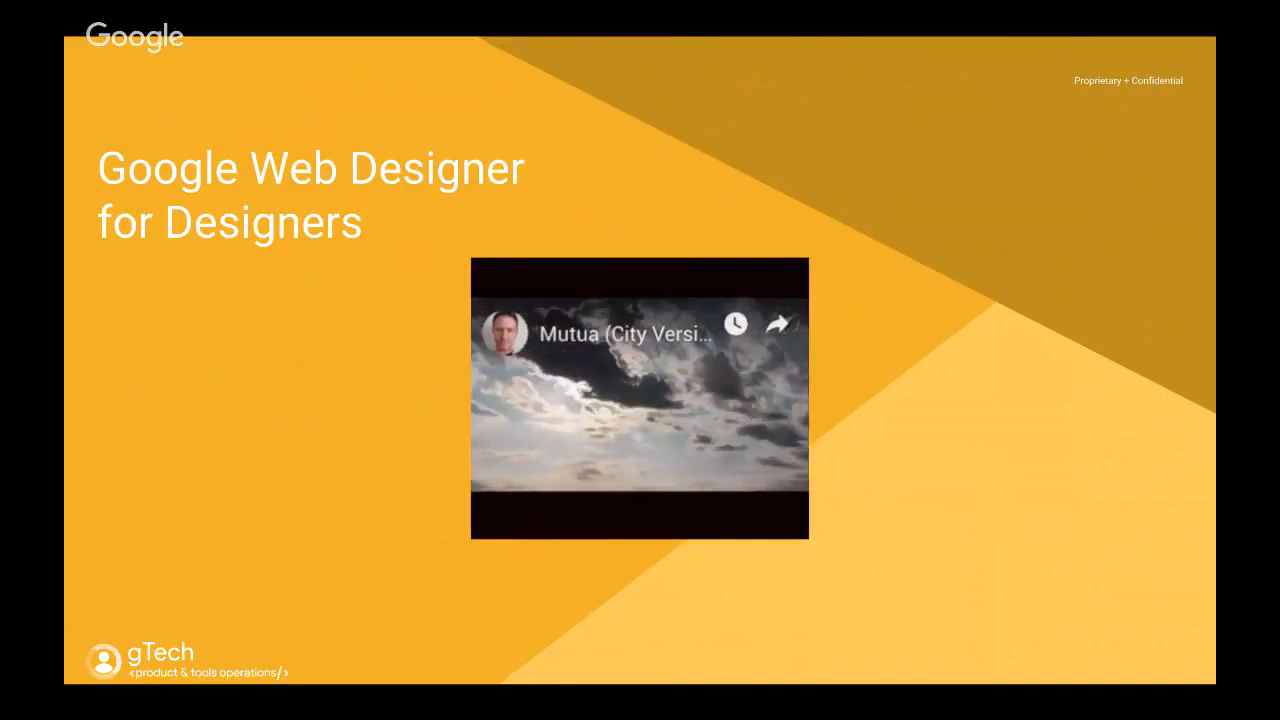
Switch to Google Web Designer and reposition and enlarge its window to fill the screen.
{"action": "key", "text": "ctrl+Right"}
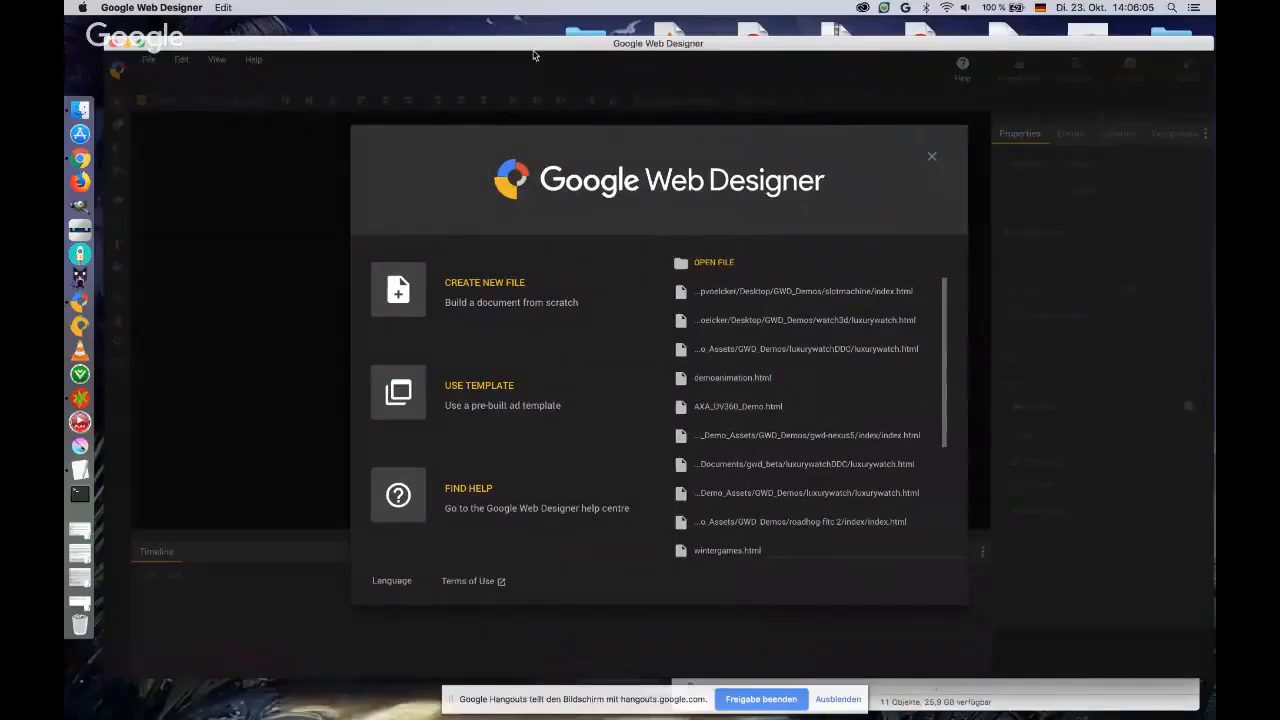
{"action": "left_click_drag", "start_coordinate": [532, 47], "coordinate": [526, 31]}
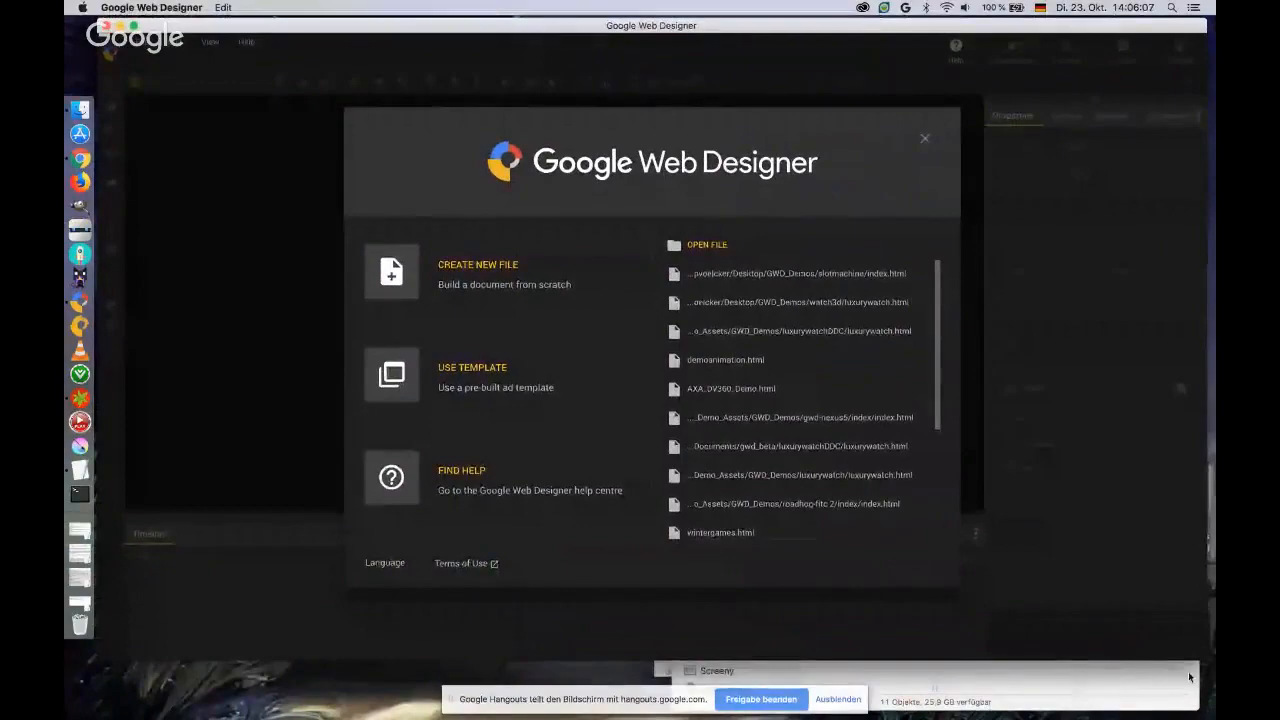
{"action": "left_click_drag", "start_coordinate": [1205, 655], "coordinate": [1209, 700]}
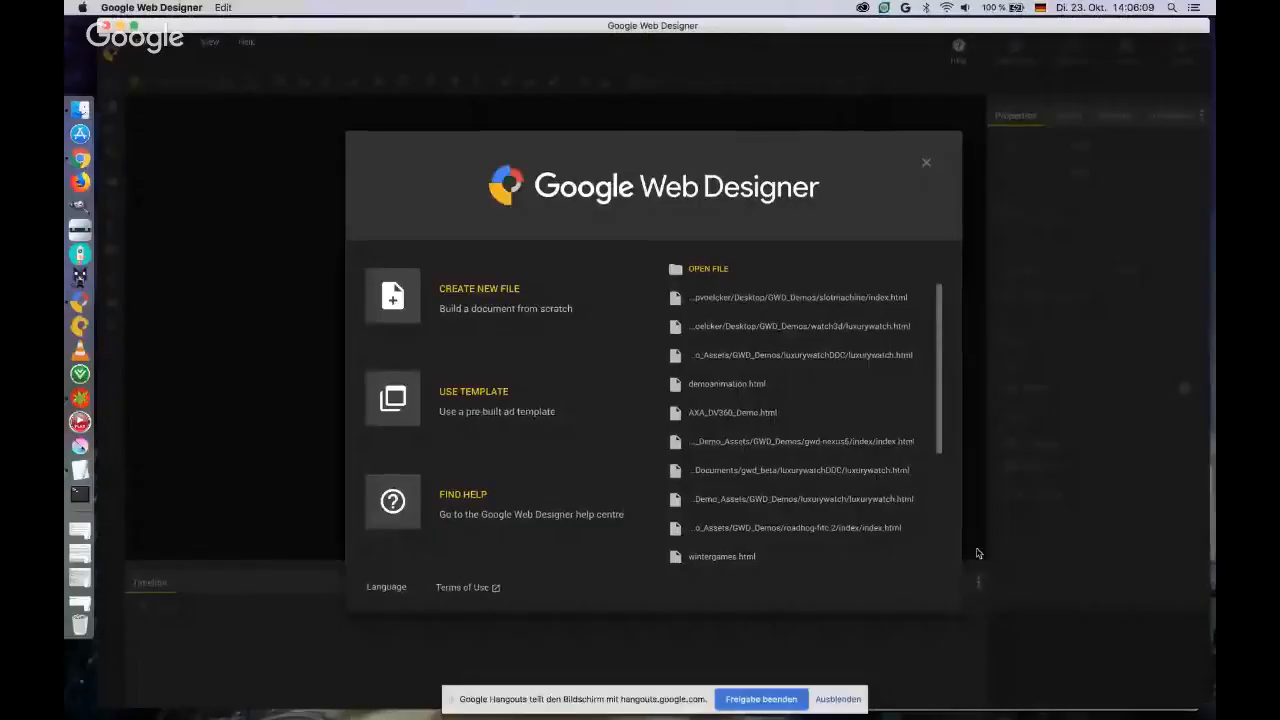
Look through the Banner for Display & Video 360 layouts in the template gallery and return to the start dialog.
{"action": "left_click", "coordinate": [468, 394]}
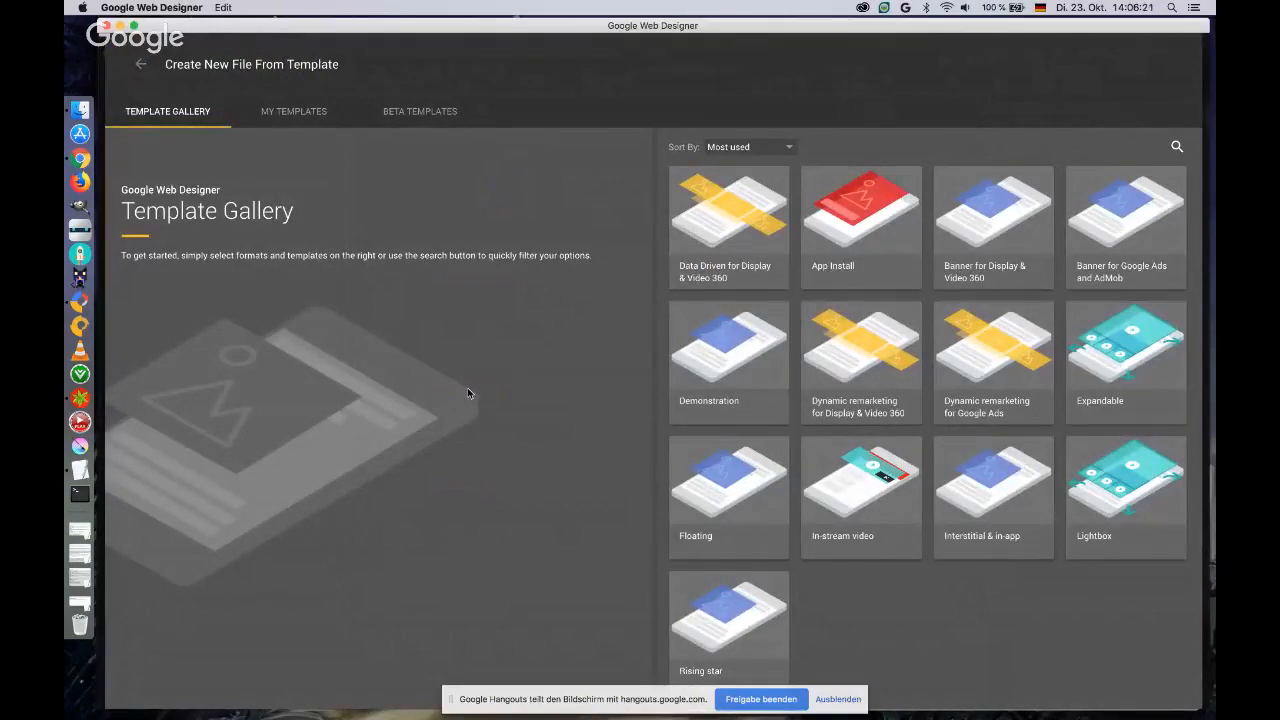
{"action": "left_click", "coordinate": [829, 702]}
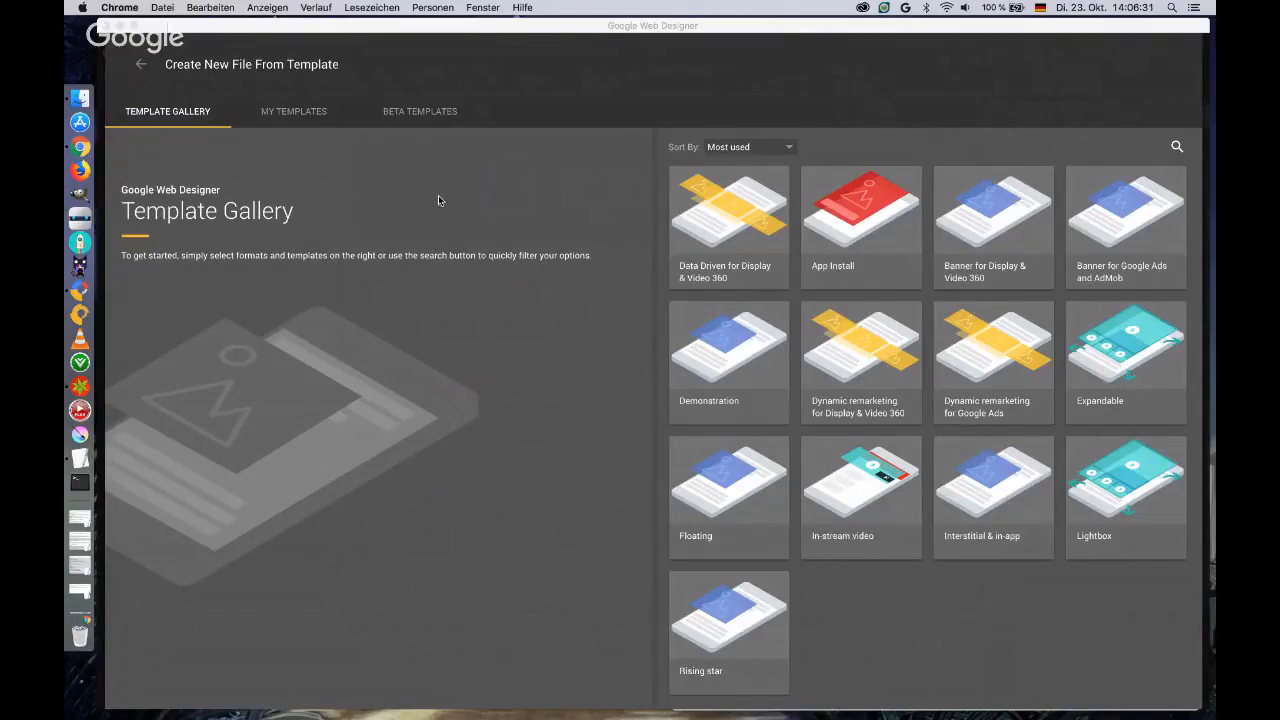
{"action": "left_click", "coordinate": [850, 210]}
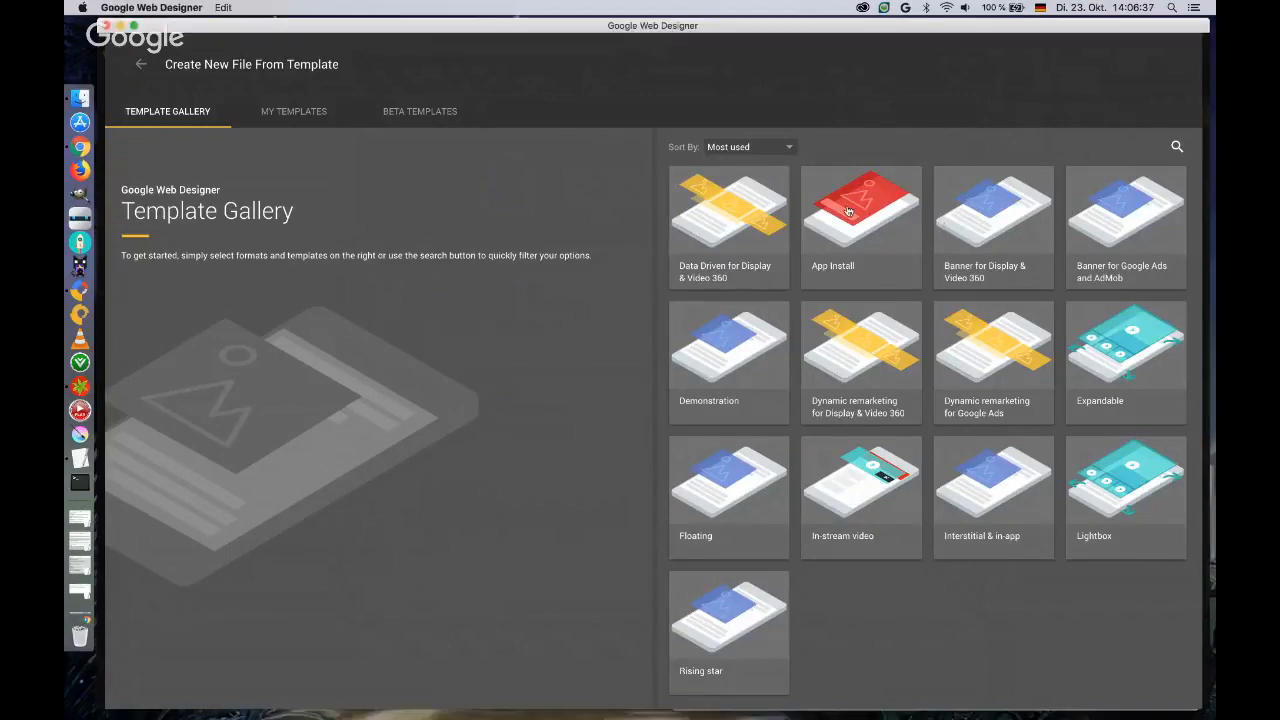
{"action": "left_click", "coordinate": [980, 233]}
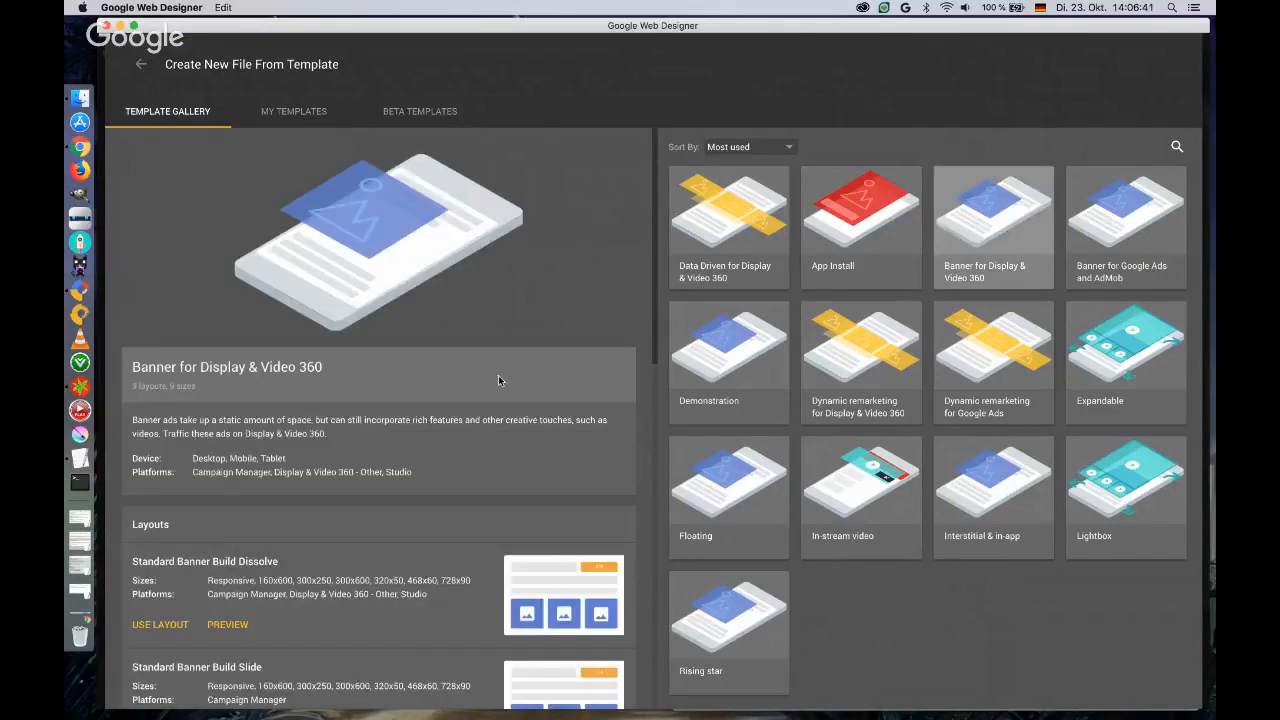
{"action": "scroll", "coordinate": [501, 380], "scroll_direction": "down", "scroll_amount": 1}
{"action": "scroll", "coordinate": [501, 380], "scroll_direction": "down", "scroll_amount": 10}
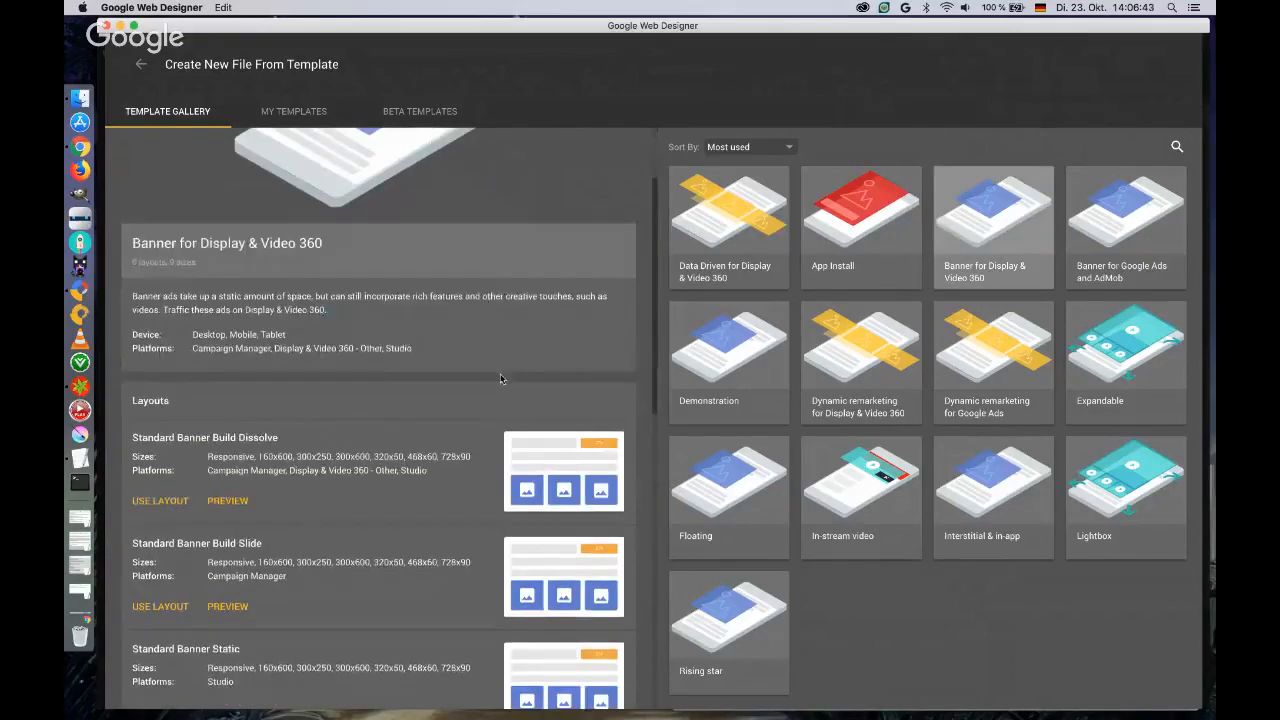
{"action": "scroll", "coordinate": [499, 380], "scroll_direction": "down", "scroll_amount": 5}
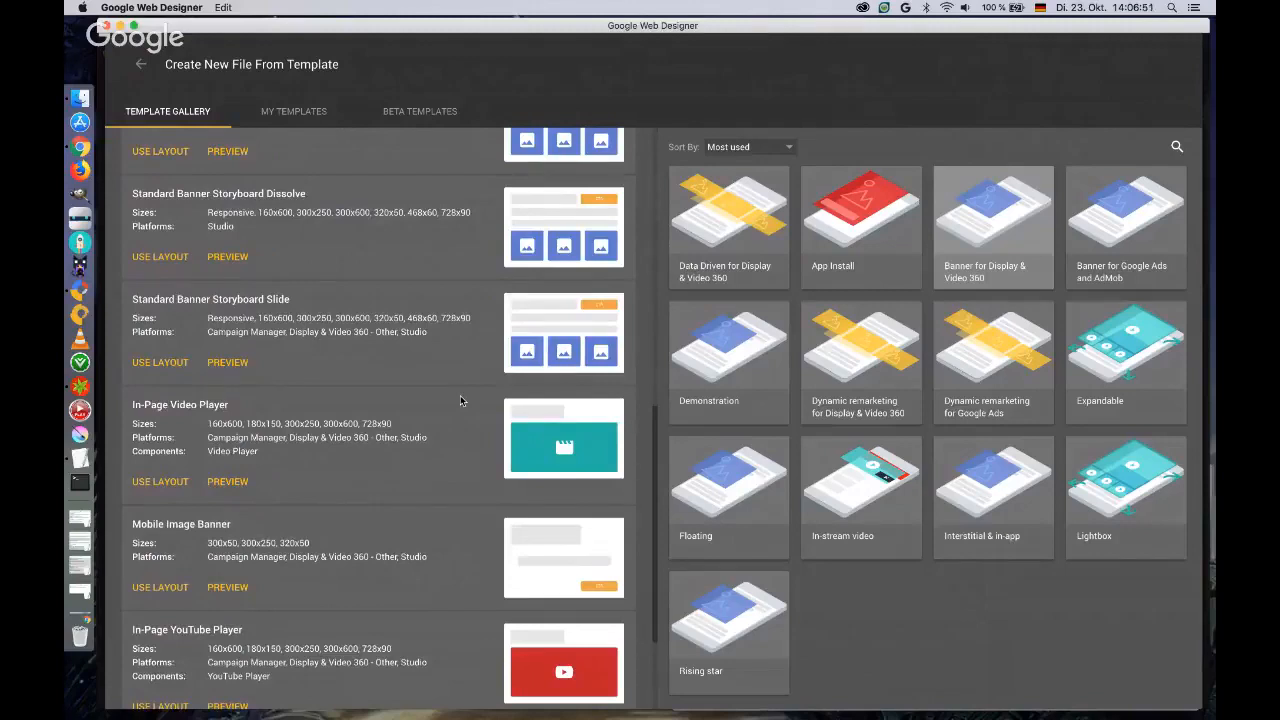
{"action": "scroll", "coordinate": [460, 400], "scroll_direction": "up", "scroll_amount": 10}
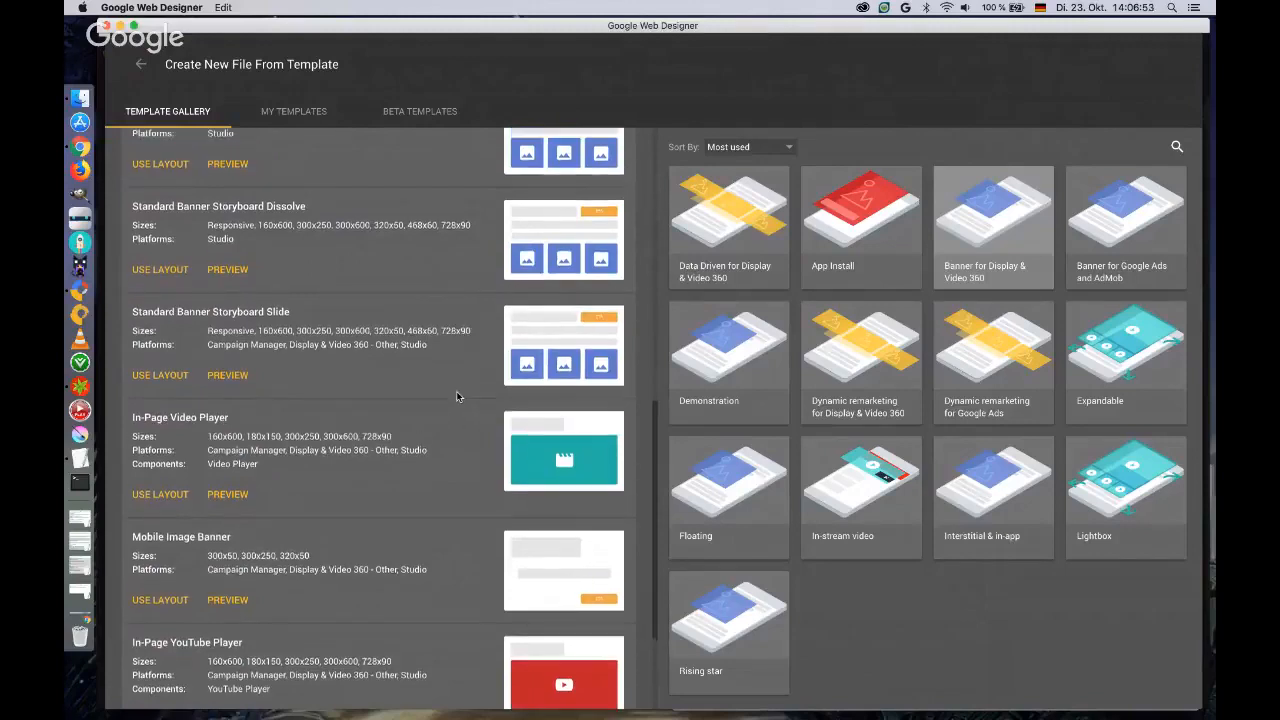
{"action": "scroll", "coordinate": [455, 395], "scroll_direction": "up", "scroll_amount": 4}
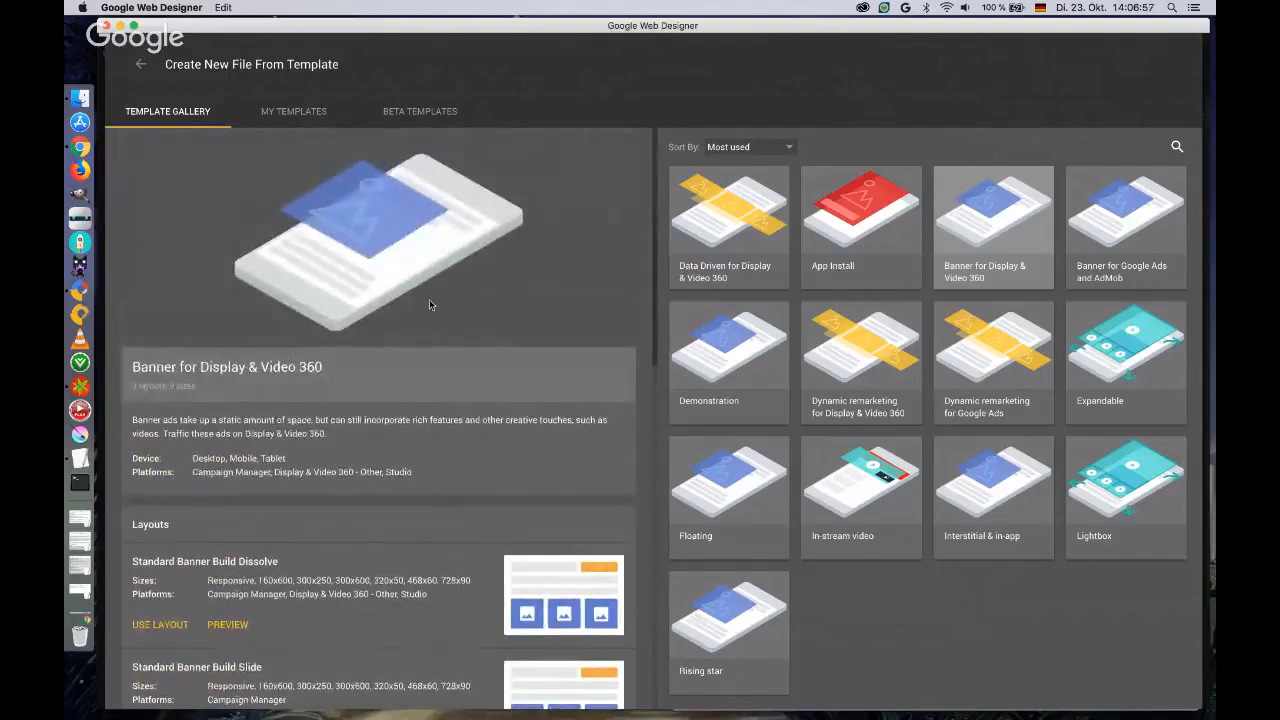
{"action": "left_click", "coordinate": [141, 65]}
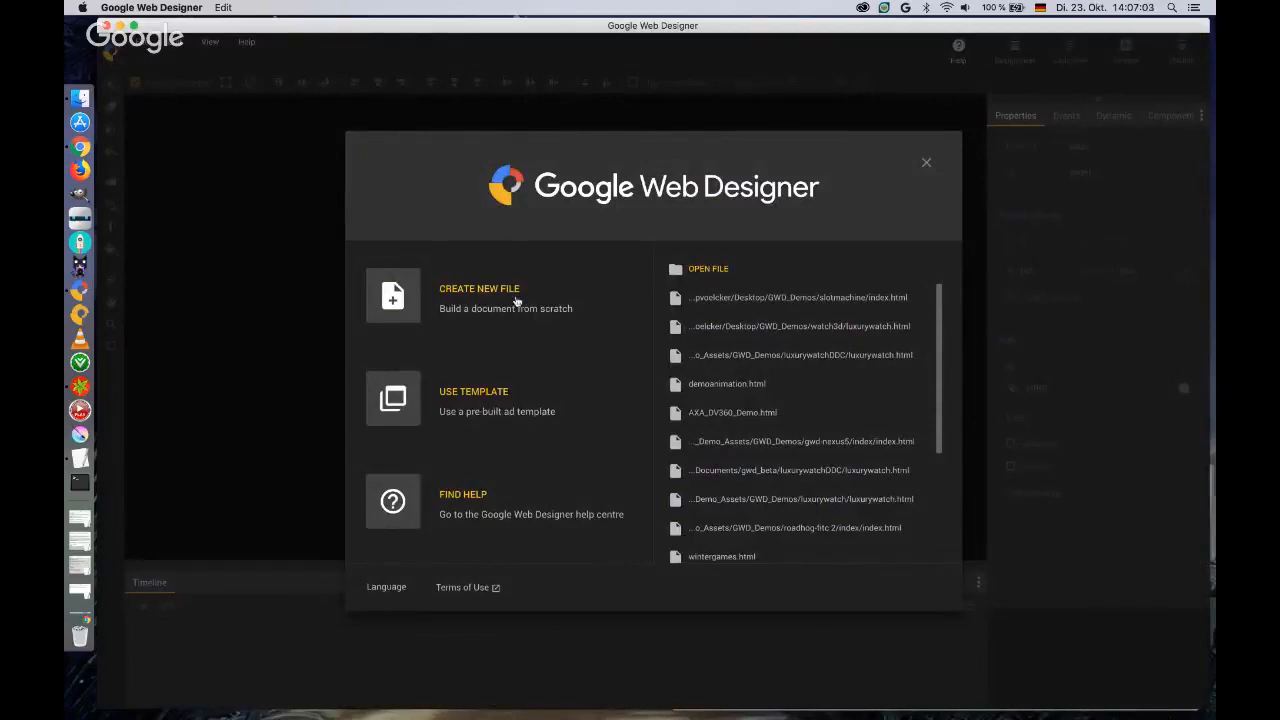
Start a new blank banner file named youtubelivestream_demo_gwd.
{"action": "left_click", "coordinate": [481, 296]}
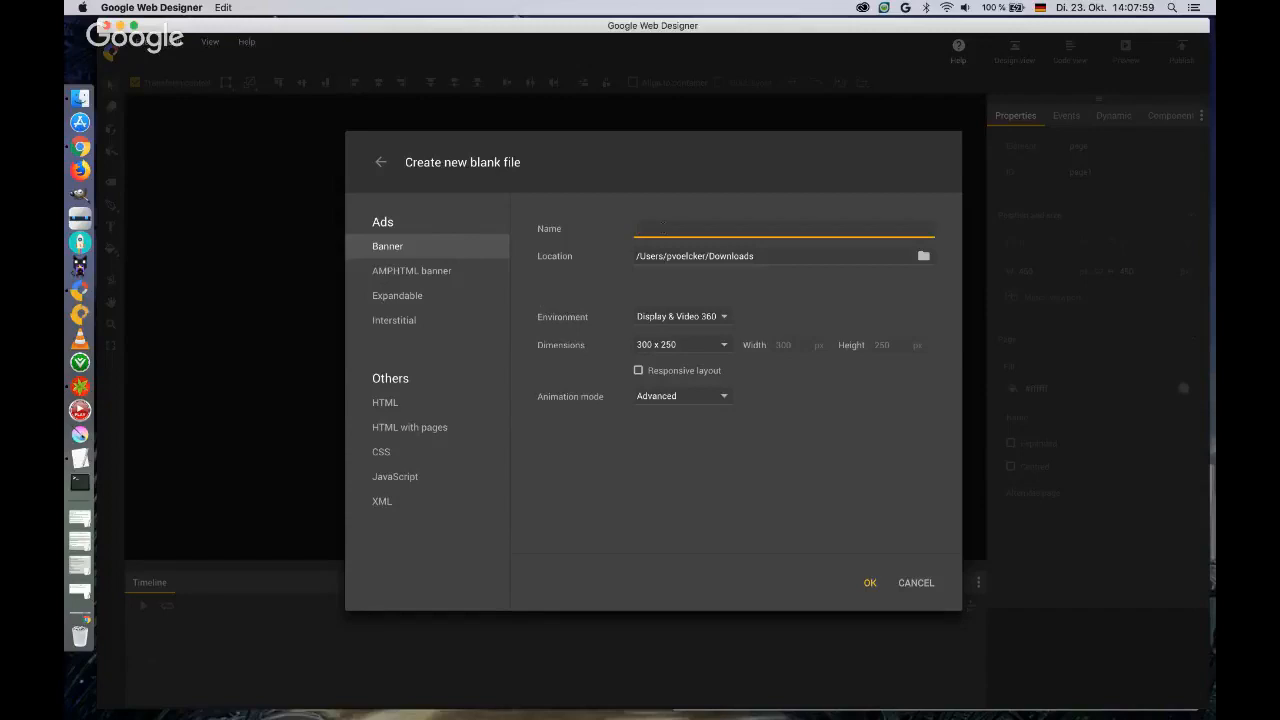
{"action": "type", "text": "youtubelivestream "}
{"action": "type", "text": "demo_gwb"}
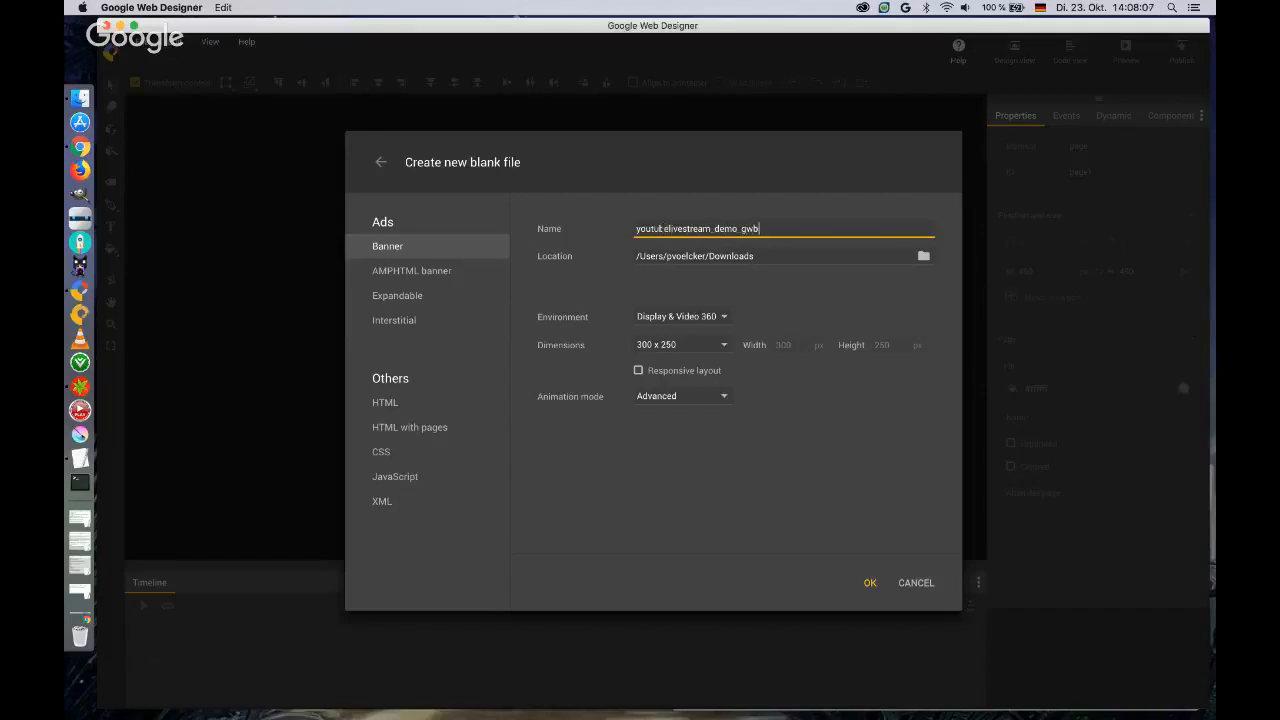
{"action": "key", "text": "BackSpace"}
{"action": "type", "text": "d"}
Review the environment choices, try customised dimensions and responsive layout, and return to a fixed 300 x 250 banner.
{"action": "left_click", "coordinate": [724, 317]}
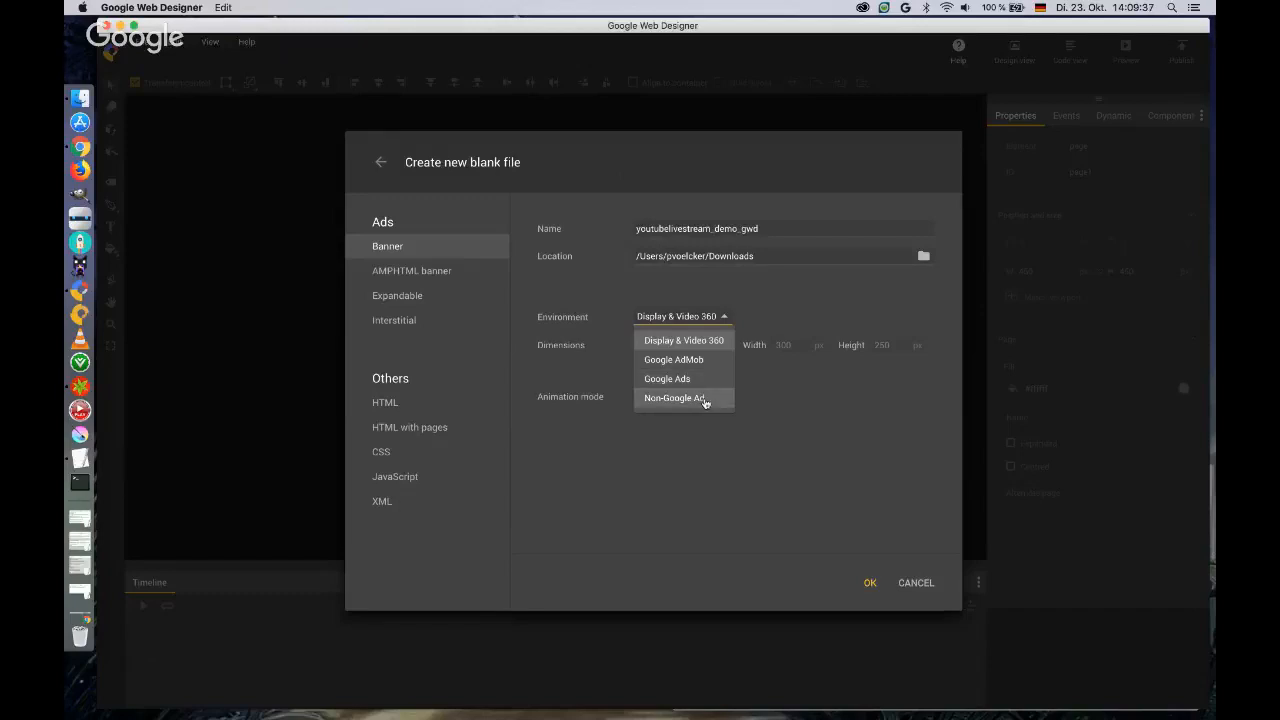
{"action": "left_click", "coordinate": [770, 400]}
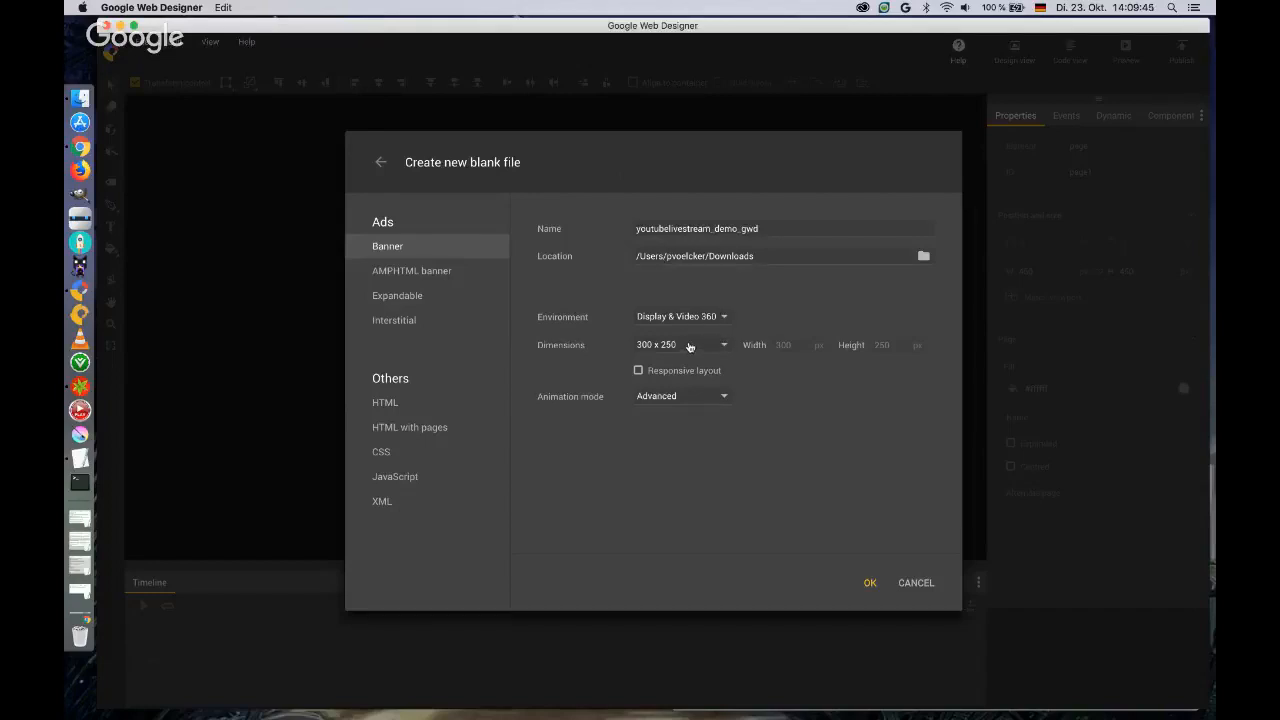
{"action": "left_click", "coordinate": [731, 346]}
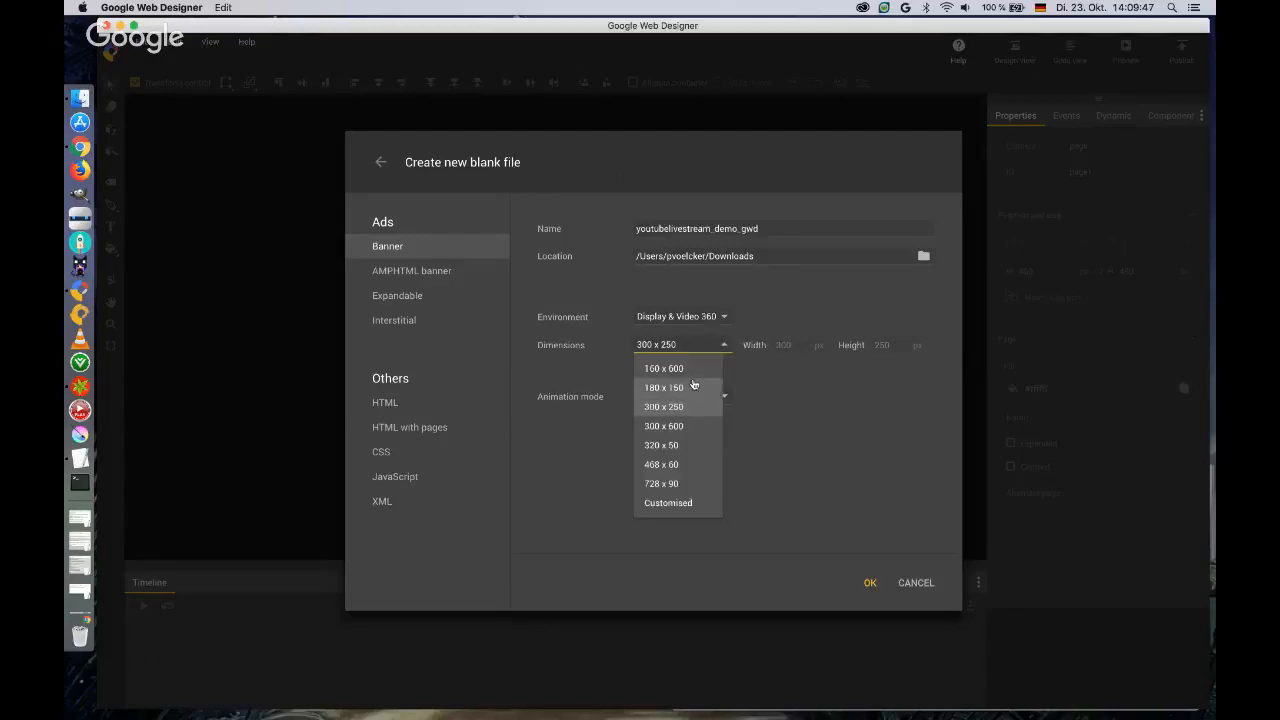
{"action": "left_click", "coordinate": [689, 502]}
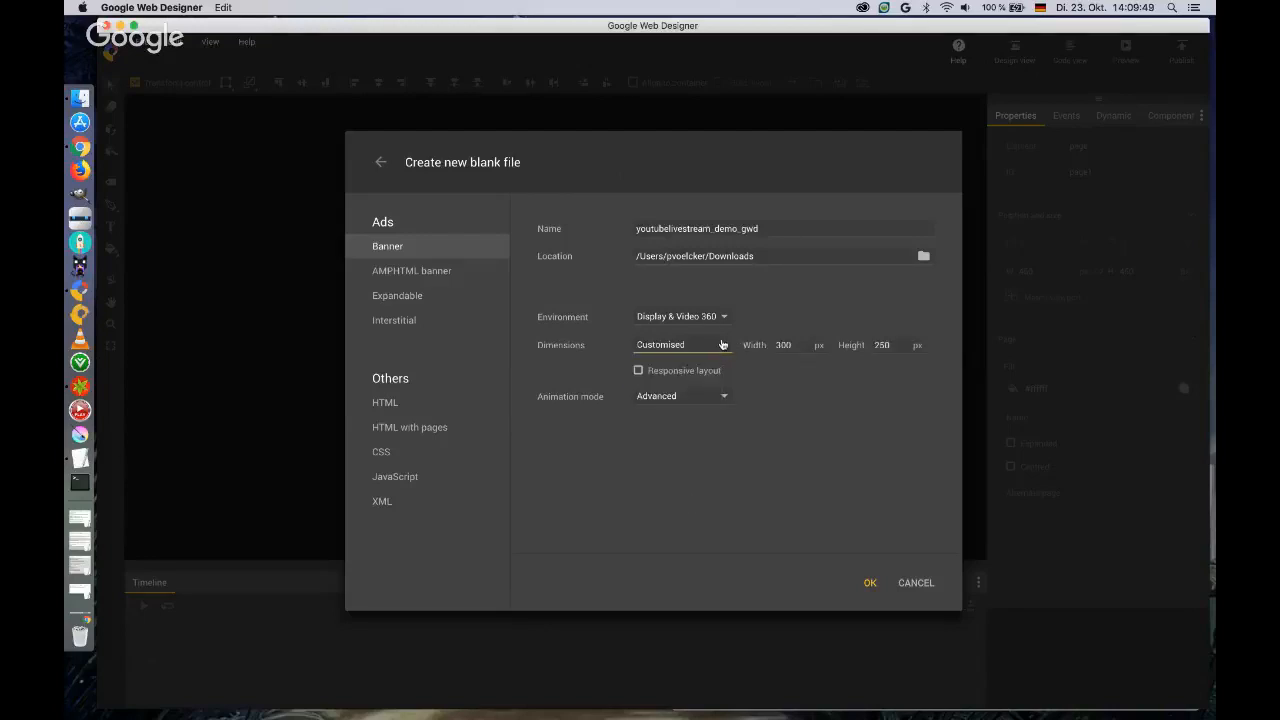
{"action": "left_click", "coordinate": [722, 344]}
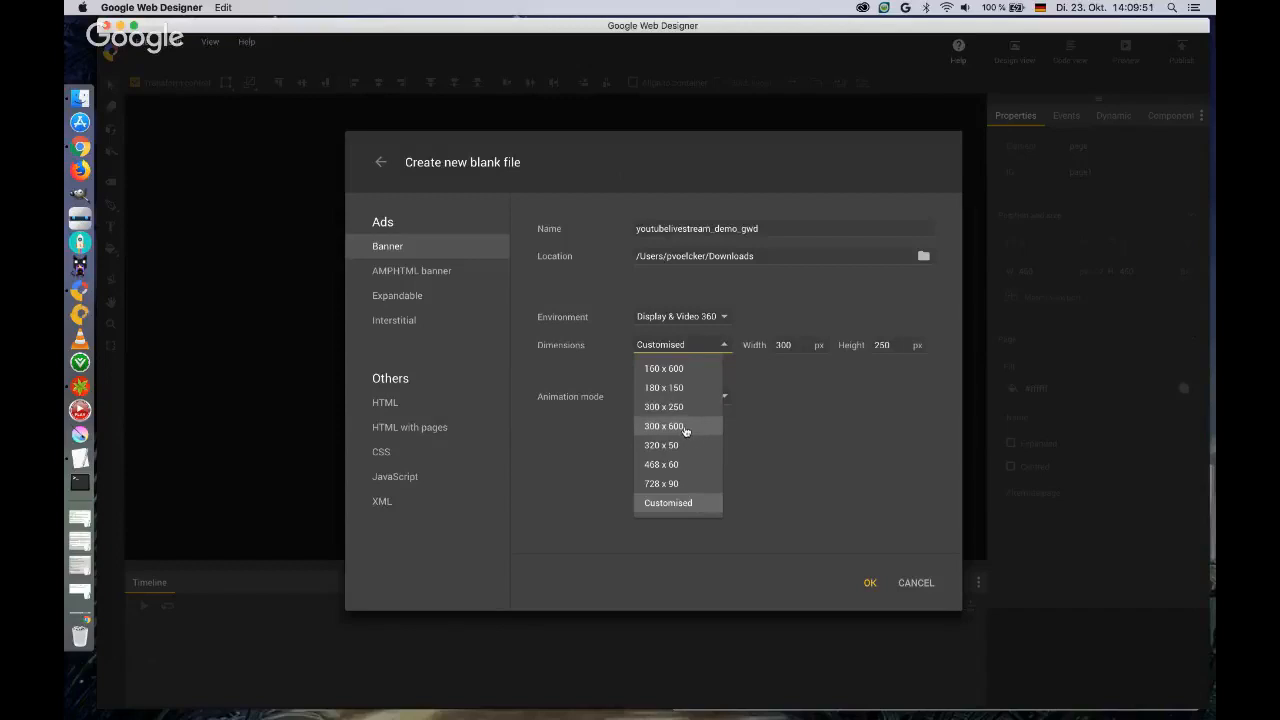
{"action": "left_click", "coordinate": [672, 407]}
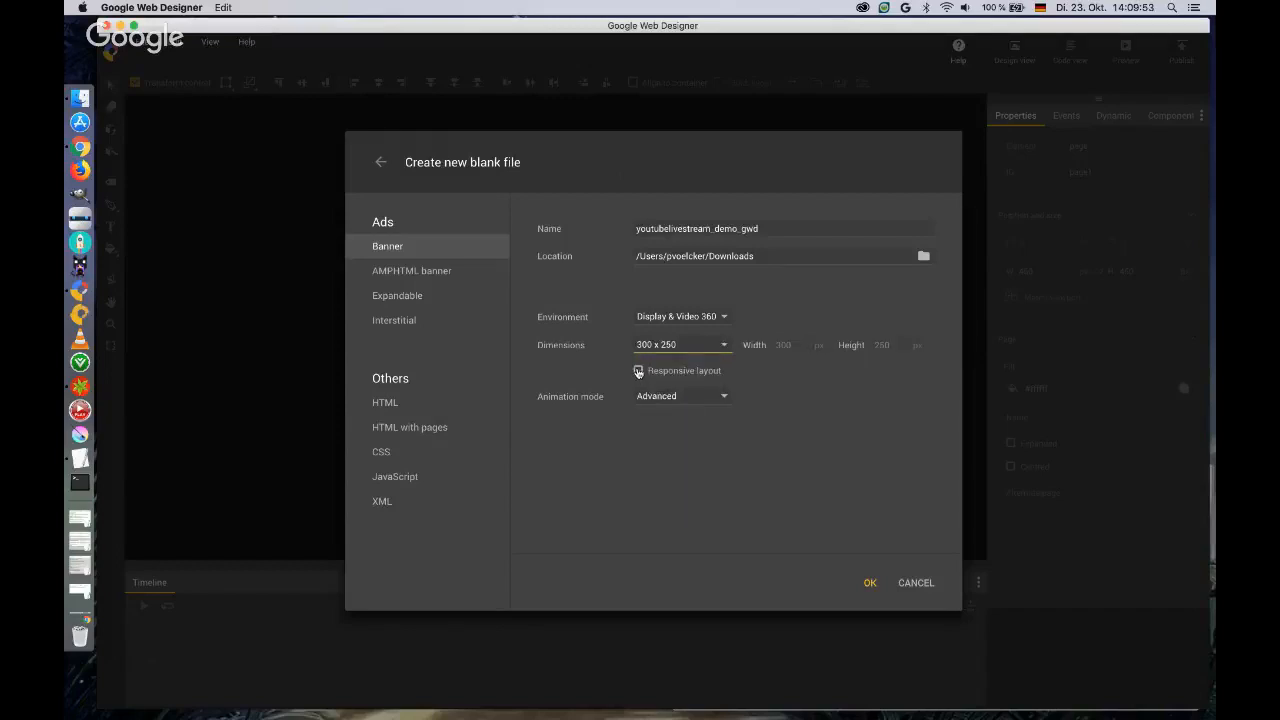
{"action": "left_click", "coordinate": [639, 371]}
{"action": "left_click", "coordinate": [639, 371]}
Set the animation mode to Quick and create the banner file.
{"action": "left_click", "coordinate": [726, 398]}
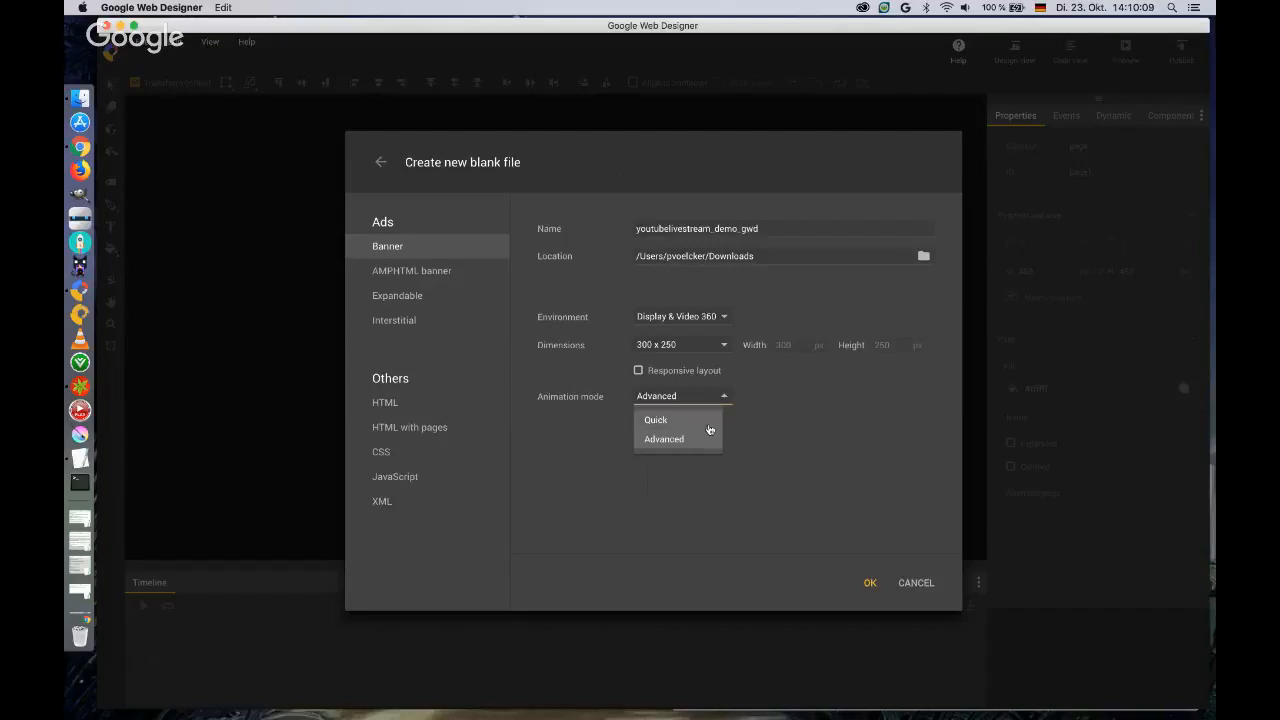
{"action": "left_click", "coordinate": [700, 421]}
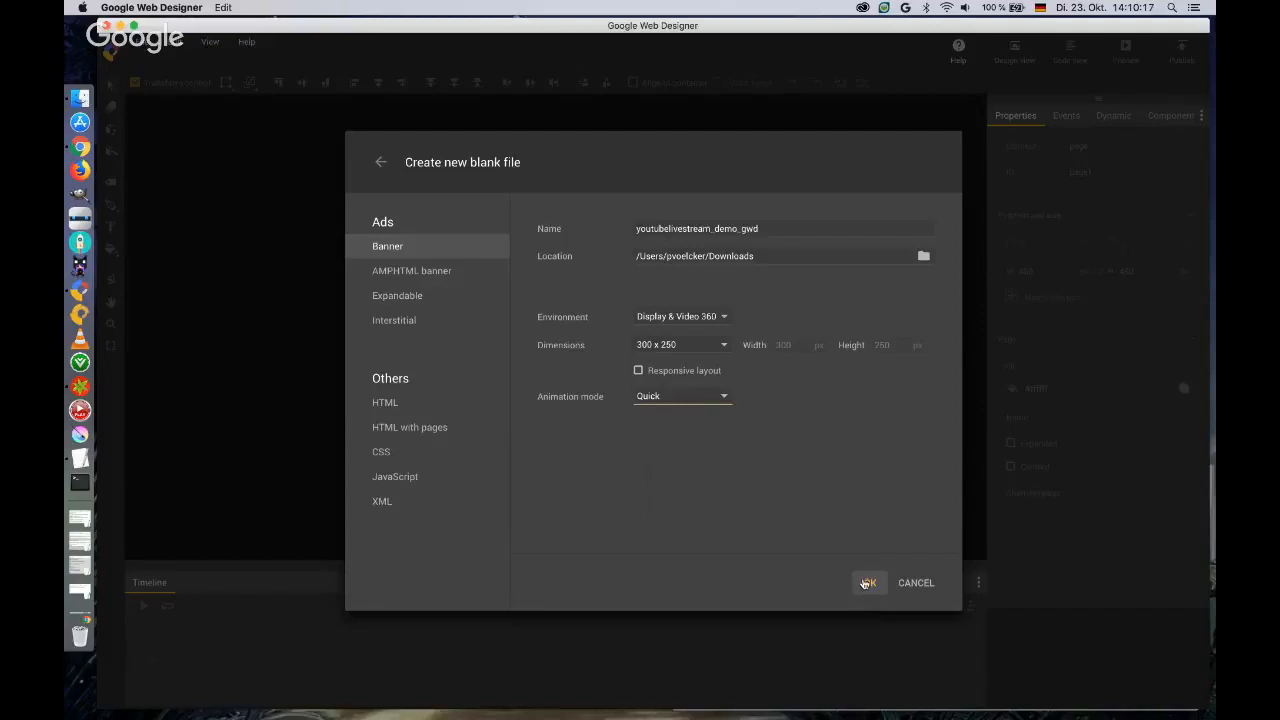
{"action": "left_click", "coordinate": [866, 583]}
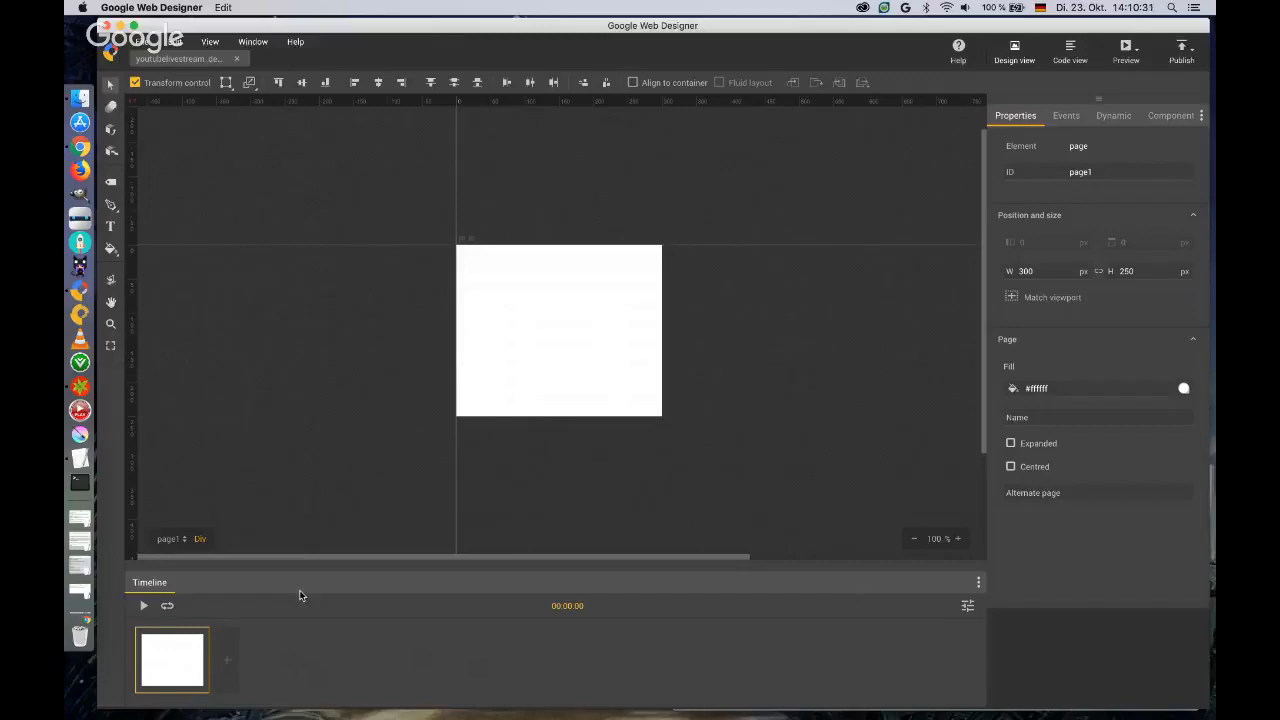
Place 300x250_background_city.jpg from the Banner_Automotive folder on the page and align it with the banner at position 0, 0.
{"action": "key", "text": "ctrl+Up"}
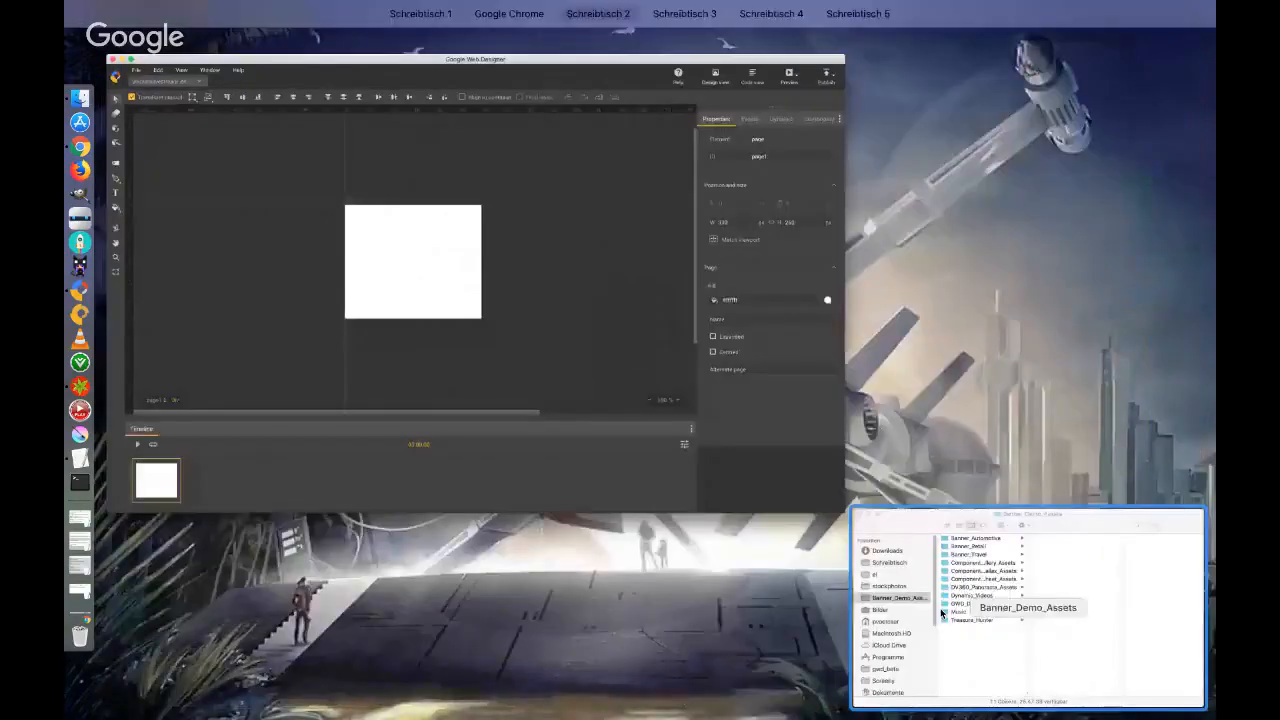
{"action": "left_click", "coordinate": [1065, 582]}
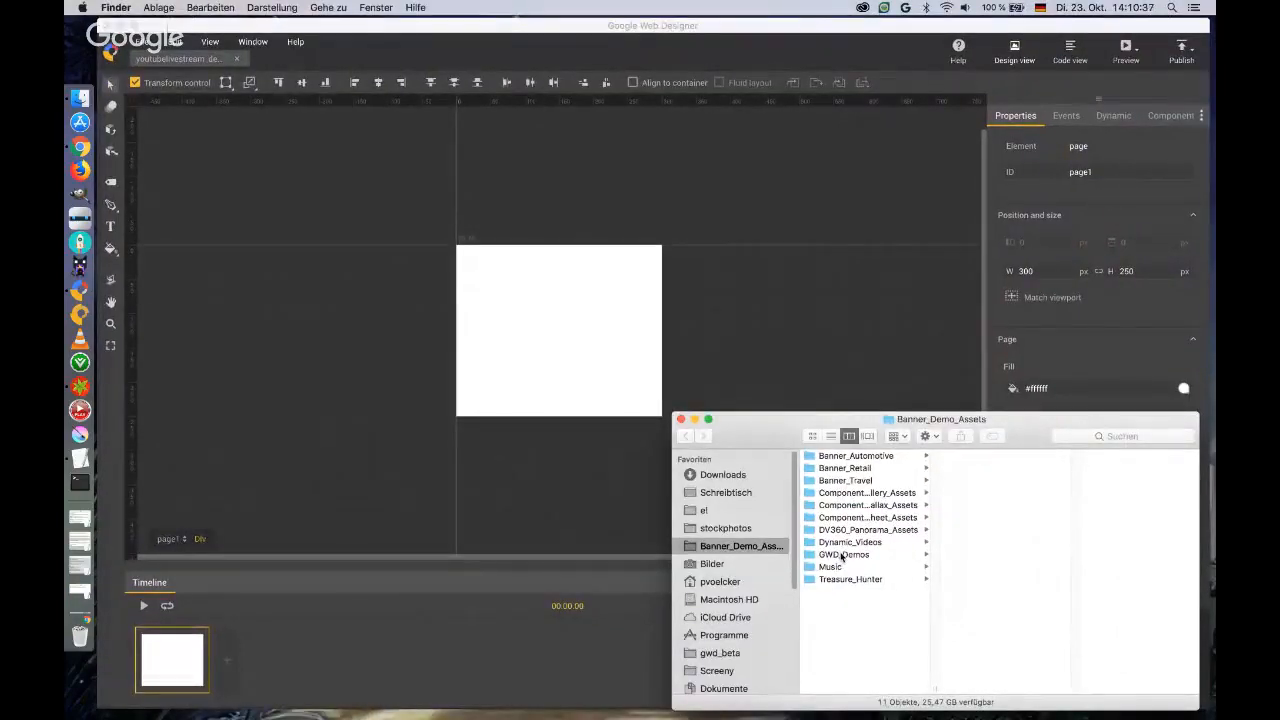
{"action": "left_click", "coordinate": [853, 457]}
{"action": "left_click", "coordinate": [979, 457]}
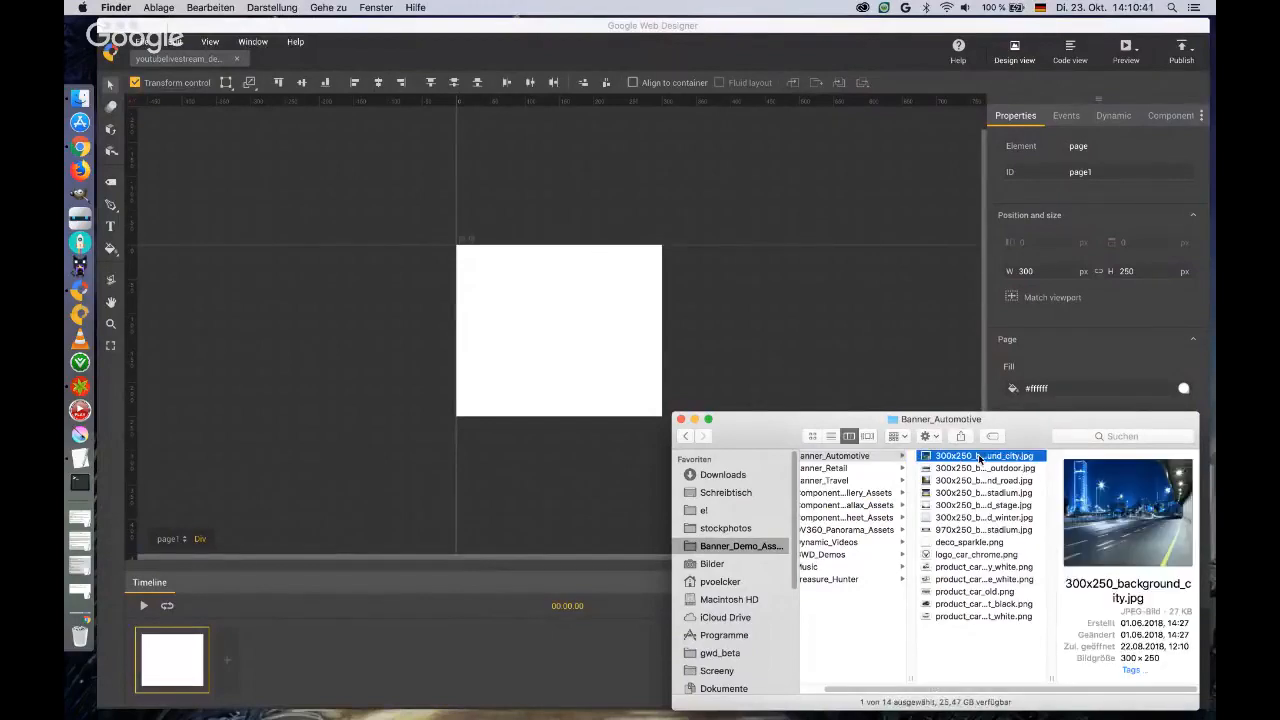
{"action": "left_click_drag", "start_coordinate": [980, 458], "coordinate": [504, 277]}
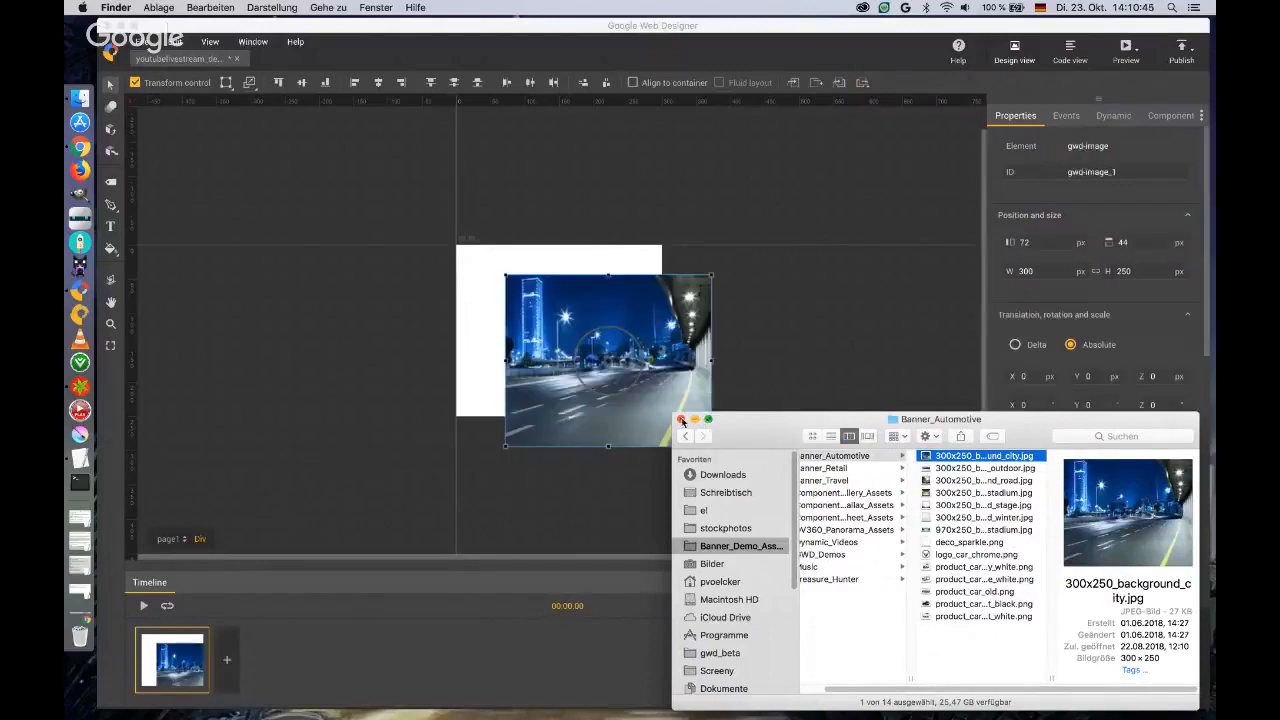
{"action": "left_click", "coordinate": [762, 389]}
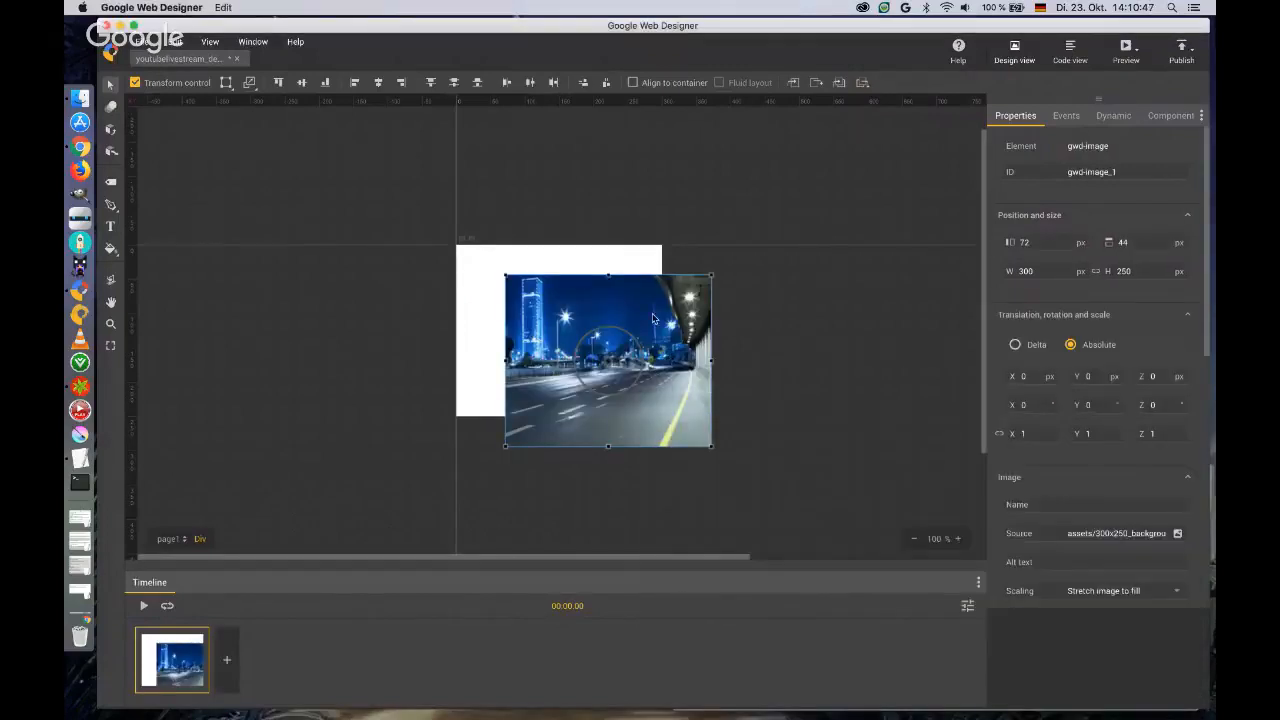
{"action": "left_click_drag", "start_coordinate": [668, 362], "coordinate": [607, 292]}
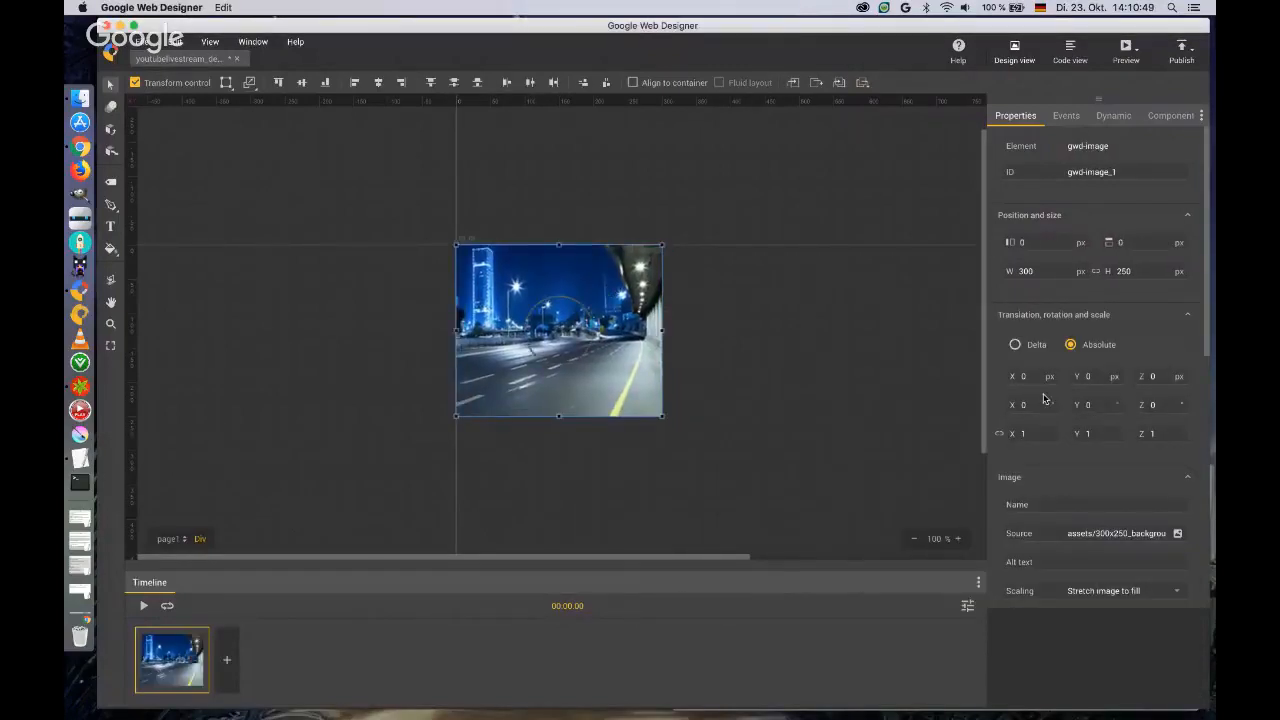
Set the city background image's opacity to 0 in the first keyframe.
{"action": "scroll", "coordinate": [1020, 459], "scroll_direction": "down", "scroll_amount": 3}
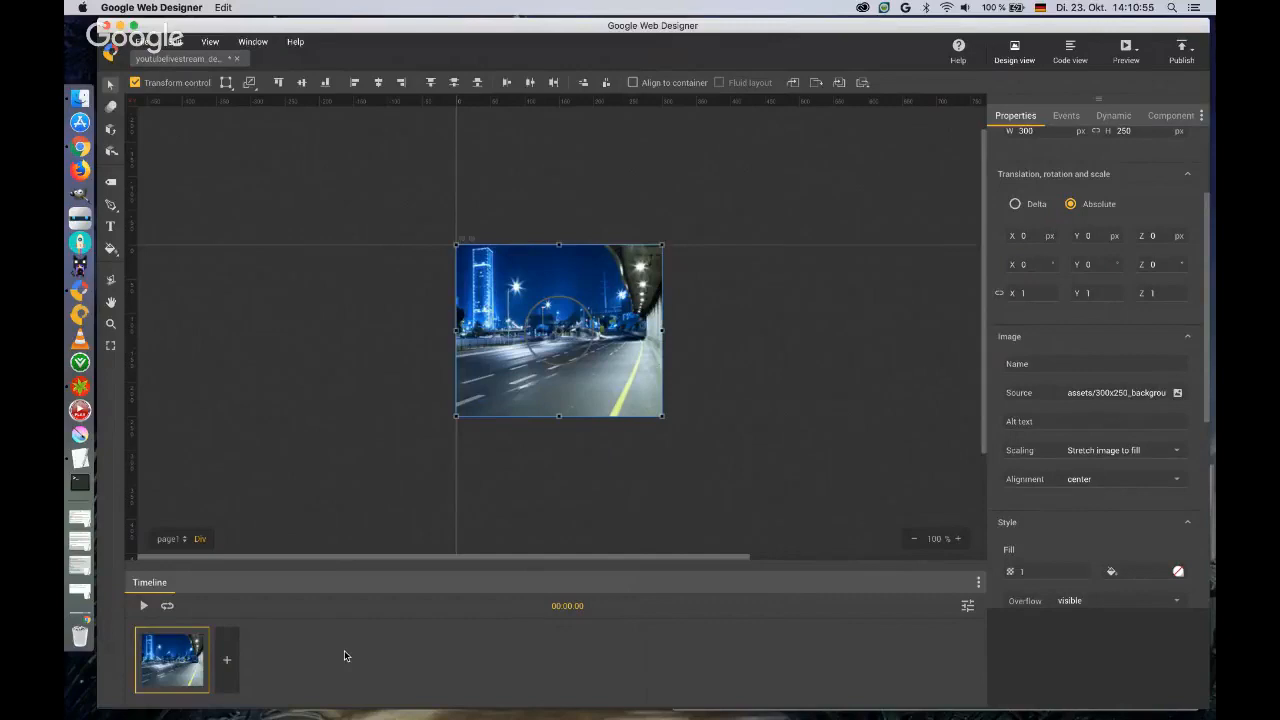
{"action": "scroll", "coordinate": [1020, 465], "scroll_direction": "down", "scroll_amount": 1}
{"action": "scroll", "coordinate": [1022, 466], "scroll_direction": "down", "scroll_amount": 3}
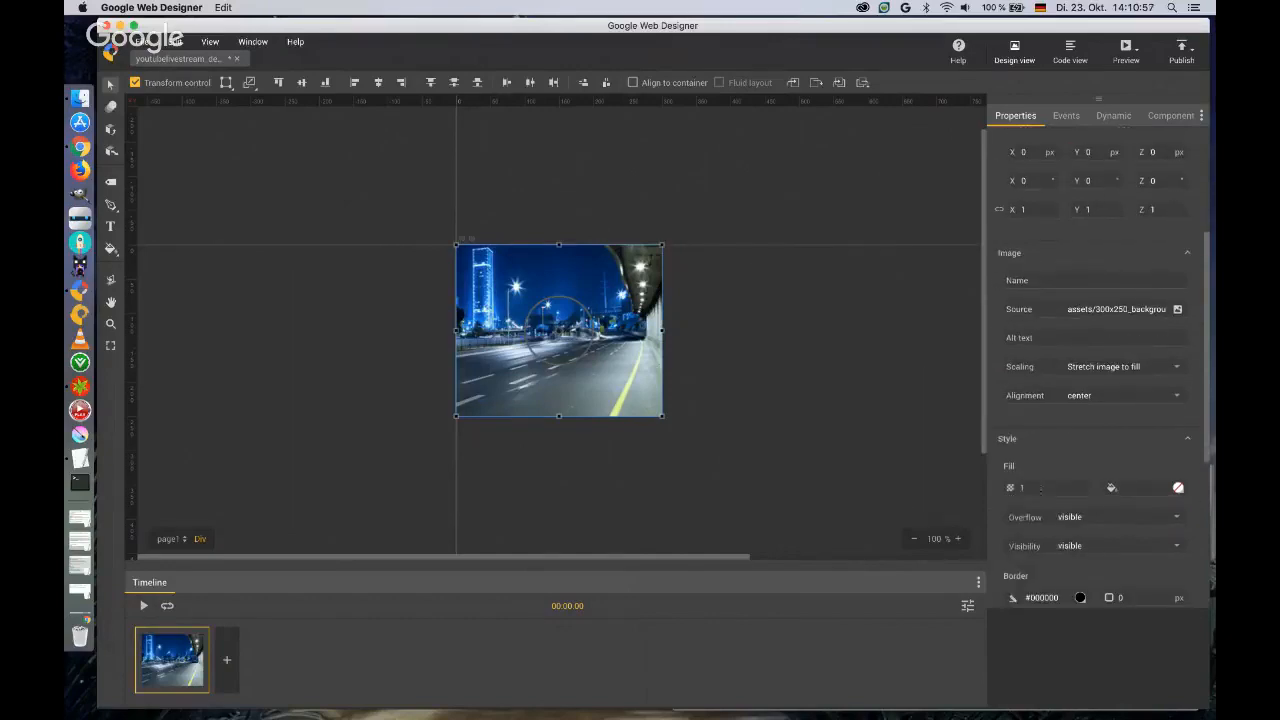
{"action": "left_click", "coordinate": [1022, 487]}
{"action": "type", "text": "0"}
{"action": "key", "text": "Tab"}
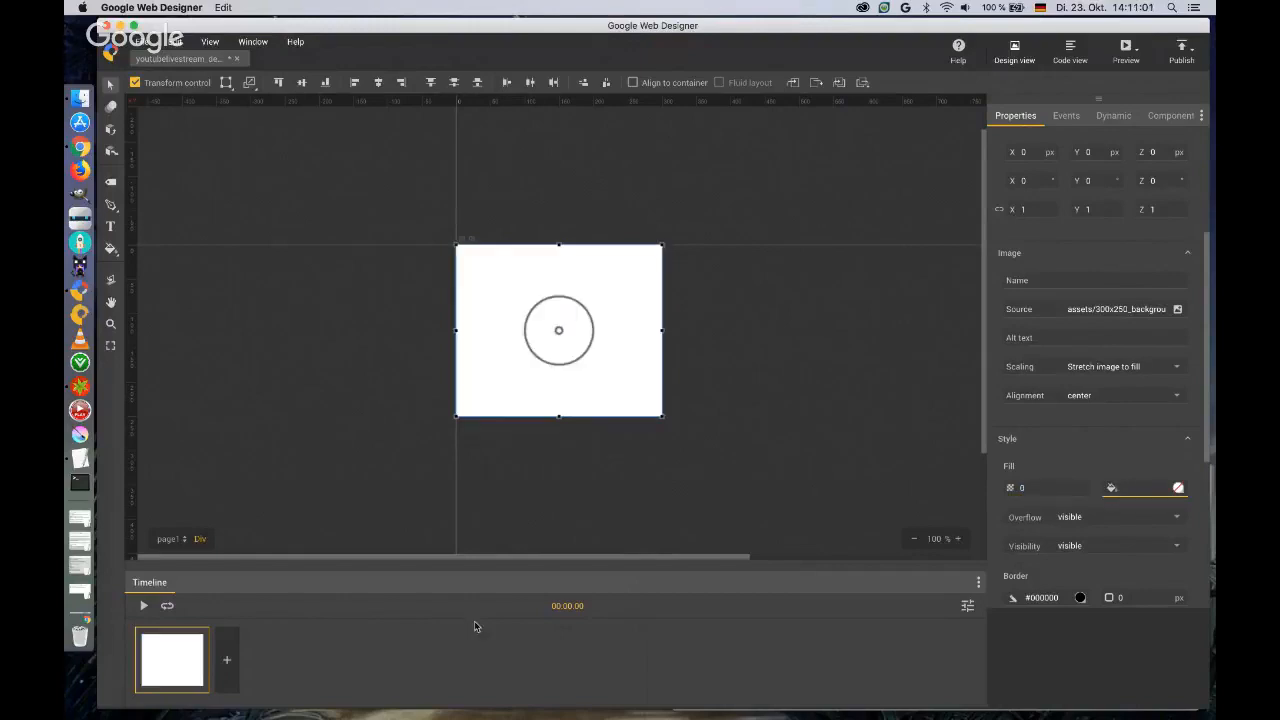
Add a second keyframe to the timeline and set the background image's opacity to 1 in it.
{"action": "left_click", "coordinate": [229, 665]}
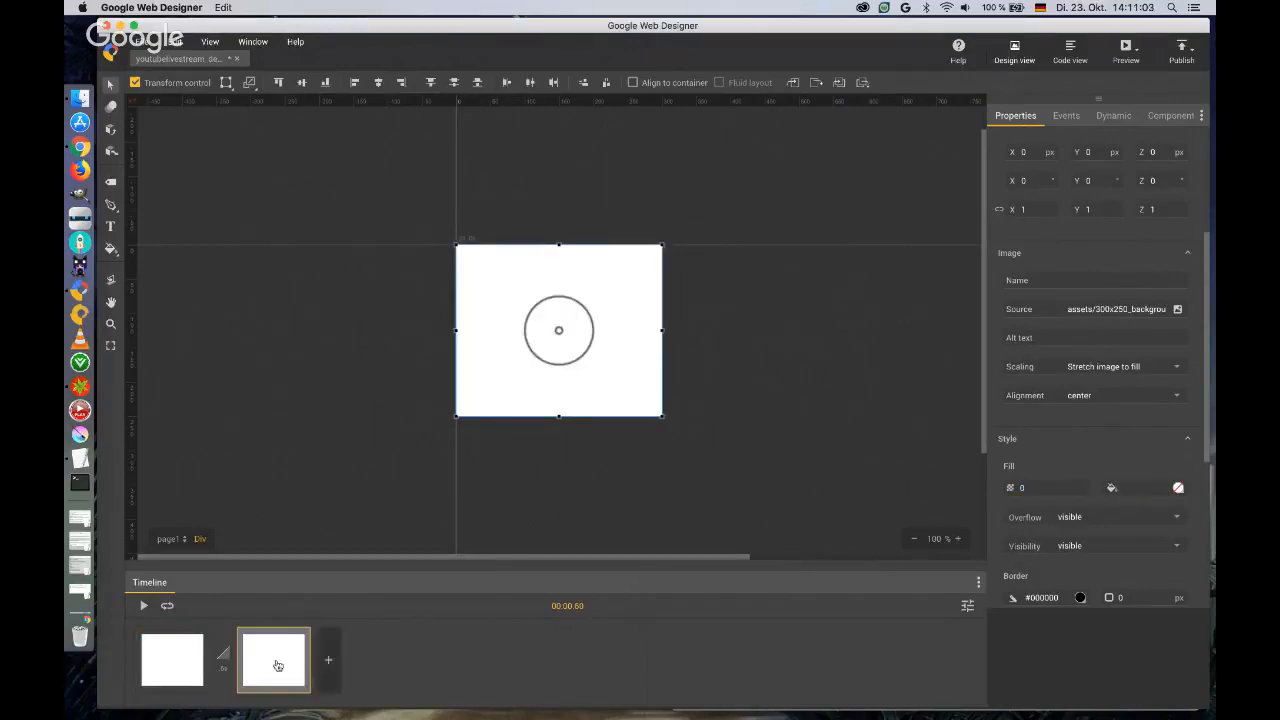
{"action": "left_click", "coordinate": [1016, 489]}
{"action": "type", "text": "1"}
{"action": "key", "text": "Tab"}
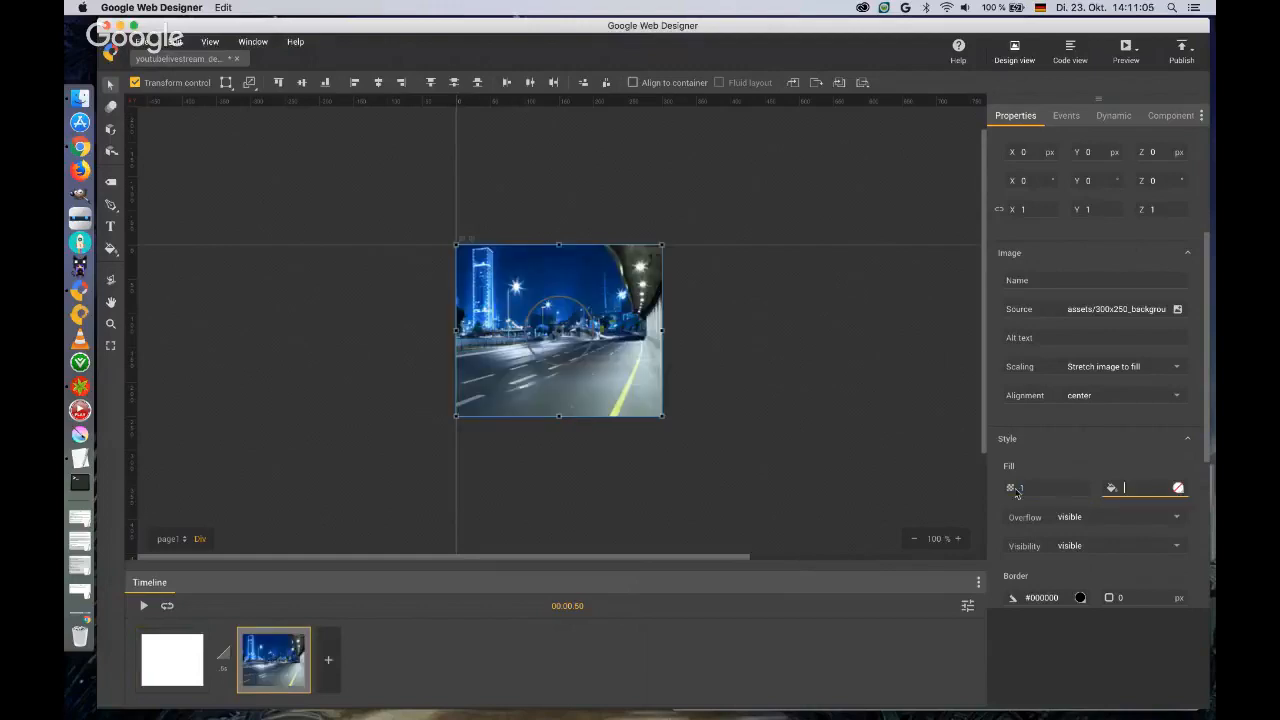
Set the transition between the two keyframes to 2 seconds and play the fade-in animation.
{"action": "left_click", "coordinate": [227, 671]}
{"action": "left_click", "coordinate": [223, 658]}
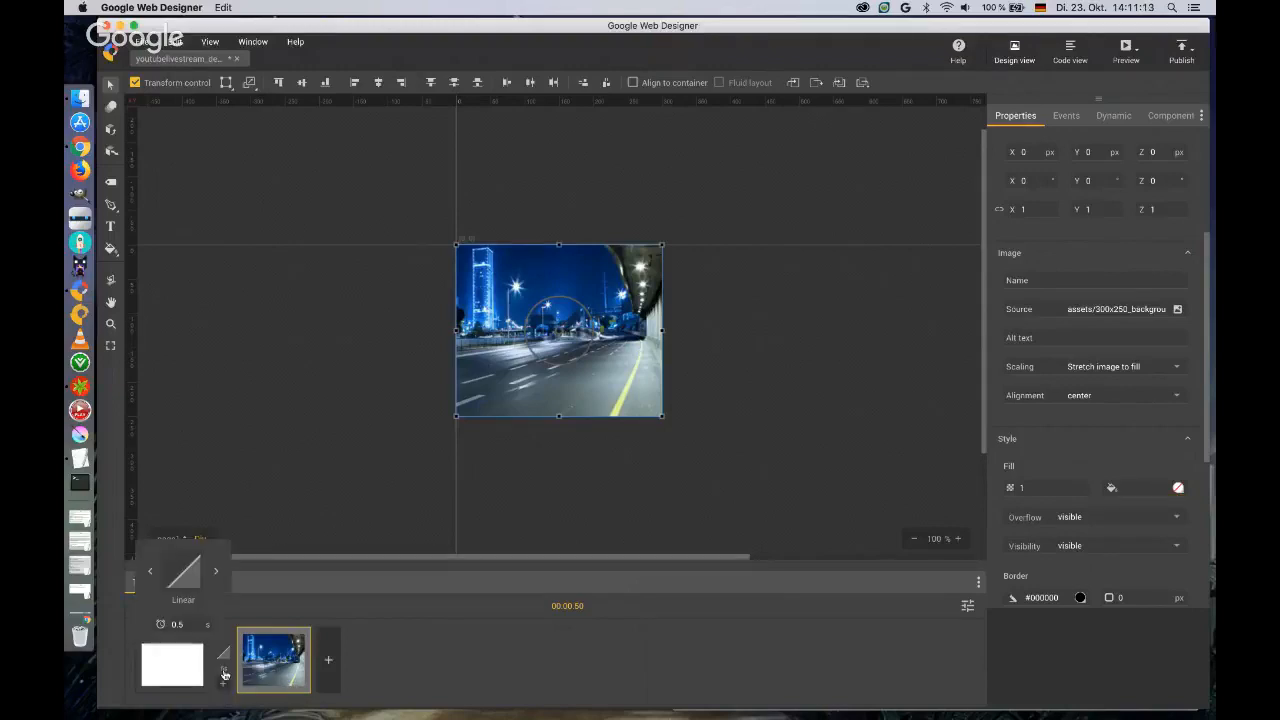
{"action": "double_click", "coordinate": [182, 624]}
{"action": "type", "text": "2"}
{"action": "key", "text": "Return"}
{"action": "left_click", "coordinate": [210, 514]}
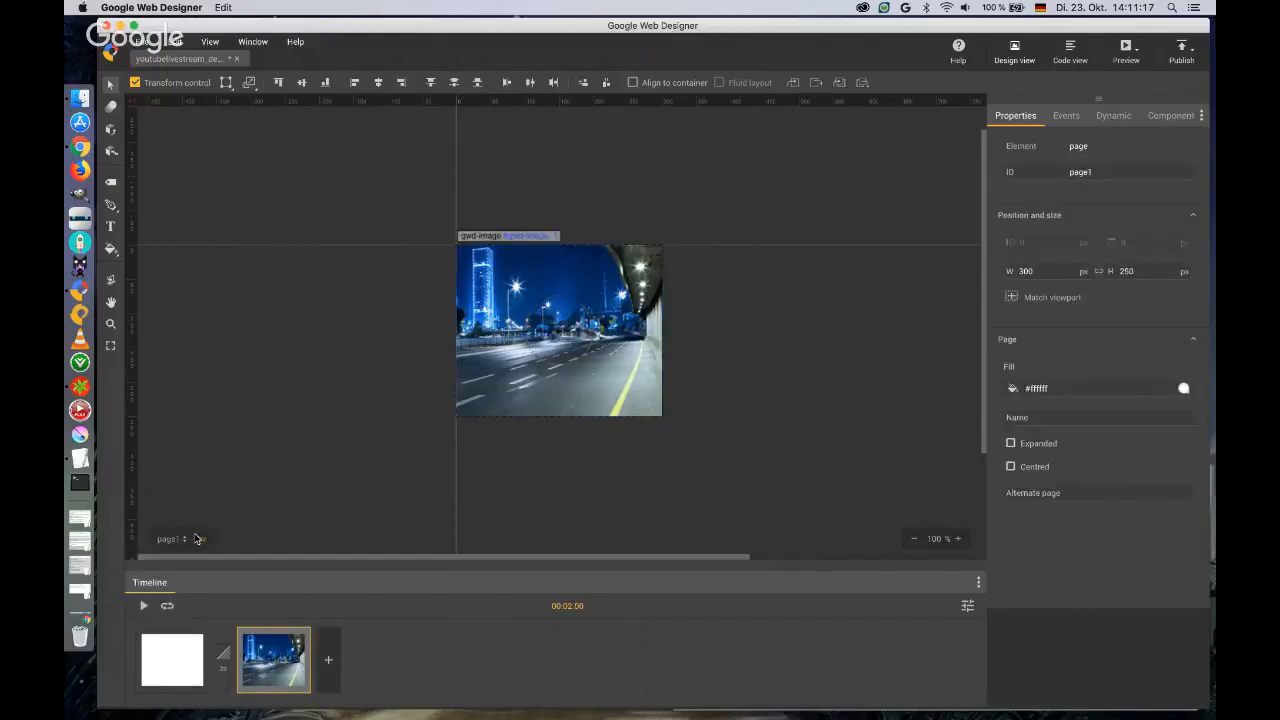
{"action": "left_click", "coordinate": [142, 607]}
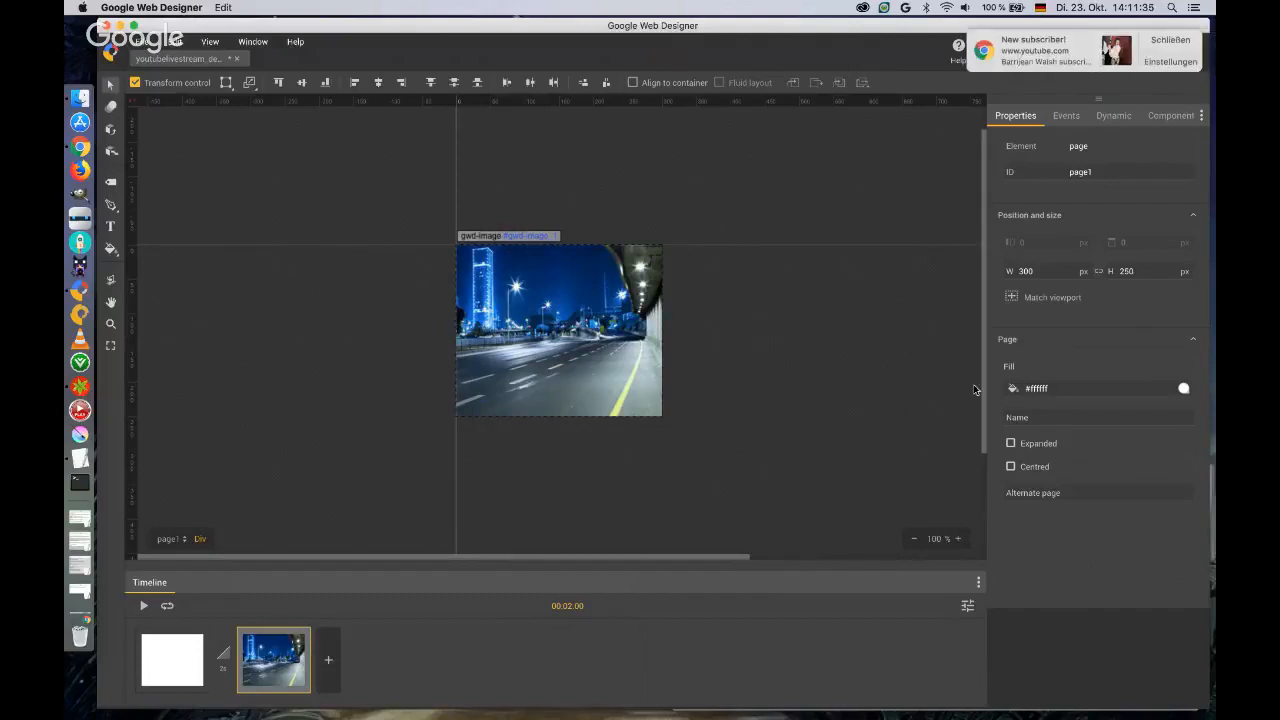
{"action": "left_click", "coordinate": [1170, 40]}
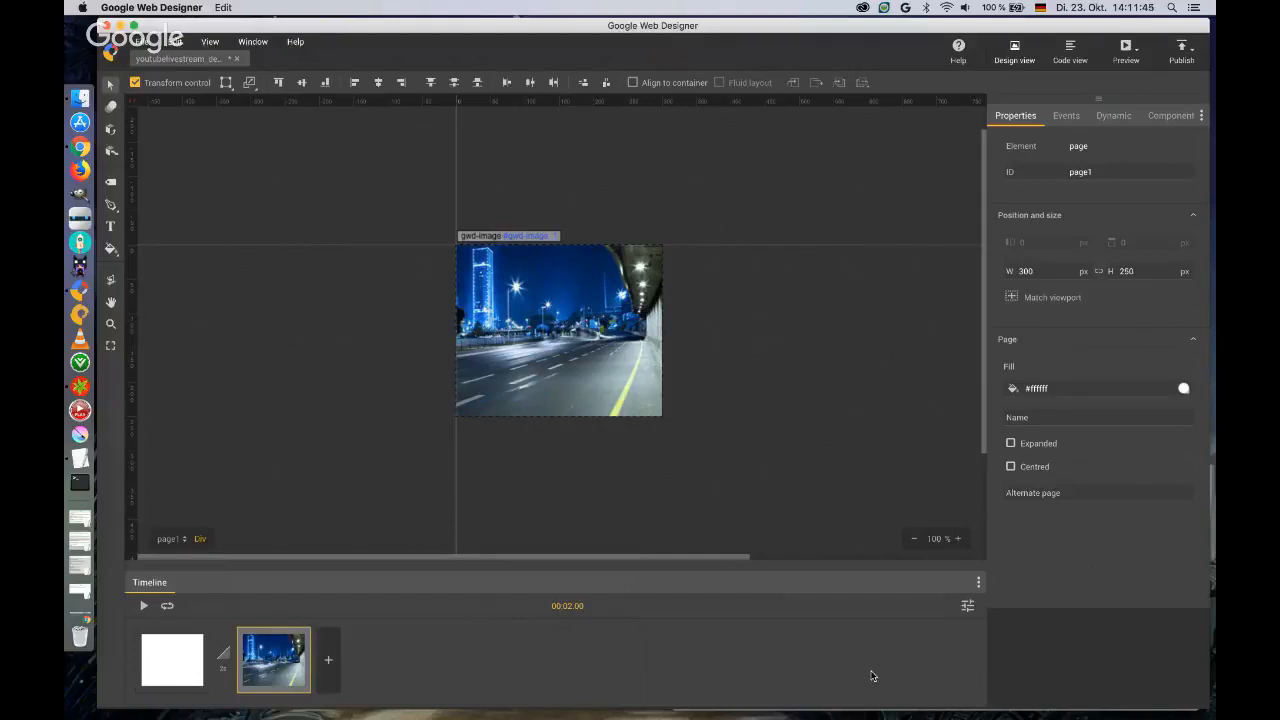
Switch the timeline to Advanced mode and select the background image's layer in it.
{"action": "left_click", "coordinate": [967, 607]}
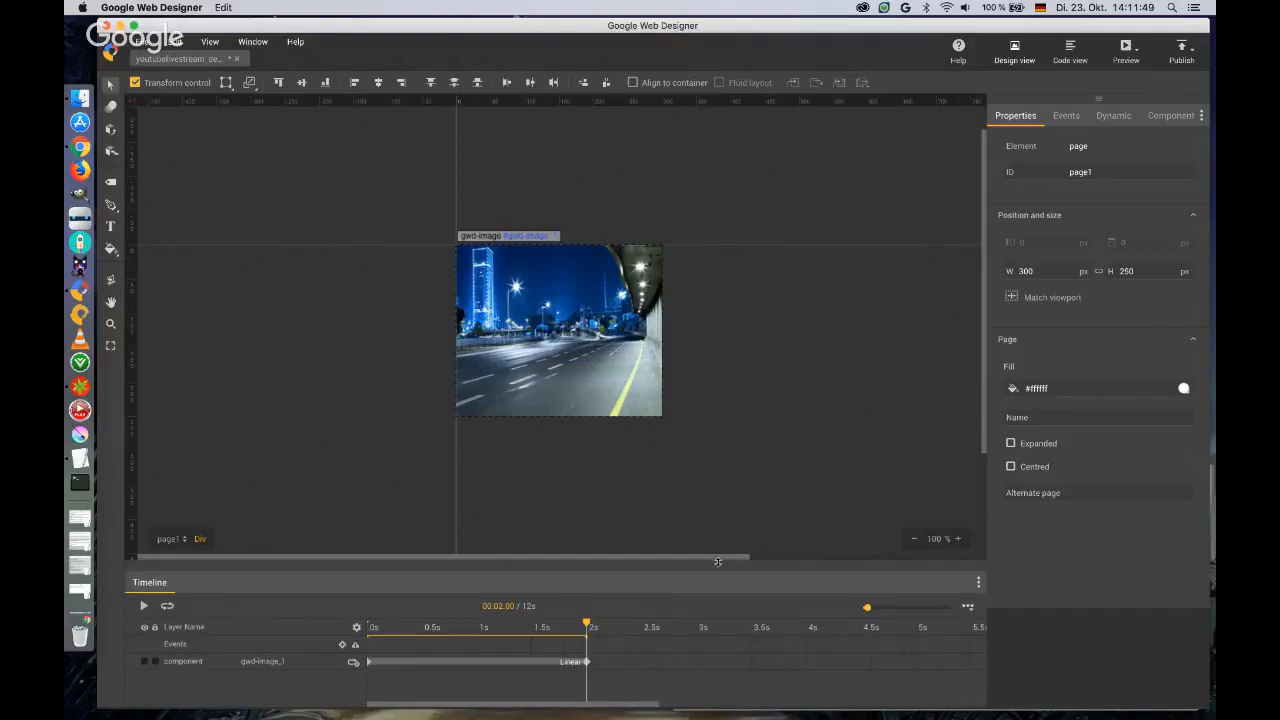
{"action": "left_click_drag", "start_coordinate": [717, 562], "coordinate": [717, 532]}
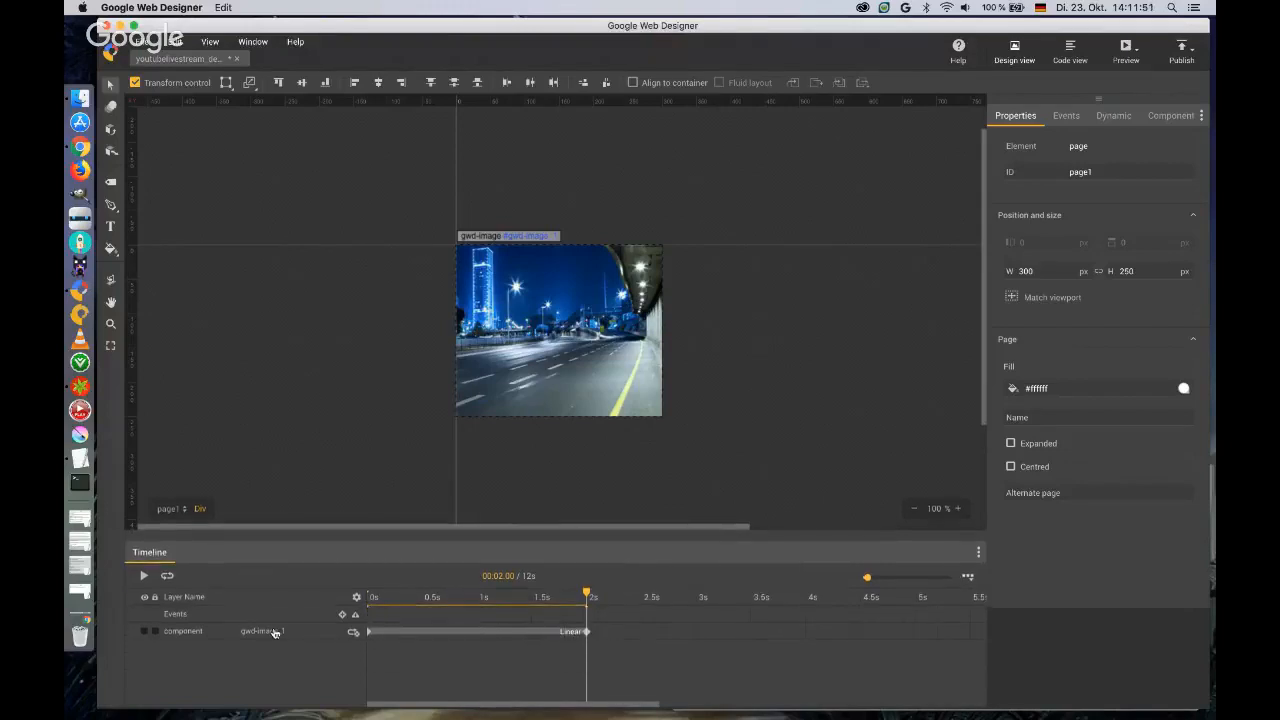
{"action": "left_click", "coordinate": [274, 632]}
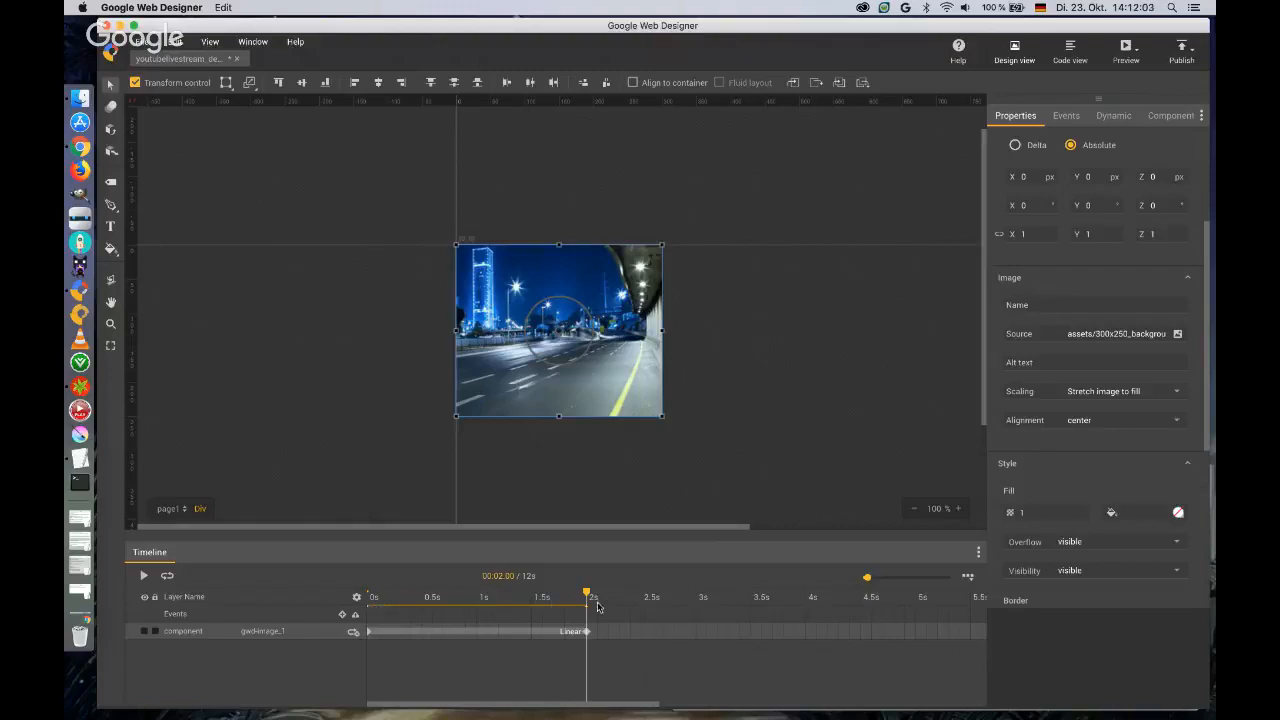
{"action": "mouse_move", "coordinate": [587, 631]}
{"action": "left_mouse_down"}
{"action": "mouse_move", "coordinate": [532, 634]}
{"action": "mouse_move", "coordinate": [631, 635]}
{"action": "mouse_move", "coordinate": [591, 632]}
{"action": "left_mouse_up"}
{"action": "left_click_drag", "start_coordinate": [567, 531], "coordinate": [570, 562]}
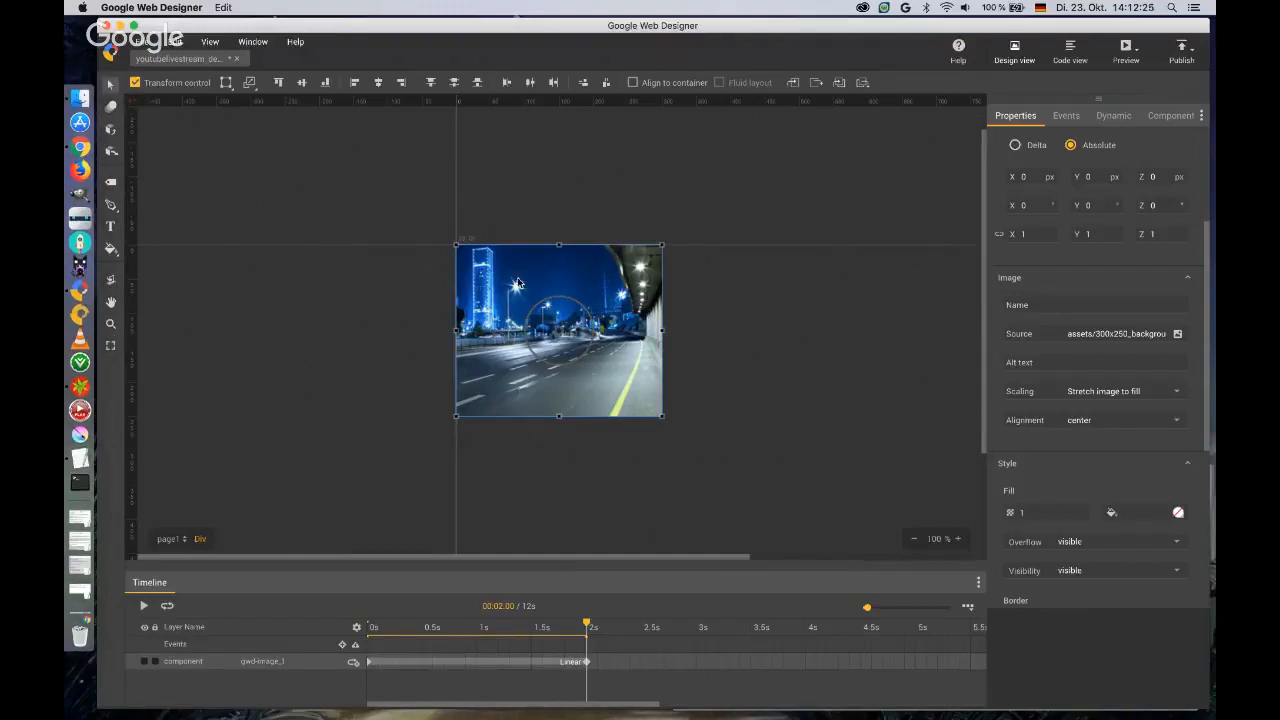
Try rotating the background image about 12 degrees counter-clockwise around its centre and undo the rotation.
{"action": "left_click_drag", "start_coordinate": [539, 304], "coordinate": [539, 316]}
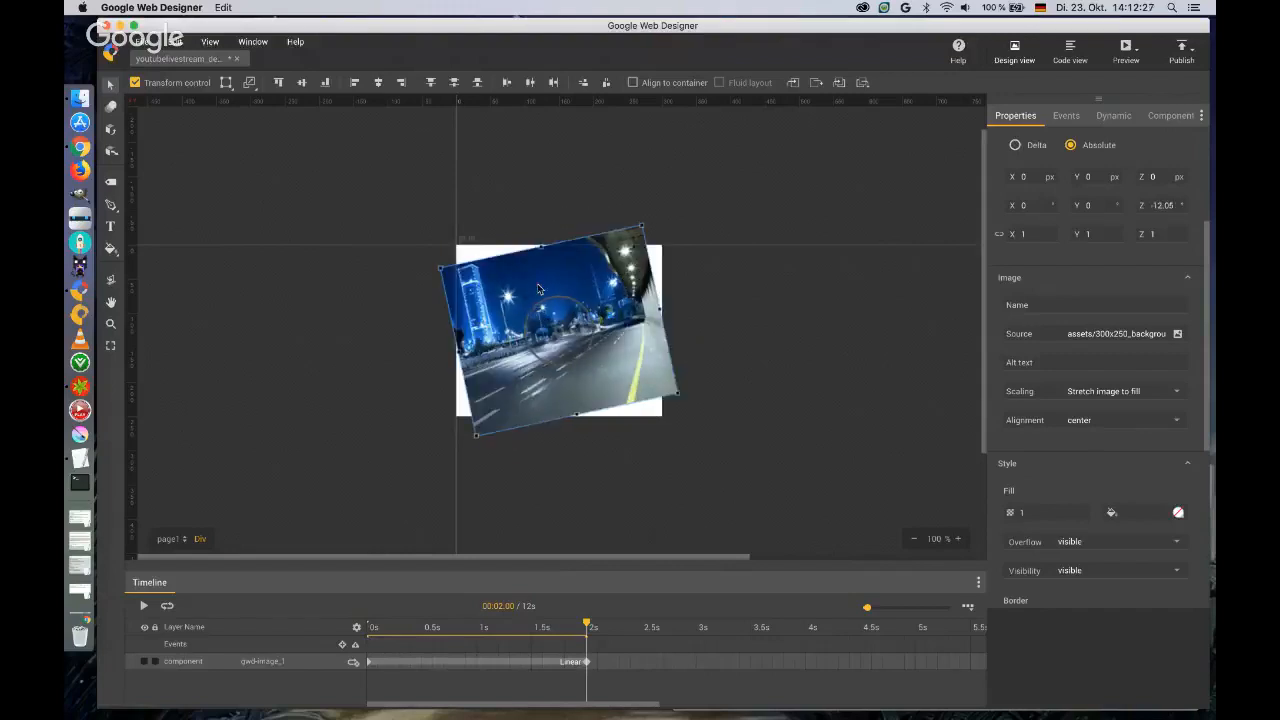
{"action": "key", "text": "super+z"}
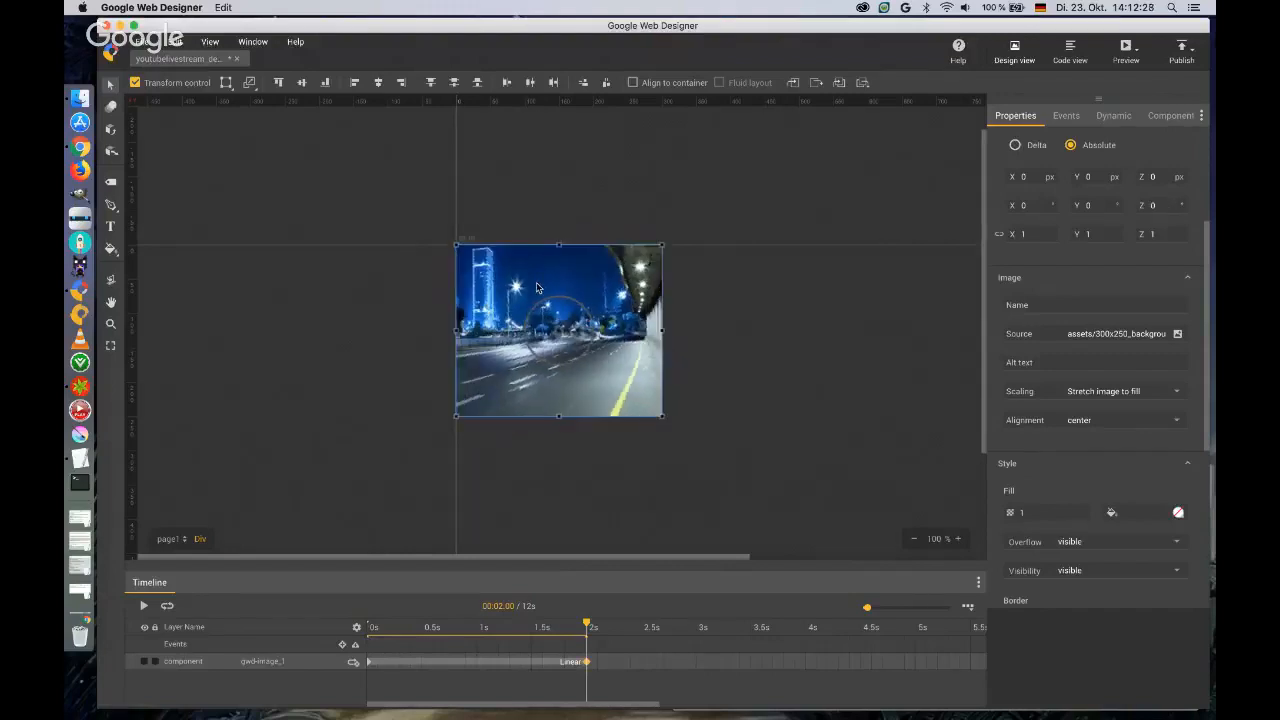
Try the Element tool with a div of about 164 x 142 px across the image's upper edge and delete the div.
{"action": "left_click", "coordinate": [111, 107]}
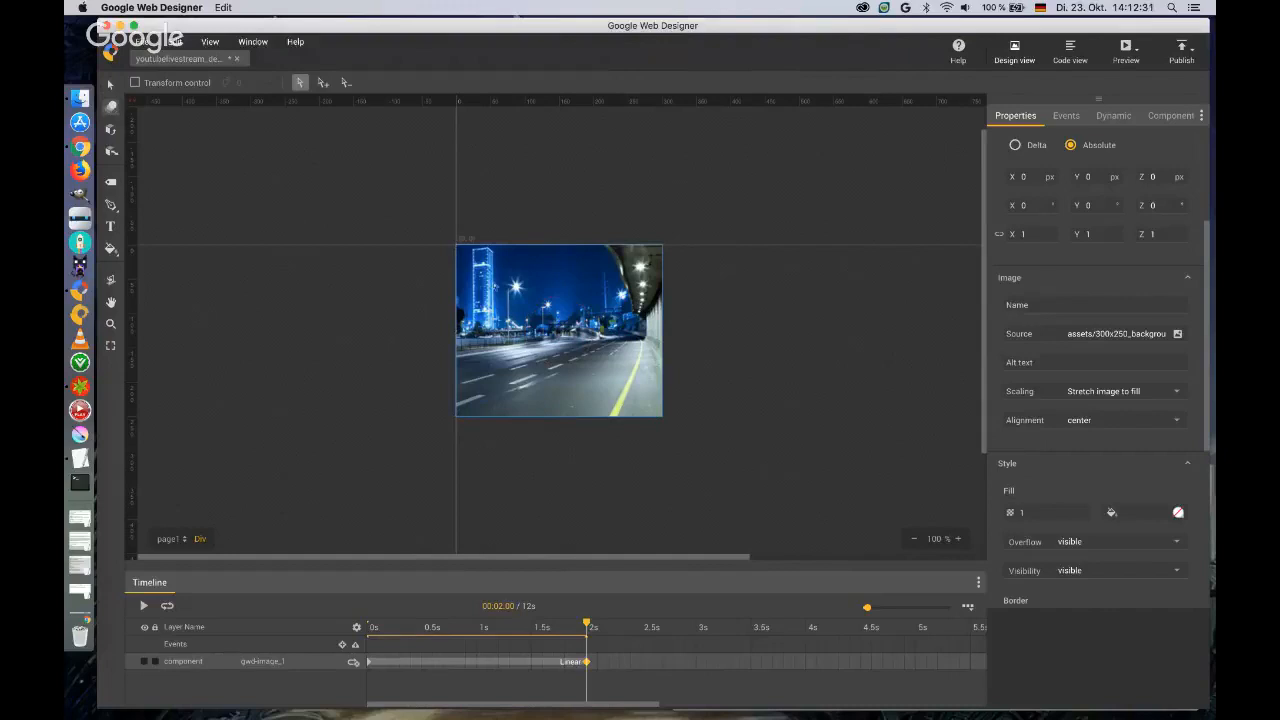
{"action": "left_click", "coordinate": [112, 131]}
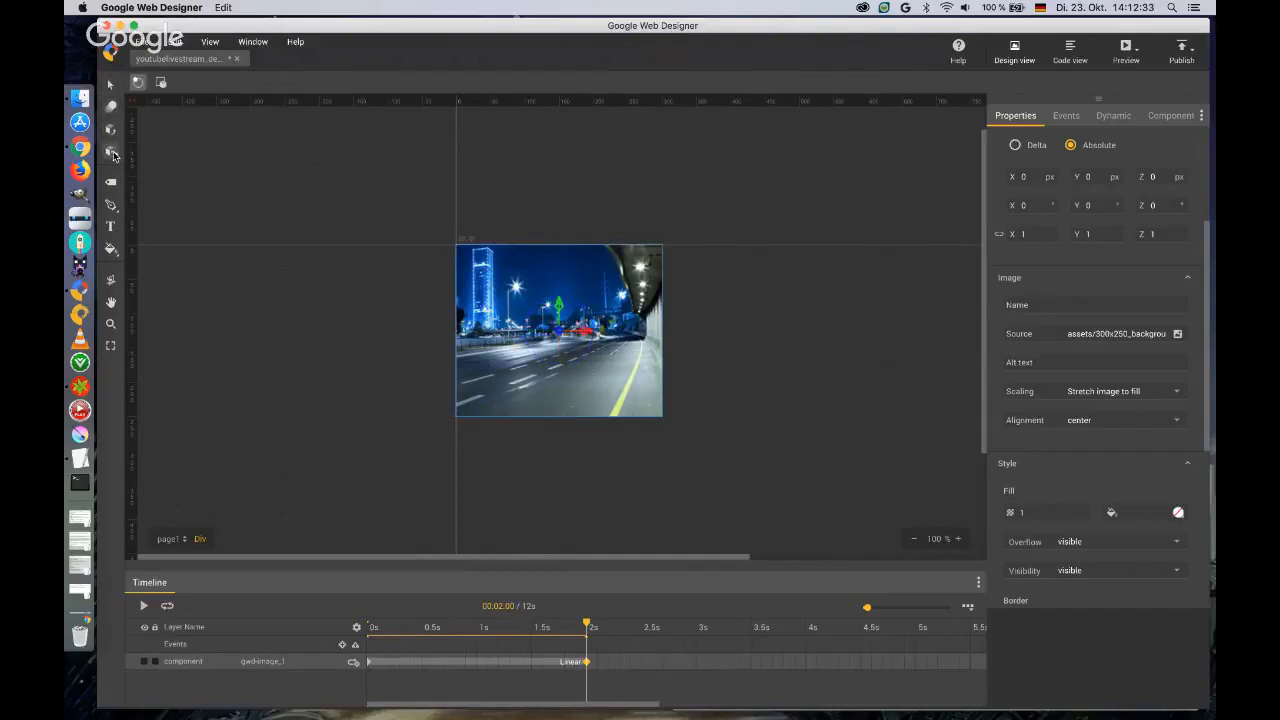
{"action": "left_click", "coordinate": [112, 183]}
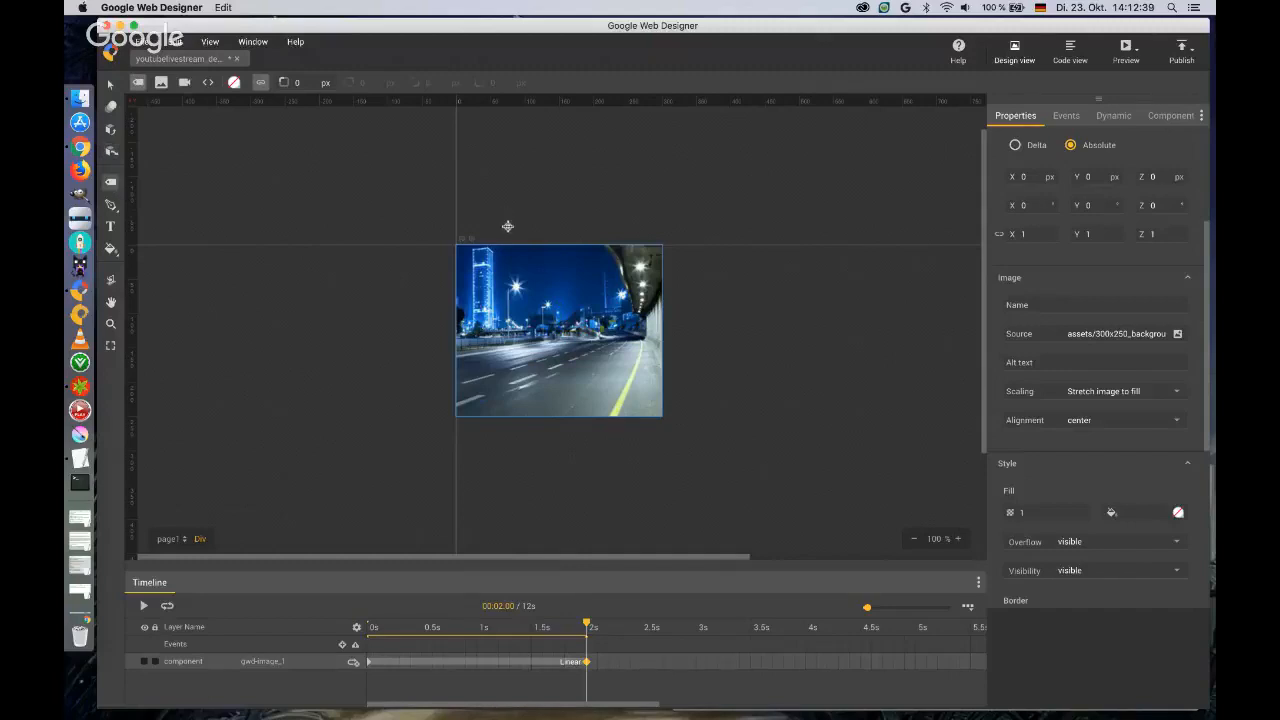
{"action": "left_click_drag", "start_coordinate": [501, 206], "coordinate": [612, 302]}
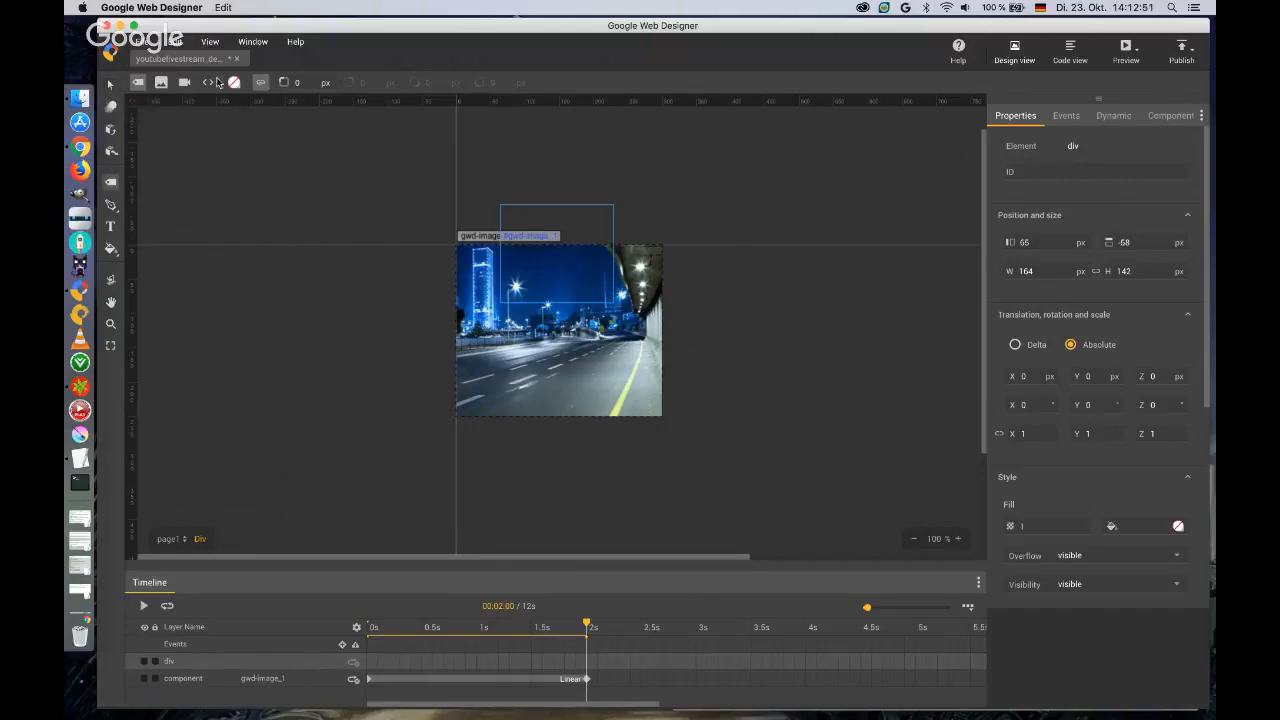
{"action": "left_click", "coordinate": [110, 86]}
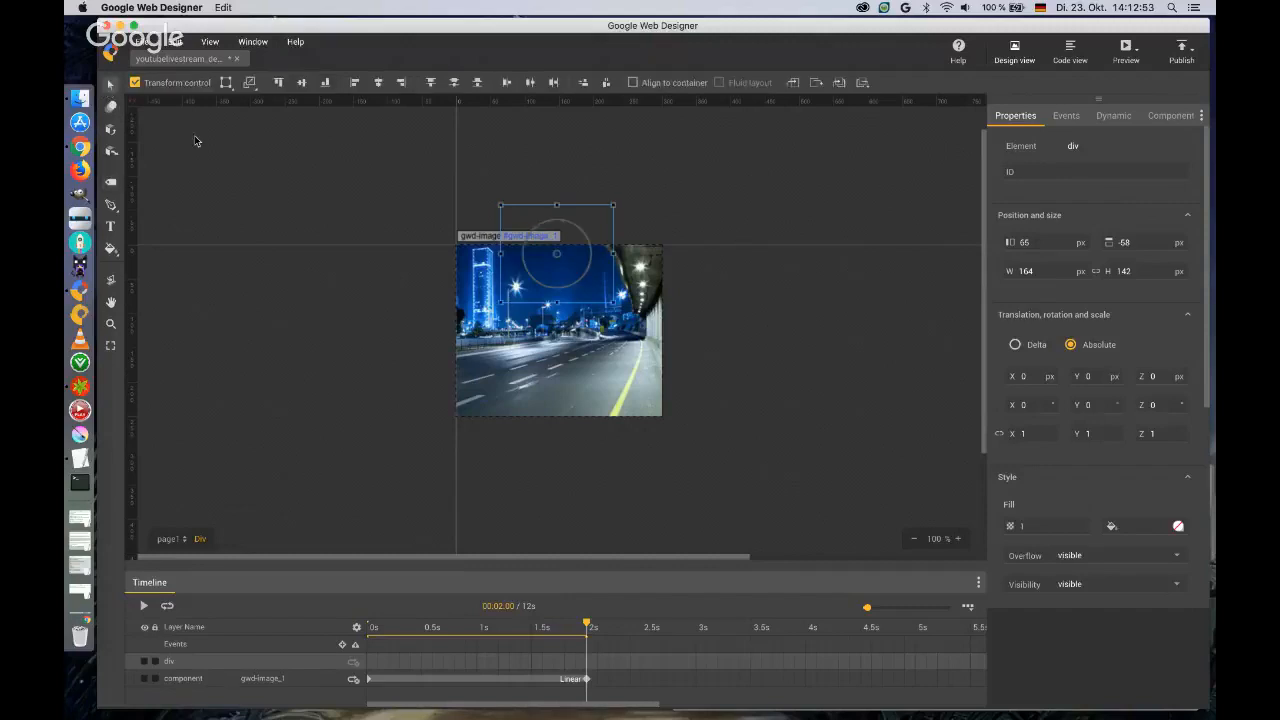
{"action": "key", "text": "Delete"}
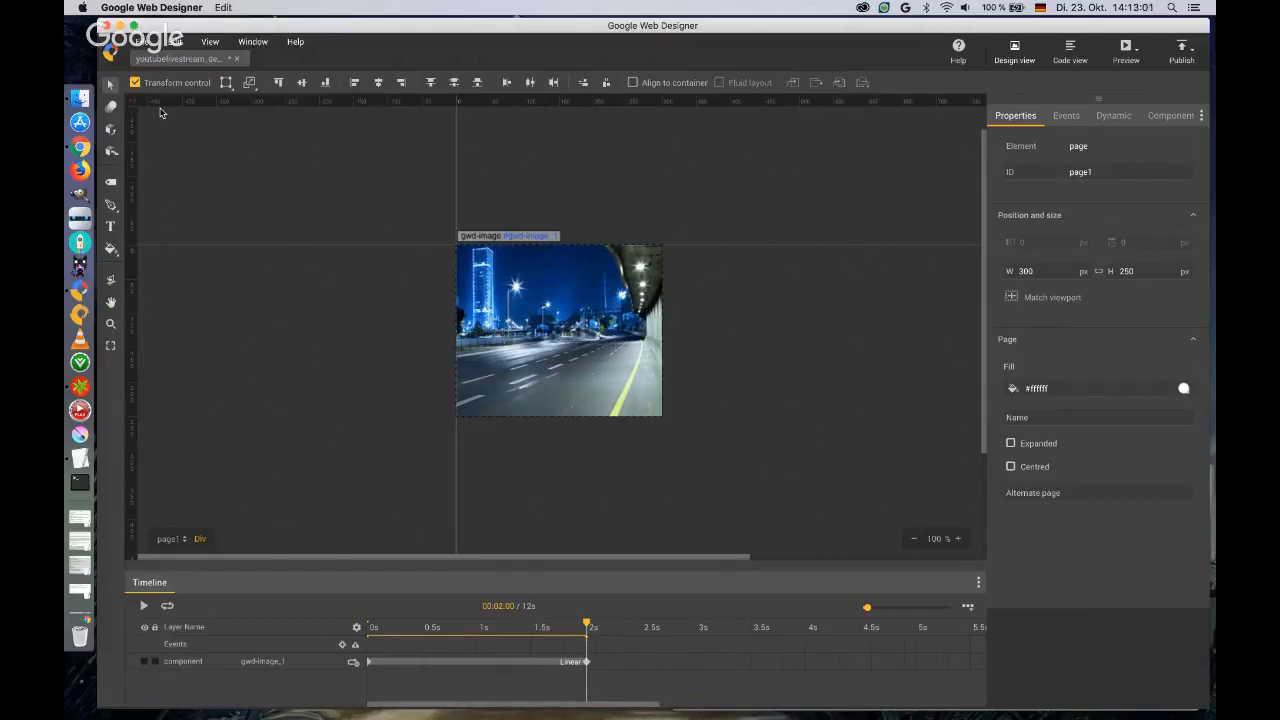
Examine the options of the Pen and shape tools, the Text tool and the Fill tool.
{"action": "left_click", "coordinate": [112, 205]}
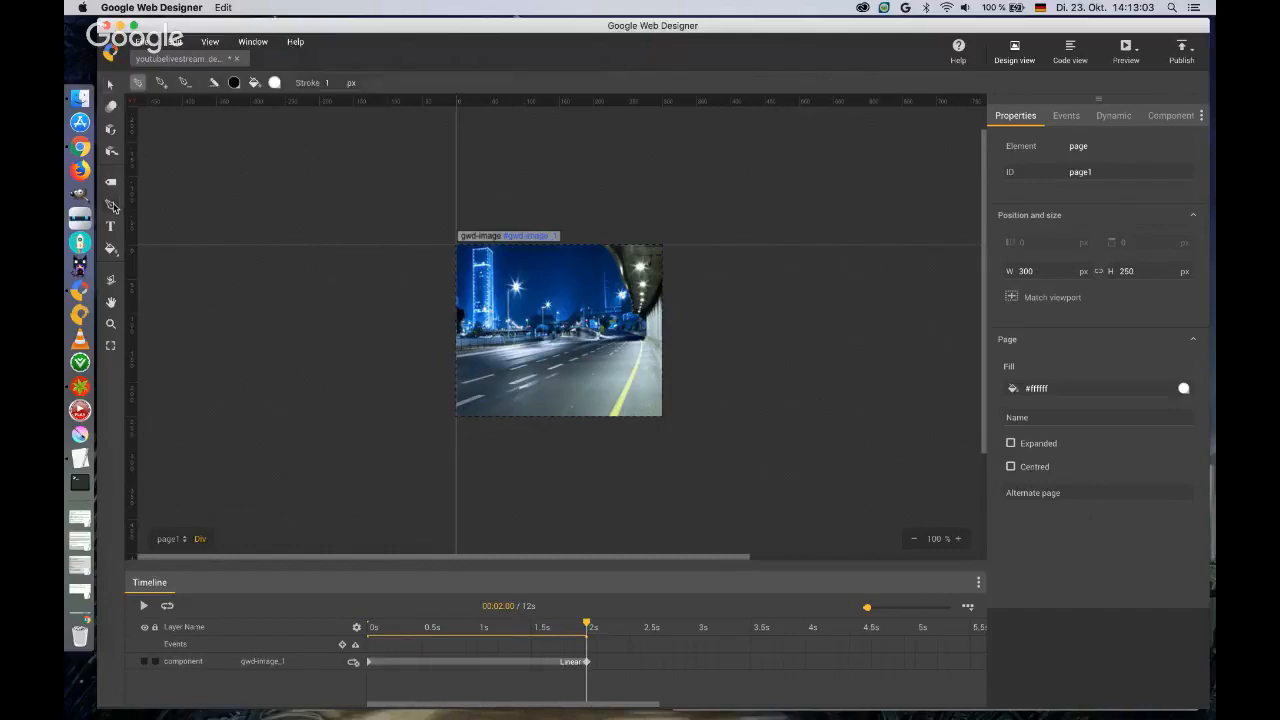
{"action": "left_click", "coordinate": [116, 212]}
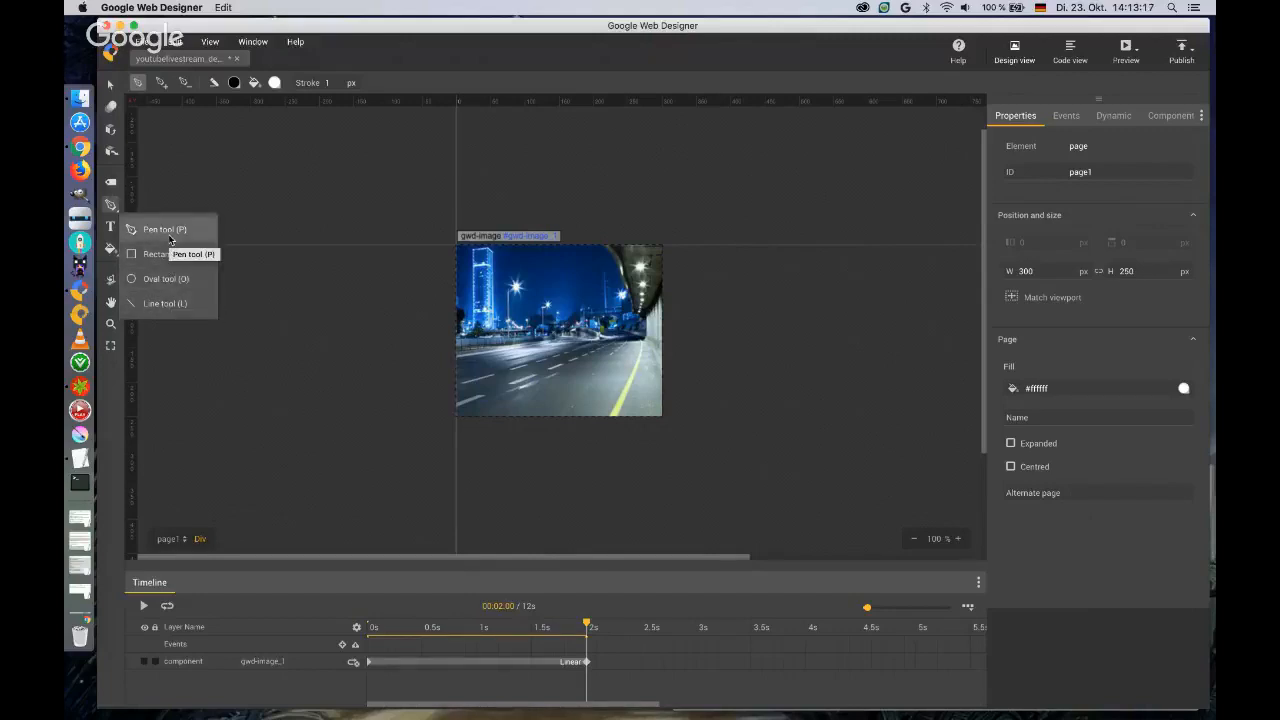
{"action": "left_click", "coordinate": [112, 210]}
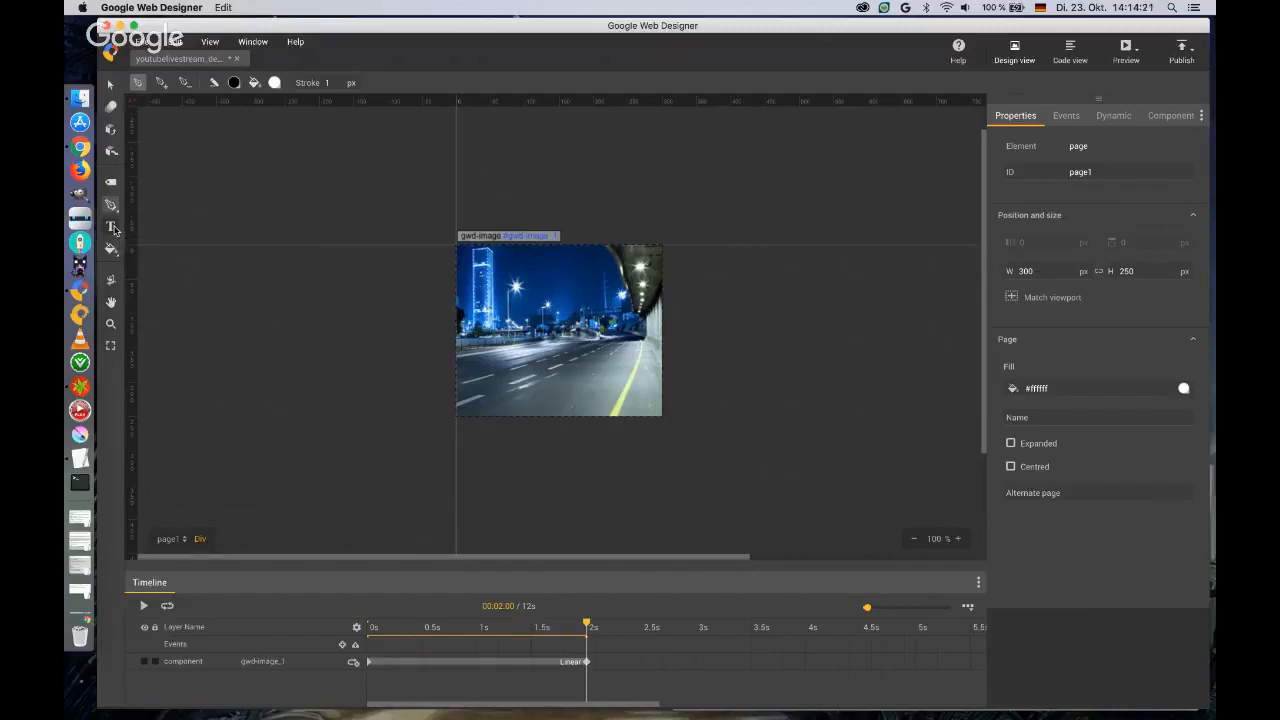
{"action": "left_click", "coordinate": [112, 228]}
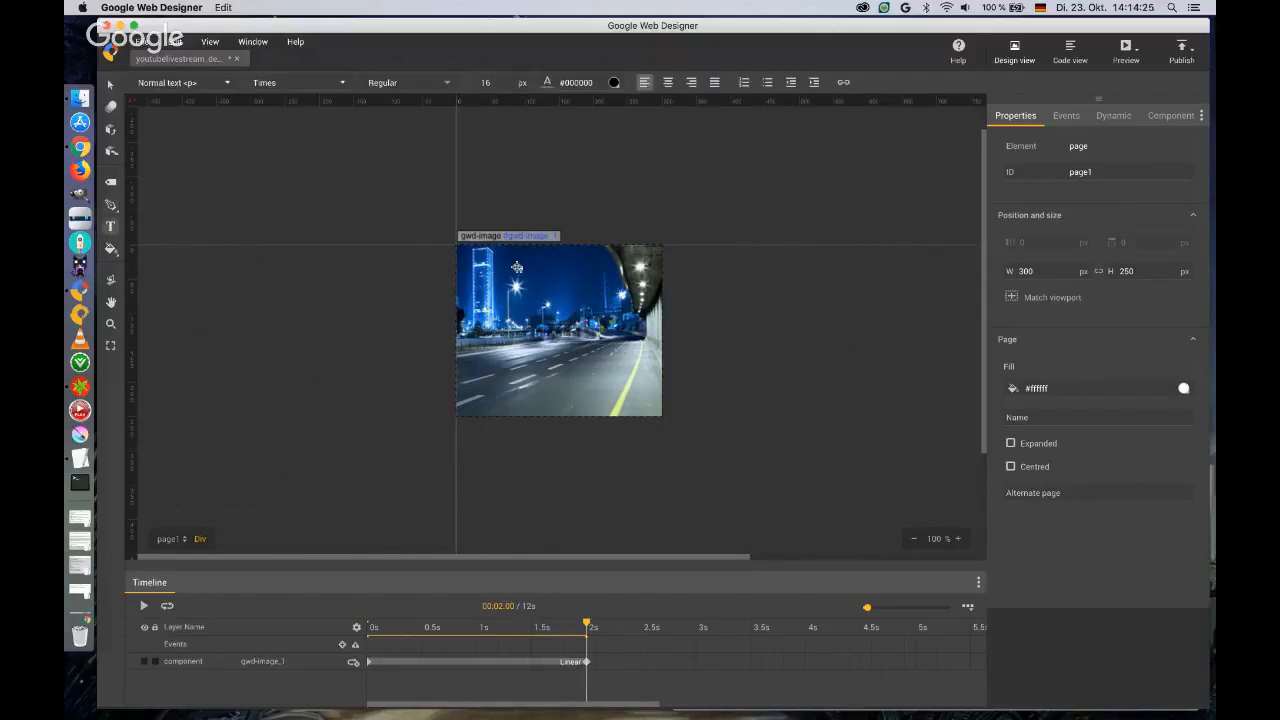
{"action": "left_click", "coordinate": [112, 251]}
{"action": "left_click", "coordinate": [115, 256]}
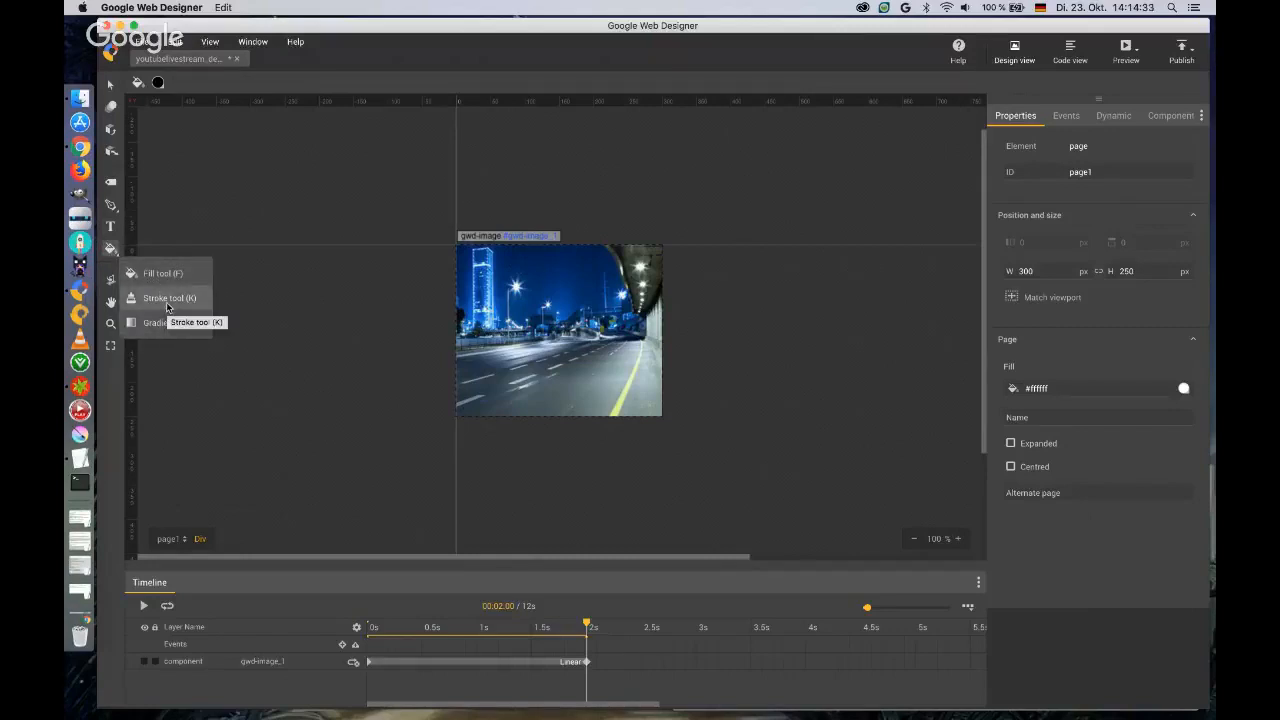
Rotate the stage in 3D, reset it to the flat view and shift the banner slightly with the Hand tool.
{"action": "left_click", "coordinate": [111, 282]}
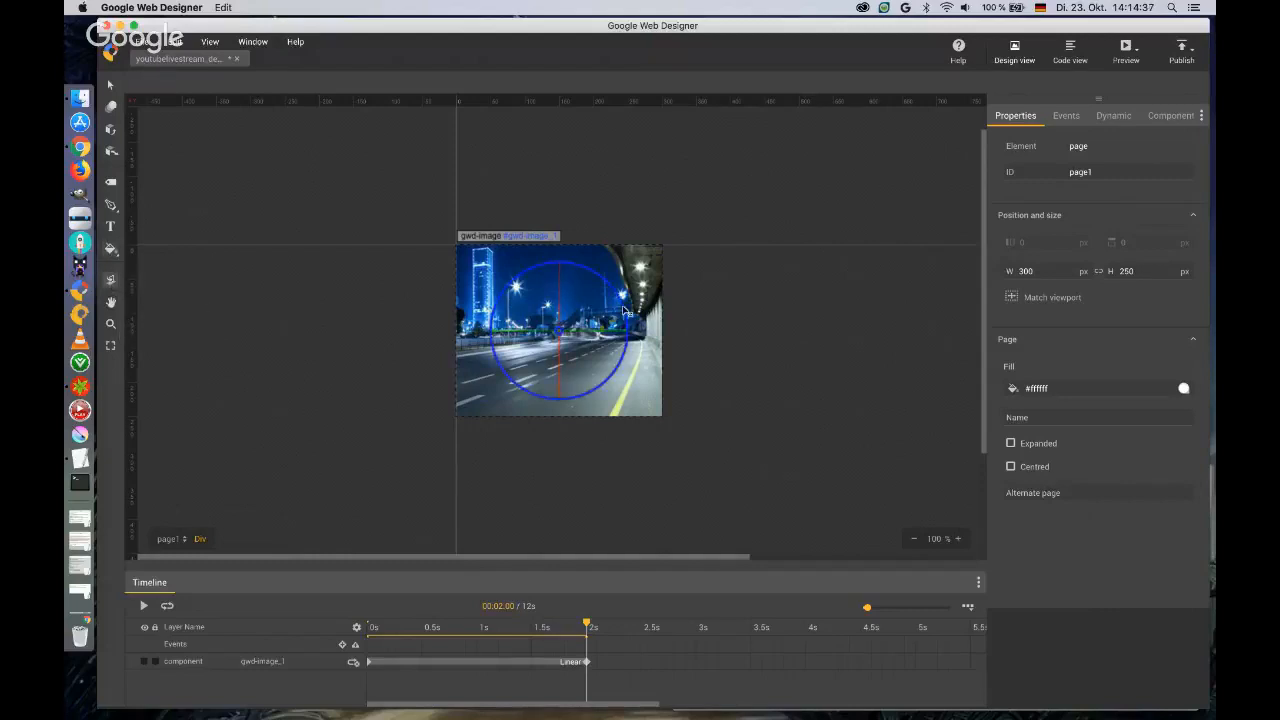
{"action": "mouse_move", "coordinate": [621, 303]}
{"action": "left_mouse_down"}
{"action": "mouse_move", "coordinate": [627, 336]}
{"action": "mouse_move", "coordinate": [612, 290]}
{"action": "left_mouse_up"}
{"action": "left_click_drag", "start_coordinate": [502, 336], "coordinate": [534, 344]}
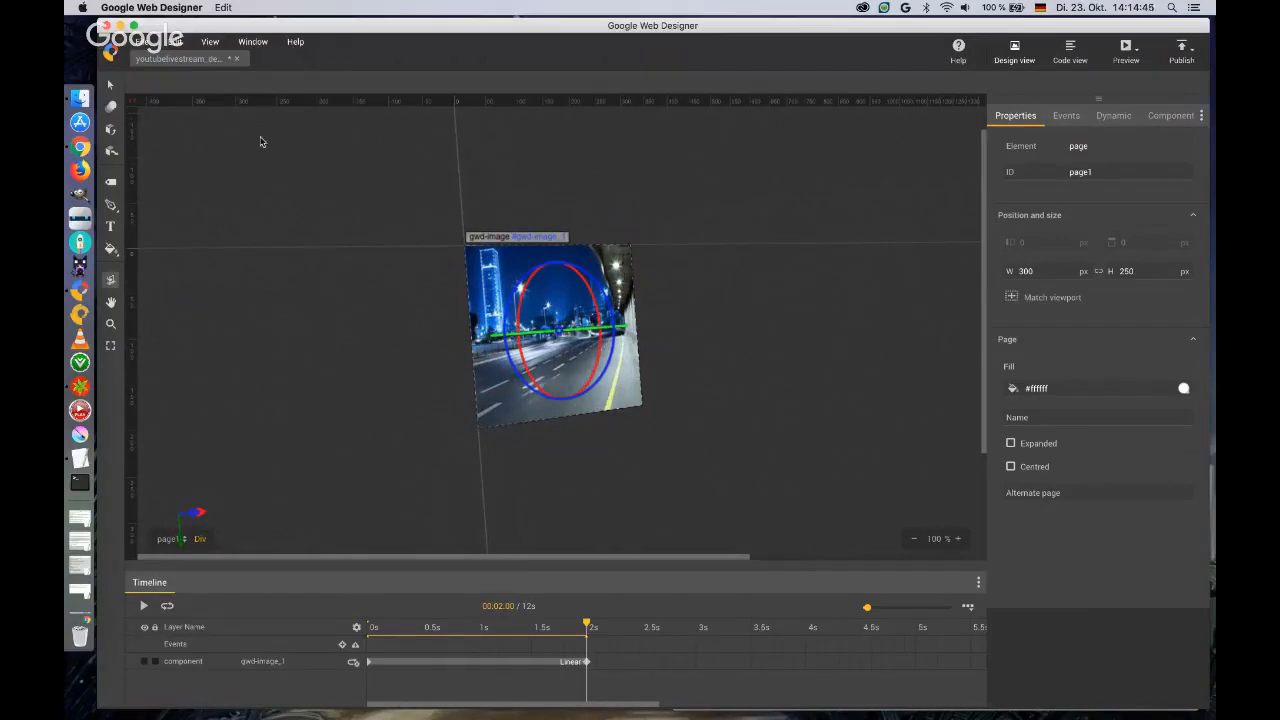
{"action": "left_click", "coordinate": [110, 84]}
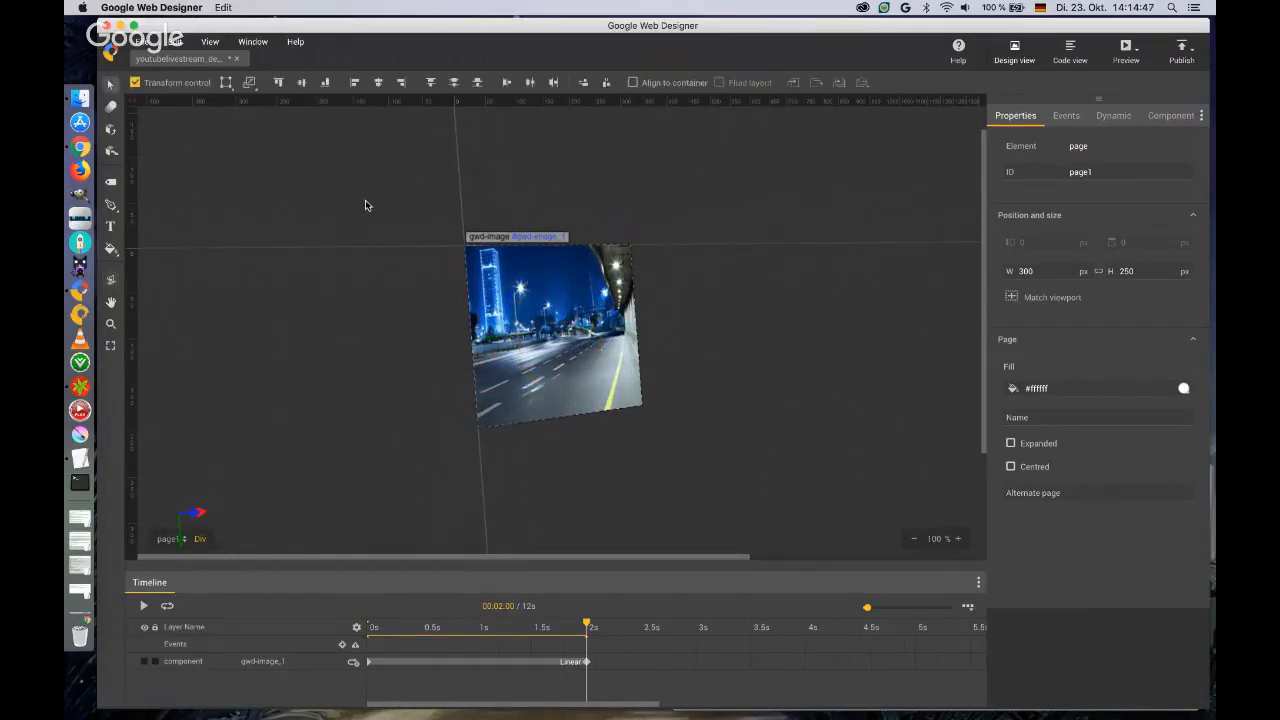
{"action": "left_click", "coordinate": [111, 283]}
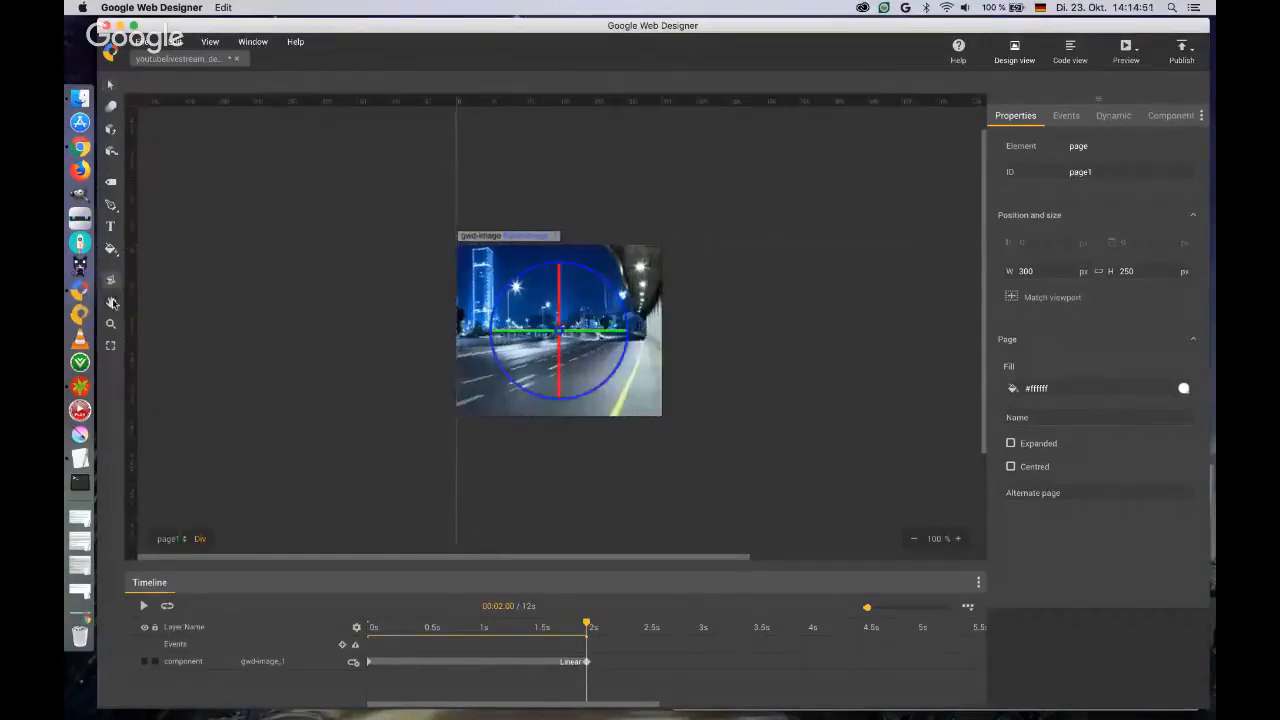
{"action": "left_click_drag", "start_coordinate": [540, 286], "coordinate": [612, 297]}
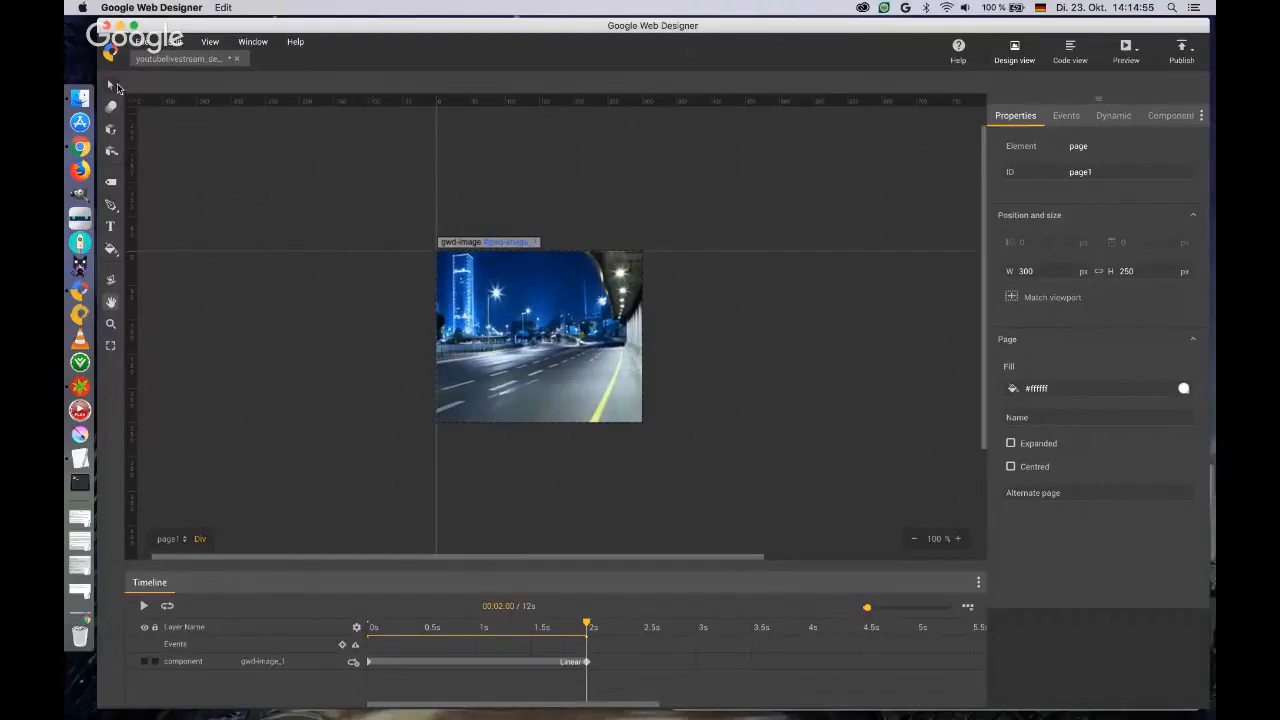
{"action": "left_click", "coordinate": [111, 85]}
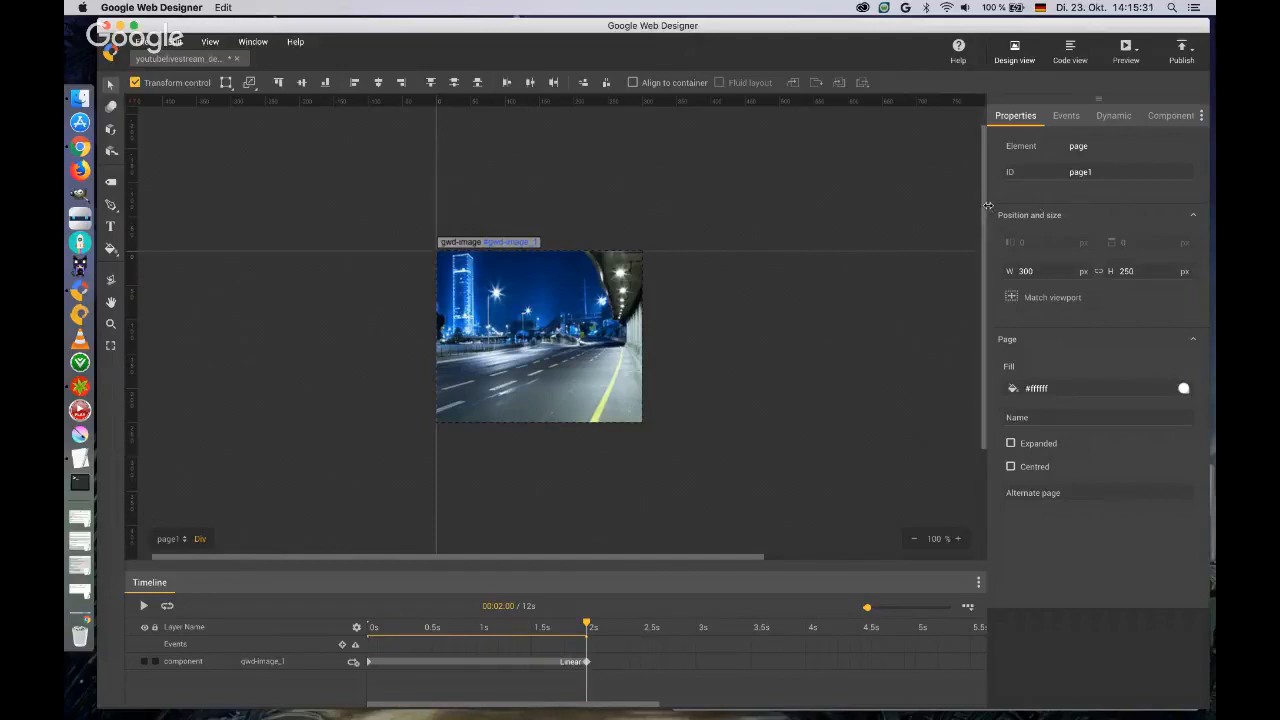
Set the city background image's ID to backgroundimage and enlarge the timeline area.
{"action": "left_click_drag", "start_coordinate": [988, 205], "coordinate": [952, 206]}
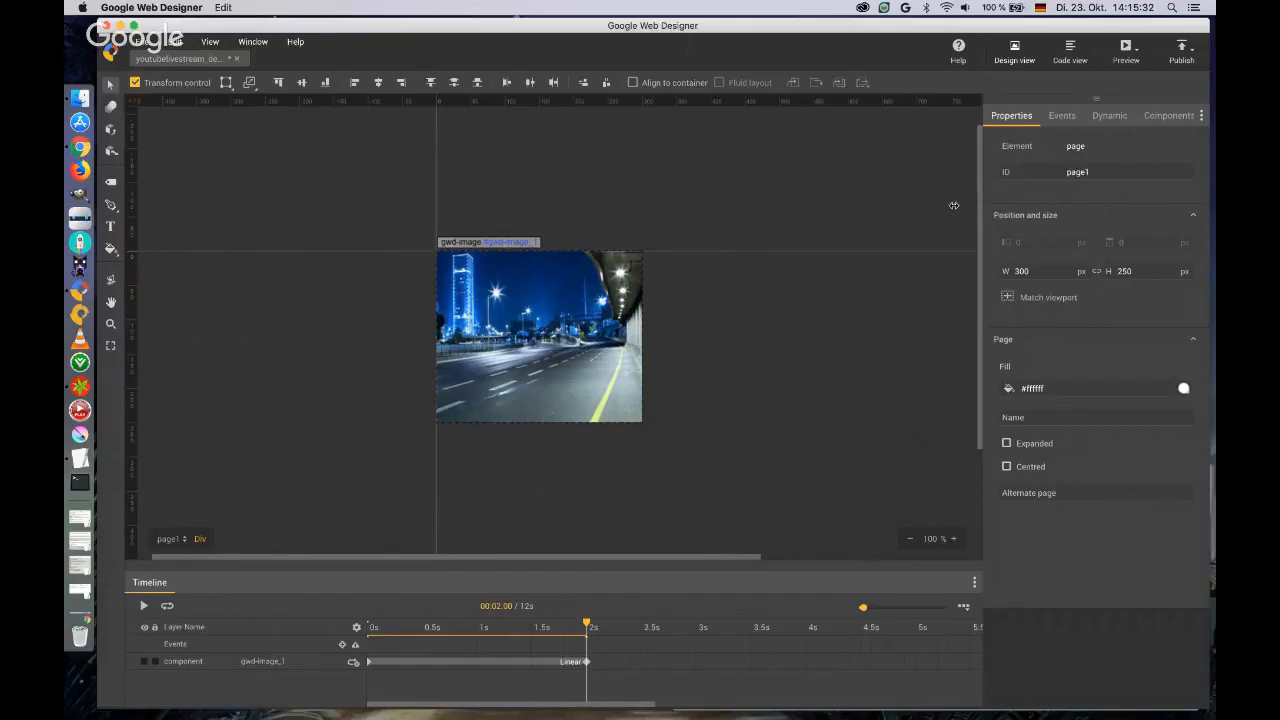
{"action": "left_click", "coordinate": [531, 285]}
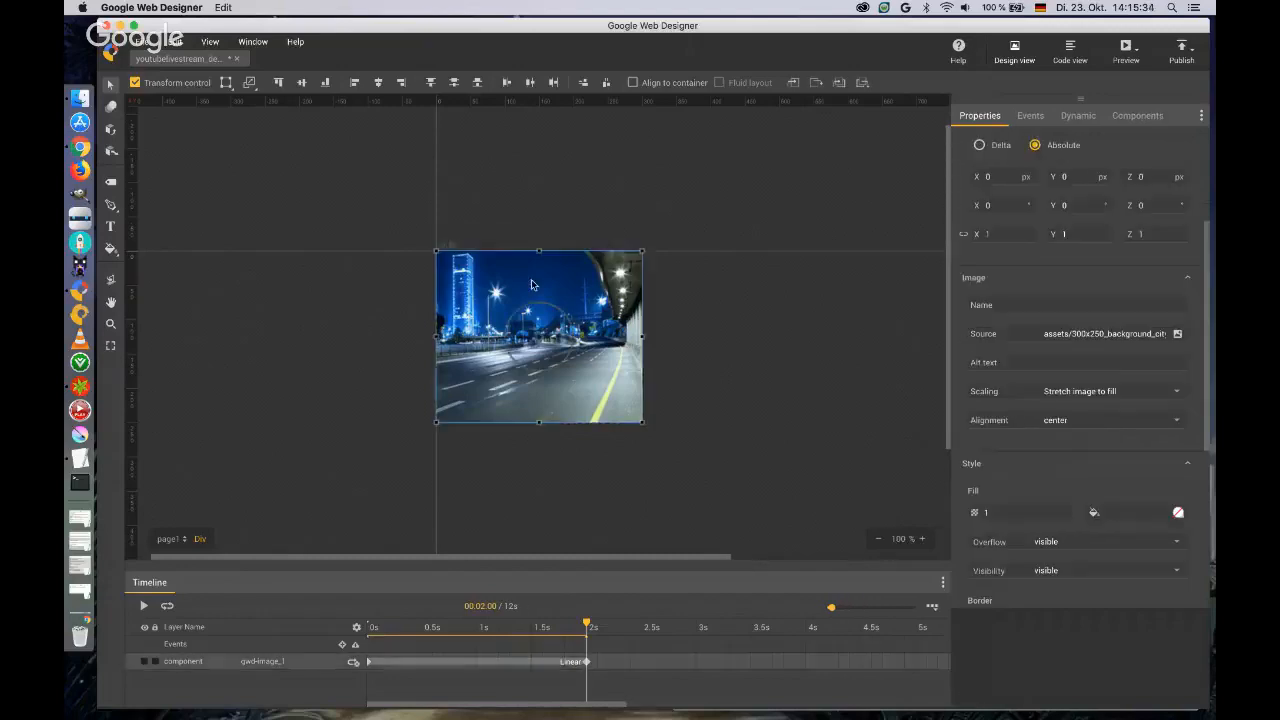
{"action": "scroll", "coordinate": [1065, 260], "scroll_direction": "up", "scroll_amount": 5}
{"action": "left_click", "coordinate": [1084, 172]}
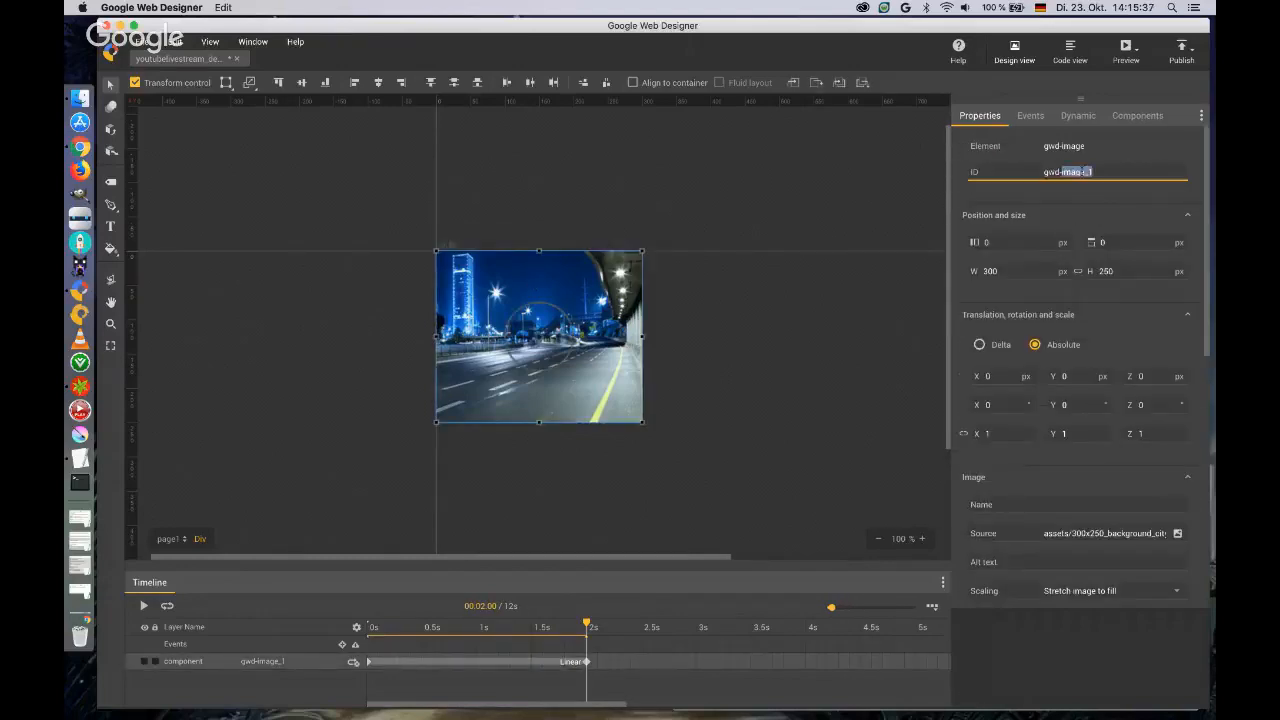
{"action": "type", "text": "backgroundimage"}
{"action": "key", "text": "Return"}
{"action": "left_click", "coordinate": [555, 561]}
{"action": "left_click_drag", "start_coordinate": [555, 561], "coordinate": [553, 516]}
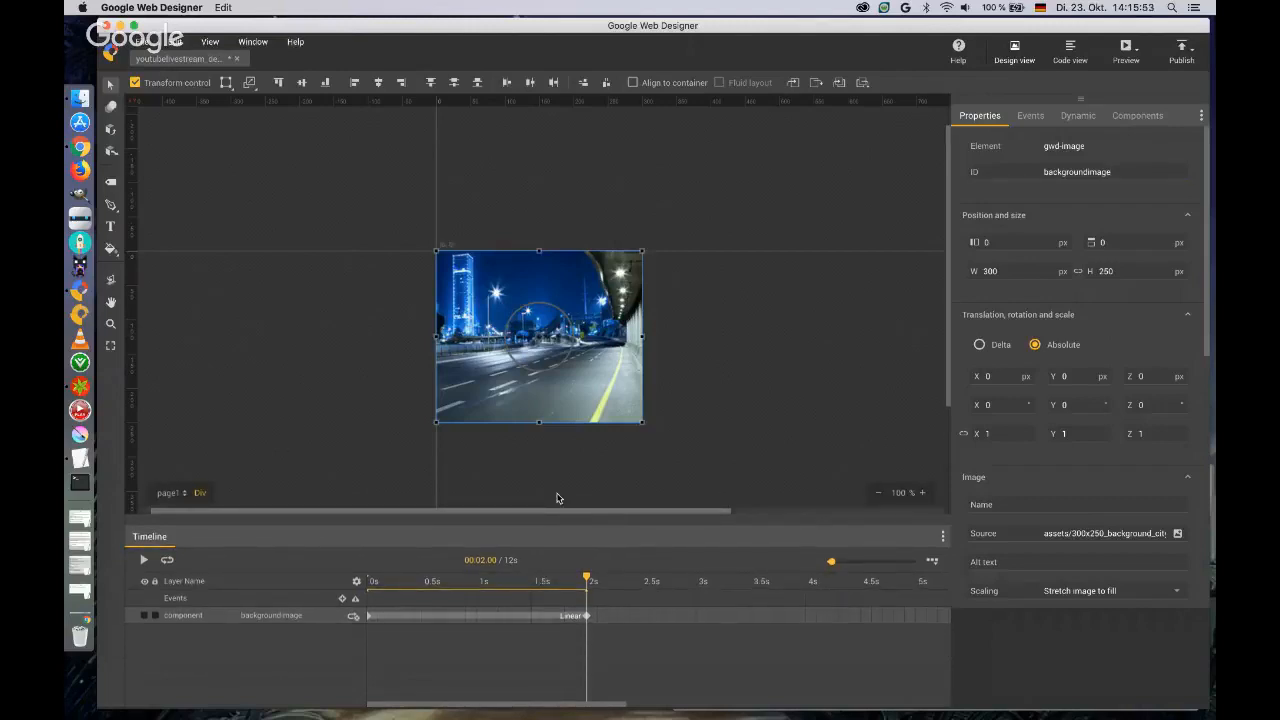
Move the background image by 16 px horizontally and 11 px down in the 2-second keyframe.
{"action": "scroll", "coordinate": [666, 266], "scroll_direction": "down", "scroll_amount": 5}
{"action": "scroll", "coordinate": [665, 270], "scroll_direction": "up", "scroll_amount": 5}
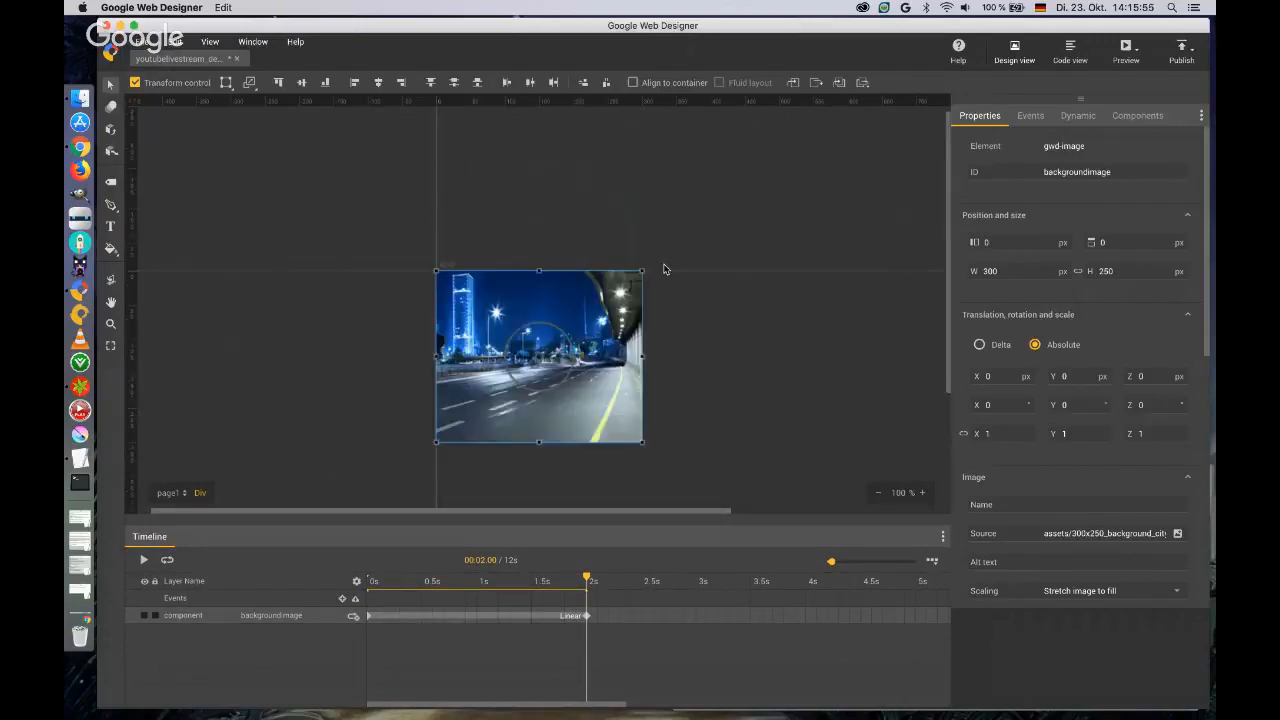
{"action": "scroll", "coordinate": [663, 269], "scroll_direction": "down", "scroll_amount": 3}
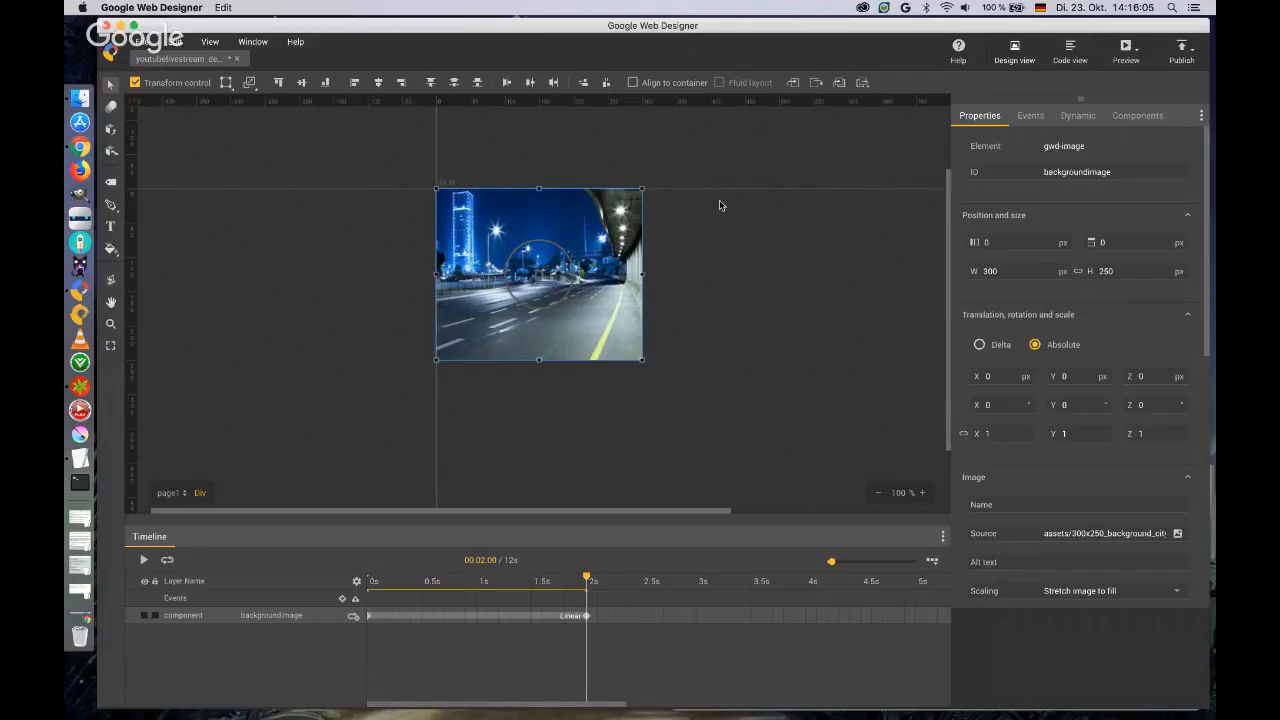
{"action": "left_click", "coordinate": [986, 242]}
{"action": "mouse_move", "coordinate": [484, 215]}
{"action": "left_mouse_down"}
{"action": "mouse_move", "coordinate": [518, 232]}
{"action": "mouse_move", "coordinate": [504, 226]}
{"action": "left_mouse_up"}
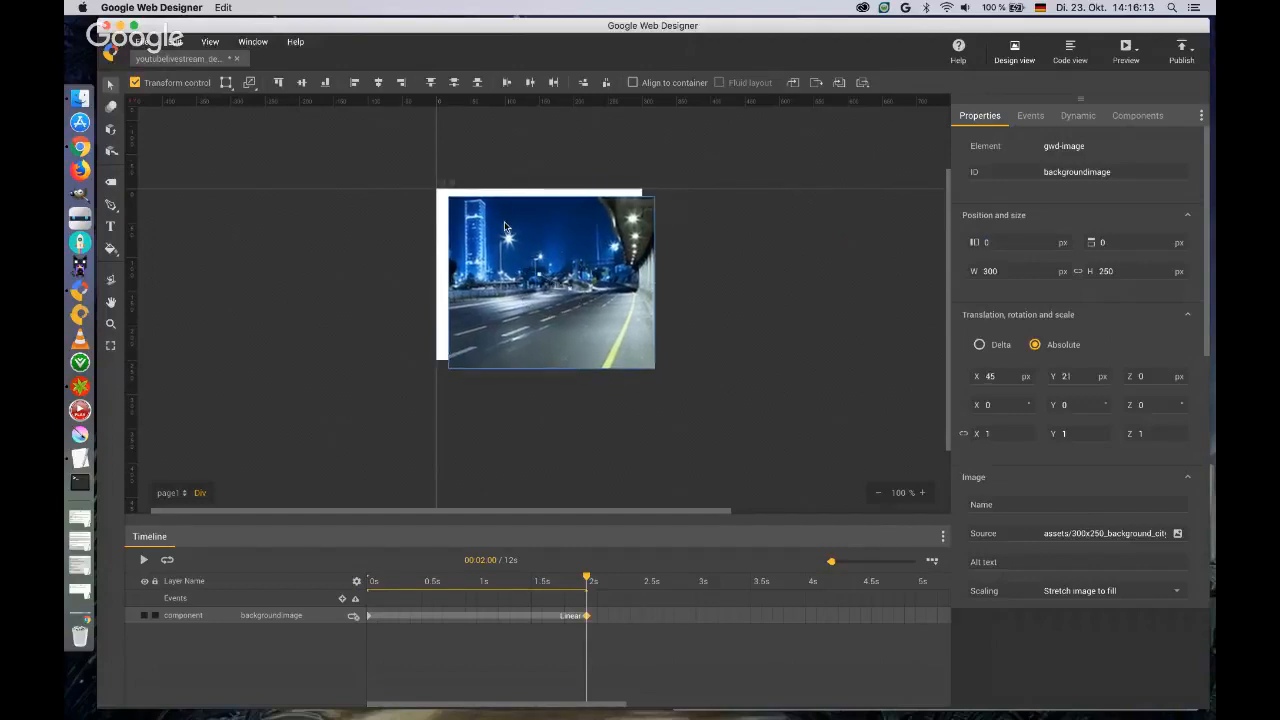
{"action": "left_click", "coordinate": [1004, 245]}
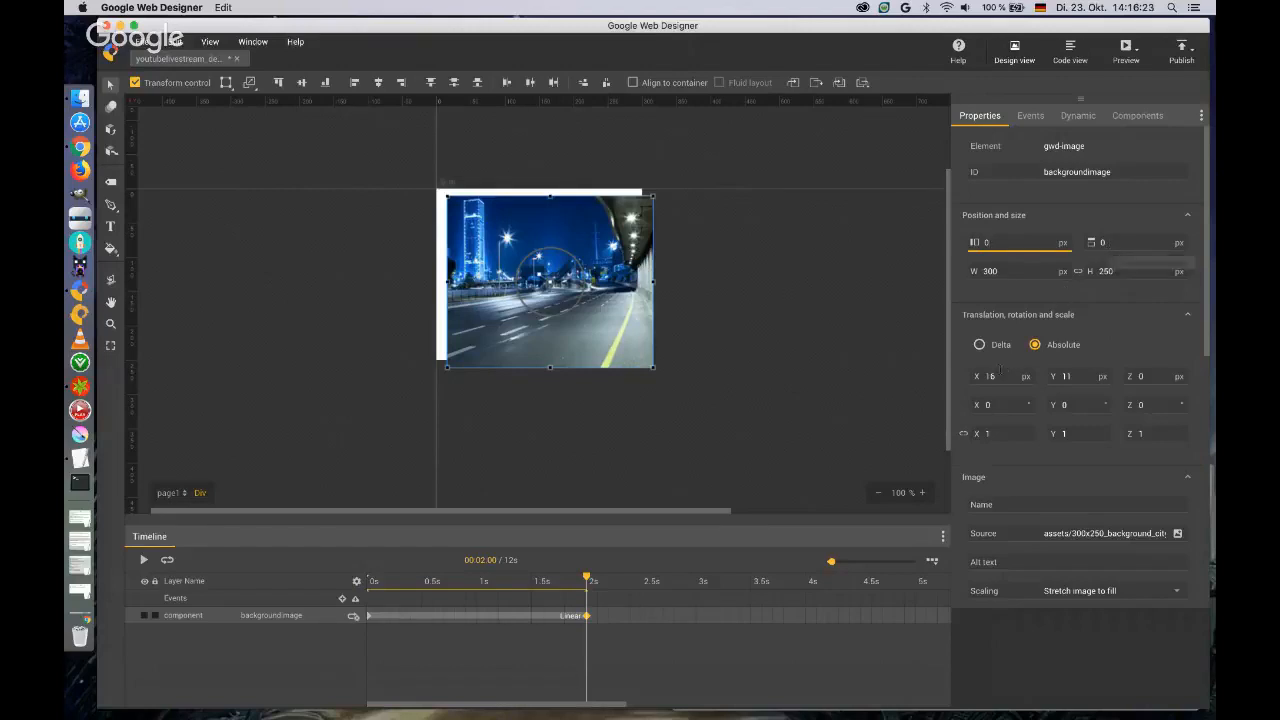
Reset the background image's X and Y translation to 0 px in the 2-second keyframe.
{"action": "double_click", "coordinate": [1001, 374]}
{"action": "type", "text": "0"}
{"action": "key", "text": "Tab"}
{"action": "type", "text": "0"}
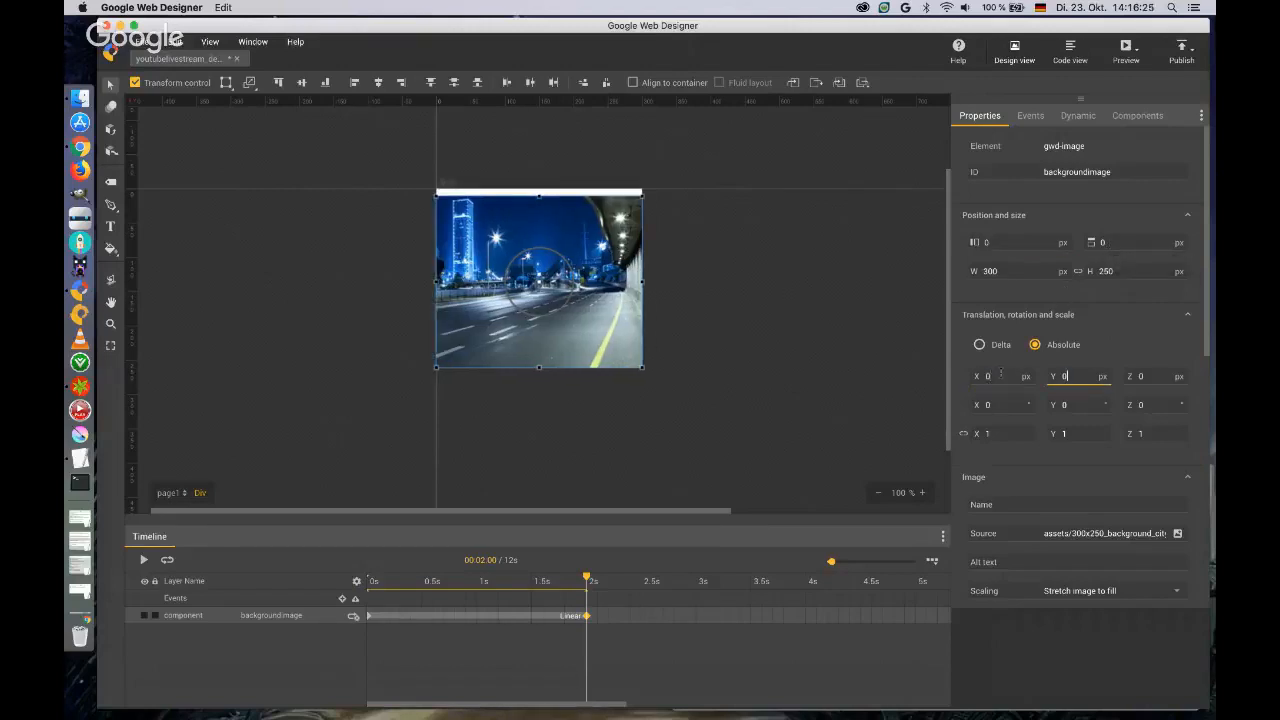
{"action": "key", "text": "Tab"}
Set the background image's left position to 50 px and its top position to 50 %, and move it back over the banner area.
{"action": "double_click", "coordinate": [985, 242]}
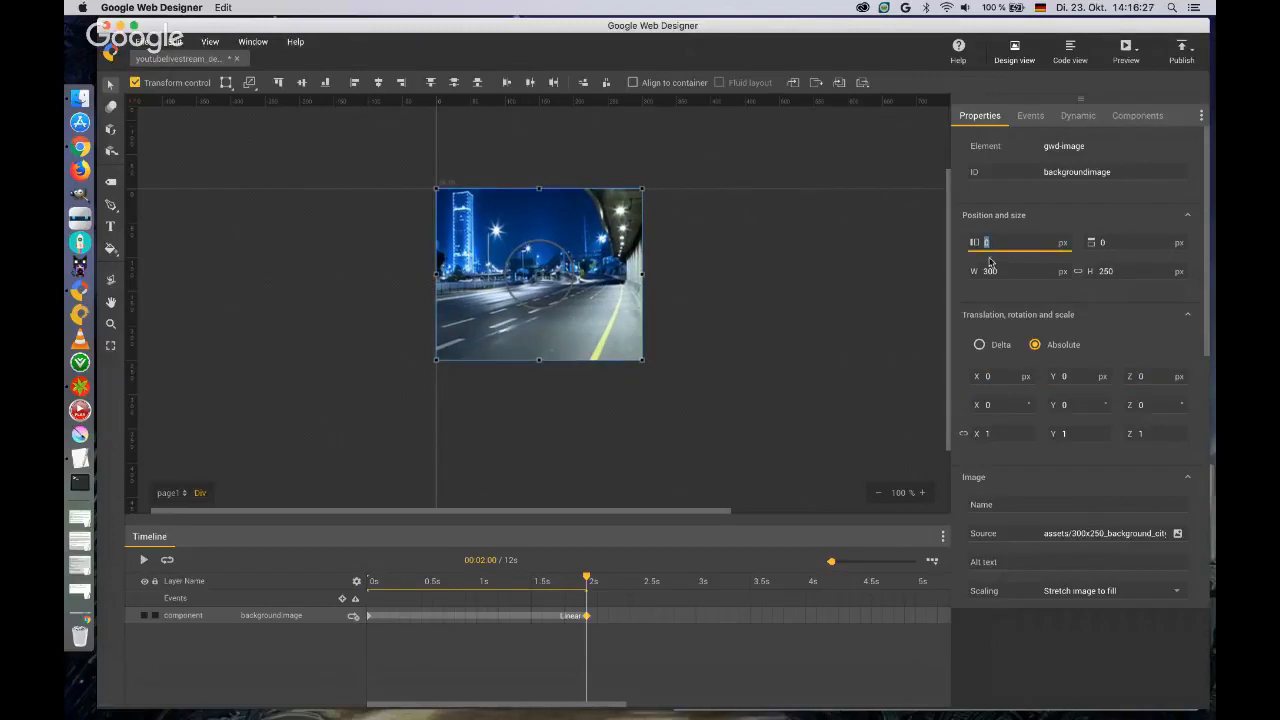
{"action": "type", "text": "50"}
{"action": "key", "text": "Tab"}
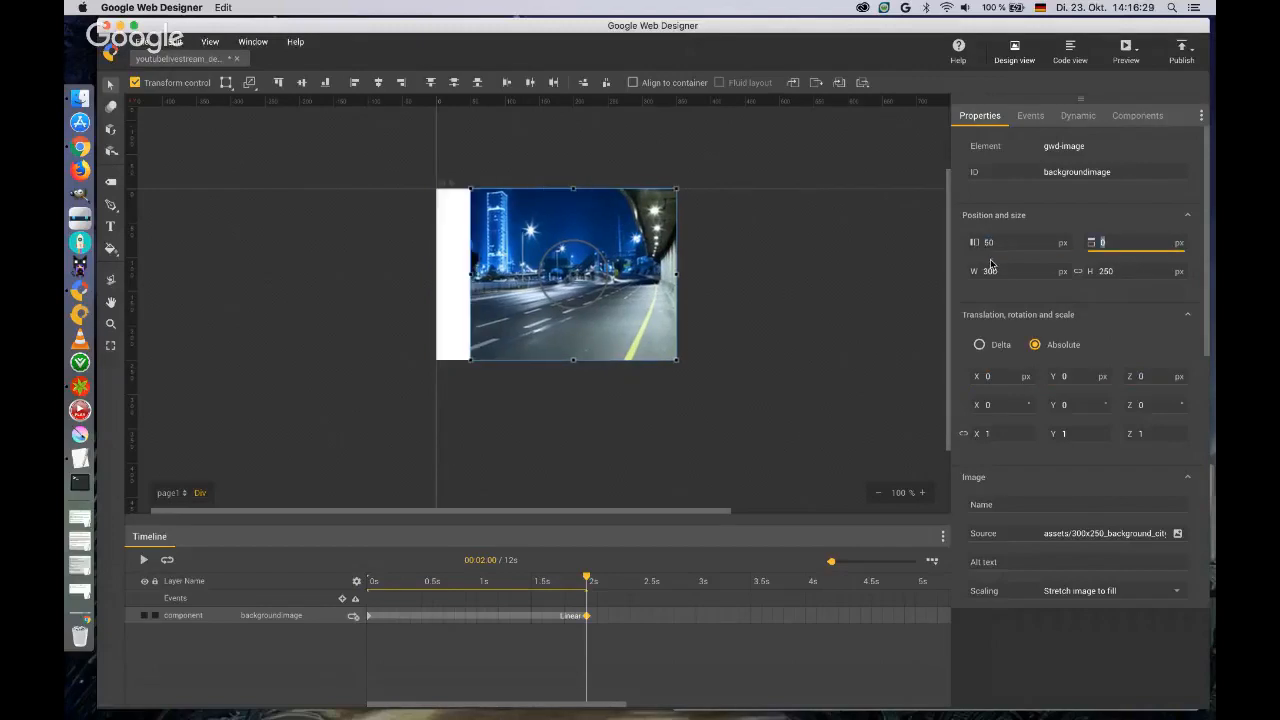
{"action": "left_click", "coordinate": [1180, 243]}
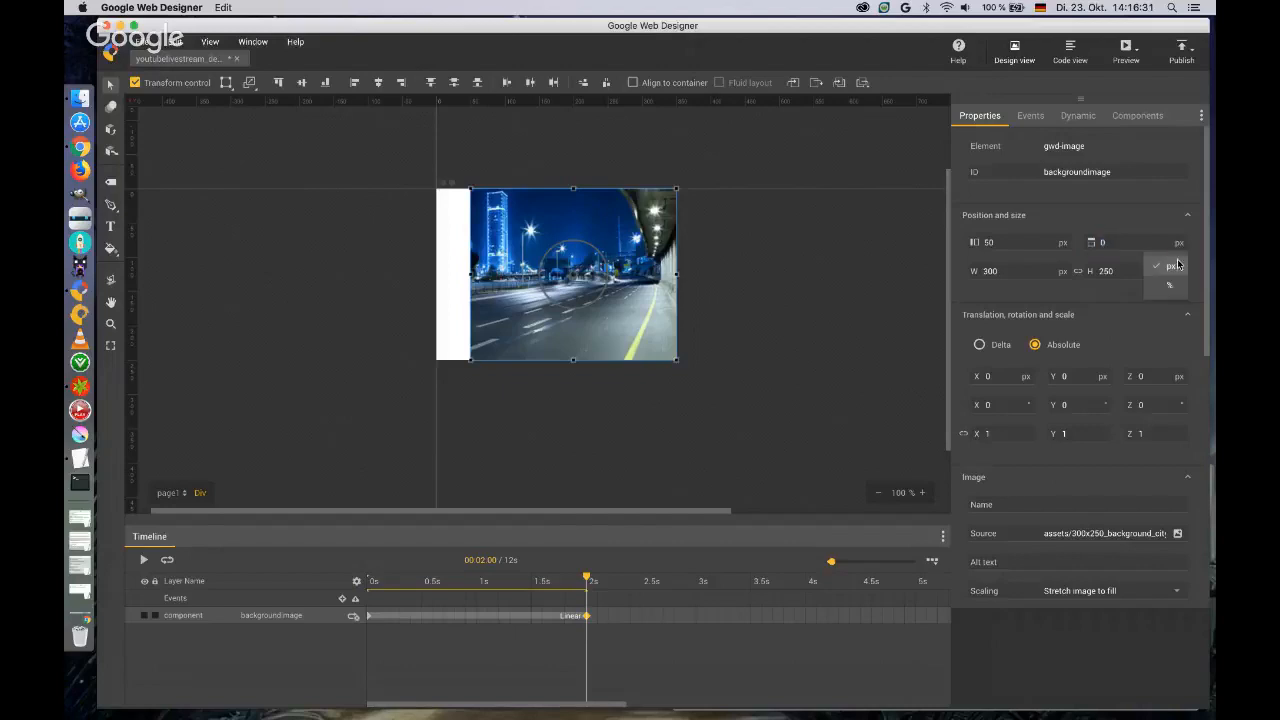
{"action": "left_click", "coordinate": [1172, 287]}
{"action": "left_click", "coordinate": [1110, 242]}
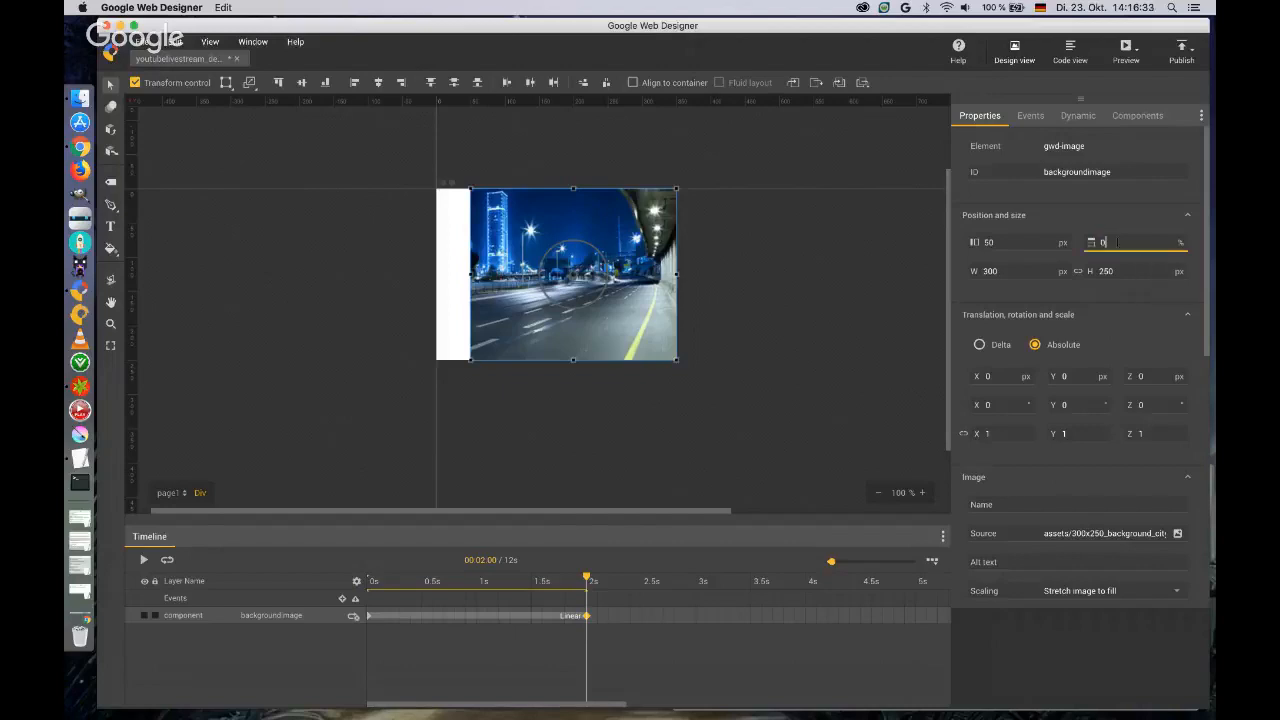
{"action": "type", "text": "50"}
{"action": "key", "text": "Return"}
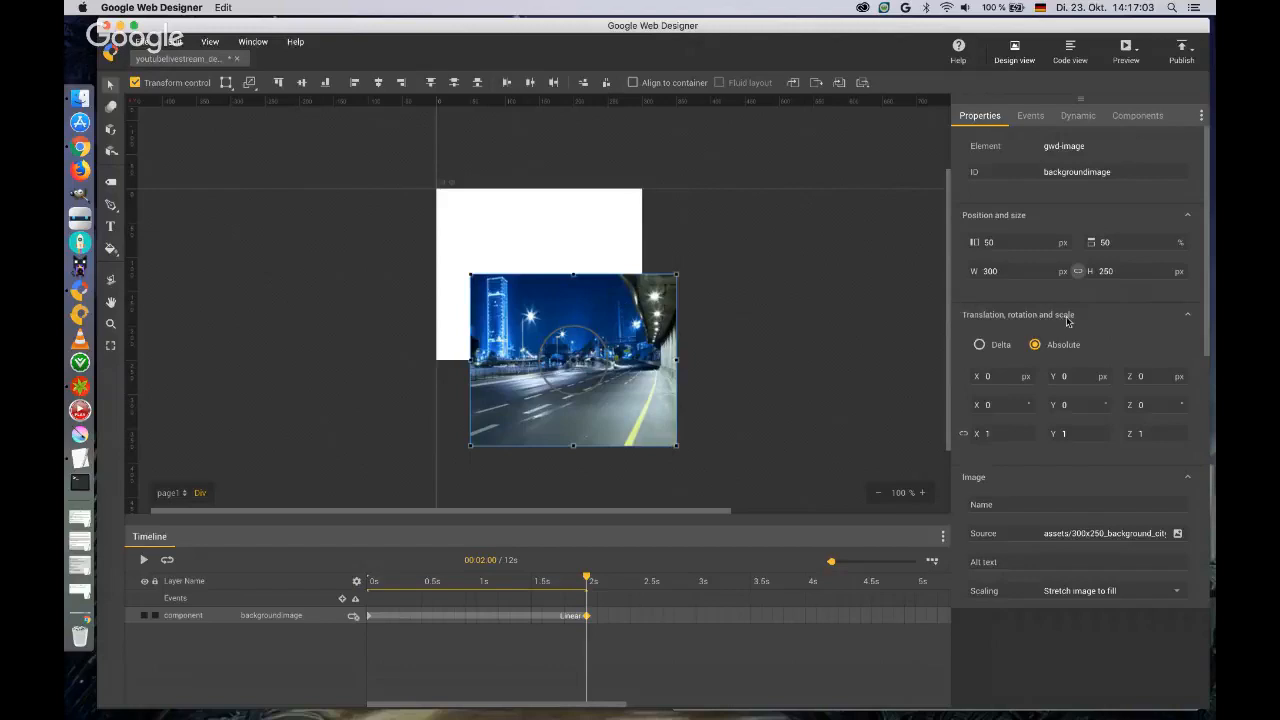
{"action": "left_click_drag", "start_coordinate": [592, 295], "coordinate": [559, 215]}
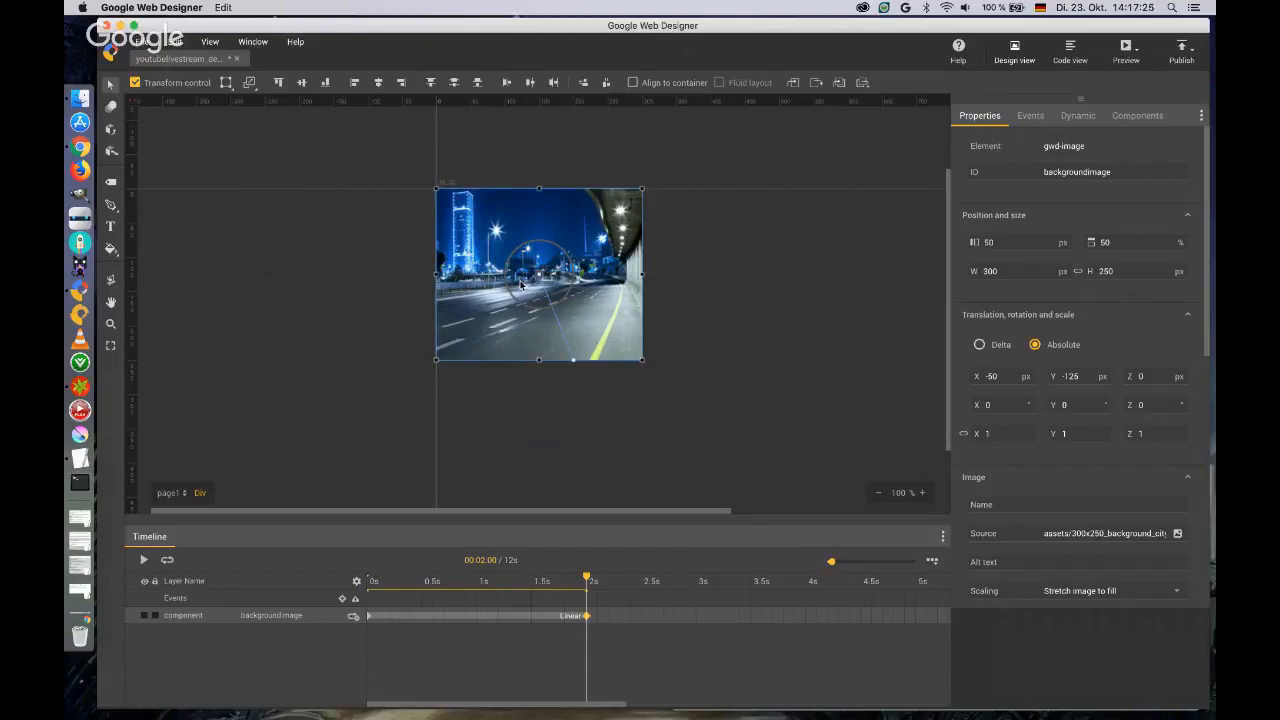
Reset the background image's left and top position and its X and Y translation to 0.
{"action": "left_click", "coordinate": [988, 242]}
{"action": "type", "text": "0"}
{"action": "key", "text": "Tab"}
{"action": "type", "text": "0"}
{"action": "key", "text": "Return"}
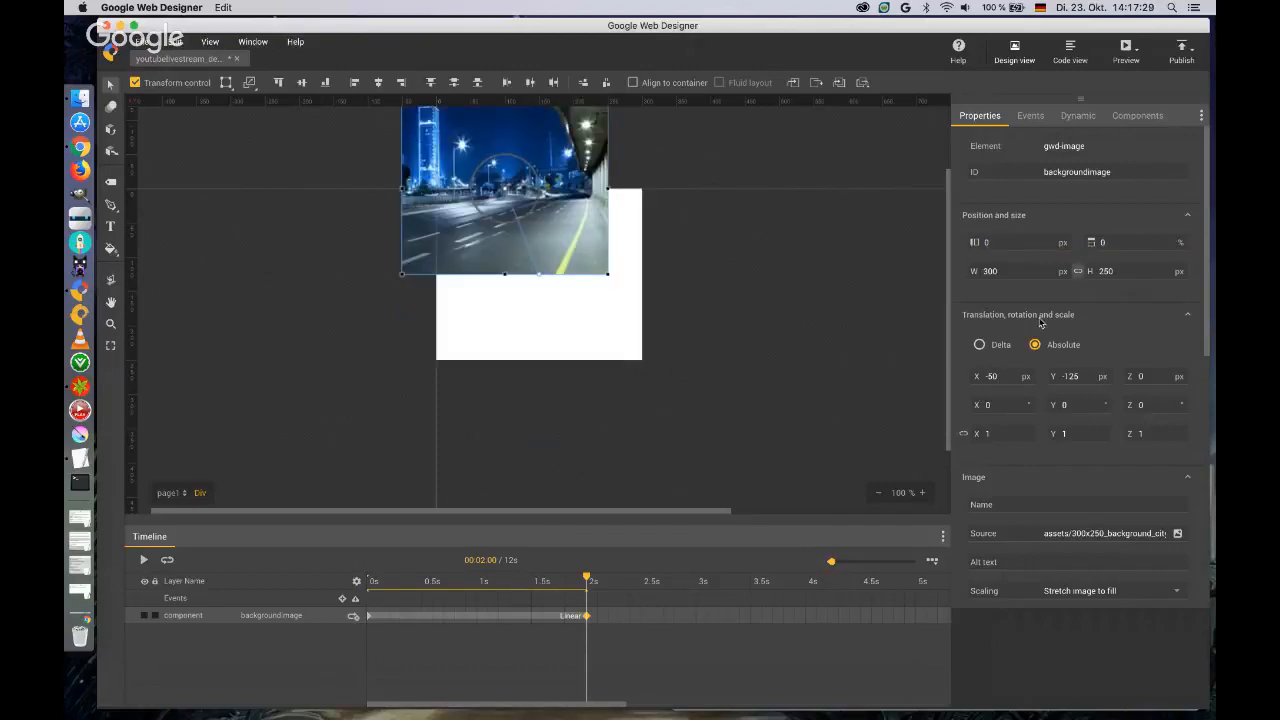
{"action": "left_click", "coordinate": [1004, 376]}
{"action": "type", "text": "0"}
{"action": "key", "text": "Tab"}
{"action": "type", "text": "0"}
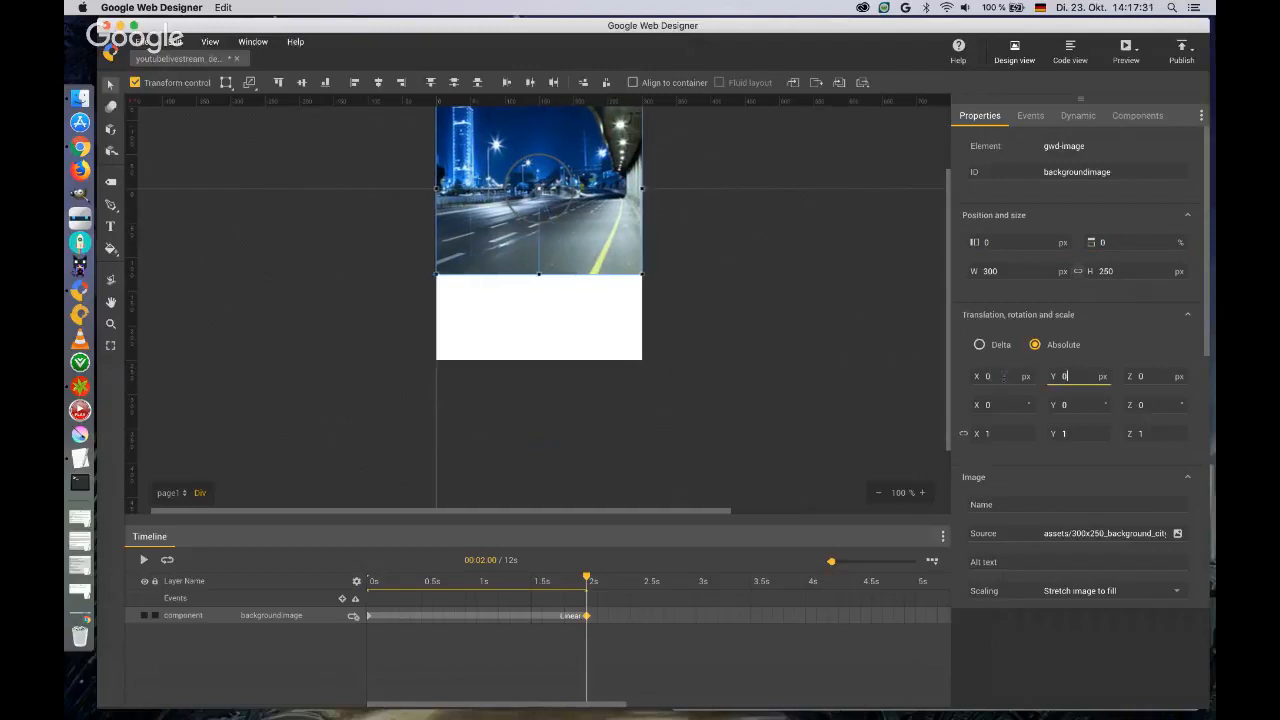
{"action": "key", "text": "Tab"}
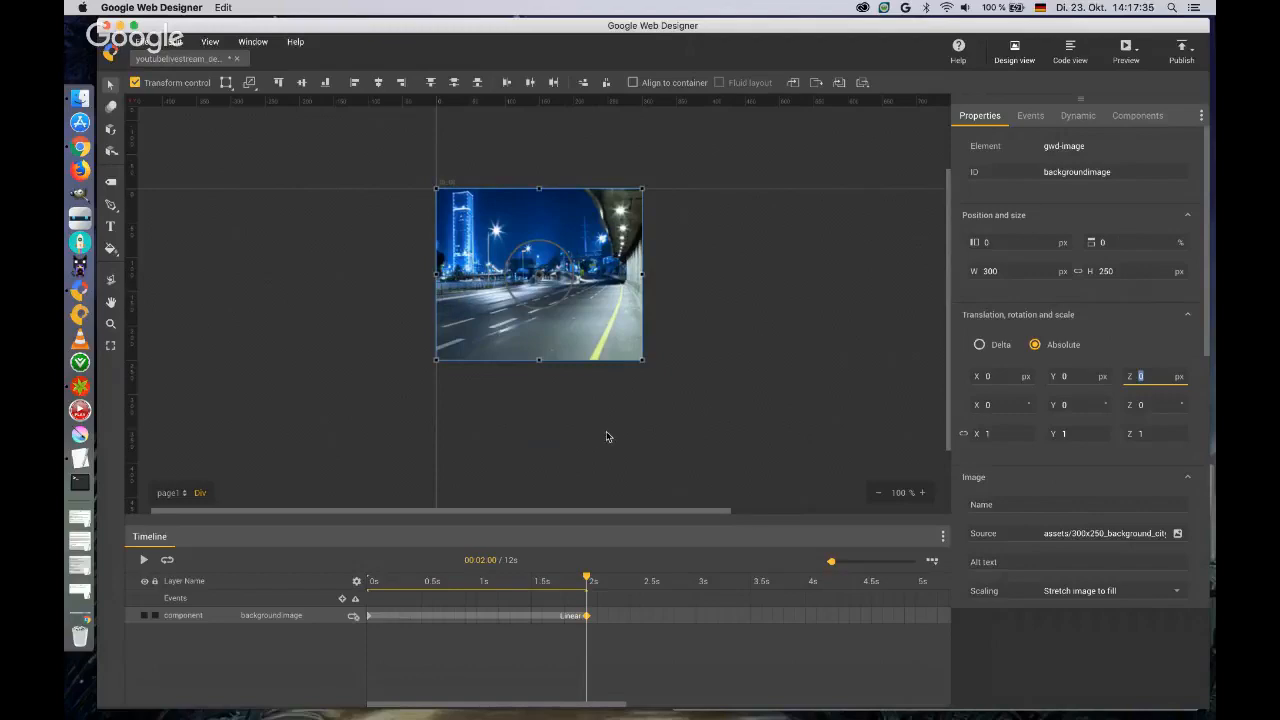
Switch to the Finder's Banner_Automotive folder, preview the product car images and place product_car_sport_white.png over the banner's lower right corner.
{"action": "key", "text": "ctrl+Up"}
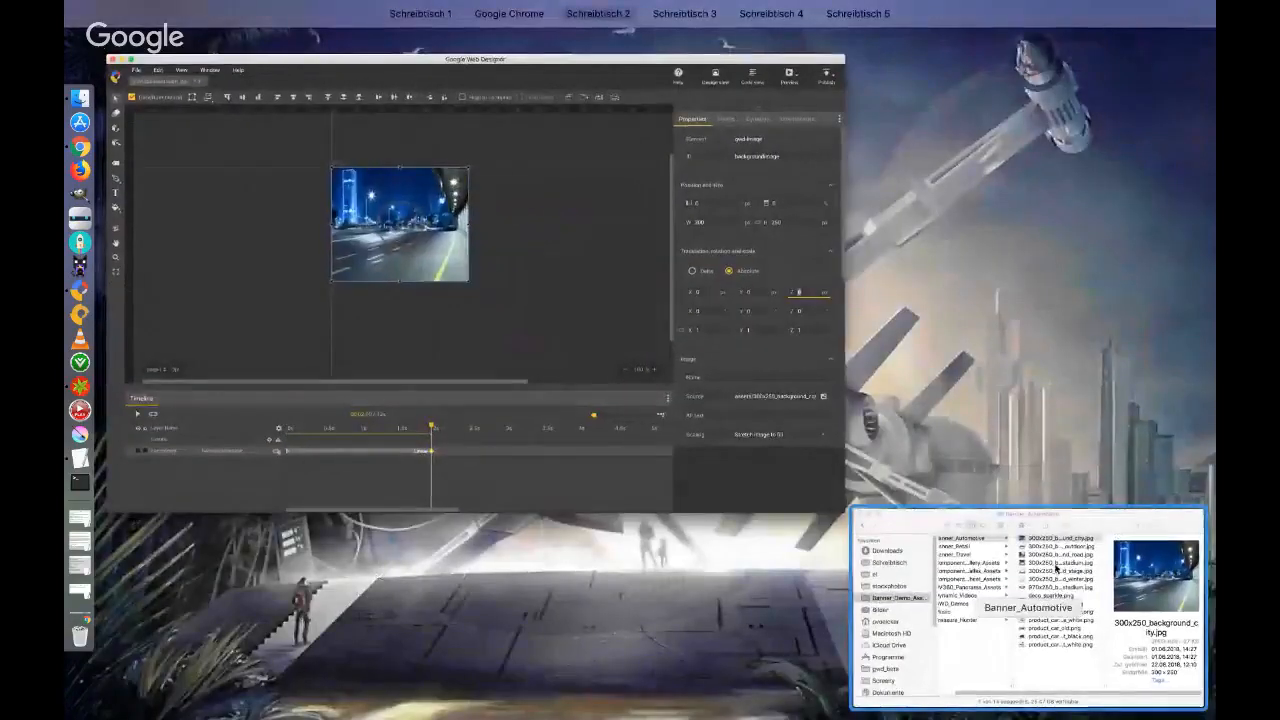
{"action": "left_click", "coordinate": [966, 541]}
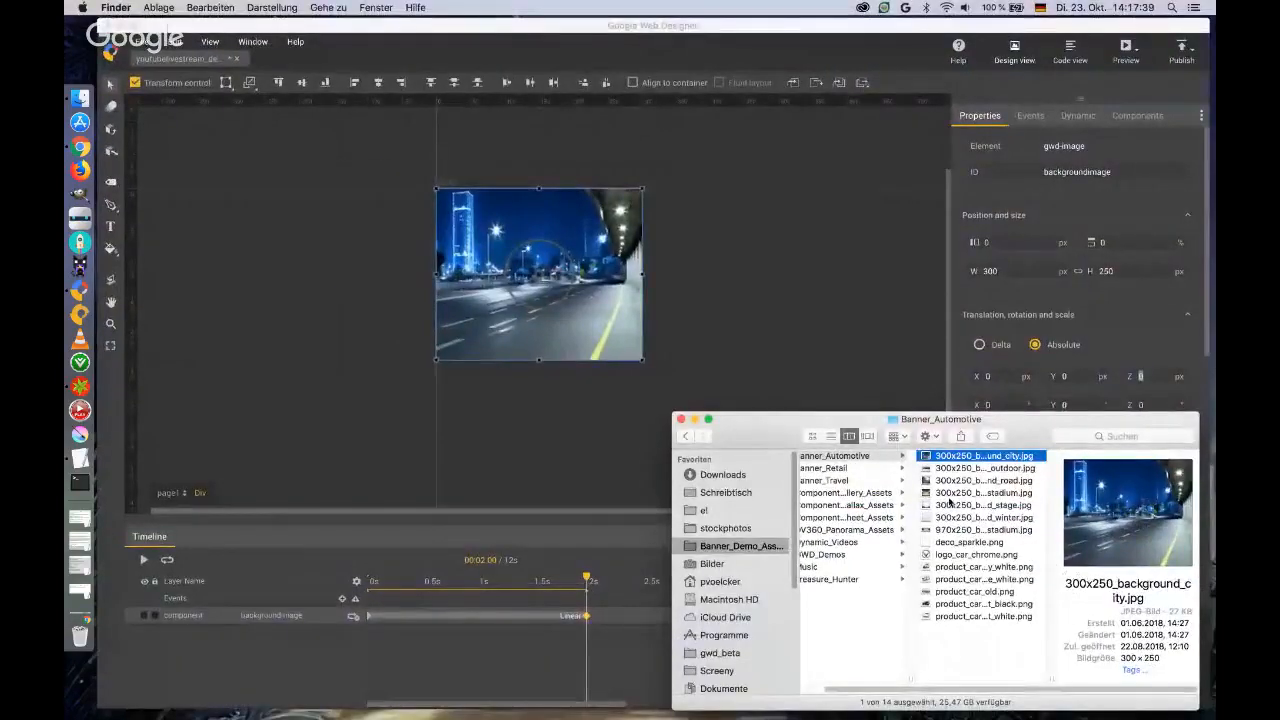
{"action": "left_click", "coordinate": [958, 567]}
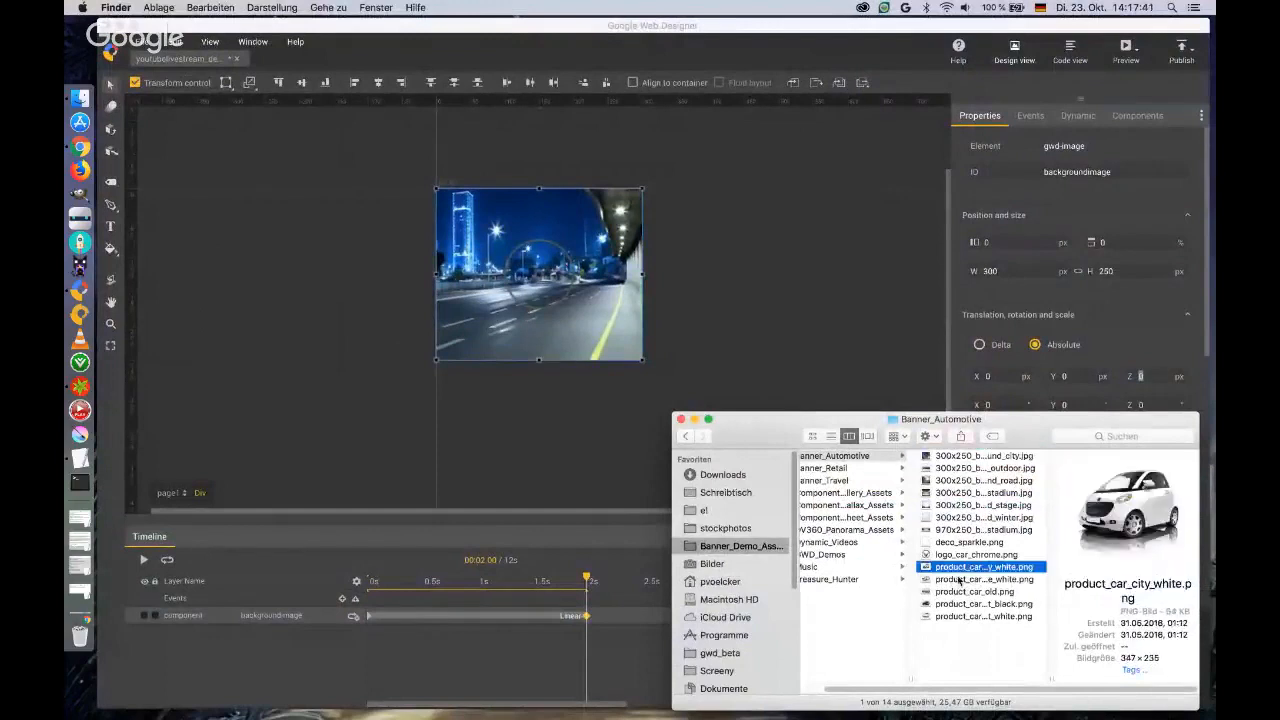
{"action": "left_click", "coordinate": [958, 579]}
{"action": "left_click", "coordinate": [958, 591]}
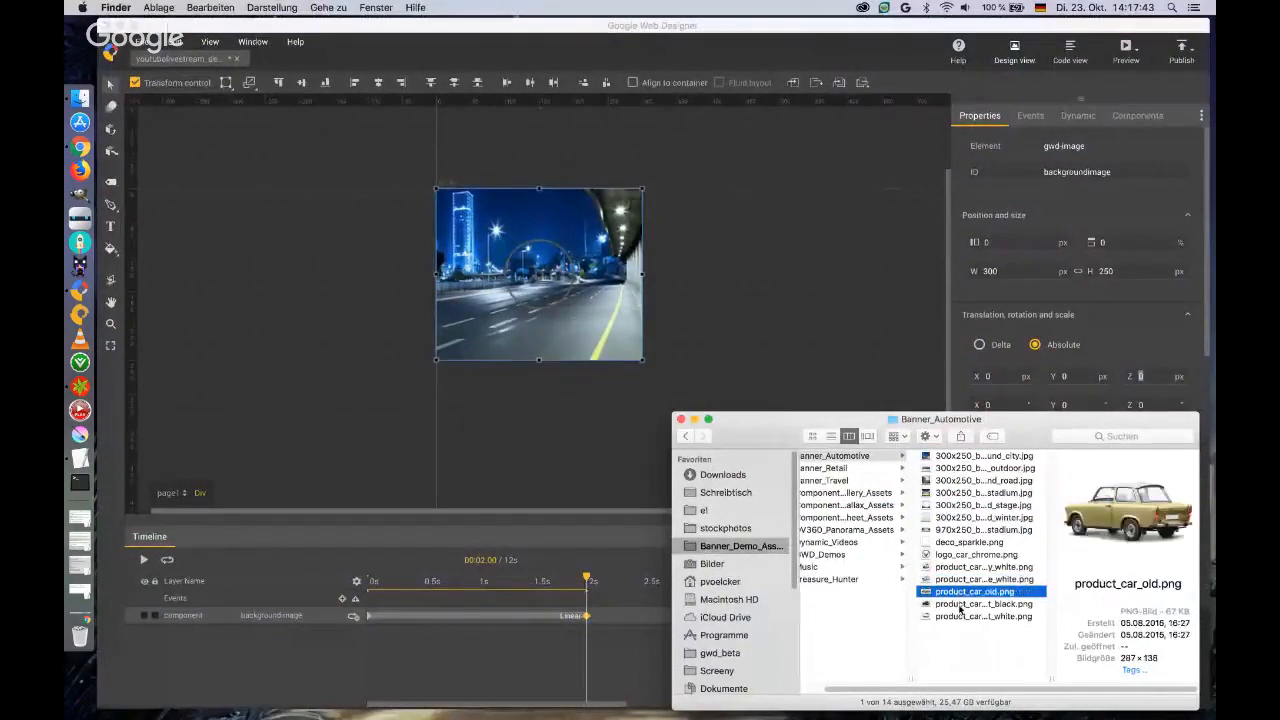
{"action": "left_click", "coordinate": [959, 603]}
{"action": "left_click", "coordinate": [960, 591]}
{"action": "left_click", "coordinate": [966, 616]}
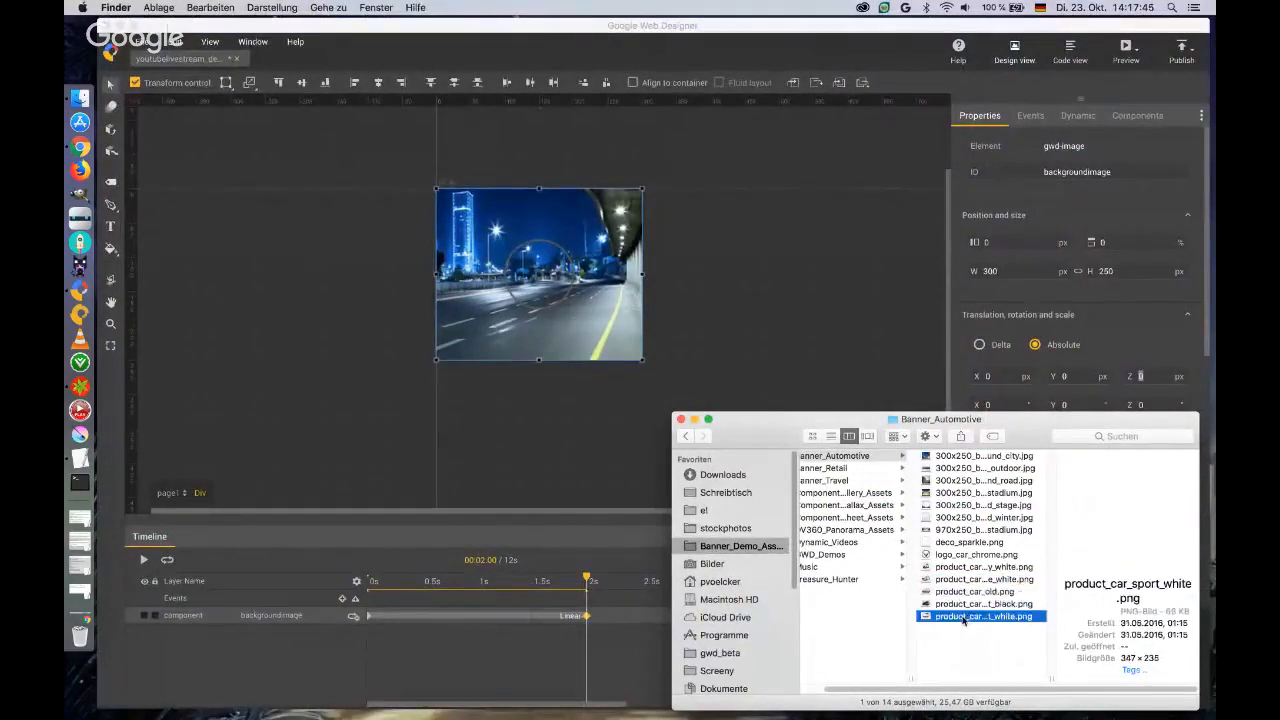
{"action": "left_click_drag", "start_coordinate": [975, 617], "coordinate": [560, 293]}
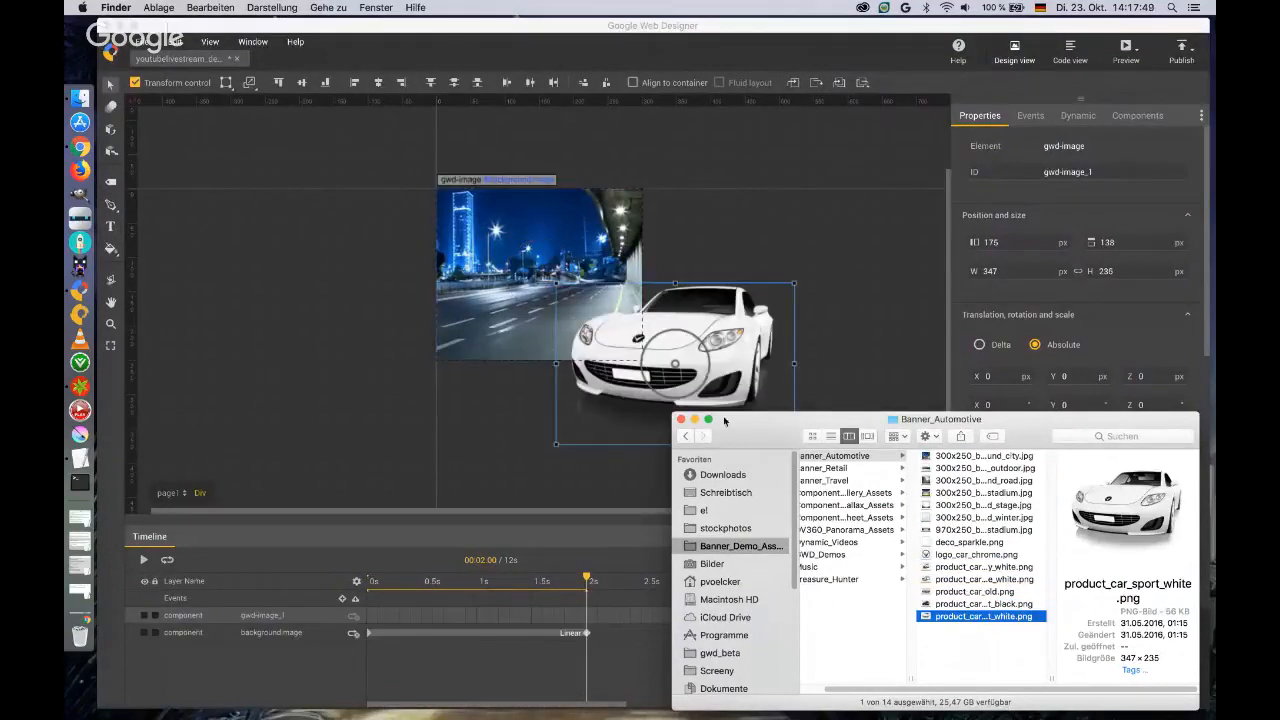
{"action": "left_click", "coordinate": [838, 360]}
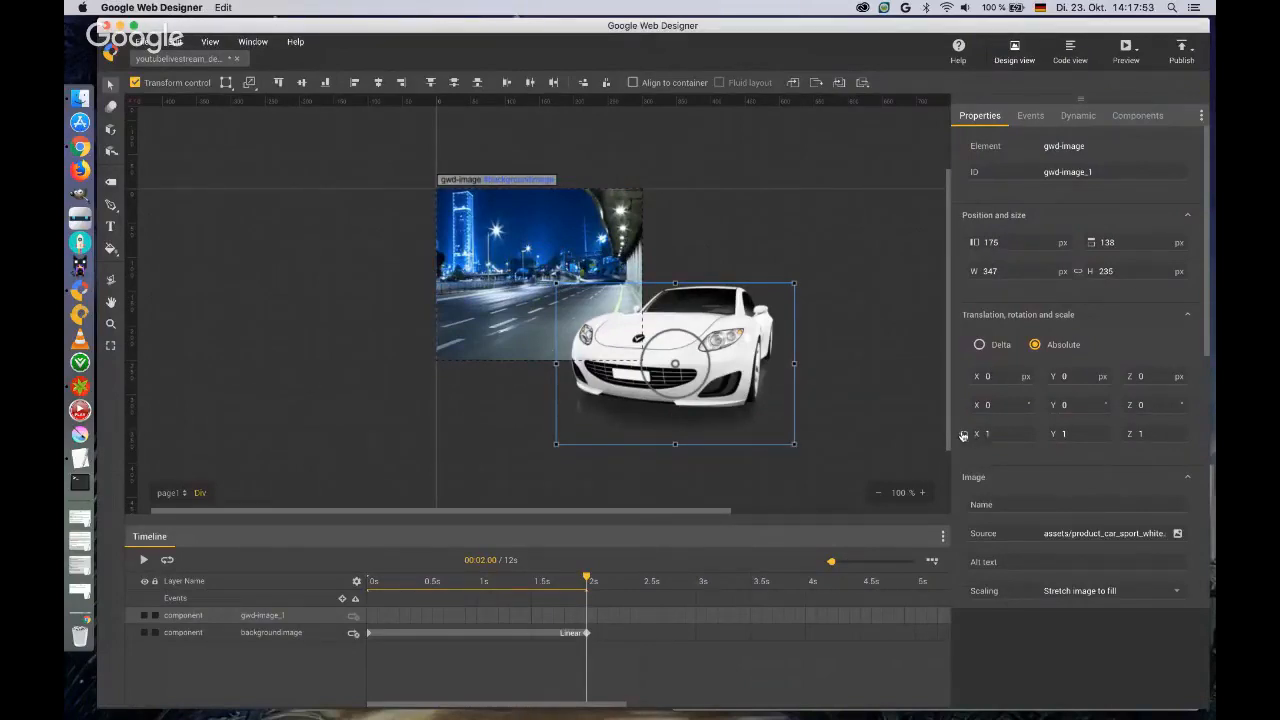
Scale the sports car image proportionally to 0.69 and move it onto the banner at translation X -170 px, Y -74 px.
{"action": "left_click_drag", "start_coordinate": [969, 438], "coordinate": [965, 438]}
{"action": "key", "text": "Down"}
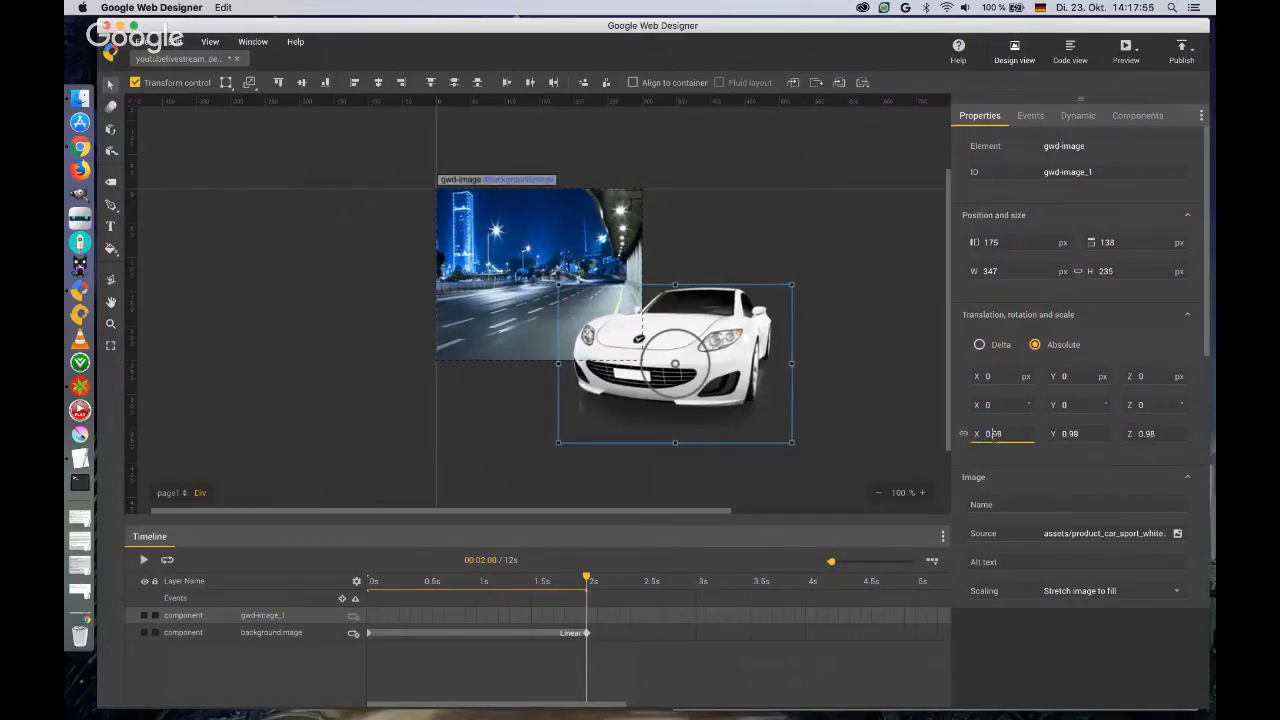
{"action": "key", "text": "Down"}
{"action": "key", "text": "Down"}
{"action": "key", "text": "Down"}
{"action": "key", "text": "Down"}
{"action": "key", "text": "Down"}
{"action": "key", "text": "Down"}
{"action": "key", "text": "Down"}
{"action": "key", "text": "Down"}
{"action": "key", "text": "Down"}
{"action": "key", "text": "Down"}
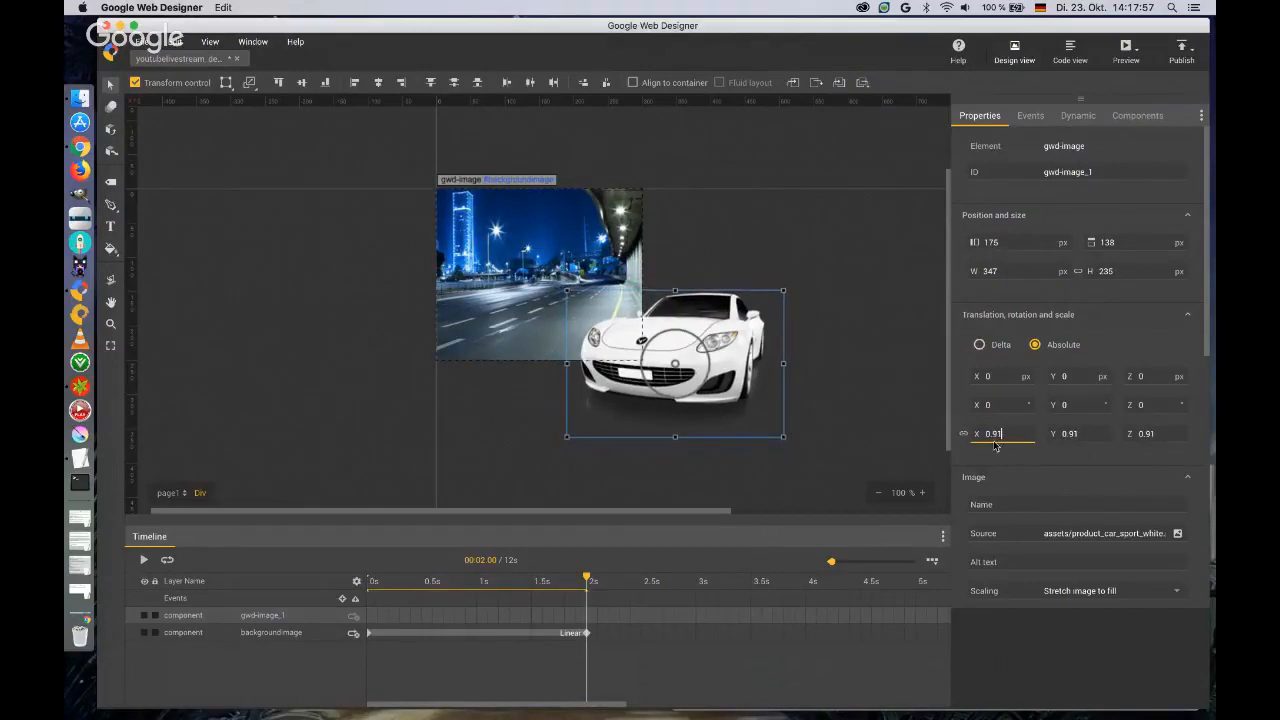
{"action": "key", "text": "Down"}
{"action": "key", "text": "Down"}
{"action": "key", "text": "Down"}
{"action": "key", "text": "Down"}
{"action": "key", "text": "Down"}
{"action": "key", "text": "Down"}
{"action": "key", "text": "Down"}
{"action": "key", "text": "Down"}
{"action": "key", "text": "Down"}
{"action": "key", "text": "Down"}
{"action": "key", "text": "Down"}
{"action": "key", "text": "Down"}
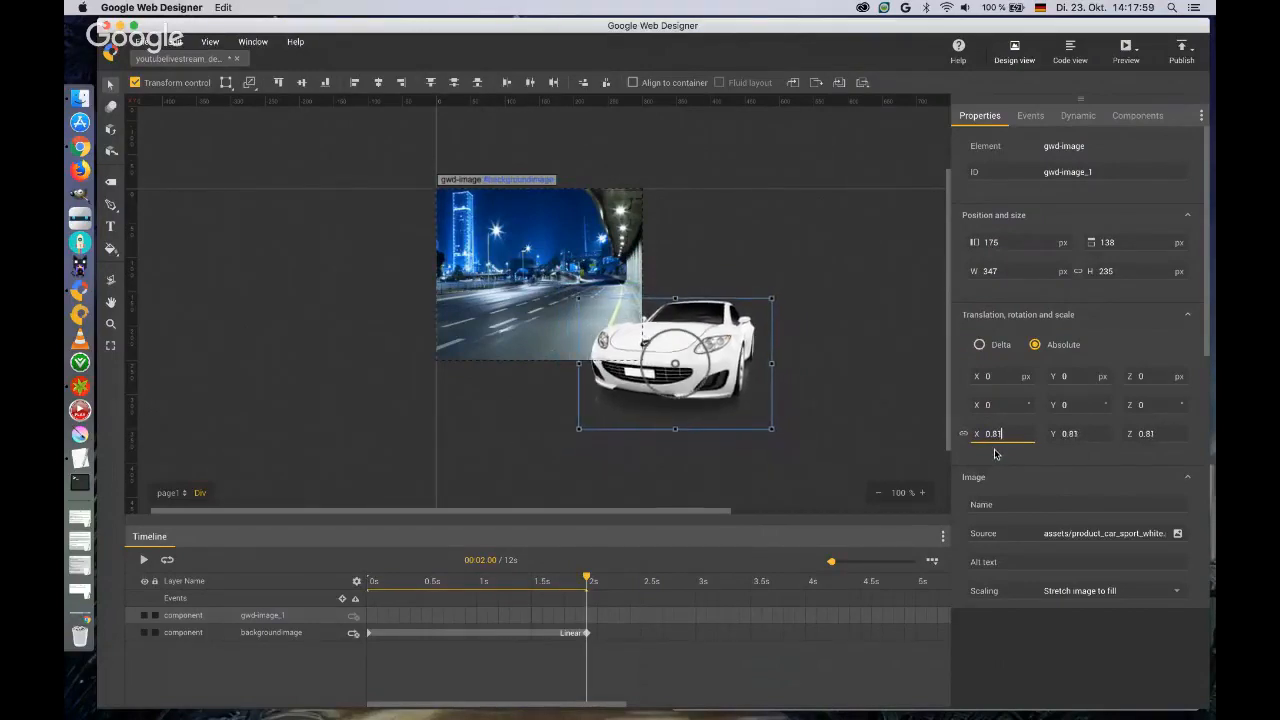
{"action": "key", "text": "Down"}
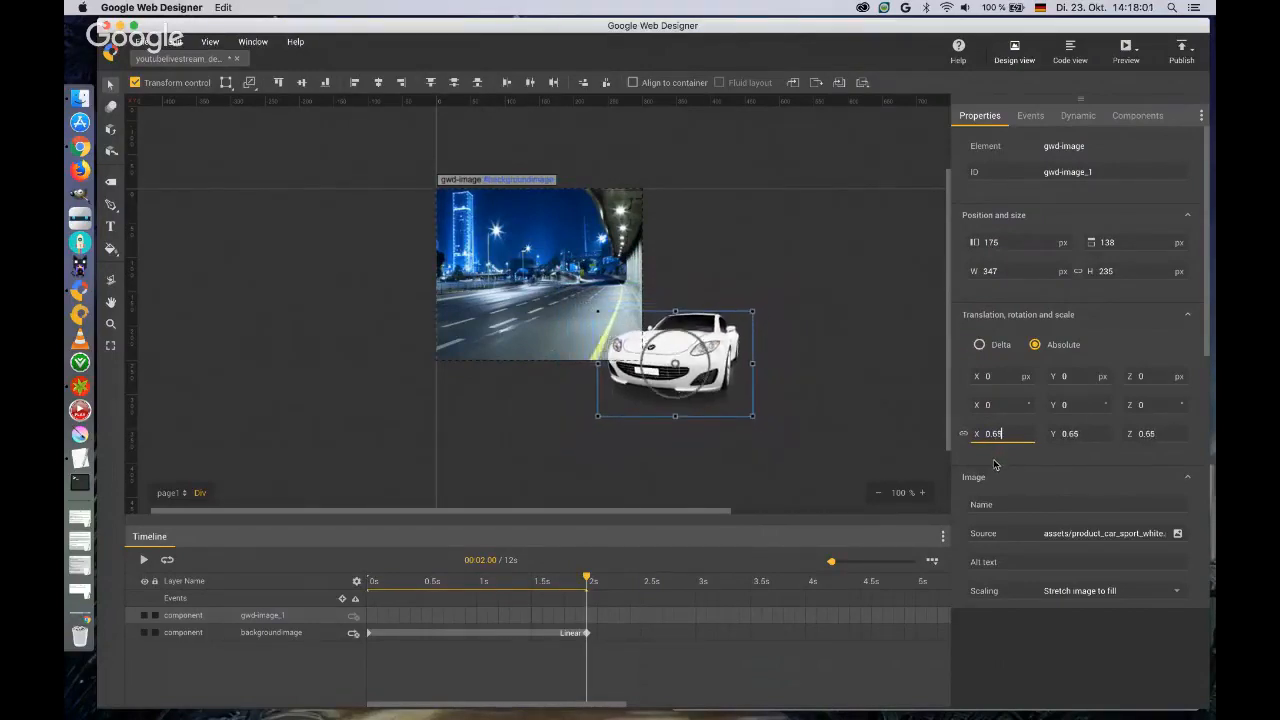
{"action": "key", "text": "Up"}
{"action": "key", "text": "Up"}
{"action": "key", "text": "Up"}
{"action": "key", "text": "Up"}
{"action": "key", "text": "Up"}
{"action": "key", "text": "Up"}
{"action": "key", "text": "Up"}
{"action": "key", "text": "Up"}
{"action": "key", "text": "Up"}
{"action": "key", "text": "Up"}
{"action": "key", "text": "Up"}
{"action": "key", "text": "Up"}
{"action": "key", "text": "Up"}
{"action": "key", "text": "Up"}
{"action": "key", "text": "Up"}
{"action": "key", "text": "Up"}
{"action": "key", "text": "Up"}
{"action": "key", "text": "Up"}
{"action": "key", "text": "Up"}
{"action": "key", "text": "Up"}
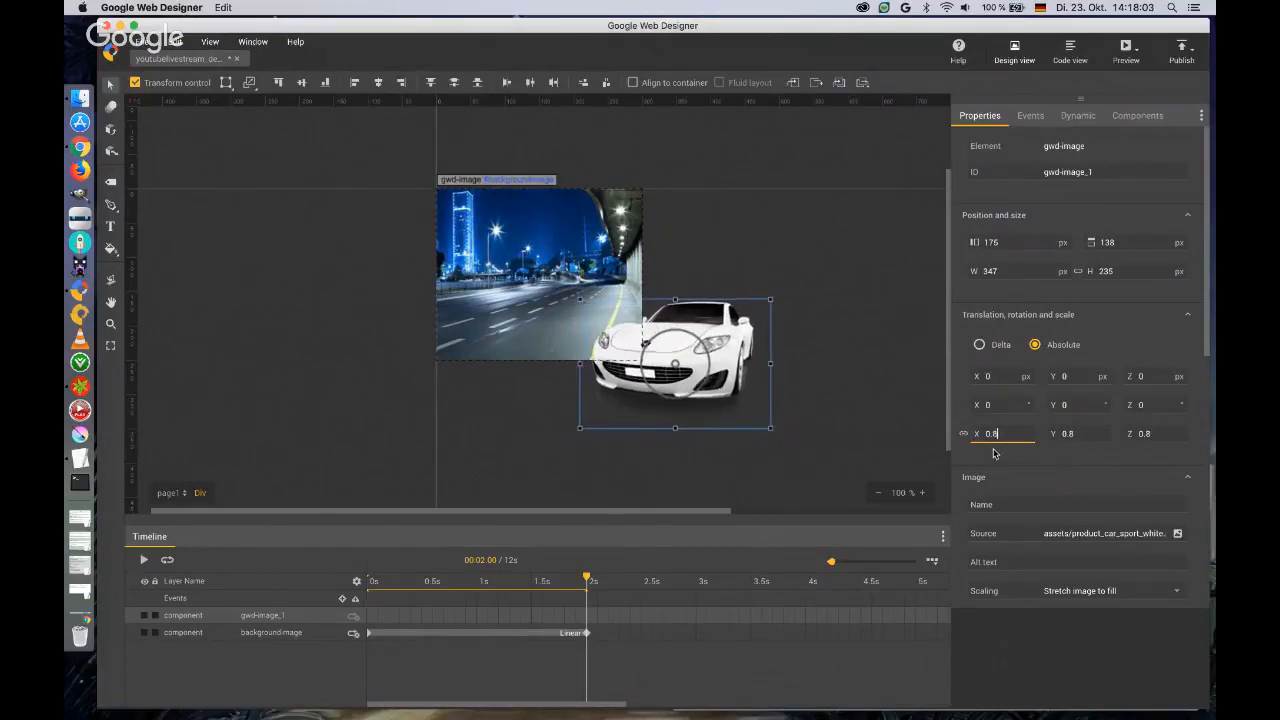
{"action": "key", "text": "Down"}
{"action": "key", "text": "Down"}
{"action": "key", "text": "Down"}
{"action": "key", "text": "Down"}
{"action": "key", "text": "Down"}
{"action": "key", "text": "Down"}
{"action": "key", "text": "Down"}
{"action": "key", "text": "Down"}
{"action": "key", "text": "Down"}
{"action": "key", "text": "Down"}
{"action": "key", "text": "Down"}
{"action": "key", "text": "Down"}
{"action": "key", "text": "Down"}
{"action": "key", "text": "Down"}
{"action": "key", "text": "Down"}
{"action": "key", "text": "Down"}
{"action": "key", "text": "Down"}
{"action": "key", "text": "Down"}
{"action": "key", "text": "Down"}
{"action": "key", "text": "Down"}
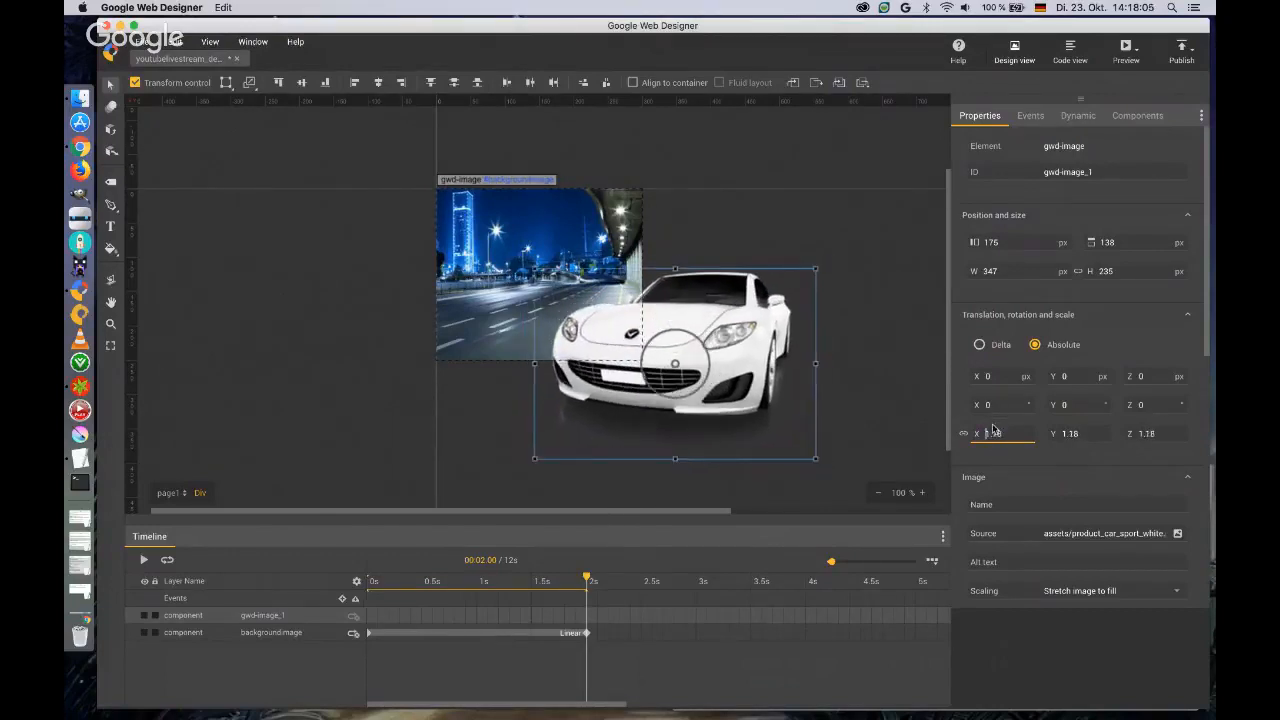
{"action": "key", "text": "Down"}
{"action": "key", "text": "Down"}
{"action": "key", "text": "Down"}
{"action": "key", "text": "Down"}
{"action": "key", "text": "Down"}
{"action": "key", "text": "Down"}
{"action": "key", "text": "Down"}
{"action": "key", "text": "Down"}
{"action": "key", "text": "Down"}
{"action": "key", "text": "Down"}
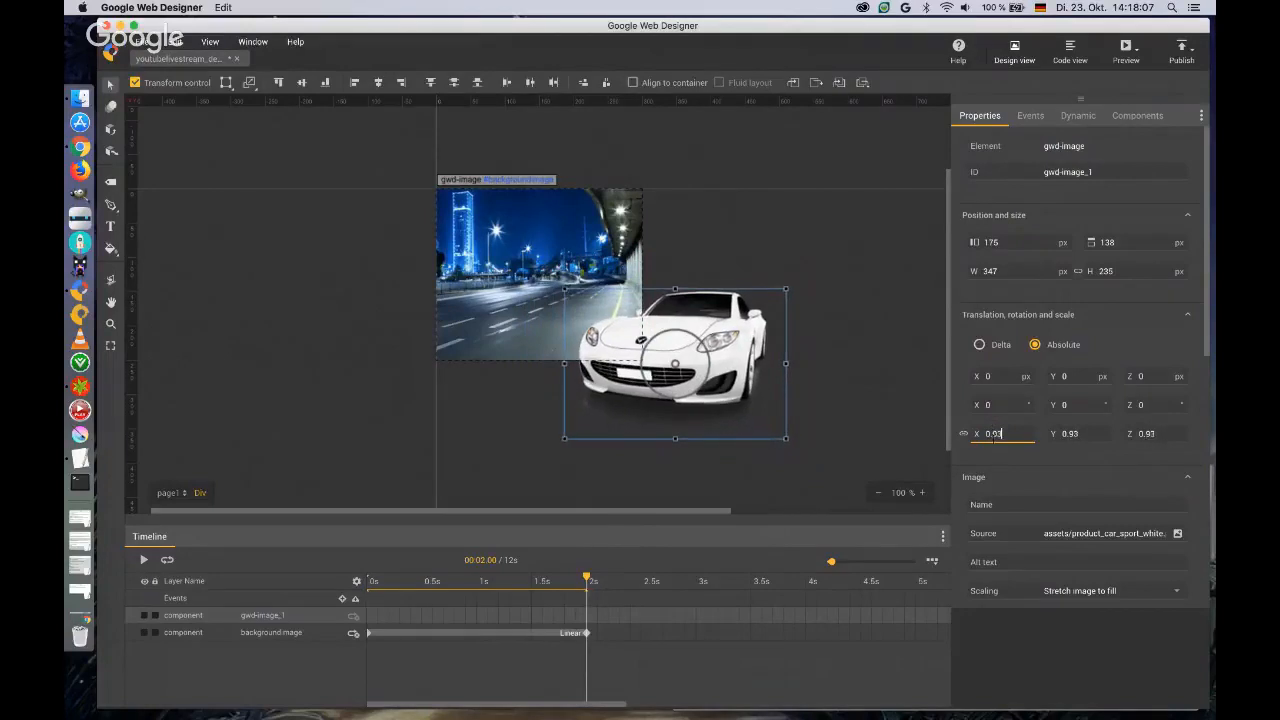
{"action": "key", "text": "Down"}
{"action": "key", "text": "Down"}
{"action": "key", "text": "Down"}
{"action": "key", "text": "Down"}
{"action": "key", "text": "Down"}
{"action": "key", "text": "Down"}
{"action": "key", "text": "Down"}
{"action": "key", "text": "Down"}
{"action": "key", "text": "Down"}
{"action": "key", "text": "Down"}
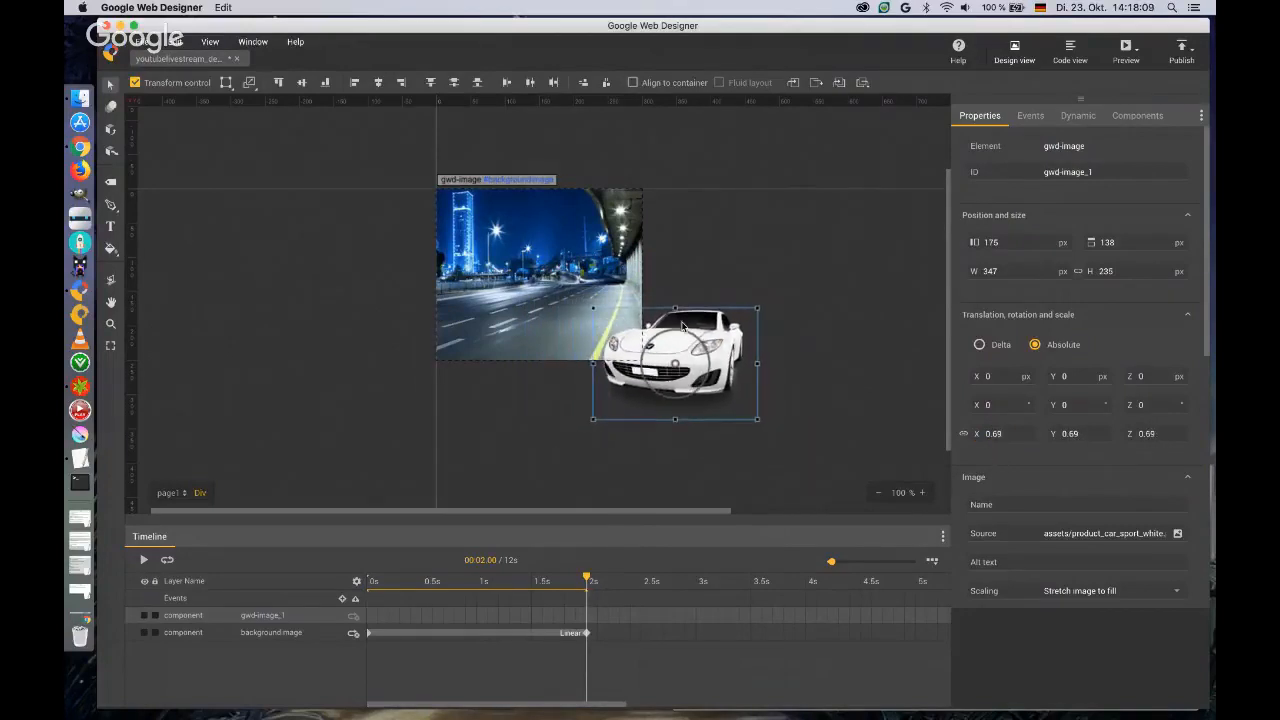
{"action": "left_click_drag", "start_coordinate": [721, 344], "coordinate": [606, 295]}
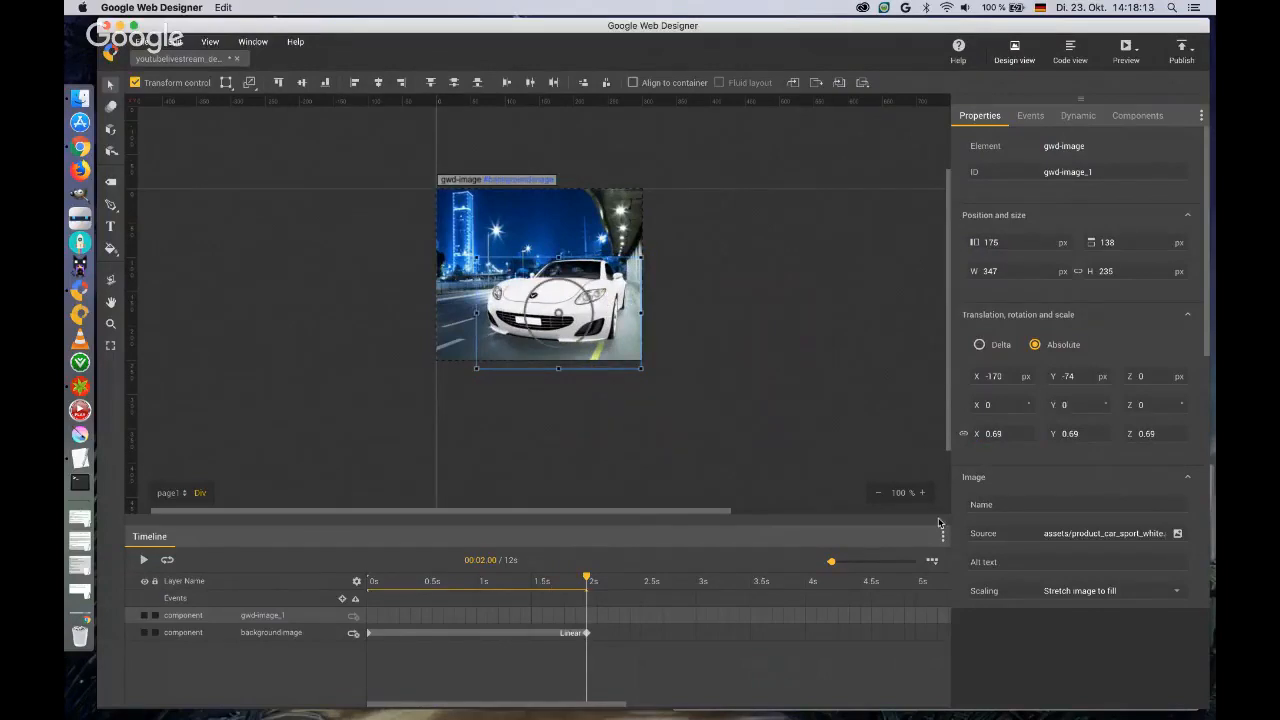
Reduce the car's scale to 0.48 and place it on the road at translation X -151 px, Y -77 px.
{"action": "left_click", "coordinate": [1003, 434]}
{"action": "type", "text": "0.5"}
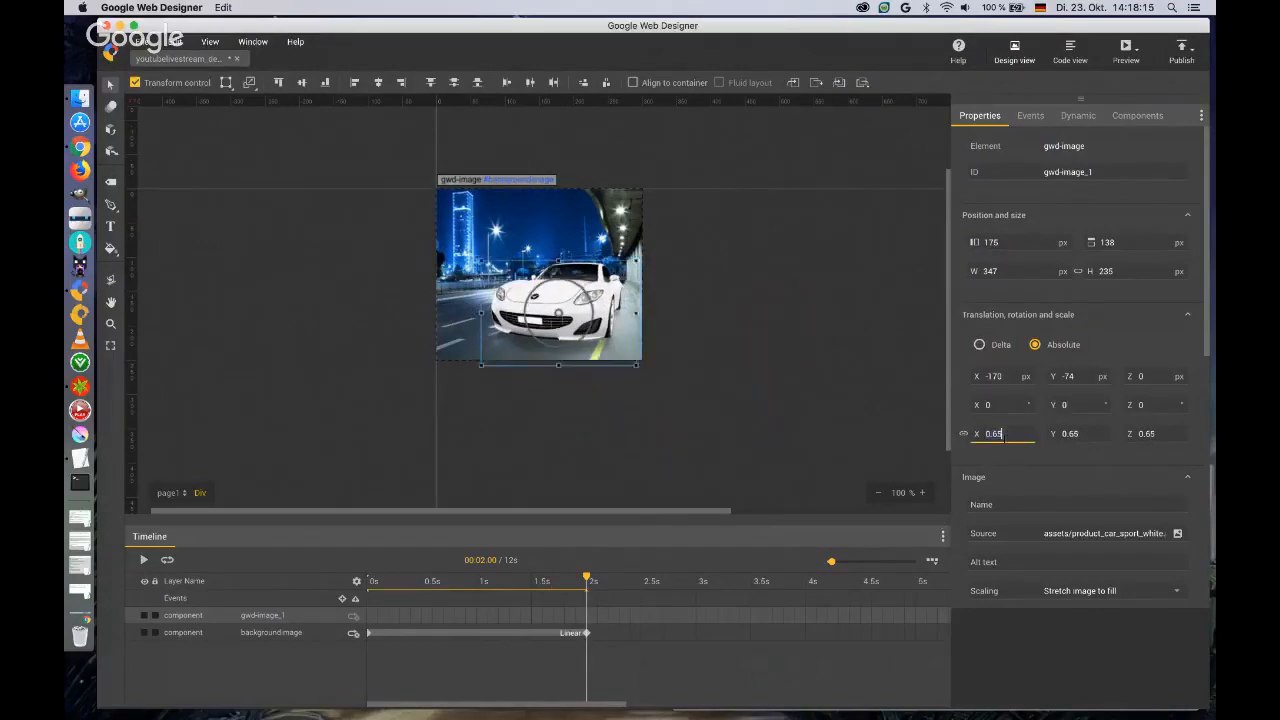
{"action": "key", "text": "Return"}
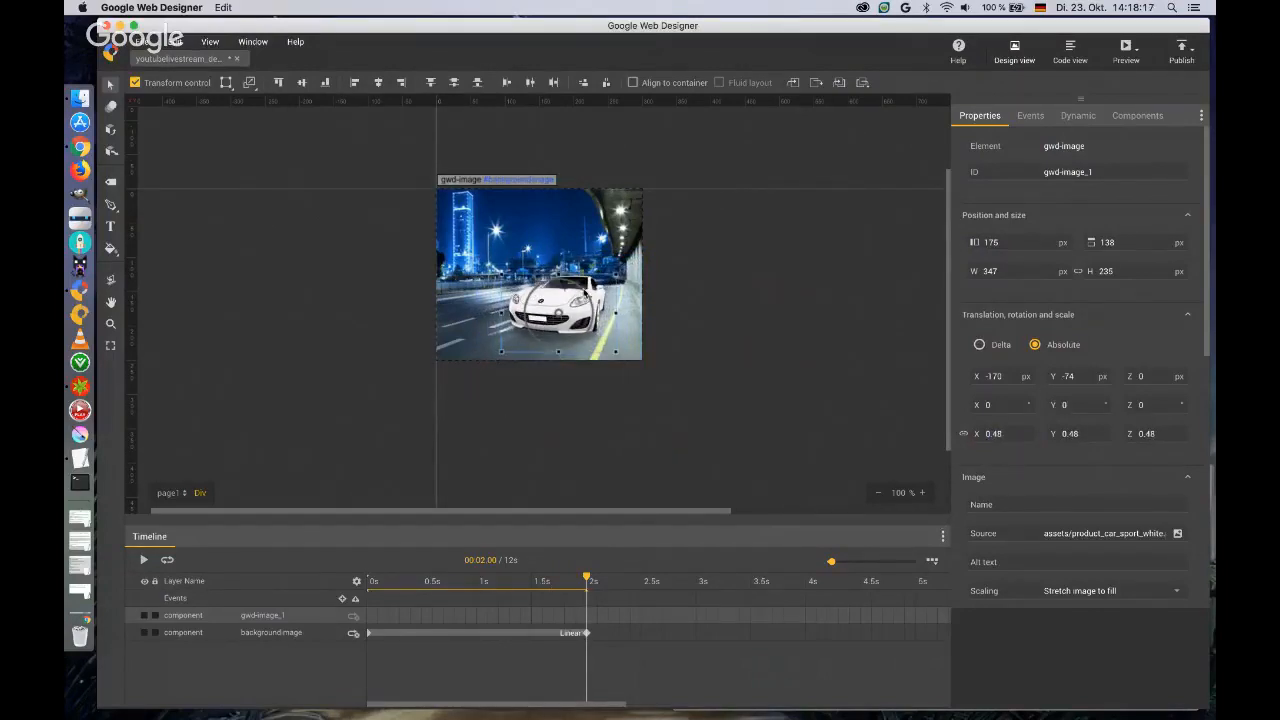
{"action": "left_click_drag", "start_coordinate": [596, 297], "coordinate": [609, 295]}
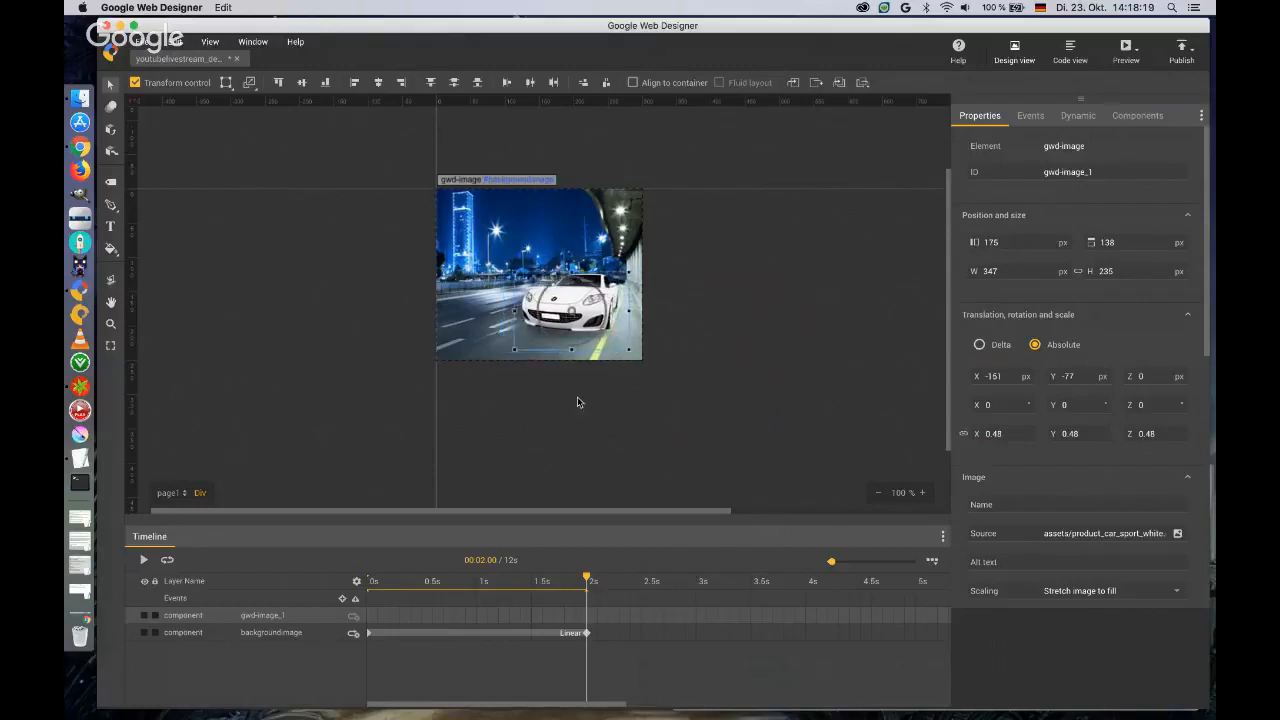
Remove the background image's keyframe at 2 seconds and set the image's opacity to 1.
{"action": "right_click", "coordinate": [586, 633]}
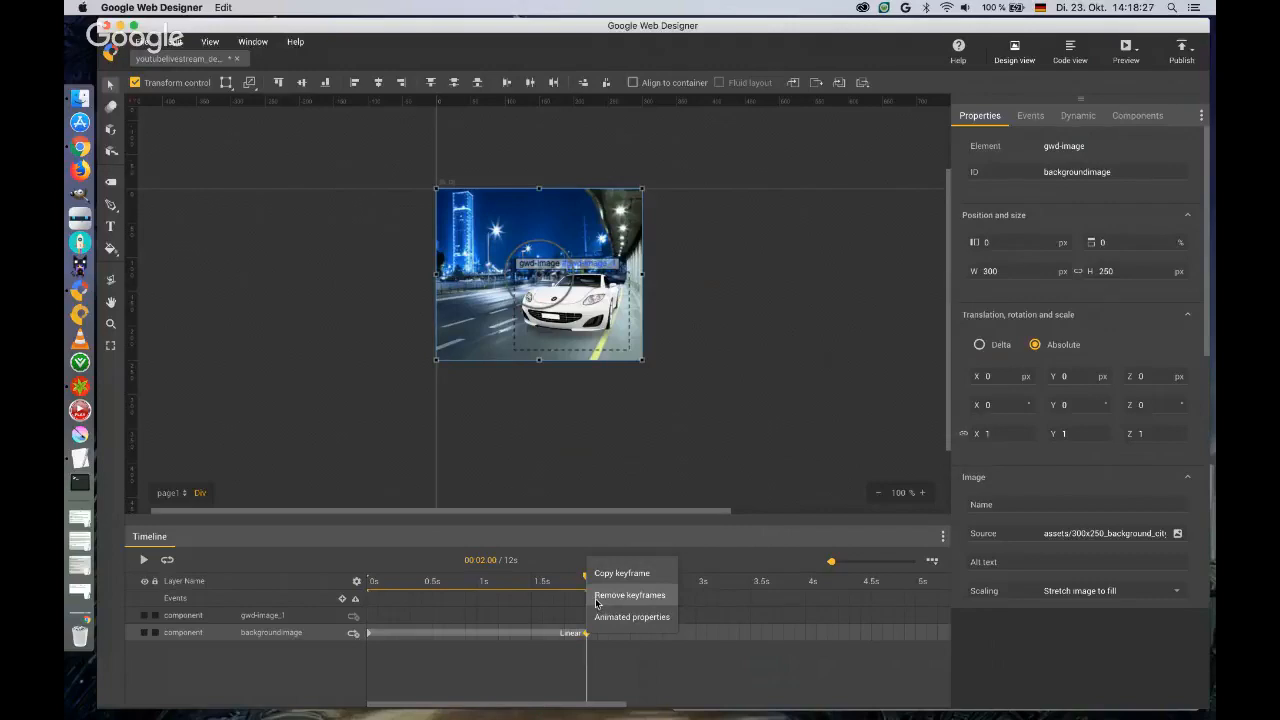
{"action": "left_click", "coordinate": [629, 595]}
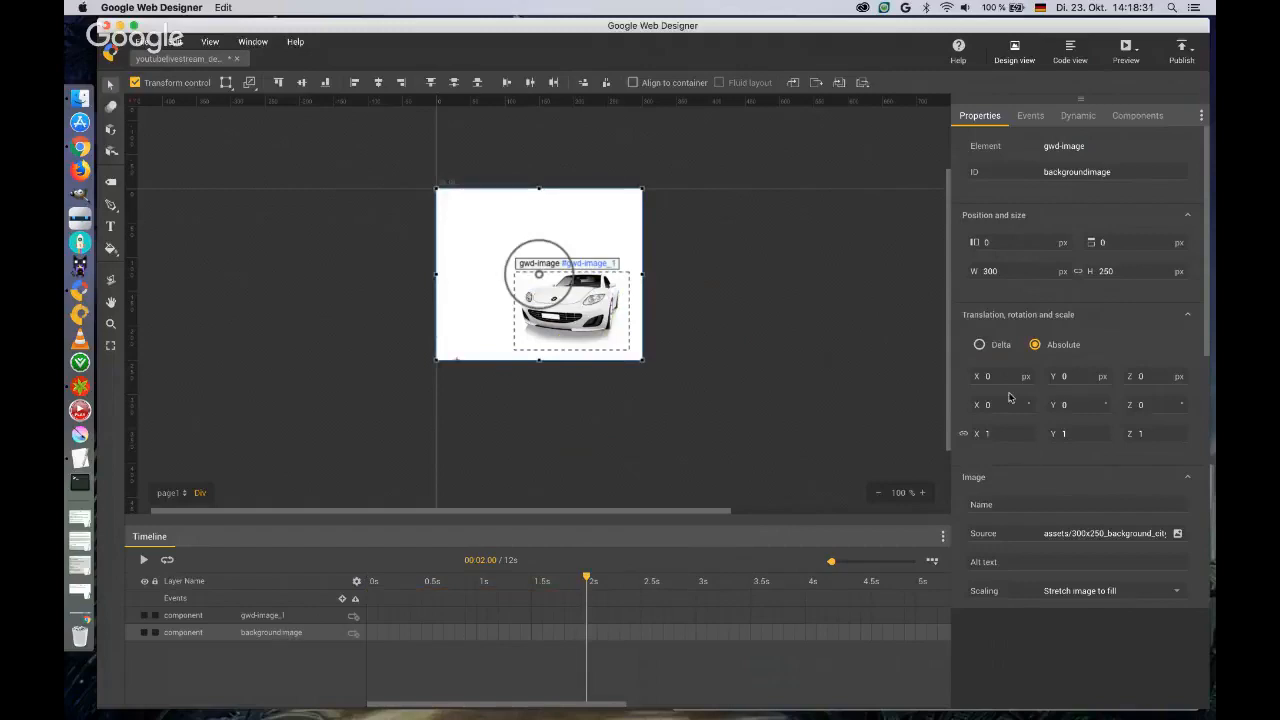
{"action": "scroll", "coordinate": [1013, 397], "scroll_direction": "down", "scroll_amount": 3}
{"action": "scroll", "coordinate": [1013, 397], "scroll_direction": "up", "scroll_amount": 3}
{"action": "scroll", "coordinate": [1013, 397], "scroll_direction": "down", "scroll_amount": 2}
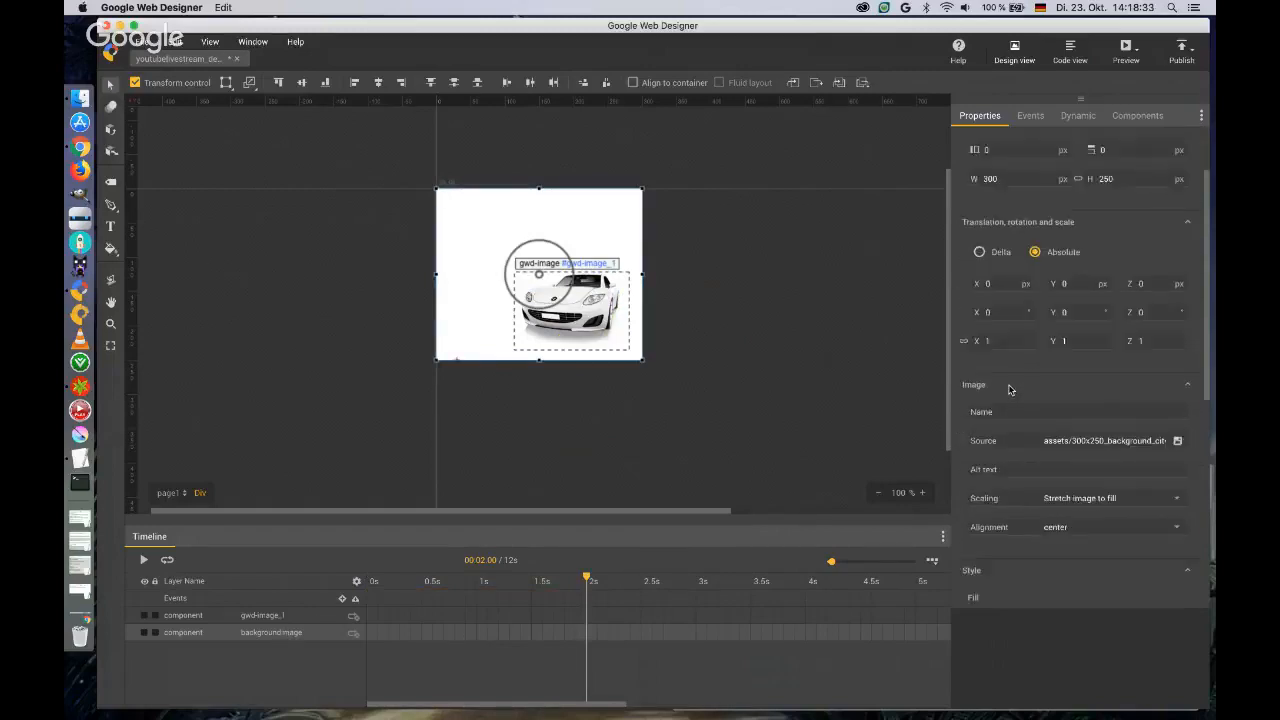
{"action": "scroll", "coordinate": [1010, 396], "scroll_direction": "down", "scroll_amount": 5}
{"action": "left_click", "coordinate": [997, 369]}
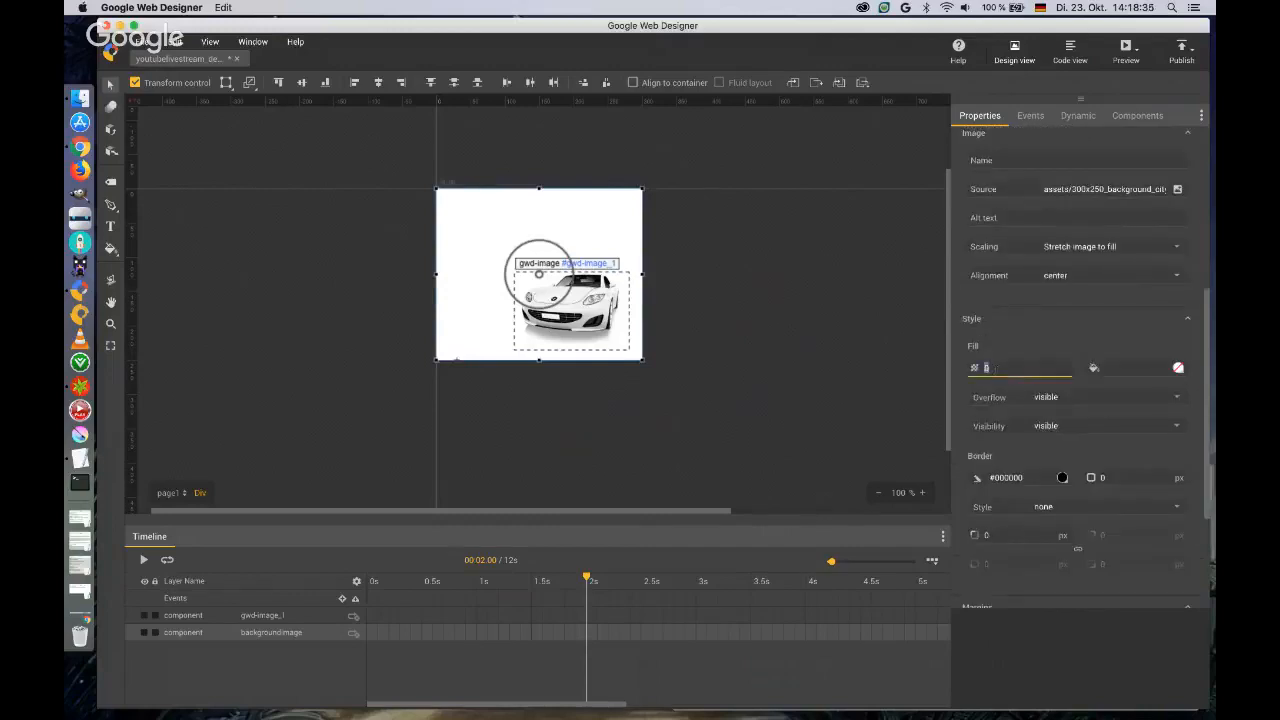
{"action": "type", "text": "1"}
{"action": "key", "text": "Tab"}
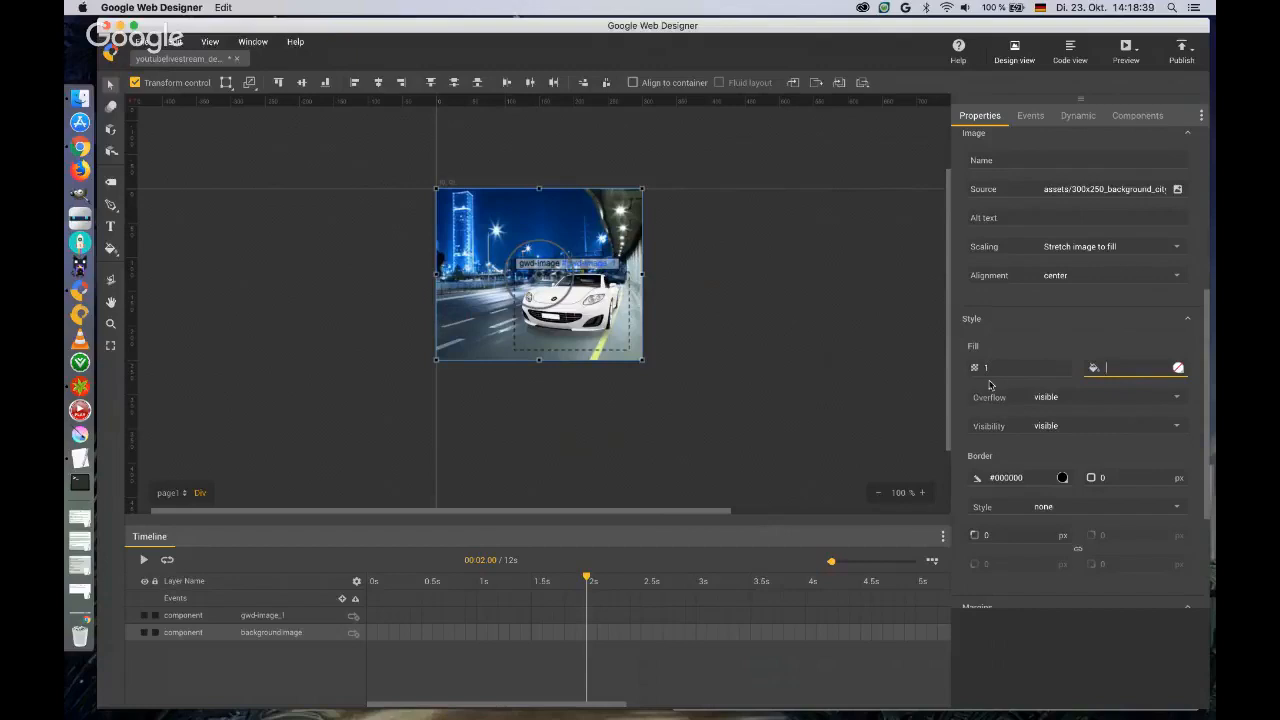
Set the background image's opacity to 0.
{"action": "left_click", "coordinate": [993, 368]}
{"action": "type", "text": "0"}
{"action": "key", "text": "Return"}
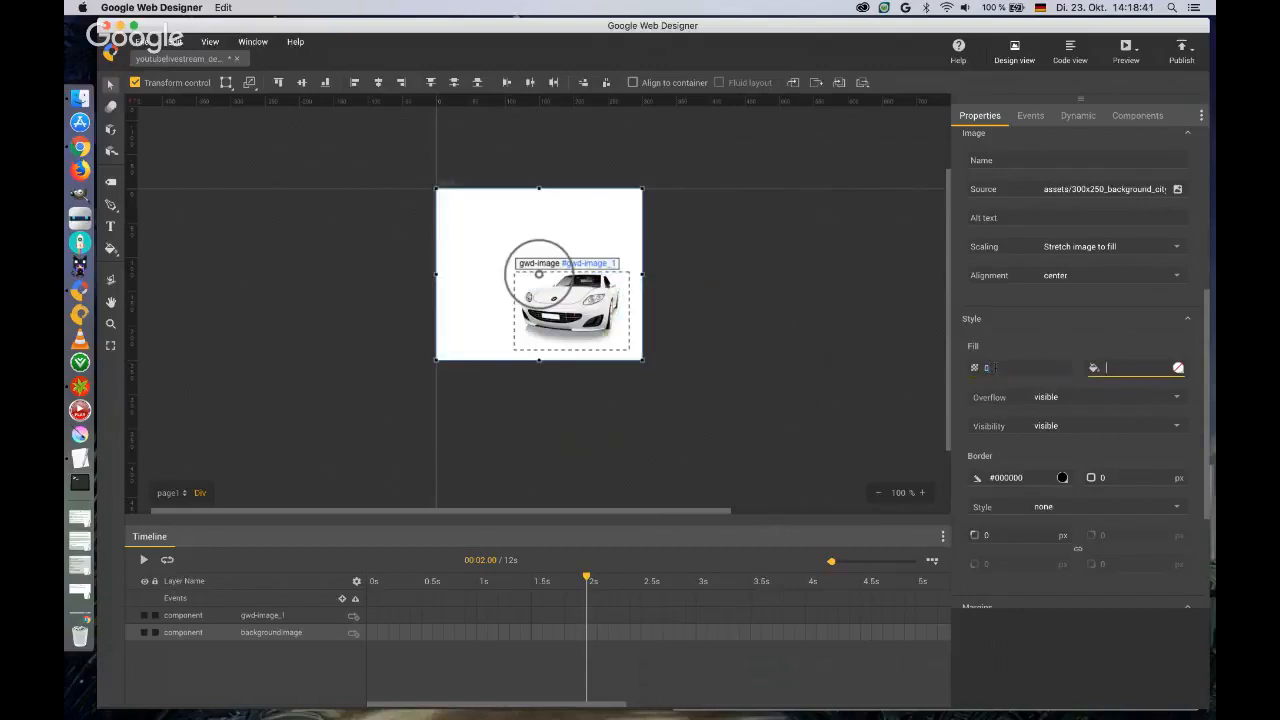
Try an opacity of 0.5 on the background image and restore its opacity to 1.
{"action": "key", "text": "Tab"}
{"action": "left_click", "coordinate": [997, 369]}
{"action": "type", "text": "0.5"}
{"action": "key", "text": "Tab"}
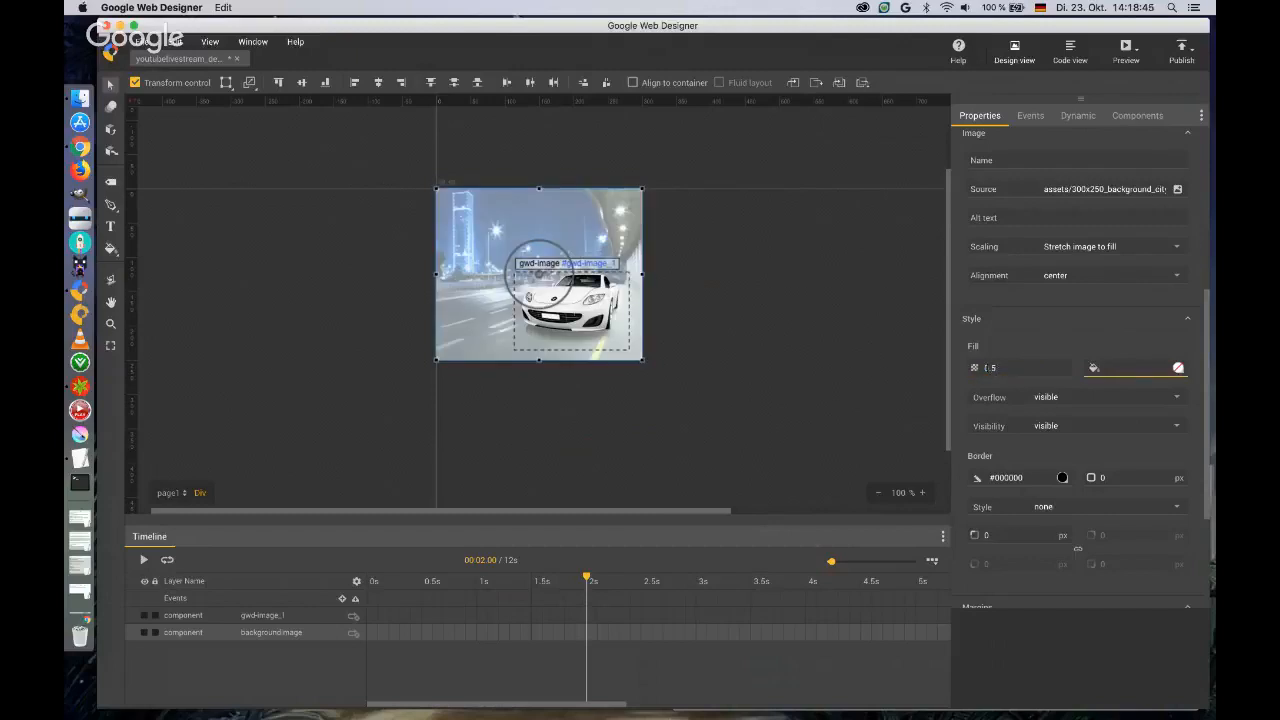
{"action": "key", "text": "shift+Tab"}
{"action": "type", "text": "1"}
{"action": "key", "text": "Tab"}
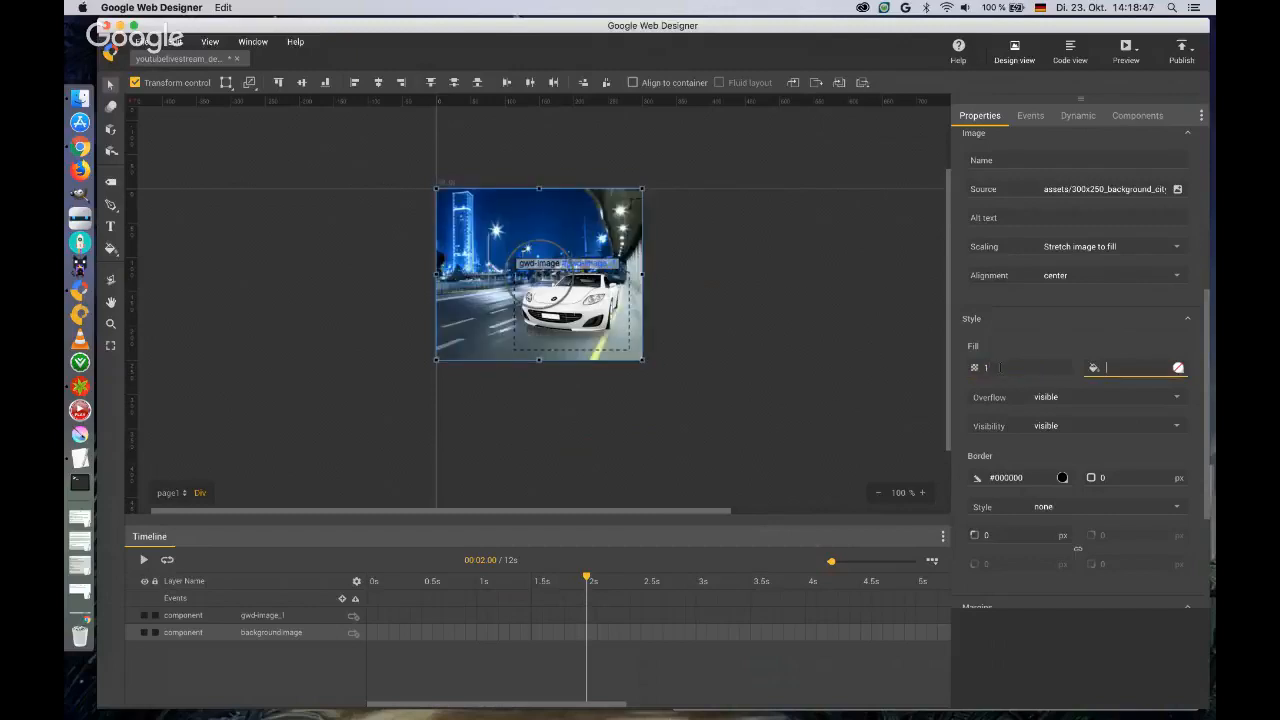
{"action": "left_click", "coordinate": [1178, 368]}
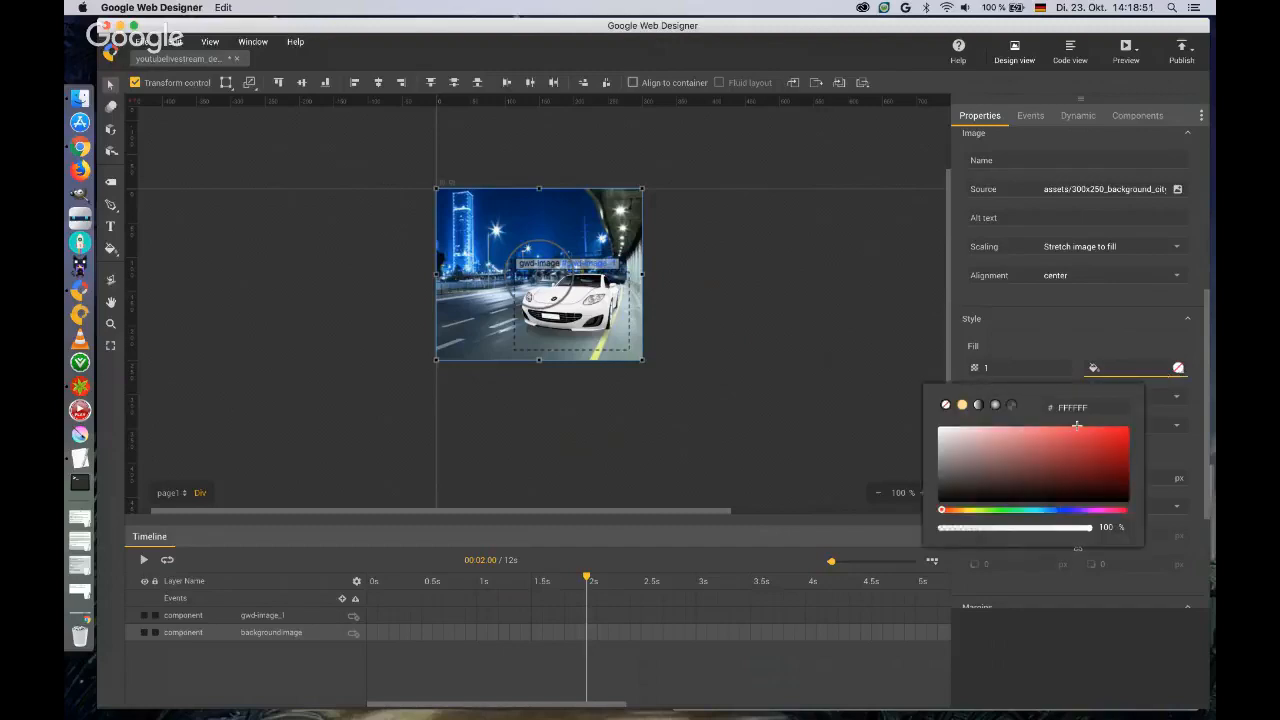
{"action": "left_click", "coordinate": [1128, 343]}
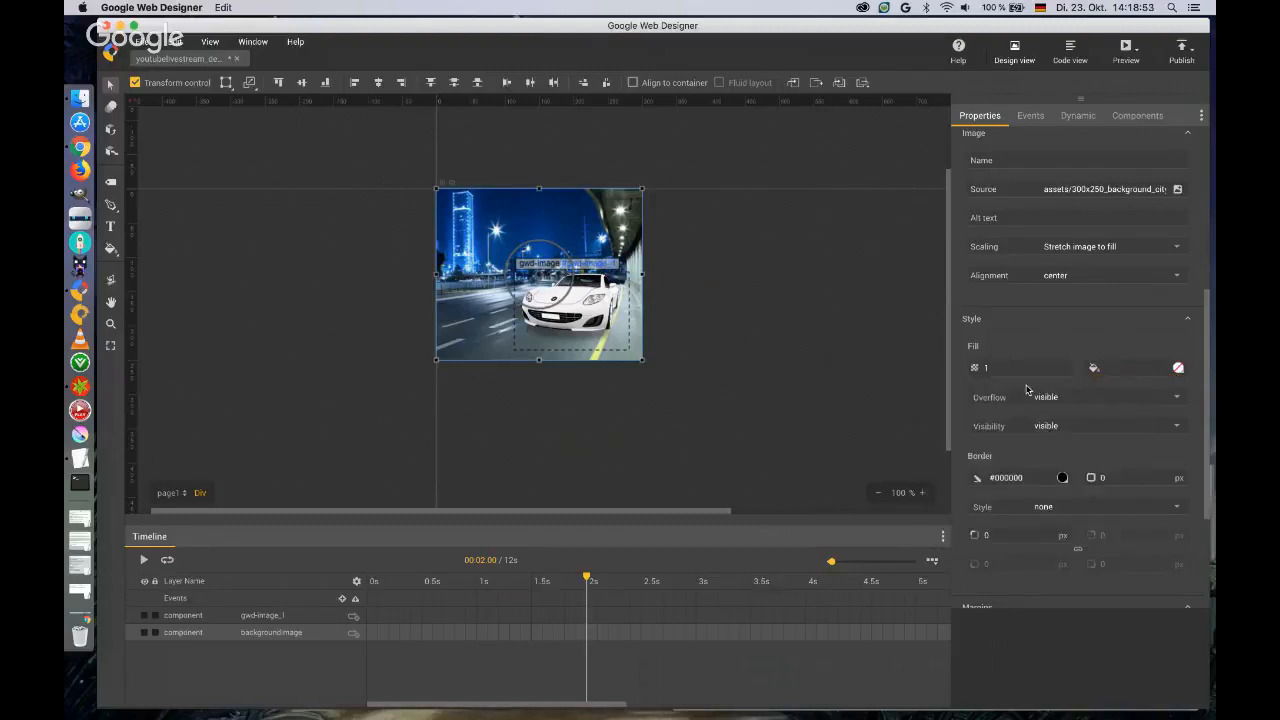
Switch the background image's visibility to hidden and back to visible.
{"action": "scroll", "coordinate": [1082, 397], "scroll_direction": "down", "scroll_amount": 2}
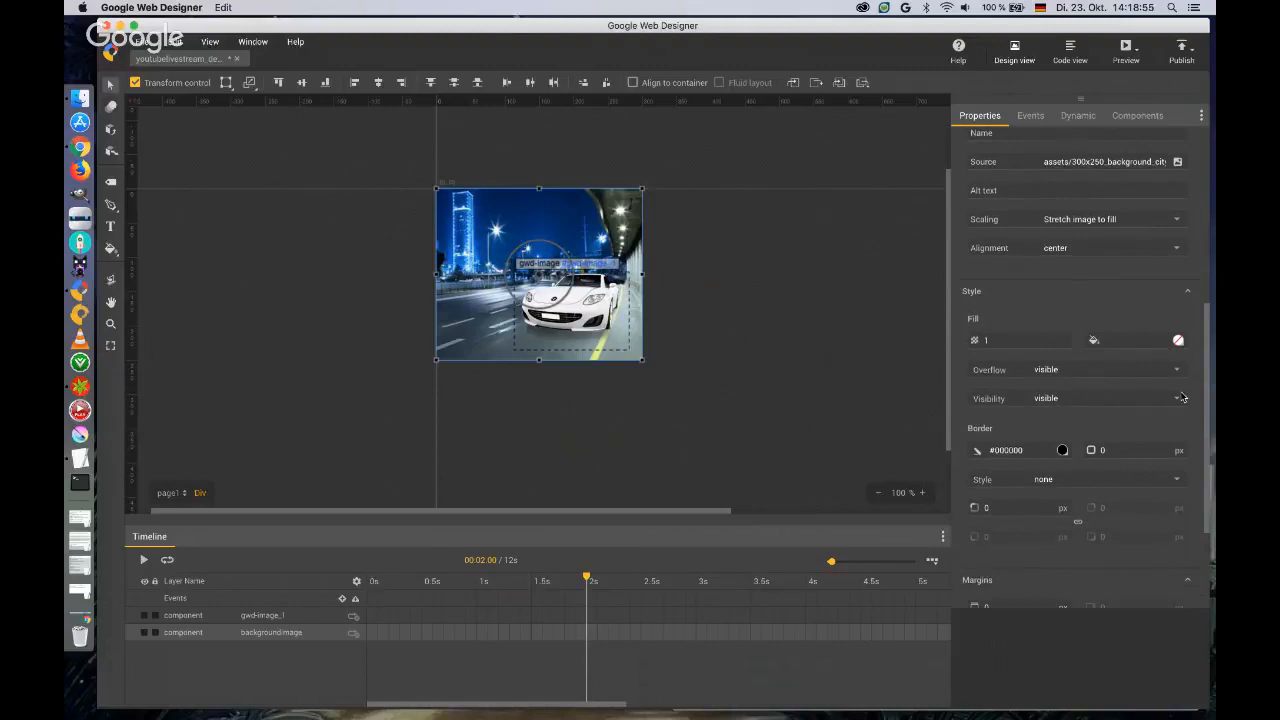
{"action": "left_click", "coordinate": [1180, 399]}
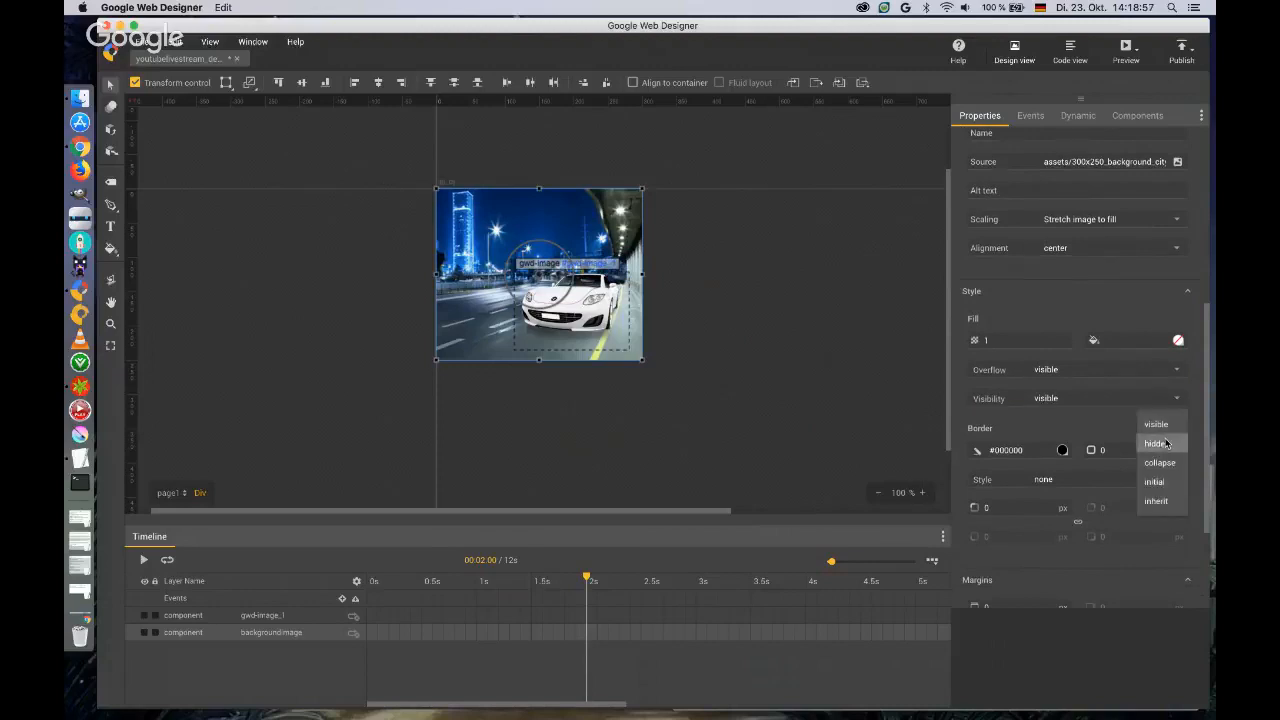
{"action": "left_click", "coordinate": [1165, 443]}
{"action": "left_click", "coordinate": [1179, 400]}
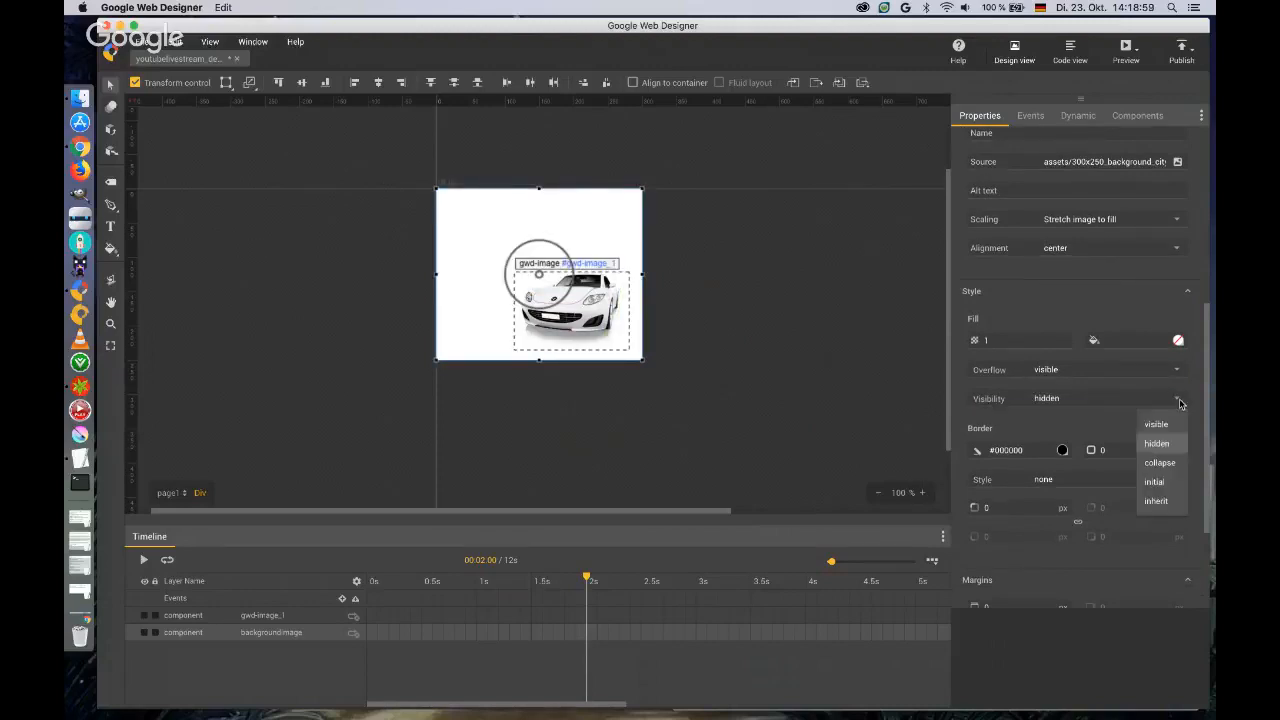
{"action": "left_click", "coordinate": [1165, 425]}
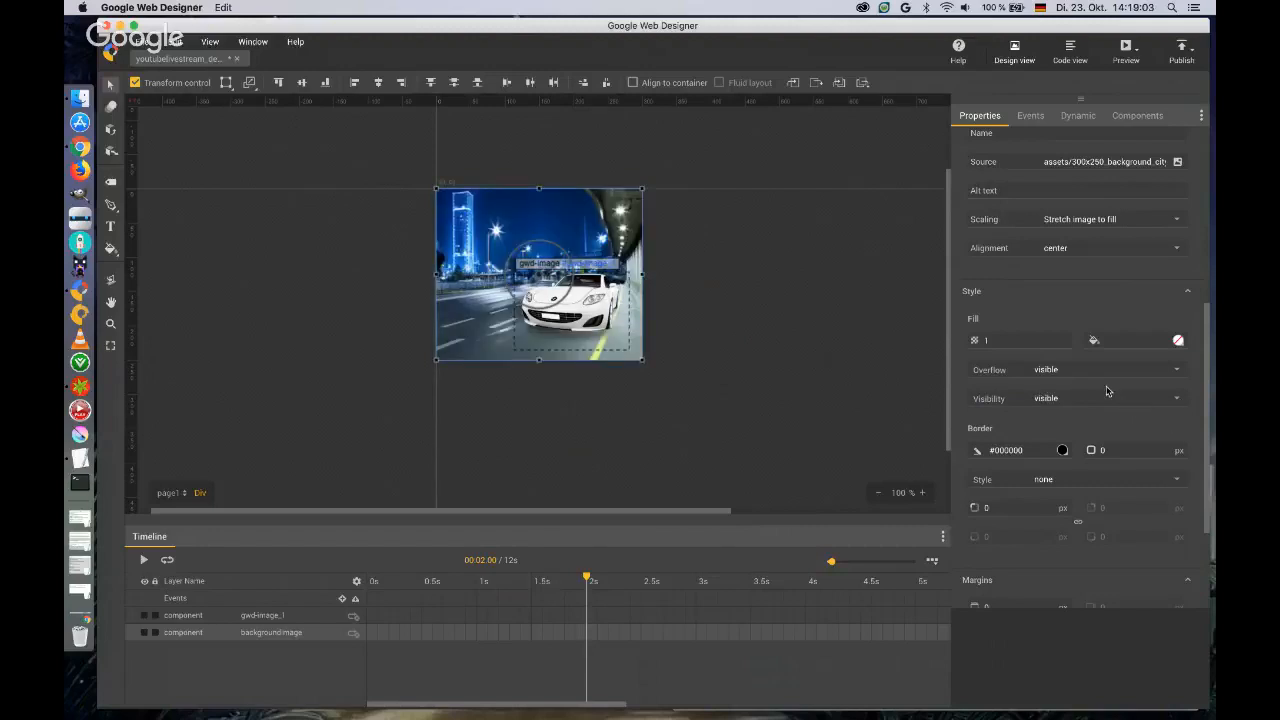
Examine the background image's border, margin and padding settings, its events and dynamic bindings, and the available components.
{"action": "scroll", "coordinate": [1107, 391], "scroll_direction": "down", "scroll_amount": 3}
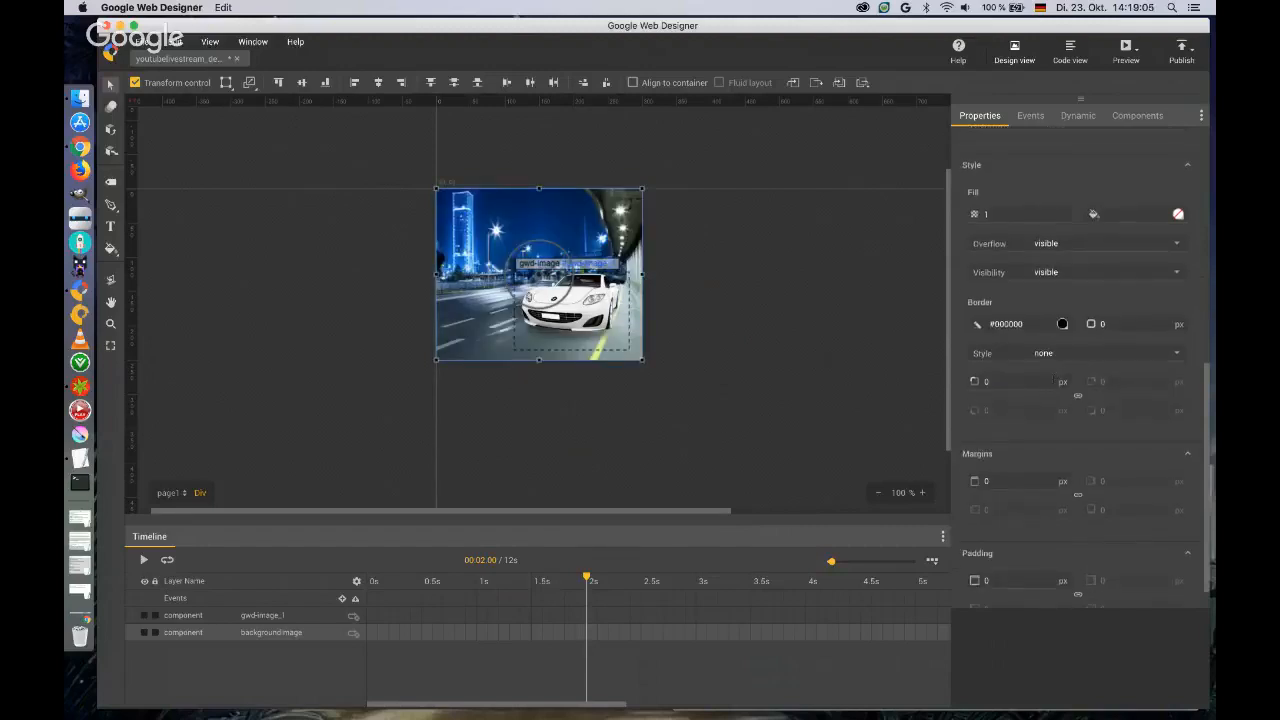
{"action": "scroll", "coordinate": [1060, 405], "scroll_direction": "down", "scroll_amount": 1}
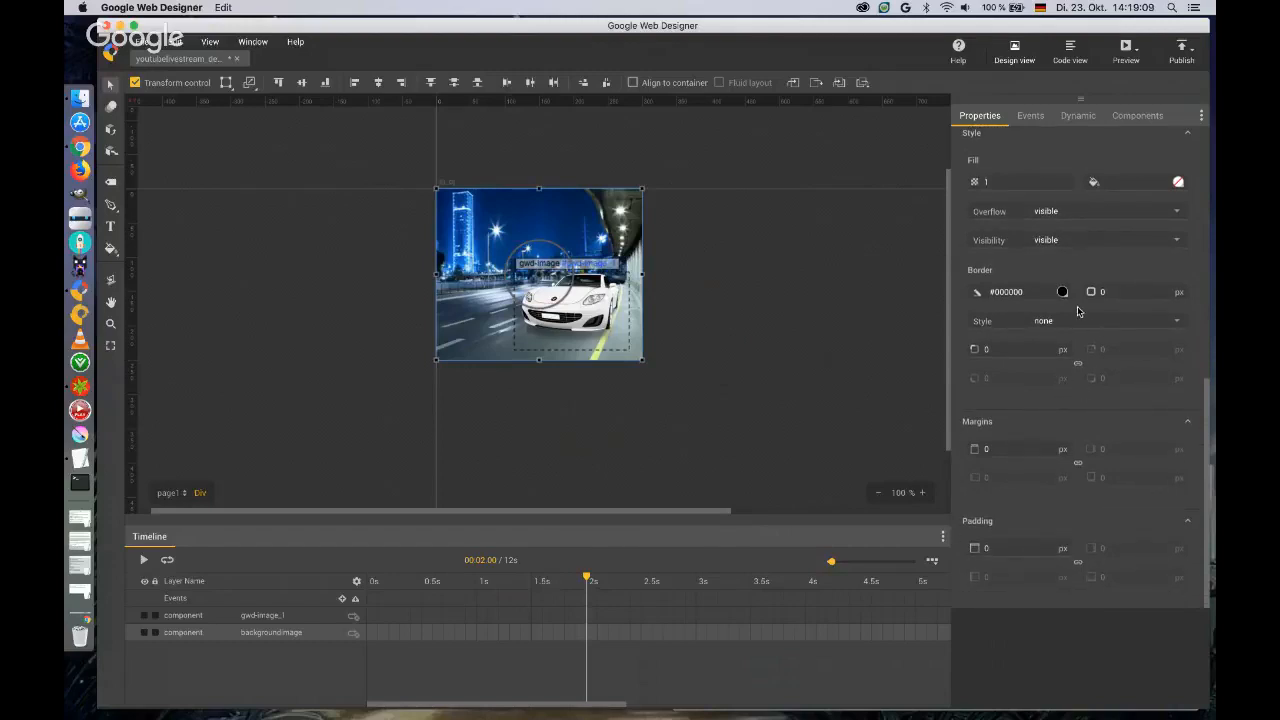
{"action": "scroll", "coordinate": [1085, 360], "scroll_direction": "up", "scroll_amount": 12}
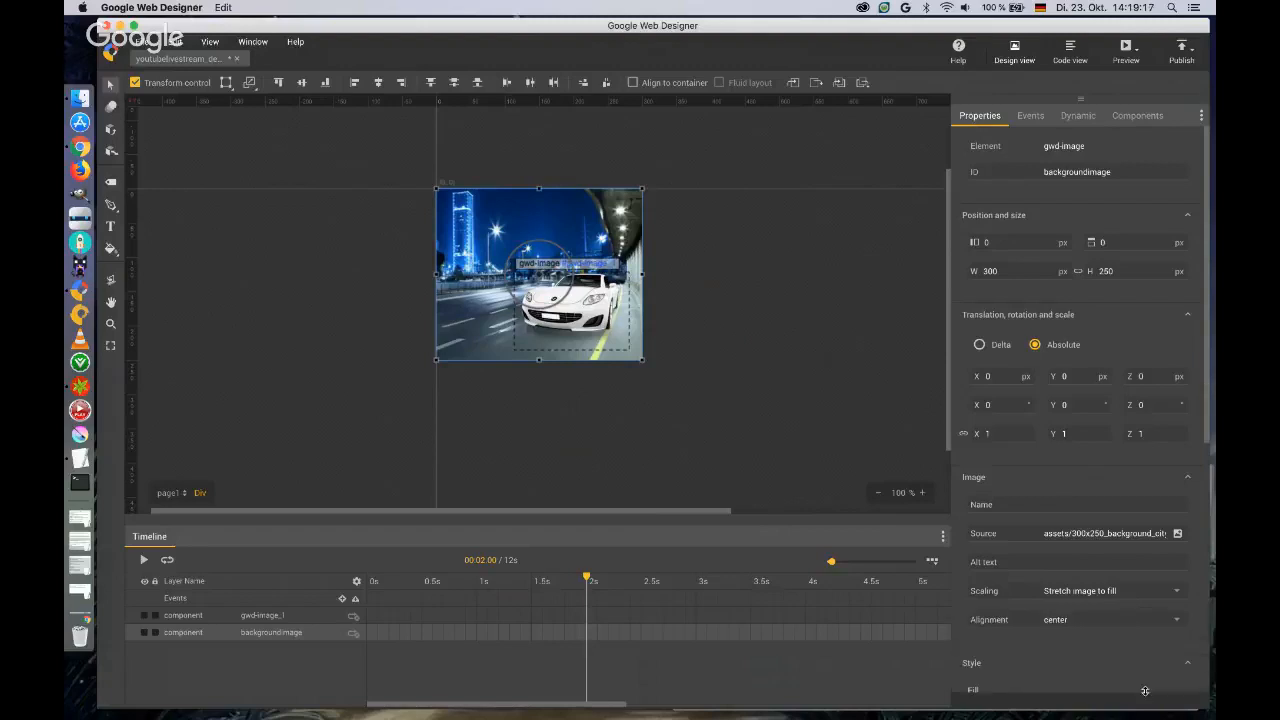
{"action": "left_click", "coordinate": [1029, 117]}
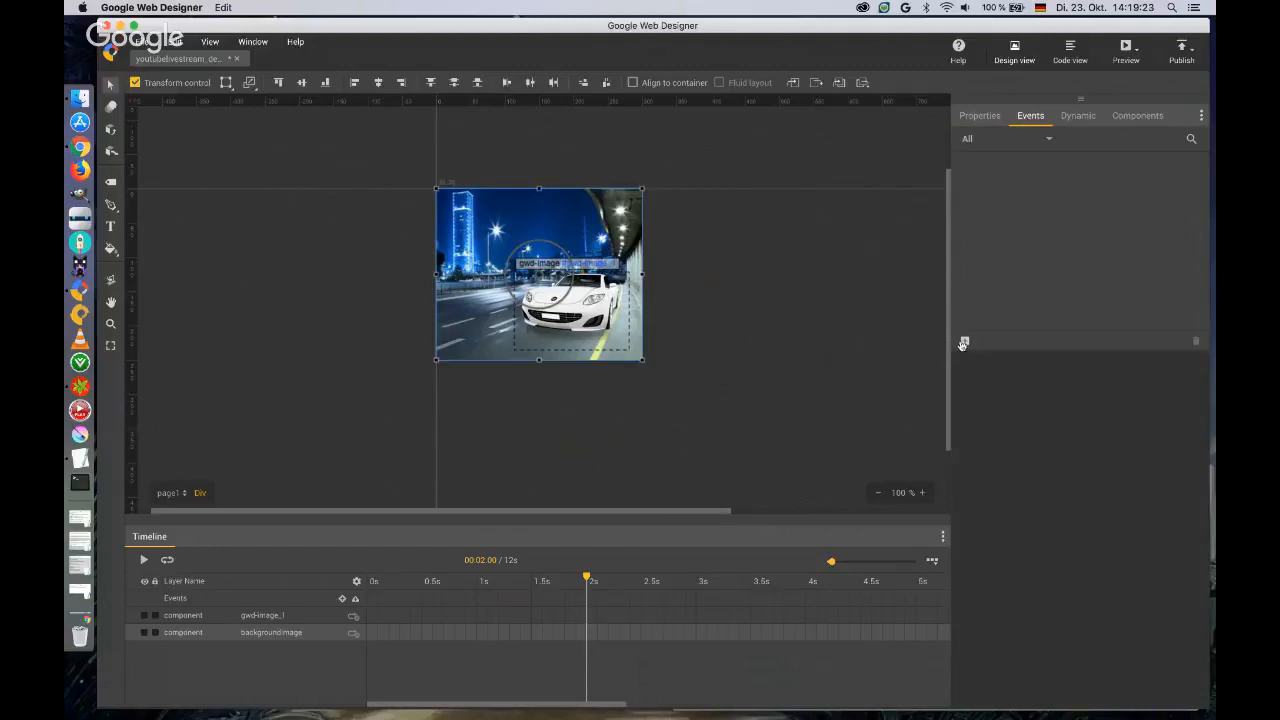
{"action": "left_click", "coordinate": [1078, 118]}
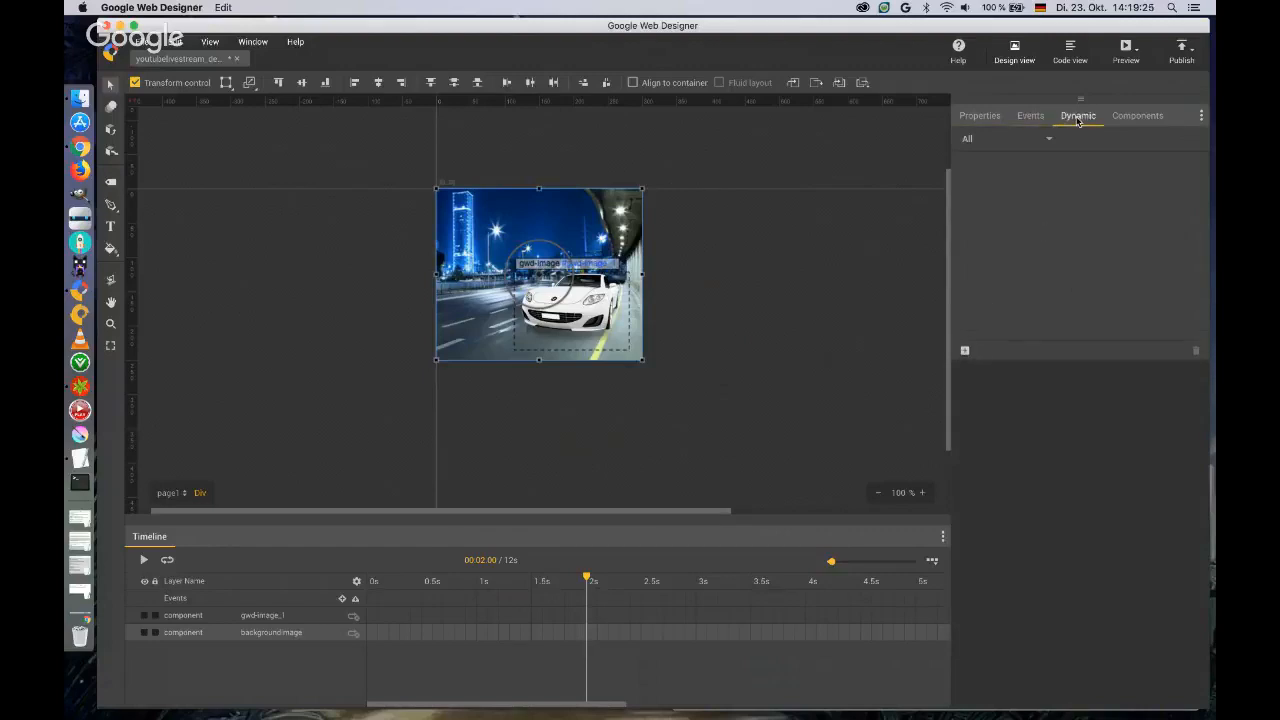
{"action": "left_click", "coordinate": [1131, 120]}
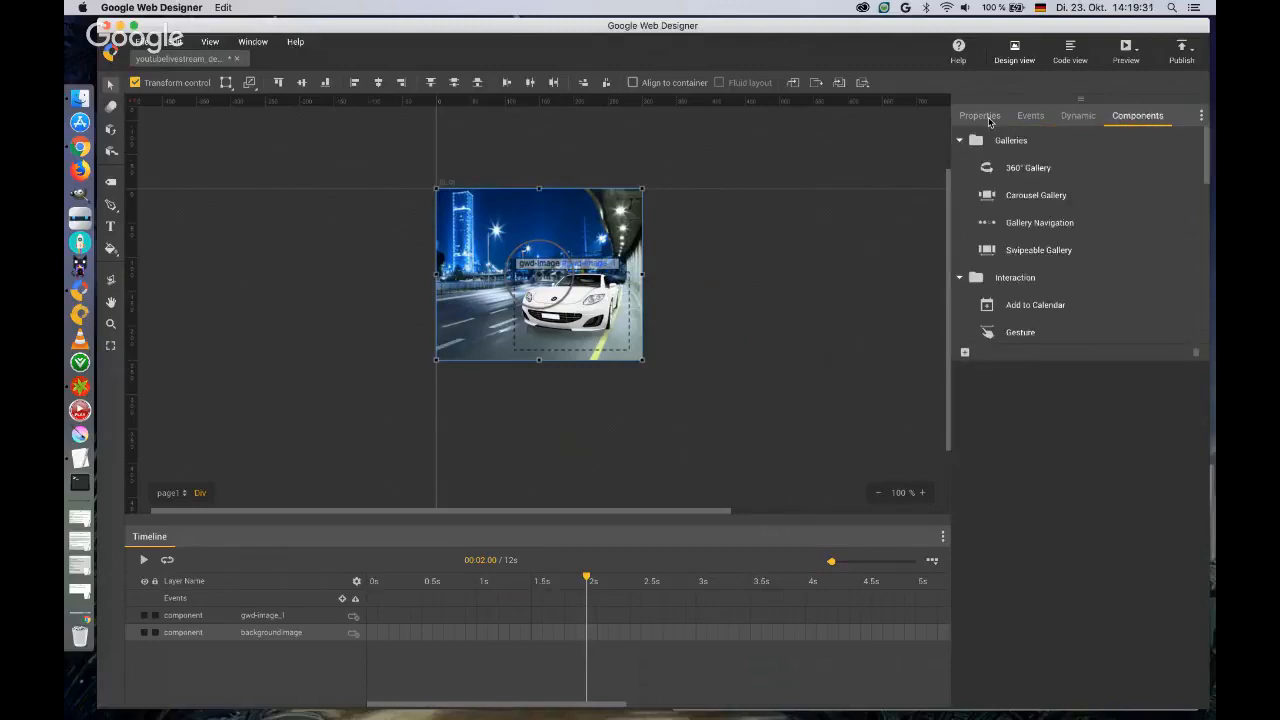
{"action": "left_click", "coordinate": [989, 118]}
{"action": "left_click", "coordinate": [1032, 116]}
{"action": "left_click", "coordinate": [1074, 116]}
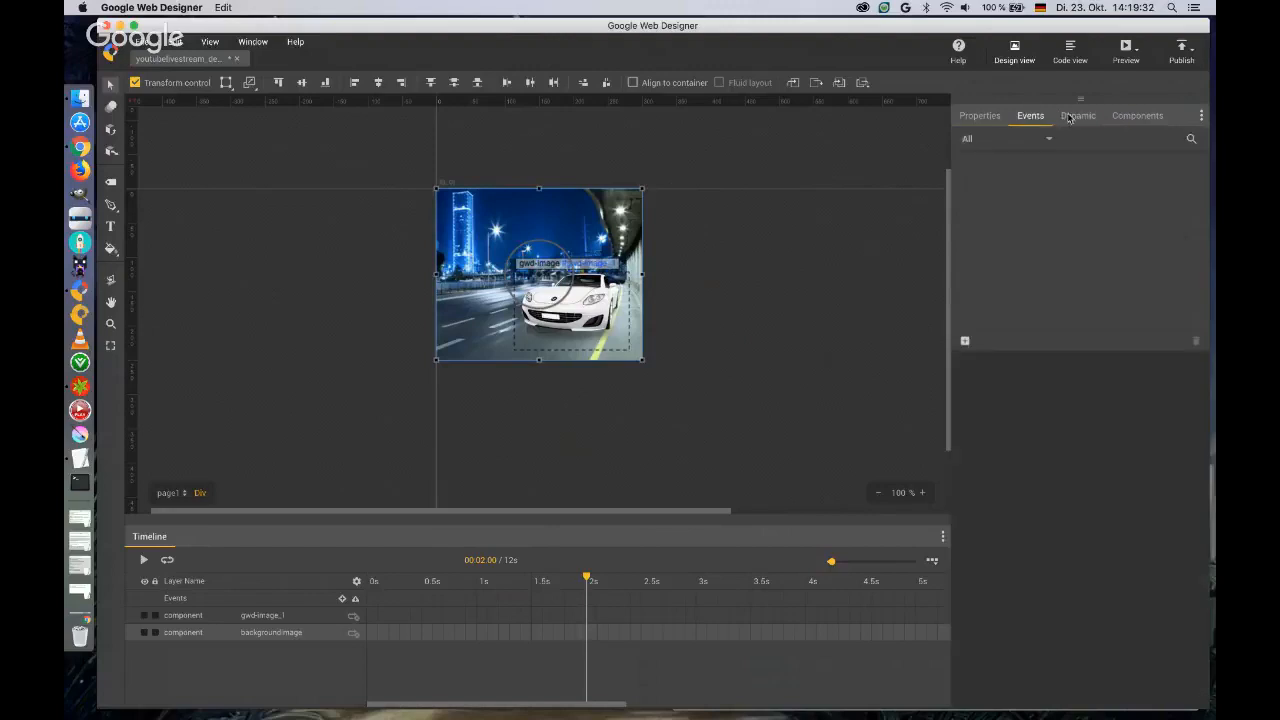
{"action": "left_click", "coordinate": [1136, 116]}
{"action": "left_click", "coordinate": [989, 116]}
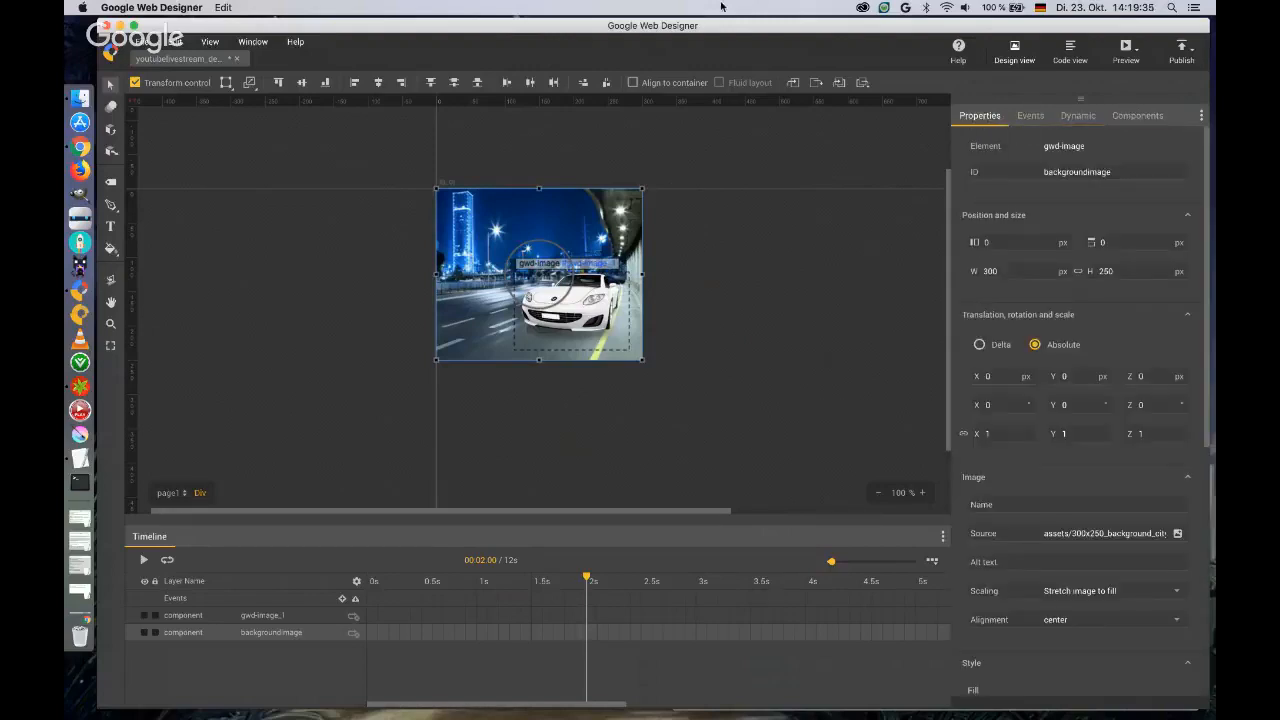
Show the asset library, preview the car and background image assets, and close the library to return to the background image's properties.
{"action": "left_click", "coordinate": [252, 41]}
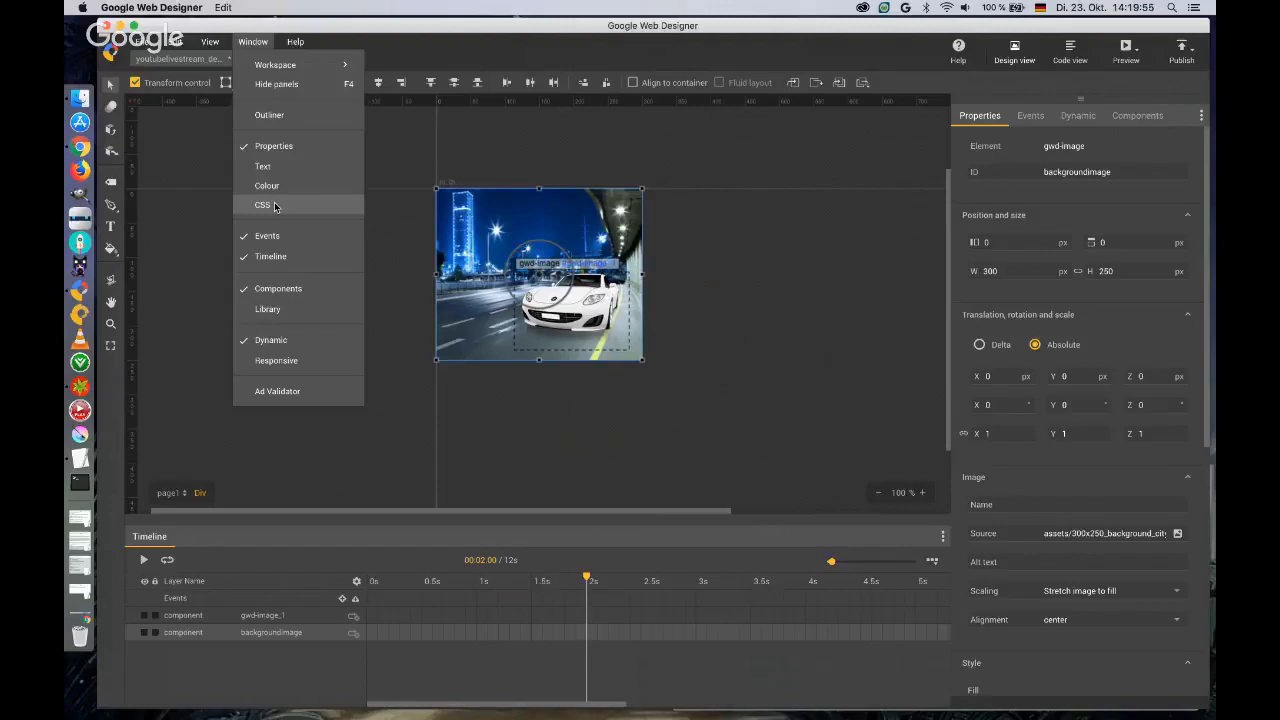
{"action": "left_click", "coordinate": [268, 309]}
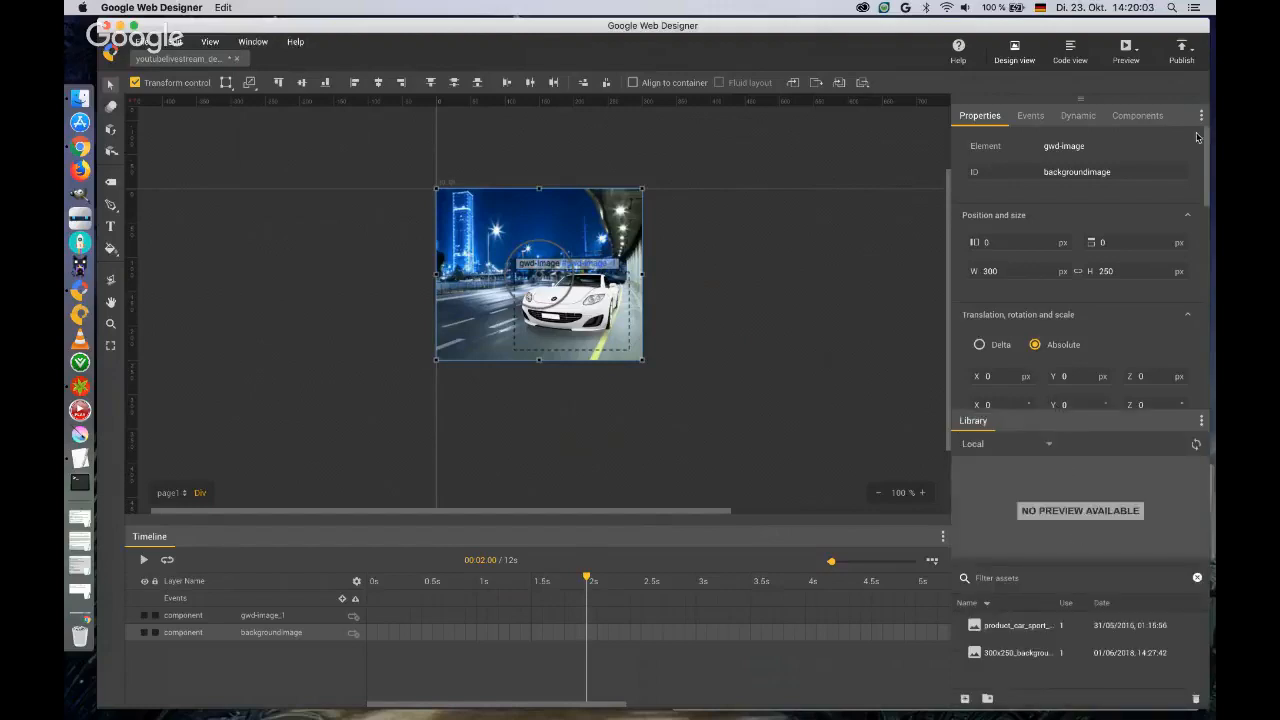
{"action": "left_click", "coordinate": [983, 120]}
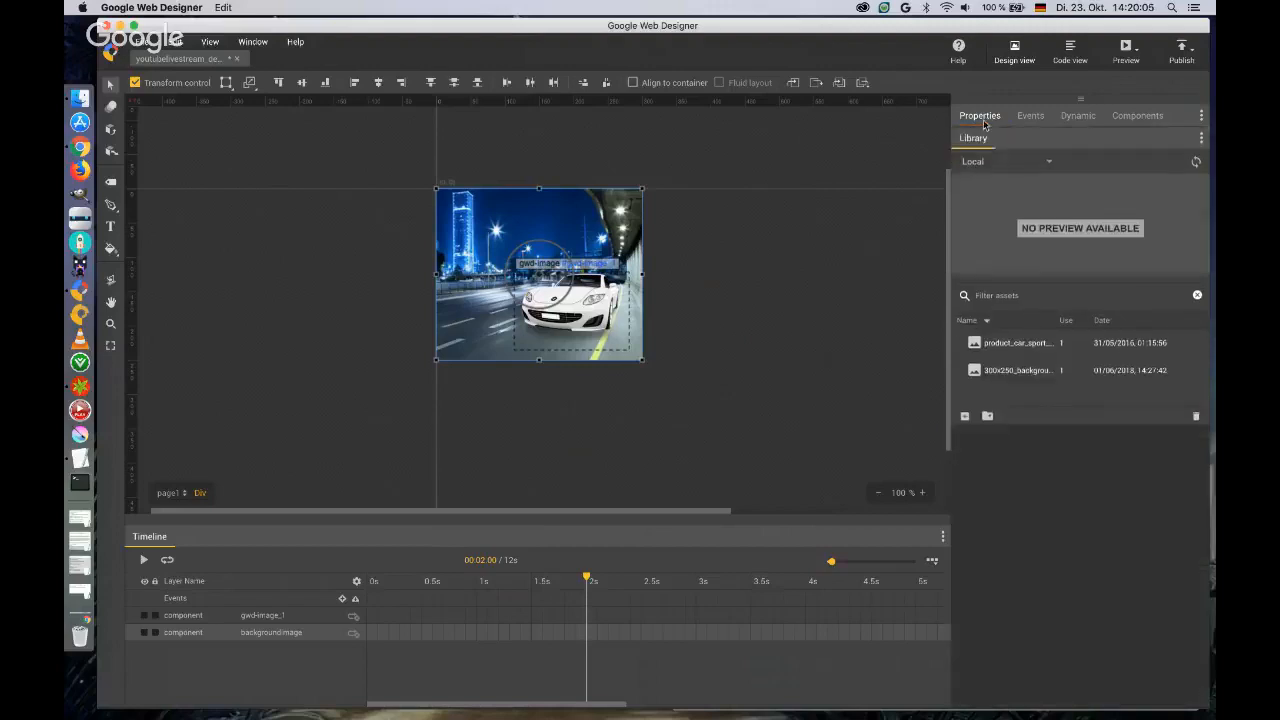
{"action": "left_click", "coordinate": [1024, 350]}
{"action": "left_click", "coordinate": [1022, 371]}
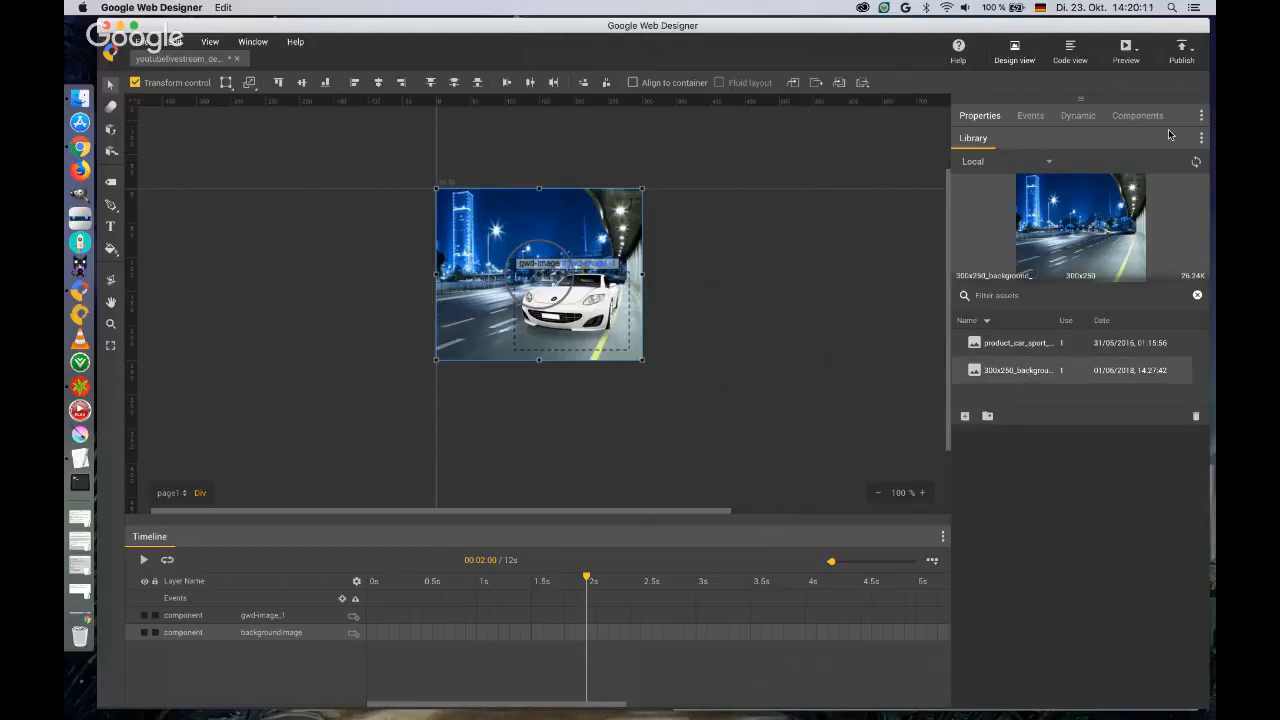
{"action": "left_click", "coordinate": [1202, 141]}
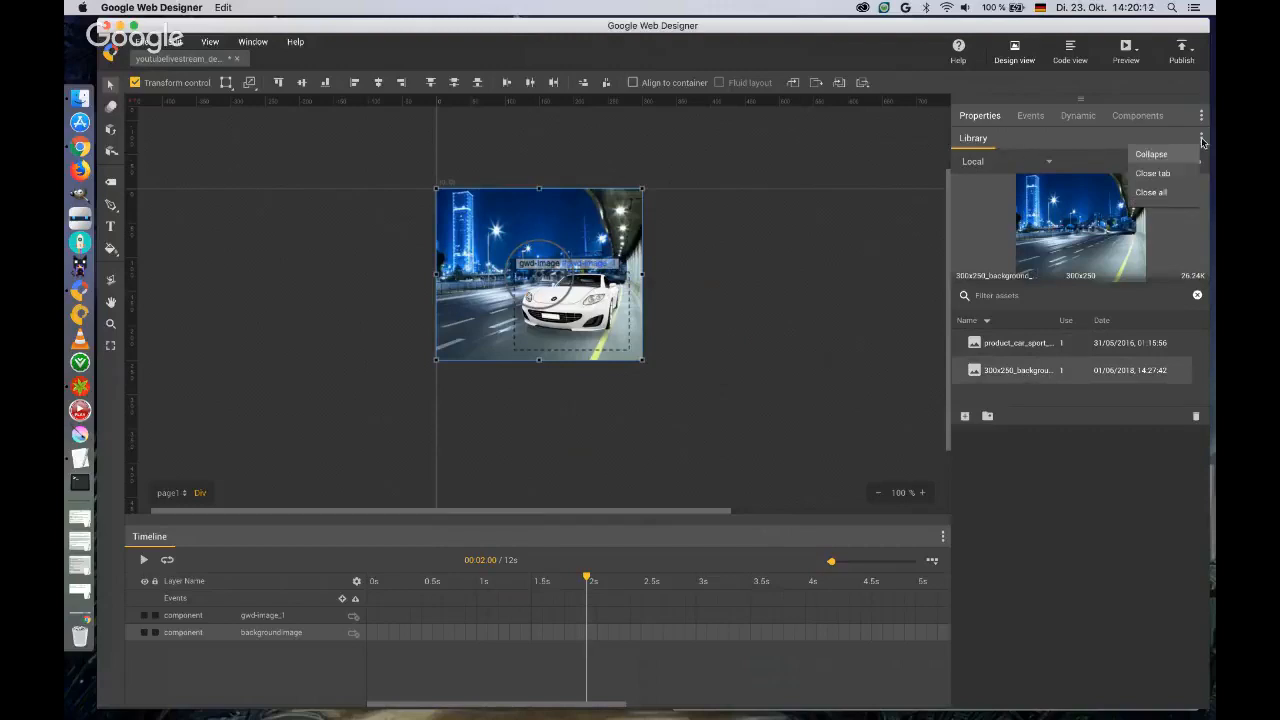
{"action": "left_click", "coordinate": [1152, 174]}
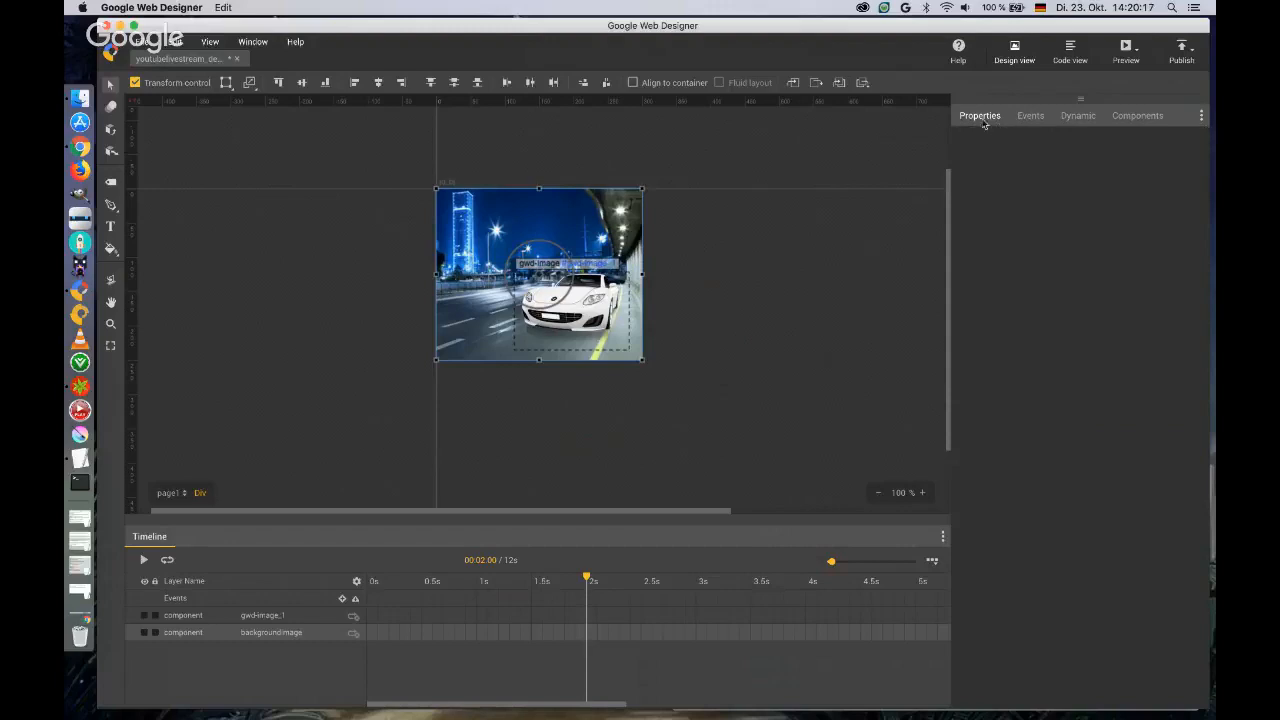
{"action": "left_click", "coordinate": [983, 117]}
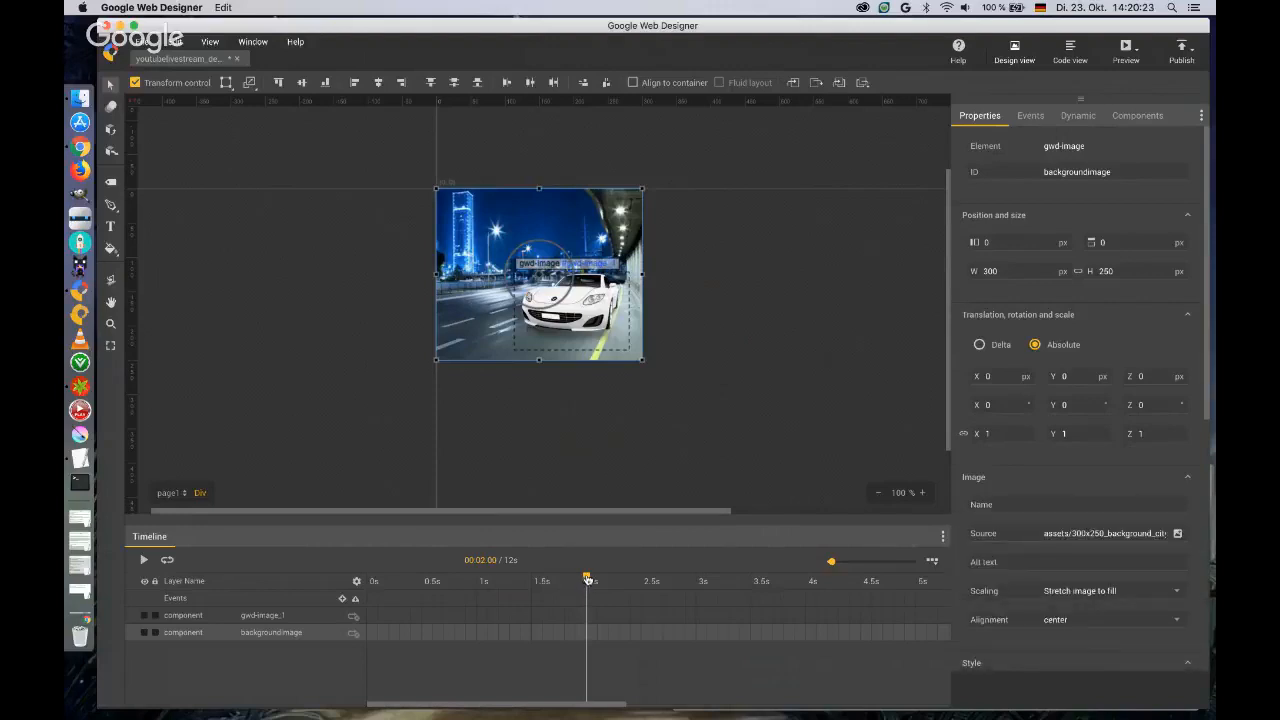
Return the playhead to 0 seconds and change the sports car image's ID to car.
{"action": "left_click_drag", "start_coordinate": [587, 580], "coordinate": [369, 580]}
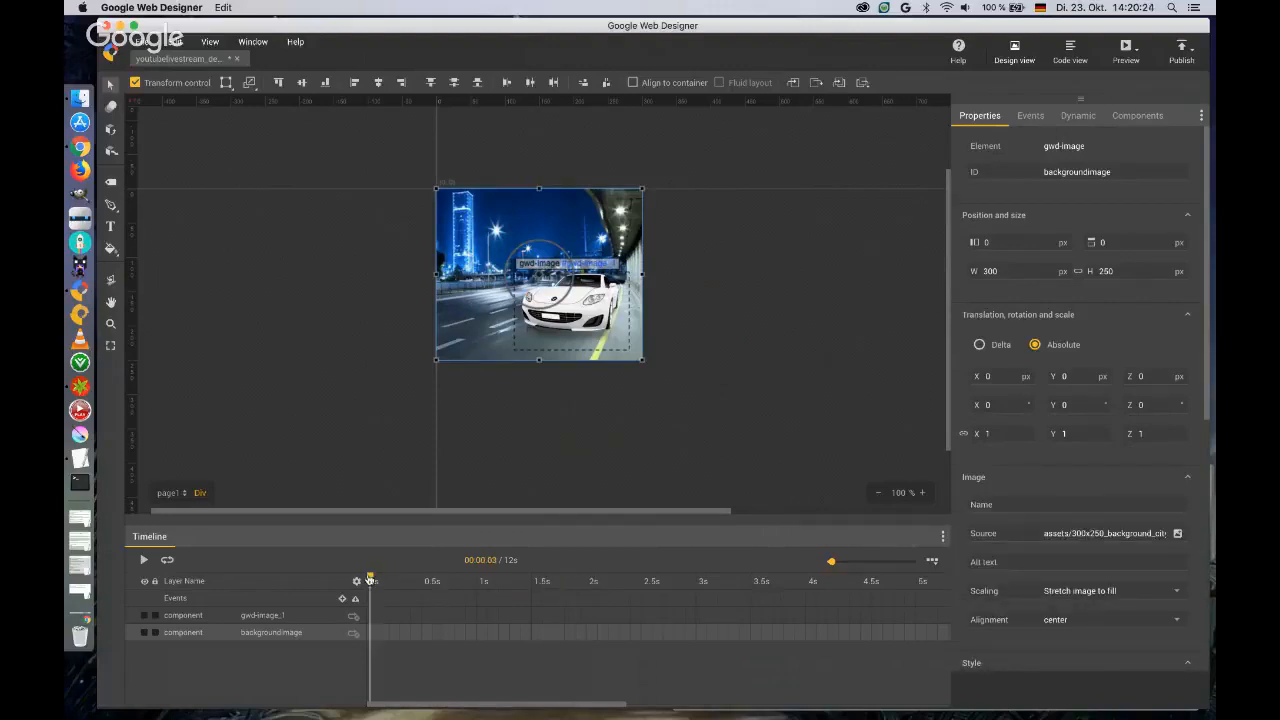
{"action": "left_click", "coordinate": [272, 617]}
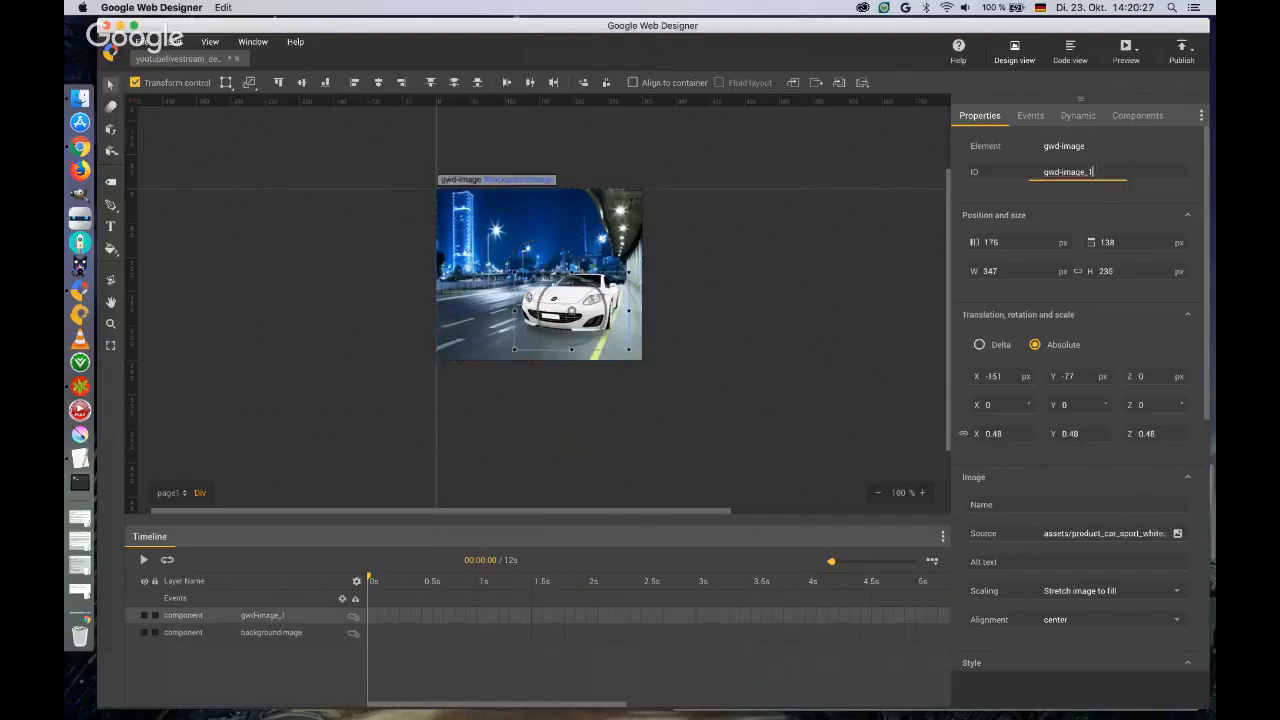
{"action": "left_click", "coordinate": [1107, 171]}
{"action": "type", "text": "sa"}
{"action": "type", "text": "r"}
Animate the background image's scale from 1.39 at 0 seconds to 1 at a new keyframe at 2 seconds.
{"action": "left_click", "coordinate": [483, 239]}
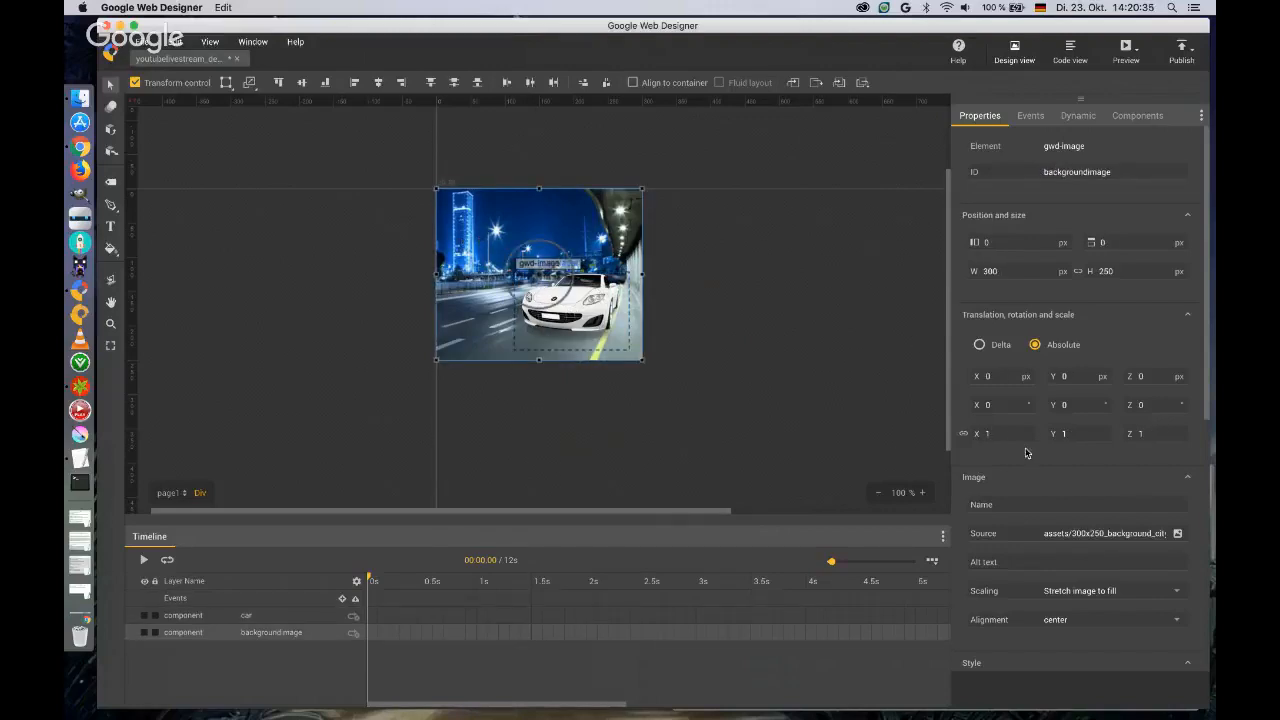
{"action": "left_click_drag", "start_coordinate": [995, 433], "coordinate": [989, 405]}
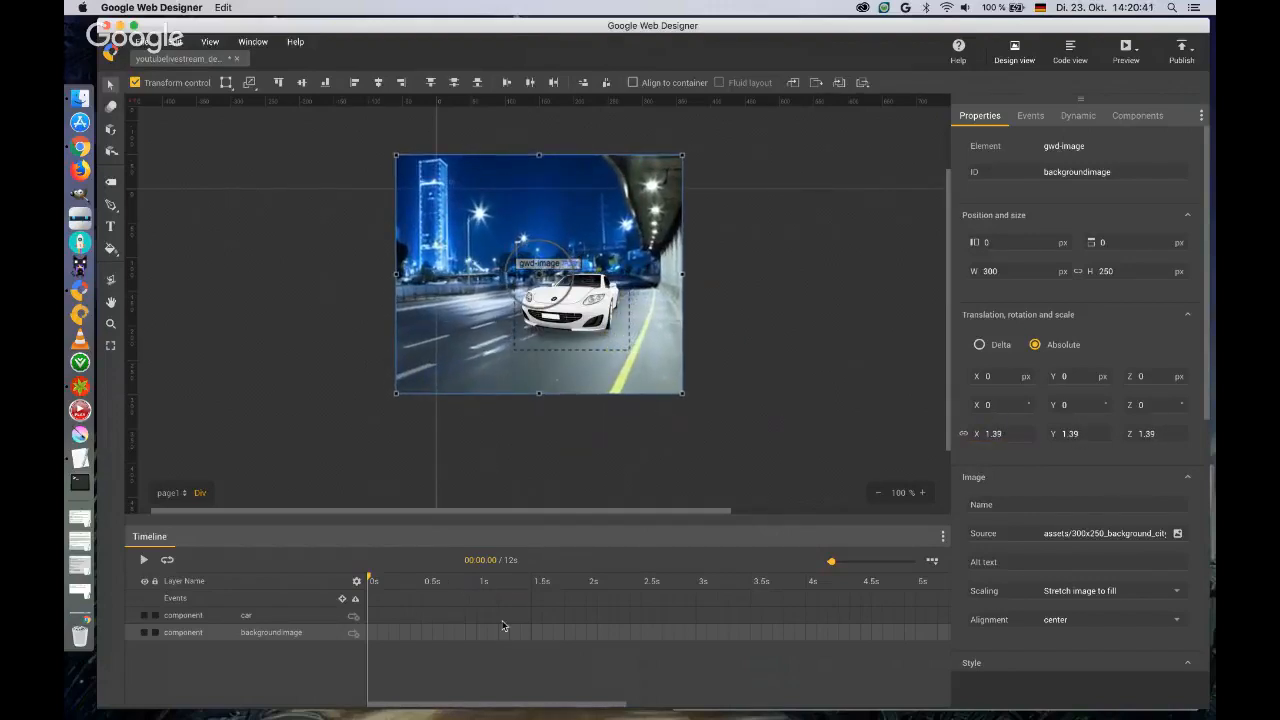
{"action": "left_click", "coordinate": [587, 634]}
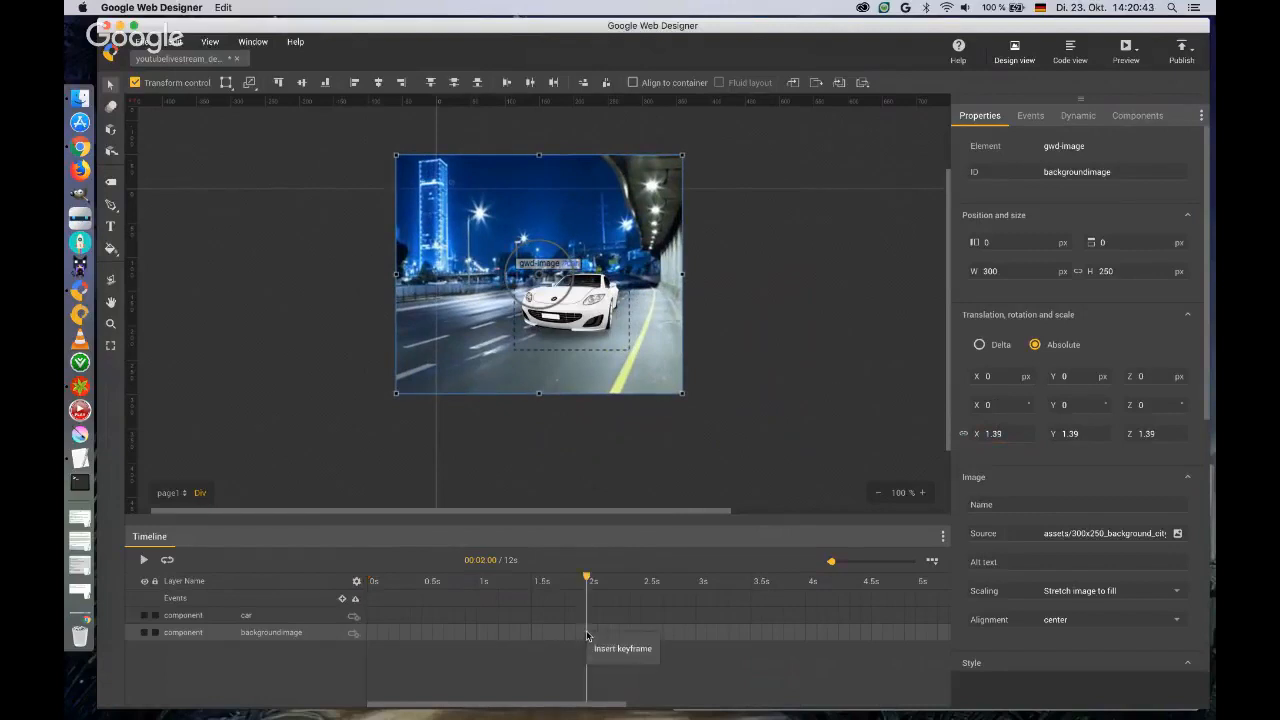
{"action": "right_click", "coordinate": [587, 634]}
{"action": "left_click", "coordinate": [610, 648]}
{"action": "left_click", "coordinate": [1010, 433]}
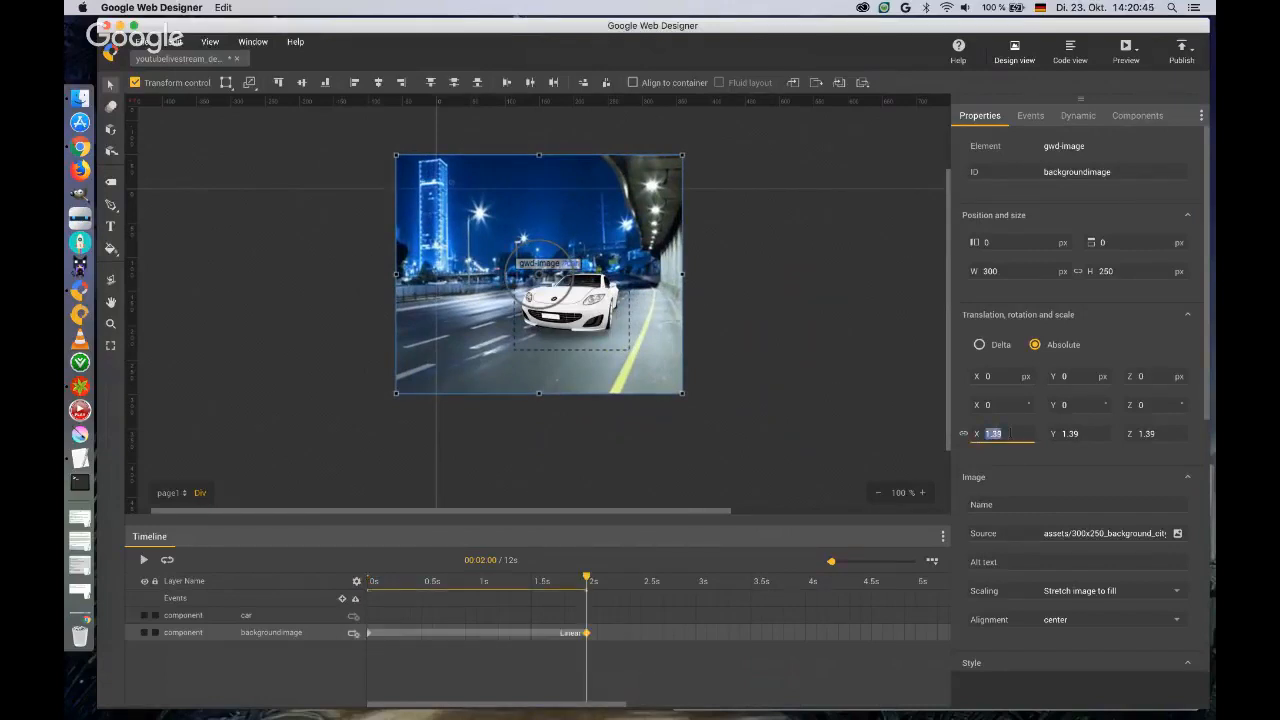
{"action": "type", "text": "1"}
{"action": "key", "text": "Tab"}
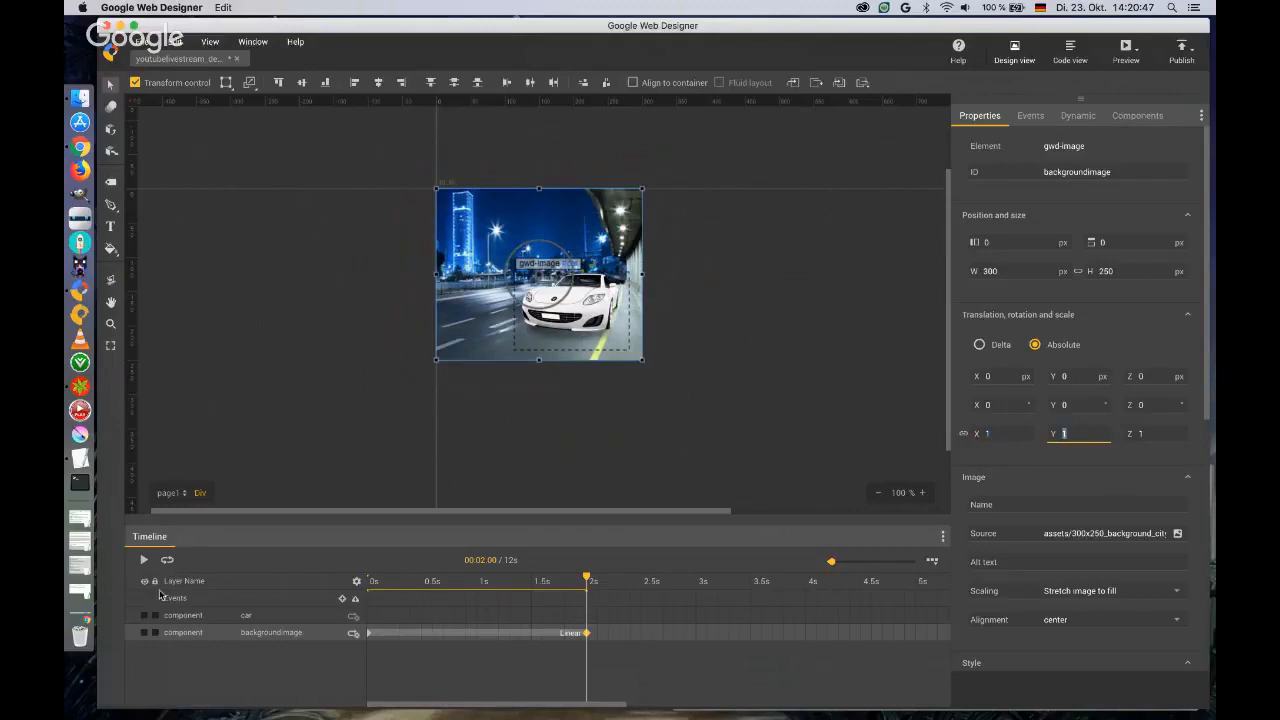
Play the background zoom and place the car at about X -99 px, Y -76 px at 0 seconds.
{"action": "left_click", "coordinate": [144, 562]}
{"action": "left_click", "coordinate": [589, 310]}
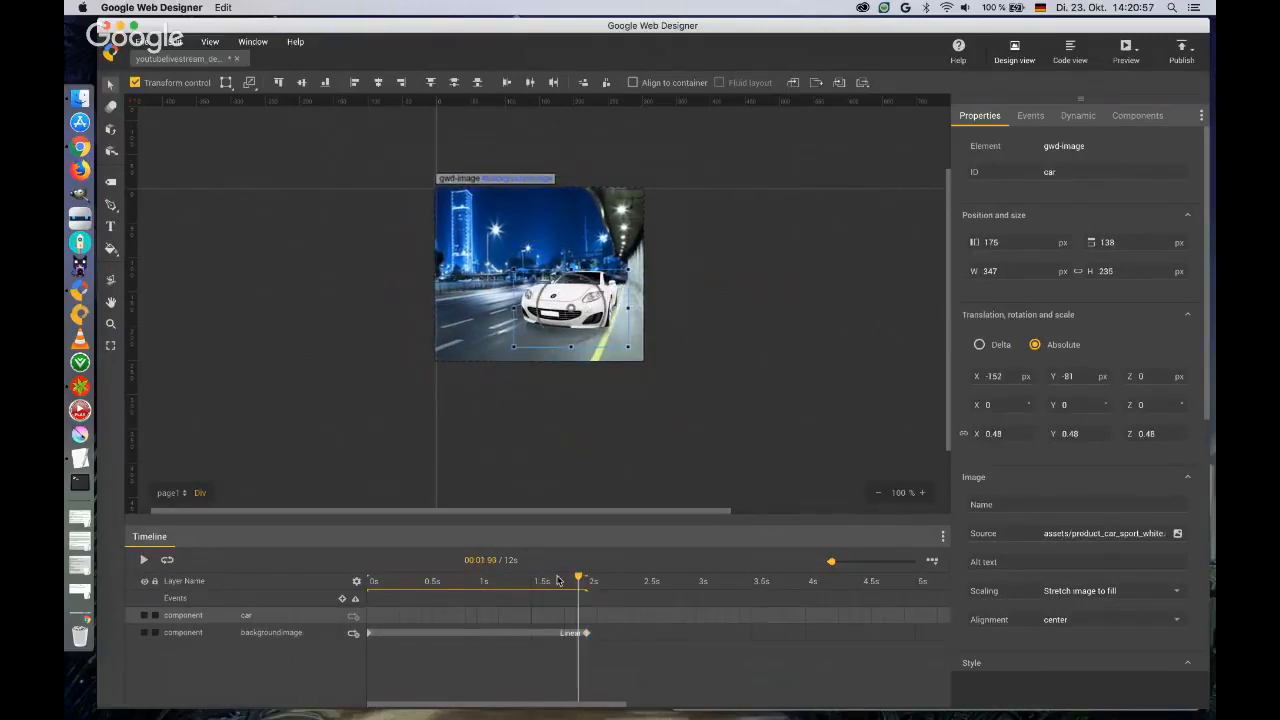
{"action": "left_click_drag", "start_coordinate": [588, 578], "coordinate": [344, 590]}
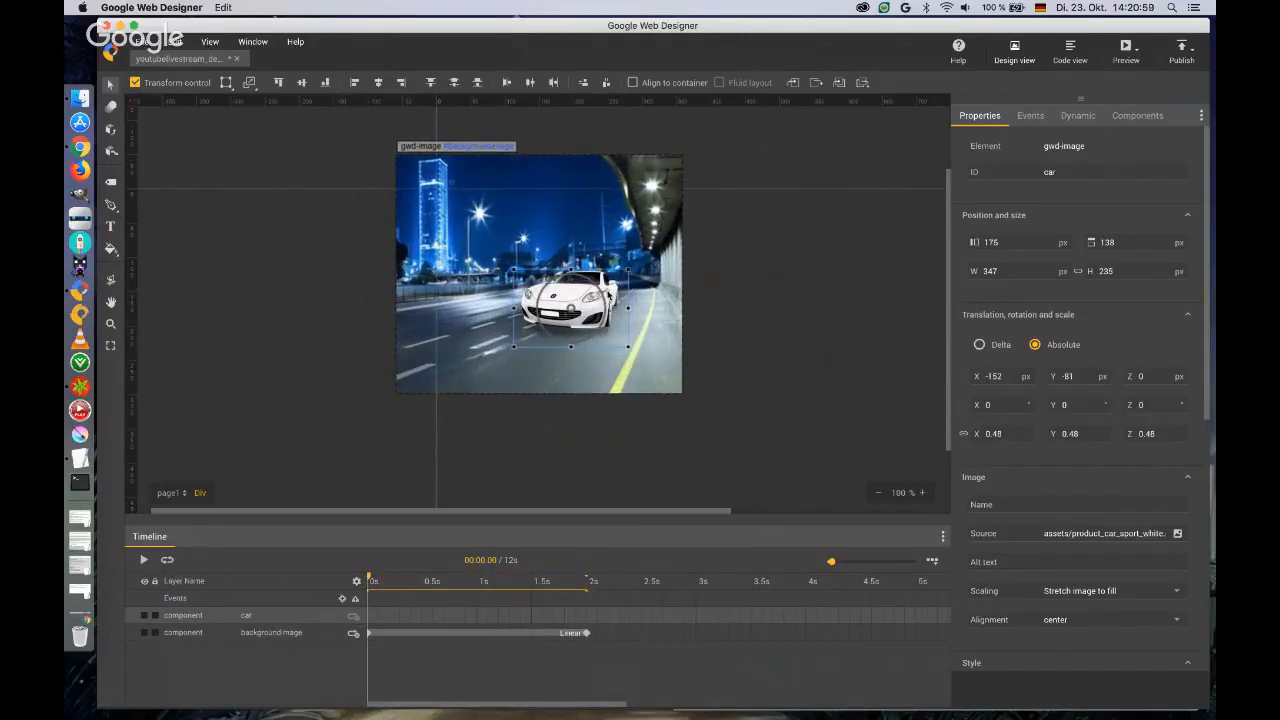
{"action": "left_click_drag", "start_coordinate": [604, 298], "coordinate": [643, 297]}
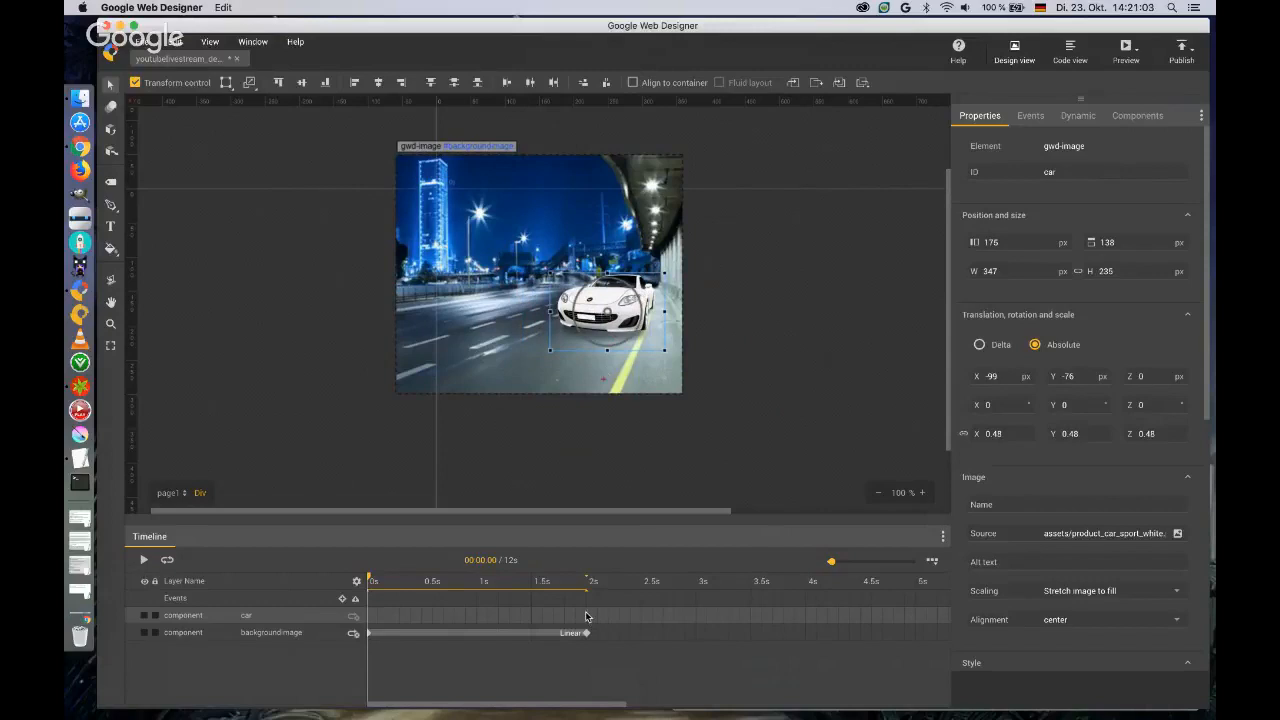
Add a keyframe for the car at 2 seconds and place it there at about X -177 px, Y -59 px.
{"action": "left_click", "coordinate": [589, 617]}
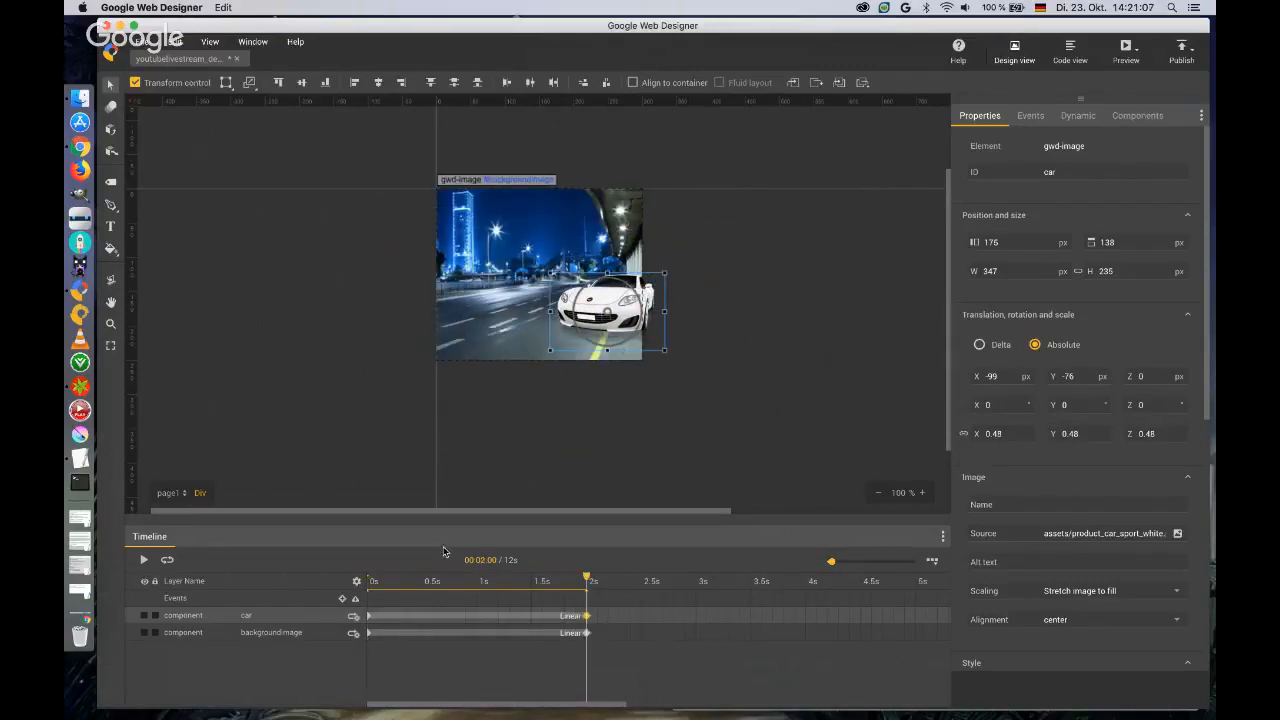
{"action": "left_click_drag", "start_coordinate": [645, 303], "coordinate": [594, 317]}
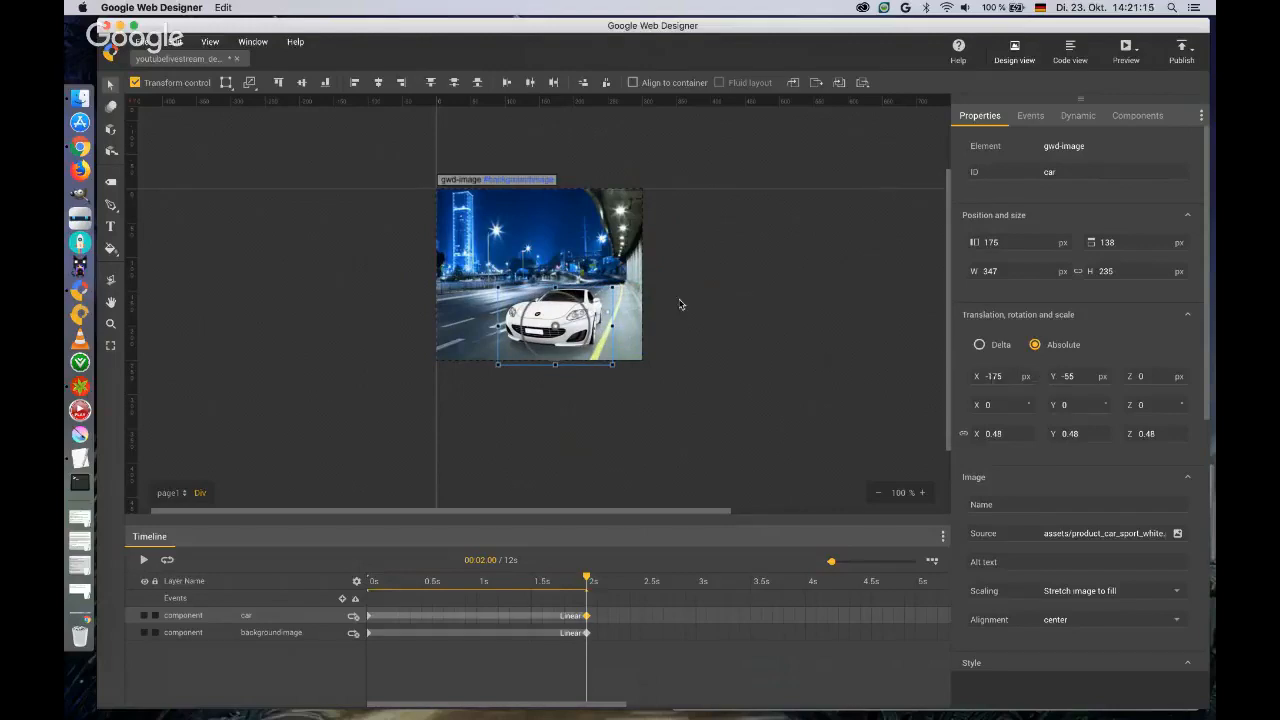
{"action": "left_click_drag", "start_coordinate": [564, 310], "coordinate": [562, 311]}
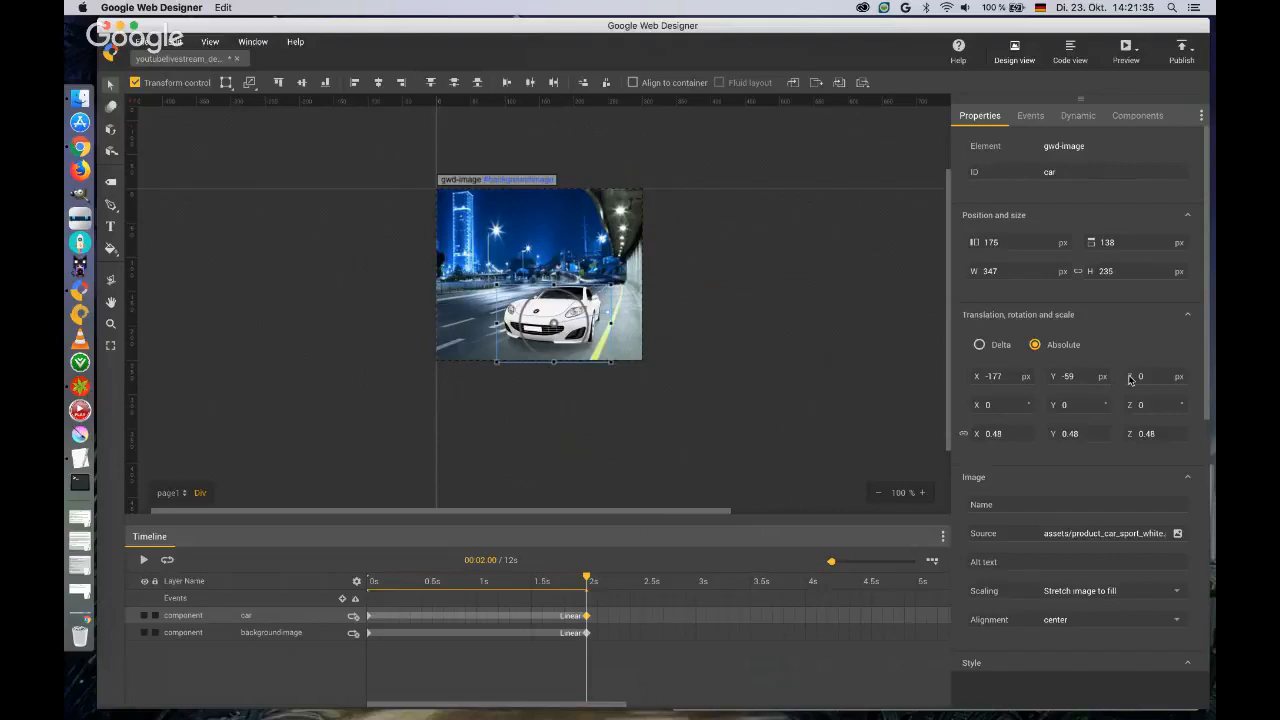
Move the car forward in depth to Z 259 px, rotate the stage in 3D to inspect it, and restore the front view.
{"action": "left_click_drag", "start_coordinate": [1141, 376], "coordinate": [1150, 270]}
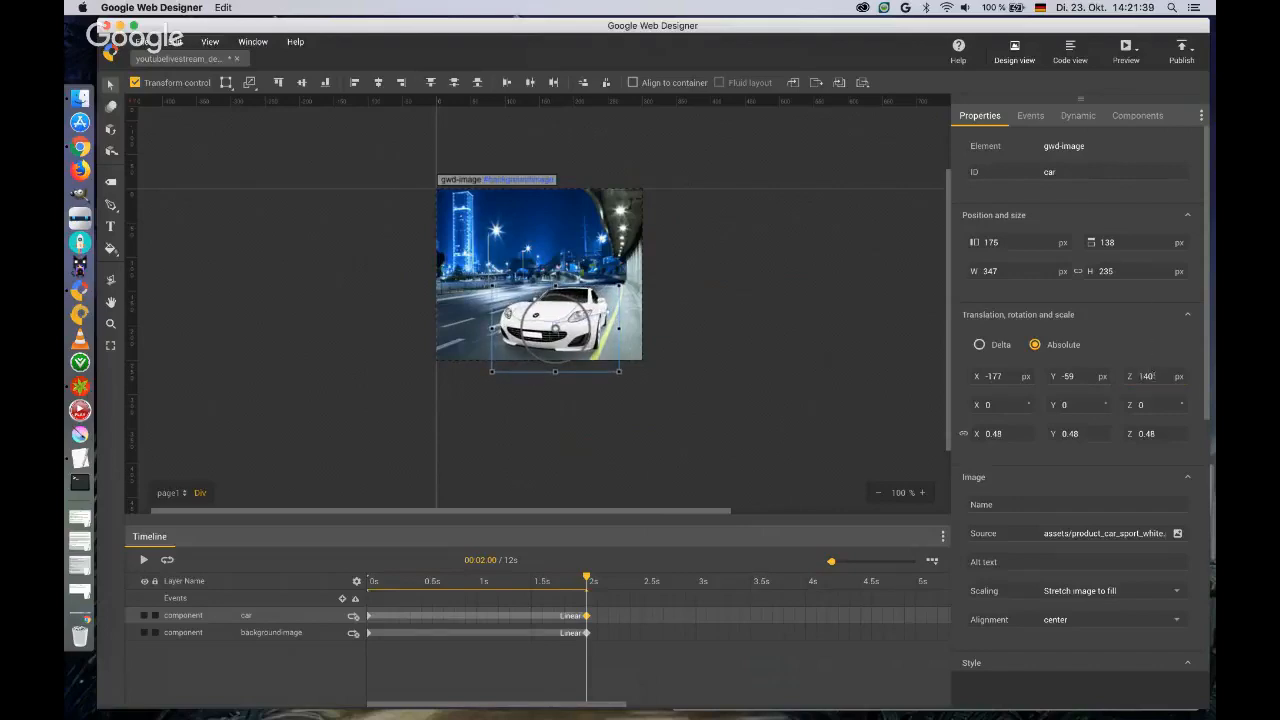
{"action": "left_click_drag", "start_coordinate": [1148, 372], "coordinate": [1150, 300]}
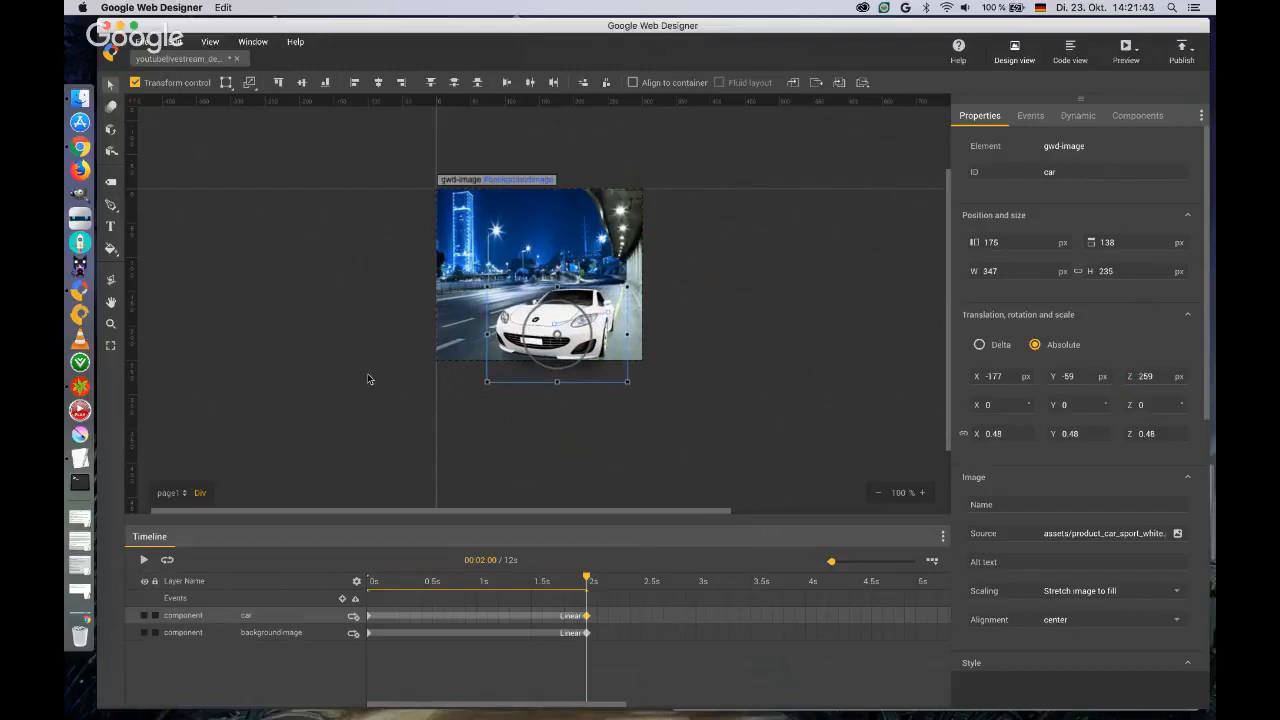
{"action": "left_click", "coordinate": [111, 279]}
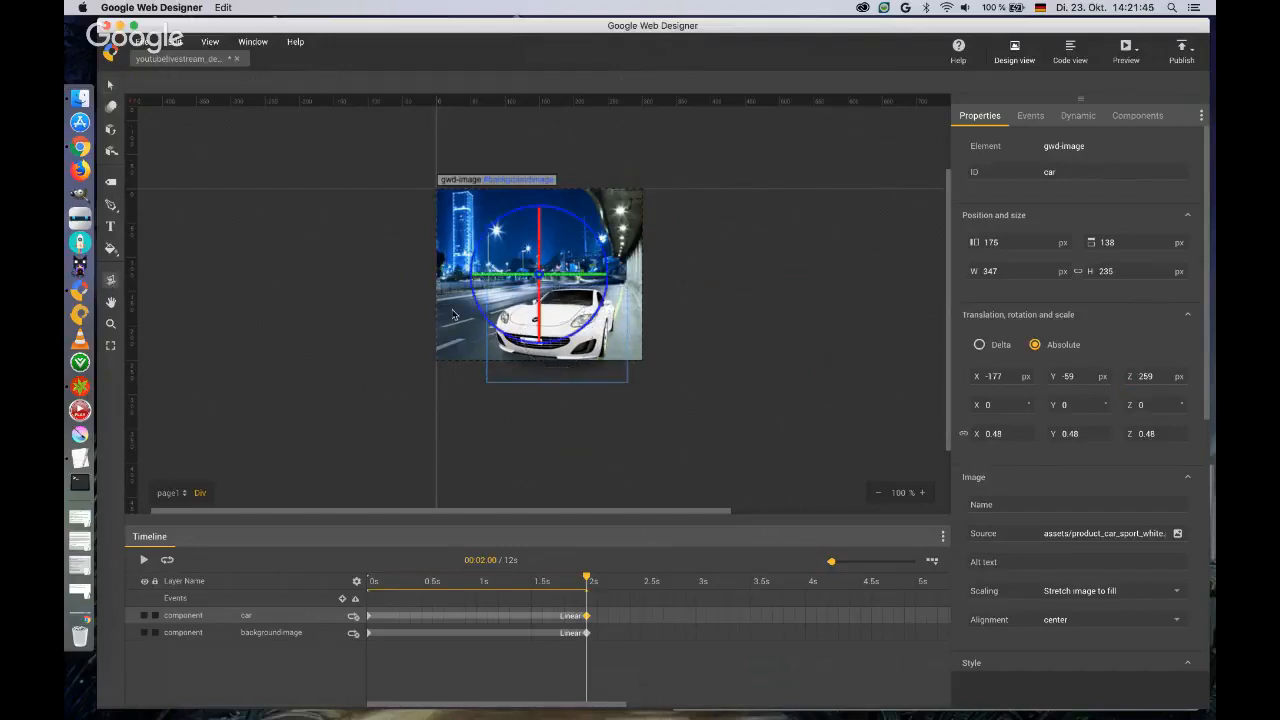
{"action": "mouse_move", "coordinate": [481, 280]}
{"action": "left_mouse_down"}
{"action": "mouse_move", "coordinate": [532, 285]}
{"action": "mouse_move", "coordinate": [493, 284]}
{"action": "left_mouse_up"}
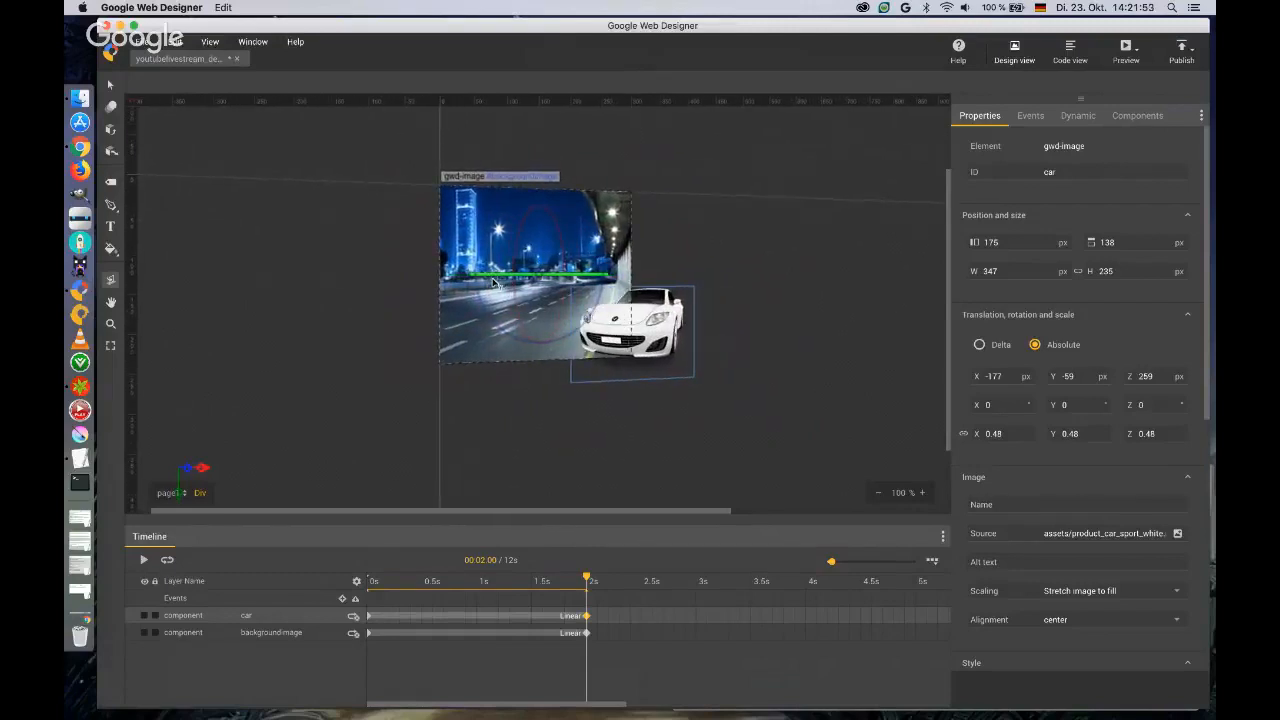
{"action": "left_click", "coordinate": [109, 280]}
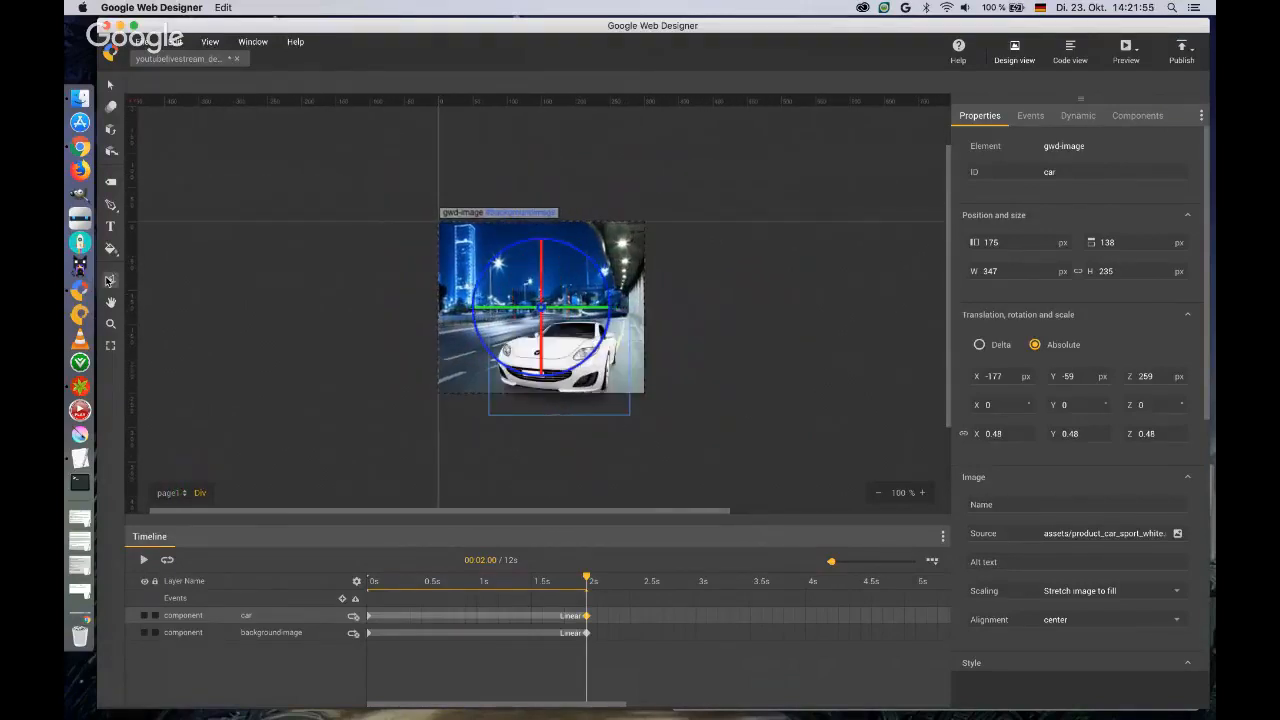
Reset the car's Z translation to 0 px.
{"action": "left_click", "coordinate": [1155, 376]}
{"action": "type", "text": "0"}
{"action": "key", "text": "Tab"}
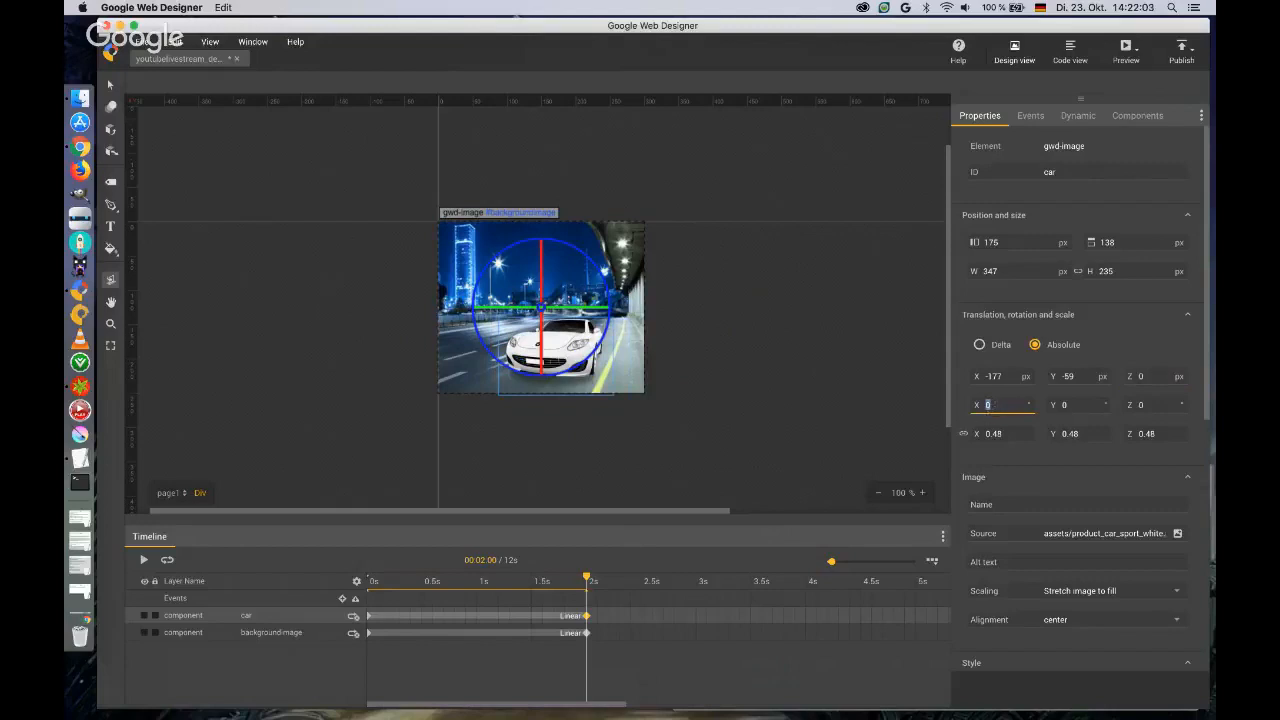
Try rotating the car about its X axis, ending at 33°, and inspect the tilt by turning the stage in 3D.
{"action": "type", "text": "2"}
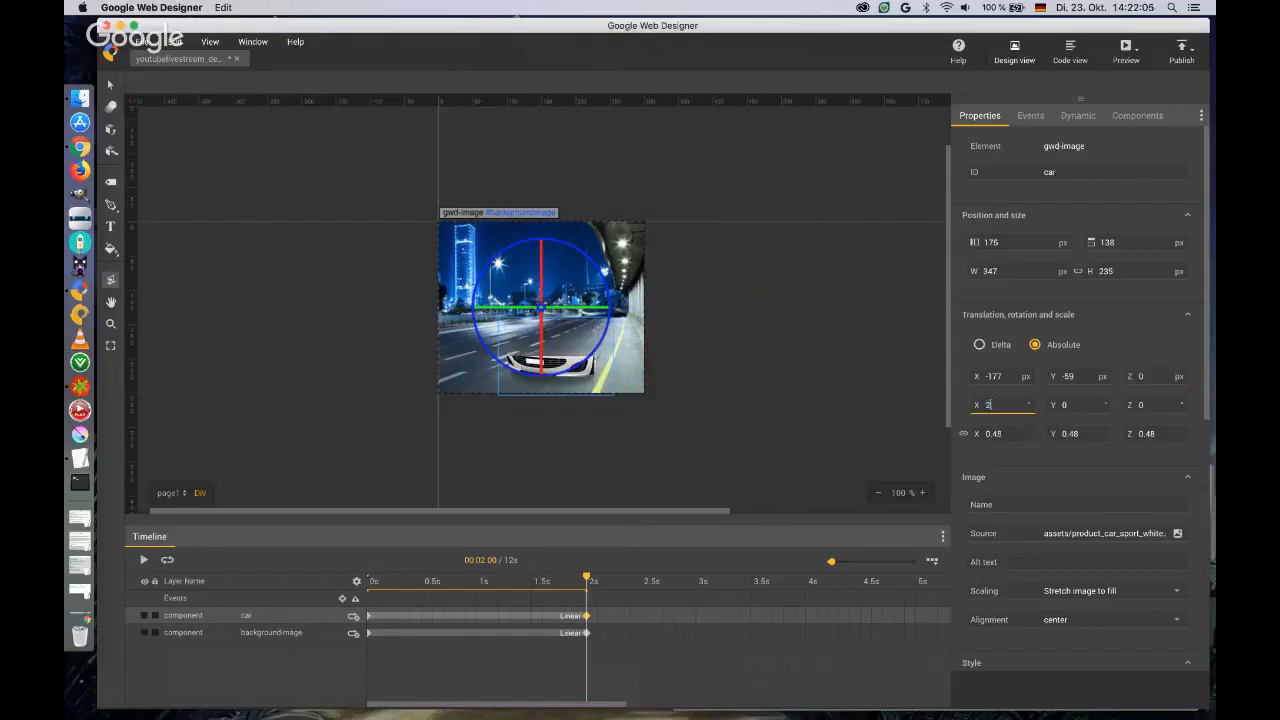
{"action": "type", "text": "13"}
{"action": "key", "text": "Return"}
{"action": "key", "text": "Up"}
{"action": "key", "text": "Up"}
{"action": "key", "text": "Up"}
{"action": "key", "text": "Up"}
{"action": "key", "text": "Up"}
{"action": "key", "text": "Up"}
{"action": "key", "text": "Up"}
{"action": "key", "text": "Up"}
{"action": "key", "text": "Up"}
{"action": "key", "text": "Up"}
{"action": "key", "text": "Up"}
{"action": "key", "text": "Up"}
{"action": "key", "text": "Up"}
{"action": "key", "text": "Up"}
{"action": "key", "text": "Up"}
{"action": "key", "text": "Up"}
{"action": "key", "text": "Up"}
{"action": "key", "text": "Up"}
{"action": "key", "text": "Up"}
{"action": "key", "text": "Up"}
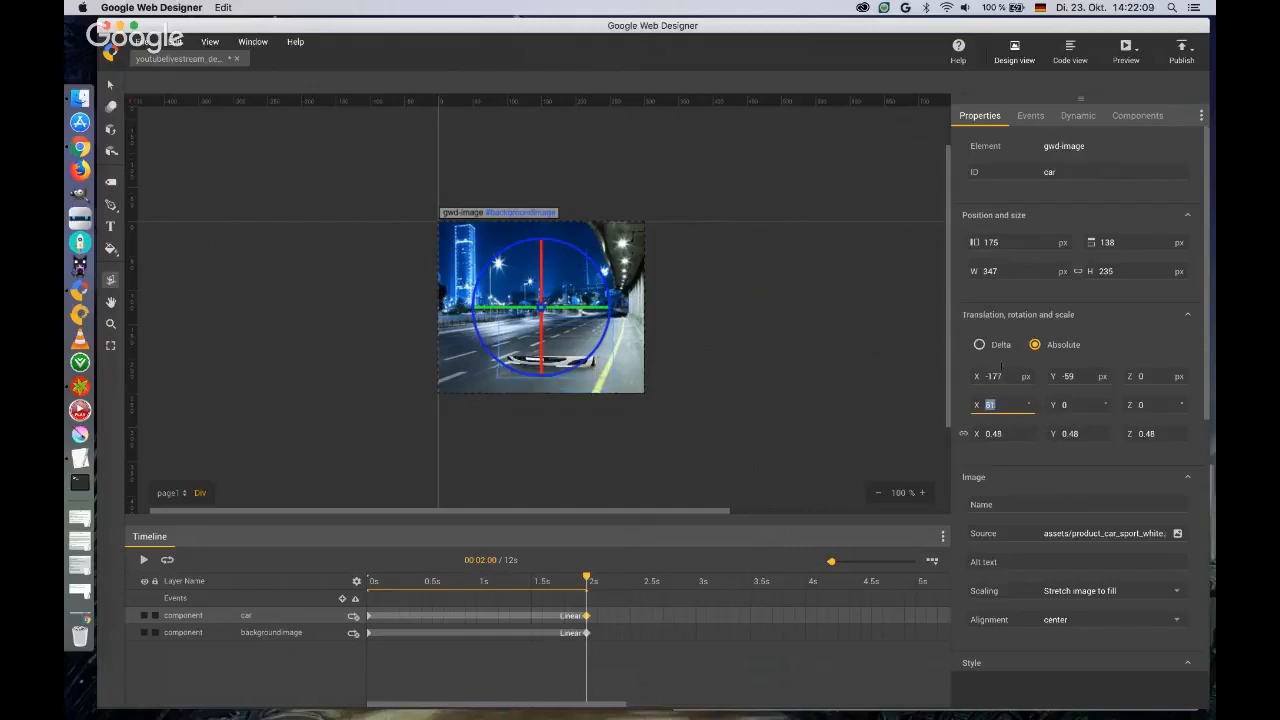
{"action": "key", "text": "Up"}
{"action": "key", "text": "Up"}
{"action": "key", "text": "Up"}
{"action": "key", "text": "Up"}
{"action": "key", "text": "Up"}
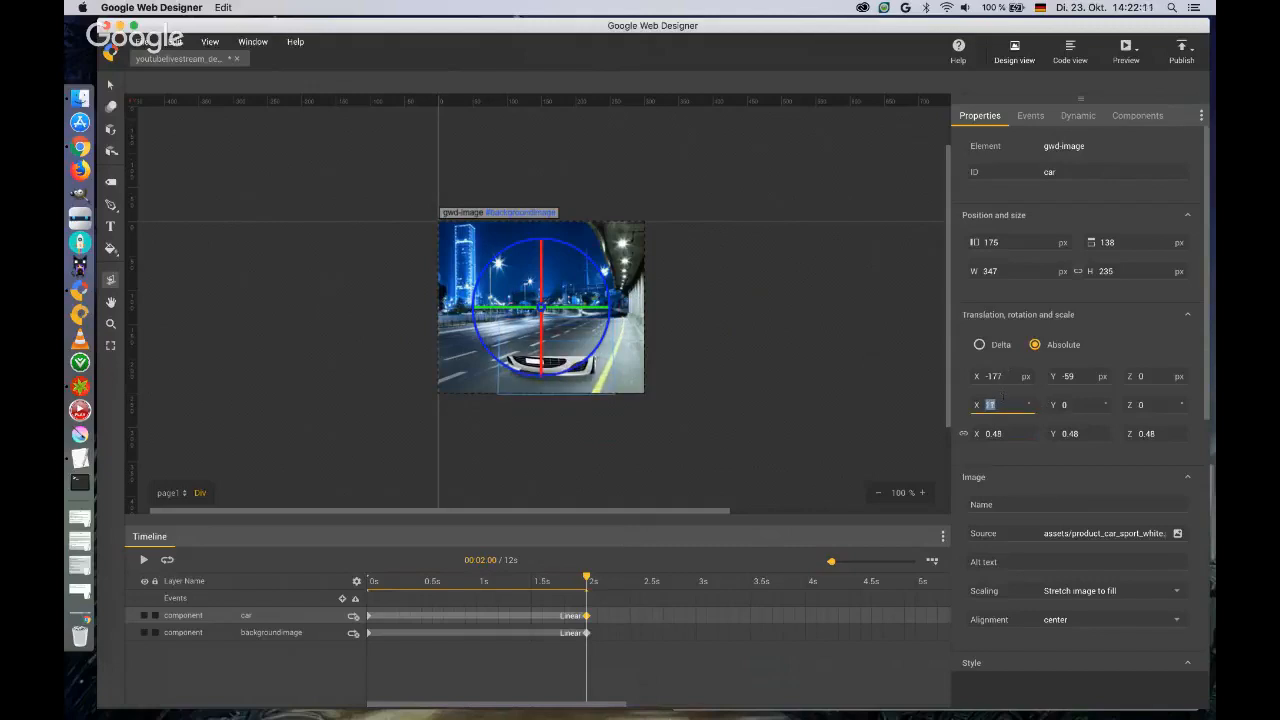
{"action": "key", "text": "Up"}
{"action": "key", "text": "Up"}
{"action": "key", "text": "Up"}
{"action": "key", "text": "Up"}
{"action": "key", "text": "Up"}
{"action": "key", "text": "Up"}
{"action": "key", "text": "Up"}
{"action": "key", "text": "Up"}
{"action": "key", "text": "Up"}
{"action": "key", "text": "Up"}
{"action": "key", "text": "Up"}
{"action": "key", "text": "Up"}
{"action": "key", "text": "Up"}
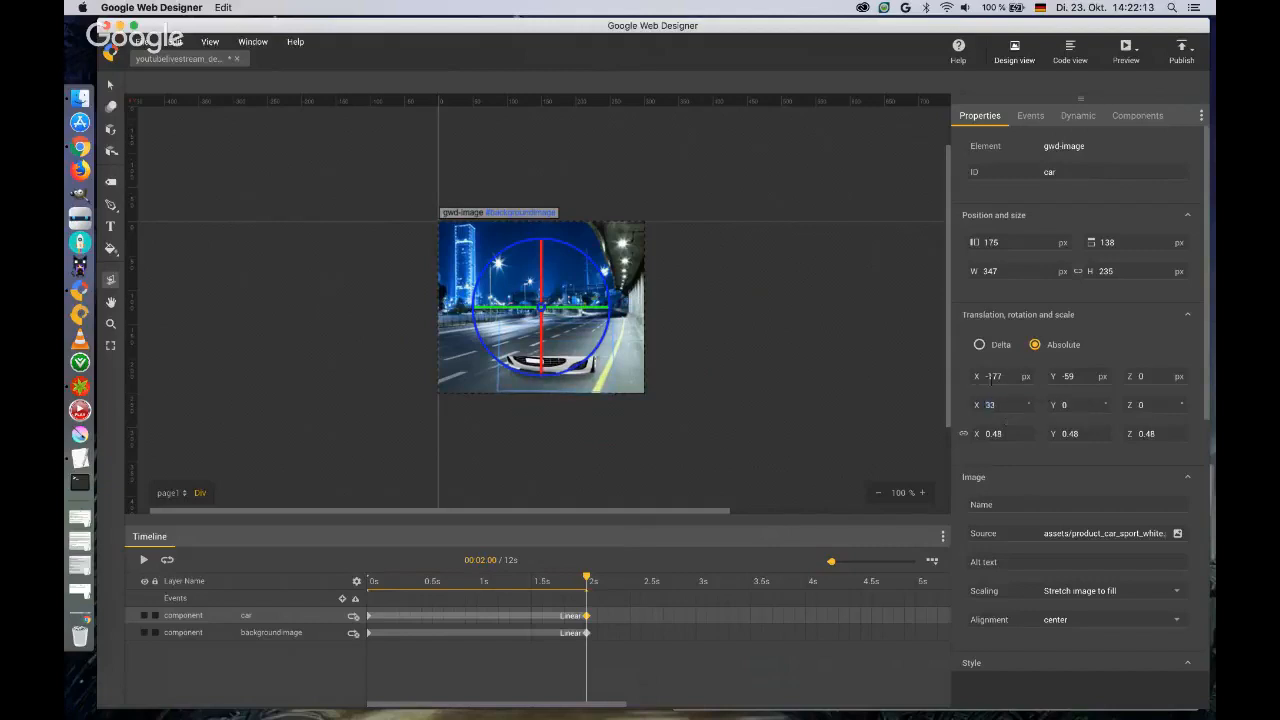
{"action": "mouse_move", "coordinate": [482, 310]}
{"action": "left_mouse_down"}
{"action": "mouse_move", "coordinate": [550, 314]}
{"action": "mouse_move", "coordinate": [493, 314]}
{"action": "left_mouse_up"}
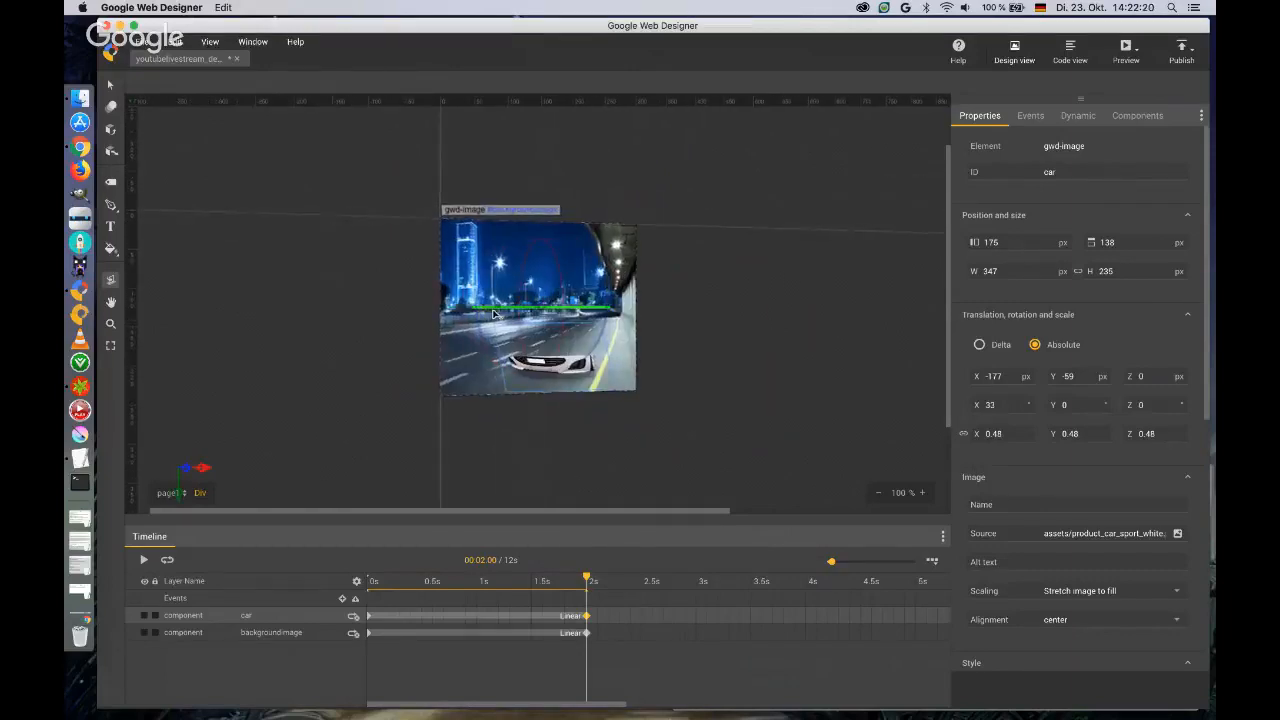
{"action": "double_click", "coordinate": [112, 281]}
Reset the car's X rotation to 0°.
{"action": "left_click", "coordinate": [1012, 404]}
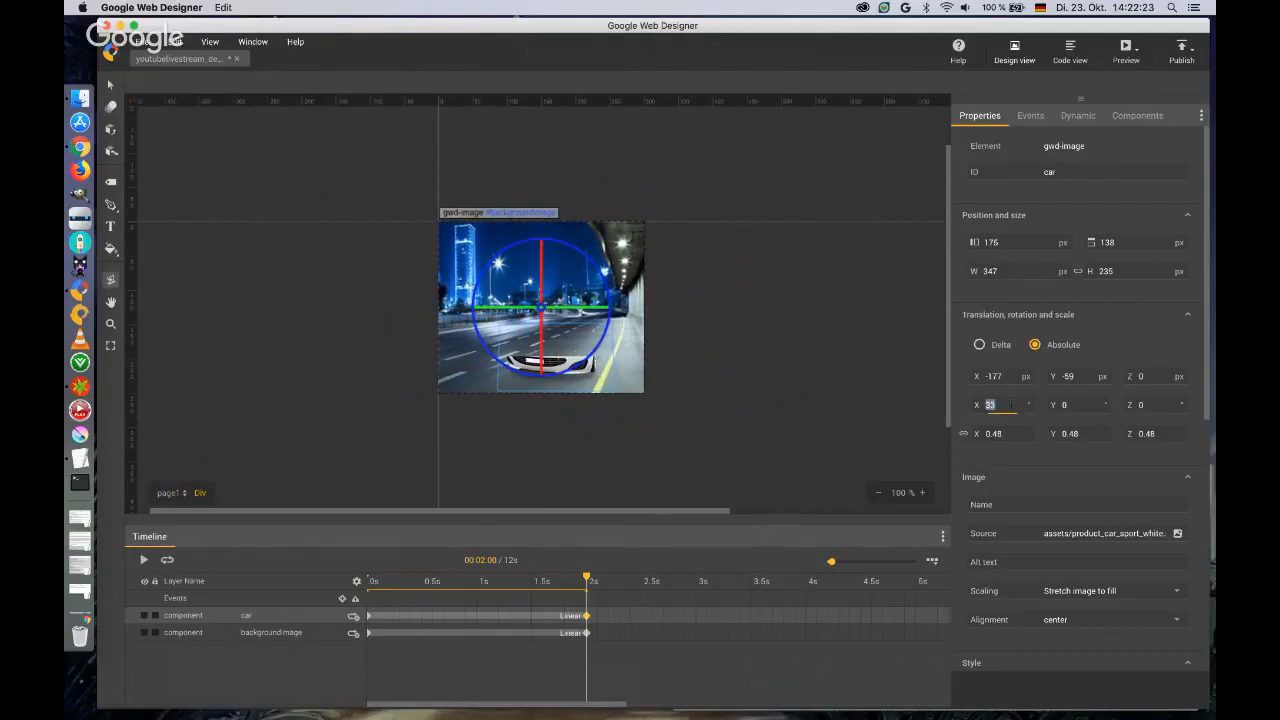
{"action": "type", "text": "0"}
{"action": "key", "text": "Tab"}
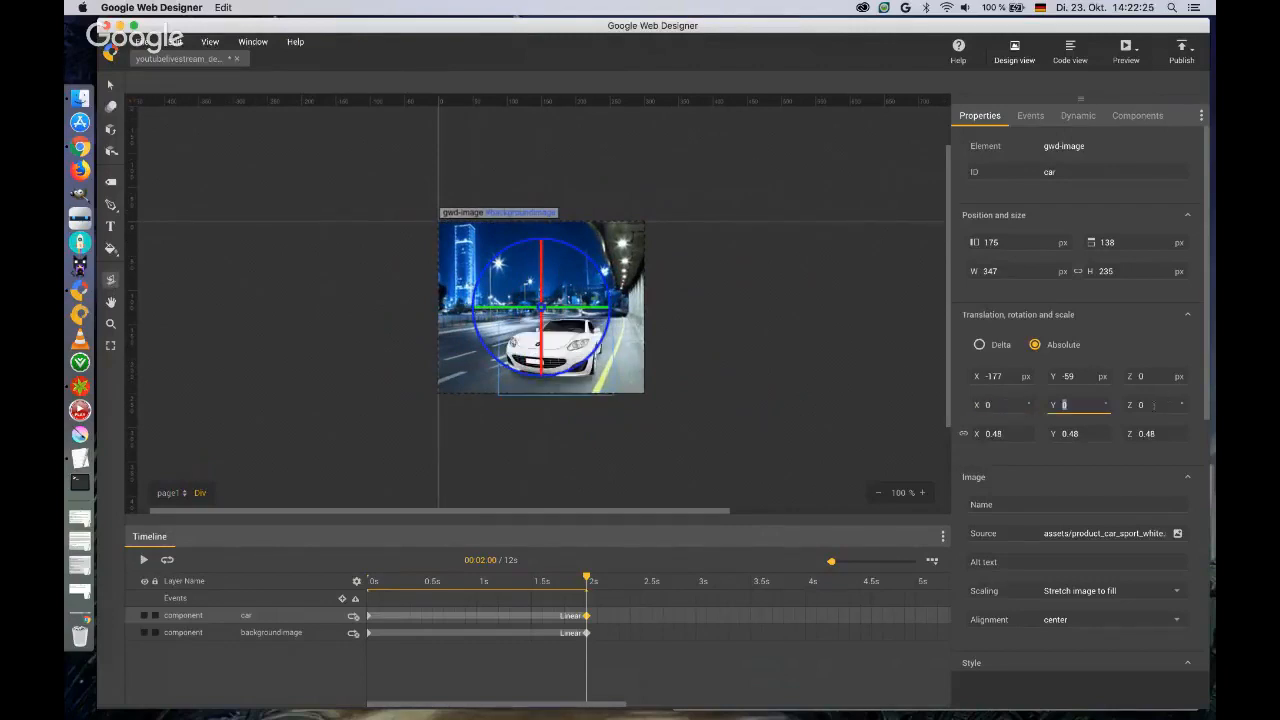
Try rotating the car 7° about its Z axis and set that rotation back to 0°.
{"action": "mouse_move", "coordinate": [1154, 406]}
{"action": "left_mouse_down"}
{"action": "mouse_move", "coordinate": [1154, 388]}
{"action": "mouse_move", "coordinate": [1152, 404]}
{"action": "left_mouse_up"}
{"action": "left_click", "coordinate": [1151, 405]}
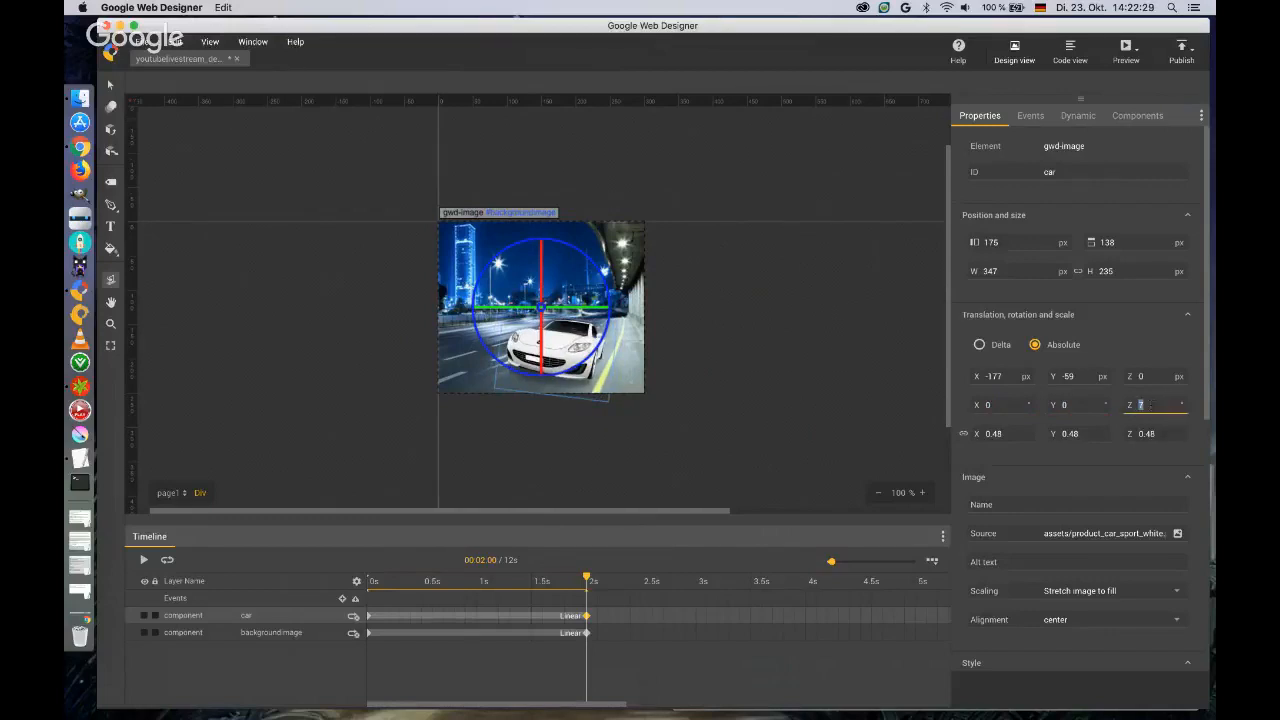
{"action": "type", "text": "0"}
{"action": "key", "text": "Return"}
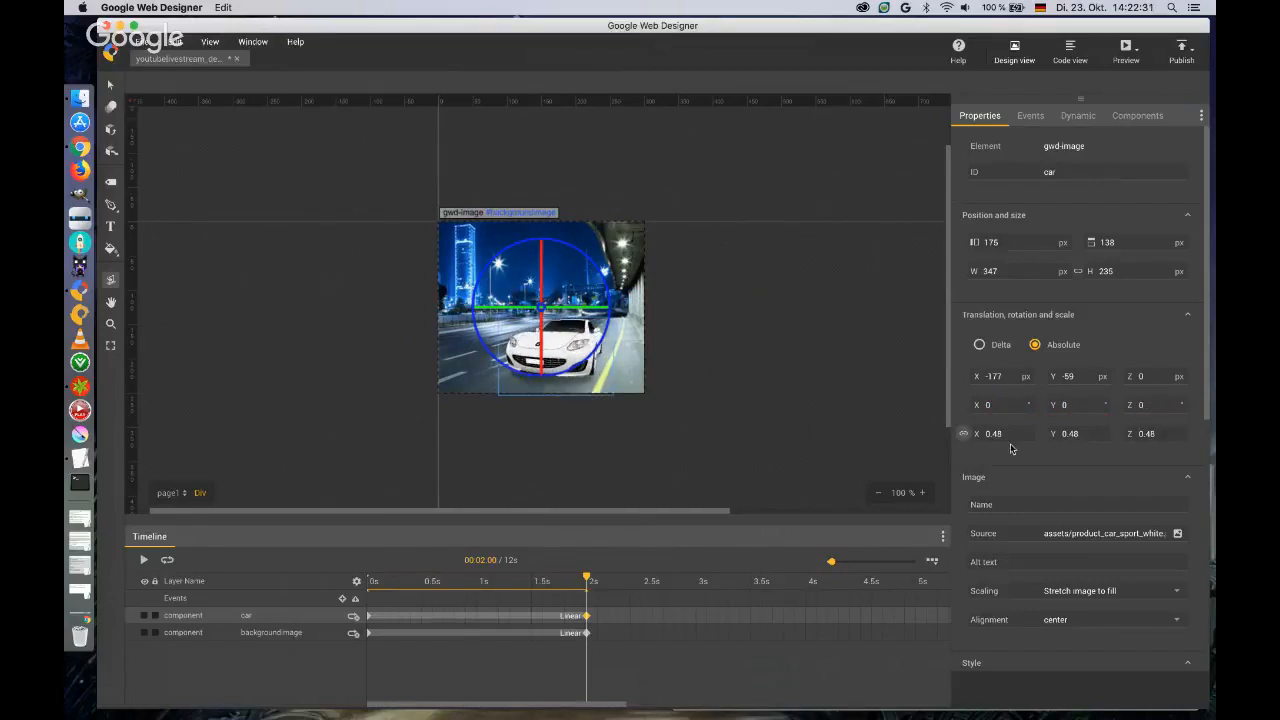
Scale the car uniformly to 0.73 at the 2-second keyframe.
{"action": "left_click_drag", "start_coordinate": [993, 433], "coordinate": [1006, 417]}
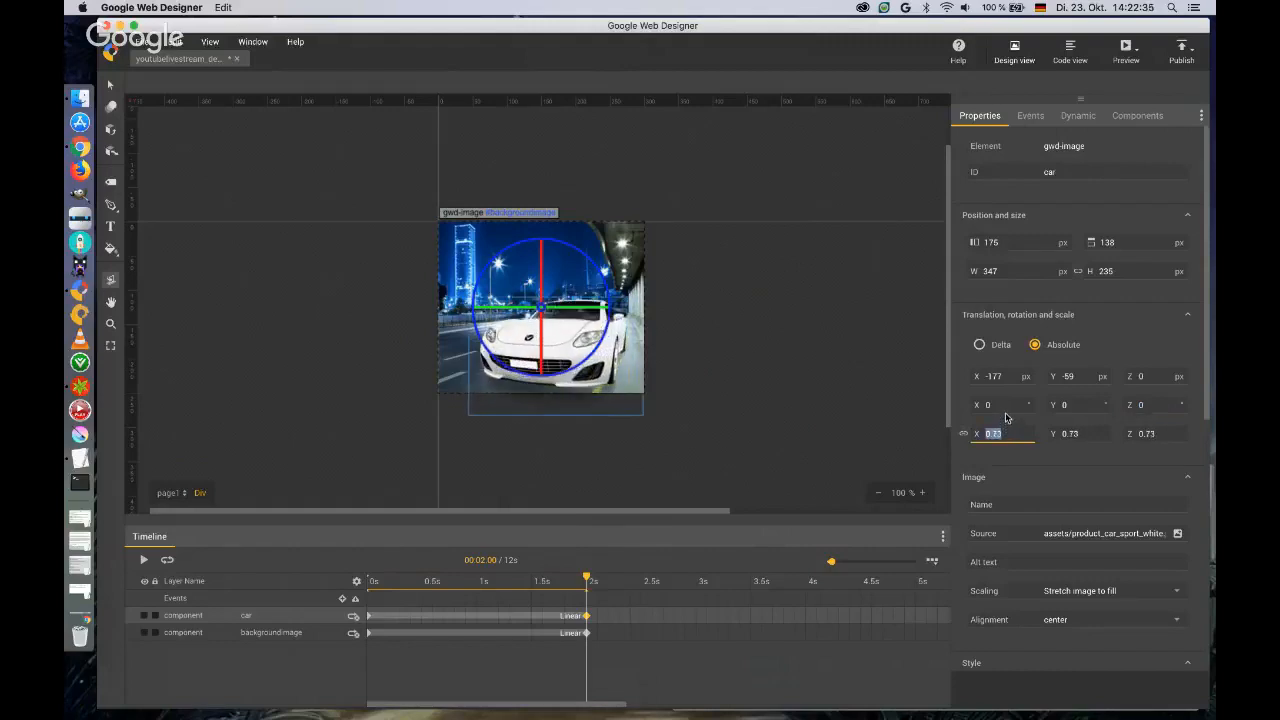
{"action": "left_click_drag", "start_coordinate": [600, 370], "coordinate": [595, 365]}
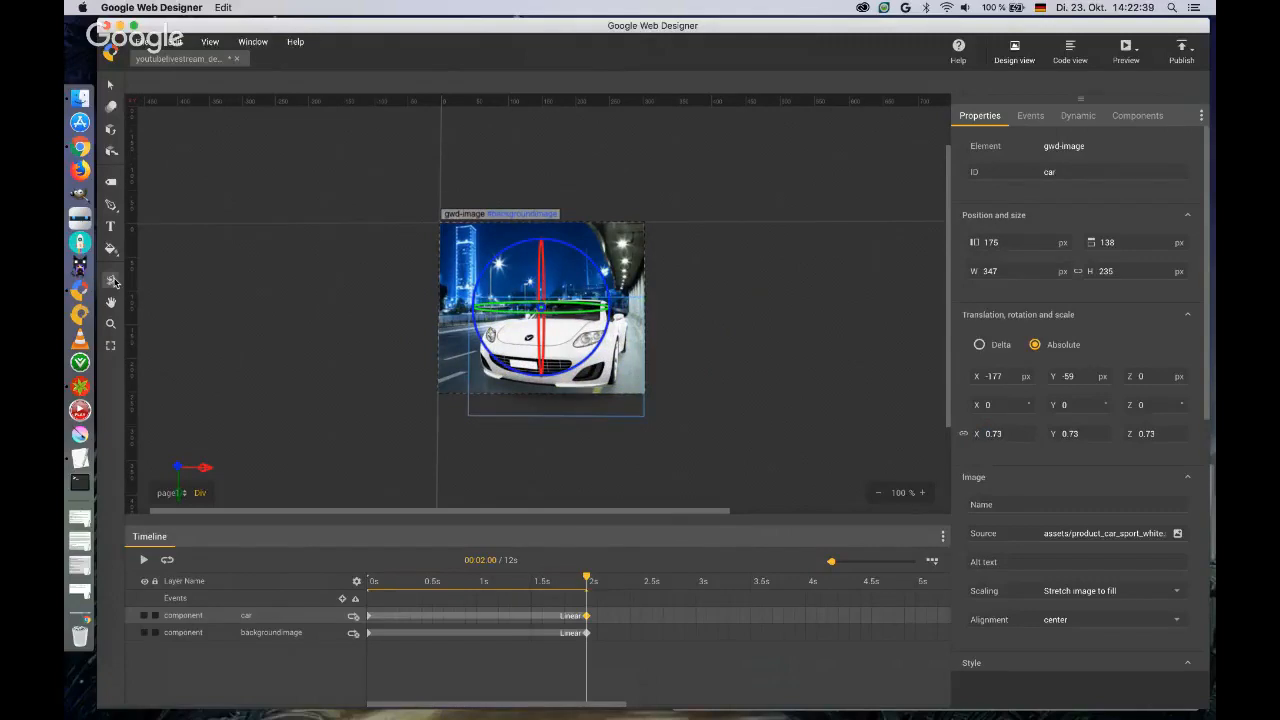
{"action": "left_click", "coordinate": [110, 86]}
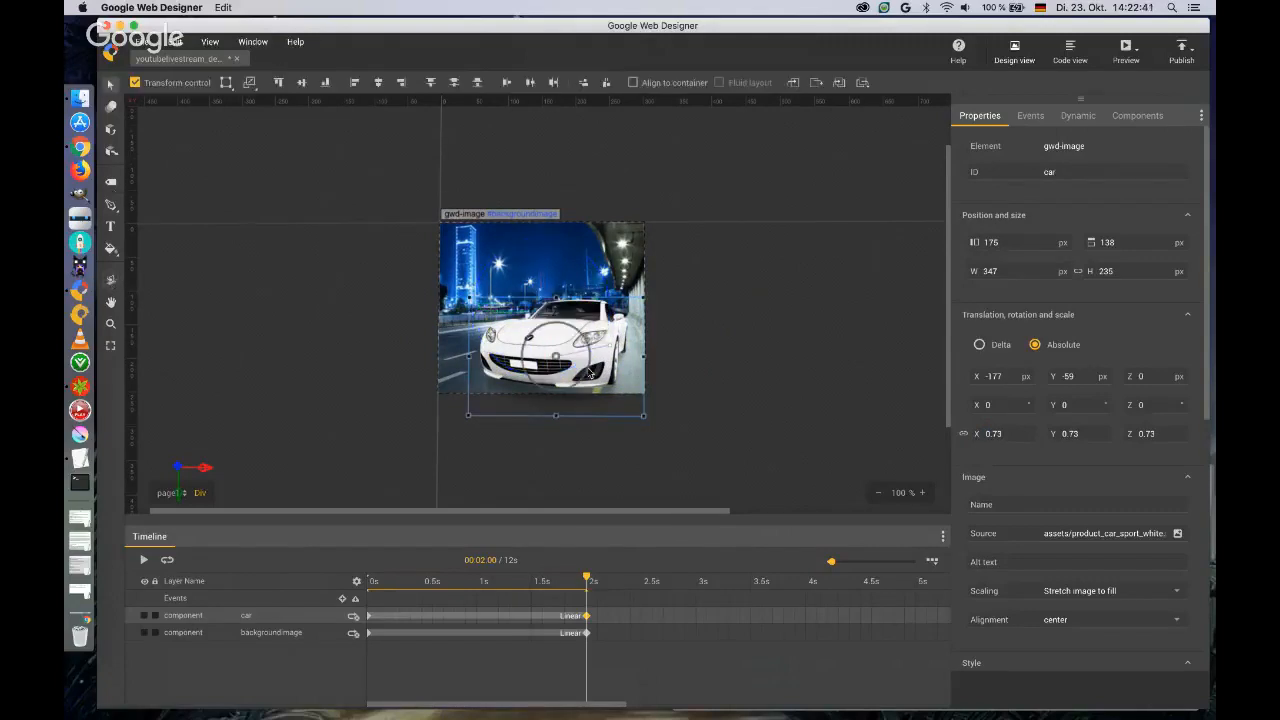
Reselect the car and nudge it at 2 seconds to about X -193 px, Y -67 px.
{"action": "left_click", "coordinate": [594, 358]}
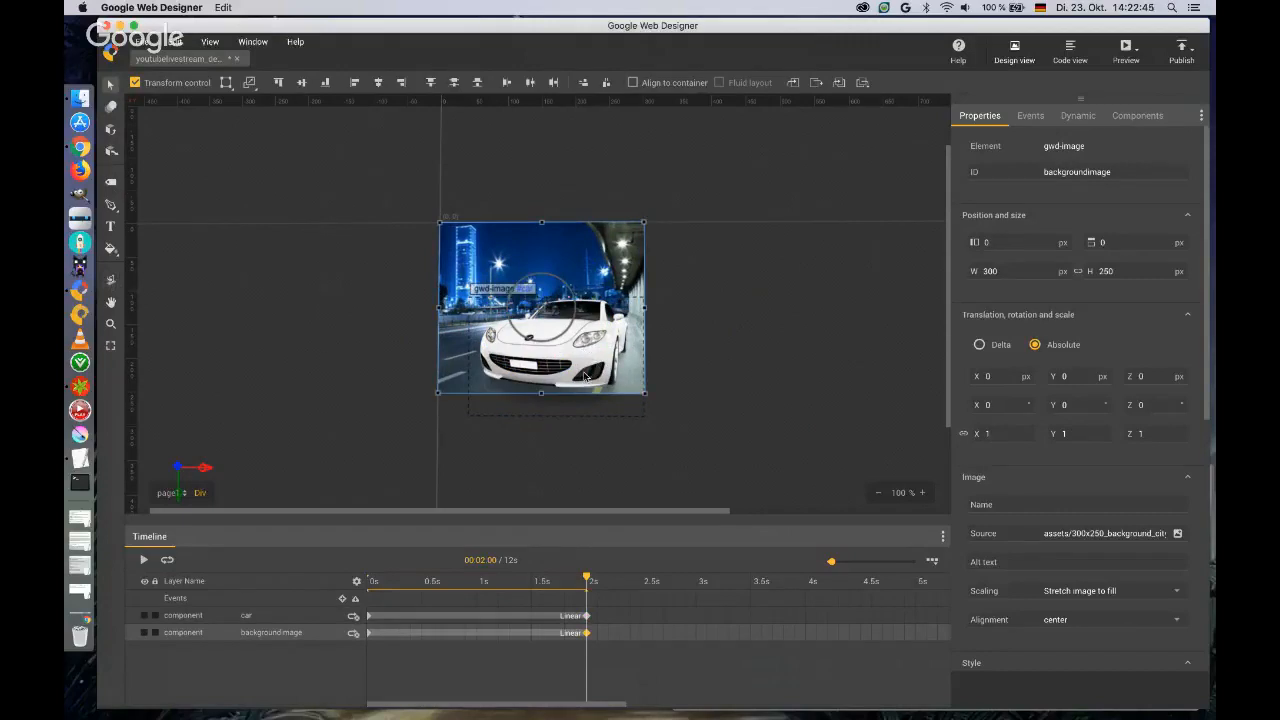
{"action": "left_click", "coordinate": [576, 409]}
{"action": "key", "text": "Left"}
{"action": "key", "text": "Left"}
{"action": "key", "text": "Left"}
{"action": "key", "text": "Left"}
{"action": "key", "text": "Left"}
{"action": "key", "text": "Left"}
{"action": "key", "text": "Left"}
{"action": "key", "text": "Left"}
{"action": "key", "text": "Left"}
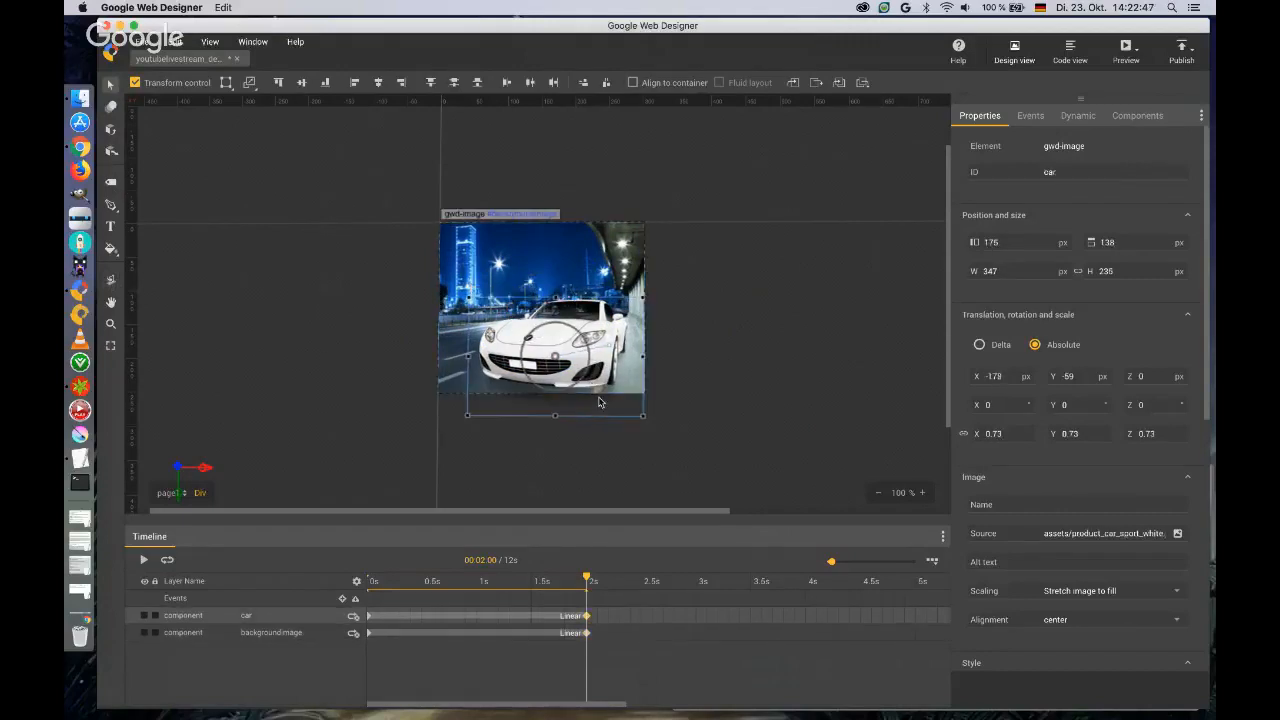
{"action": "key", "text": "Left"}
{"action": "key", "text": "Left"}
{"action": "key", "text": "Left"}
{"action": "key", "text": "Left"}
{"action": "key", "text": "Left"}
{"action": "key", "text": "Left"}
{"action": "key", "text": "Left"}
{"action": "key", "text": "Up"}
{"action": "key", "text": "Up"}
{"action": "key", "text": "Up"}
{"action": "key", "text": "Up"}
{"action": "key", "text": "Up"}
{"action": "key", "text": "Up"}
{"action": "key", "text": "Up"}
{"action": "key", "text": "Up"}
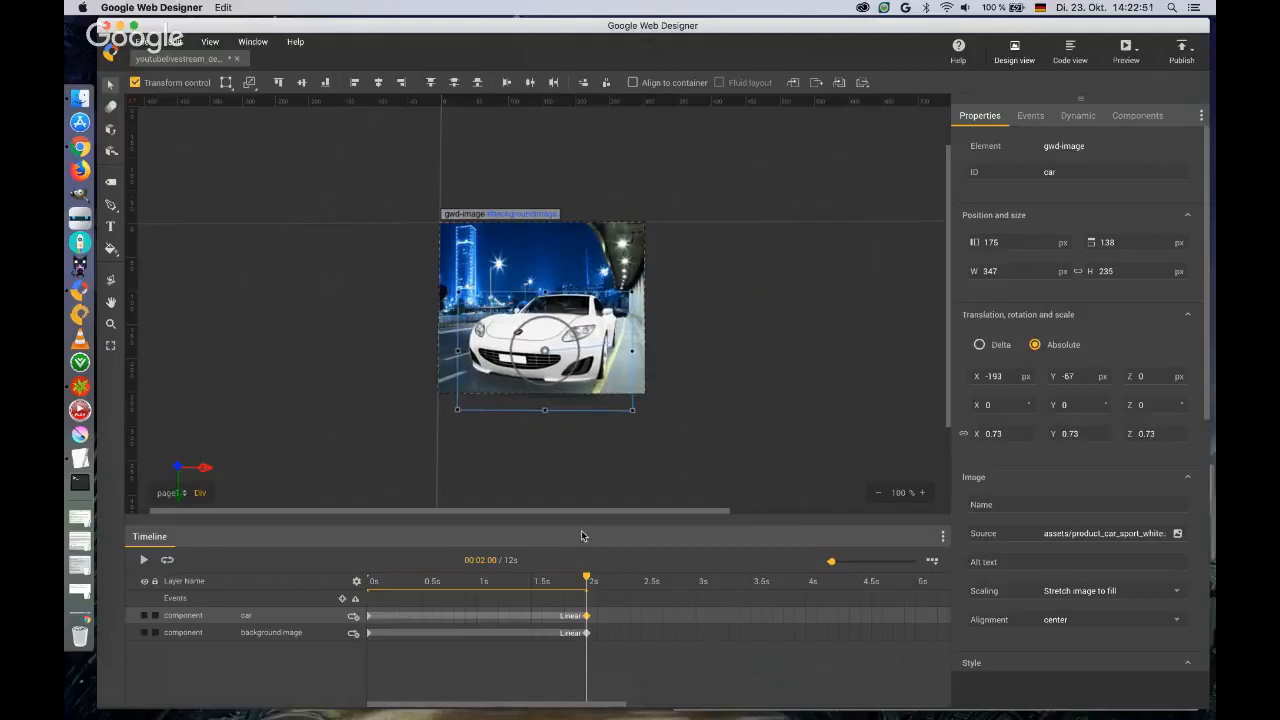
Preview the banner in Chrome, close the unrelated browser tab and reload the page to replay the animation.
{"action": "mouse_move", "coordinate": [587, 581]}
{"action": "left_mouse_down"}
{"action": "mouse_move", "coordinate": [368, 599]}
{"action": "mouse_move", "coordinate": [586, 600]}
{"action": "left_mouse_up"}
{"action": "left_click", "coordinate": [1136, 53]}
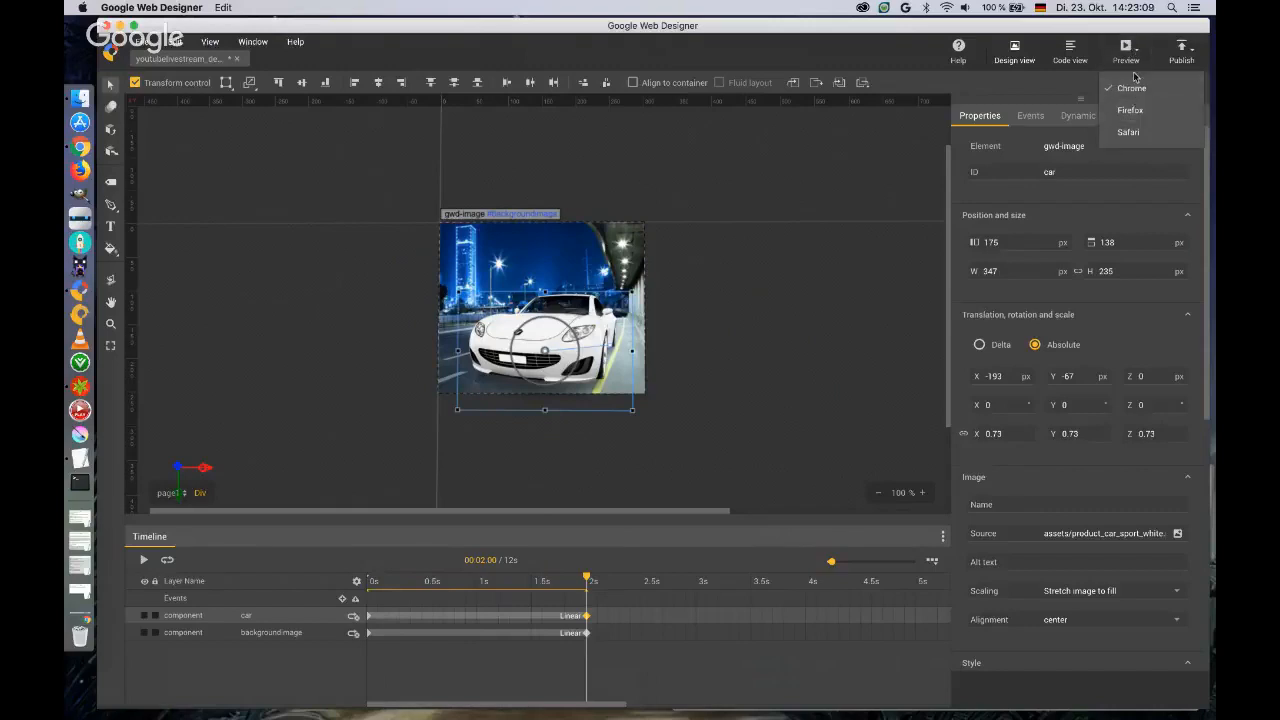
{"action": "left_click", "coordinate": [1124, 55]}
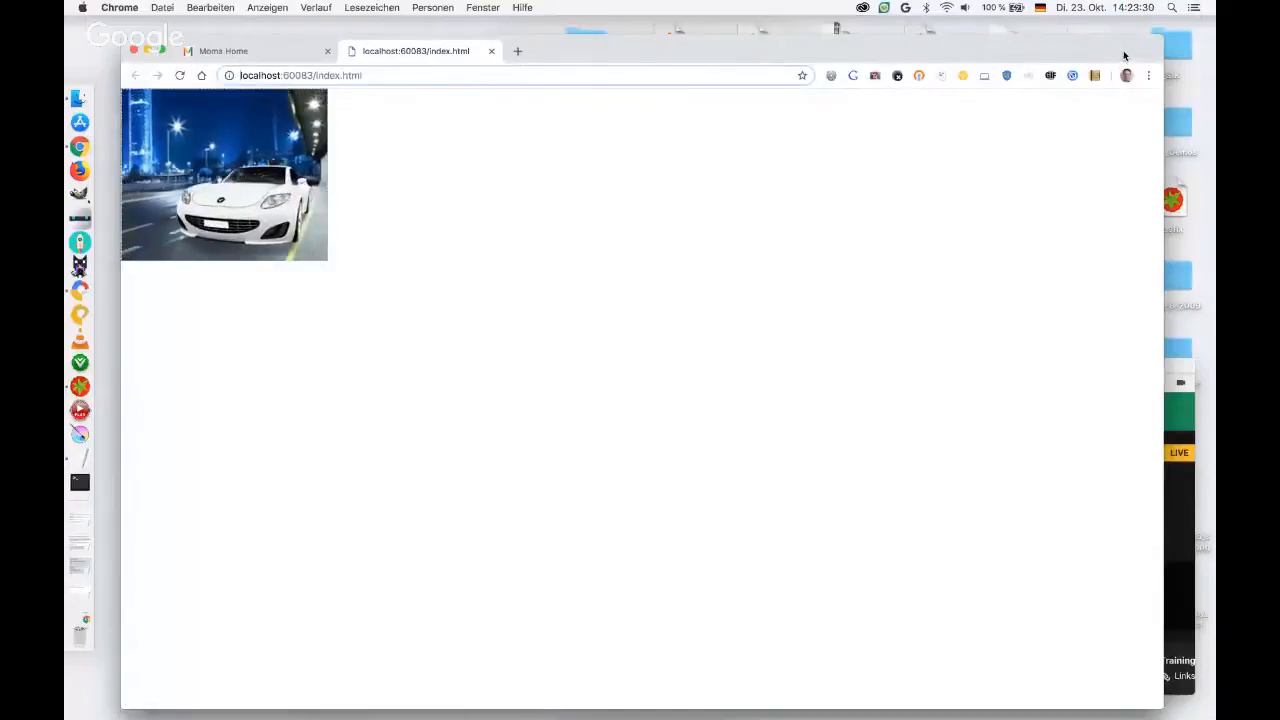
{"action": "left_click_drag", "start_coordinate": [849, 55], "coordinate": [853, 44]}
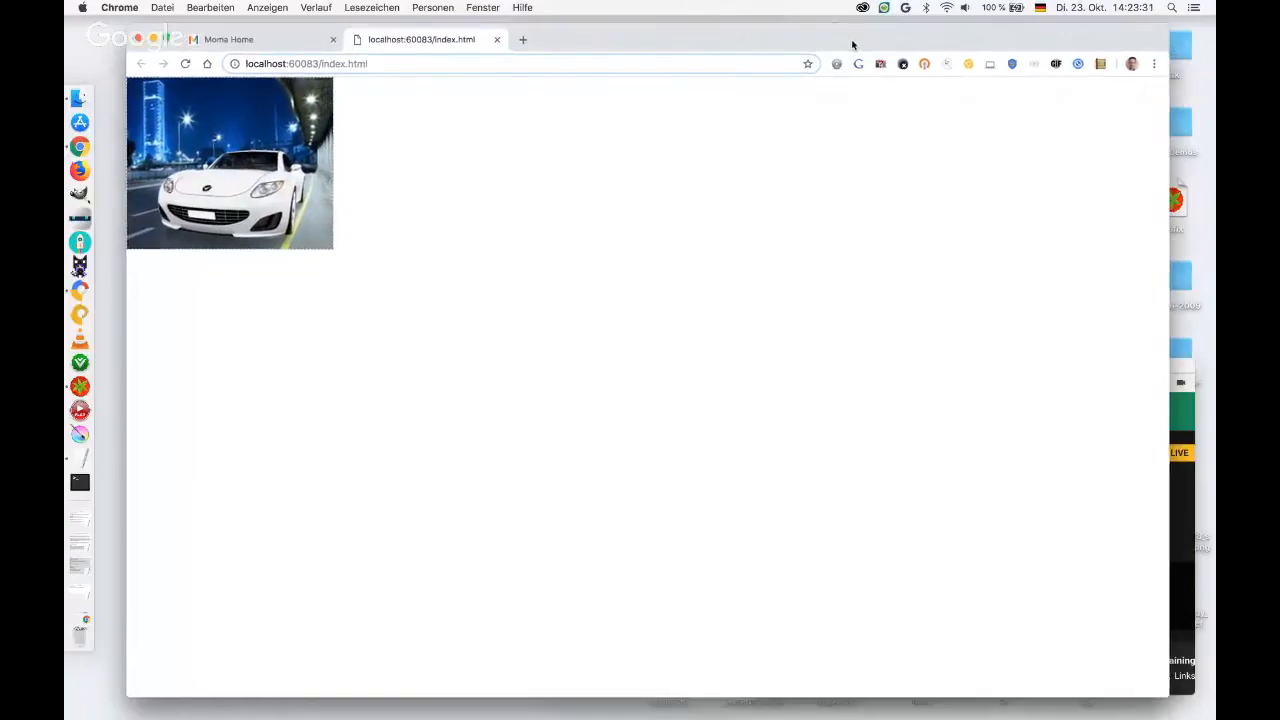
{"action": "left_click", "coordinate": [333, 39]}
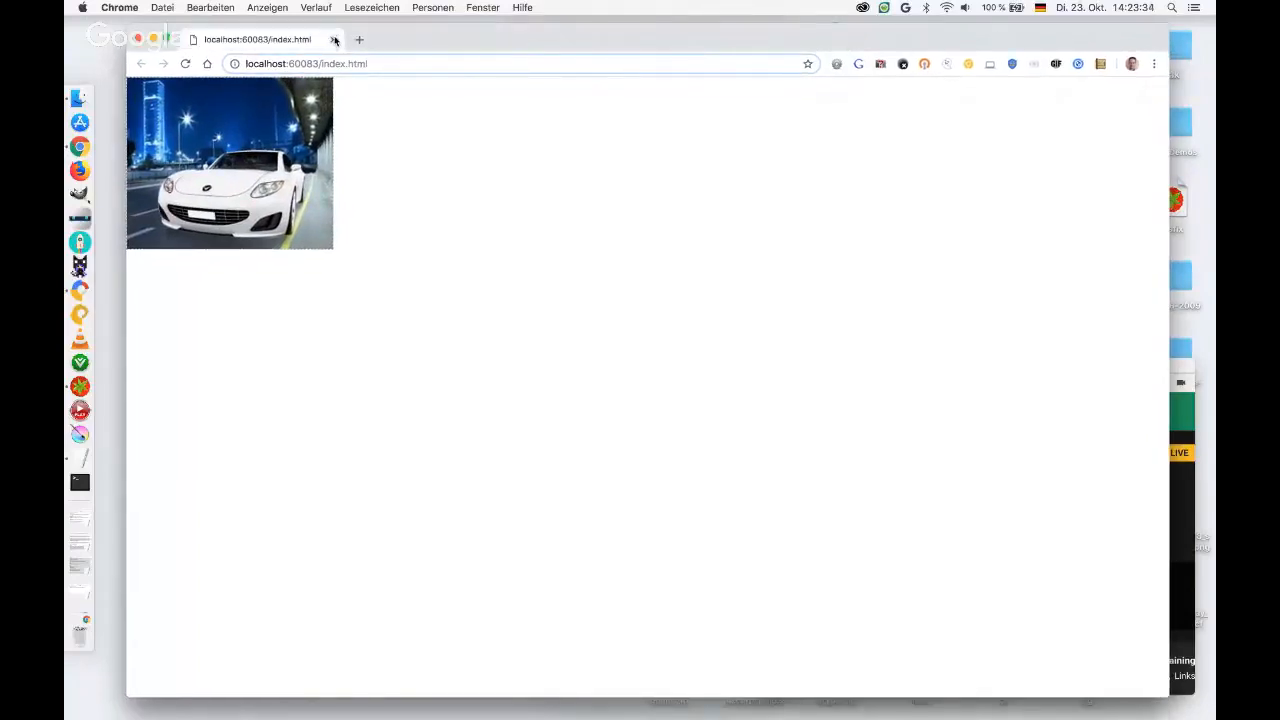
{"action": "left_click", "coordinate": [185, 63]}
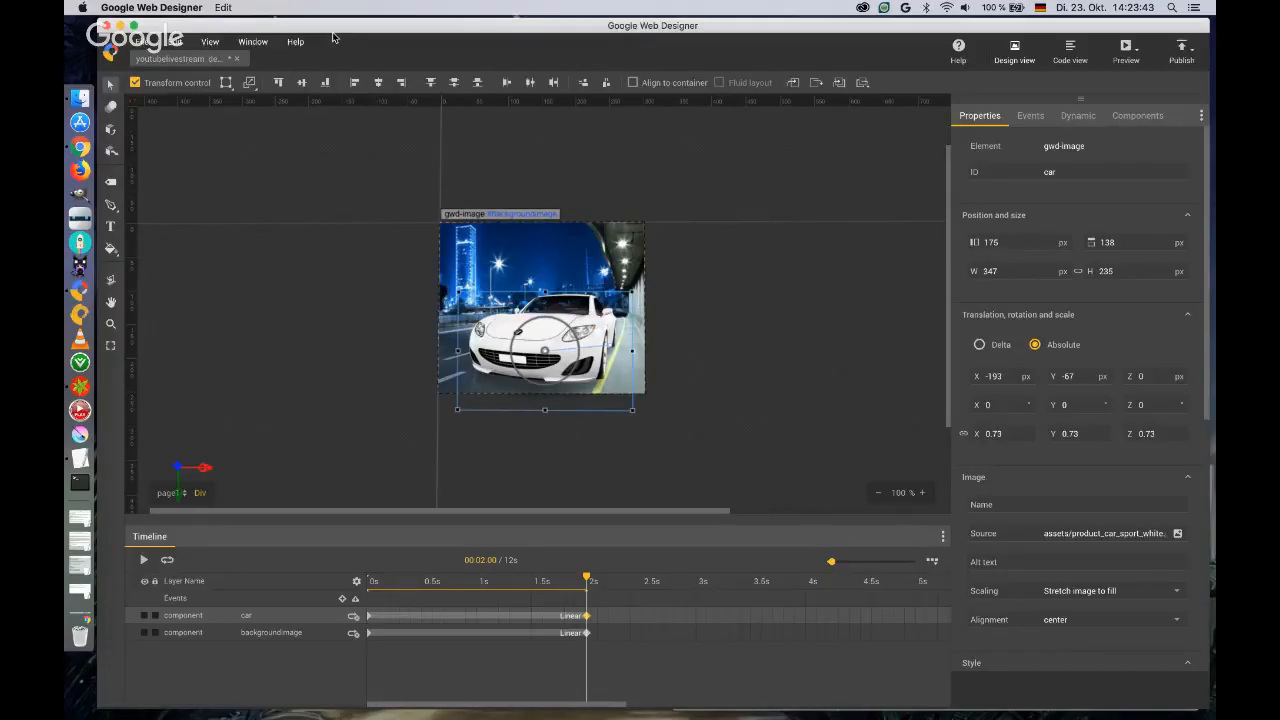
Add a text box about 208 x 43 px beside the banner, left of the artwork, reading "The new Maturo".
{"action": "left_click", "coordinate": [111, 226]}
{"action": "left_click_drag", "start_coordinate": [270, 237], "coordinate": [410, 265]}
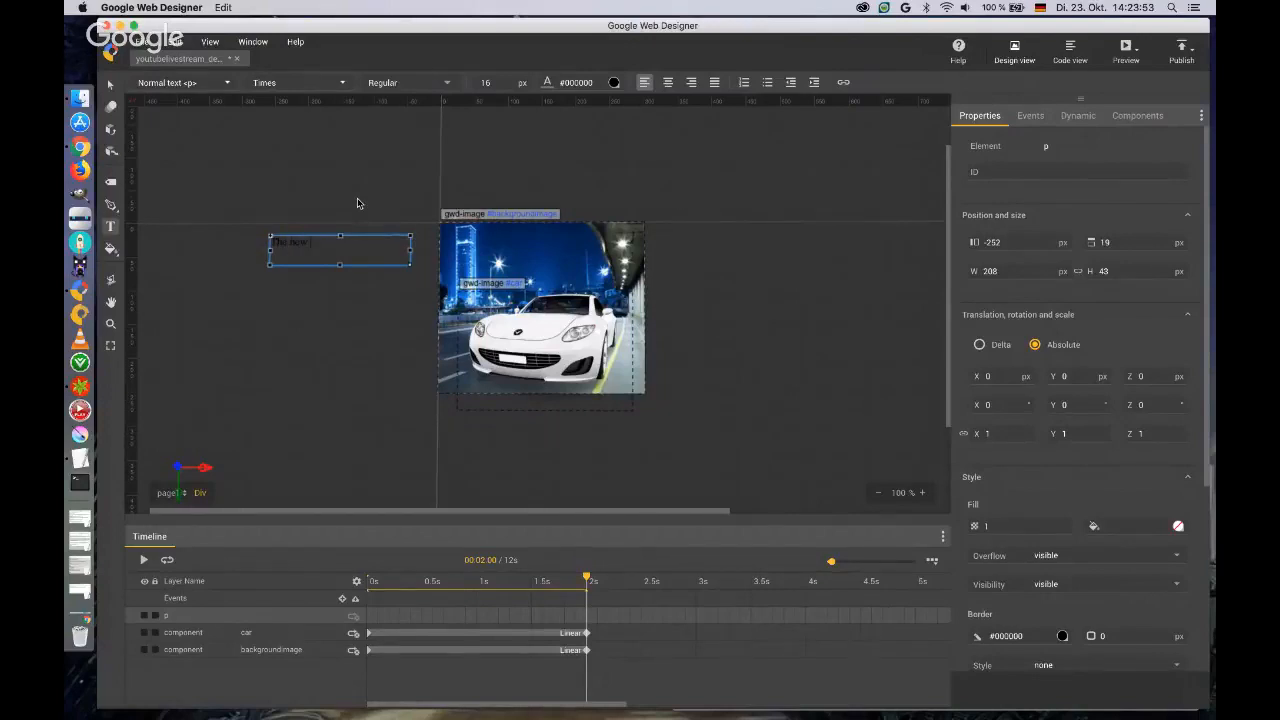
{"action": "type", "text": "The new Mu"}
Add the Google font Patua One from the Display category to the document and apply it to the "The new Maturo" headline.
{"action": "key", "text": "super+a"}
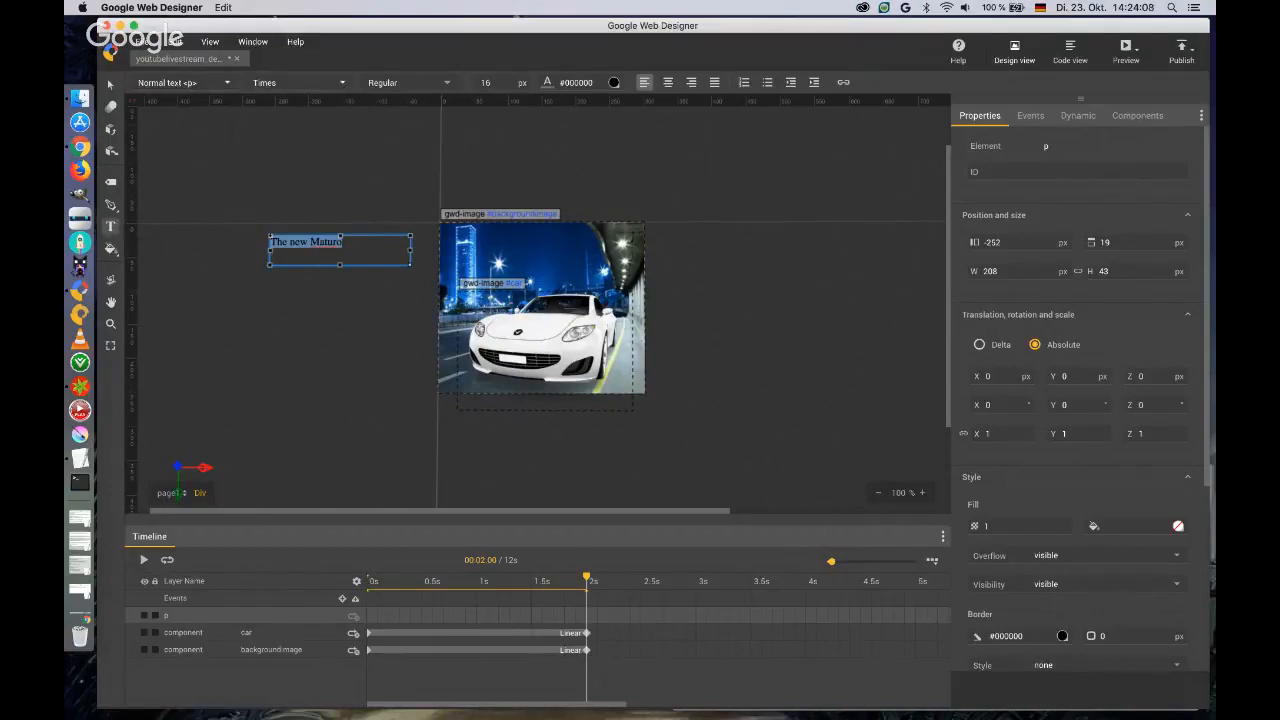
{"action": "left_click", "coordinate": [343, 83]}
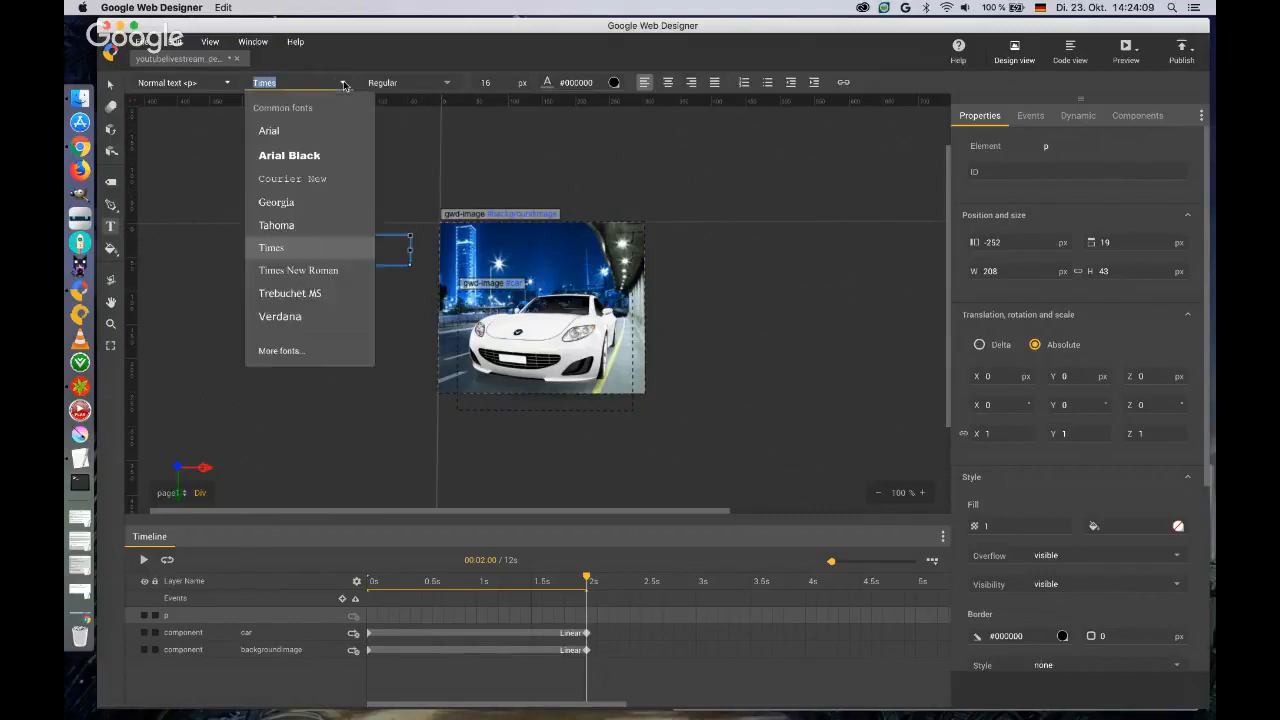
{"action": "left_click", "coordinate": [286, 350]}
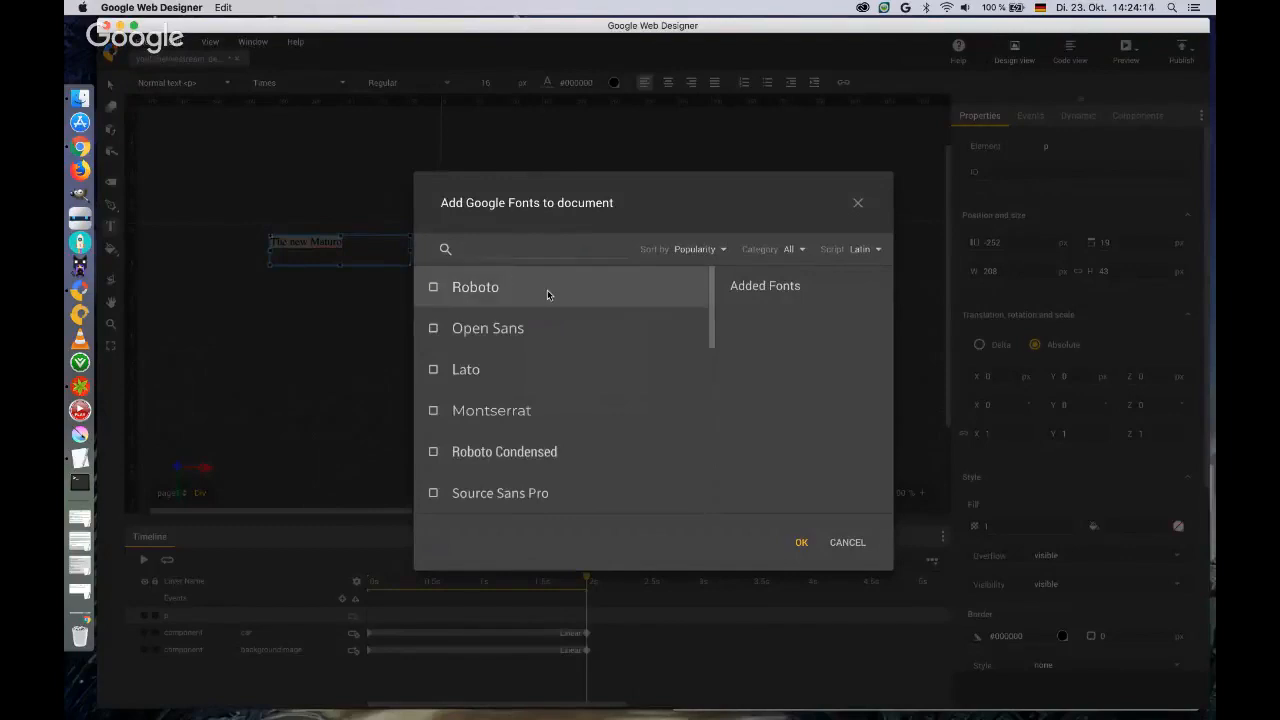
{"action": "scroll", "coordinate": [549, 311], "scroll_direction": "down", "scroll_amount": 3}
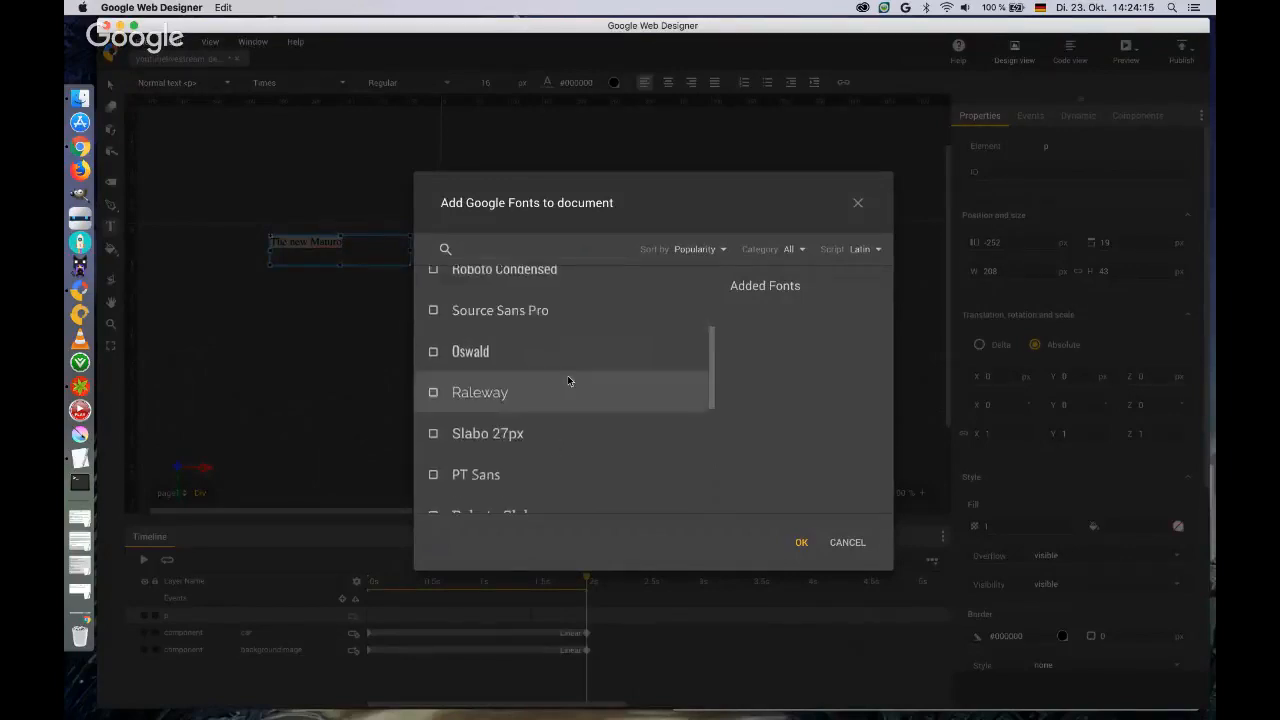
{"action": "scroll", "coordinate": [567, 378], "scroll_direction": "down", "scroll_amount": 6}
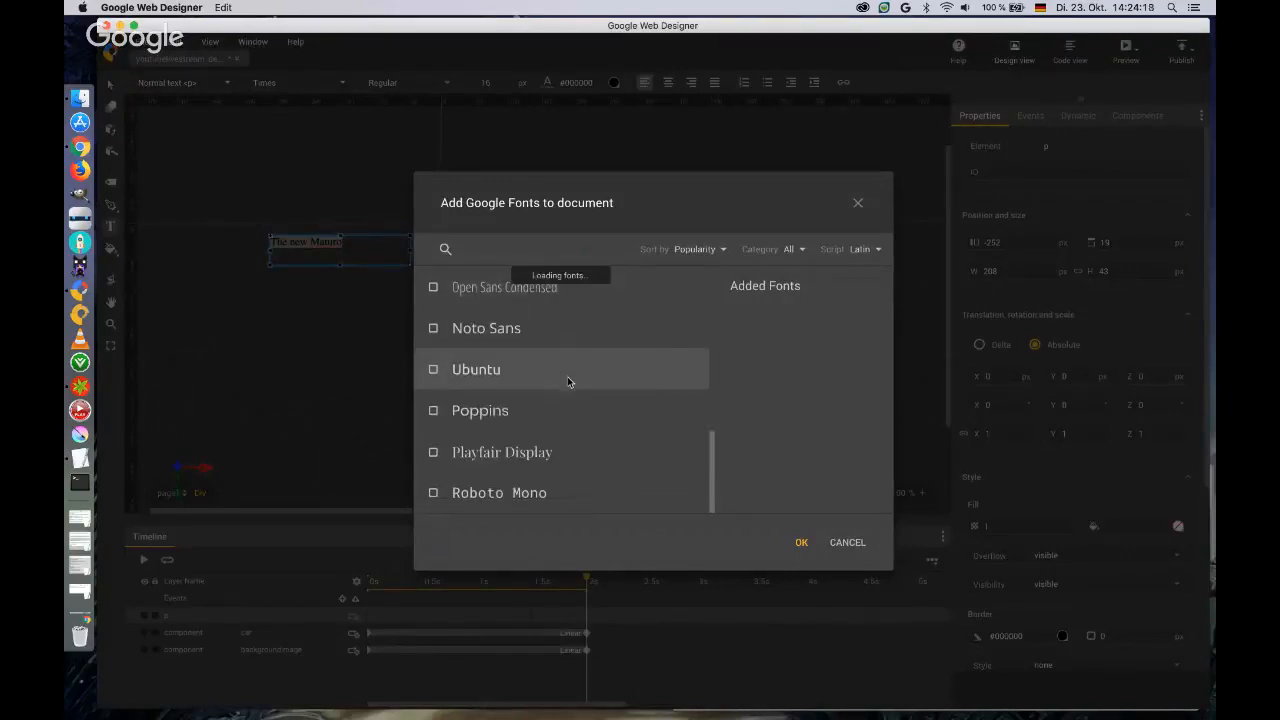
{"action": "left_click", "coordinate": [722, 254]}
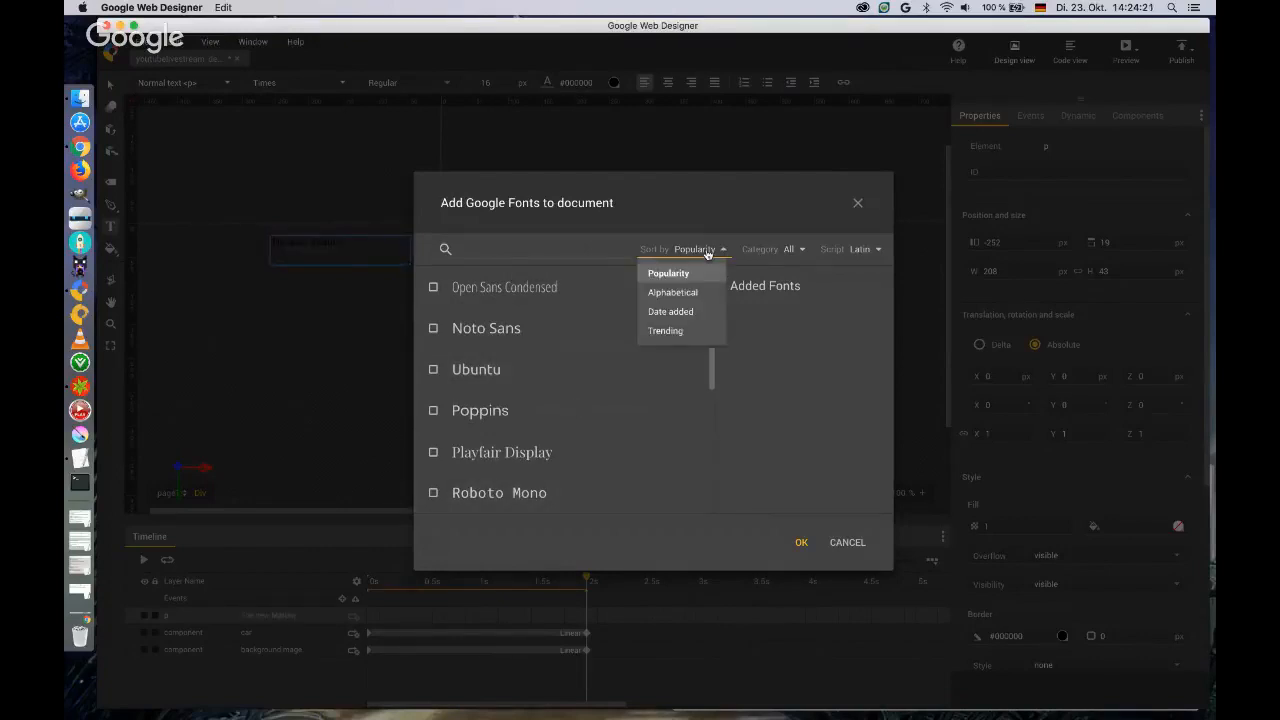
{"action": "left_click", "coordinate": [787, 252]}
{"action": "left_click", "coordinate": [776, 331]}
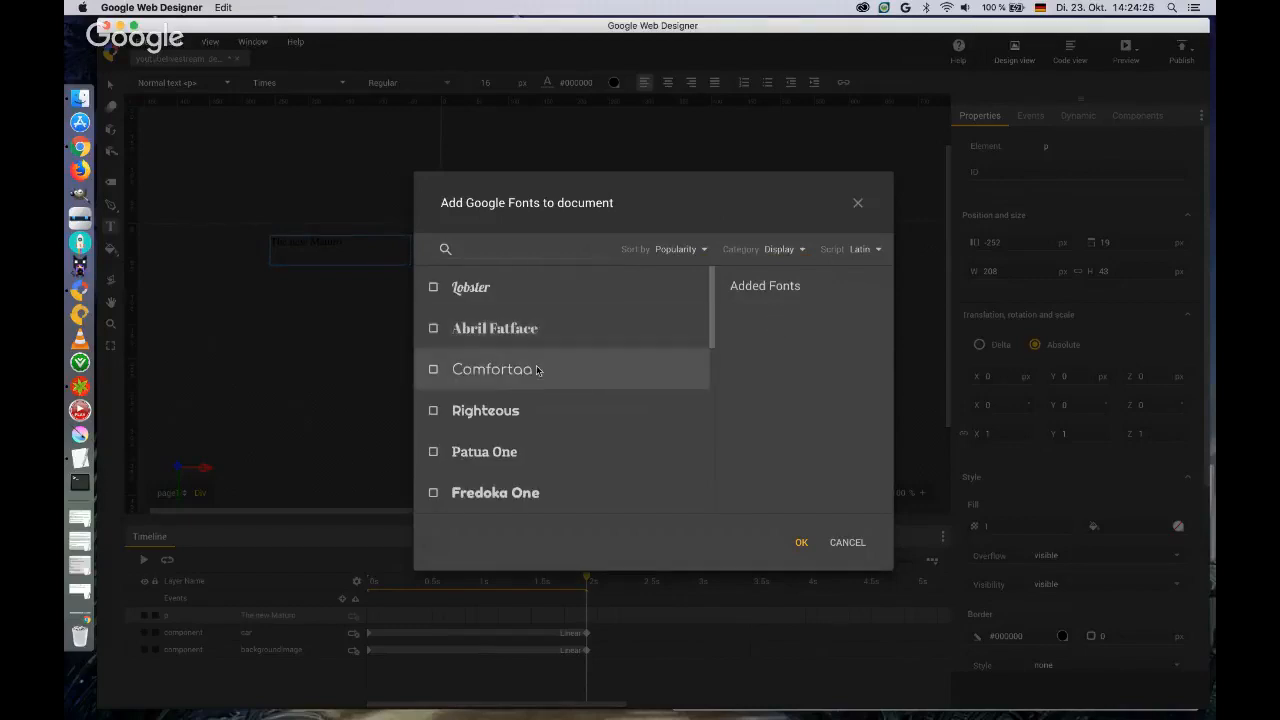
{"action": "scroll", "coordinate": [537, 370], "scroll_direction": "down", "scroll_amount": 4}
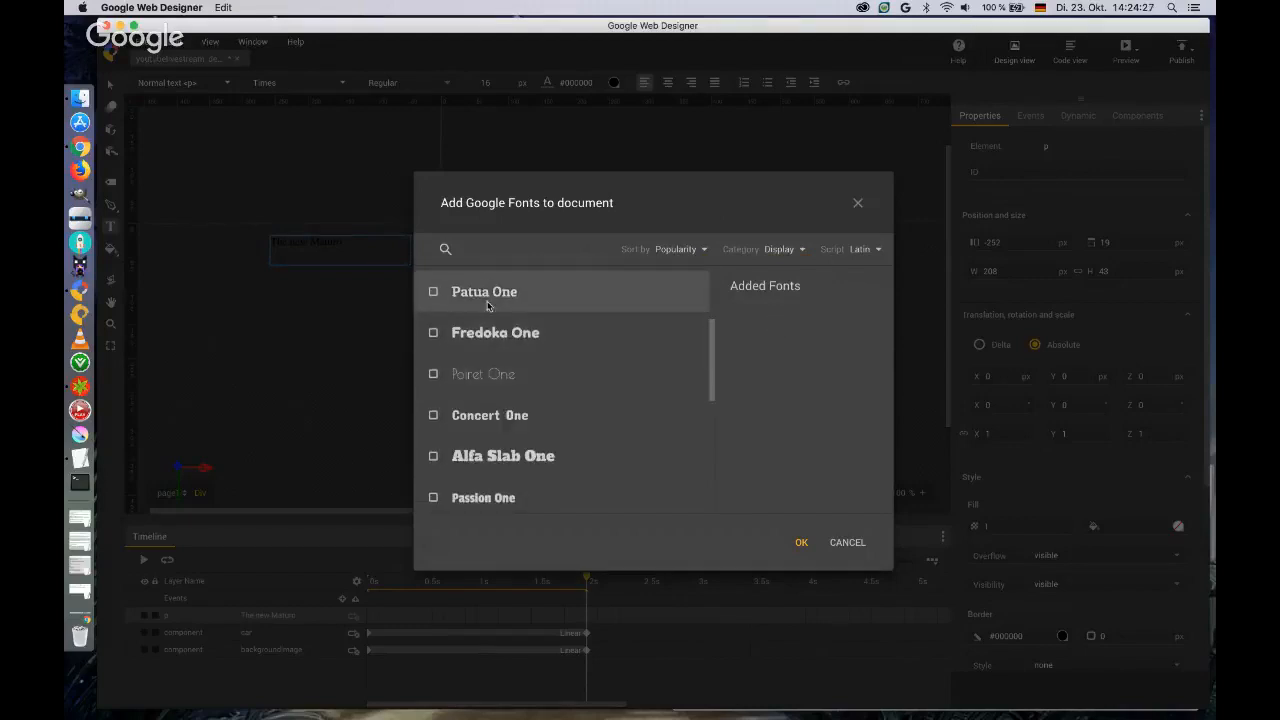
{"action": "left_click", "coordinate": [486, 298]}
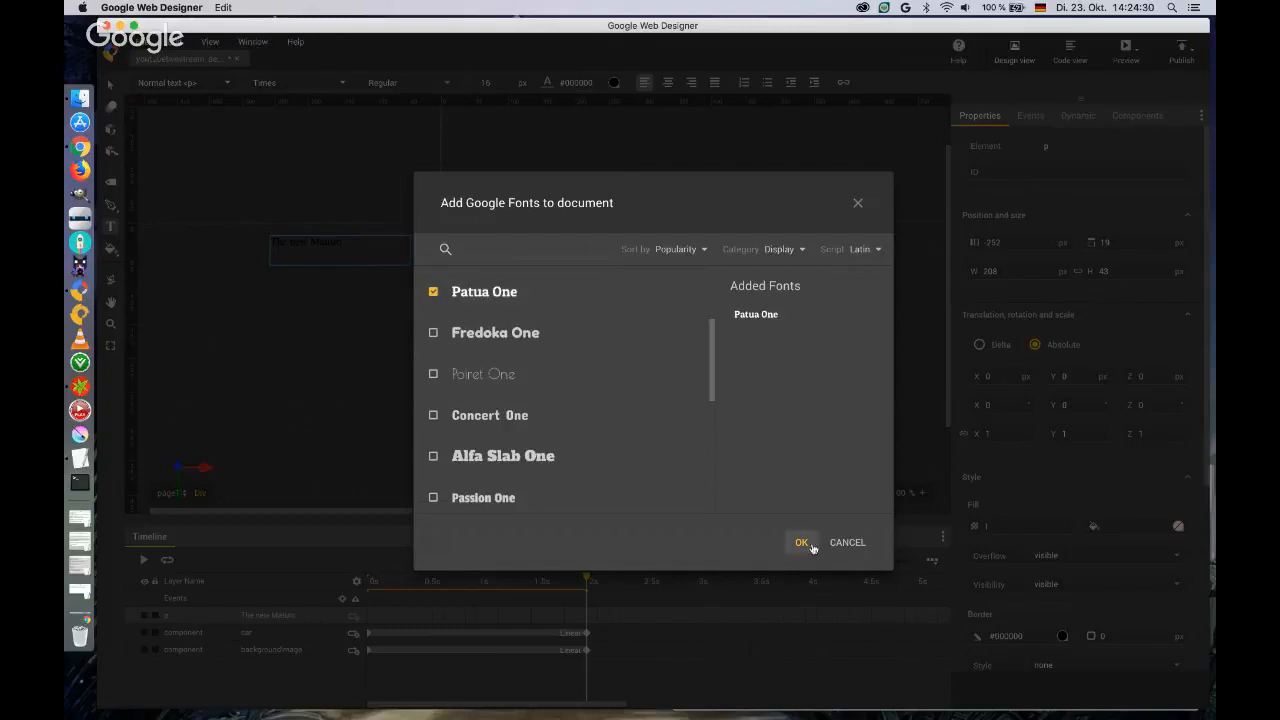
{"action": "left_click", "coordinate": [801, 543]}
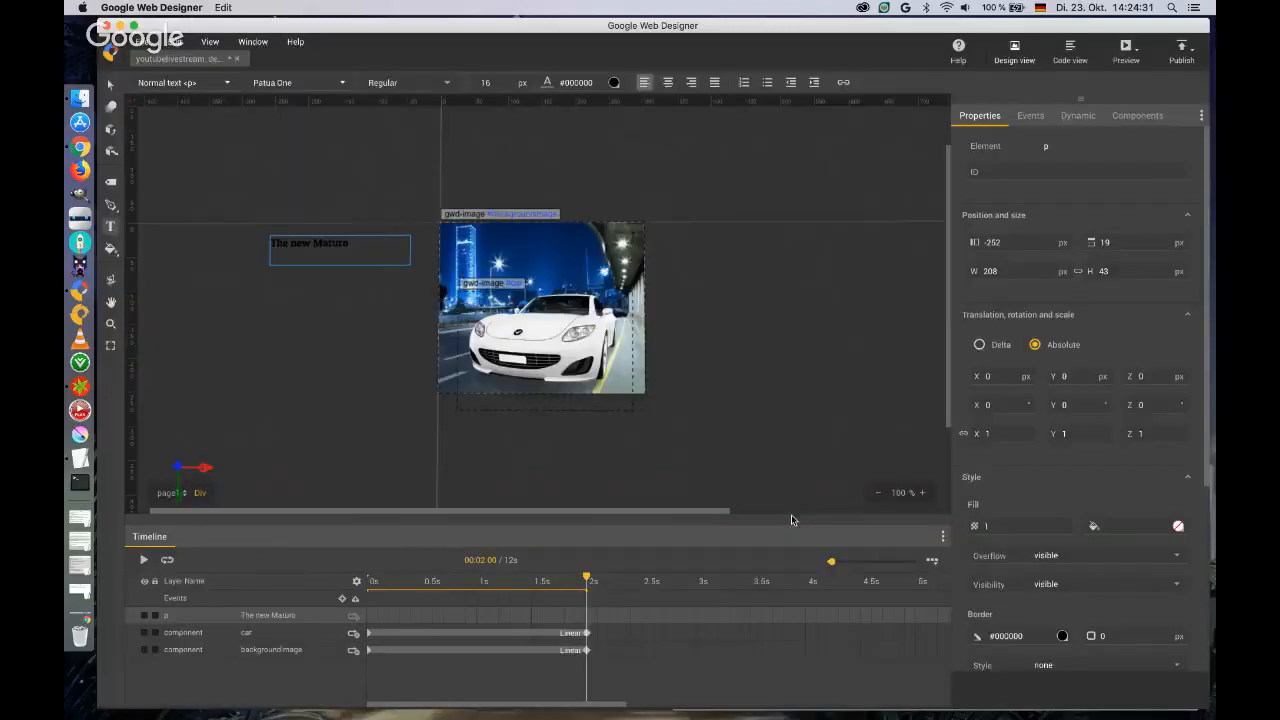
Color the headline text red (#f20707) and set its font size to 28 px.
{"action": "left_click_drag", "start_coordinate": [350, 243], "coordinate": [270, 244]}
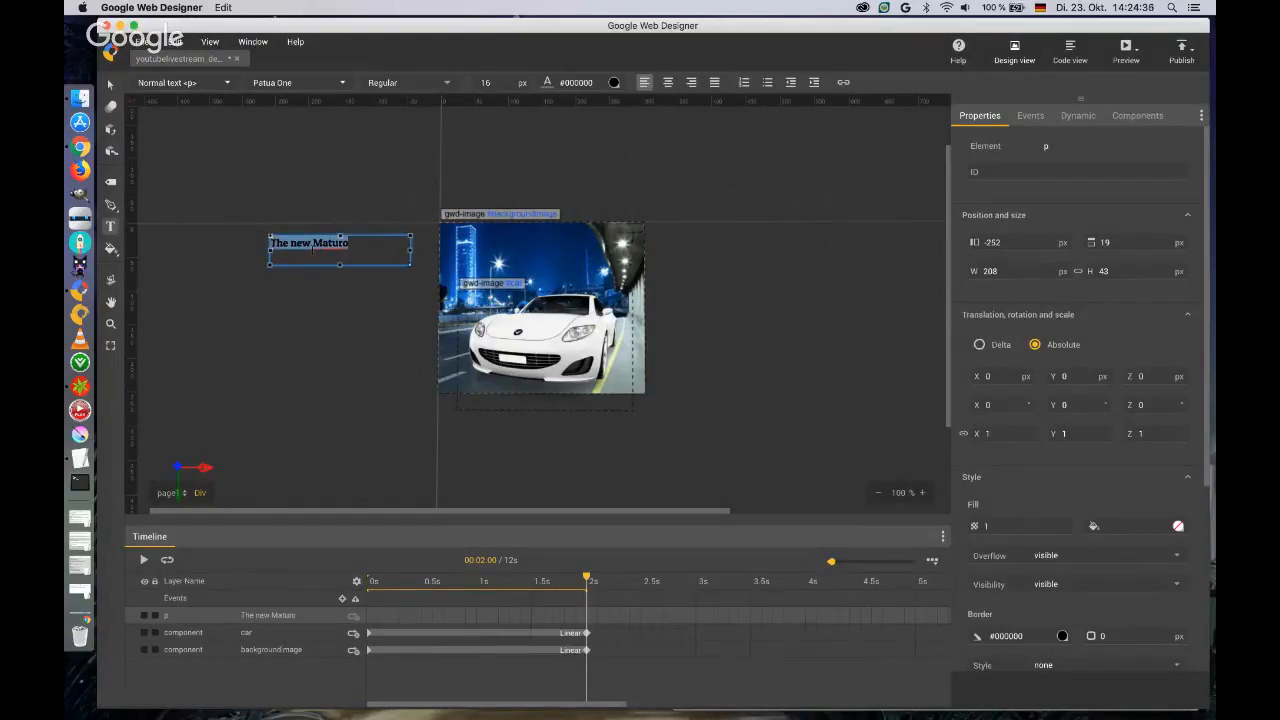
{"action": "left_click", "coordinate": [614, 83]}
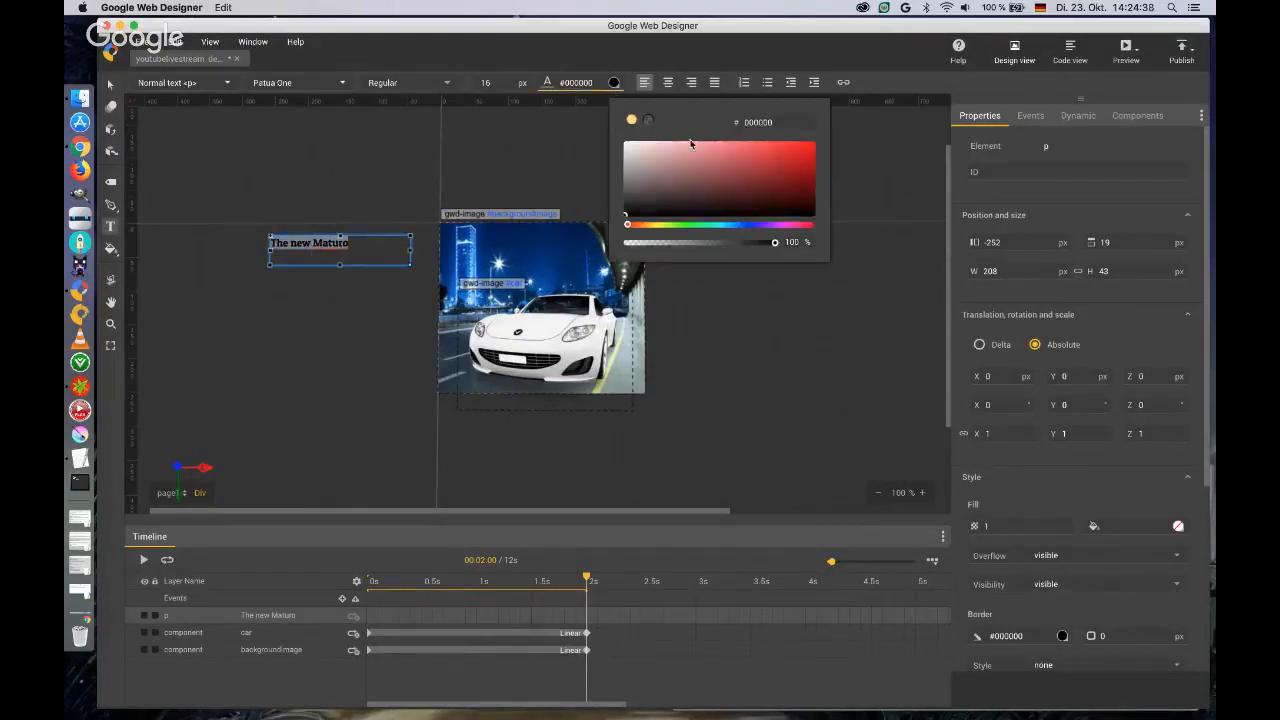
{"action": "left_click", "coordinate": [809, 146]}
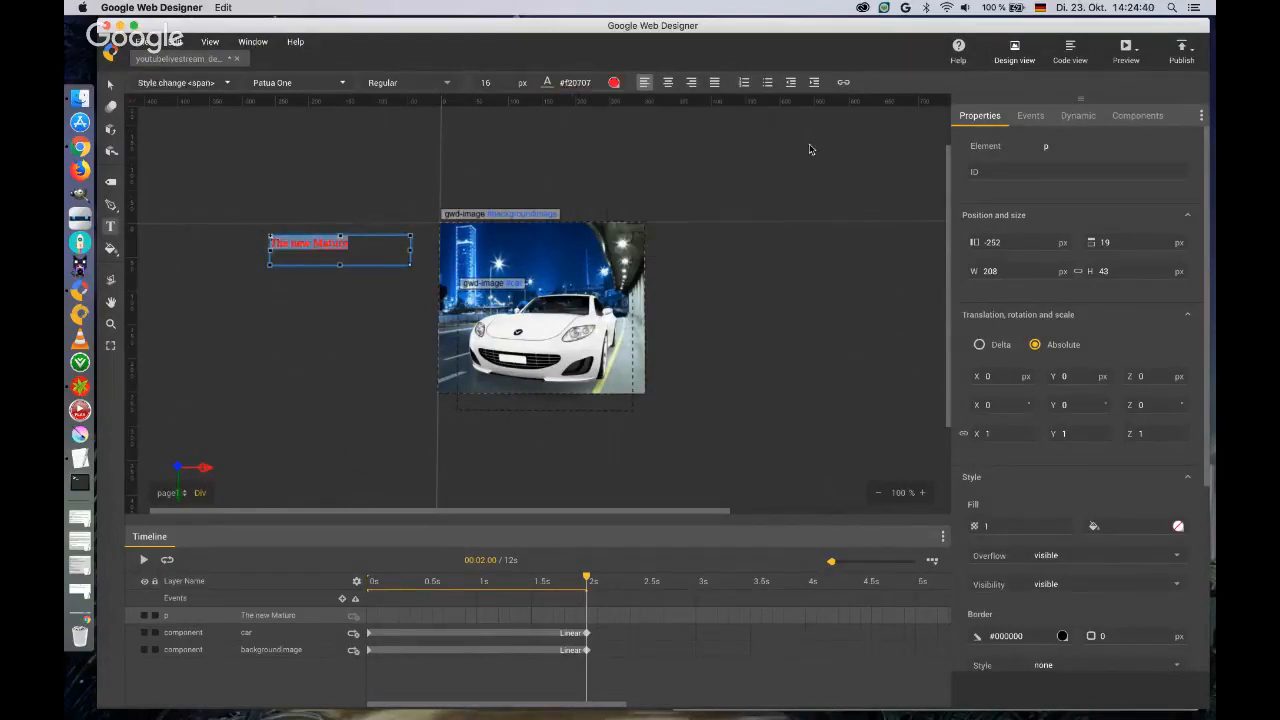
{"action": "left_click_drag", "start_coordinate": [494, 83], "coordinate": [493, 70]}
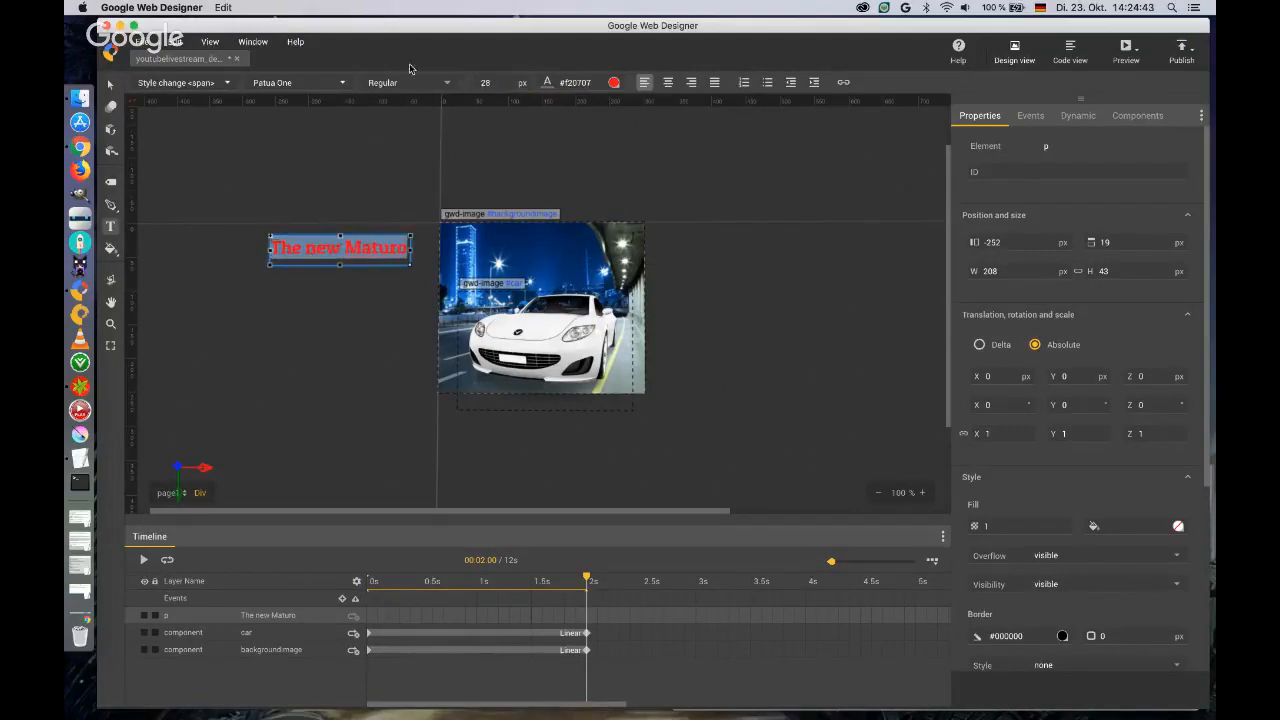
Insert keyframes on the headline layer at 2 seconds and 3.5 seconds.
{"action": "left_click", "coordinate": [586, 617]}
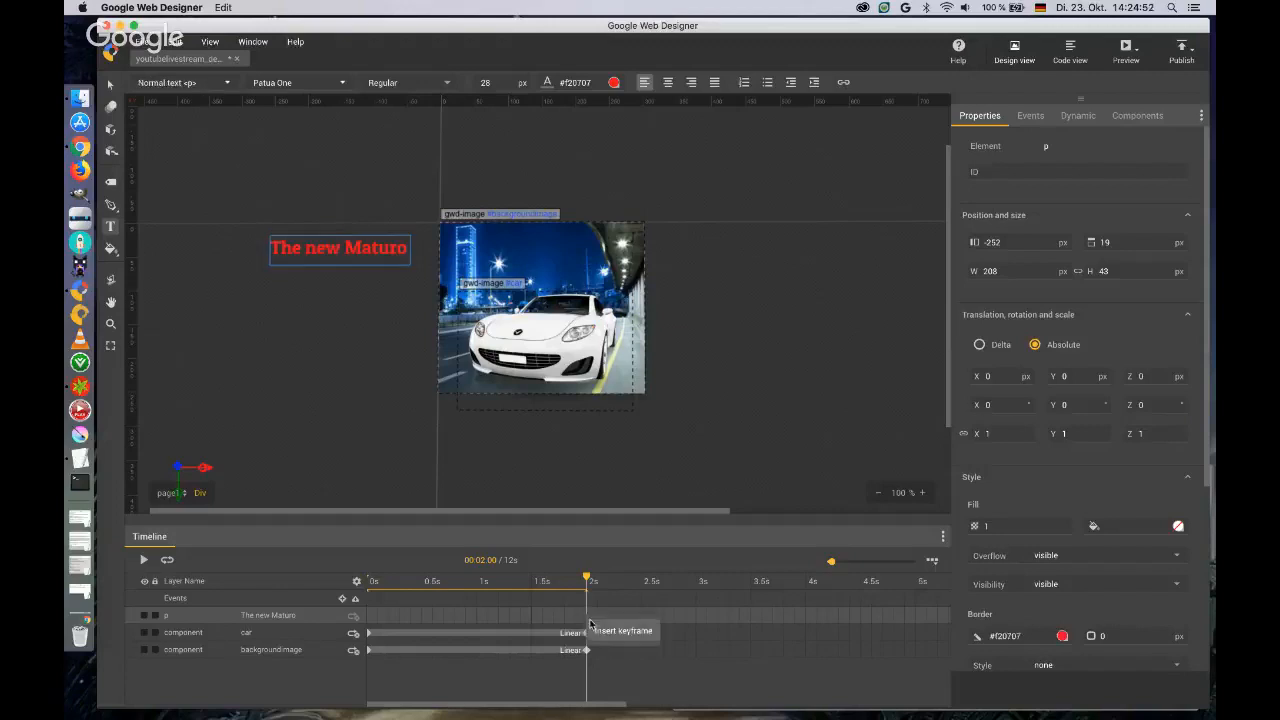
{"action": "left_click", "coordinate": [595, 632]}
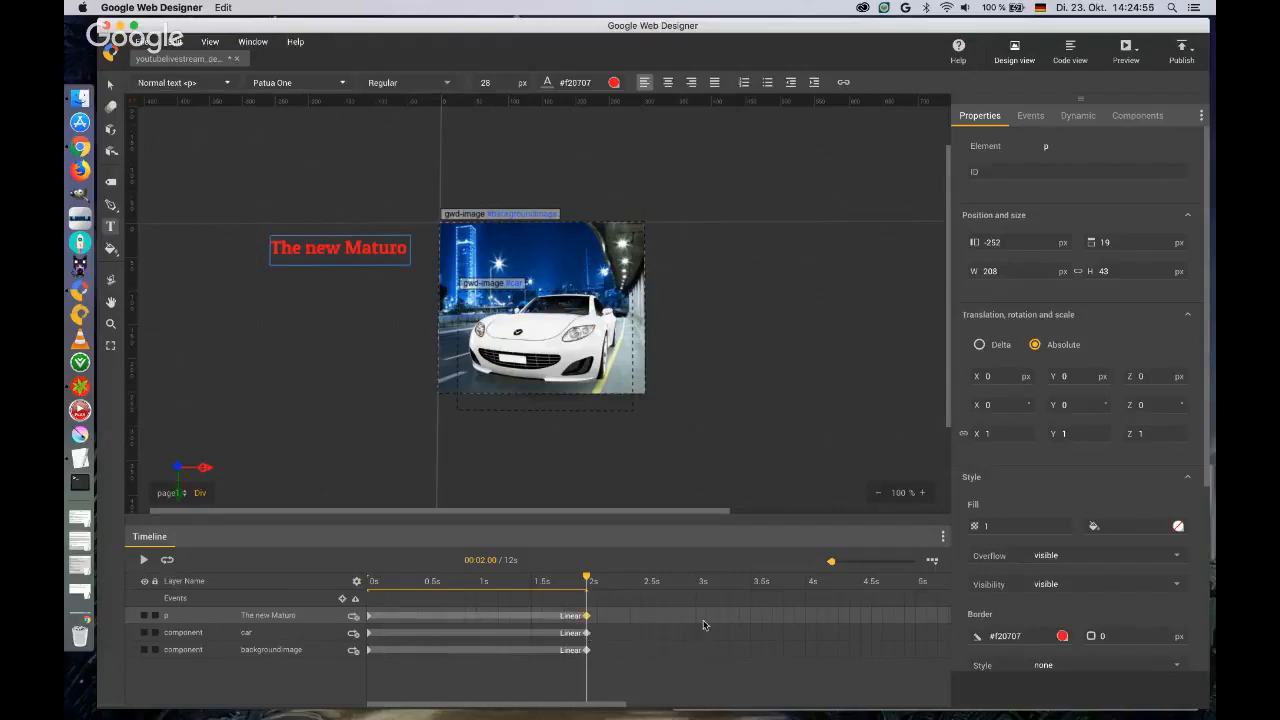
{"action": "left_click", "coordinate": [750, 617]}
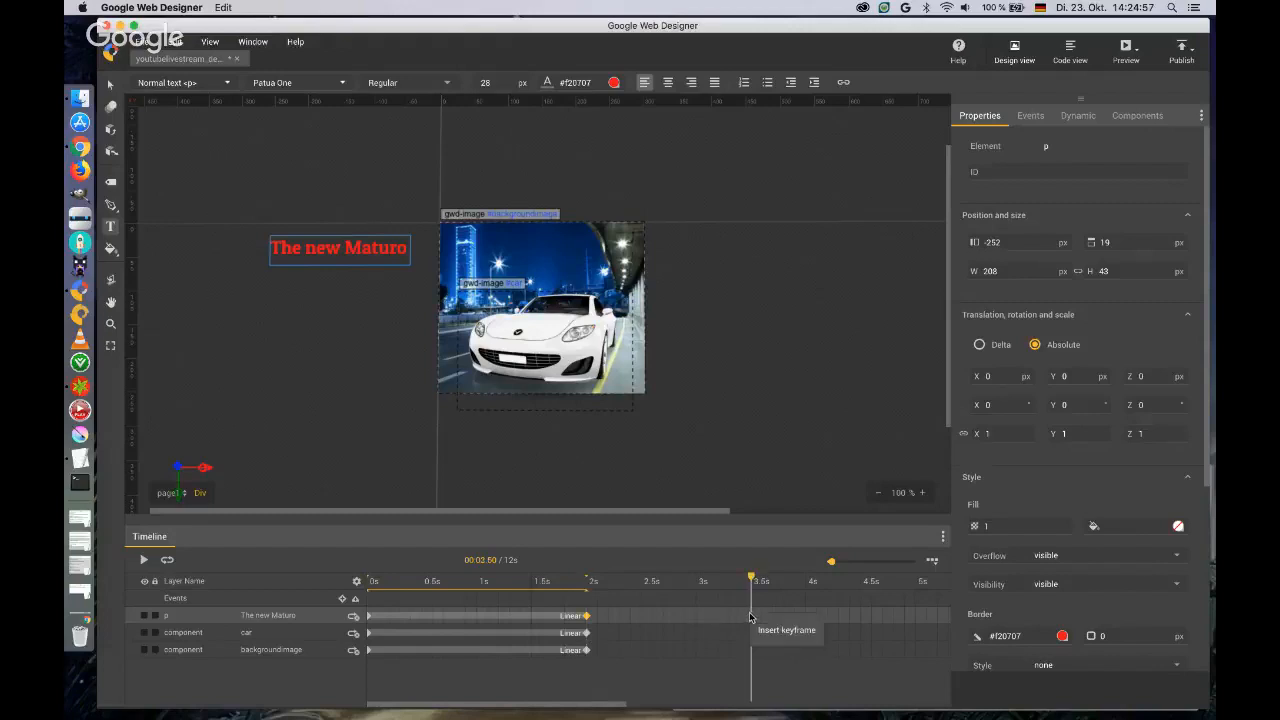
{"action": "left_click", "coordinate": [760, 632]}
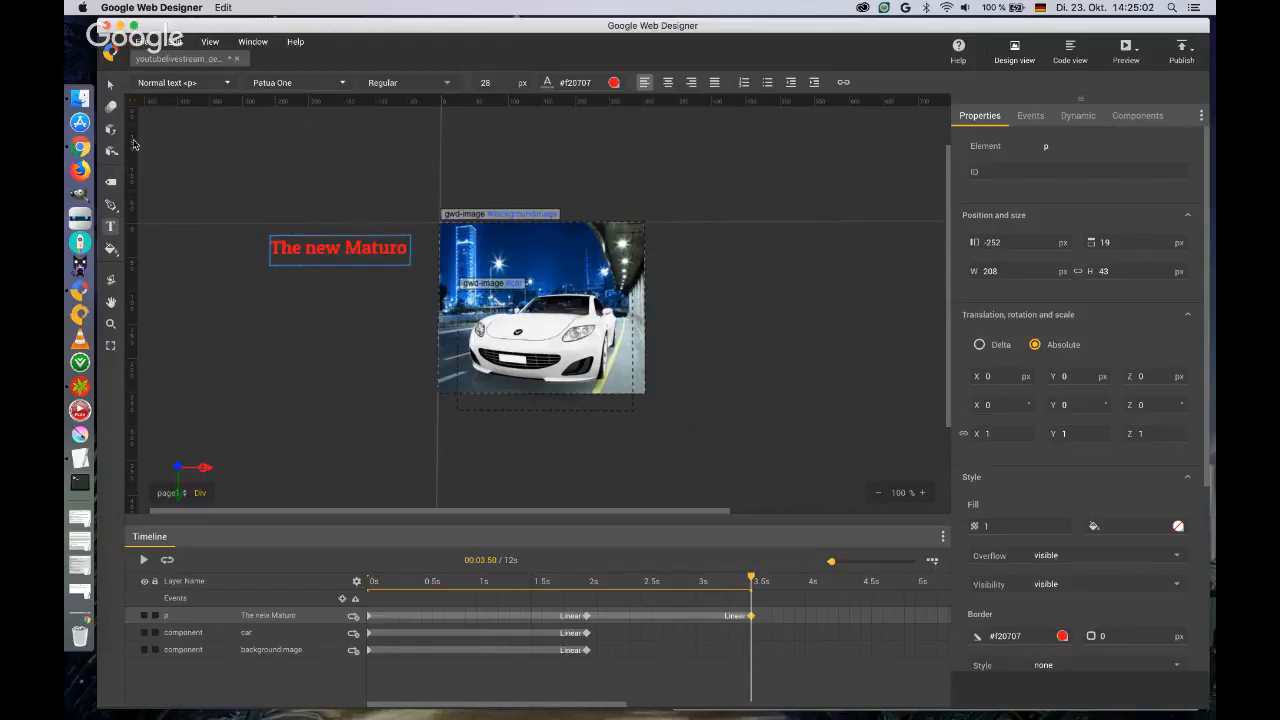
Move the headline horizontally onto the upper part of the banner at 3.5 seconds, to about X 293 px, Y 1 px.
{"action": "left_click", "coordinate": [110, 84]}
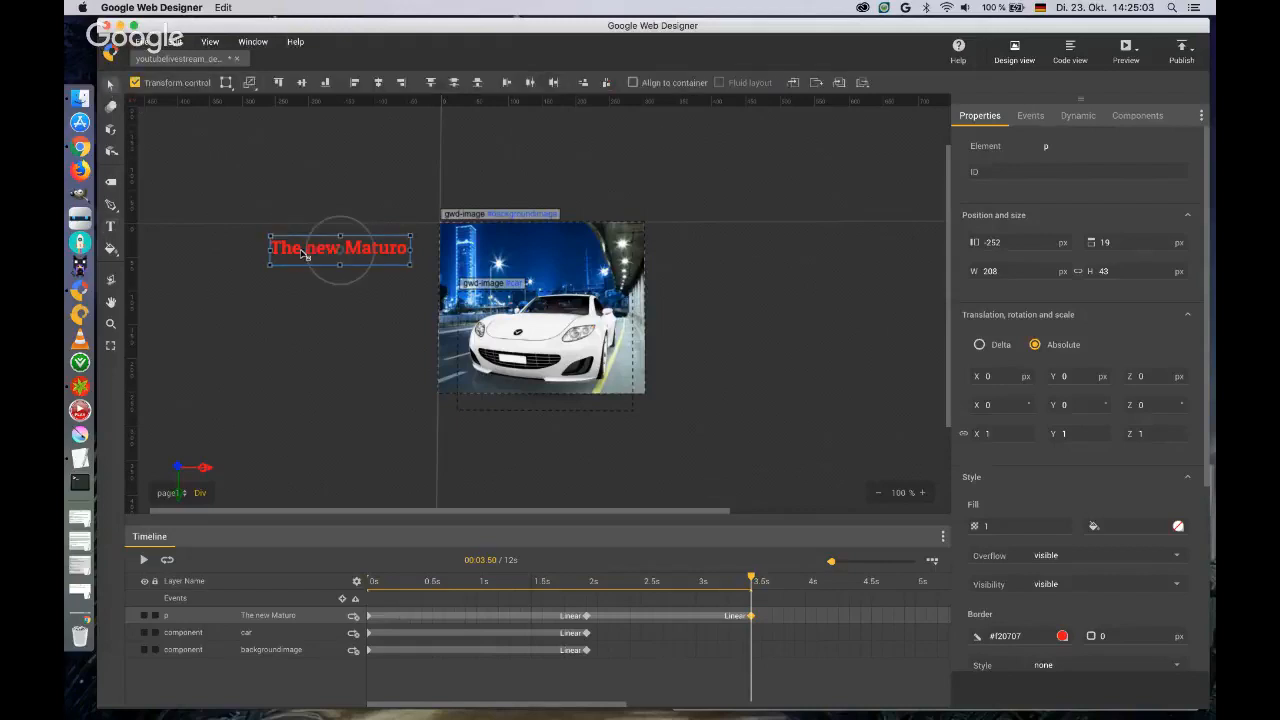
{"action": "left_click_drag", "start_coordinate": [303, 254], "coordinate": [495, 254]}
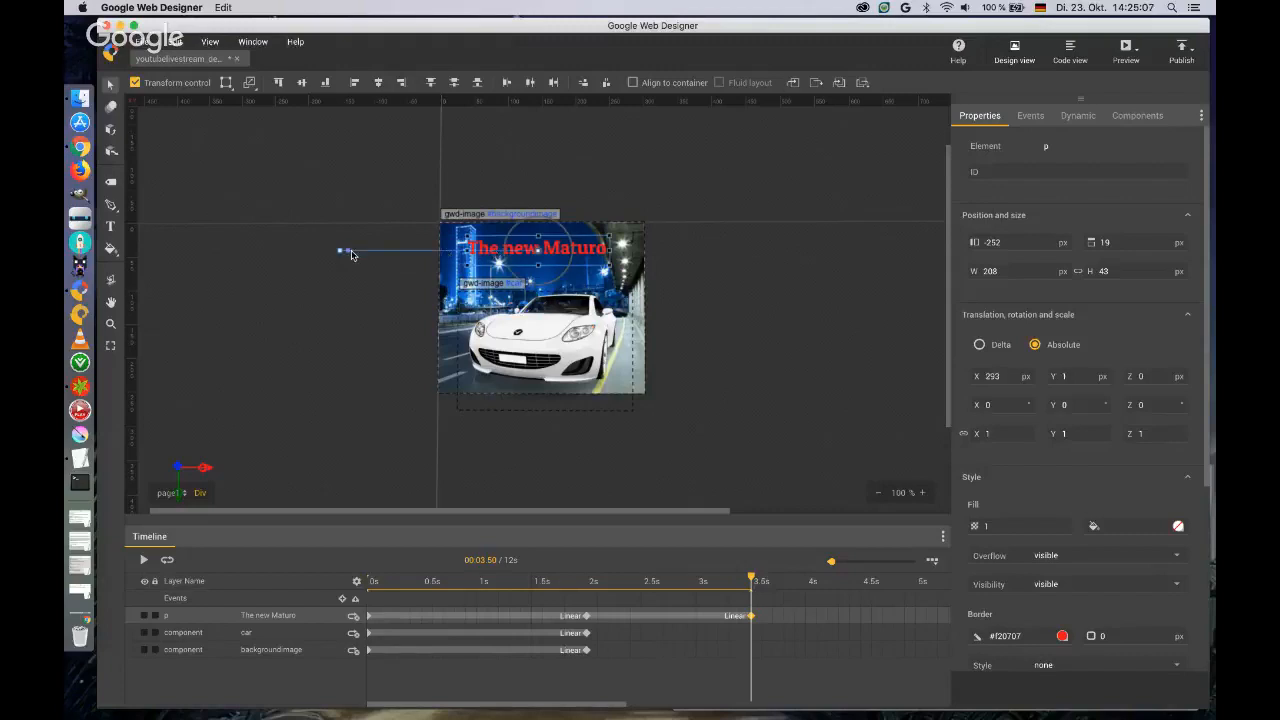
{"action": "mouse_move", "coordinate": [430, 252]}
{"action": "left_mouse_down"}
{"action": "mouse_move", "coordinate": [428, 275]}
{"action": "mouse_move", "coordinate": [427, 256]}
{"action": "left_mouse_up"}
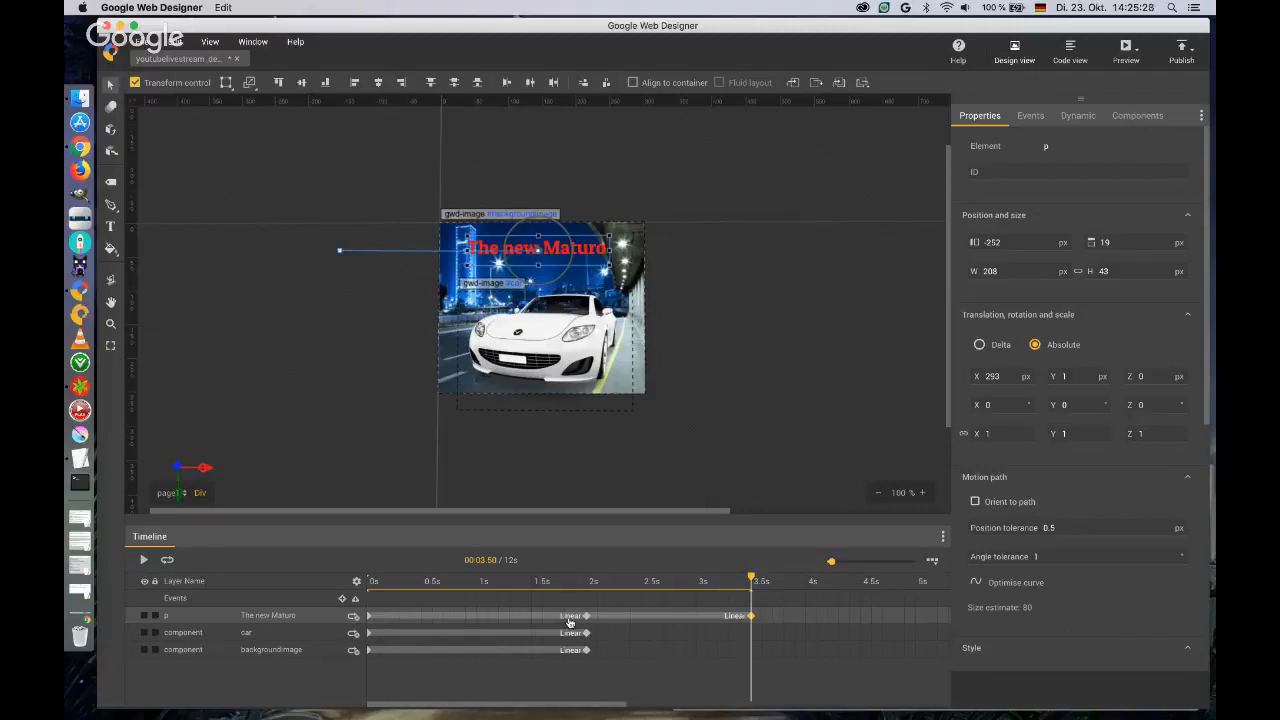
Apply a custom easing curve of about 0.3, 0.02, 0.68, 1.52 to the headline's motion between 2 and 3.5 seconds.
{"action": "right_click", "coordinate": [729, 620]}
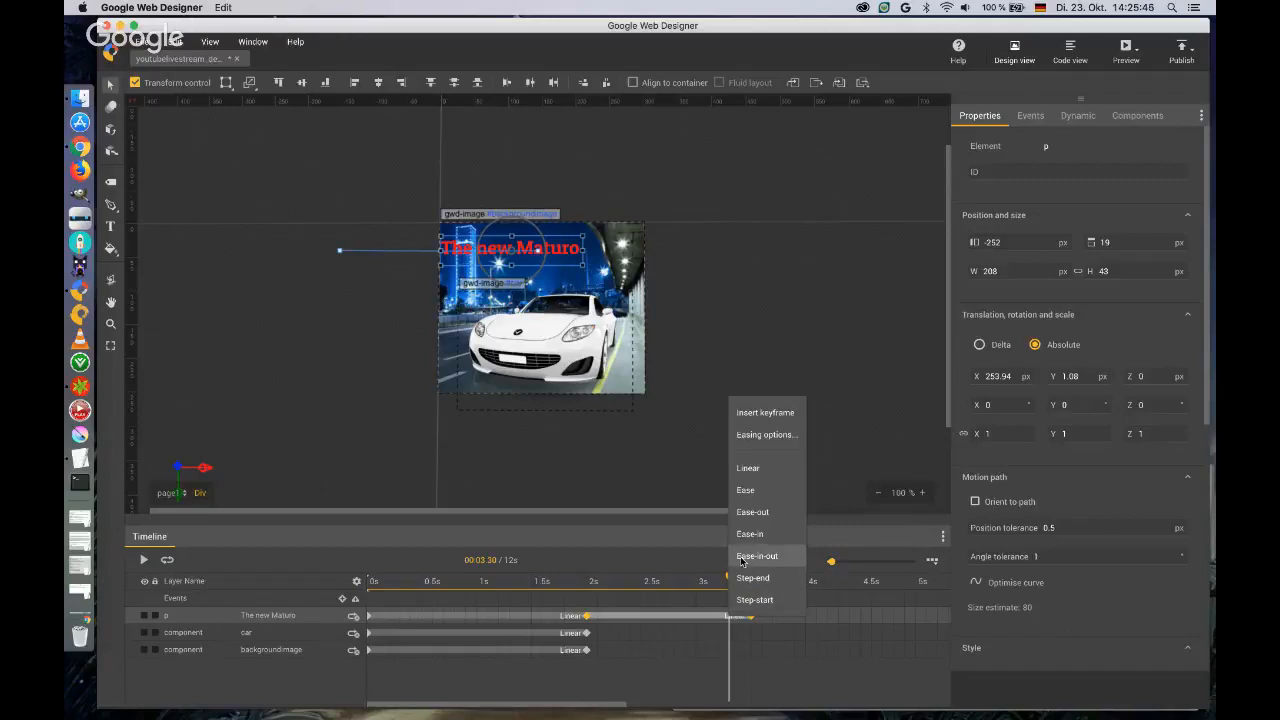
{"action": "left_click", "coordinate": [753, 436]}
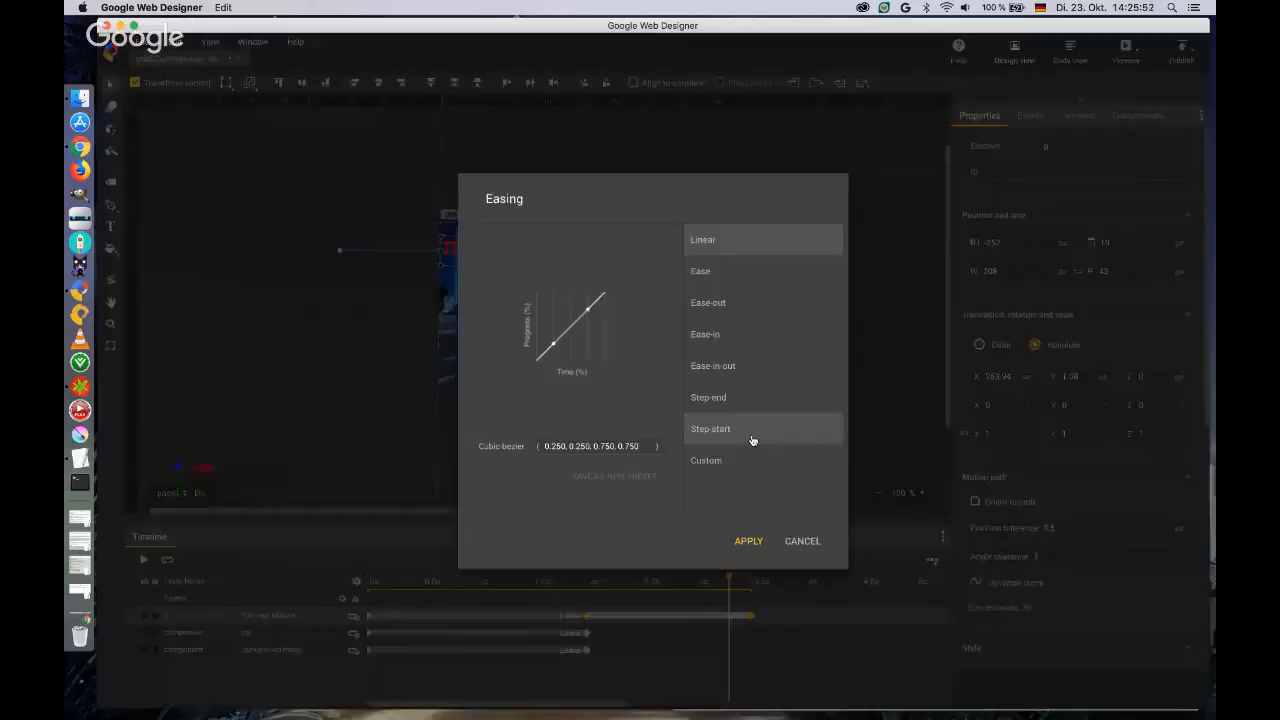
{"action": "left_click_drag", "start_coordinate": [587, 314], "coordinate": [585, 260]}
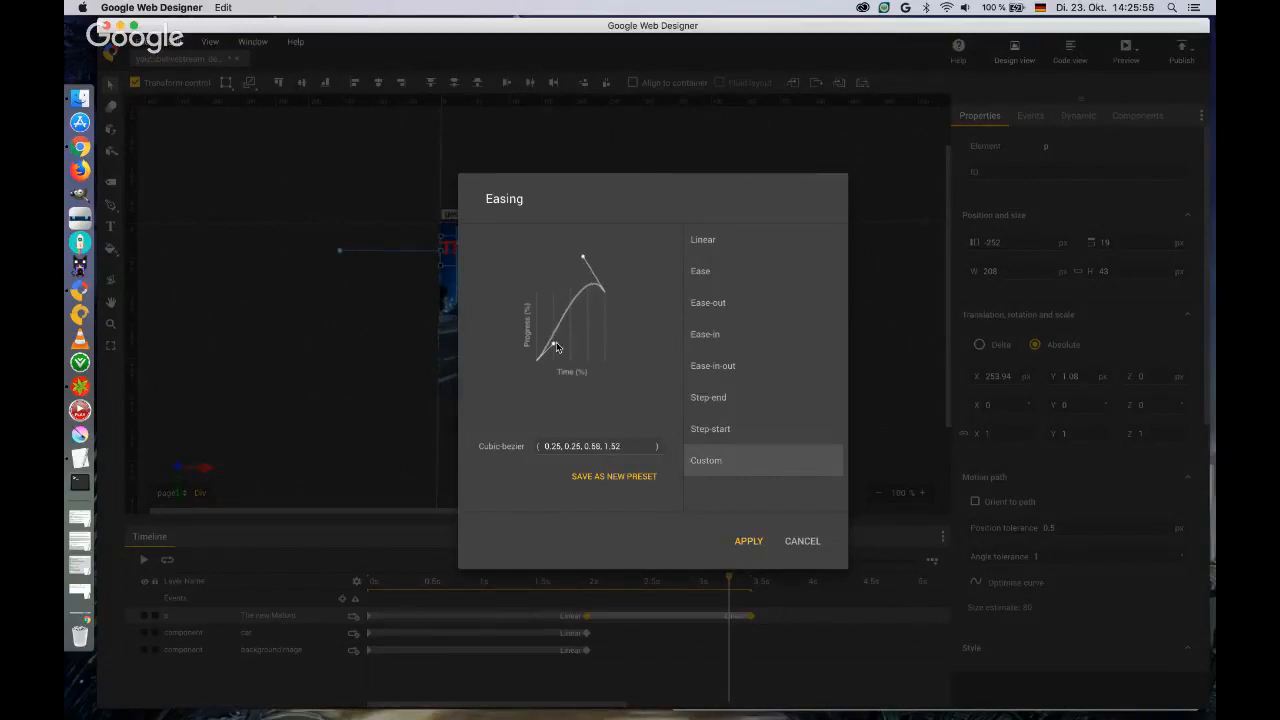
{"action": "left_click_drag", "start_coordinate": [554, 346], "coordinate": [559, 365]}
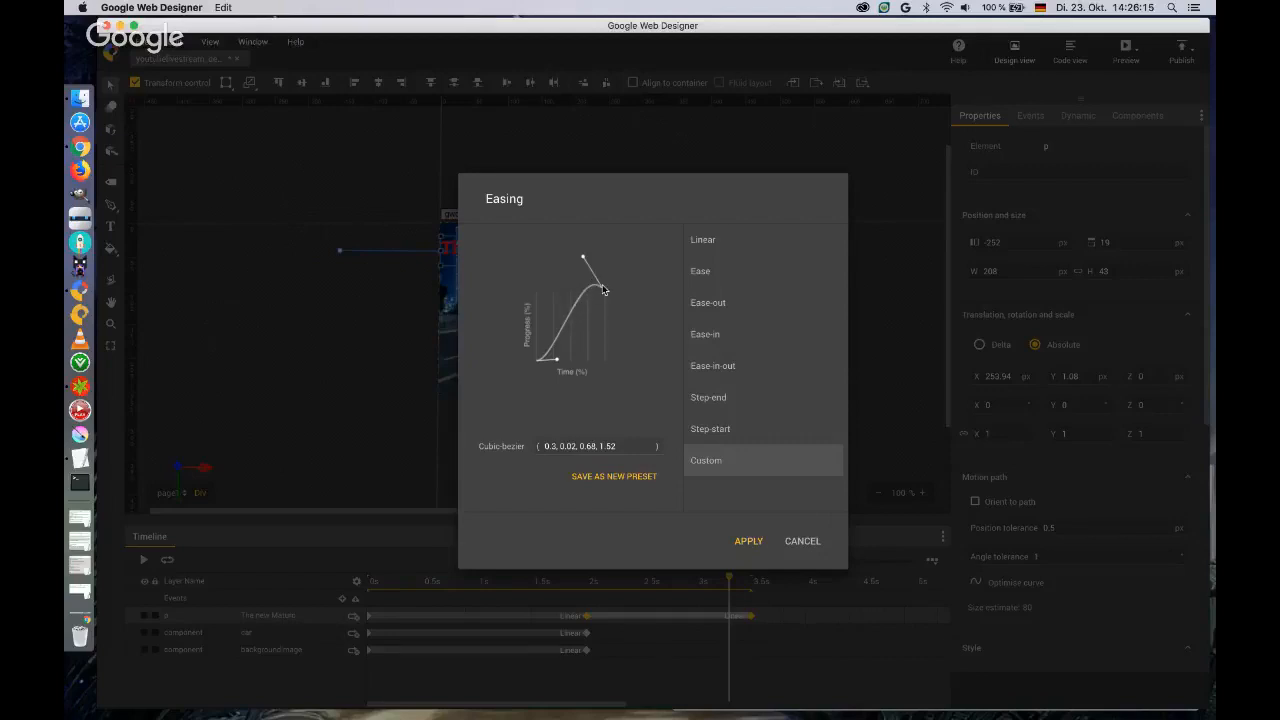
{"action": "left_click", "coordinate": [749, 541]}
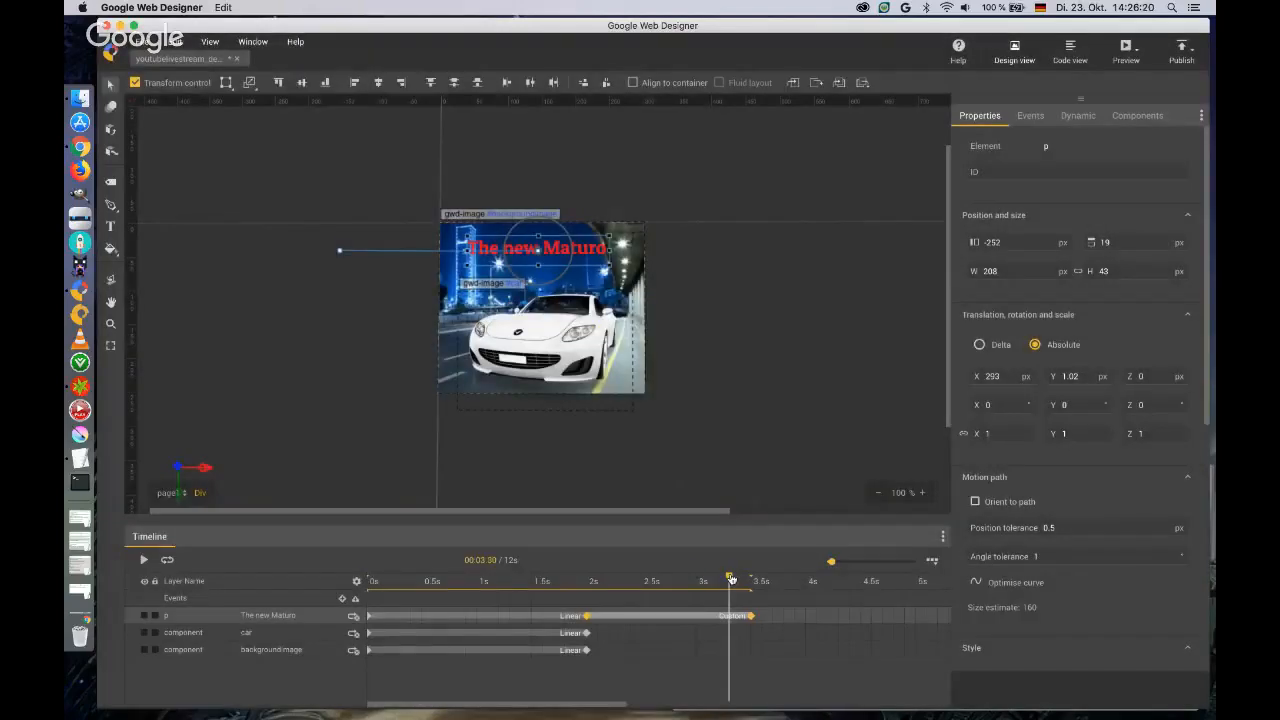
Set the headline's Z translation to 1 px at 3.5 seconds and scrub its animation from 2 to 3.3 seconds.
{"action": "mouse_move", "coordinate": [729, 580]}
{"action": "left_mouse_down"}
{"action": "mouse_move", "coordinate": [586, 583]}
{"action": "mouse_move", "coordinate": [762, 583]}
{"action": "mouse_move", "coordinate": [751, 583]}
{"action": "left_mouse_up"}
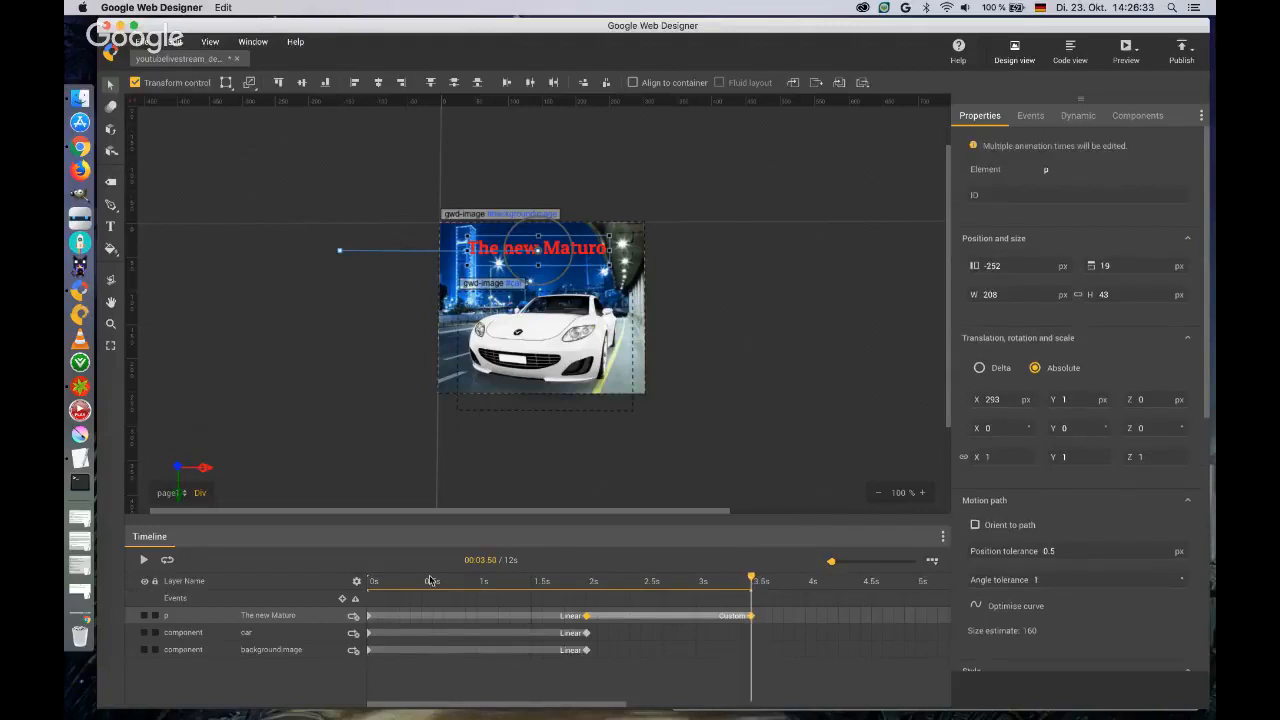
{"action": "left_click", "coordinate": [285, 651]}
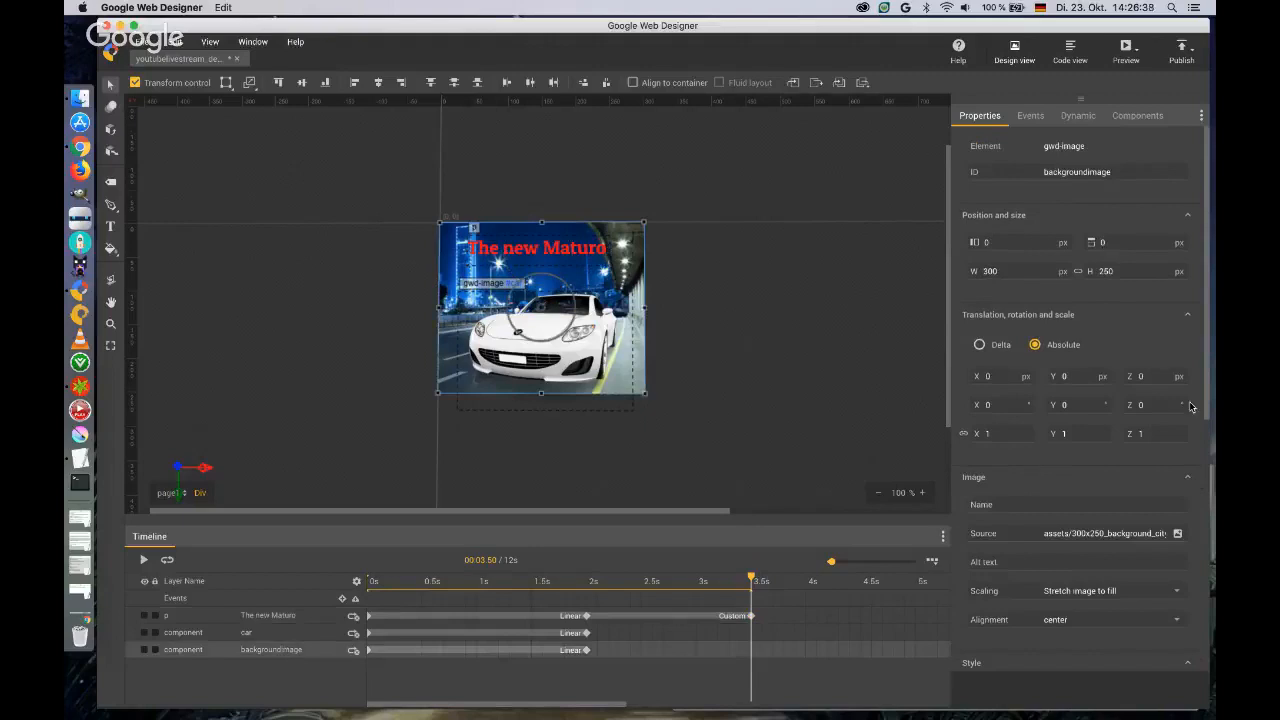
{"action": "left_click", "coordinate": [270, 632]}
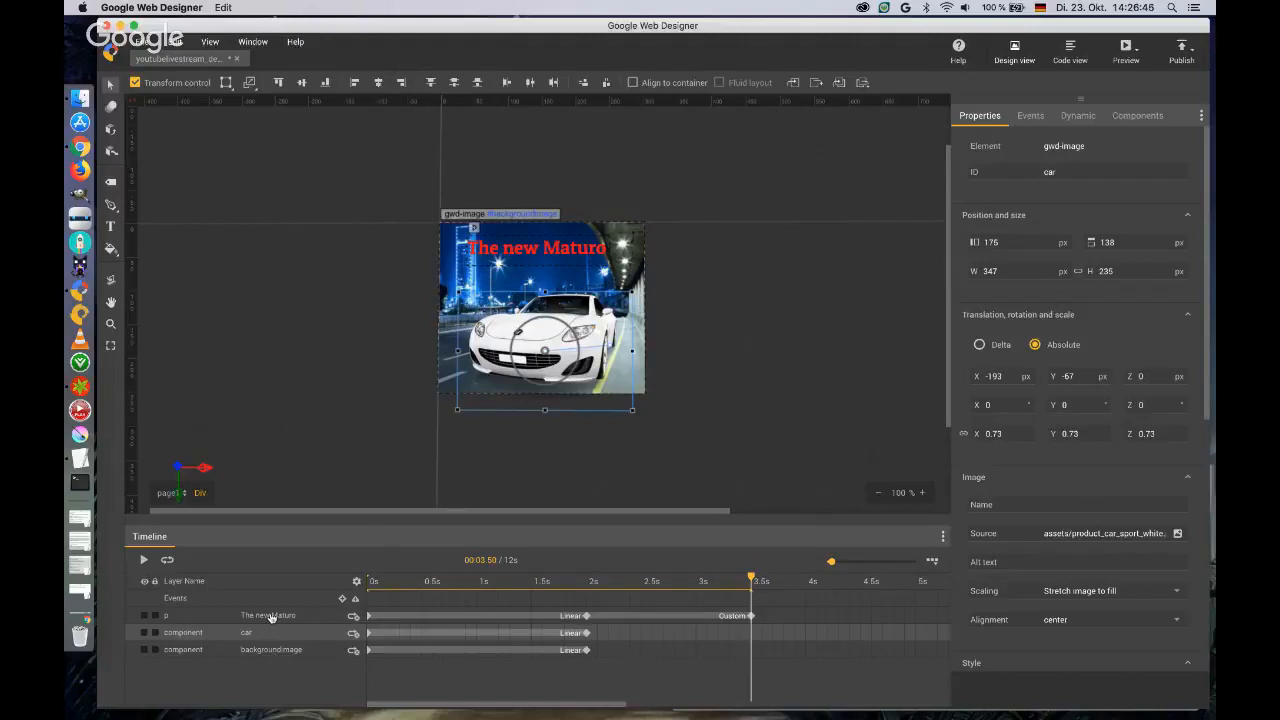
{"action": "left_click", "coordinate": [270, 617]}
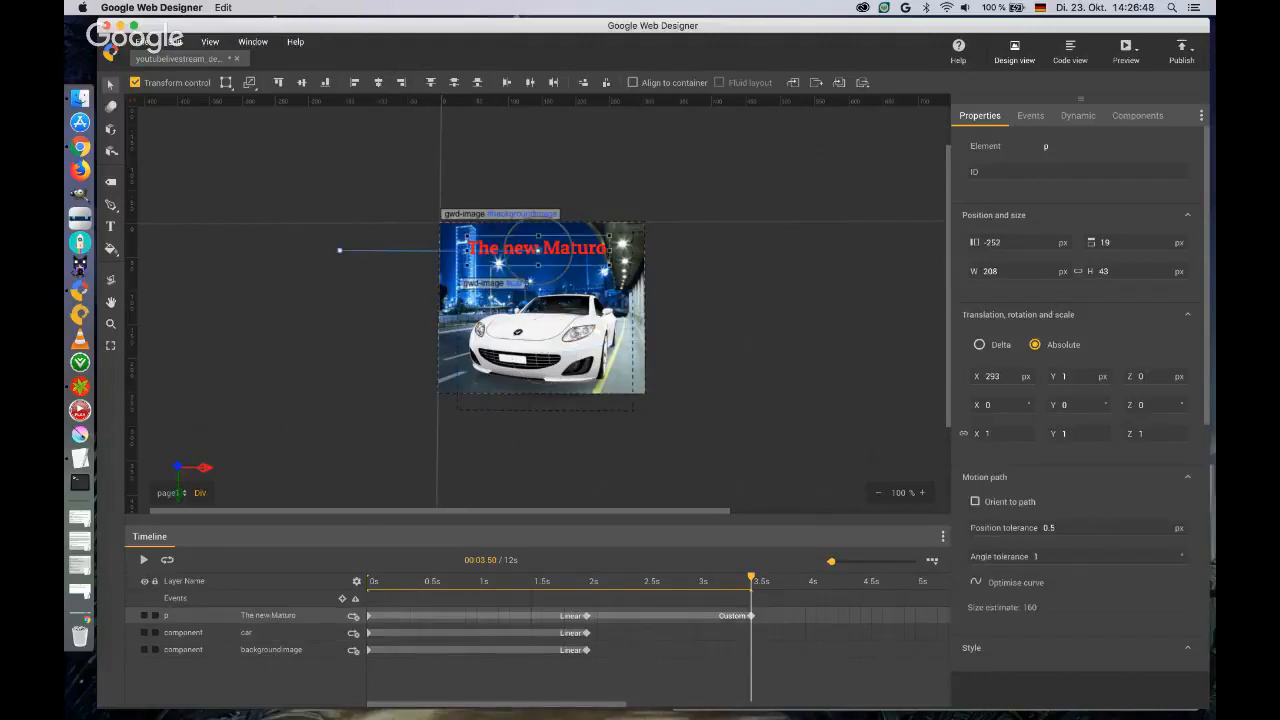
{"action": "left_click", "coordinate": [1145, 378]}
{"action": "type", "text": "1"}
{"action": "key", "text": "Tab"}
{"action": "left_click_drag", "start_coordinate": [594, 581], "coordinate": [730, 581]}
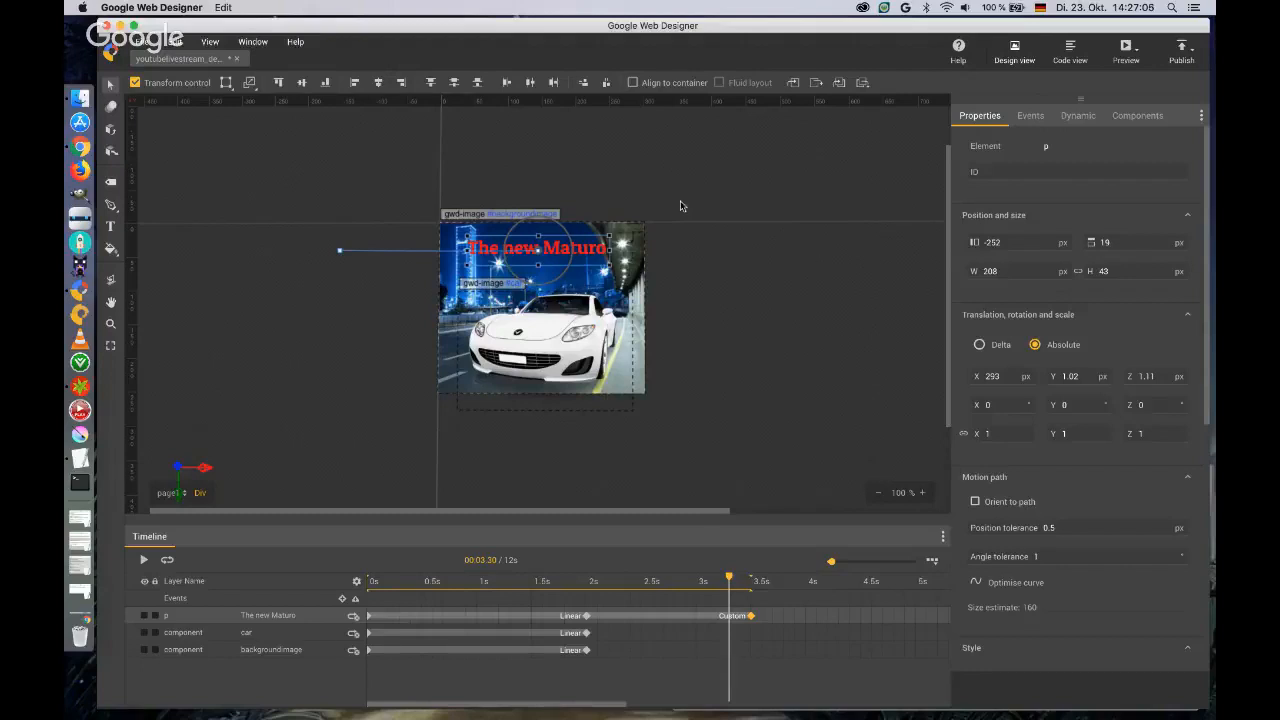
Draw an empty div element about 84 x 47 px beside the banner, left of the artwork, and switch to the Selection tool.
{"action": "left_click", "coordinate": [111, 185]}
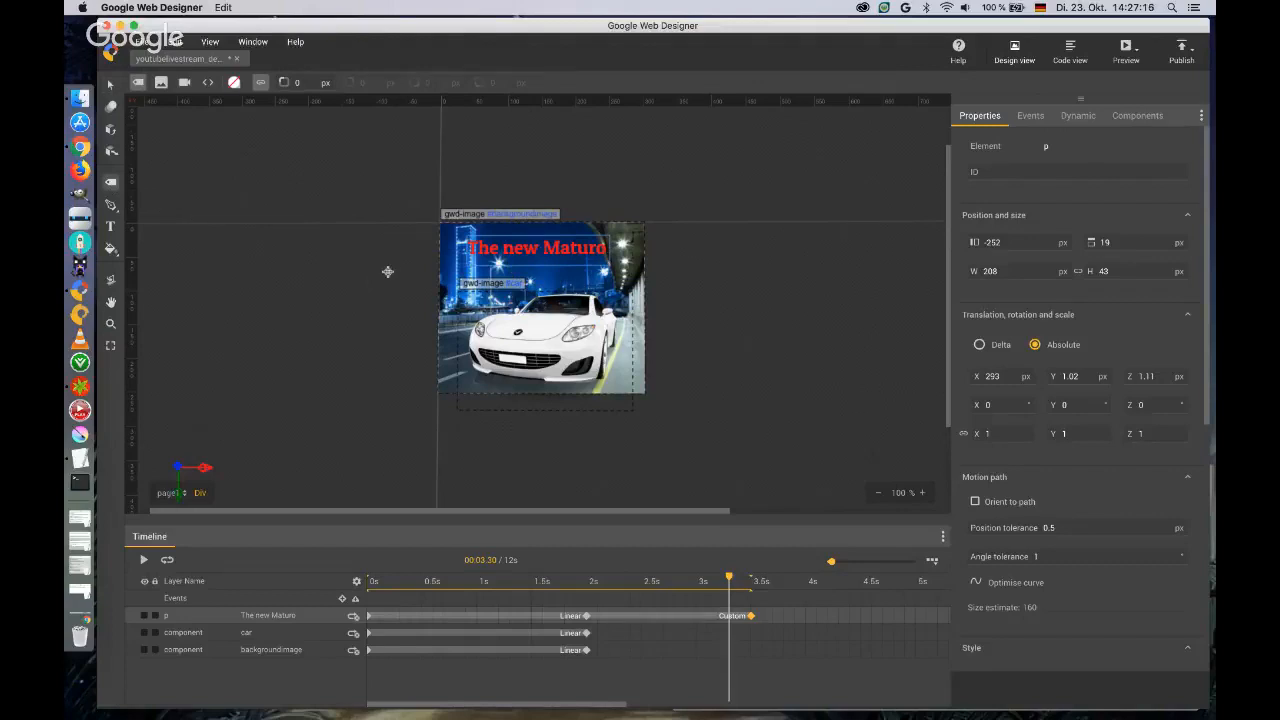
{"action": "left_click_drag", "start_coordinate": [362, 272], "coordinate": [416, 303]}
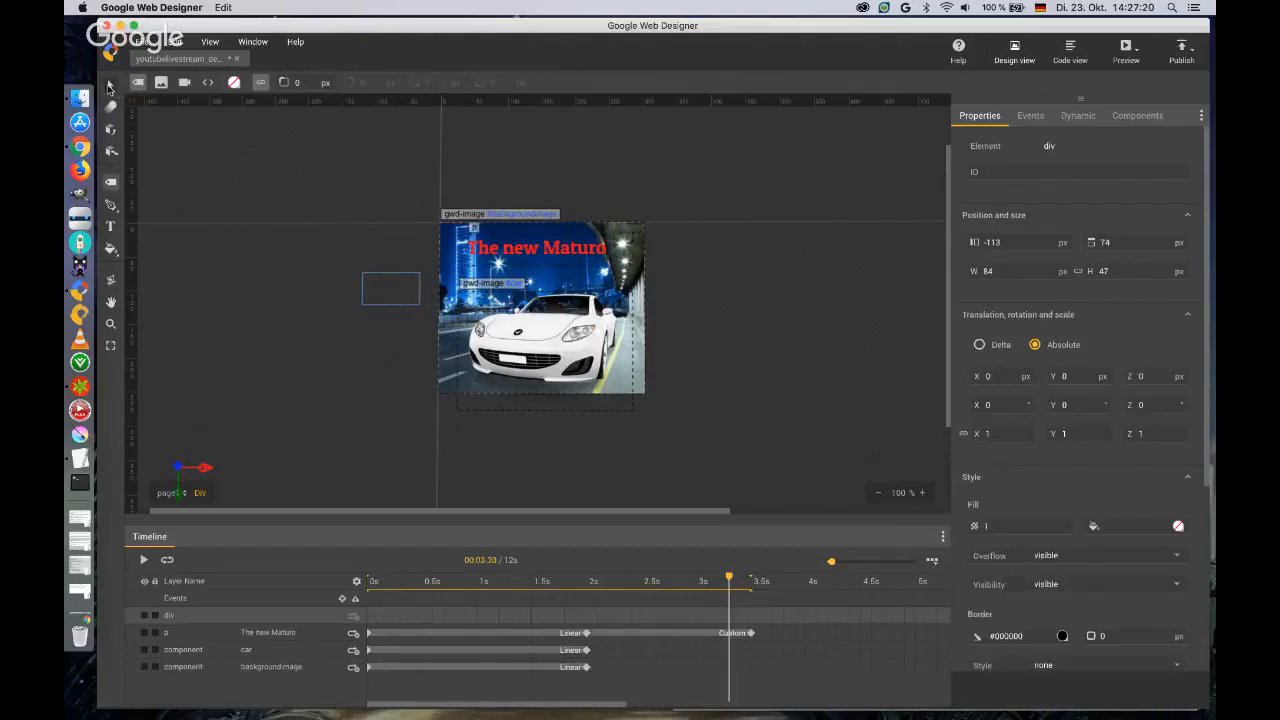
{"action": "left_click", "coordinate": [110, 86]}
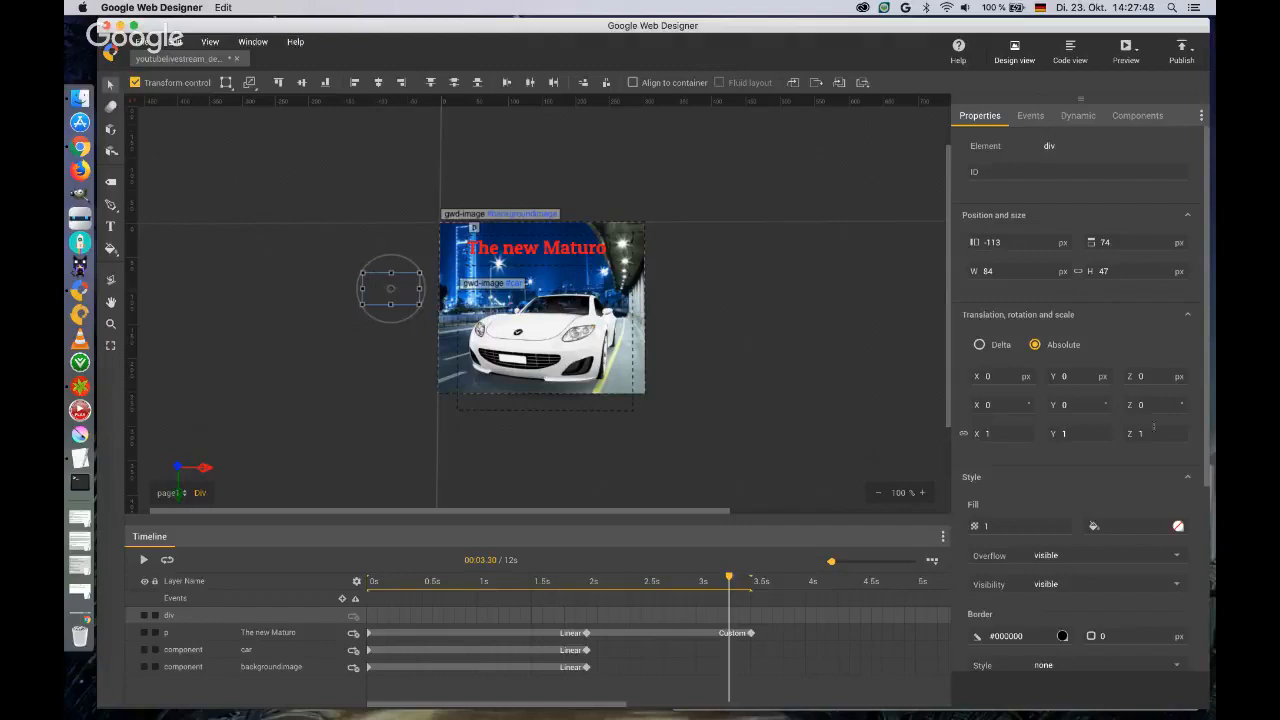
Fill the empty div with a linear gradient from red #F60909 to dark red #3F0505.
{"action": "scroll", "coordinate": [1141, 389], "scroll_direction": "down", "scroll_amount": 1}
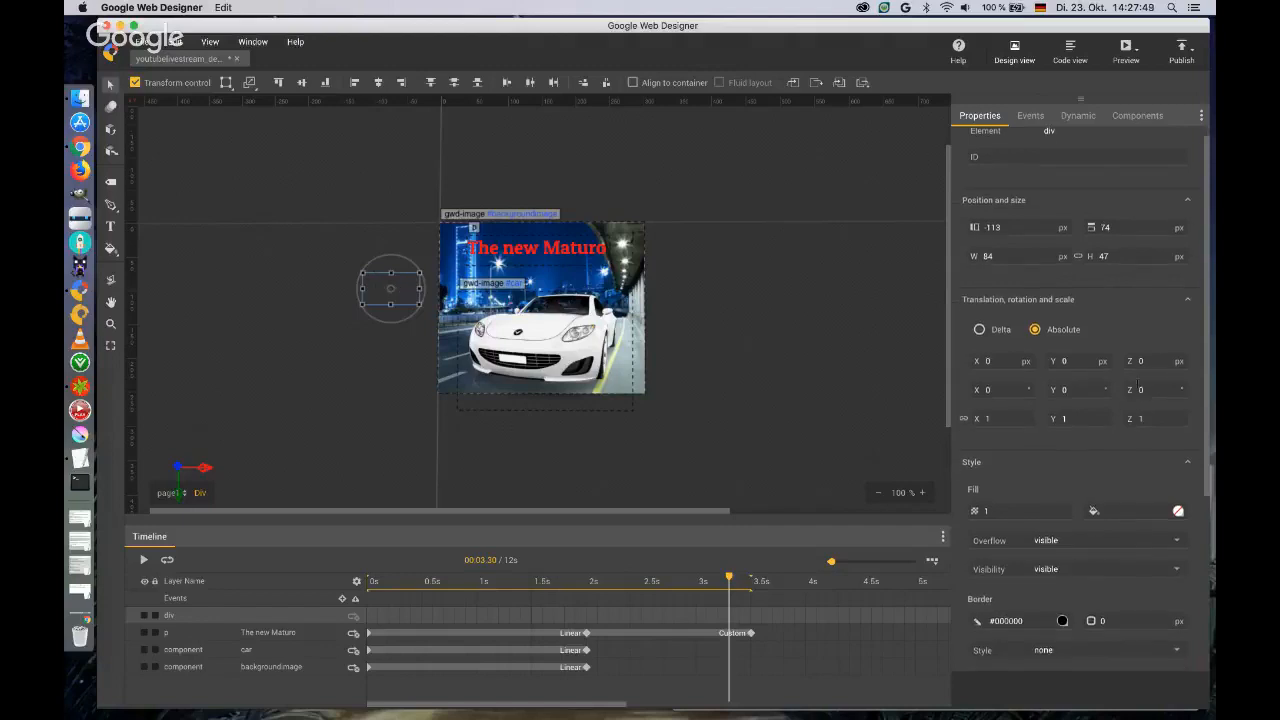
{"action": "left_click", "coordinate": [1179, 512]}
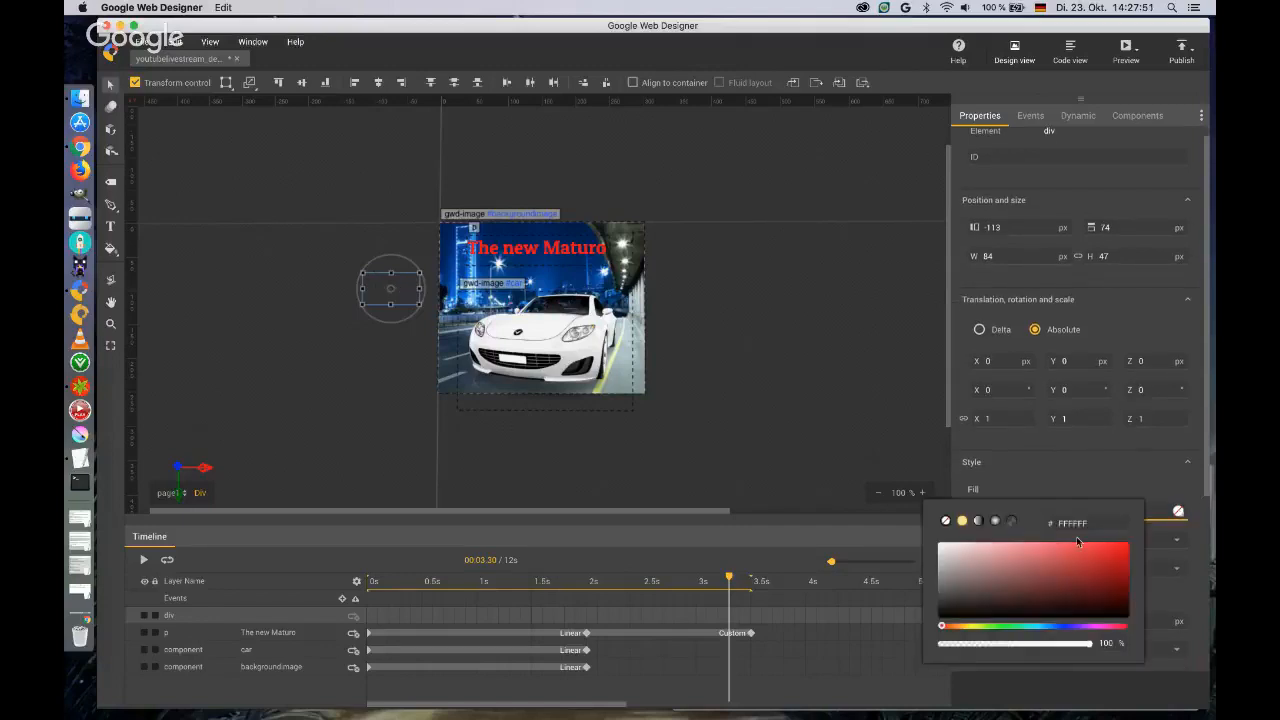
{"action": "left_click", "coordinate": [978, 520]}
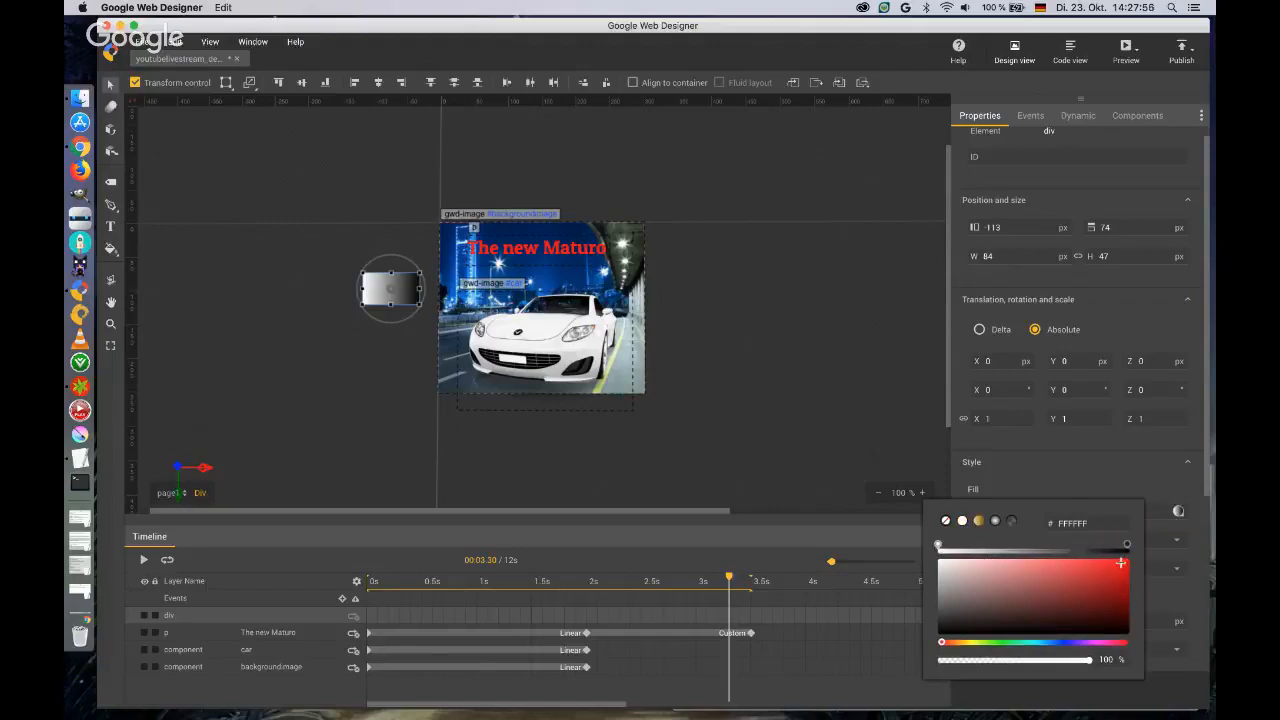
{"action": "left_click", "coordinate": [1123, 563]}
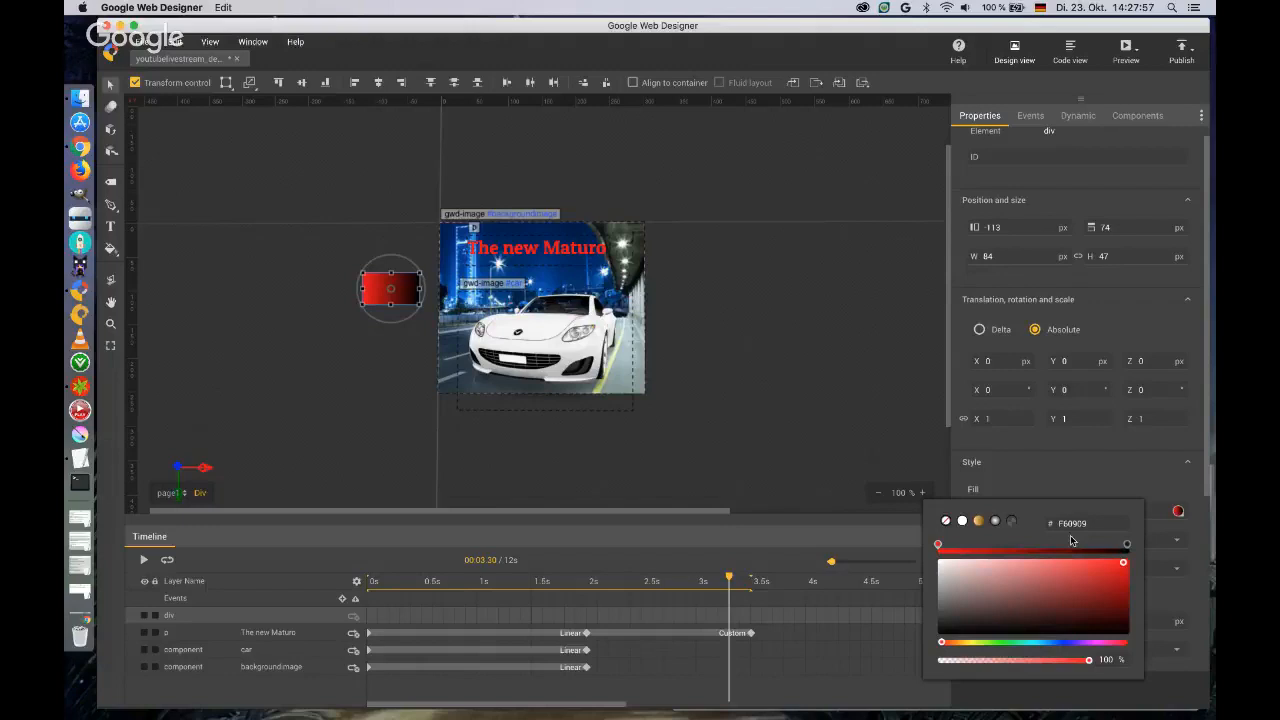
{"action": "left_click", "coordinate": [1126, 544]}
{"action": "left_click", "coordinate": [1115, 620]}
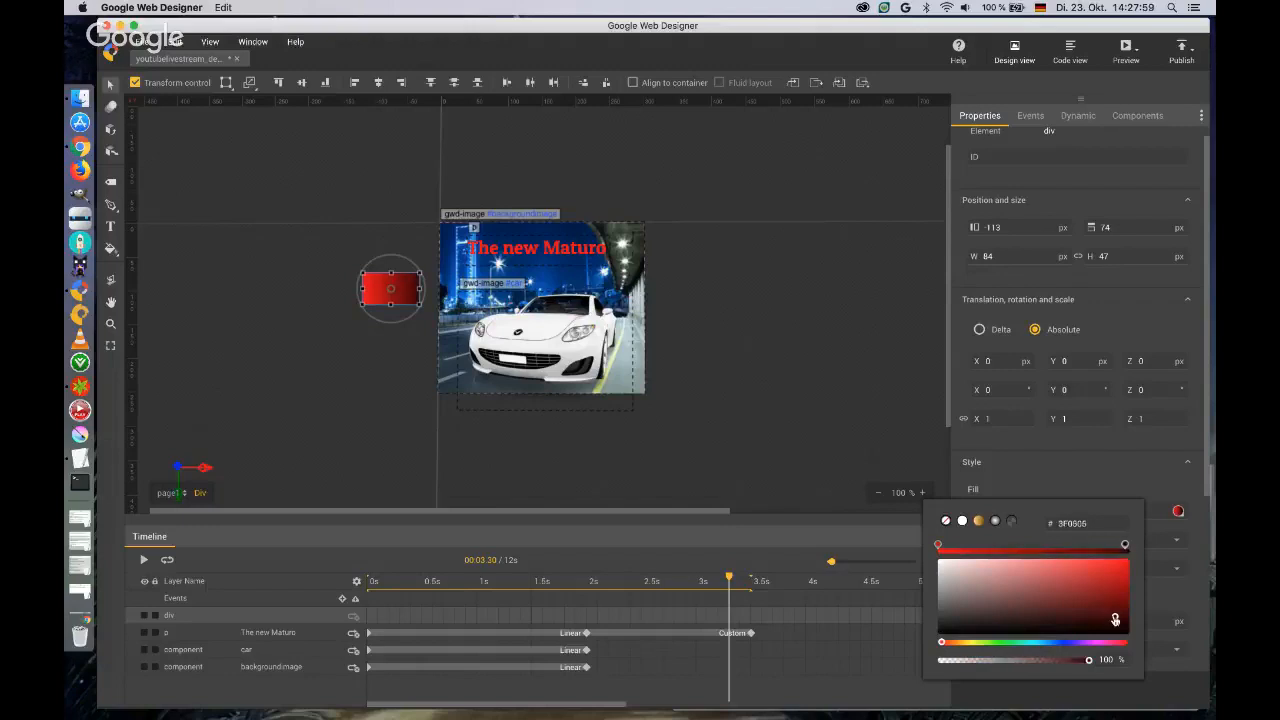
{"action": "left_click", "coordinate": [1155, 470]}
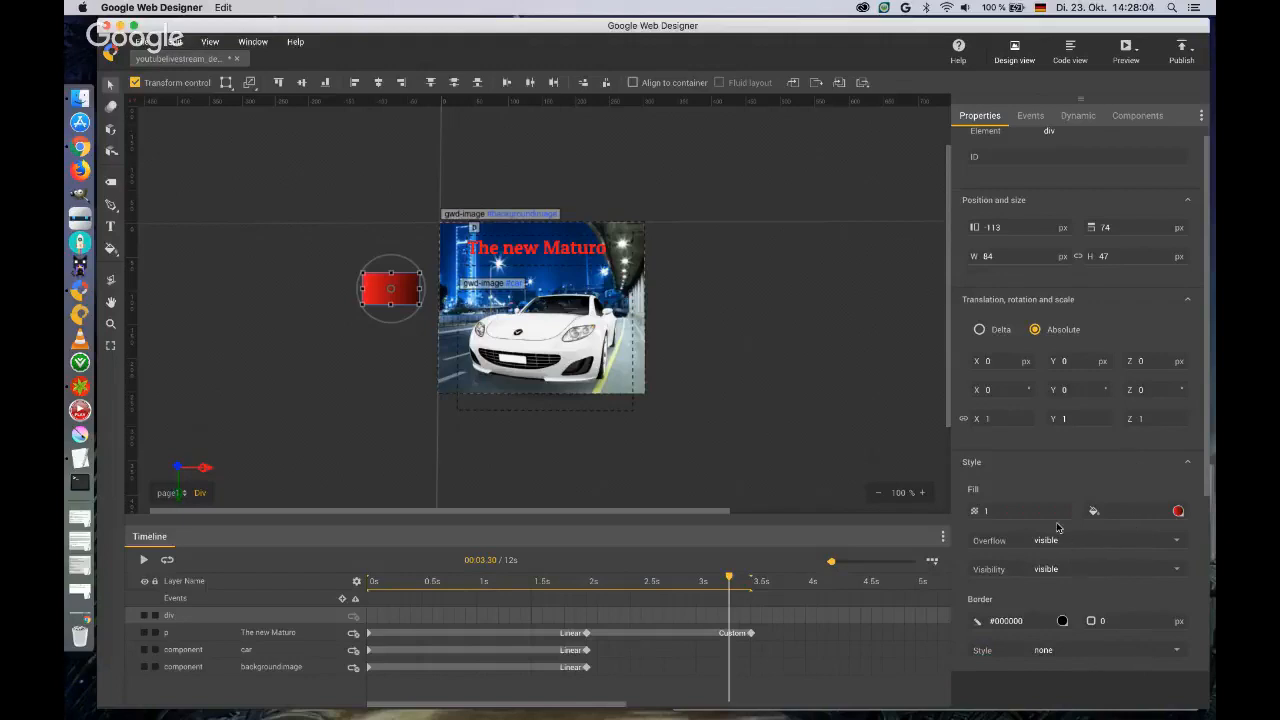
Give the red div a solid 2 px border and a corner radius of 16 px.
{"action": "scroll", "coordinate": [1056, 525], "scroll_direction": "down", "scroll_amount": 3}
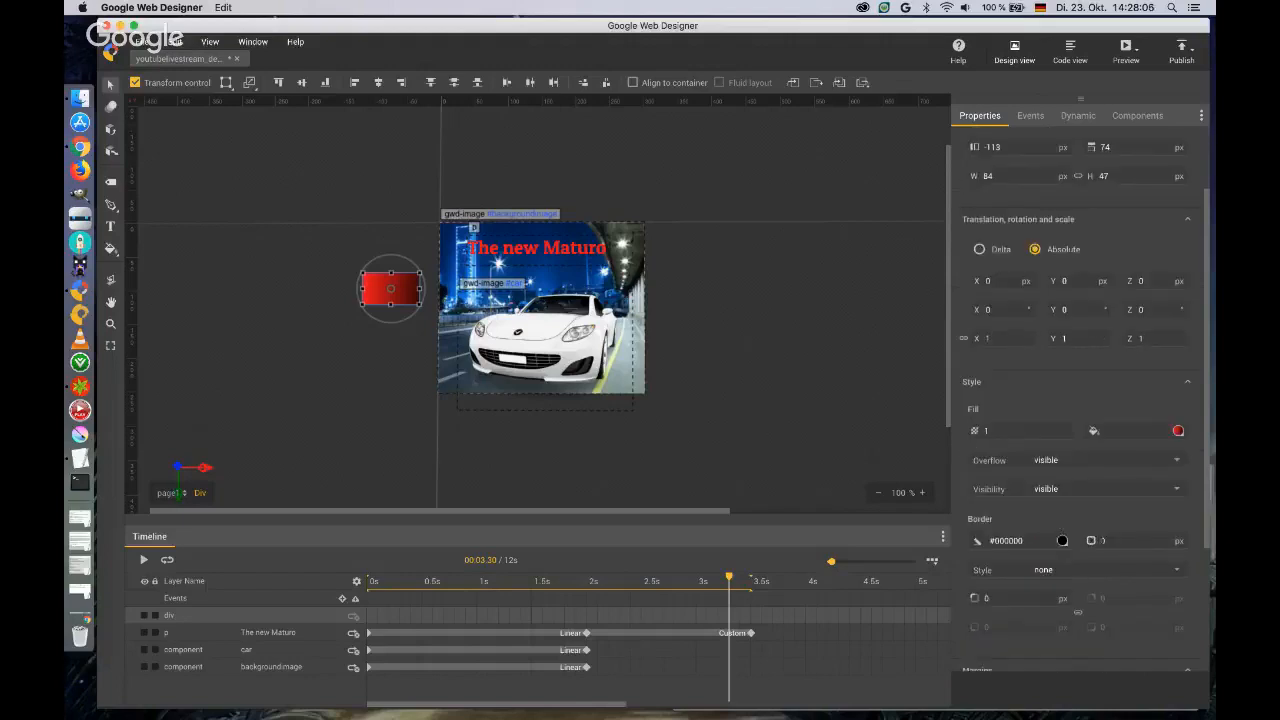
{"action": "left_click", "coordinate": [1104, 541]}
{"action": "type", "text": "2"}
{"action": "key", "text": "Tab"}
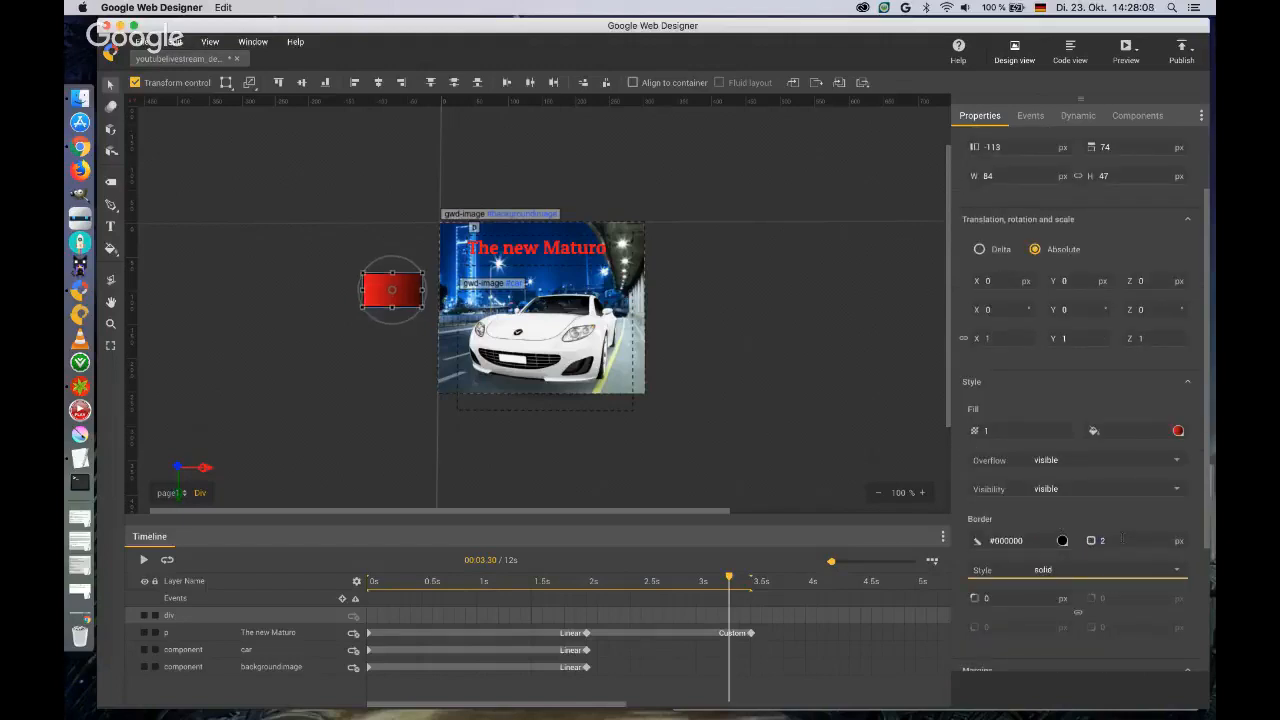
{"action": "key", "text": "Tab"}
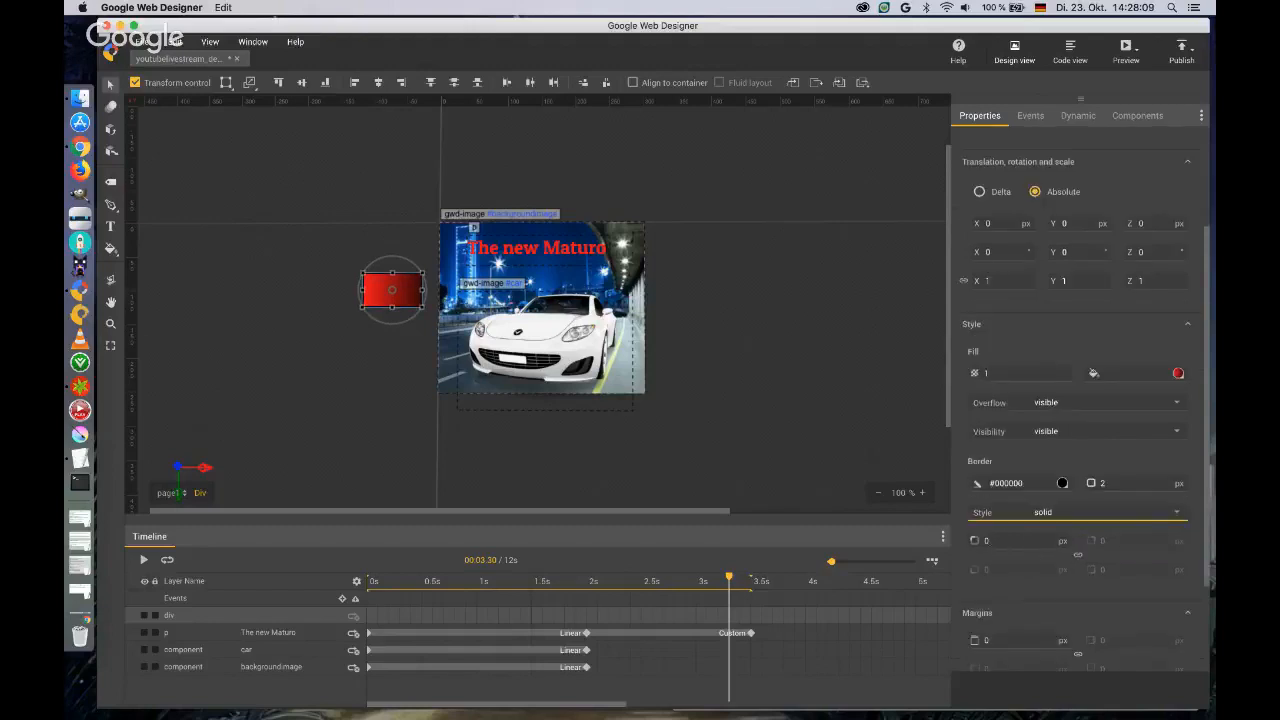
{"action": "type", "text": "16"}
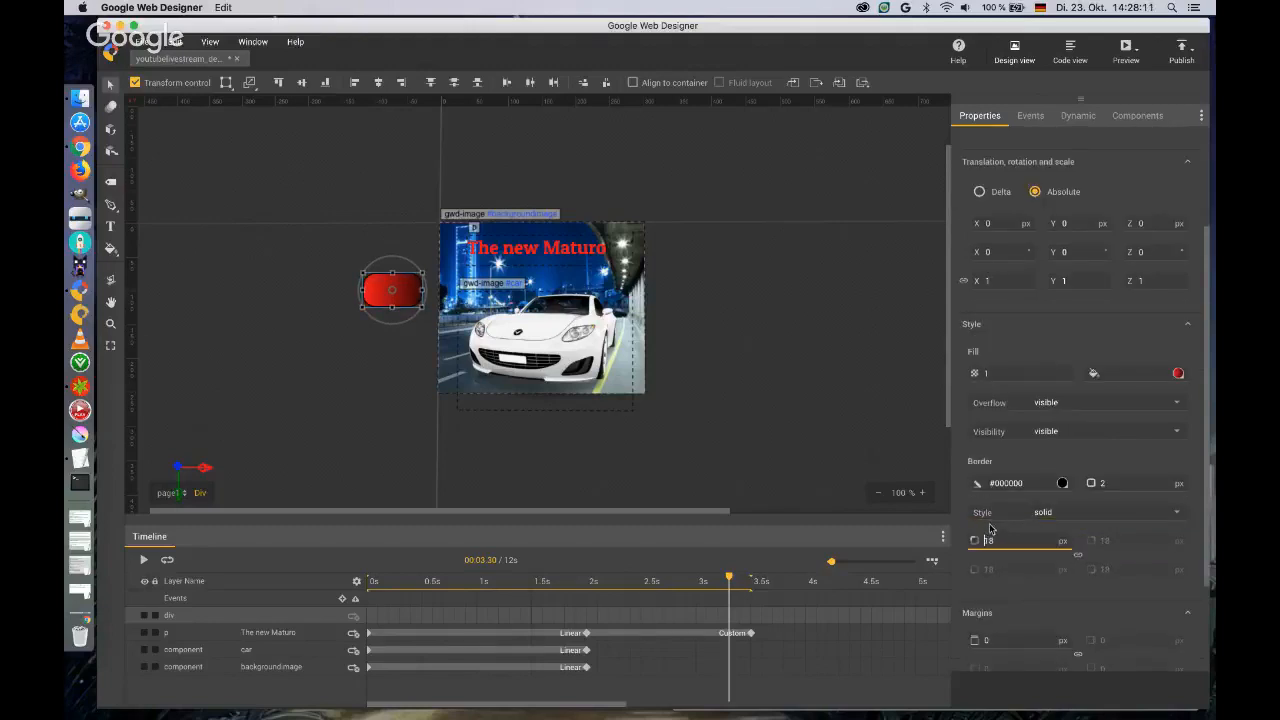
{"action": "key", "text": "Return"}
Rotate the div's gradient with the Gradient tool to run vertically from bright to dark red, and return to the Selection tool.
{"action": "left_click", "coordinate": [112, 249]}
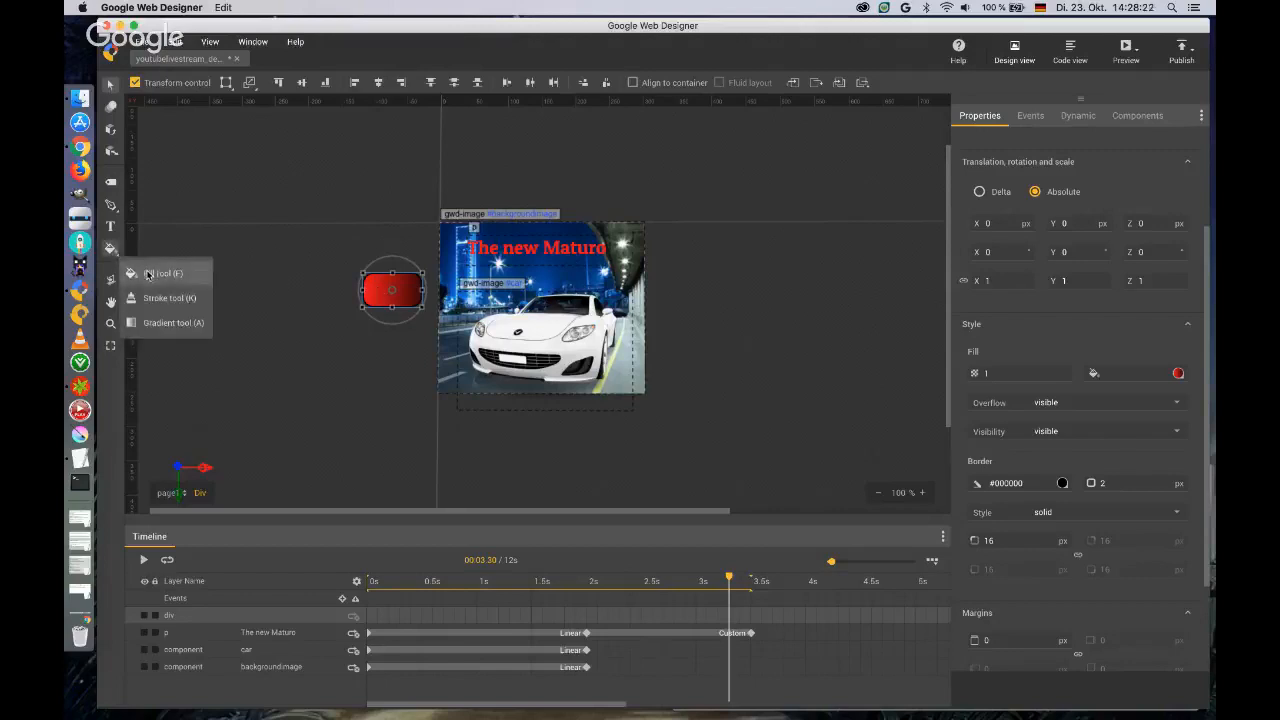
{"action": "left_click", "coordinate": [158, 325]}
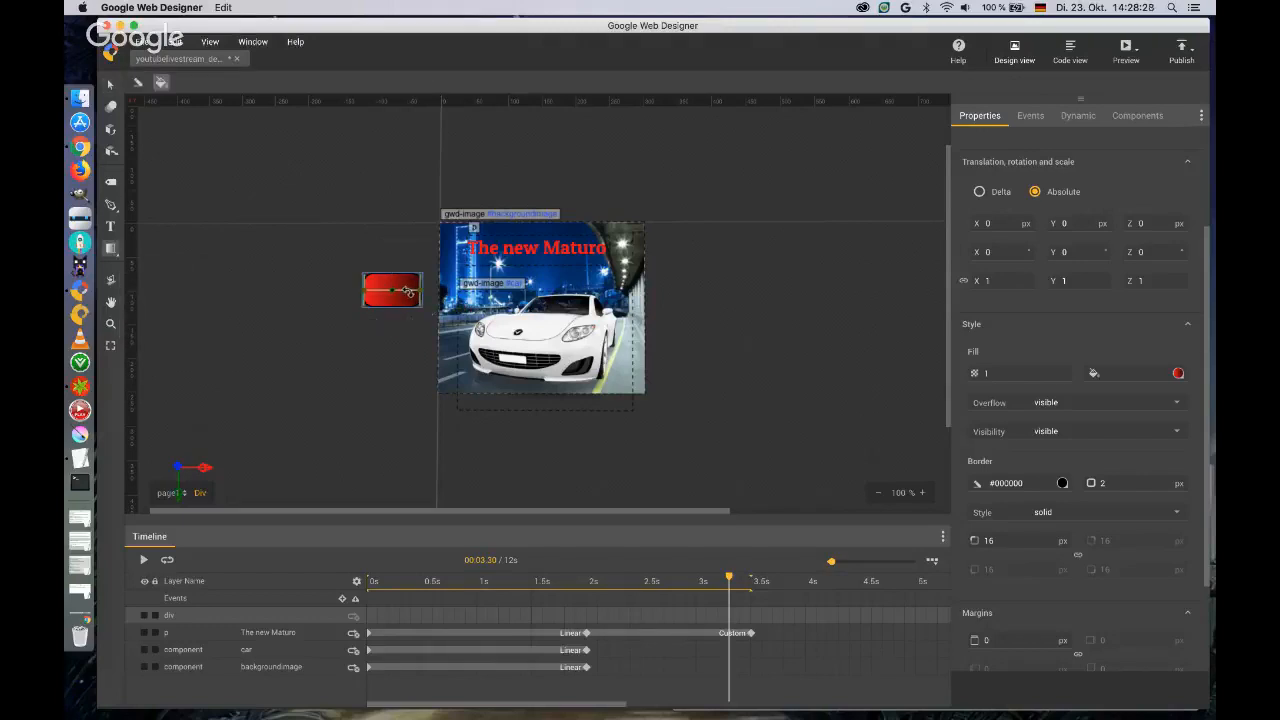
{"action": "left_click_drag", "start_coordinate": [408, 291], "coordinate": [401, 303]}
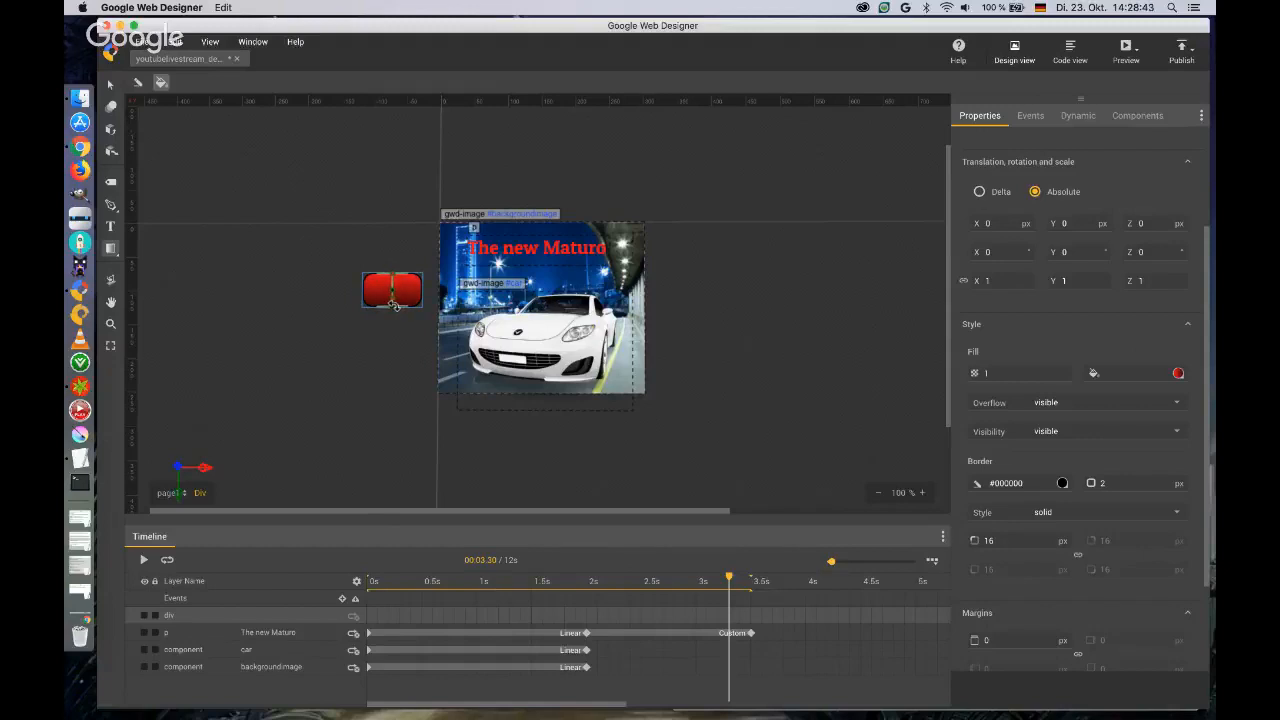
{"action": "left_click", "coordinate": [110, 84]}
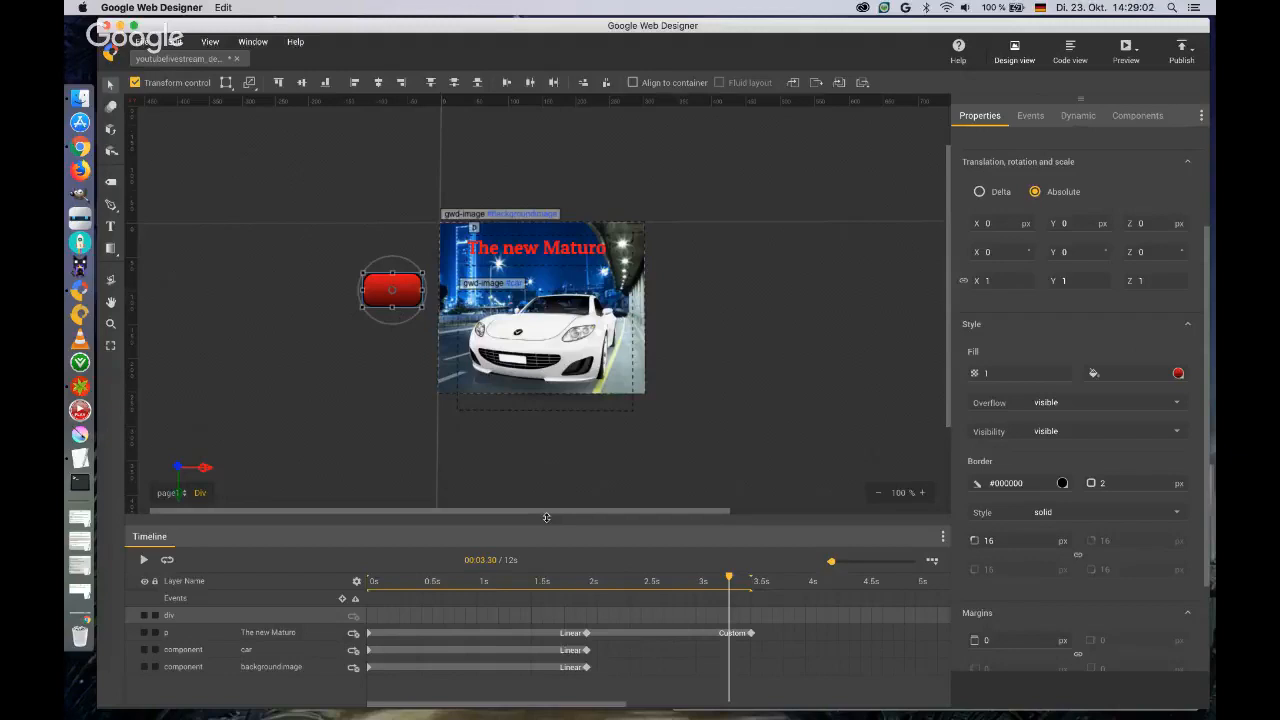
Enlarge the timeline area and give the red div the ID button_wrap.
{"action": "left_click_drag", "start_coordinate": [546, 517], "coordinate": [548, 473]}
{"action": "scroll", "coordinate": [1057, 234], "scroll_direction": "up", "scroll_amount": 3}
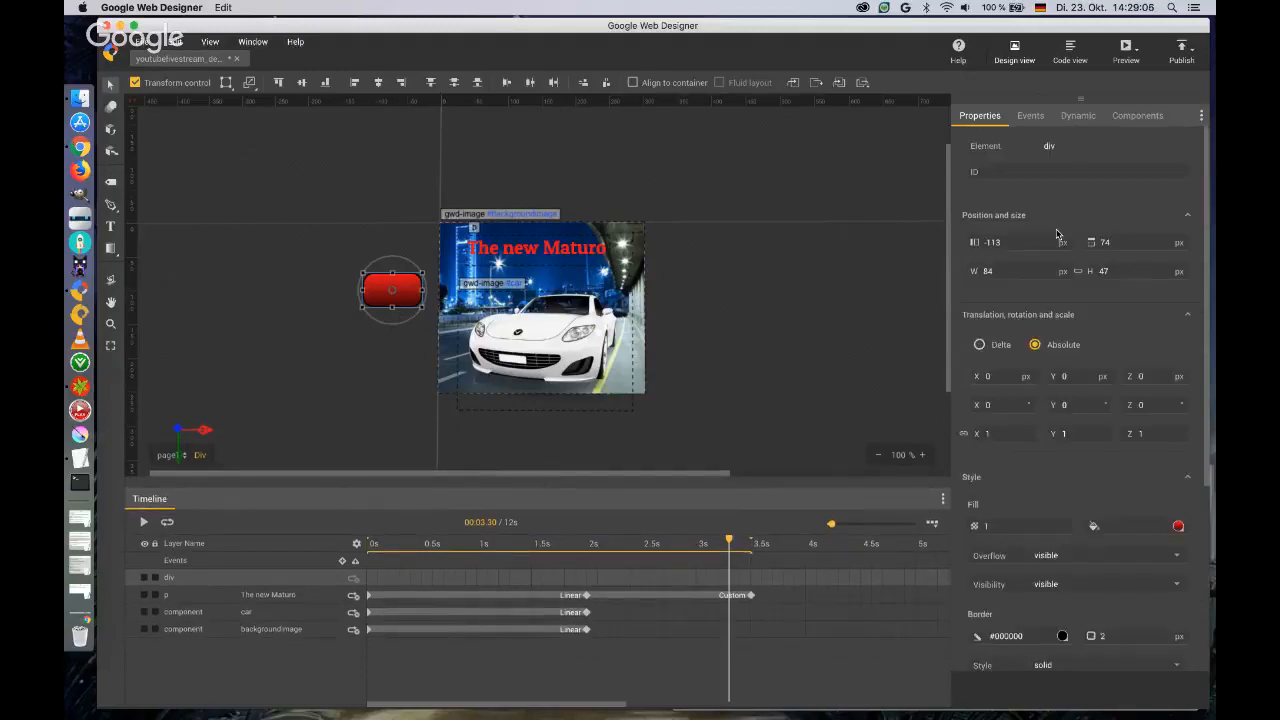
{"action": "left_click", "coordinate": [1044, 172]}
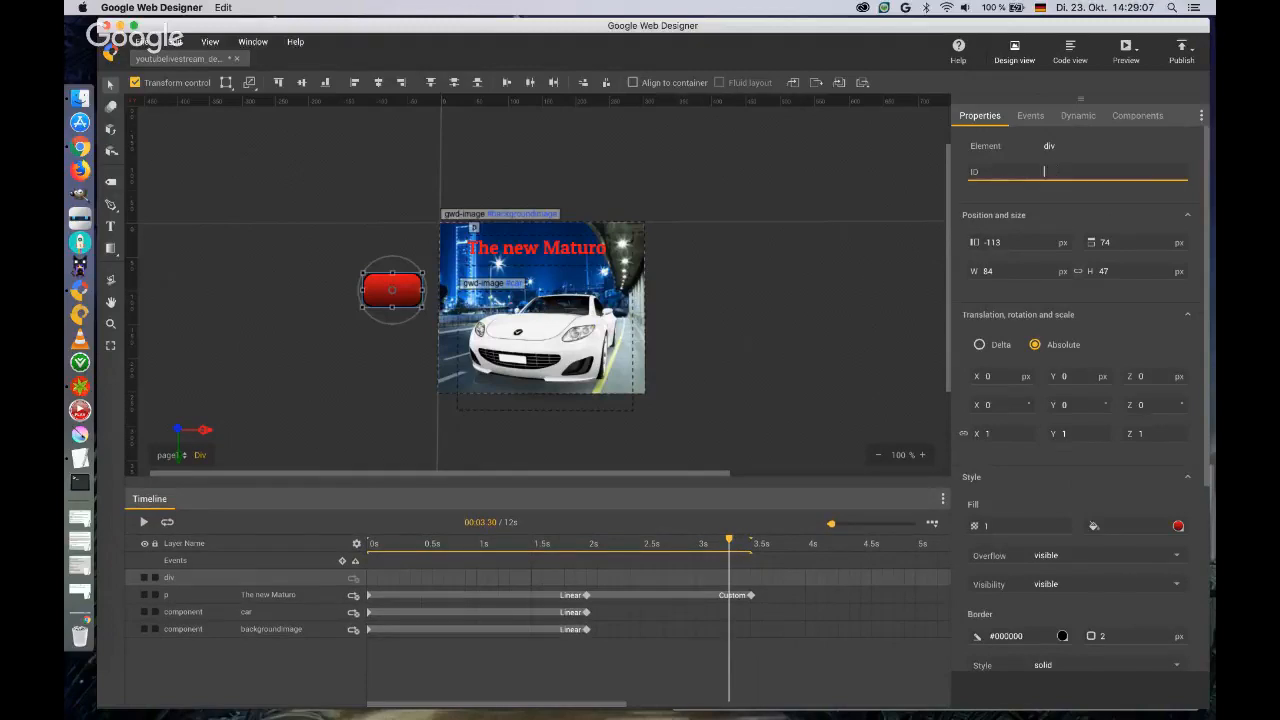
{"action": "type", "text": "button_wrap"}
{"action": "key", "text": "Return"}
{"action": "left_click", "coordinate": [110, 88]}
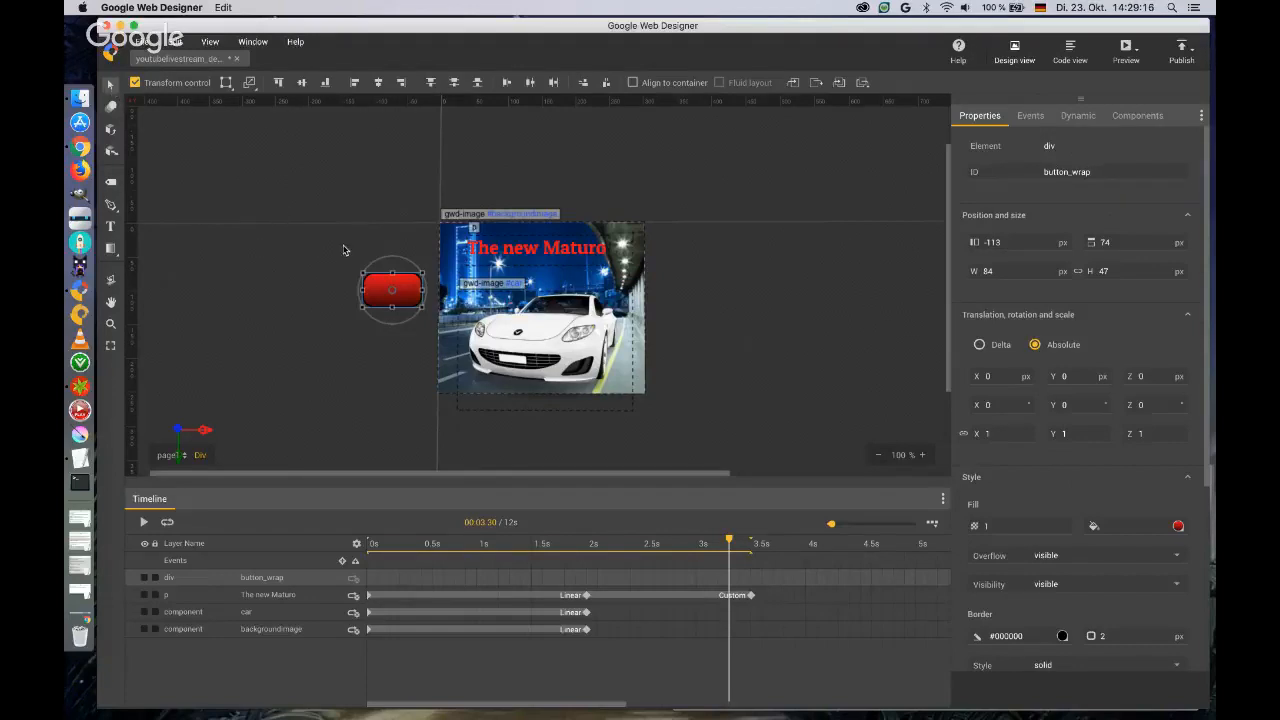
Enter the button_wrap div and add a text box of about 70 x 29 px reading "video" inside it.
{"action": "double_click", "coordinate": [401, 288]}
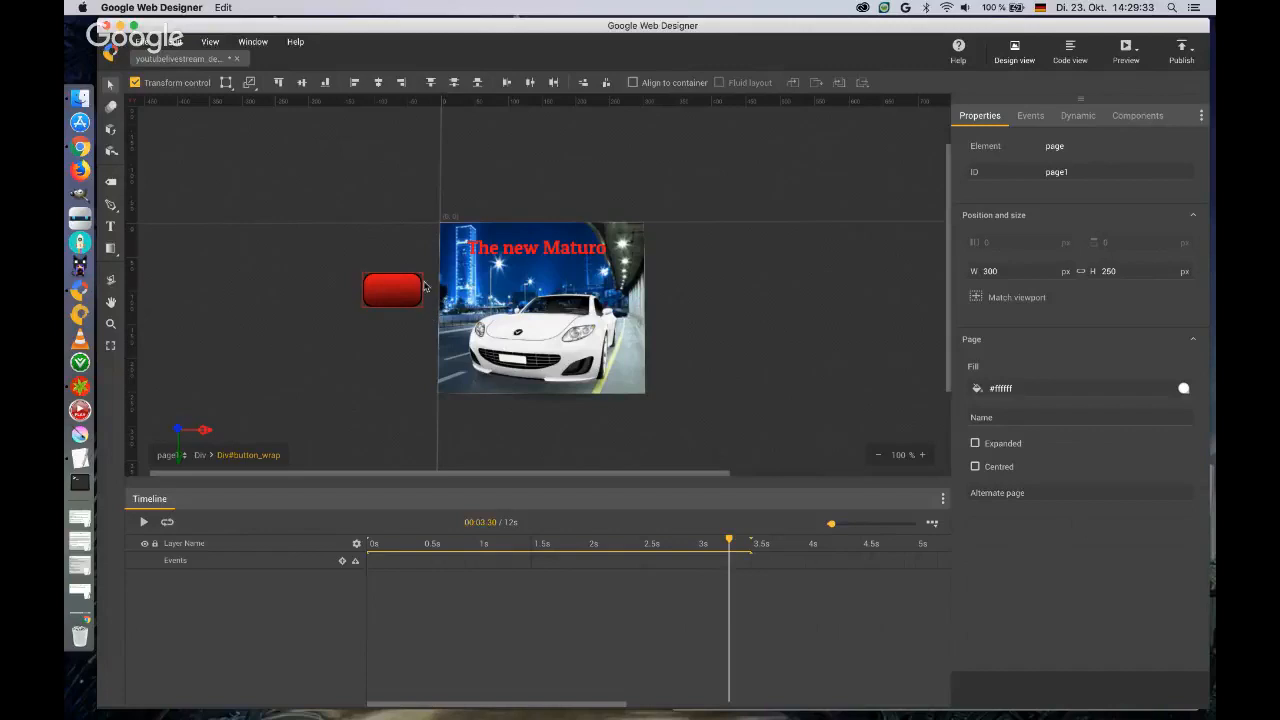
{"action": "left_click", "coordinate": [110, 228]}
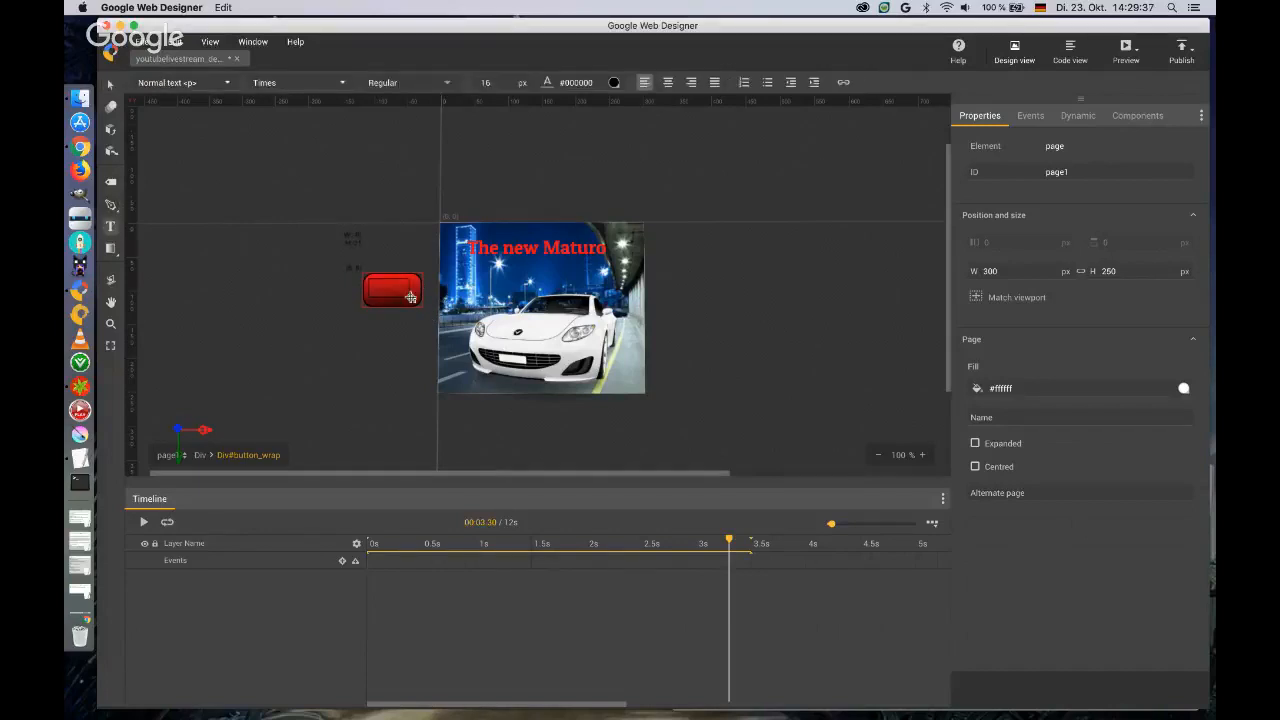
{"action": "left_click_drag", "start_coordinate": [410, 297], "coordinate": [416, 298]}
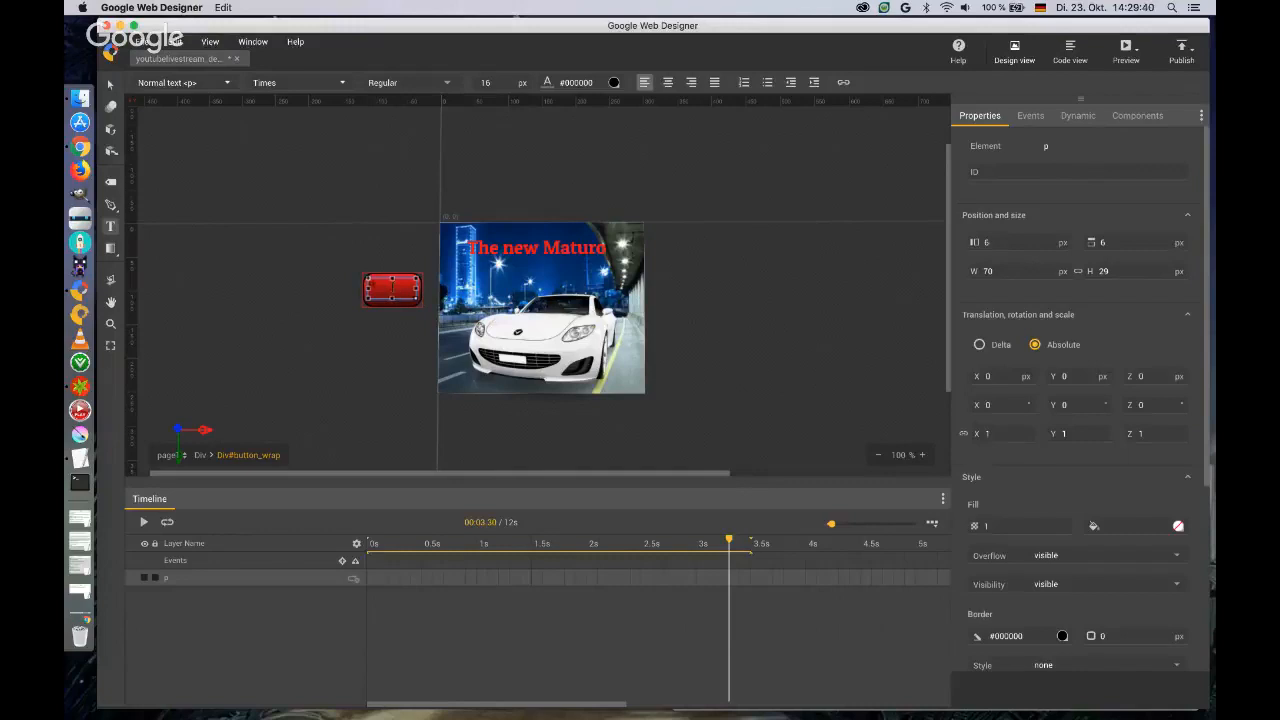
Format the "video" text in Patua One with the near-white colour #f5f2f2 and centre alignment.
{"action": "left_click", "coordinate": [344, 84]}
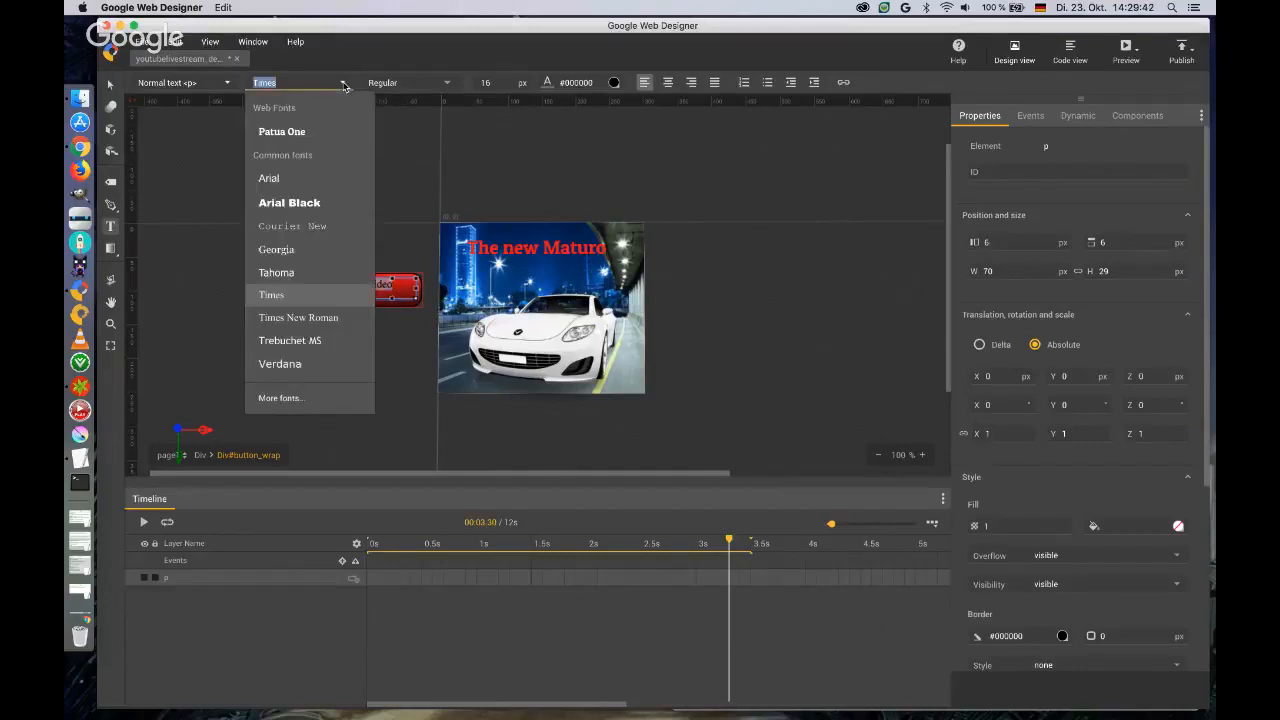
{"action": "left_click", "coordinate": [282, 131]}
{"action": "left_click", "coordinate": [614, 82]}
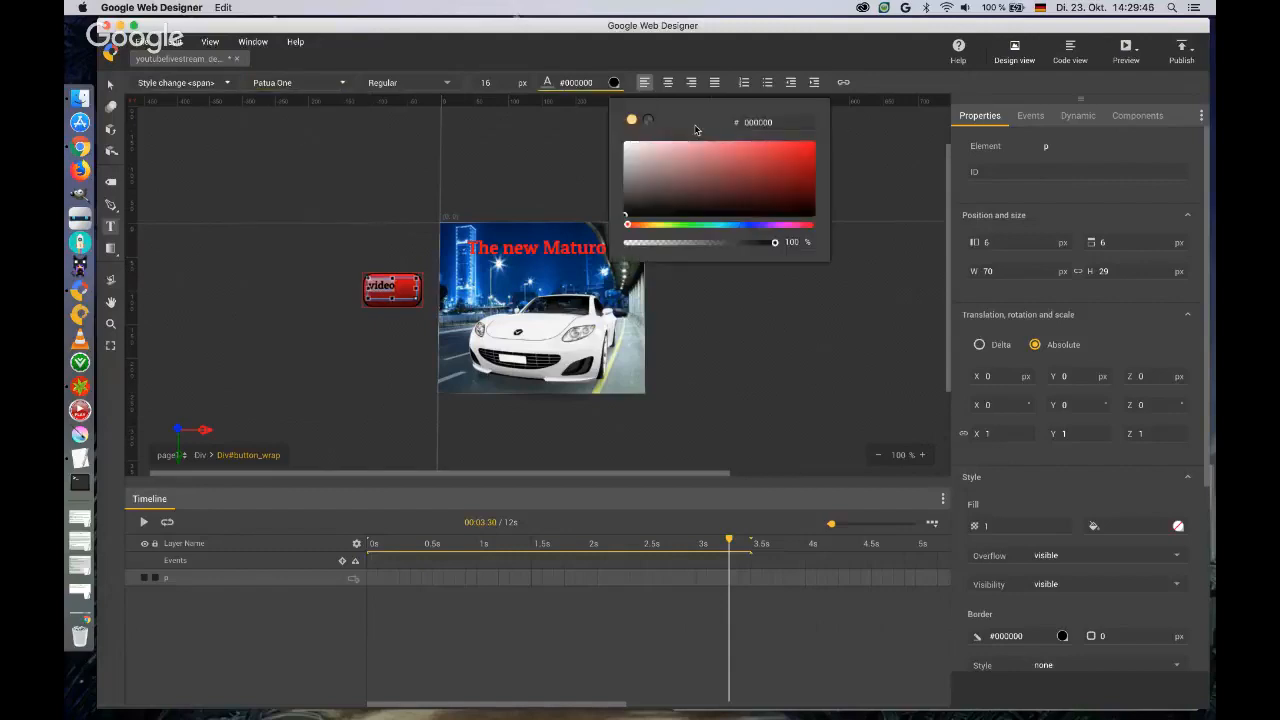
{"action": "left_click", "coordinate": [625, 143]}
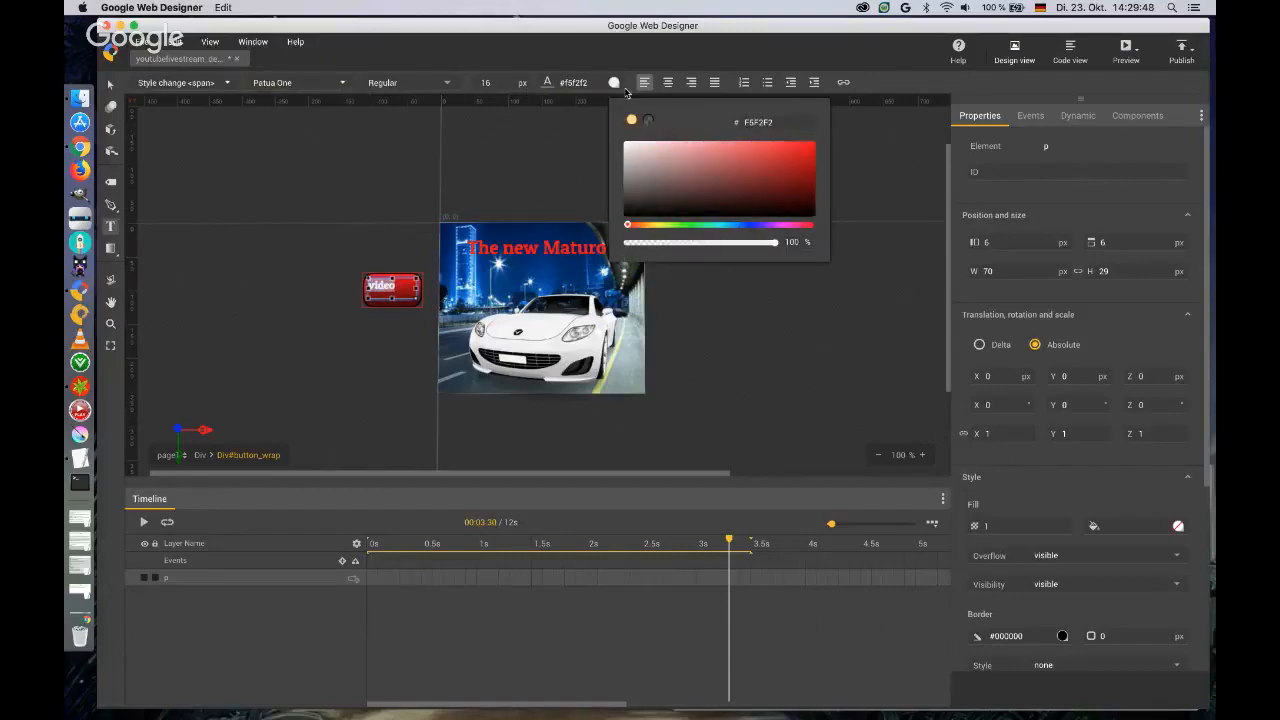
{"action": "left_click", "coordinate": [668, 86]}
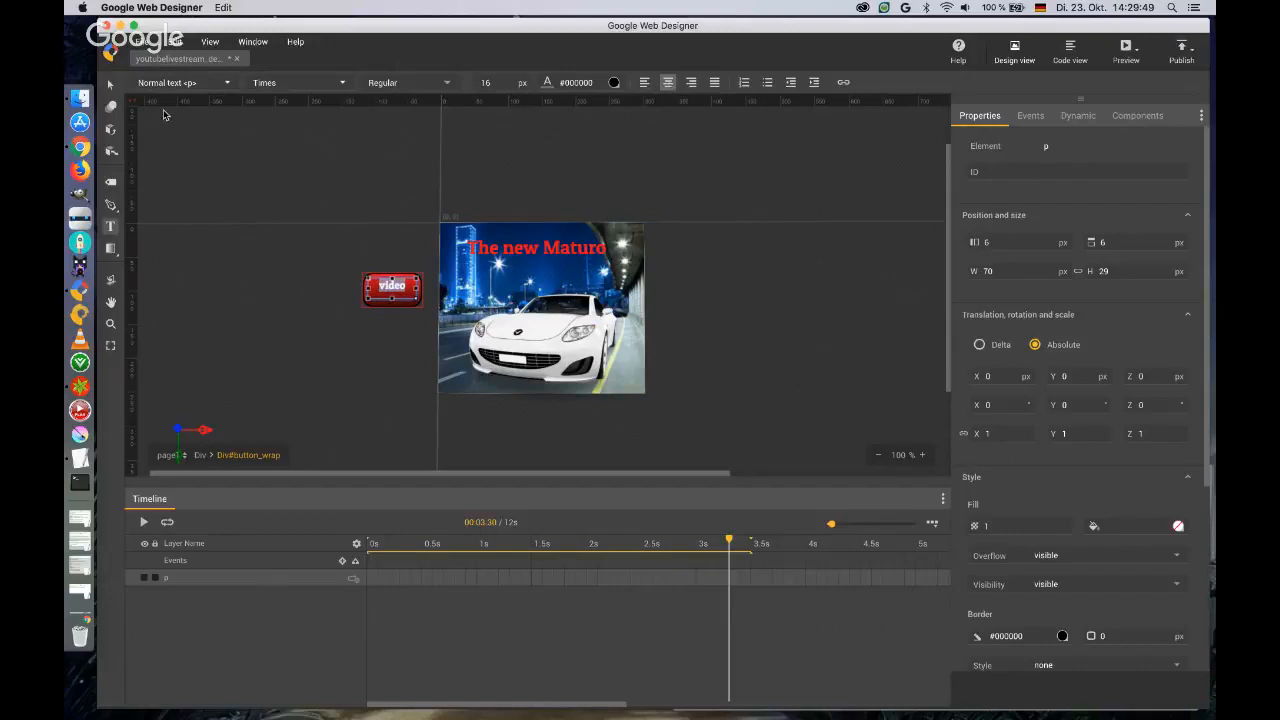
{"action": "left_click", "coordinate": [111, 84]}
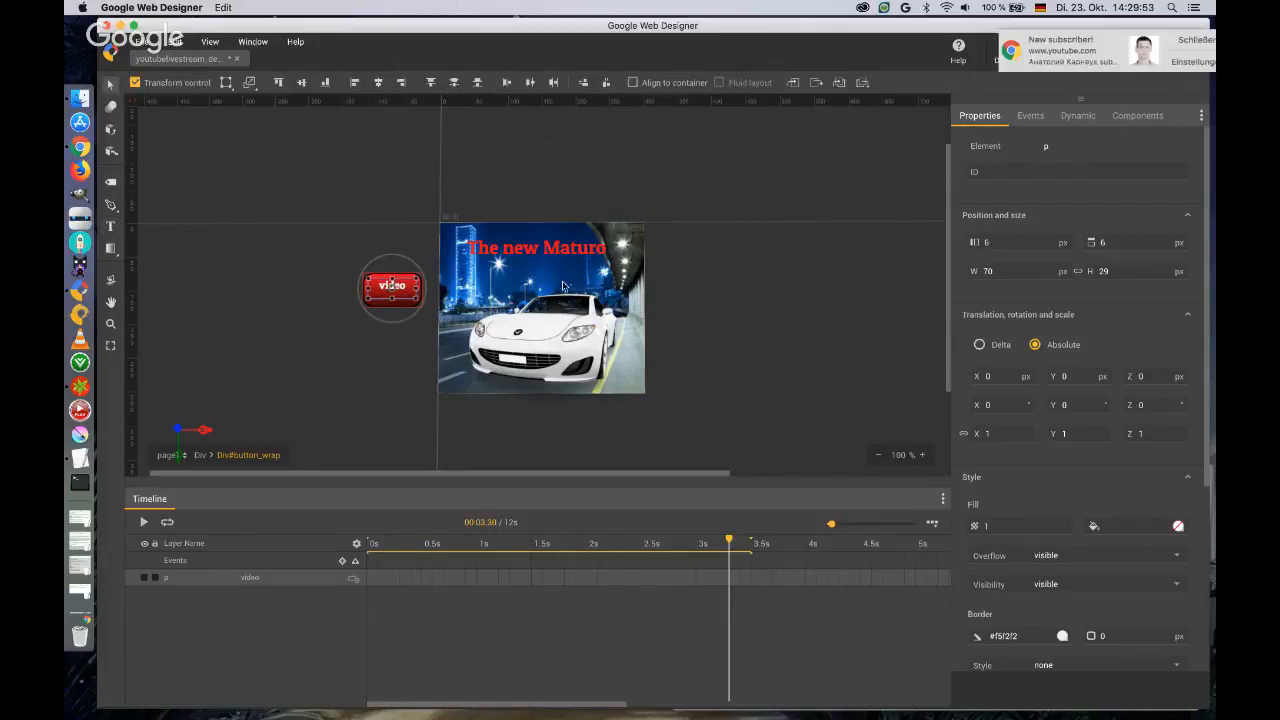
Dismiss the notification and set the "video" text's left and top position to 0 px.
{"action": "left_click", "coordinate": [1160, 44]}
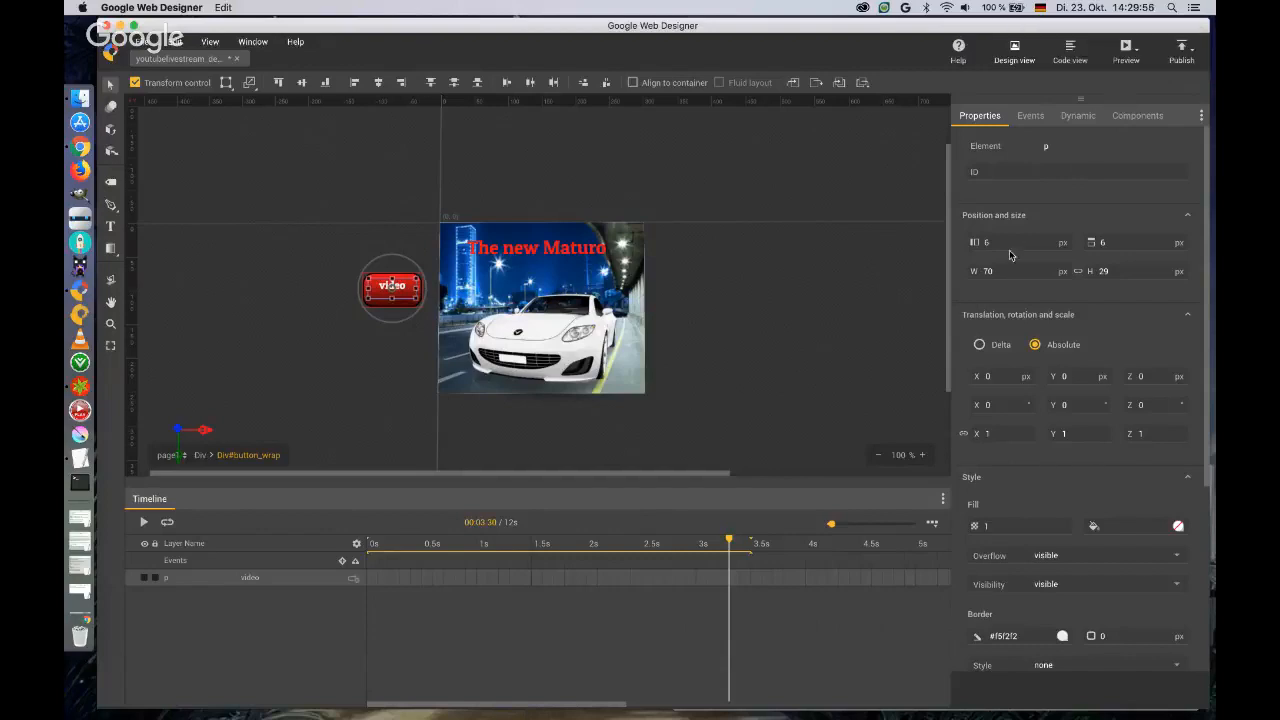
{"action": "left_click", "coordinate": [997, 242]}
{"action": "key", "text": "Tab"}
{"action": "type", "text": "0"}
{"action": "key", "text": "Return"}
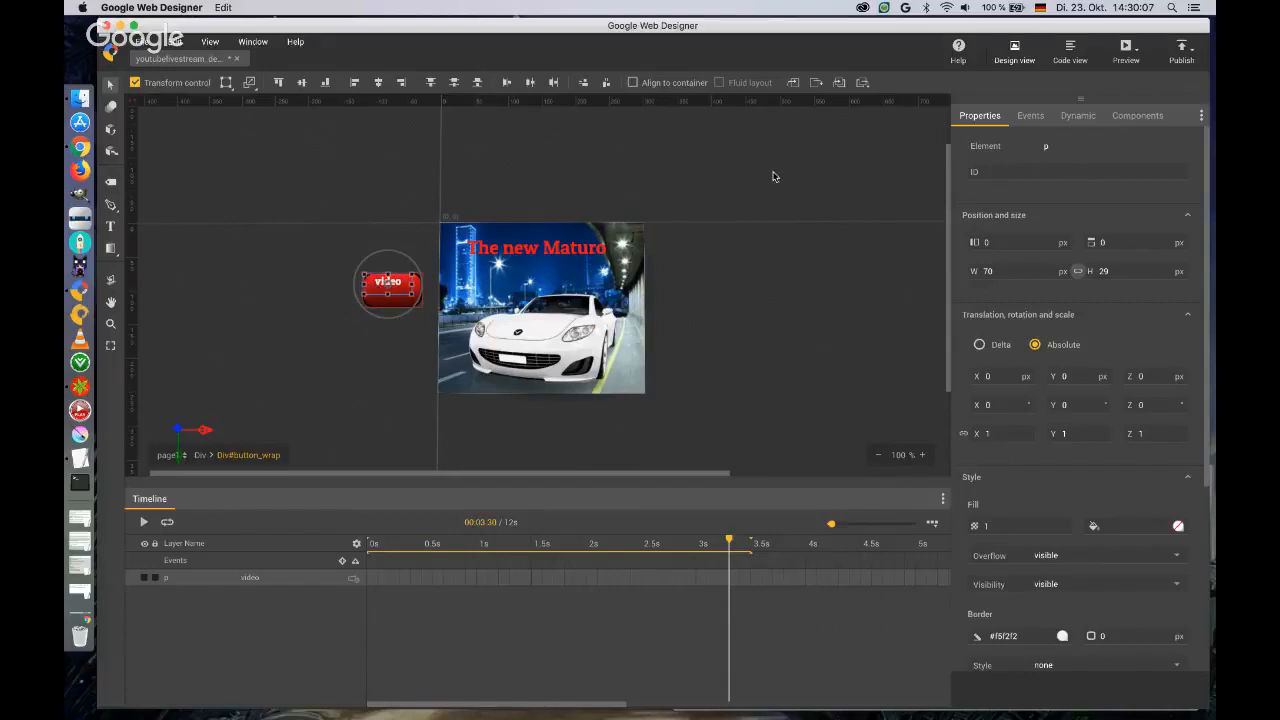
Give the "video" text element the ID labelName.
{"action": "left_click", "coordinate": [1057, 171]}
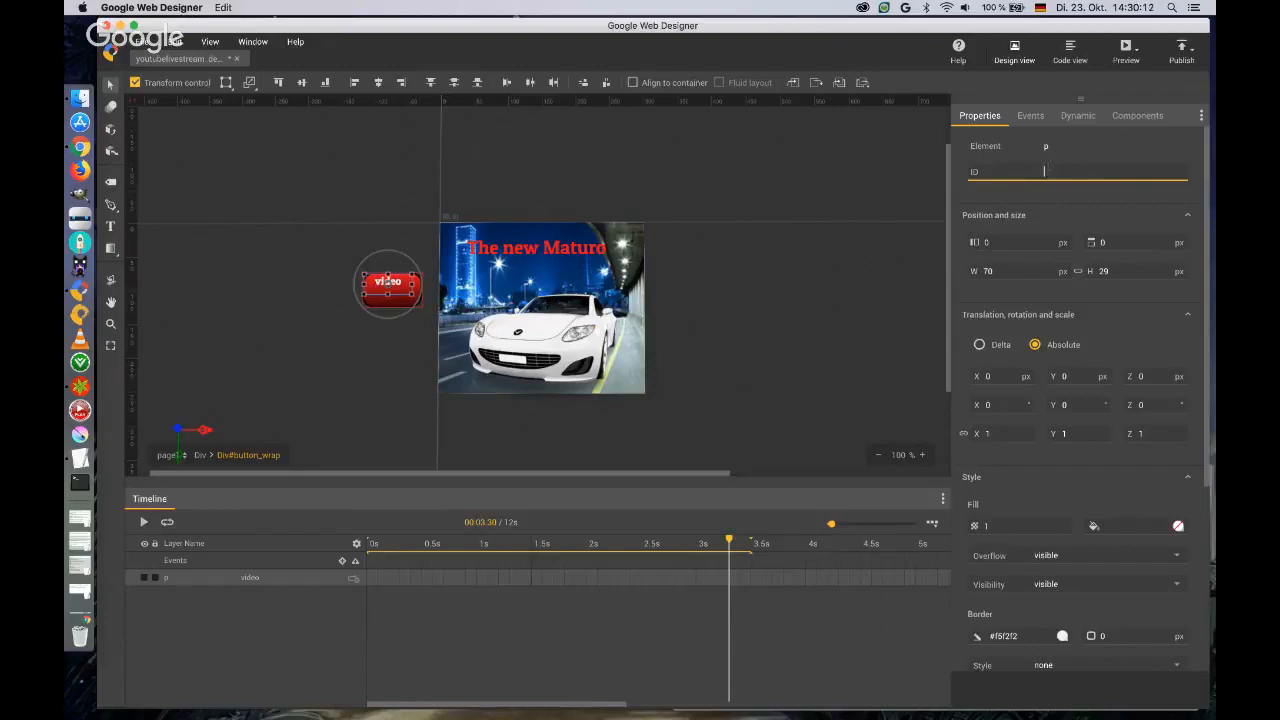
{"action": "type", "text": "labelName"}
{"action": "key", "text": "Return"}
Nudge the "video" label to the middle of the red button, at 7 px left and 8 px top.
{"action": "left_click", "coordinate": [381, 285]}
{"action": "key", "text": "Down"}
{"action": "key", "text": "Down"}
{"action": "key", "text": "Down"}
{"action": "key", "text": "Down"}
{"action": "key", "text": "Down"}
{"action": "key", "text": "Down"}
{"action": "key", "text": "Down"}
{"action": "key", "text": "Down"}
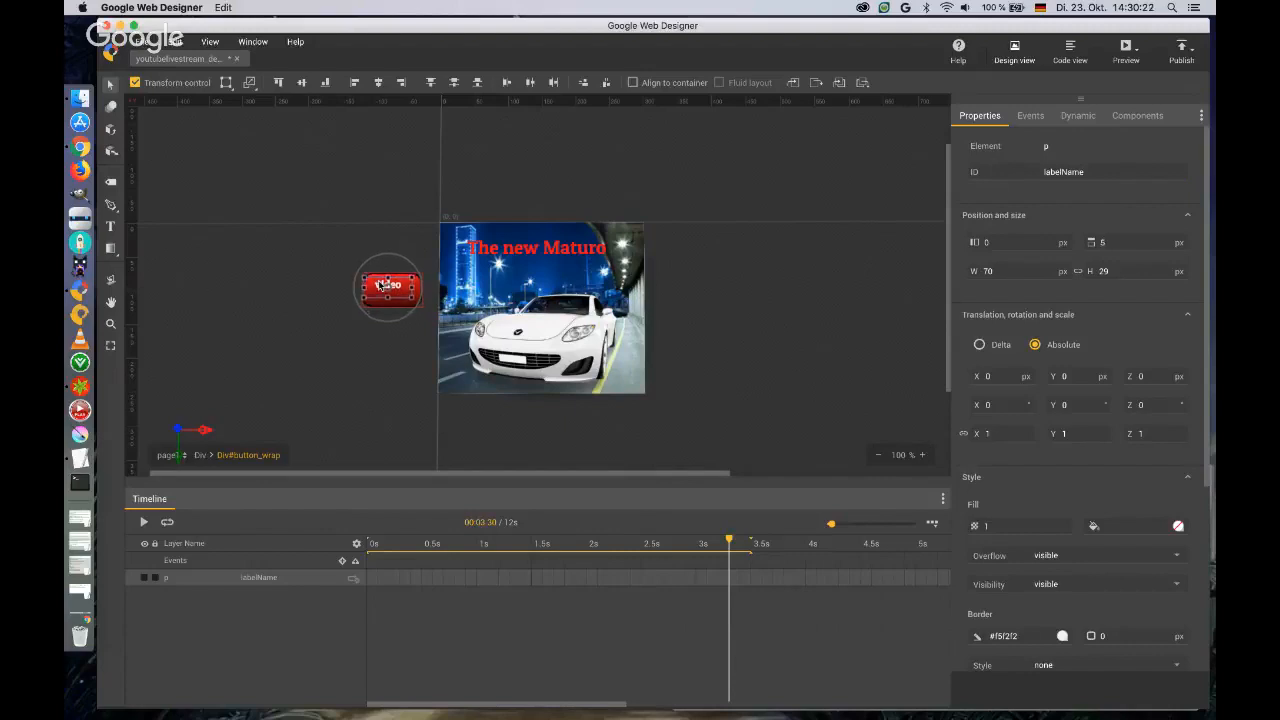
{"action": "key", "text": "Right"}
{"action": "key", "text": "Right"}
{"action": "key", "text": "Right"}
{"action": "key", "text": "Right"}
{"action": "key", "text": "Right"}
{"action": "key", "text": "Right"}
{"action": "key", "text": "Right"}
{"action": "key", "text": "Up"}
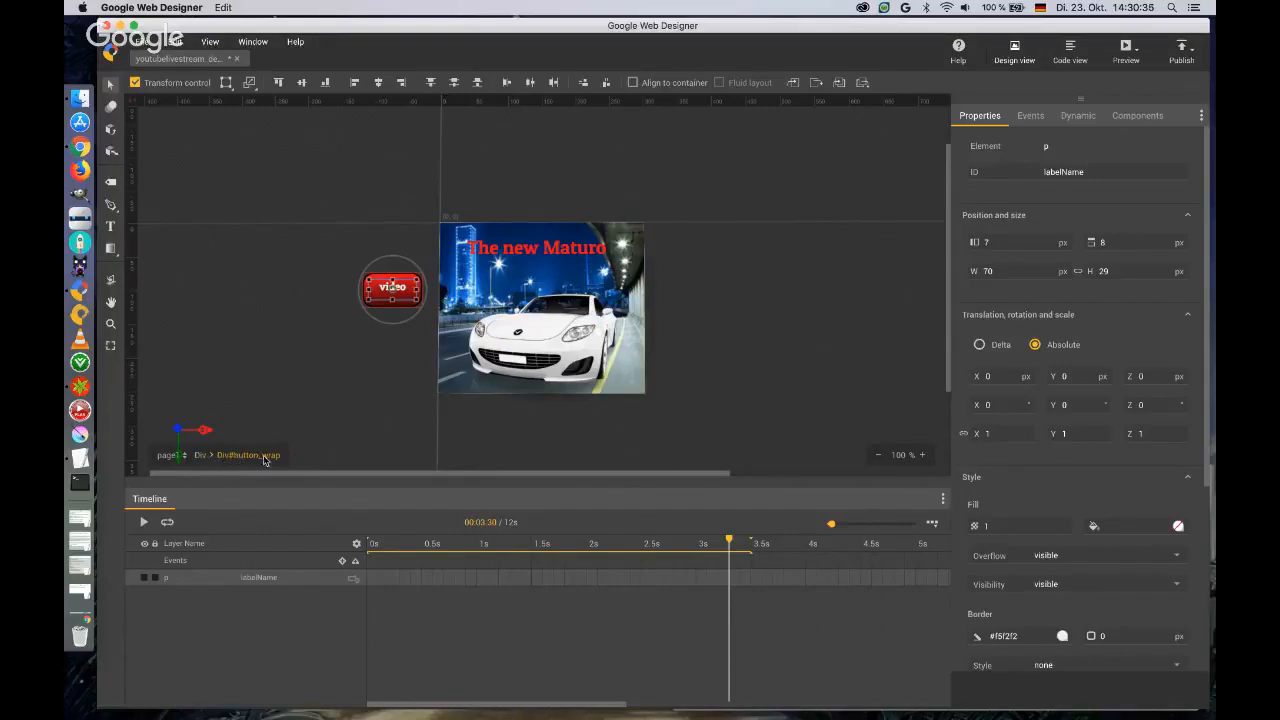
Return to the parent div and insert keyframes for button_wrap at 2 and 3.5 seconds.
{"action": "left_click", "coordinate": [201, 456]}
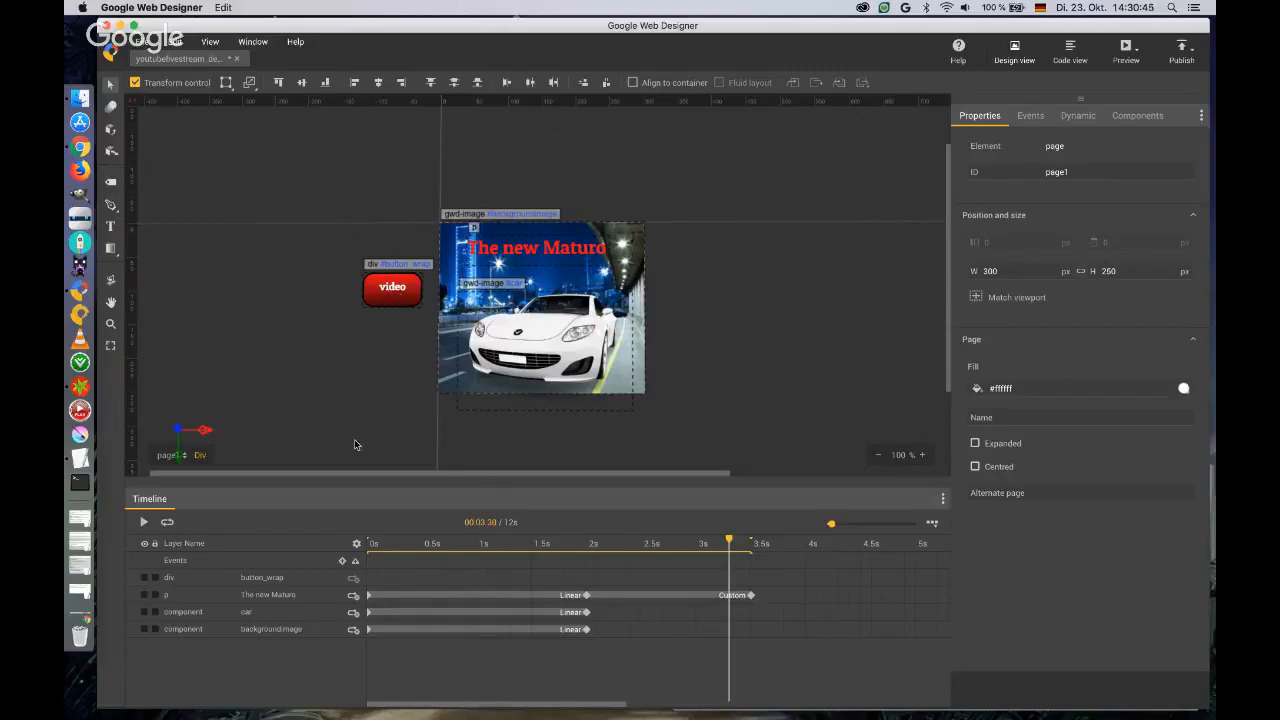
{"action": "right_click", "coordinate": [587, 577]}
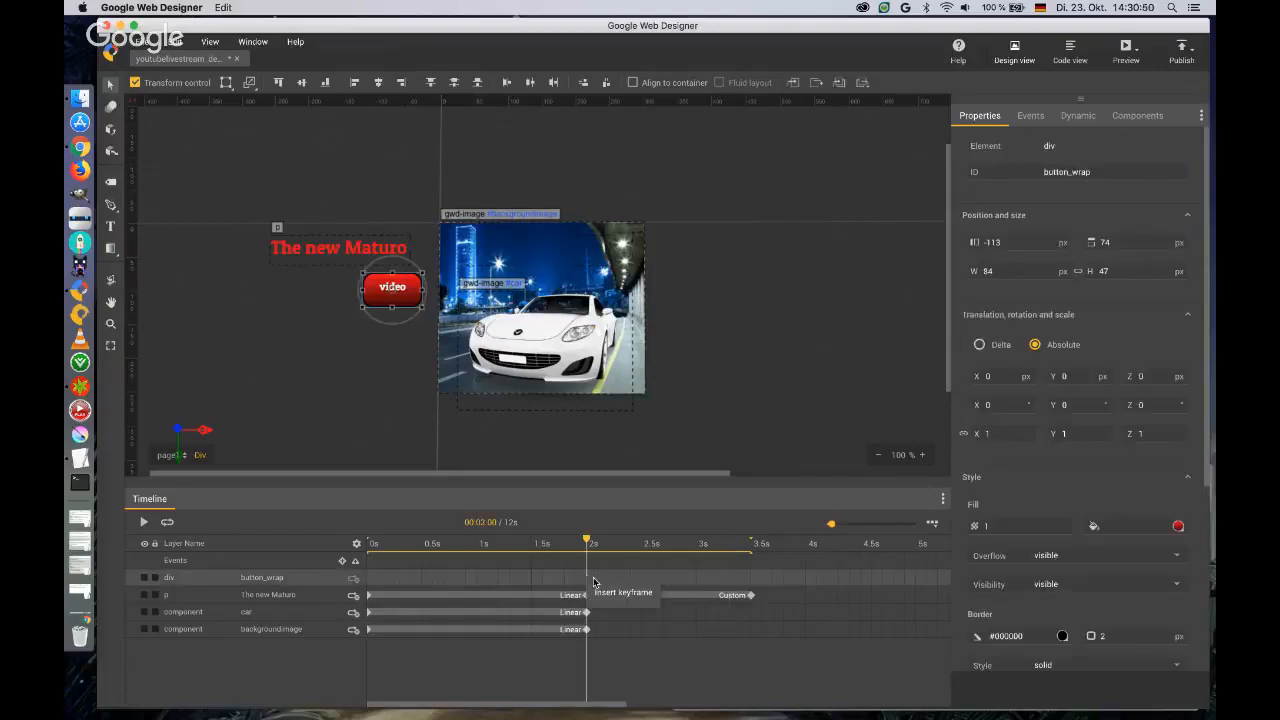
{"action": "left_click", "coordinate": [601, 595]}
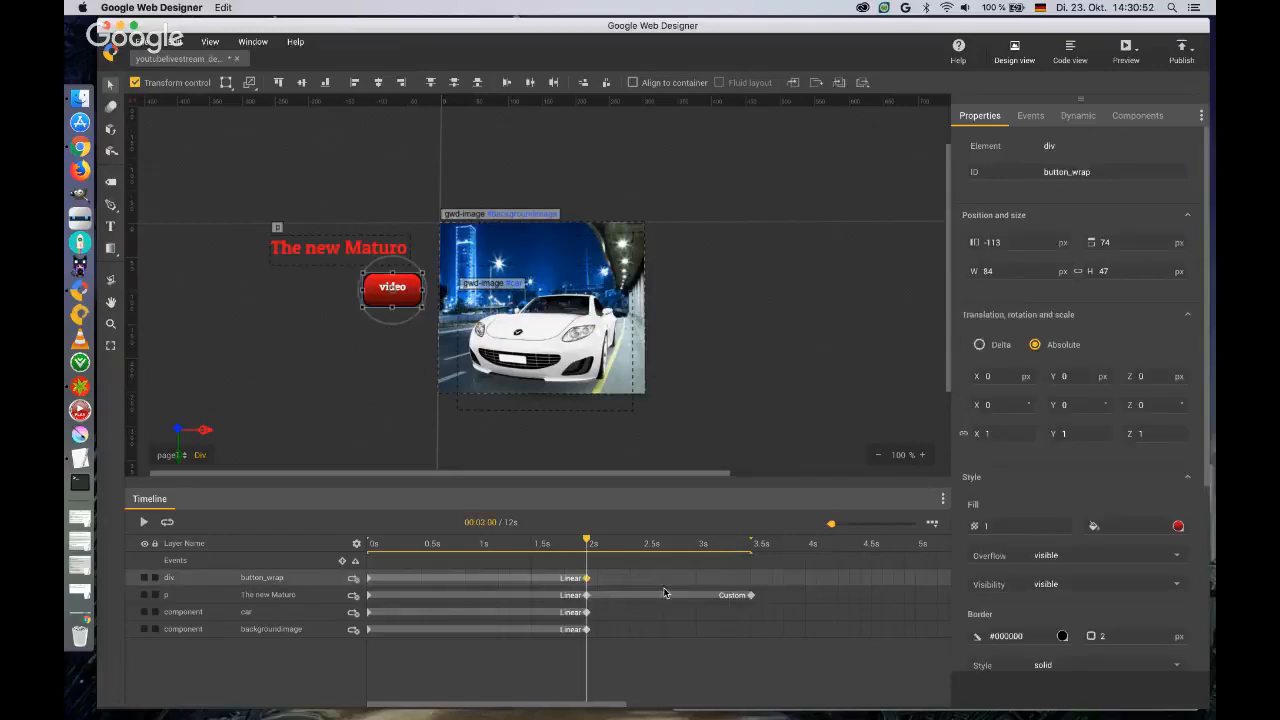
{"action": "right_click", "coordinate": [751, 578]}
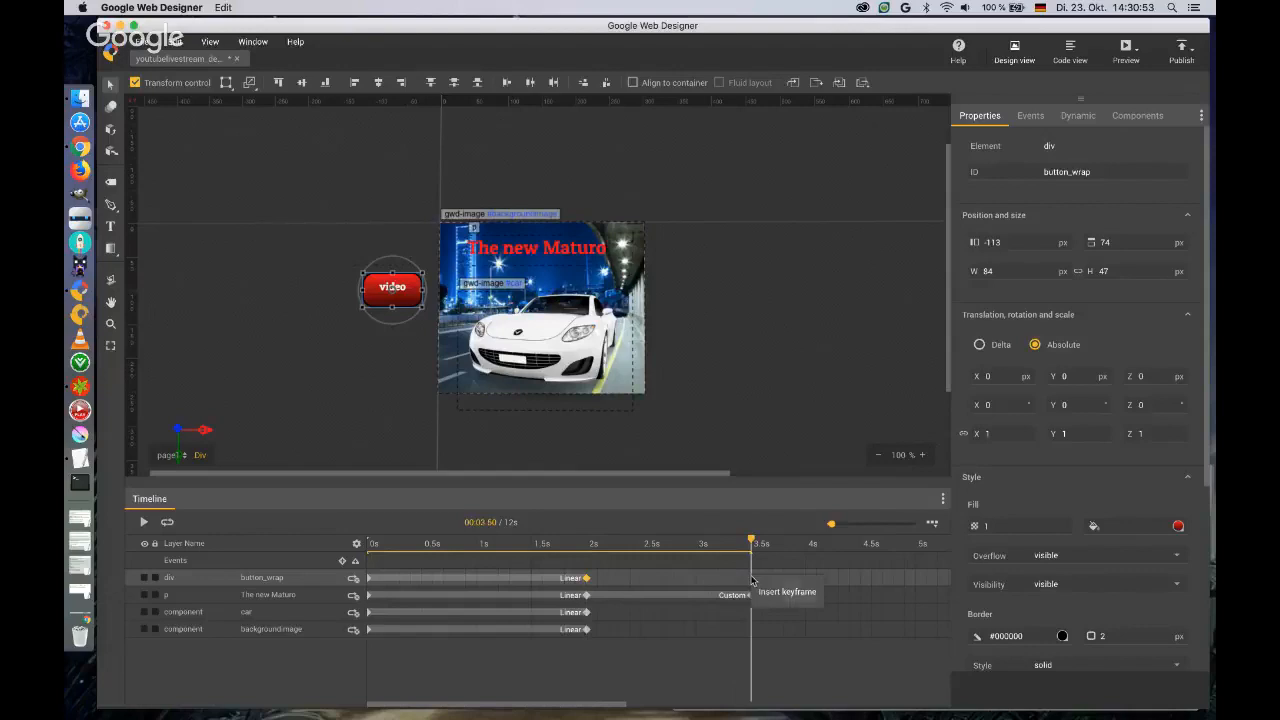
{"action": "left_click", "coordinate": [760, 591]}
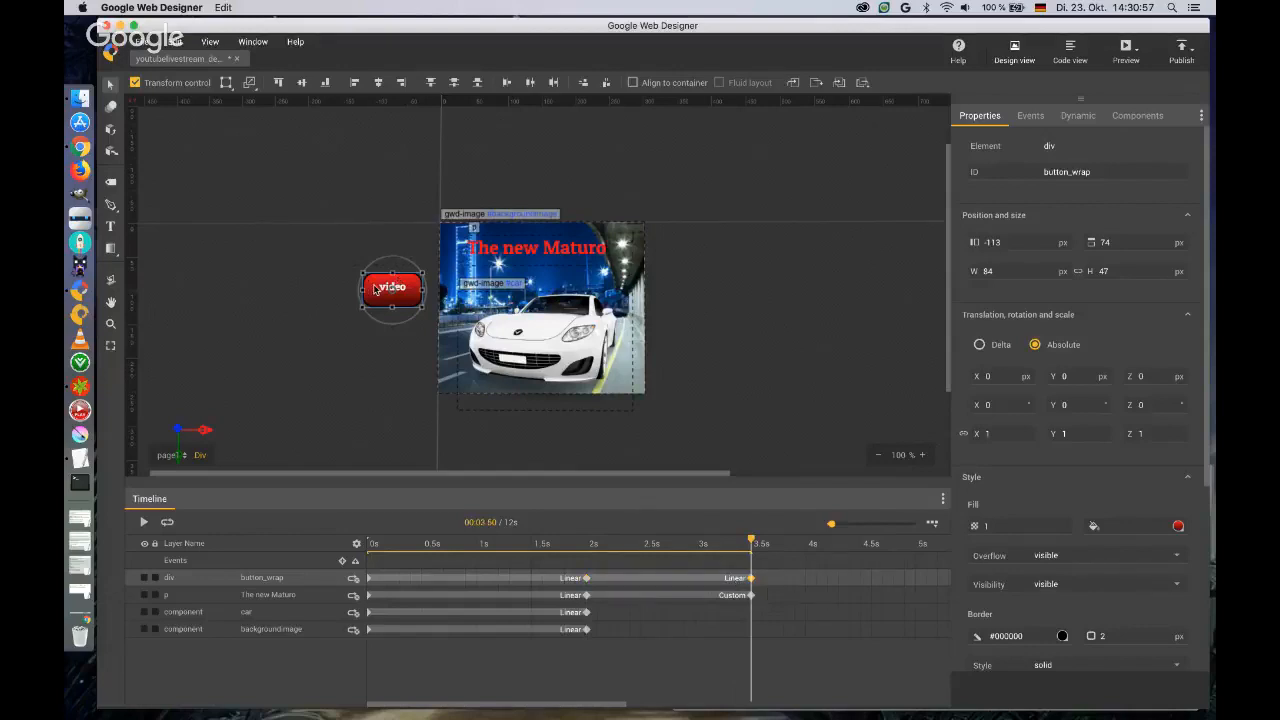
Move button_wrap onto the banner at 3.5 seconds, translated 144 px in X and -11 px in Y, with Ease-in-out easing from 2 seconds.
{"action": "left_click_drag", "start_coordinate": [397, 279], "coordinate": [472, 282]}
{"action": "right_click", "coordinate": [730, 582]}
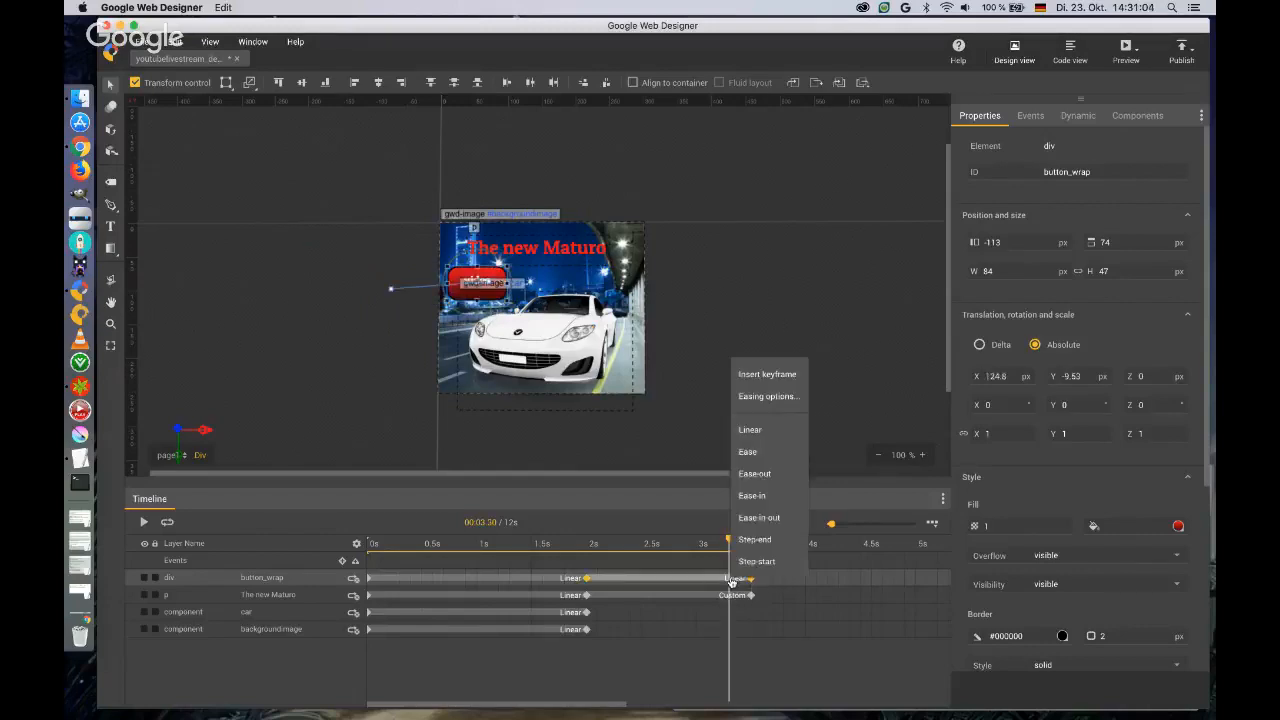
{"action": "left_click", "coordinate": [759, 517]}
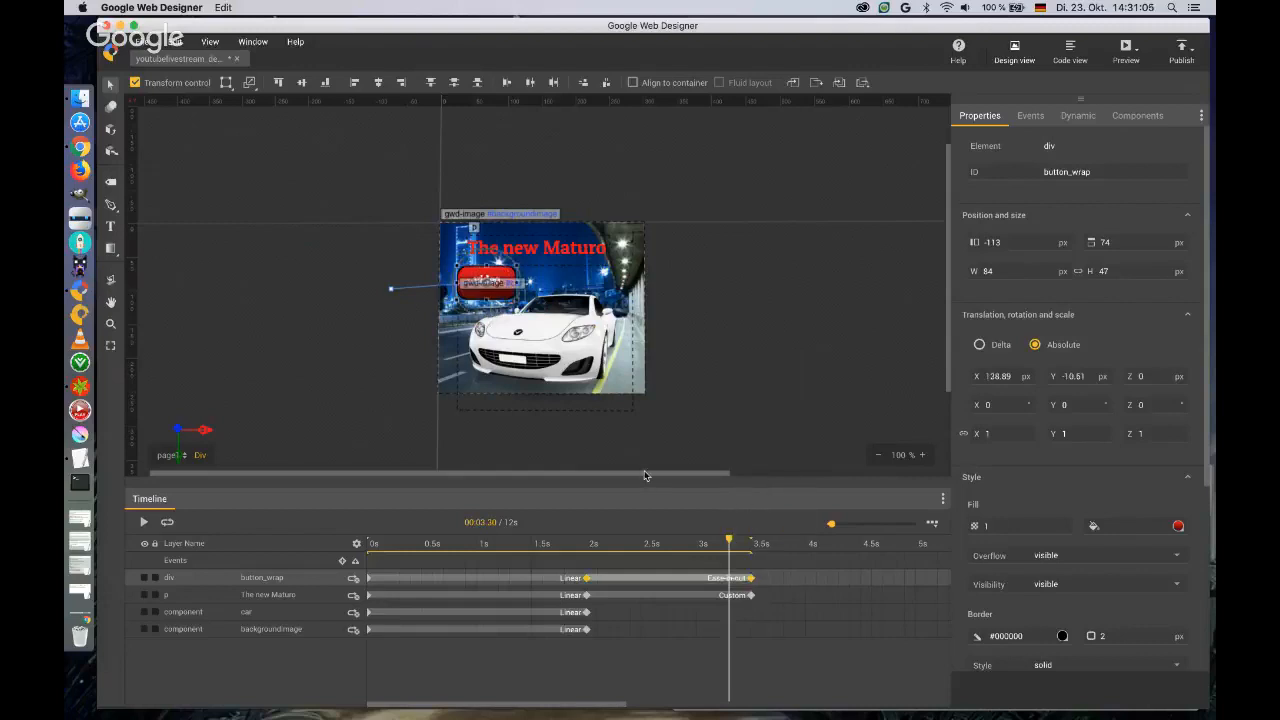
Play the timeline animation, preview the banner in the browser, and return to Google Web Designer.
{"action": "left_click", "coordinate": [144, 524]}
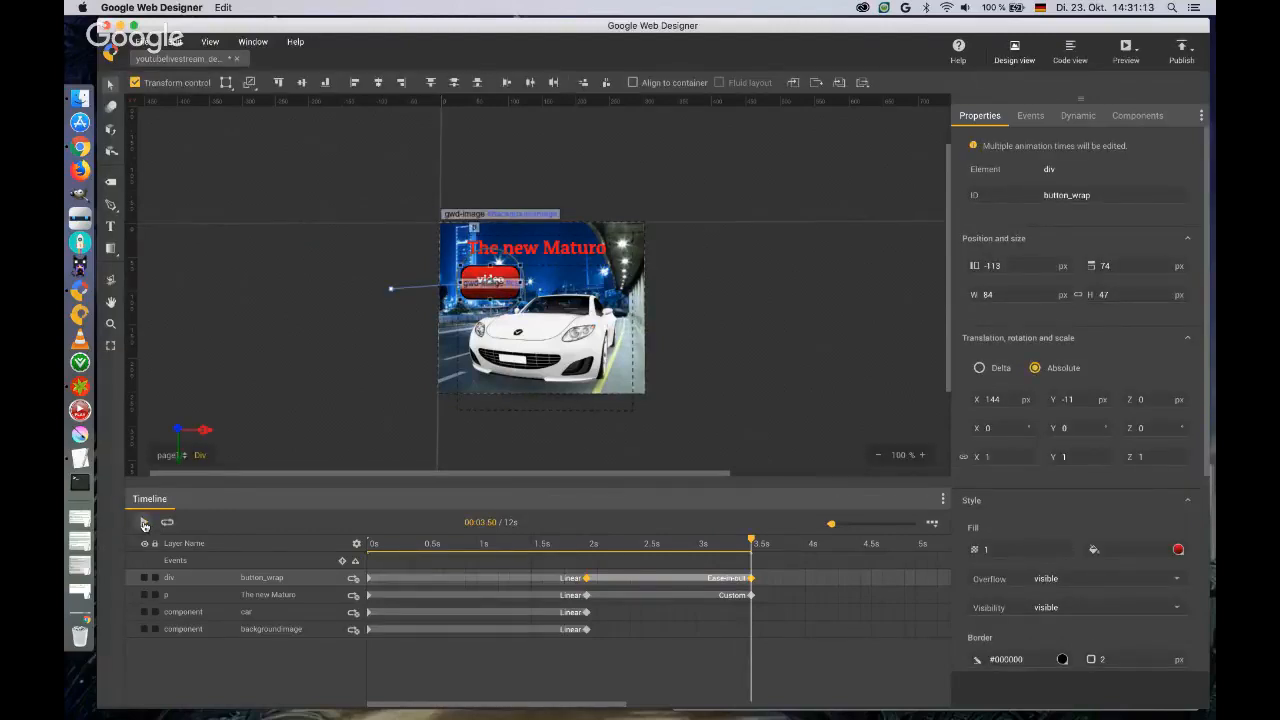
{"action": "left_click", "coordinate": [144, 524]}
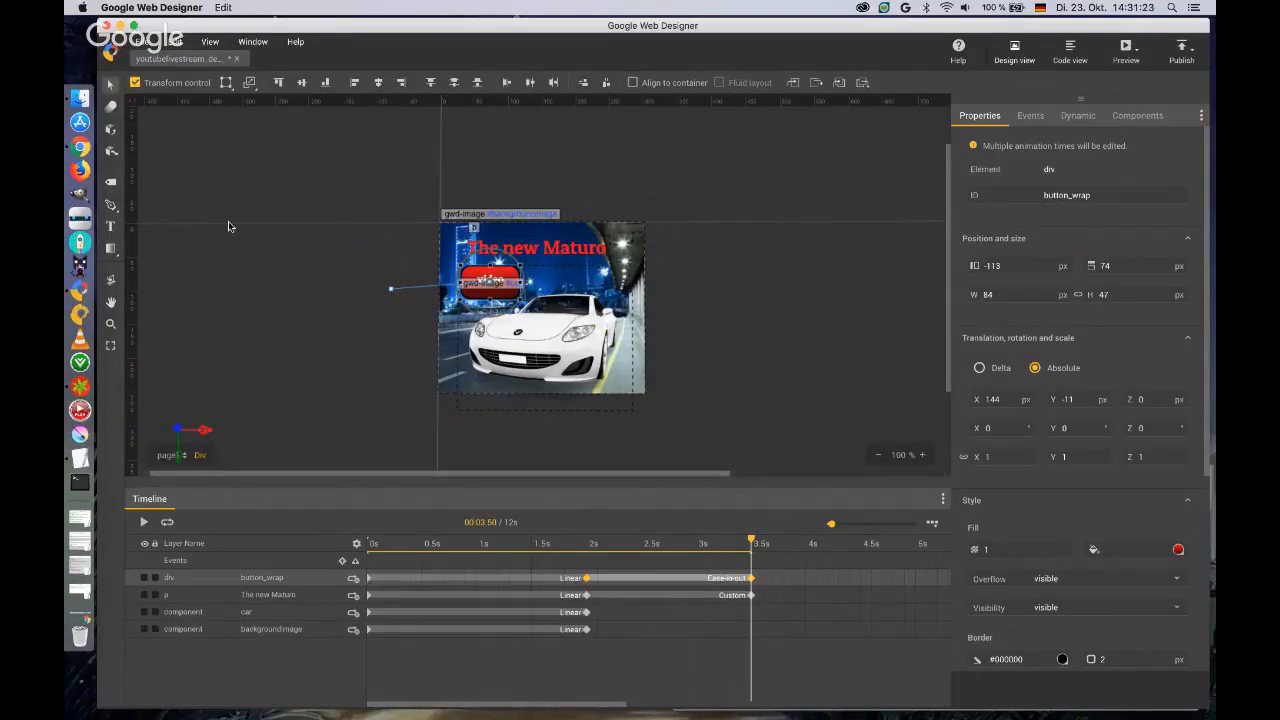
{"action": "left_click", "coordinate": [1121, 52]}
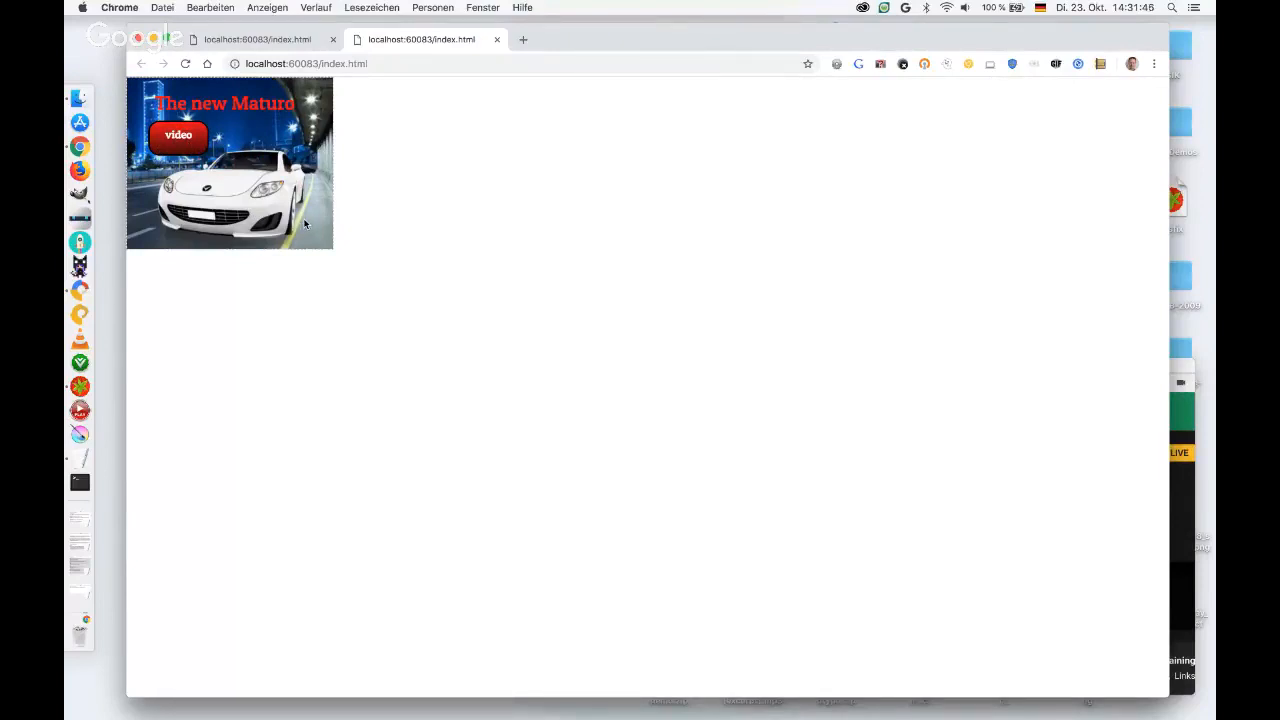
{"action": "left_click", "coordinate": [496, 40]}
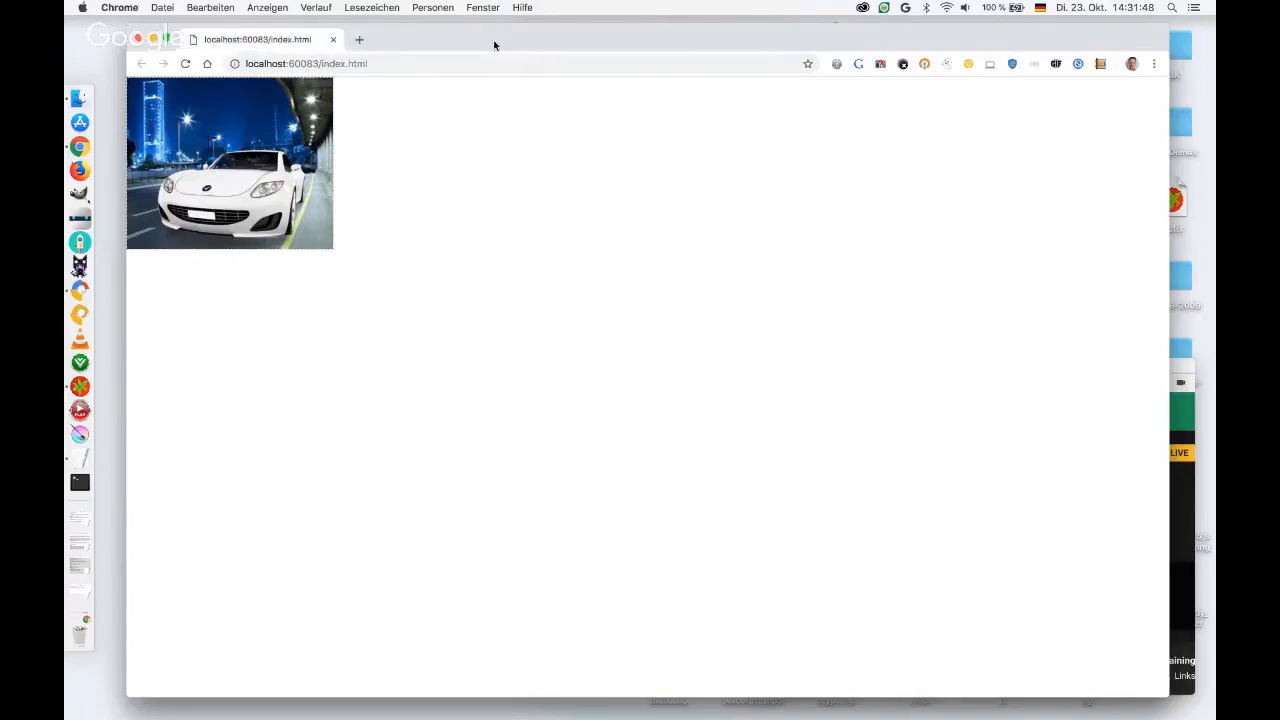
{"action": "key", "text": "ctrl+Right"}
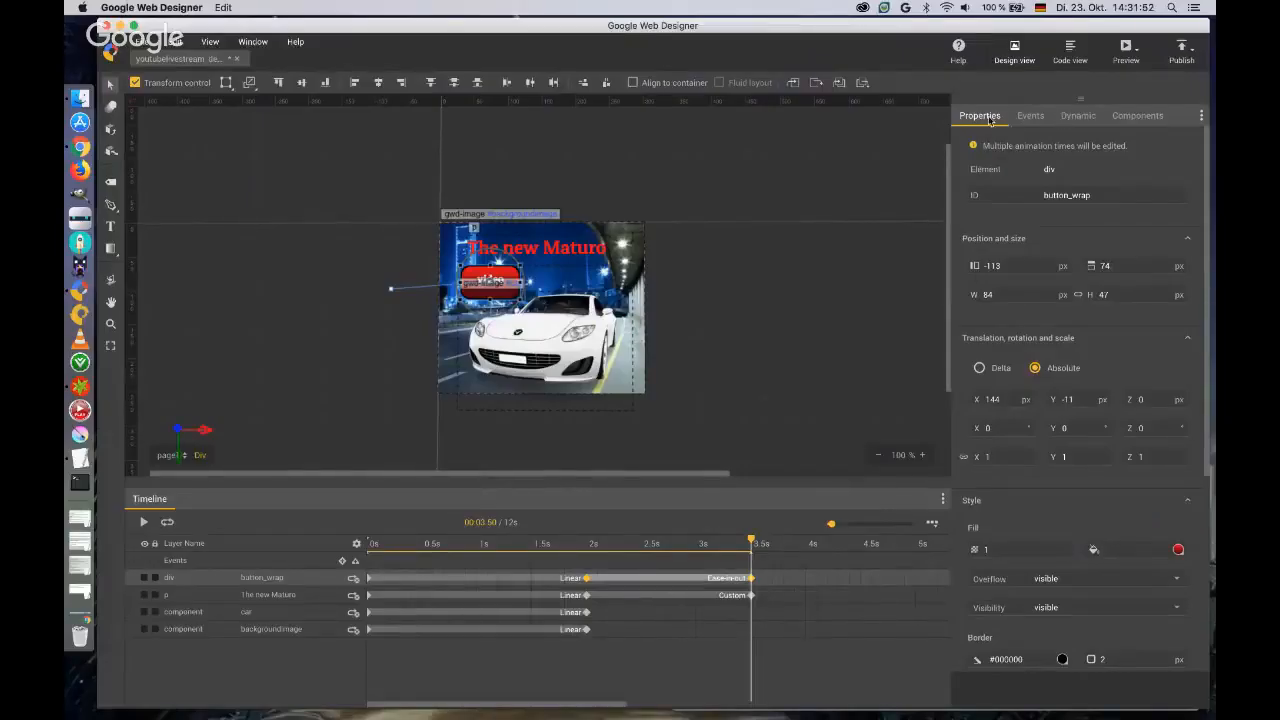
Enlarge the component library and place a Tap Area component on the banner.
{"action": "left_click", "coordinate": [1140, 118]}
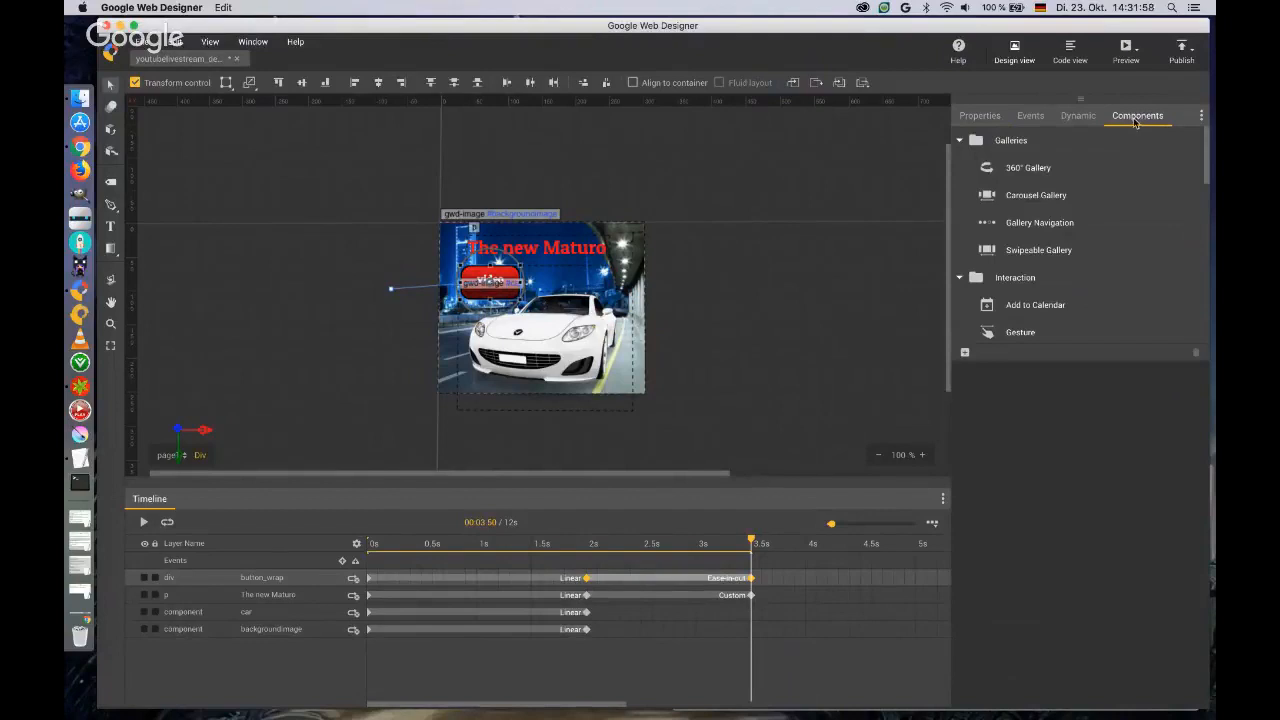
{"action": "left_click_drag", "start_coordinate": [1135, 119], "coordinate": [1128, 374]}
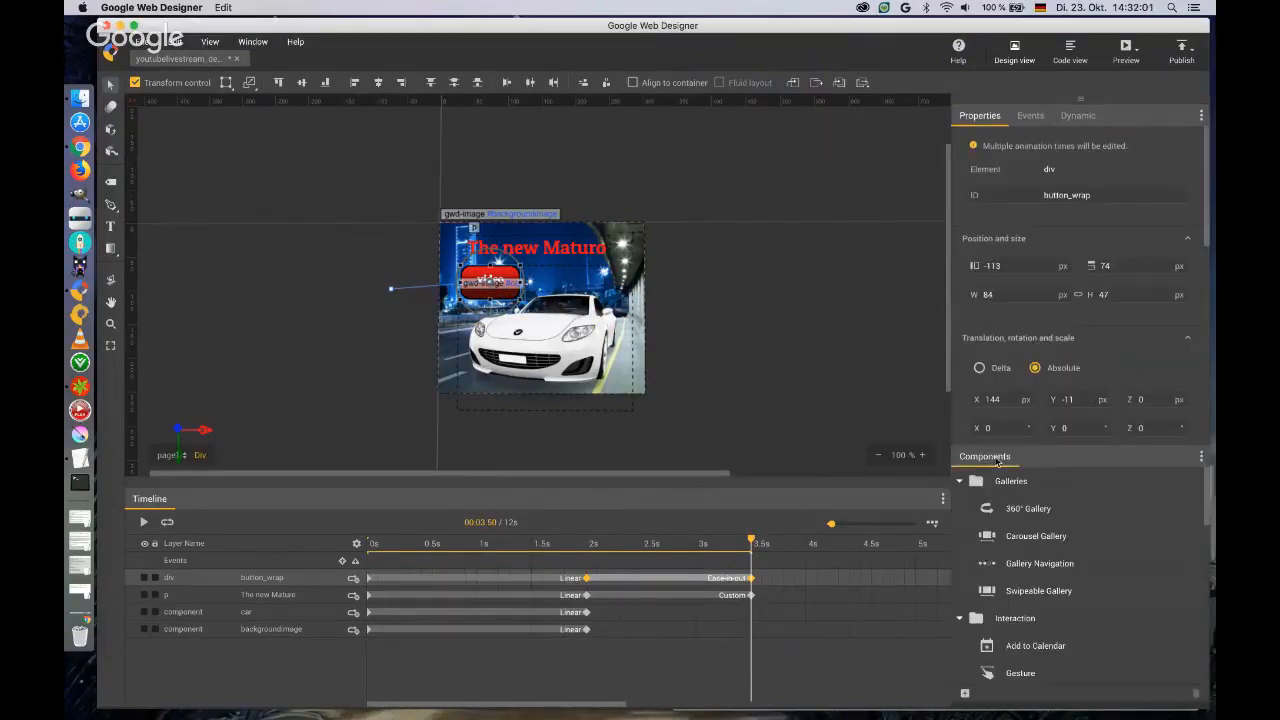
{"action": "left_click_drag", "start_coordinate": [993, 460], "coordinate": [1117, 145]}
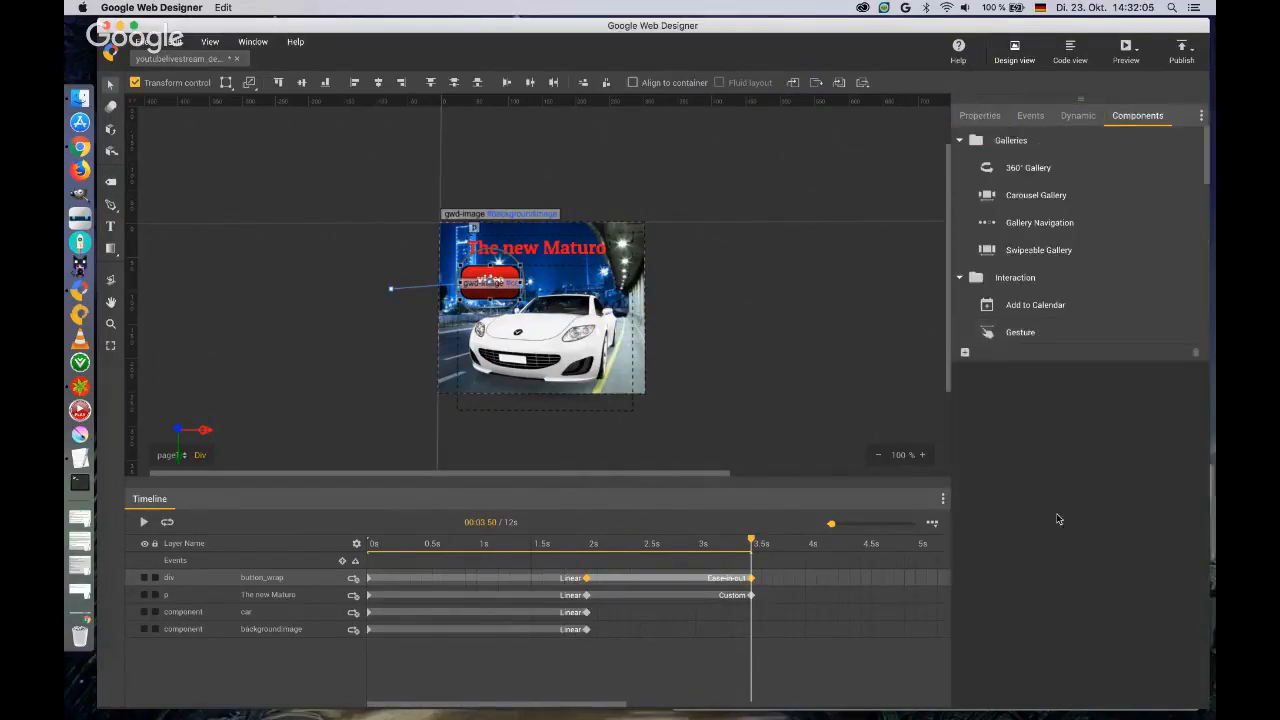
{"action": "left_click_drag", "start_coordinate": [1095, 358], "coordinate": [1100, 684]}
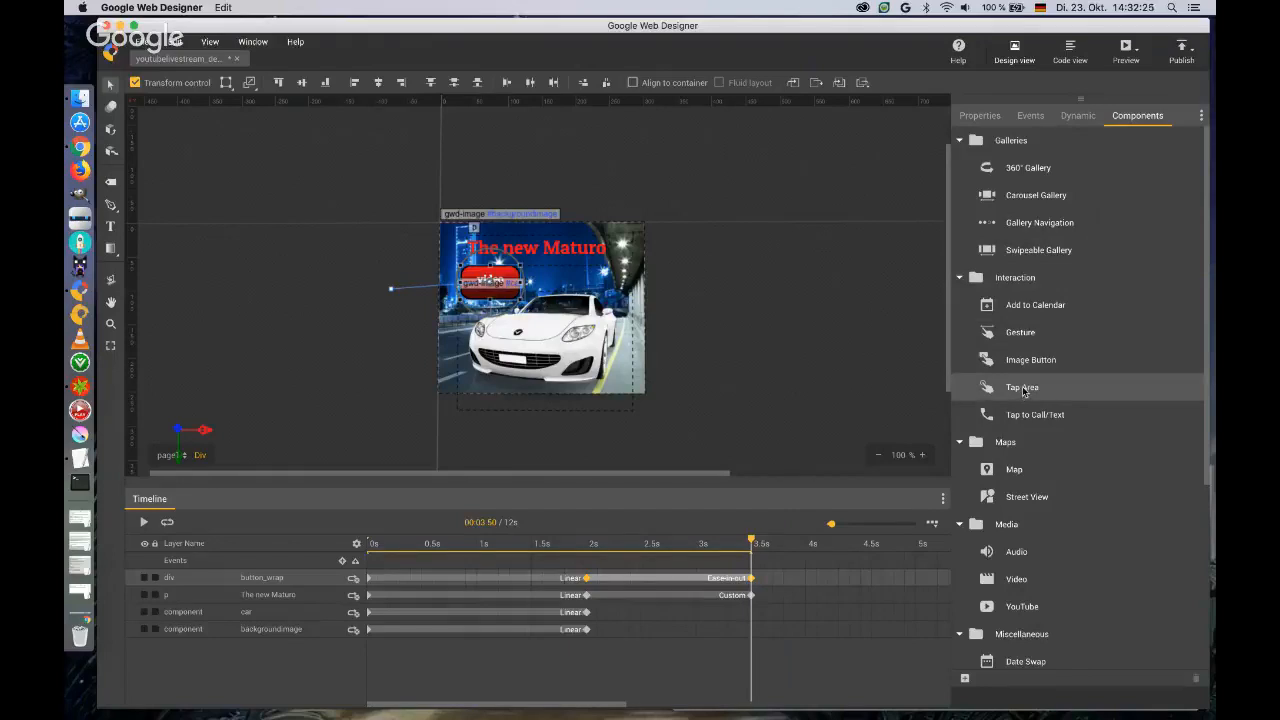
{"action": "left_click_drag", "start_coordinate": [1018, 390], "coordinate": [552, 264]}
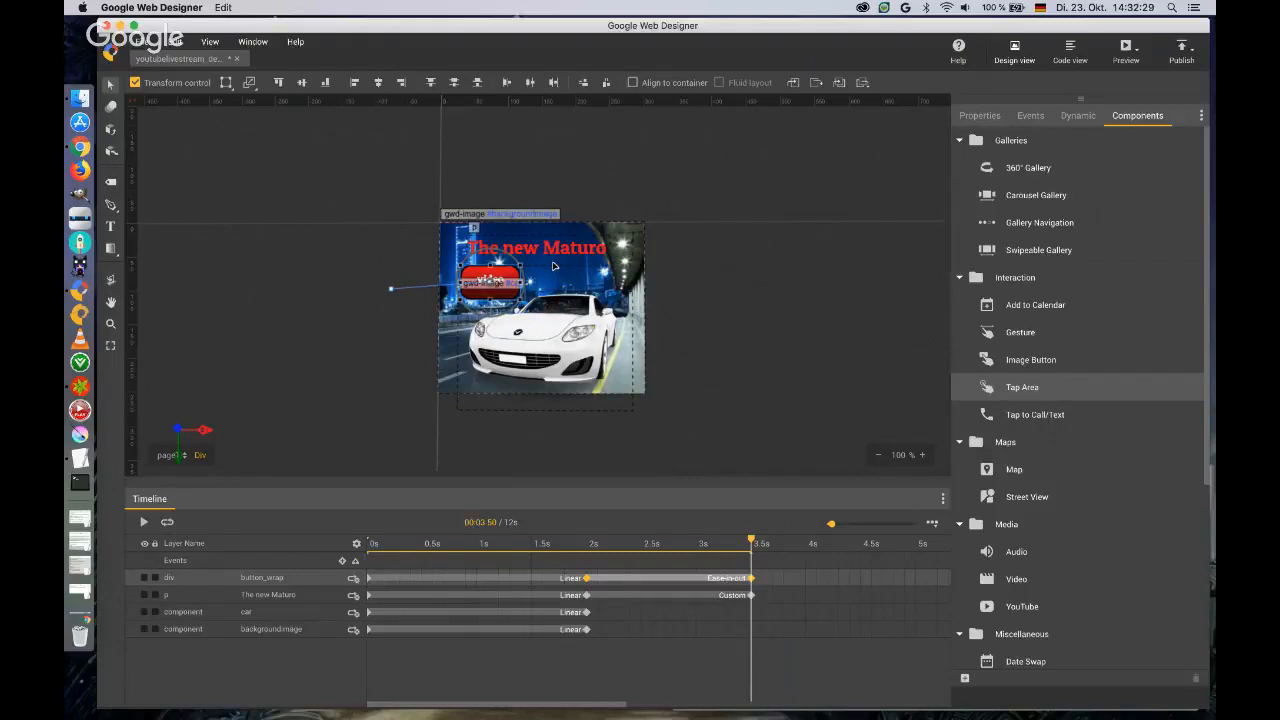
{"action": "left_click_drag", "start_coordinate": [636, 290], "coordinate": [605, 320]}
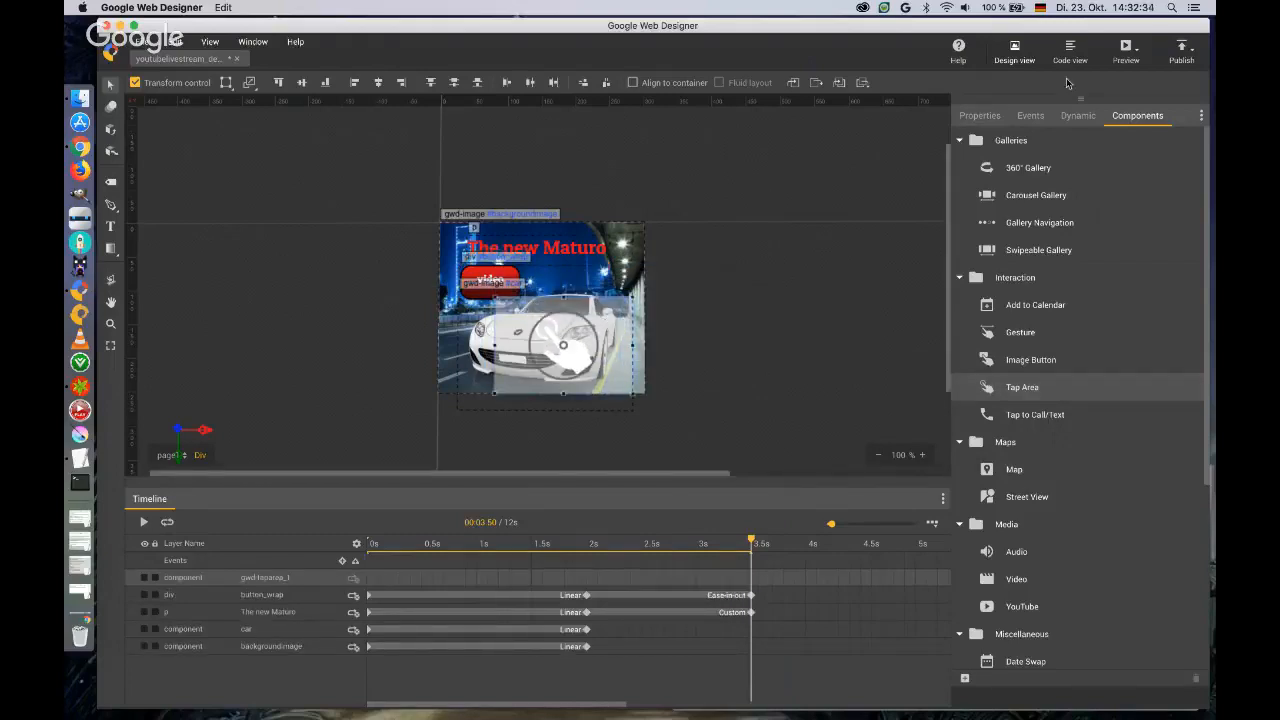
Check the banner with its tap area in the browser preview and return to Google Web Designer.
{"action": "left_click", "coordinate": [1127, 52]}
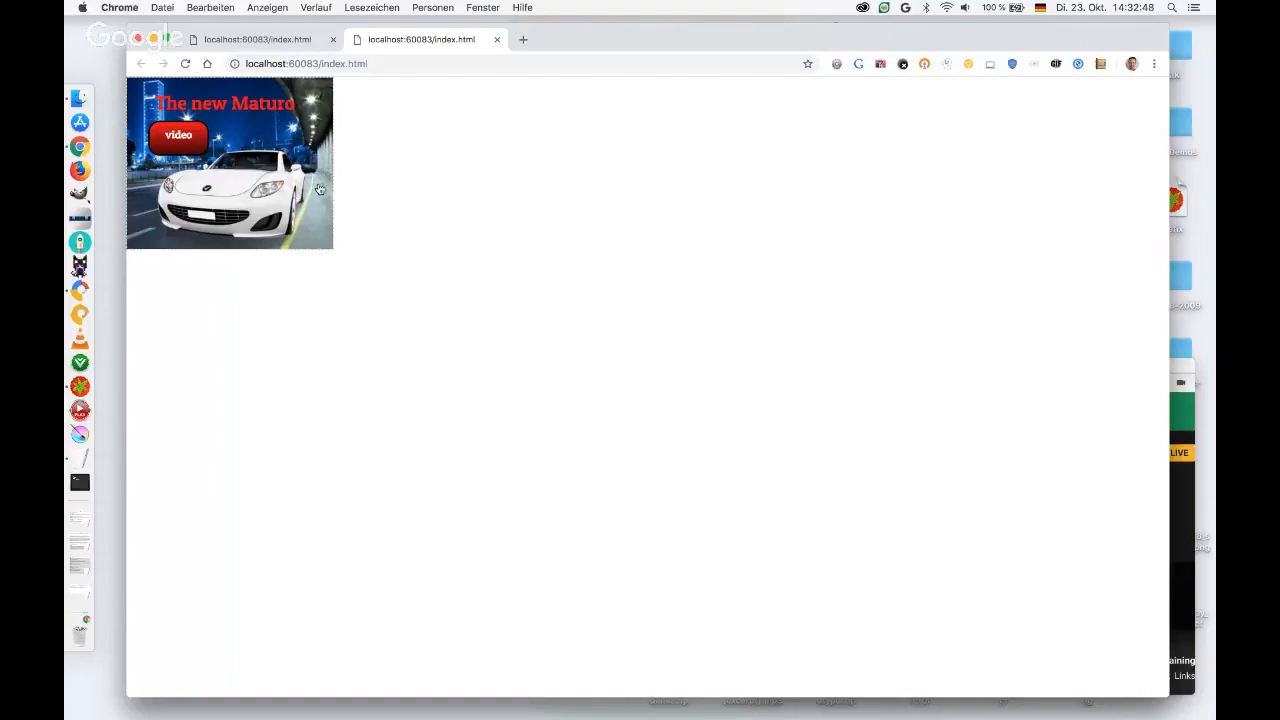
{"action": "left_click", "coordinate": [497, 39]}
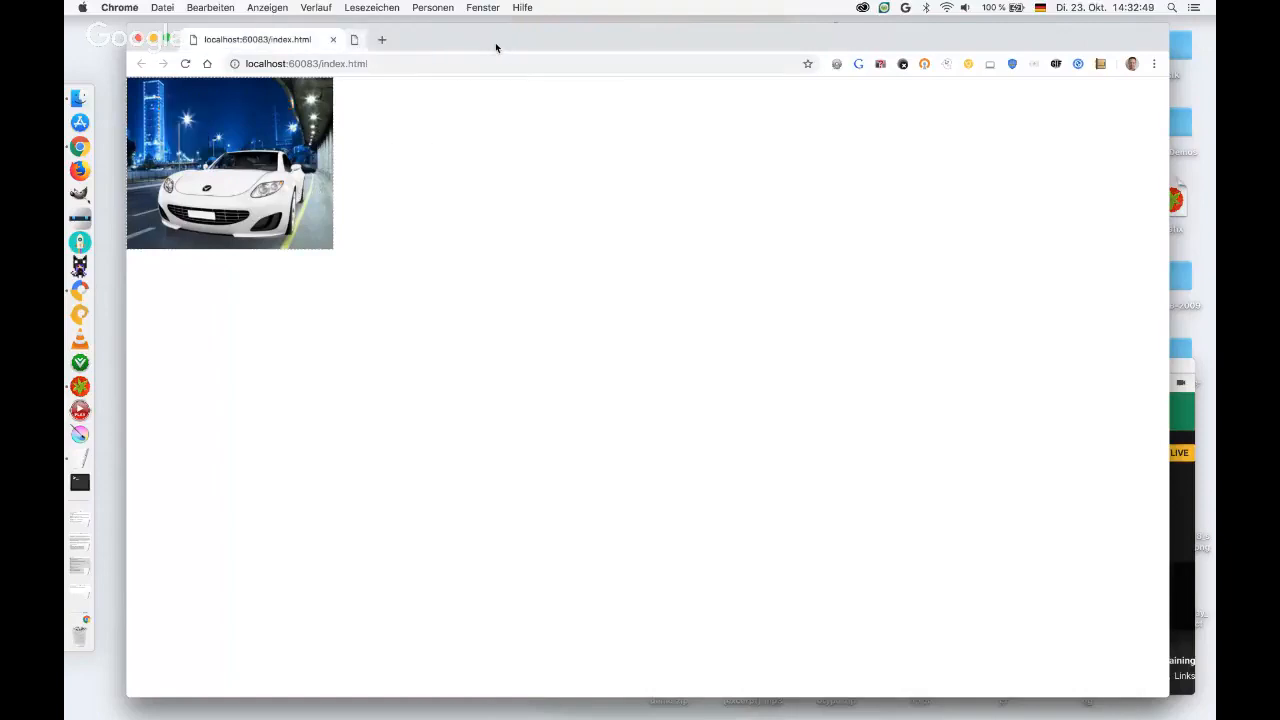
{"action": "key", "text": "ctrl+Right"}
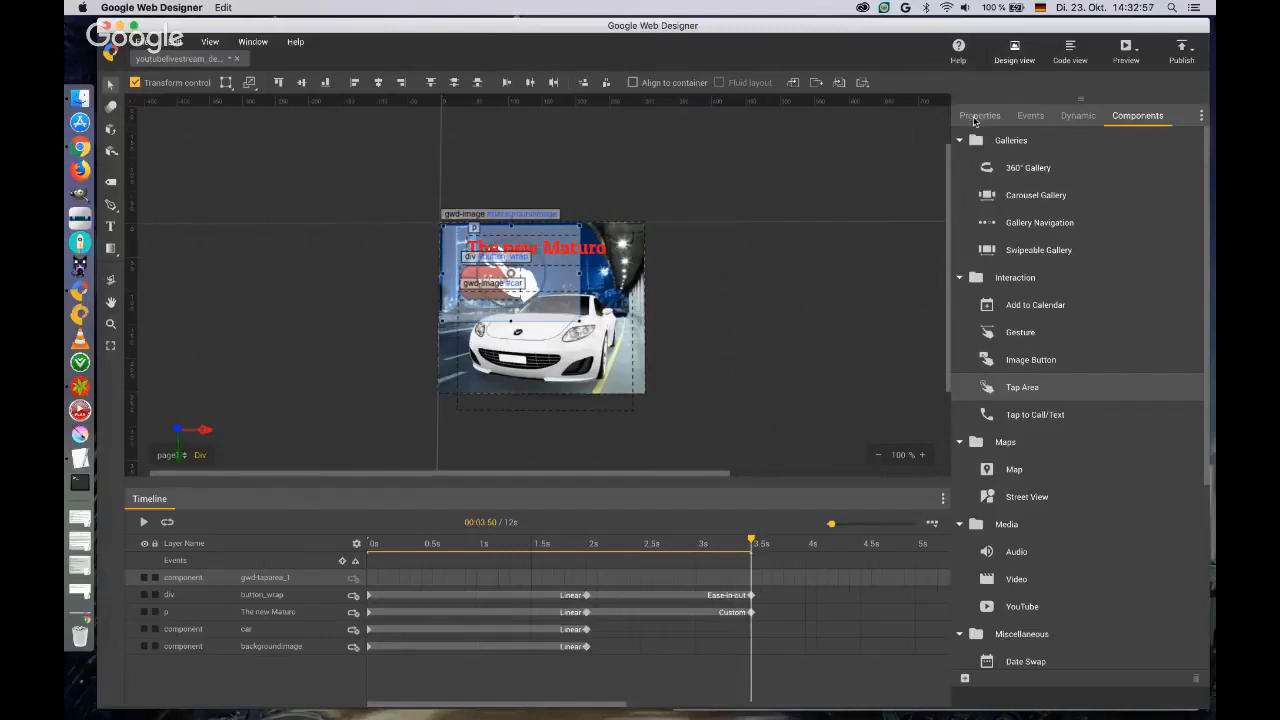
Set the tap area's left and top position to 0 px.
{"action": "left_click", "coordinate": [987, 118]}
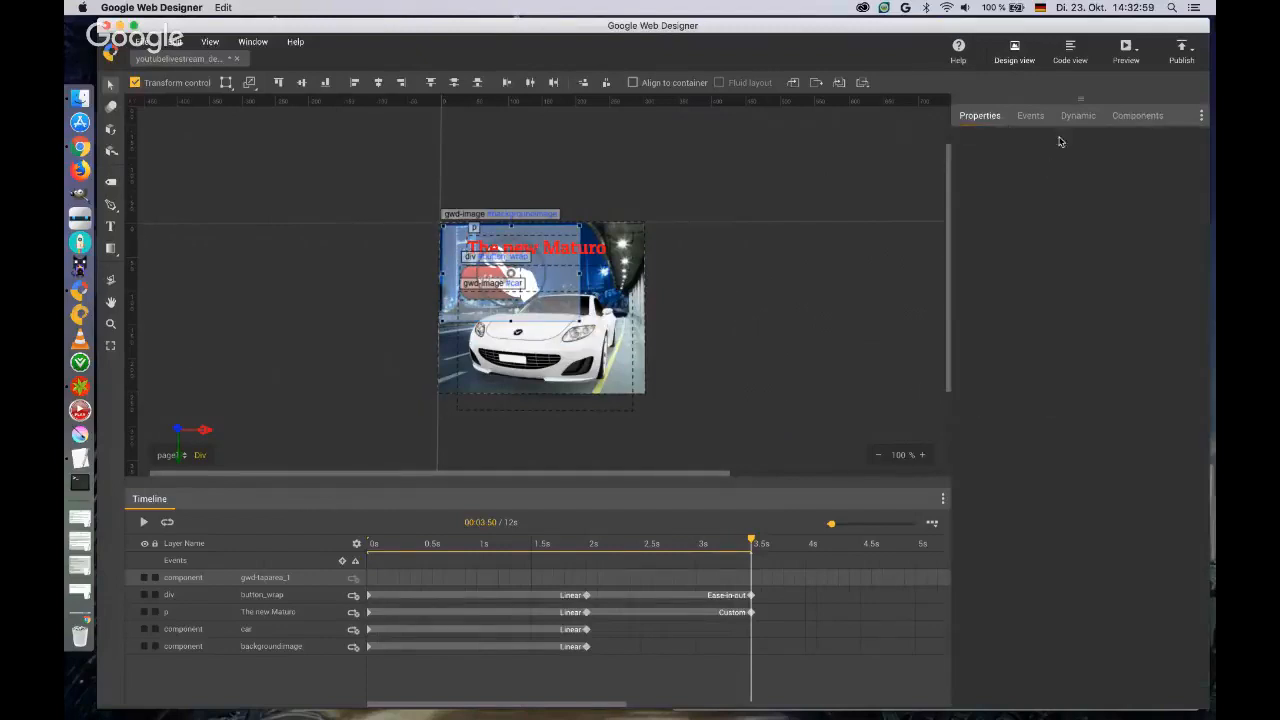
{"action": "left_click", "coordinate": [987, 118]}
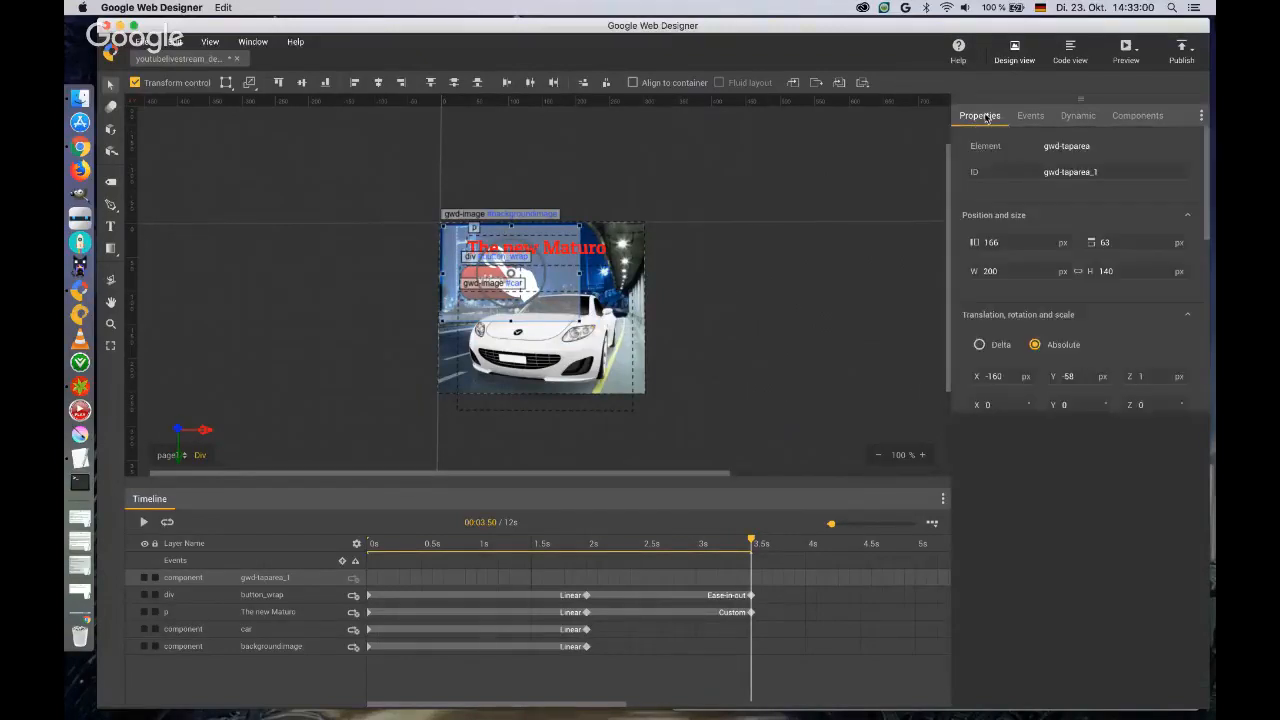
{"action": "left_click", "coordinate": [1008, 242]}
{"action": "type", "text": "0"}
{"action": "key", "text": "Tab"}
{"action": "type", "text": "0"}
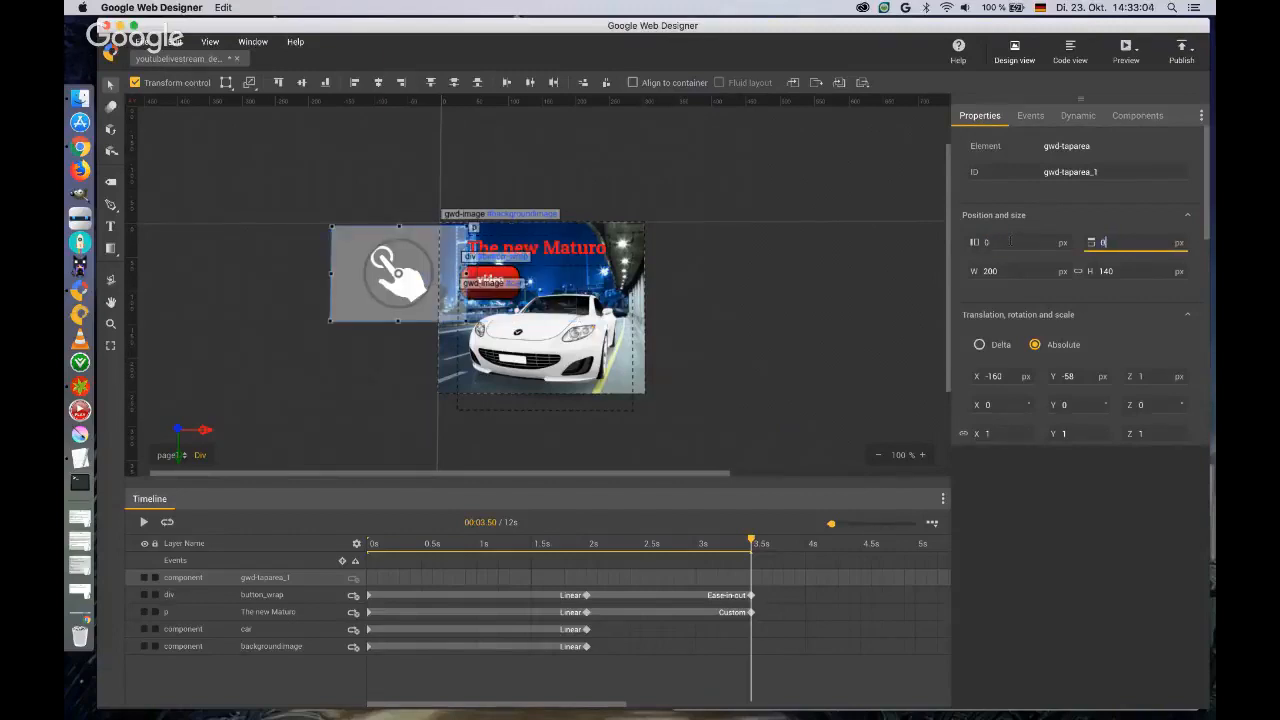
{"action": "key", "text": "Return"}
Resize the tap area to 300 px wide and 250 px high.
{"action": "left_click", "coordinate": [1000, 271]}
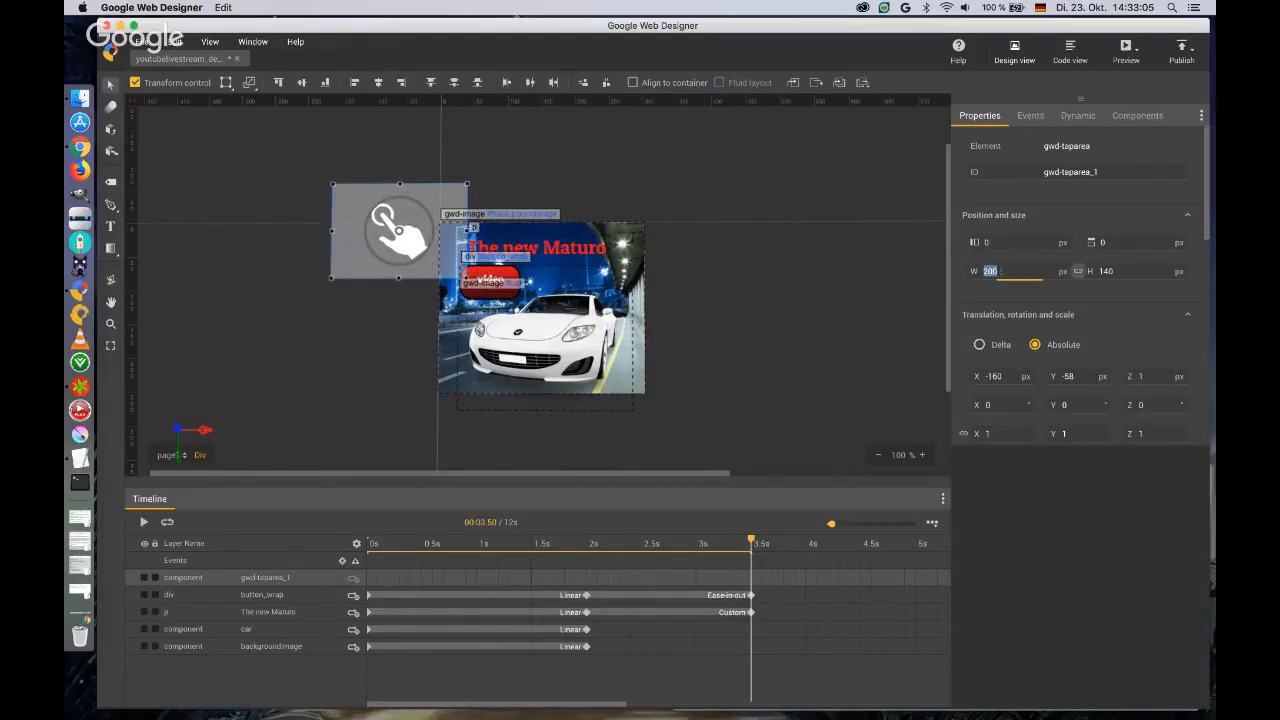
{"action": "type", "text": "300"}
{"action": "key", "text": "Tab"}
{"action": "type", "text": "250"}
{"action": "key", "text": "Return"}
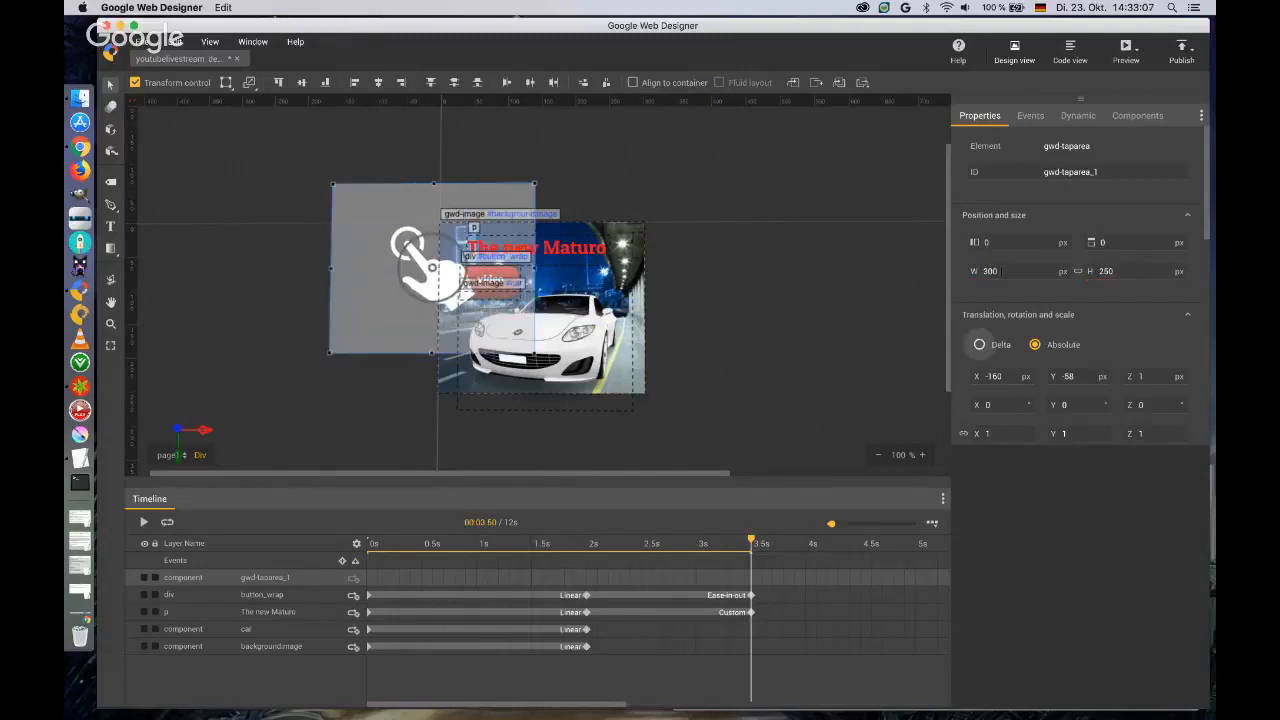
Reset the tap area's X and Y translation to 0 px.
{"action": "left_click", "coordinate": [993, 376]}
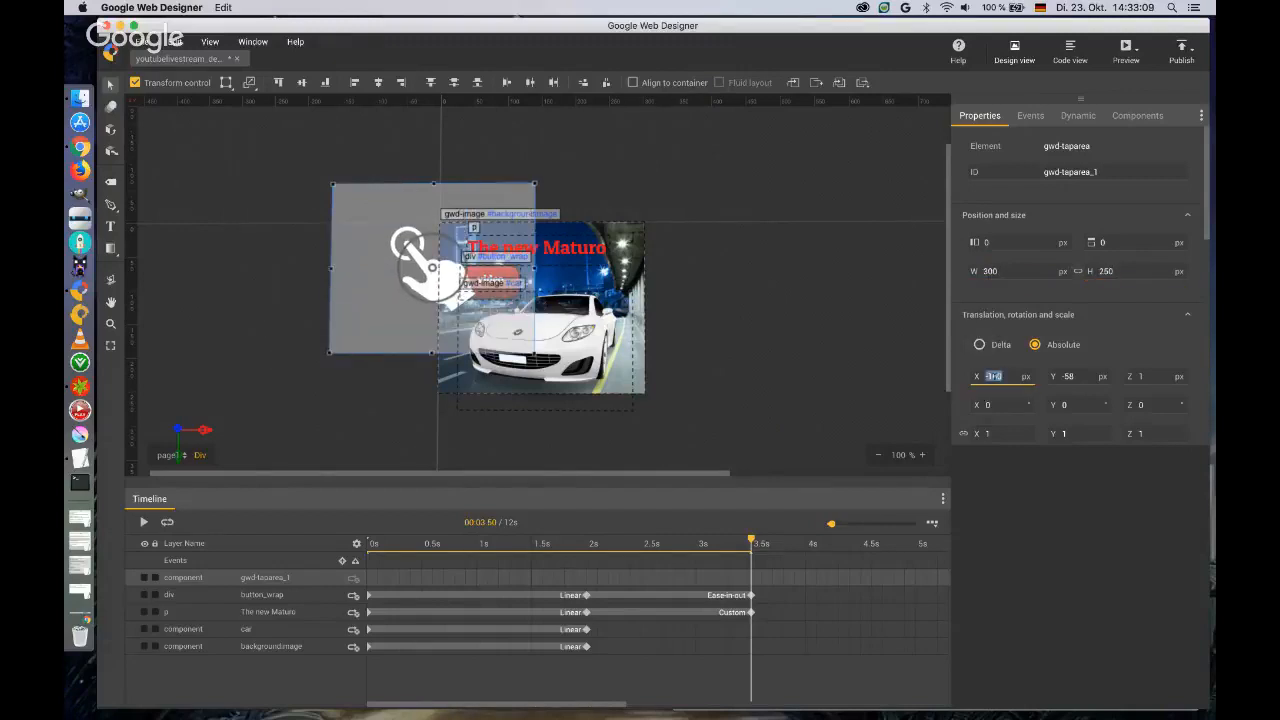
{"action": "type", "text": "0"}
{"action": "key", "text": "Tab"}
{"action": "type", "text": "0"}
{"action": "key", "text": "Tab"}
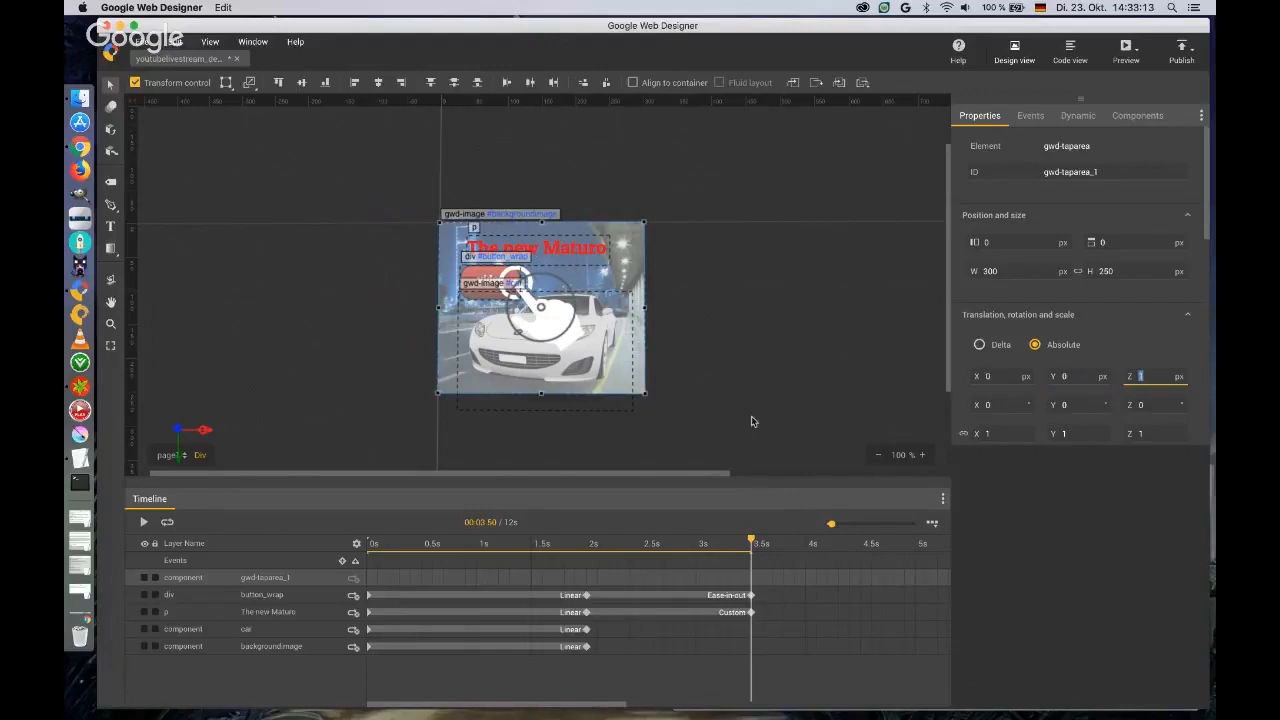
Give the tap area the ID button_CTR.
{"action": "left_click", "coordinate": [1110, 172]}
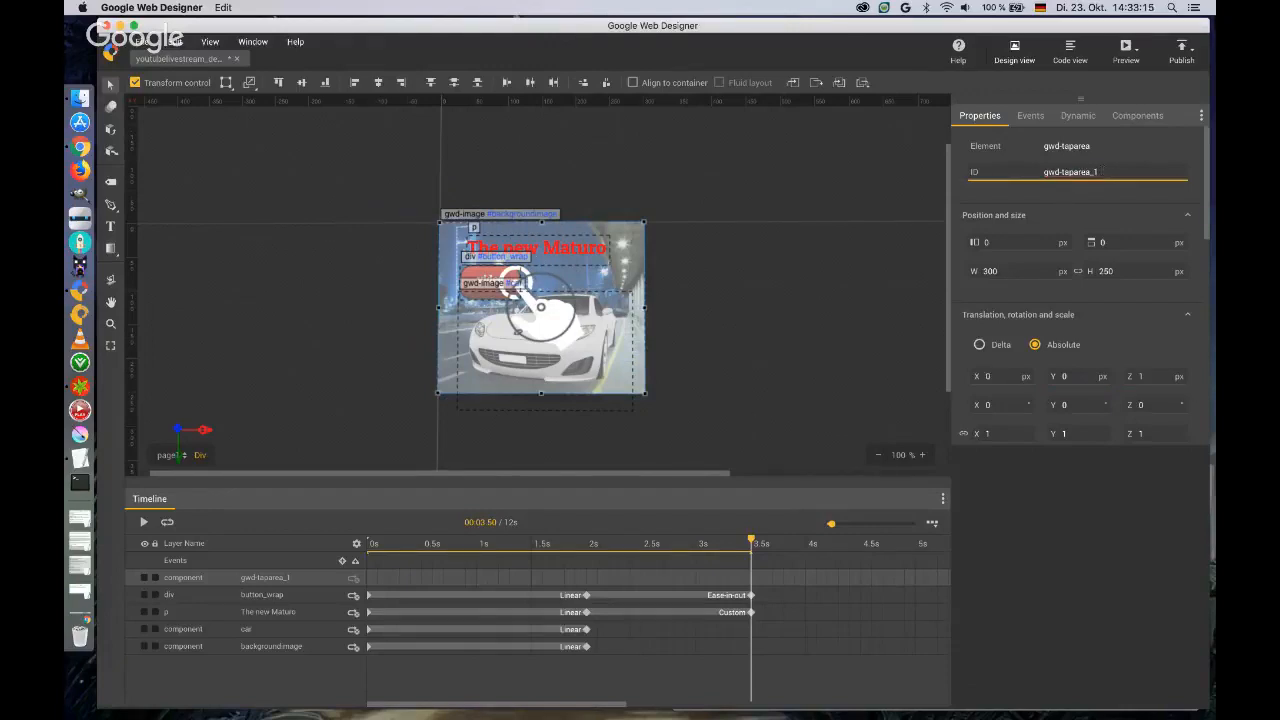
{"action": "left_click_drag", "start_coordinate": [1108, 172], "coordinate": [1042, 172]}
{"action": "type", "text": "button_CTR"}
{"action": "key", "text": "Return"}
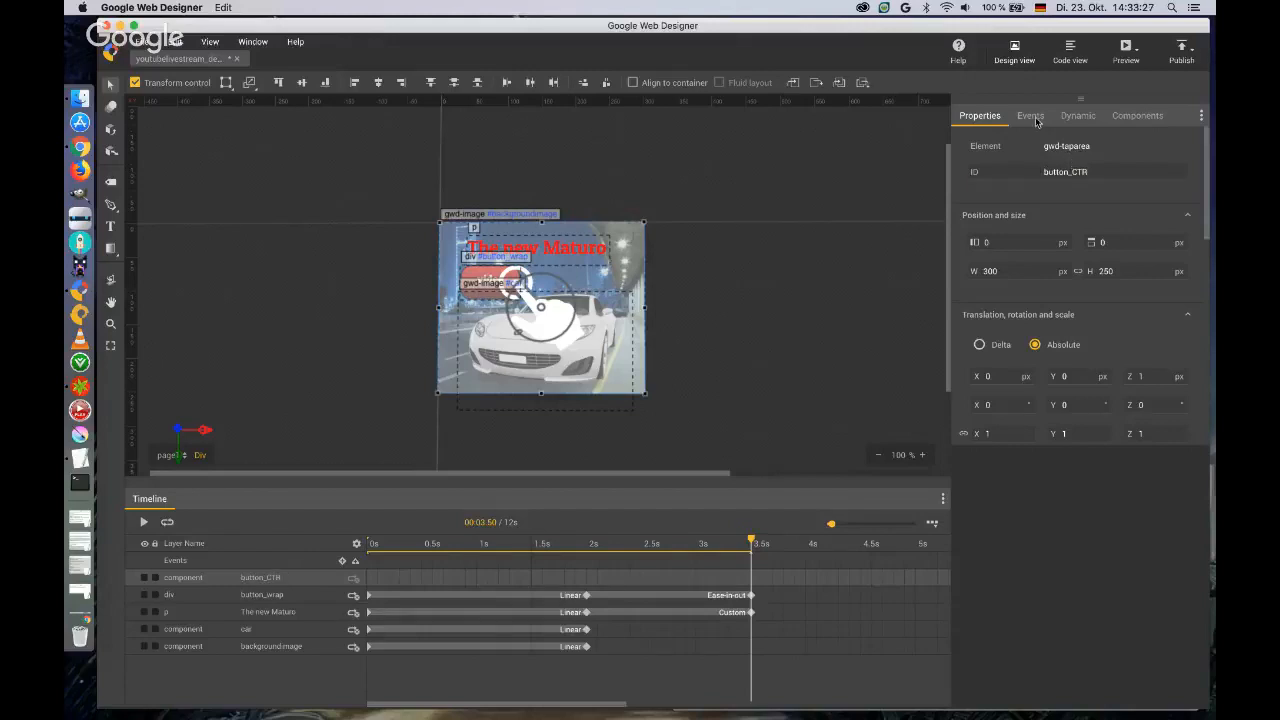
Add a new event to button_CTR, triggered by the Tap Area event Touch/Click.
{"action": "left_click", "coordinate": [1035, 116]}
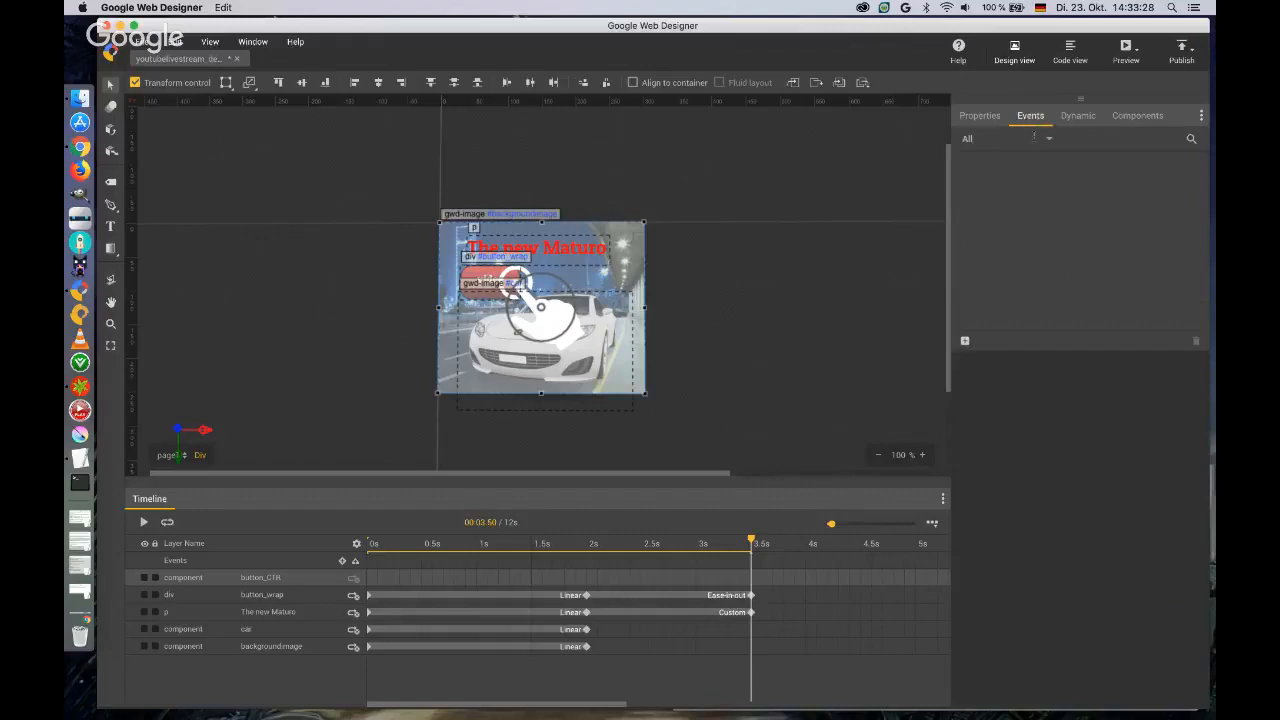
{"action": "left_click", "coordinate": [966, 343]}
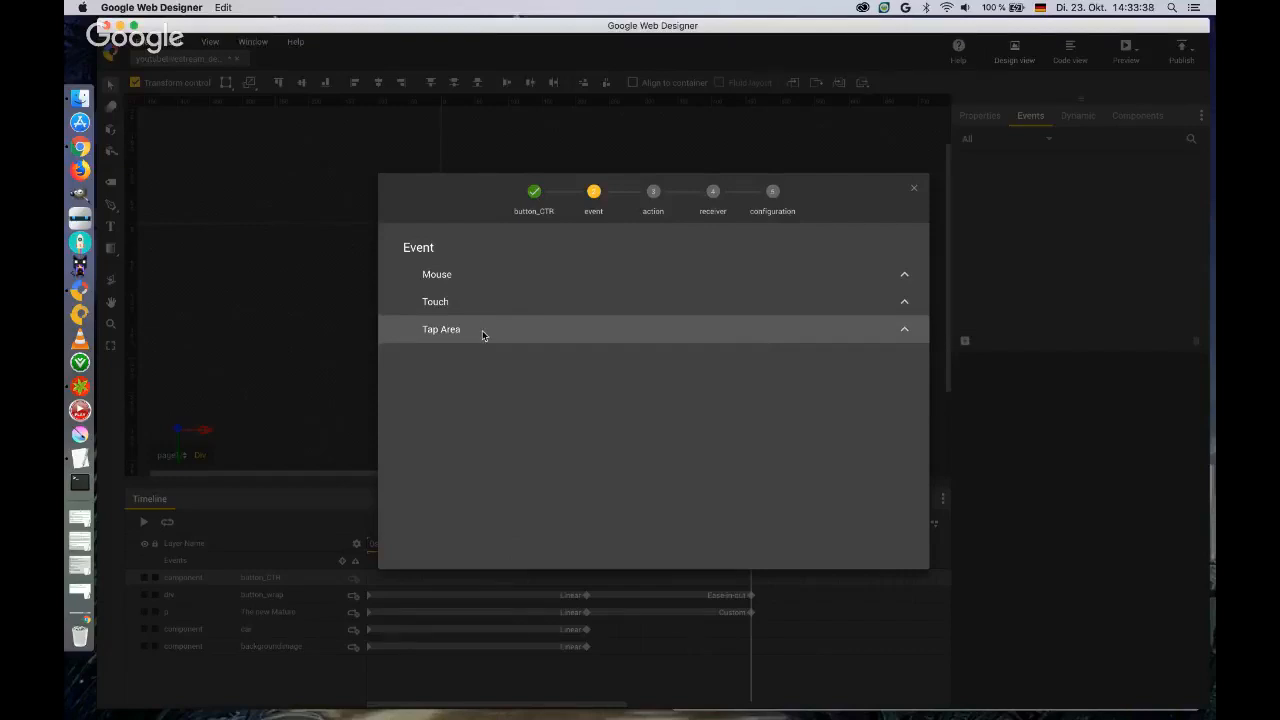
{"action": "left_click", "coordinate": [486, 279]}
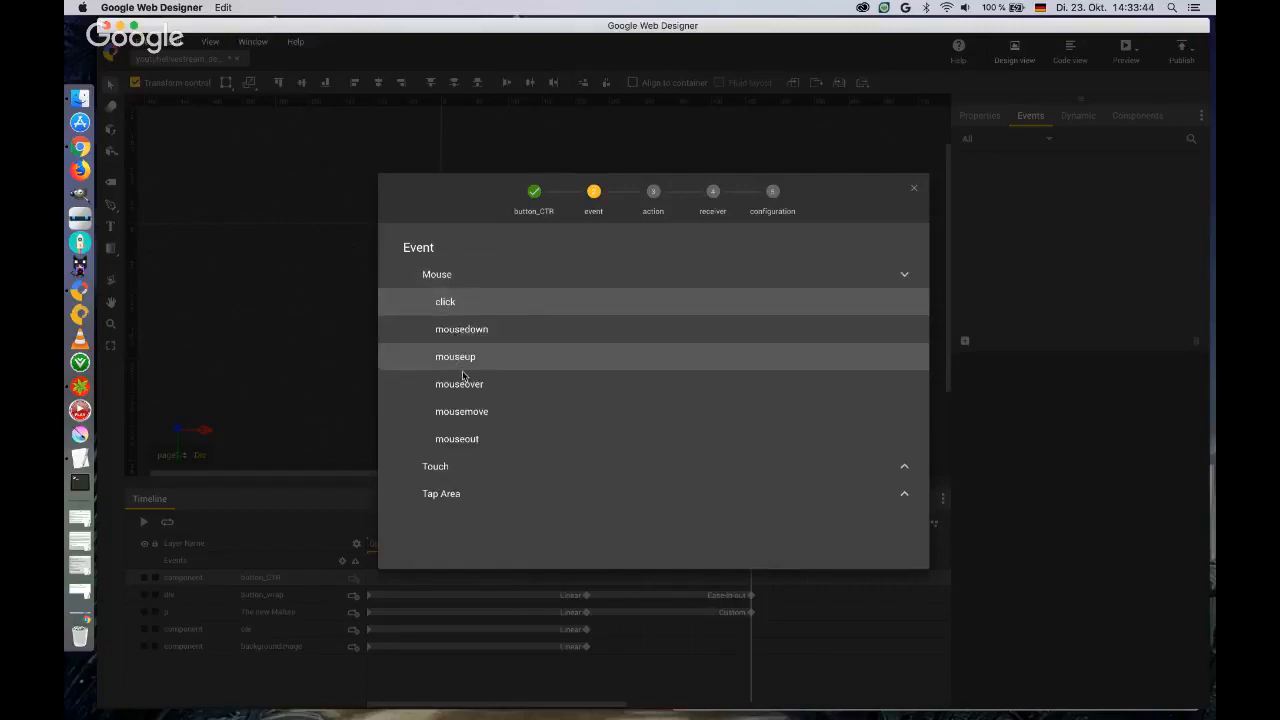
{"action": "left_click", "coordinate": [906, 276]}
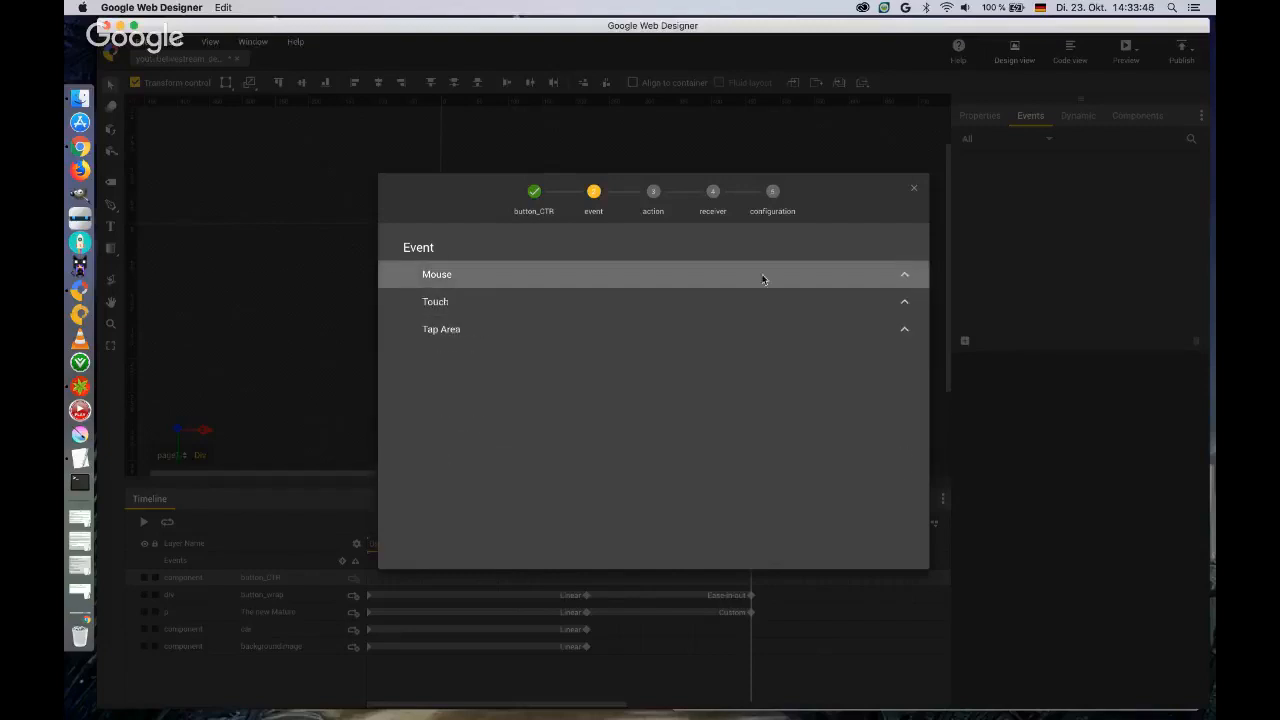
{"action": "left_click", "coordinate": [904, 301]}
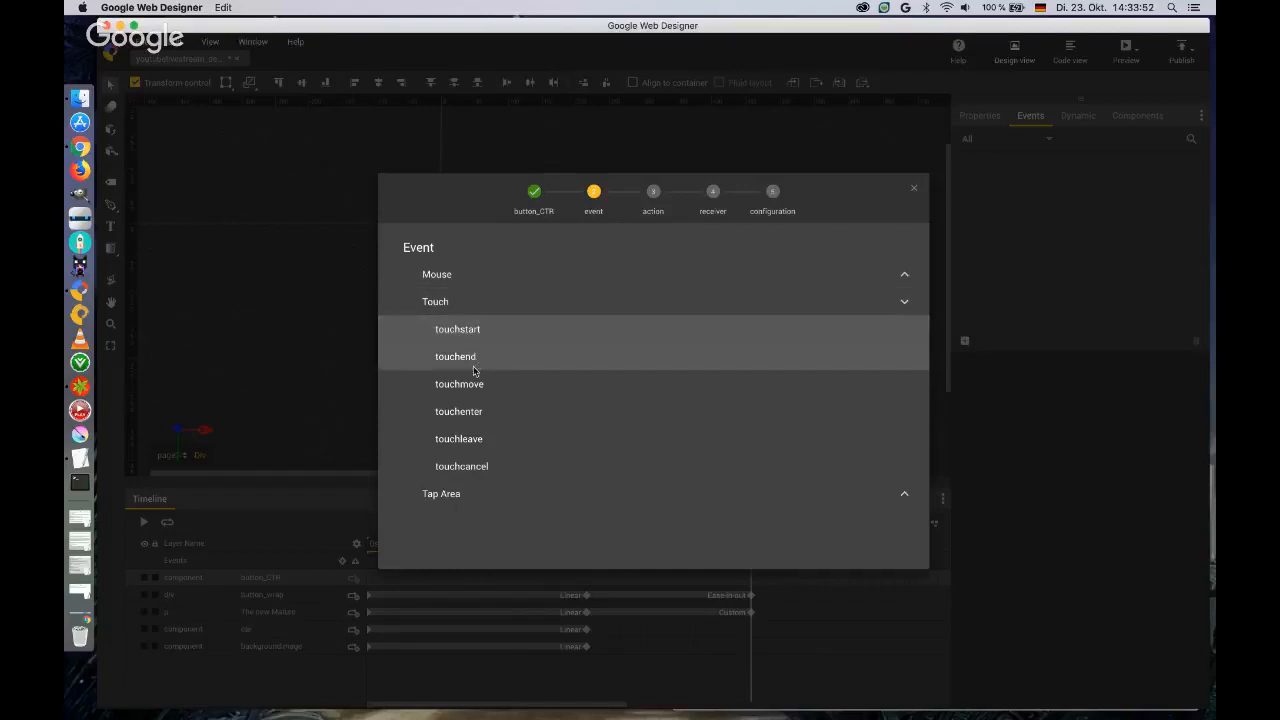
{"action": "left_click", "coordinate": [628, 301]}
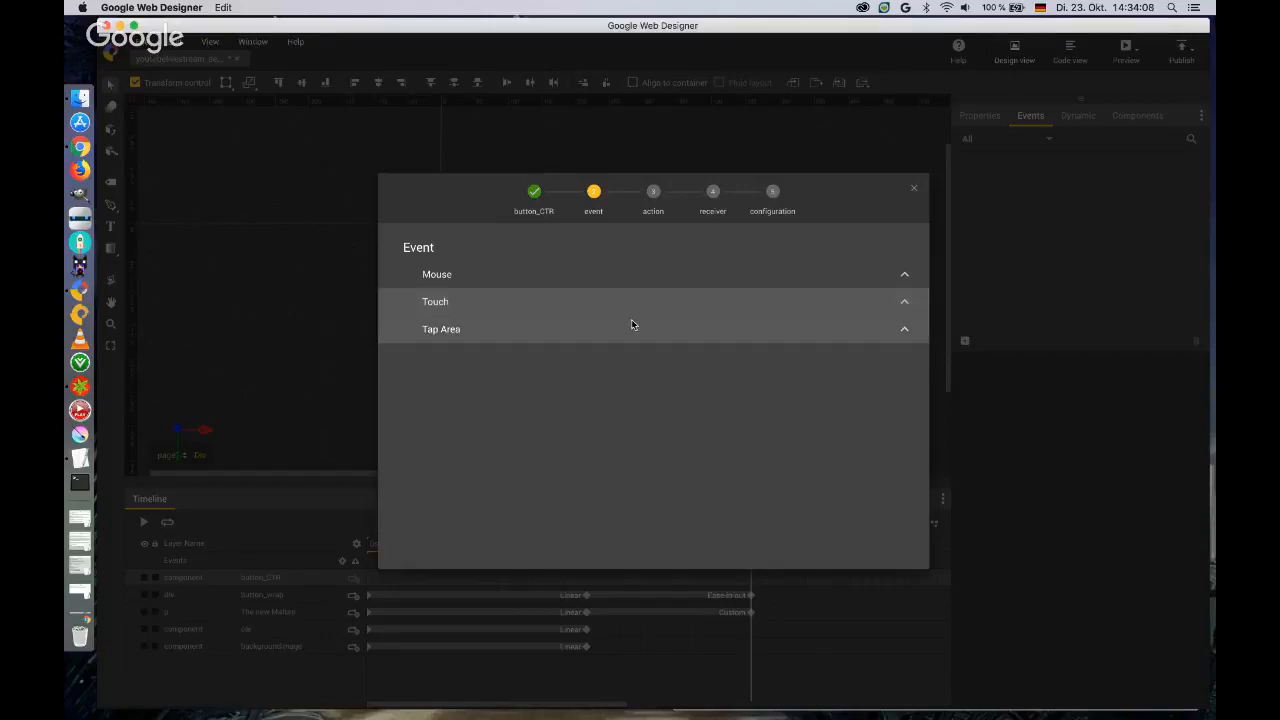
{"action": "left_click", "coordinate": [887, 329]}
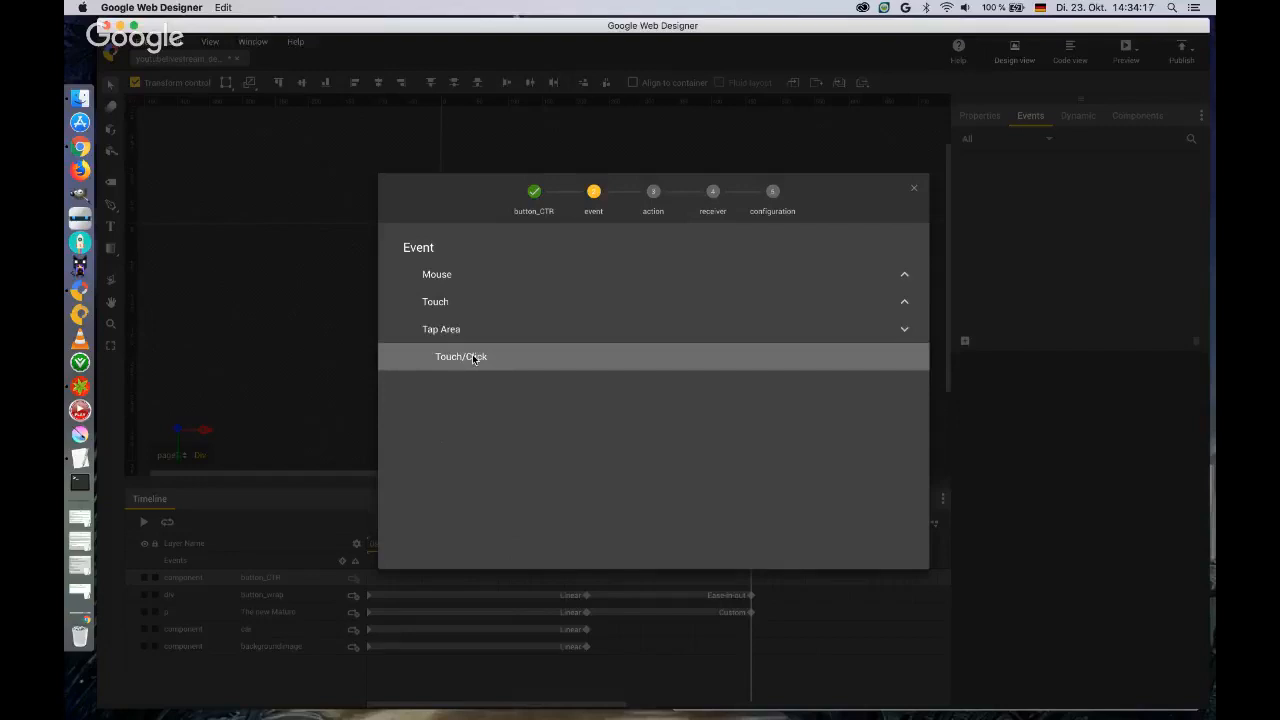
{"action": "left_click", "coordinate": [474, 359]}
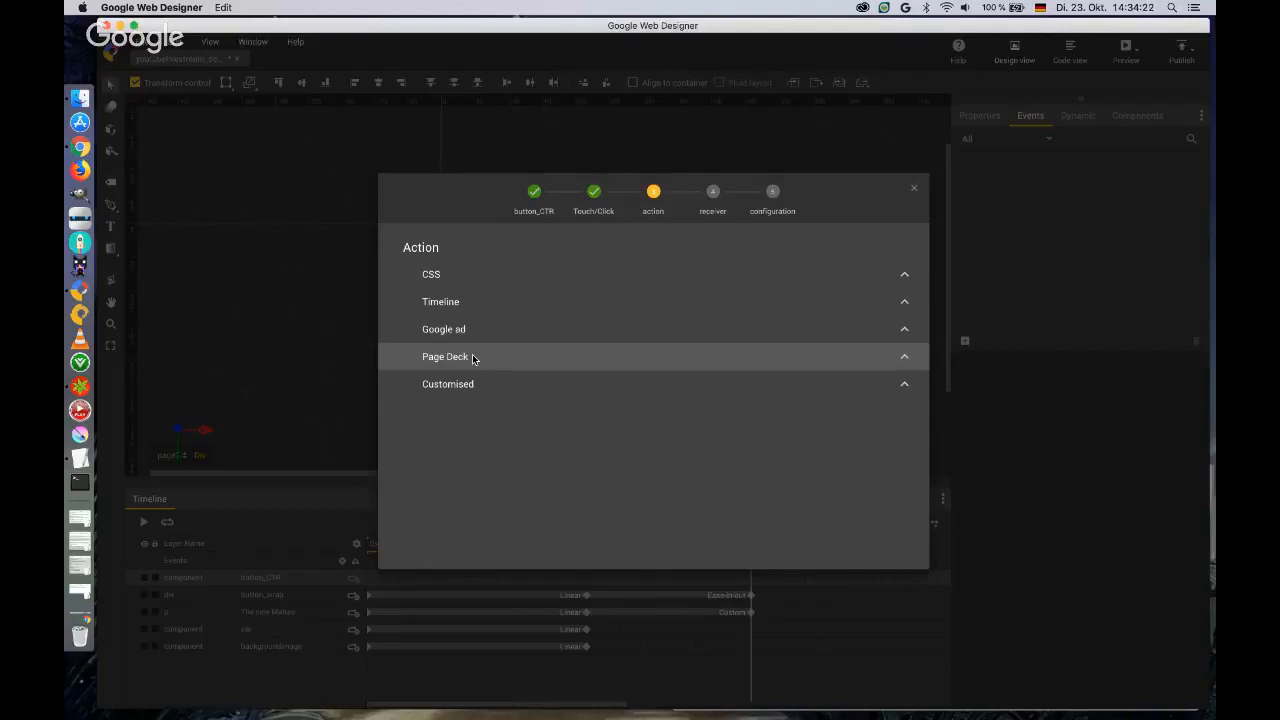
Assign the CSS Set styles action to the event with backgroundimage as its receiver.
{"action": "left_click", "coordinate": [905, 275]}
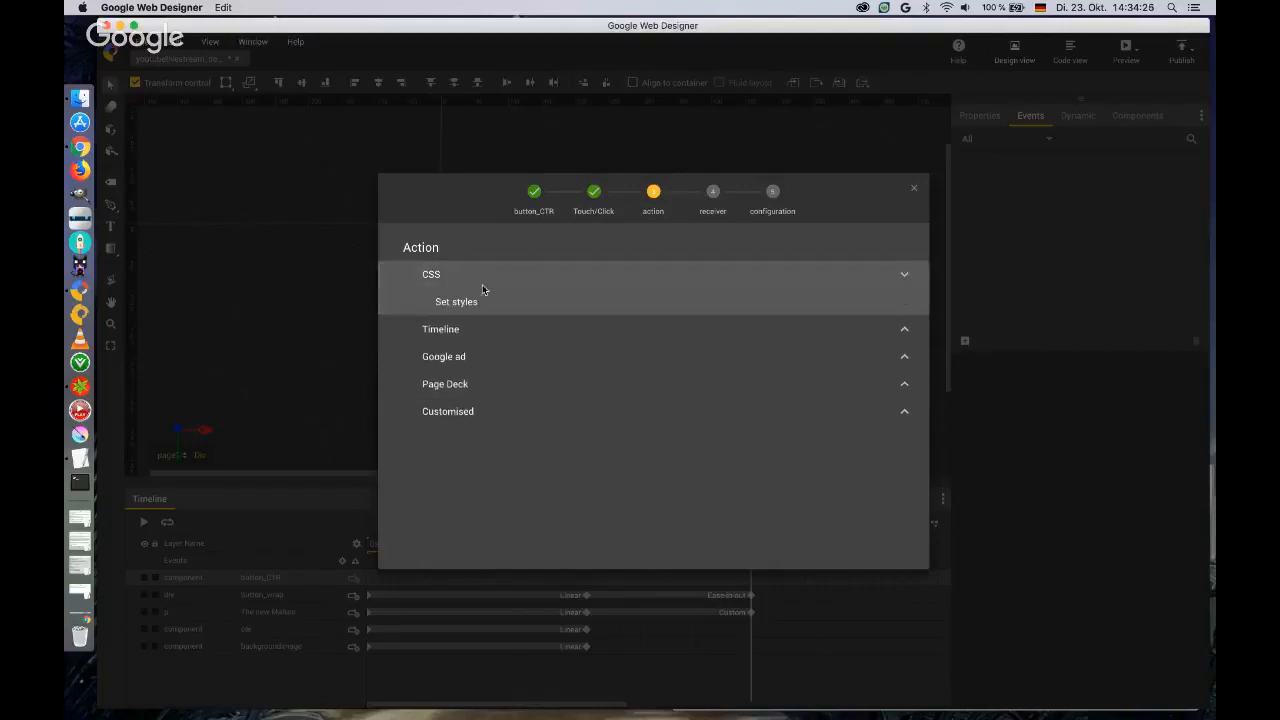
{"action": "left_click", "coordinate": [455, 305]}
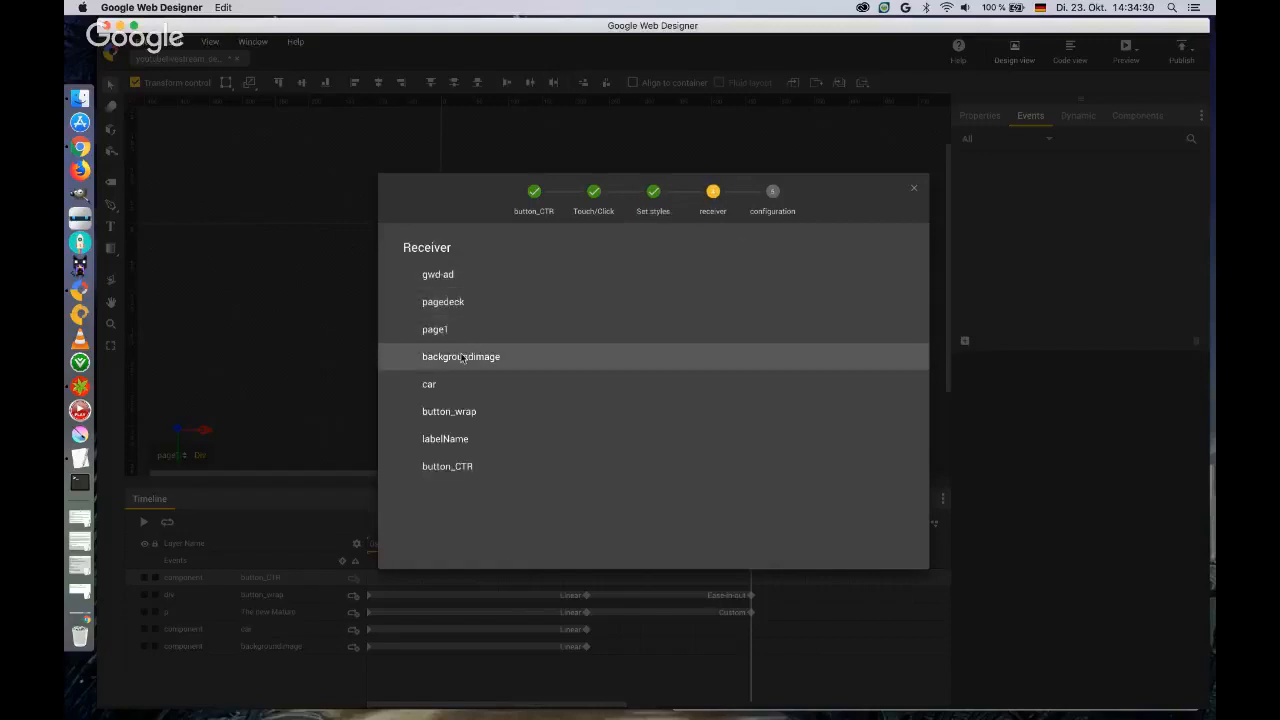
{"action": "left_click", "coordinate": [462, 359]}
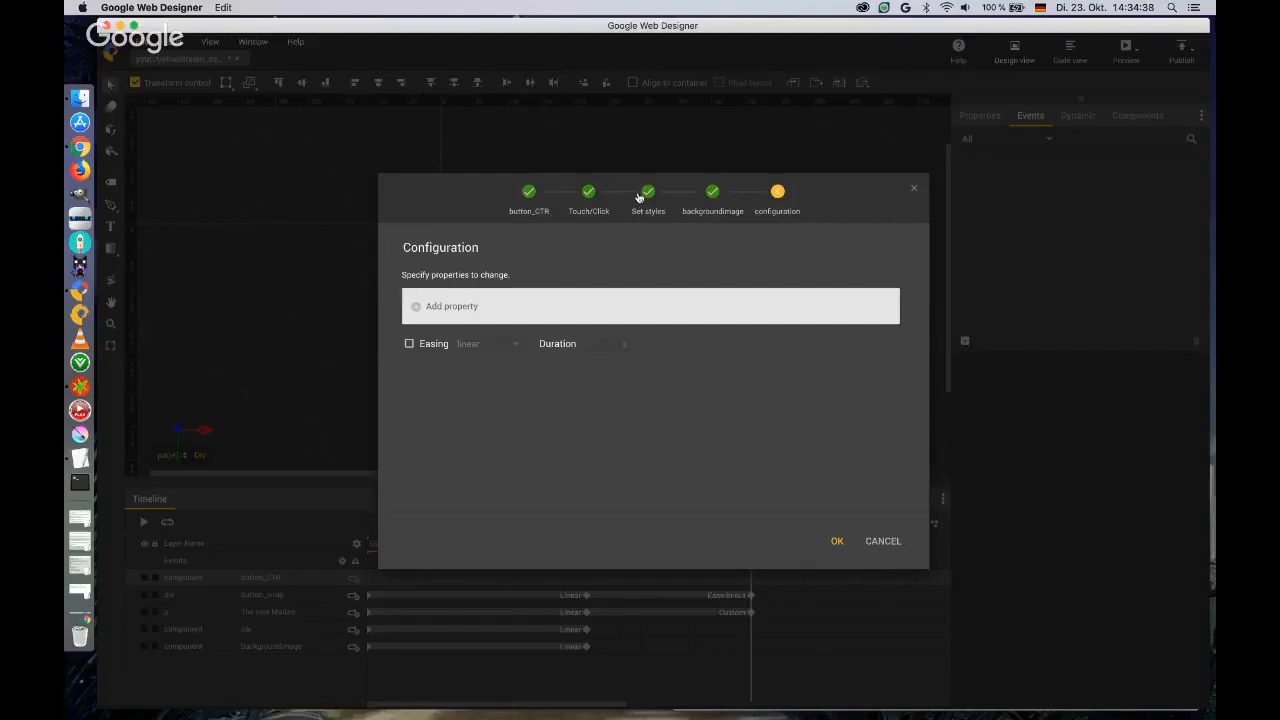
Keep the Touch/Click trigger, set the event's action to the Timeline togglePlay with page1 as receiver, and save it.
{"action": "left_click", "coordinate": [598, 194]}
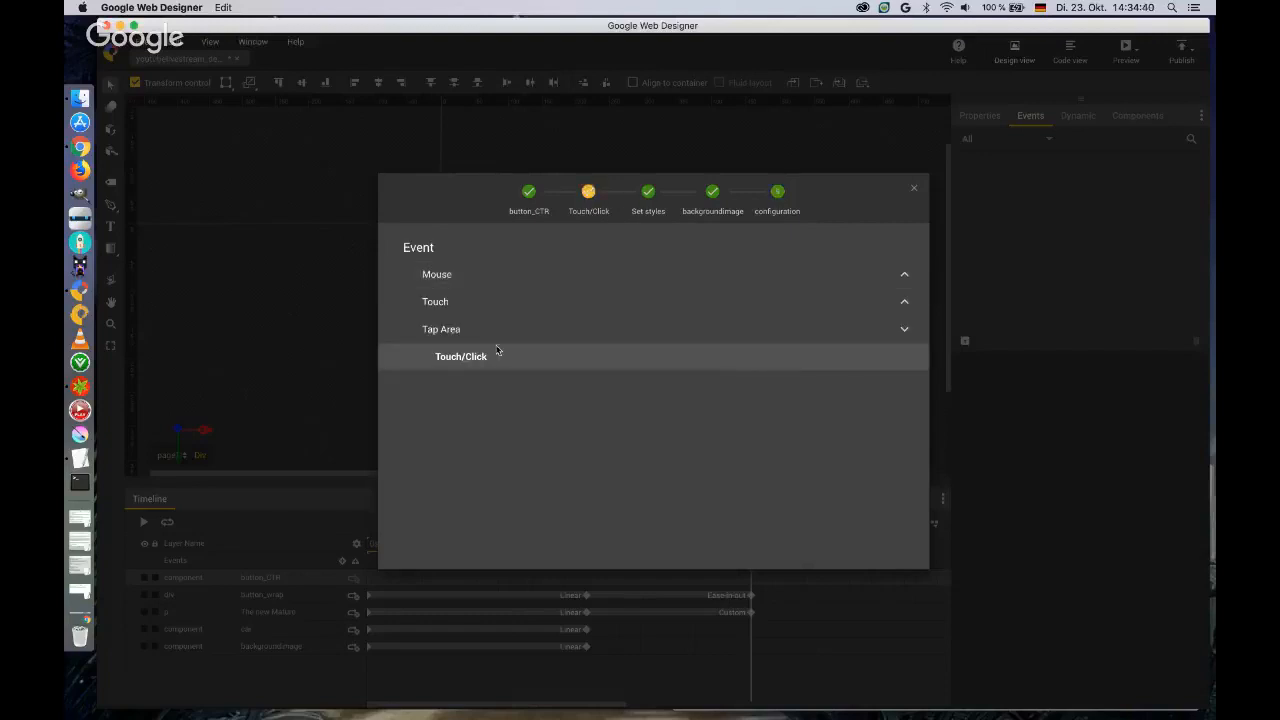
{"action": "left_click", "coordinate": [492, 356]}
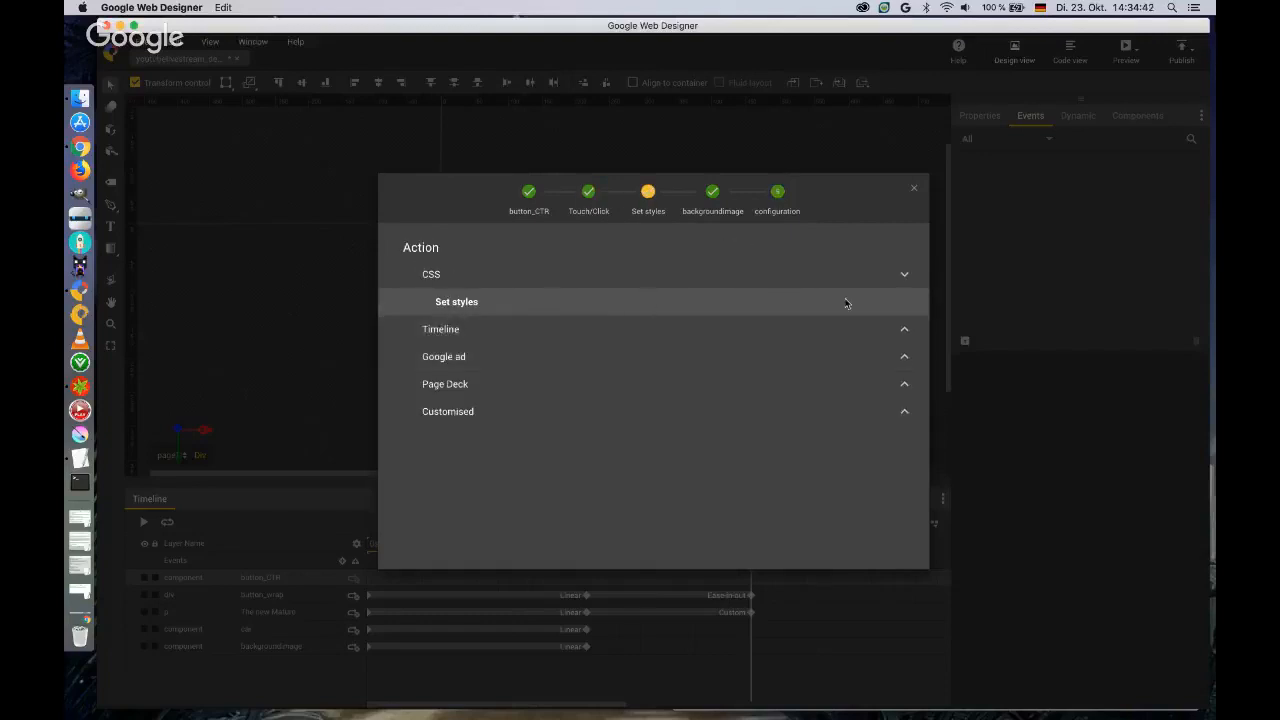
{"action": "left_click", "coordinate": [907, 272]}
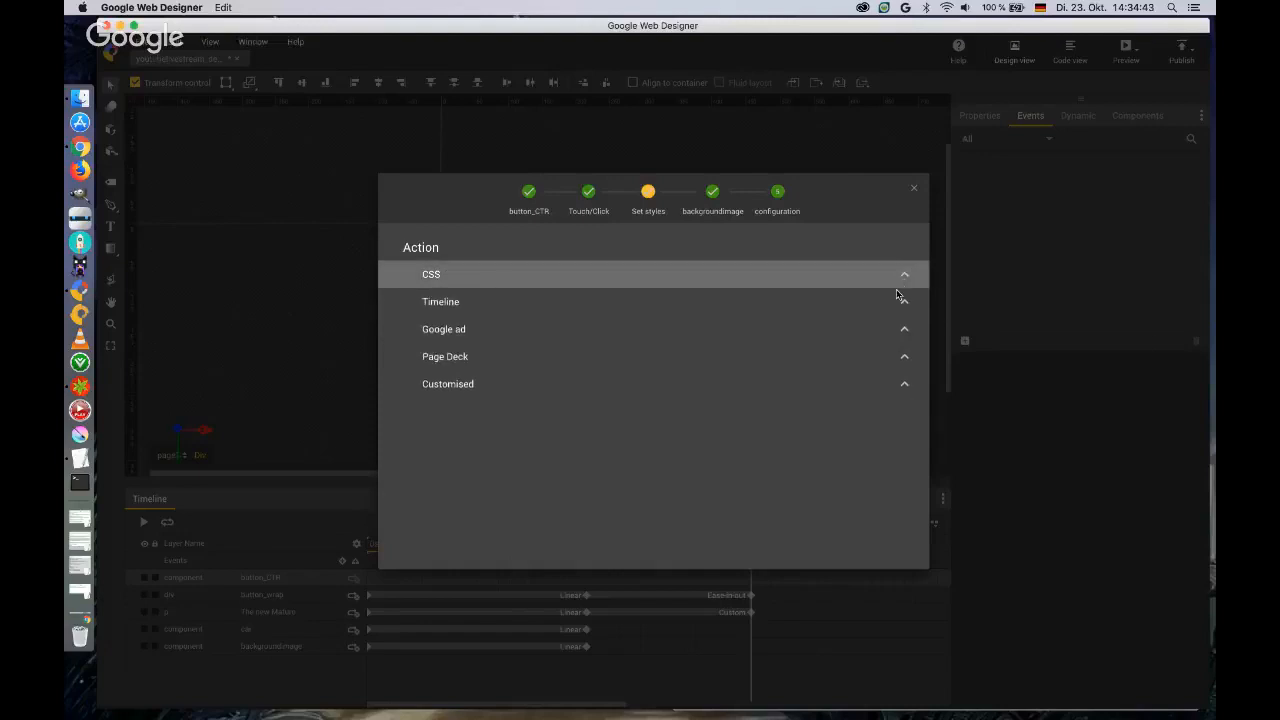
{"action": "left_click", "coordinate": [903, 302]}
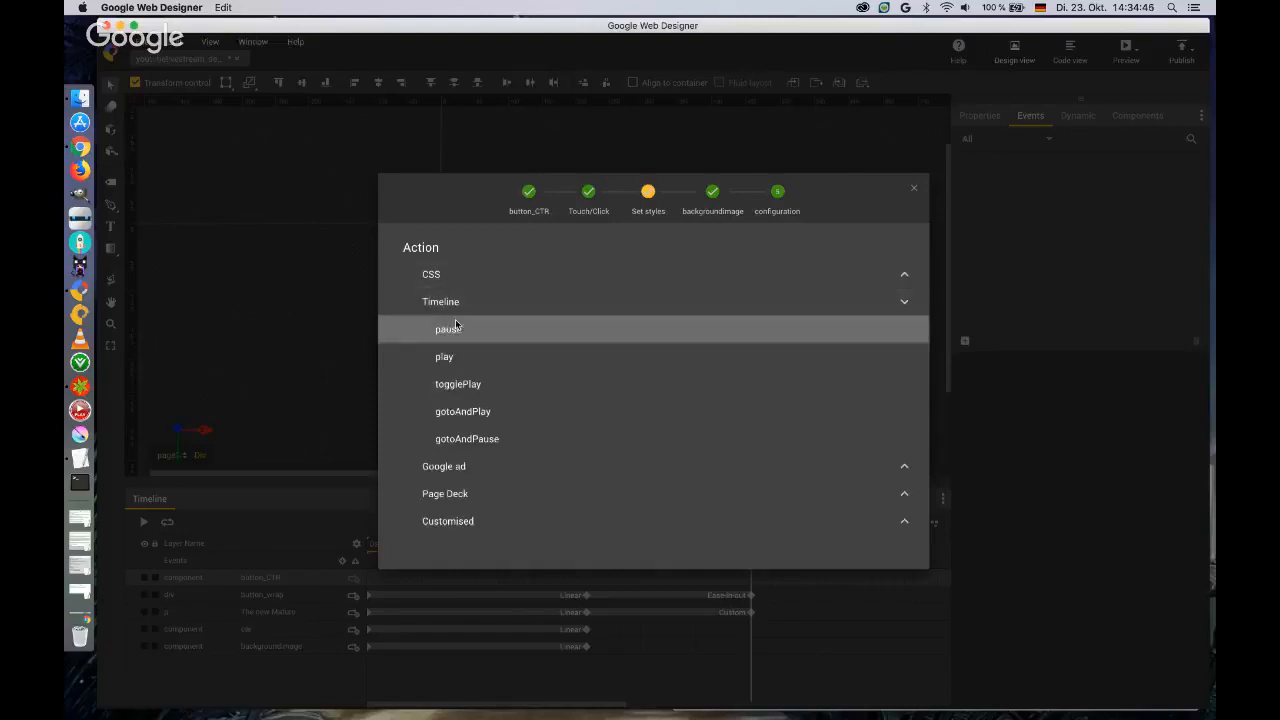
{"action": "left_click", "coordinate": [465, 385]}
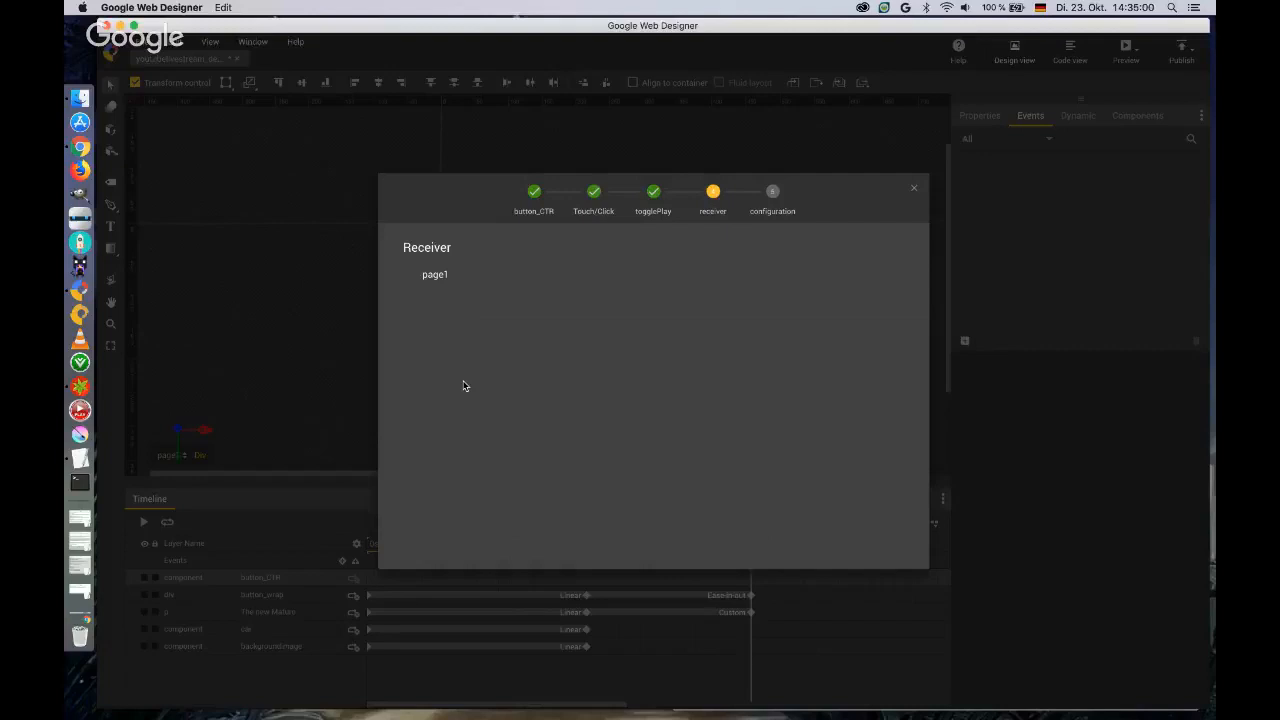
{"action": "left_click", "coordinate": [436, 281]}
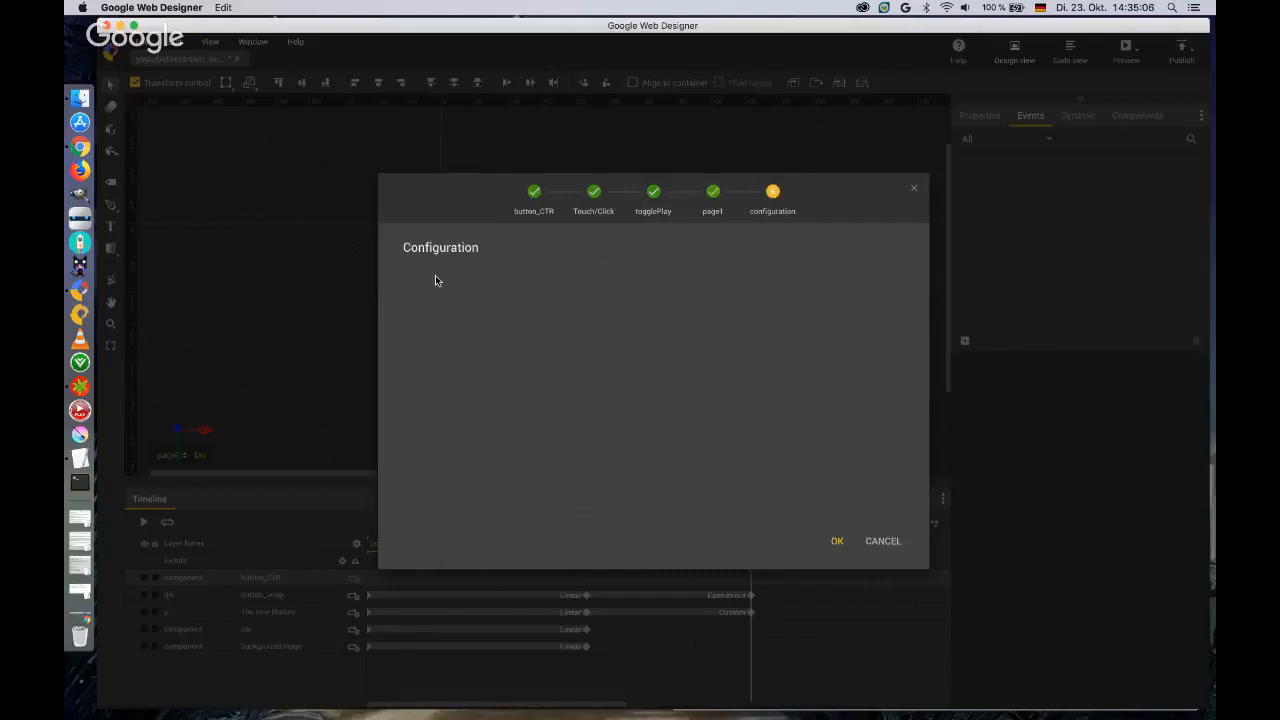
{"action": "left_click", "coordinate": [837, 543]}
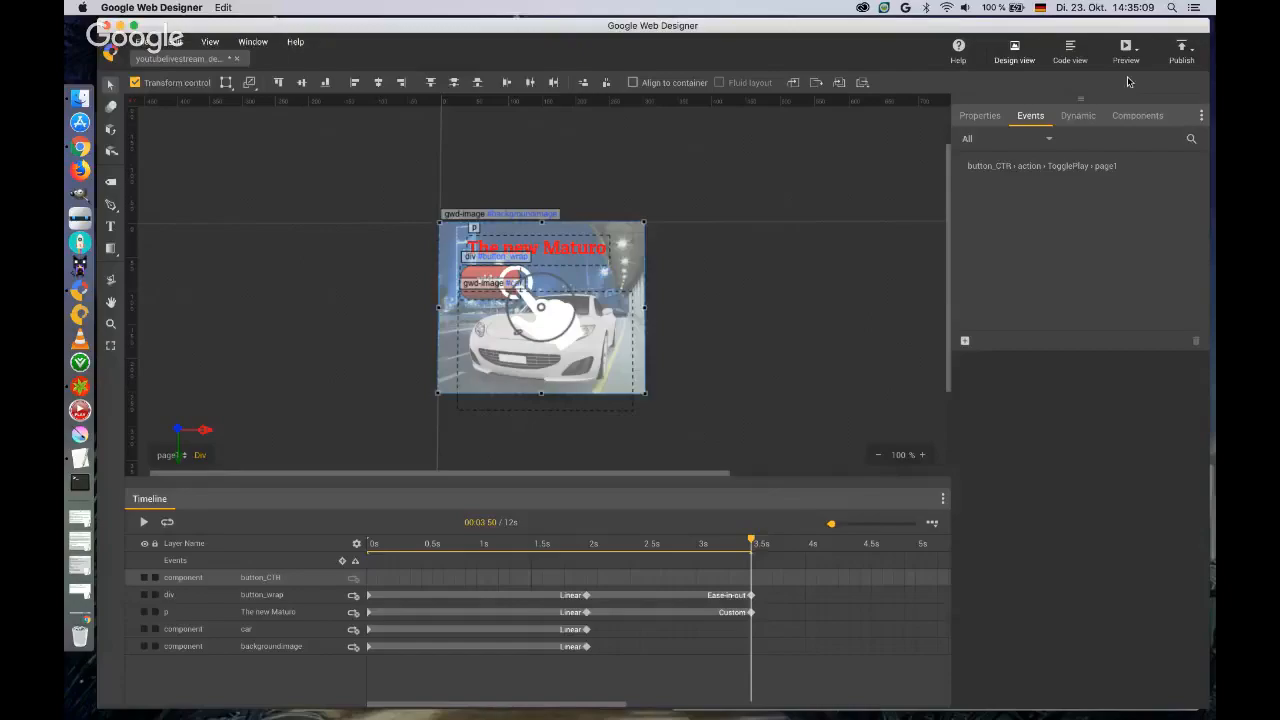
Preview the ad in Chrome, close the preview page and return to Google Web Designer.
{"action": "left_click", "coordinate": [1126, 50]}
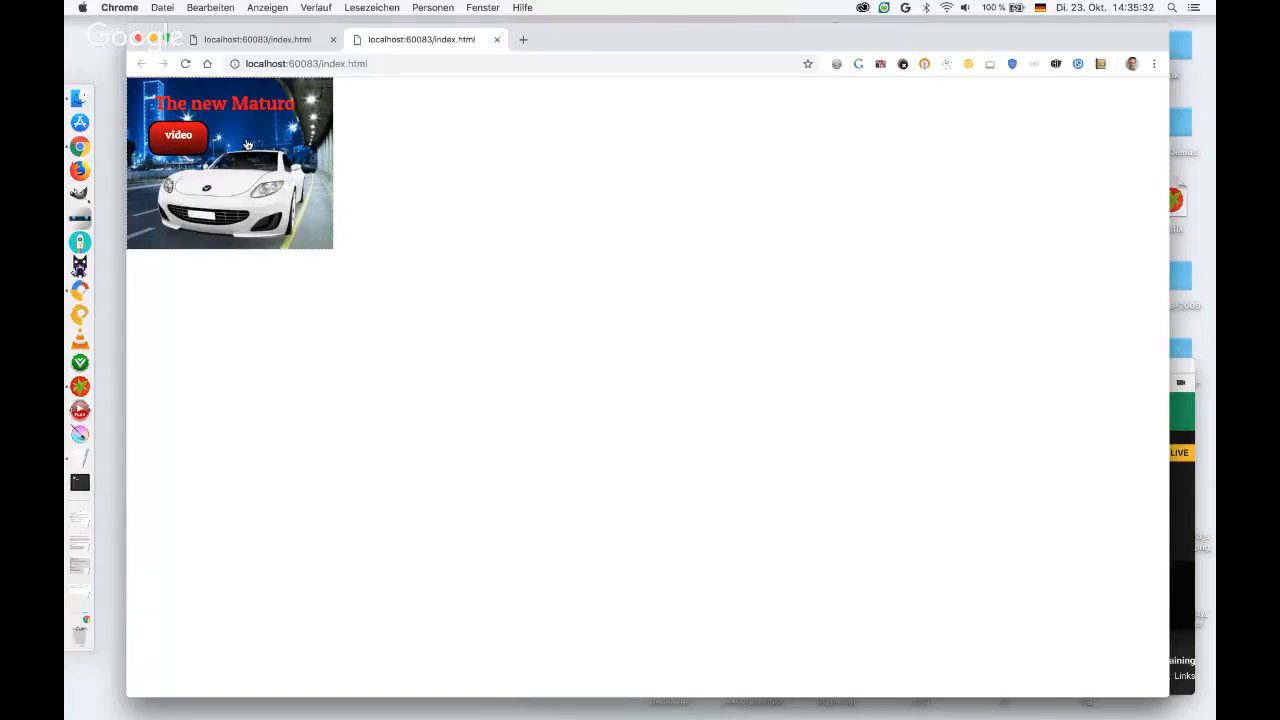
{"action": "left_click", "coordinate": [497, 40]}
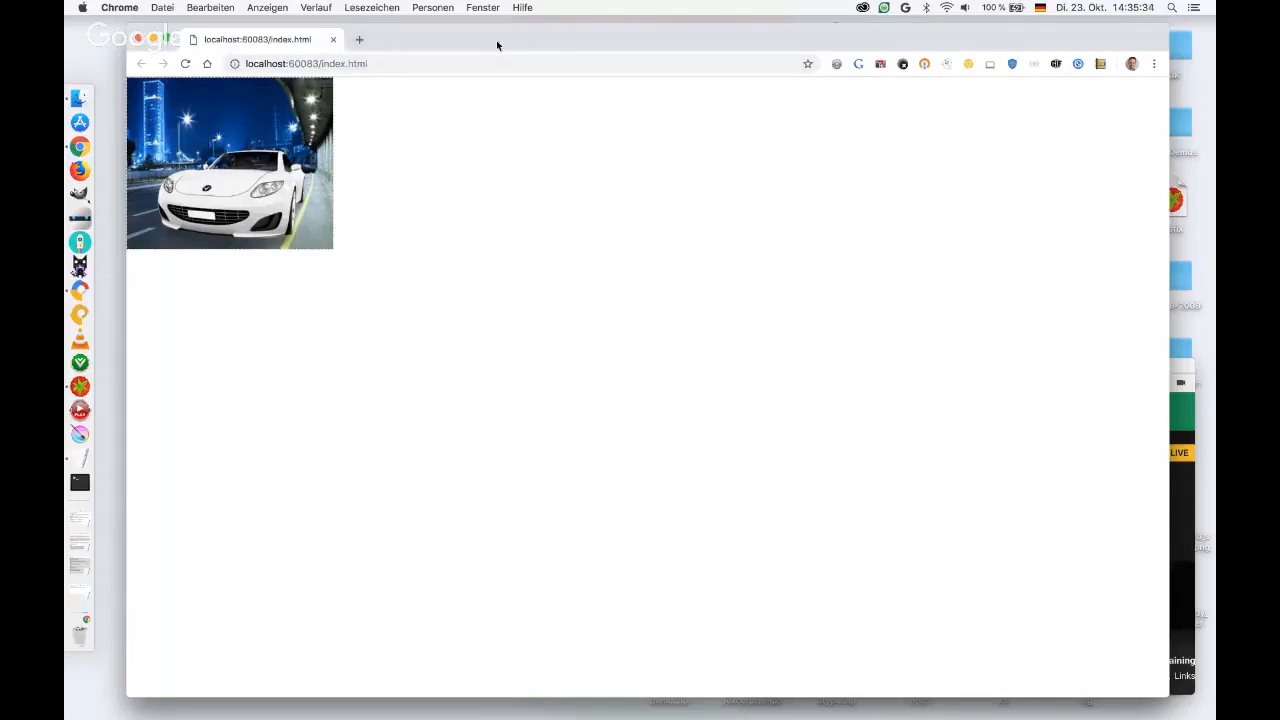
{"action": "key", "text": "ctrl+Right"}
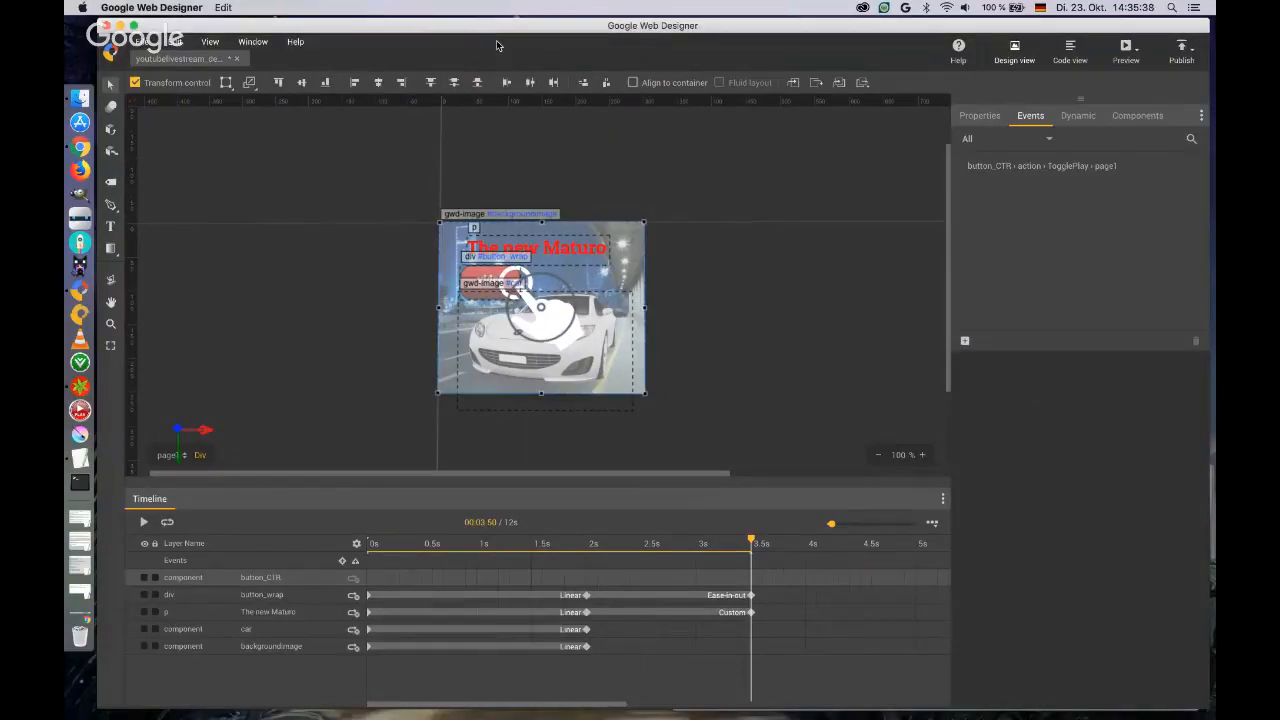
Change the button_CTR event's action to the Google ad action Exit ad with gwd-ad as receiver.
{"action": "double_click", "coordinate": [1034, 168]}
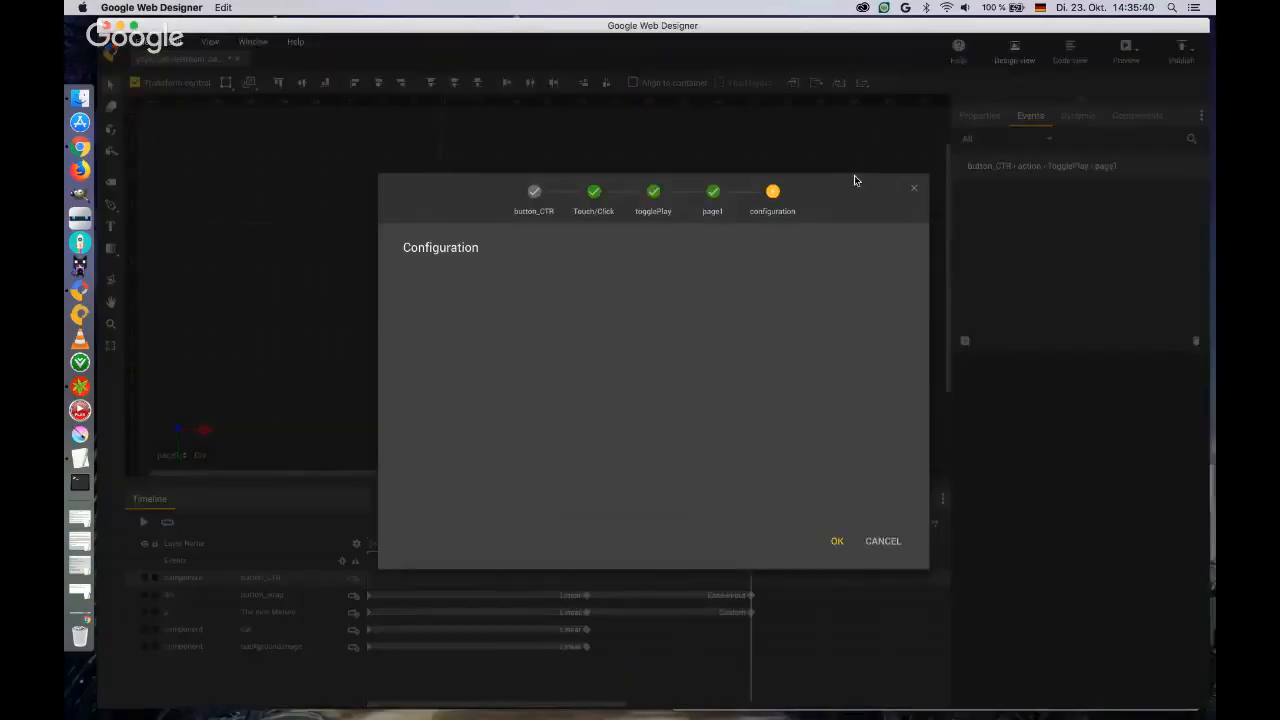
{"action": "left_click", "coordinate": [645, 210]}
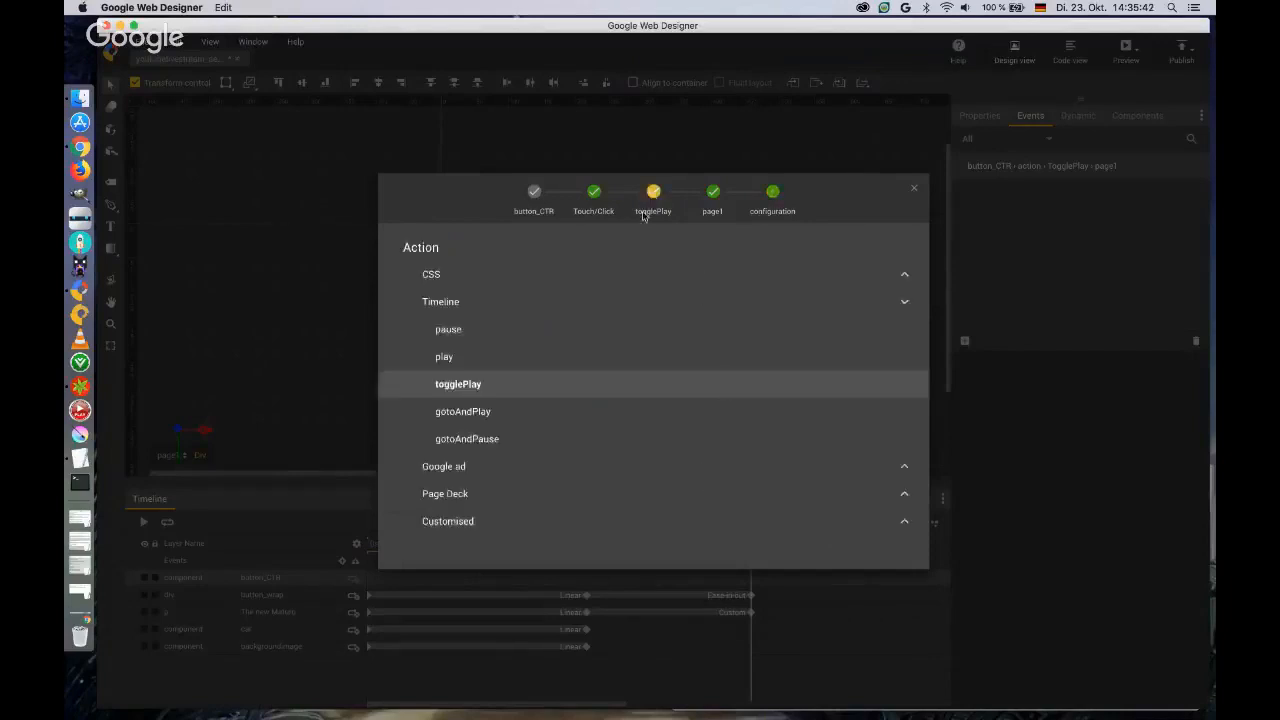
{"action": "left_click", "coordinate": [898, 304]}
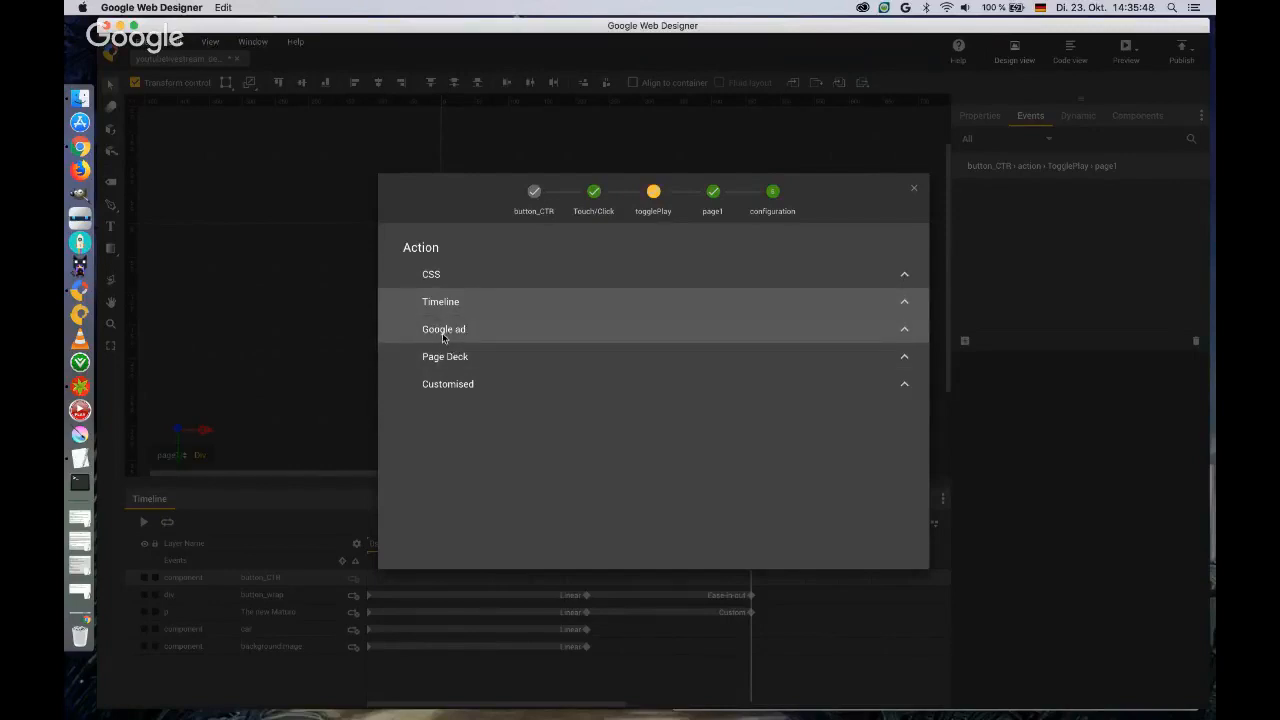
{"action": "left_click", "coordinate": [903, 332]}
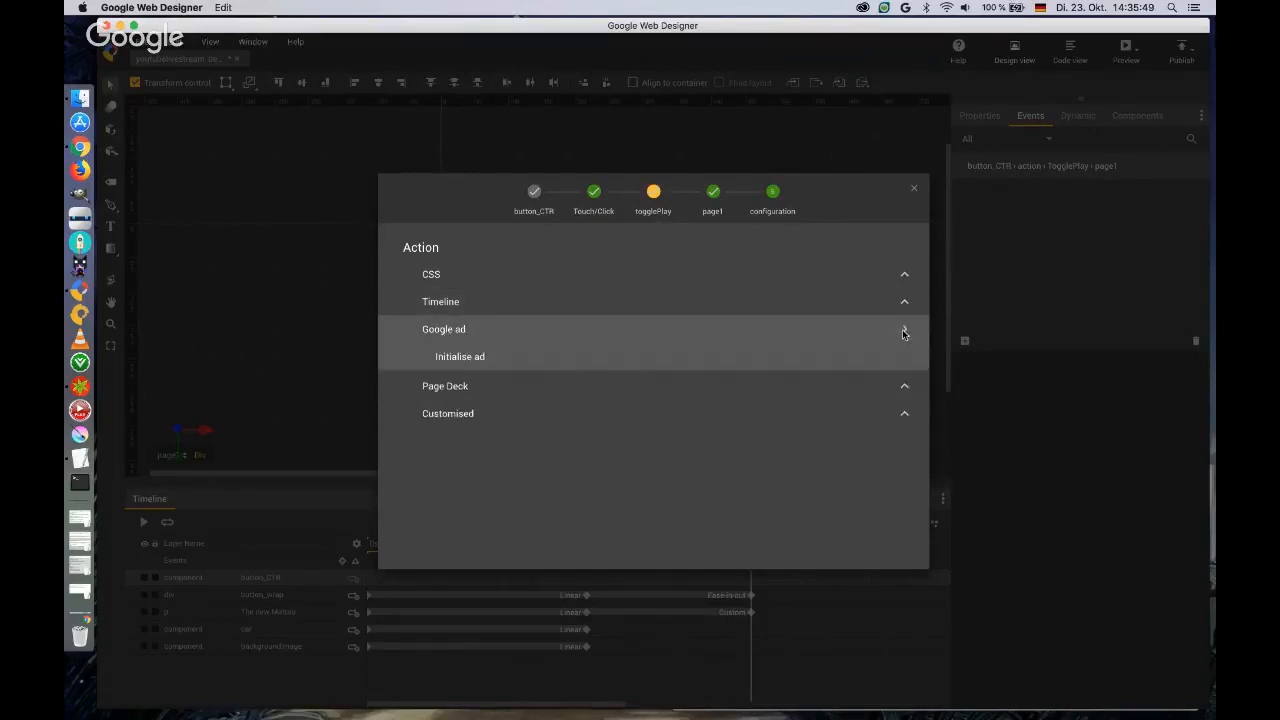
{"action": "scroll", "coordinate": [523, 357], "scroll_direction": "down", "scroll_amount": 1}
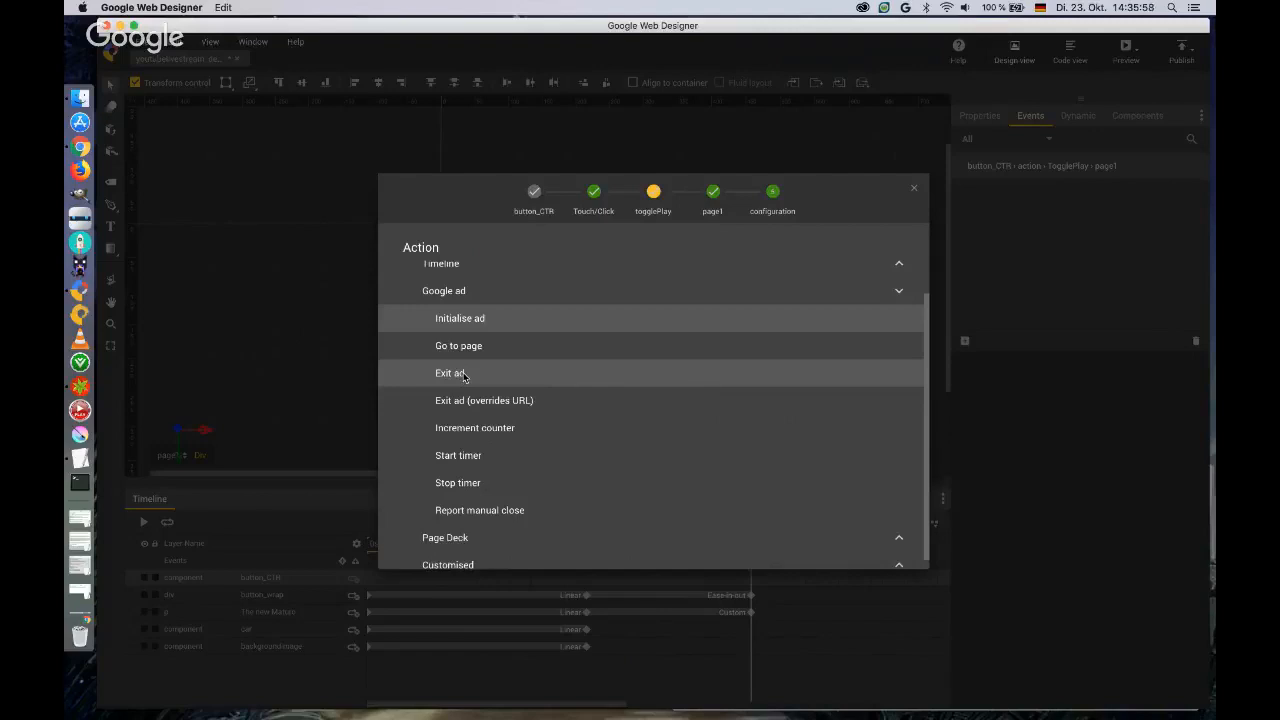
{"action": "left_click", "coordinate": [463, 374]}
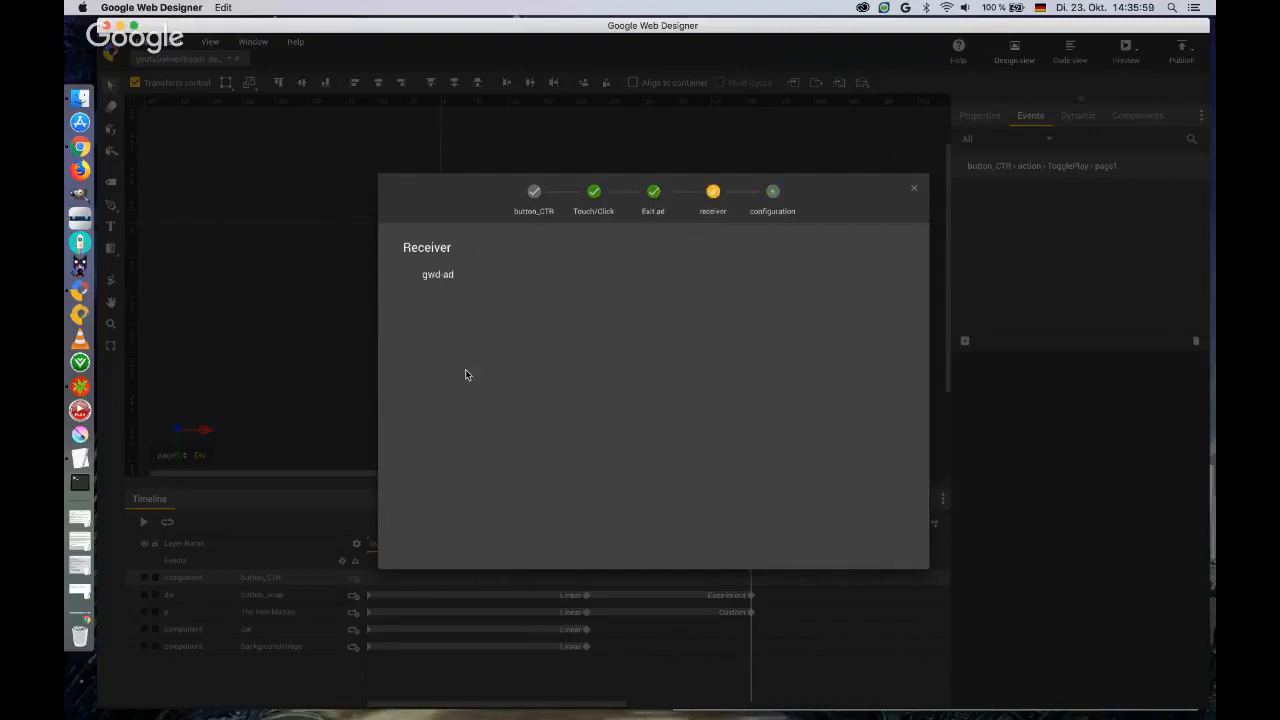
{"action": "left_click", "coordinate": [440, 276]}
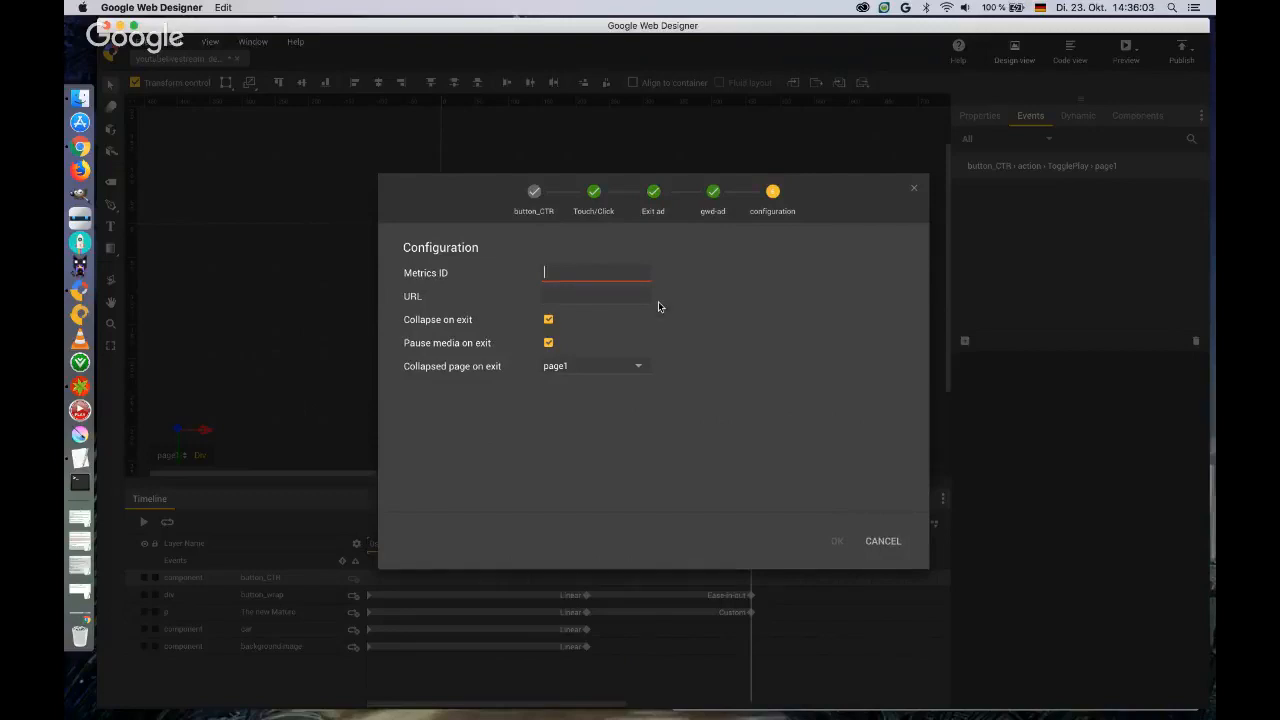
{"action": "type", "text": "background_exit"}
{"action": "key", "text": "Tab"}
{"action": "type", "text": "http:/"}
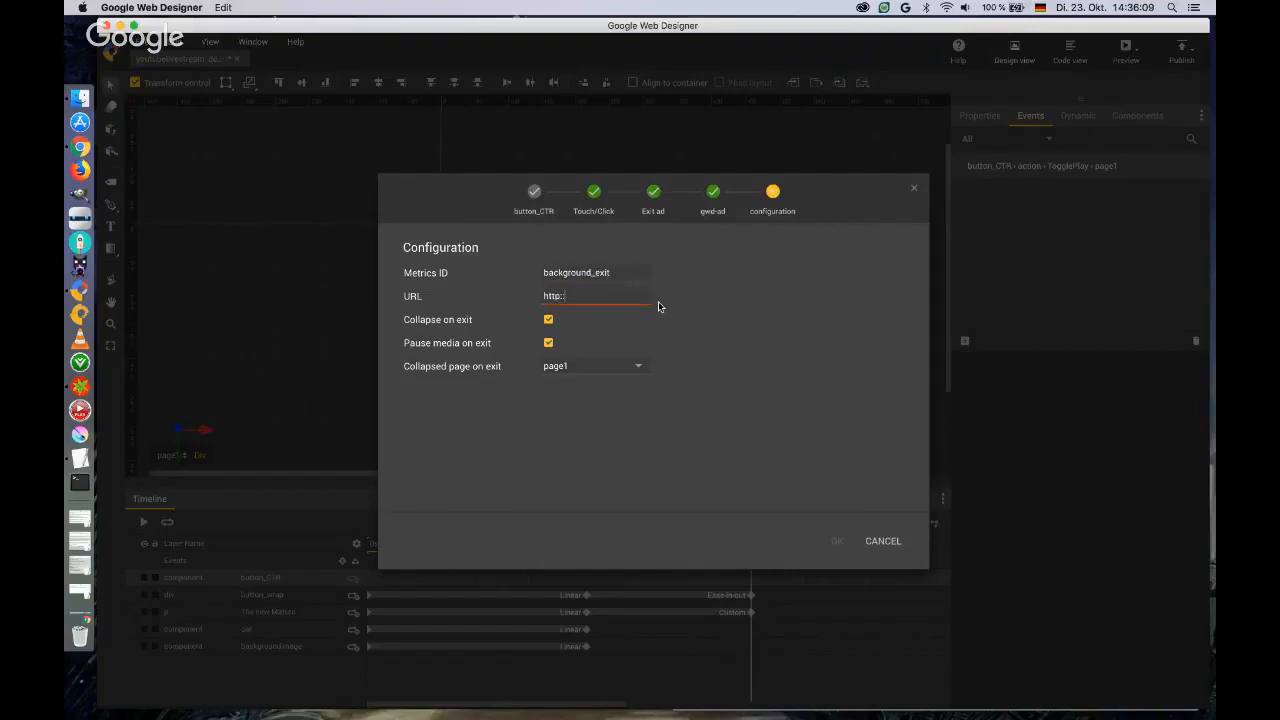
{"action": "type", "text": "/www.google.com"}
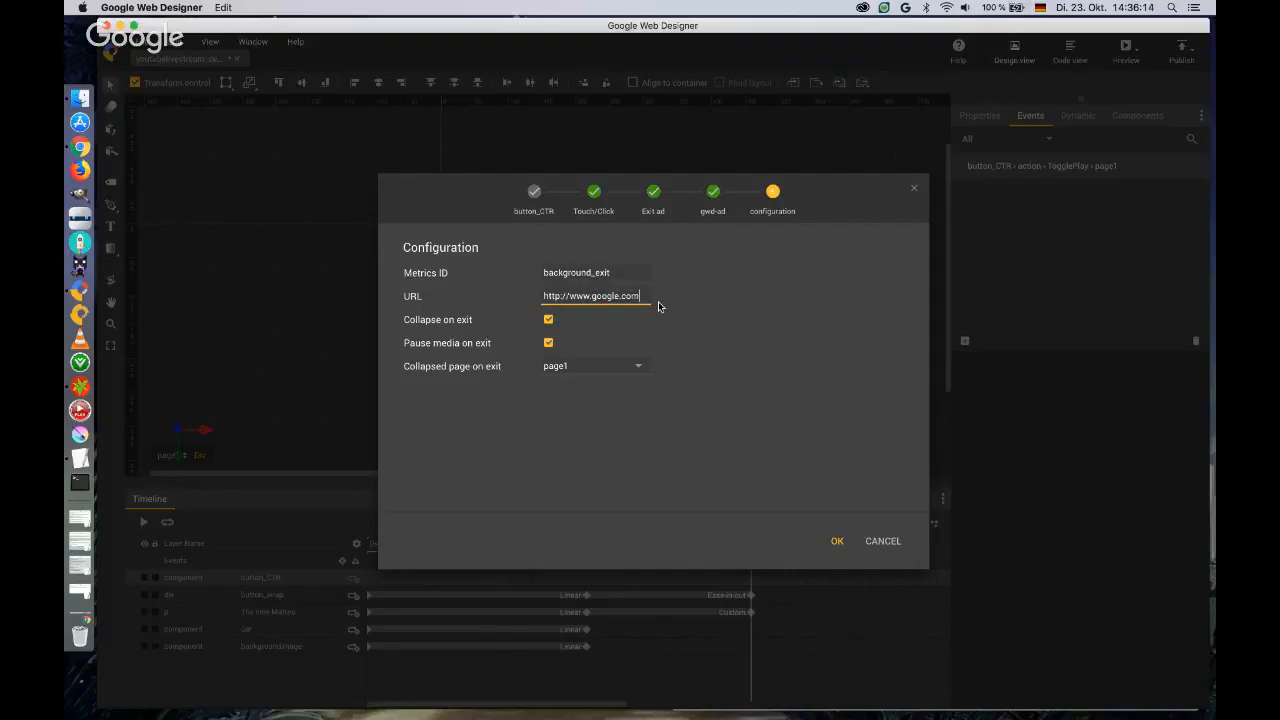
{"action": "type", "text": "/webdesigner"}
{"action": "left_click", "coordinate": [548, 320]}
{"action": "left_click", "coordinate": [548, 343]}
{"action": "left_click", "coordinate": [836, 542]}
Preview the ad in Chrome, test the exit on the background, close the landing page and return to Google Web Designer.
{"action": "left_click", "coordinate": [1126, 47]}
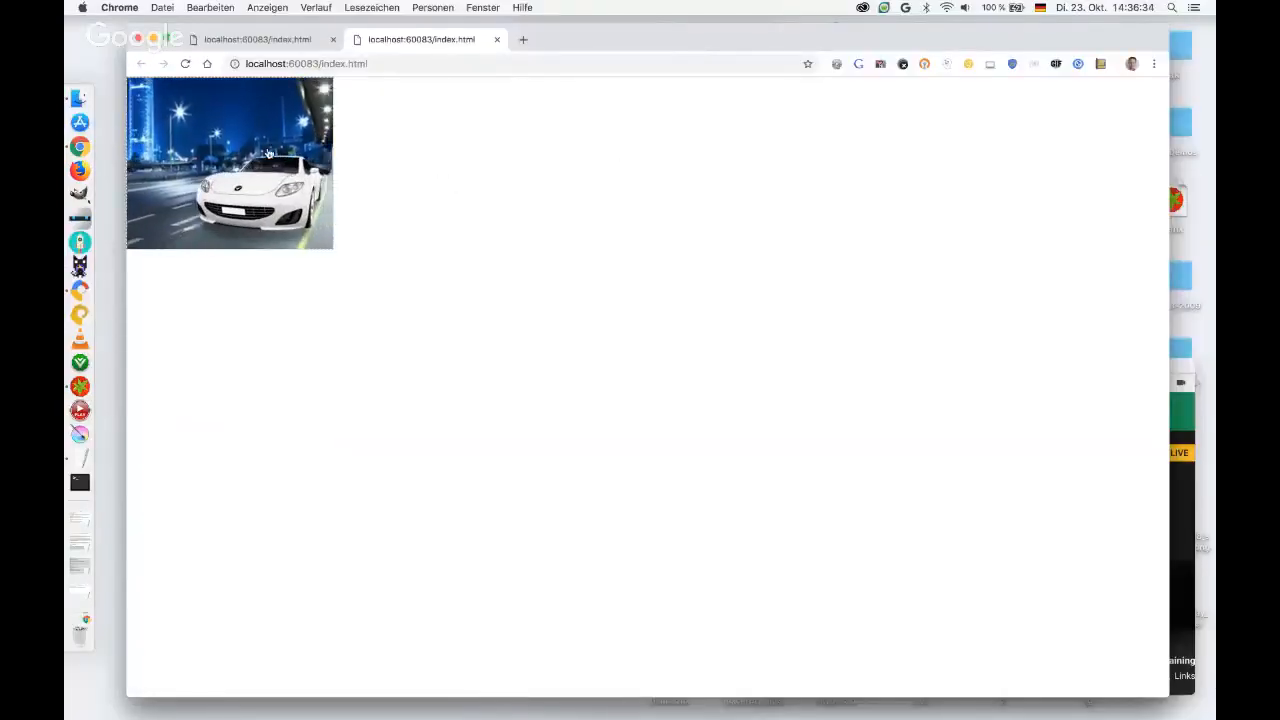
{"action": "left_click", "coordinate": [268, 152]}
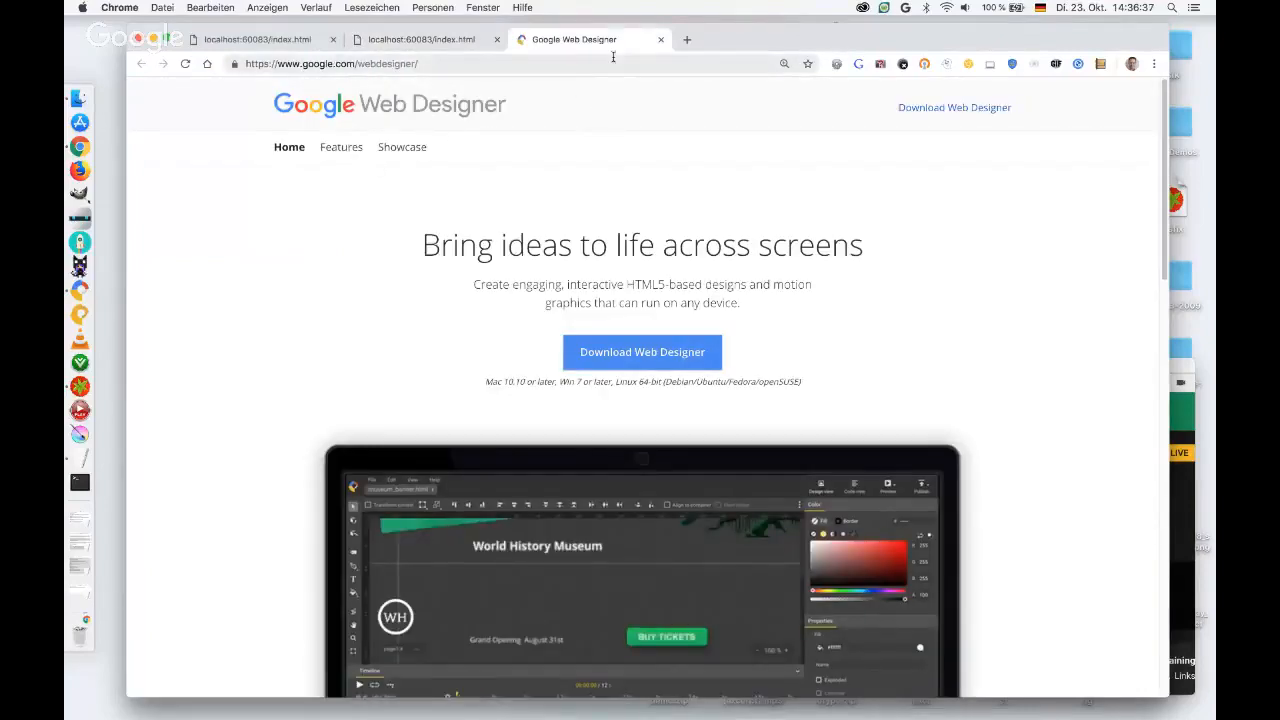
{"action": "left_click", "coordinate": [661, 40]}
{"action": "key", "text": "ctrl+Right"}
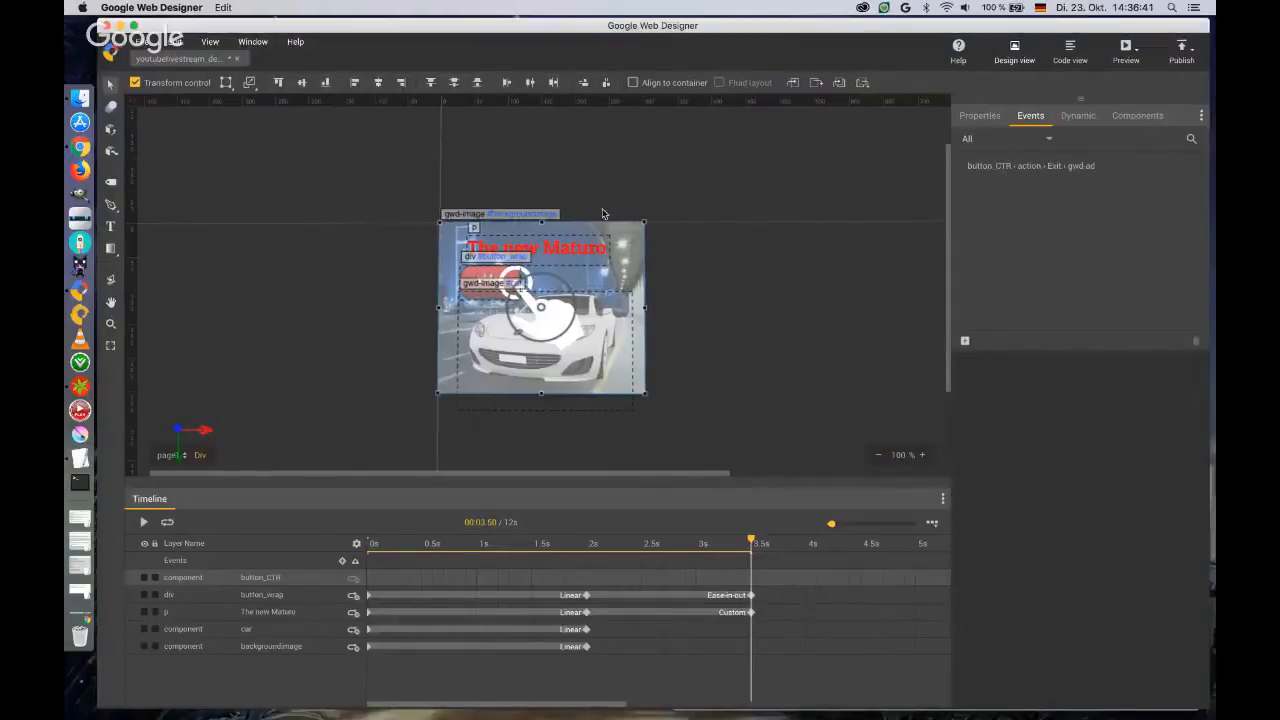
Preview the ad again, test the exit on its video button, close the landing page and return to Google Web Designer.
{"action": "left_click", "coordinate": [1126, 50]}
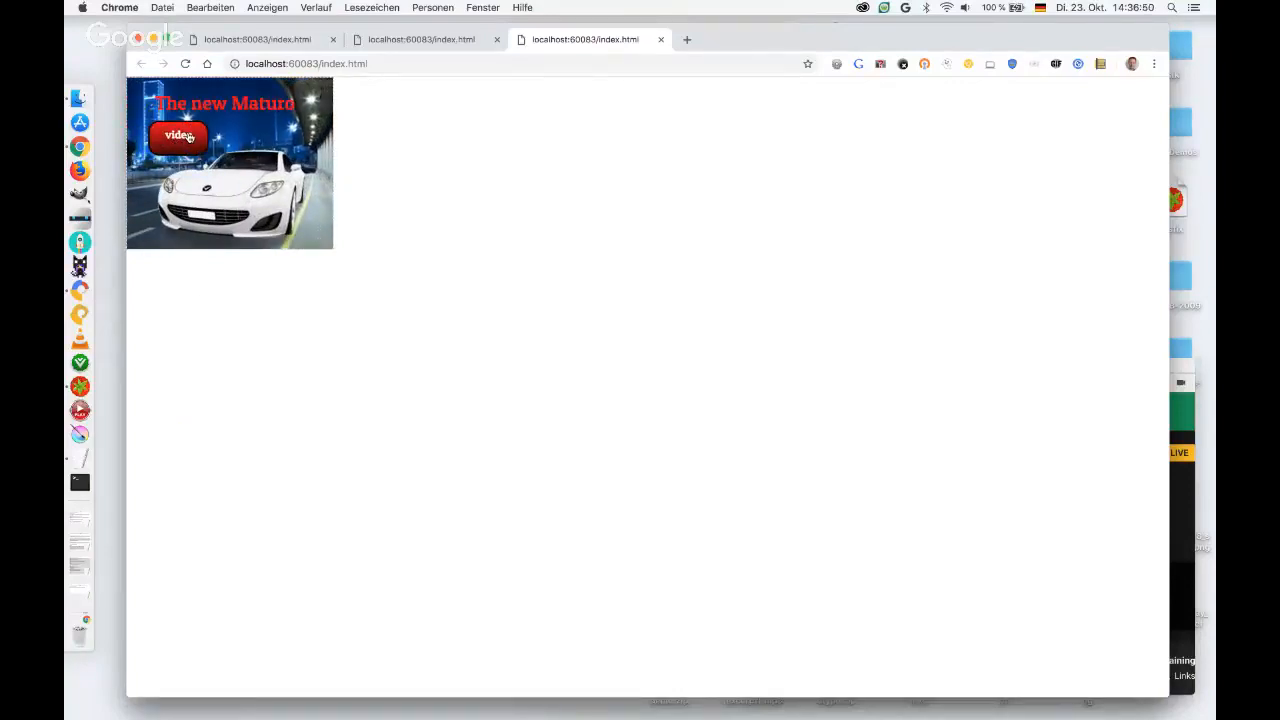
{"action": "left_click", "coordinate": [188, 137]}
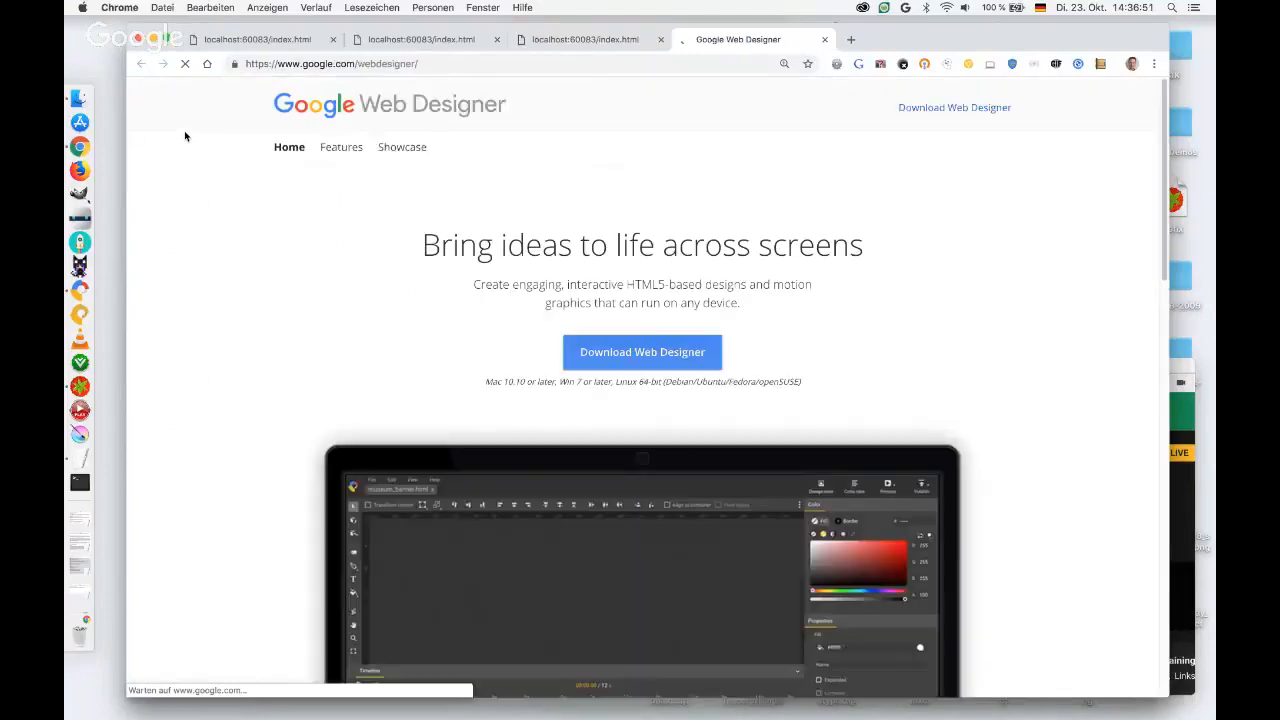
{"action": "left_click", "coordinate": [824, 40]}
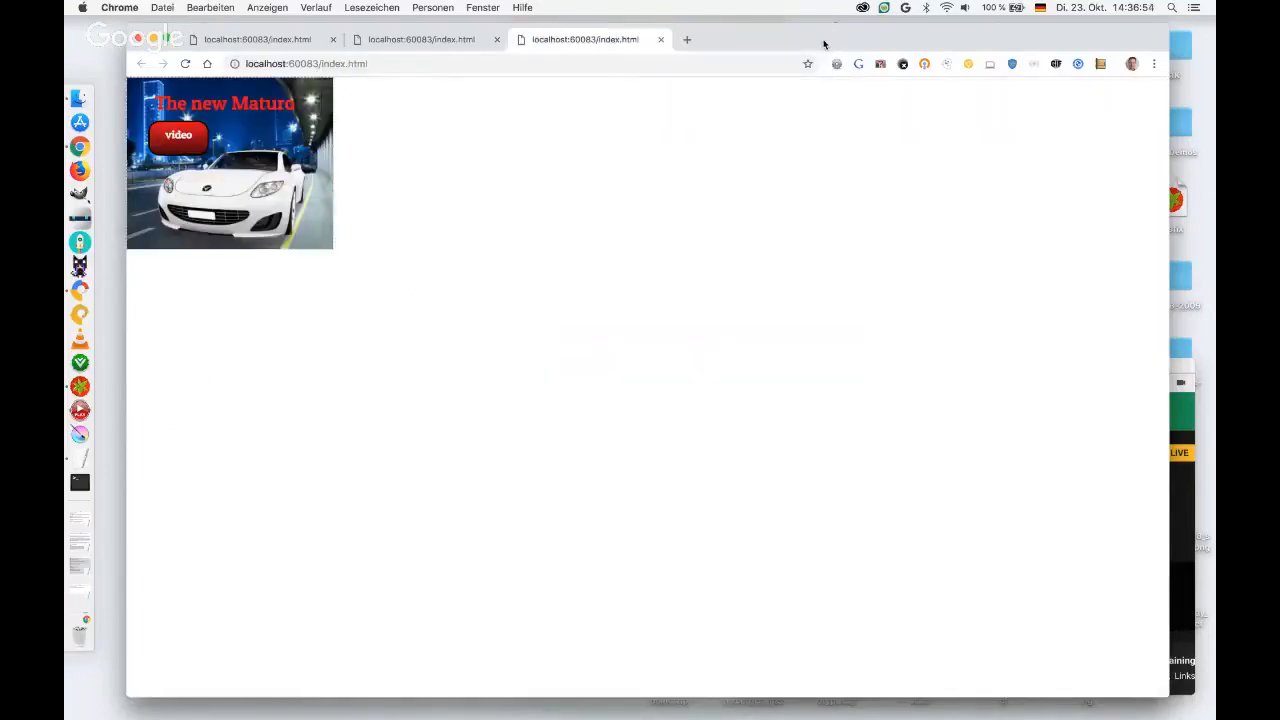
{"action": "key", "text": "ctrl+Right"}
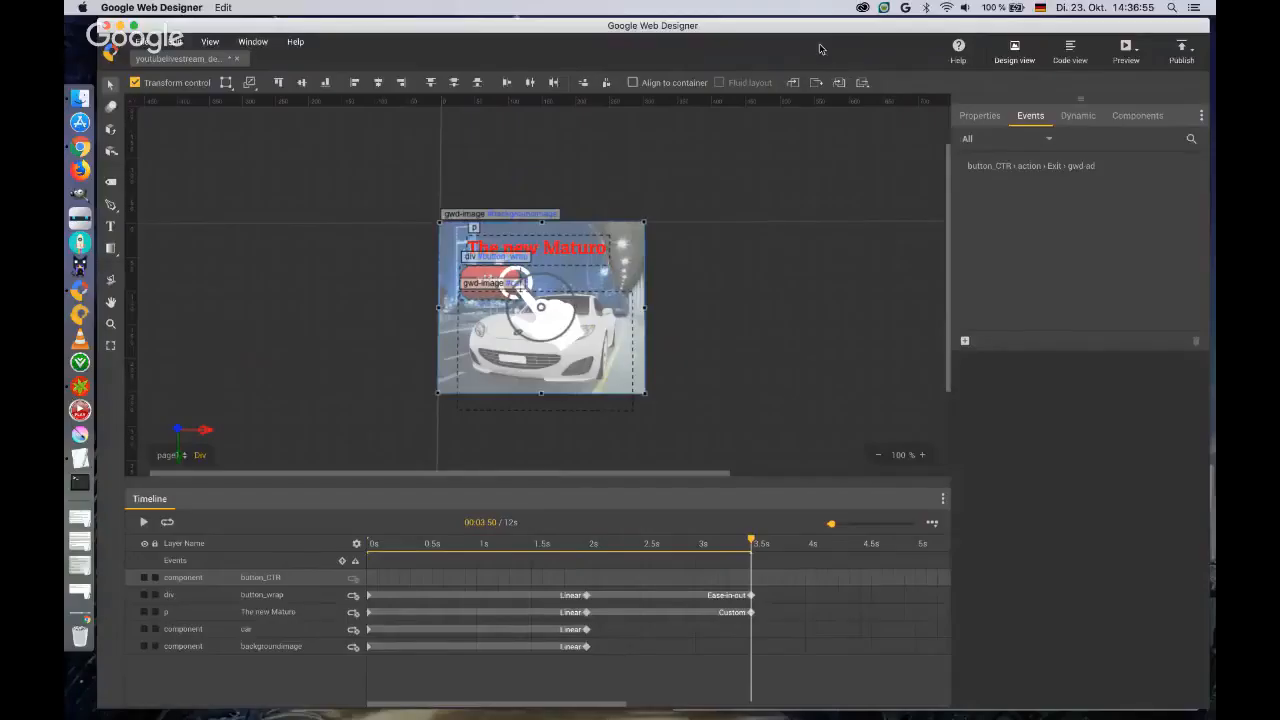
Move the button_wrap layer above the button_CTR layer in the timeline.
{"action": "left_click", "coordinate": [276, 596]}
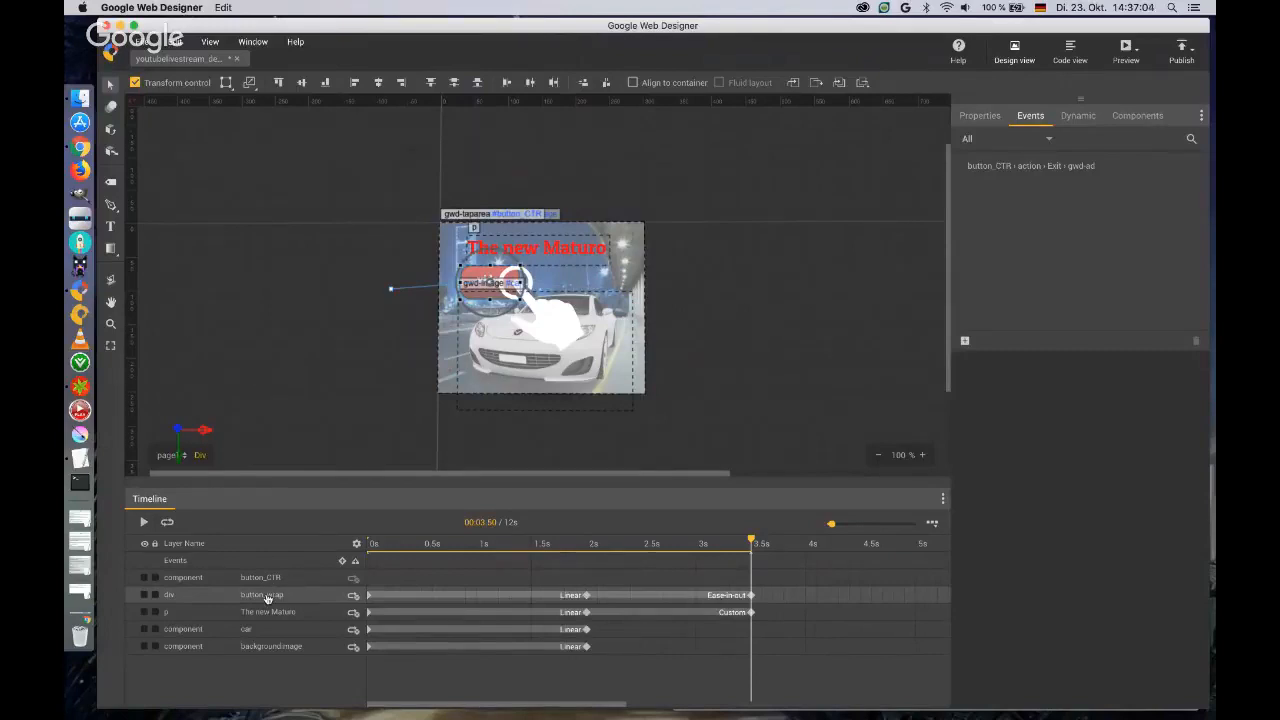
{"action": "left_click_drag", "start_coordinate": [267, 598], "coordinate": [266, 577]}
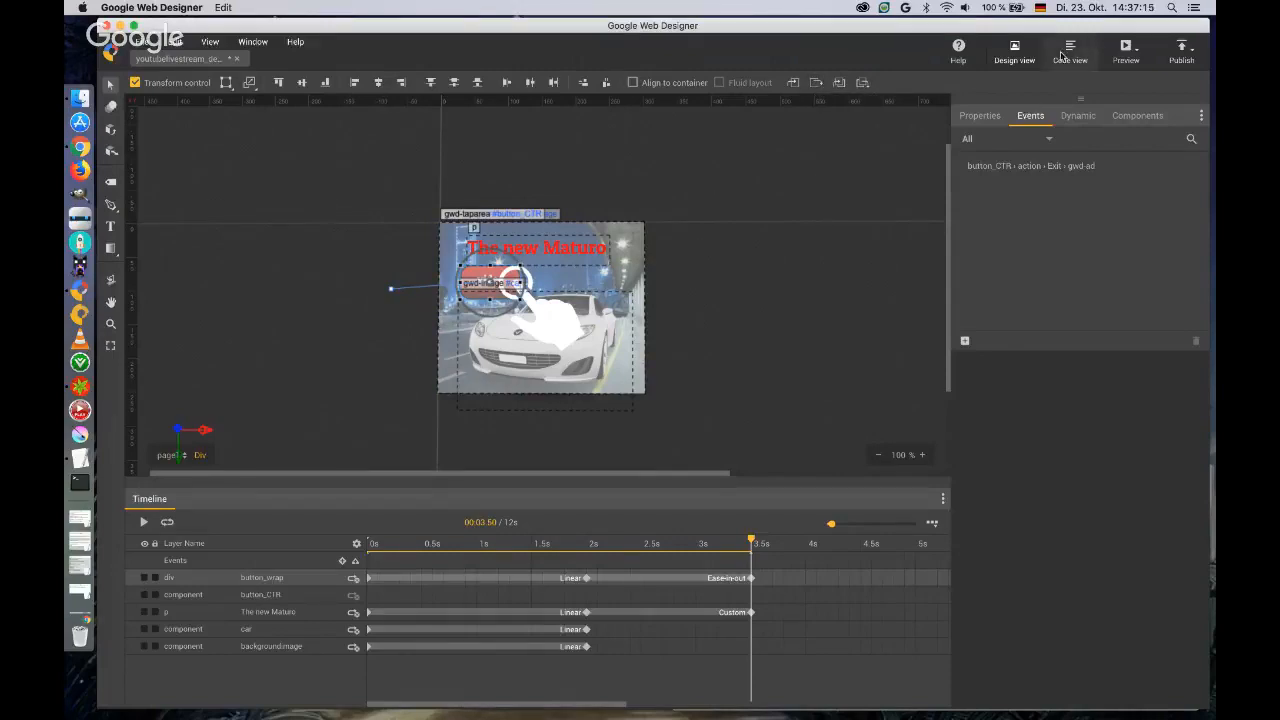
Send button_wrap backward to just above backgroundimage, bring it back to the front, and deselect it.
{"action": "left_click", "coordinate": [816, 84]}
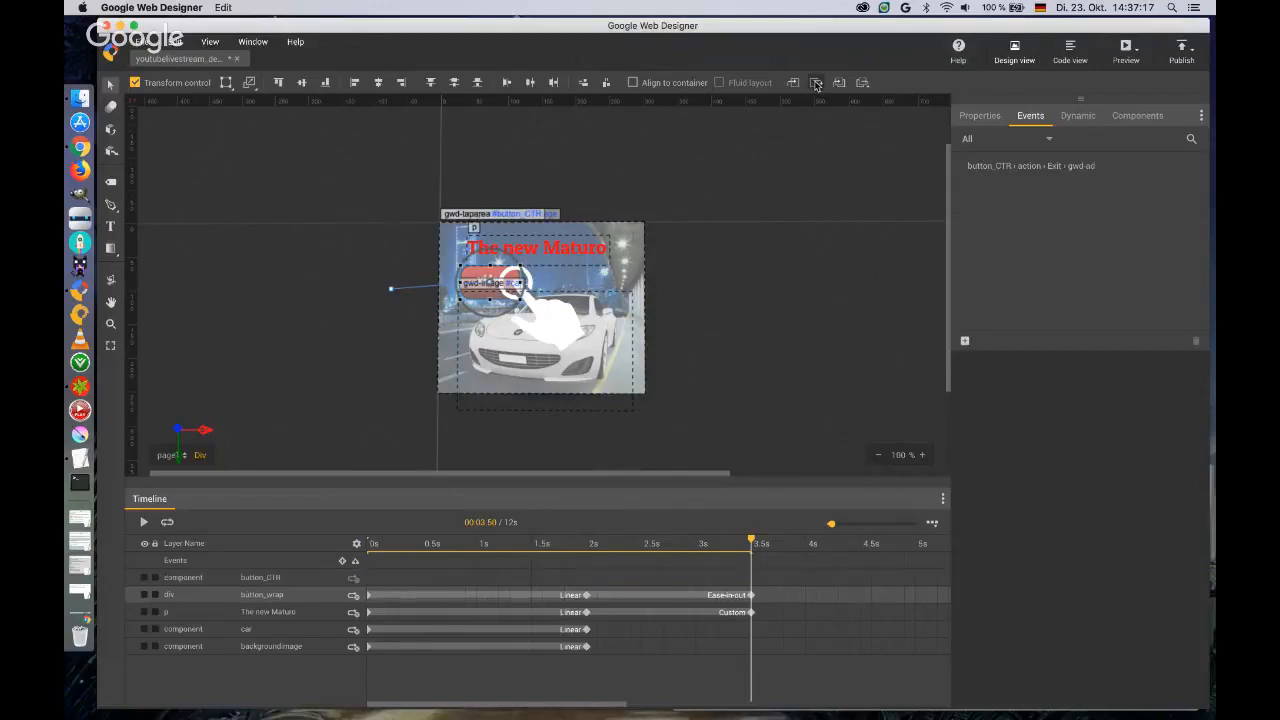
{"action": "left_click", "coordinate": [816, 84]}
{"action": "left_click", "coordinate": [816, 84]}
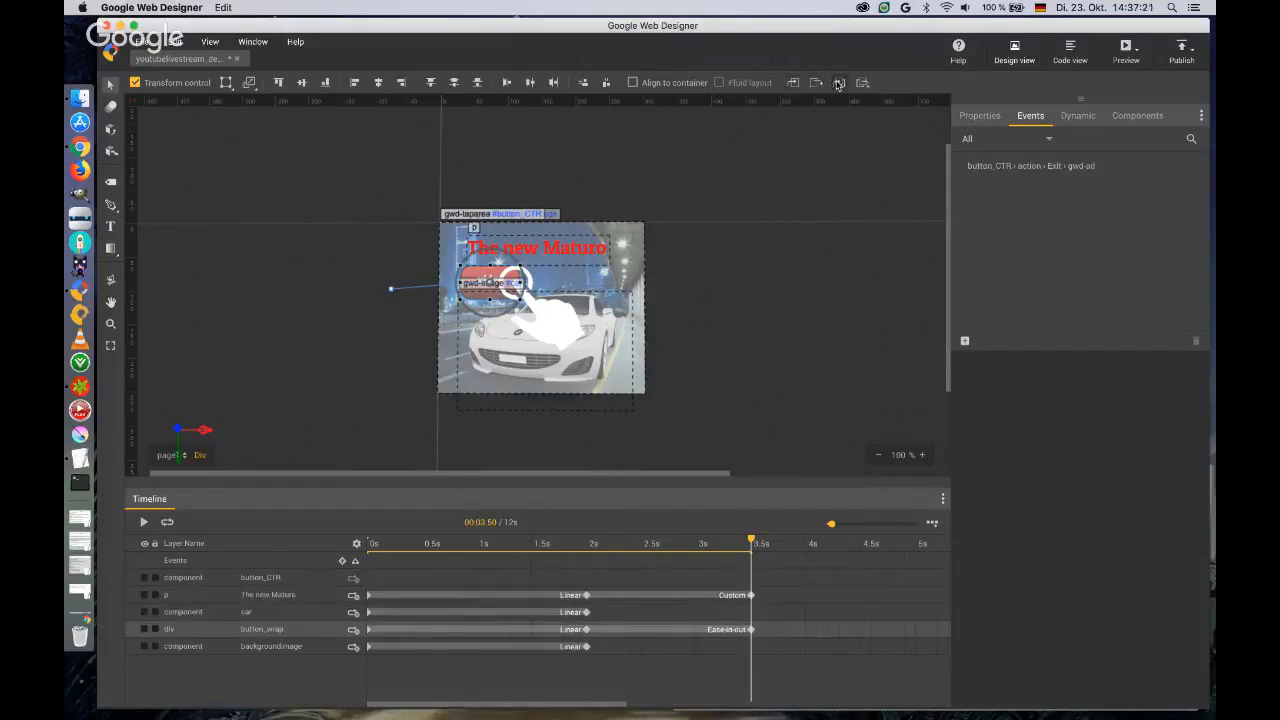
{"action": "left_click", "coordinate": [838, 84]}
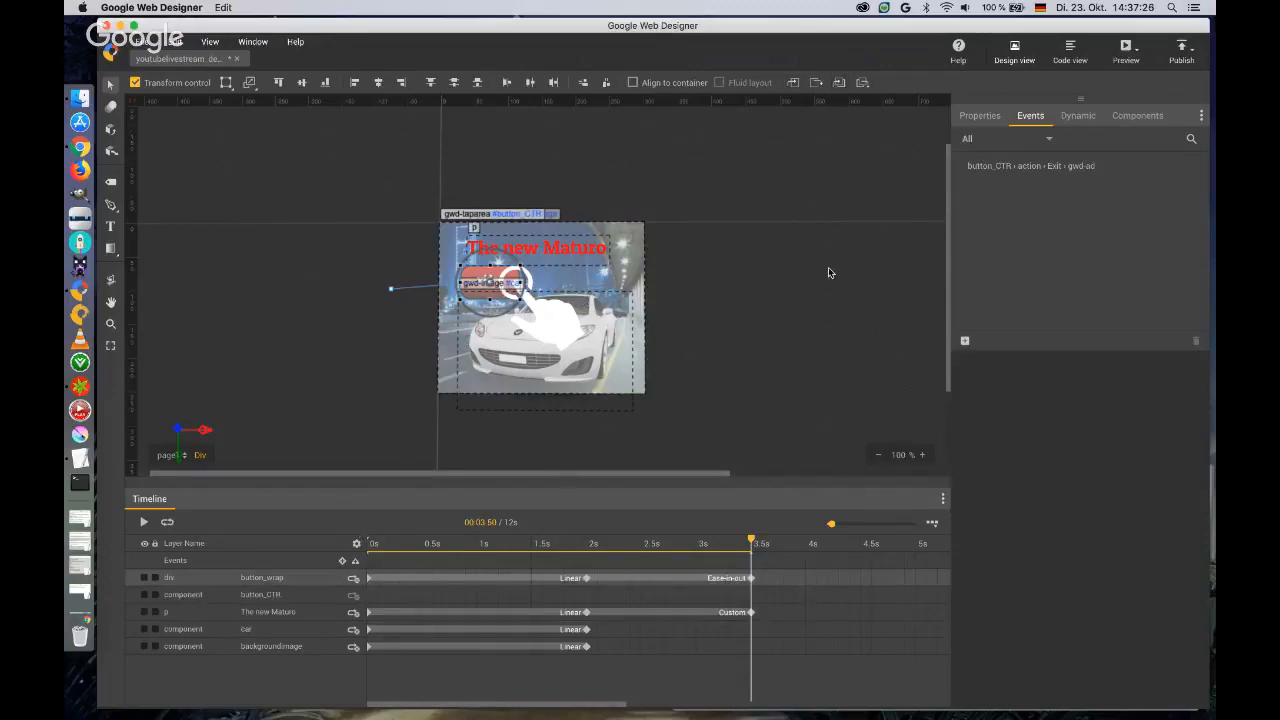
{"action": "left_click", "coordinate": [370, 270]}
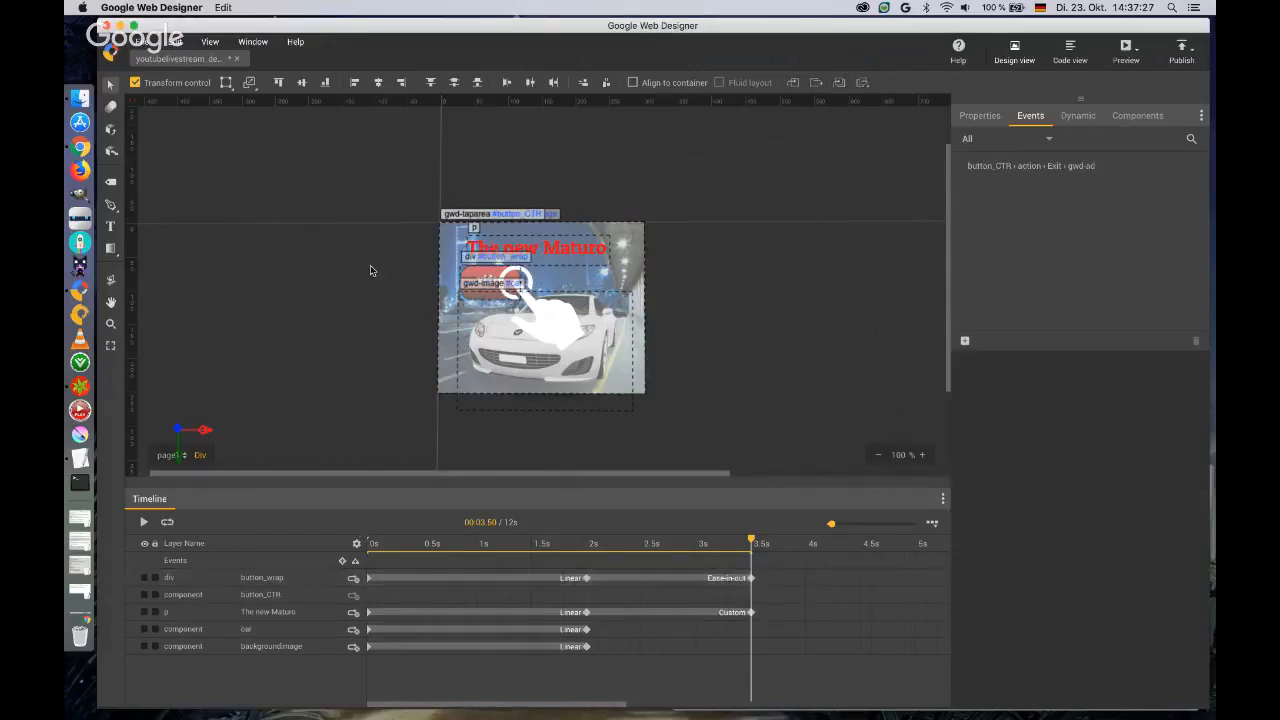
Open the button_wrap group for editing, move the playhead to 0 s and add a Tap Area component inside it.
{"action": "left_click", "coordinate": [482, 280]}
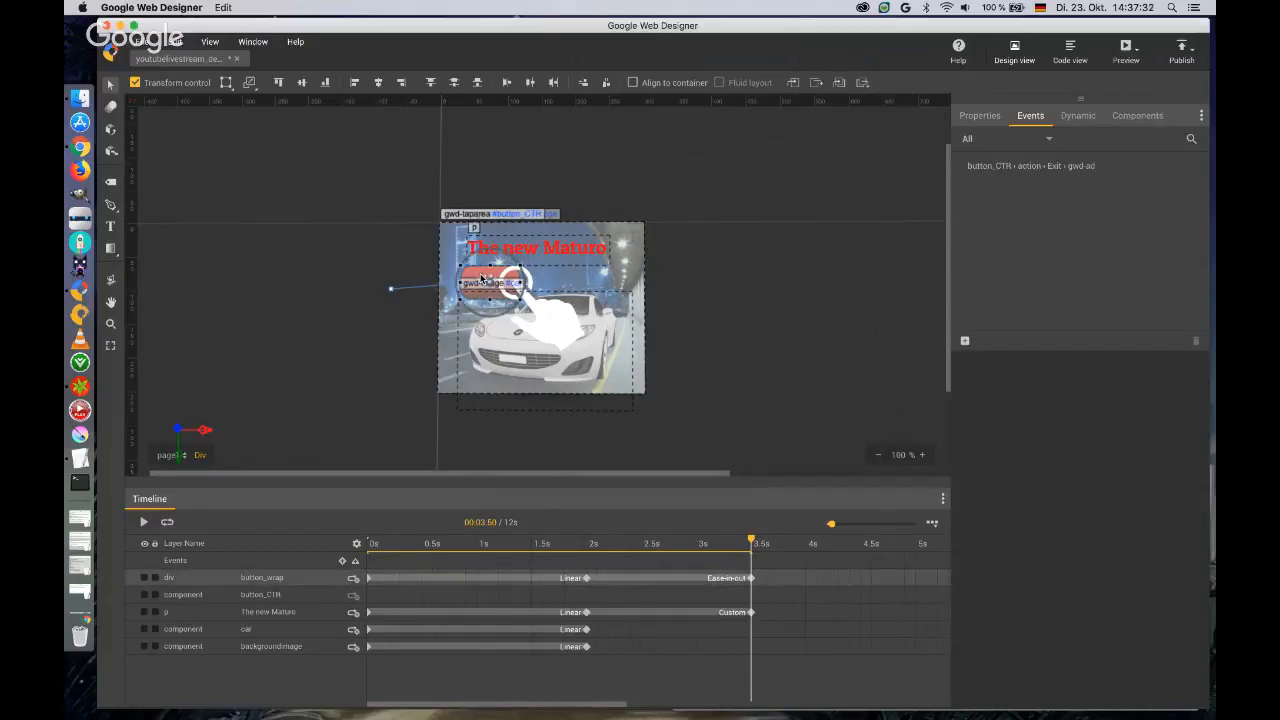
{"action": "double_click", "coordinate": [482, 279]}
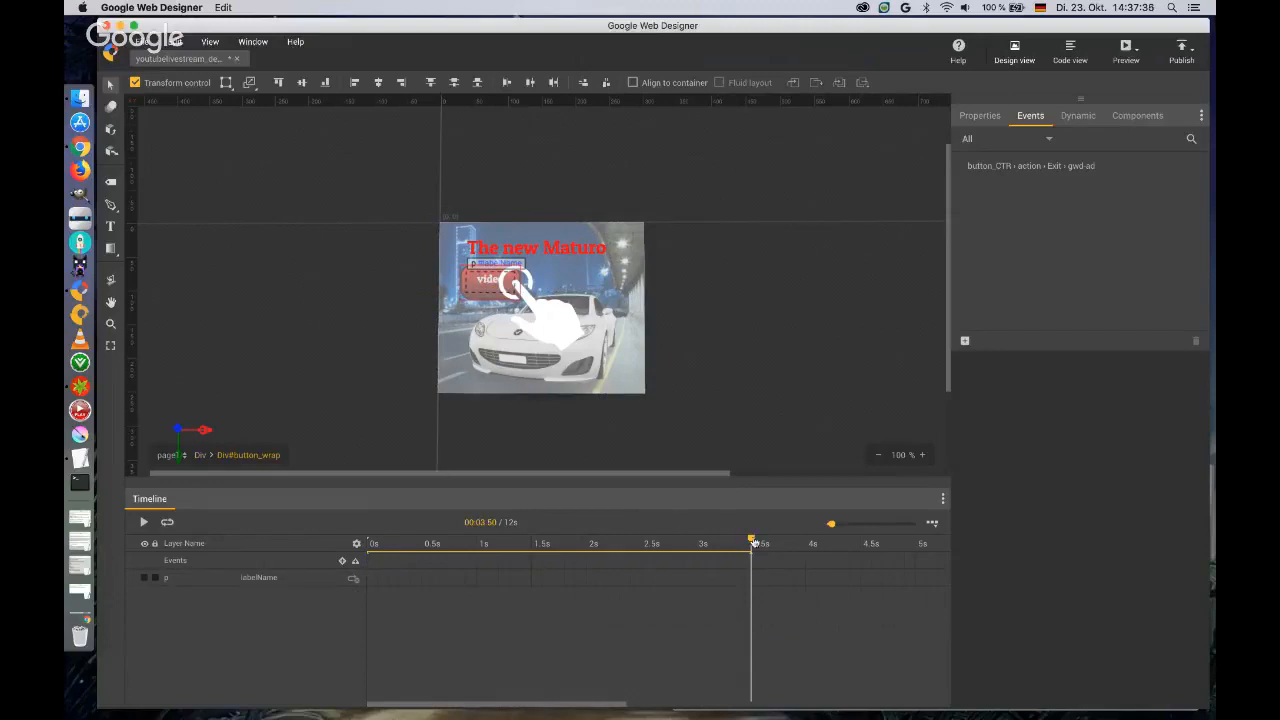
{"action": "left_click_drag", "start_coordinate": [735, 542], "coordinate": [362, 543]}
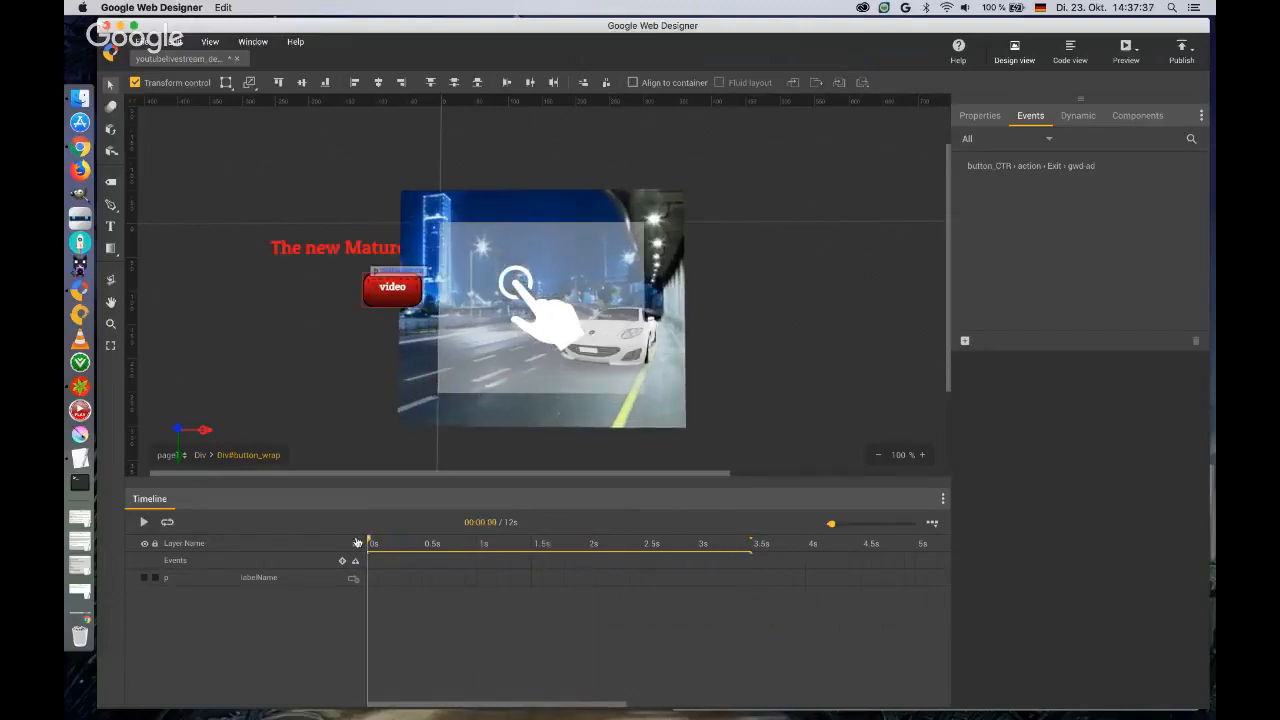
{"action": "left_click", "coordinate": [1137, 115]}
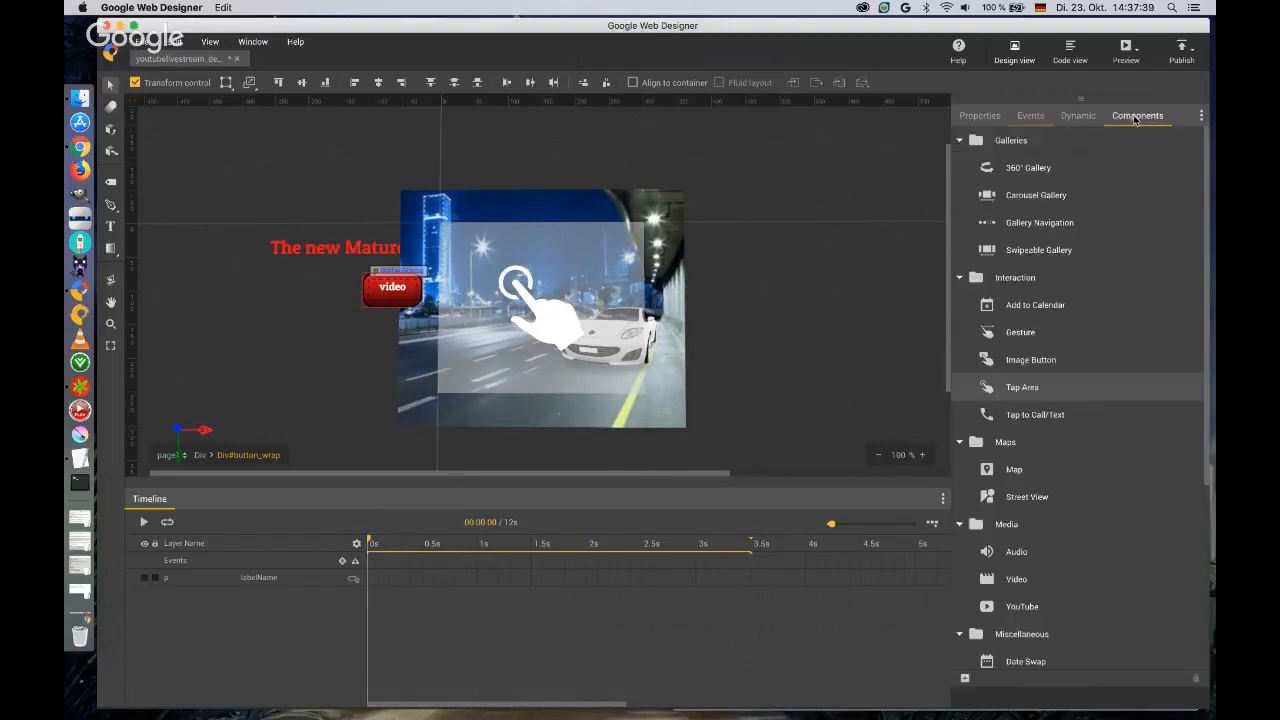
{"action": "left_click_drag", "start_coordinate": [1023, 394], "coordinate": [366, 280]}
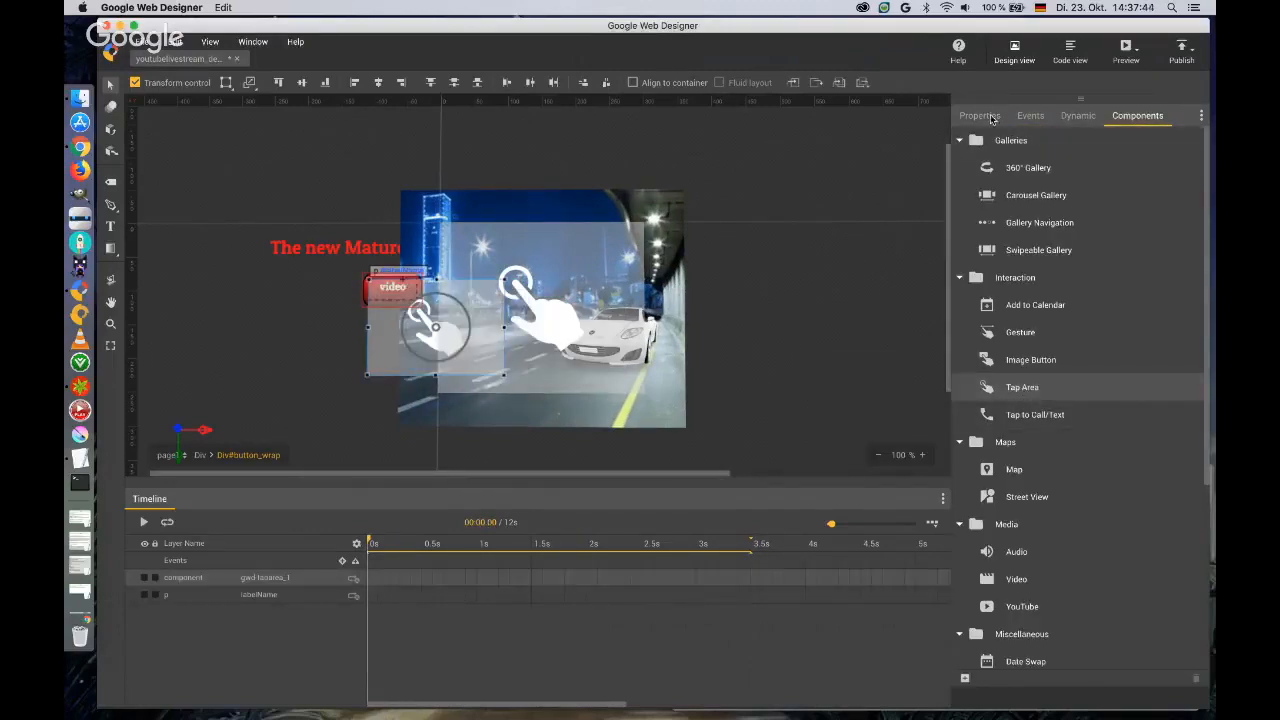
Change the new tap area's ID to button_video.
{"action": "left_click", "coordinate": [980, 115]}
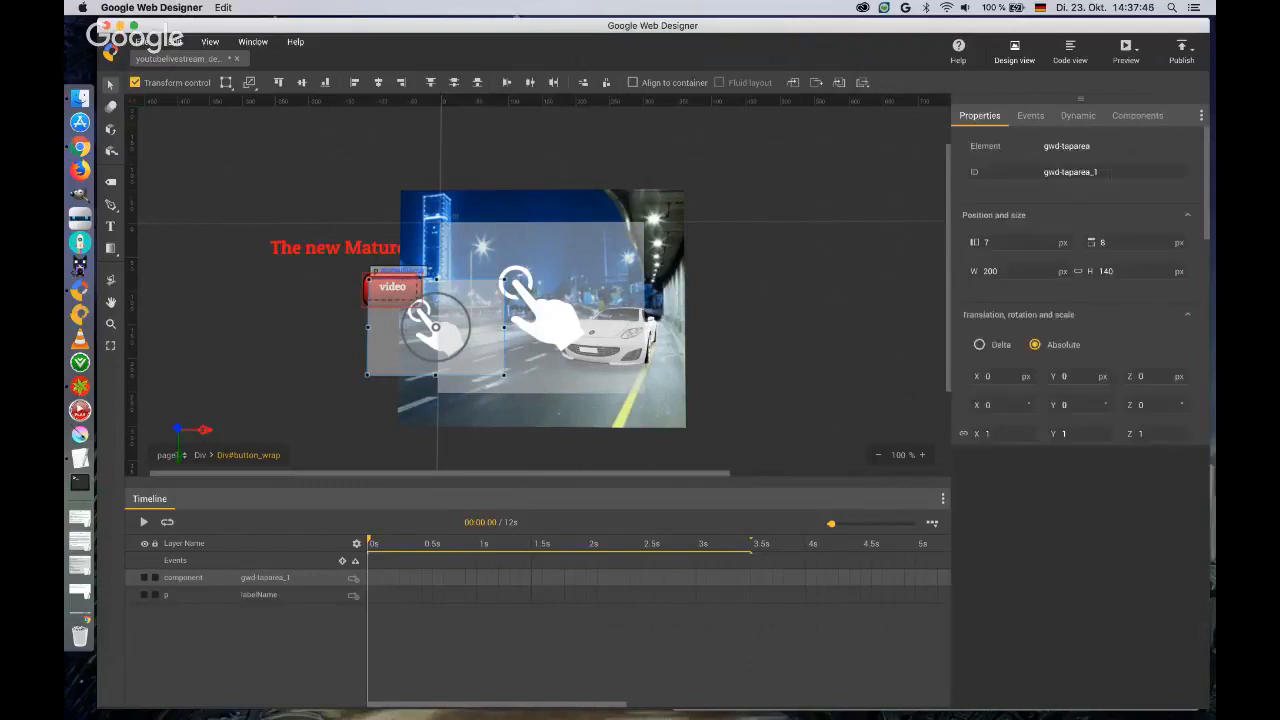
{"action": "left_click", "coordinate": [1037, 175]}
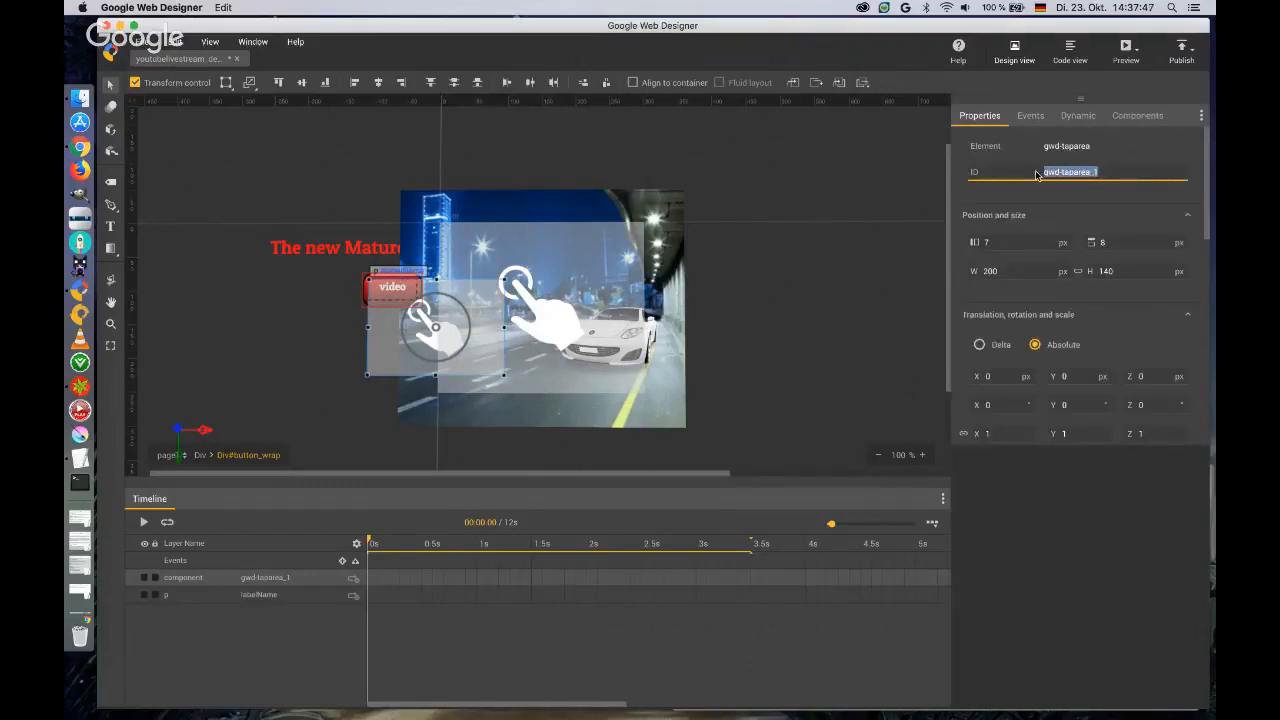
{"action": "type", "text": "button_video"}
Position the button_video tap area at 0 px left and 0 px top within button_wrap.
{"action": "left_click", "coordinate": [1026, 242]}
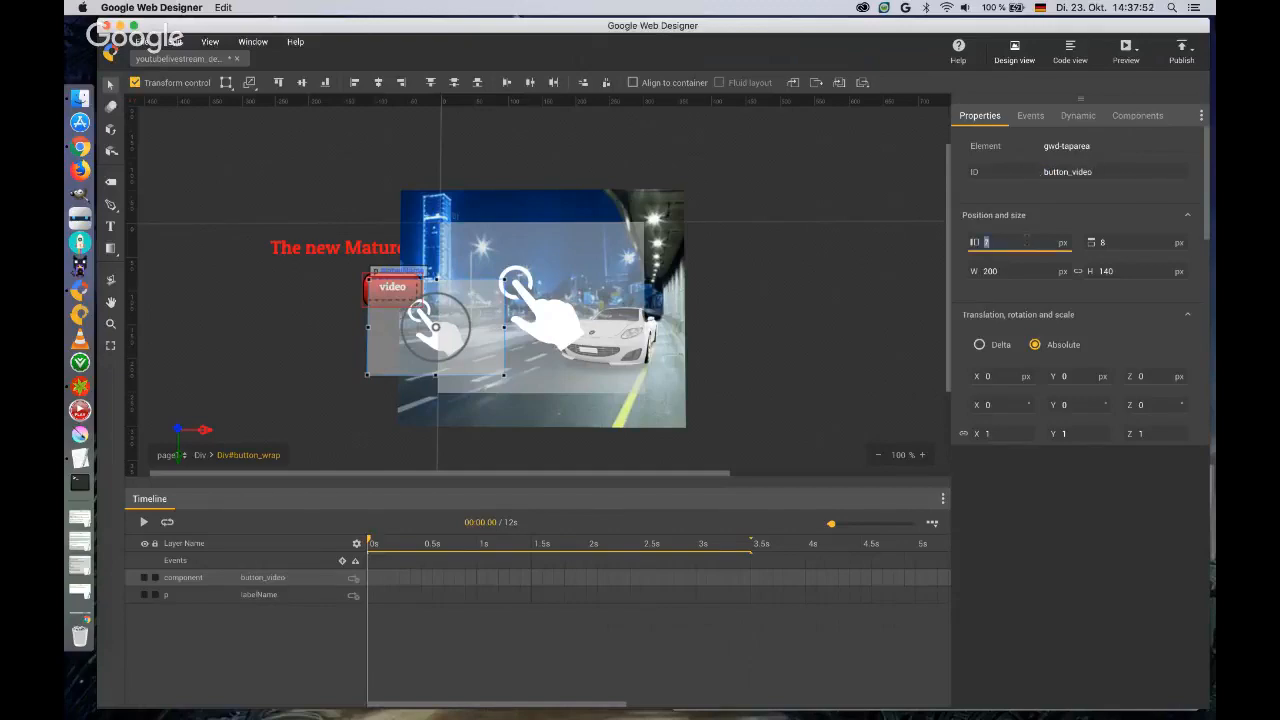
{"action": "type", "text": "0"}
{"action": "key", "text": "Tab"}
{"action": "type", "text": "0"}
{"action": "key", "text": "Return"}
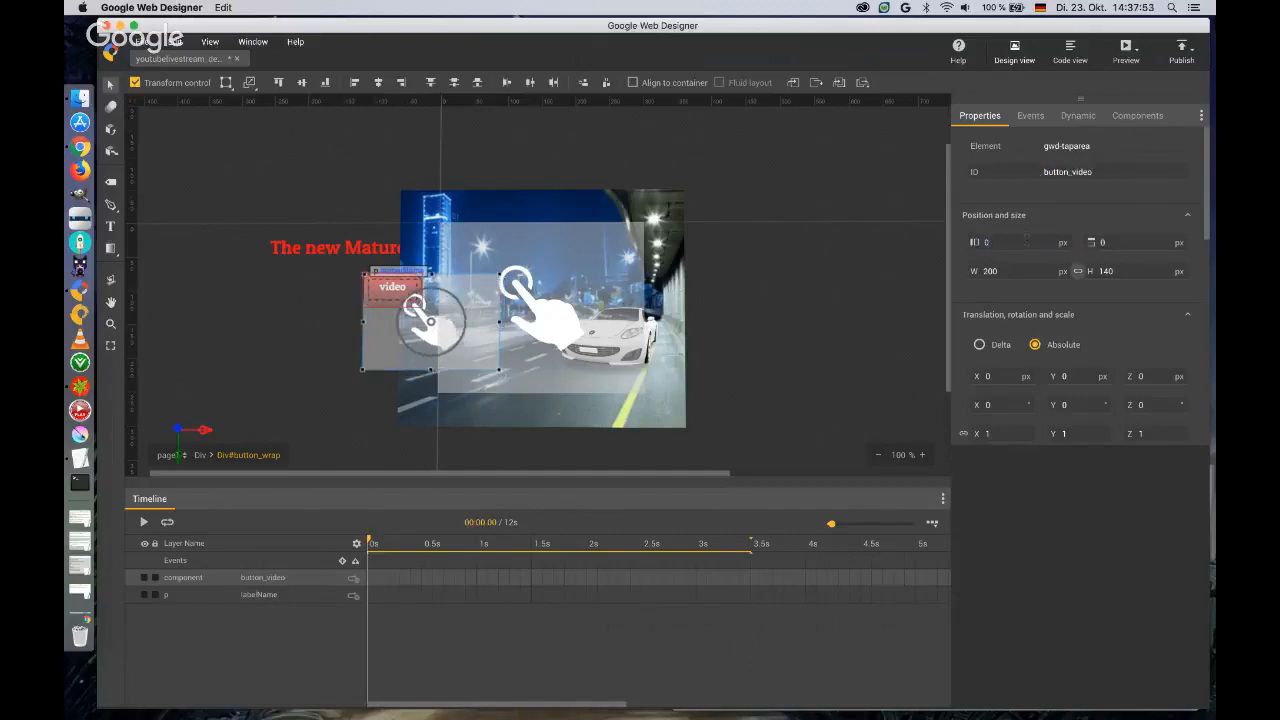
Switch the button_video tap area's size units to percent and set its width and height to 100%.
{"action": "left_click", "coordinate": [1063, 272]}
{"action": "left_click", "coordinate": [1054, 313]}
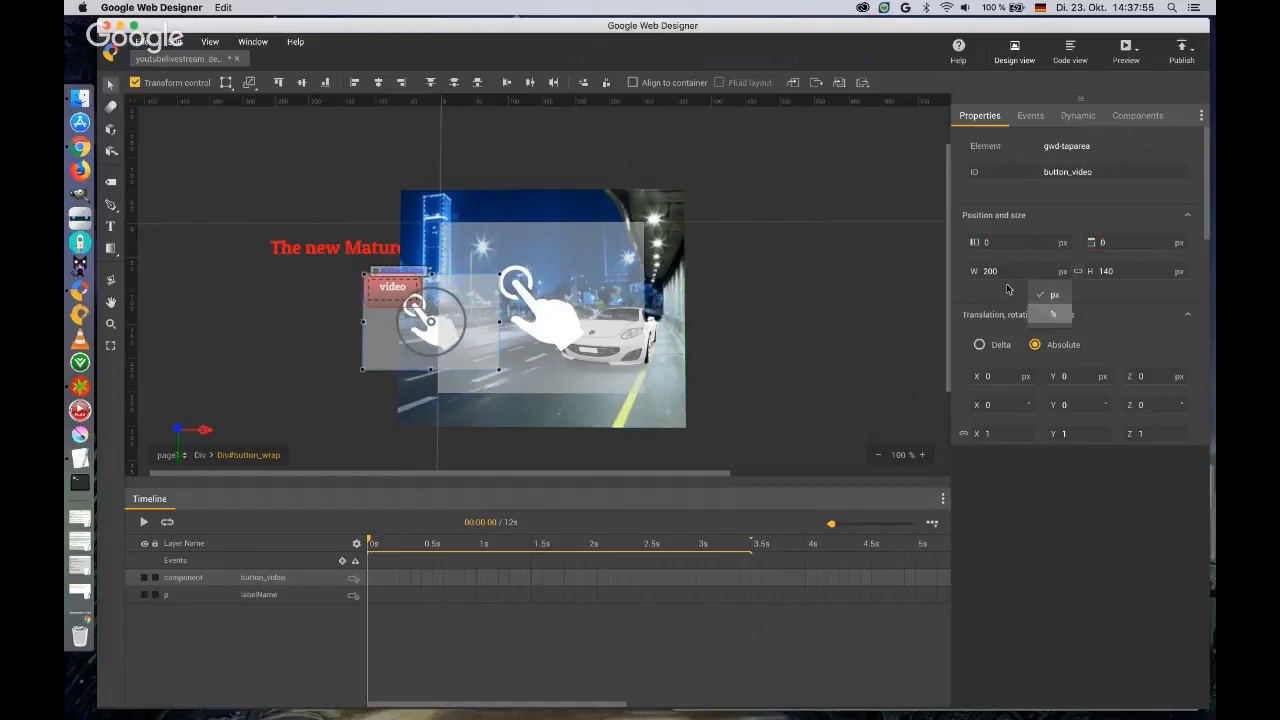
{"action": "left_click", "coordinate": [1004, 272]}
{"action": "type", "text": "100"}
{"action": "key", "text": "Return"}
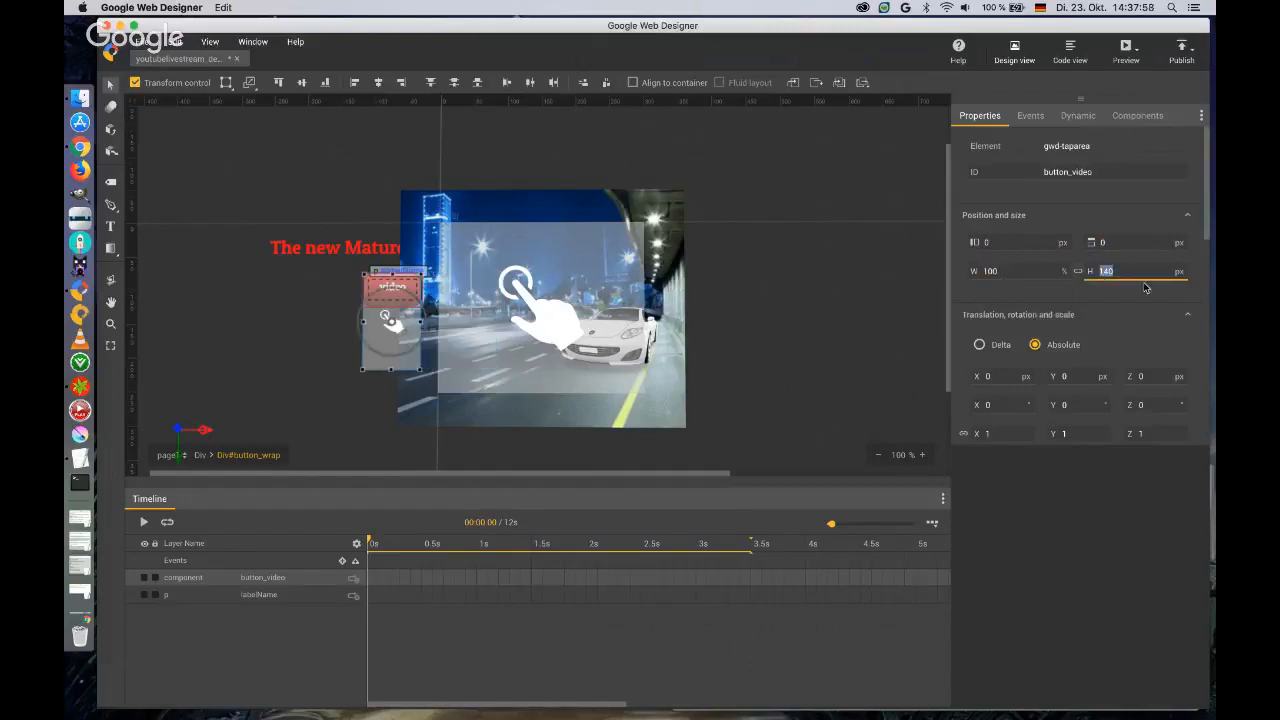
{"action": "left_click", "coordinate": [1179, 271]}
{"action": "left_click", "coordinate": [1169, 314]}
{"action": "left_click", "coordinate": [1124, 271]}
{"action": "type", "text": "100"}
{"action": "key", "text": "Return"}
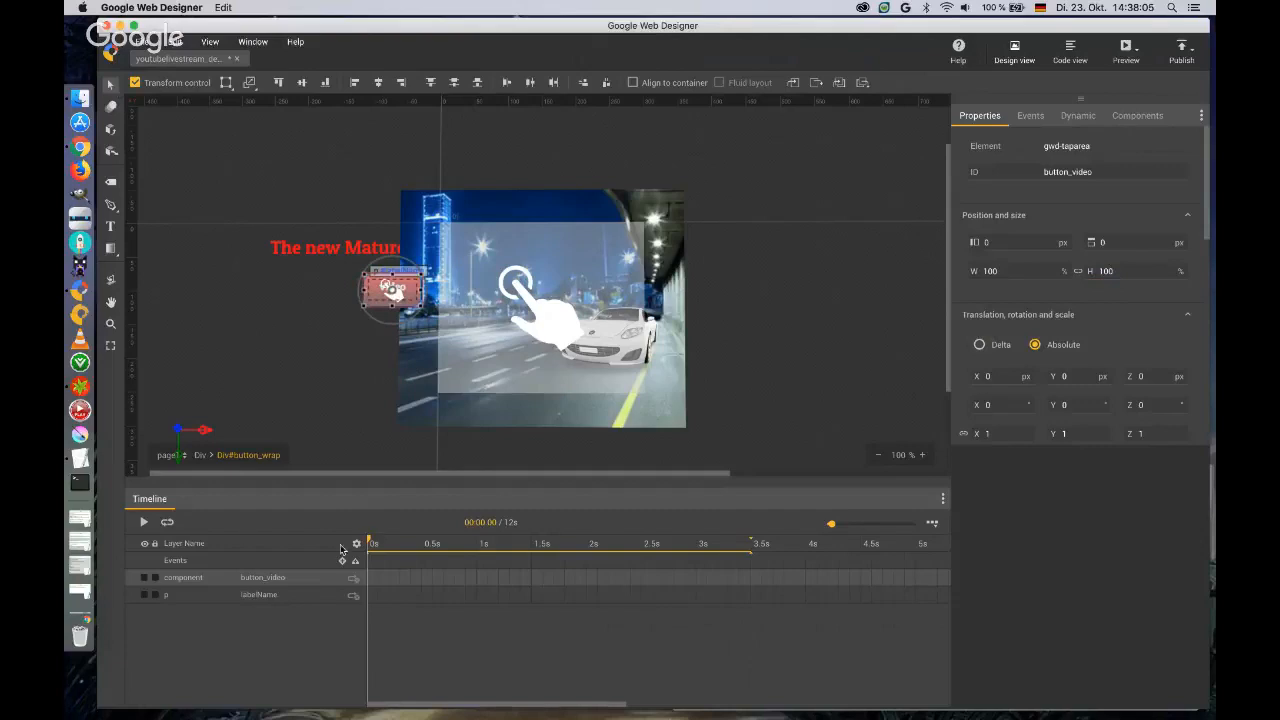
Move the playhead to 3 s and go back out of button_wrap to the page's top-level Div.
{"action": "left_click_drag", "start_coordinate": [369, 541], "coordinate": [697, 530]}
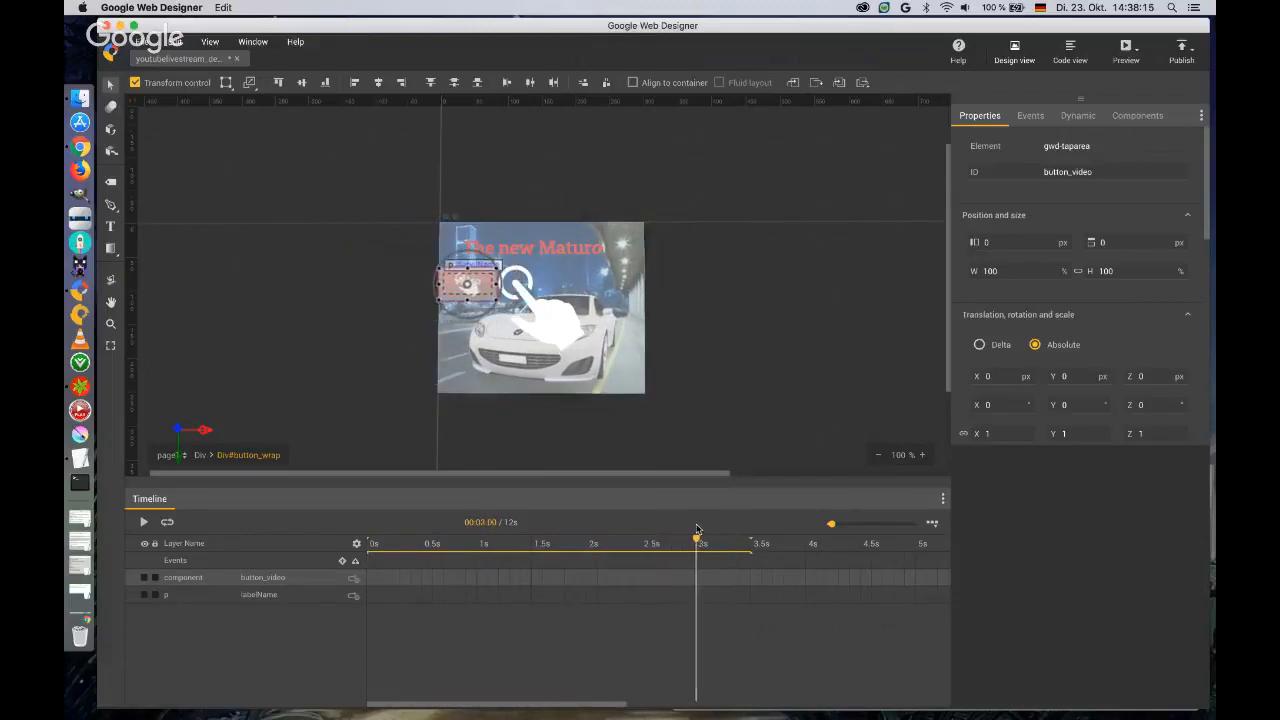
{"action": "left_click", "coordinate": [200, 456]}
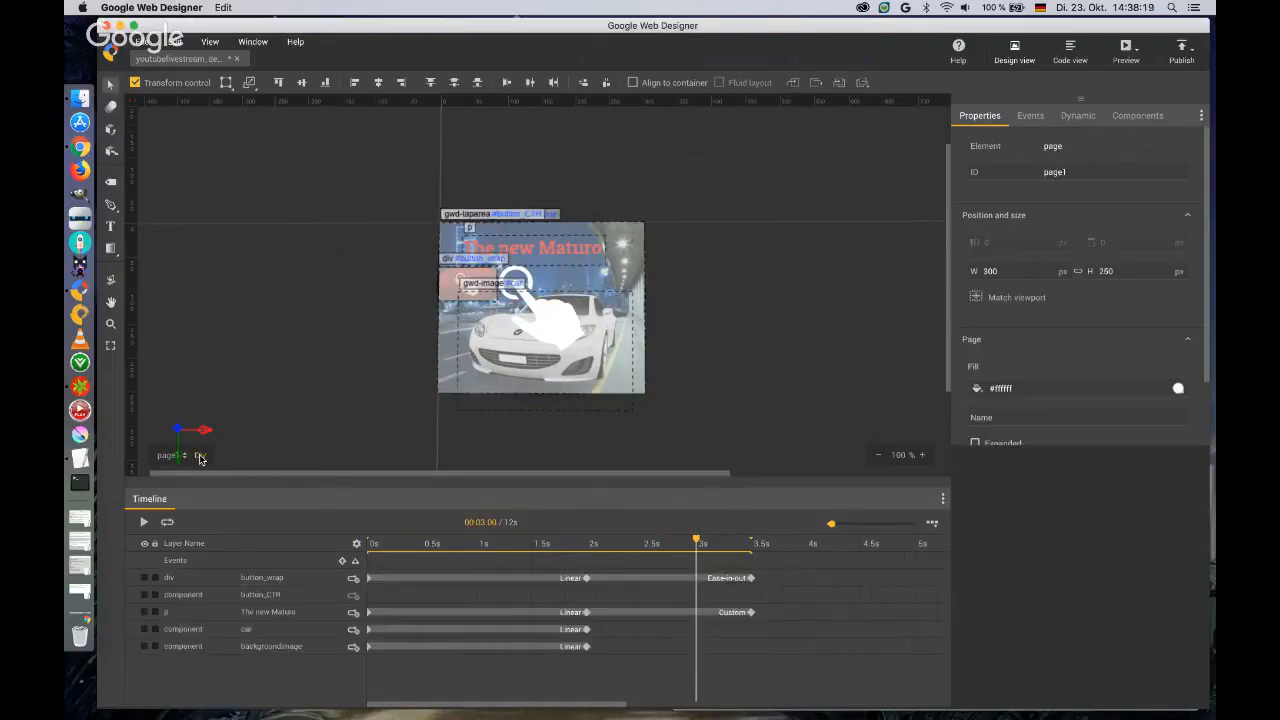
Preview the ad in Chrome, test the exits on the background and video button, close the landing pages and return to Google Web Designer.
{"action": "left_click", "coordinate": [1125, 50]}
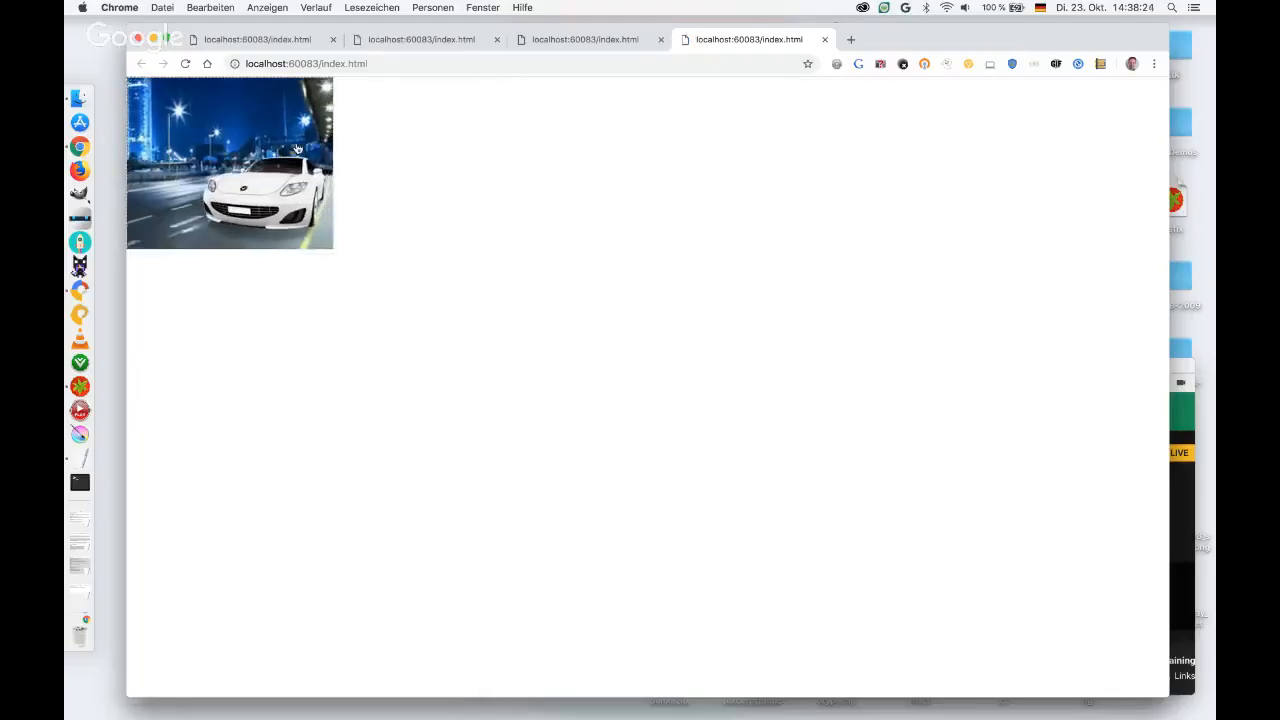
{"action": "left_click", "coordinate": [296, 148]}
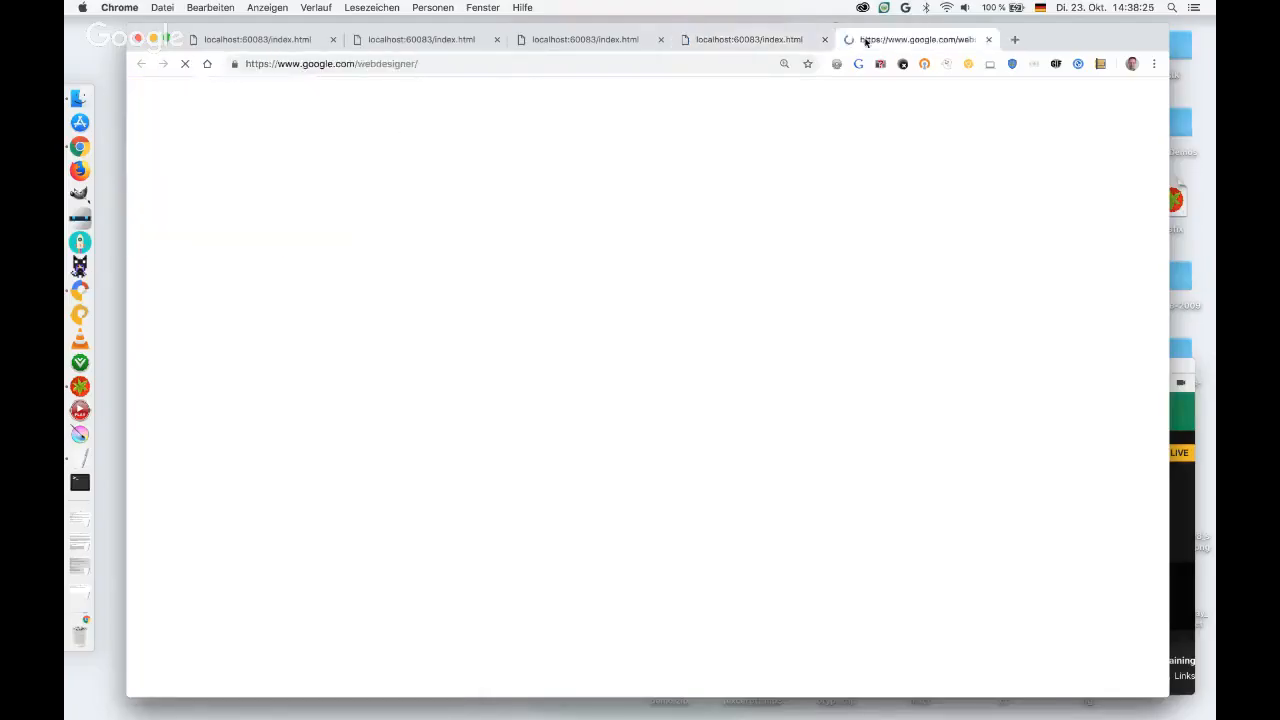
{"action": "left_click", "coordinate": [988, 40]}
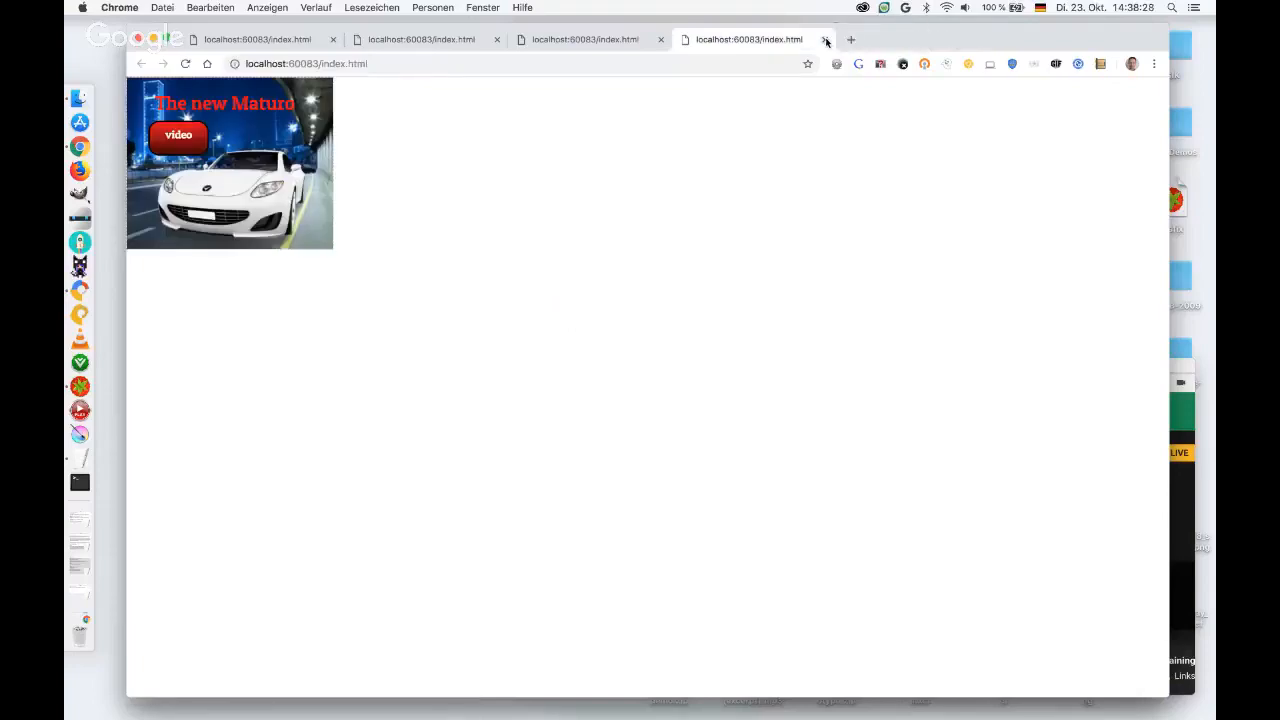
{"action": "left_click", "coordinate": [179, 140]}
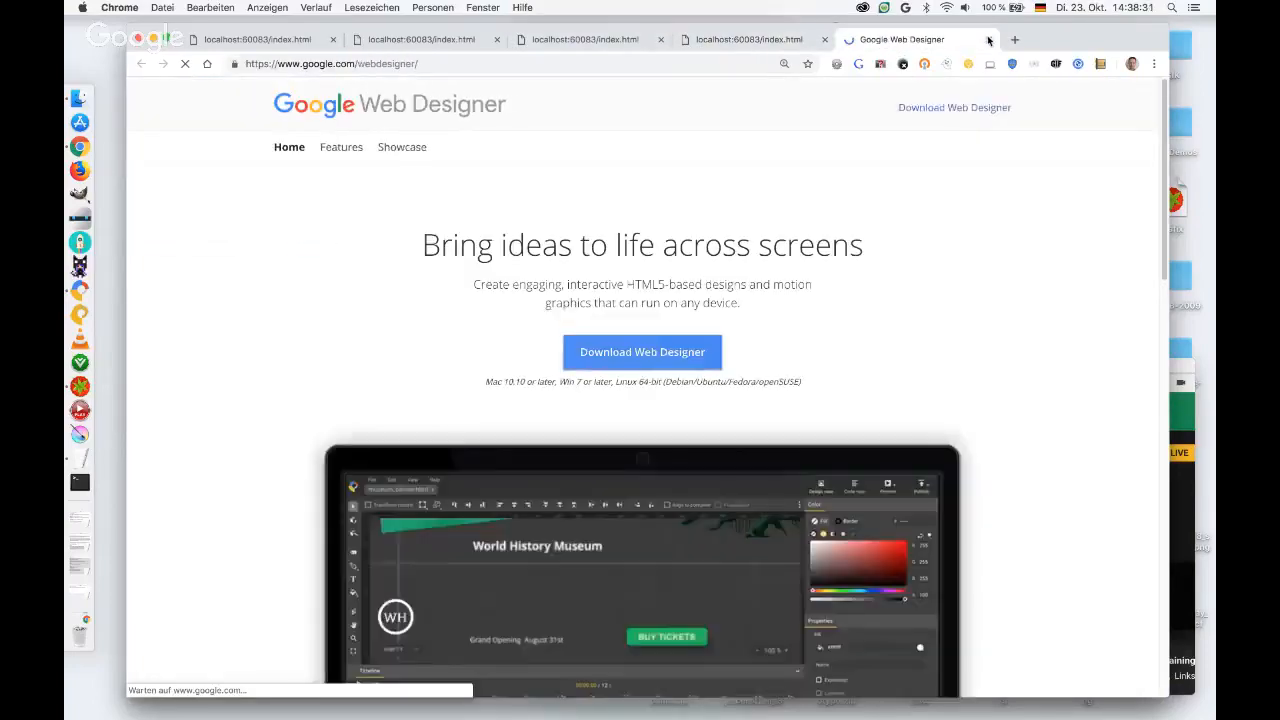
{"action": "left_click", "coordinate": [988, 40]}
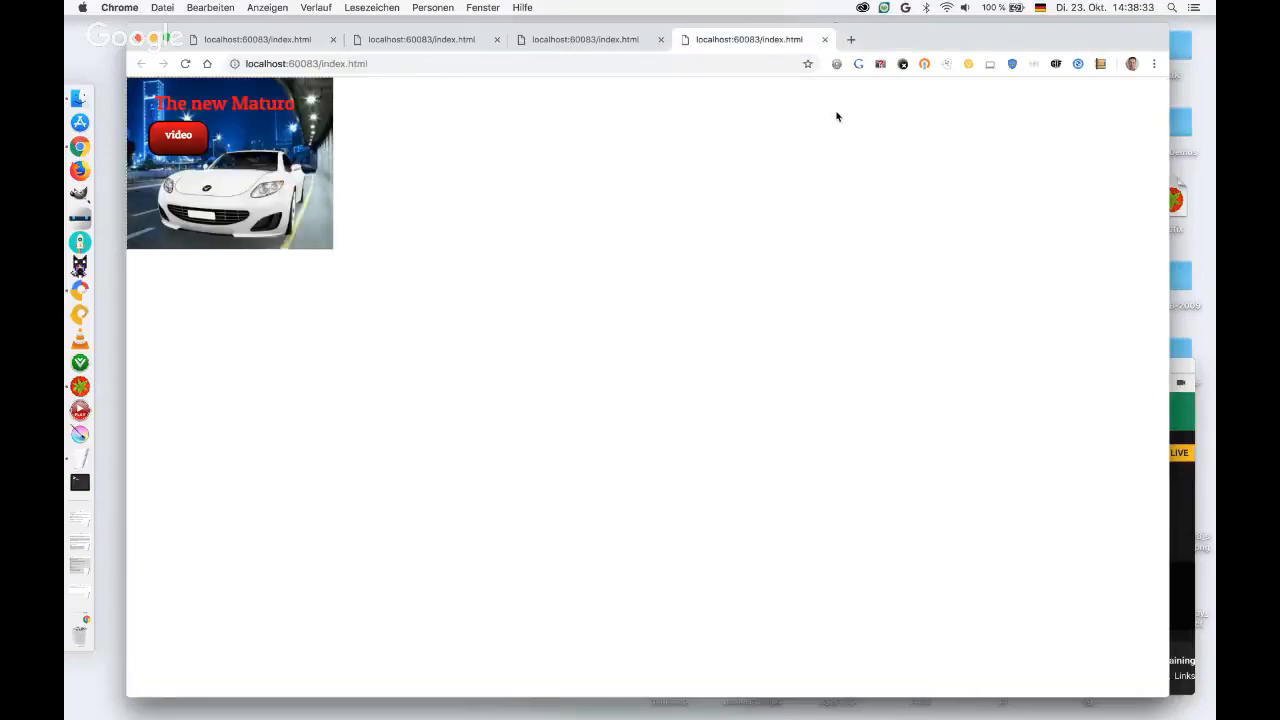
{"action": "key", "text": "ctrl+Right"}
Set the Z translation of button_wrap to 1 px at the 3 s mark.
{"action": "left_click", "coordinate": [1032, 118]}
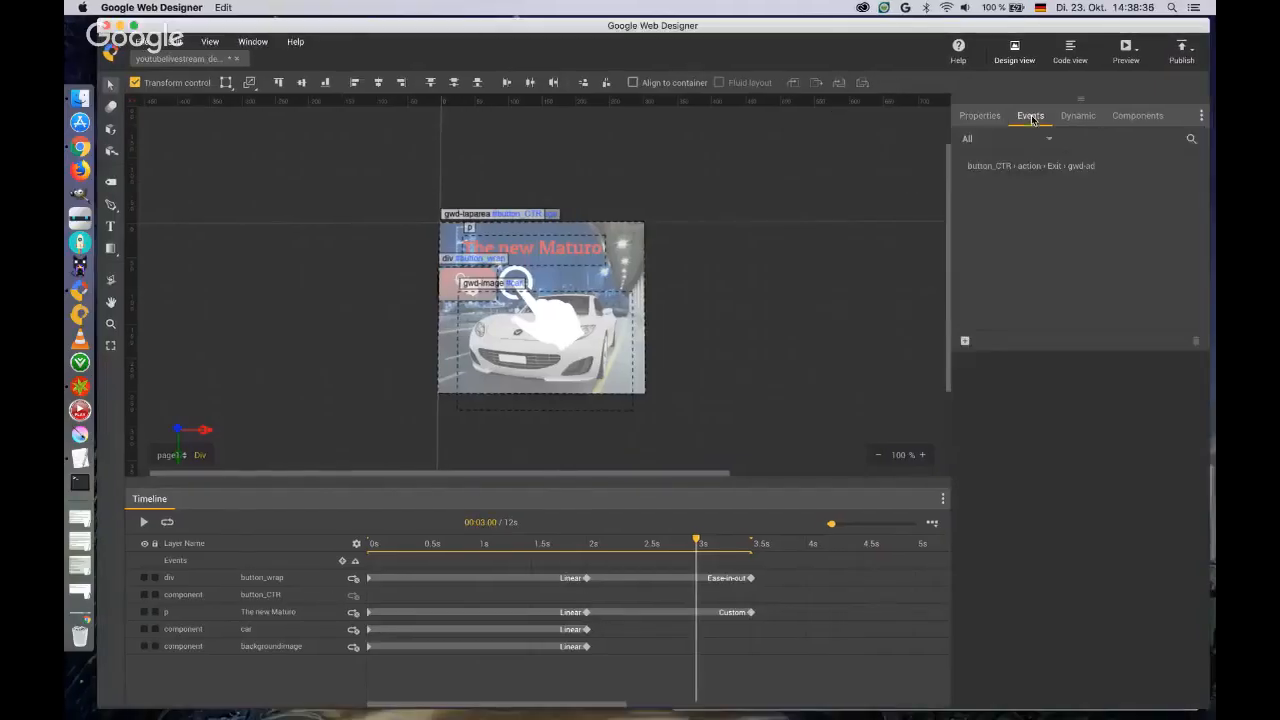
{"action": "left_click", "coordinate": [446, 289]}
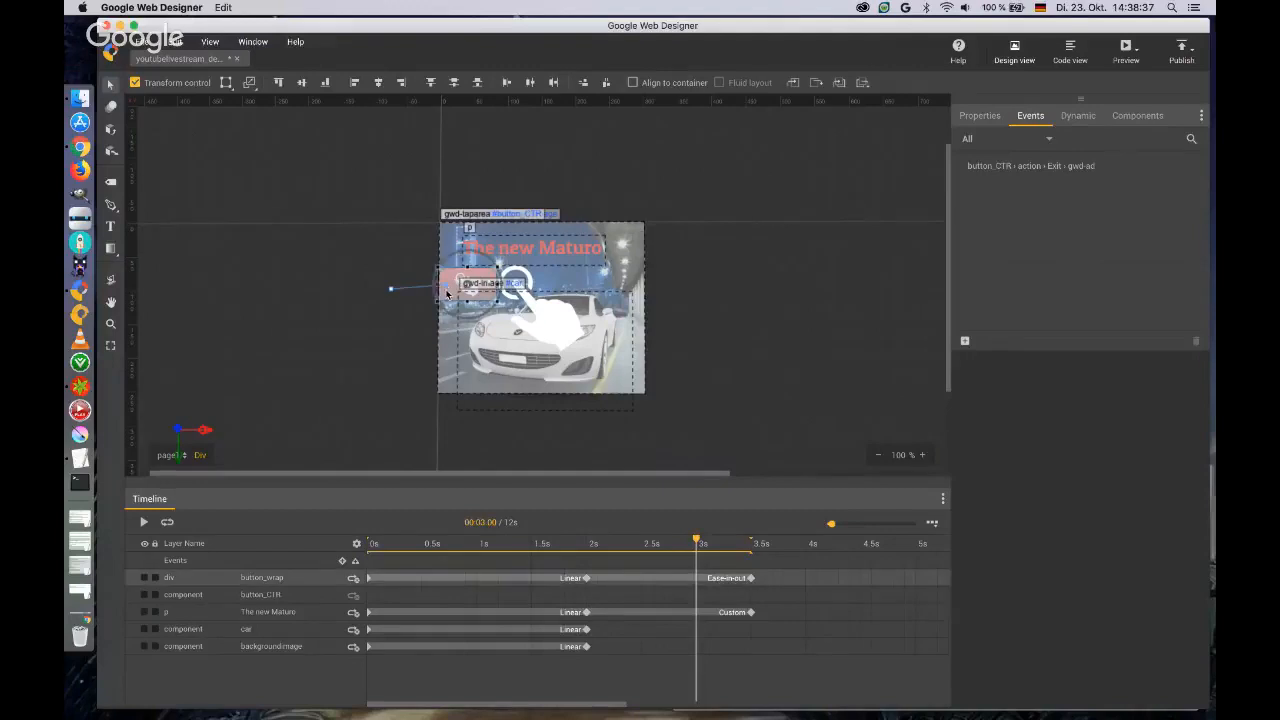
{"action": "left_click", "coordinate": [980, 115]}
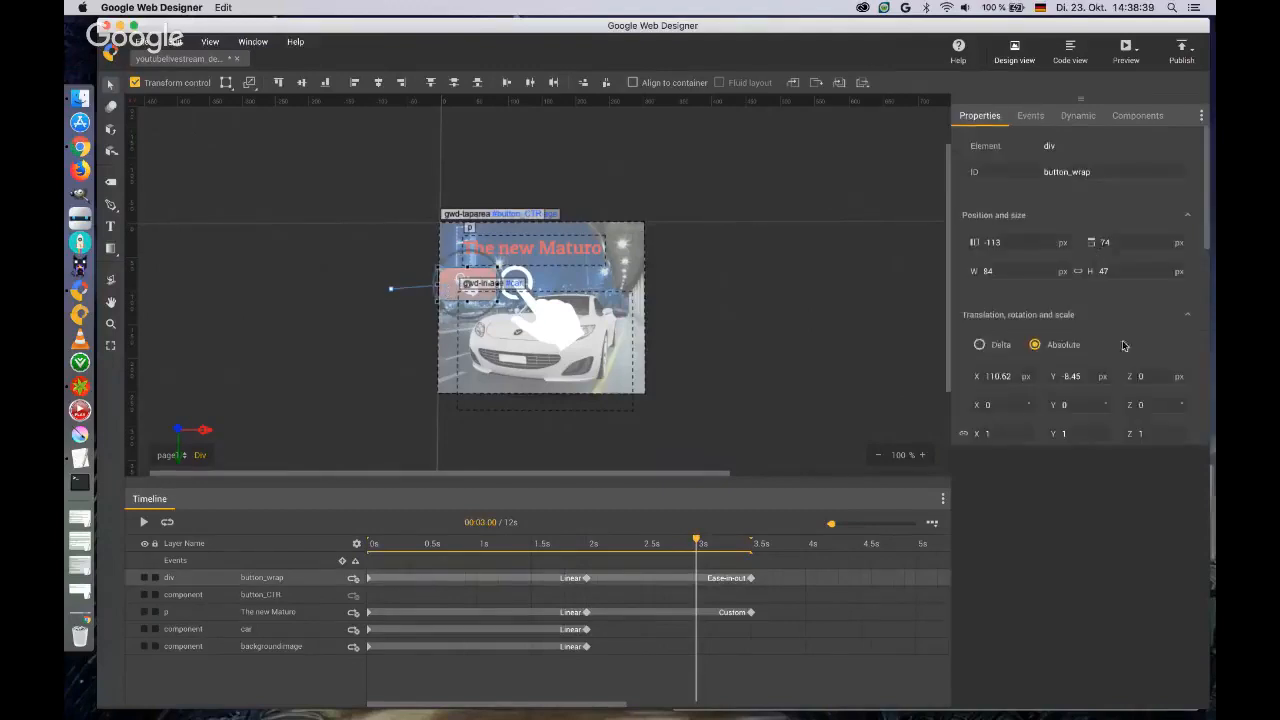
{"action": "left_click", "coordinate": [1141, 376]}
{"action": "type", "text": "1"}
{"action": "key", "text": "Tab"}
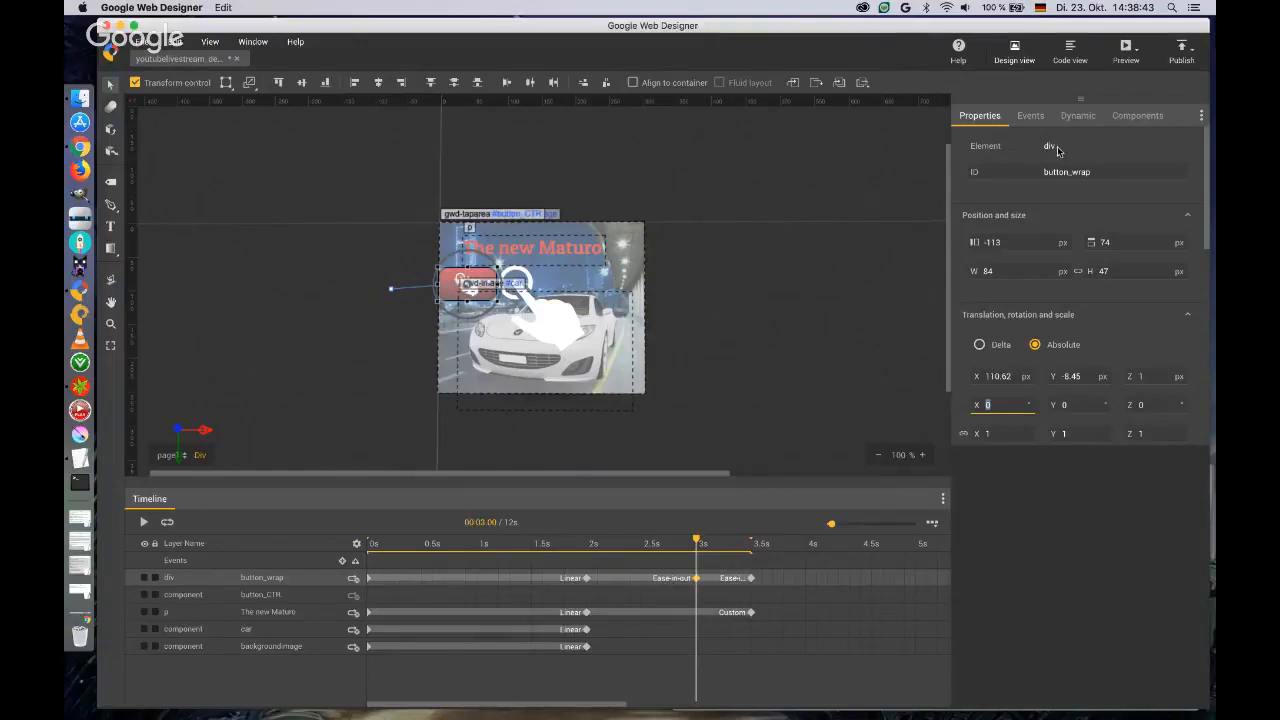
{"action": "left_click", "coordinate": [1030, 117]}
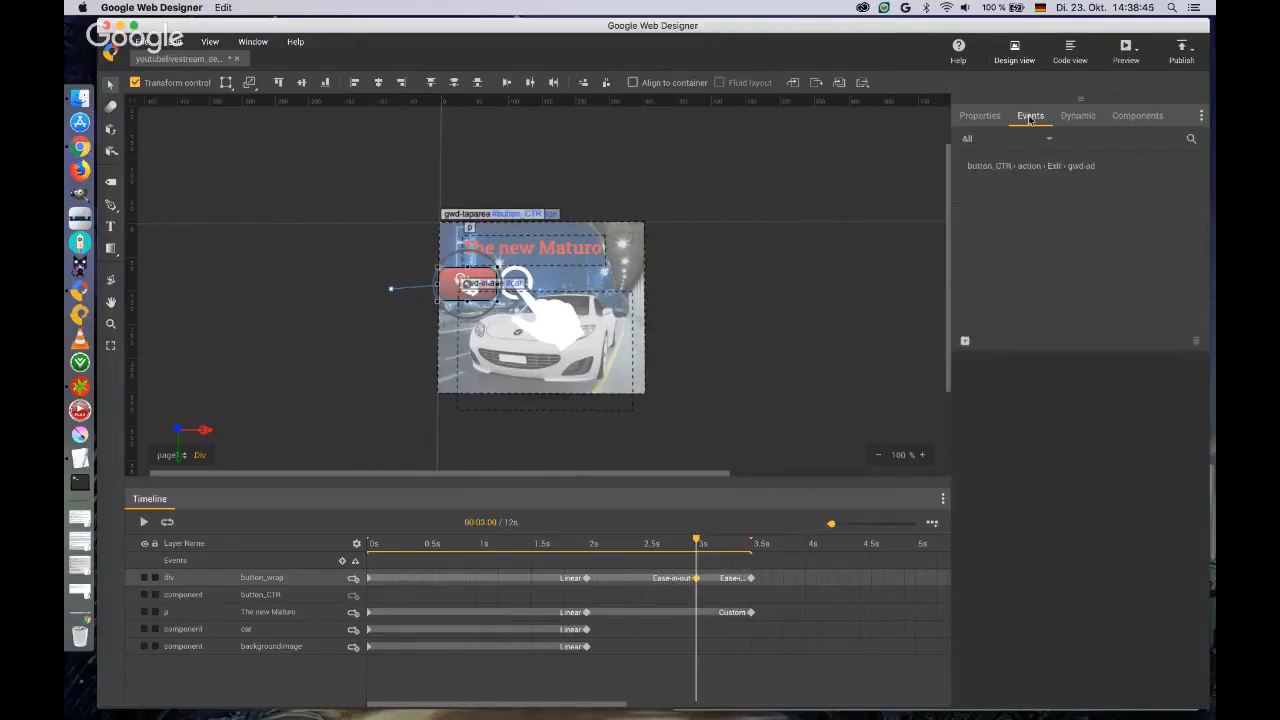
{"action": "left_click", "coordinate": [966, 342]}
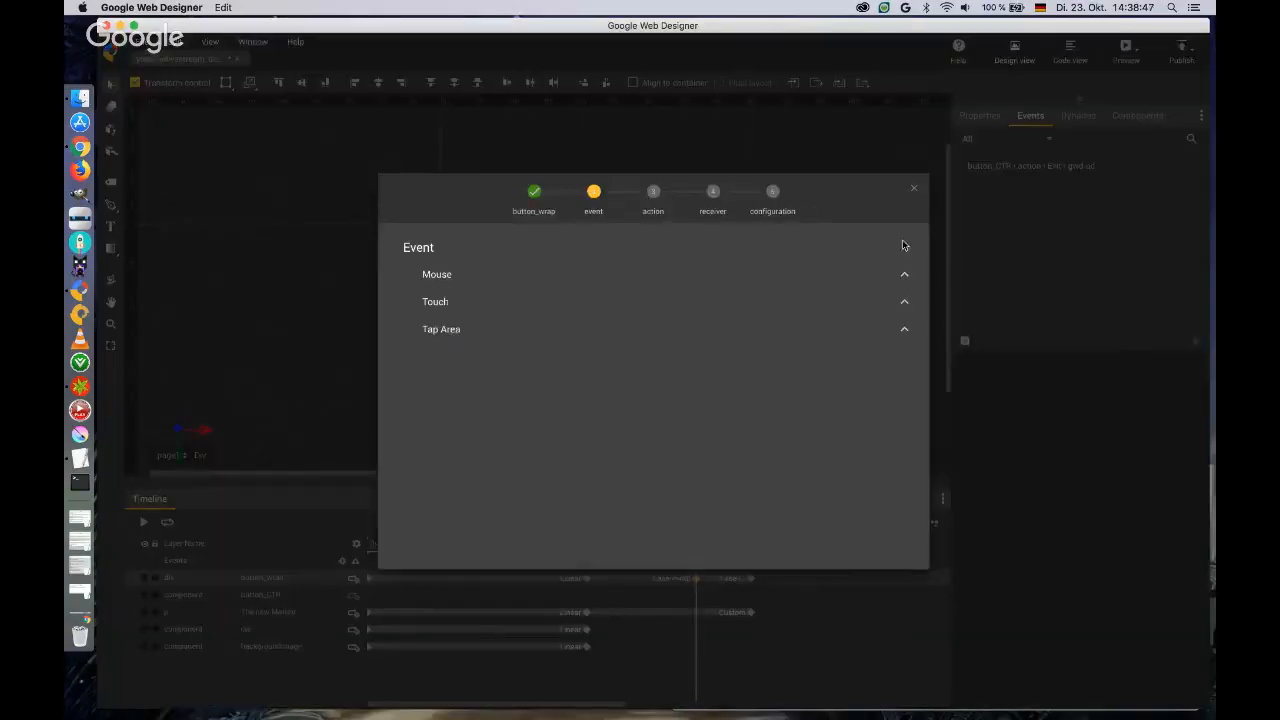
{"action": "left_click", "coordinate": [914, 190]}
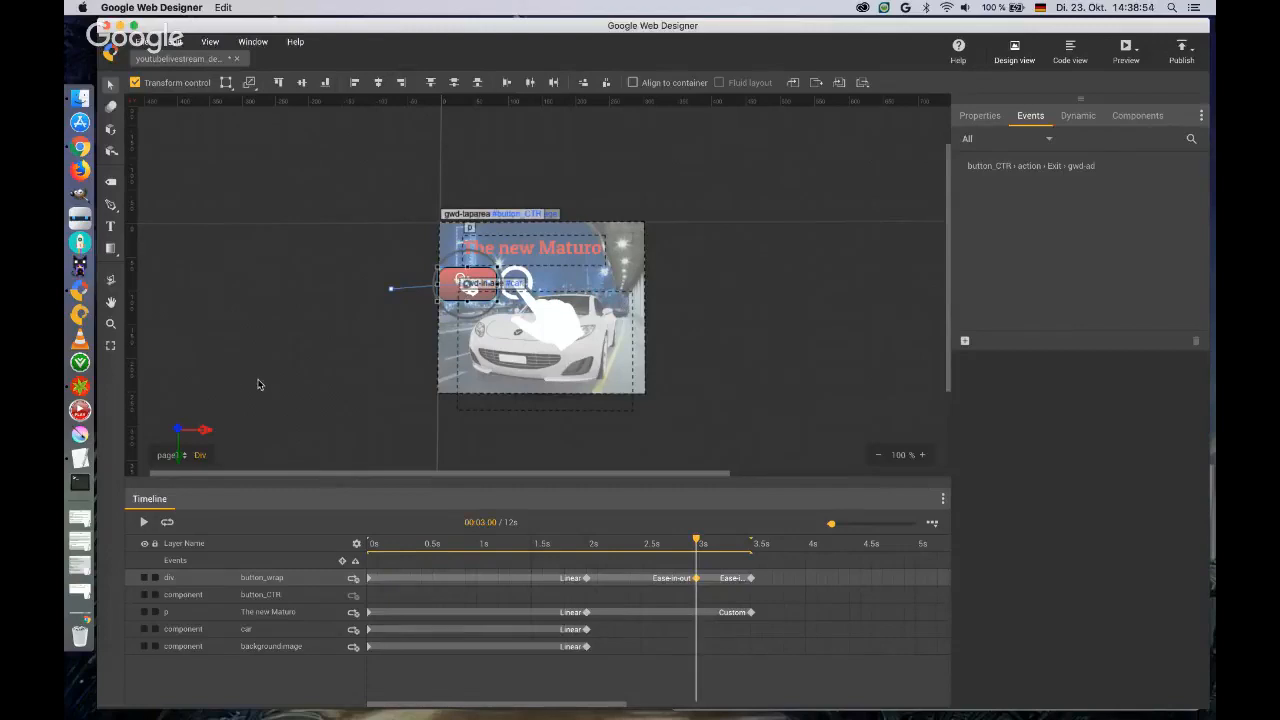
Deselect button_wrap and add a new blank page to the ad.
{"action": "left_click", "coordinate": [234, 411]}
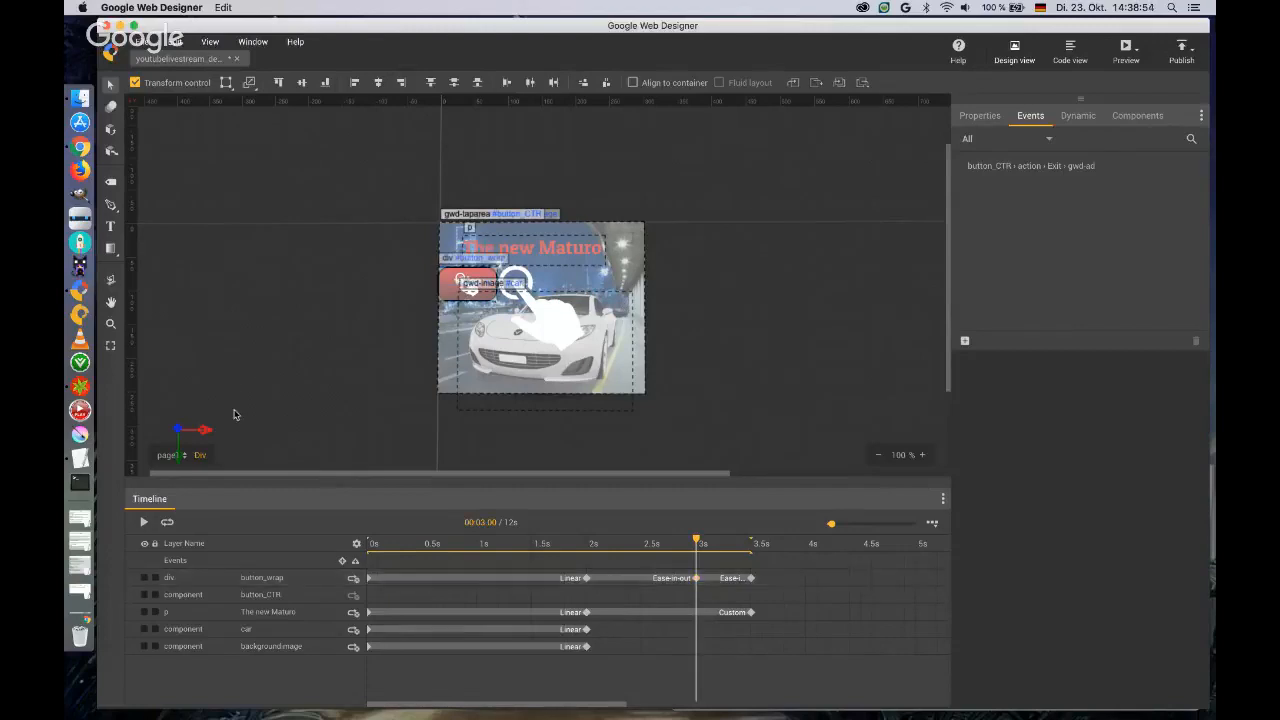
{"action": "left_click", "coordinate": [184, 459]}
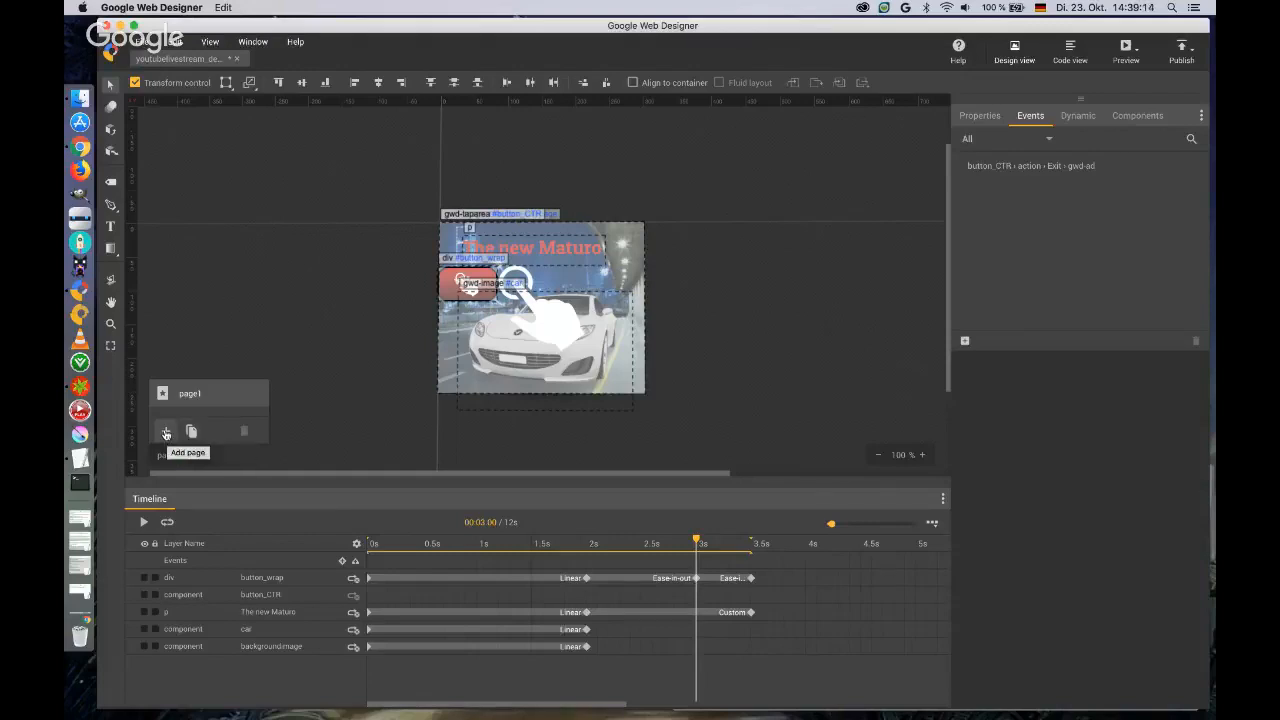
{"action": "left_click", "coordinate": [166, 432]}
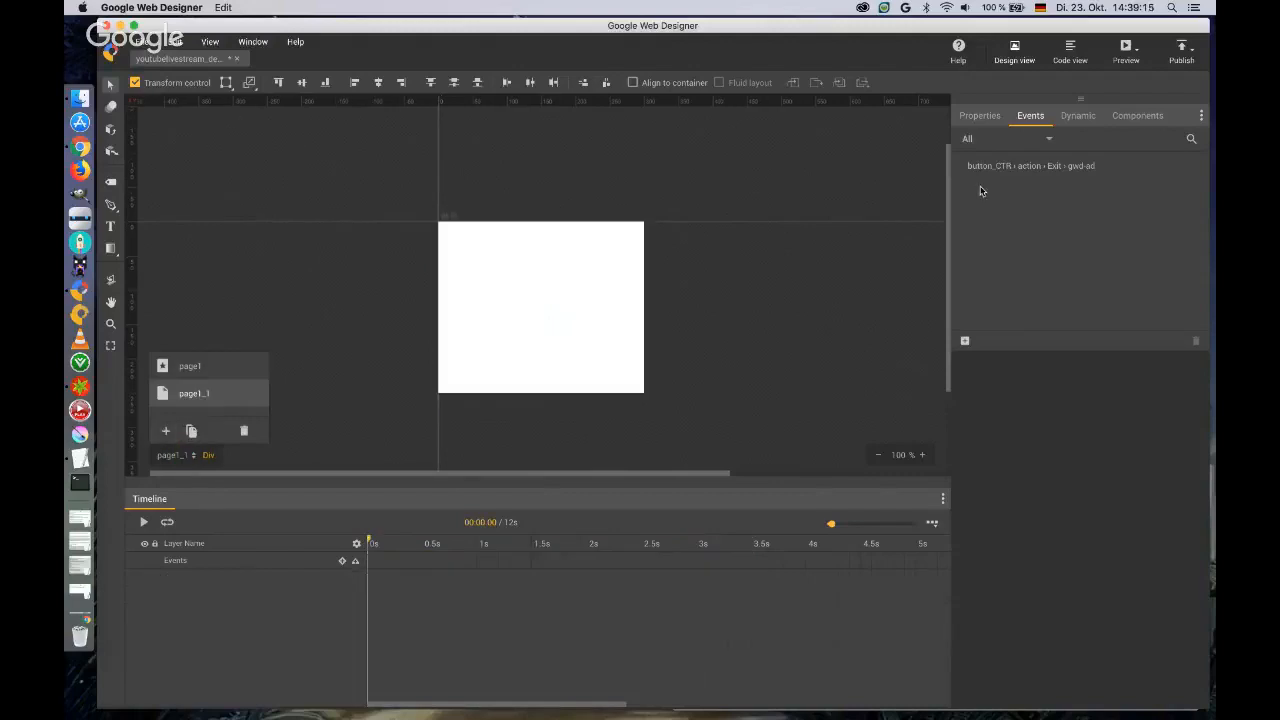
Show the Library, place the 300x250 background image on the new page and close the Library again.
{"action": "left_click", "coordinate": [210, 42]}
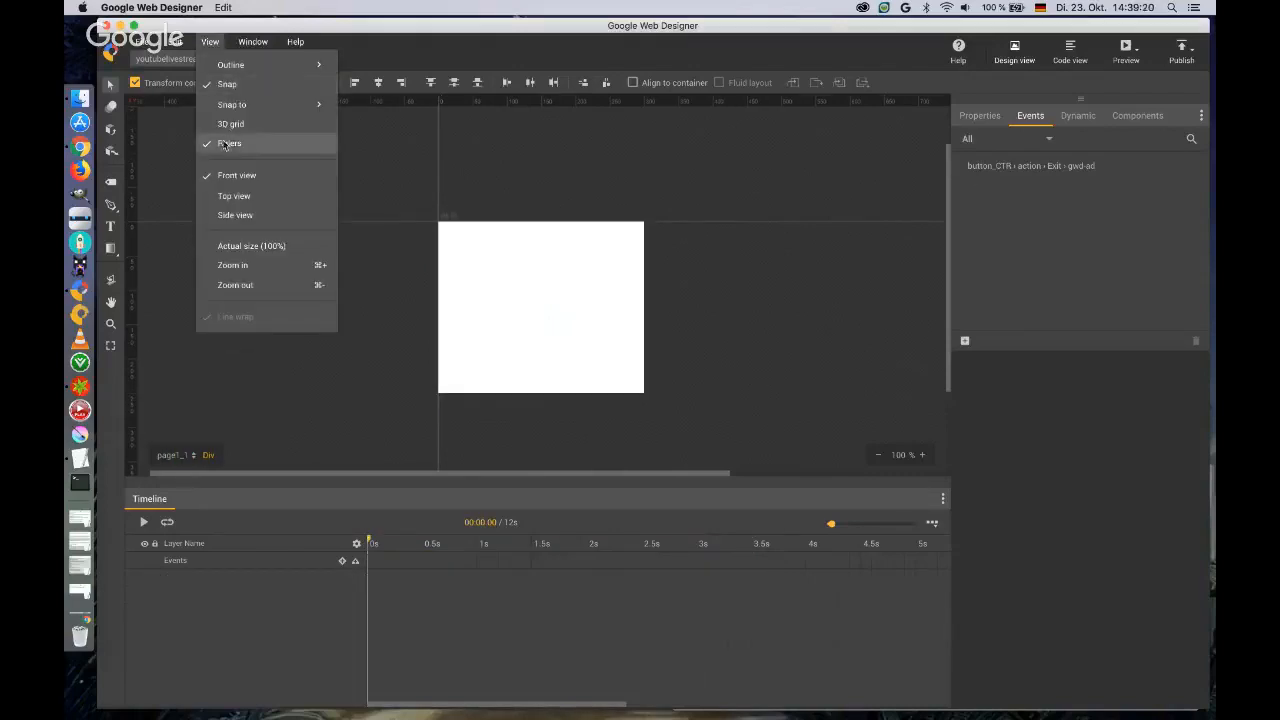
{"action": "mouse_move", "coordinate": [247, 47]}
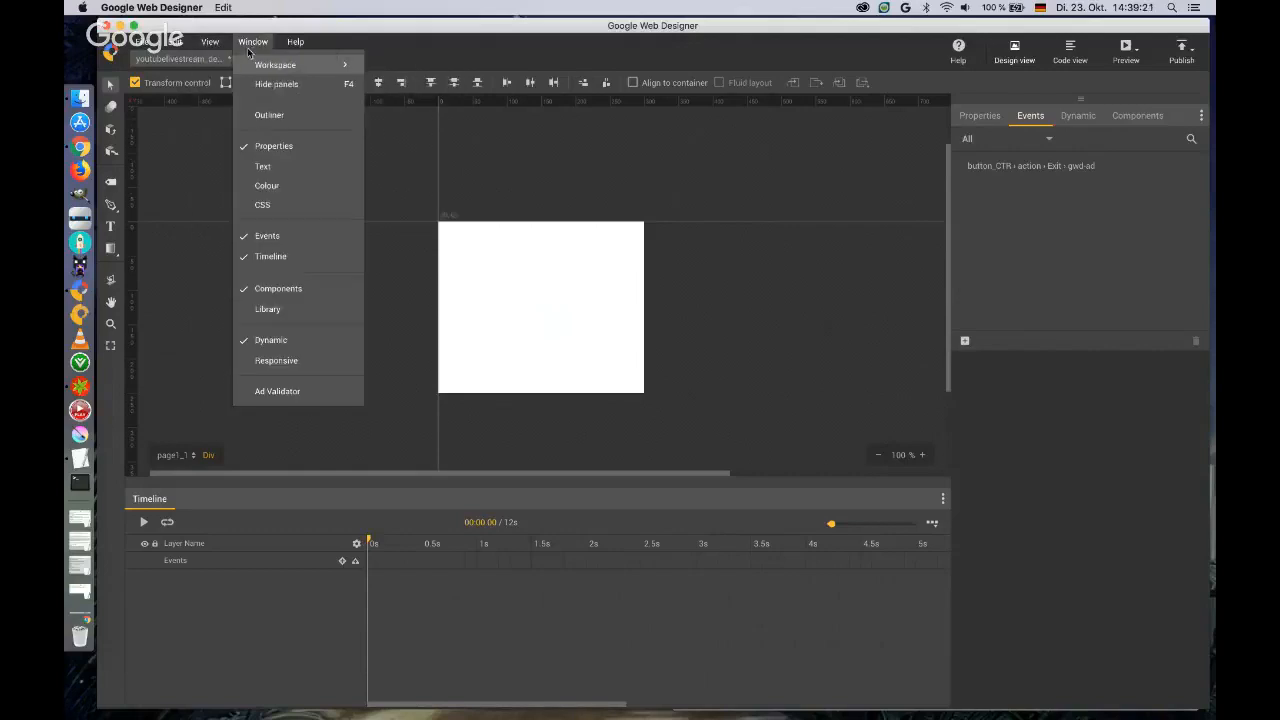
{"action": "left_click", "coordinate": [270, 309]}
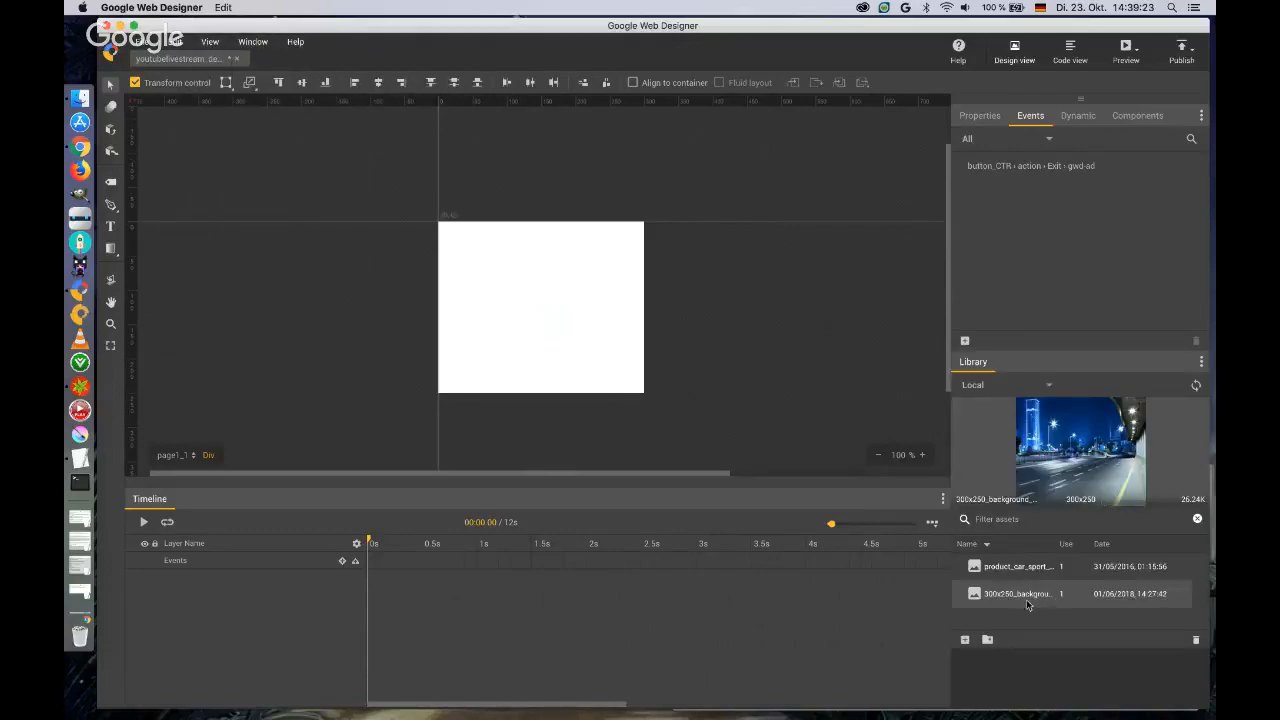
{"action": "left_click_drag", "start_coordinate": [1025, 596], "coordinate": [493, 257]}
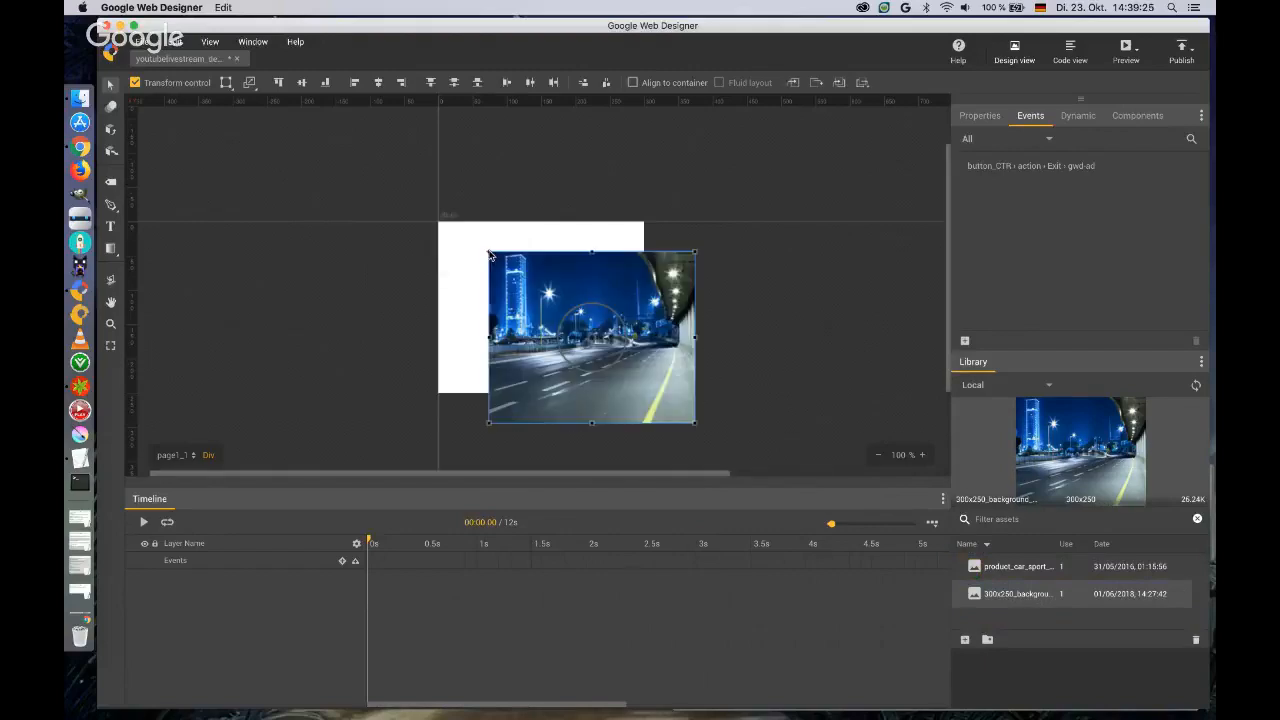
{"action": "left_click", "coordinate": [1201, 362]}
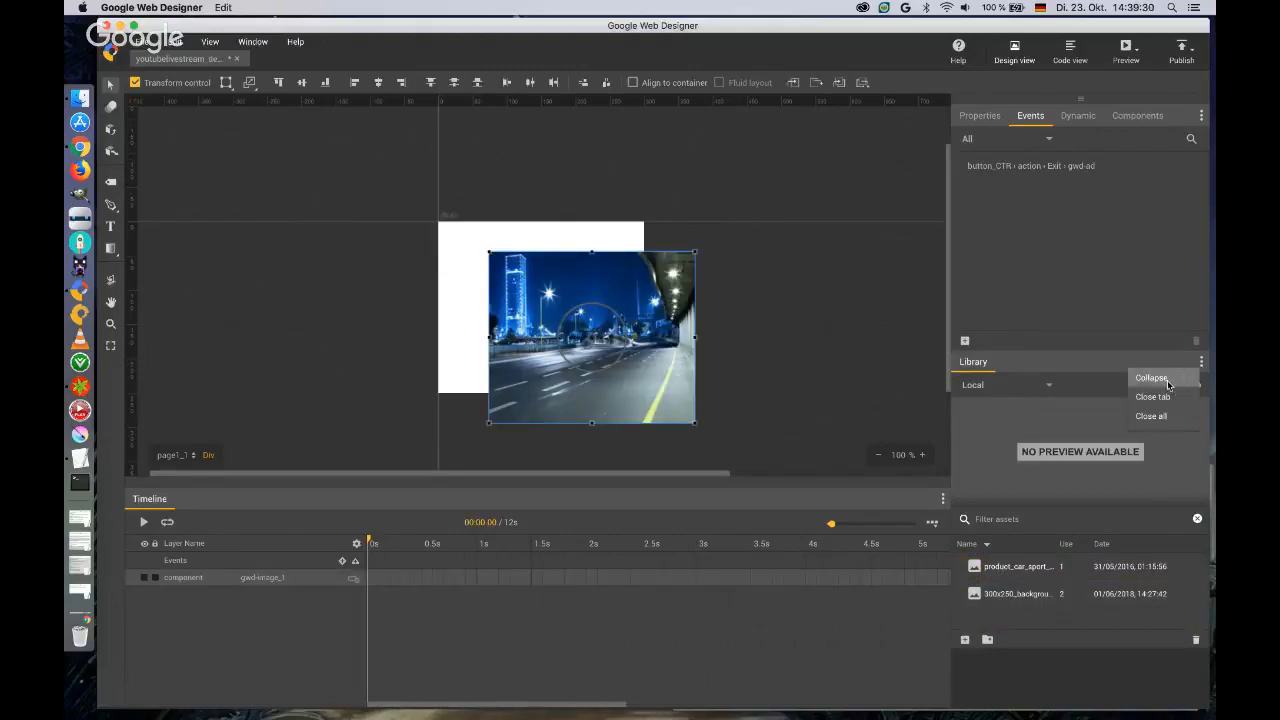
{"action": "left_click", "coordinate": [1152, 396]}
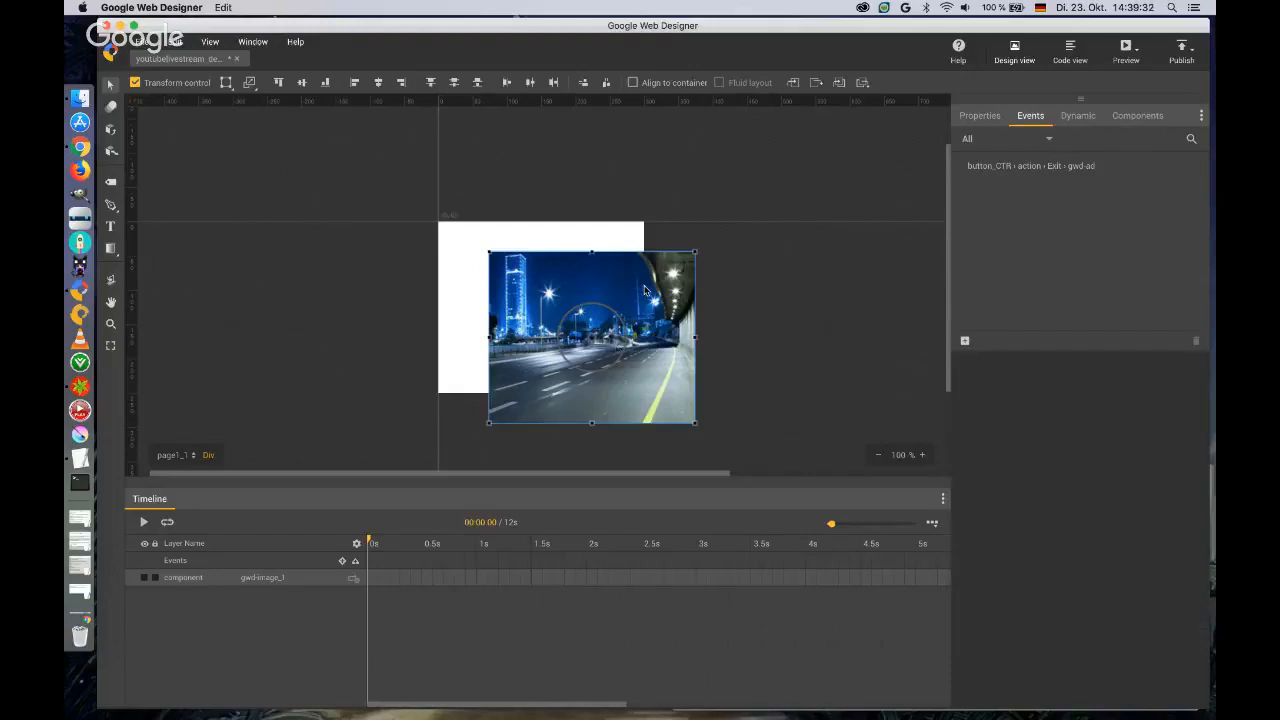
Align the background image with the new page's bounds and set its ID to backgroundimage_page2.
{"action": "left_click_drag", "start_coordinate": [647, 296], "coordinate": [597, 266]}
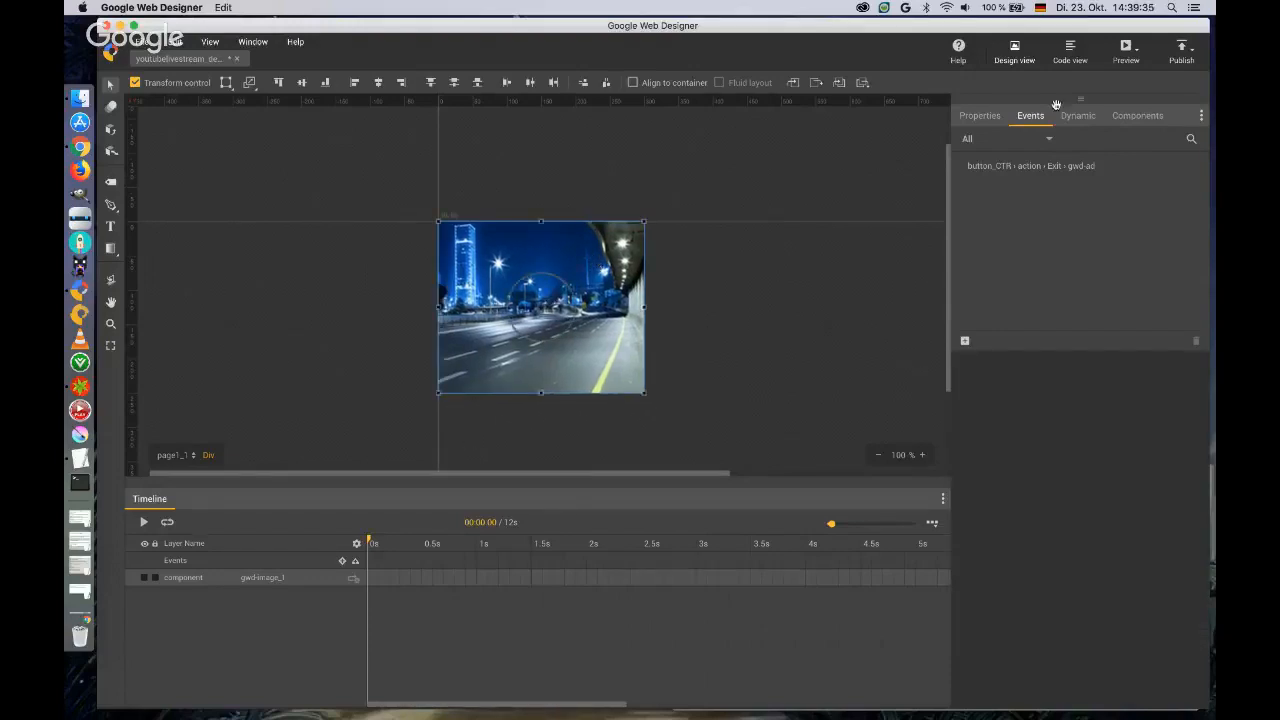
{"action": "left_click", "coordinate": [979, 115]}
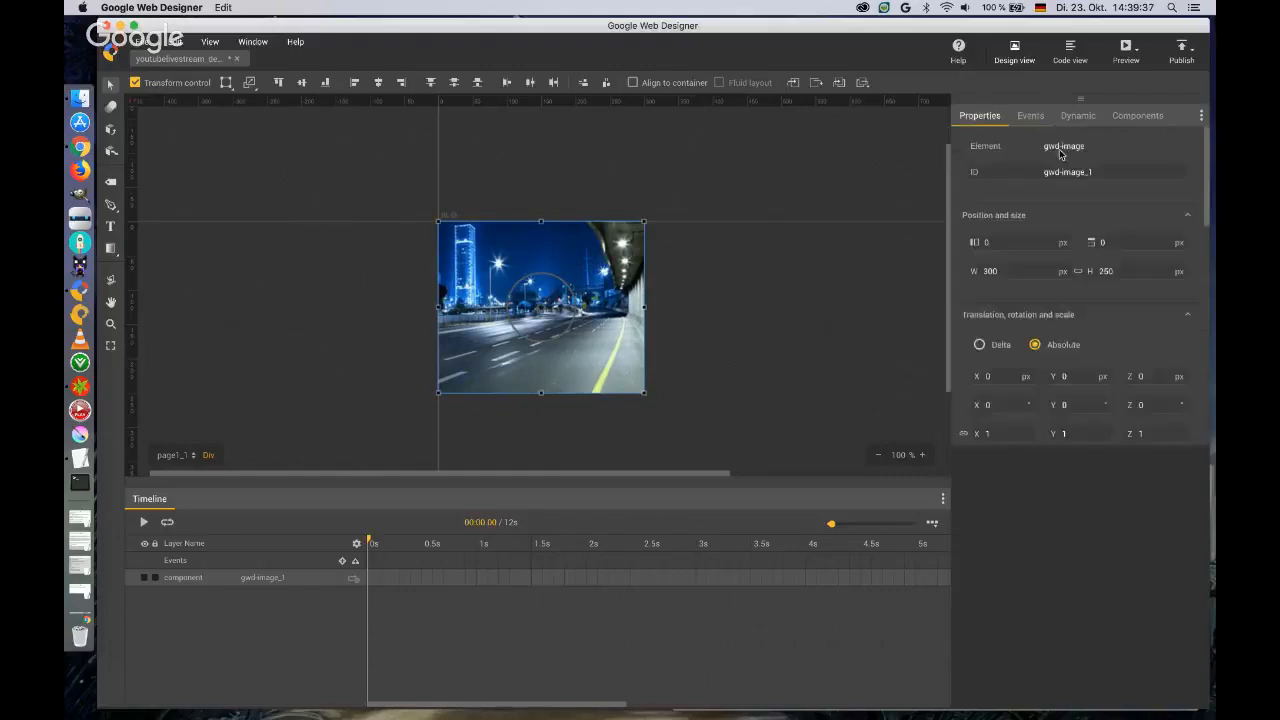
{"action": "left_click", "coordinate": [1066, 171]}
{"action": "type", "text": "backg"}
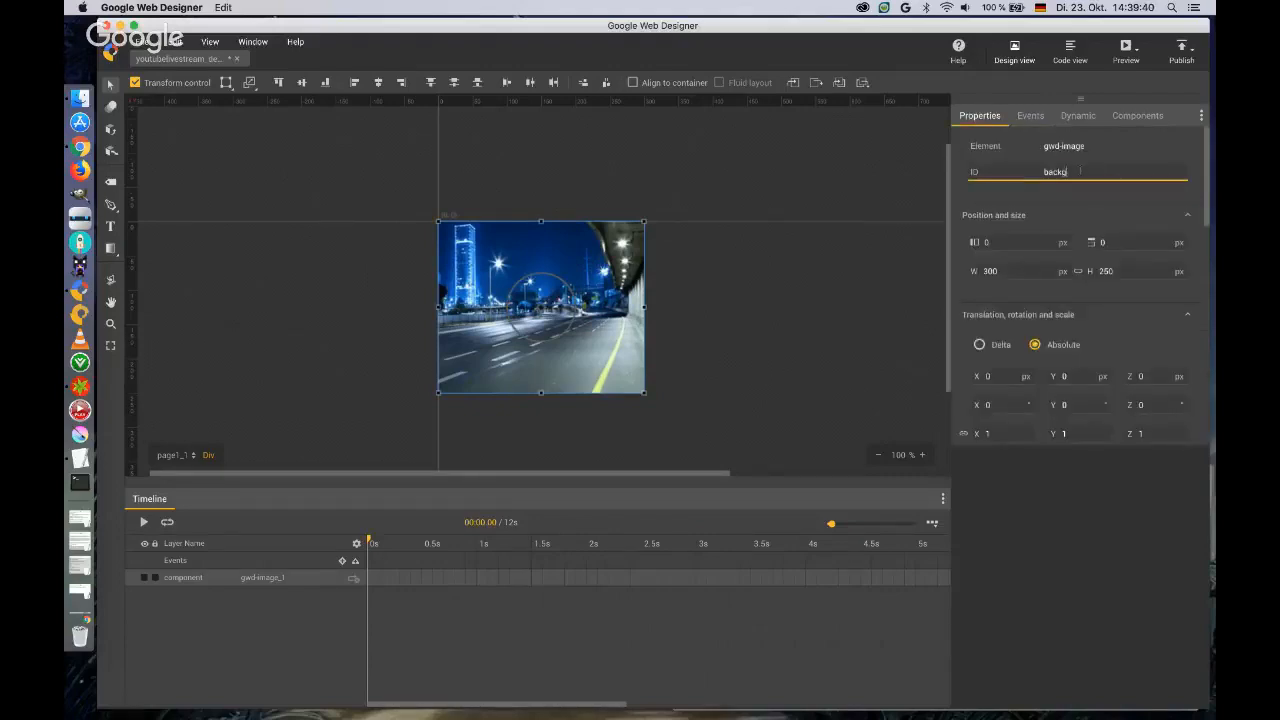
{"action": "type", "text": "roundimage_page2"}
{"action": "key", "text": "Return"}
Deselect the background image and name the new page video_page.
{"action": "left_click", "coordinate": [710, 276]}
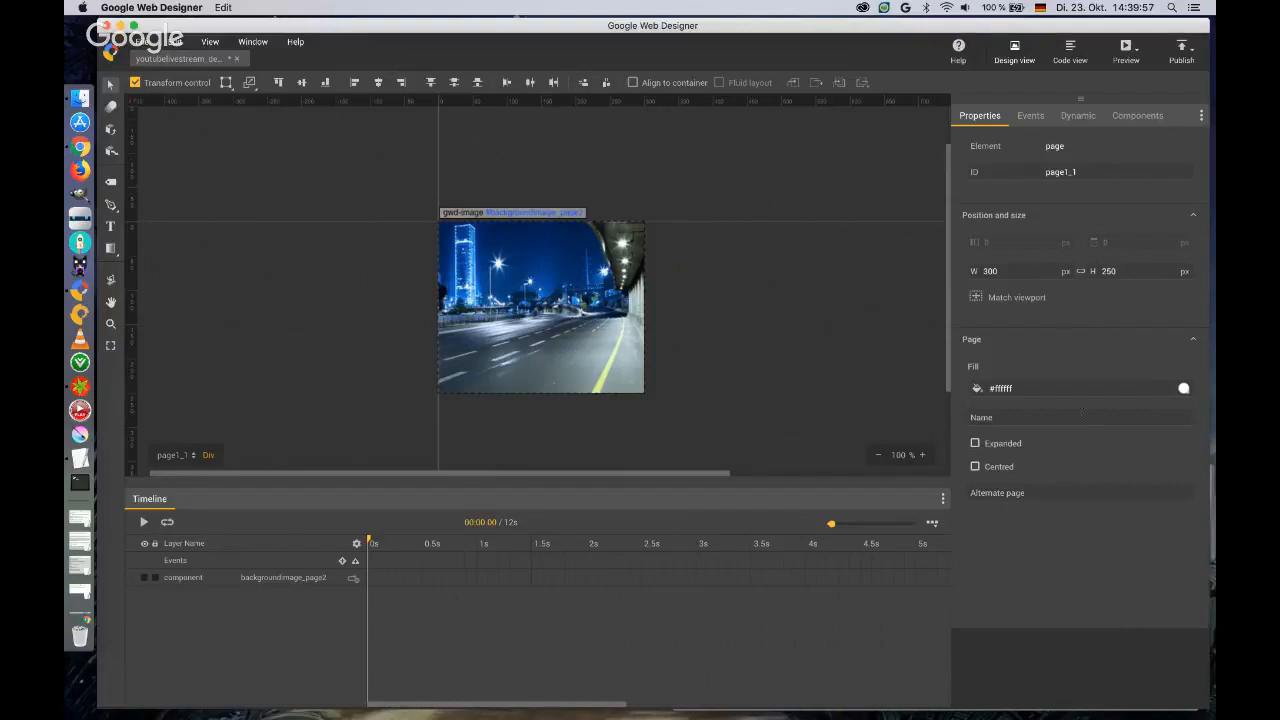
{"action": "left_click", "coordinate": [1083, 416]}
{"action": "type", "text": "video_"}
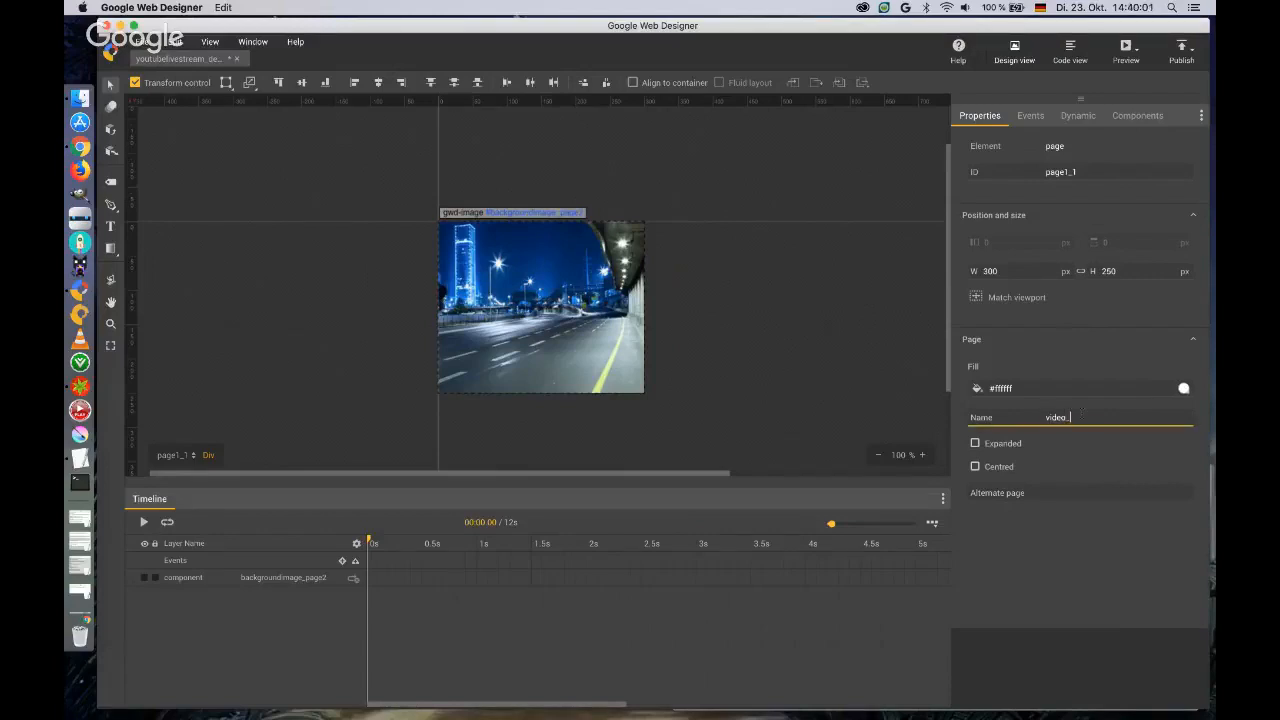
{"action": "type", "text": "page"}
Open page1 and name it startpage.
{"action": "left_click", "coordinate": [190, 456]}
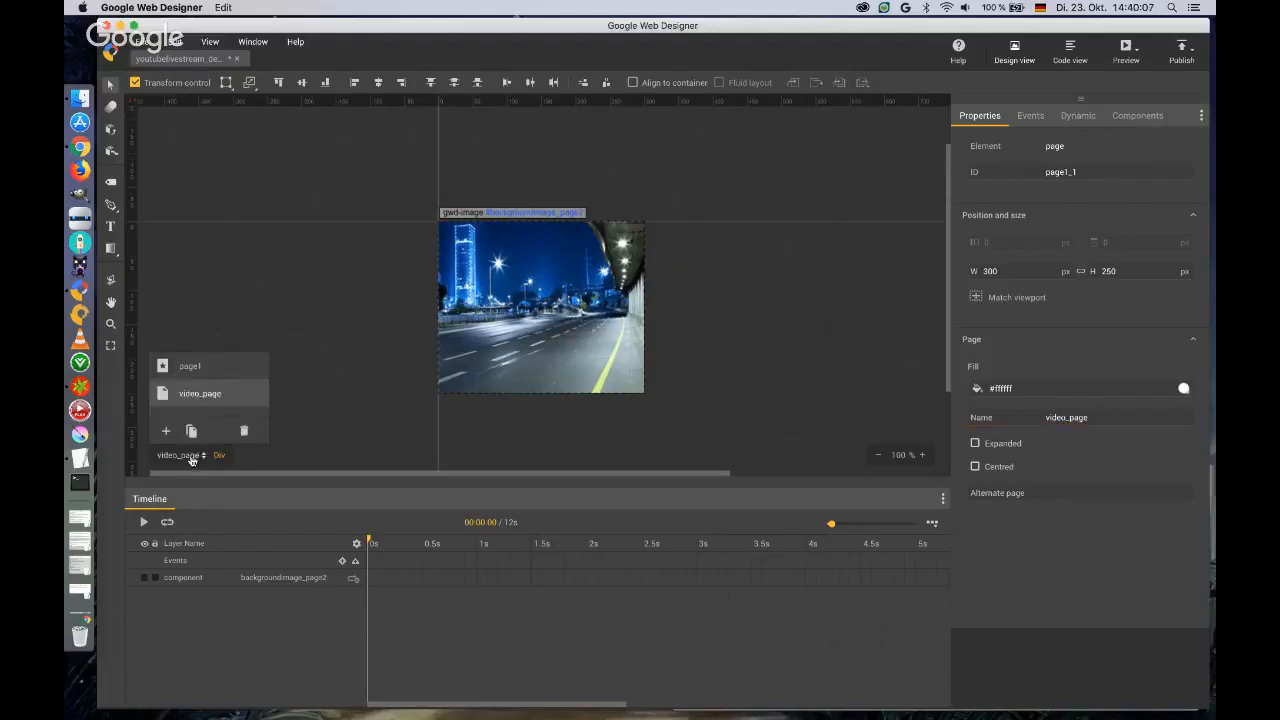
{"action": "left_click", "coordinate": [188, 367]}
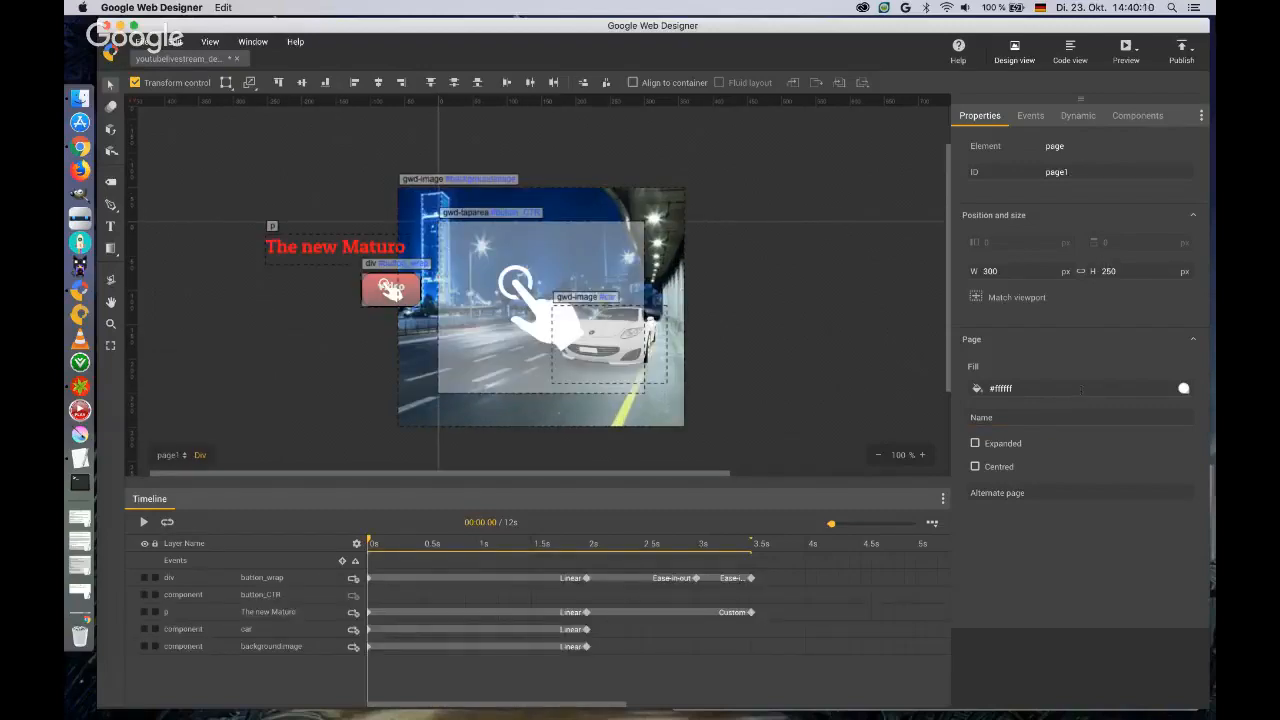
{"action": "left_click", "coordinate": [1080, 412]}
{"action": "type", "text": "startpage"}
View video_page and return to startpage.
{"action": "left_click", "coordinate": [197, 455]}
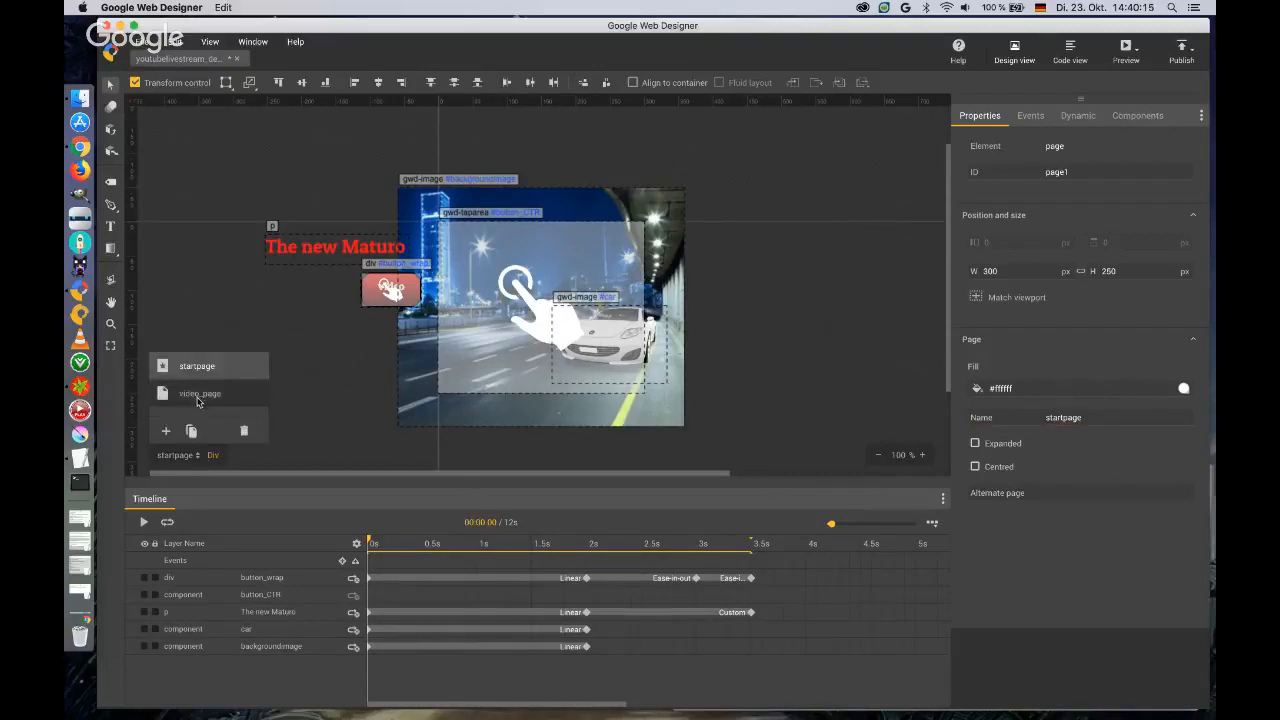
{"action": "left_click", "coordinate": [199, 394]}
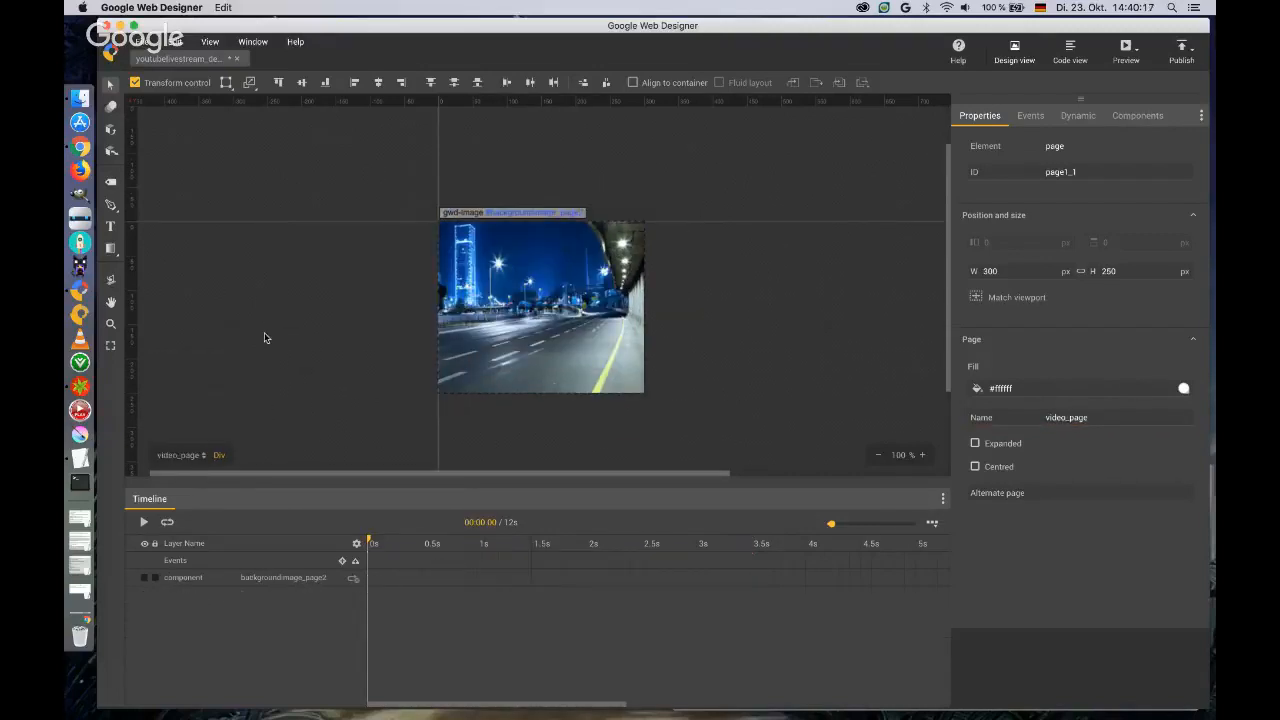
{"action": "left_click", "coordinate": [200, 459]}
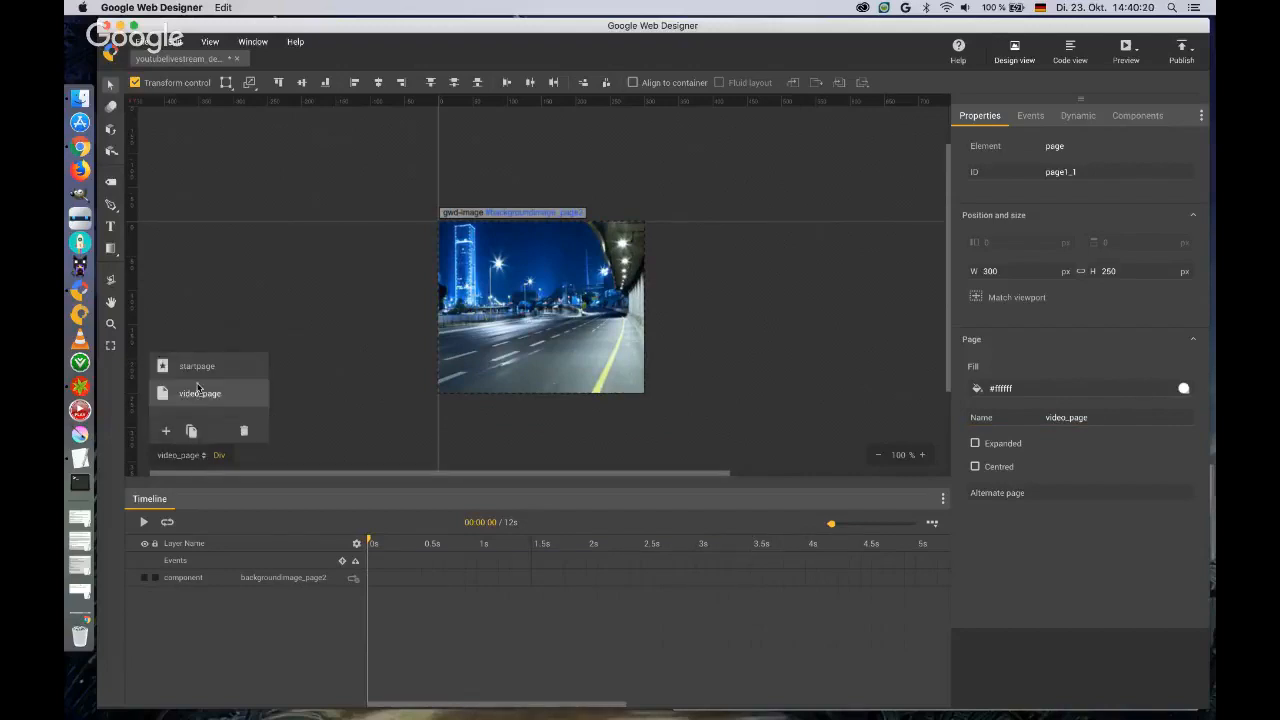
{"action": "left_click", "coordinate": [196, 366]}
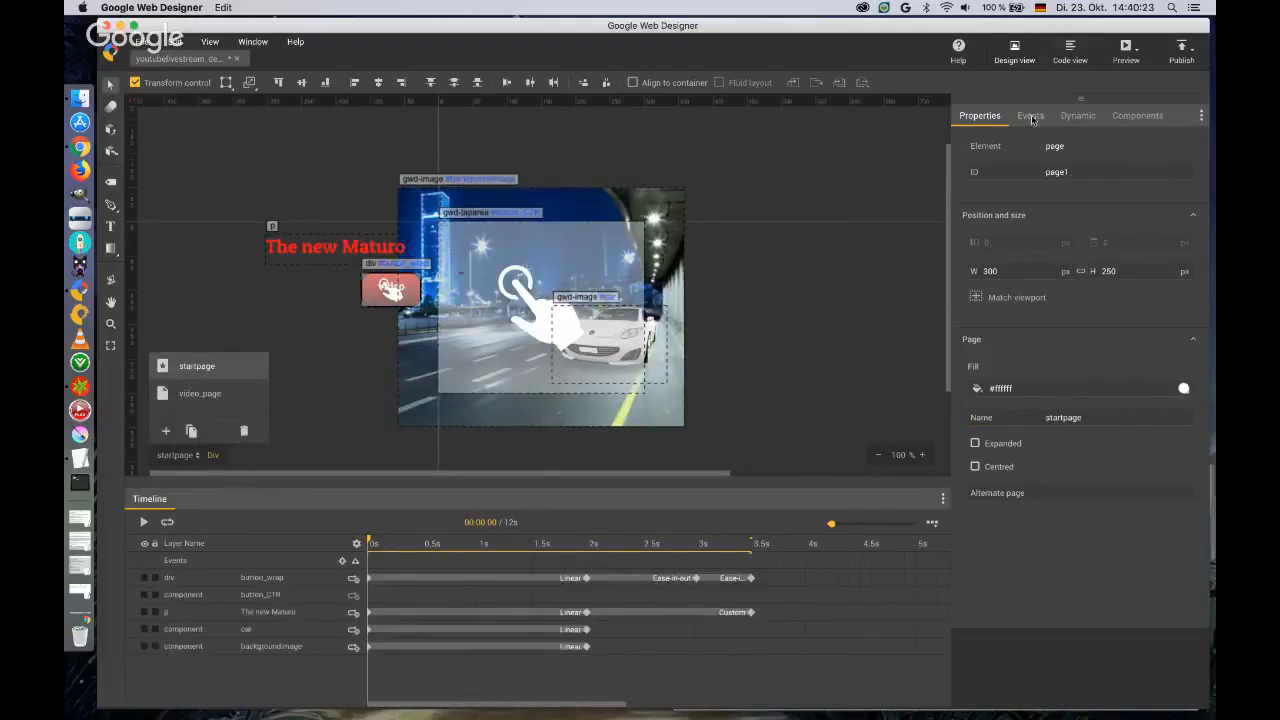
Start a new event with button_wrap as the target and the Tap Area Touch/Click event as the trigger.
{"action": "left_click", "coordinate": [1032, 117]}
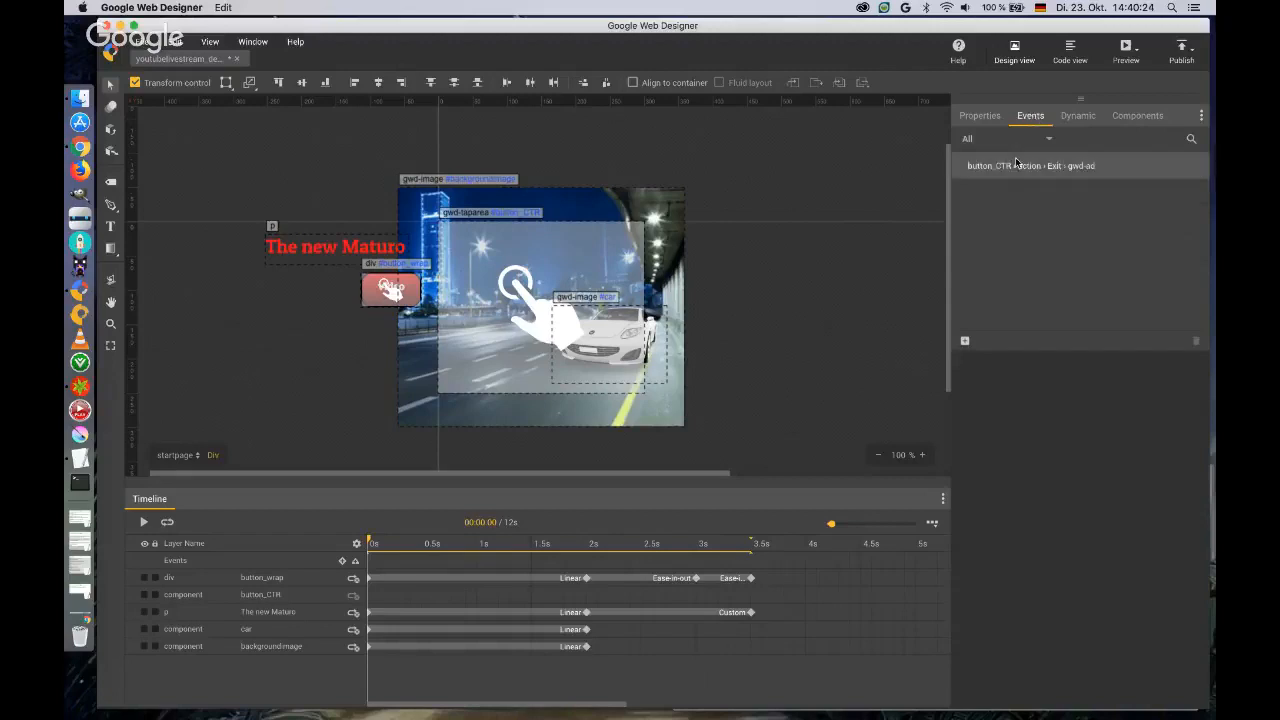
{"action": "left_click", "coordinate": [965, 343]}
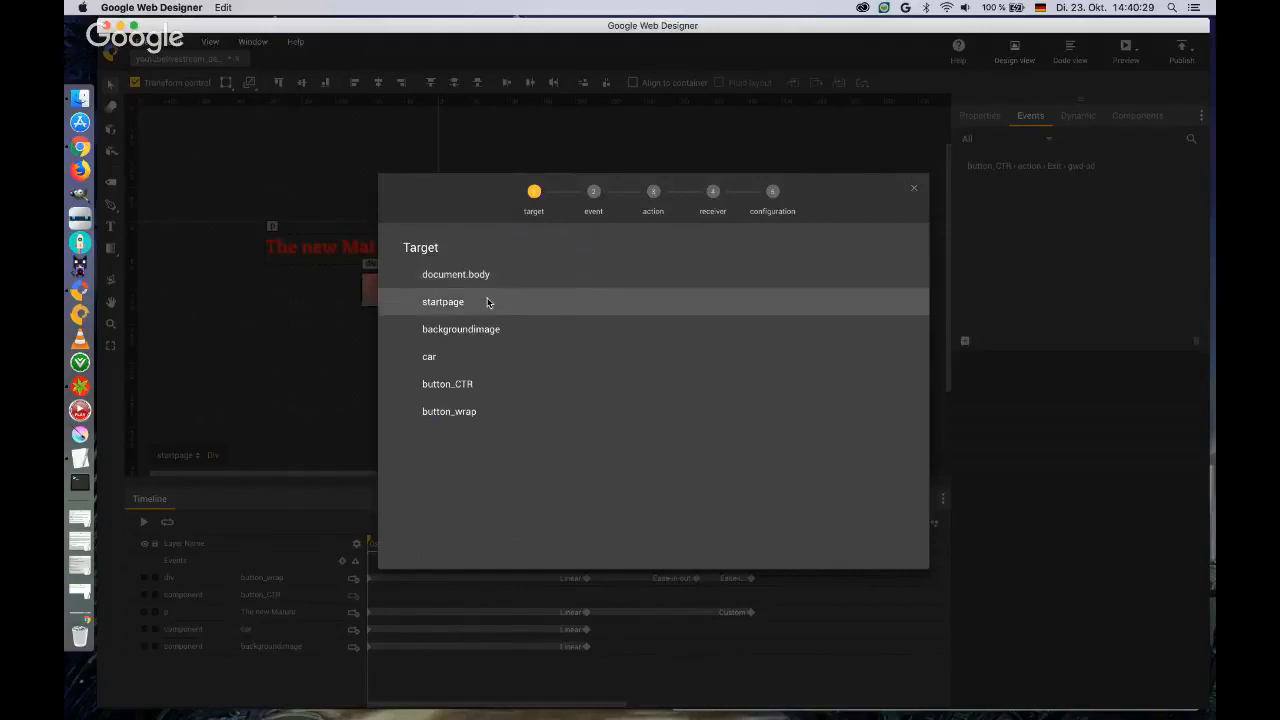
{"action": "left_click", "coordinate": [466, 415]}
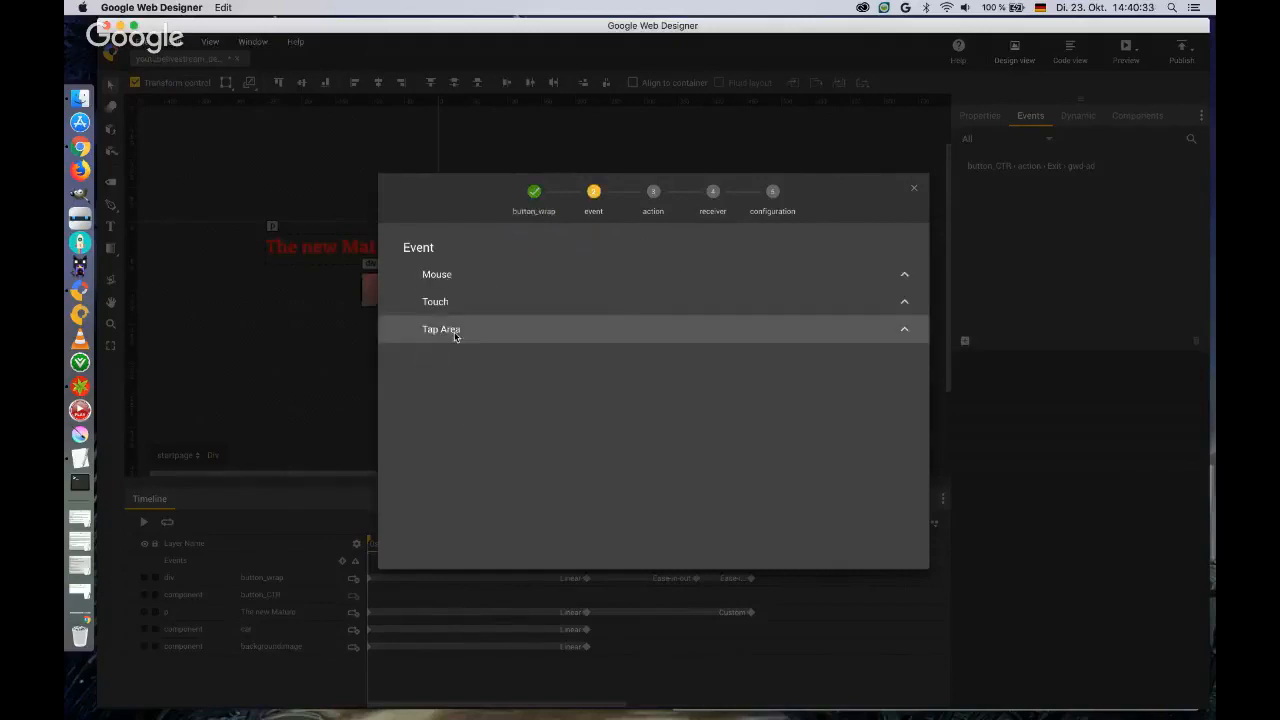
{"action": "left_click", "coordinate": [455, 333]}
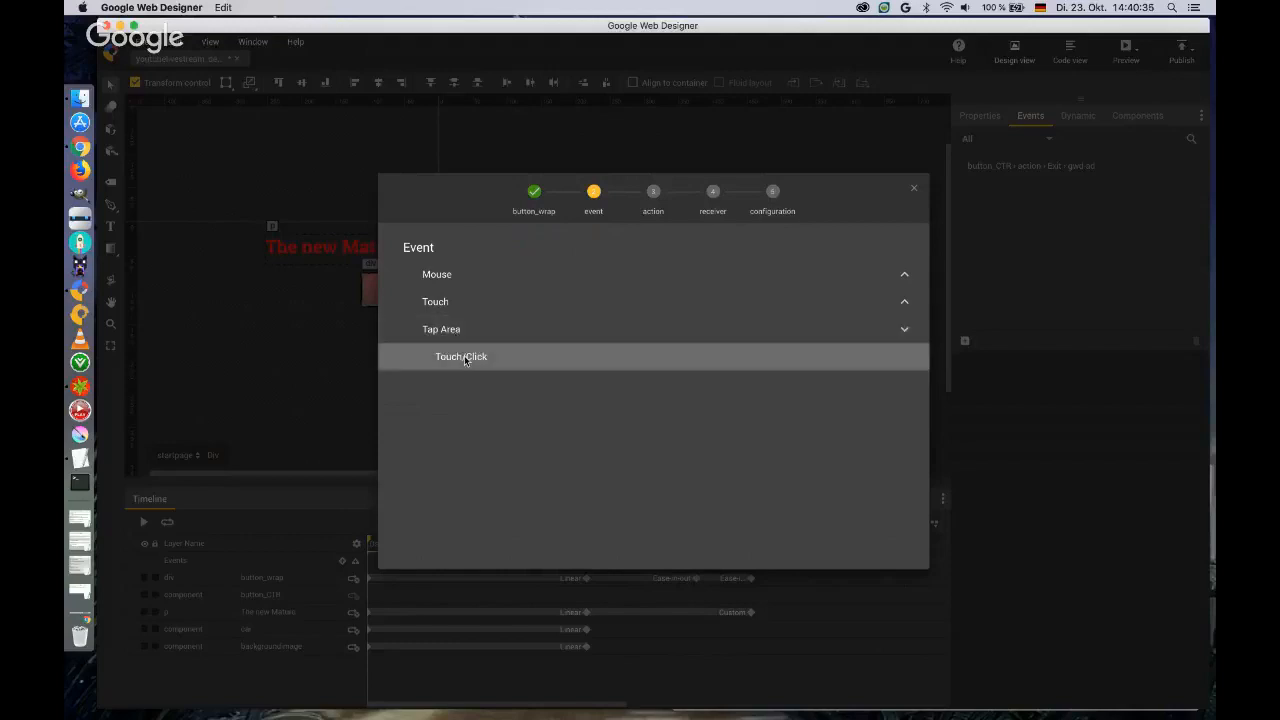
{"action": "left_click", "coordinate": [464, 356]}
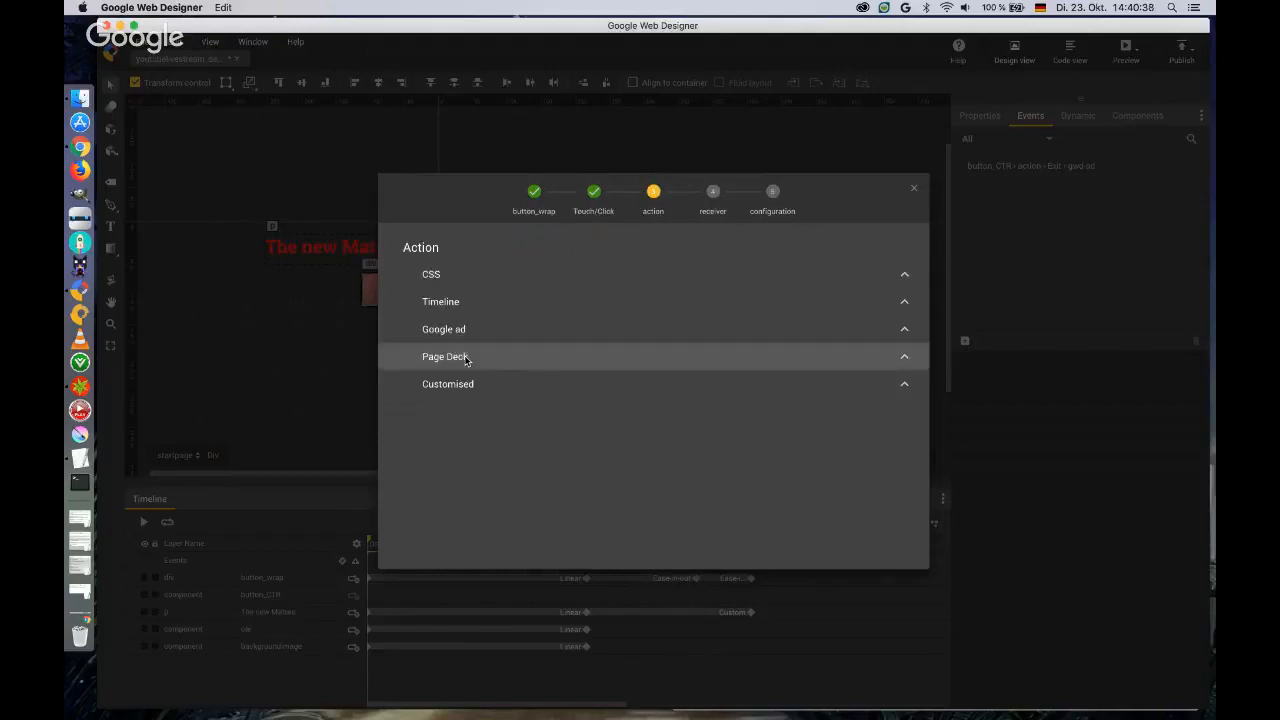
Give the event the Page Deck action Go to page, with pagedeck as receiver and video_page as the destination.
{"action": "left_click", "coordinate": [904, 357]}
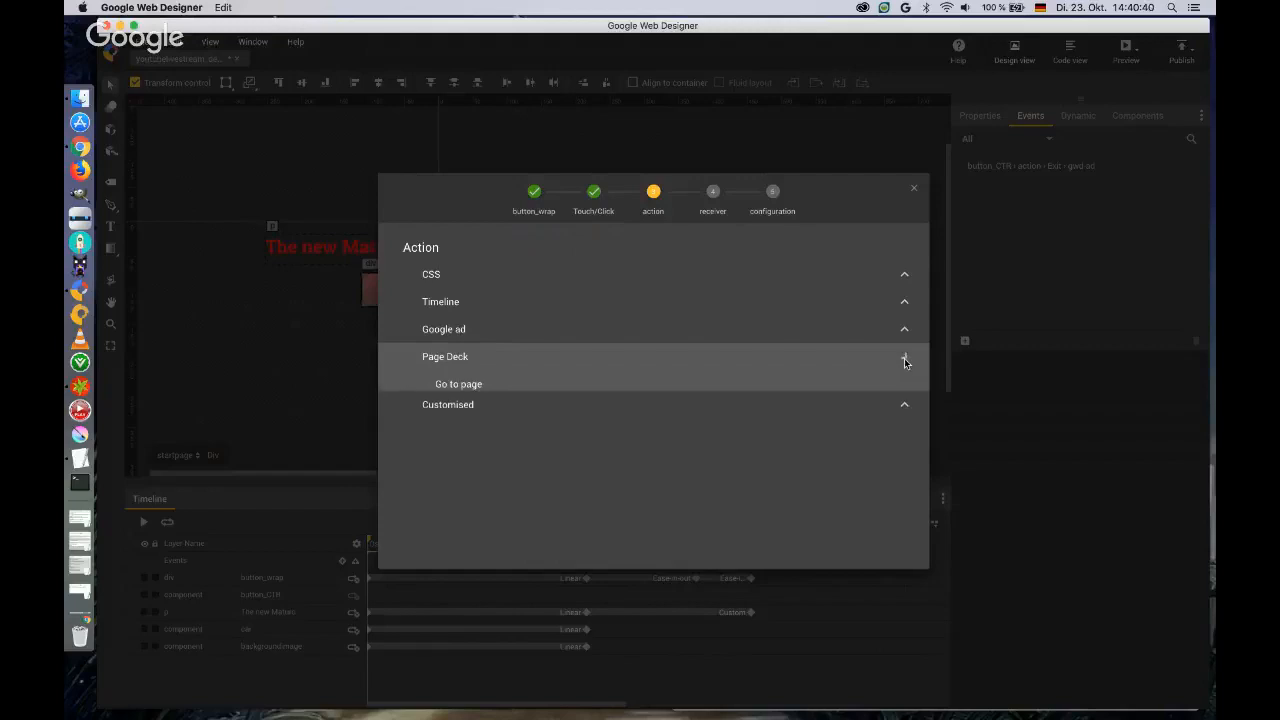
{"action": "left_click", "coordinate": [457, 385]}
{"action": "left_click", "coordinate": [449, 281]}
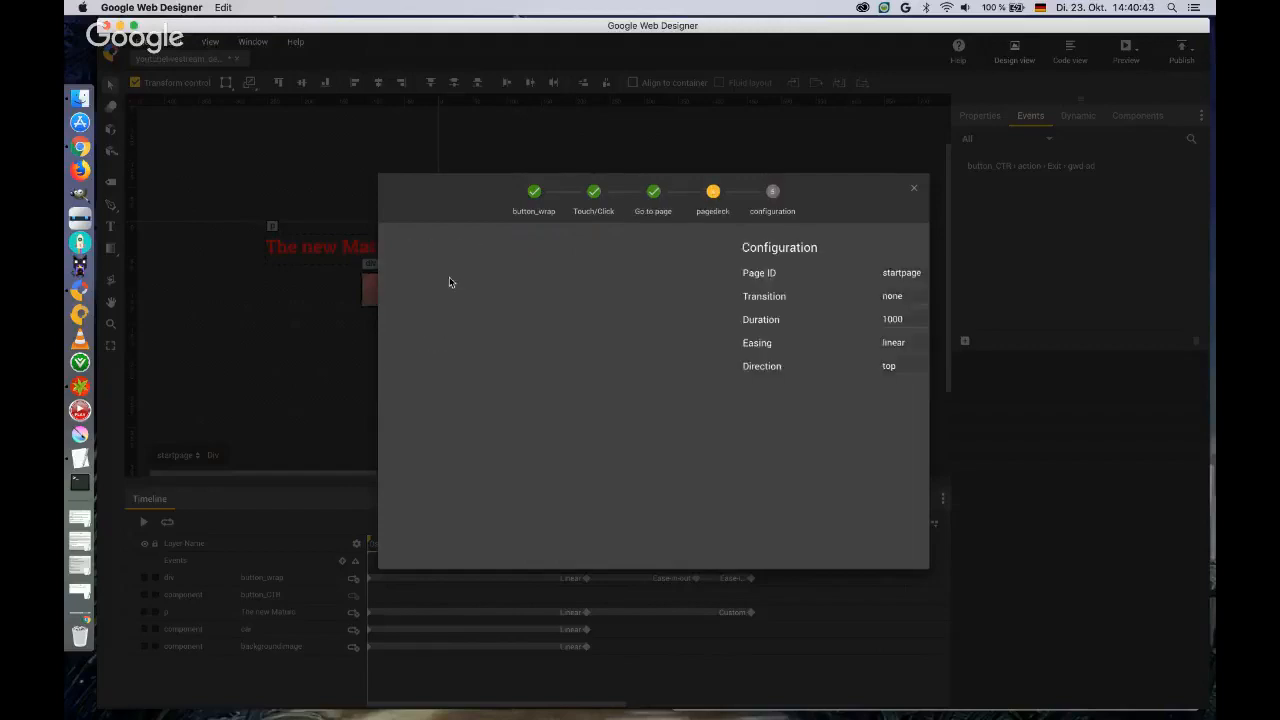
{"action": "left_click", "coordinate": [641, 277]}
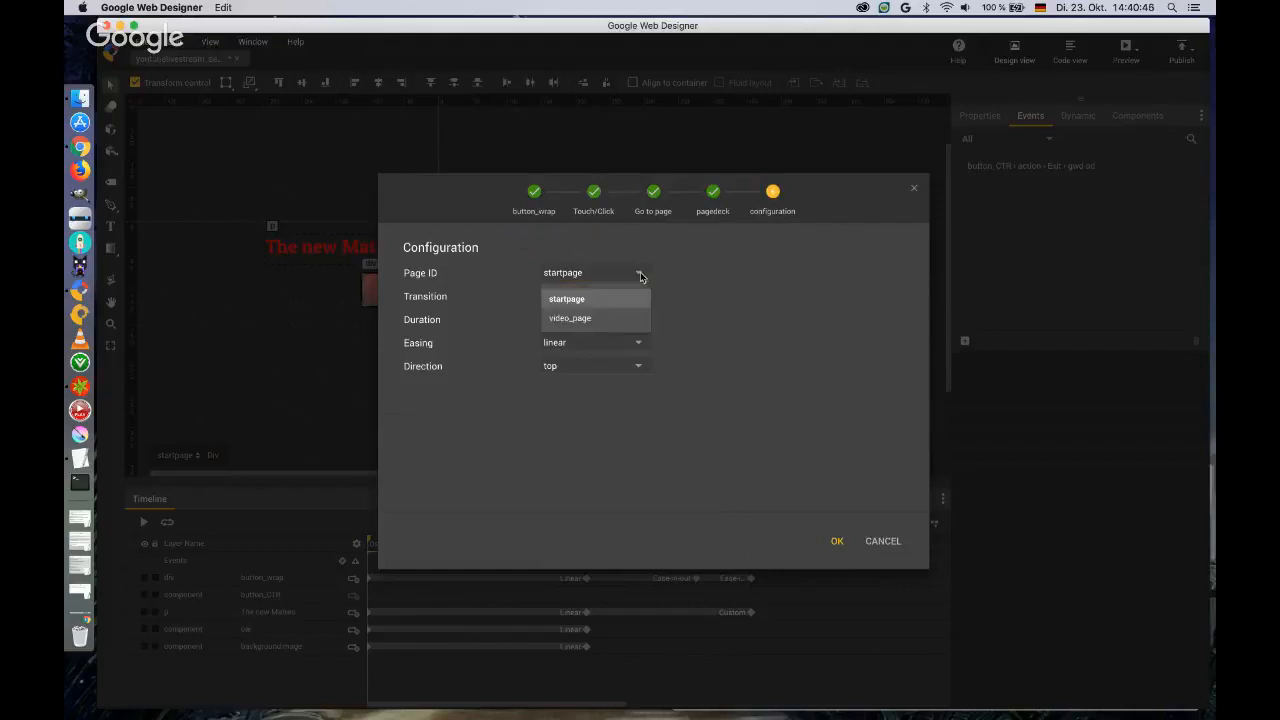
{"action": "left_click", "coordinate": [614, 318]}
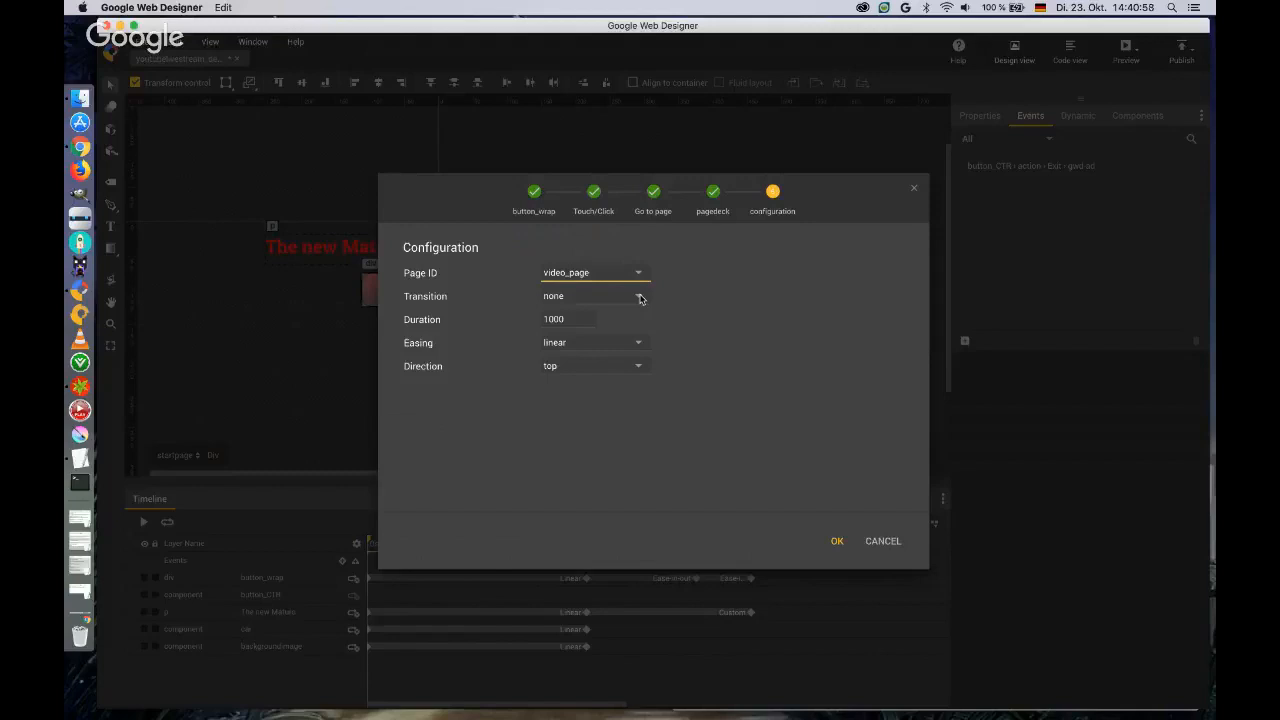
Try the slide and push transitions for the page change.
{"action": "left_click", "coordinate": [640, 298]}
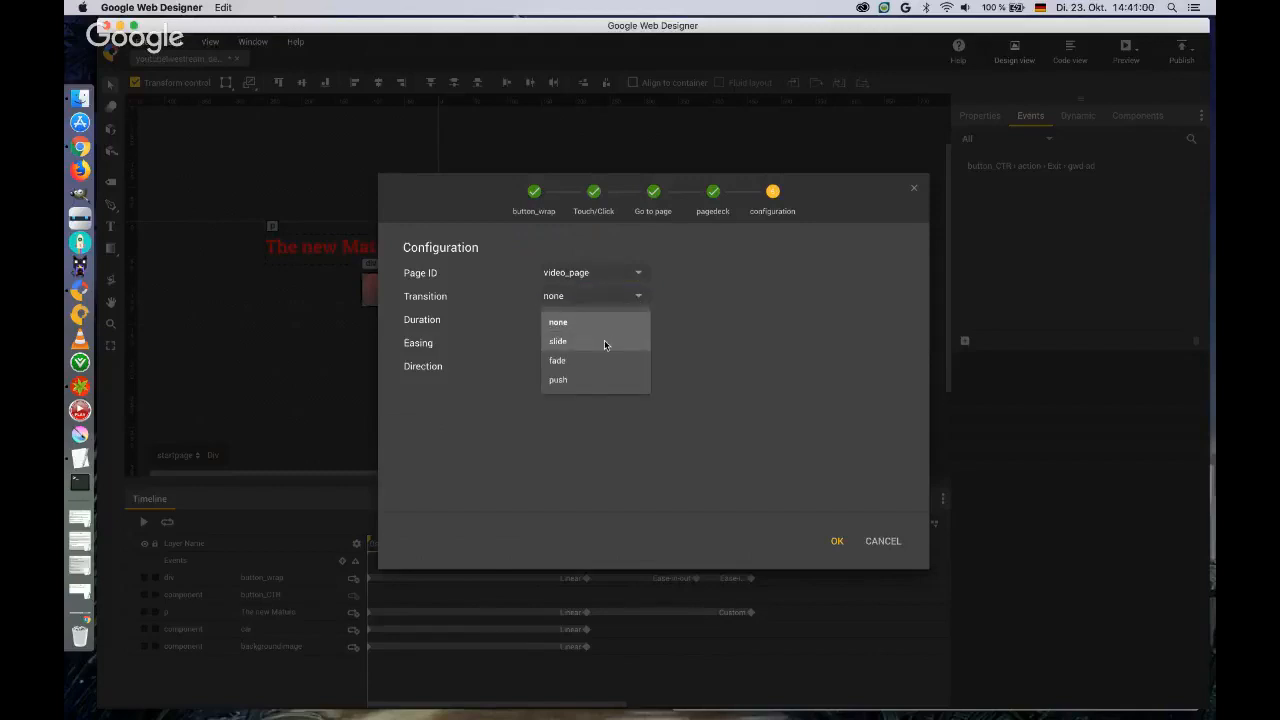
{"action": "left_click", "coordinate": [604, 340]}
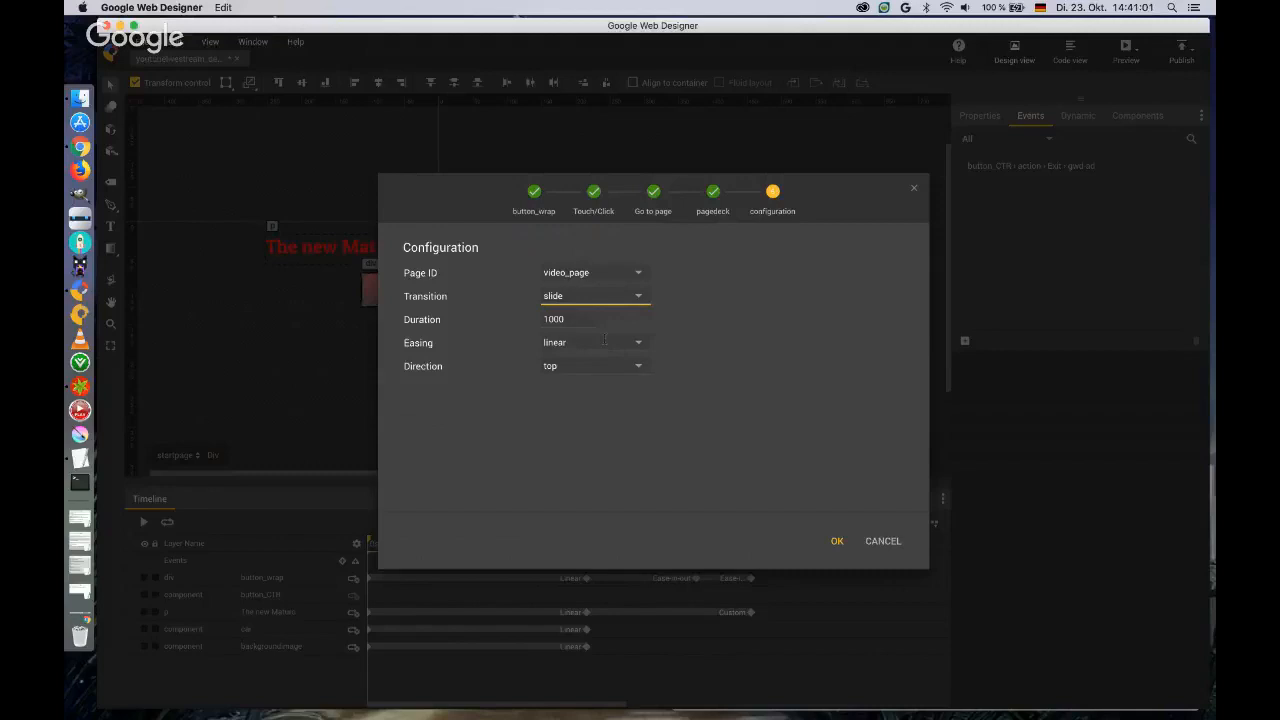
{"action": "left_click", "coordinate": [637, 296]}
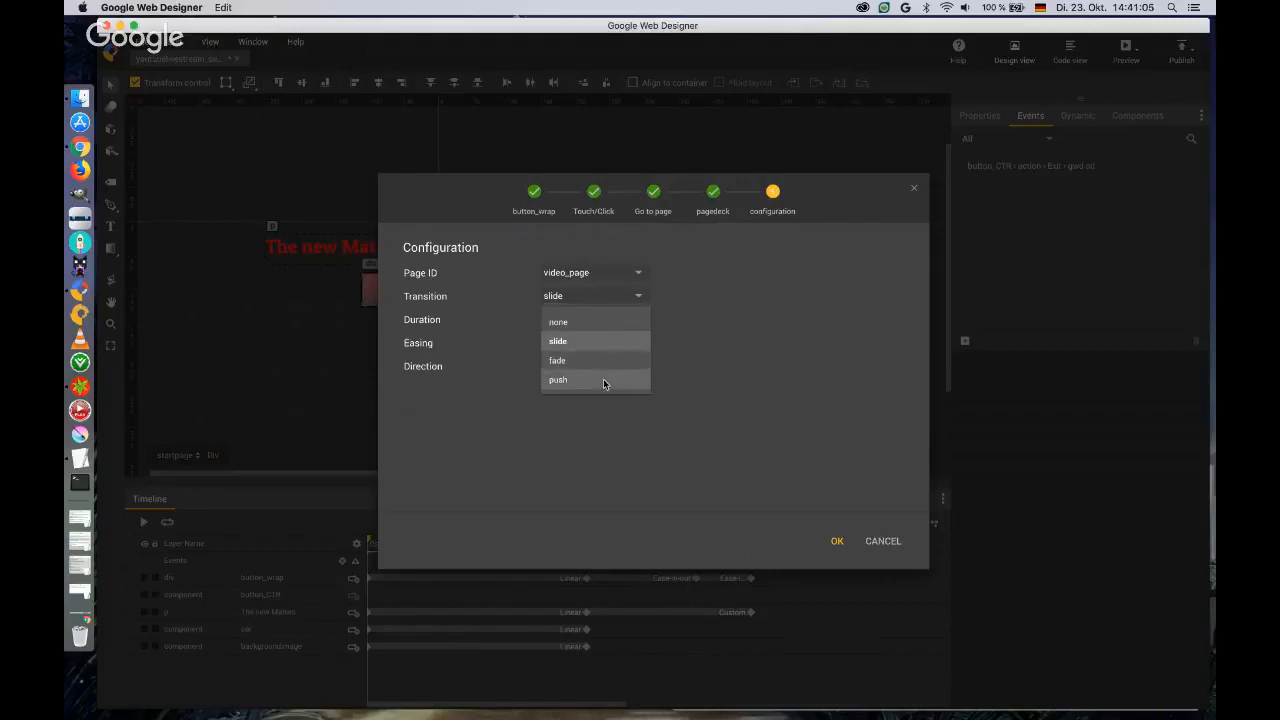
{"action": "left_click", "coordinate": [603, 378]}
Set the page change to a fade transition with ease-in-out easing, keep the top direction and save the event.
{"action": "left_click", "coordinate": [640, 298]}
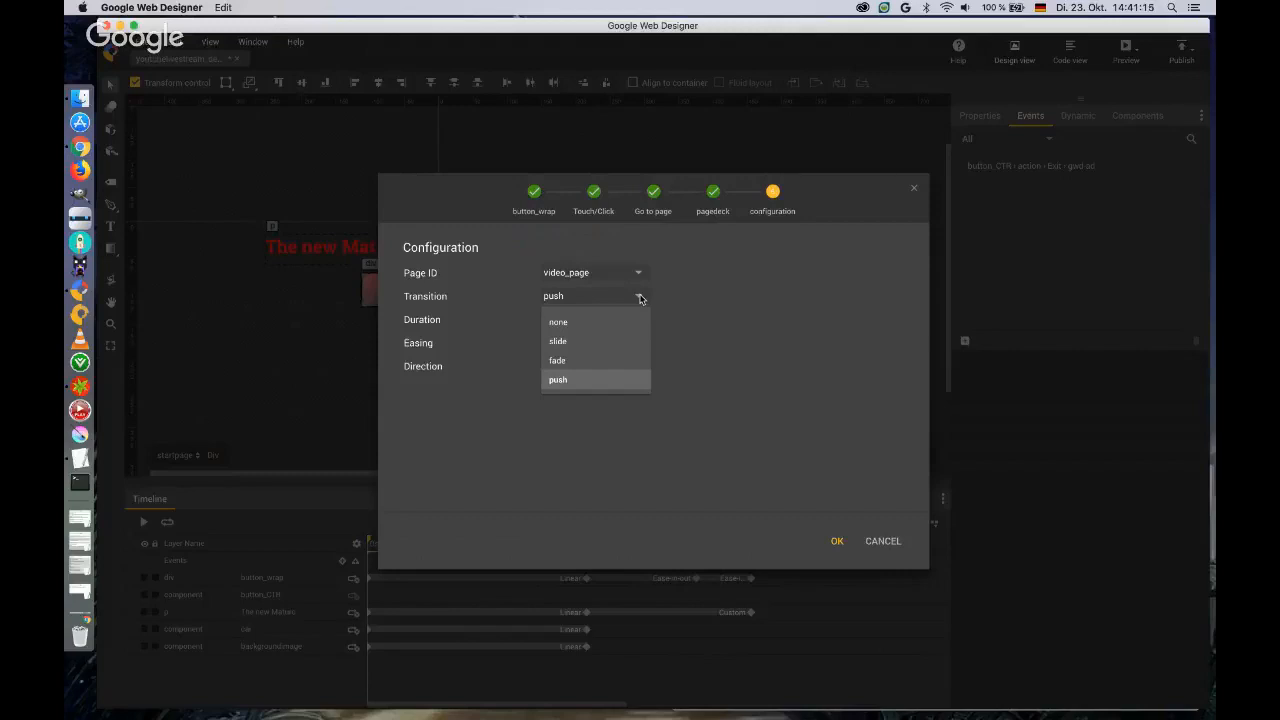
{"action": "left_click", "coordinate": [613, 360]}
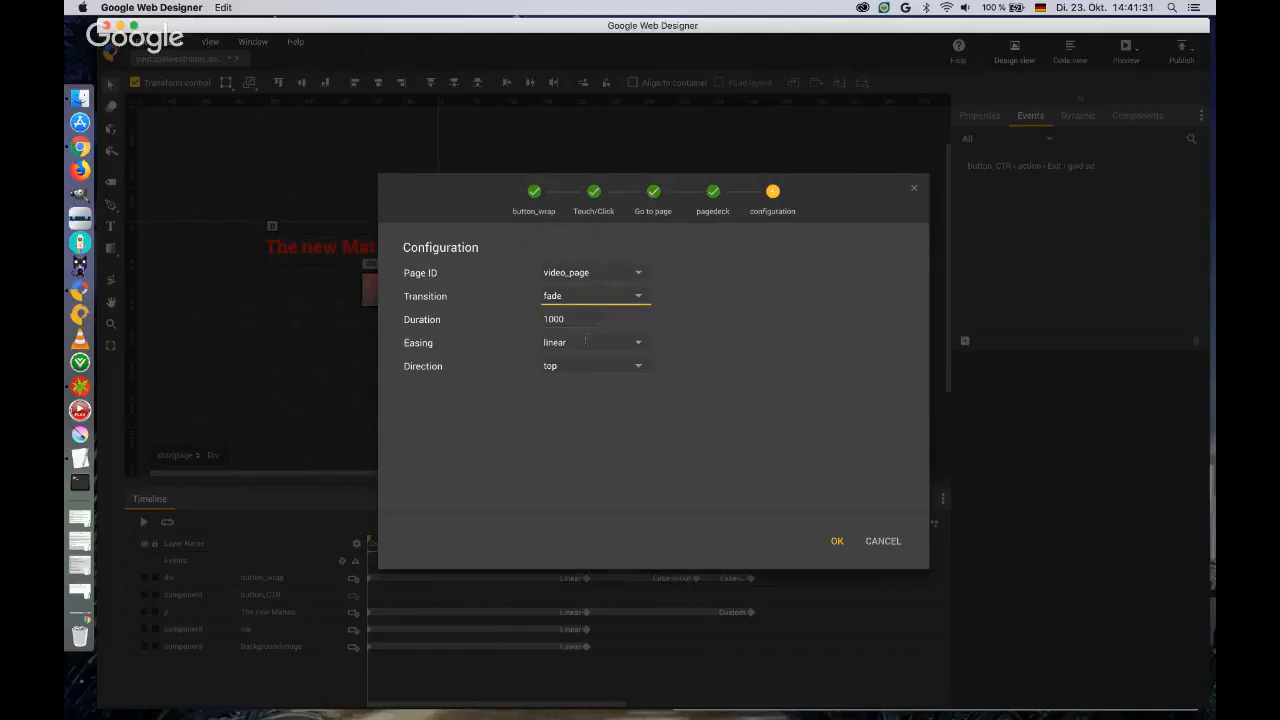
{"action": "left_click", "coordinate": [634, 342]}
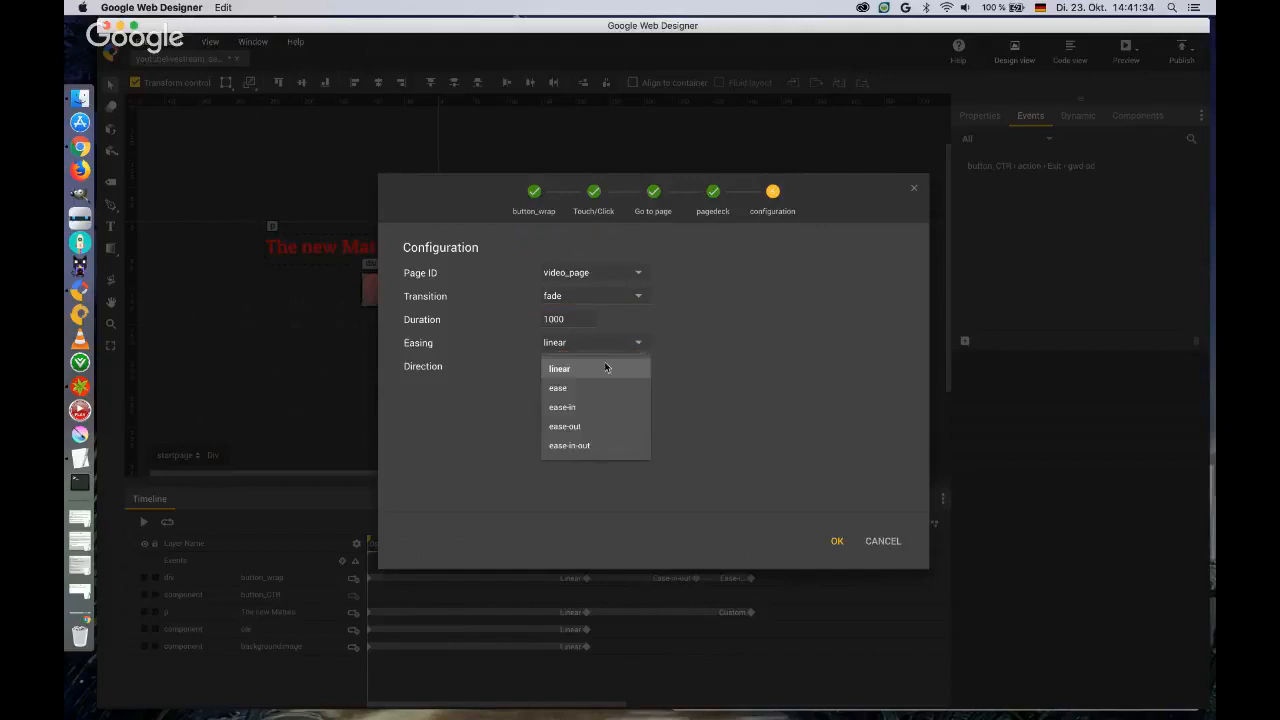
{"action": "left_click", "coordinate": [591, 445]}
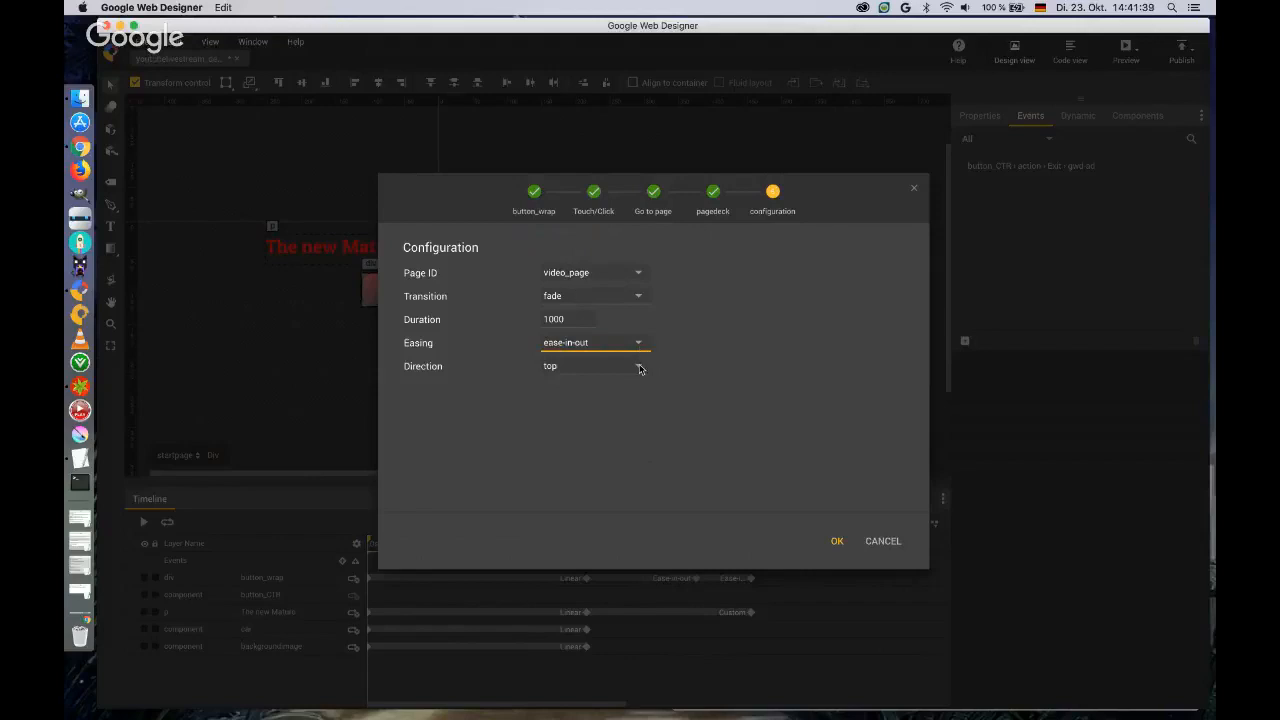
{"action": "left_click", "coordinate": [639, 367]}
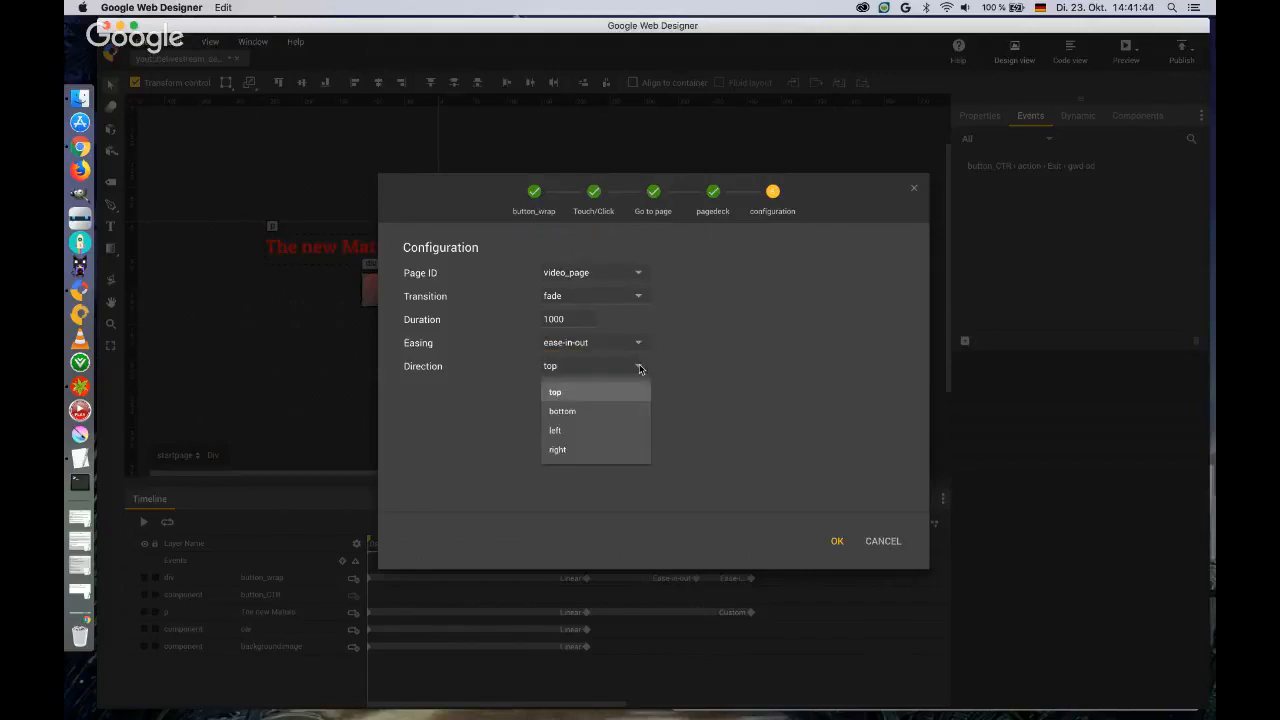
{"action": "left_click", "coordinate": [674, 362]}
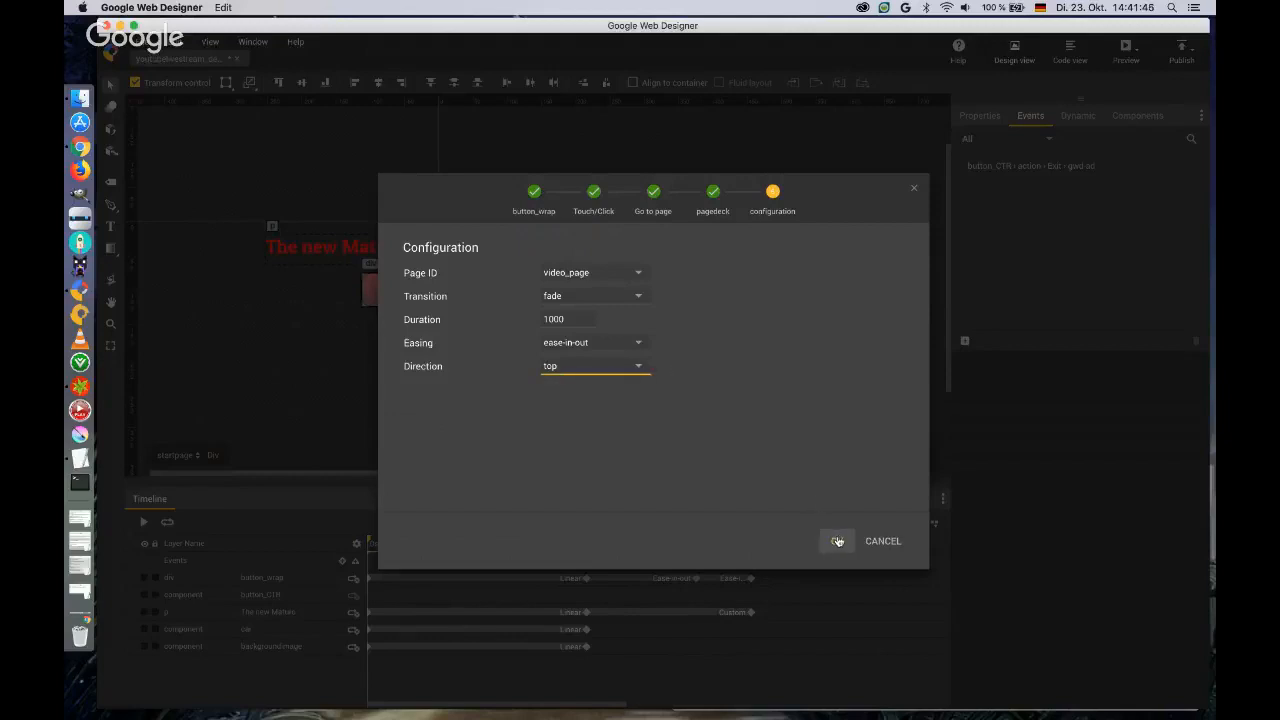
{"action": "left_click", "coordinate": [838, 540]}
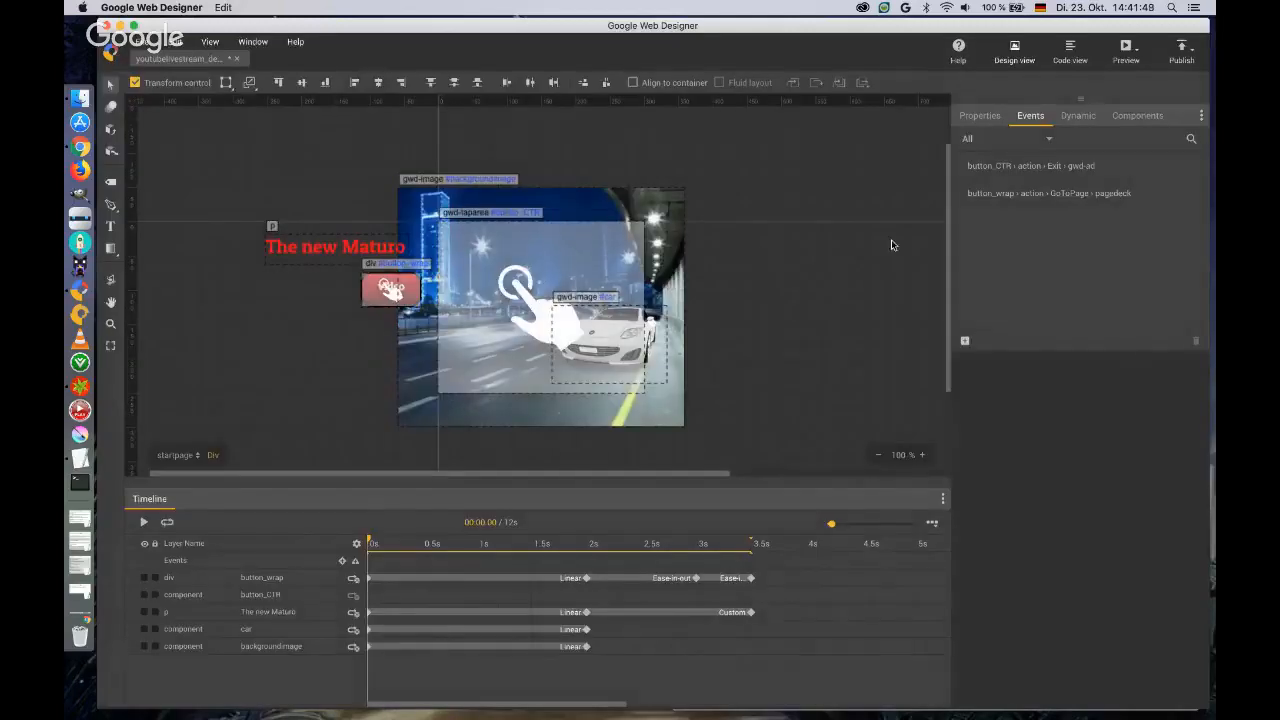
Preview the ad in Chrome, test the page change, close the preview tab and return to Google Web Designer.
{"action": "left_click", "coordinate": [1126, 55]}
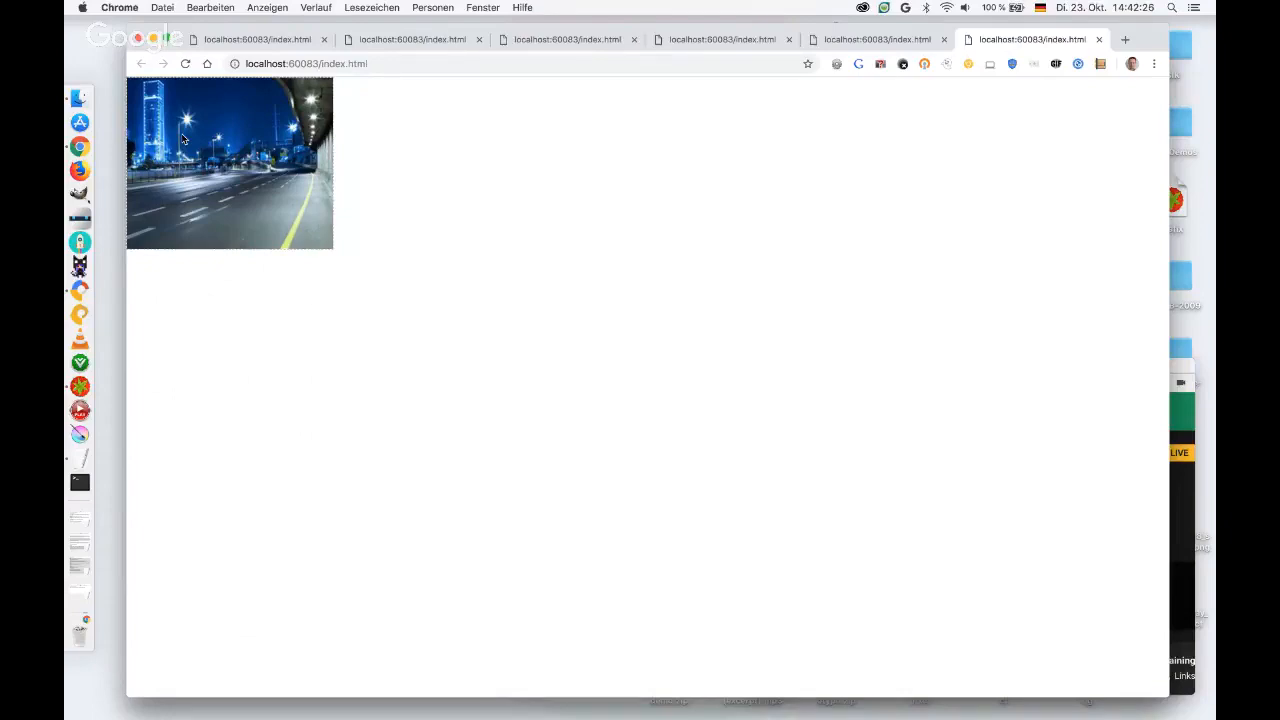
{"action": "left_click", "coordinate": [1098, 40]}
{"action": "key", "text": "ctrl+Right"}
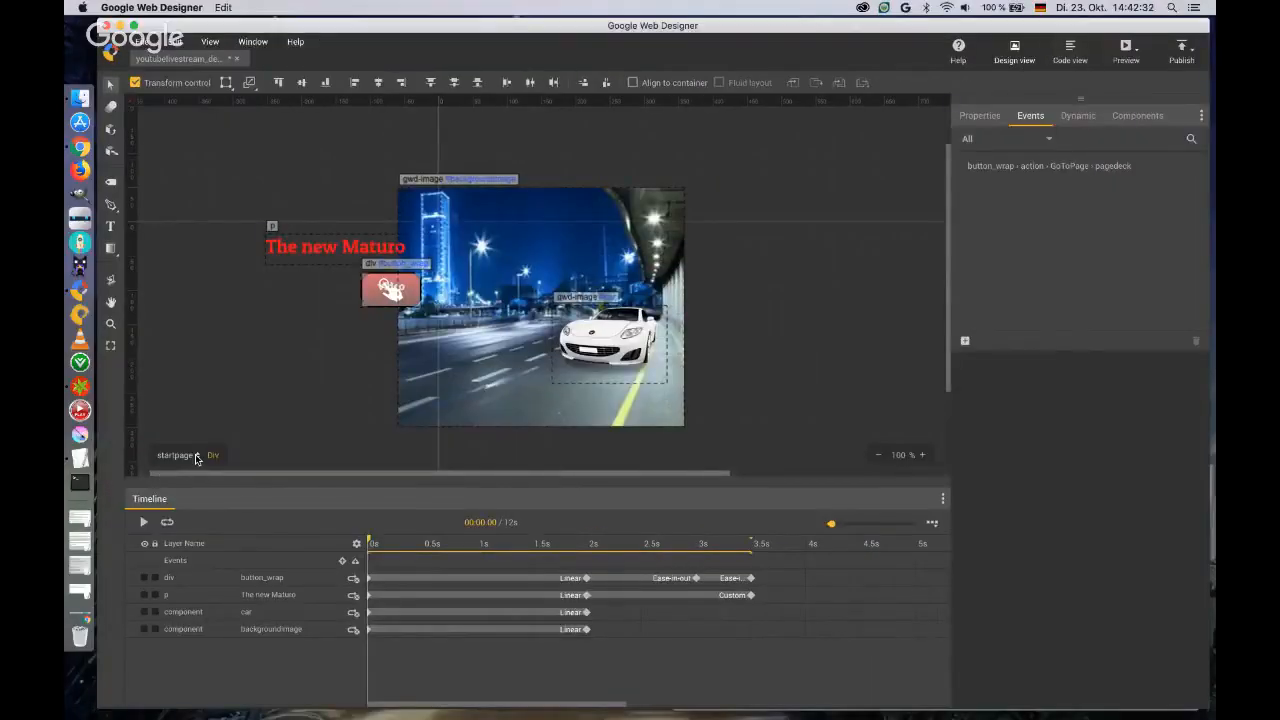
Add a YouTube component to video_page, sized 300 x 174 px, at the canvas's left edge about 30 px below its top.
{"action": "left_click", "coordinate": [196, 457]}
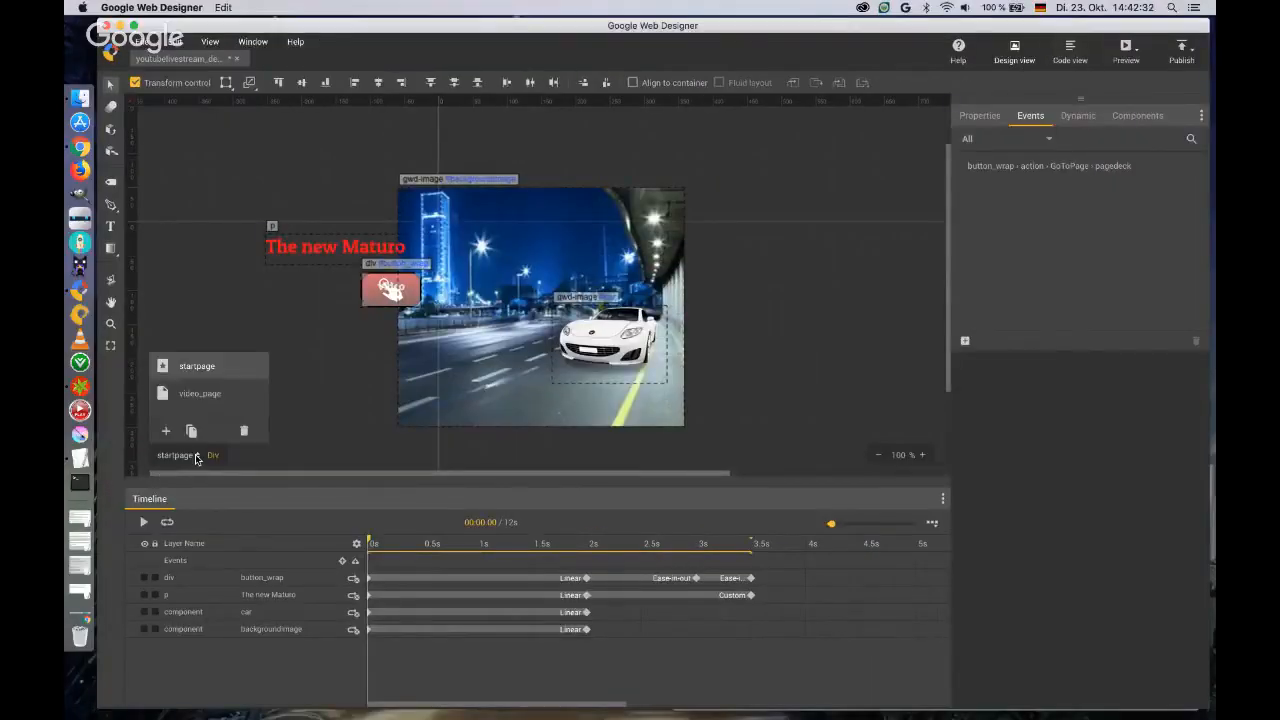
{"action": "left_click", "coordinate": [201, 394]}
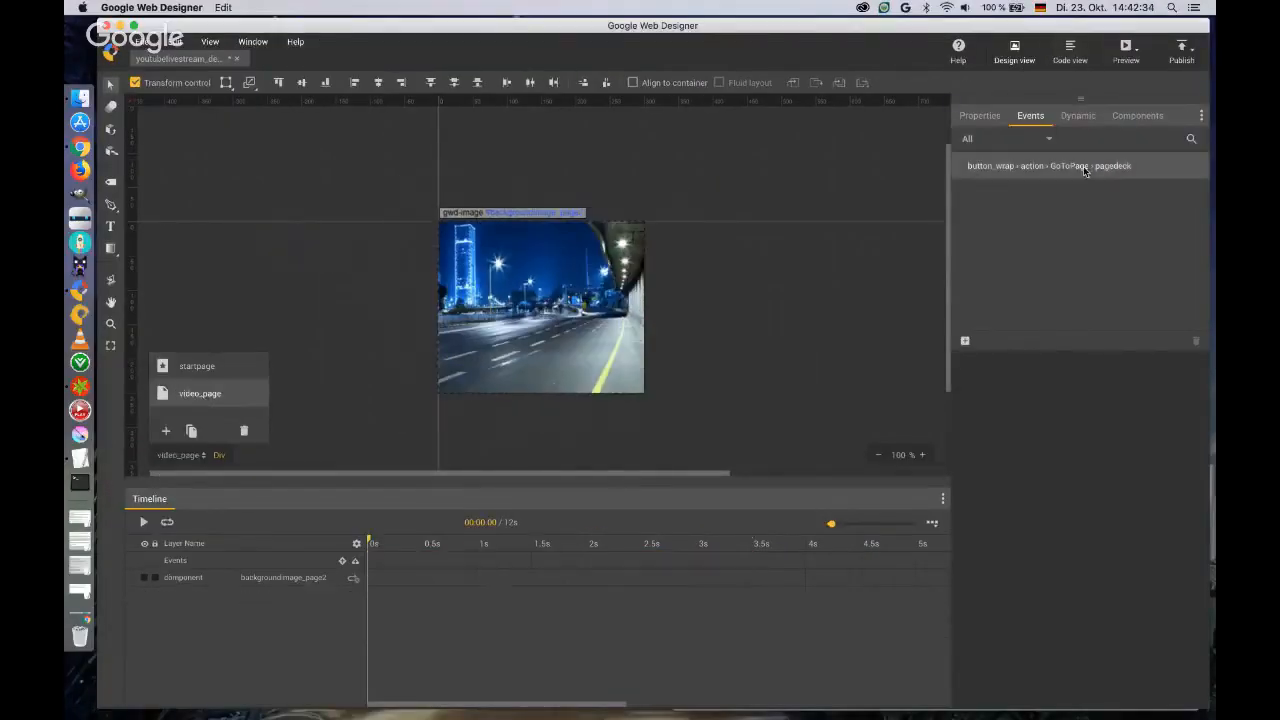
{"action": "left_click", "coordinate": [1150, 117]}
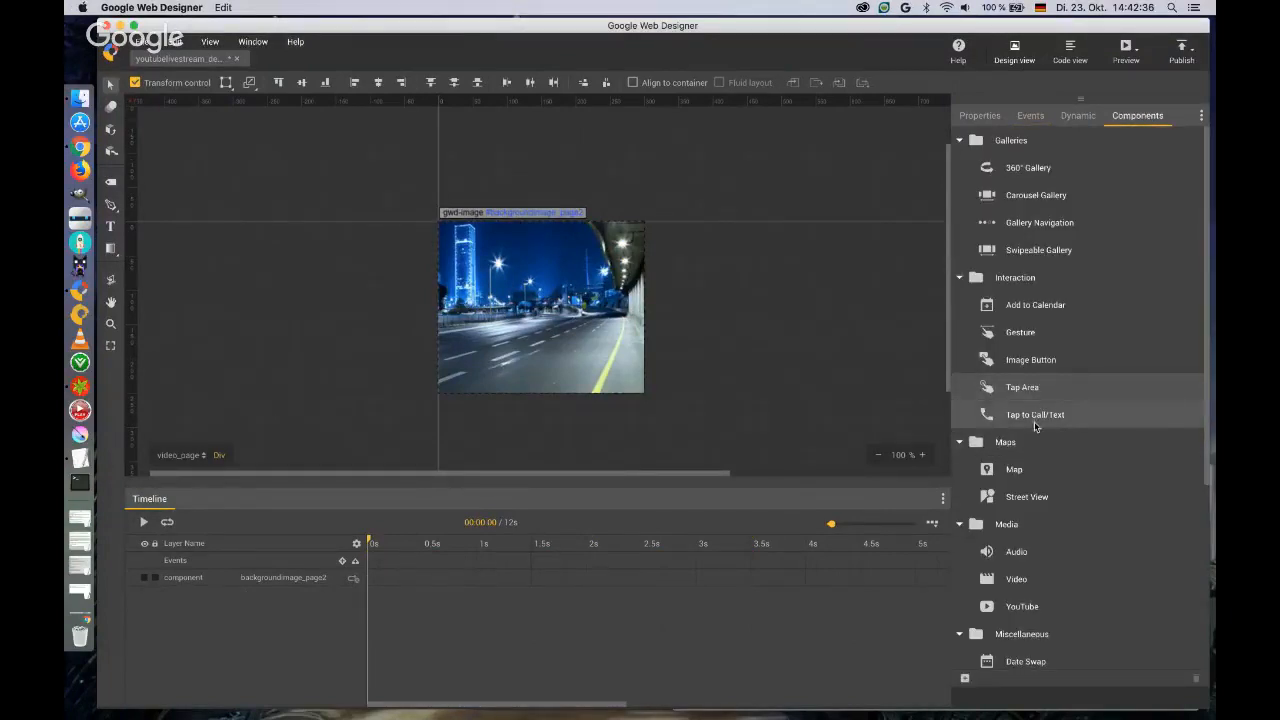
{"action": "scroll", "coordinate": [1040, 440], "scroll_direction": "down", "scroll_amount": 3}
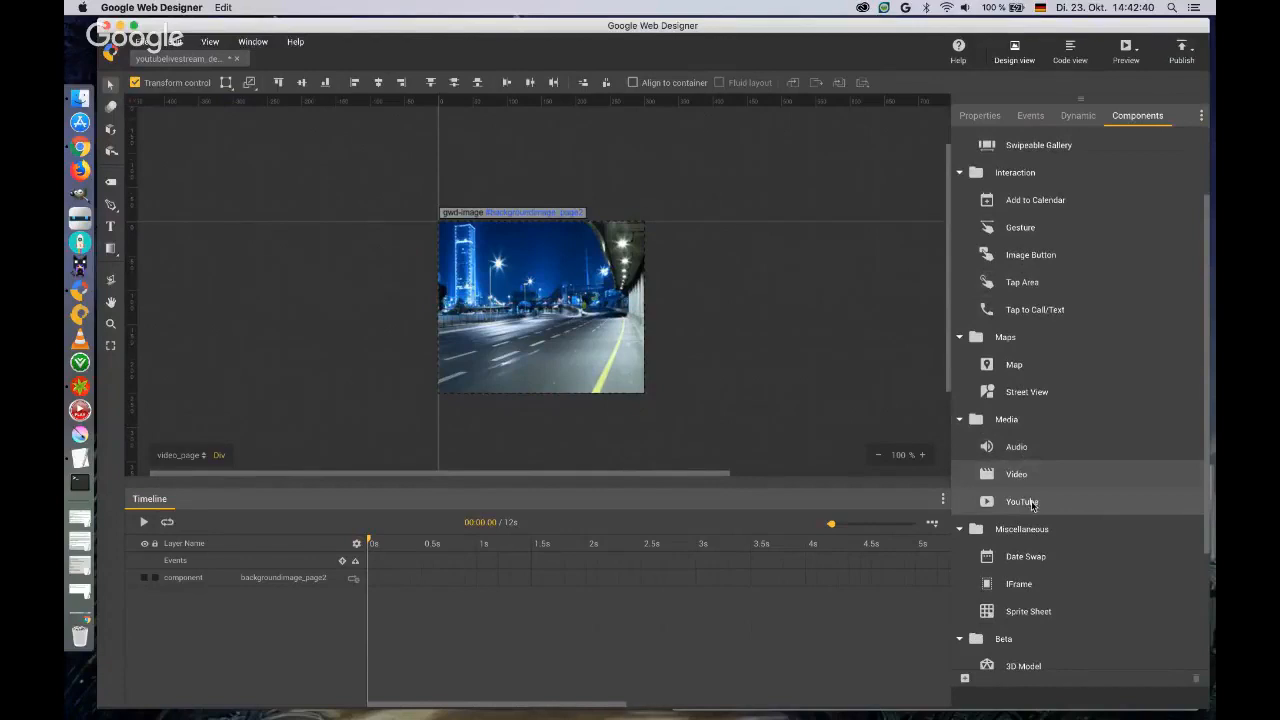
{"action": "left_click_drag", "start_coordinate": [1032, 504], "coordinate": [440, 246]}
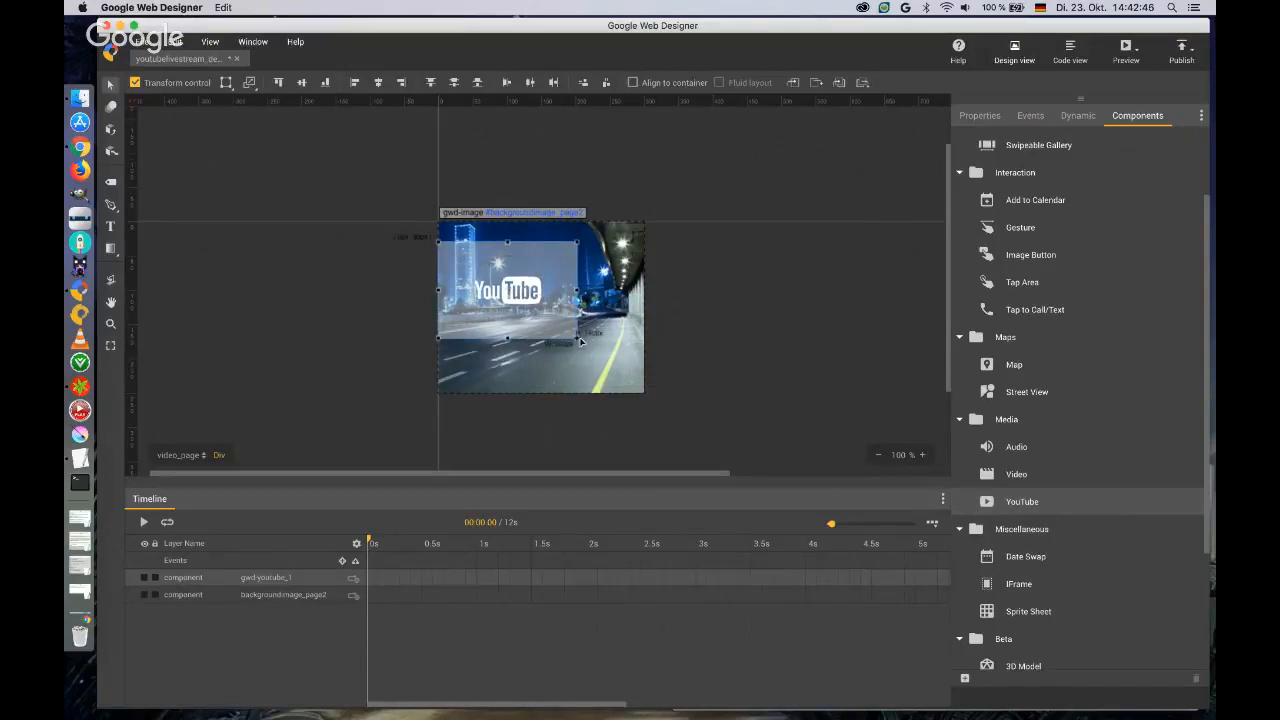
{"action": "left_click_drag", "start_coordinate": [580, 342], "coordinate": [639, 363]}
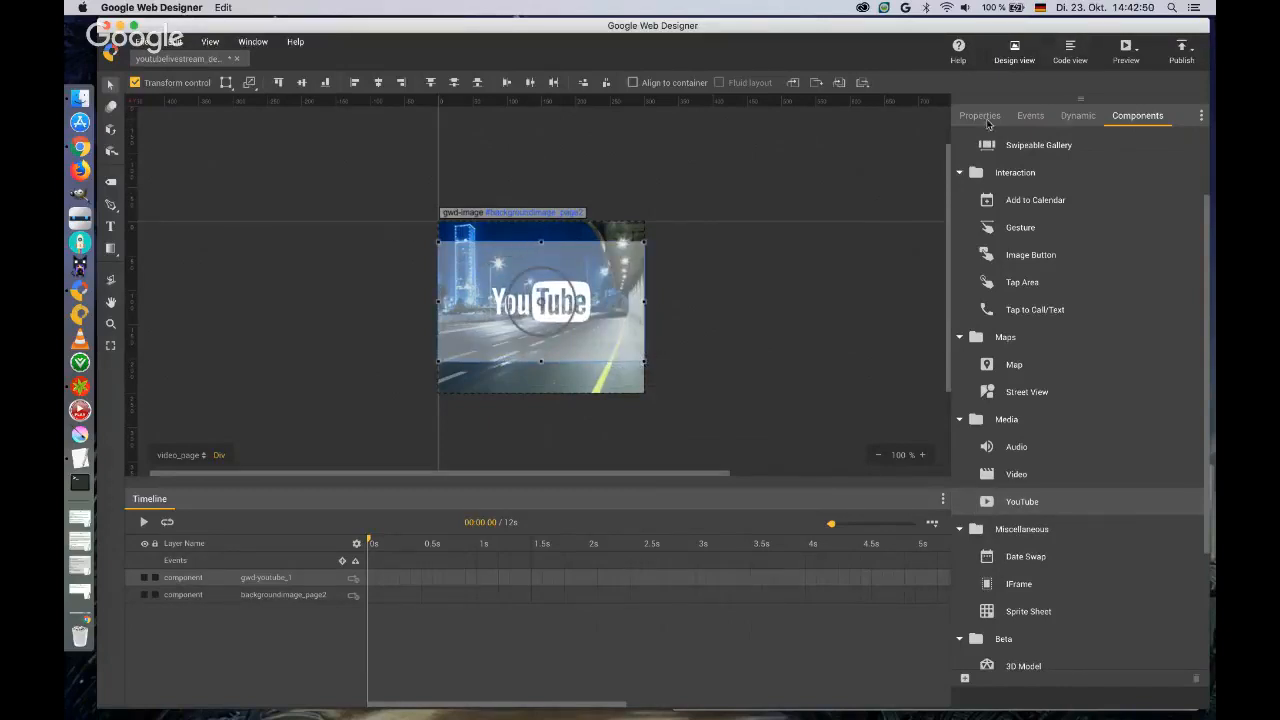
Name the YouTube component YTplayer.
{"action": "left_click", "coordinate": [981, 118]}
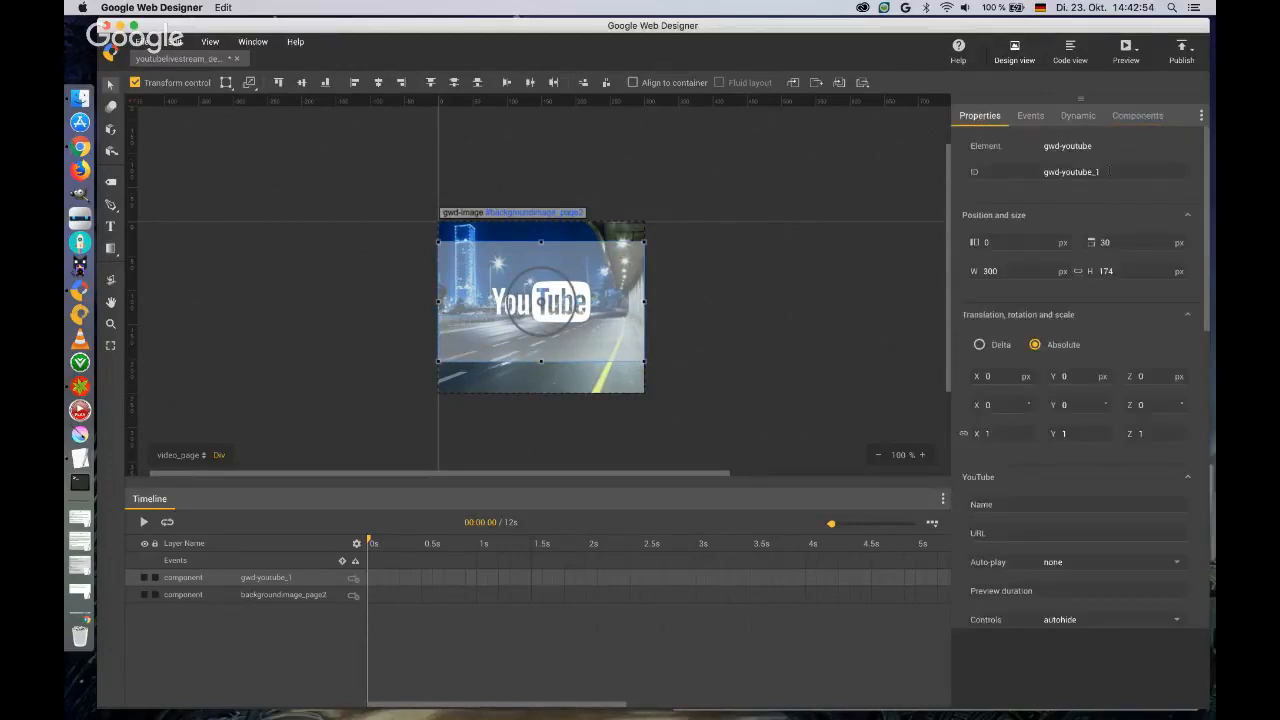
{"action": "left_click", "coordinate": [1081, 172]}
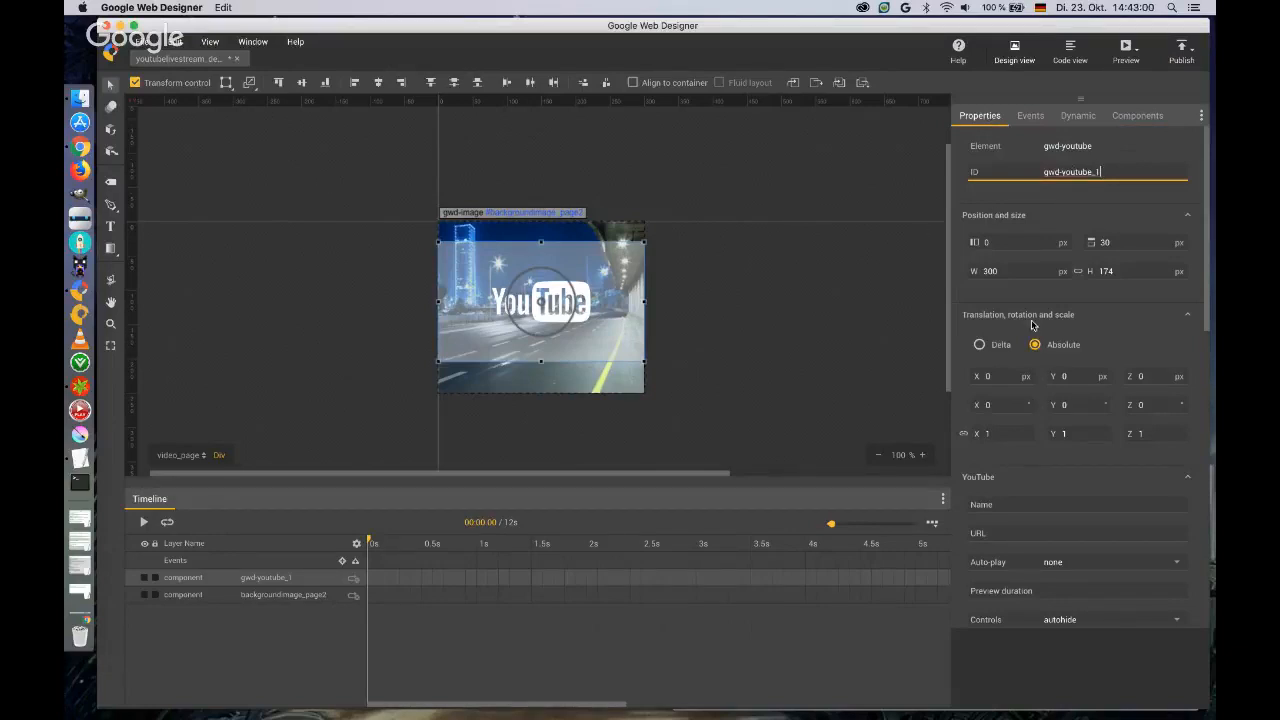
{"action": "scroll", "coordinate": [1205, 220], "scroll_direction": "down", "scroll_amount": 5}
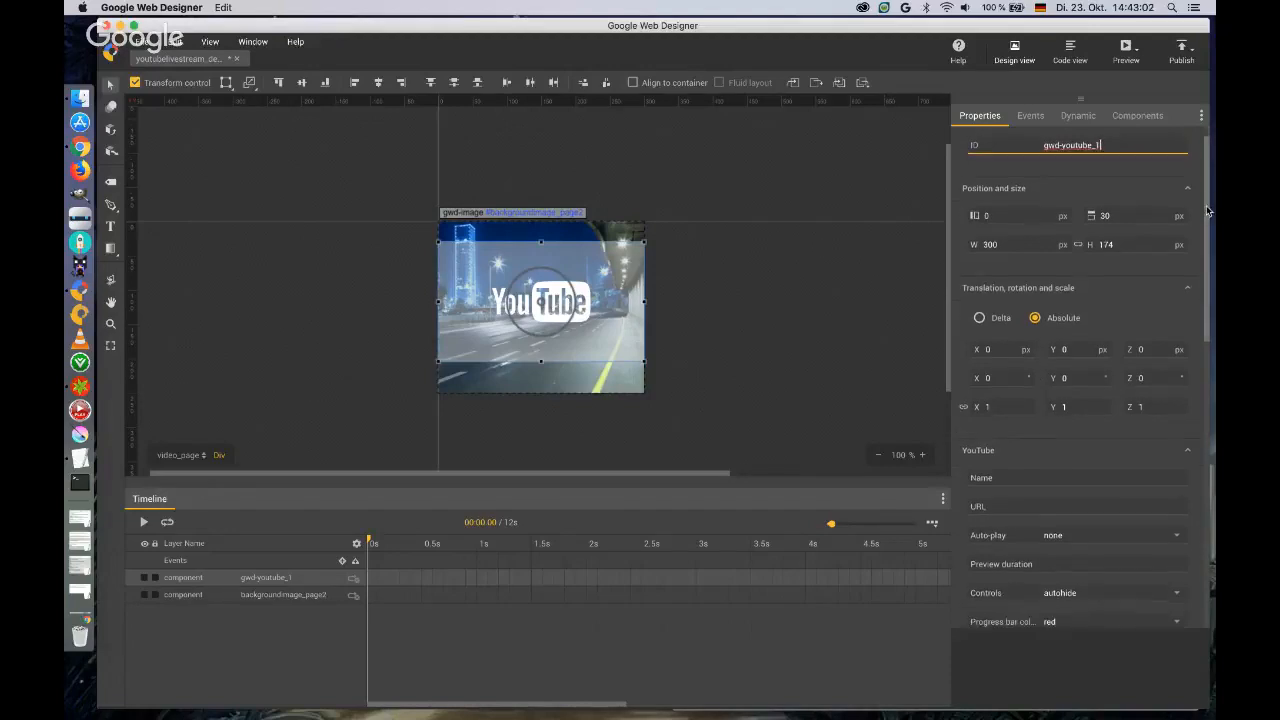
{"action": "scroll", "coordinate": [1210, 239], "scroll_direction": "down", "scroll_amount": 5}
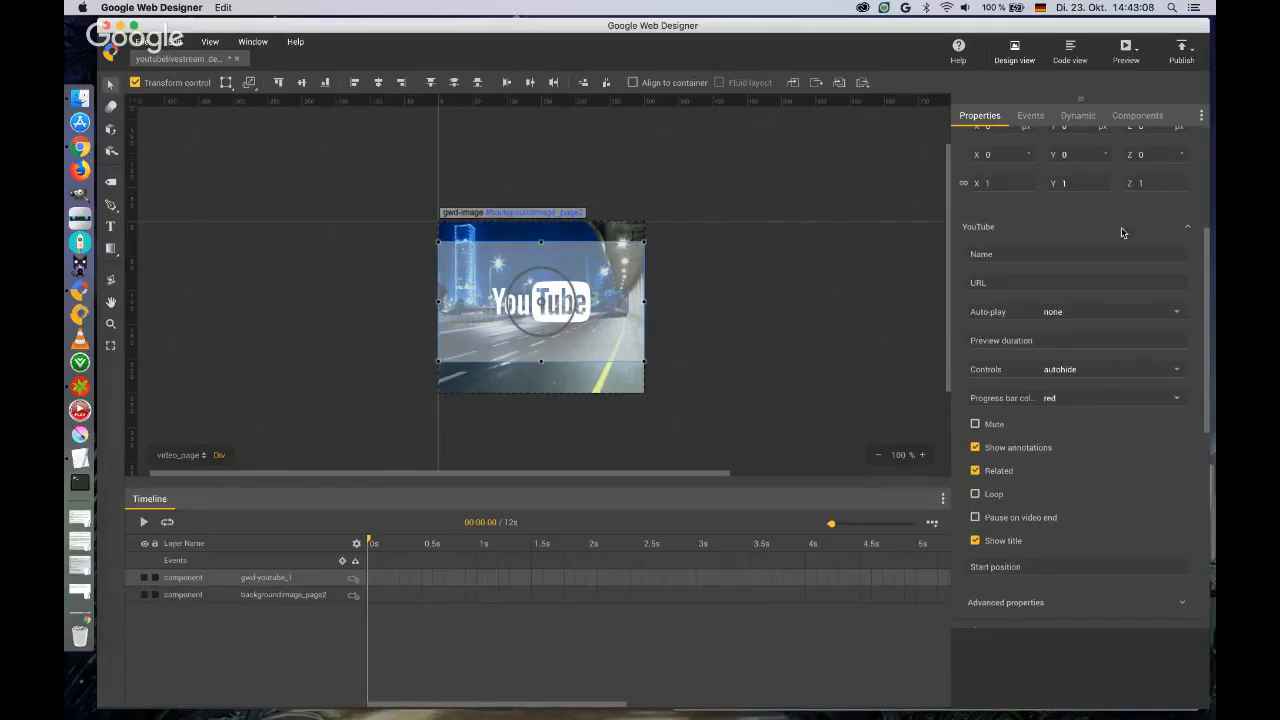
{"action": "left_click", "coordinate": [1078, 252]}
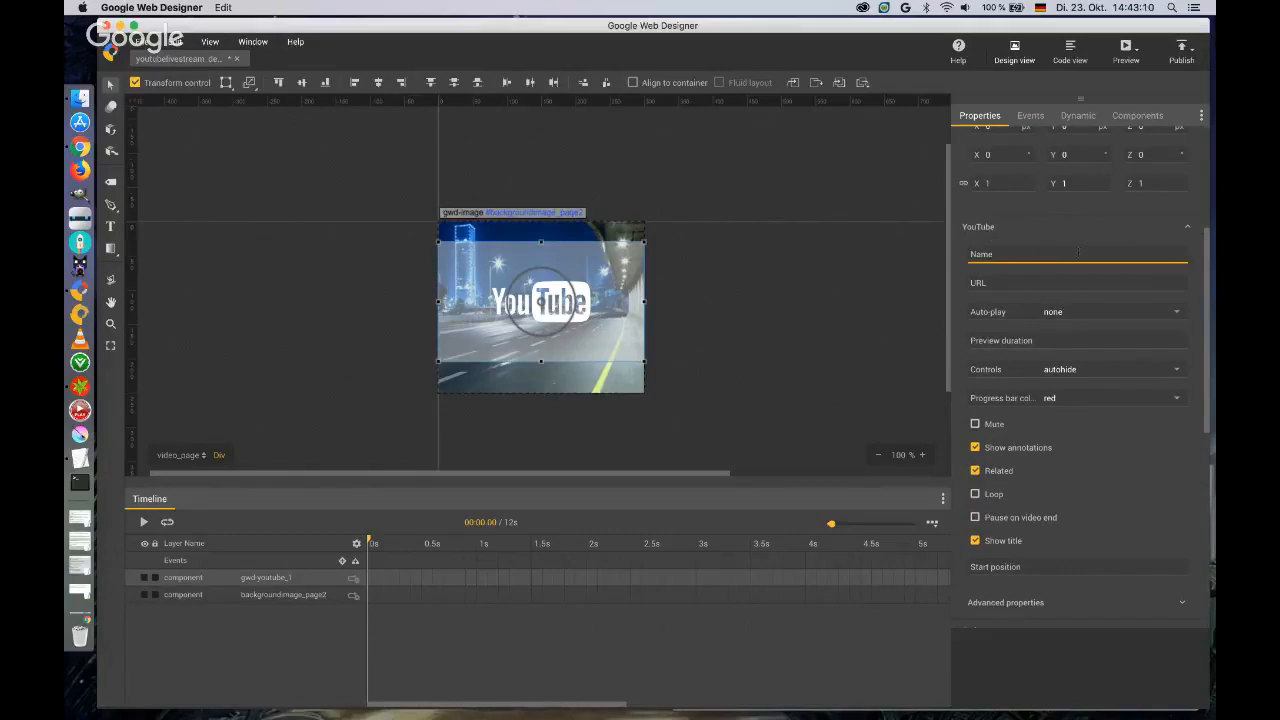
{"action": "type", "text": "YTplayer"}
{"action": "key", "text": "Tab"}
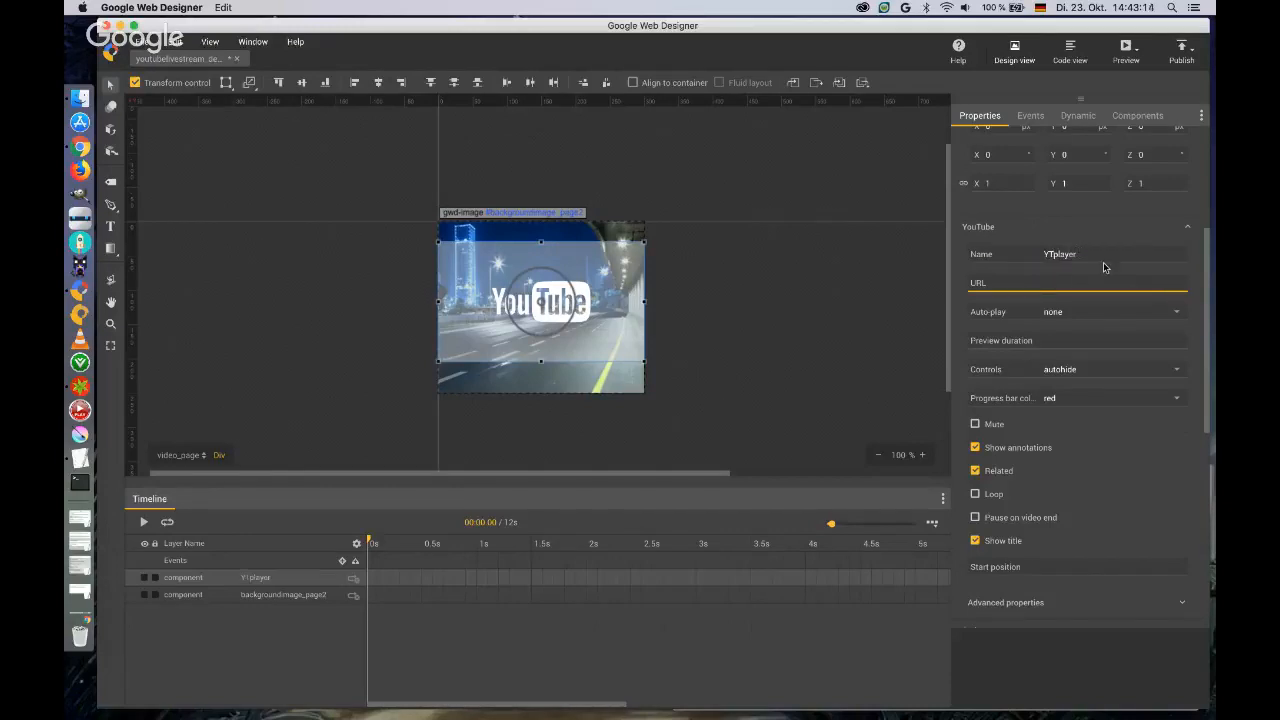
{"action": "type", "text": "http:"}
{"action": "type", "text": "//www.youtube"}
{"action": "type", "text": ".com/watch"}
{"action": "type", "text": "?v="}
{"action": "type", "text": "o"}
{"action": "type", "text": "6ZH"}
{"action": "type", "text": "g"}
{"action": "type", "text": "T9"}
{"action": "type", "text": "sx"}
{"action": "type", "text": "nw"}
Set the player's auto-play to preview with a preview duration of 15, and its controls to none.
{"action": "left_click", "coordinate": [1177, 313]}
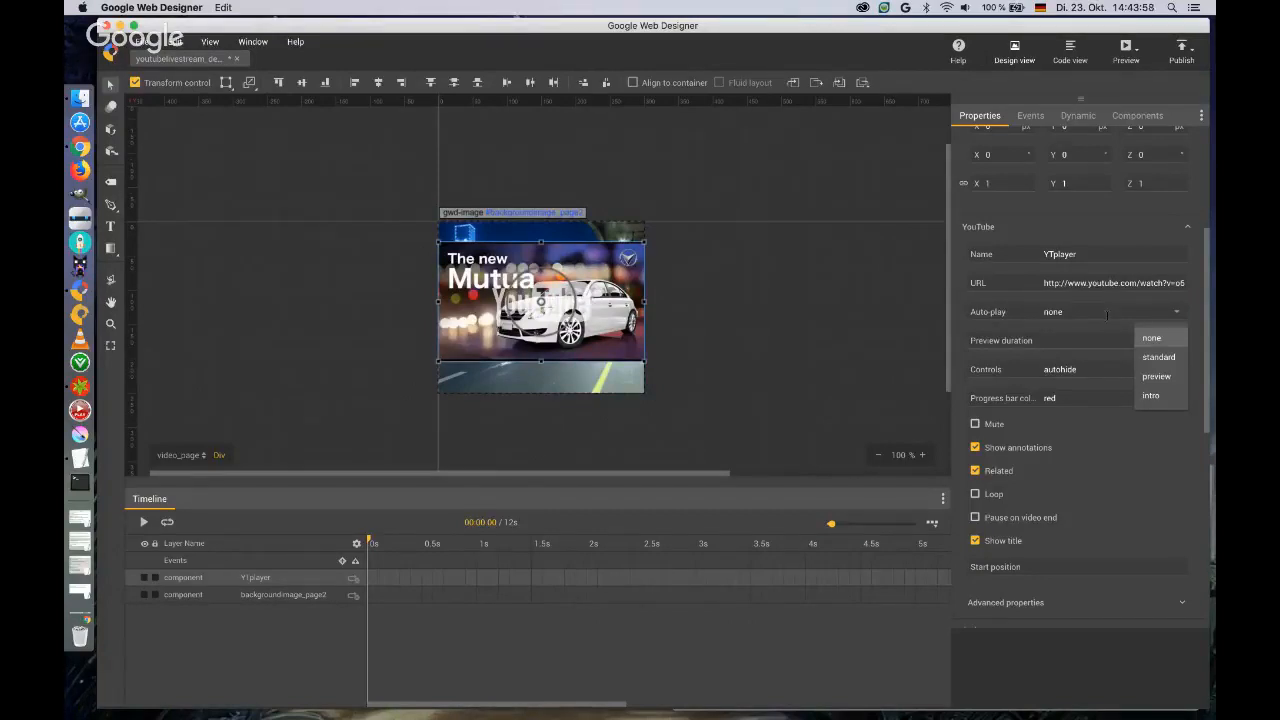
{"action": "left_click", "coordinate": [1157, 377]}
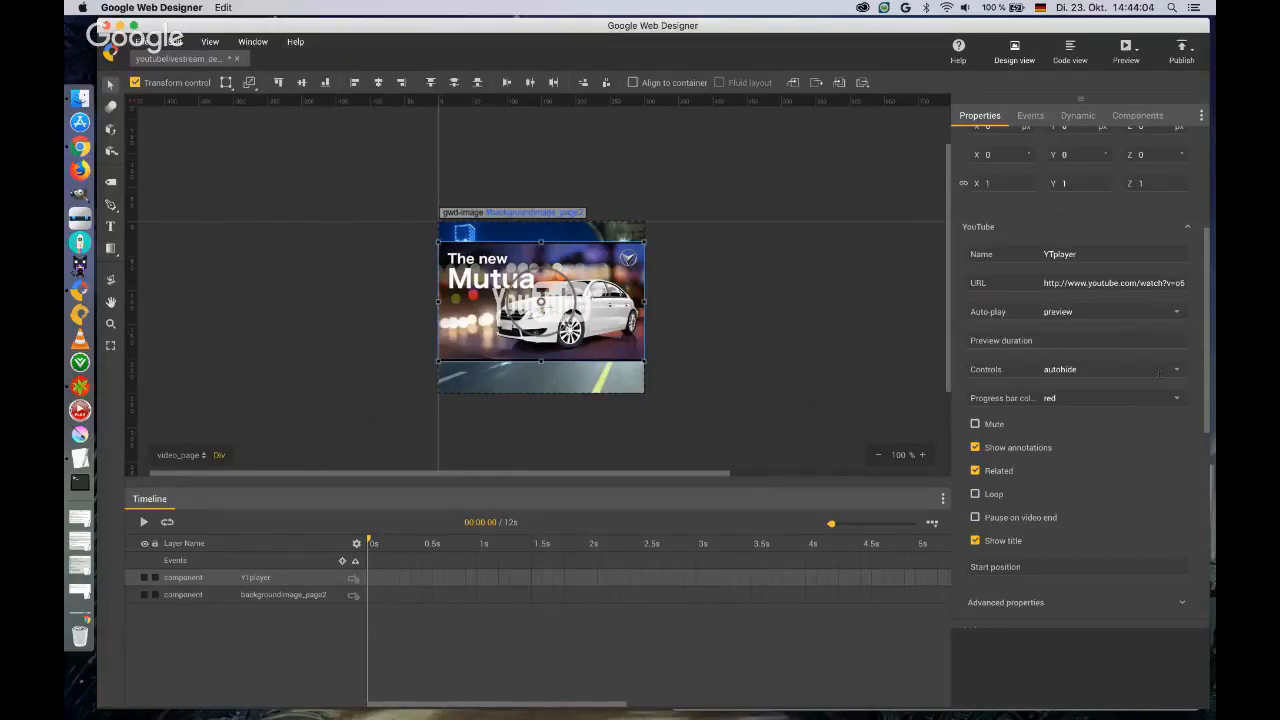
{"action": "left_click", "coordinate": [1113, 340]}
{"action": "type", "text": "15"}
{"action": "left_click", "coordinate": [1176, 372]}
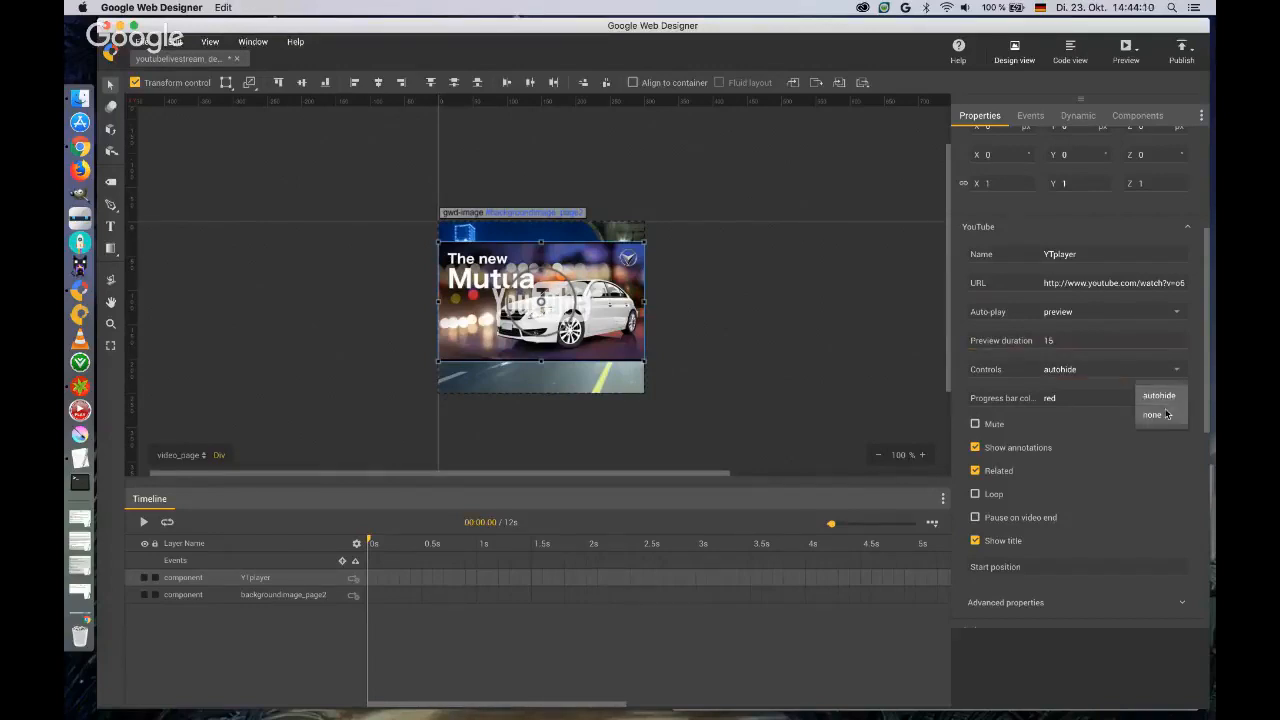
{"action": "left_click", "coordinate": [1165, 414]}
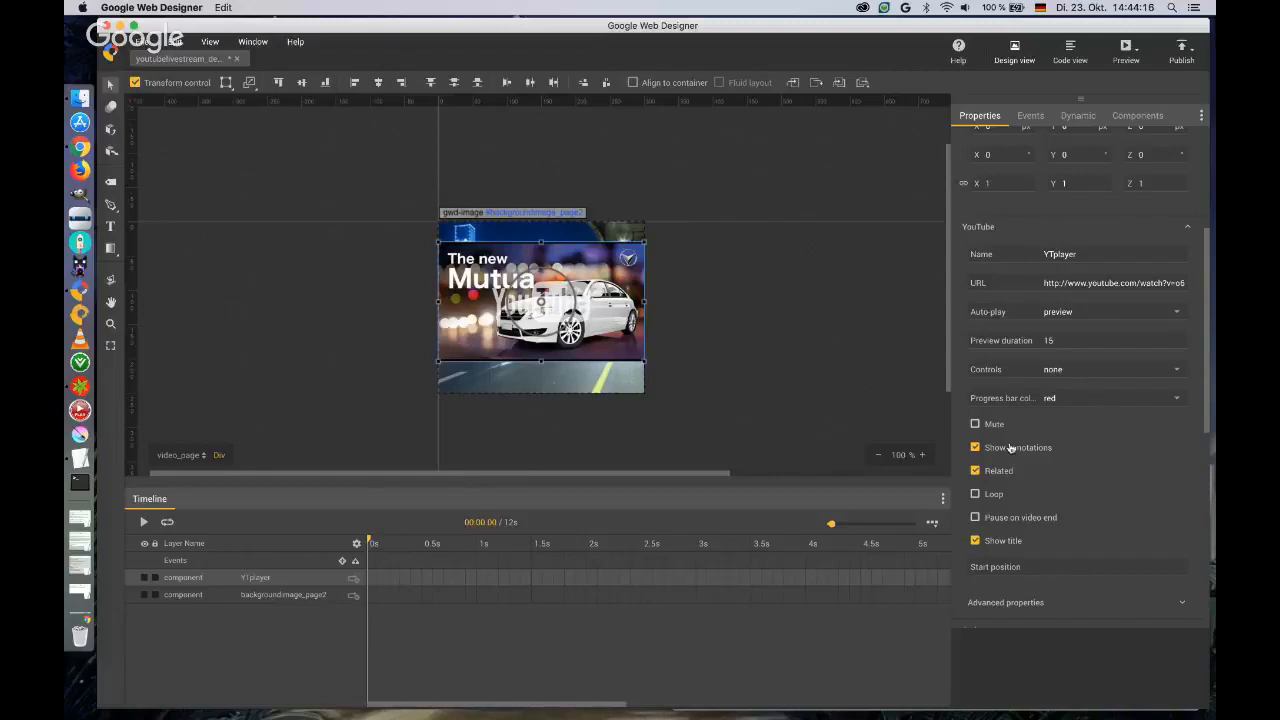
Mute the player, disable annotations, related videos and the title, and expand its advanced properties for review.
{"action": "left_click", "coordinate": [975, 425]}
{"action": "left_click", "coordinate": [975, 447]}
{"action": "left_click", "coordinate": [975, 470]}
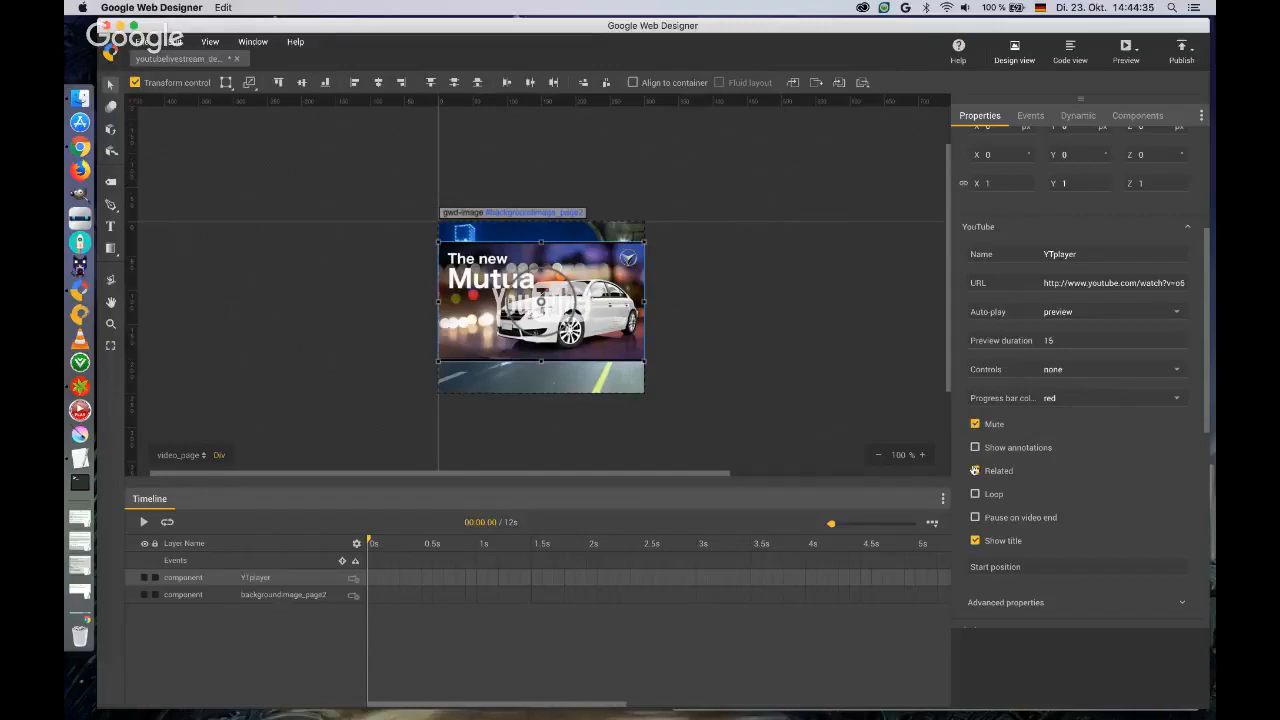
{"action": "left_click", "coordinate": [975, 540]}
{"action": "scroll", "coordinate": [1114, 509], "scroll_direction": "down", "scroll_amount": 2}
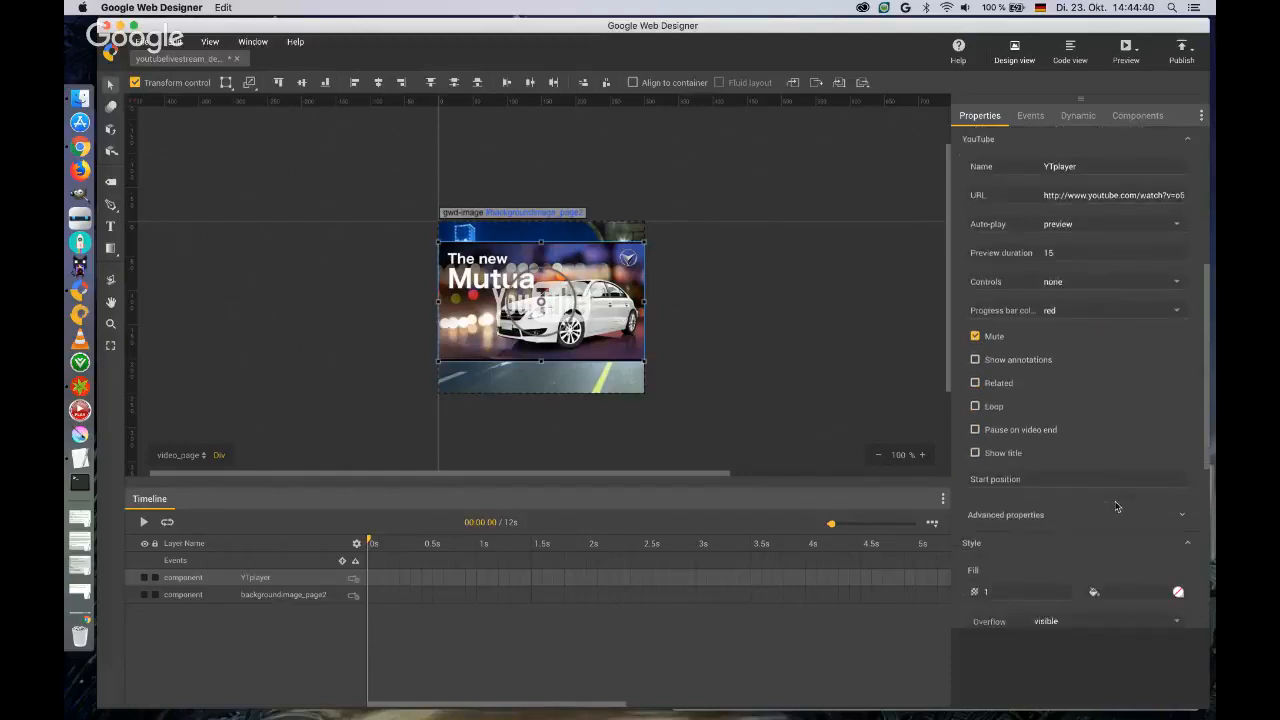
{"action": "left_click", "coordinate": [1182, 484]}
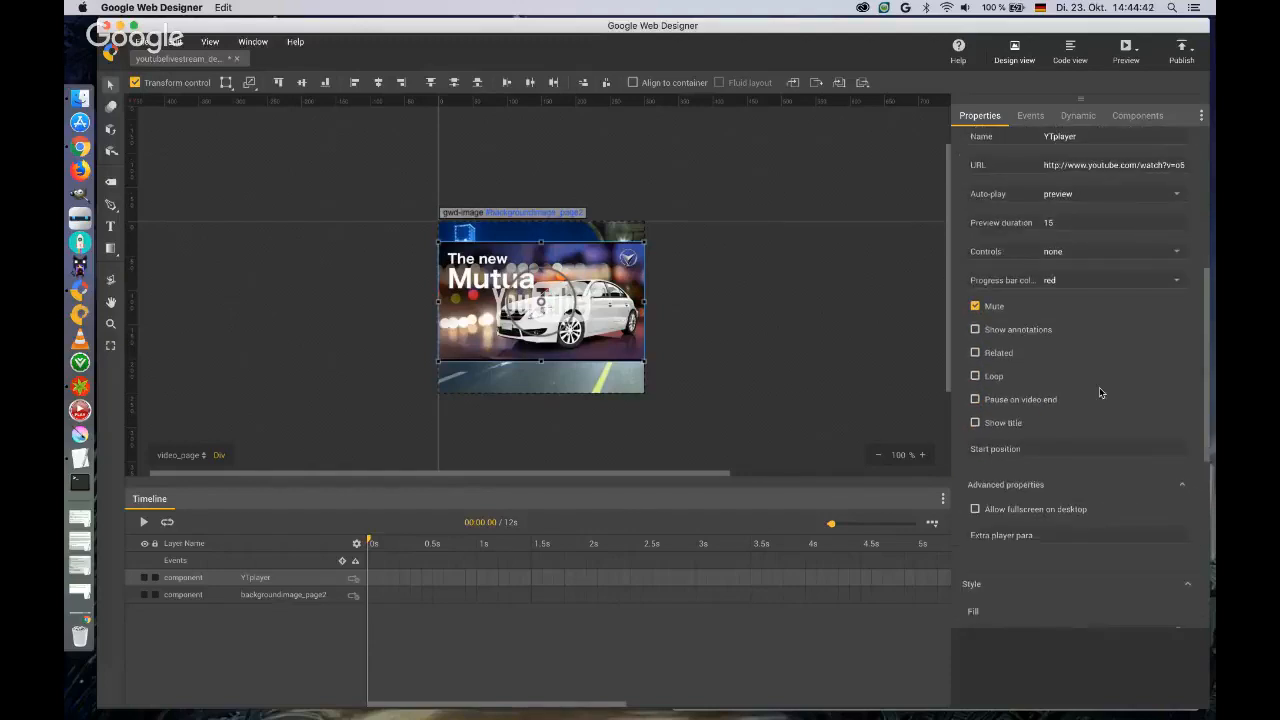
{"action": "scroll", "coordinate": [1099, 392], "scroll_direction": "down", "scroll_amount": 2}
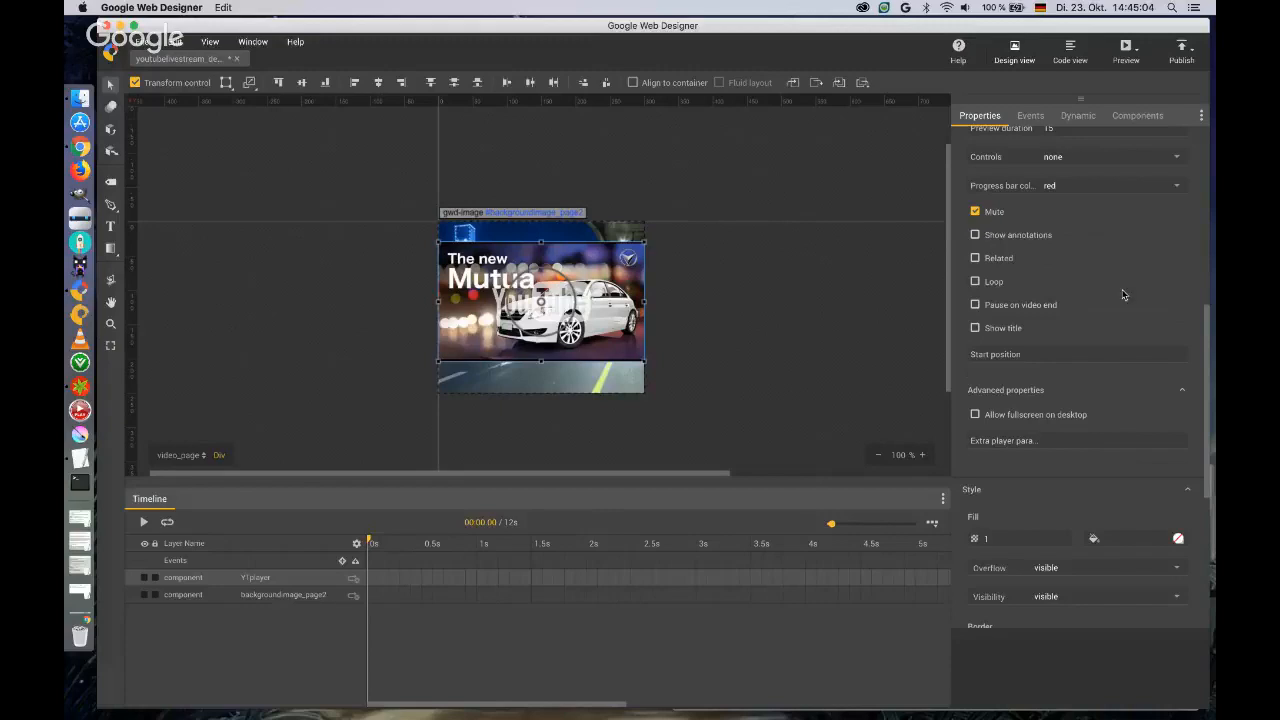
{"action": "scroll", "coordinate": [1120, 295], "scroll_direction": "up", "scroll_amount": 10}
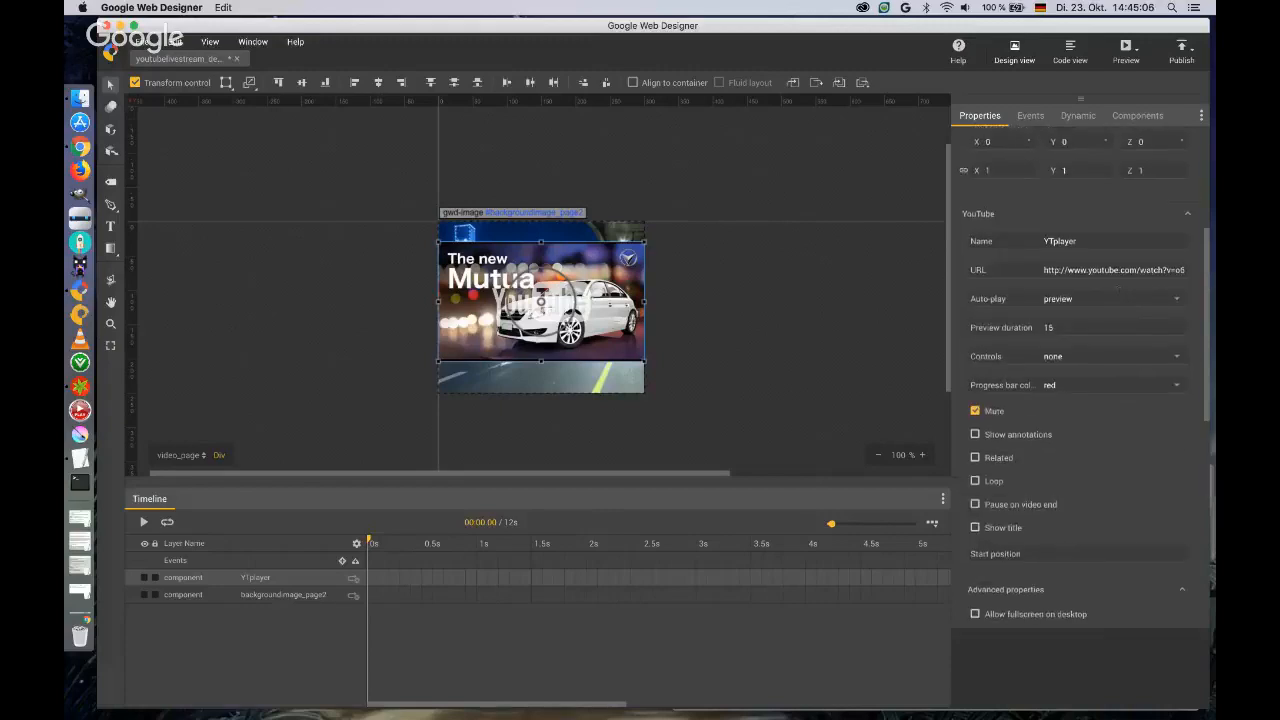
Preview the ad in Chrome, go to its video page, play the YouTube video and turn up the sound.
{"action": "left_click", "coordinate": [1126, 50]}
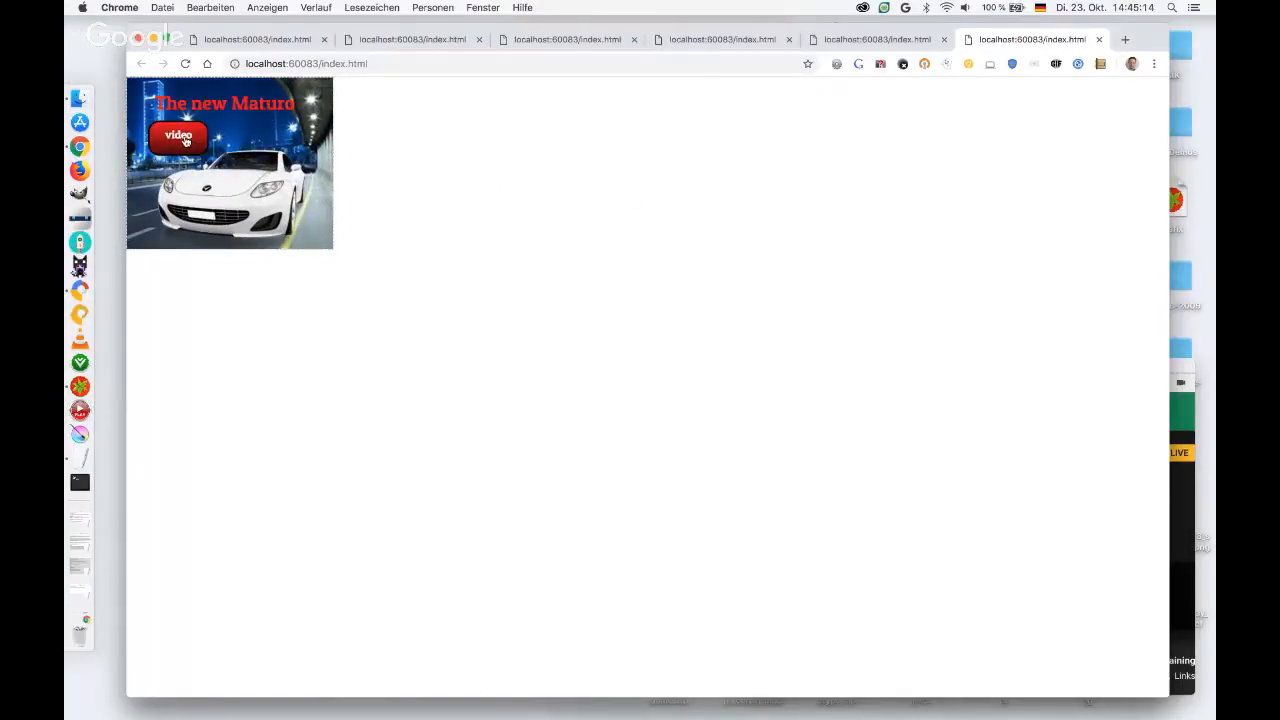
{"action": "left_click", "coordinate": [184, 140]}
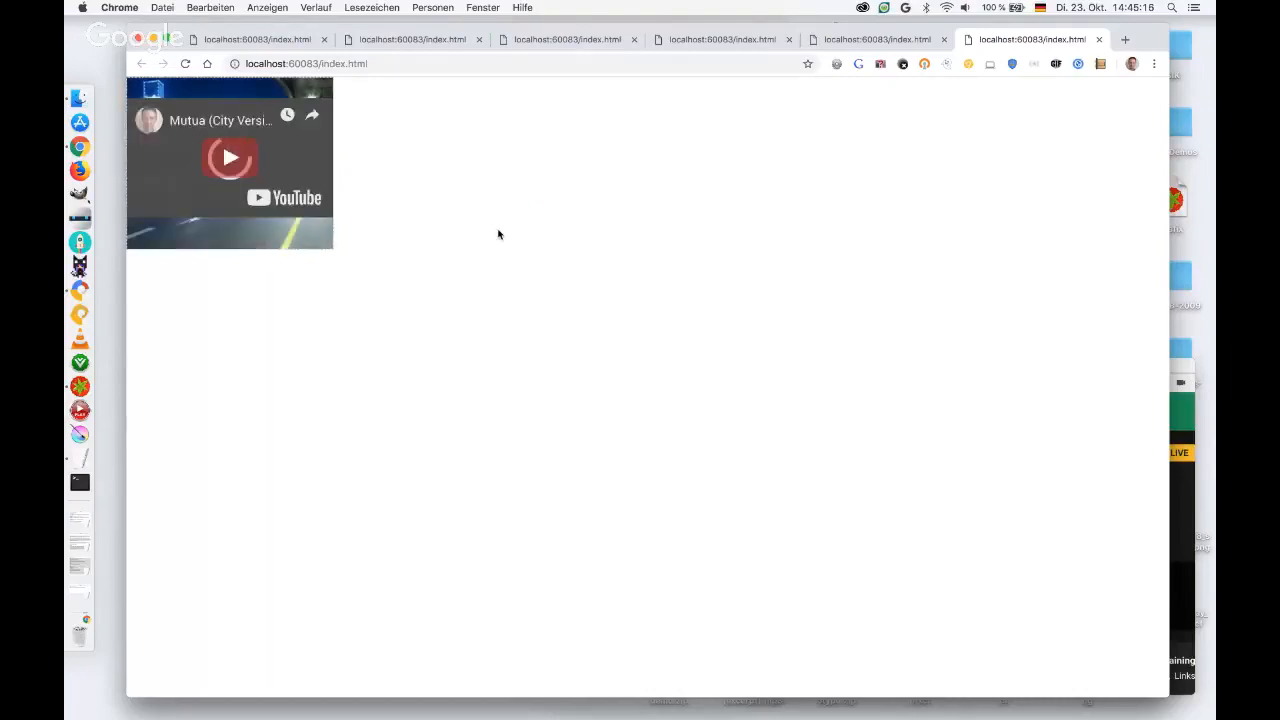
{"action": "left_click", "coordinate": [228, 159]}
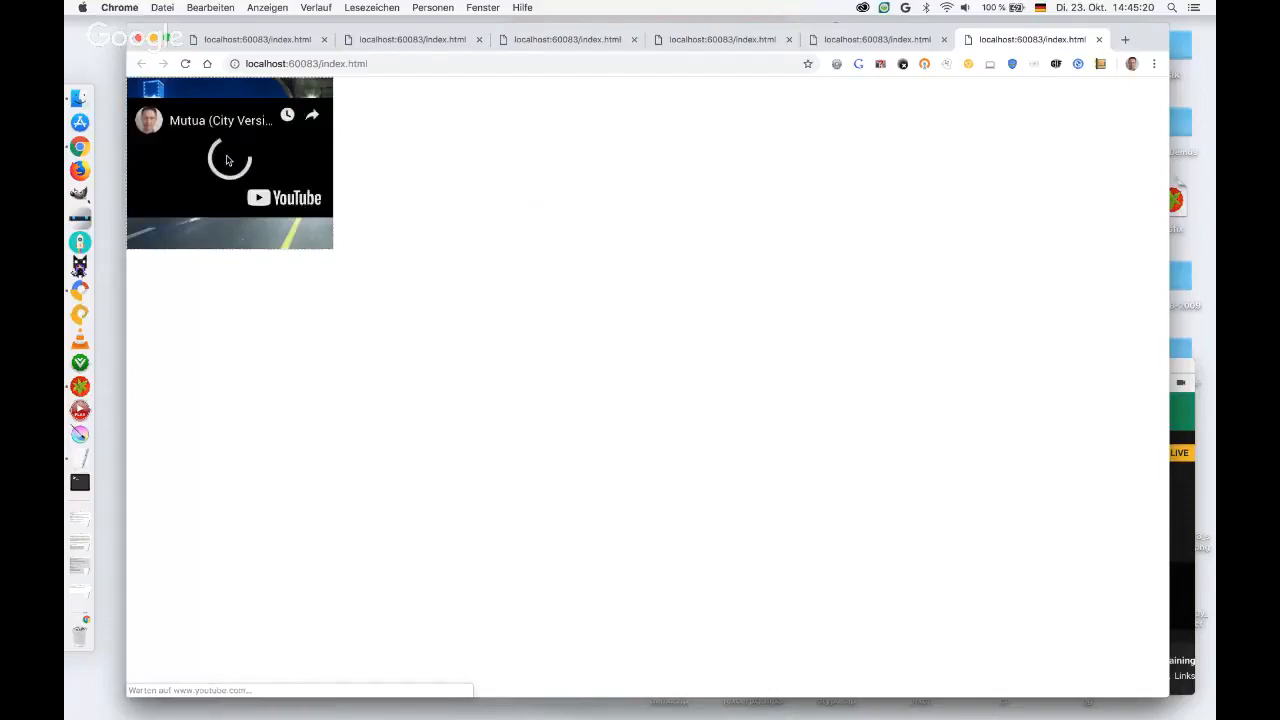
{"action": "key", "text": "XF86AudioLowerVolume"}
{"action": "key", "text": "XF86AudioRaiseVolume"}
{"action": "key", "text": "XF86AudioRaiseVolume"}
{"action": "key", "text": "XF86AudioRaiseVolume"}
{"action": "key", "text": "XF86AudioRaiseVolume"}
{"action": "key", "text": "XF86AudioRaiseVolume"}
{"action": "key", "text": "XF86AudioRaiseVolume"}
{"action": "key", "text": "XF86AudioRaiseVolume"}
{"action": "key", "text": "XF86AudioRaiseVolume"}
{"action": "key", "text": "XF86AudioRaiseVolume"}
{"action": "key", "text": "XF86AudioRaiseVolume"}
{"action": "key", "text": "XF86AudioRaiseVolume"}
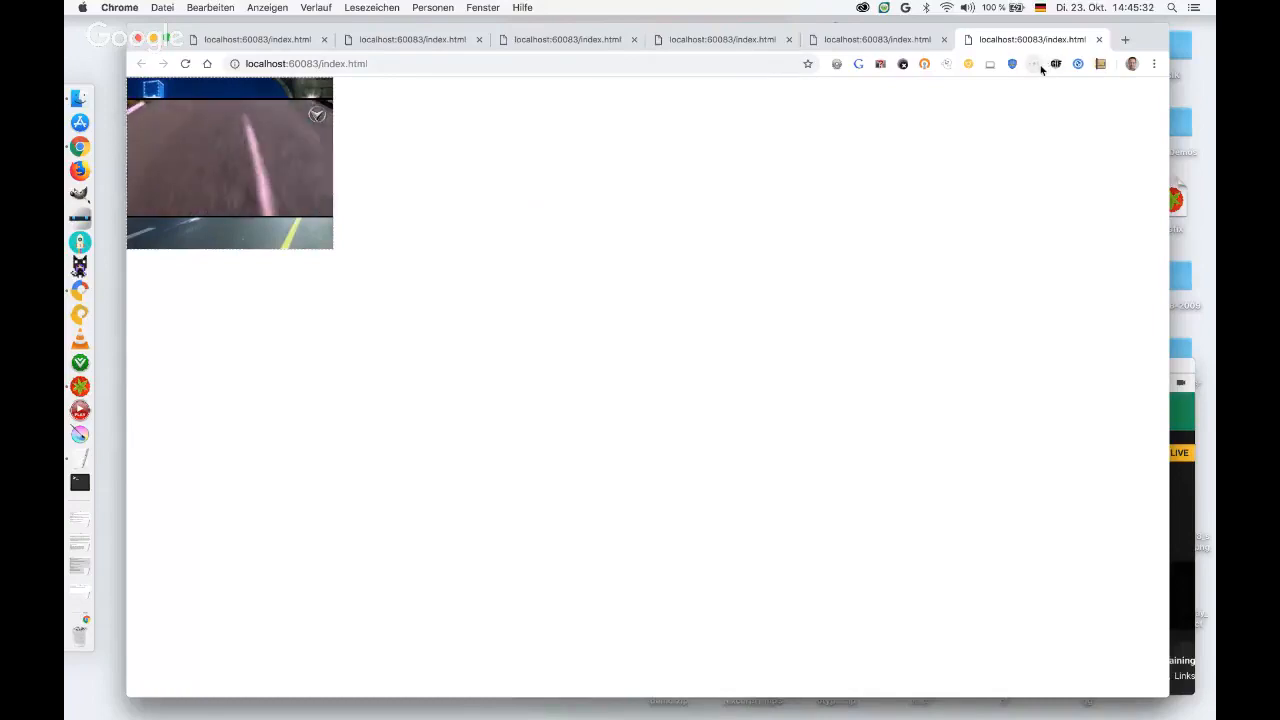
Close the extra localhost preview tabs in Chrome, leaving only the first one open.
{"action": "left_click", "coordinate": [1098, 39]}
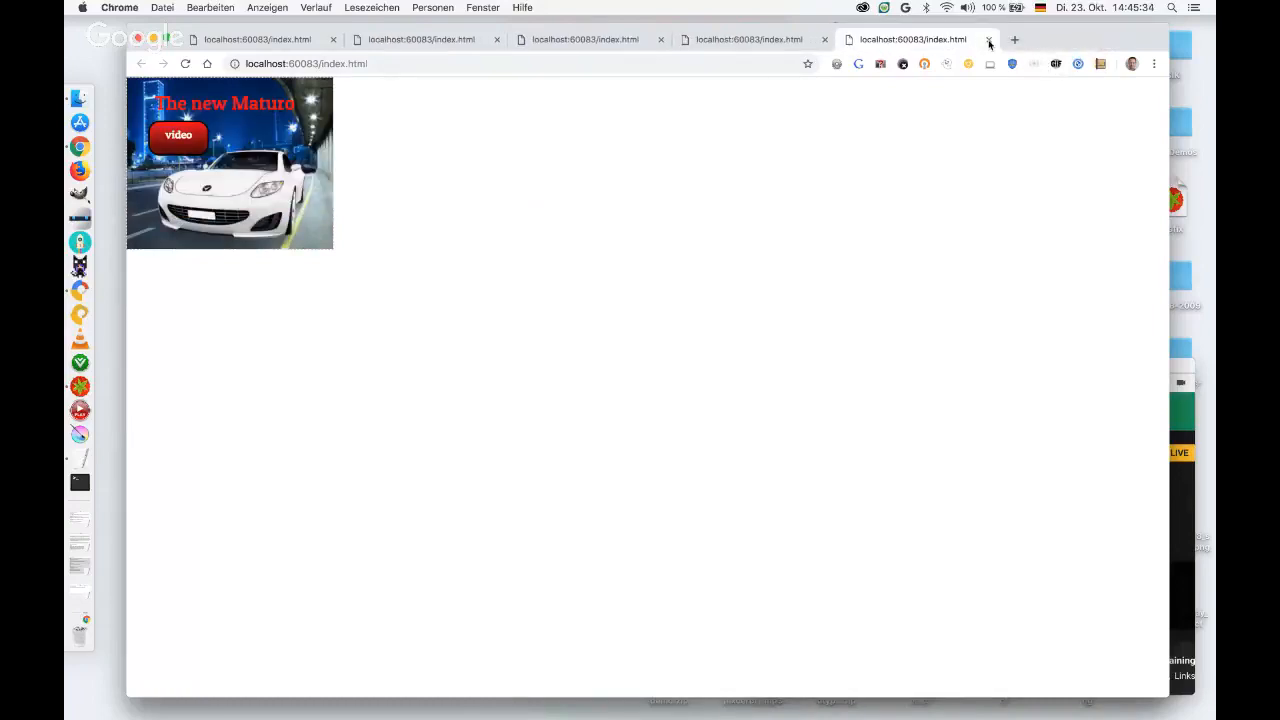
{"action": "left_click", "coordinate": [944, 39]}
{"action": "left_click", "coordinate": [823, 40]}
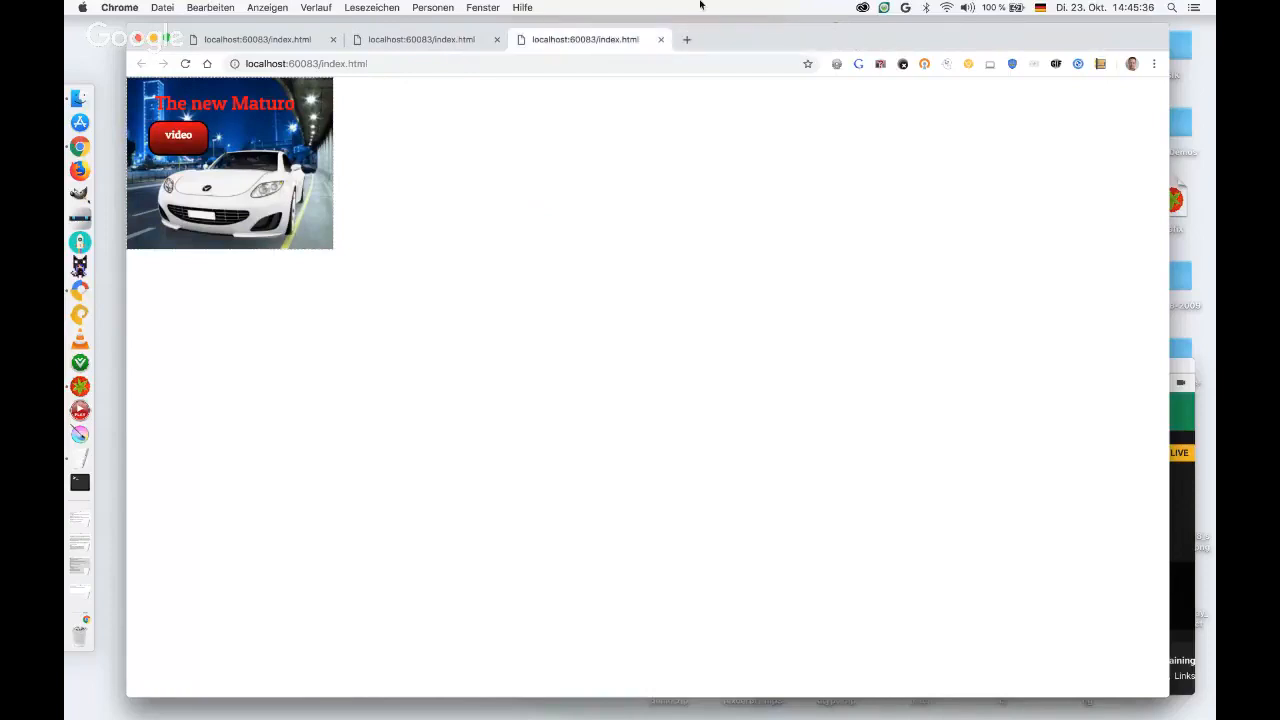
{"action": "left_click", "coordinate": [660, 40]}
{"action": "left_click", "coordinate": [497, 40]}
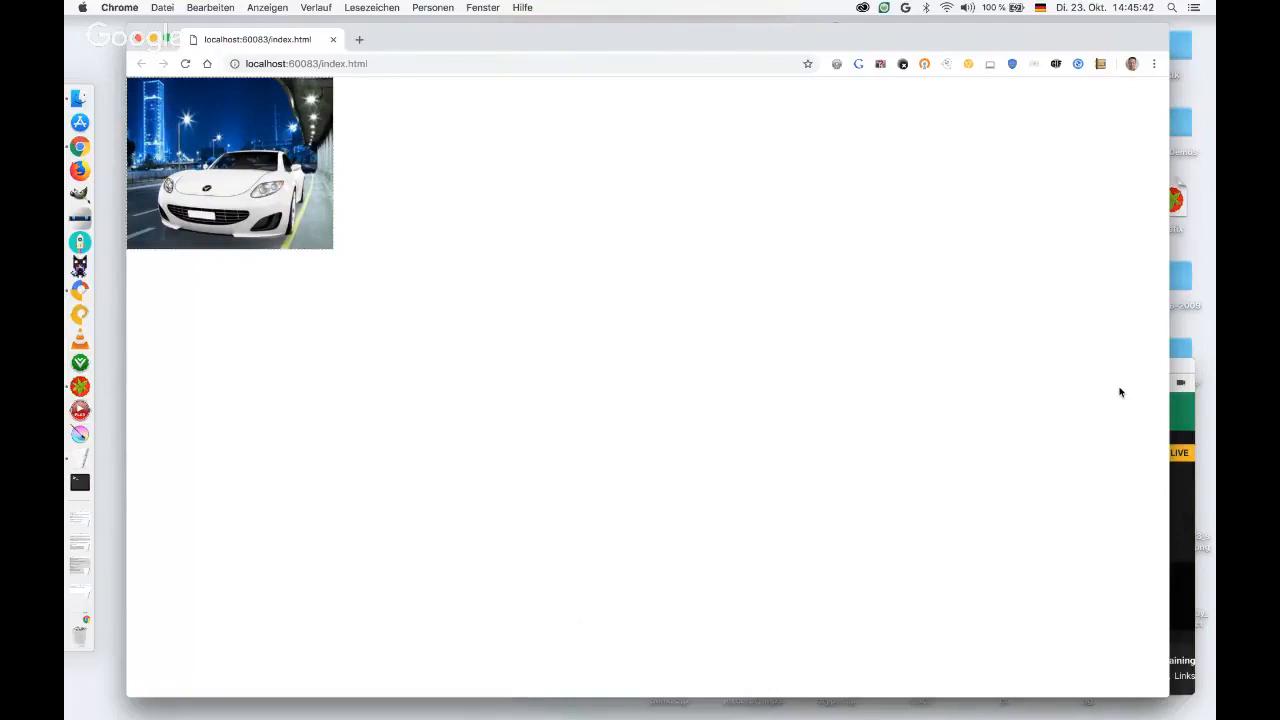
{"action": "left_click", "coordinate": [87, 150]}
{"action": "left_click_drag", "start_coordinate": [447, 36], "coordinate": [536, 386]}
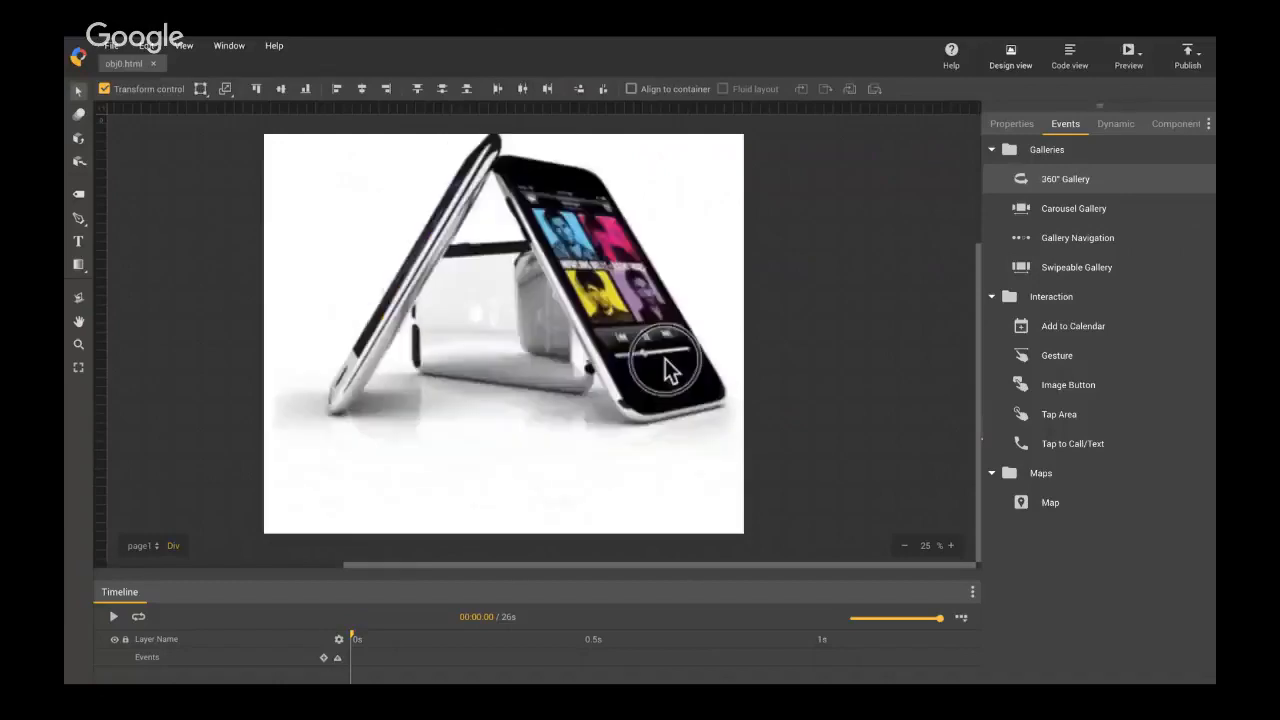
Rotate the phone back and forth in the 360° Gallery example.
{"action": "left_click_drag", "start_coordinate": [618, 358], "coordinate": [694, 359]}
{"action": "left_click_drag", "start_coordinate": [376, 365], "coordinate": [697, 368]}
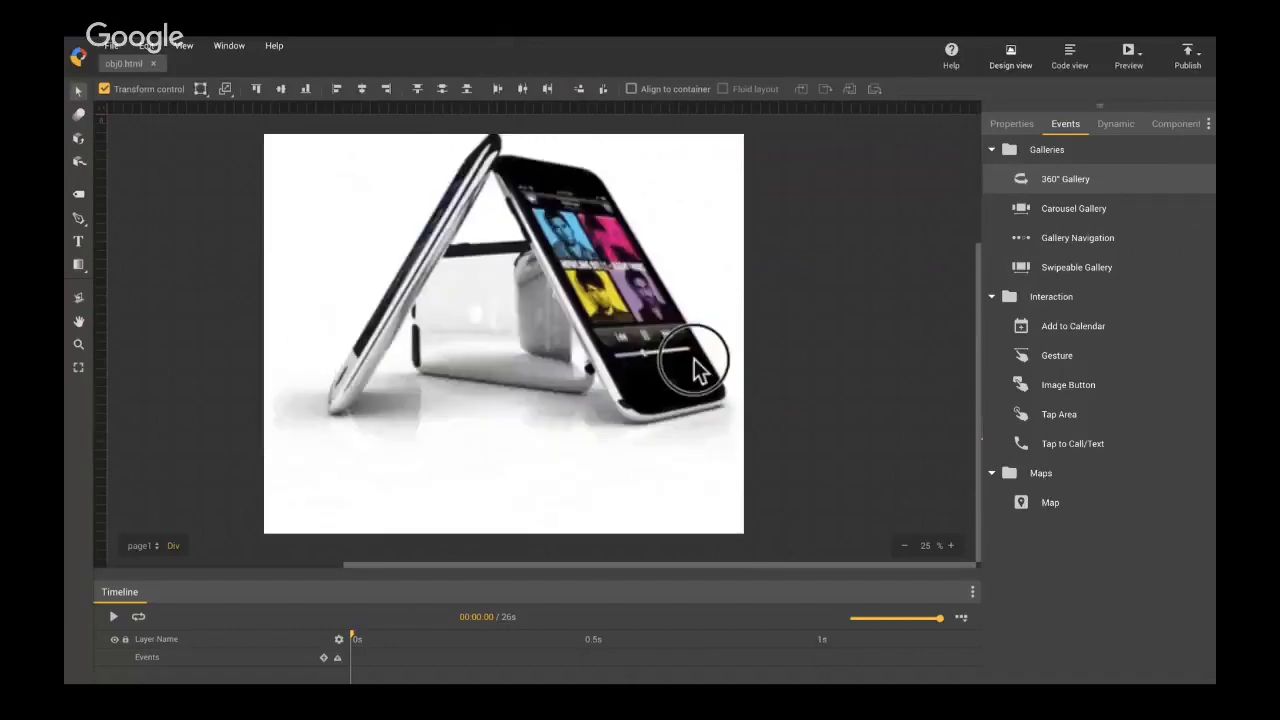
{"action": "left_click_drag", "start_coordinate": [325, 365], "coordinate": [362, 328]}
{"action": "left_click_drag", "start_coordinate": [680, 342], "coordinate": [384, 330]}
{"action": "left_click_drag", "start_coordinate": [683, 343], "coordinate": [365, 328]}
{"action": "left_click_drag", "start_coordinate": [624, 331], "coordinate": [556, 354]}
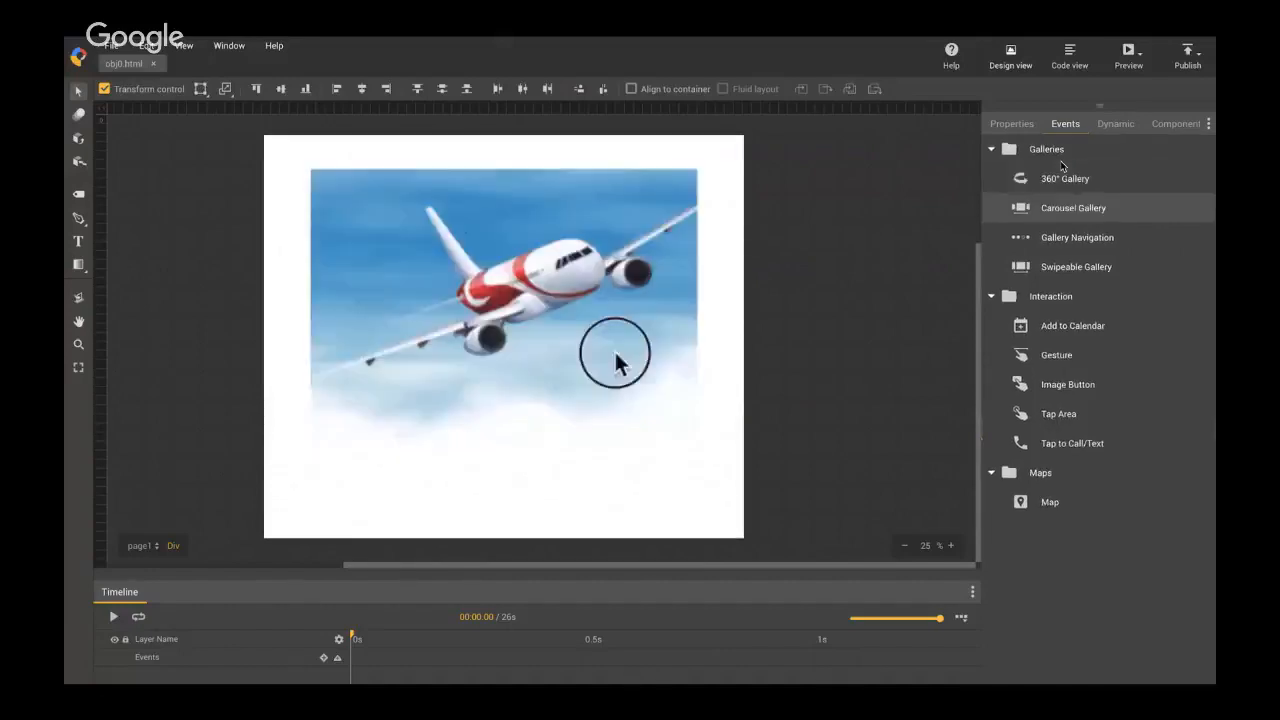
Browse the pictures in the Carousel Gallery example in both directions to examine its turning effect.
{"action": "left_click_drag", "start_coordinate": [703, 366], "coordinate": [380, 354]}
{"action": "left_click_drag", "start_coordinate": [630, 370], "coordinate": [366, 357]}
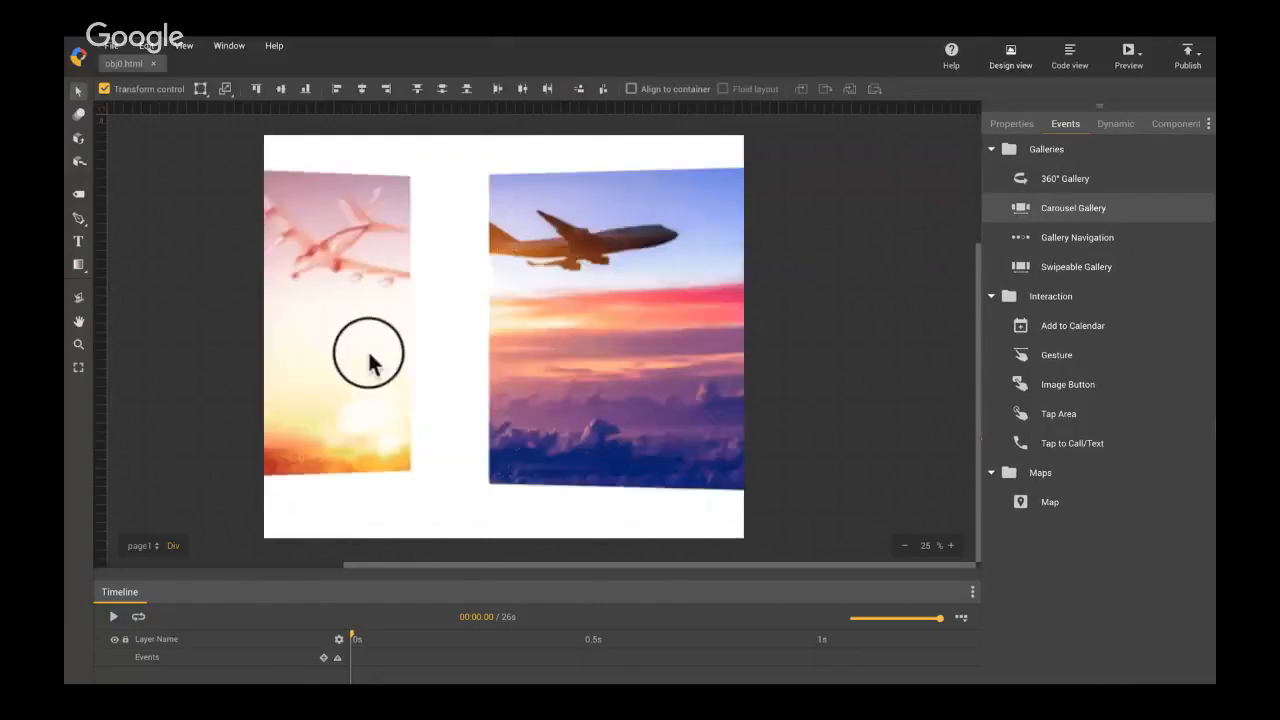
{"action": "left_click_drag", "start_coordinate": [603, 360], "coordinate": [343, 346]}
{"action": "left_click_drag", "start_coordinate": [610, 358], "coordinate": [398, 382]}
{"action": "left_click_drag", "start_coordinate": [282, 366], "coordinate": [557, 371]}
{"action": "left_click_drag", "start_coordinate": [324, 356], "coordinate": [451, 349]}
{"action": "left_click_drag", "start_coordinate": [603, 363], "coordinate": [526, 360]}
{"action": "left_click_drag", "start_coordinate": [314, 374], "coordinate": [583, 371]}
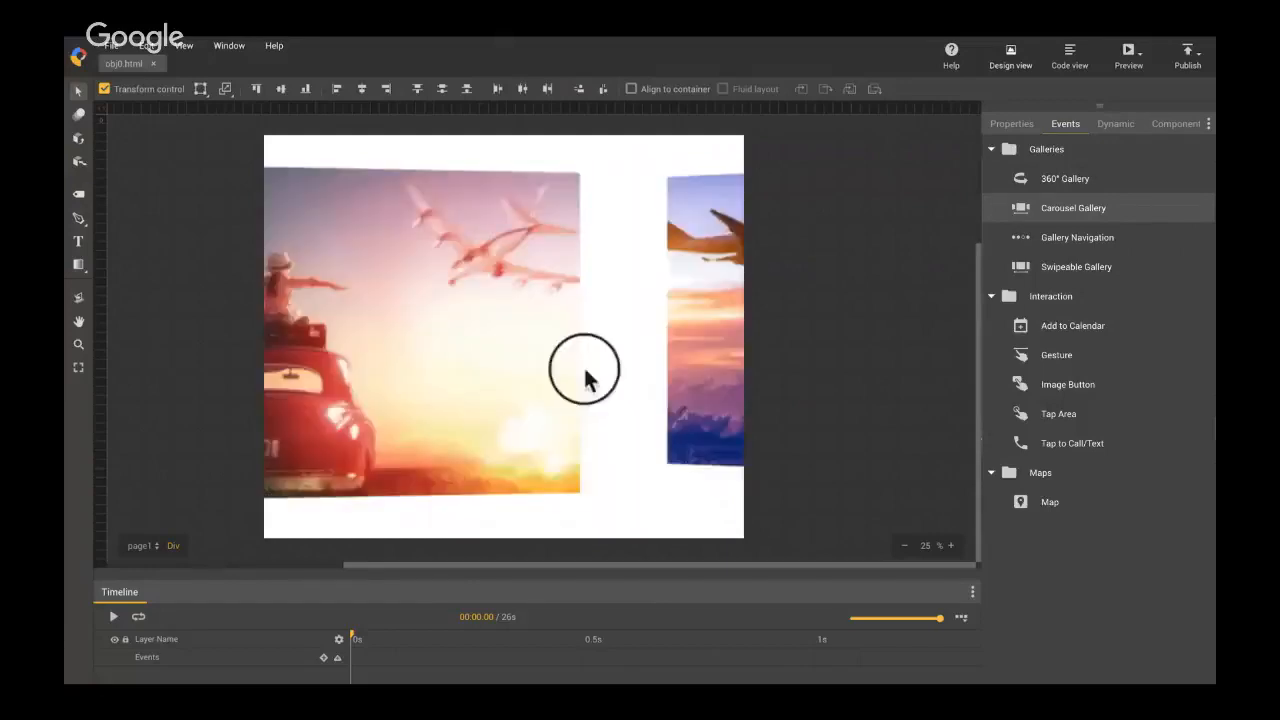
{"action": "left_click_drag", "start_coordinate": [340, 355], "coordinate": [395, 365]}
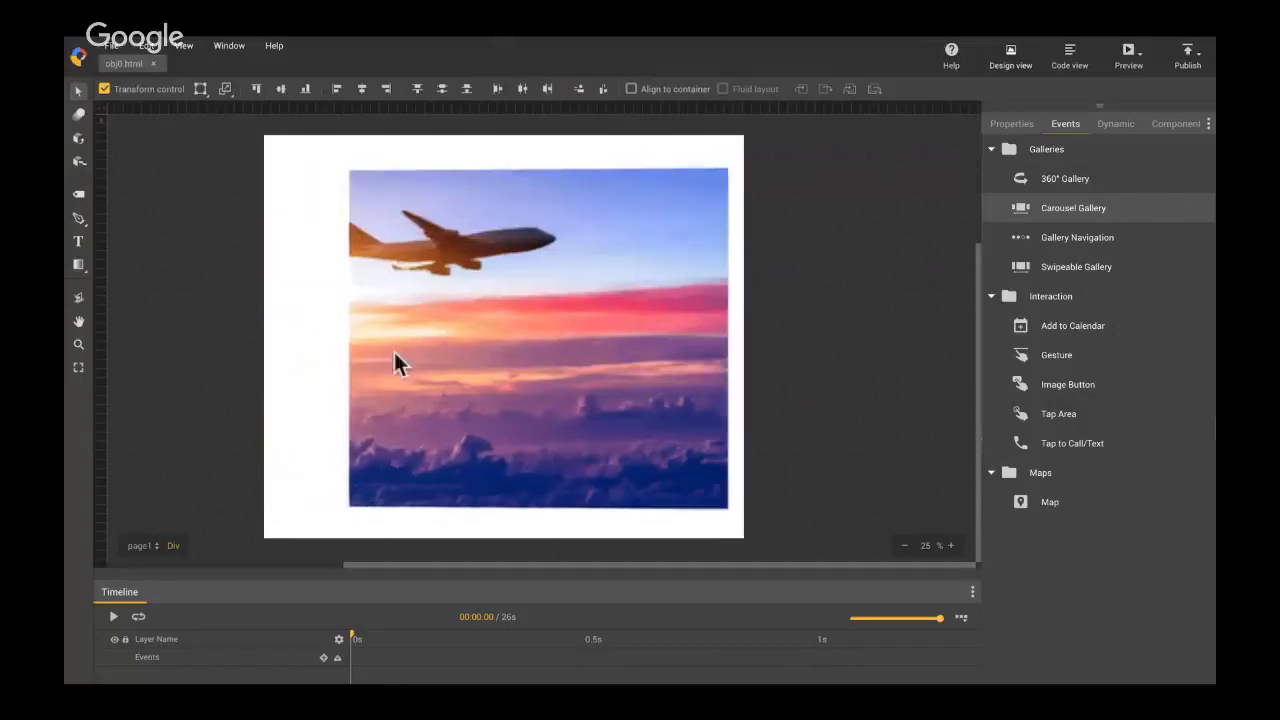
{"action": "left_click_drag", "start_coordinate": [634, 363], "coordinate": [294, 349]}
{"action": "left_click_drag", "start_coordinate": [634, 357], "coordinate": [590, 355]}
{"action": "left_click_drag", "start_coordinate": [337, 368], "coordinate": [557, 362]}
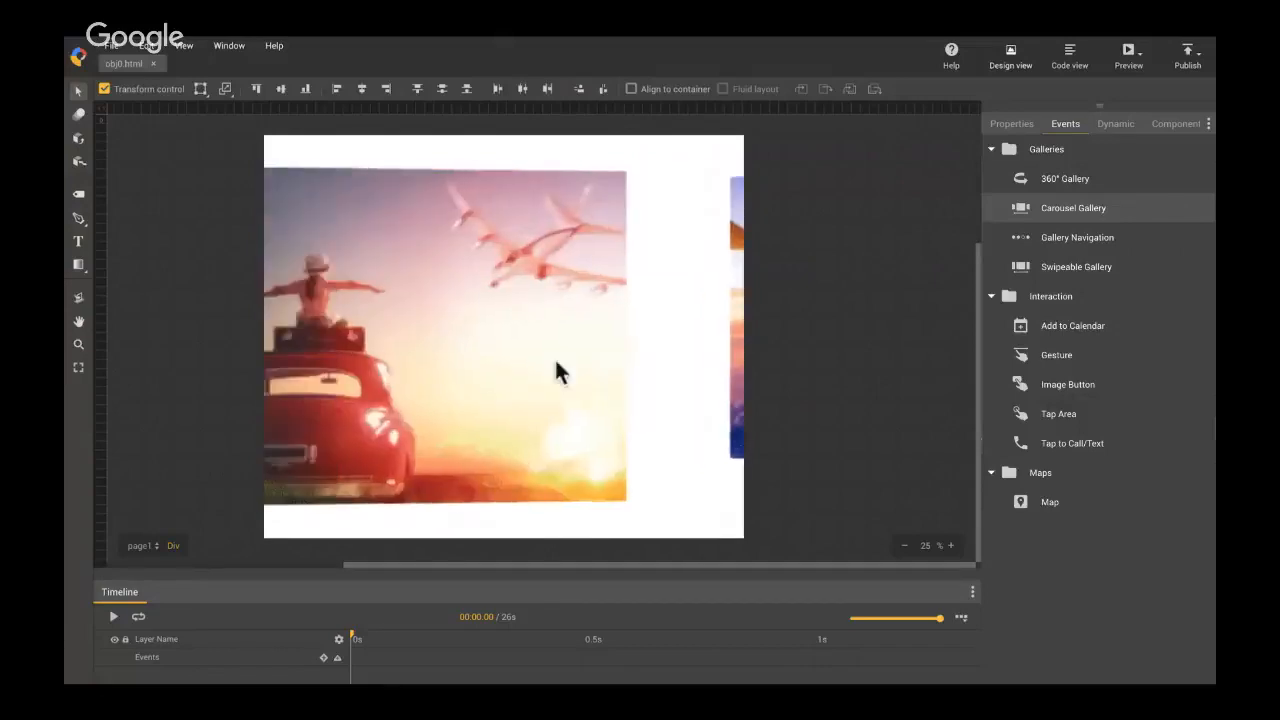
{"action": "left_click_drag", "start_coordinate": [337, 354], "coordinate": [385, 325]}
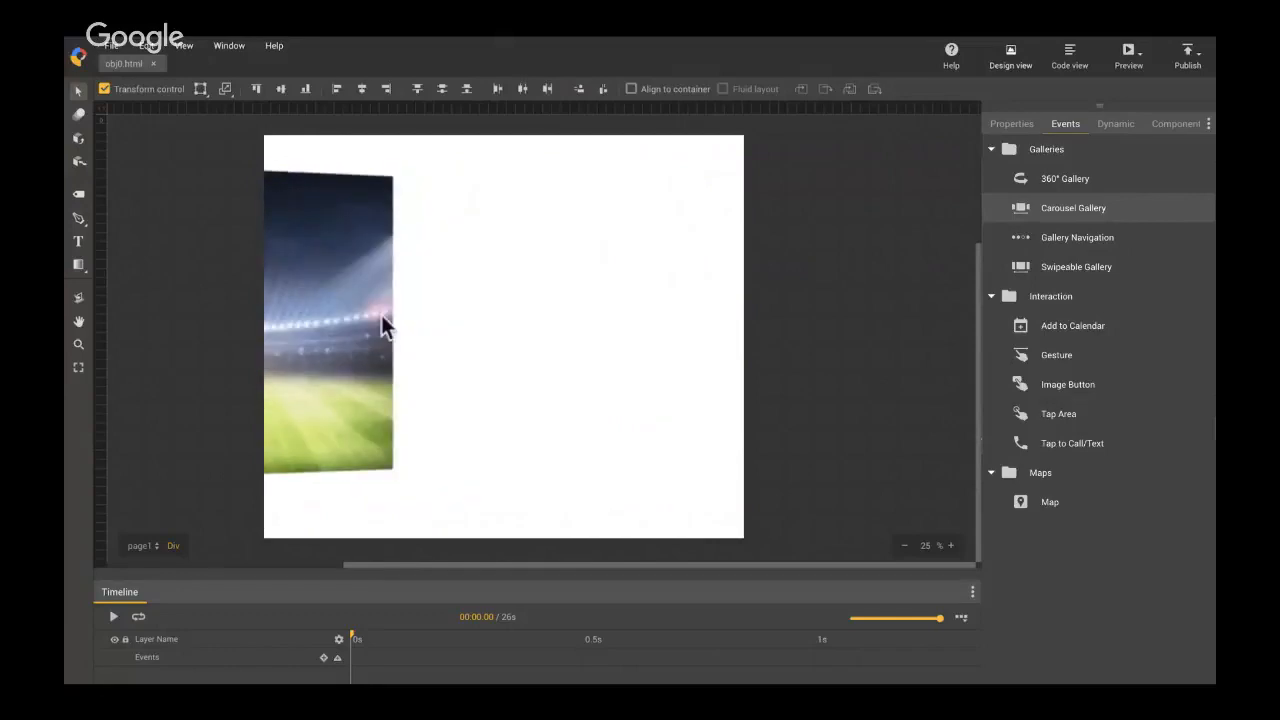
Swipe back and forth between the pictures in the Swipeable Gallery example to examine its sliding transition.
{"action": "left_click_drag", "start_coordinate": [668, 401], "coordinate": [313, 388]}
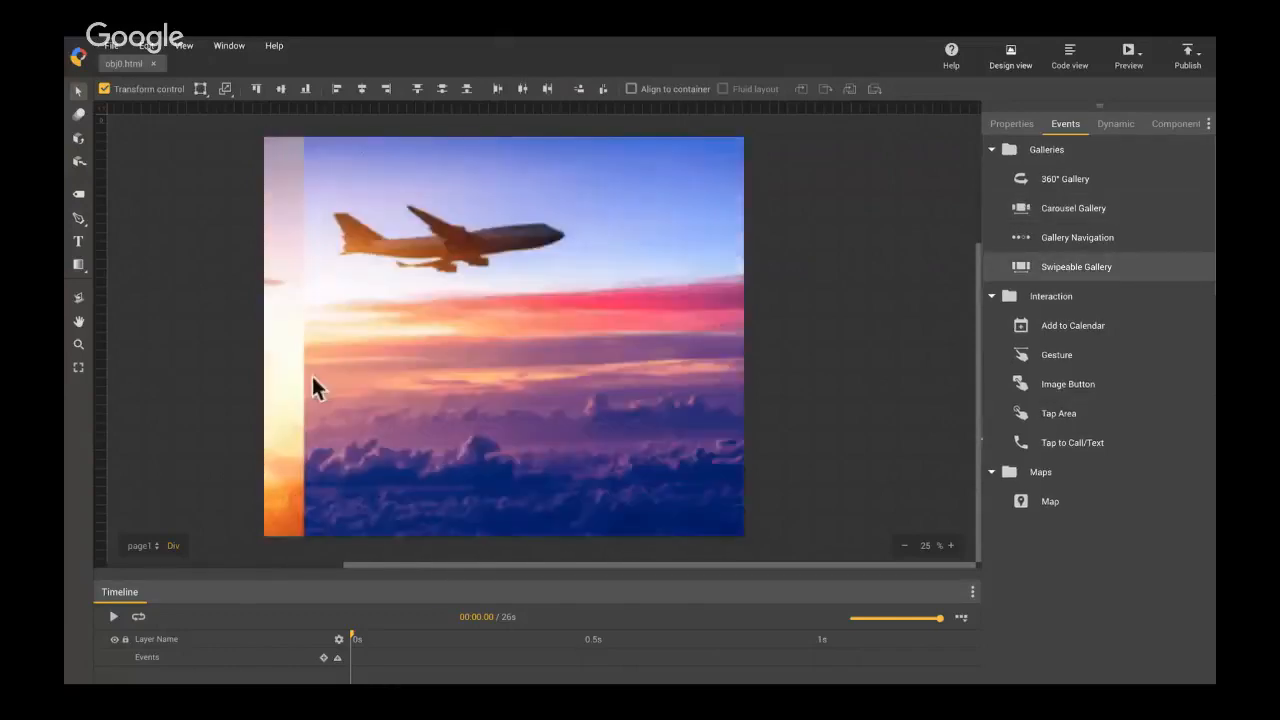
{"action": "mouse_move", "coordinate": [695, 420]}
{"action": "left_mouse_down"}
{"action": "mouse_move", "coordinate": [272, 400]}
{"action": "mouse_move", "coordinate": [696, 428]}
{"action": "left_mouse_up"}
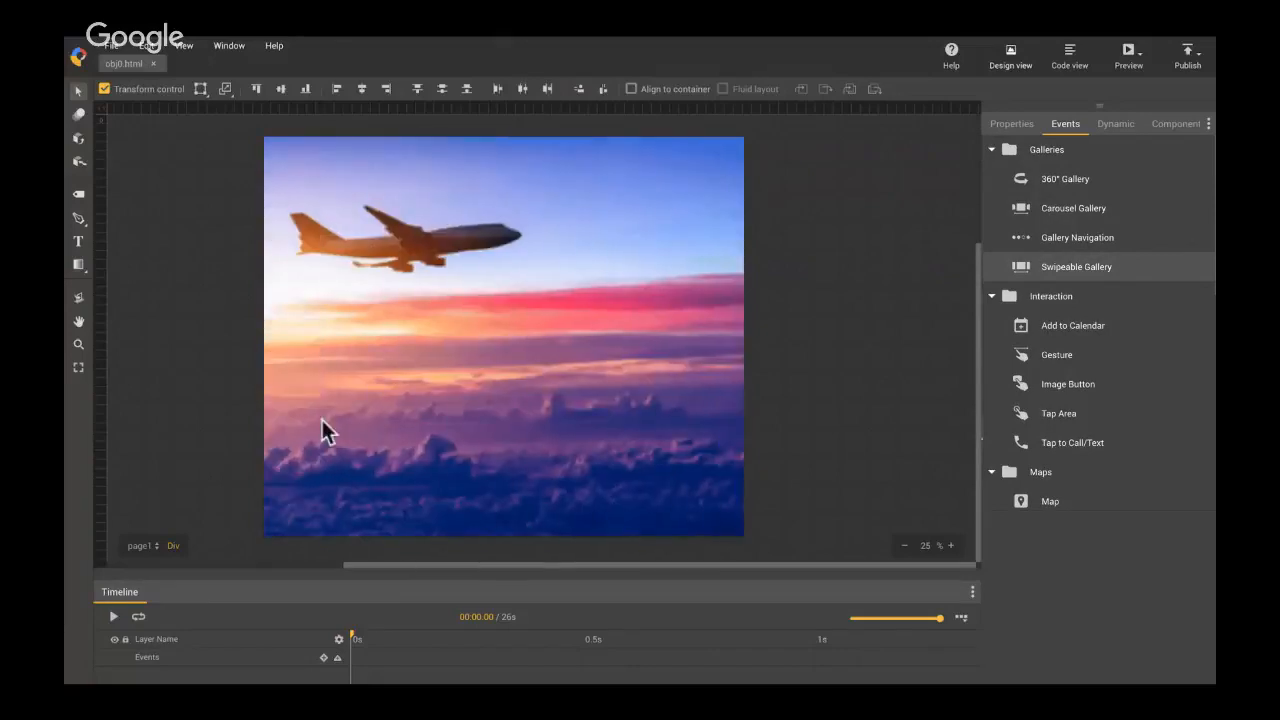
{"action": "left_click_drag", "start_coordinate": [321, 417], "coordinate": [723, 431]}
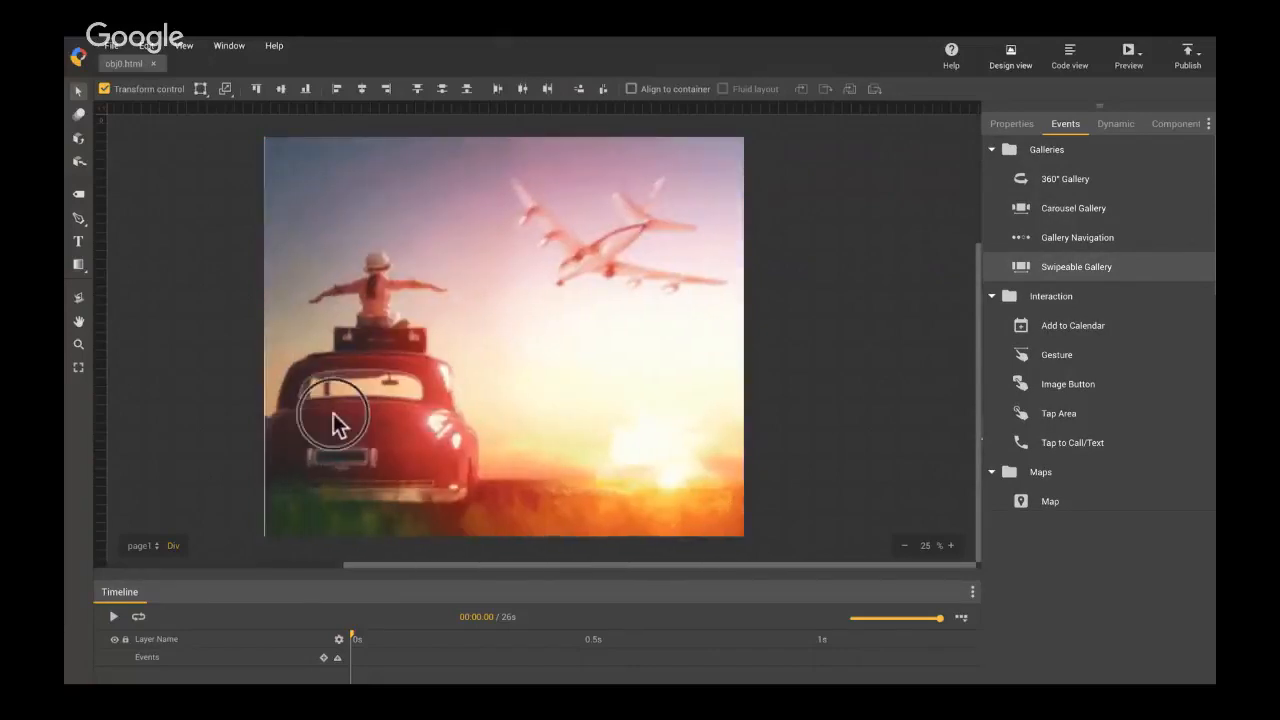
{"action": "left_click_drag", "start_coordinate": [334, 423], "coordinate": [363, 373]}
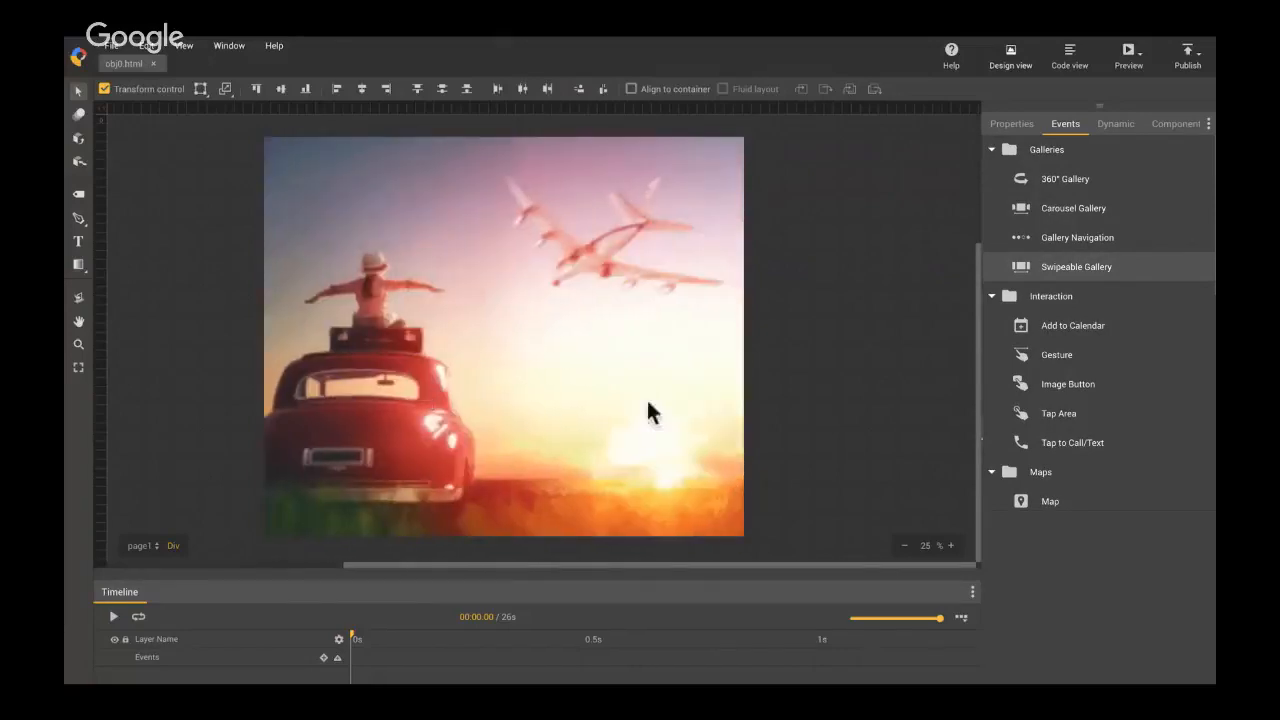
{"action": "left_click_drag", "start_coordinate": [697, 395], "coordinate": [311, 373]}
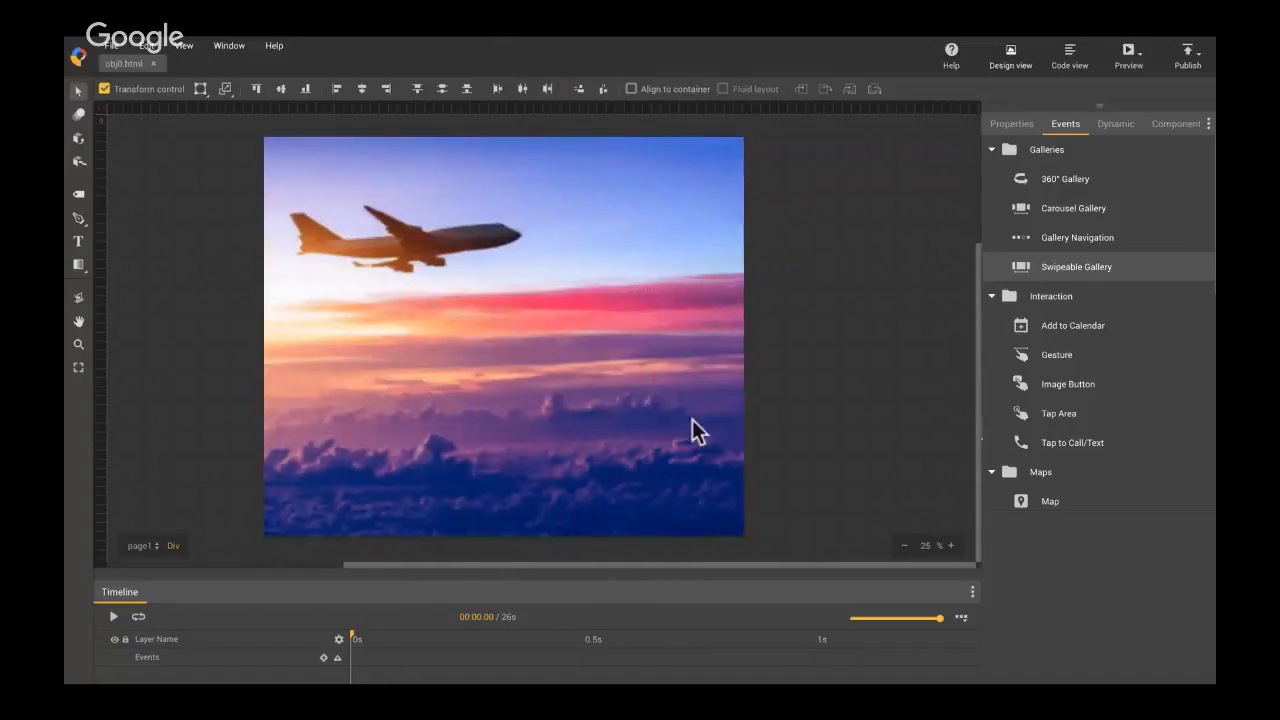
{"action": "mouse_move", "coordinate": [692, 419]}
{"action": "left_mouse_down"}
{"action": "mouse_move", "coordinate": [487, 402]}
{"action": "mouse_move", "coordinate": [320, 410]}
{"action": "mouse_move", "coordinate": [491, 398]}
{"action": "mouse_move", "coordinate": [706, 440]}
{"action": "left_mouse_up"}
{"action": "left_click_drag", "start_coordinate": [310, 434], "coordinate": [724, 436]}
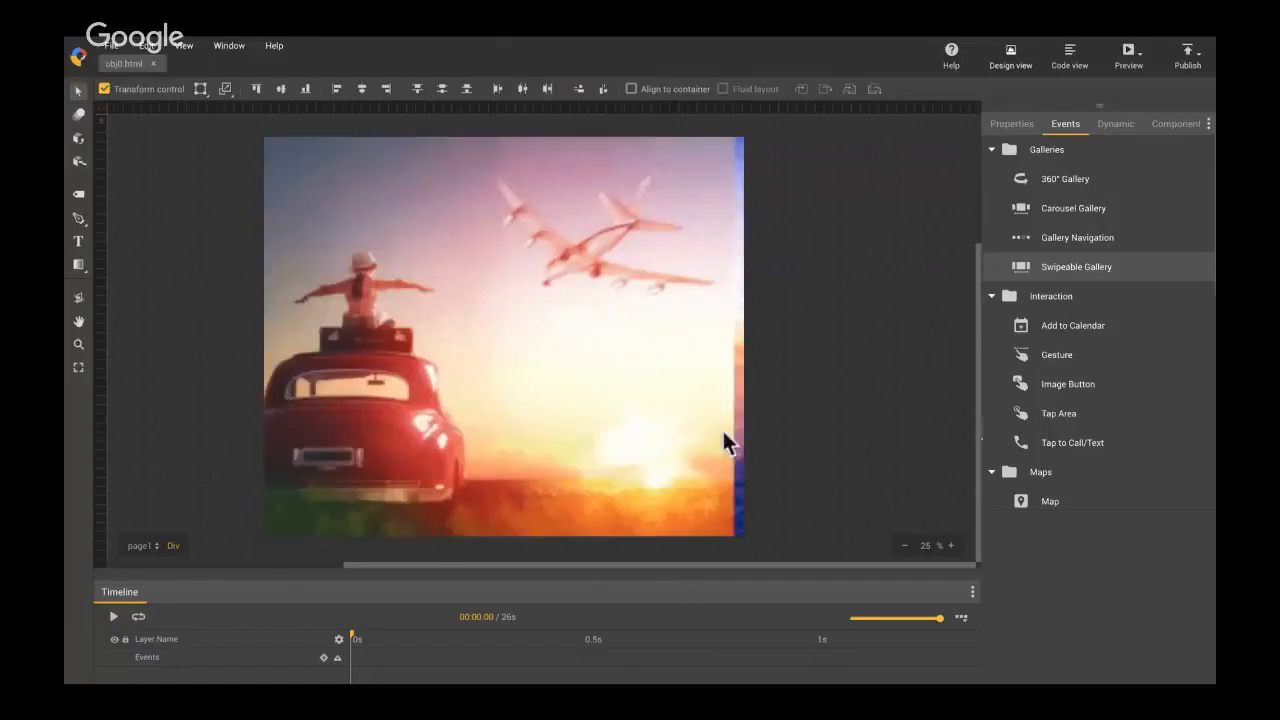
{"action": "left_click_drag", "start_coordinate": [314, 423], "coordinate": [366, 389]}
{"action": "left_click_drag", "start_coordinate": [697, 395], "coordinate": [314, 378]}
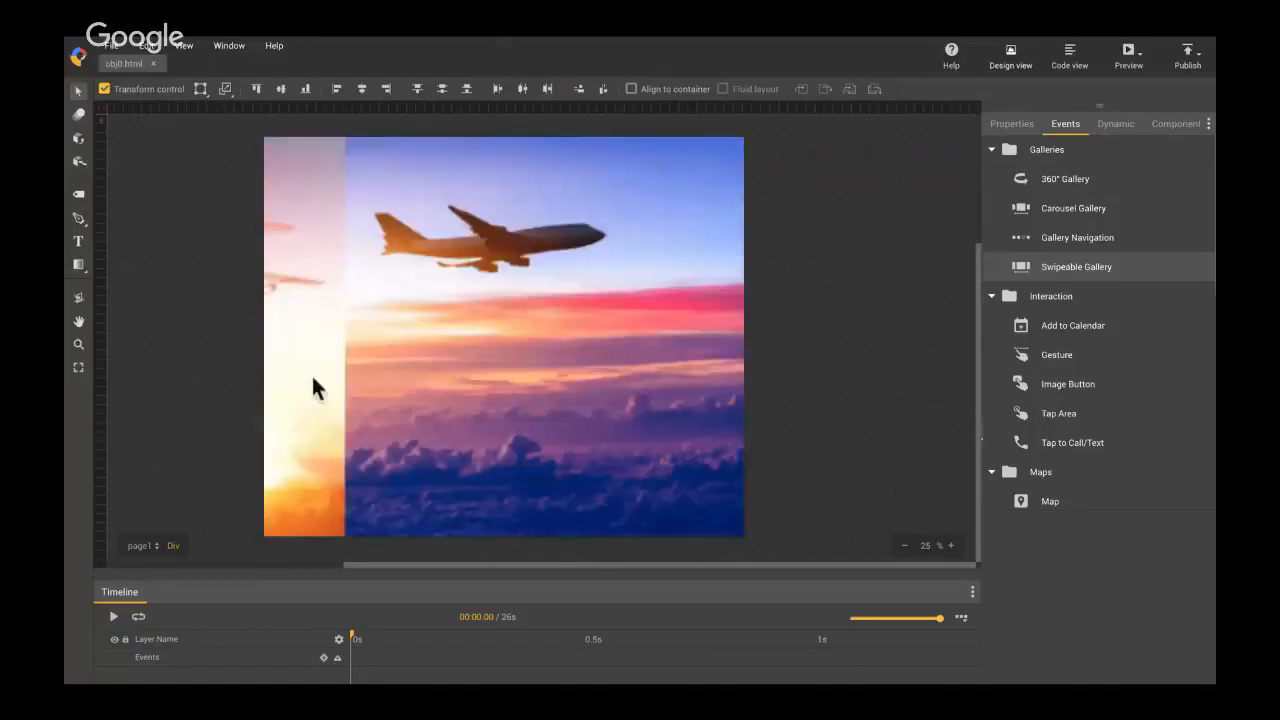
{"action": "mouse_move", "coordinate": [695, 419]}
{"action": "left_mouse_down"}
{"action": "mouse_move", "coordinate": [288, 400]}
{"action": "mouse_move", "coordinate": [586, 413]}
{"action": "mouse_move", "coordinate": [706, 437]}
{"action": "left_mouse_up"}
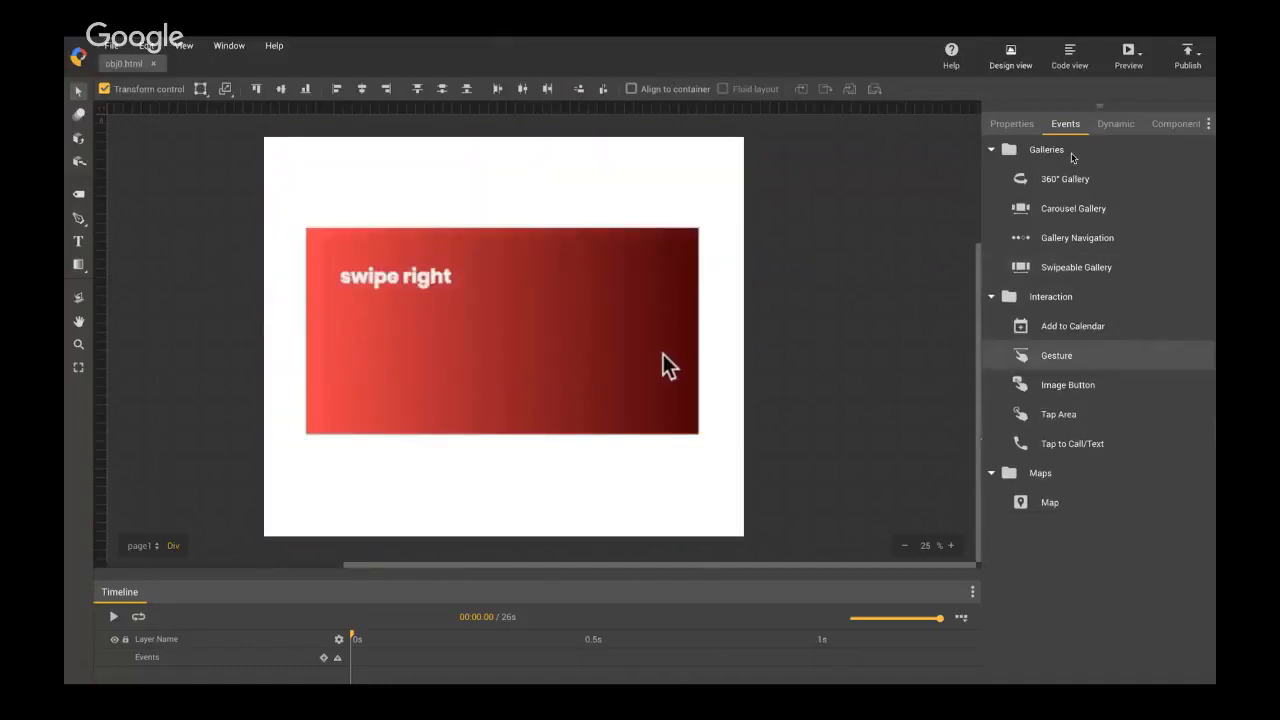
Swipe left and right across the red area of the Gesture example, and review the list of gesture events down to Swipe down.
{"action": "left_click_drag", "start_coordinate": [663, 354], "coordinate": [306, 333]}
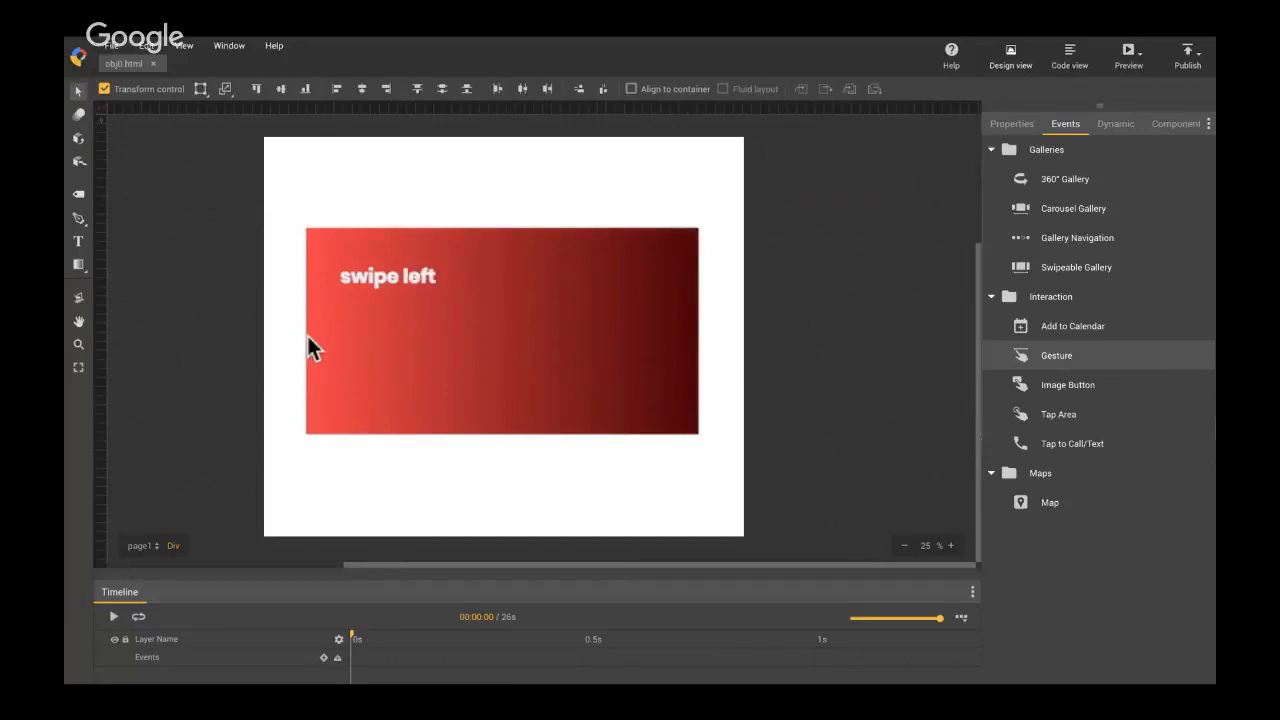
{"action": "left_click_drag", "start_coordinate": [398, 338], "coordinate": [307, 337]}
{"action": "left_click_drag", "start_coordinate": [614, 345], "coordinate": [335, 345]}
{"action": "left_click_drag", "start_coordinate": [335, 345], "coordinate": [643, 358]}
{"action": "left_click_drag", "start_coordinate": [400, 347], "coordinate": [663, 354]}
{"action": "left_click_drag", "start_coordinate": [398, 337], "coordinate": [638, 347]}
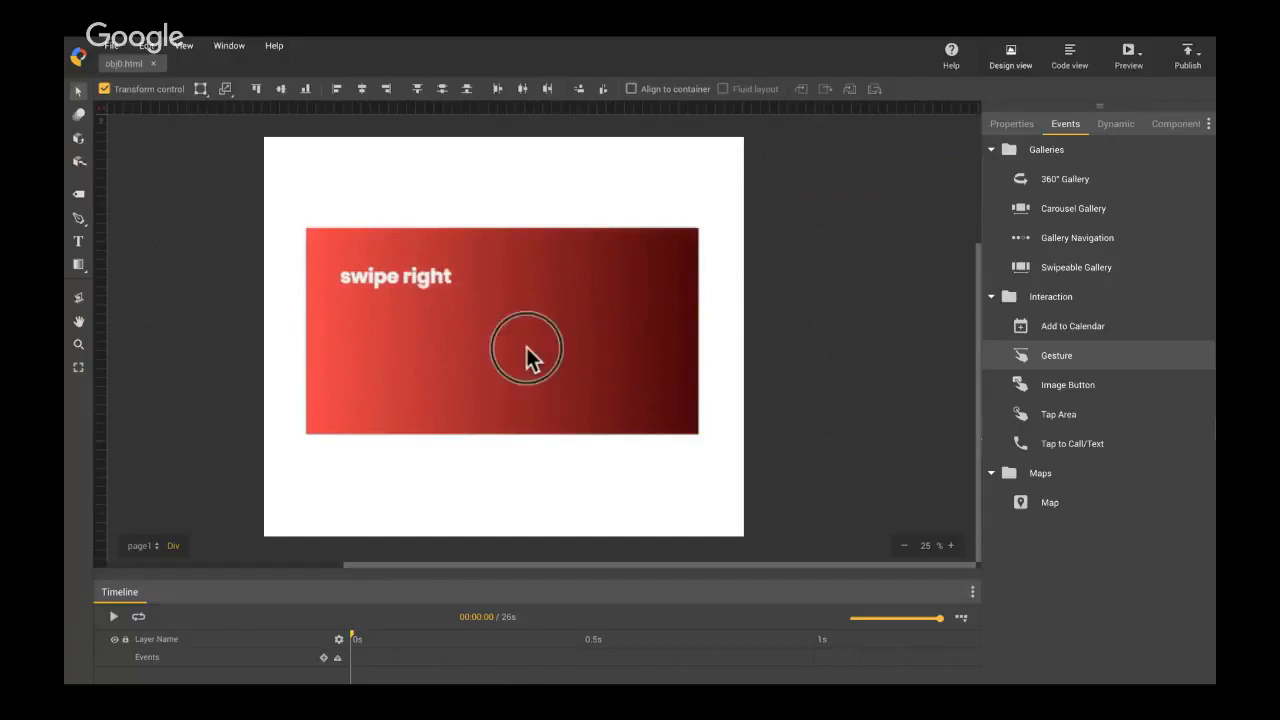
{"action": "left_click_drag", "start_coordinate": [526, 347], "coordinate": [663, 354]}
{"action": "mouse_move", "coordinate": [308, 340]}
{"action": "left_mouse_down"}
{"action": "mouse_move", "coordinate": [663, 354]}
{"action": "mouse_move", "coordinate": [309, 346]}
{"action": "mouse_move", "coordinate": [663, 354]}
{"action": "mouse_move", "coordinate": [306, 333]}
{"action": "left_mouse_up"}
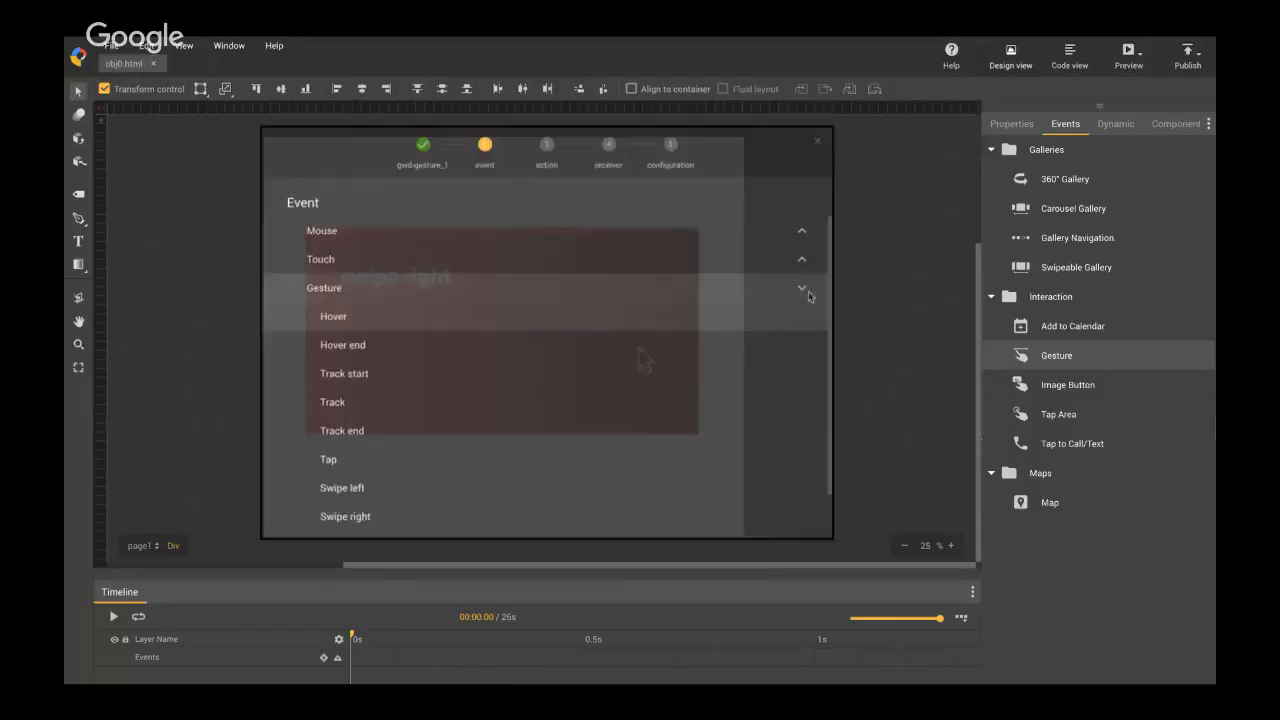
{"action": "scroll", "coordinate": [445, 333], "scroll_direction": "down", "scroll_amount": 1}
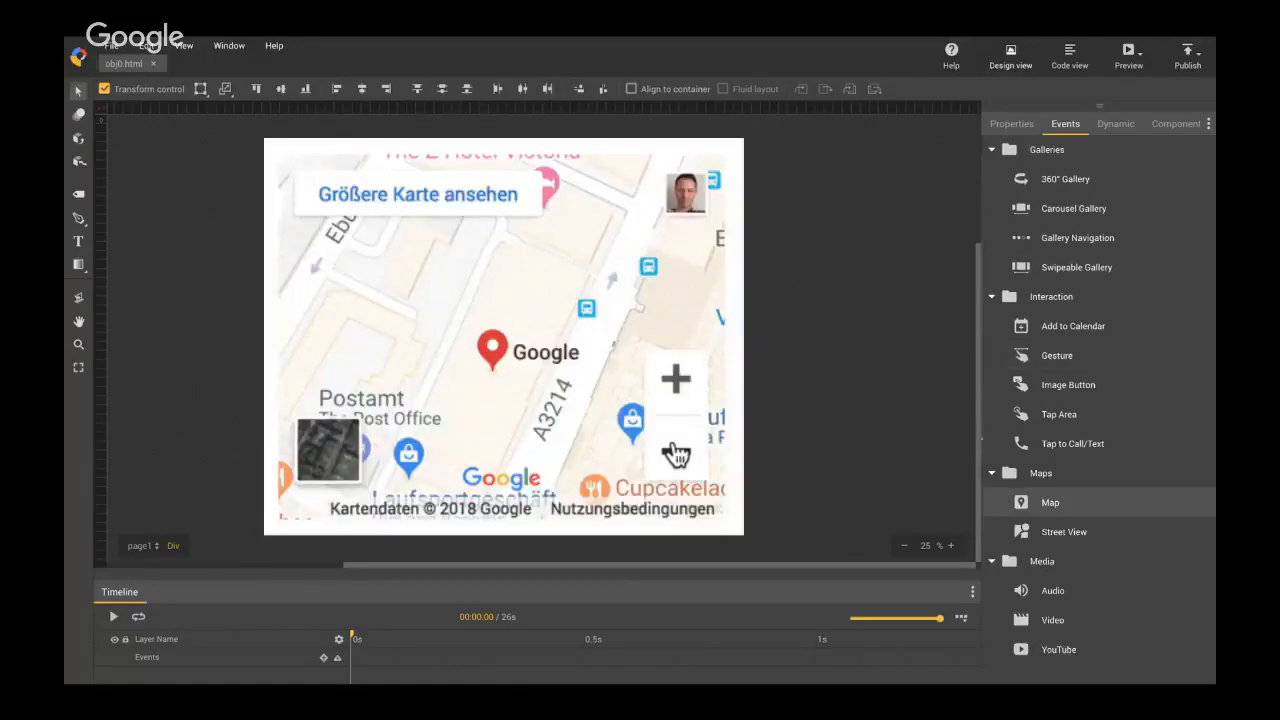
Zoom the London map in the Map example repeatedly in and out around the Google location marker.
{"action": "left_click", "coordinate": [676, 453]}
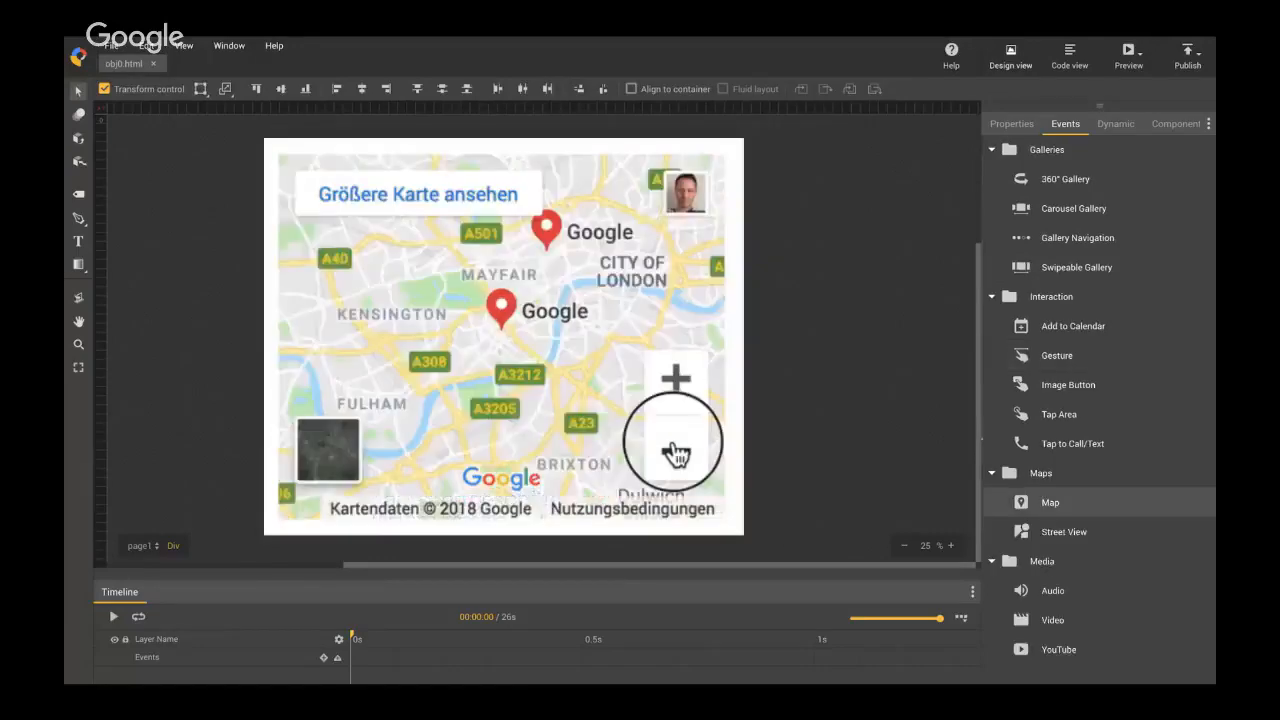
{"action": "left_click", "coordinate": [676, 382]}
{"action": "left_click", "coordinate": [676, 382]}
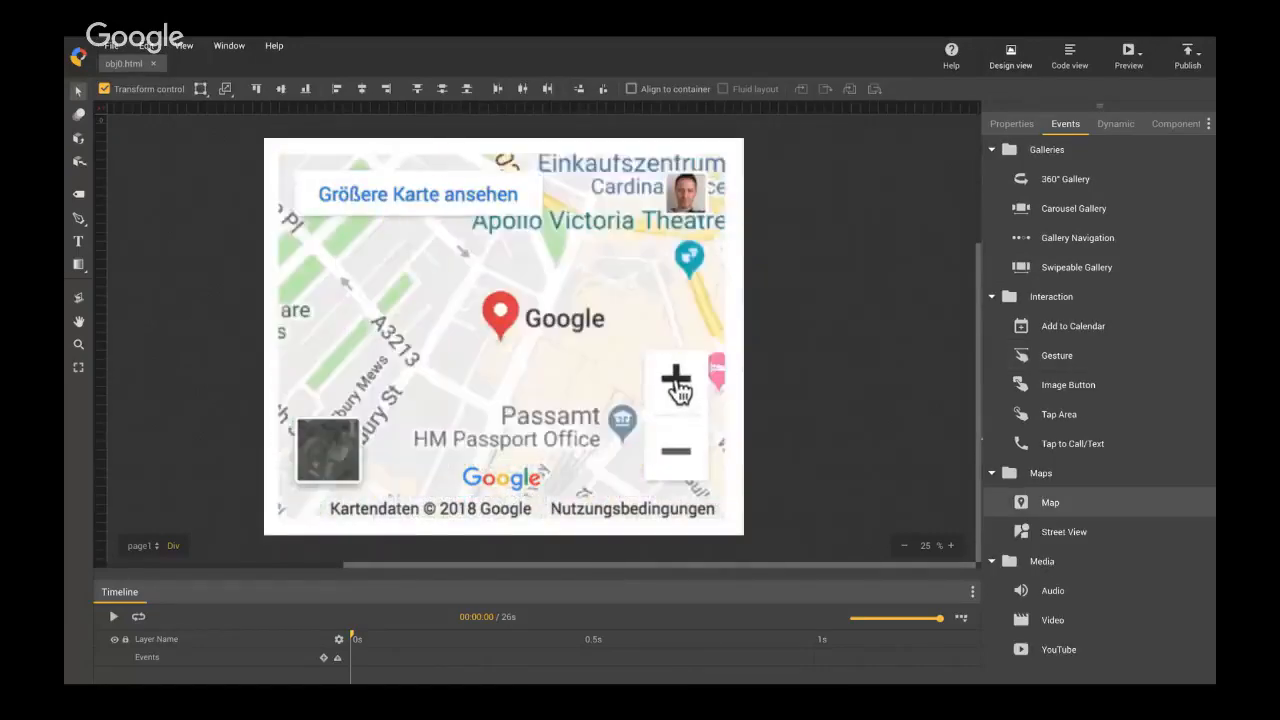
{"action": "left_click", "coordinate": [677, 384]}
{"action": "left_click", "coordinate": [676, 452]}
{"action": "left_click", "coordinate": [676, 452]}
{"action": "left_click", "coordinate": [676, 452]}
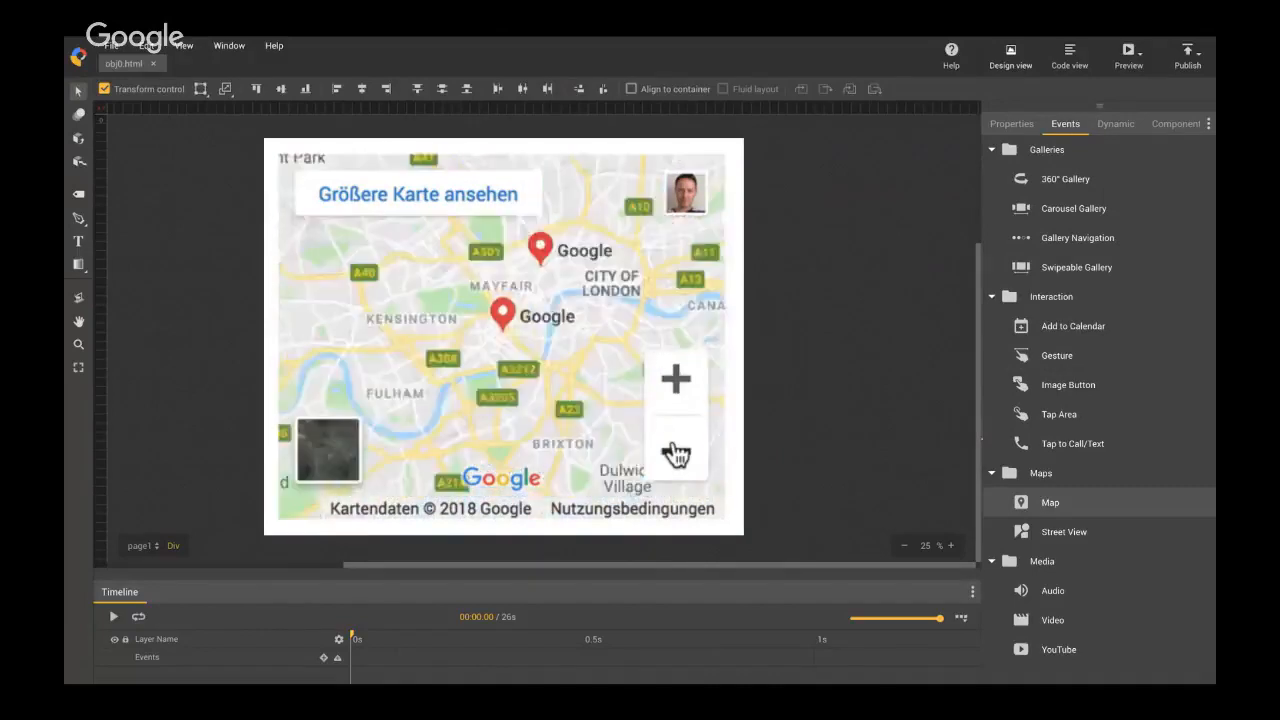
{"action": "left_click", "coordinate": [676, 452]}
{"action": "left_click", "coordinate": [676, 388]}
{"action": "left_click", "coordinate": [676, 388]}
{"action": "left_click", "coordinate": [676, 388]}
{"action": "left_click", "coordinate": [676, 388]}
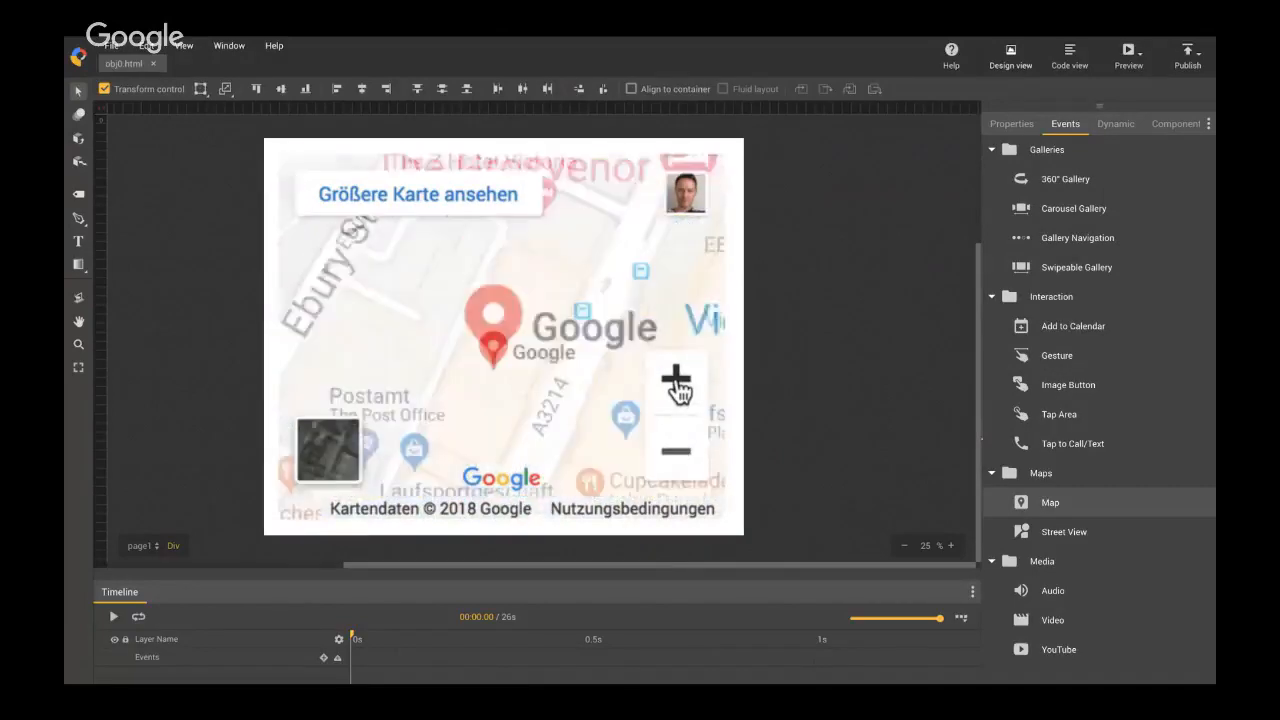
{"action": "left_click", "coordinate": [675, 448]}
{"action": "left_click", "coordinate": [675, 450]}
{"action": "left_click", "coordinate": [675, 450]}
{"action": "left_click", "coordinate": [675, 450]}
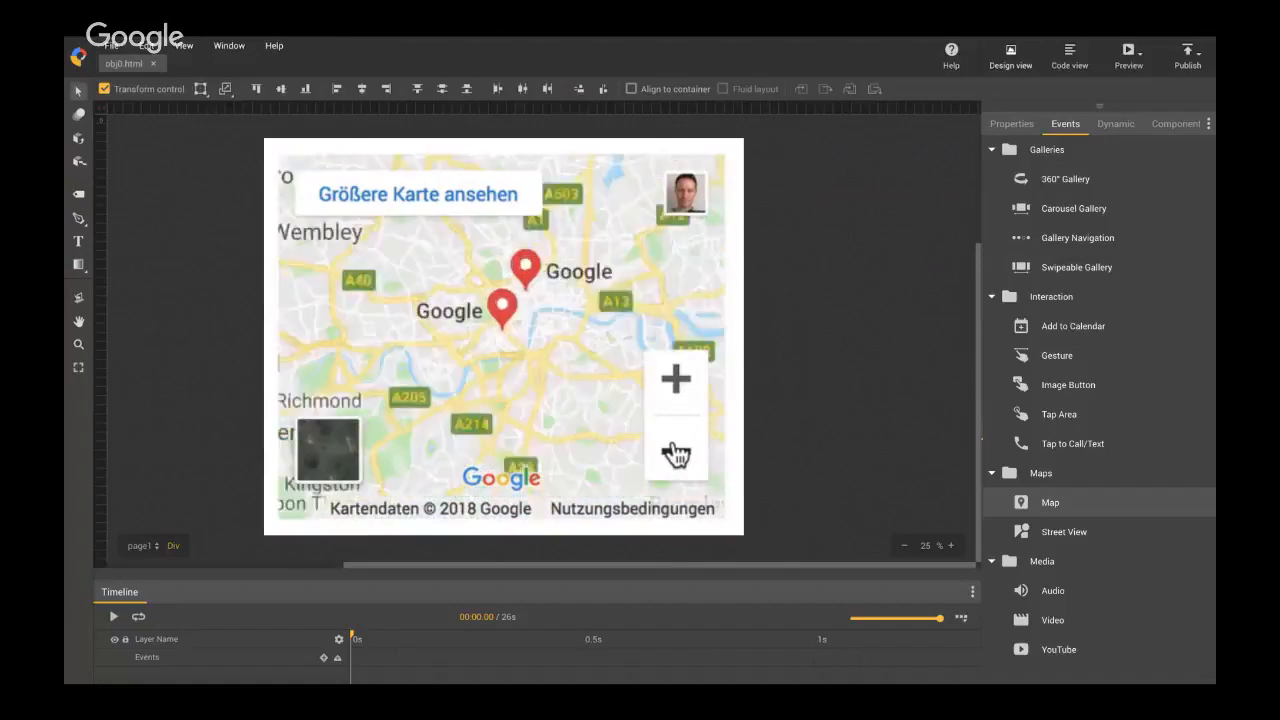
{"action": "left_click", "coordinate": [676, 388]}
{"action": "left_click", "coordinate": [676, 388]}
{"action": "left_click", "coordinate": [676, 388]}
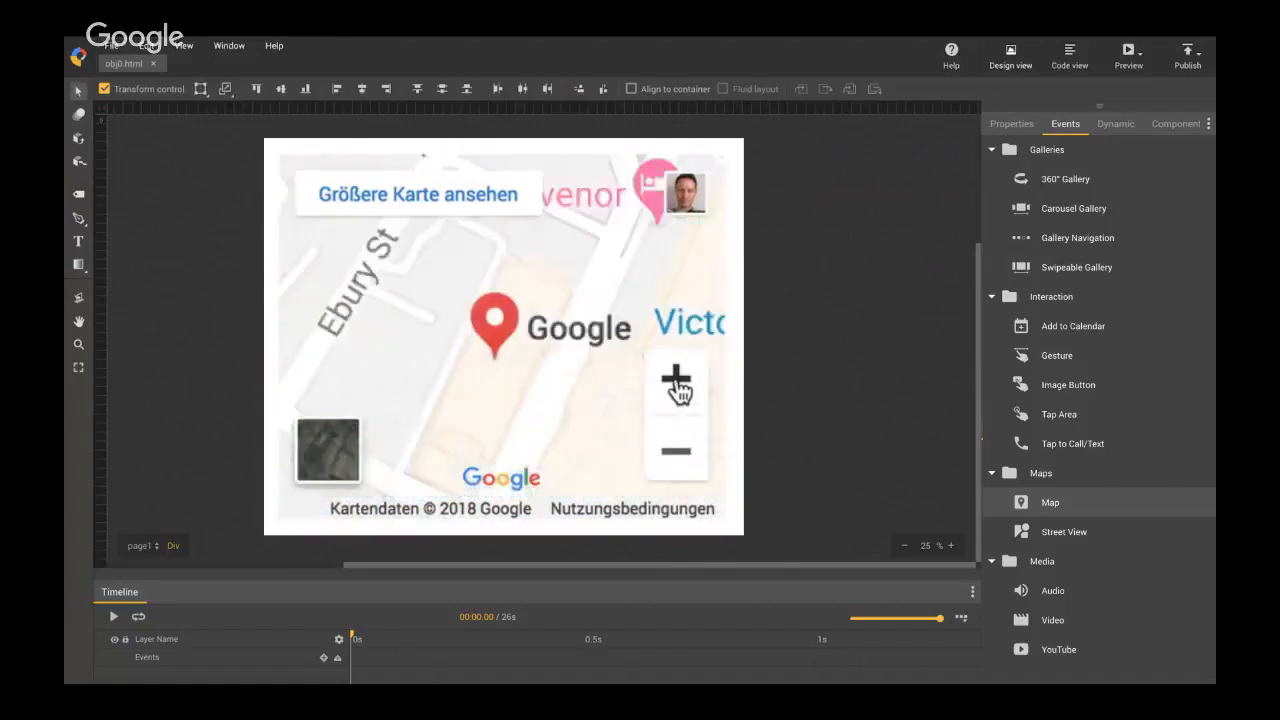
{"action": "left_click", "coordinate": [675, 450]}
{"action": "left_click", "coordinate": [675, 450]}
{"action": "left_click", "coordinate": [675, 450]}
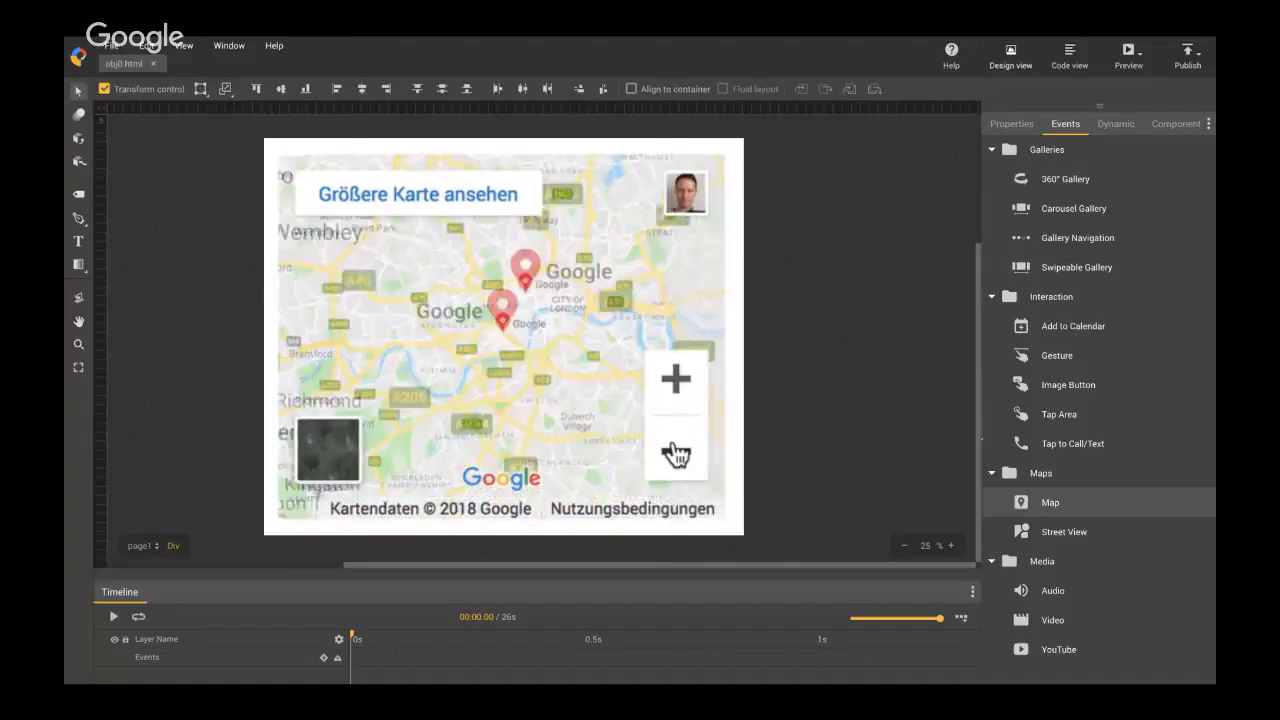
{"action": "left_click", "coordinate": [676, 388]}
{"action": "left_click", "coordinate": [676, 388]}
{"action": "left_click", "coordinate": [676, 388]}
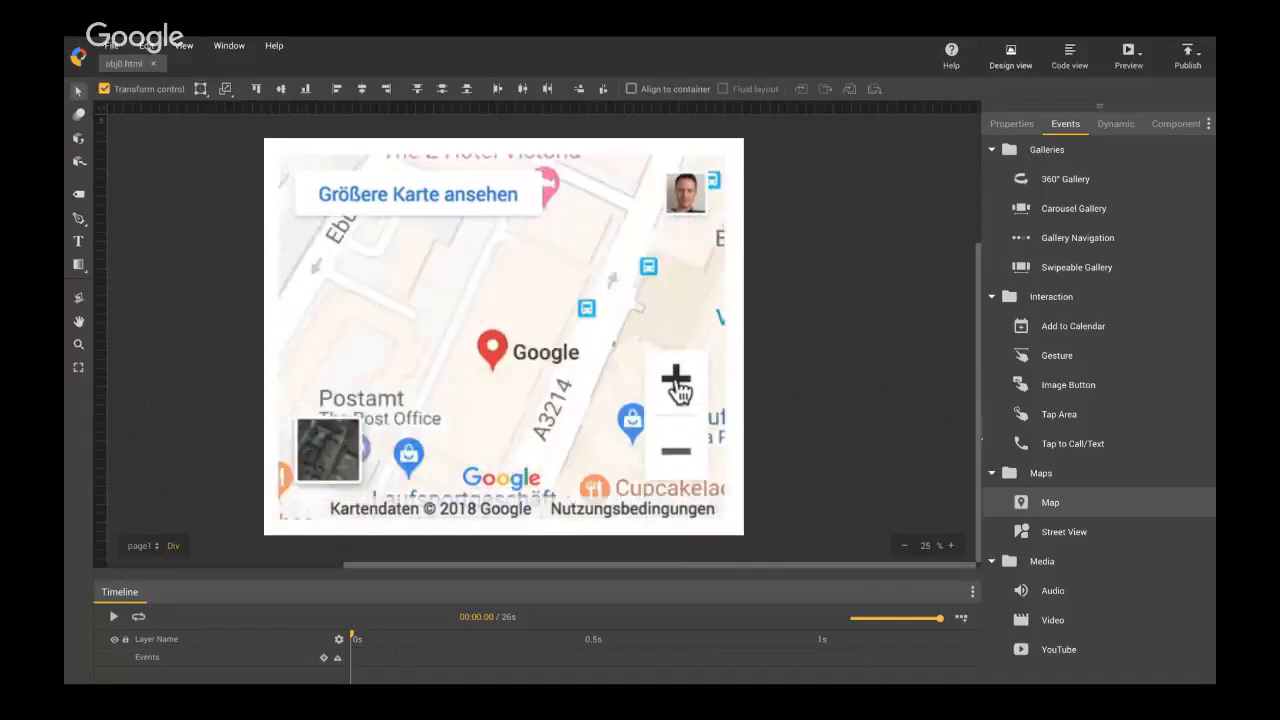
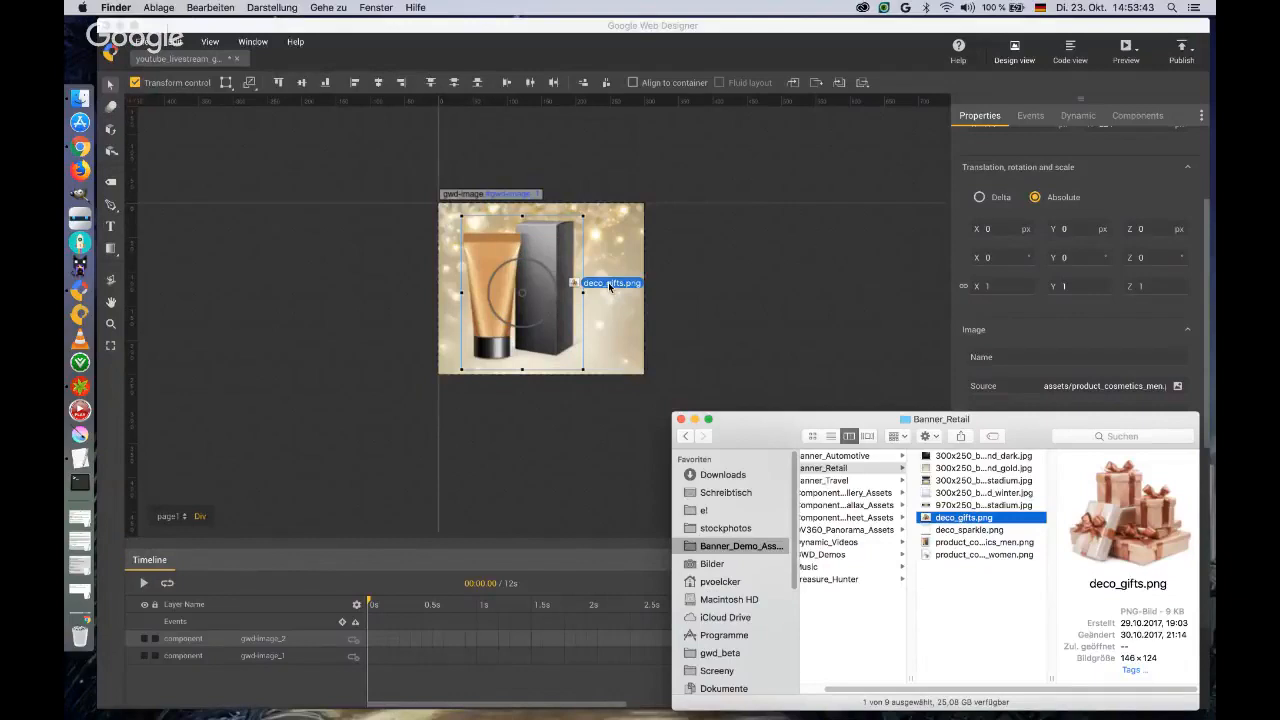
Place deco_gifts.png over the right half of the banner and scale the men's cosmetics product image to 0.76.
{"action": "left_click_drag", "start_coordinate": [623, 330], "coordinate": [586, 314]}
{"action": "left_click", "coordinate": [530, 270]}
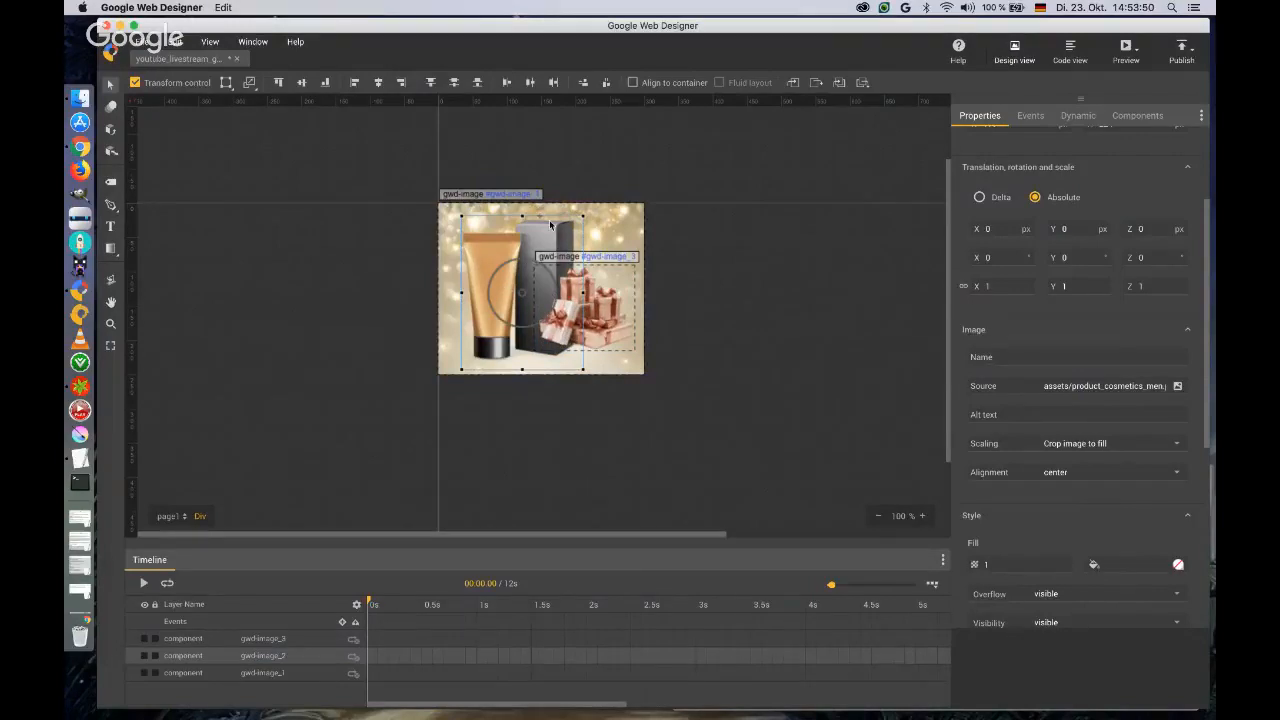
{"action": "left_click", "coordinate": [1000, 287]}
{"action": "key", "text": "Down"}
{"action": "key", "text": "Down"}
{"action": "key", "text": "Down"}
{"action": "key", "text": "Down"}
{"action": "key", "text": "Down"}
{"action": "key", "text": "Down"}
{"action": "key", "text": "Down"}
{"action": "key", "text": "Down"}
{"action": "key", "text": "Down"}
{"action": "key", "text": "Down"}
{"action": "key", "text": "Down"}
{"action": "key", "text": "Down"}
{"action": "key", "text": "Down"}
{"action": "key", "text": "Down"}
{"action": "key", "text": "Down"}
{"action": "key", "text": "Down"}
{"action": "key", "text": "Down"}
{"action": "key", "text": "Down"}
{"action": "key", "text": "Down"}
{"action": "key", "text": "Down"}
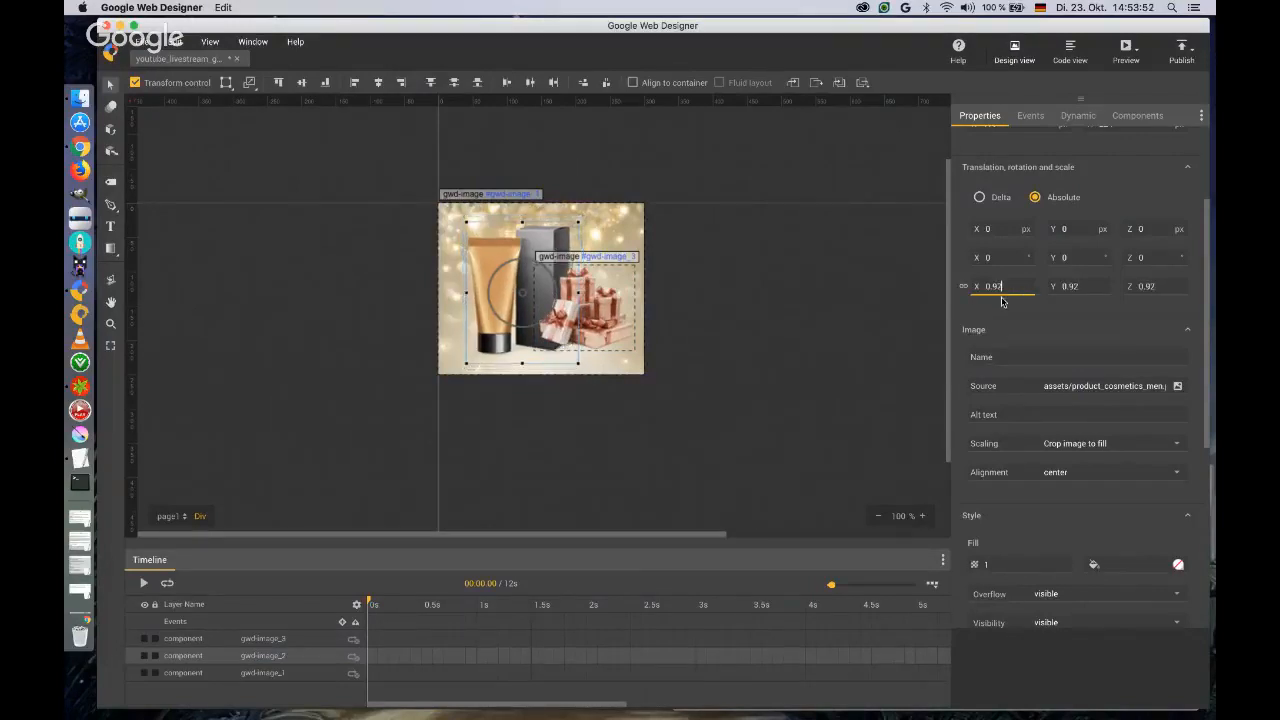
{"action": "key", "text": "Down"}
{"action": "key", "text": "Down"}
{"action": "key", "text": "Down"}
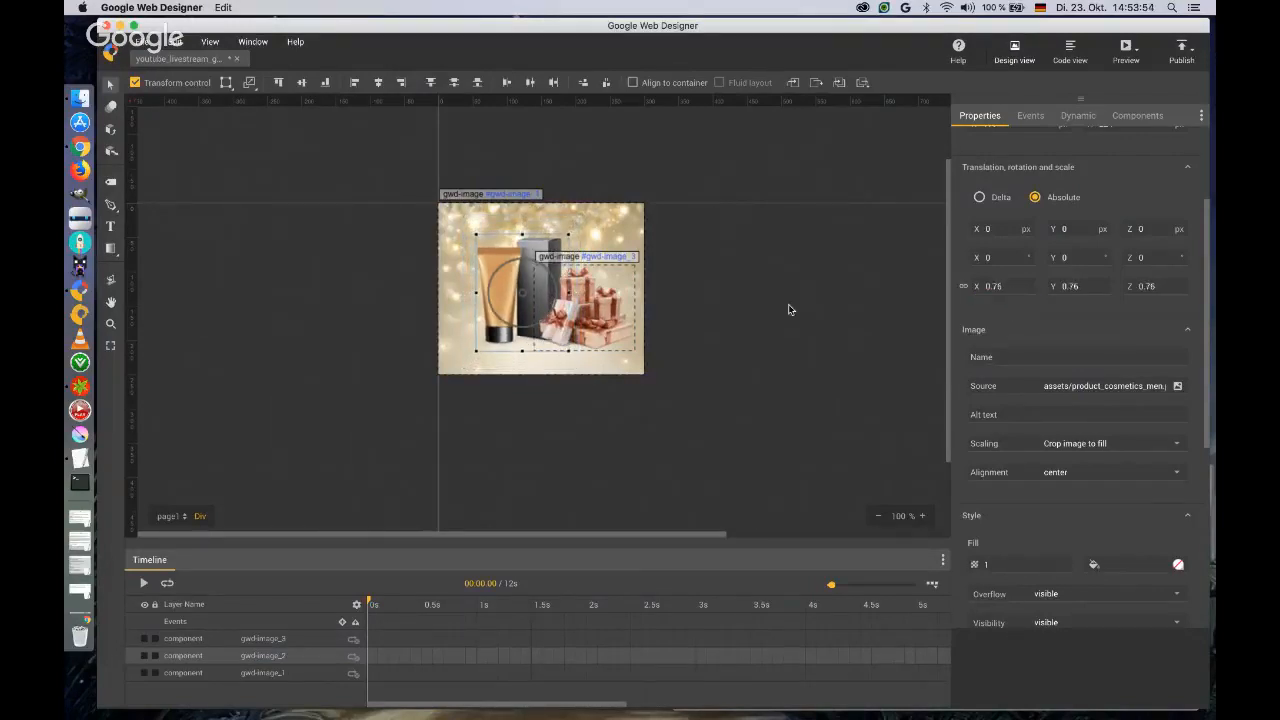
Bring the product image in front of the gifts and shift it to X 1 px, Y 11 px.
{"action": "left_click_drag", "start_coordinate": [493, 264], "coordinate": [500, 276]}
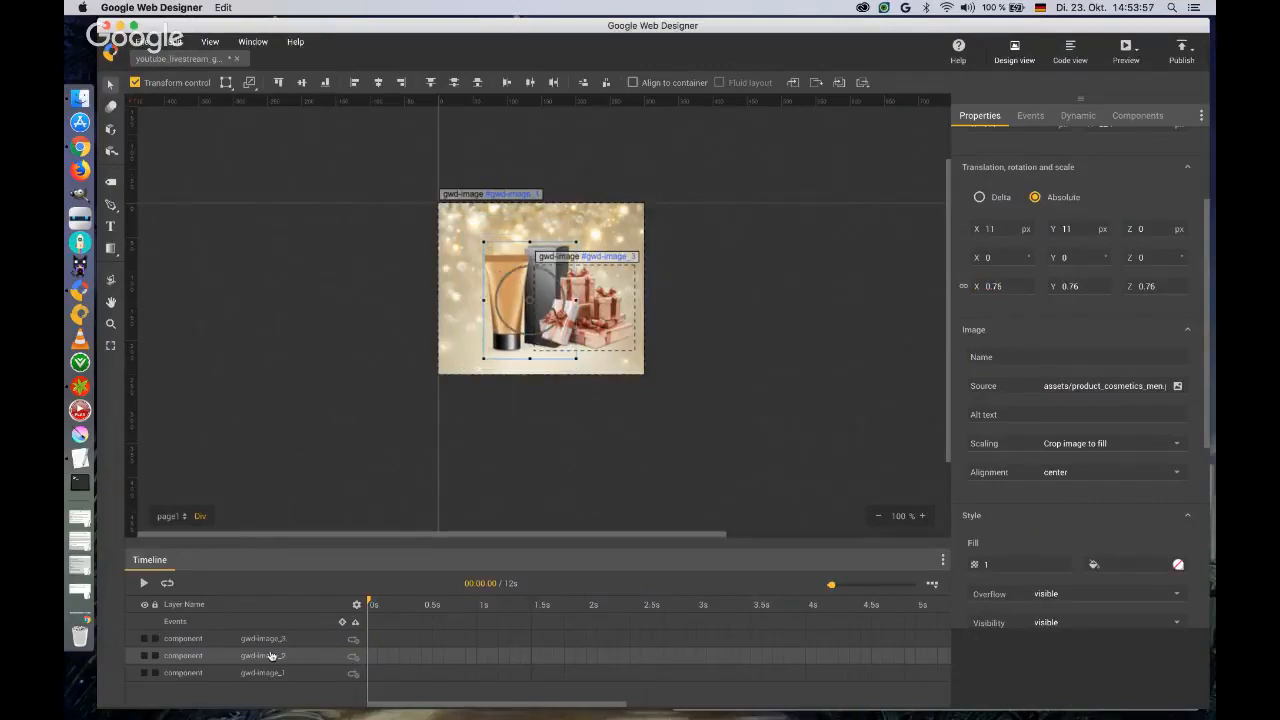
{"action": "left_click_drag", "start_coordinate": [269, 655], "coordinate": [268, 638]}
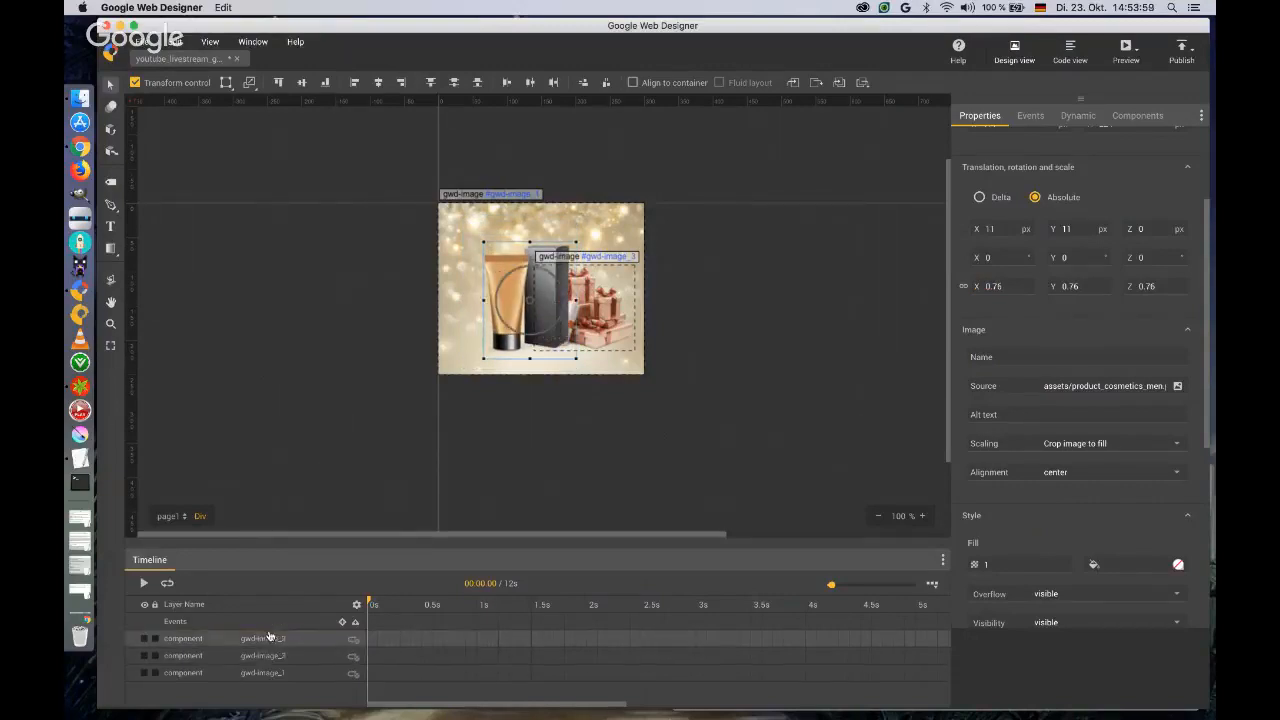
{"action": "left_click_drag", "start_coordinate": [514, 293], "coordinate": [504, 293]}
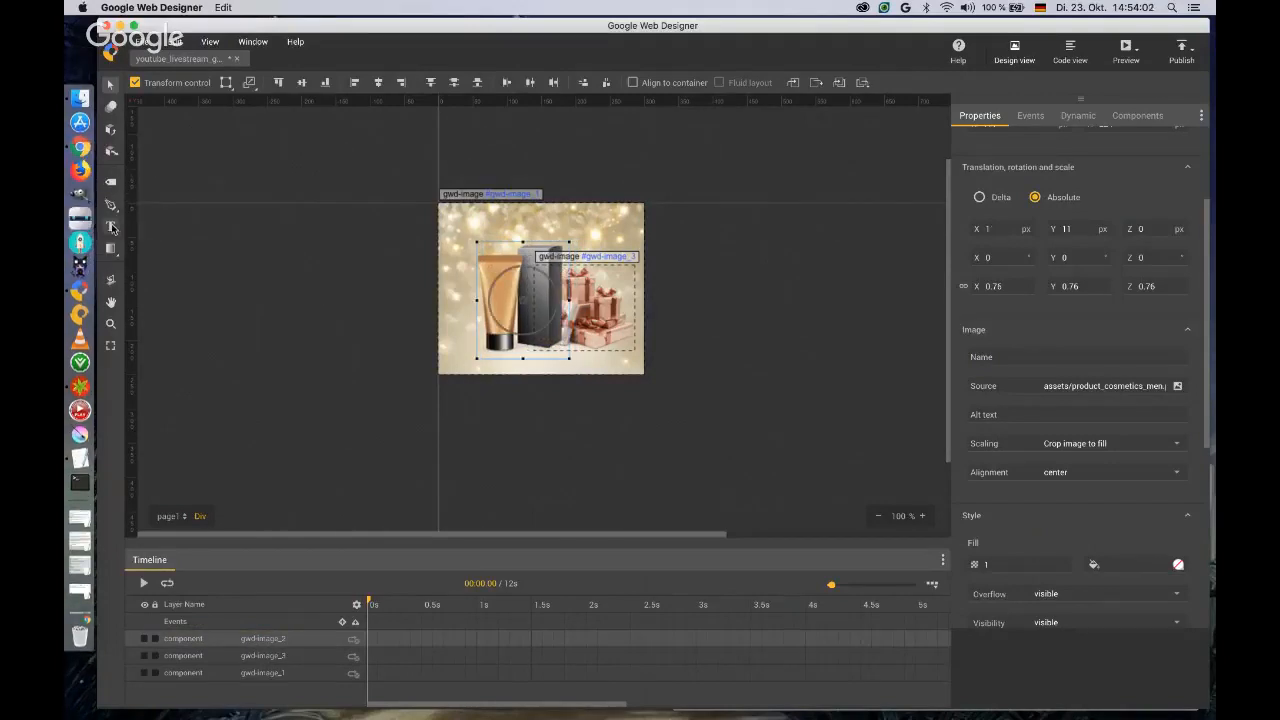
Add a text box about 182 x 30 px above the product, give it the ID headline, and enter FOR MEN.
{"action": "left_click", "coordinate": [110, 226]}
{"action": "left_click_drag", "start_coordinate": [452, 220], "coordinate": [578, 242]}
{"action": "left_click", "coordinate": [1047, 172]}
{"action": "type", "text": "headline"}
{"action": "key", "text": "Tab"}
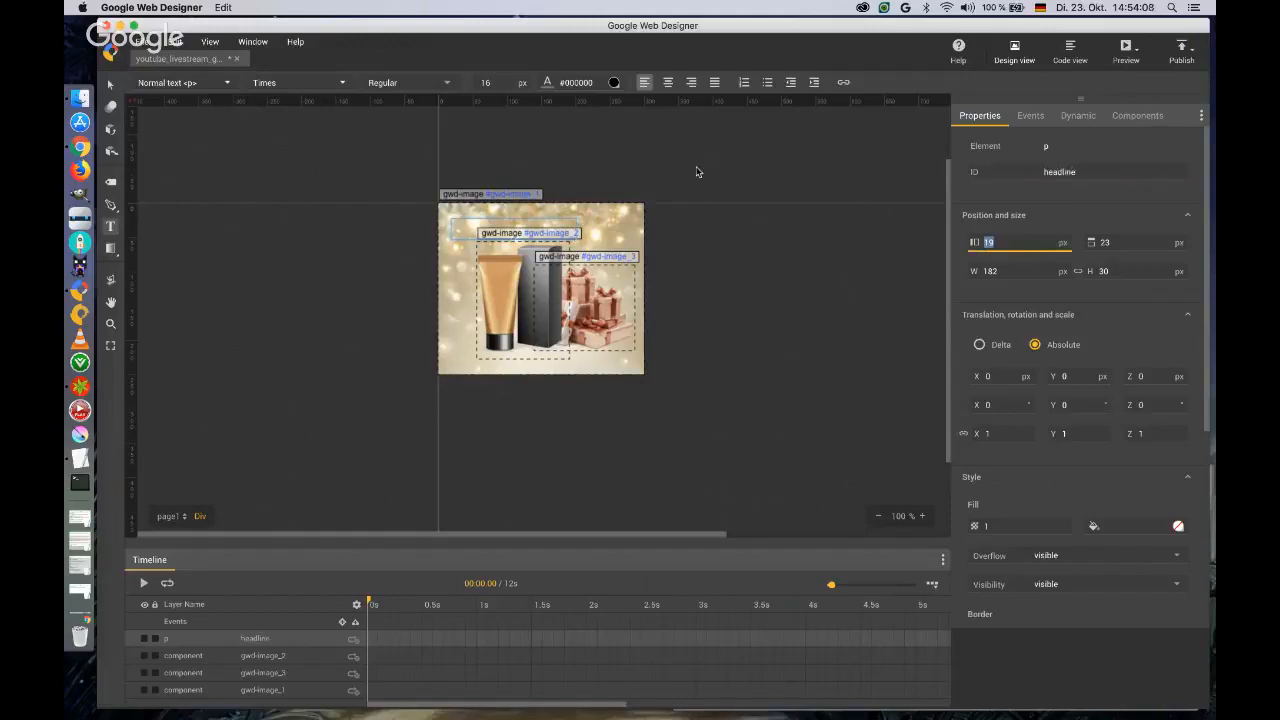
{"action": "left_click", "coordinate": [461, 226]}
{"action": "type", "text": "FOR MEN"}
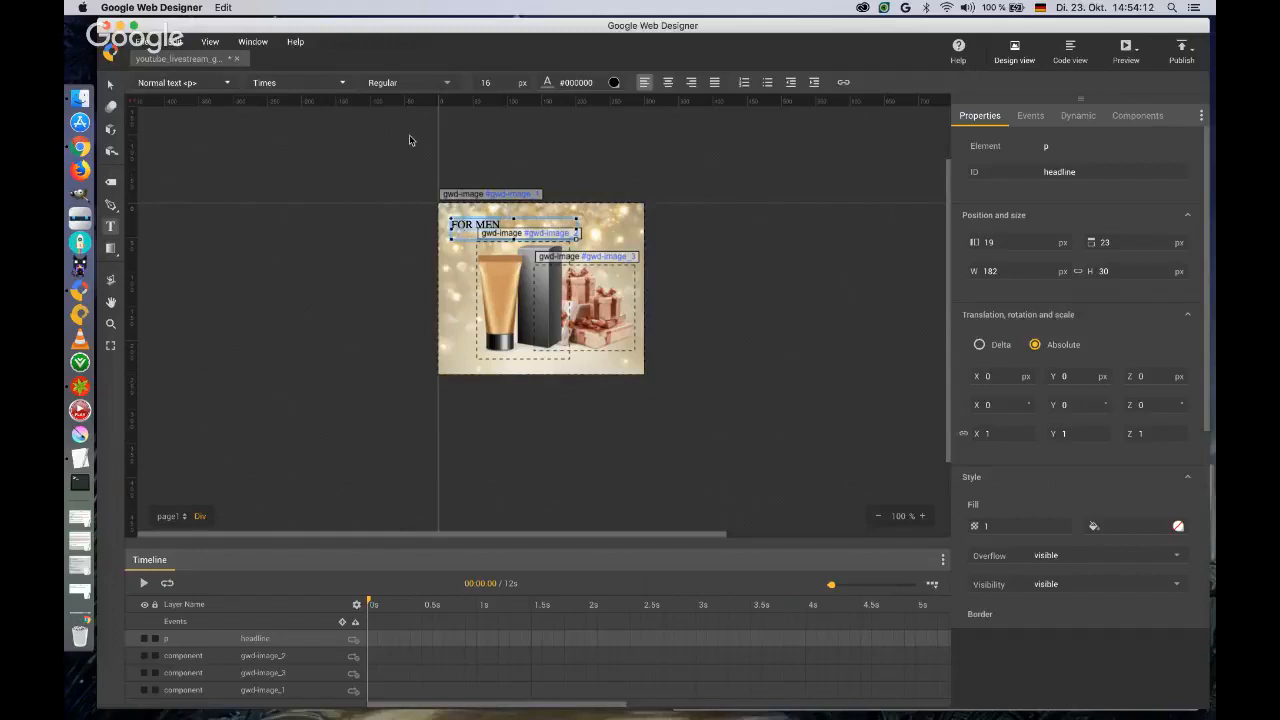
Add the Google font Poiret One to the document and use it for the headline.
{"action": "left_click", "coordinate": [344, 84]}
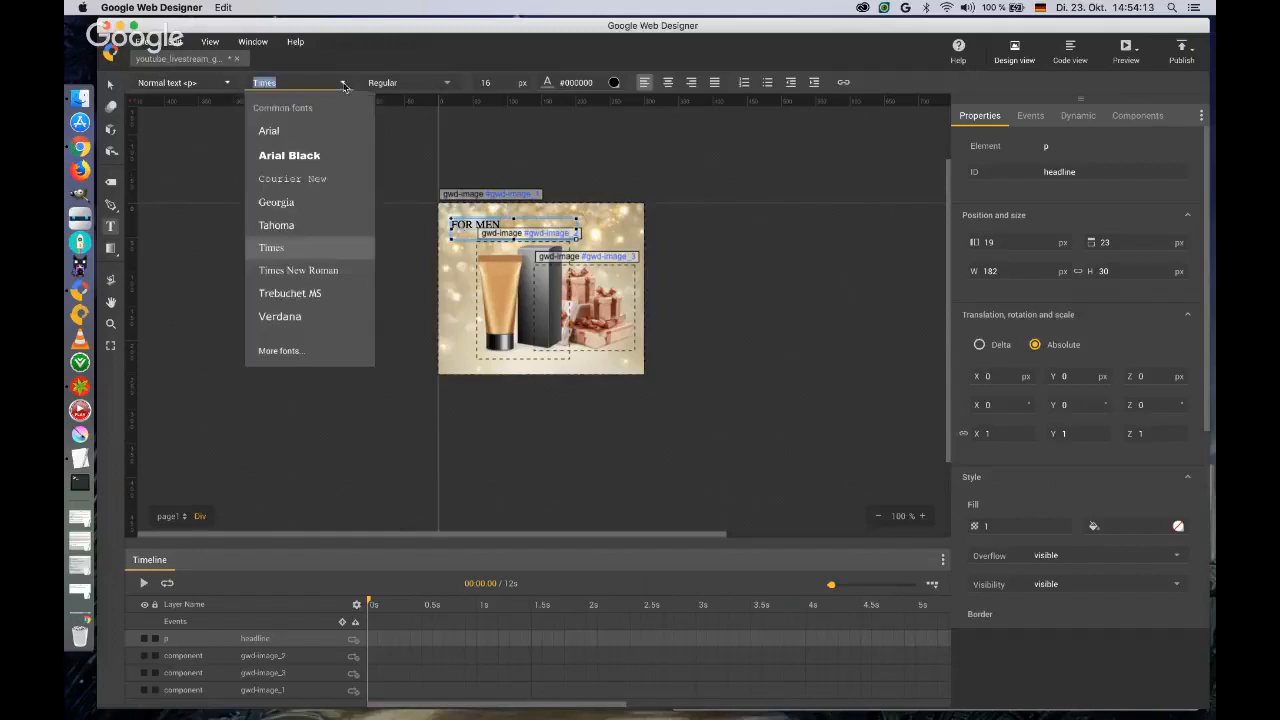
{"action": "left_click", "coordinate": [288, 360]}
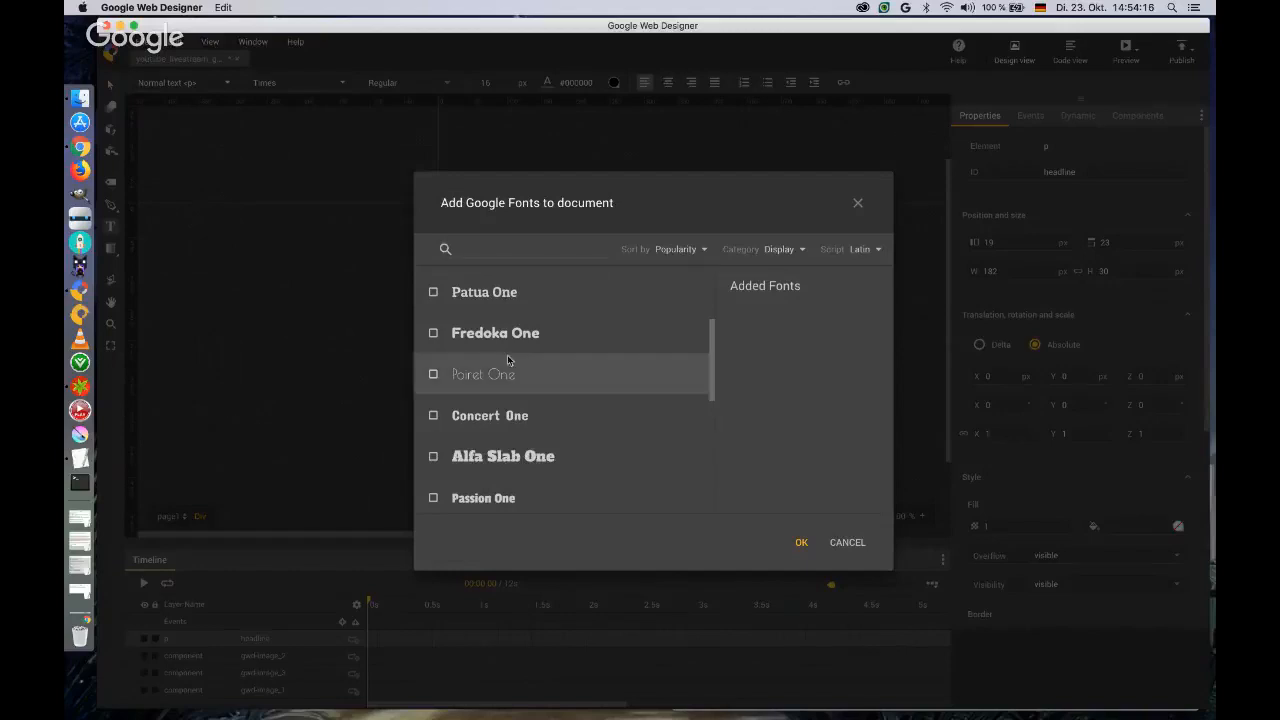
{"action": "left_click", "coordinate": [434, 334]}
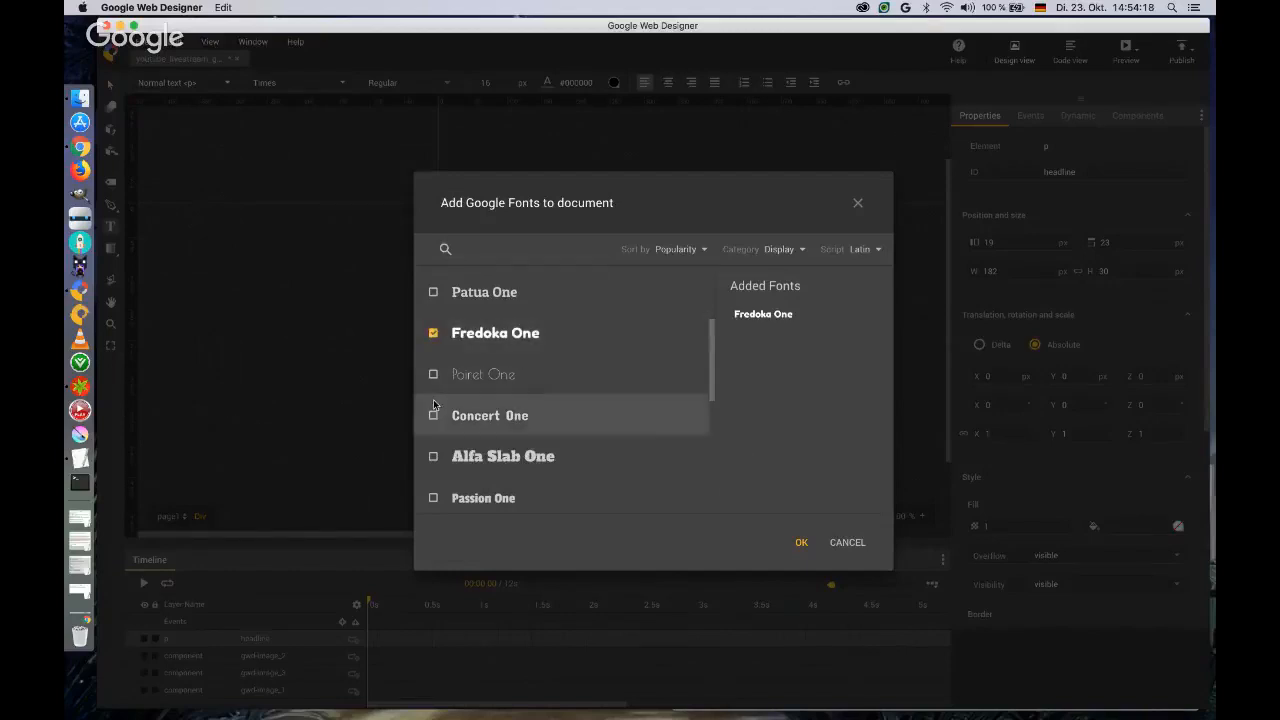
{"action": "left_click", "coordinate": [433, 376]}
{"action": "left_click", "coordinate": [433, 334]}
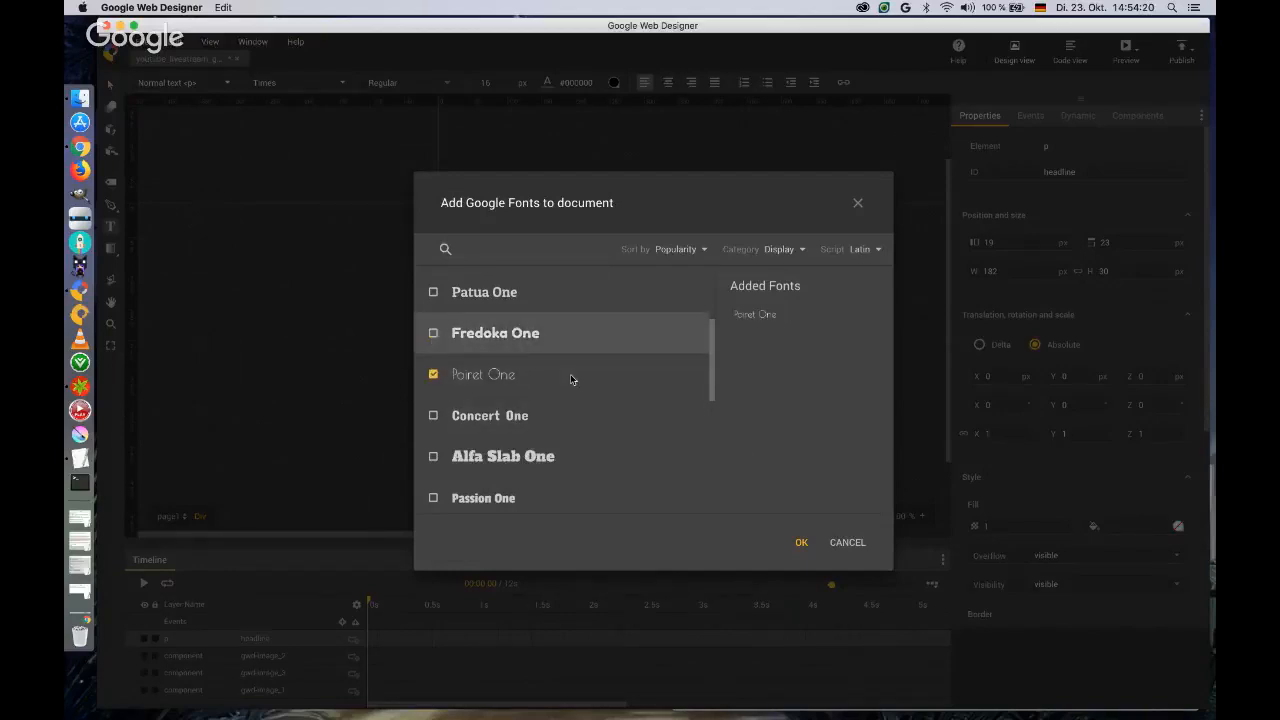
{"action": "left_click", "coordinate": [800, 542]}
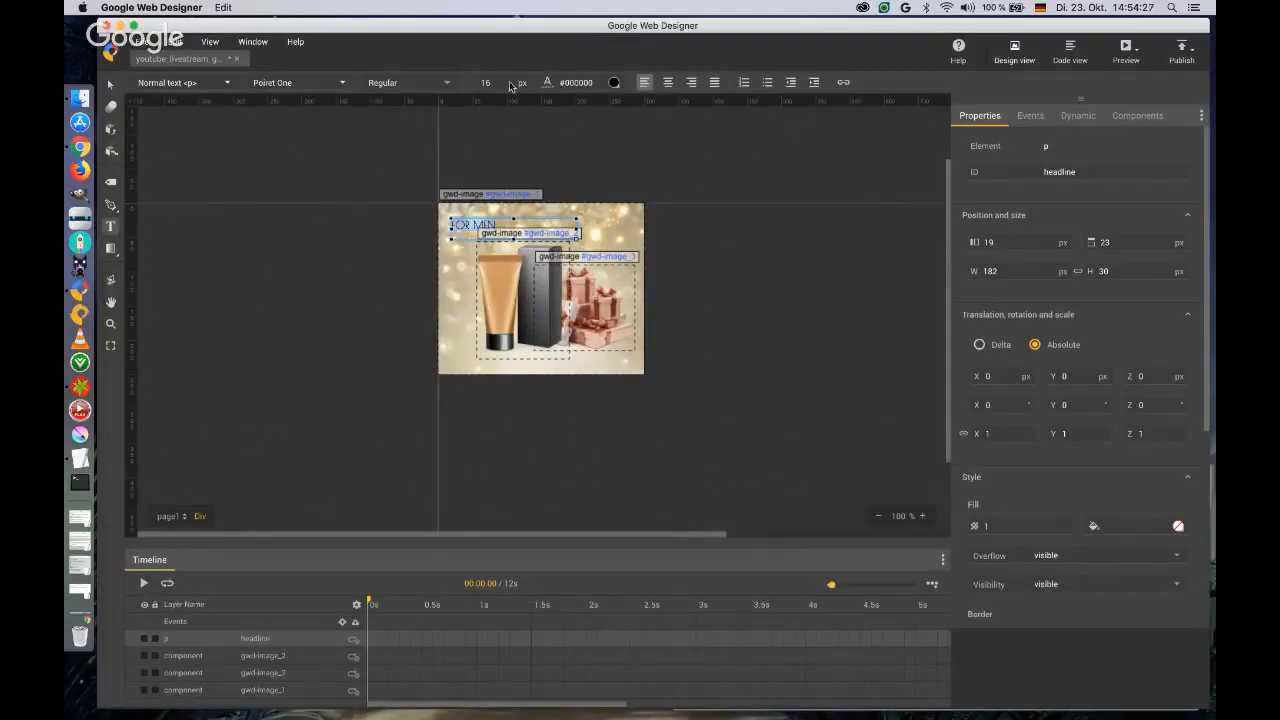
Set the FOR MEN headline's font style to bold.
{"action": "left_click", "coordinate": [439, 86]}
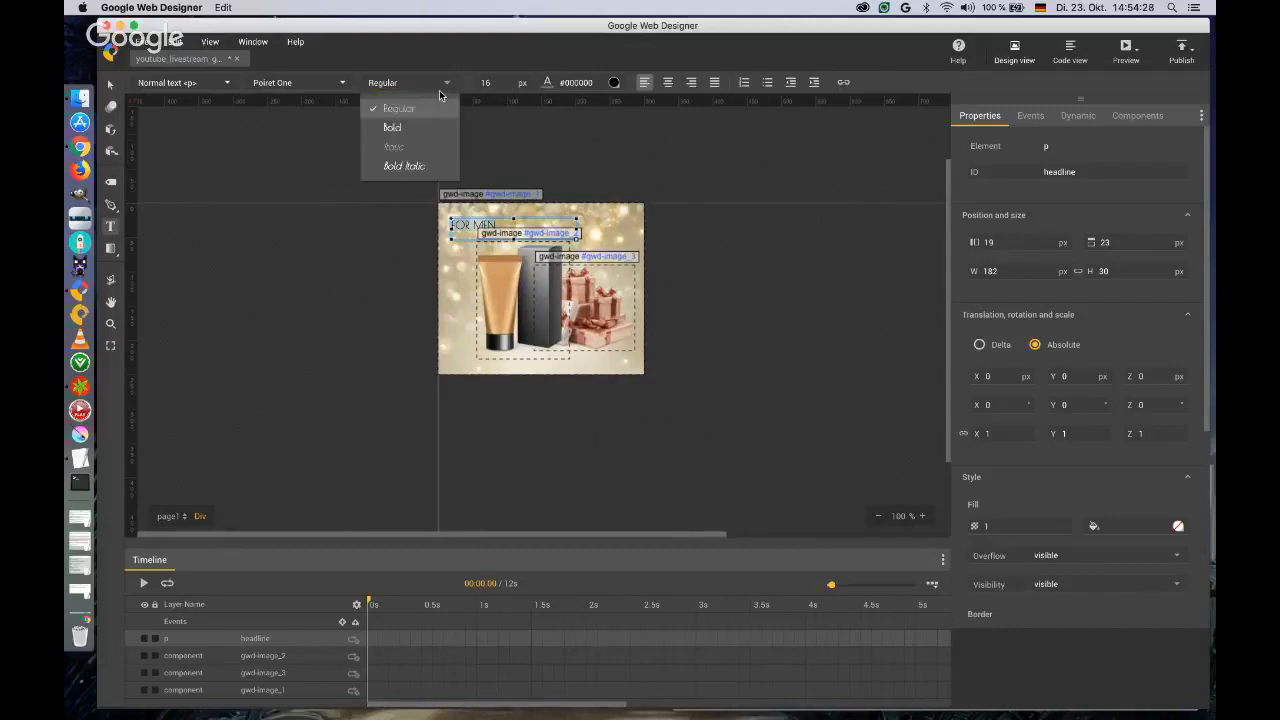
{"action": "left_click", "coordinate": [420, 127]}
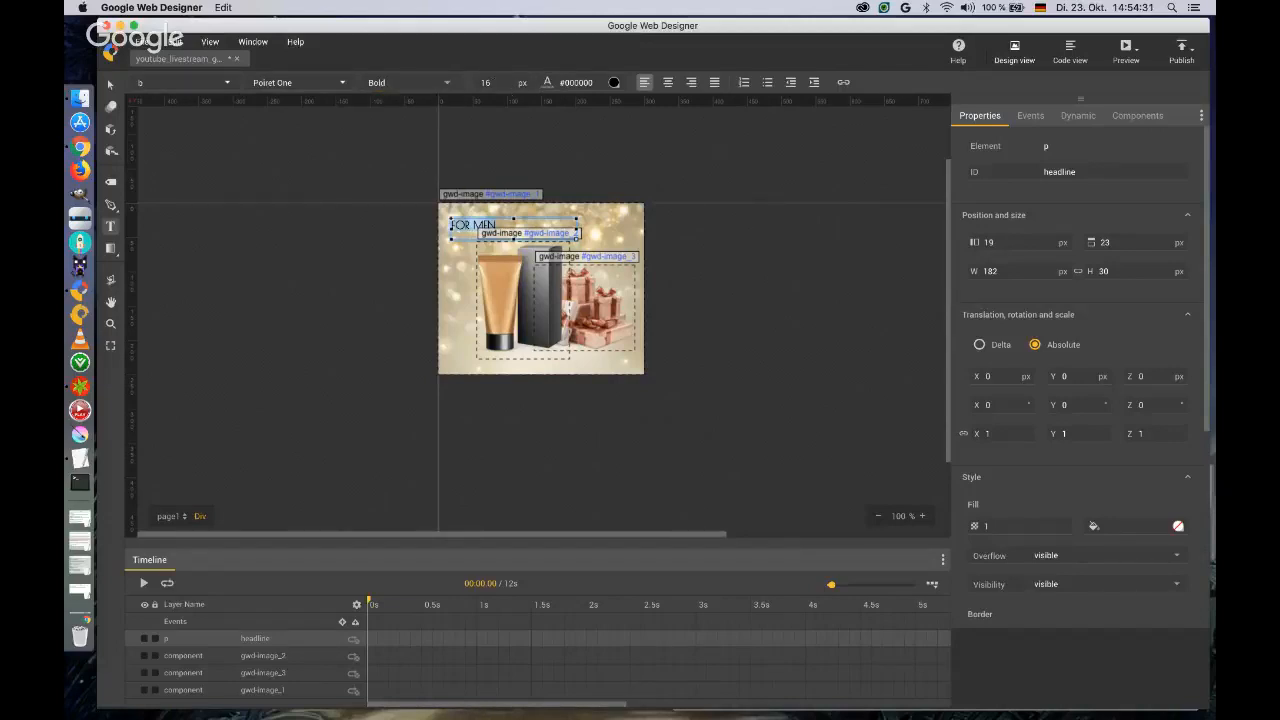
{"action": "left_click_drag", "start_coordinate": [486, 84], "coordinate": [492, 72]}
{"action": "left_click", "coordinate": [110, 84]}
{"action": "left_click", "coordinate": [506, 285]}
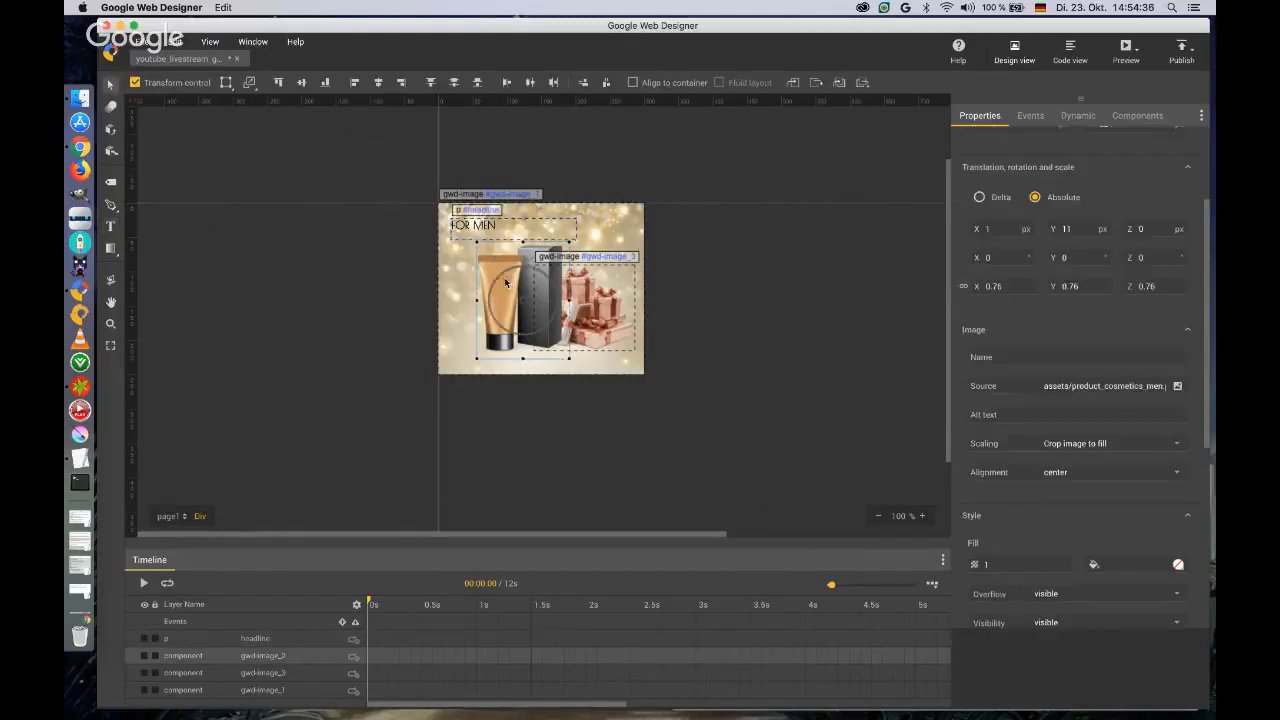
{"action": "left_click", "coordinate": [473, 227]}
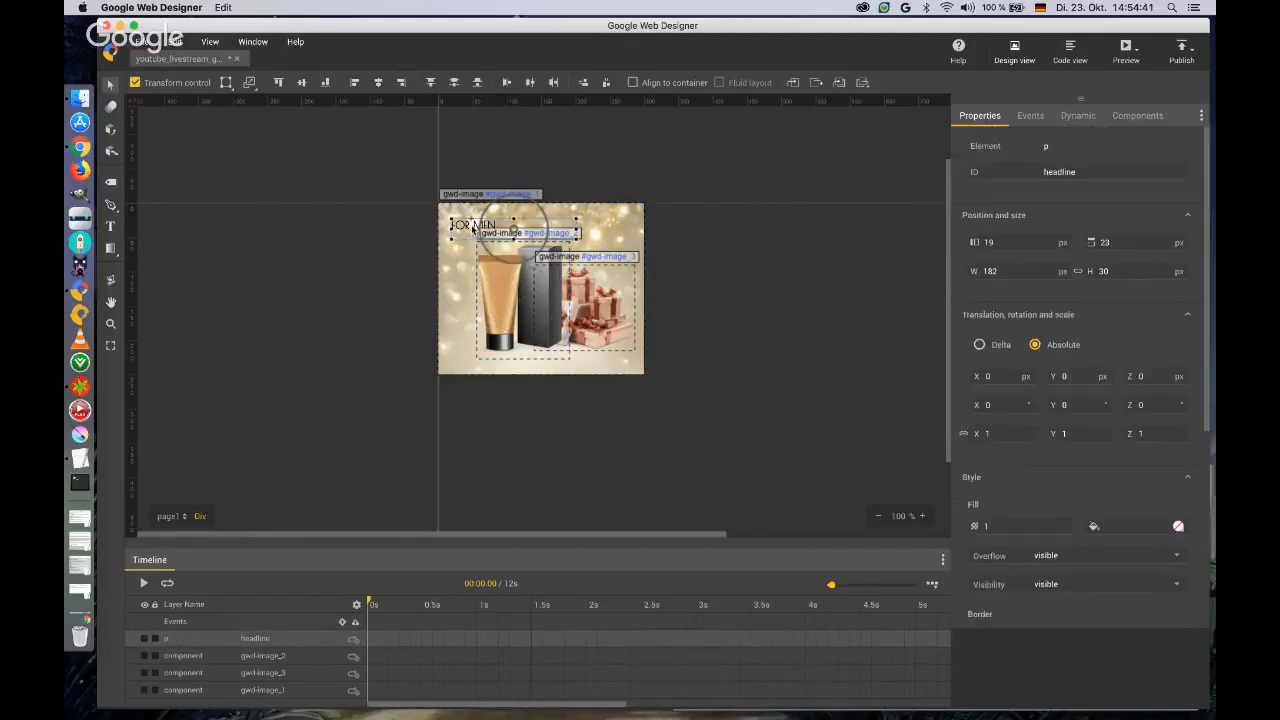
{"action": "left_click", "coordinate": [361, 289]}
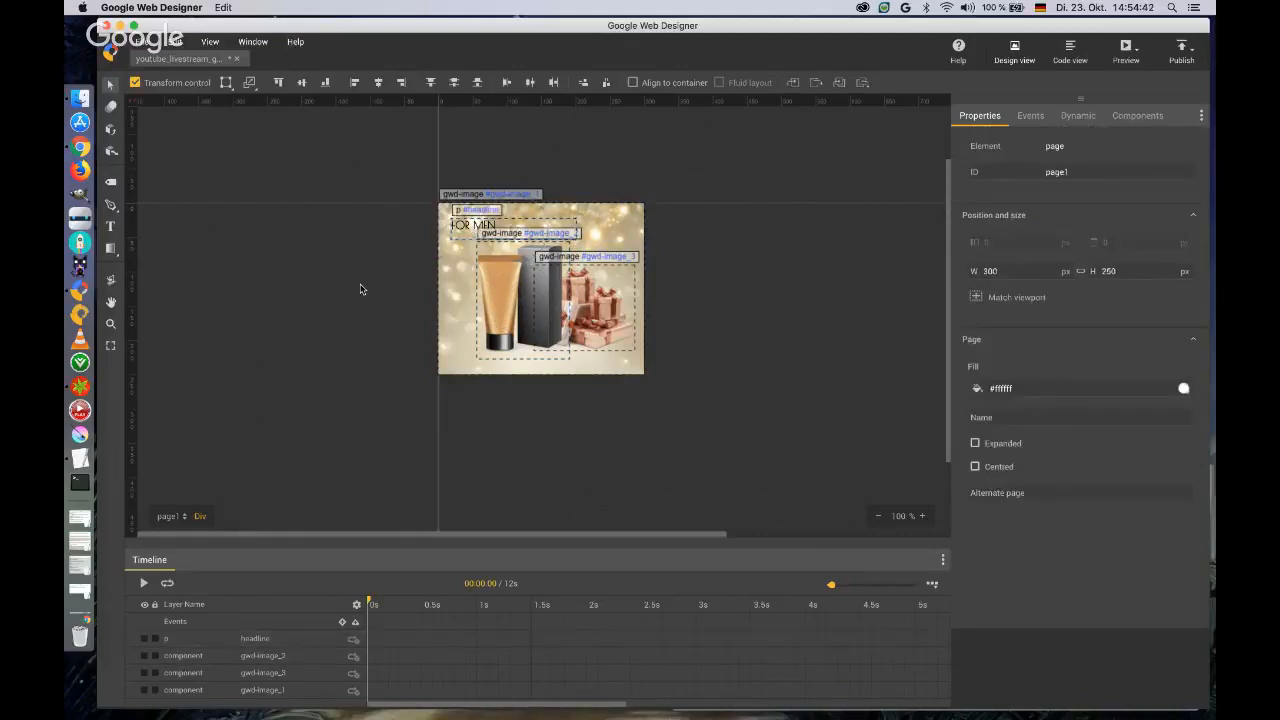
{"action": "left_click", "coordinate": [510, 312]}
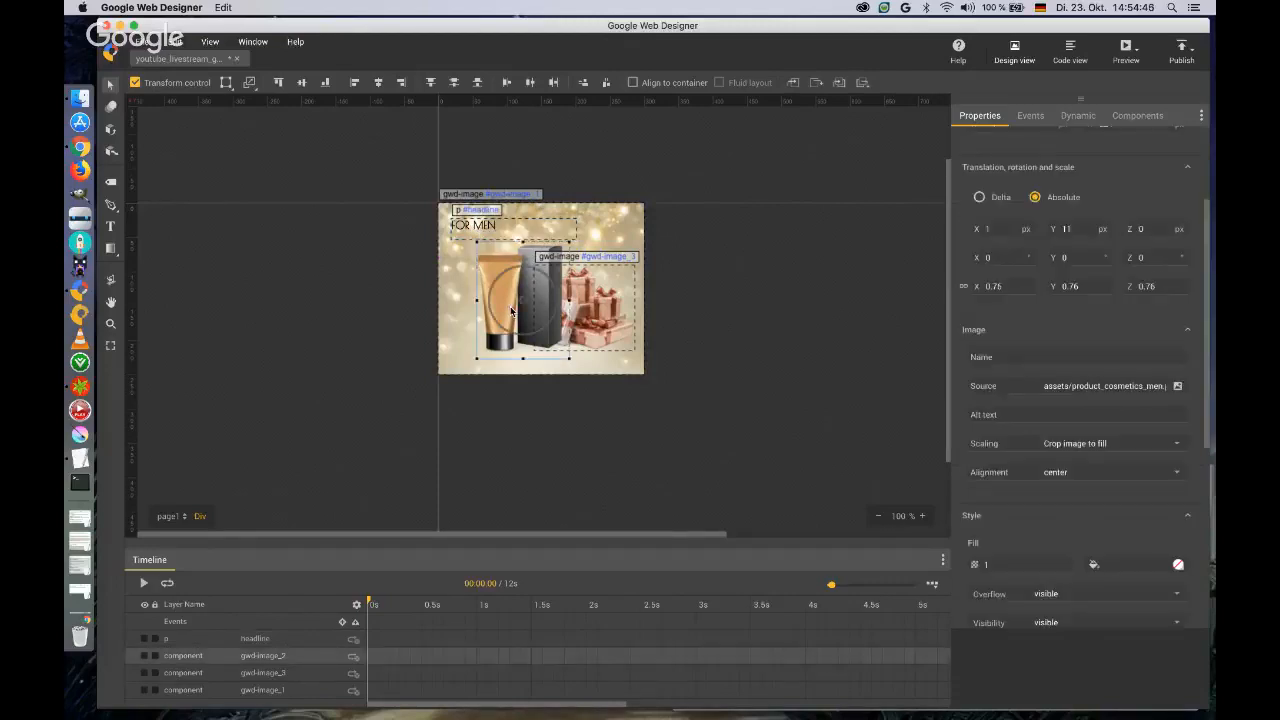
{"action": "left_click", "coordinate": [483, 225]}
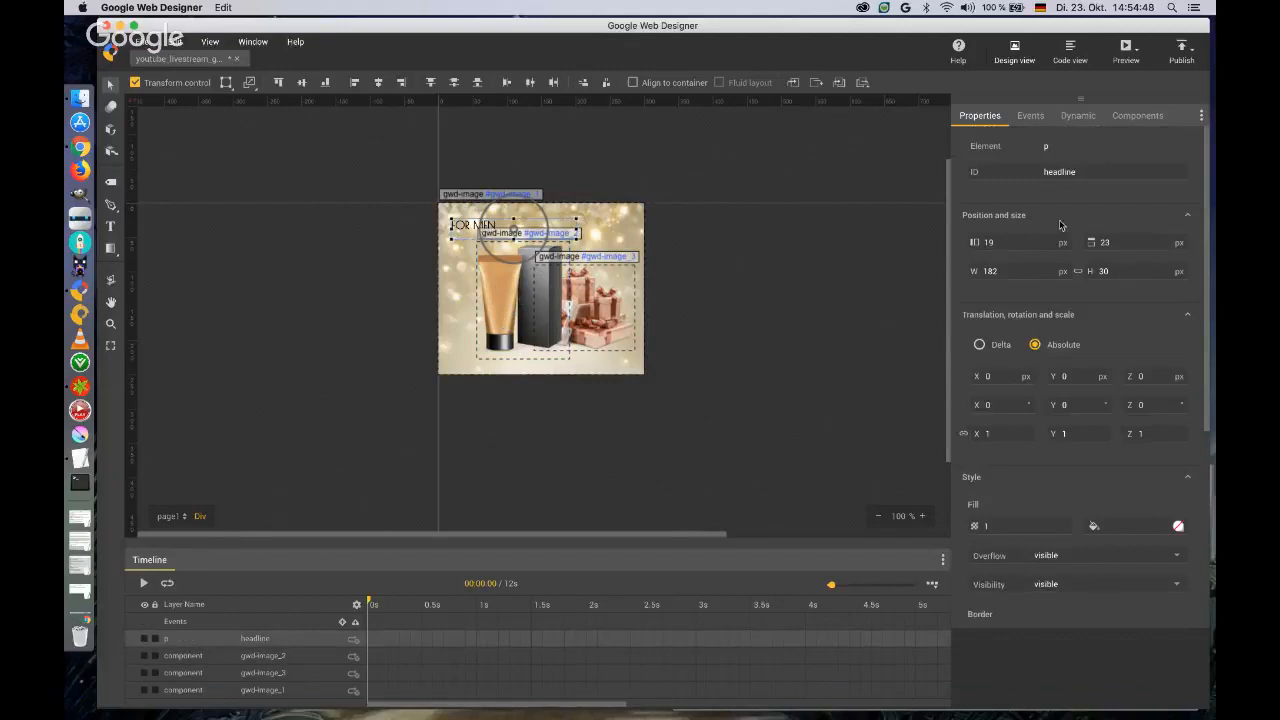
Give the cosmetics product image the ID keyvisual.
{"action": "left_click", "coordinate": [502, 293]}
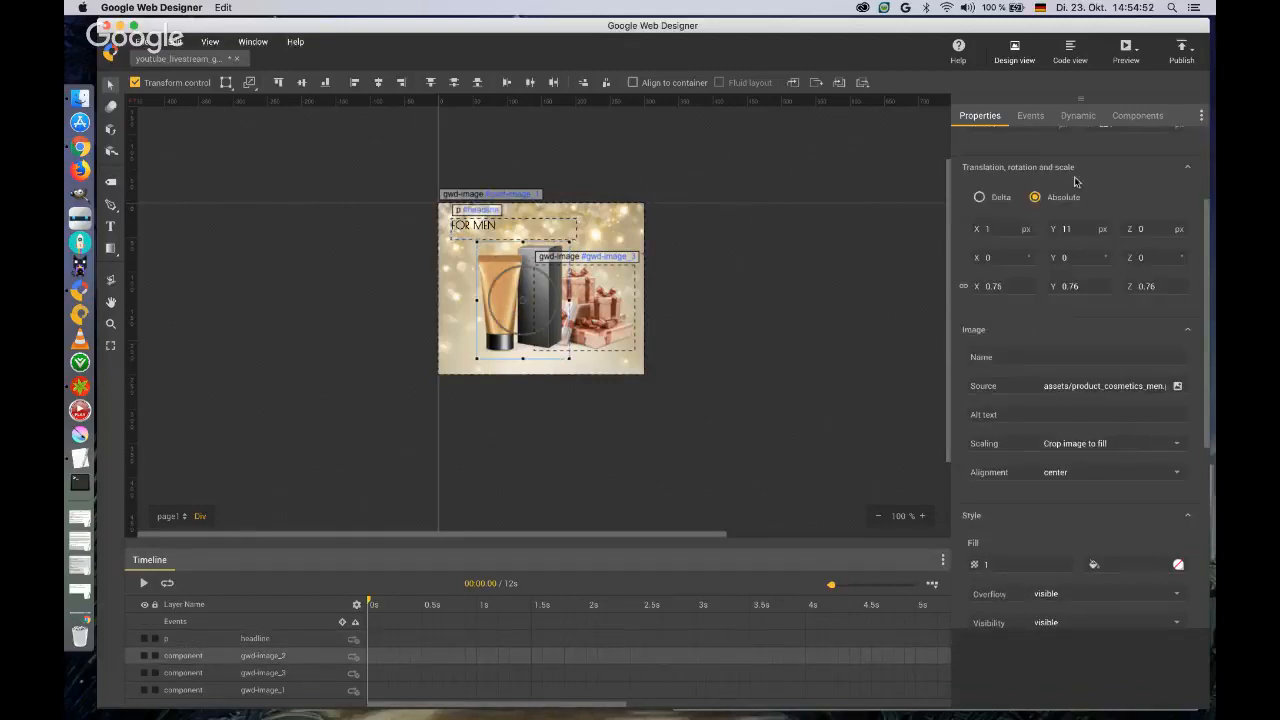
{"action": "scroll", "coordinate": [1075, 181], "scroll_direction": "up", "scroll_amount": 3}
{"action": "left_click", "coordinate": [1028, 177]}
{"action": "type", "text": "keyvisual"}
{"action": "key", "text": "Return"}
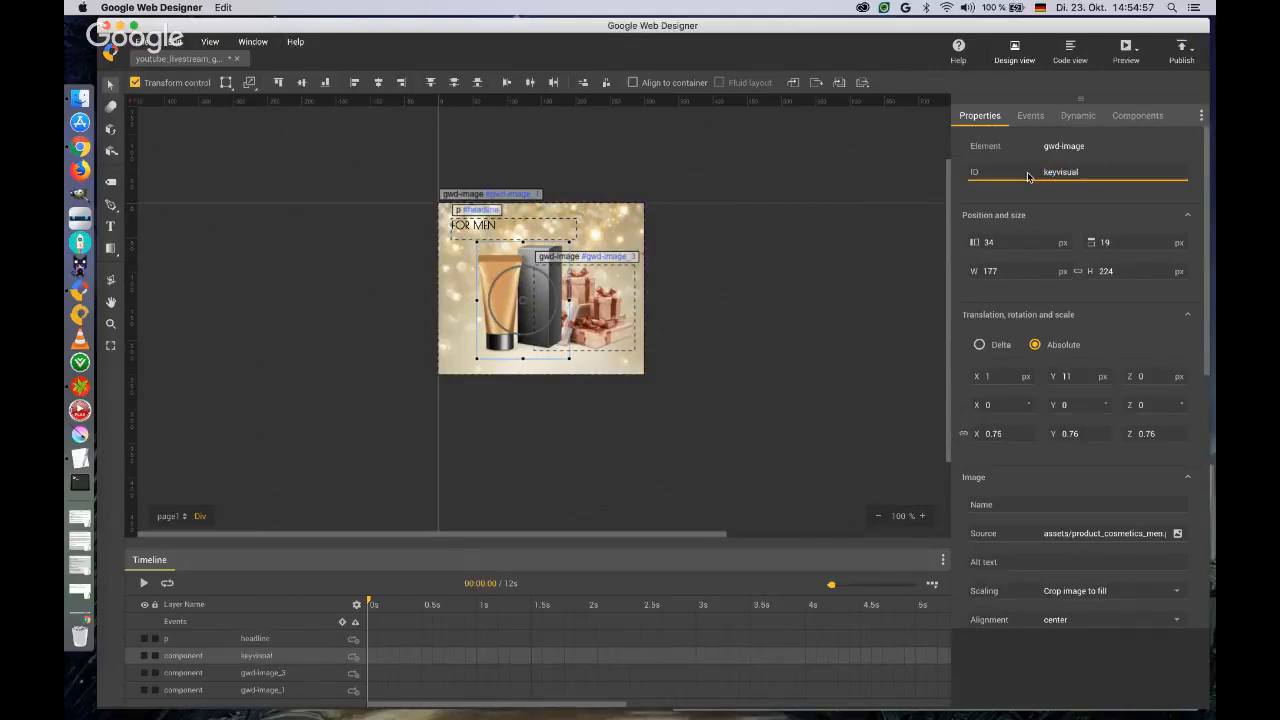
Give the gifts image the ID decoration.
{"action": "left_click", "coordinate": [607, 312]}
{"action": "left_click", "coordinate": [1084, 172]}
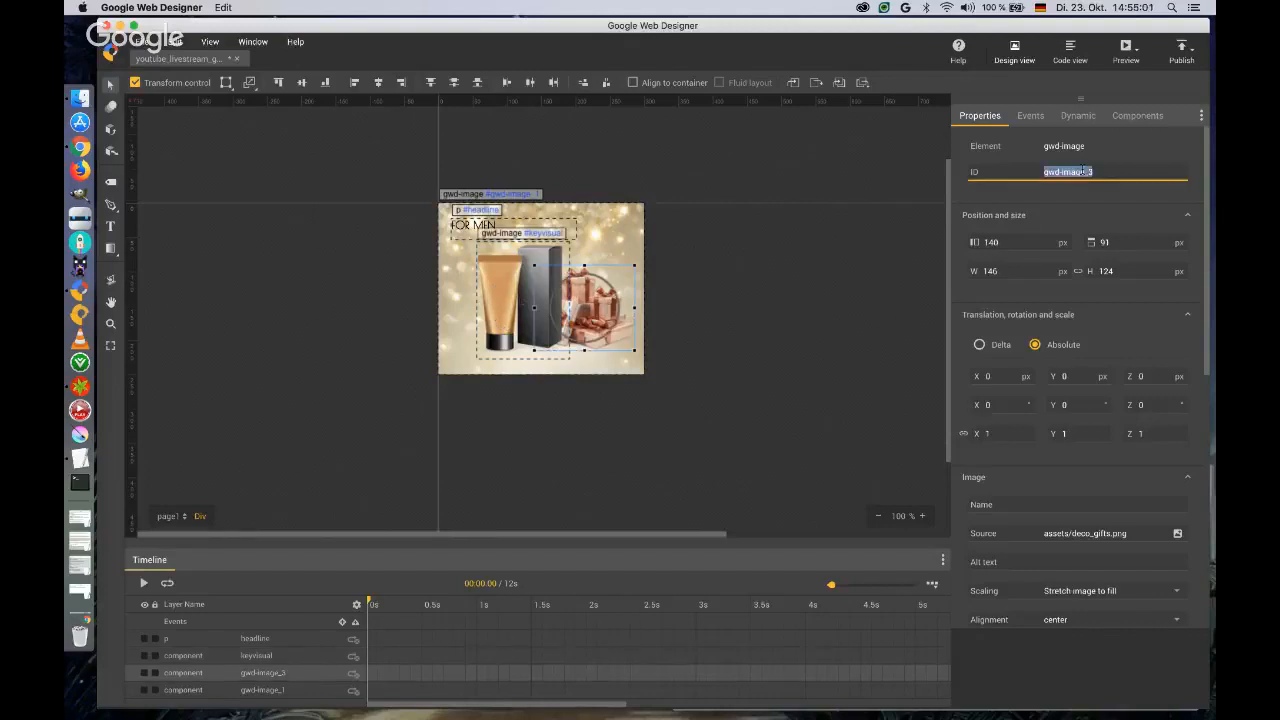
{"action": "type", "text": "decoration"}
{"action": "key", "text": "Return"}
Give the golden background picture the ID backgroundimage.
{"action": "left_click", "coordinate": [613, 219]}
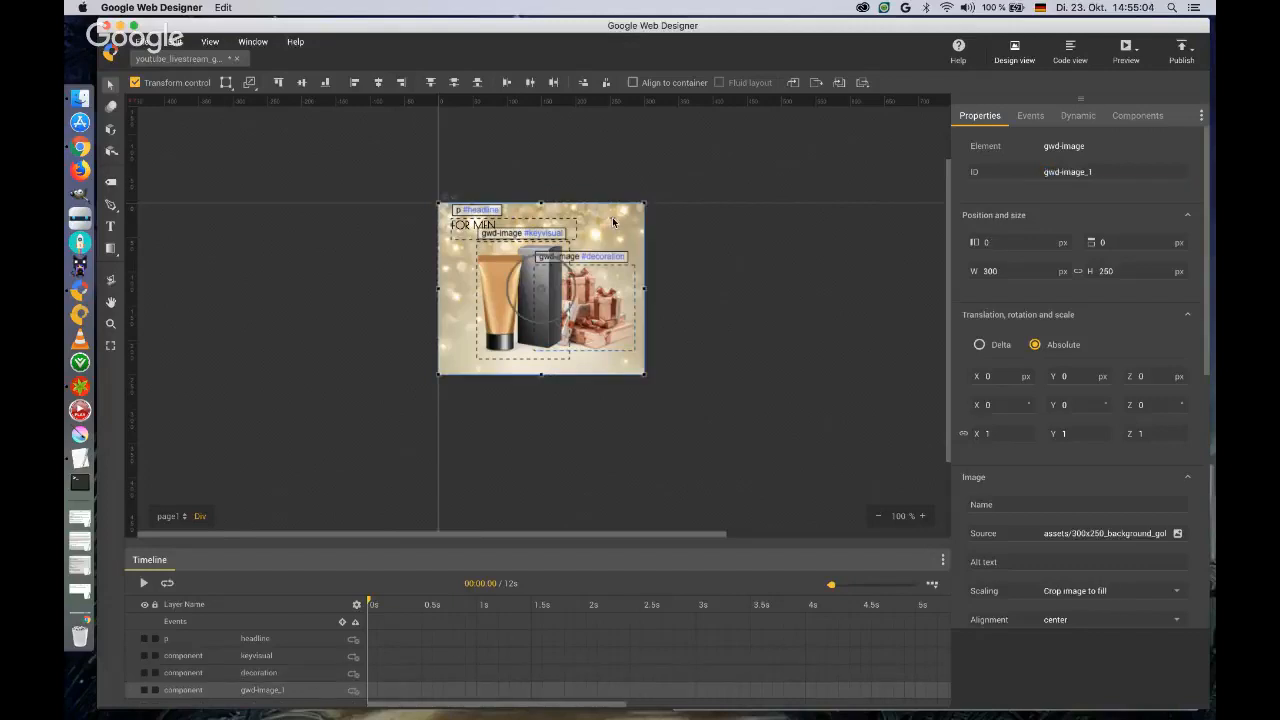
{"action": "left_click", "coordinate": [1099, 172]}
{"action": "type", "text": "backgrou"}
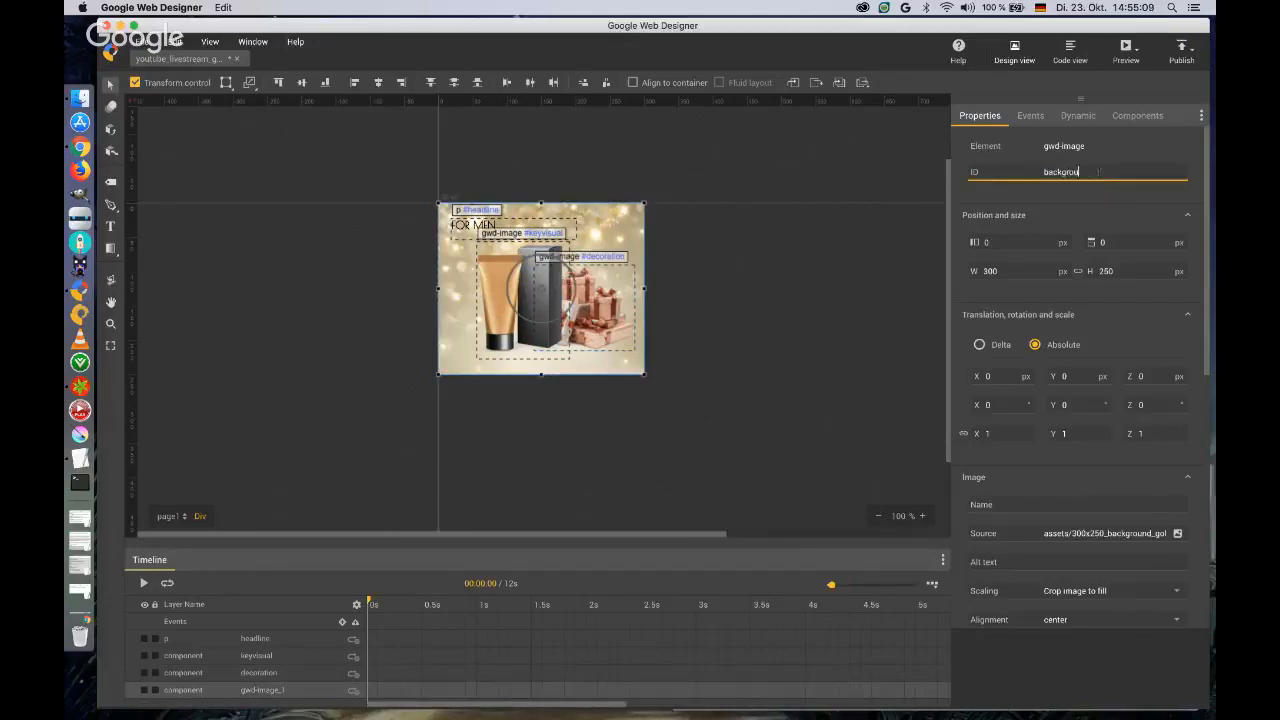
{"action": "type", "text": "ndimage"}
{"action": "key", "text": "Return"}
Insert a keyframe at 1 s on the keyvisual layer and set the image's opacity to 0 at its starting keyframe.
{"action": "right_click", "coordinate": [477, 657]}
{"action": "left_click", "coordinate": [487, 667]}
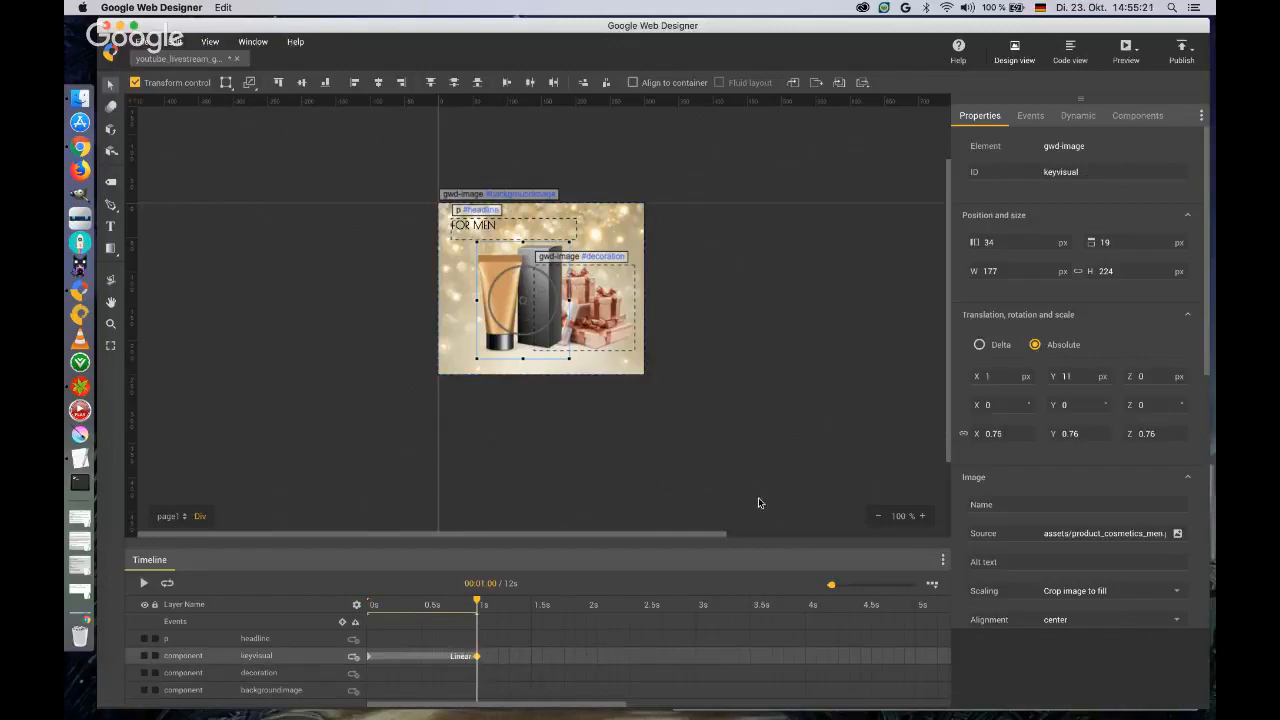
{"action": "left_click", "coordinate": [369, 657]}
{"action": "scroll", "coordinate": [1015, 445], "scroll_direction": "down", "scroll_amount": 4}
{"action": "left_click", "coordinate": [997, 529]}
{"action": "type", "text": "0"}
{"action": "key", "text": "Tab"}
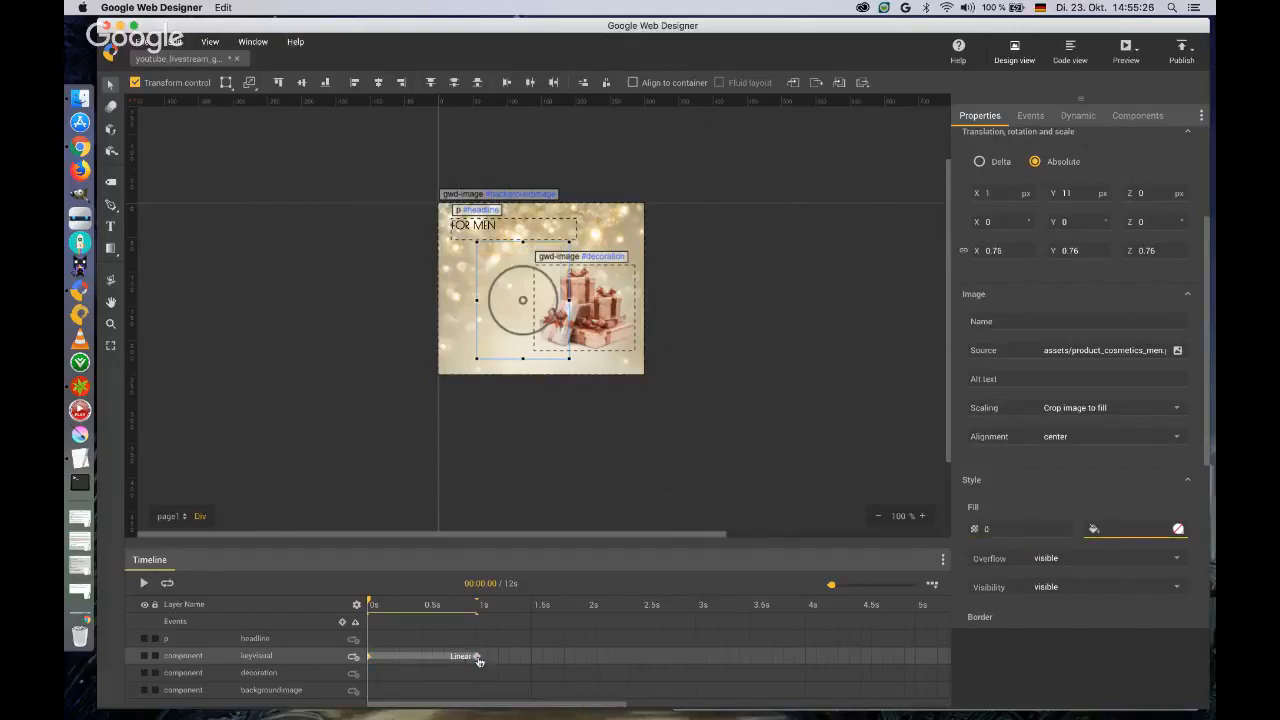
At the 1 s keyframe, set the keyvisual's opacity to 1 and its scale to 0.9.
{"action": "left_click", "coordinate": [478, 657]}
{"action": "left_click", "coordinate": [996, 529]}
{"action": "type", "text": "1"}
{"action": "key", "text": "Tab"}
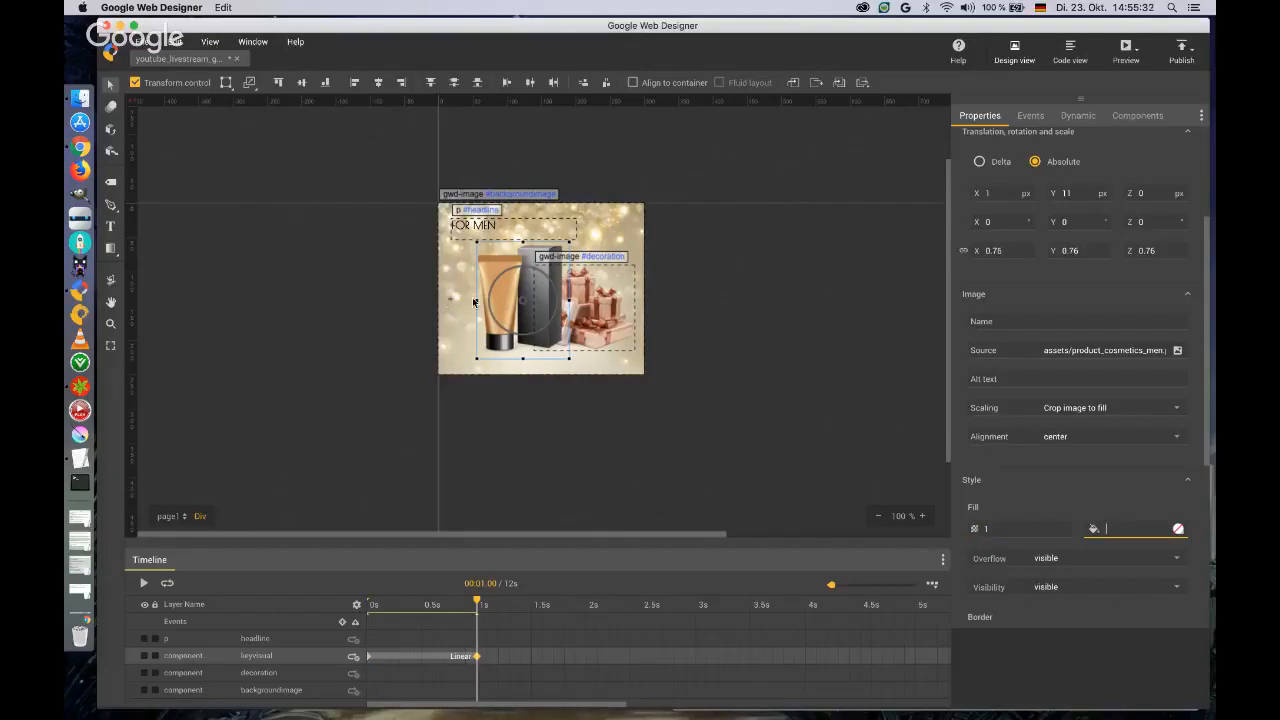
{"action": "left_click", "coordinate": [1008, 249]}
{"action": "type", "text": "0.9"}
{"action": "key", "text": "Return"}
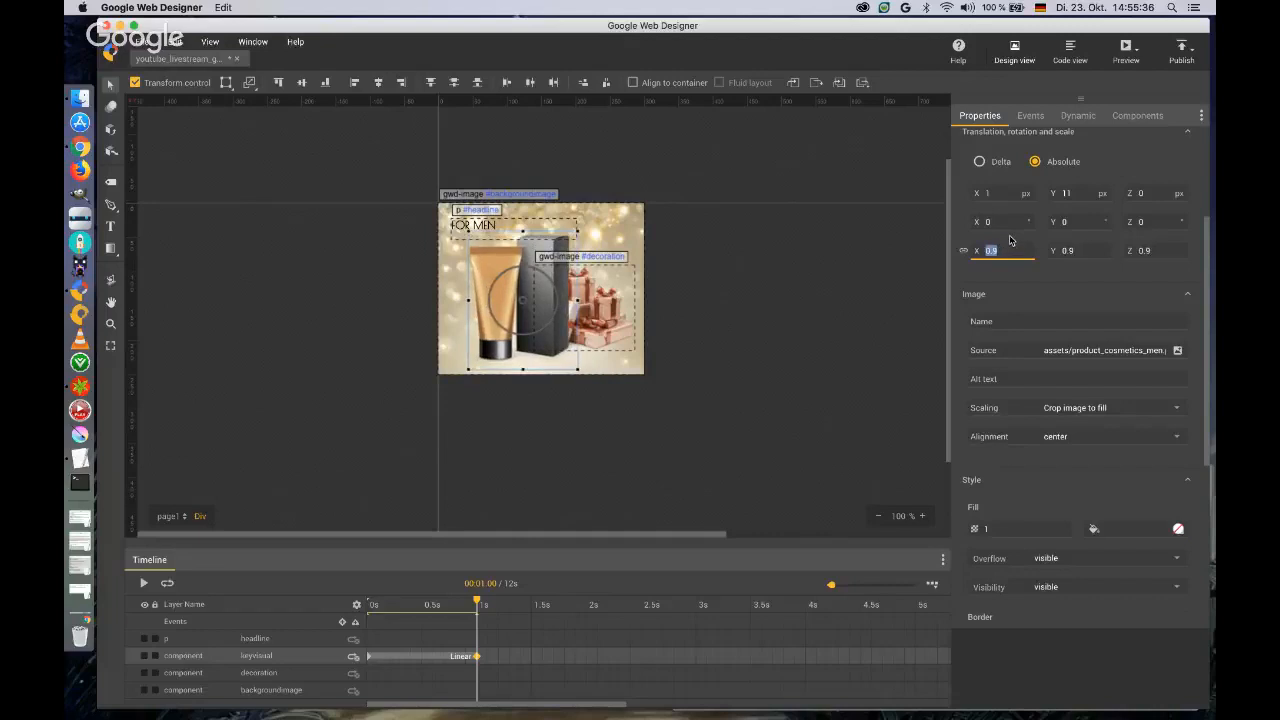
Apply a custom, overshooting easing curve to the keyvisual's animation and scrub the timeline to 1.20 s to preview it.
{"action": "right_click", "coordinate": [458, 658]}
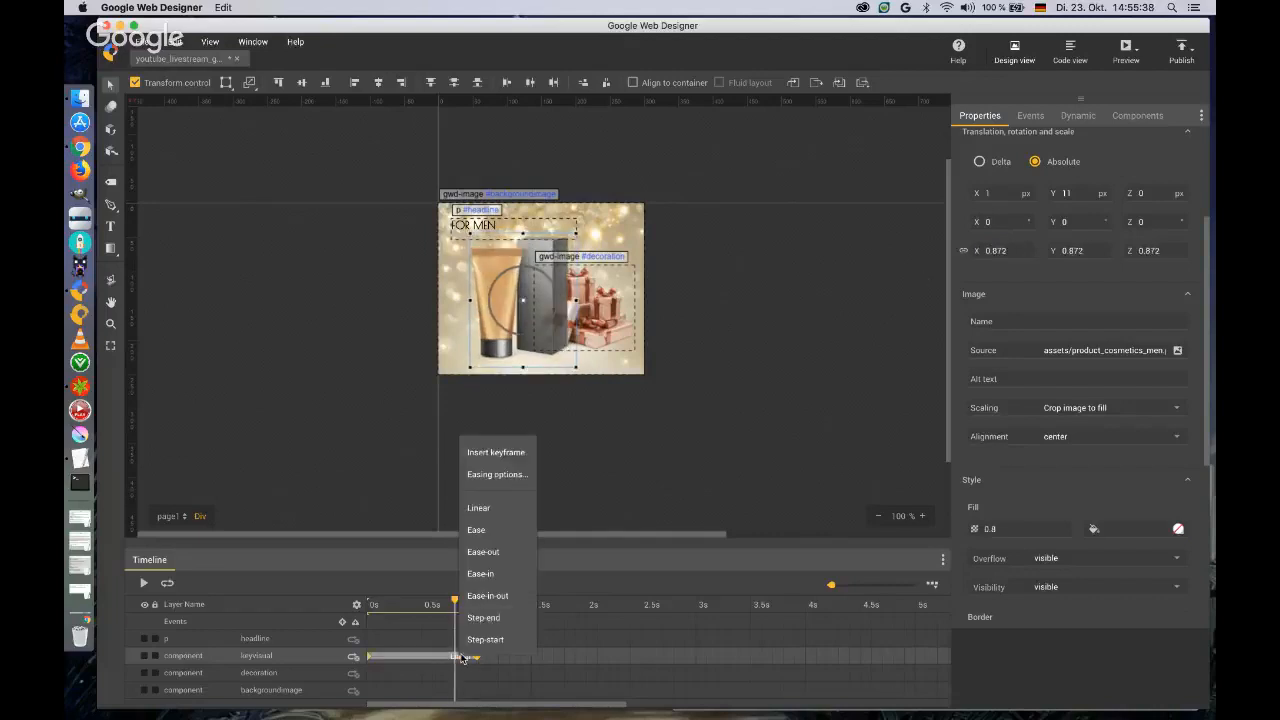
{"action": "left_click", "coordinate": [518, 475]}
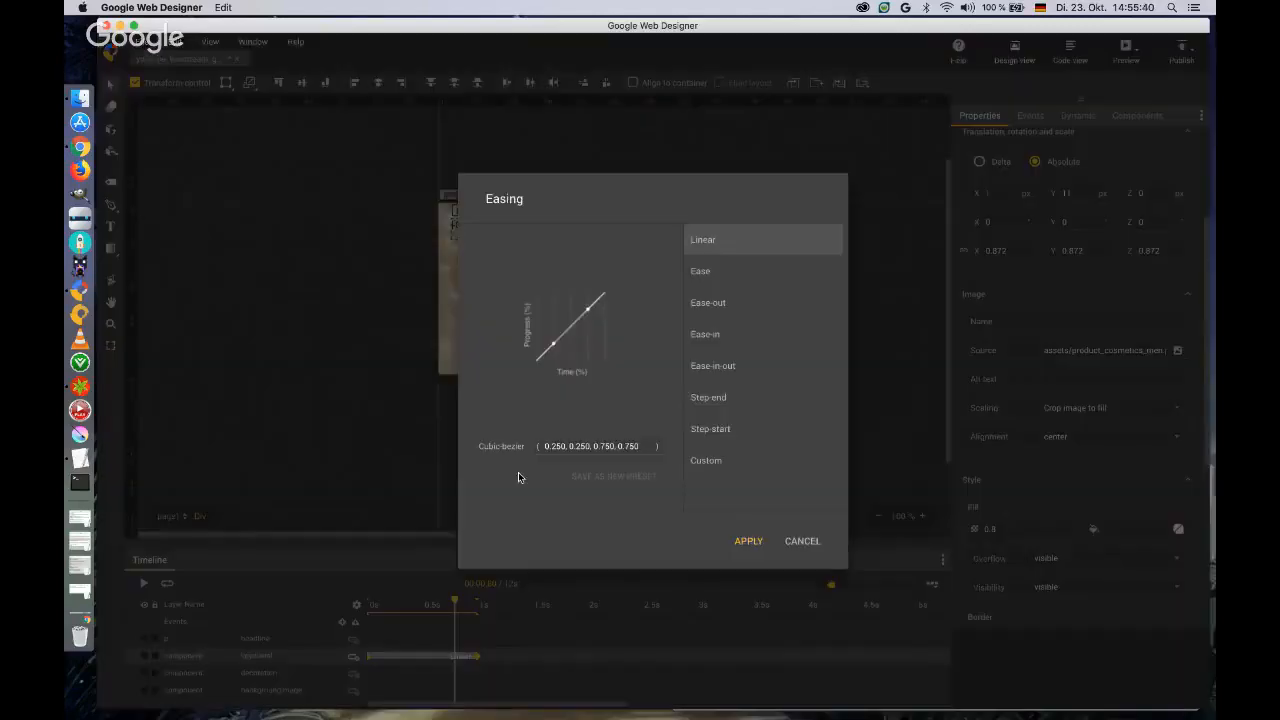
{"action": "left_click_drag", "start_coordinate": [588, 308], "coordinate": [580, 248]}
{"action": "left_click_drag", "start_coordinate": [553, 344], "coordinate": [553, 363]}
{"action": "left_click", "coordinate": [748, 541]}
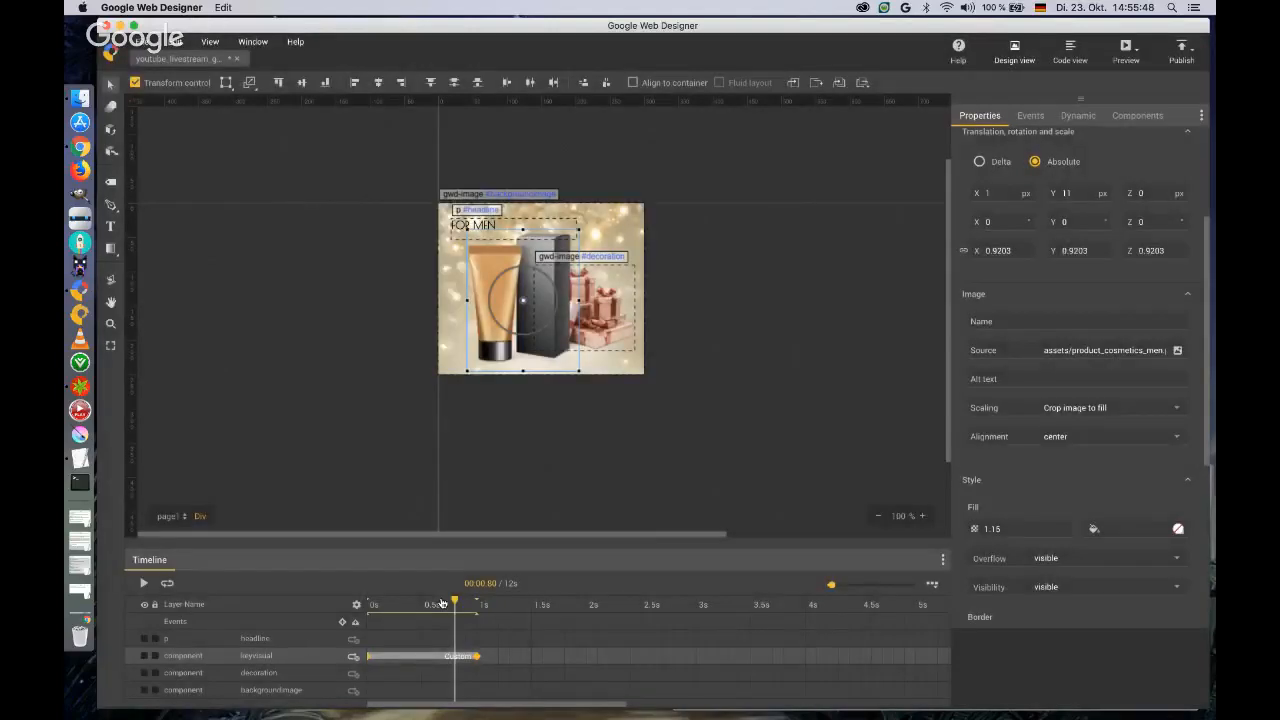
{"action": "left_click_drag", "start_coordinate": [443, 604], "coordinate": [498, 604]}
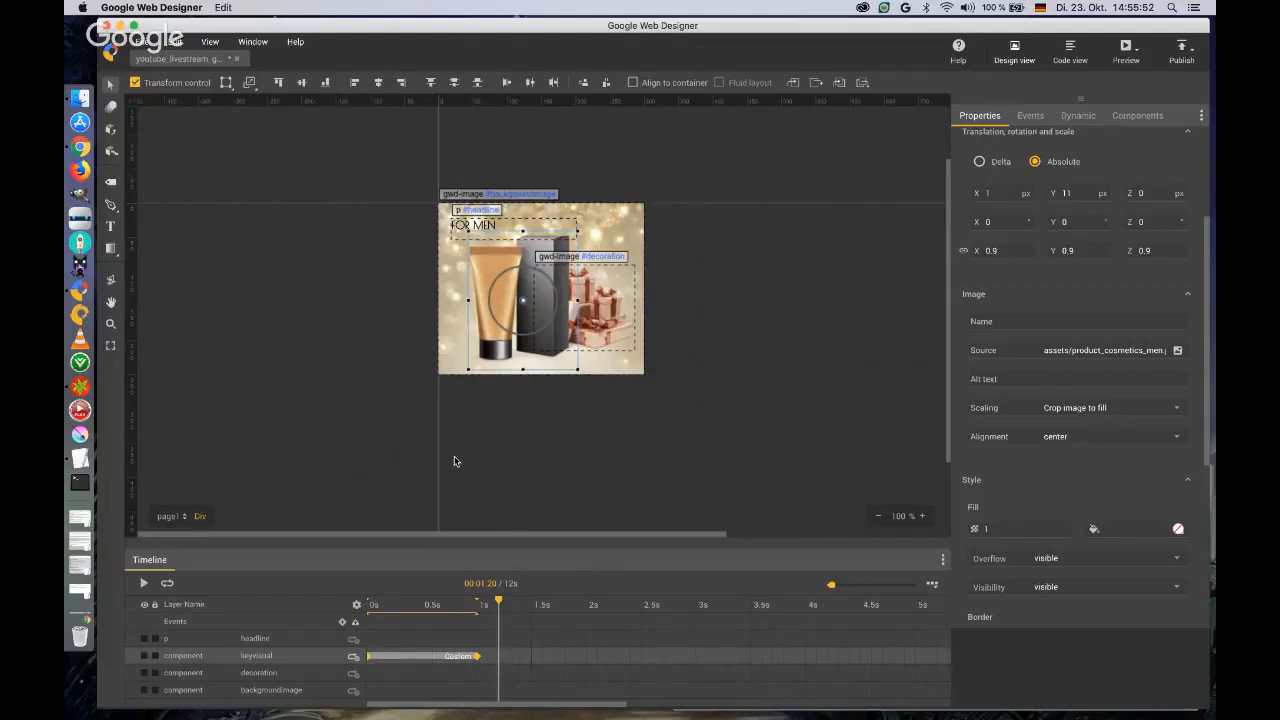
Add a Tap Area interaction component to the banner, placed in its upper-left corner.
{"action": "left_click", "coordinate": [303, 227]}
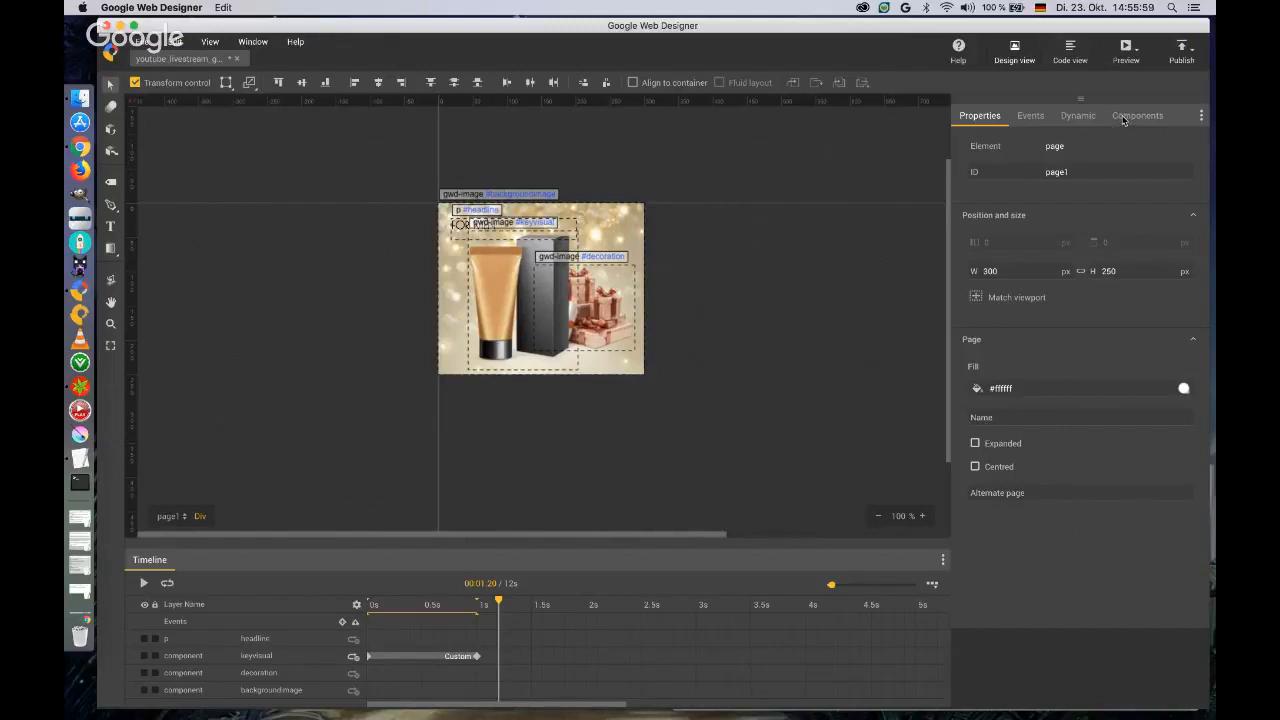
{"action": "left_click", "coordinate": [1031, 117]}
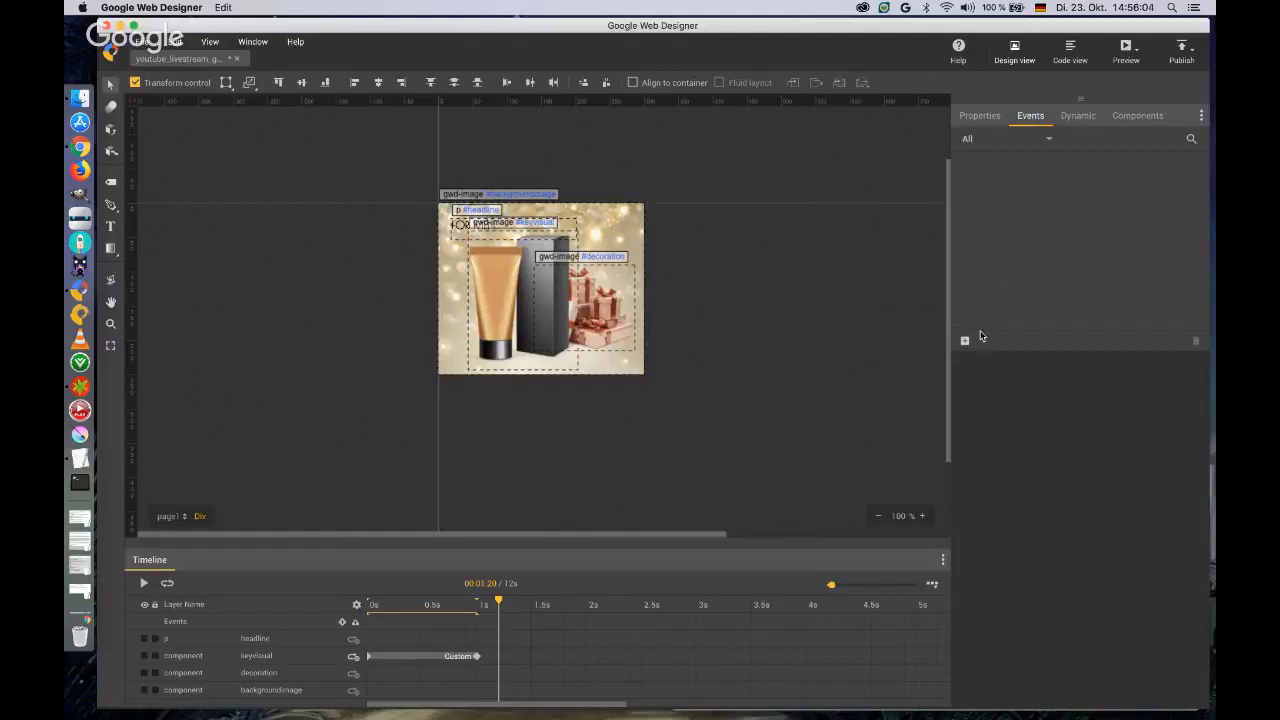
{"action": "left_click", "coordinate": [1124, 117]}
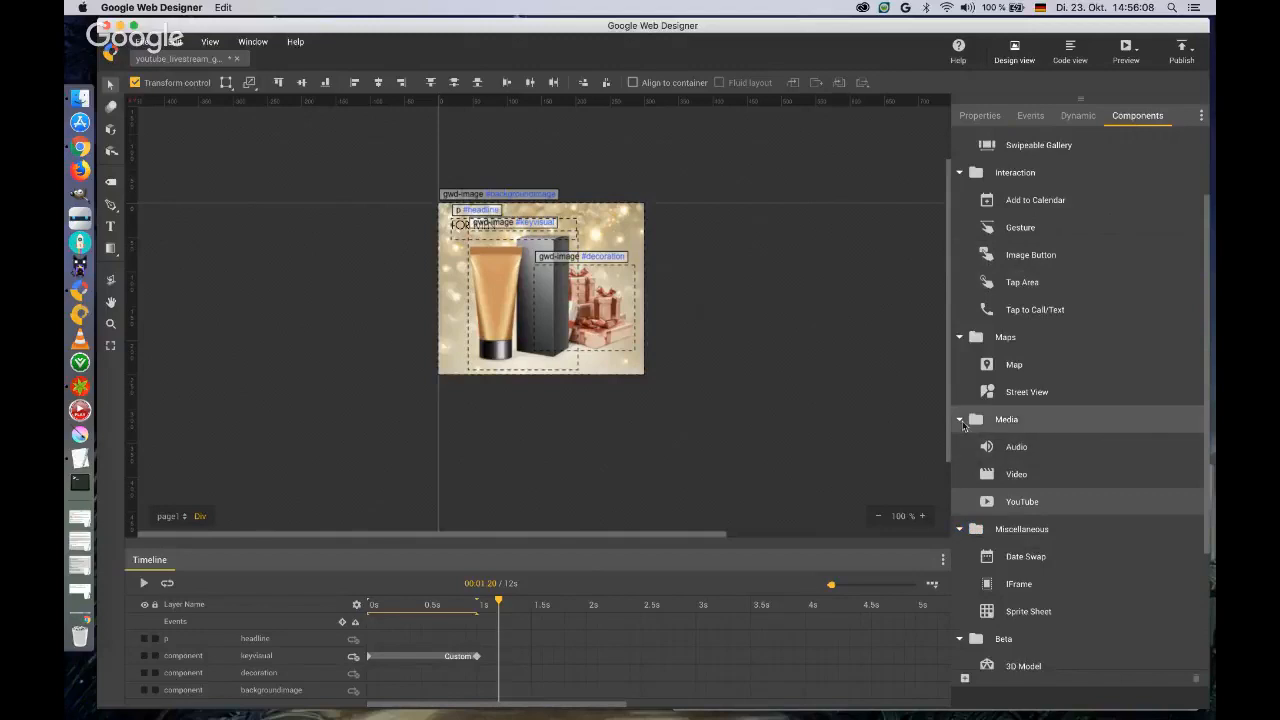
{"action": "left_click", "coordinate": [961, 422]}
{"action": "left_click", "coordinate": [1010, 339]}
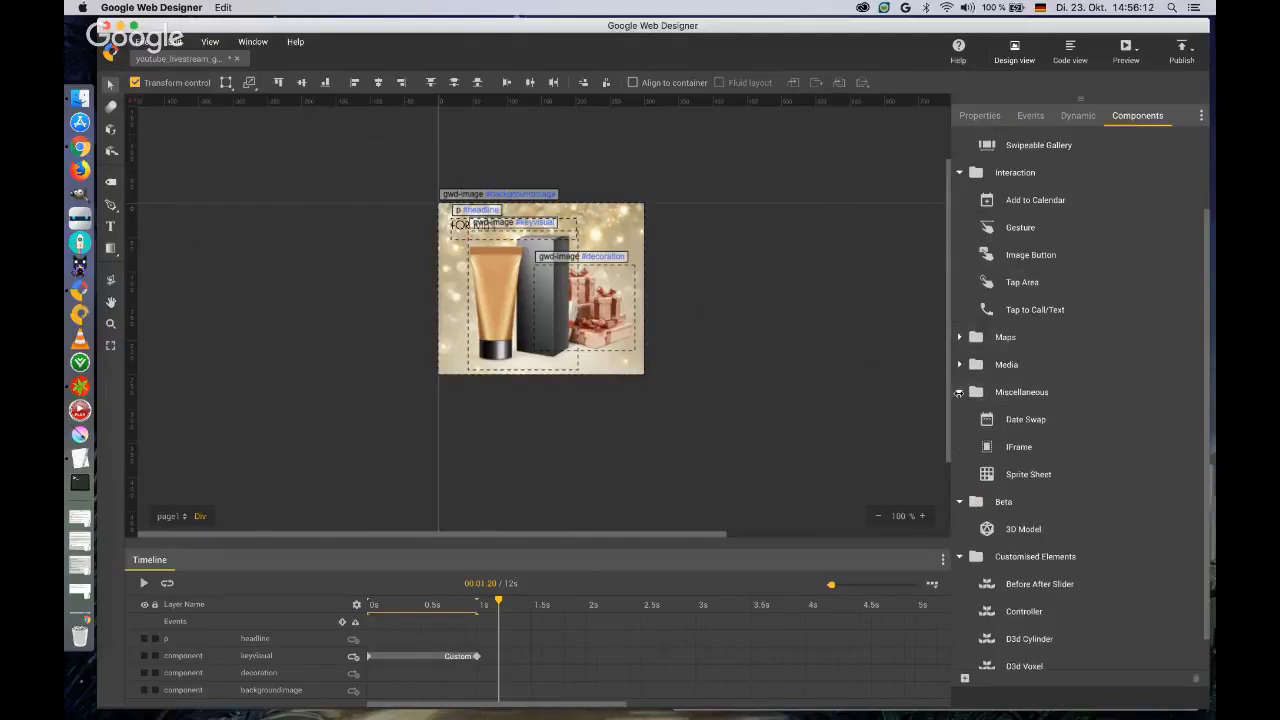
{"action": "scroll", "coordinate": [1008, 300], "scroll_direction": "up", "scroll_amount": 2}
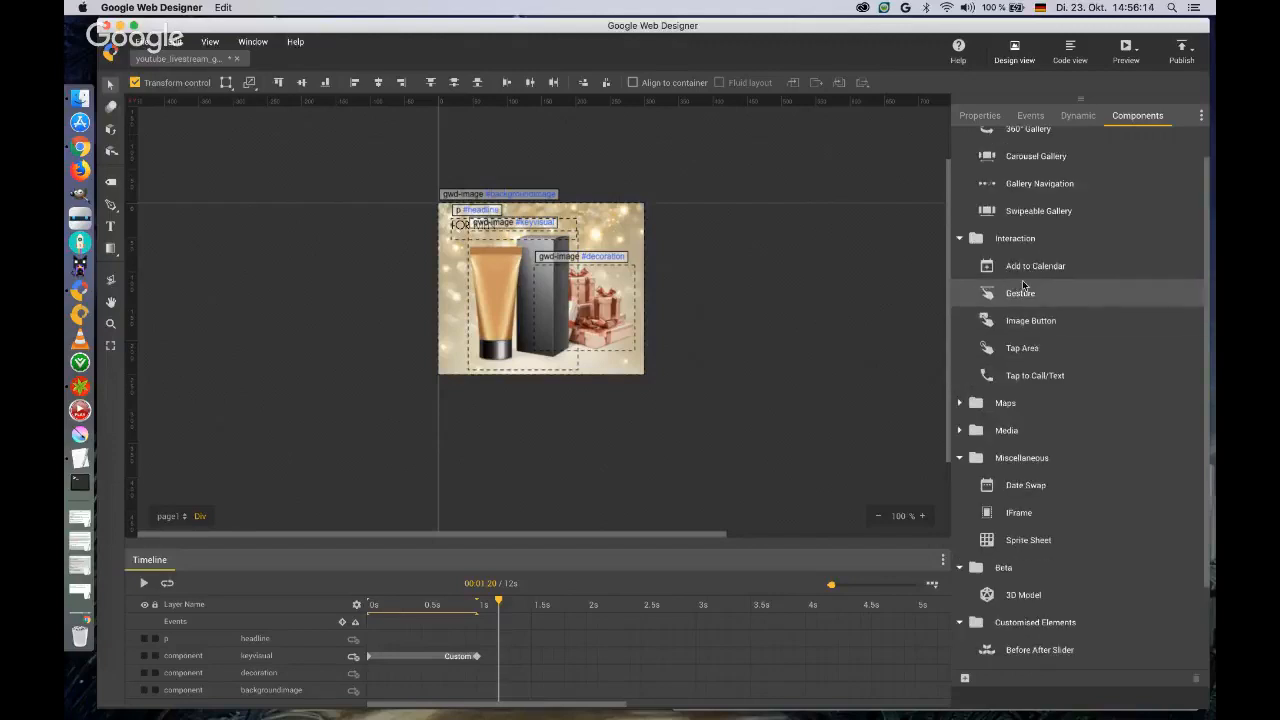
{"action": "left_click_drag", "start_coordinate": [1008, 347], "coordinate": [505, 250]}
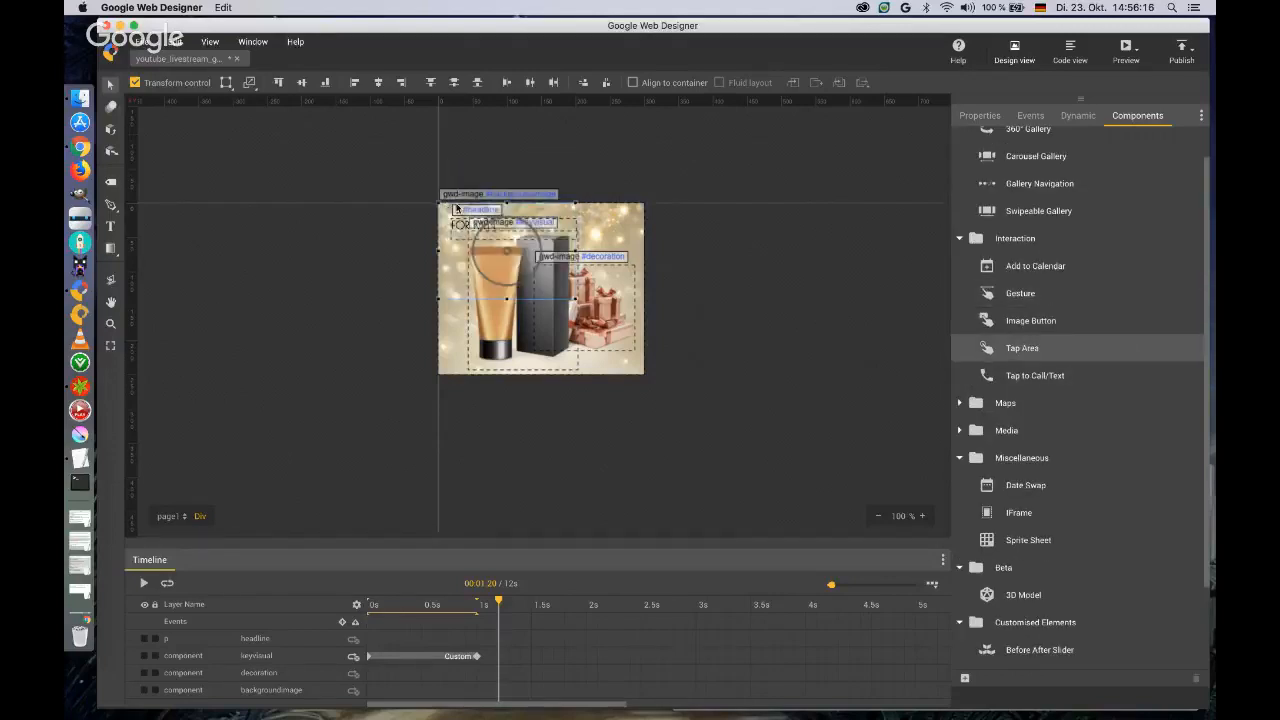
Give the new tap area the ID button_CTR.
{"action": "left_click", "coordinate": [982, 116]}
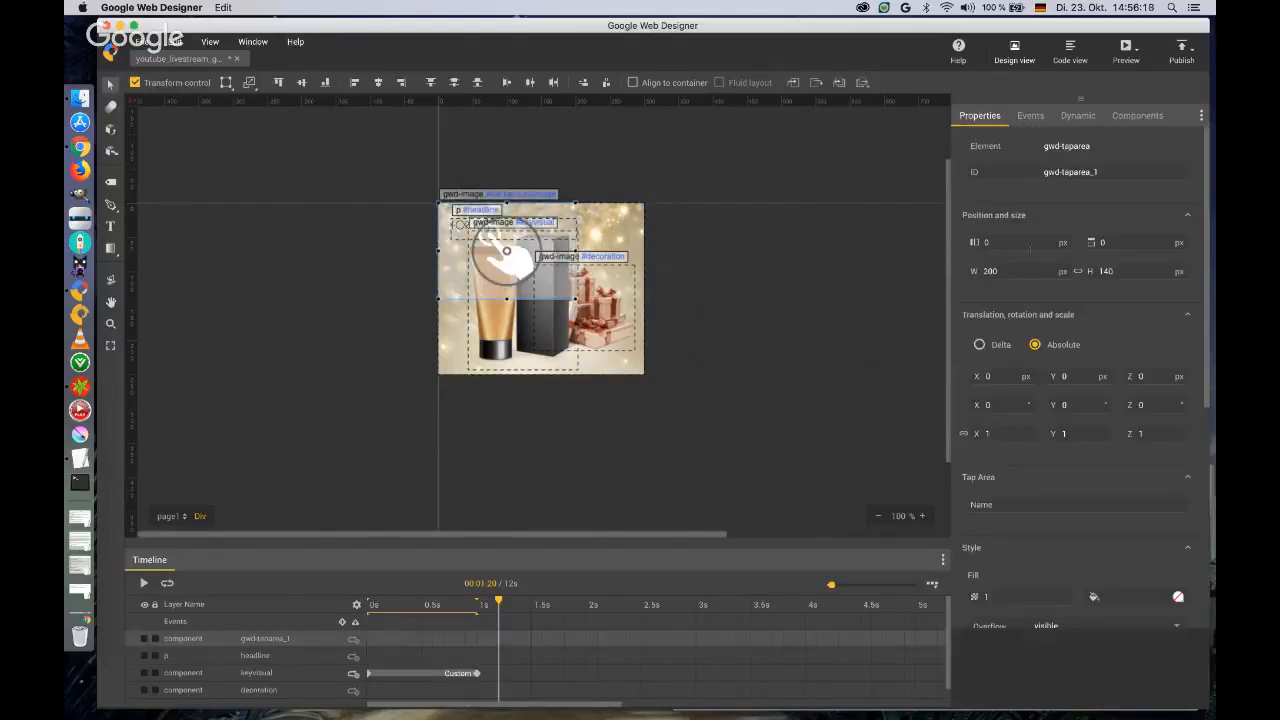
{"action": "left_click", "coordinate": [1095, 172]}
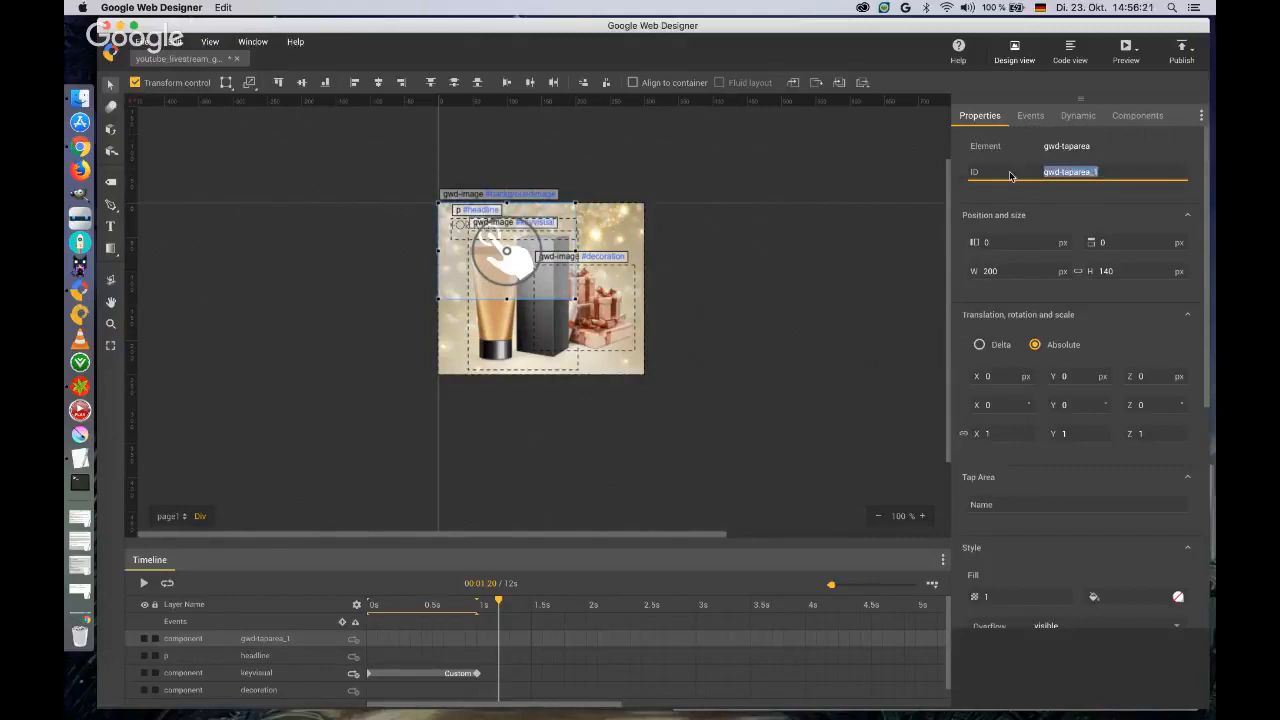
{"action": "type", "text": "c"}
{"action": "type", "text": "button"}
{"action": "type", "text": "_CTR"}
{"action": "key", "text": "Delete"}
{"action": "key", "text": "Tab"}
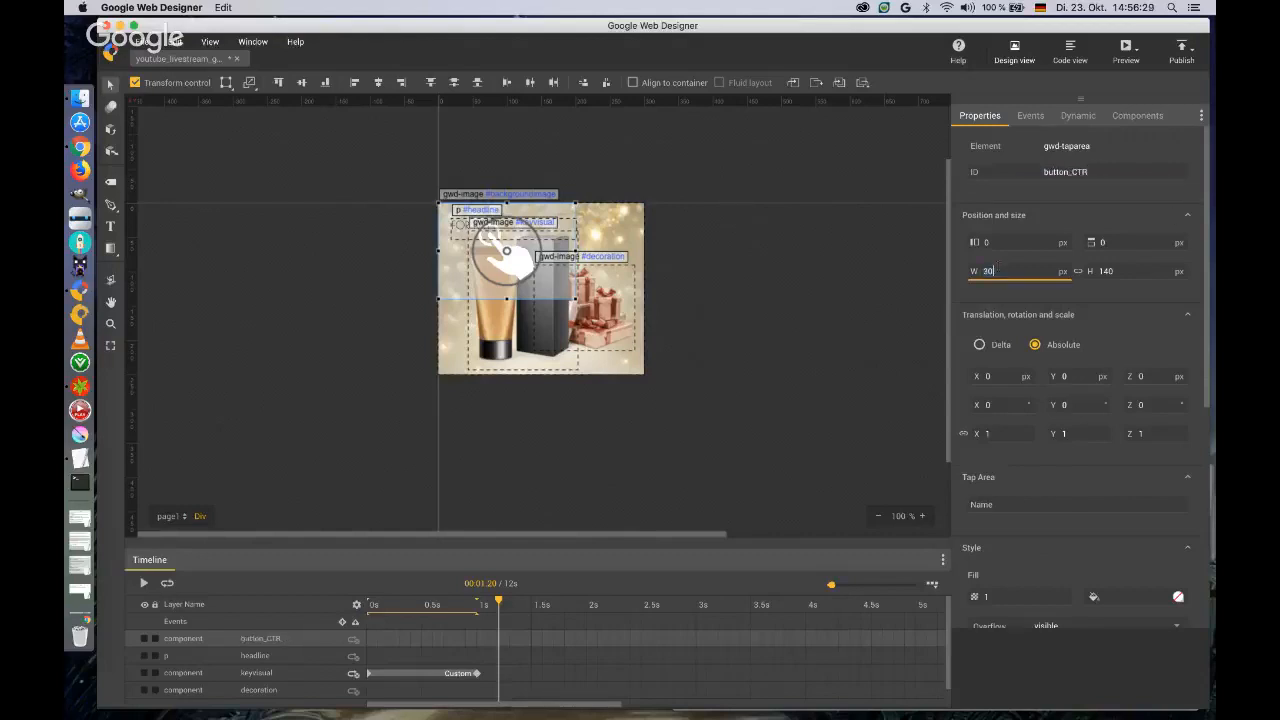
Set the tap area's size to 300 x 250 px so it covers the whole banner.
{"action": "type", "text": "300"}
{"action": "key", "text": "Tab"}
{"action": "type", "text": "250"}
{"action": "key", "text": "Return"}
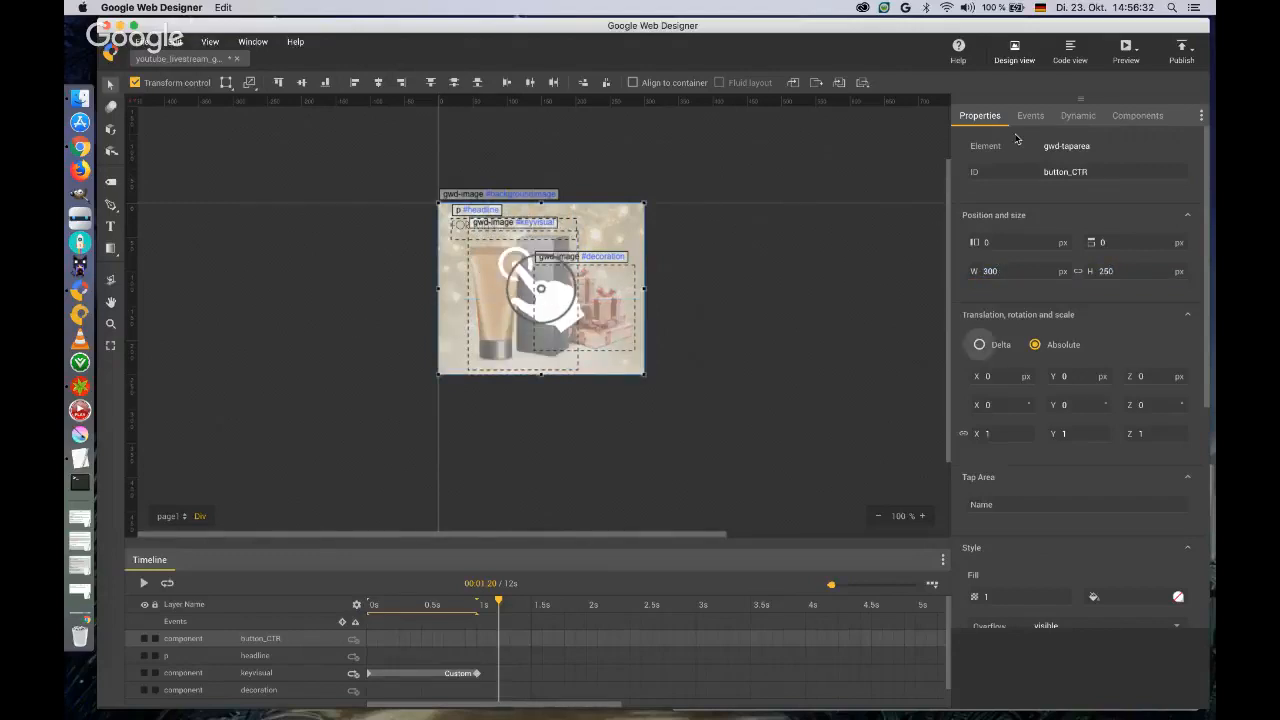
Preview the banner in Chrome and reload the page to replay its animation, then return to Google Web Designer.
{"action": "left_click", "coordinate": [1125, 52]}
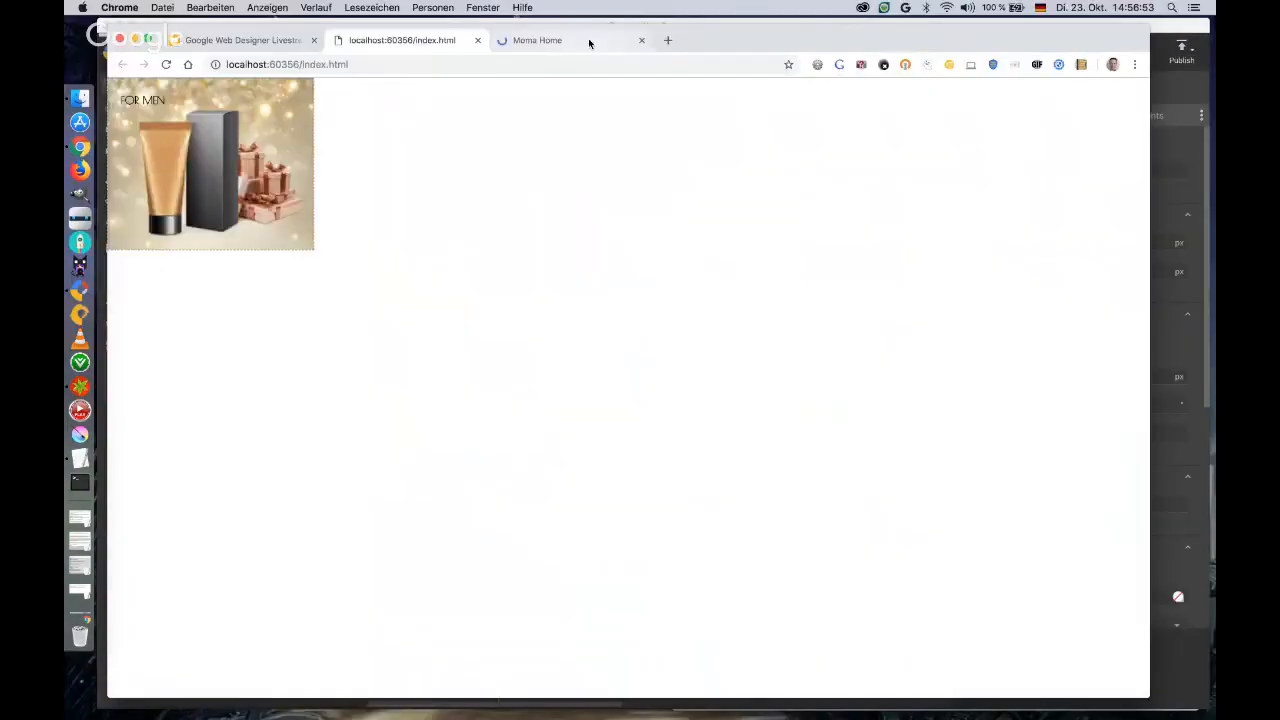
{"action": "left_click", "coordinate": [641, 40]}
{"action": "left_click", "coordinate": [166, 64]}
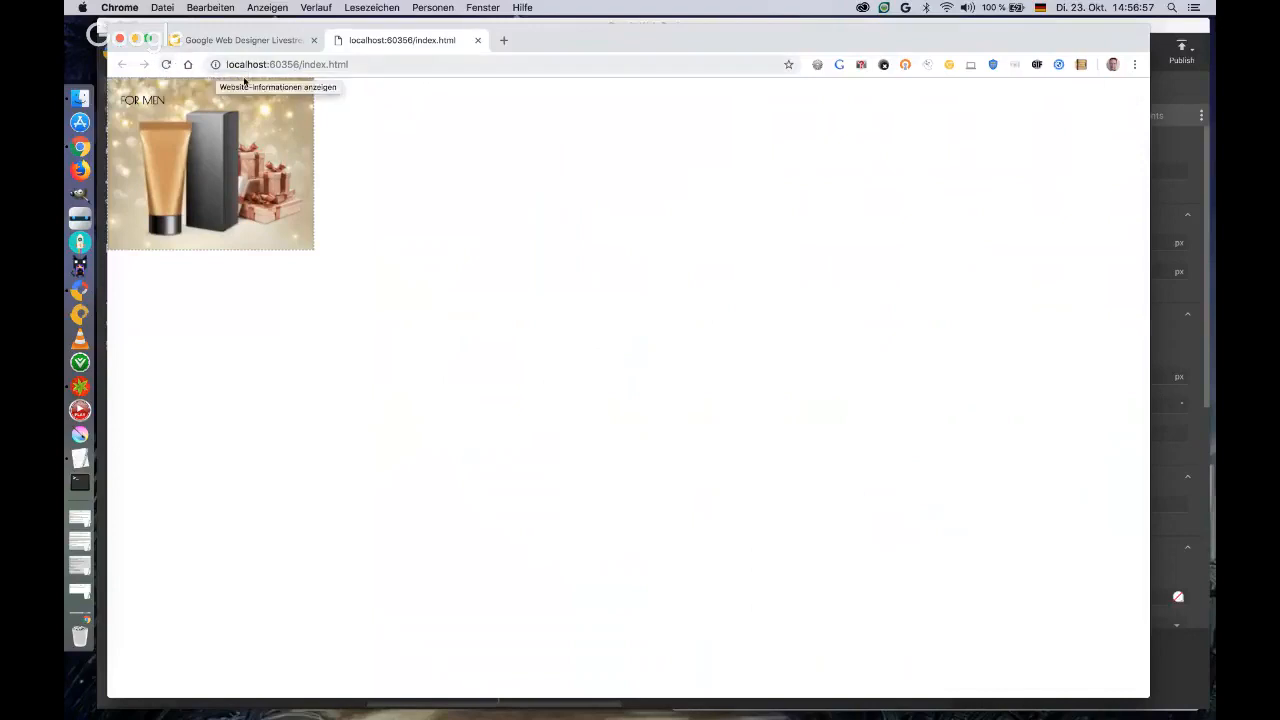
{"action": "left_click_drag", "start_coordinate": [628, 42], "coordinate": [656, 41]}
{"action": "key", "text": "ctrl+Right"}
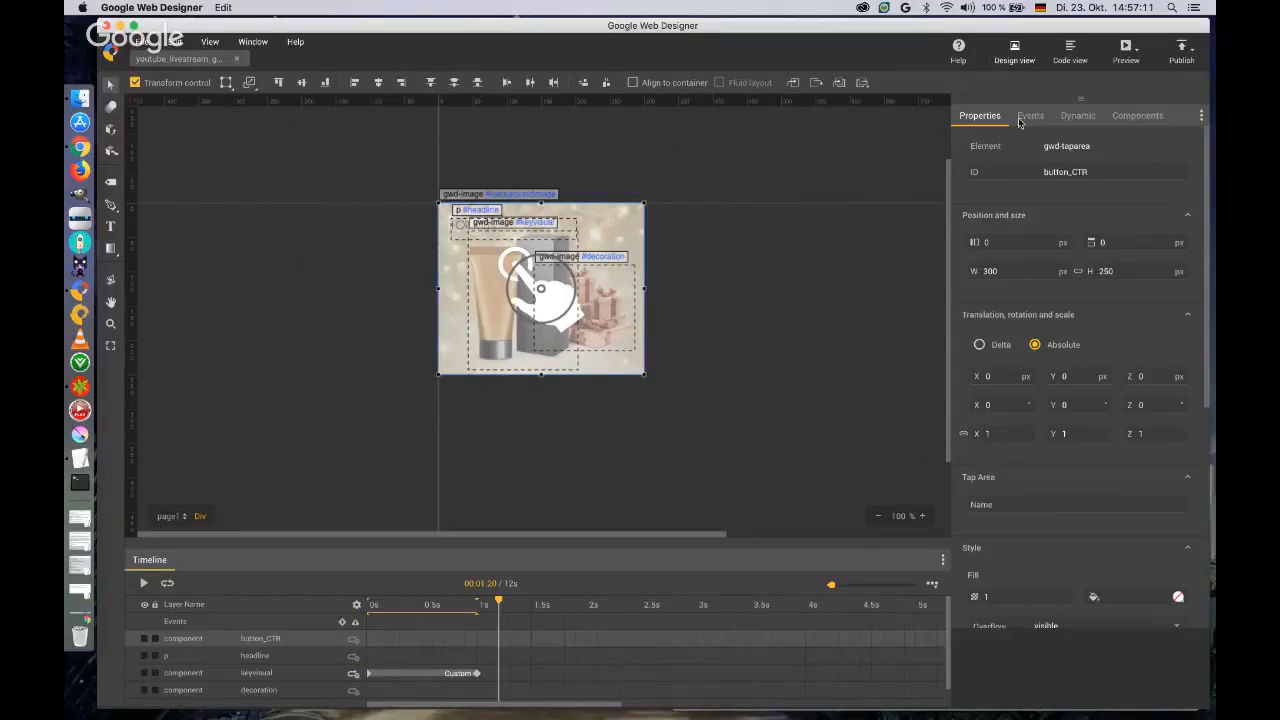
Set up dynamic properties for the banner using the Standard schema type with the Dynamic Remarketing data schema.
{"action": "left_click", "coordinate": [1076, 117]}
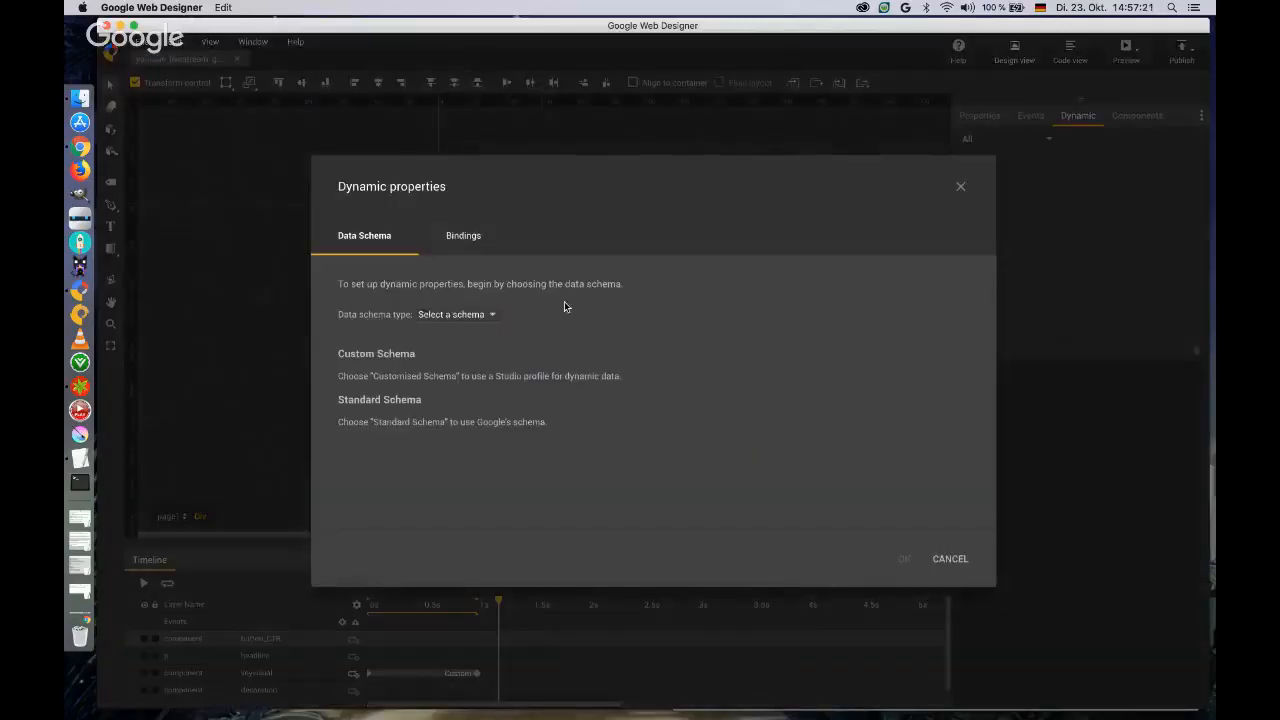
{"action": "left_click", "coordinate": [491, 315]}
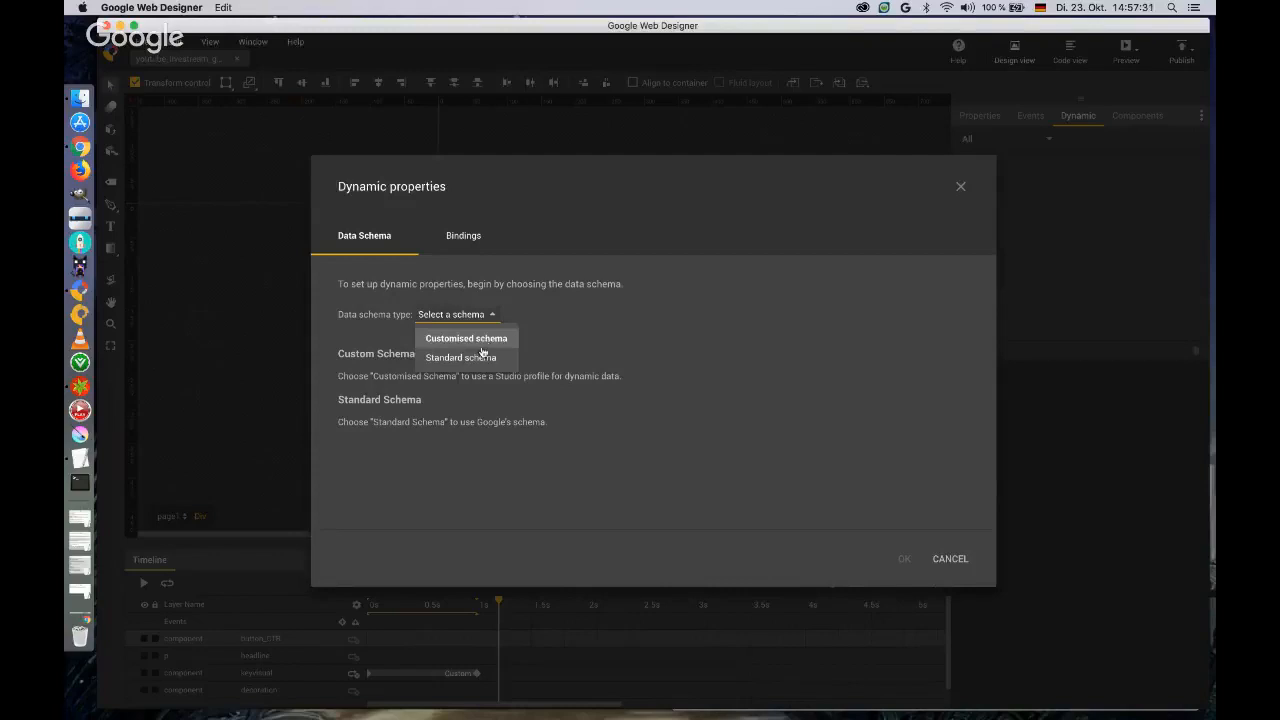
{"action": "left_click", "coordinate": [481, 358]}
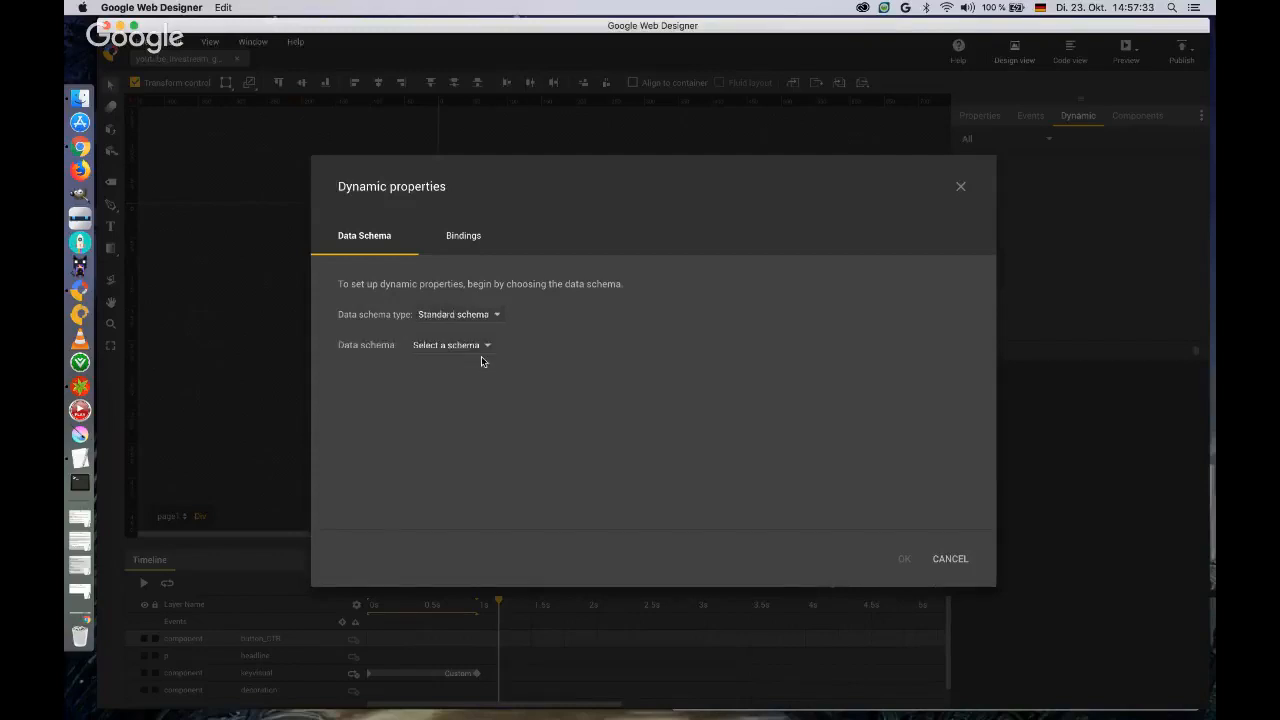
{"action": "left_click", "coordinate": [487, 346]}
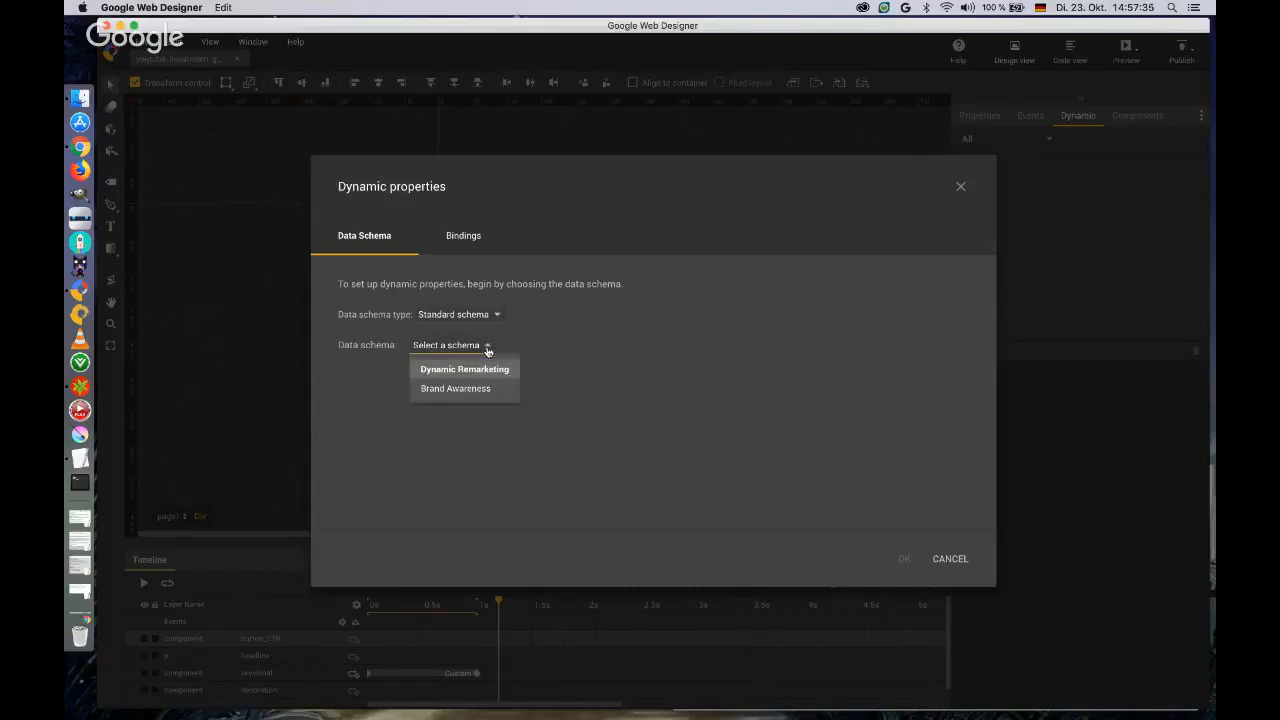
{"action": "left_click", "coordinate": [487, 372]}
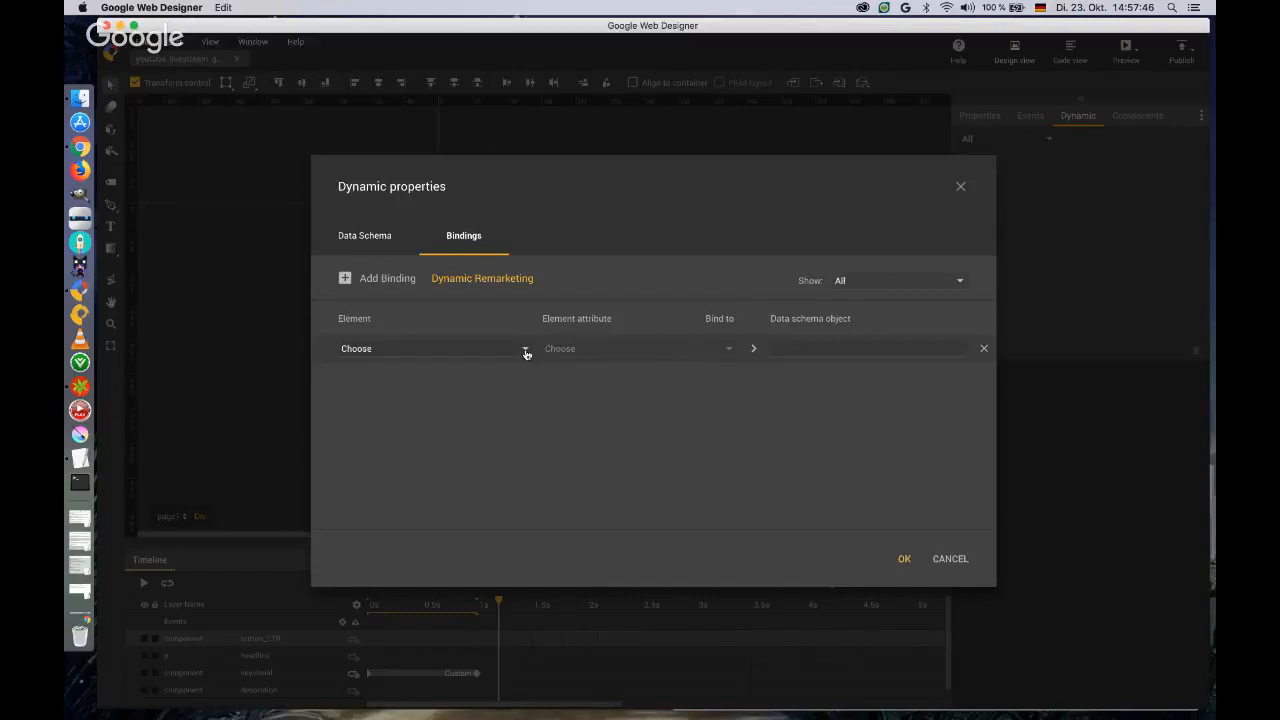
In the empty binding, choose the headline paragraph as the element and Text content as its attribute.
{"action": "left_click", "coordinate": [525, 350]}
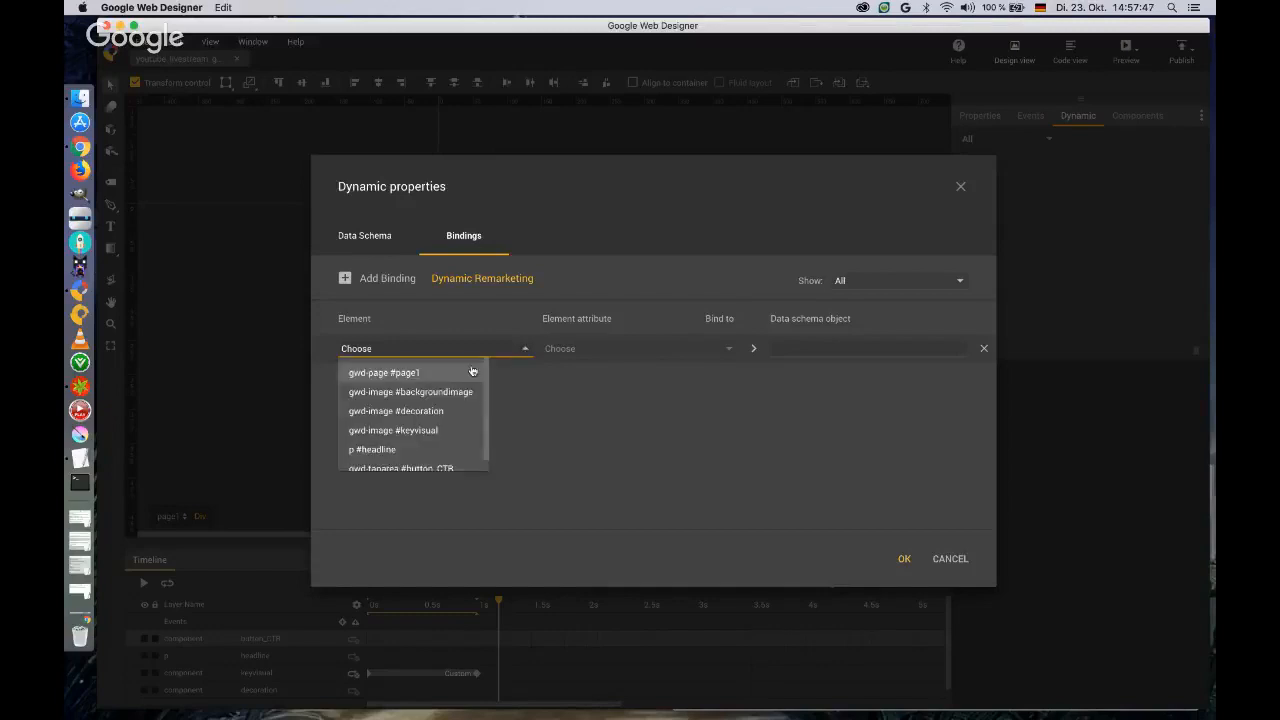
{"action": "left_click", "coordinate": [428, 452]}
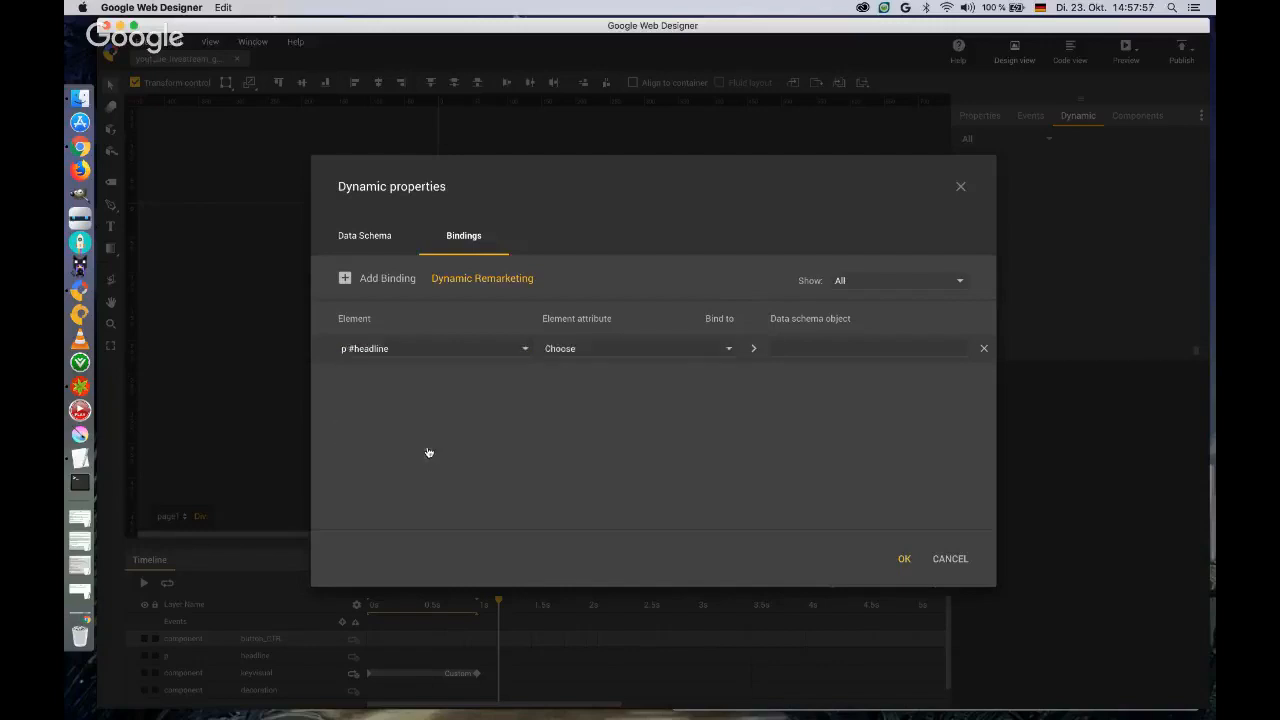
{"action": "left_click", "coordinate": [581, 352]}
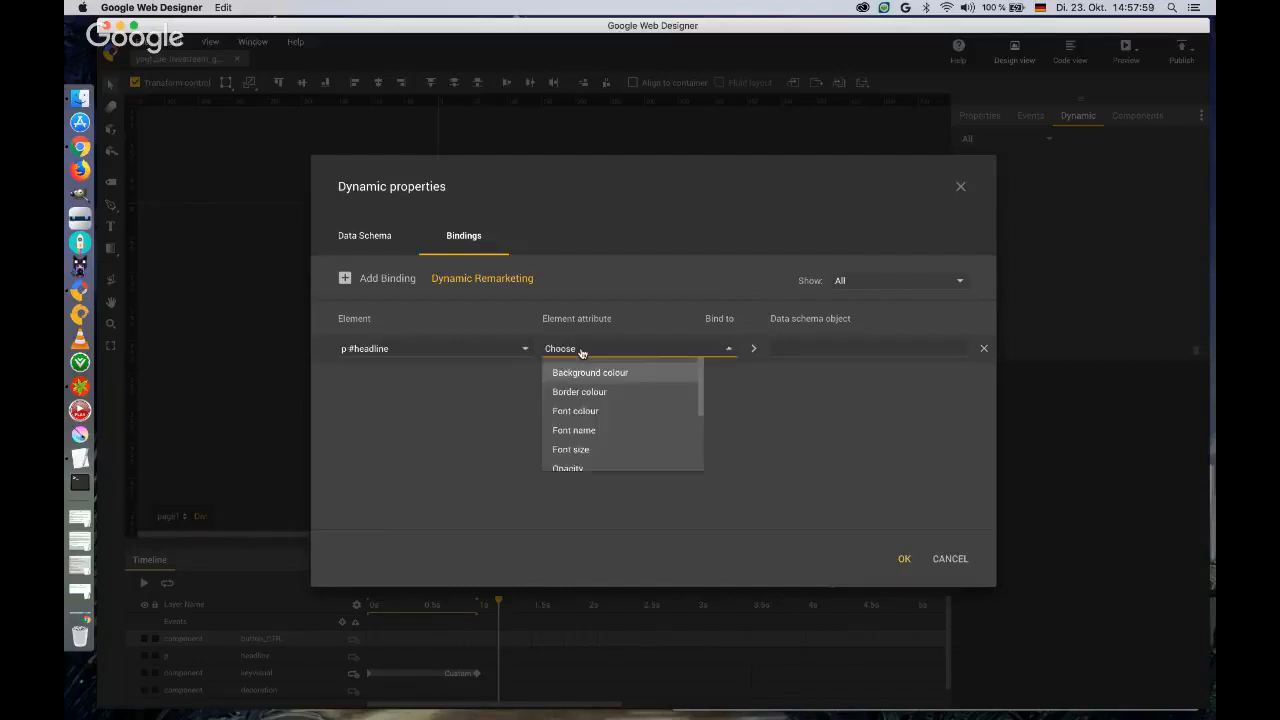
{"action": "scroll", "coordinate": [589, 415], "scroll_direction": "down", "scroll_amount": 1}
{"action": "scroll", "coordinate": [589, 413], "scroll_direction": "down", "scroll_amount": 3}
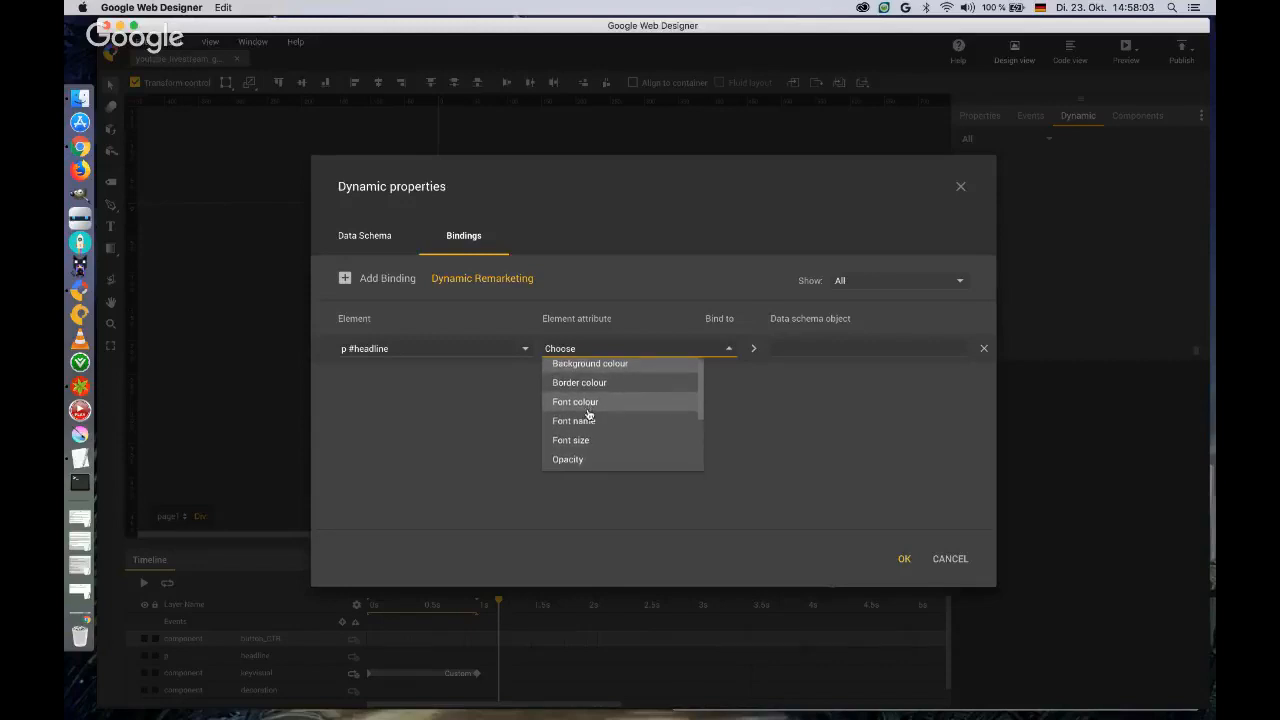
{"action": "scroll", "coordinate": [589, 418], "scroll_direction": "down", "scroll_amount": 1}
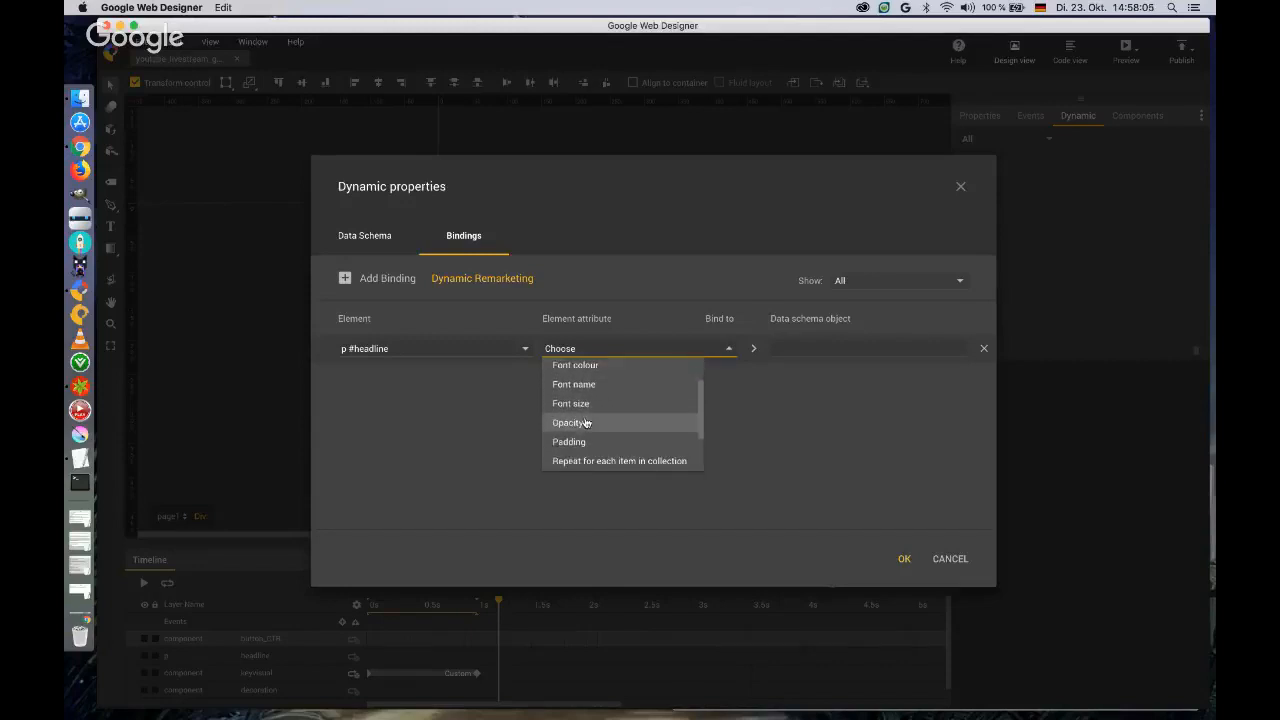
{"action": "scroll", "coordinate": [587, 425], "scroll_direction": "down", "scroll_amount": 3}
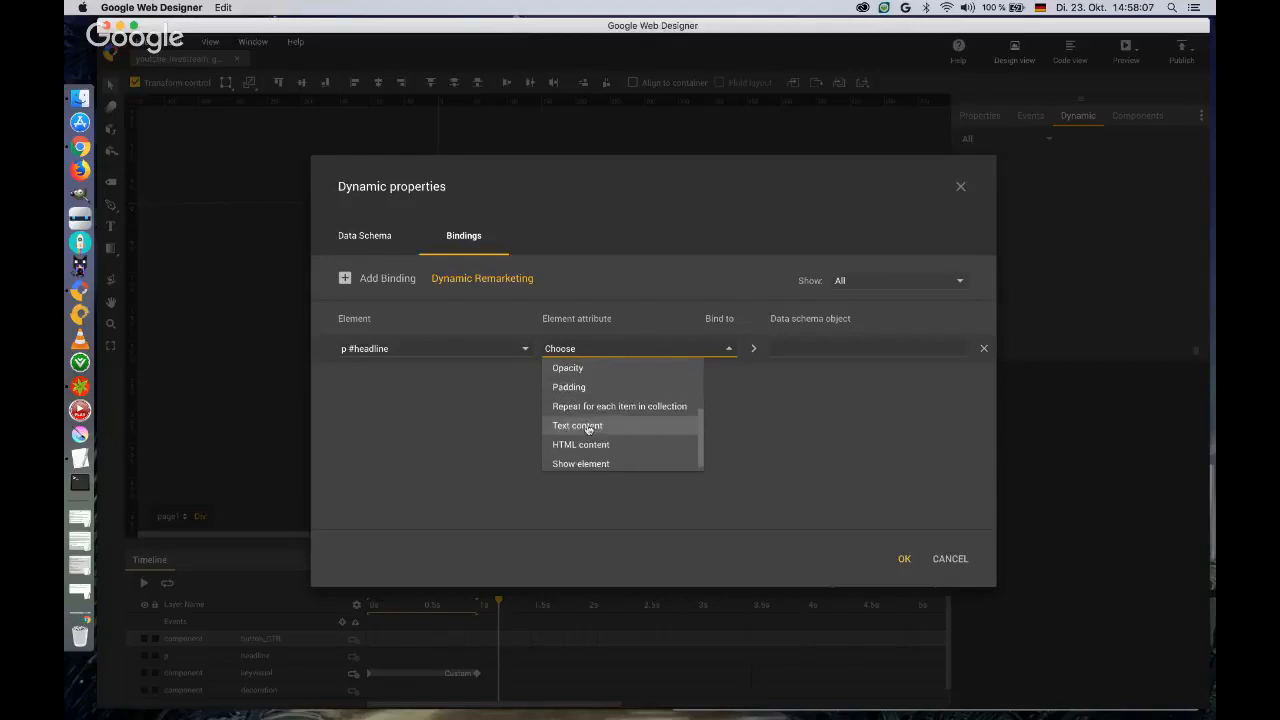
{"action": "left_click", "coordinate": [588, 428]}
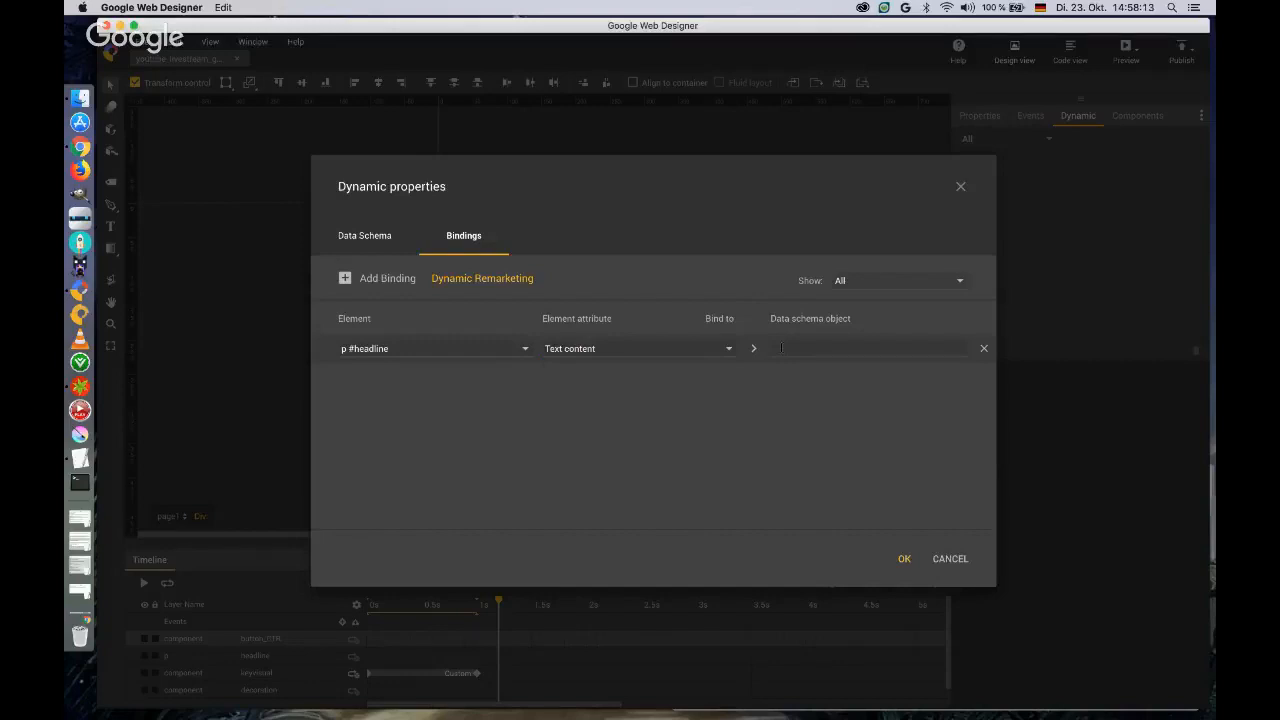
Bind the headline's text content to the promoText data schema object.
{"action": "left_click", "coordinate": [781, 348]}
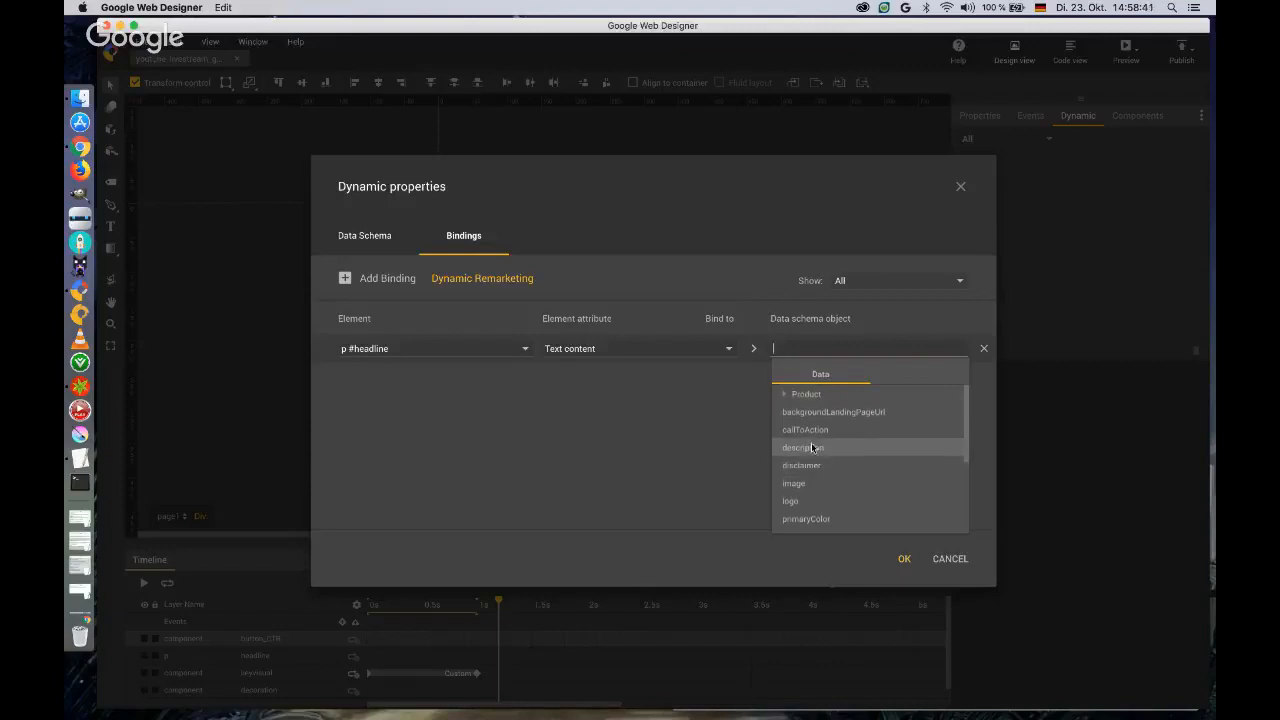
{"action": "scroll", "coordinate": [965, 420], "scroll_direction": "down", "scroll_amount": 1}
{"action": "left_click_drag", "start_coordinate": [965, 417], "coordinate": [959, 509]}
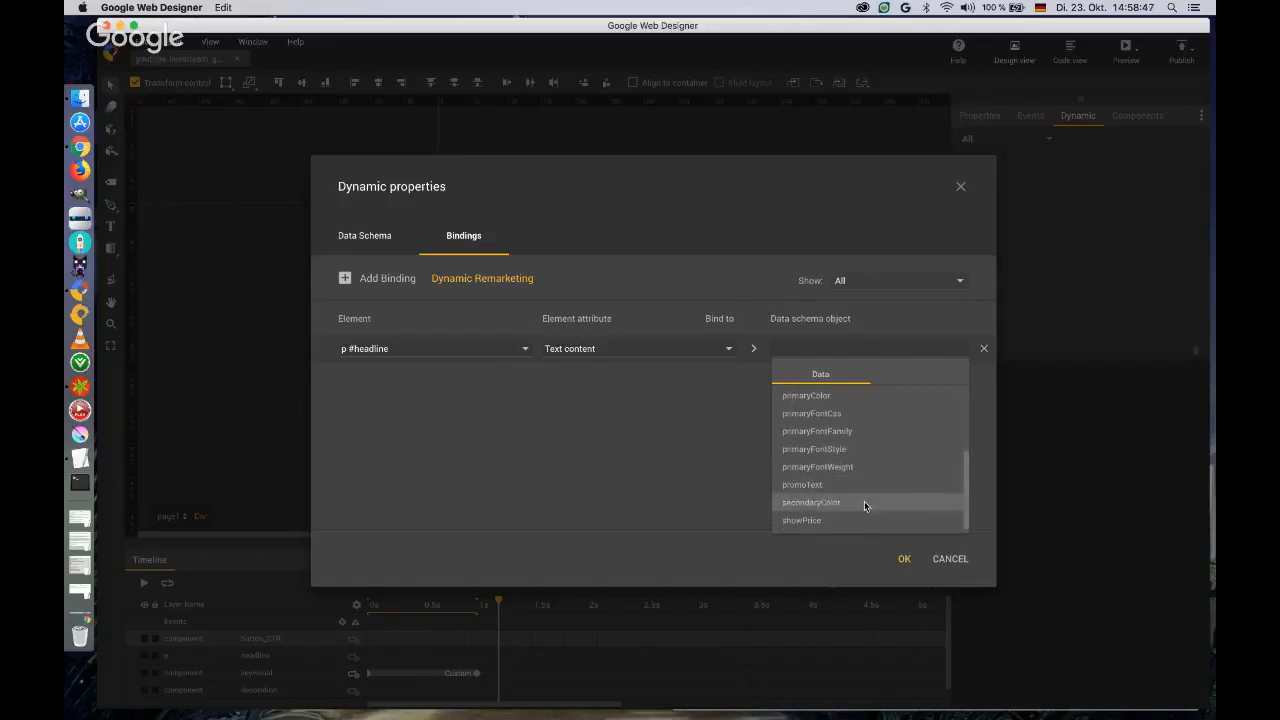
{"action": "scroll", "coordinate": [965, 496], "scroll_direction": "up", "scroll_amount": 1}
{"action": "left_click_drag", "start_coordinate": [965, 494], "coordinate": [966, 527]}
{"action": "left_click", "coordinate": [800, 487]}
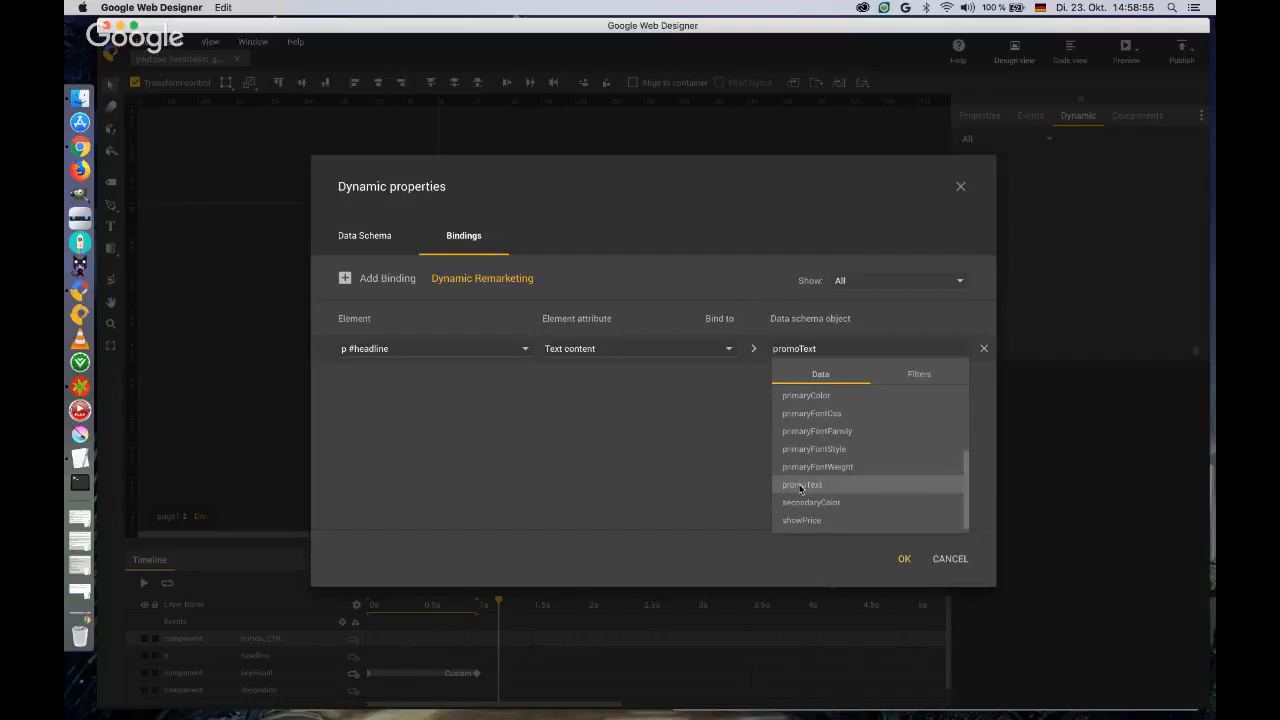
{"action": "left_click", "coordinate": [727, 458]}
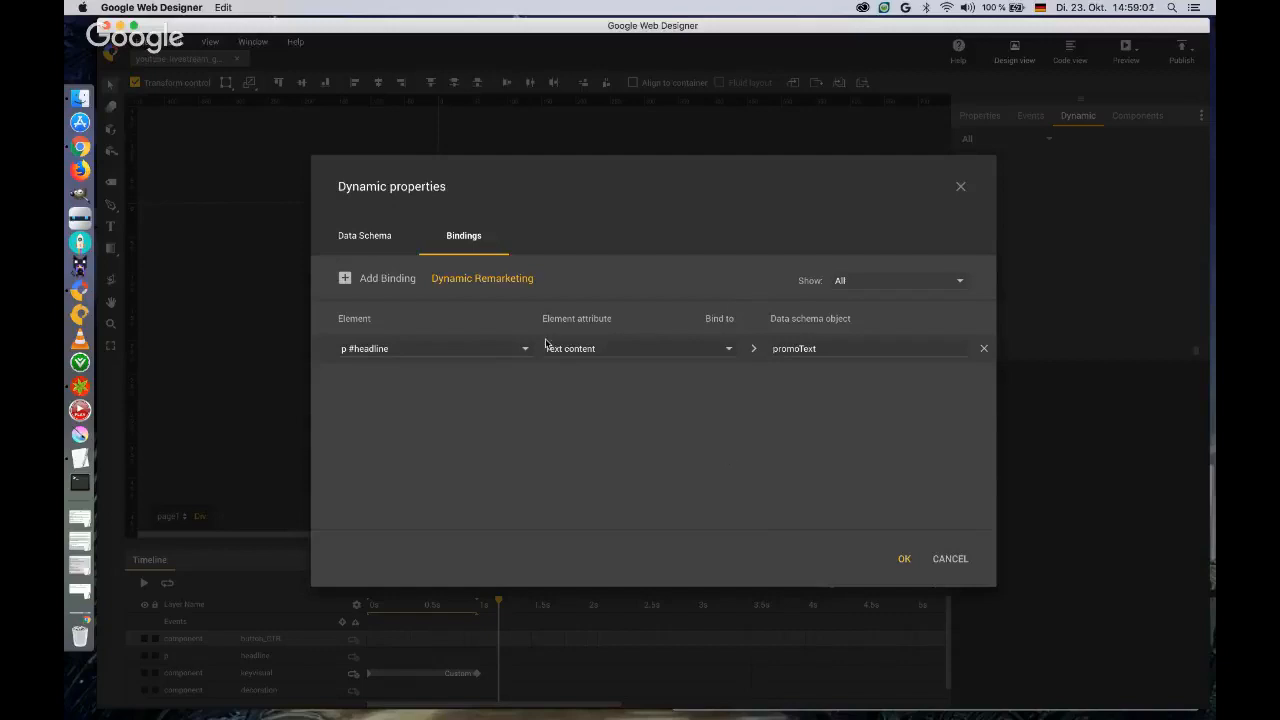
Add a second binding with the keyvisual image as the element and Source as its attribute.
{"action": "left_click", "coordinate": [345, 279]}
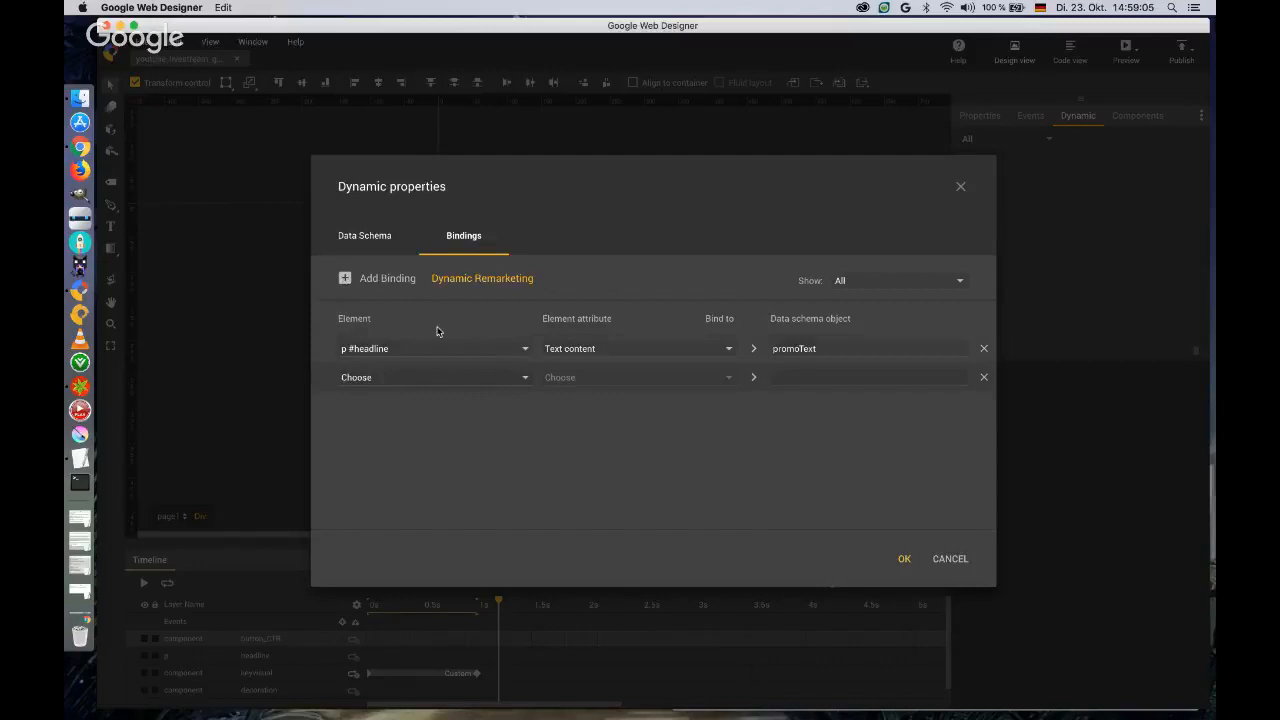
{"action": "left_click", "coordinate": [526, 379]}
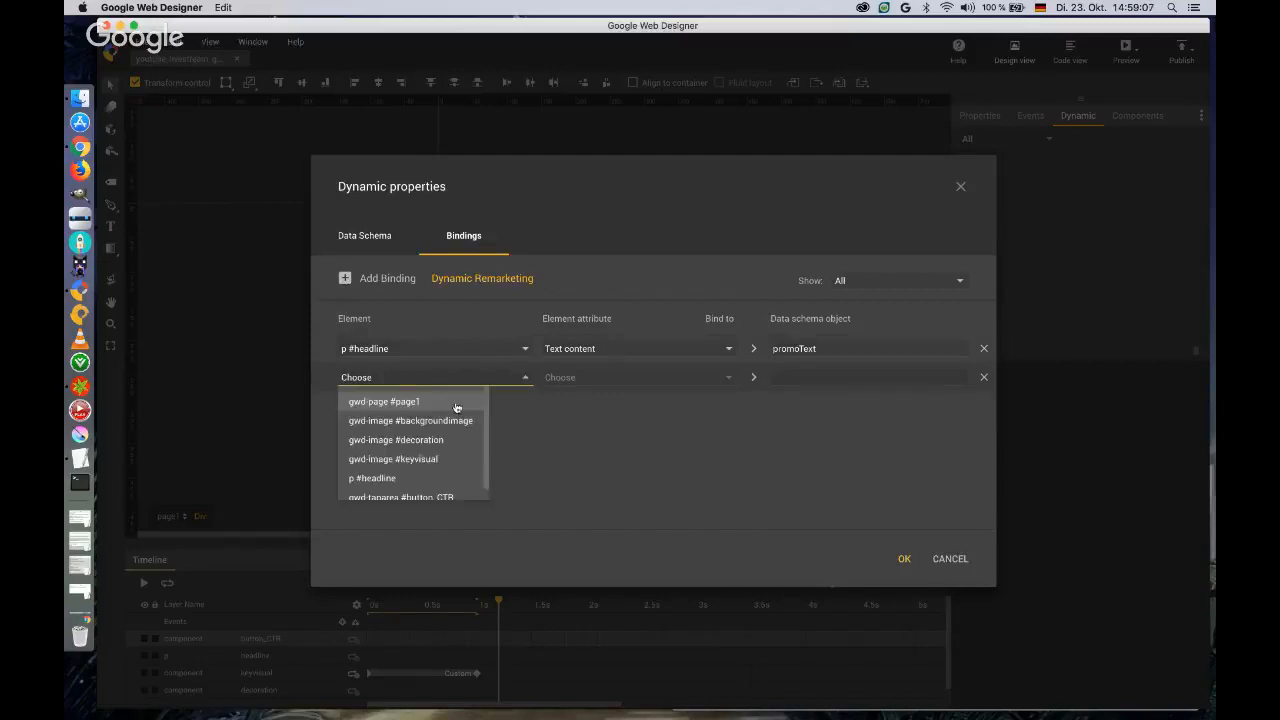
{"action": "left_click", "coordinate": [430, 461]}
{"action": "left_click", "coordinate": [729, 379]}
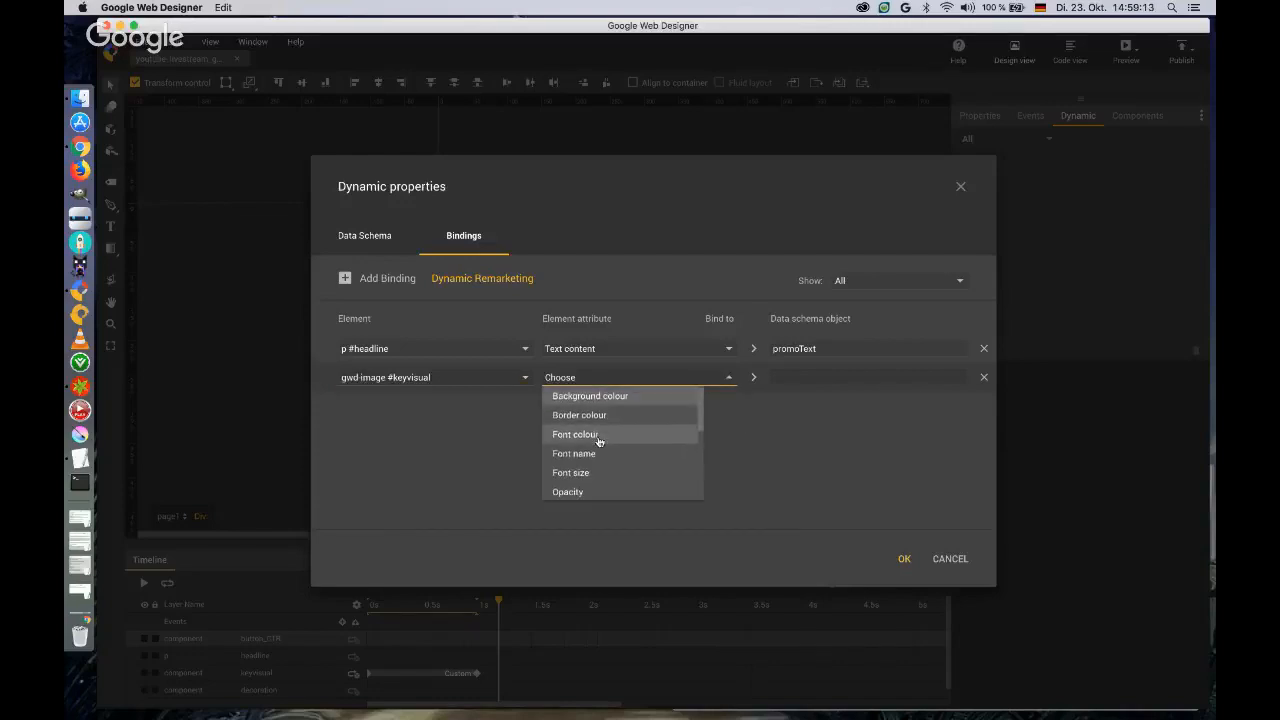
{"action": "scroll", "coordinate": [599, 441], "scroll_direction": "down", "scroll_amount": 2}
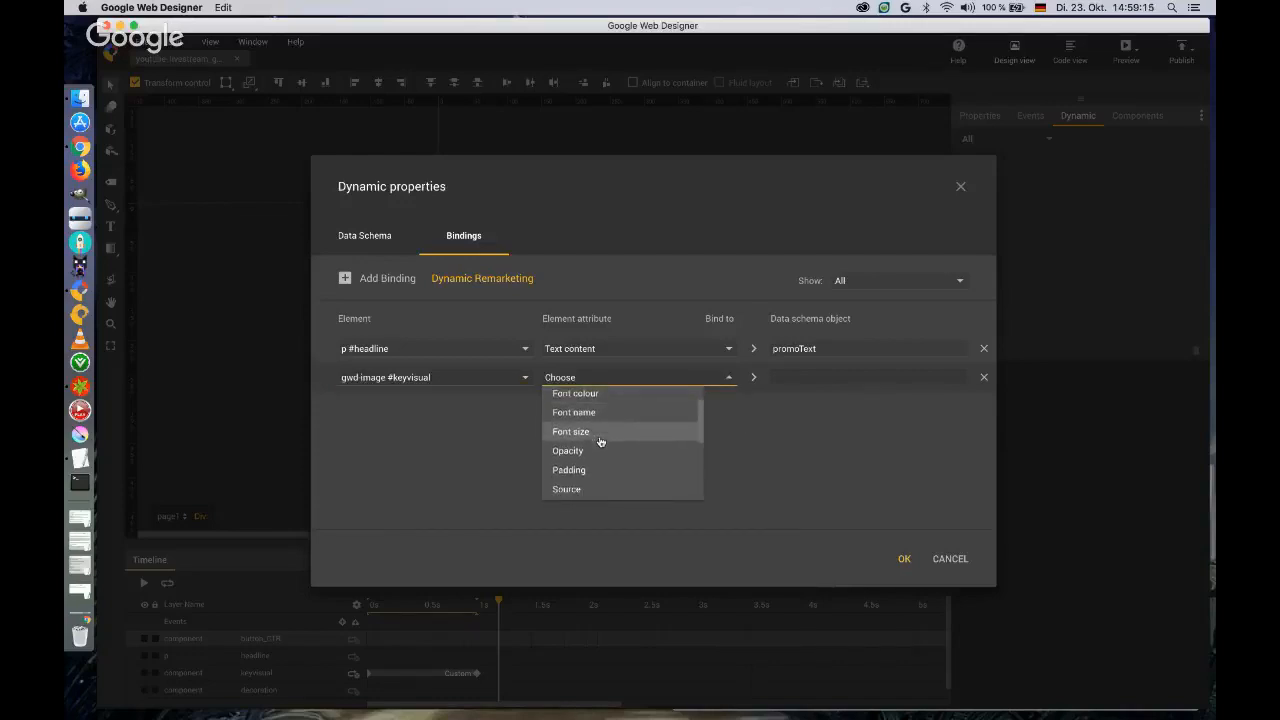
{"action": "scroll", "coordinate": [600, 443], "scroll_direction": "down", "scroll_amount": 1}
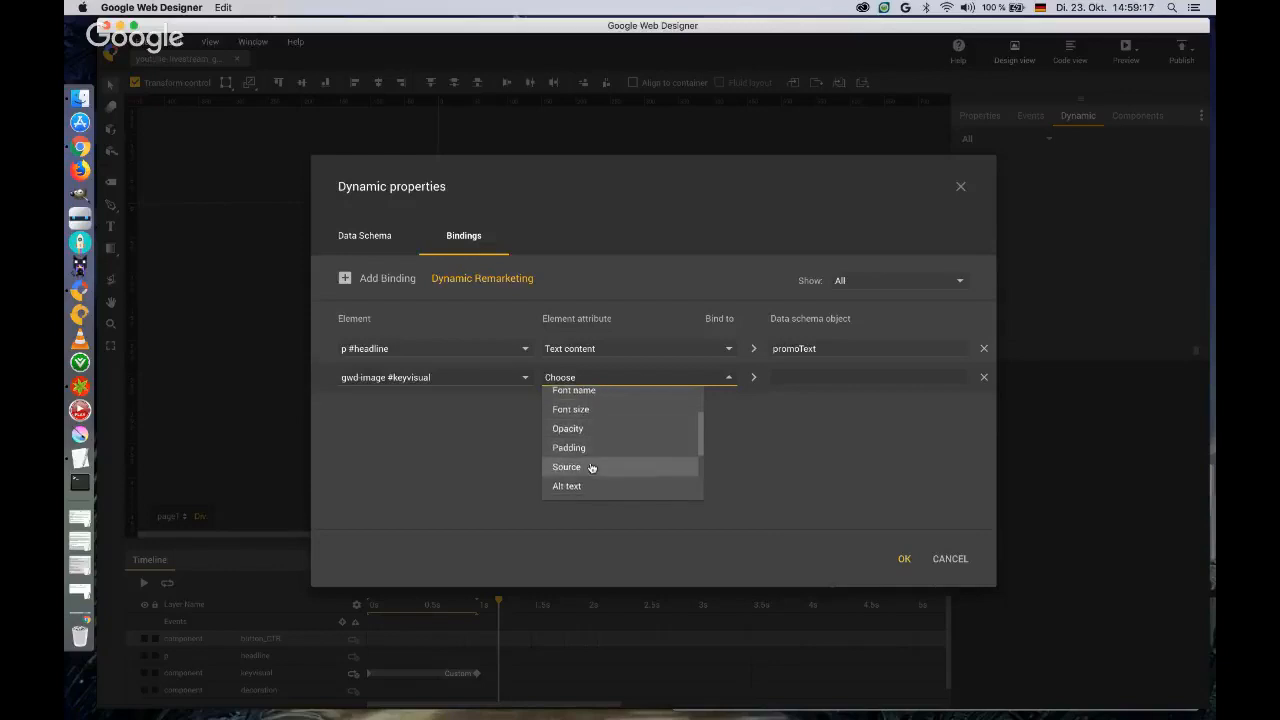
{"action": "left_click", "coordinate": [592, 470]}
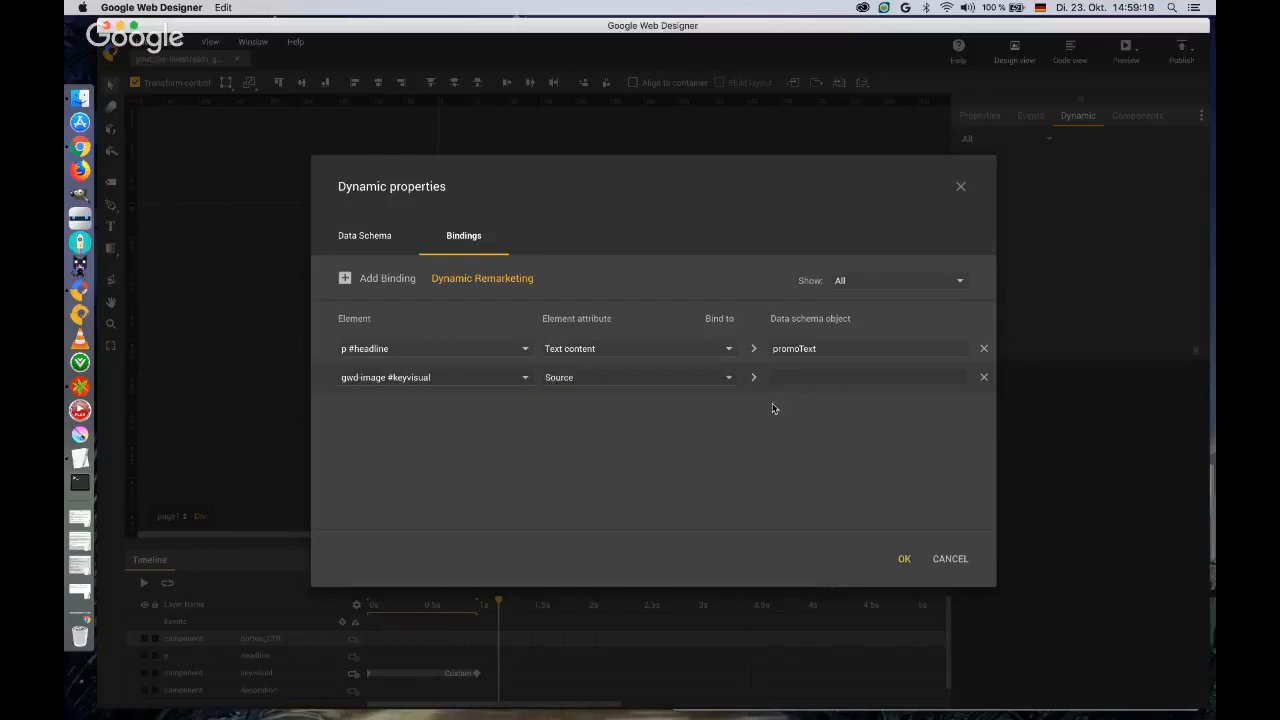
Bind the keyvisual image's source to the imageUrl of Product 0 in the data schema.
{"action": "left_click", "coordinate": [775, 377]}
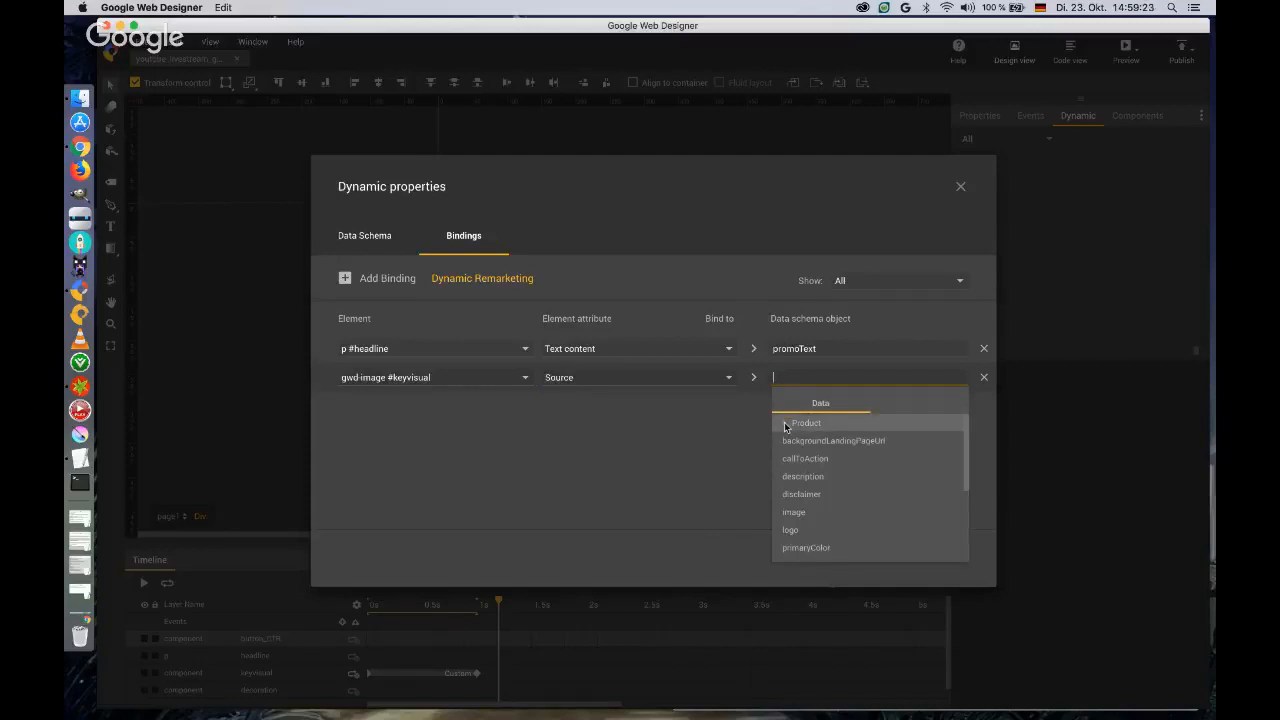
{"action": "left_click", "coordinate": [785, 427]}
{"action": "left_click", "coordinate": [800, 441]}
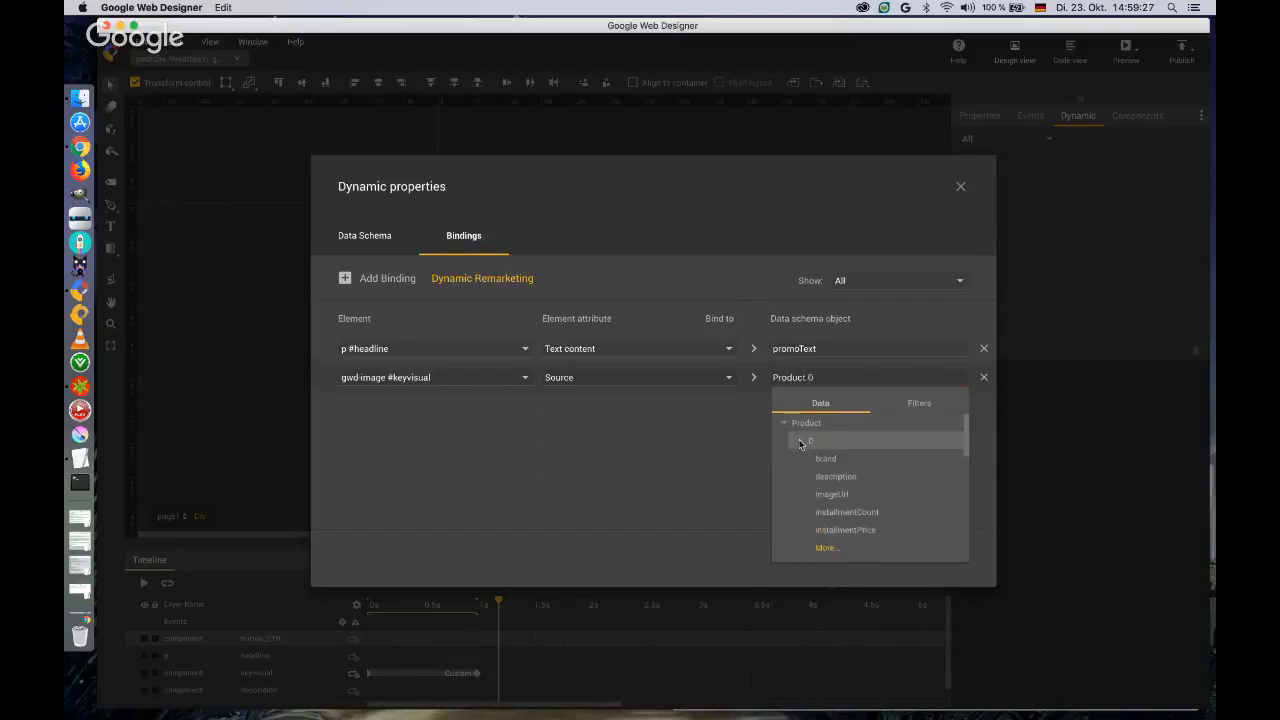
{"action": "left_click", "coordinate": [833, 497]}
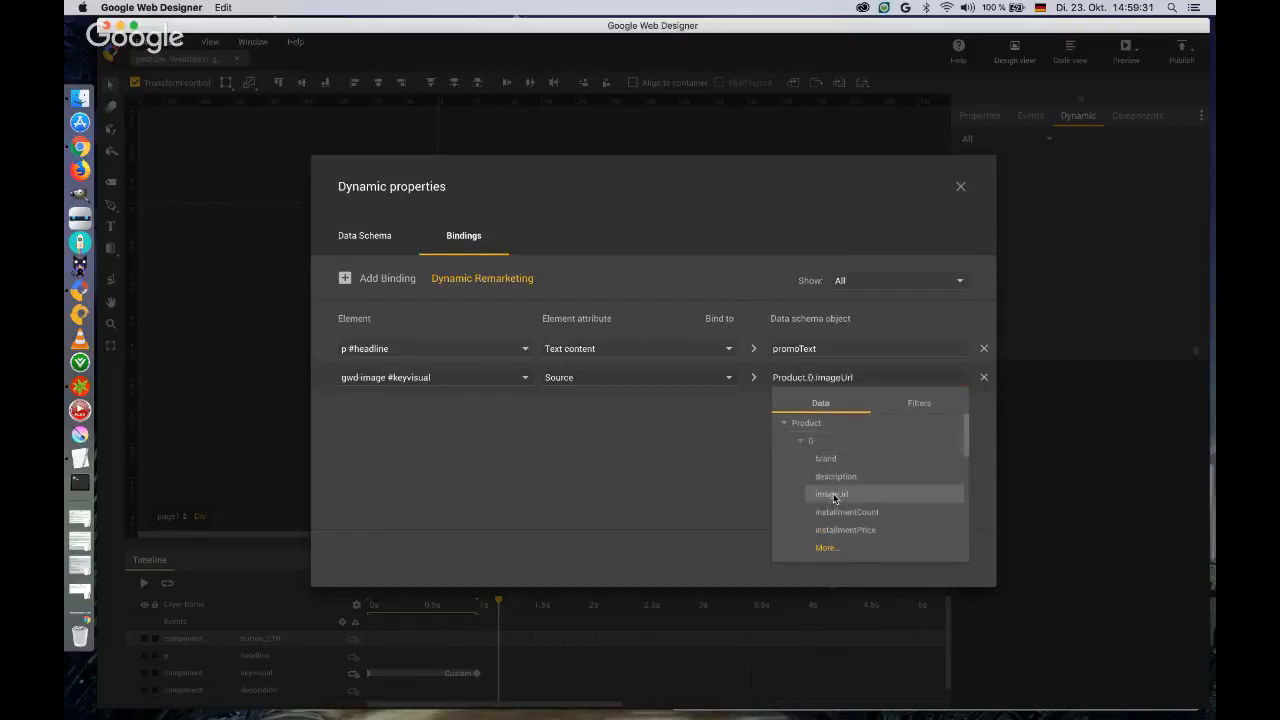
{"action": "left_click", "coordinate": [645, 418]}
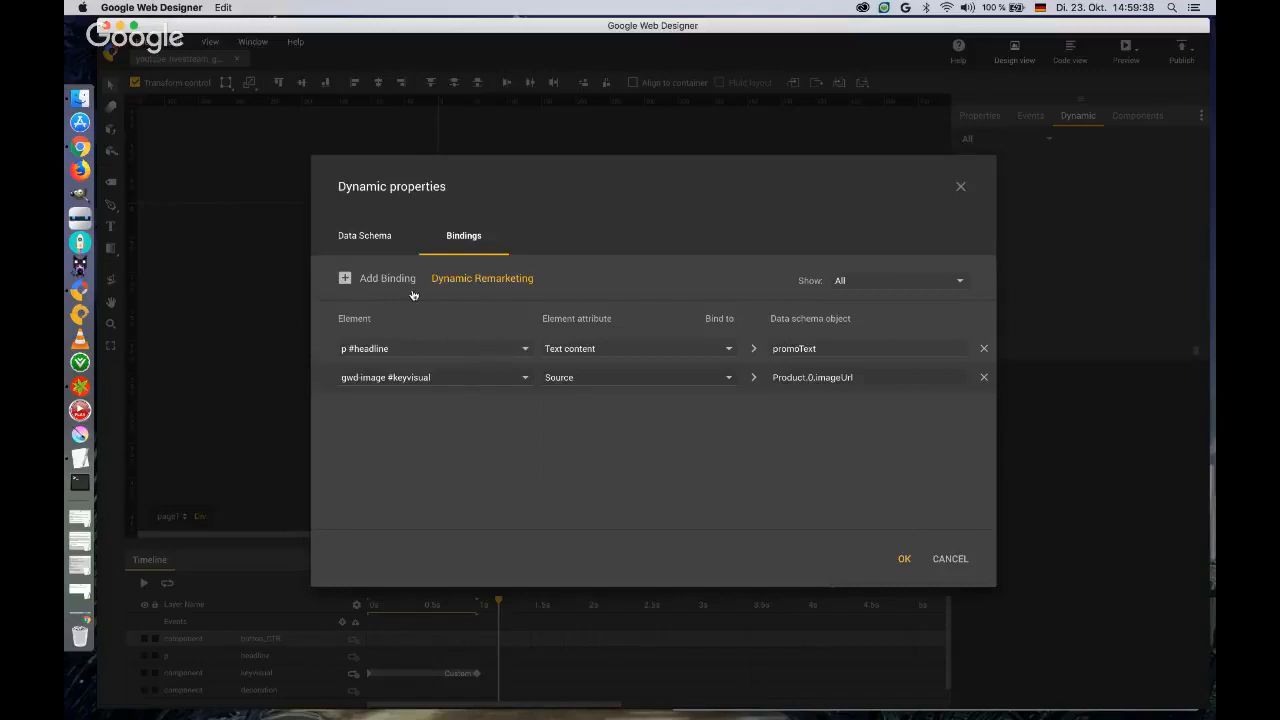
Add a third binding linking the headline's font colour to the primaryColor data schema object, and accept the dynamic properties.
{"action": "left_click", "coordinate": [345, 279]}
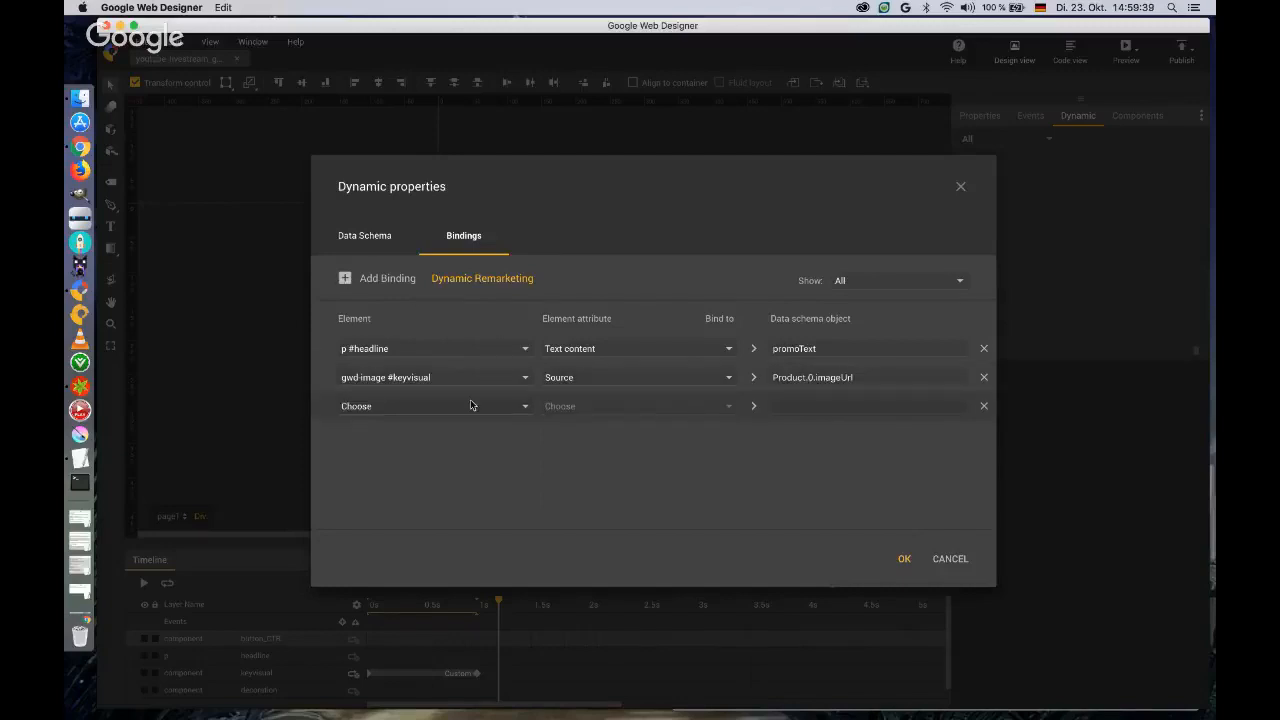
{"action": "left_click", "coordinate": [524, 406]}
{"action": "left_click", "coordinate": [410, 502]}
{"action": "left_click", "coordinate": [729, 407]}
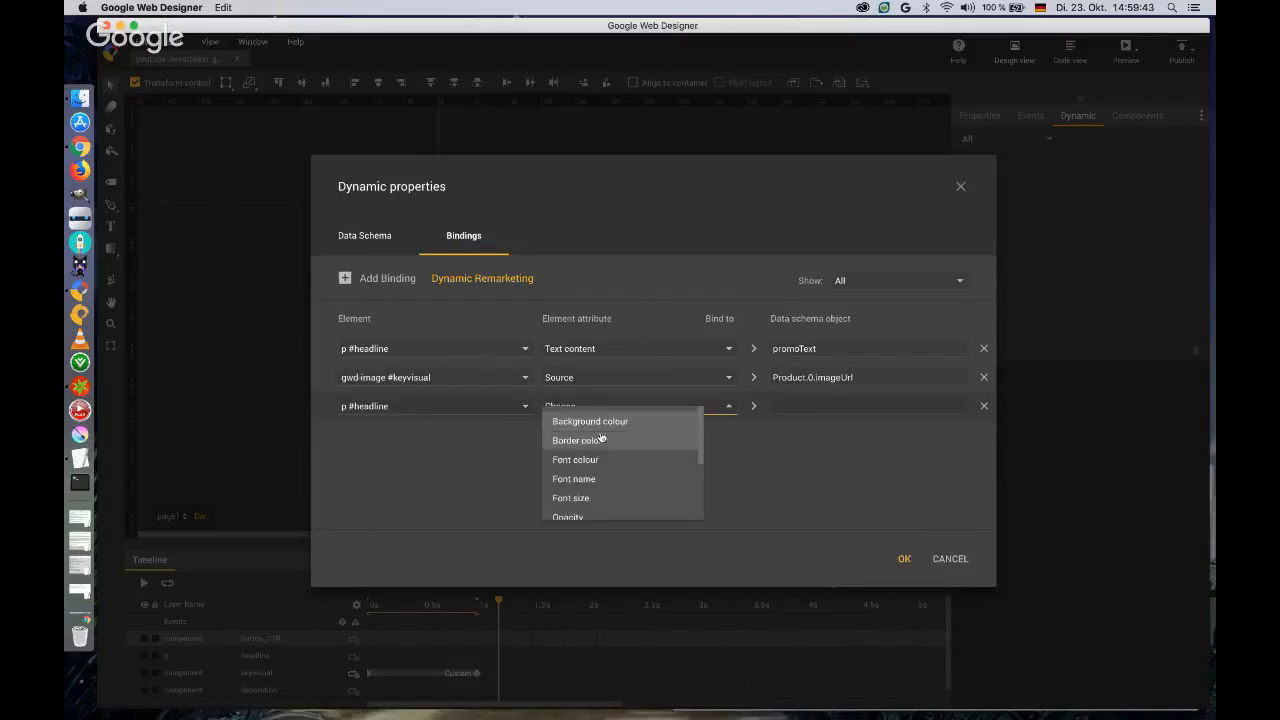
{"action": "left_click", "coordinate": [580, 460]}
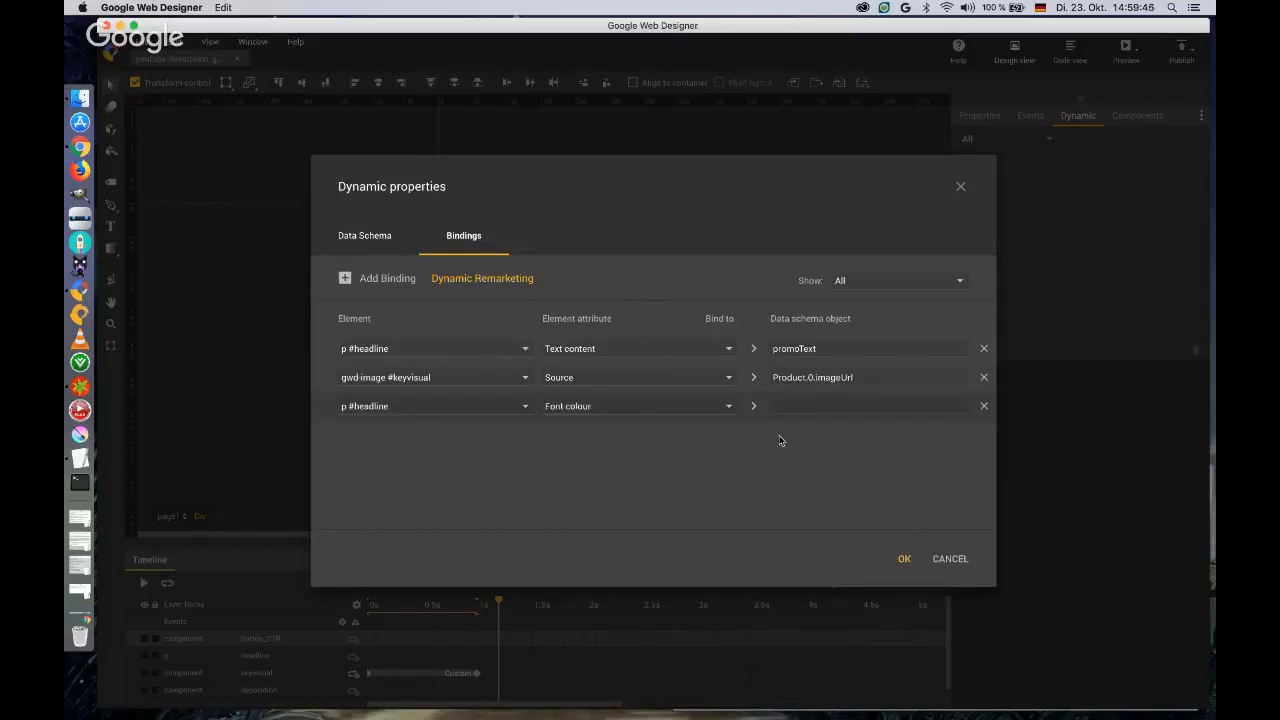
{"action": "left_click", "coordinate": [780, 406]}
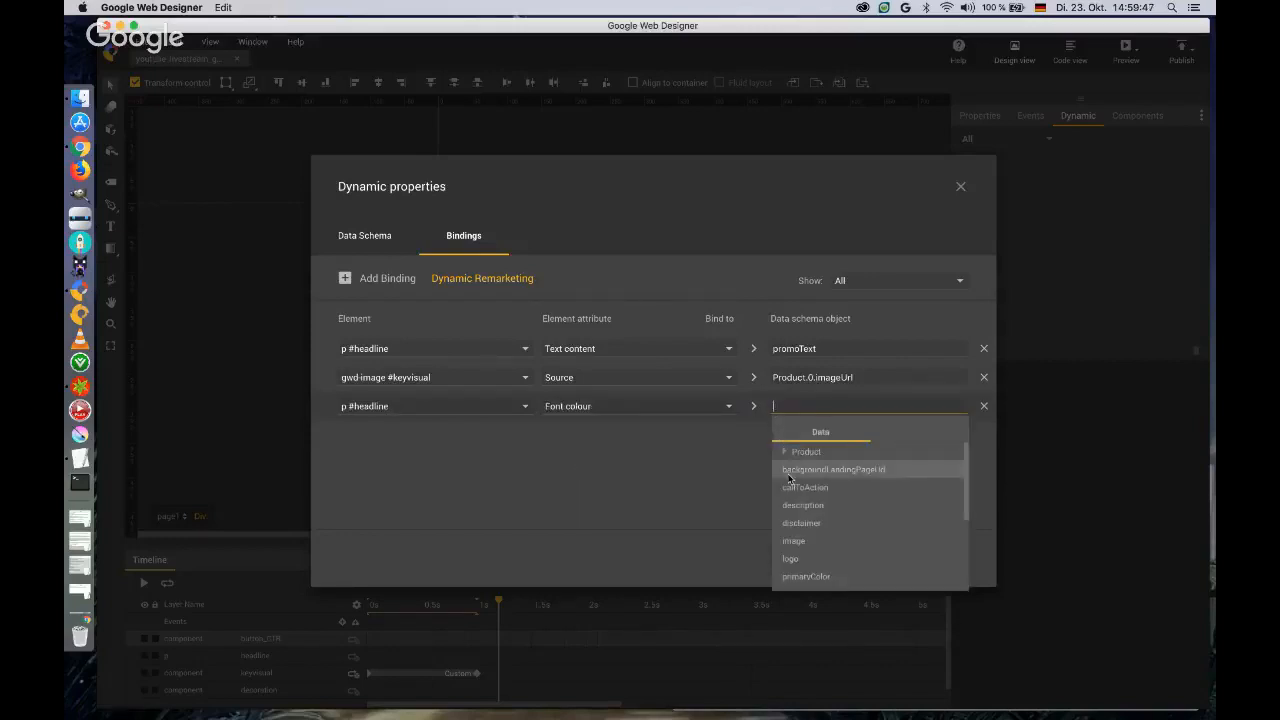
{"action": "scroll", "coordinate": [798, 508], "scroll_direction": "down", "scroll_amount": 2}
{"action": "scroll", "coordinate": [797, 516], "scroll_direction": "down", "scroll_amount": 1}
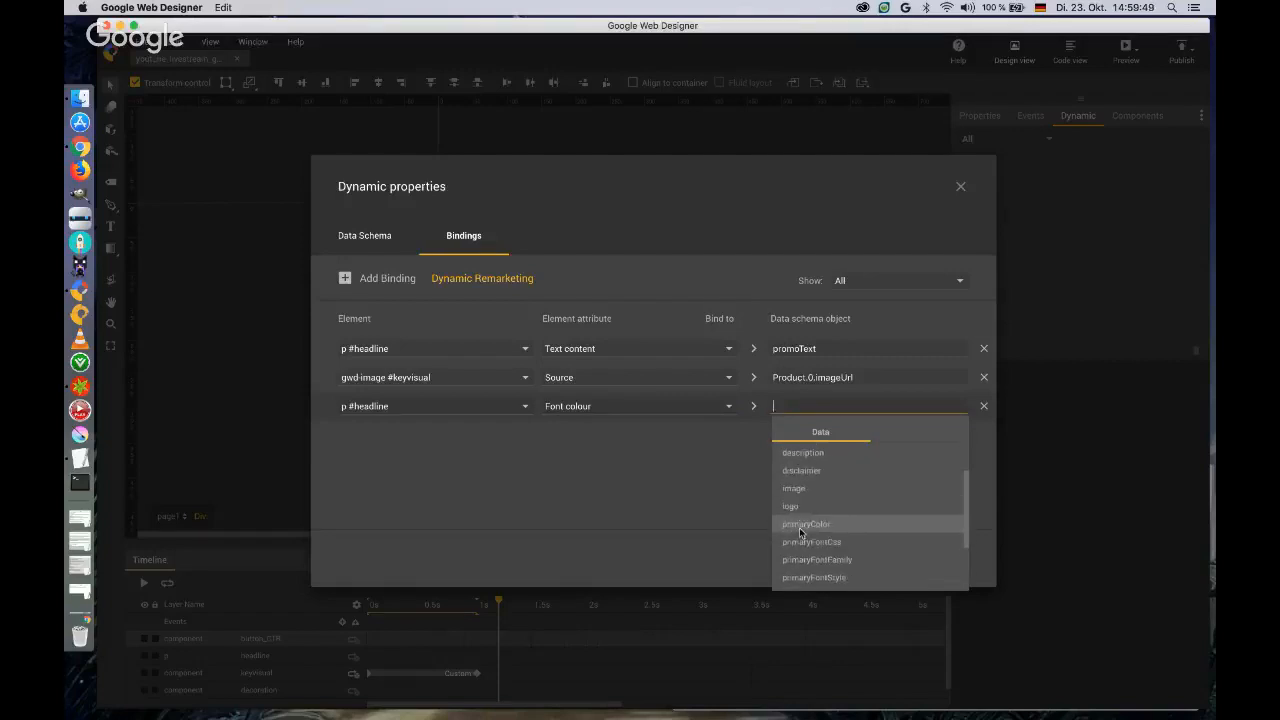
{"action": "left_click", "coordinate": [800, 525]}
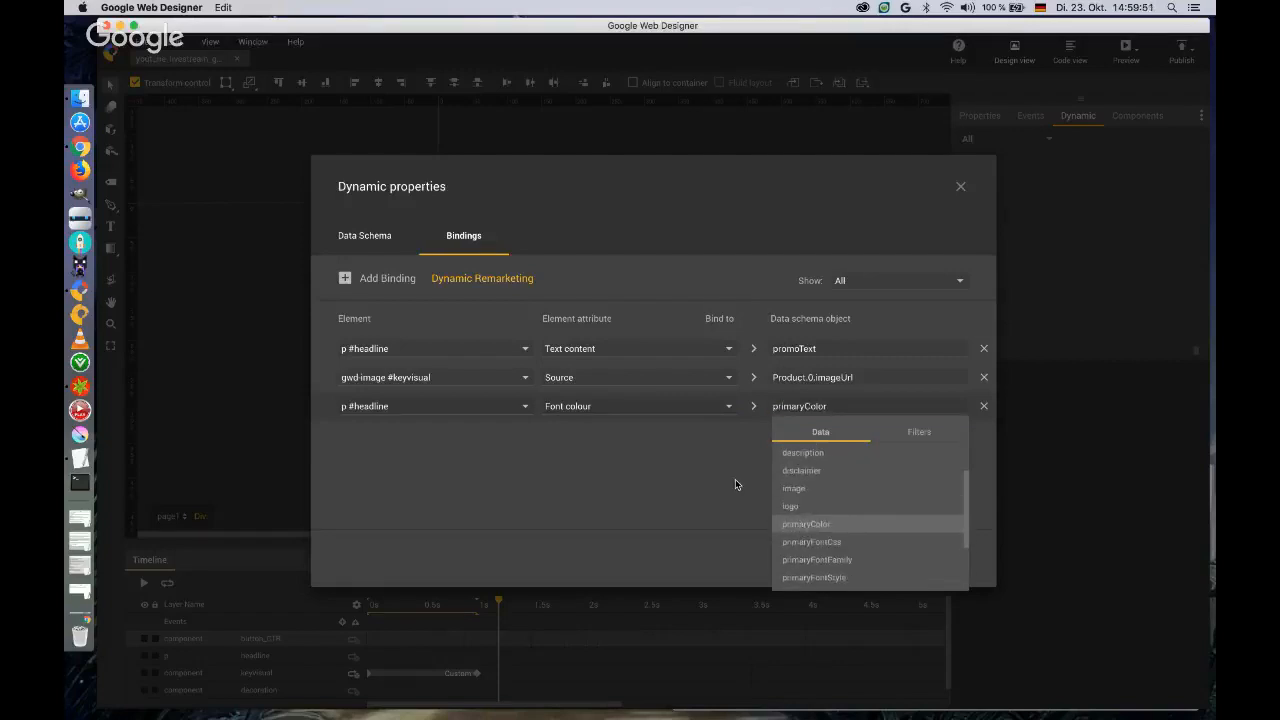
{"action": "left_click", "coordinate": [903, 560]}
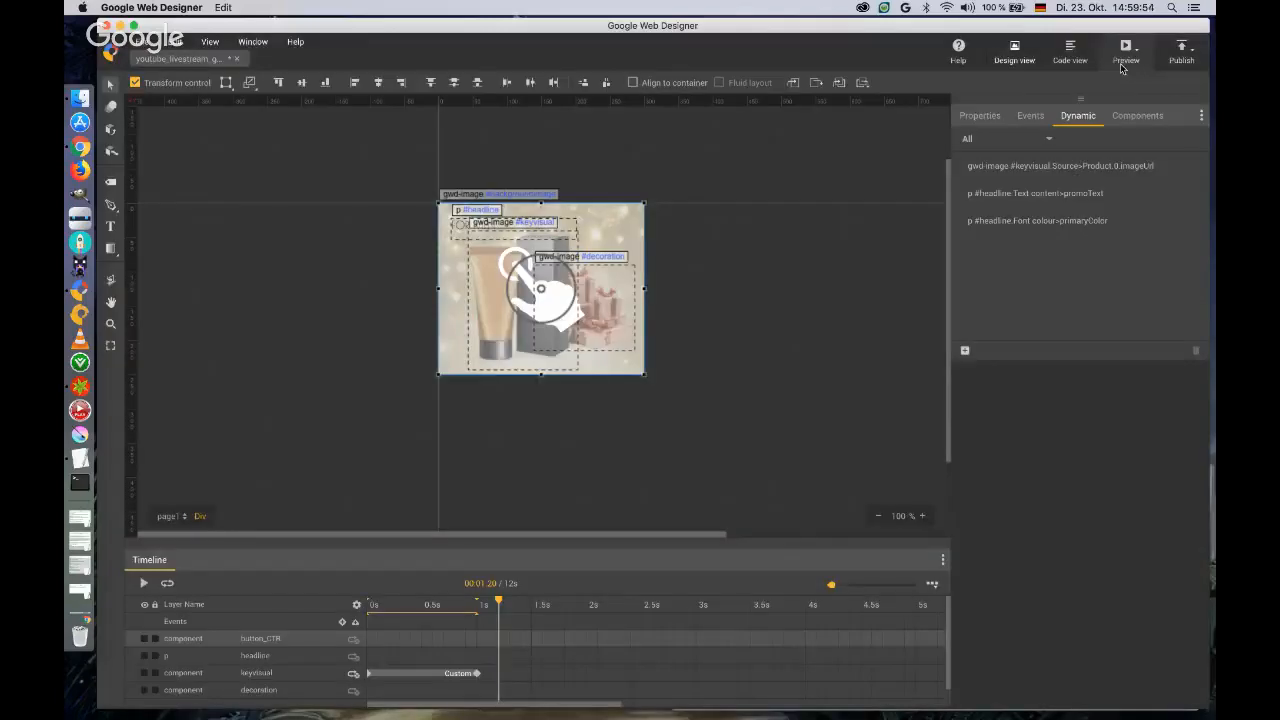
Preview the banner in the browser and compare it under No Feed and the studio_dynamic_remarketing.json feed.
{"action": "left_click", "coordinate": [1126, 48]}
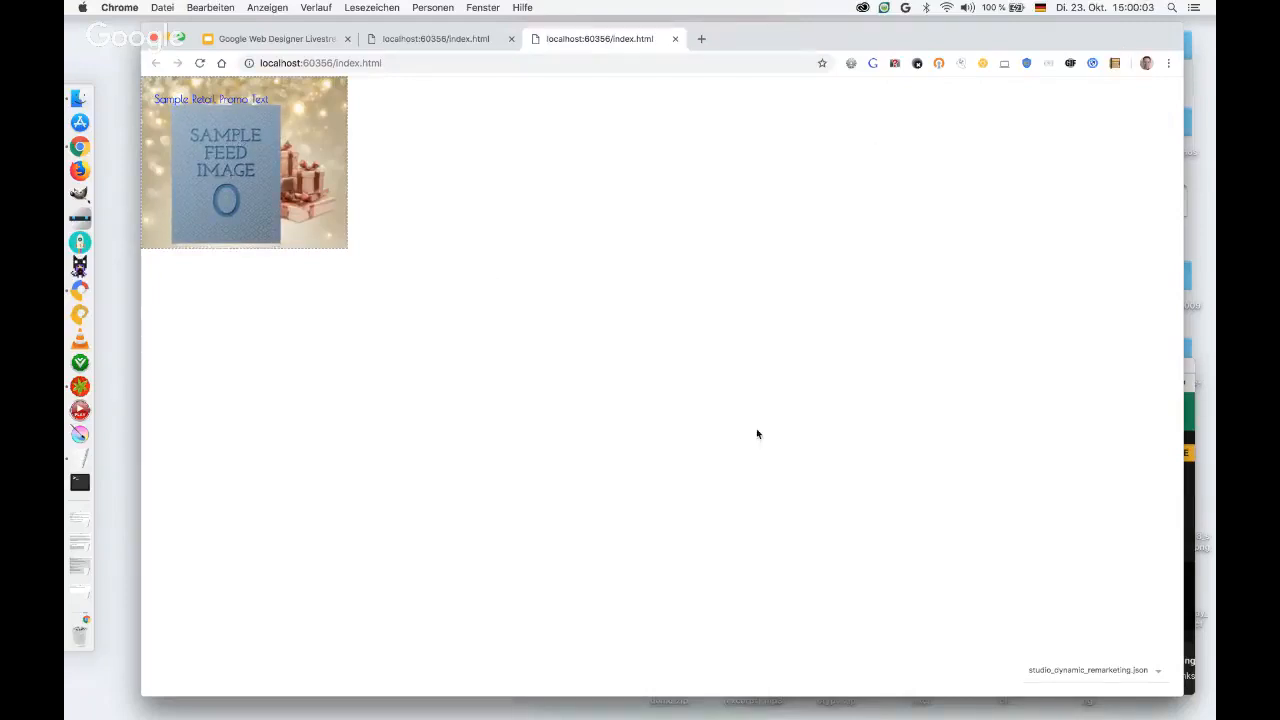
{"action": "left_click", "coordinate": [1158, 674]}
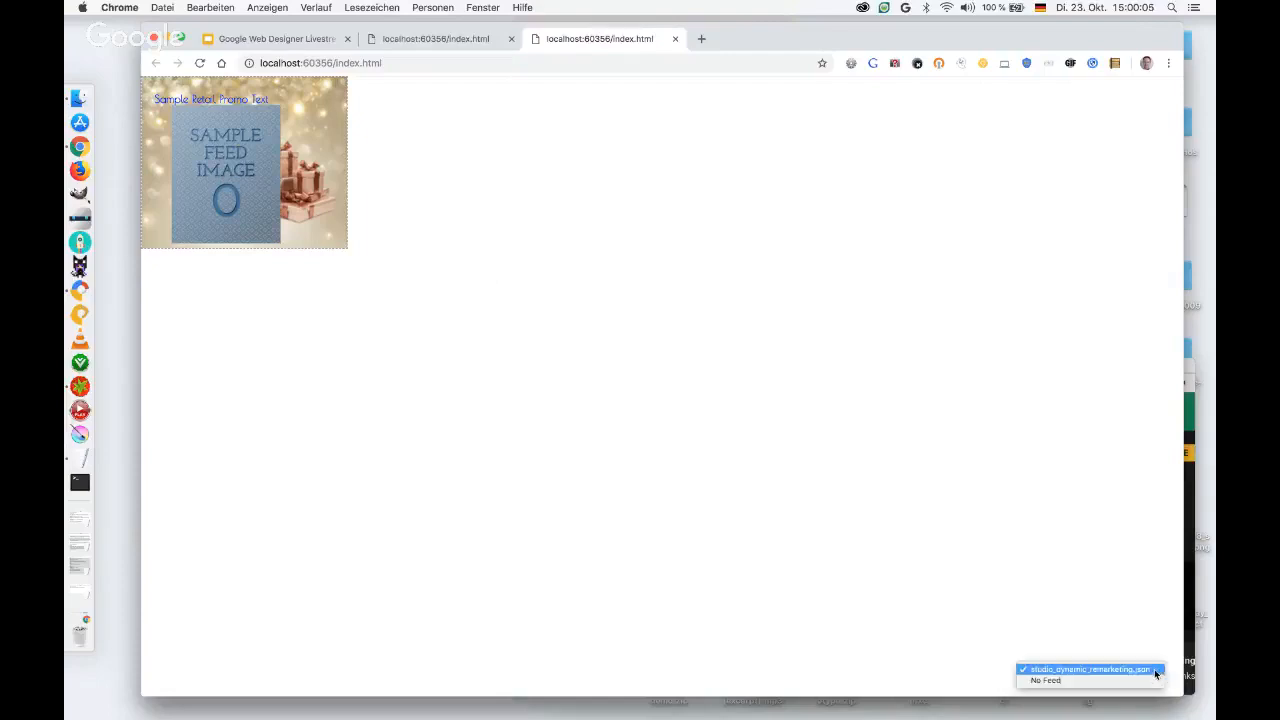
{"action": "left_click", "coordinate": [1084, 681]}
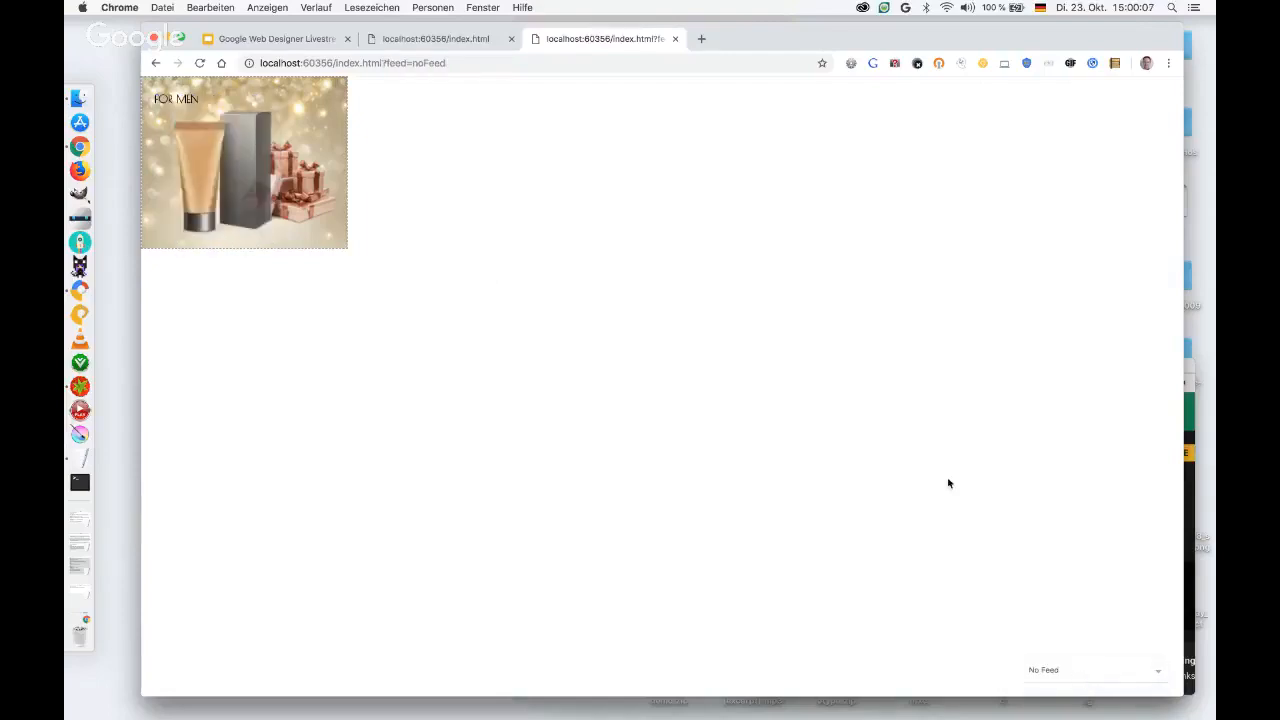
{"action": "left_click", "coordinate": [1157, 675]}
{"action": "left_click", "coordinate": [1135, 659]}
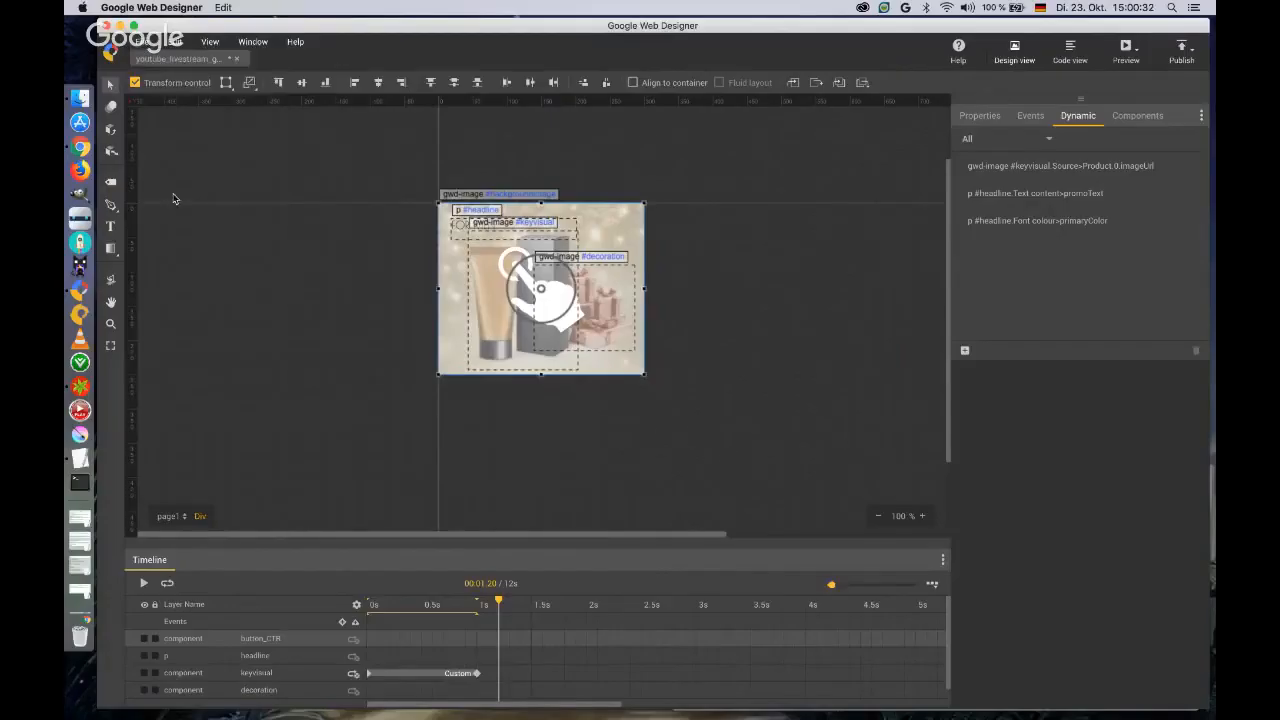
Publish the banner locally as a zip with a #000000 border added and Groups Unpacking turned off.
{"action": "left_click", "coordinate": [1188, 54]}
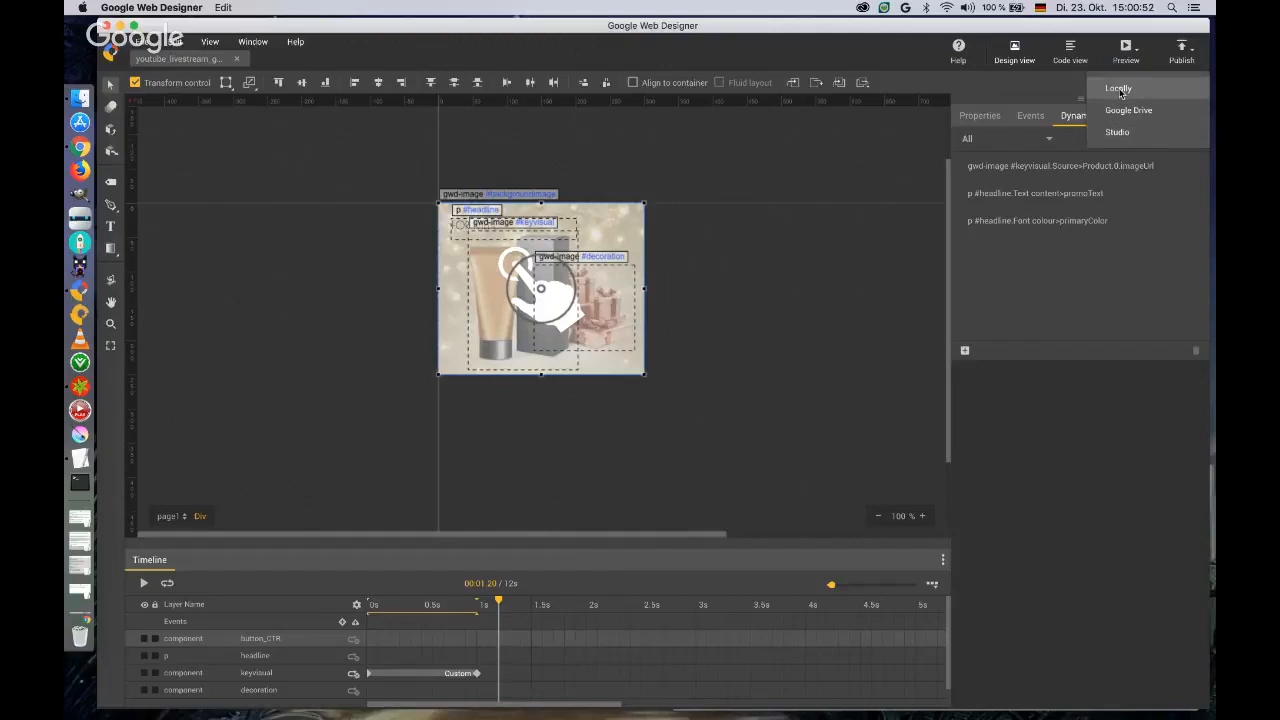
{"action": "left_click", "coordinate": [1119, 90]}
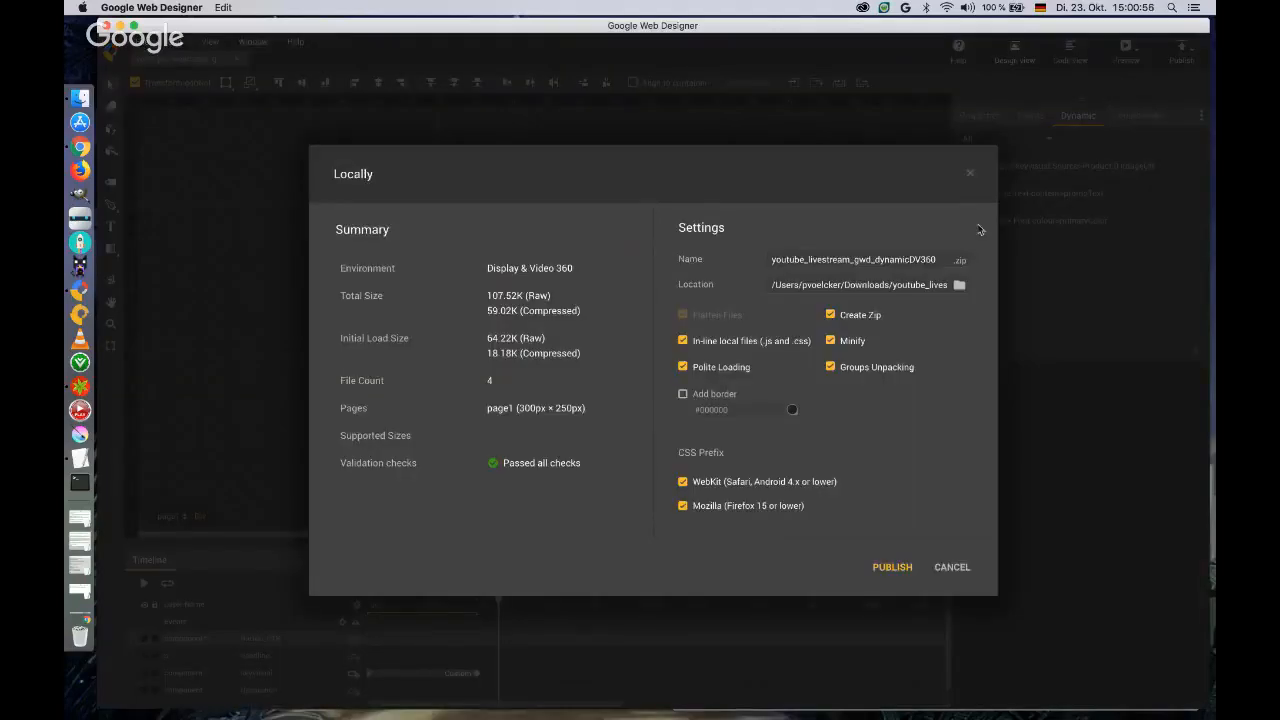
{"action": "left_click", "coordinate": [682, 395]}
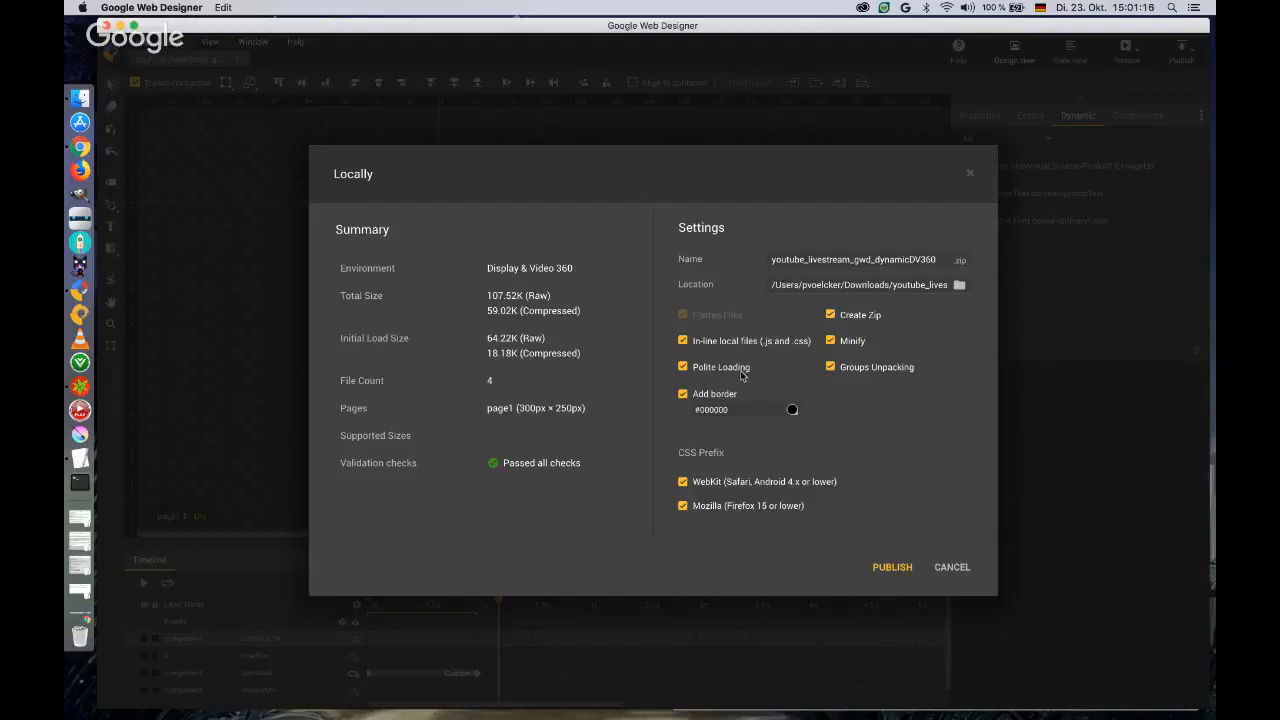
{"action": "left_click", "coordinate": [830, 316]}
{"action": "left_click", "coordinate": [830, 316]}
{"action": "left_click", "coordinate": [831, 368]}
{"action": "left_click", "coordinate": [890, 567]}
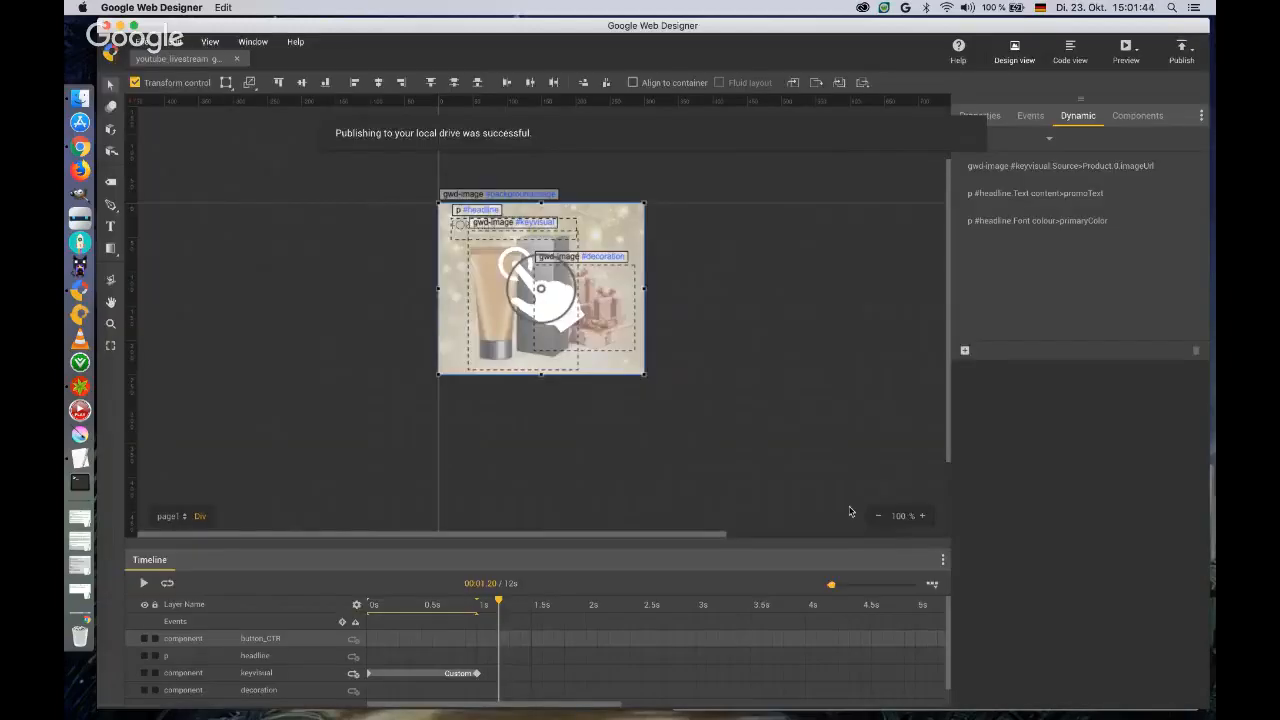
Switch to Display & Video 360 in Chrome and browse the creative formats in its Format Gallery.
{"action": "key", "text": "super+Tab"}
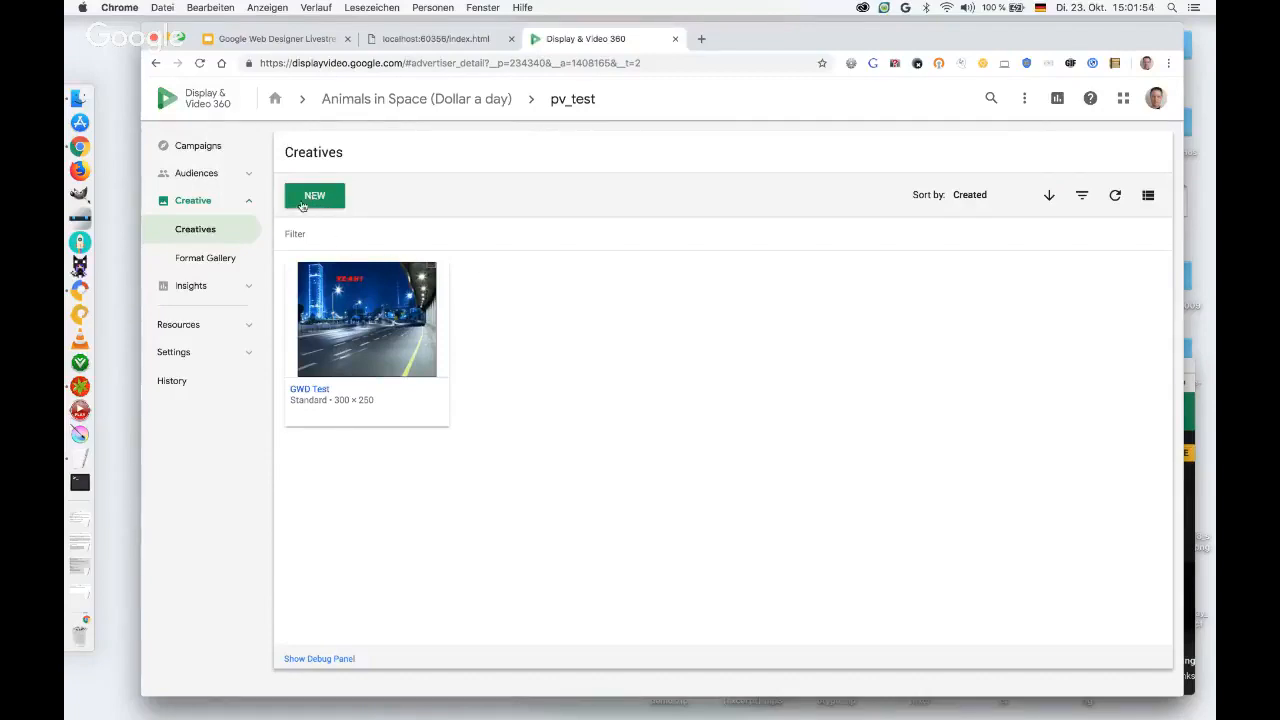
{"action": "left_click", "coordinate": [222, 260]}
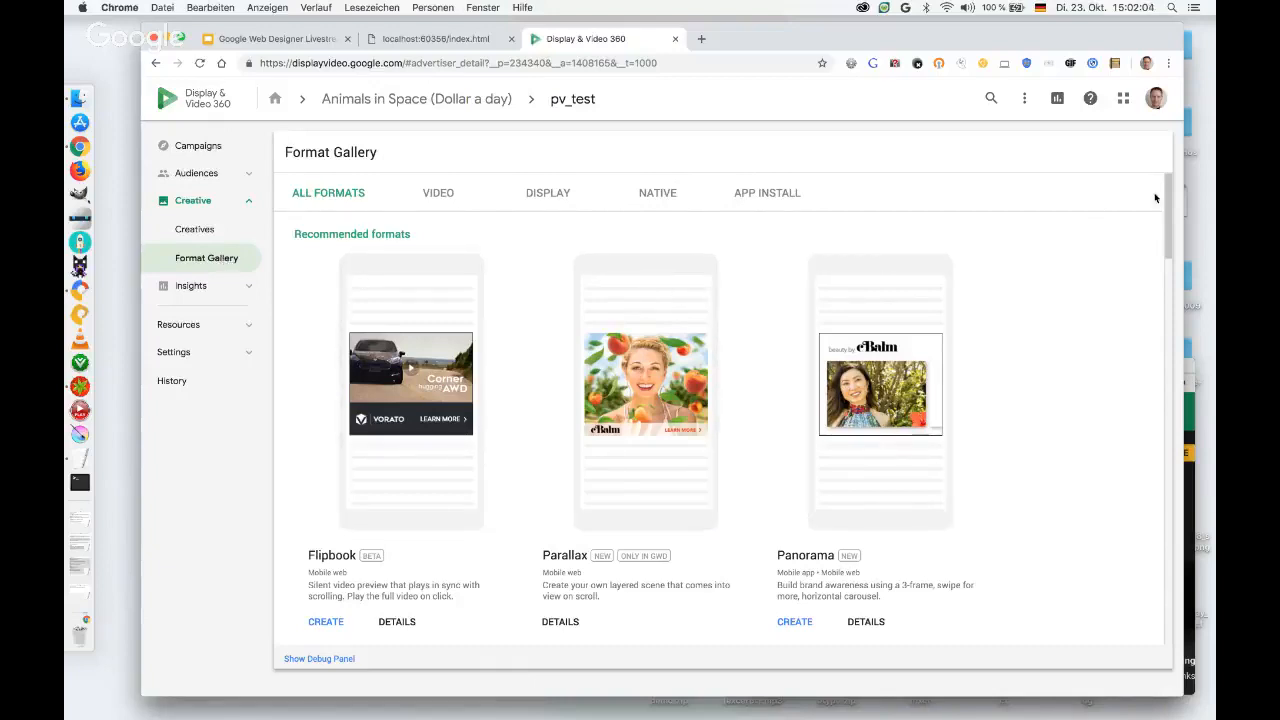
{"action": "left_click_drag", "start_coordinate": [1169, 193], "coordinate": [769, 234]}
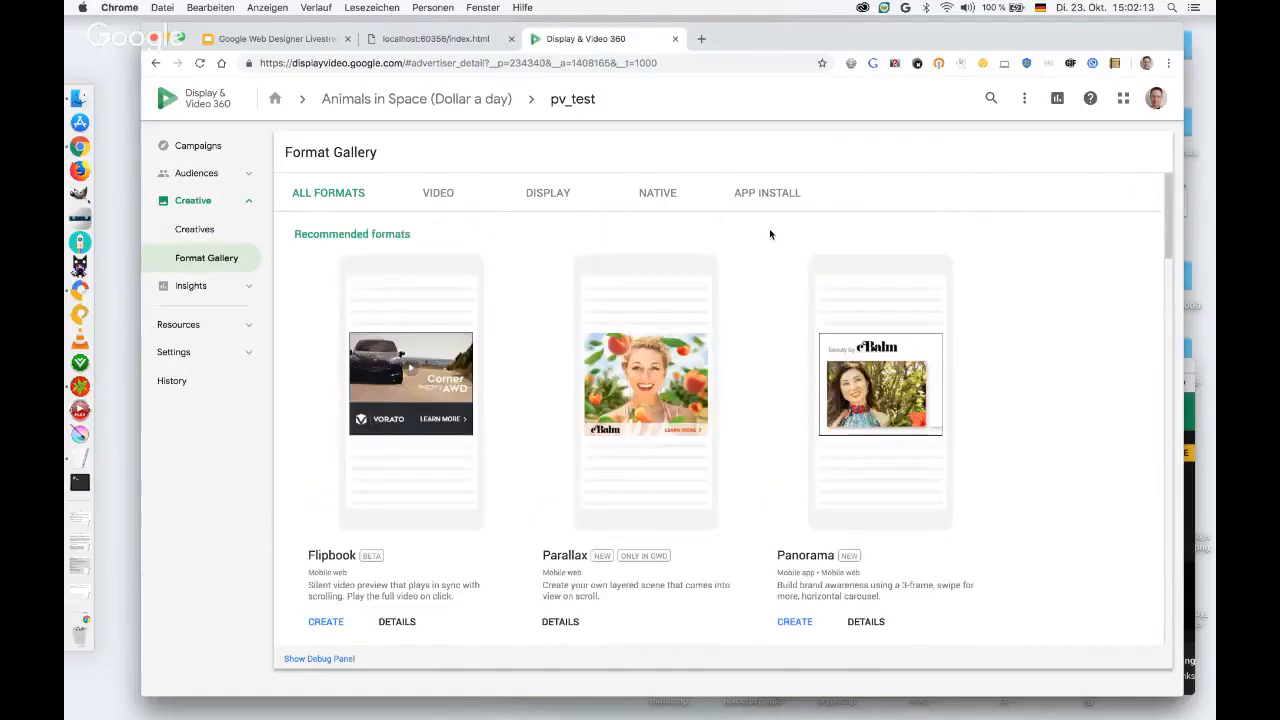
Start a new HTML5 or image upload creative from the Creatives list.
{"action": "left_click", "coordinate": [195, 230]}
{"action": "left_click", "coordinate": [330, 200]}
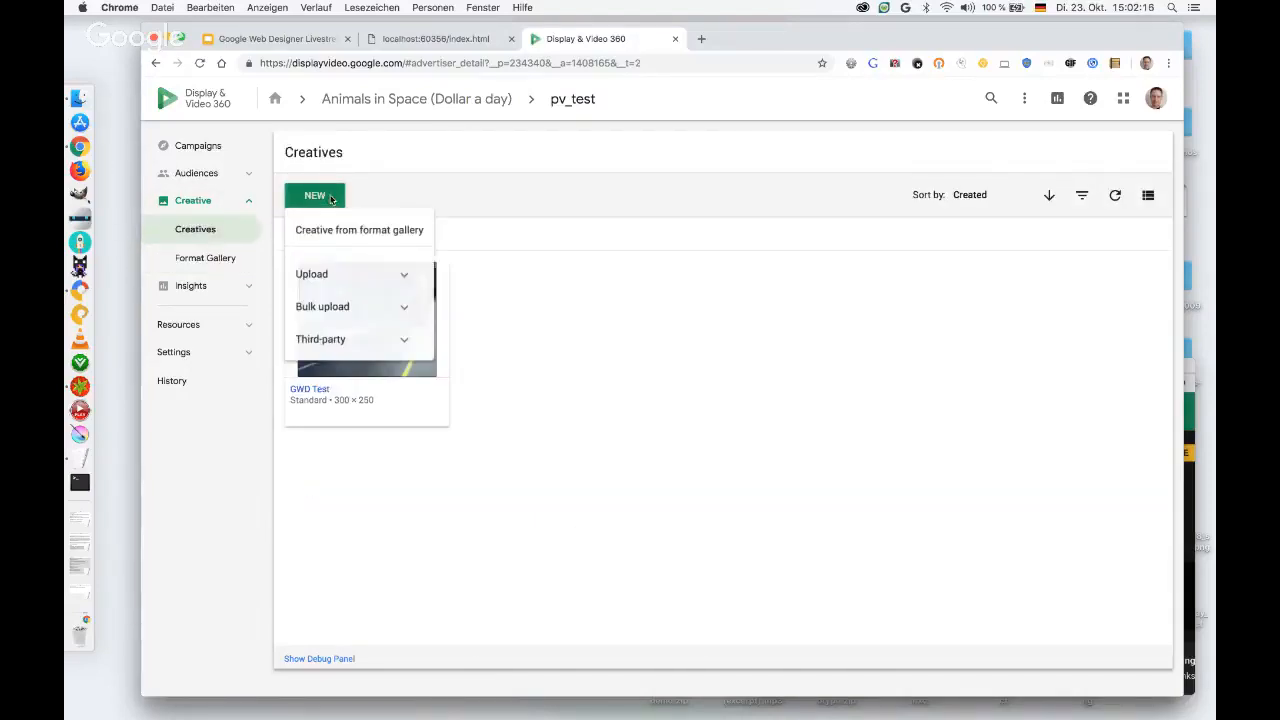
{"action": "left_click", "coordinate": [405, 277]}
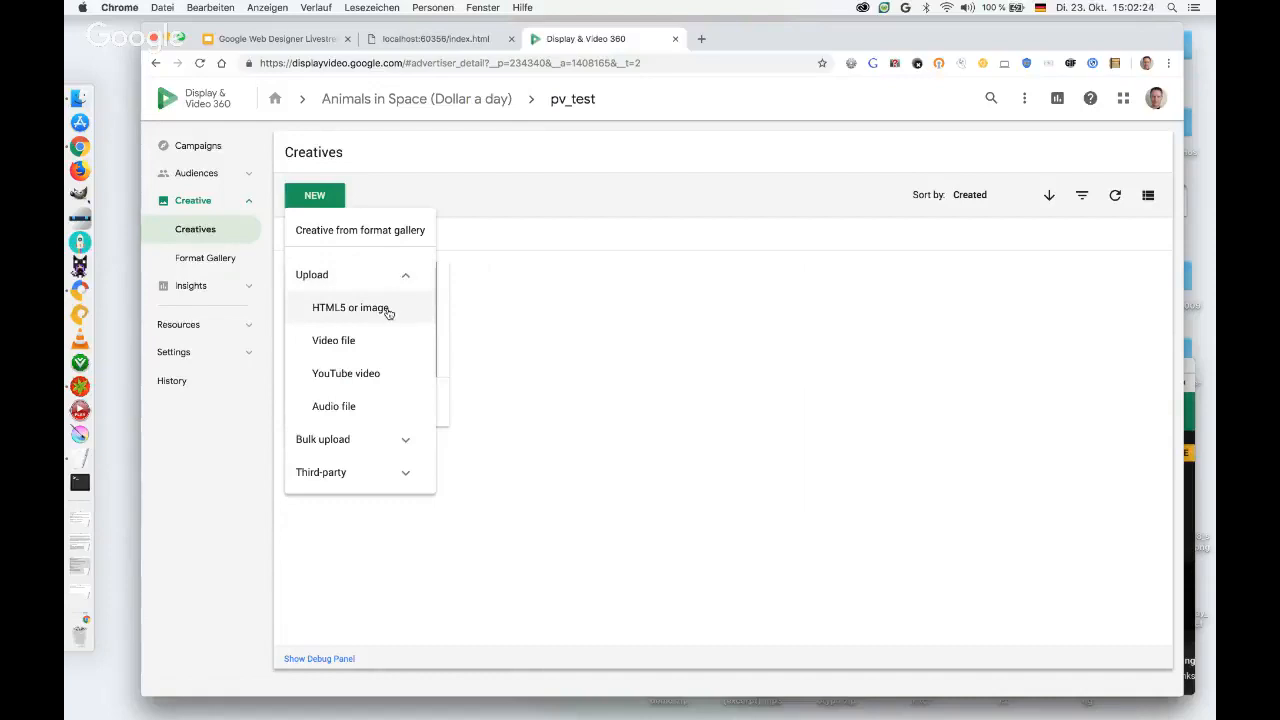
{"action": "left_click", "coordinate": [374, 309]}
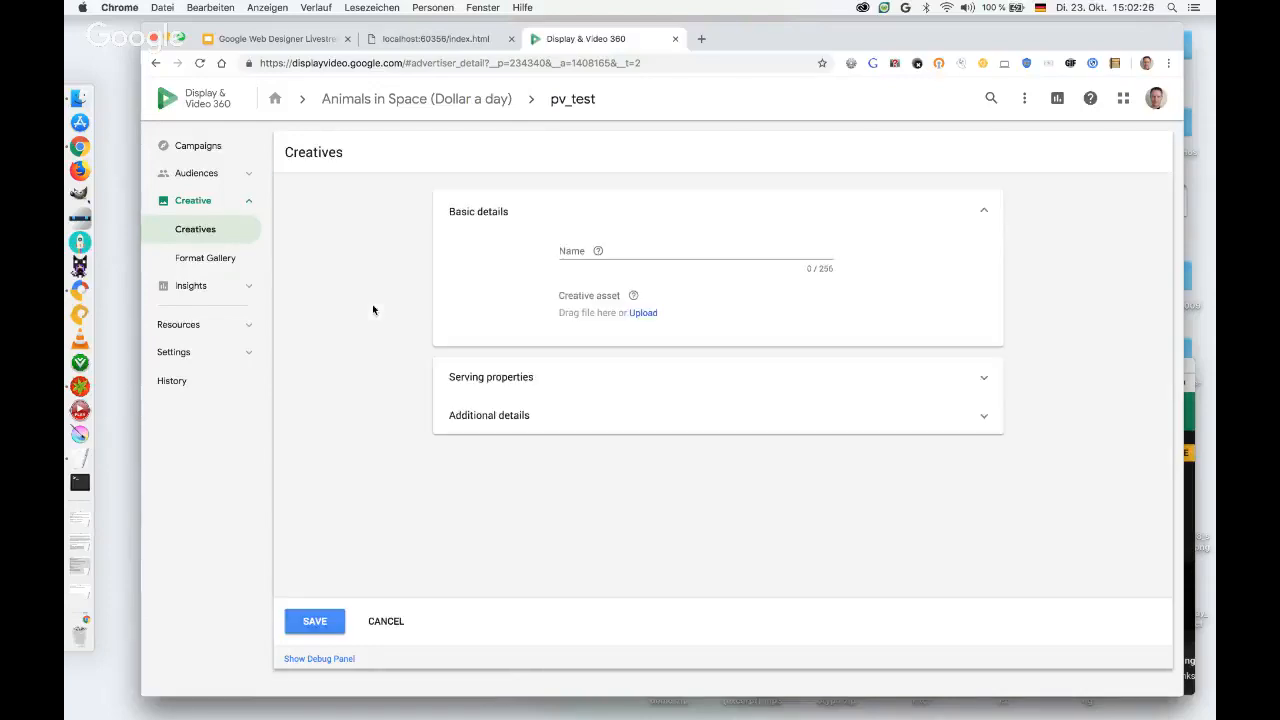
Name the new creative YouTube Livestream Google Web Designer Training 2018.
{"action": "left_click", "coordinate": [678, 253]}
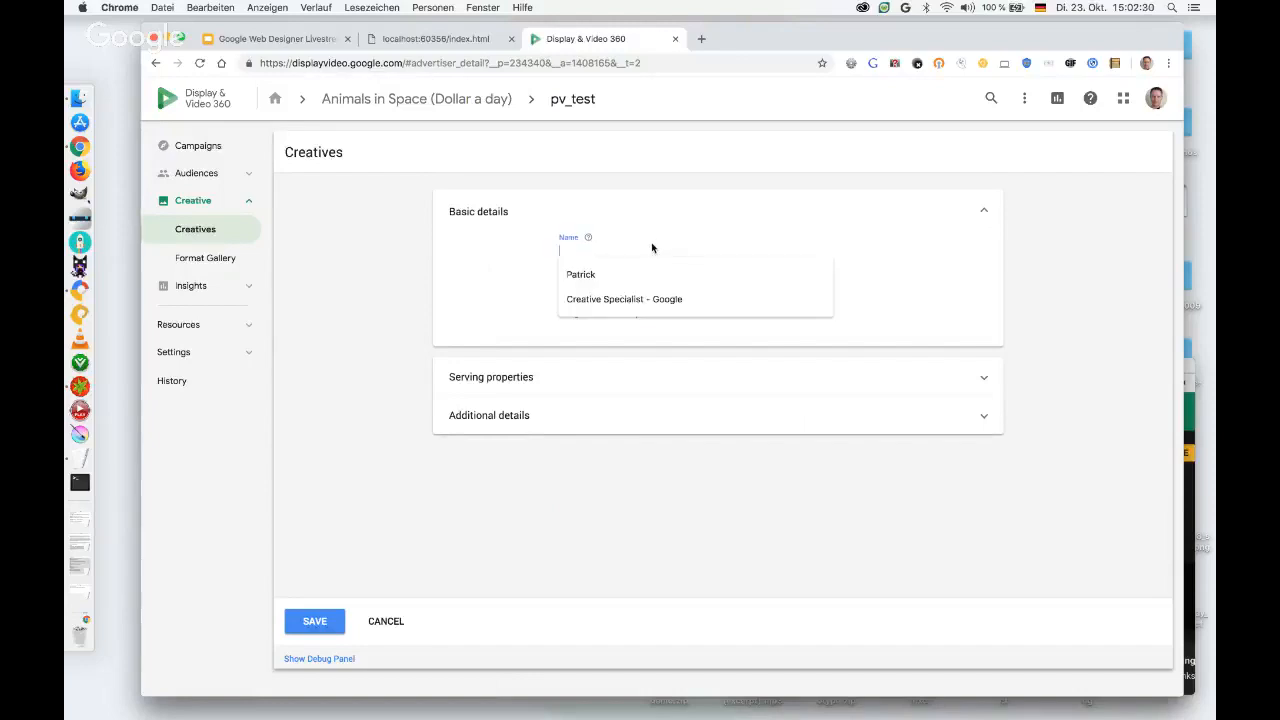
{"action": "type", "text": "YouTube Livestream Google "}
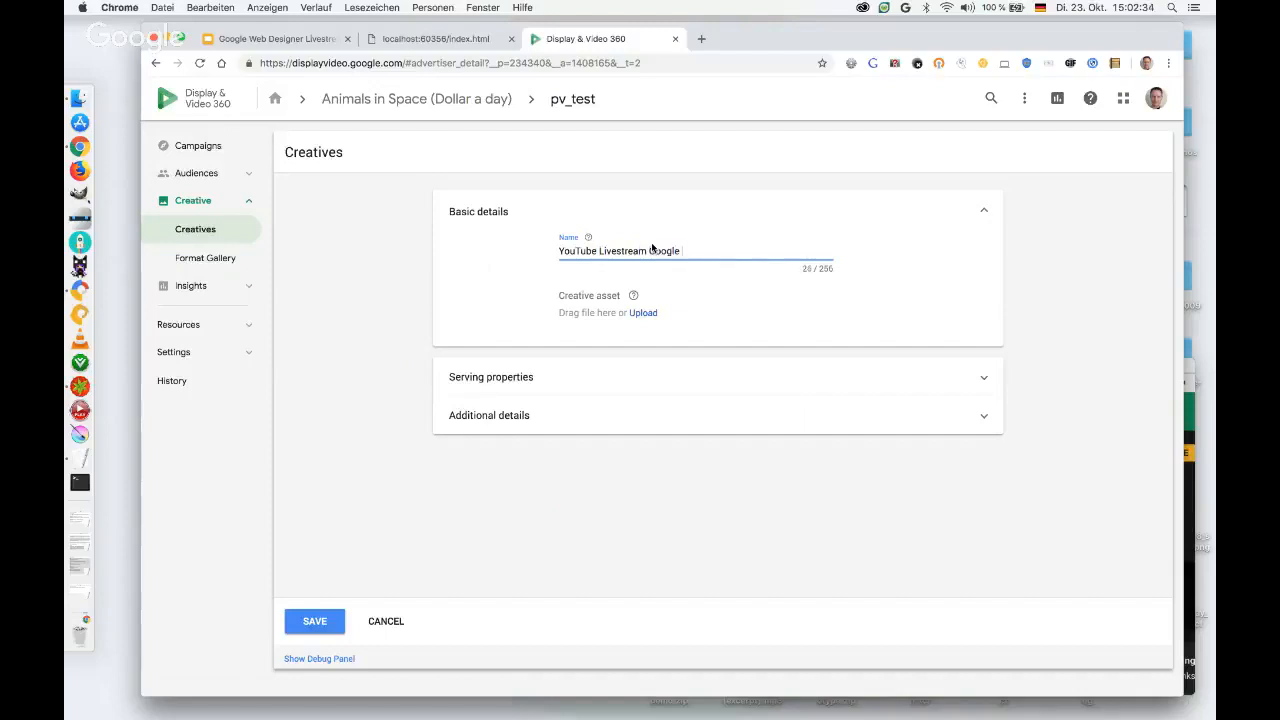
{"action": "type", "text": "Web Designer Training 2018"}
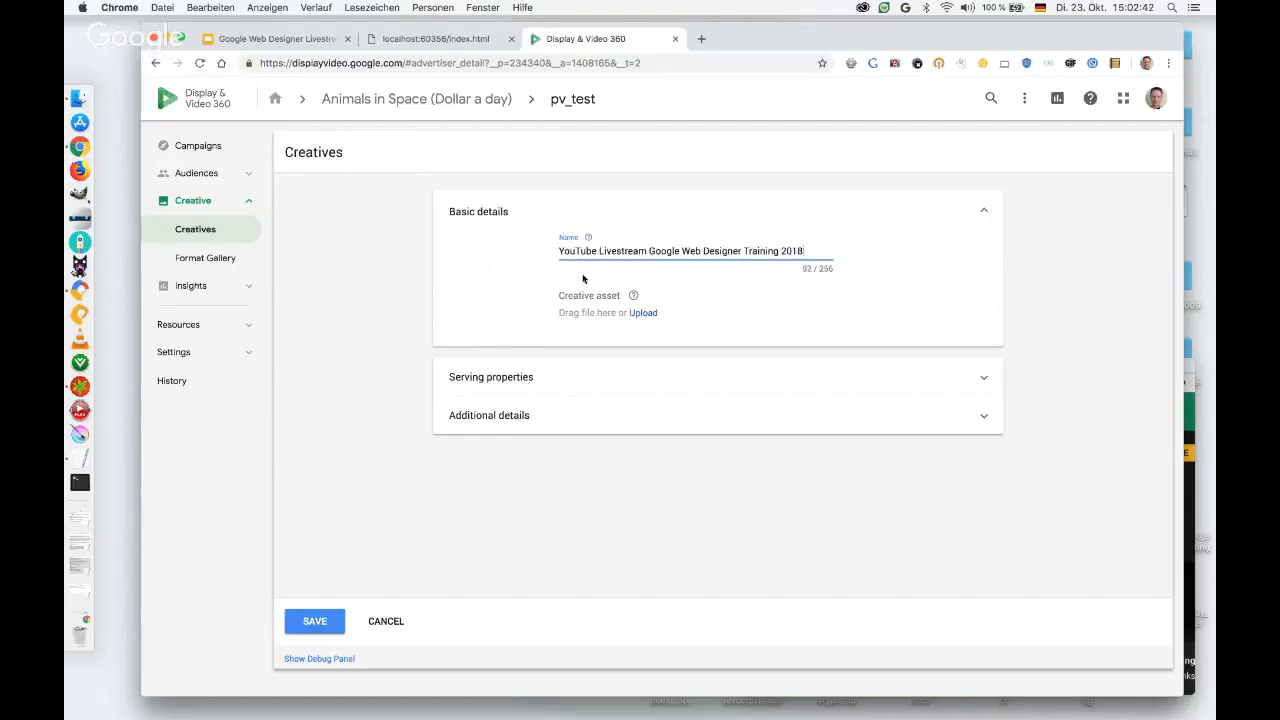
Upload youtube_livestream_gwd_dynamicDV360.zip from the youtube_livestream_gwd_dynamicDV360 folder in Downloads as the creative asset.
{"action": "left_click", "coordinate": [643, 314]}
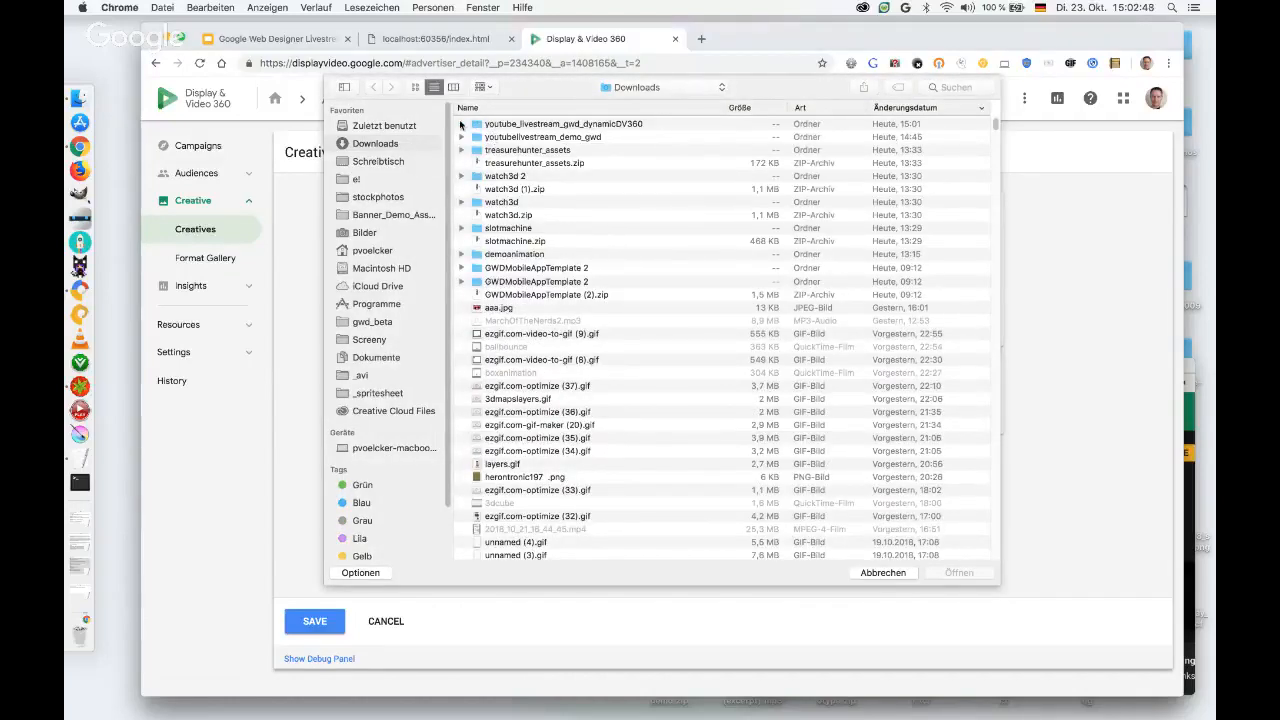
{"action": "left_click", "coordinate": [461, 124]}
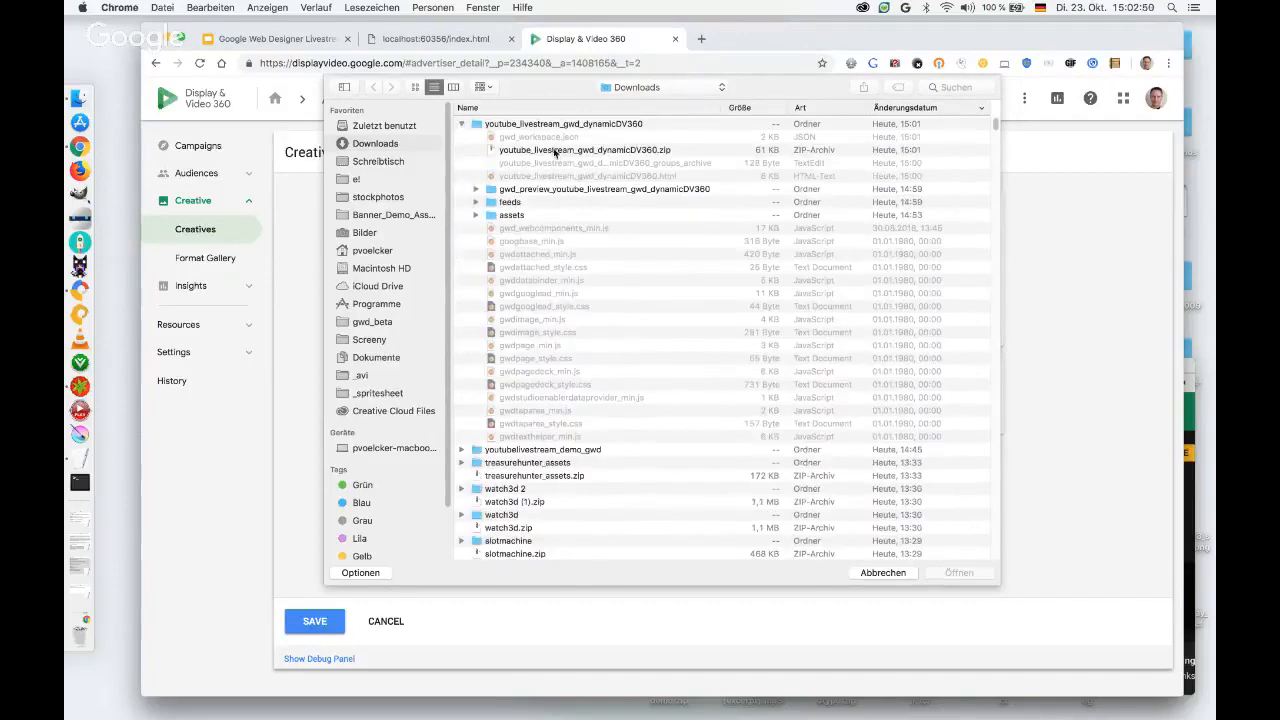
{"action": "left_click", "coordinate": [556, 152]}
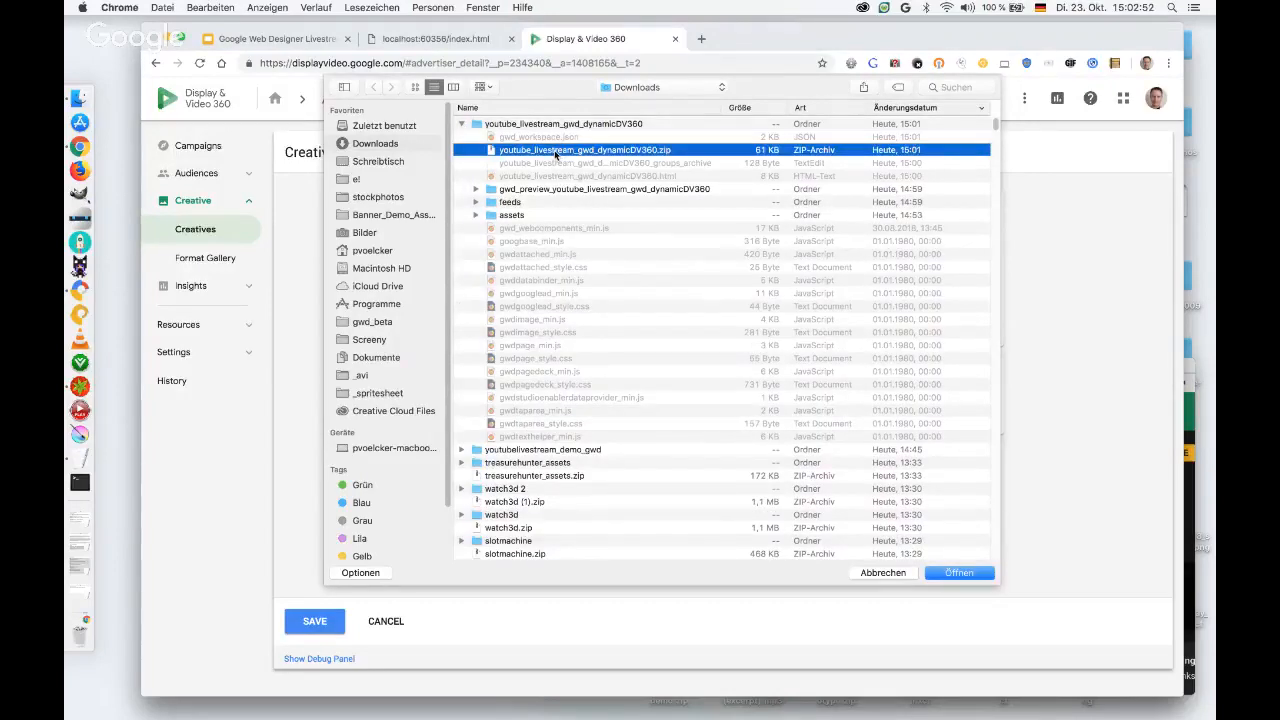
{"action": "left_click", "coordinate": [955, 573]}
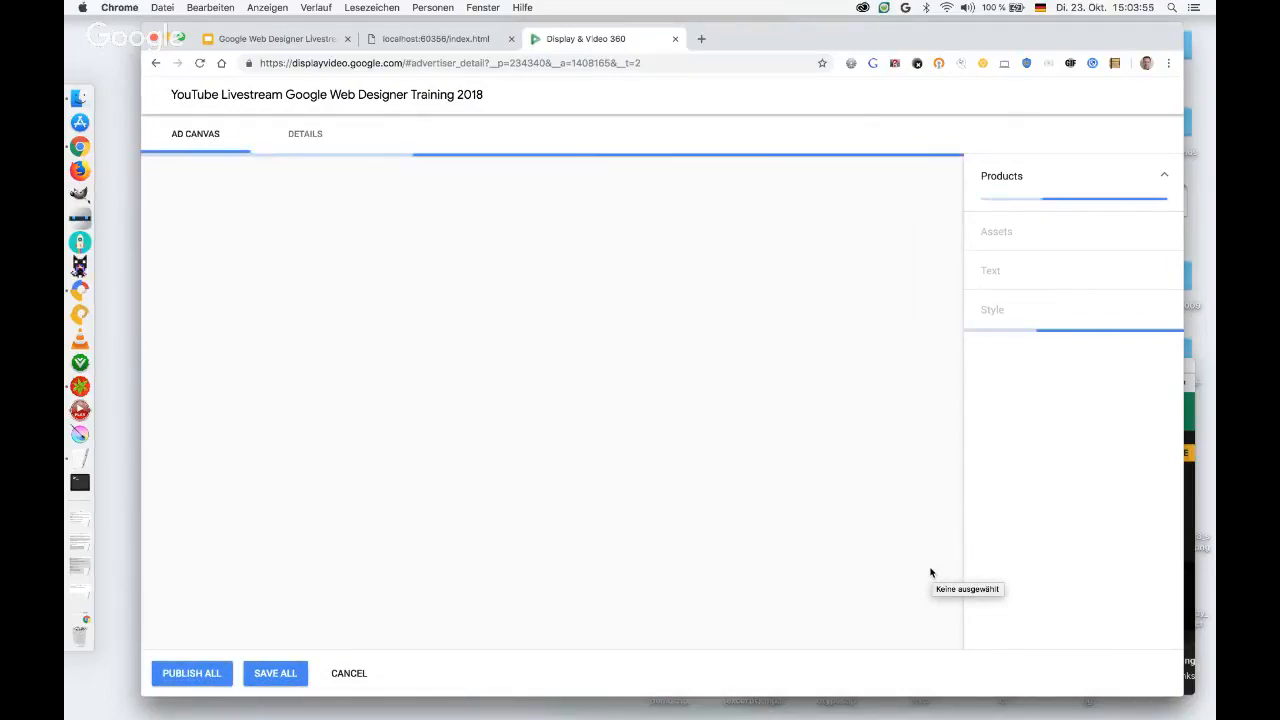
List the image files of the Banner_Retail folder inside Banner_Demo_Assets in a new Finder window, and return to Chrome.
{"action": "left_click_drag", "start_coordinate": [747, 40], "coordinate": [732, 40]}
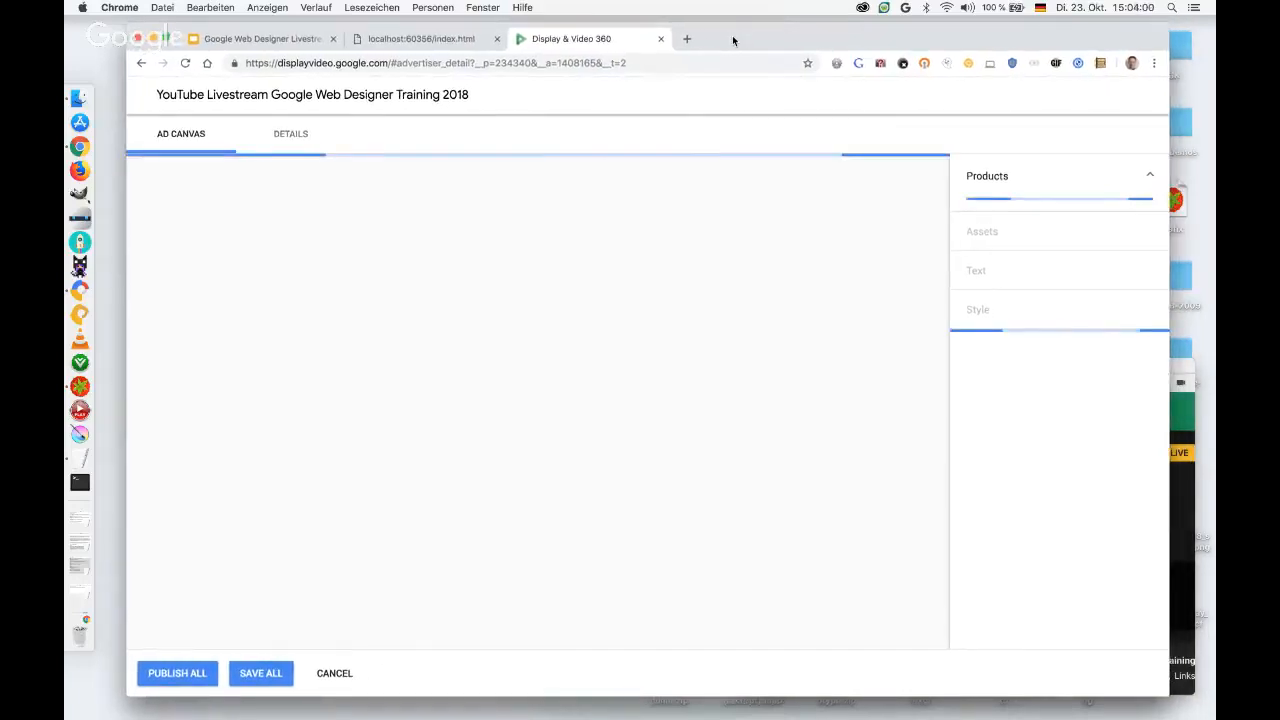
{"action": "left_click", "coordinate": [99, 693]}
{"action": "key", "text": "super+n"}
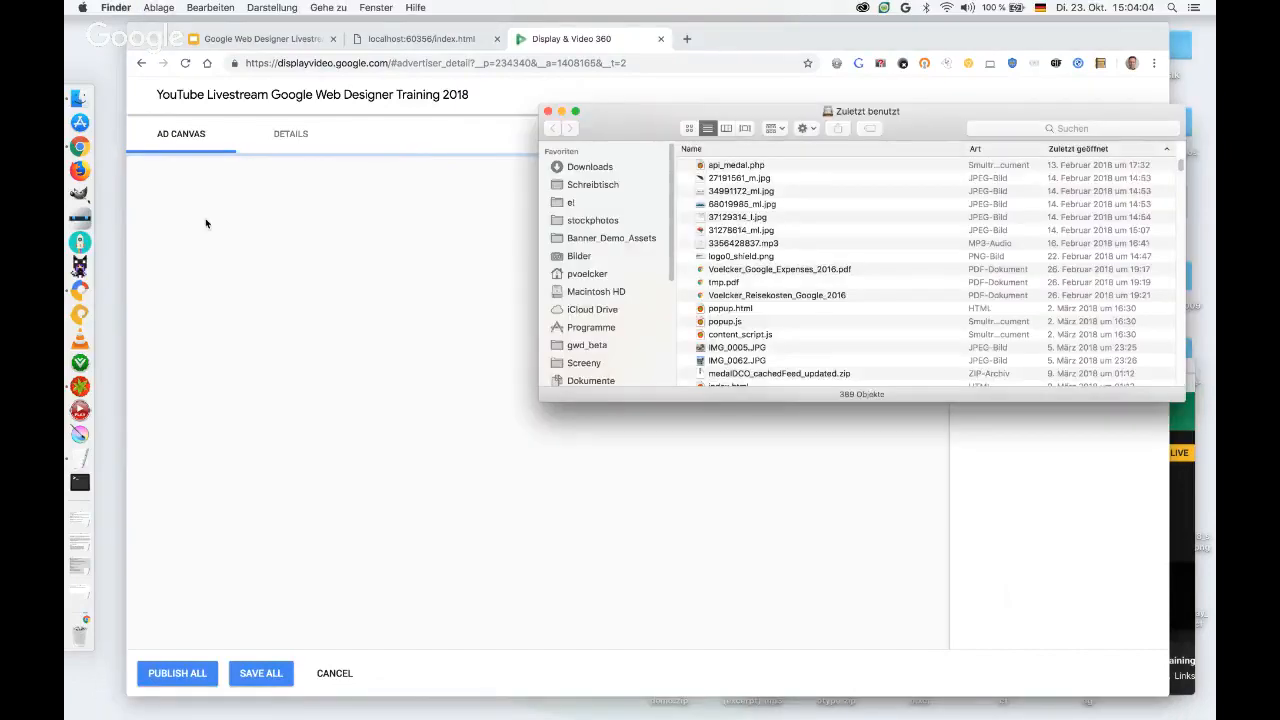
{"action": "left_click", "coordinate": [592, 238]}
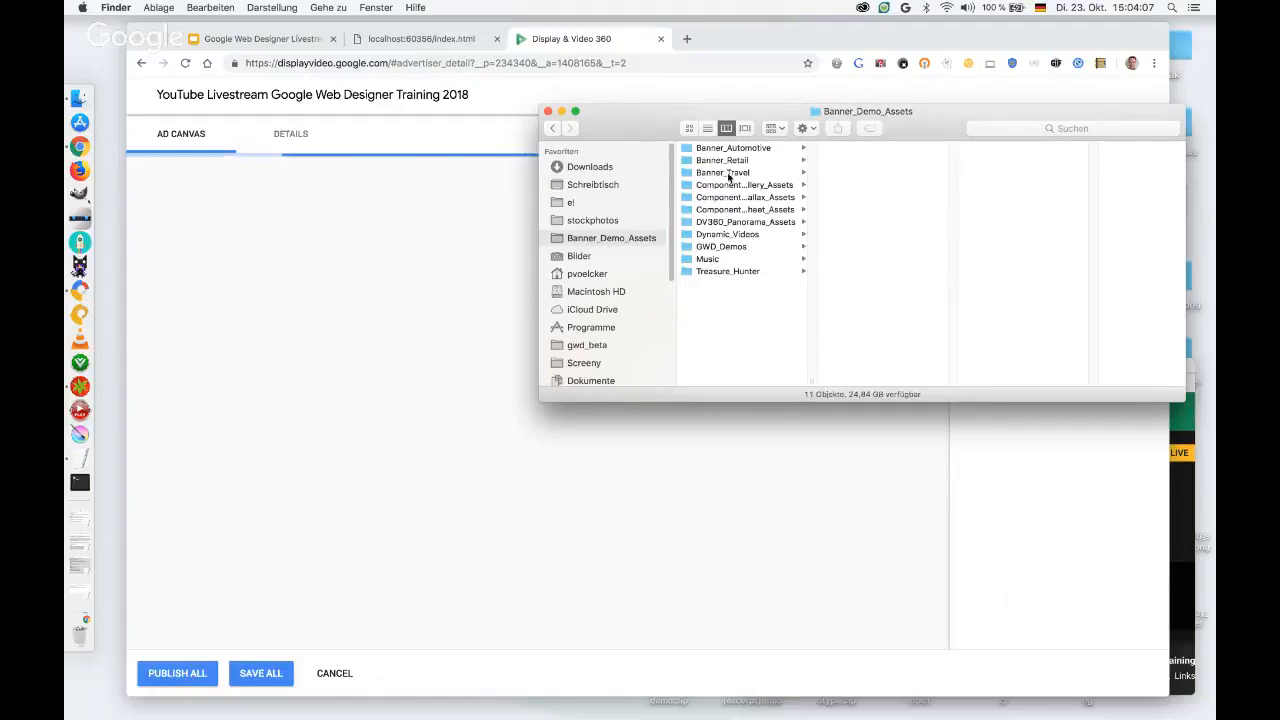
{"action": "left_click", "coordinate": [725, 161]}
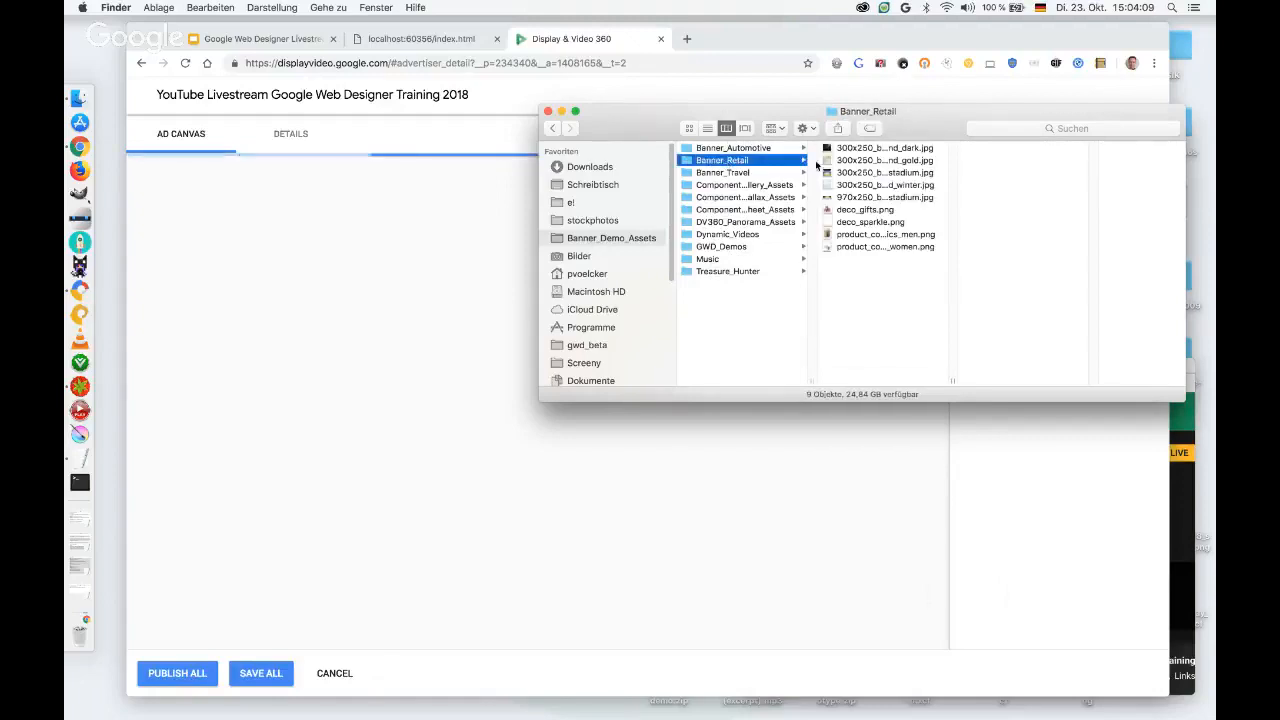
{"action": "left_click", "coordinate": [708, 130]}
{"action": "left_click_drag", "start_coordinate": [761, 120], "coordinate": [825, 278]}
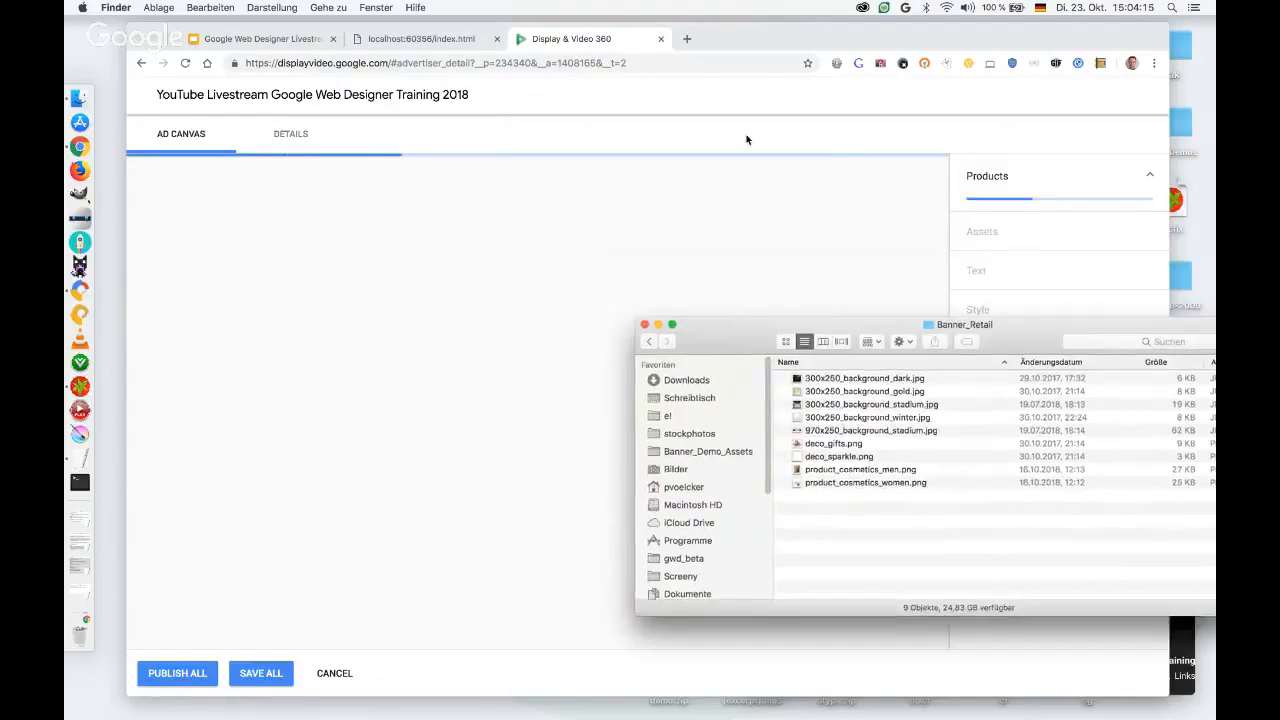
{"action": "left_click", "coordinate": [751, 104]}
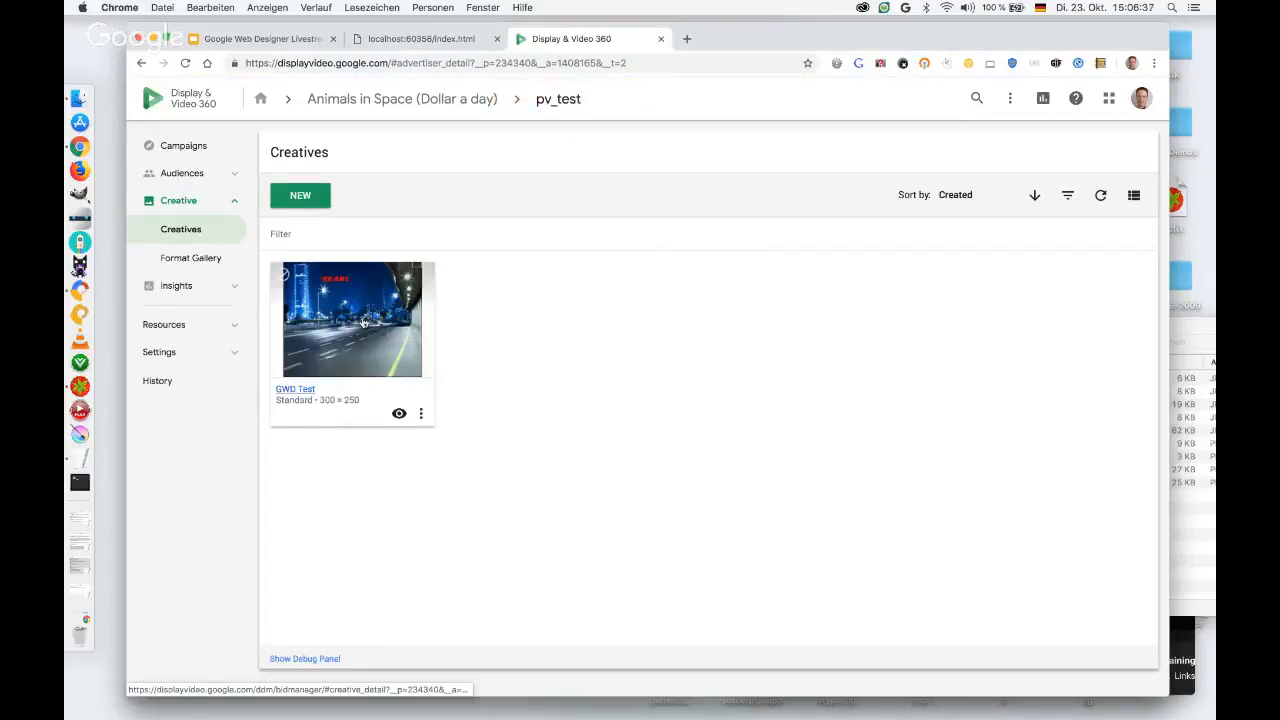
Create a new creative in the Panorama format from the format gallery.
{"action": "left_click", "coordinate": [306, 202]}
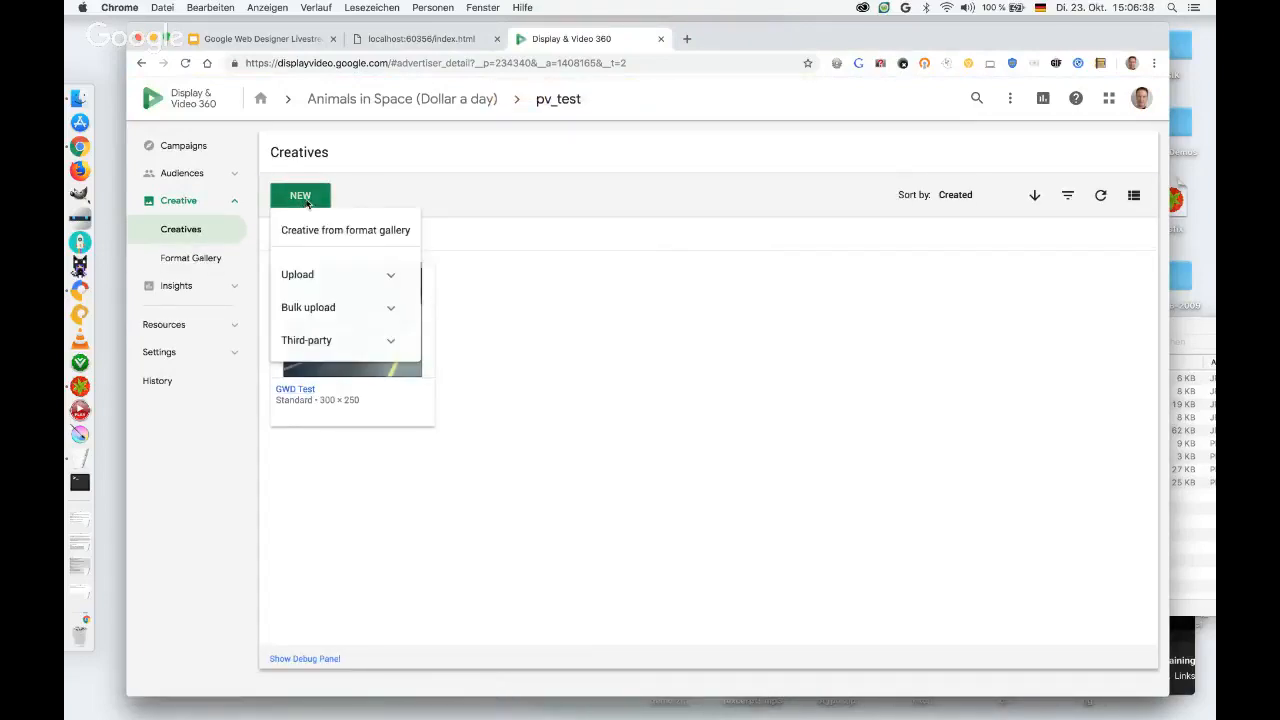
{"action": "left_click", "coordinate": [377, 236]}
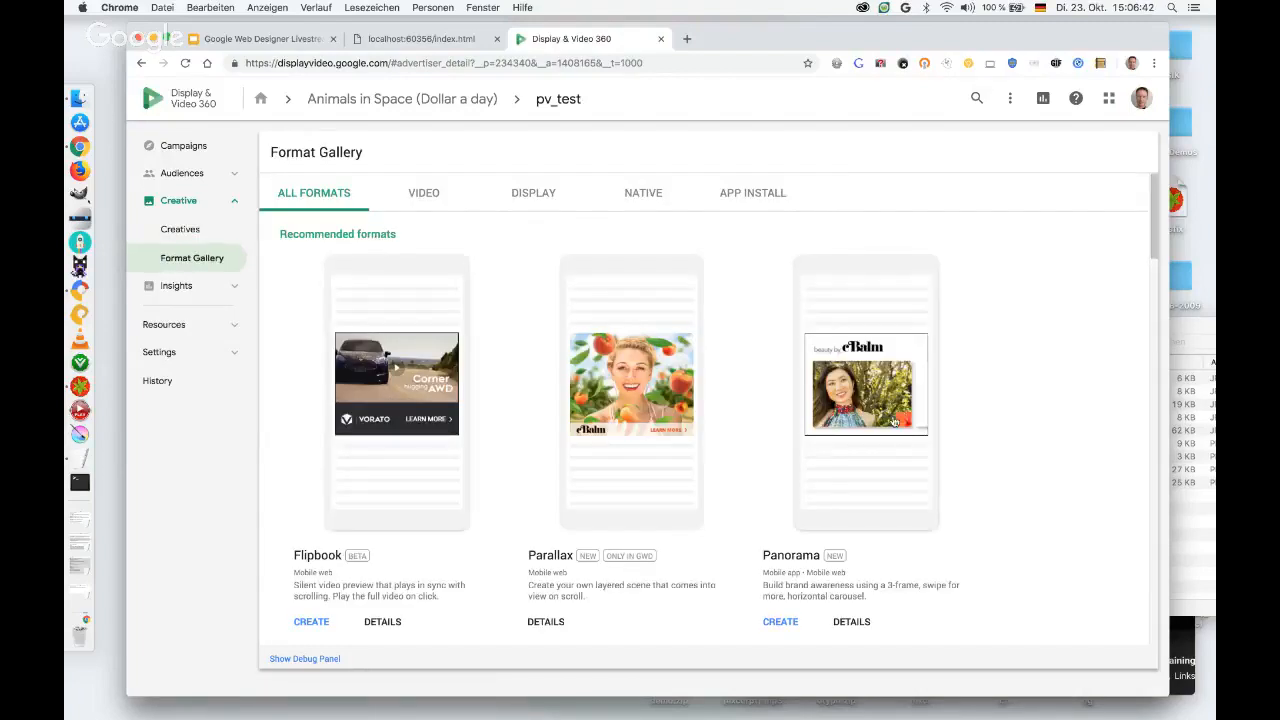
{"action": "left_click", "coordinate": [780, 621]}
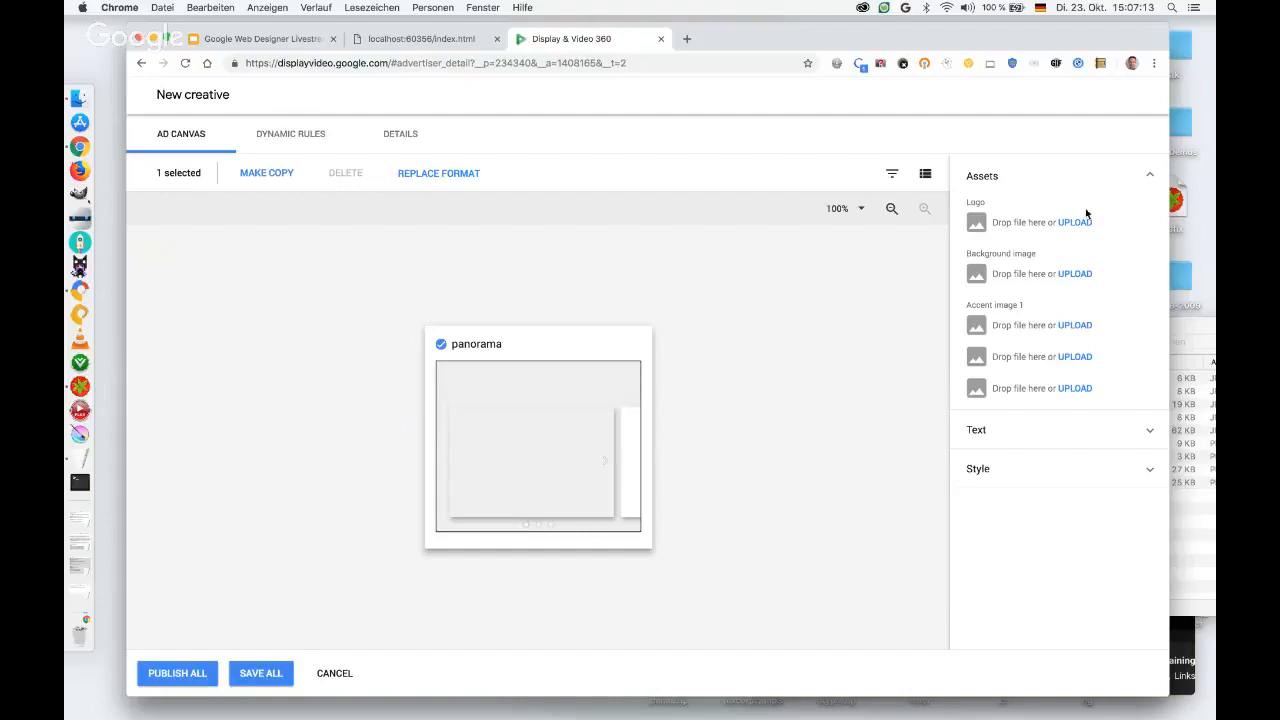
Upload DV360demo_bg_orange.png from the DV360_Panorama_Assets folder in Banner_Demo_Assets as the panorama's background image.
{"action": "left_click", "coordinate": [1074, 275]}
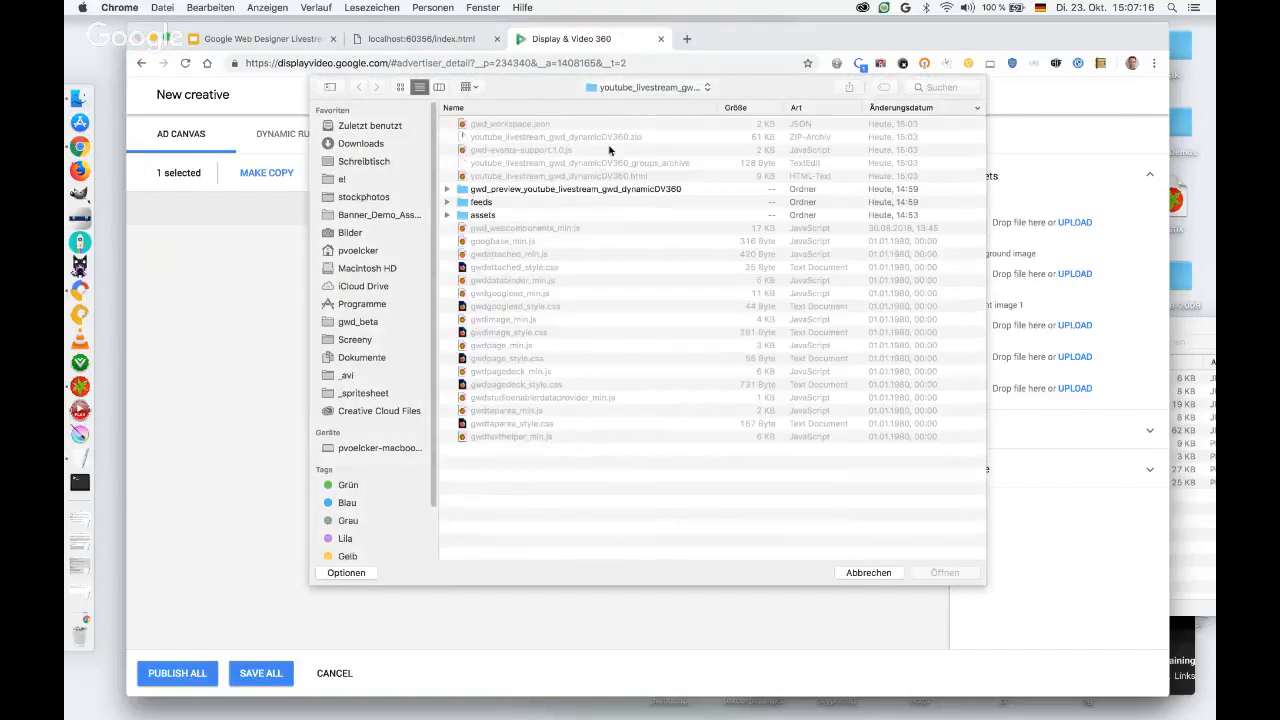
{"action": "left_click", "coordinate": [372, 215]}
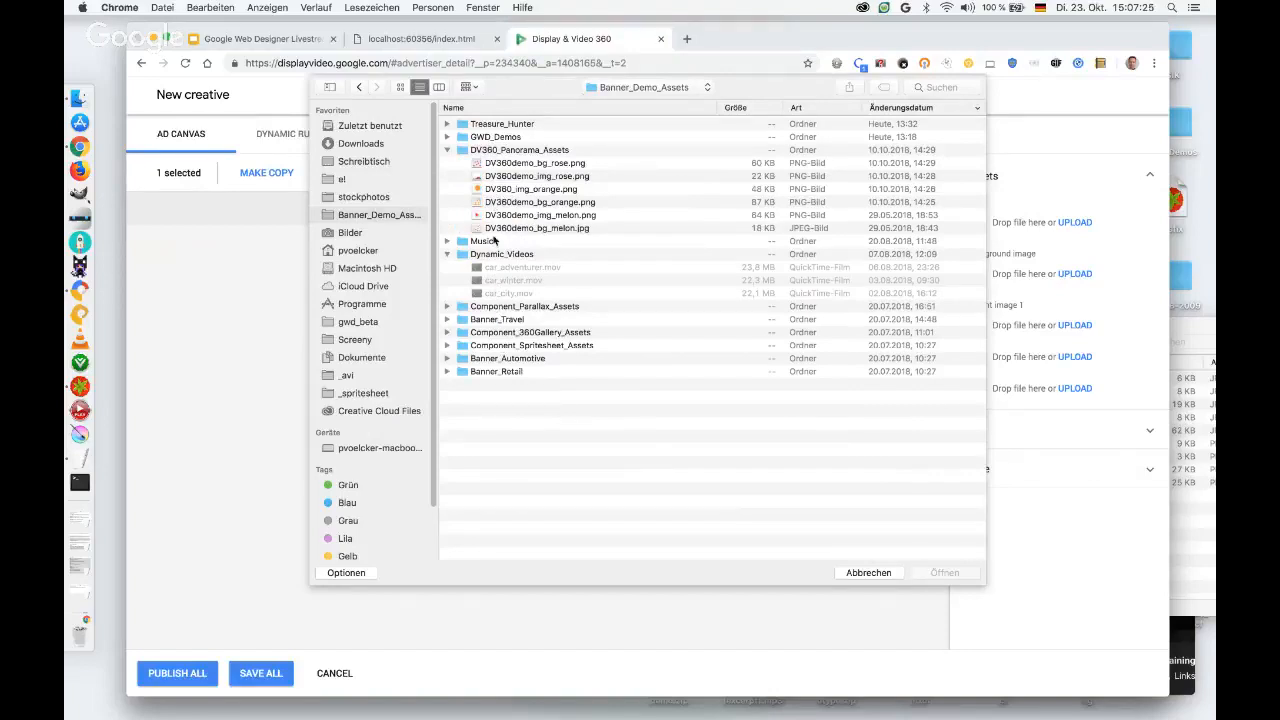
{"action": "left_click", "coordinate": [520, 164]}
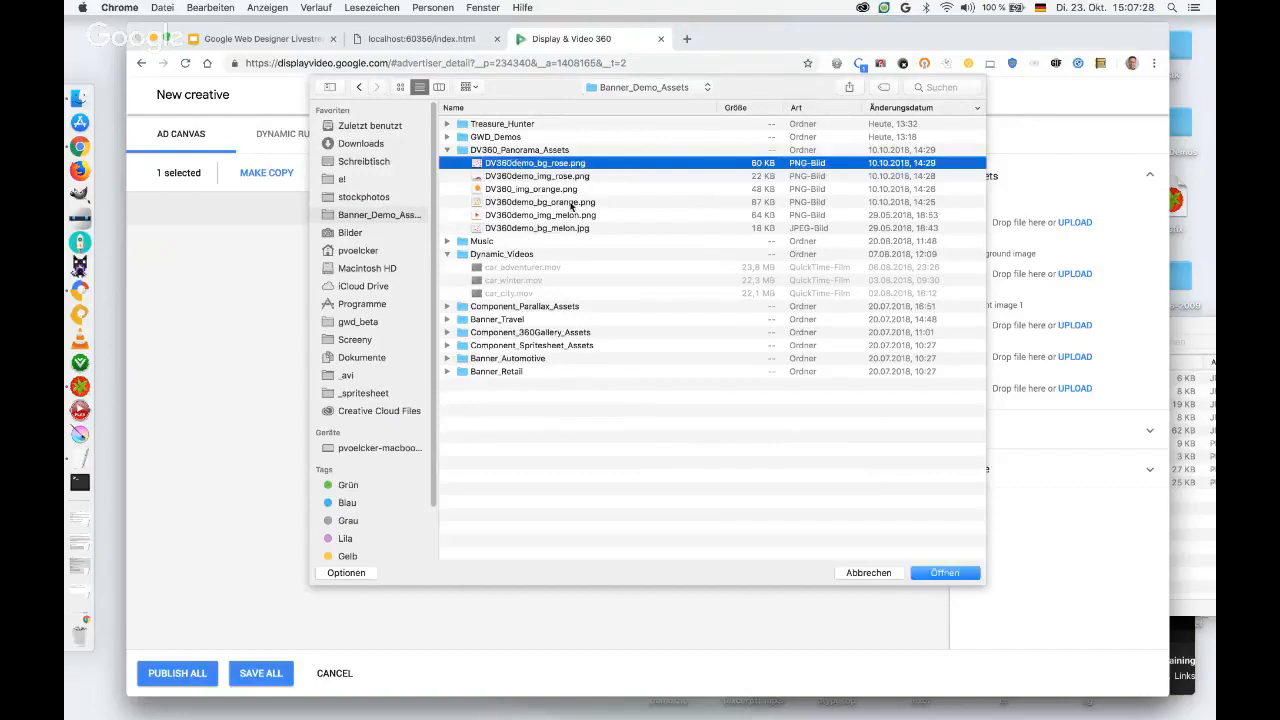
{"action": "left_click", "coordinate": [948, 572]}
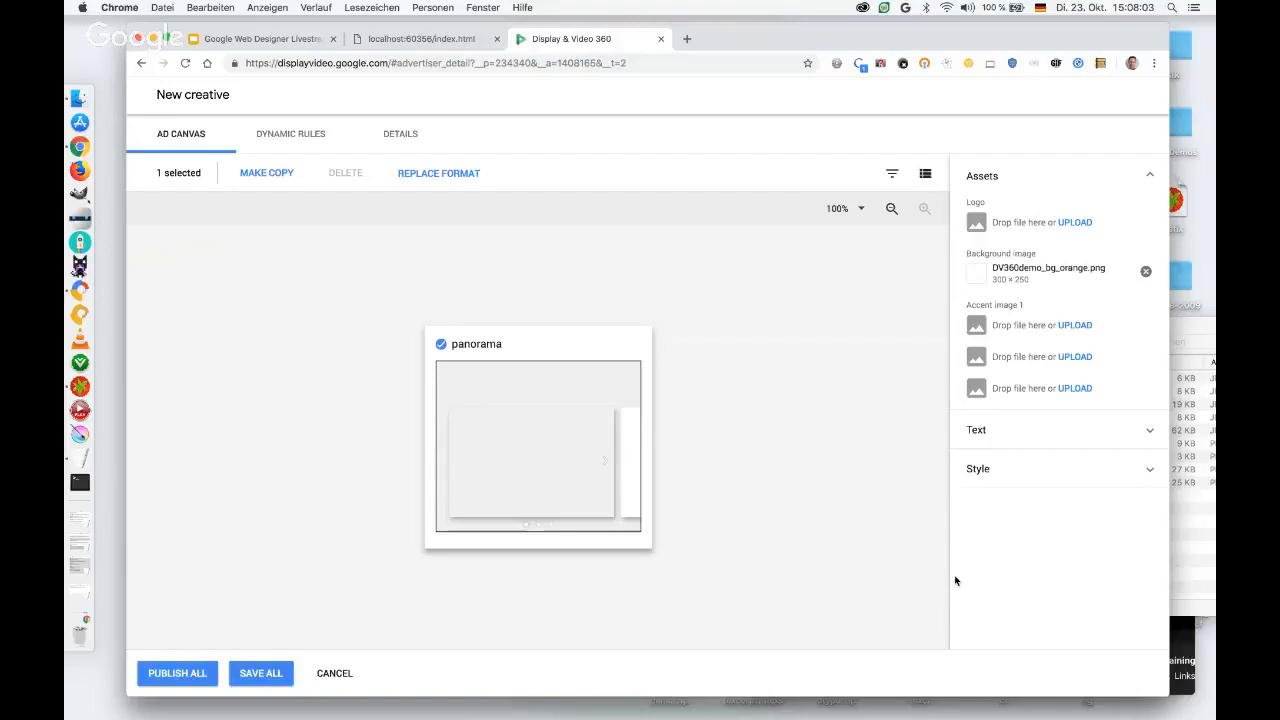
Set the panorama creative's tagline to "GWD rocks!" with its tagline frame shown in the preview.
{"action": "left_click", "coordinate": [604, 462]}
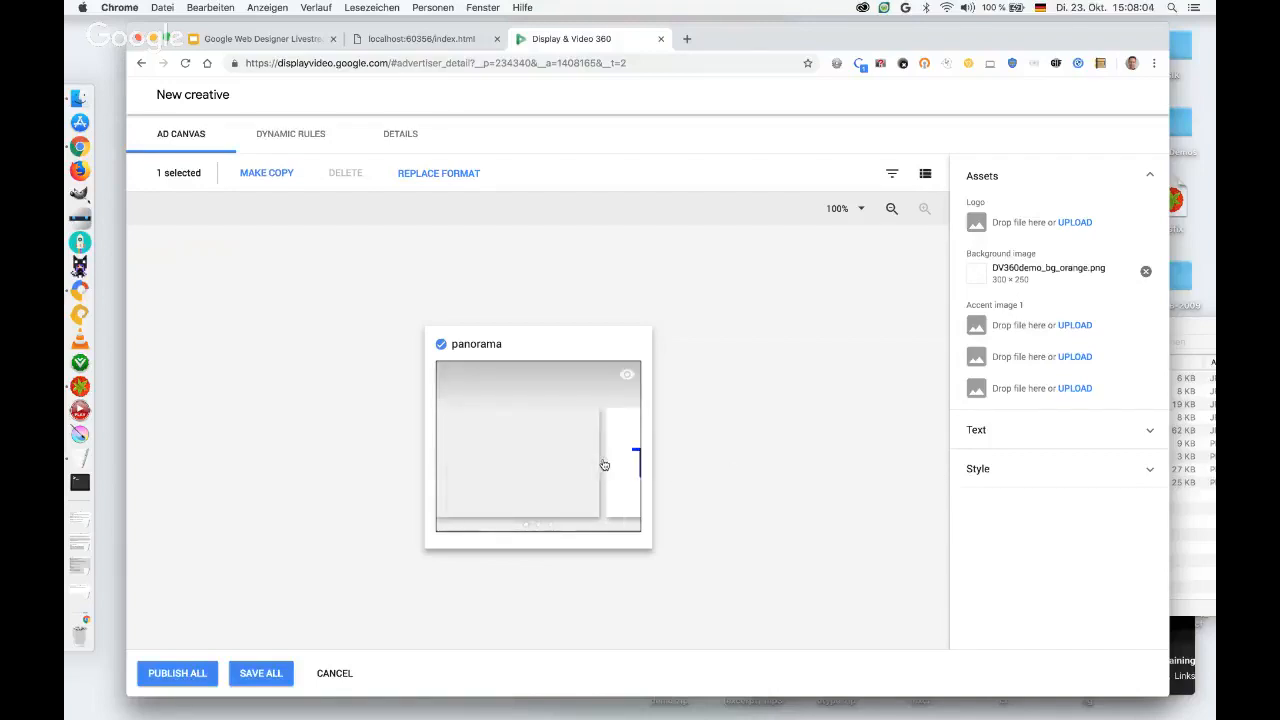
{"action": "left_click", "coordinate": [1149, 432]}
{"action": "left_click_drag", "start_coordinate": [999, 474], "coordinate": [958, 477]}
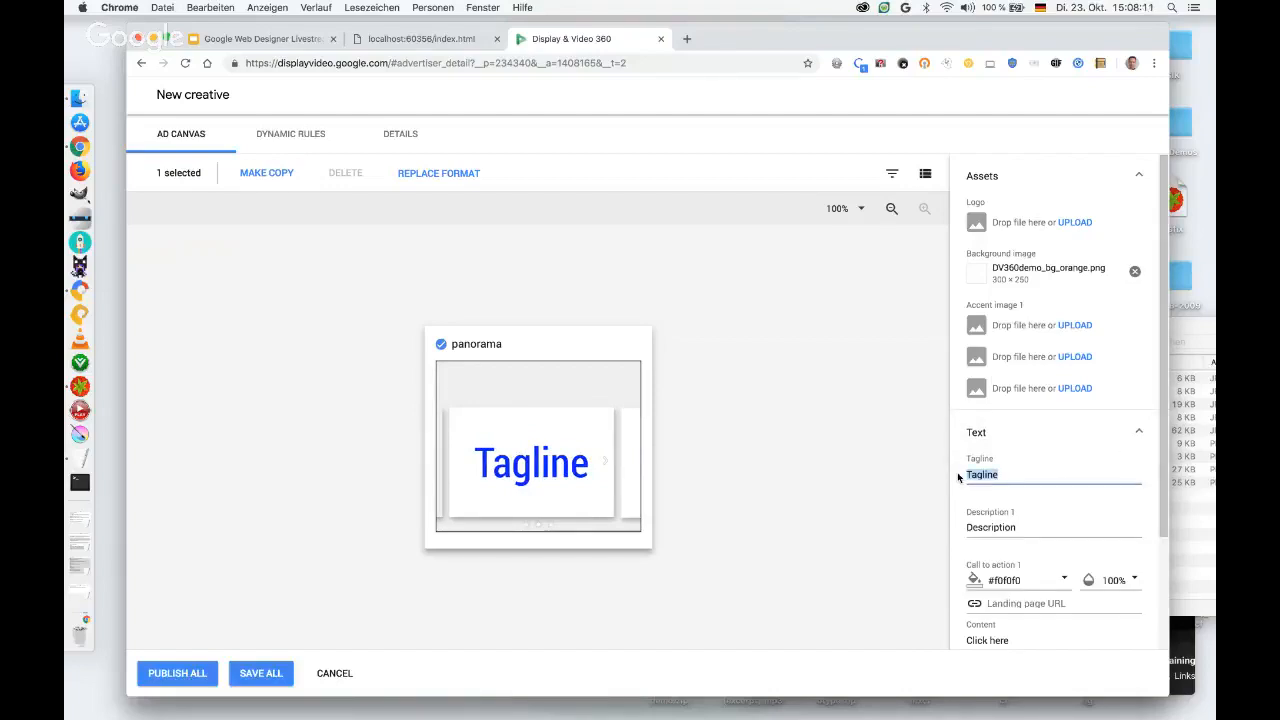
{"action": "type", "text": "GW"}
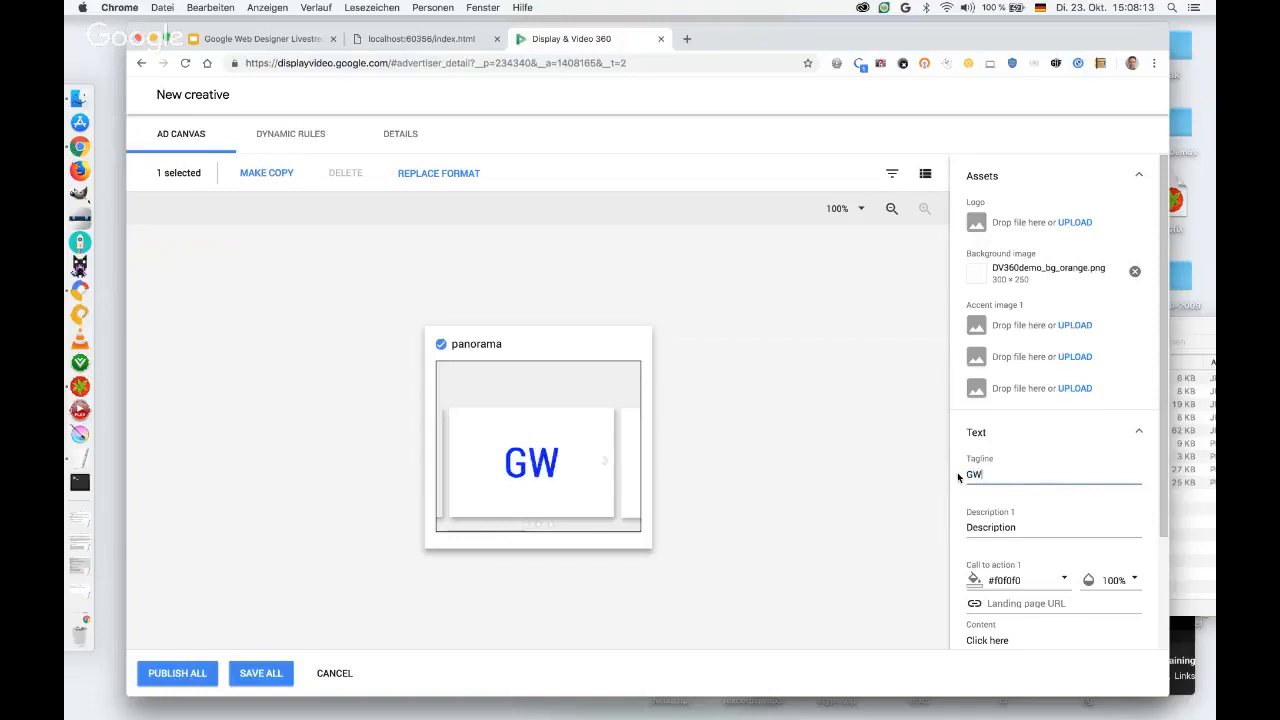
{"action": "type", "text": "D rocks!"}
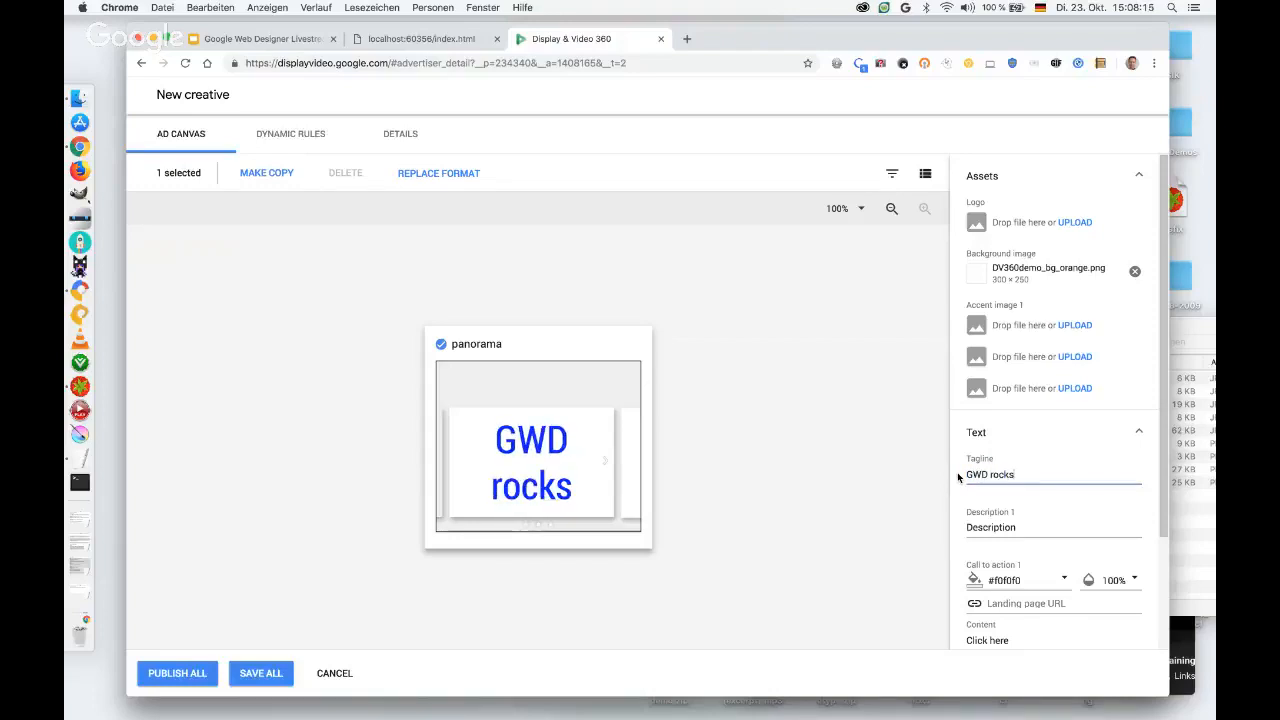
Replace the Description 1 text with "It really rocks!" and show the description frame in the preview.
{"action": "left_click", "coordinate": [1024, 527]}
{"action": "left_click_drag", "start_coordinate": [1021, 527], "coordinate": [966, 530]}
{"action": "type", "text": "It rea"}
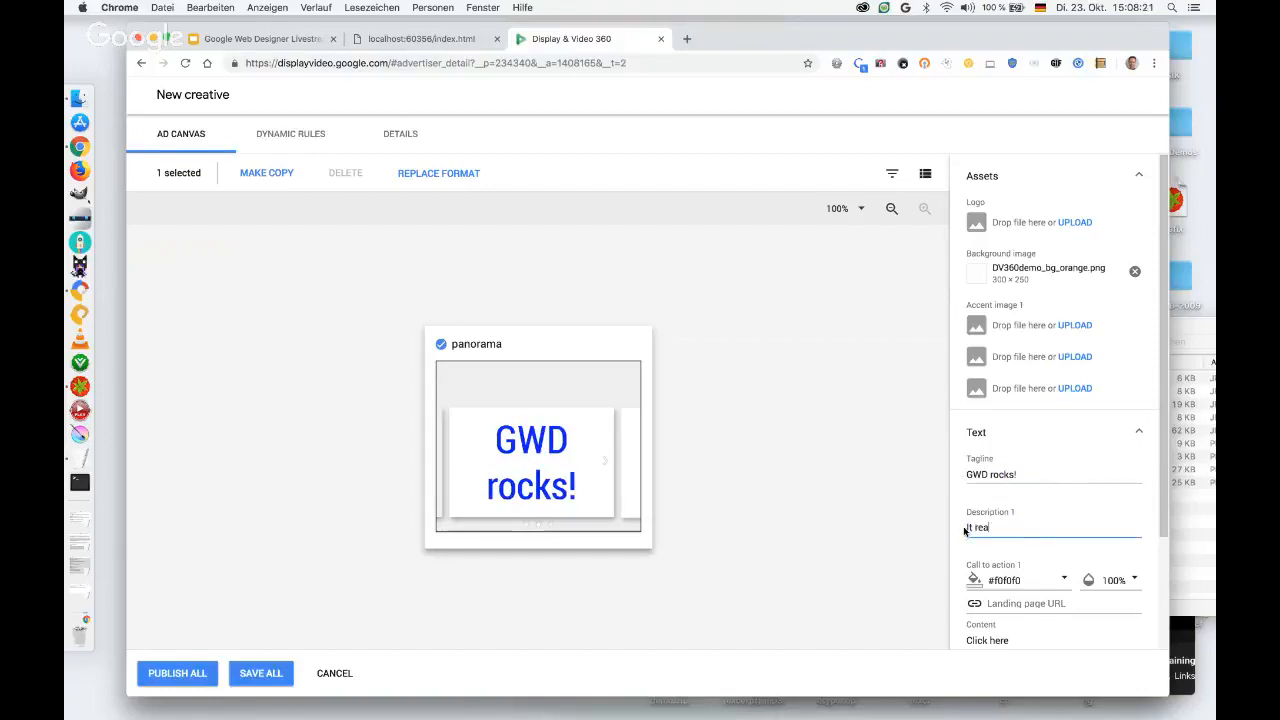
{"action": "type", "text": "lly rocks!"}
{"action": "left_click", "coordinate": [606, 462]}
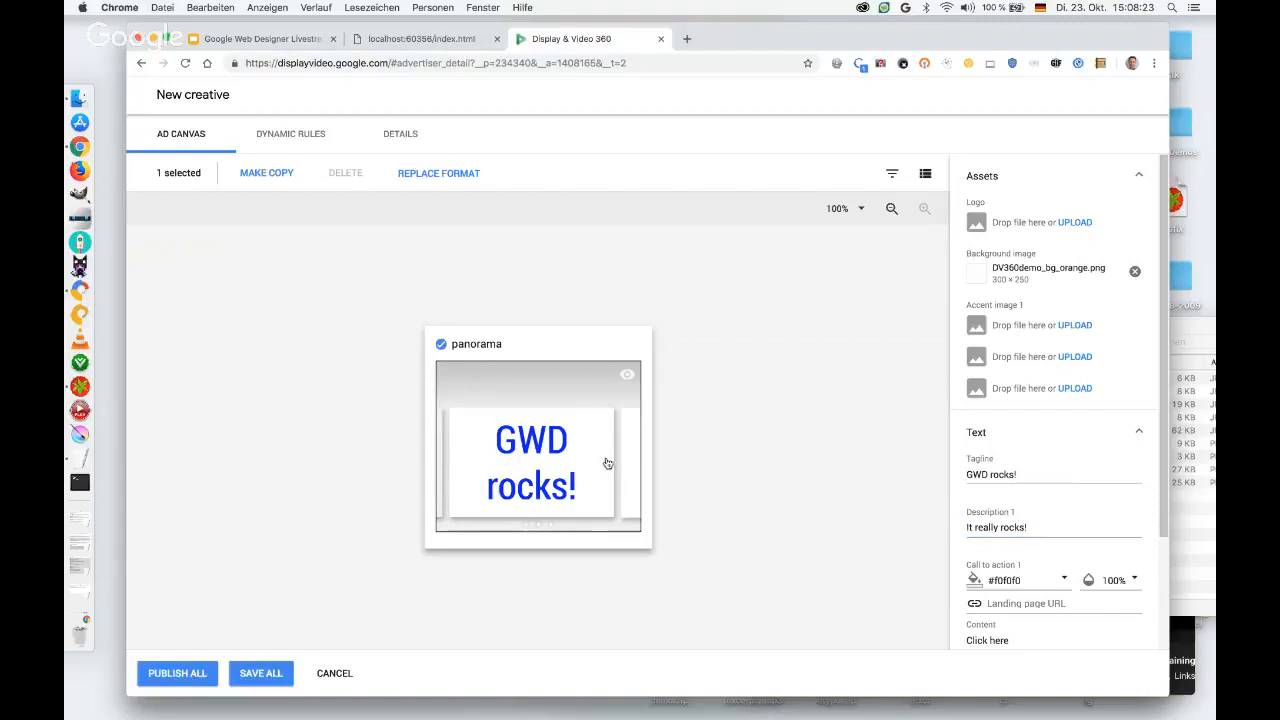
Change the call-to-action text colour to #ff00ff.
{"action": "scroll", "coordinate": [1015, 537], "scroll_direction": "down", "scroll_amount": 3}
{"action": "left_click", "coordinate": [1022, 536]}
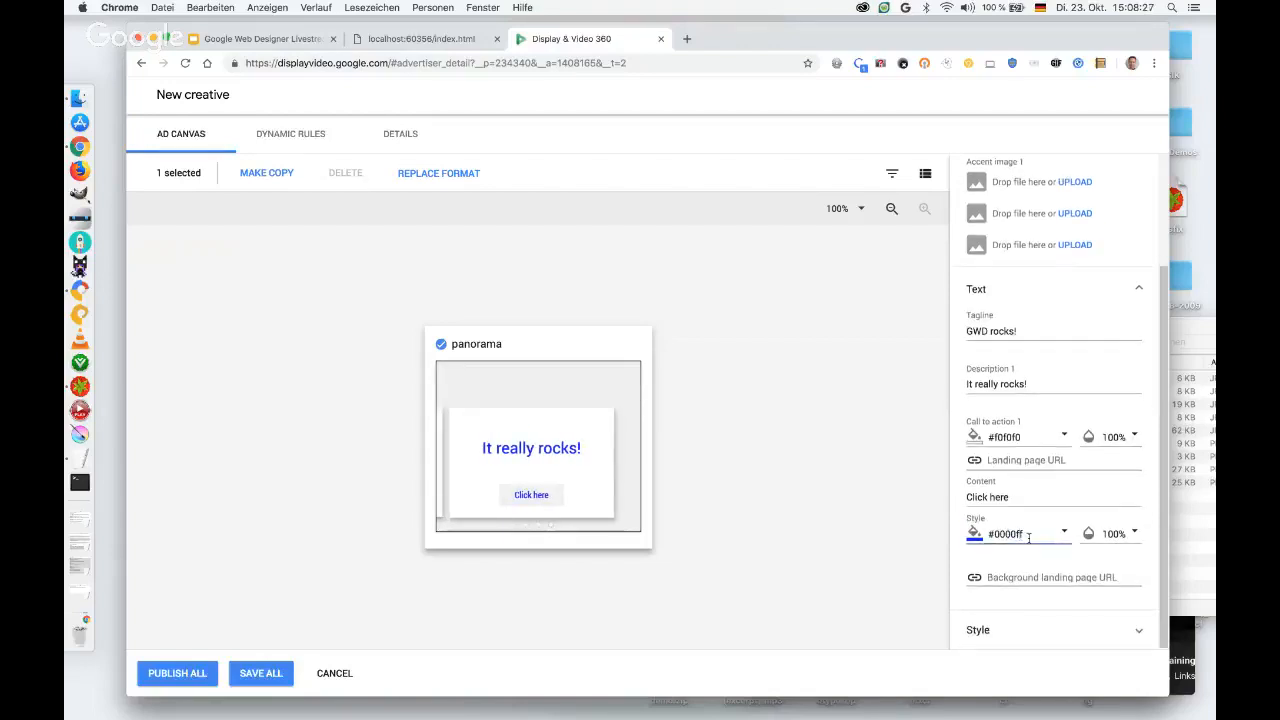
{"action": "key", "text": "Left"}
{"action": "key", "text": "Left"}
{"action": "key", "text": "Left"}
{"action": "key", "text": "Left"}
{"action": "key", "text": "BackSpace"}
{"action": "key", "text": "BackSpace"}
{"action": "type", "text": "ff"}
Set the call-to-action content to "Download Google Web Designer".
{"action": "left_click_drag", "start_coordinate": [1012, 497], "coordinate": [968, 497]}
{"action": "type", "text": "D"}
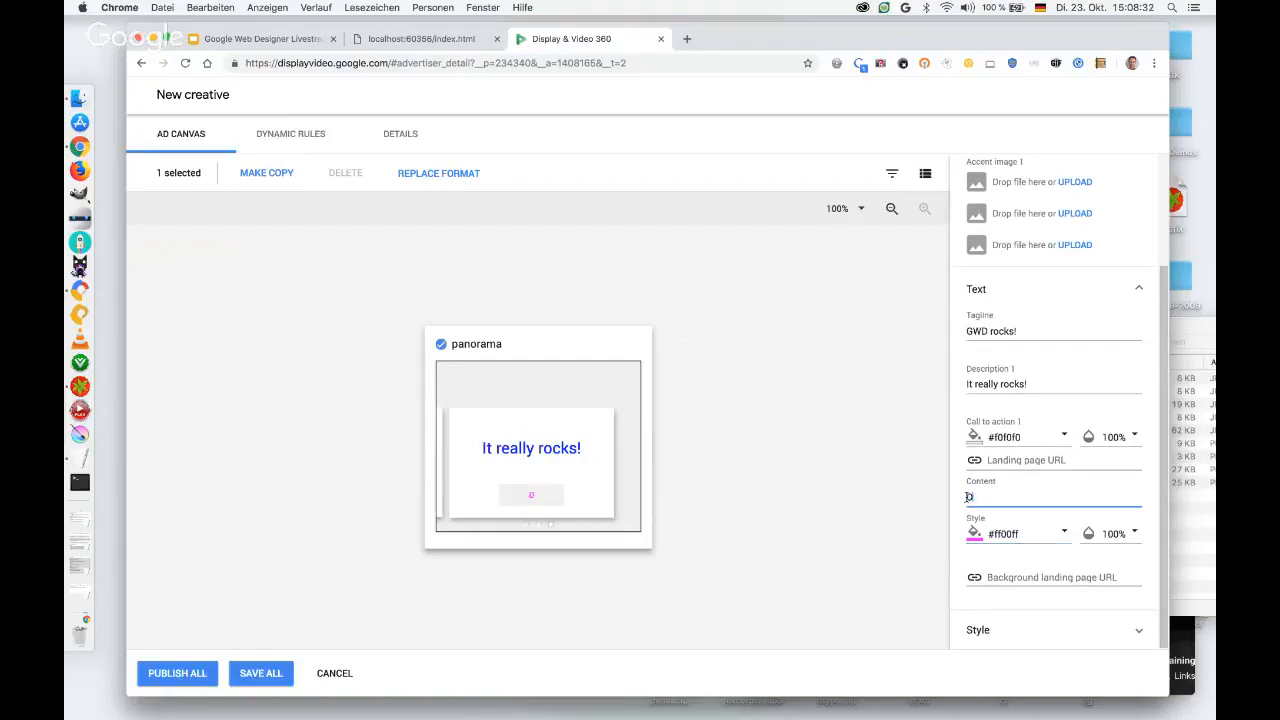
{"action": "type", "text": "ownload Google Web Designer"}
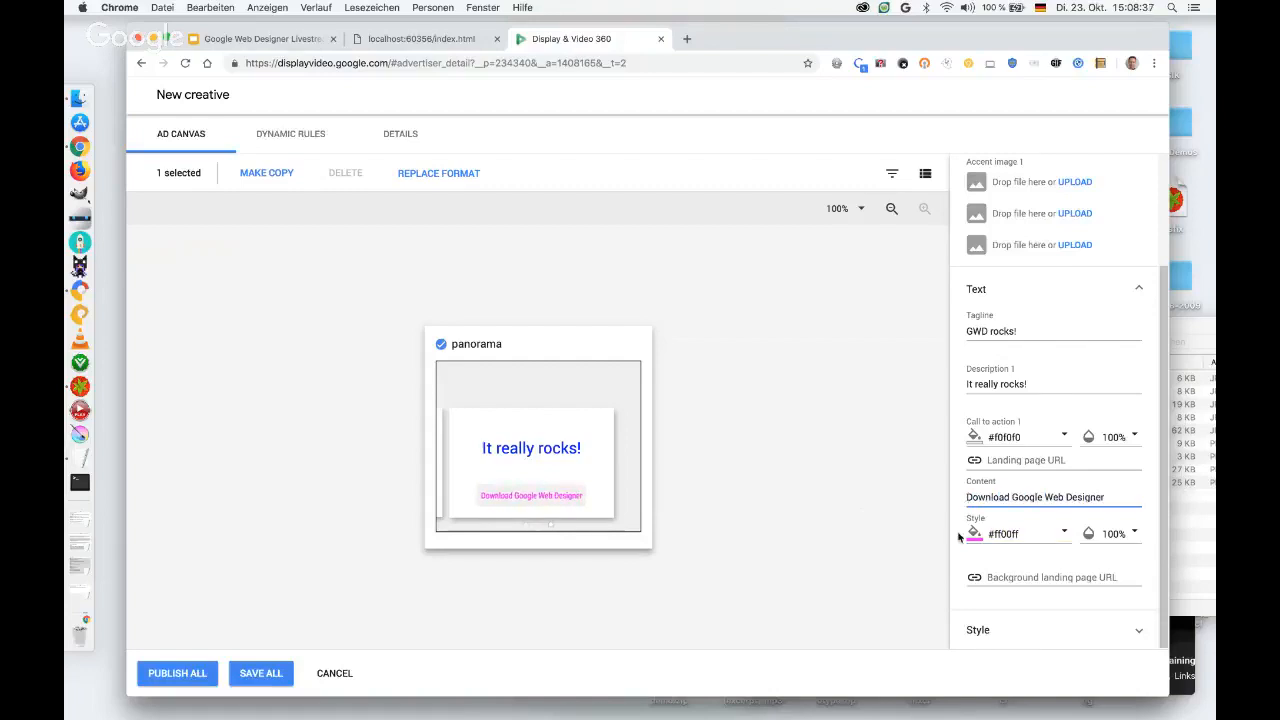
{"action": "left_click", "coordinate": [1013, 521]}
Set the primary color in the panorama's style settings to #00ffff.
{"action": "left_click", "coordinate": [1138, 630]}
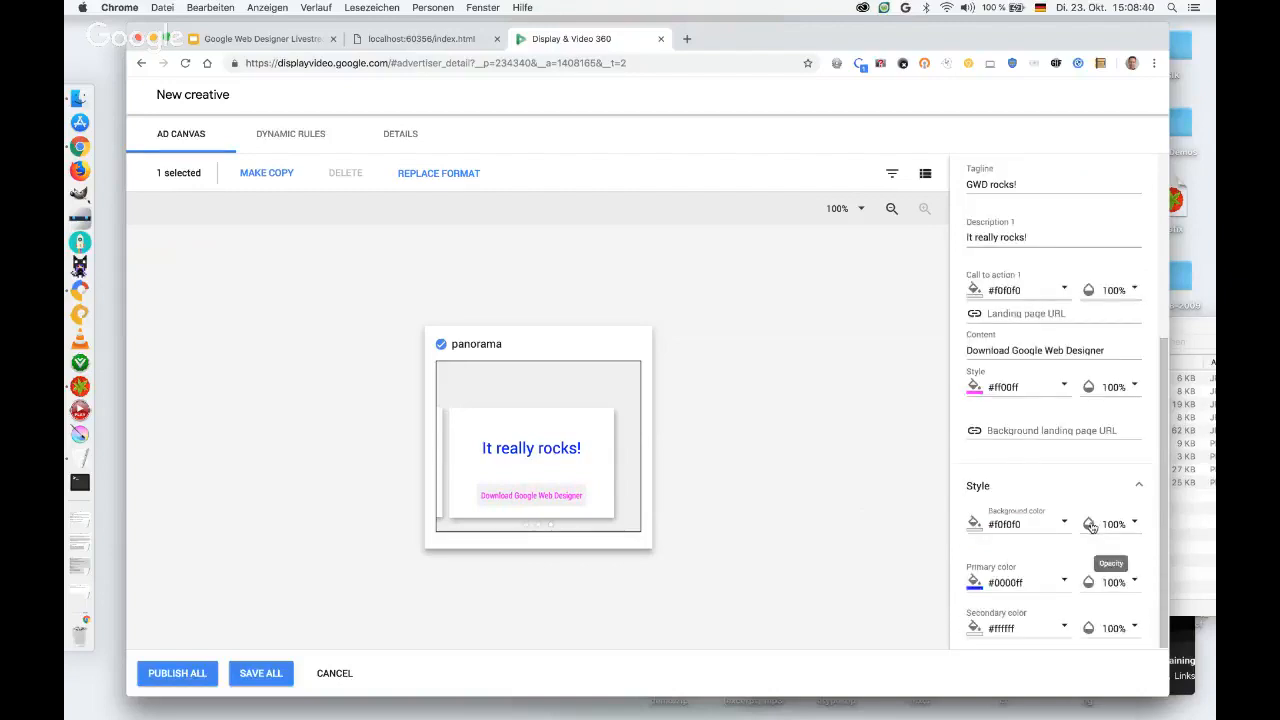
{"action": "left_click", "coordinate": [1020, 581]}
{"action": "key", "text": "BackSpace"}
{"action": "key", "text": "BackSpace"}
{"action": "type", "text": "ff"}
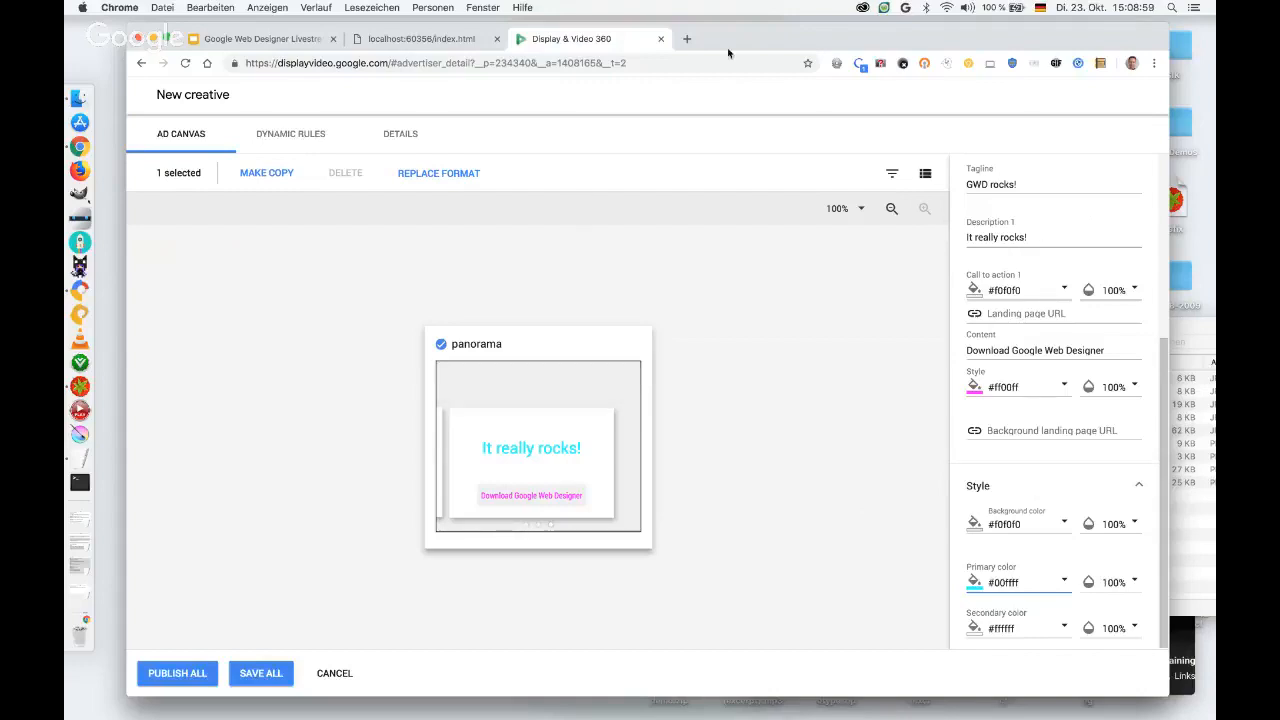
Close the Display & Video 360 page without saving, and present the Google Web Designer Livestream Training 2018 slides from slide 13 onwards.
{"action": "left_click", "coordinate": [660, 39]}
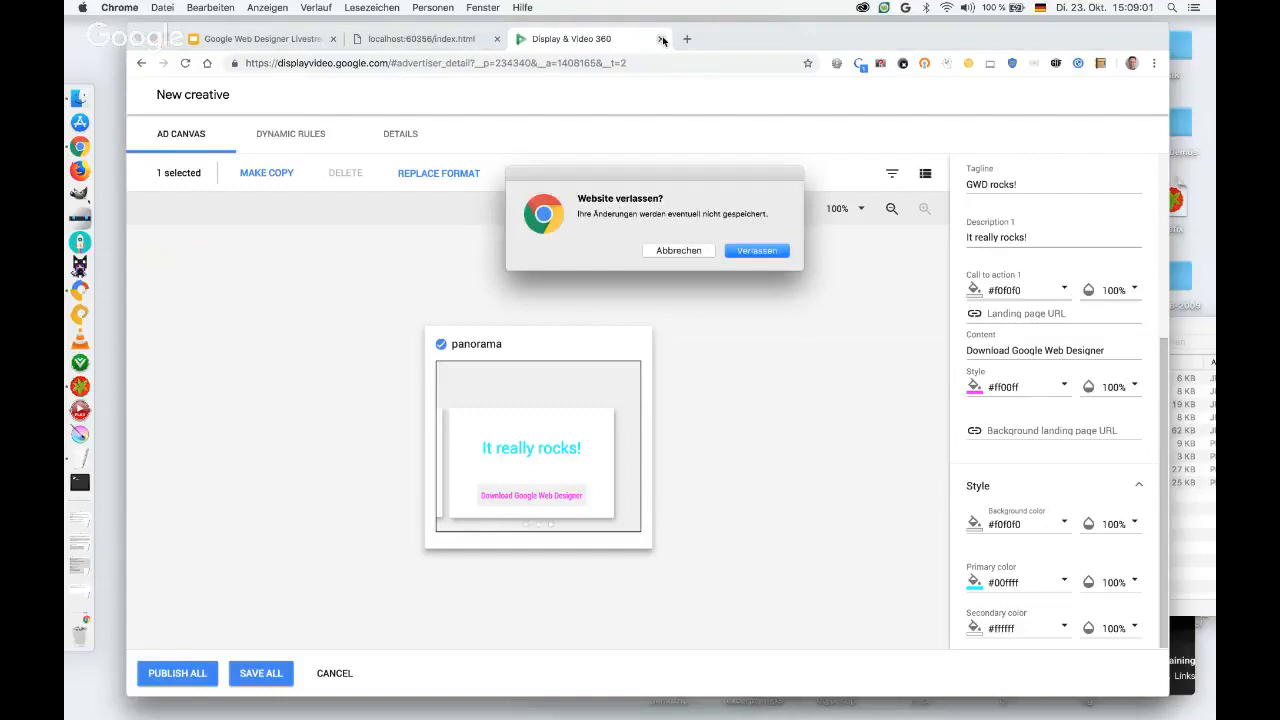
{"action": "left_click", "coordinate": [756, 251]}
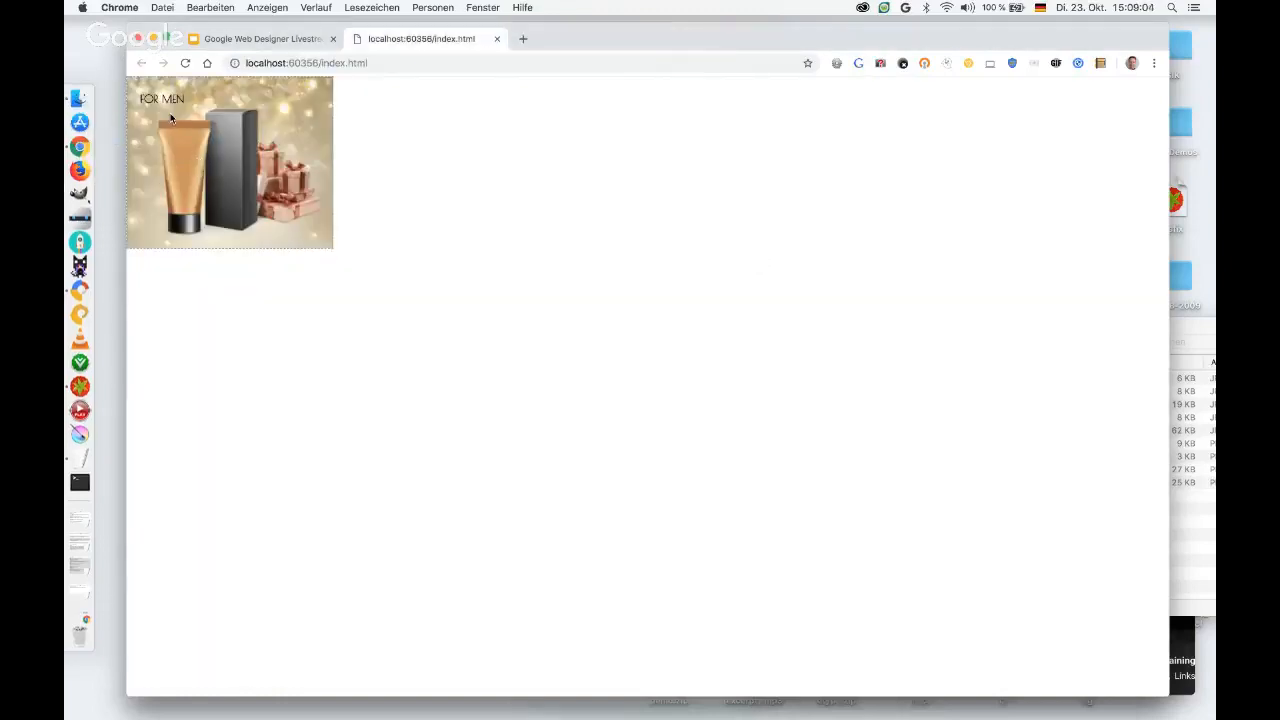
{"action": "left_click", "coordinate": [235, 40]}
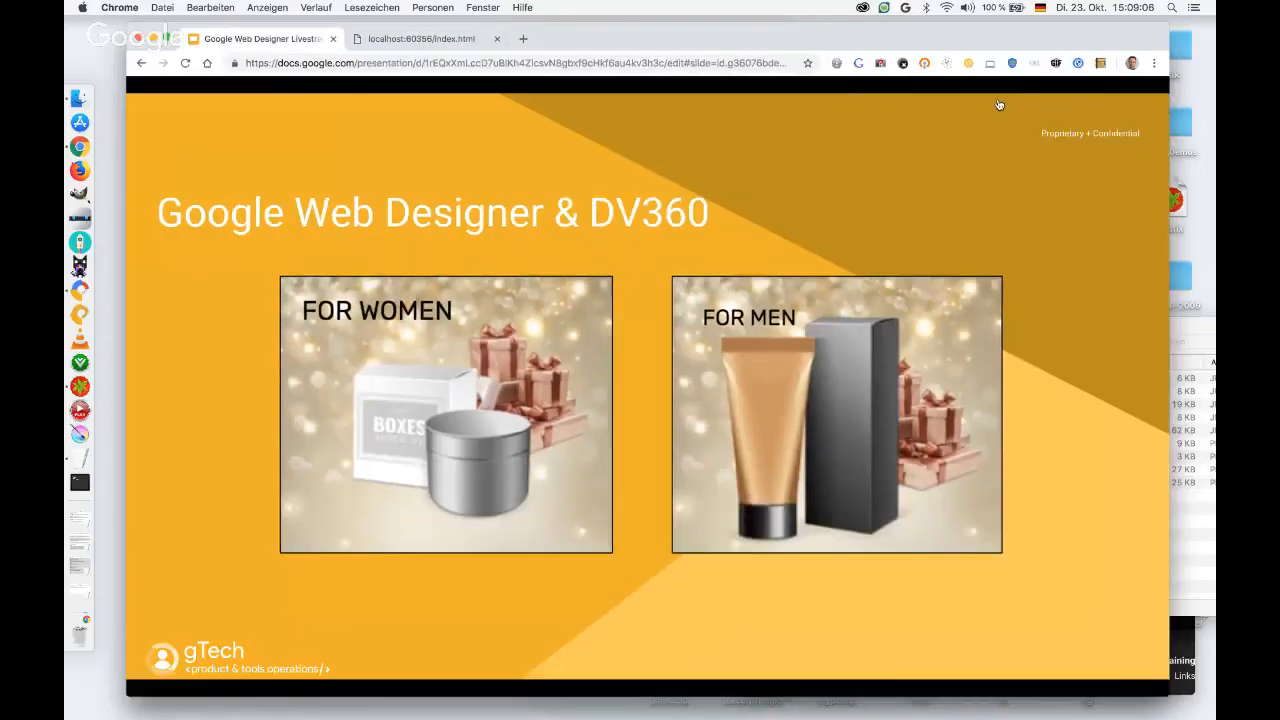
{"action": "key", "text": "Escape"}
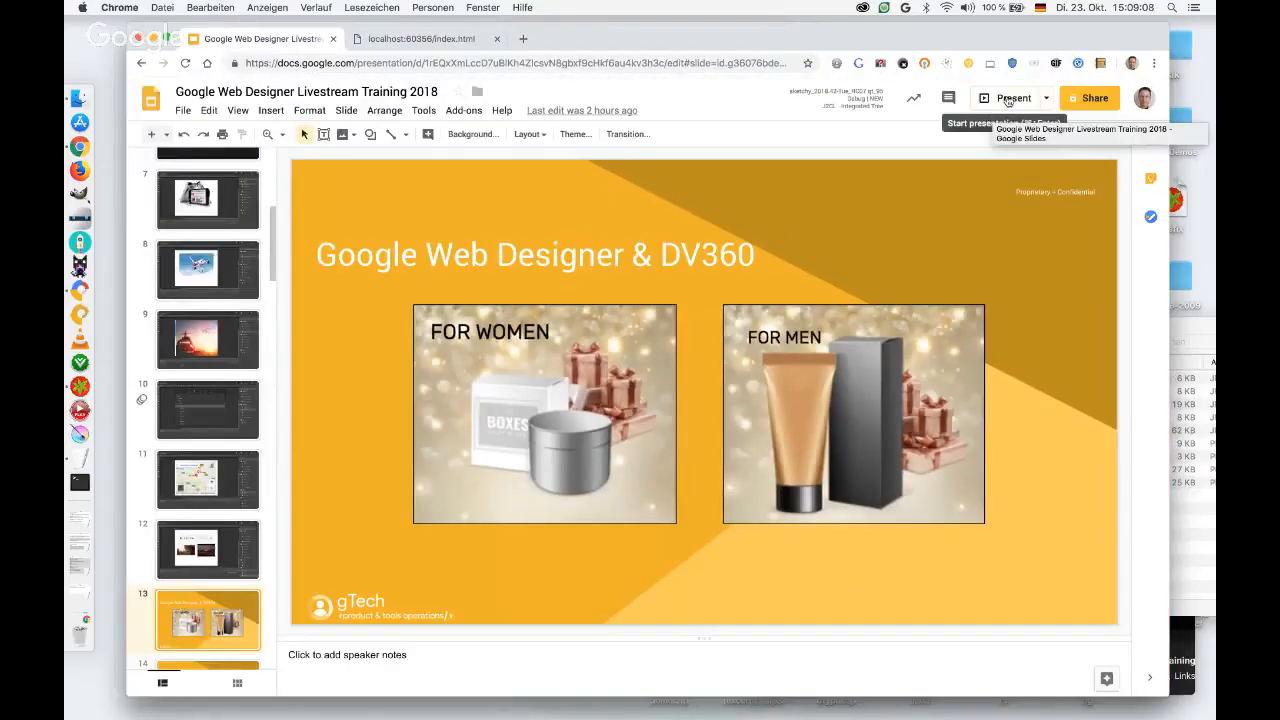
{"action": "left_click", "coordinate": [1008, 99]}
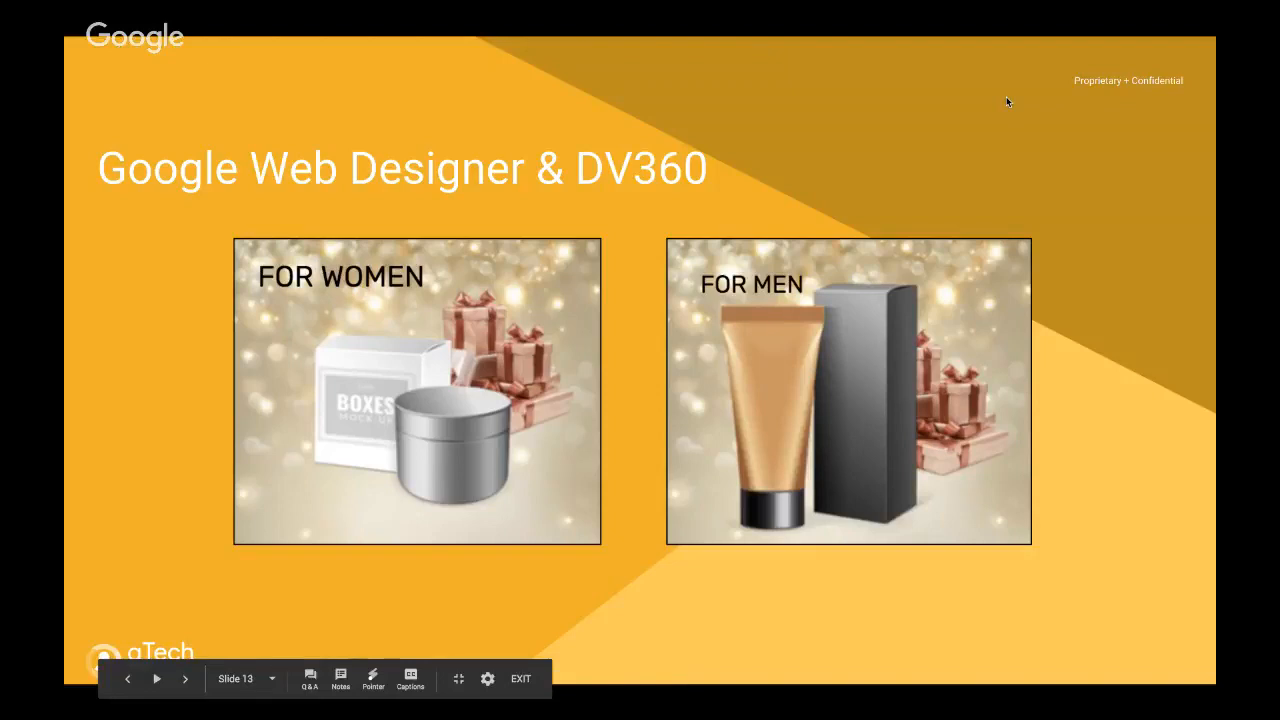
{"action": "key", "text": "Right"}
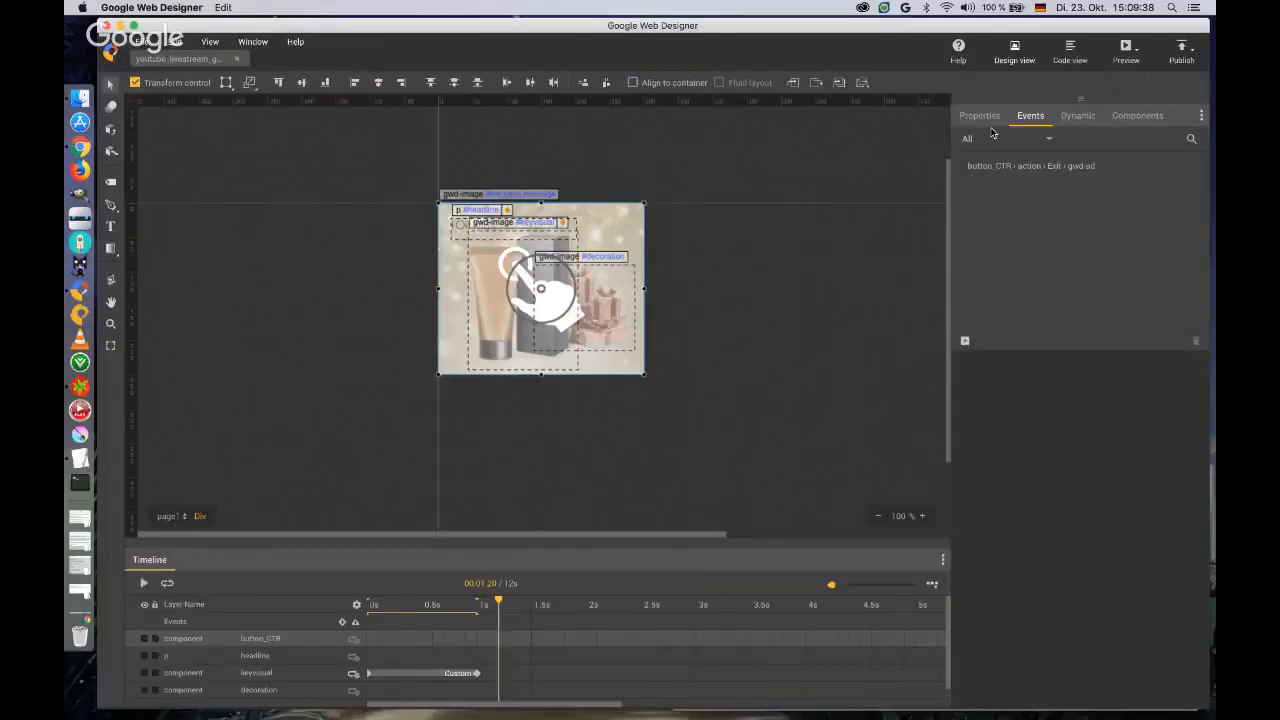
In Google Web Designer, try an opacity of 0 on the button_CTR tap area and restore it to 1.
{"action": "left_click", "coordinate": [980, 116]}
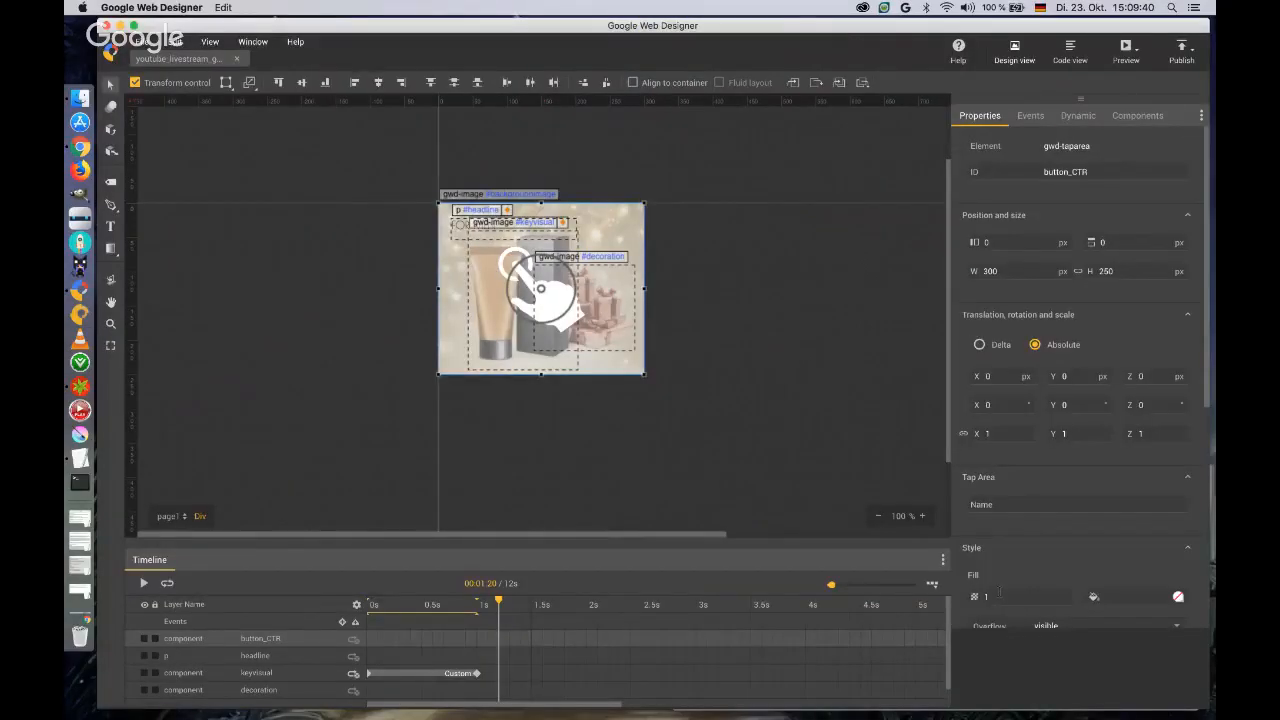
{"action": "left_click", "coordinate": [999, 594]}
{"action": "key", "text": "Tab"}
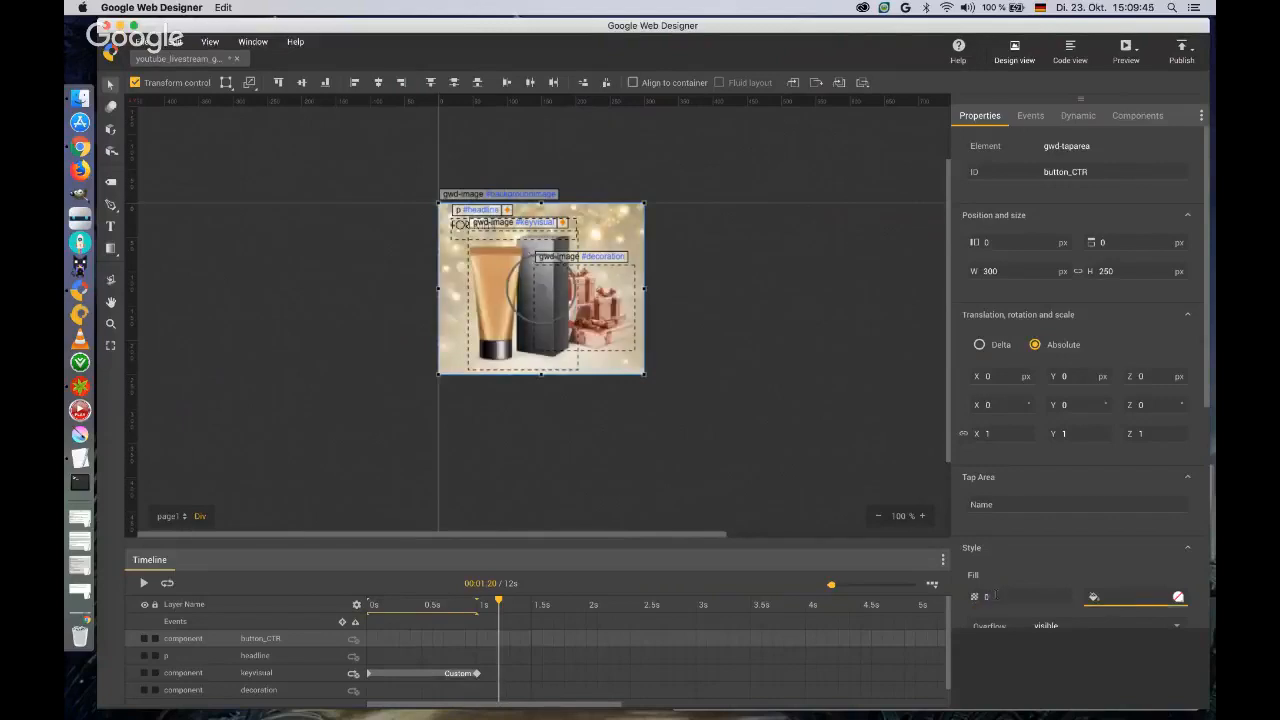
{"action": "key", "text": "shift+Tab"}
{"action": "type", "text": "1"}
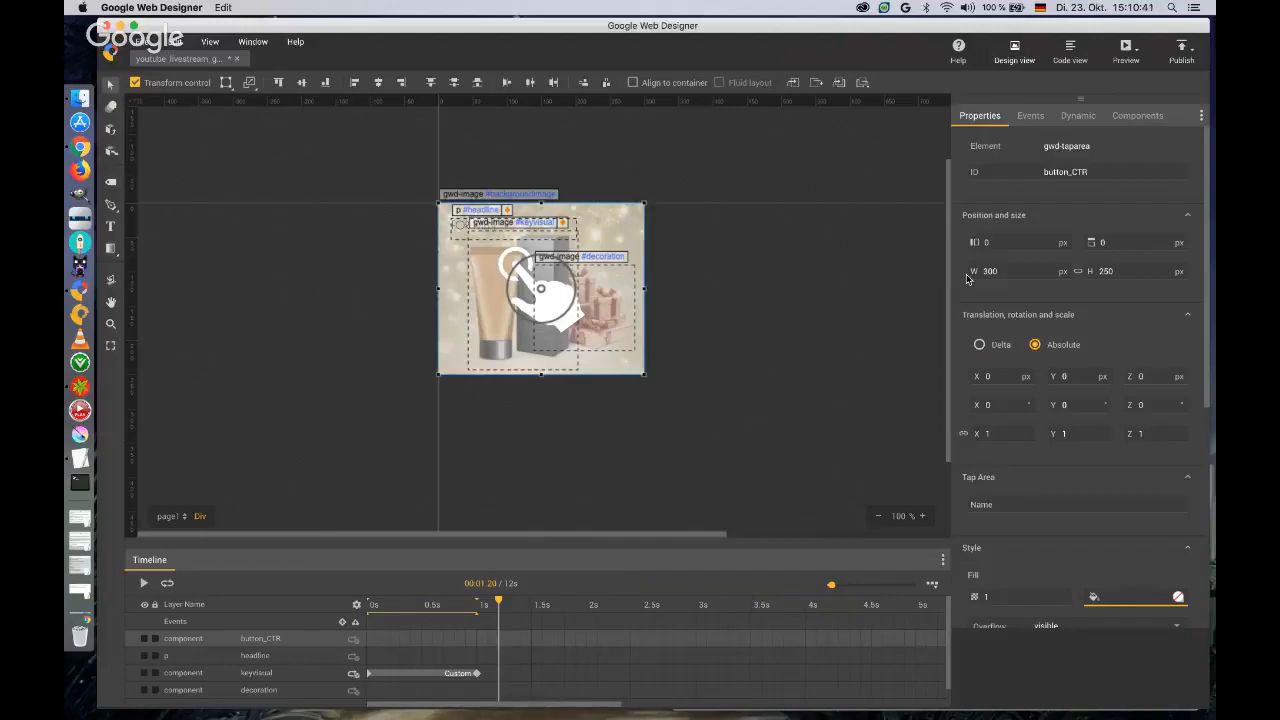
{"action": "left_click", "coordinate": [987, 377]}
{"action": "key", "text": "Tab"}
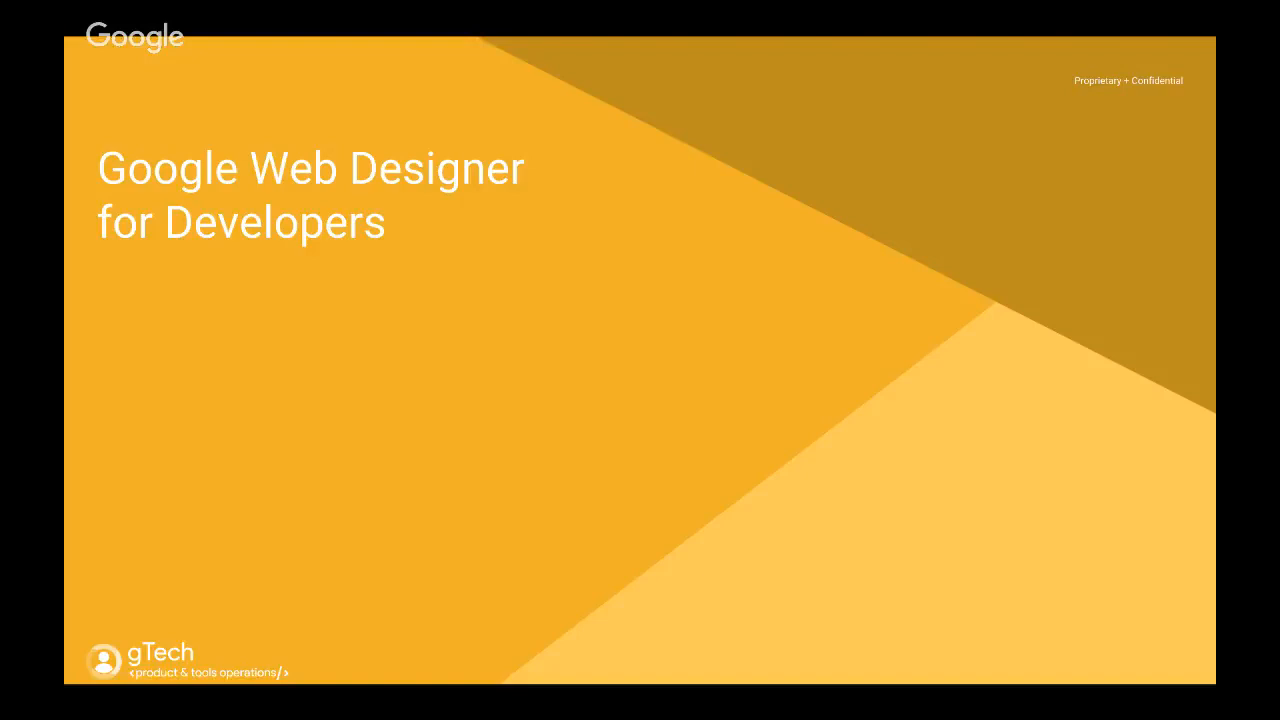
{"action": "key", "text": "Right"}
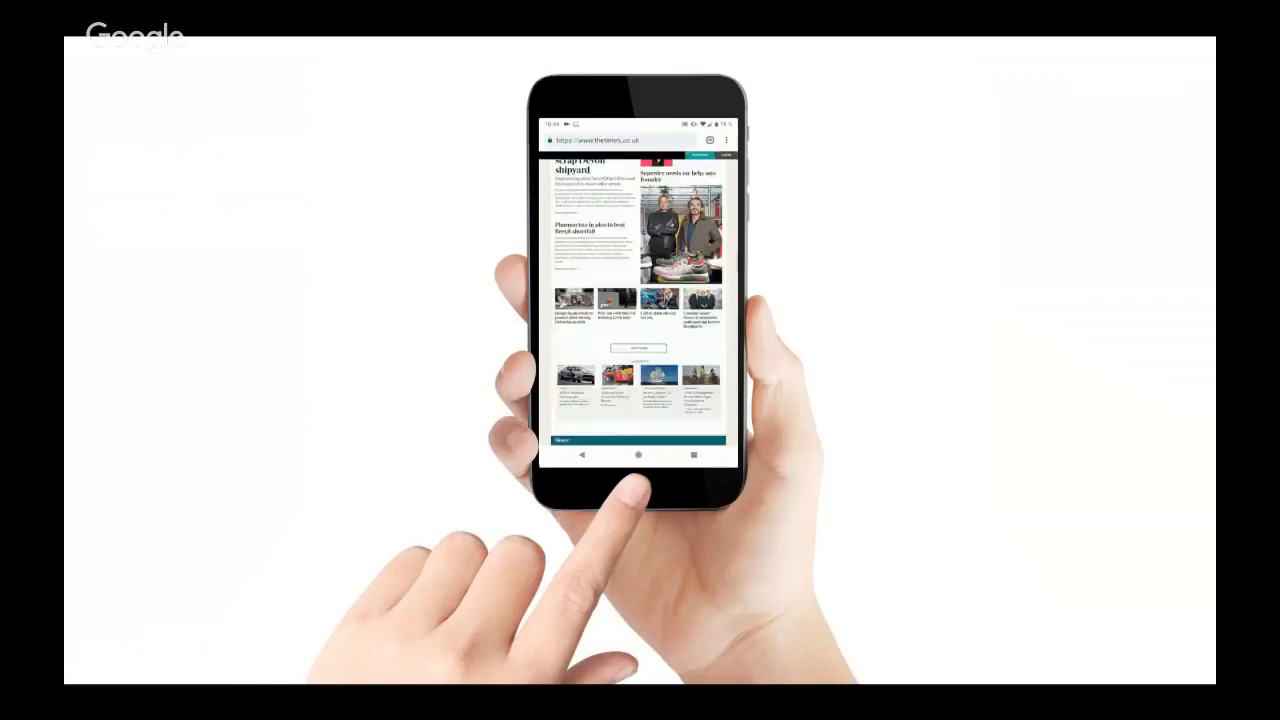
{"action": "key", "text": "Right"}
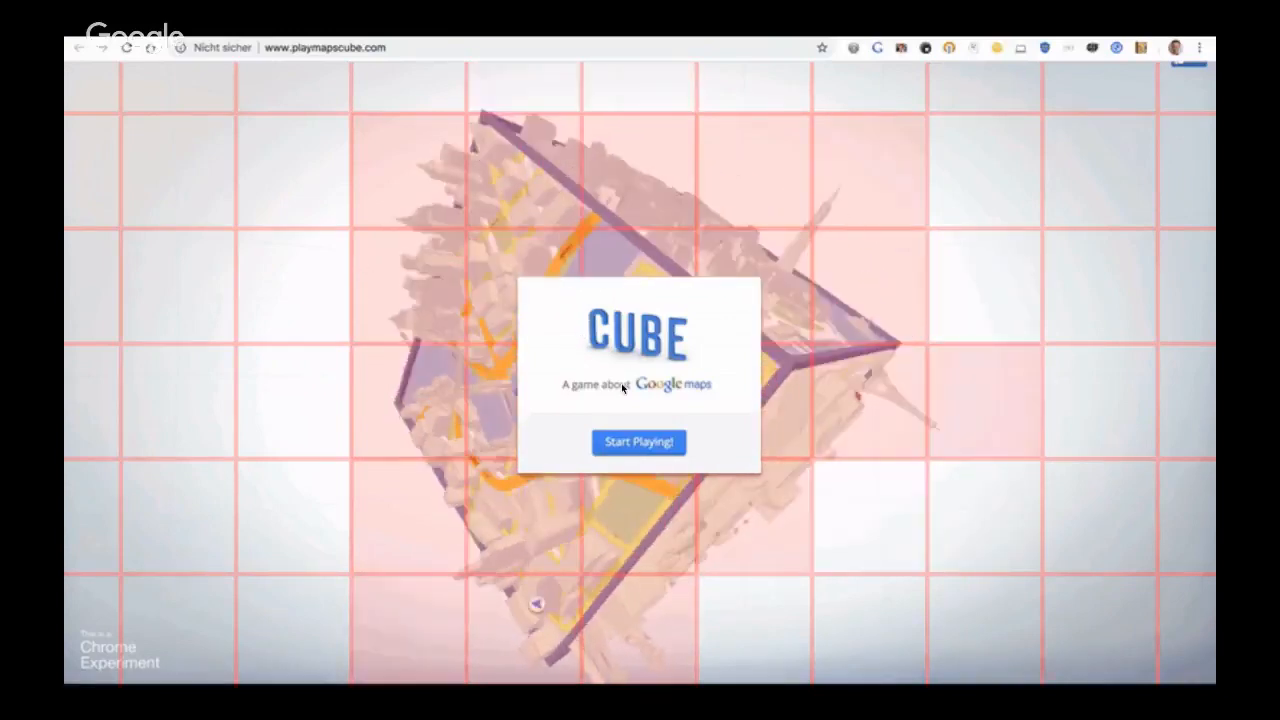
{"action": "key", "text": "Right"}
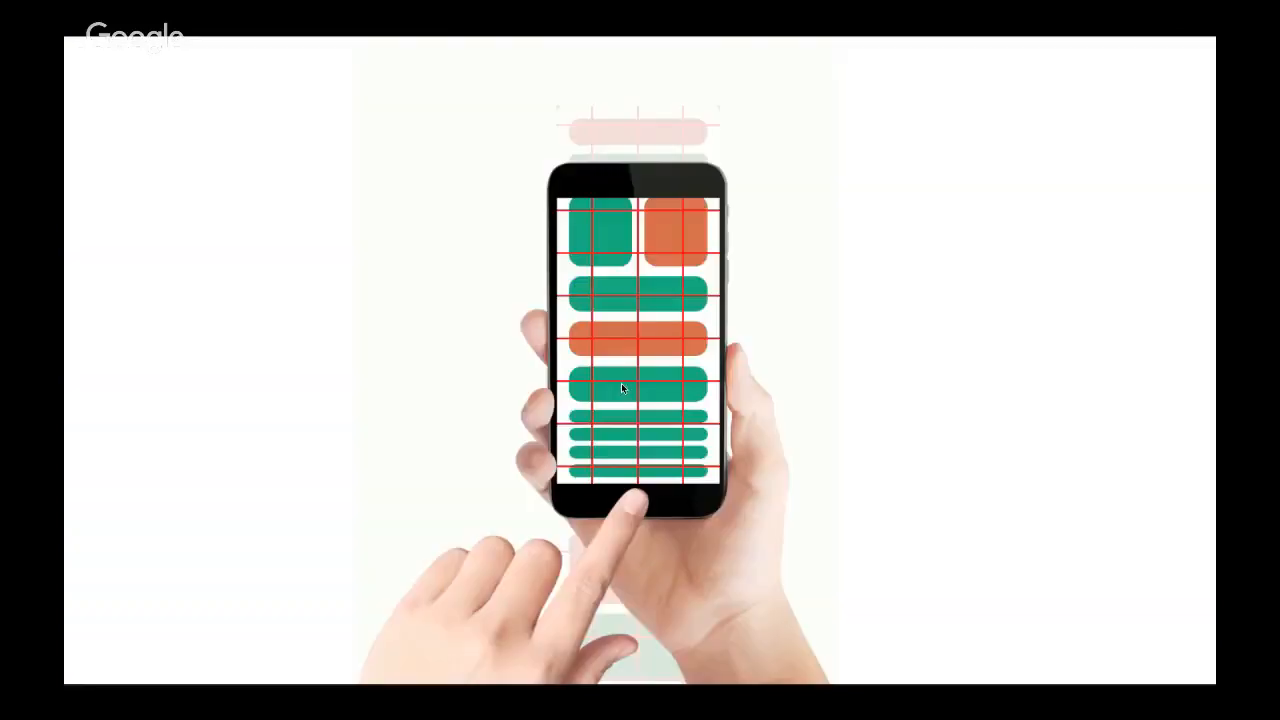
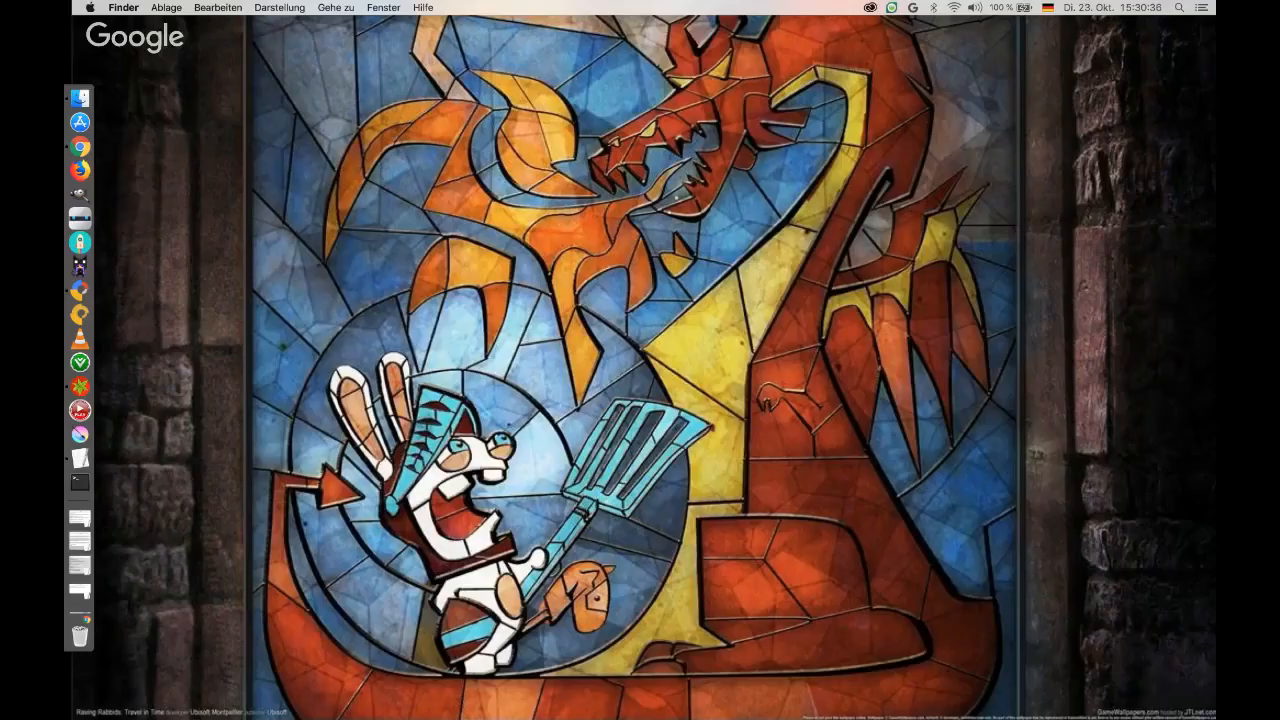
Switch to Google Web Designer, close the open document without saving, and start a new banner file named treasure_hunter_2018.
{"action": "left_click", "coordinate": [80, 289]}
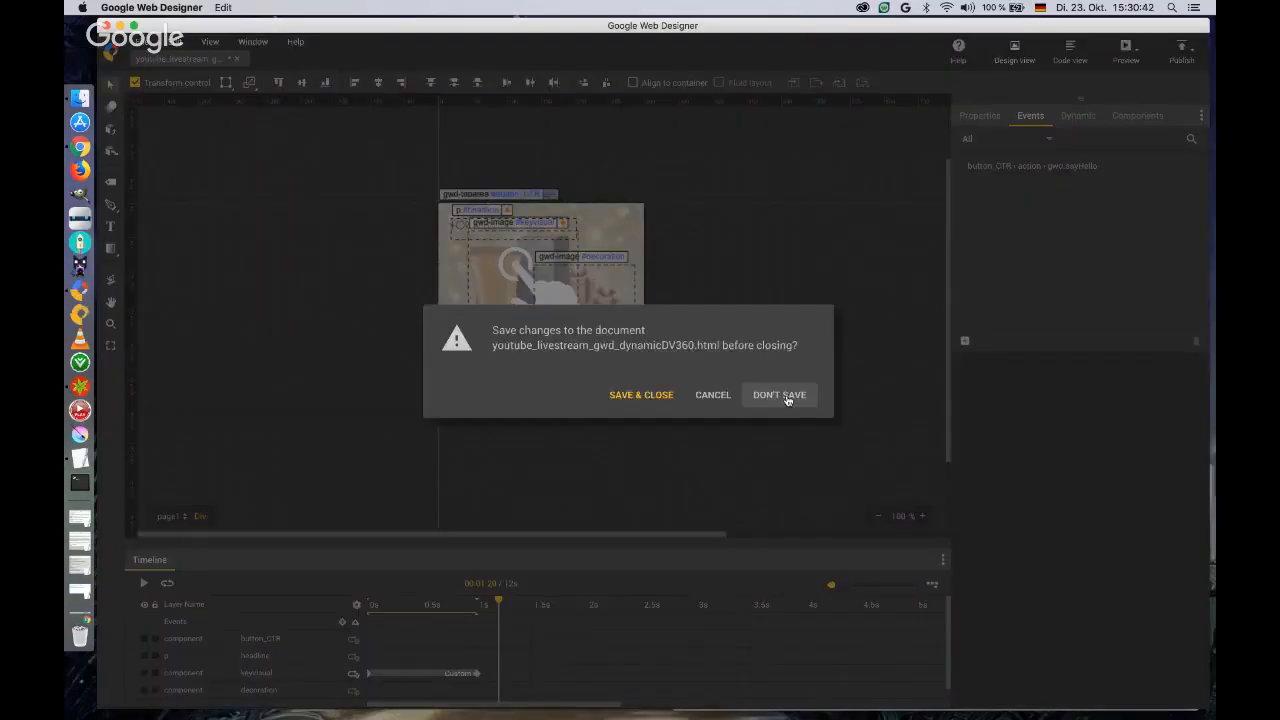
{"action": "left_click", "coordinate": [785, 396]}
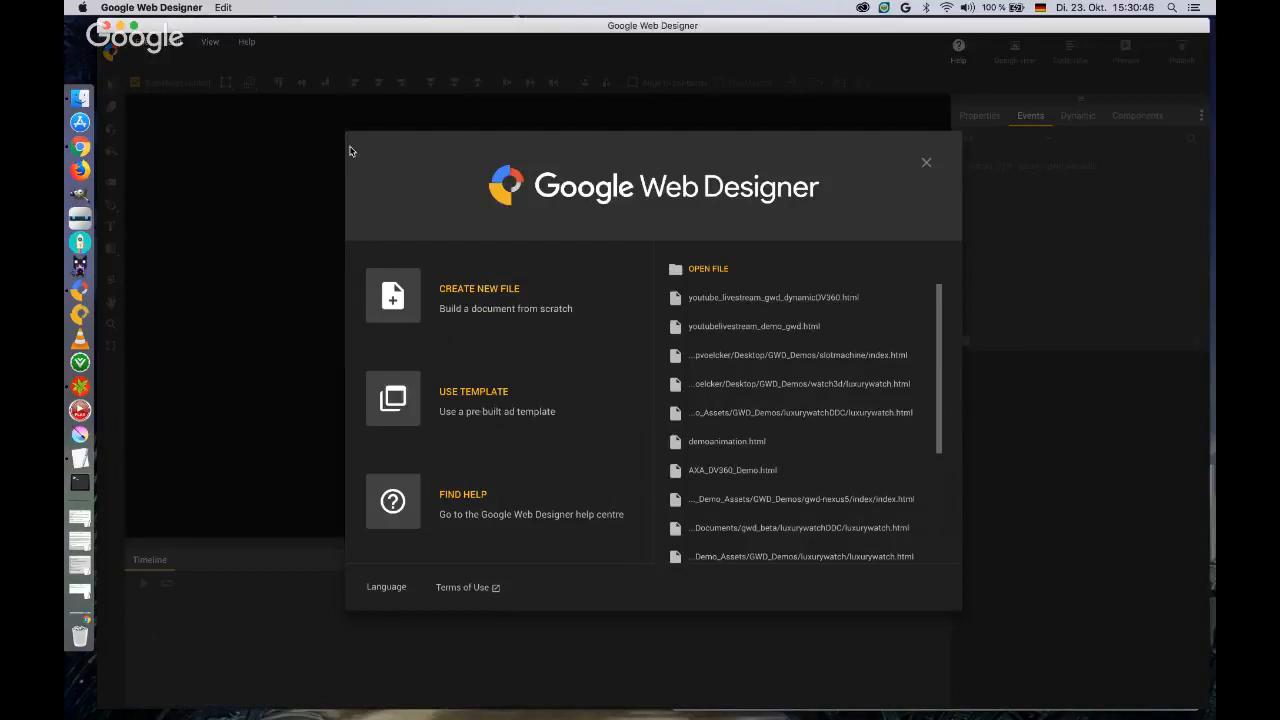
{"action": "left_click", "coordinate": [466, 289]}
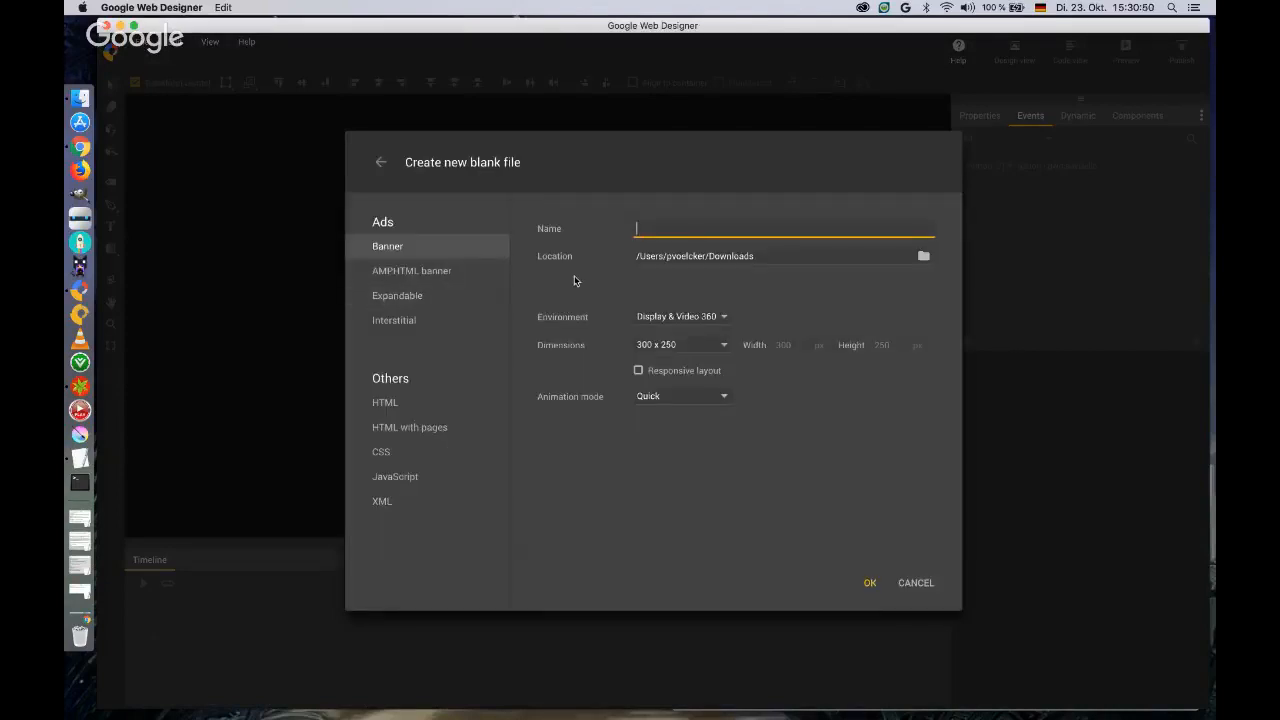
{"action": "type", "text": "treasure hunter_2018"}
Set the new banner's environment to Non-Google Ad and its dimensions to a customised 640 x 140 px.
{"action": "left_click", "coordinate": [723, 316]}
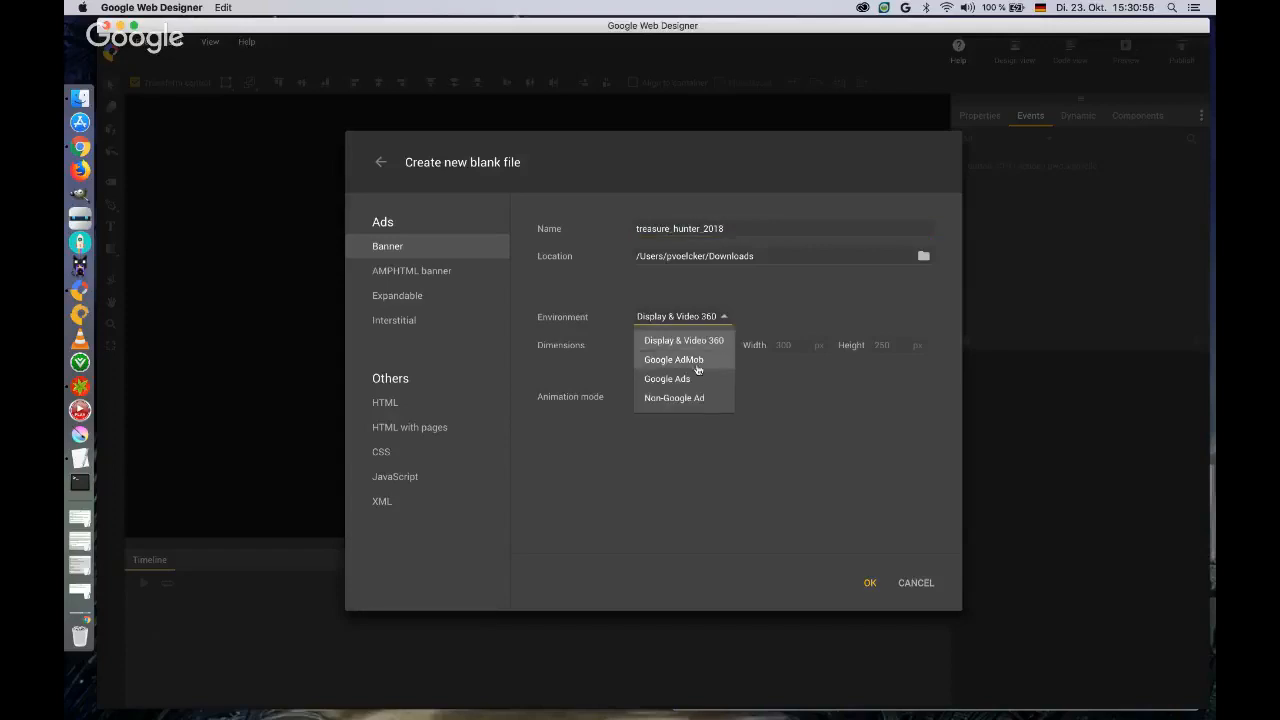
{"action": "left_click", "coordinate": [686, 397]}
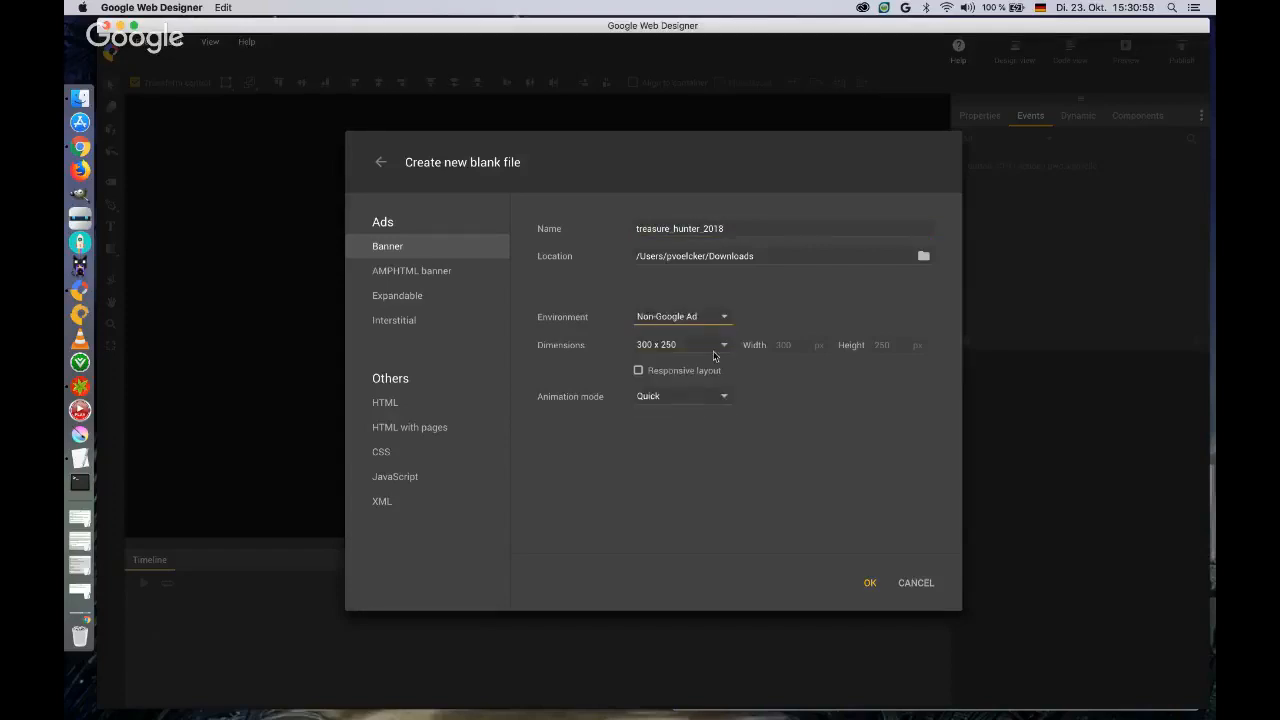
{"action": "left_click", "coordinate": [719, 349]}
{"action": "left_click", "coordinate": [680, 503]}
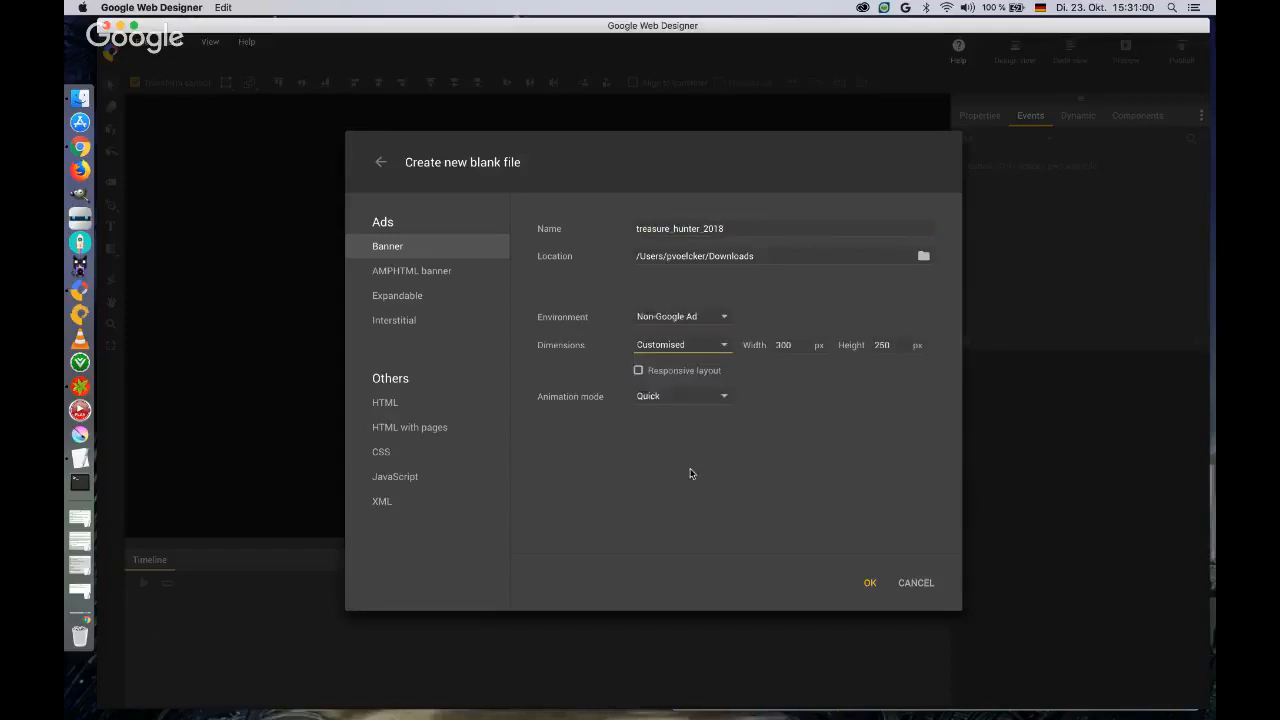
{"action": "double_click", "coordinate": [784, 345]}
{"action": "type", "text": "640"}
{"action": "key", "text": "Tab"}
{"action": "type", "text": "140"}
{"action": "key", "text": "Tab"}
Set the animation mode to Advanced and create the banner file.
{"action": "left_click", "coordinate": [722, 396]}
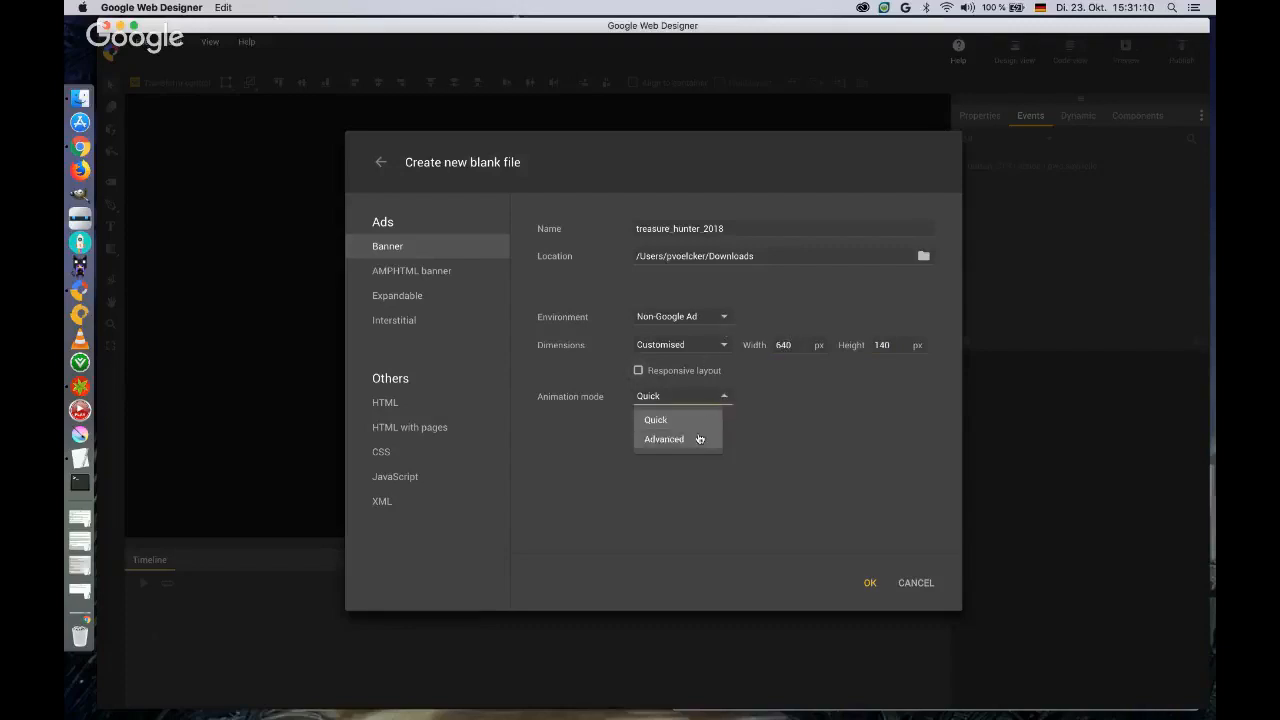
{"action": "left_click", "coordinate": [701, 439]}
{"action": "left_click", "coordinate": [870, 592]}
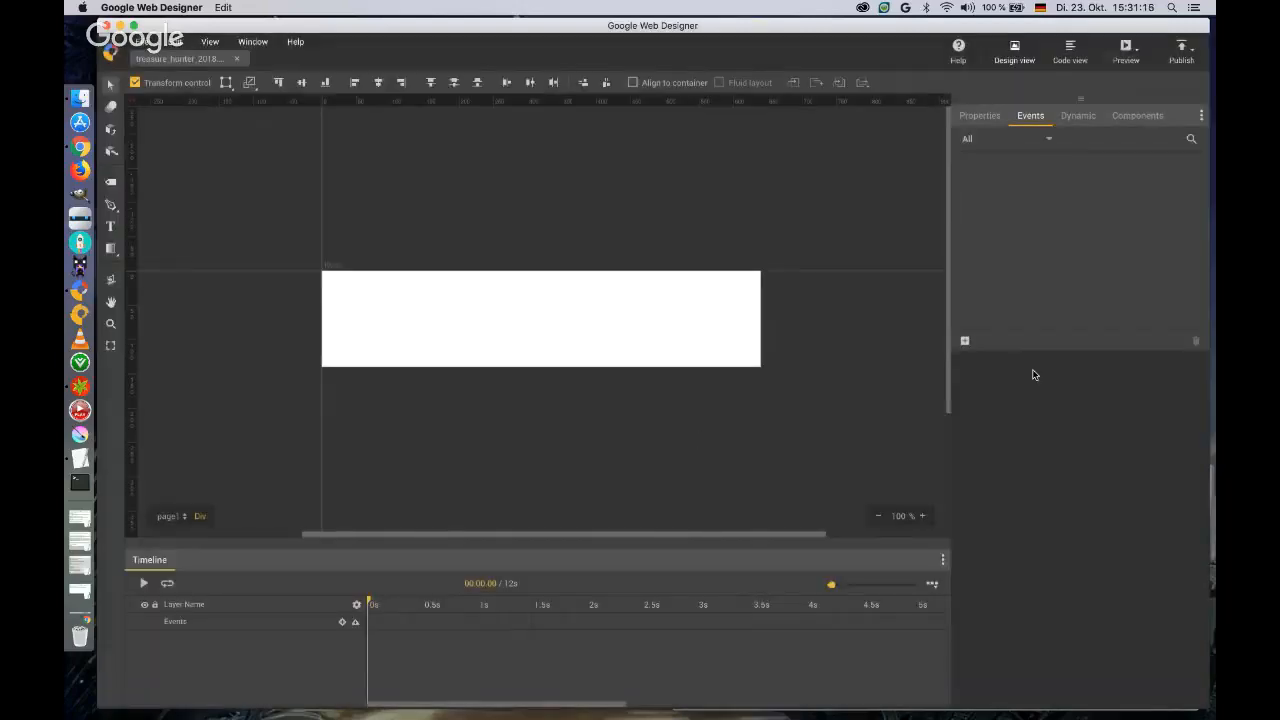
Name the banner's first page startpage in its page properties.
{"action": "left_click", "coordinate": [972, 118]}
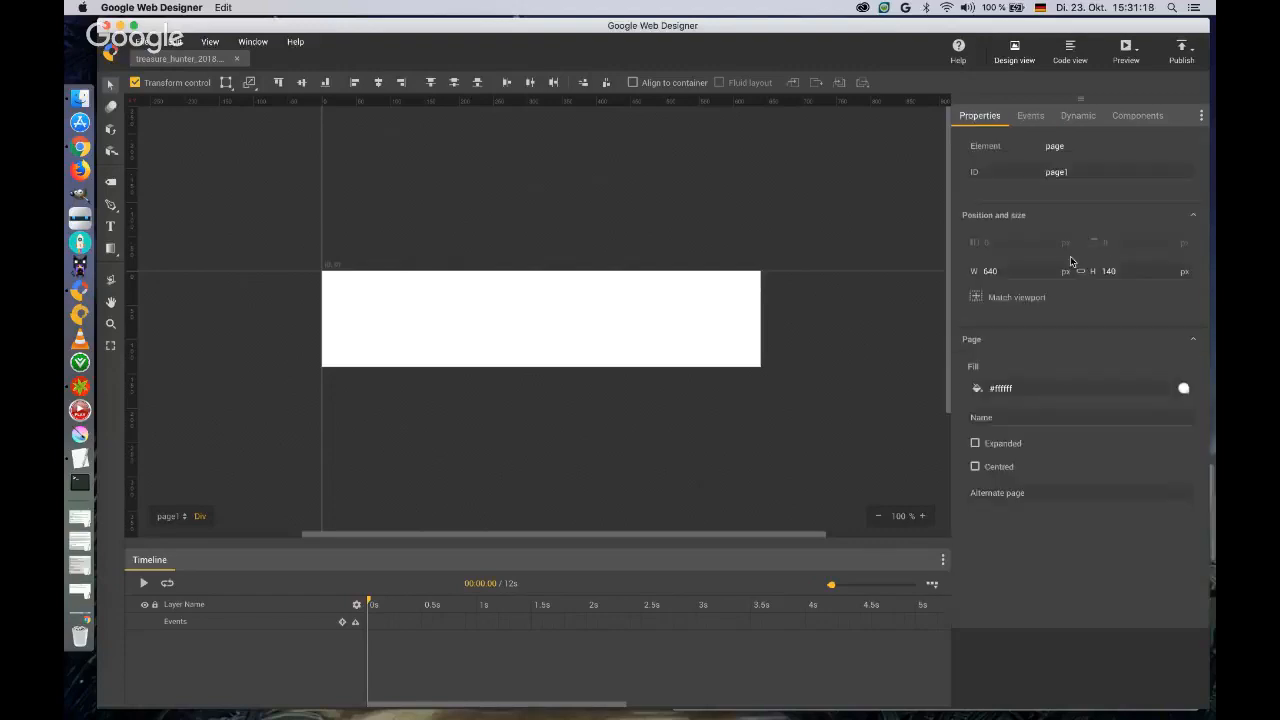
{"action": "left_click", "coordinate": [1083, 414]}
{"action": "type", "text": "startpage"}
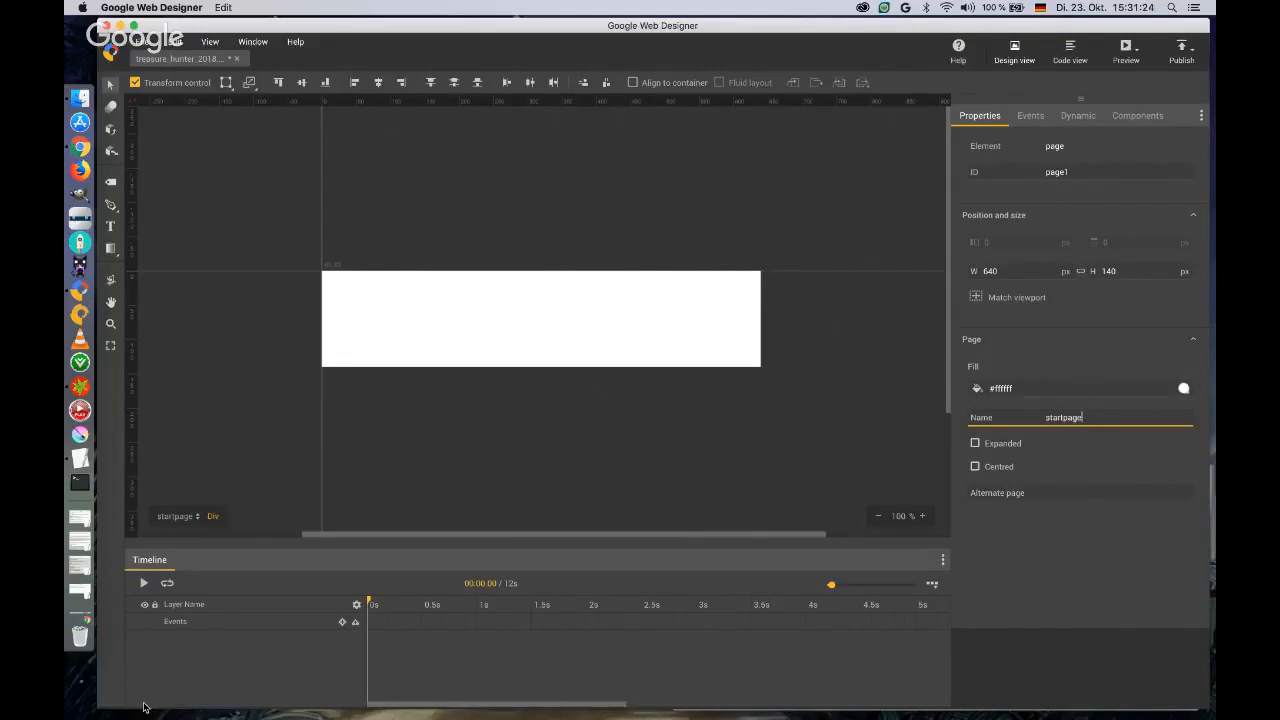
Place cave.png from the Treasure_Hunter asset folder on startpage so that it fills the whole banner as the background.
{"action": "key", "text": "ctrl+Up"}
{"action": "left_click", "coordinate": [1000, 605]}
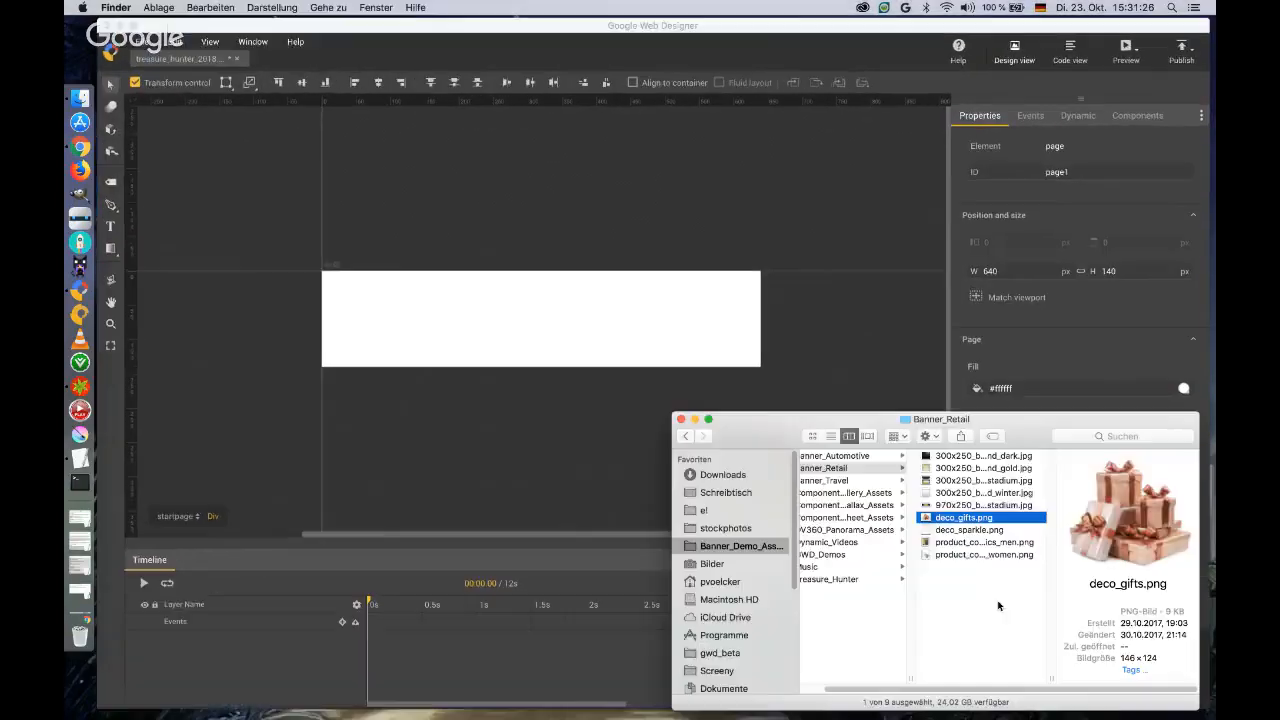
{"action": "left_click", "coordinate": [841, 585]}
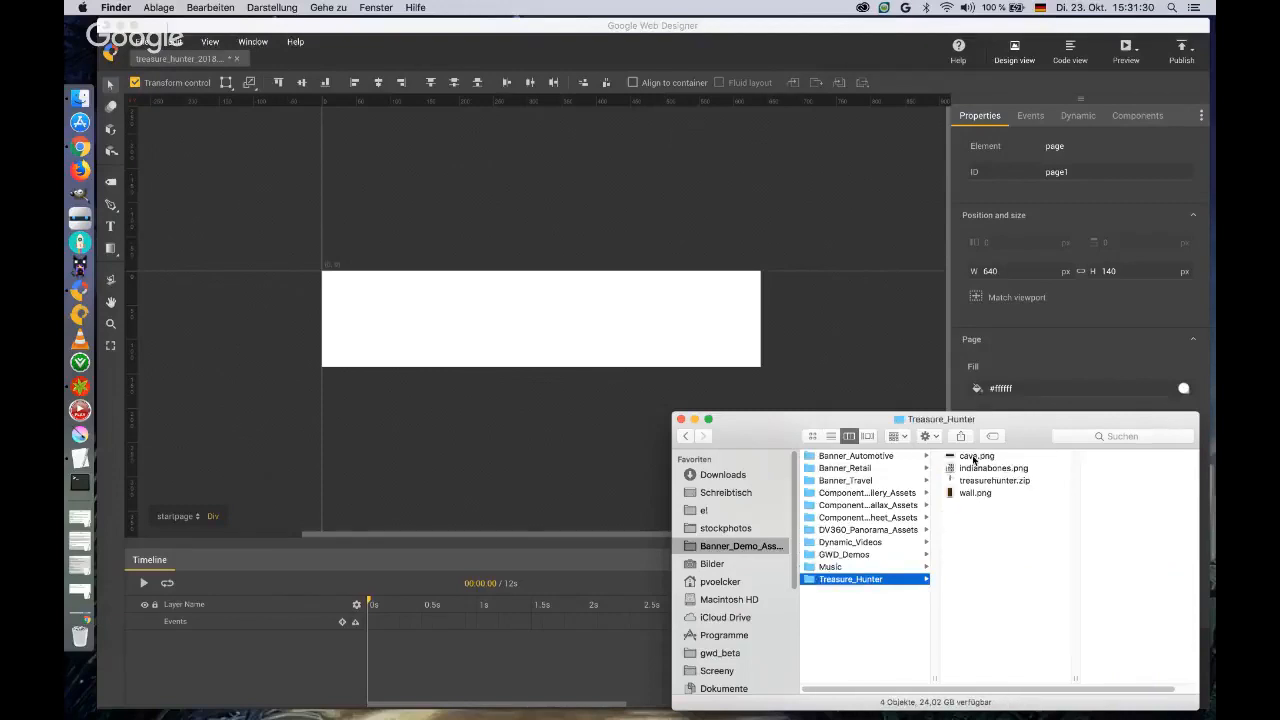
{"action": "left_click", "coordinate": [958, 457]}
{"action": "left_click_drag", "start_coordinate": [958, 459], "coordinate": [363, 299]}
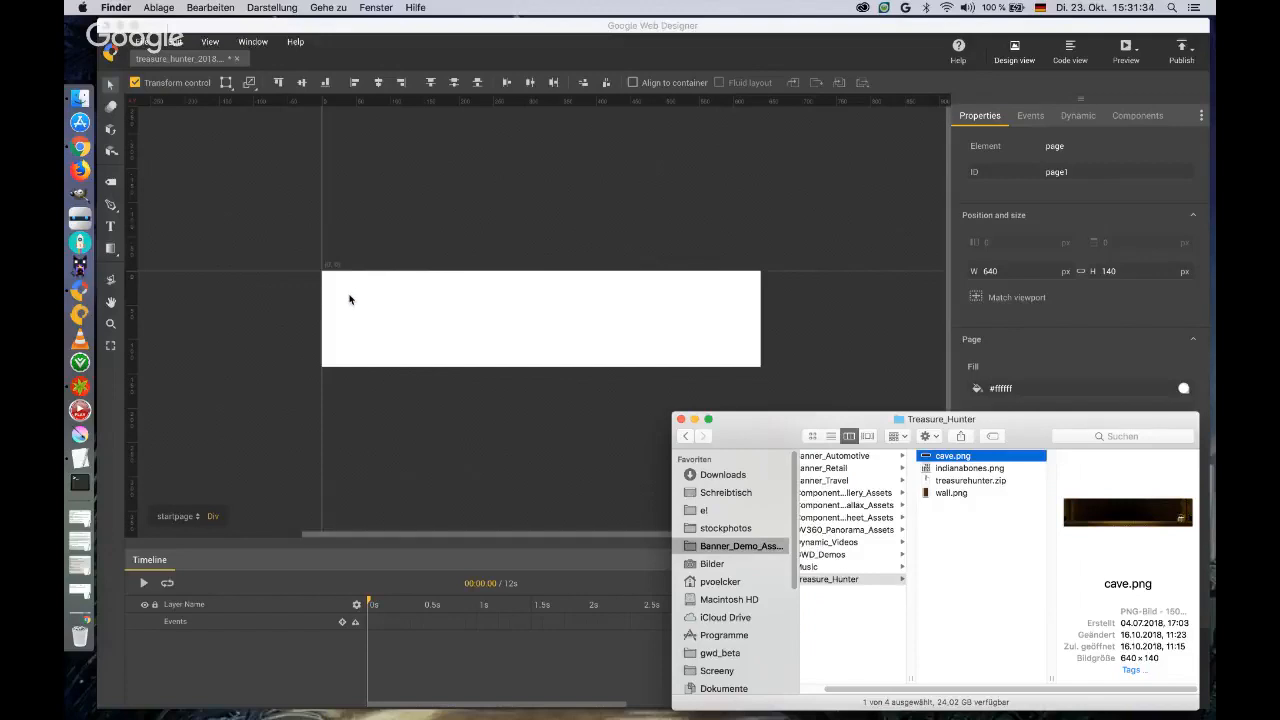
{"action": "left_click", "coordinate": [471, 325]}
{"action": "left_click_drag", "start_coordinate": [443, 317], "coordinate": [385, 300]}
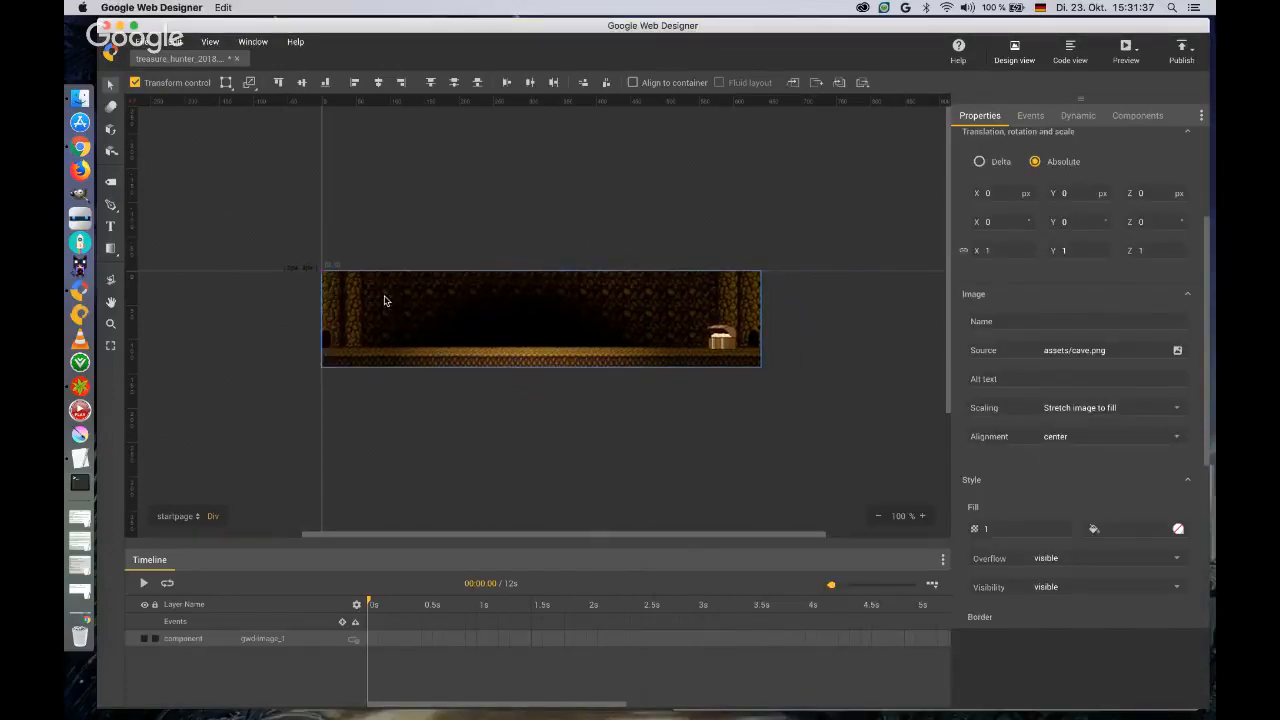
{"action": "key", "text": "ctrl+Up"}
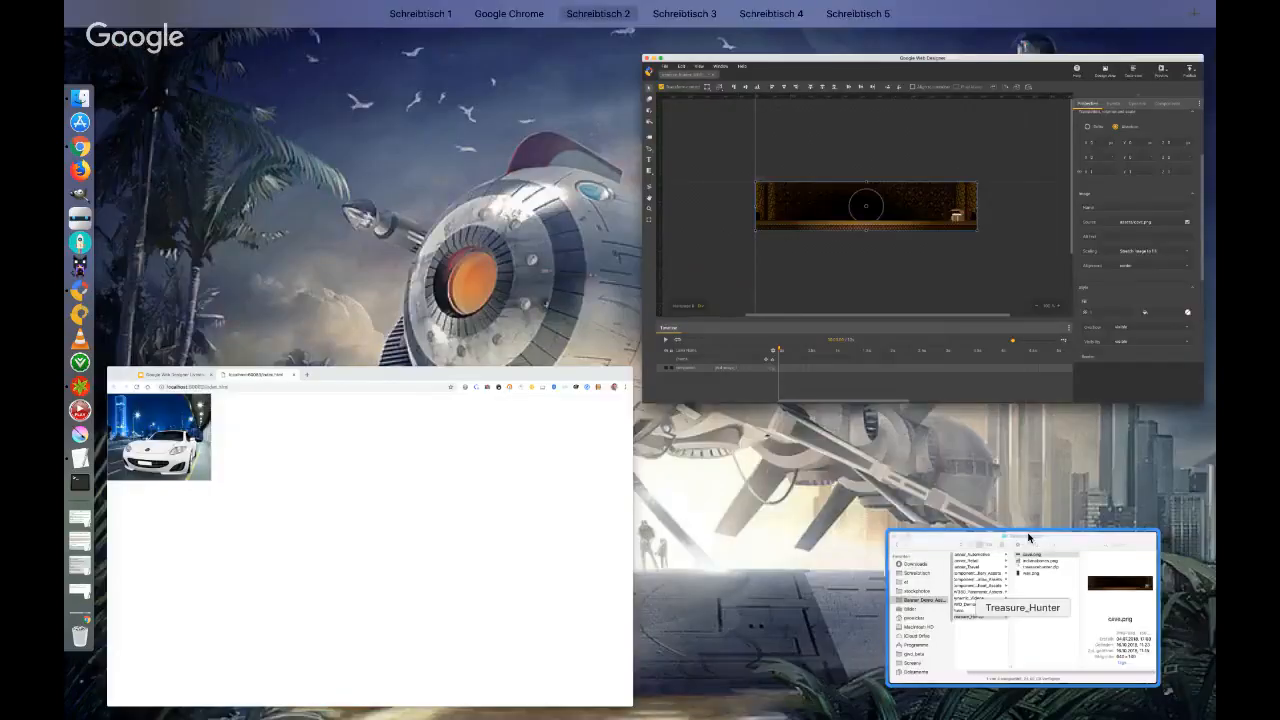
{"action": "left_click", "coordinate": [1029, 538]}
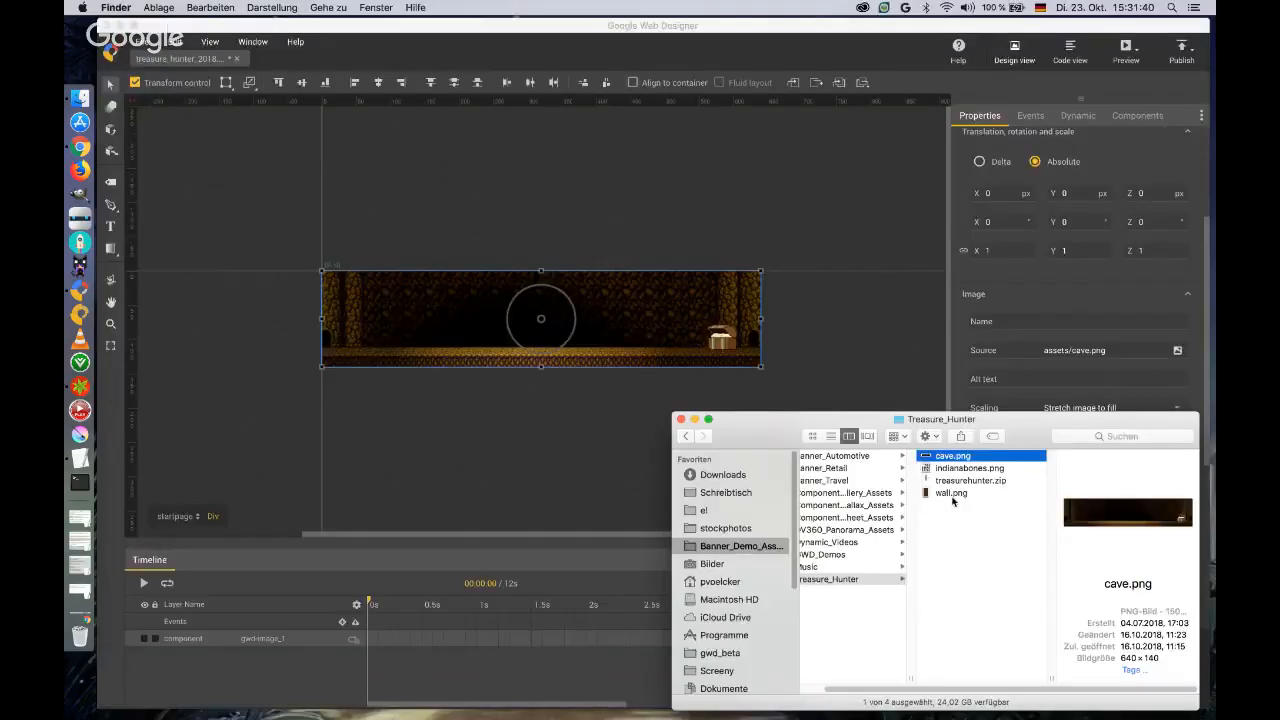
{"action": "left_click_drag", "start_coordinate": [853, 424], "coordinate": [869, 431]}
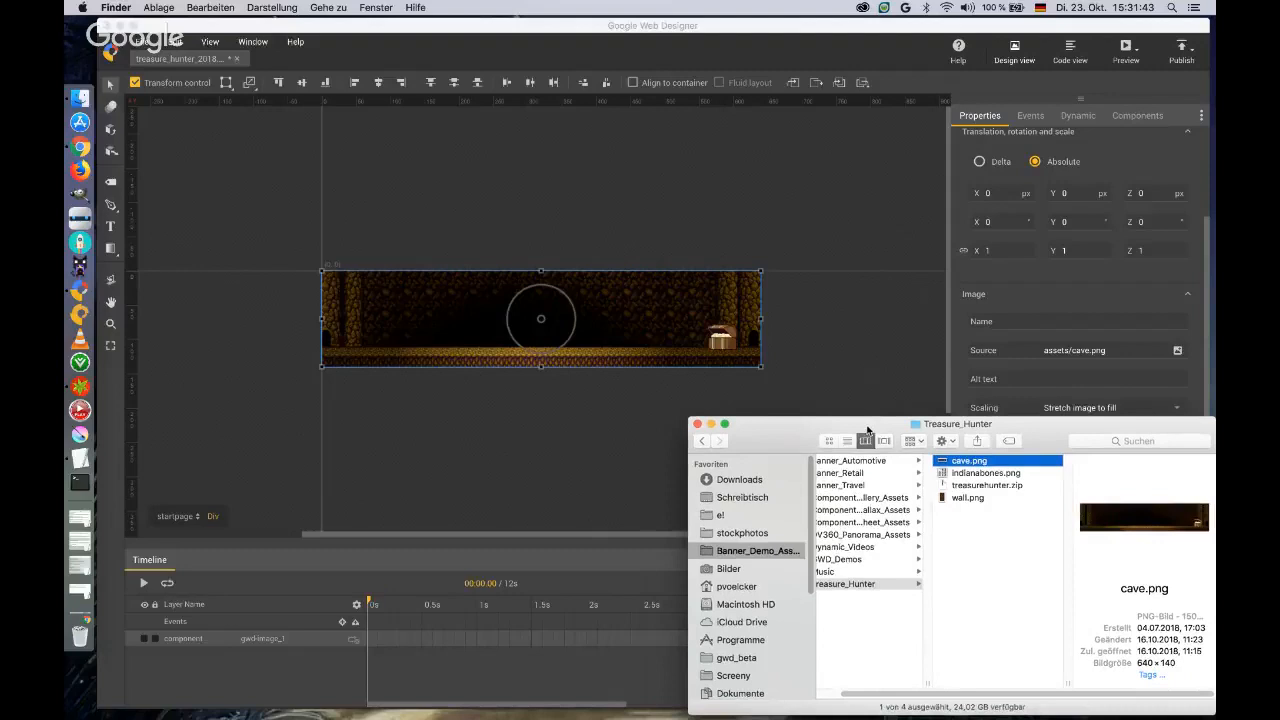
{"action": "left_click", "coordinate": [819, 344]}
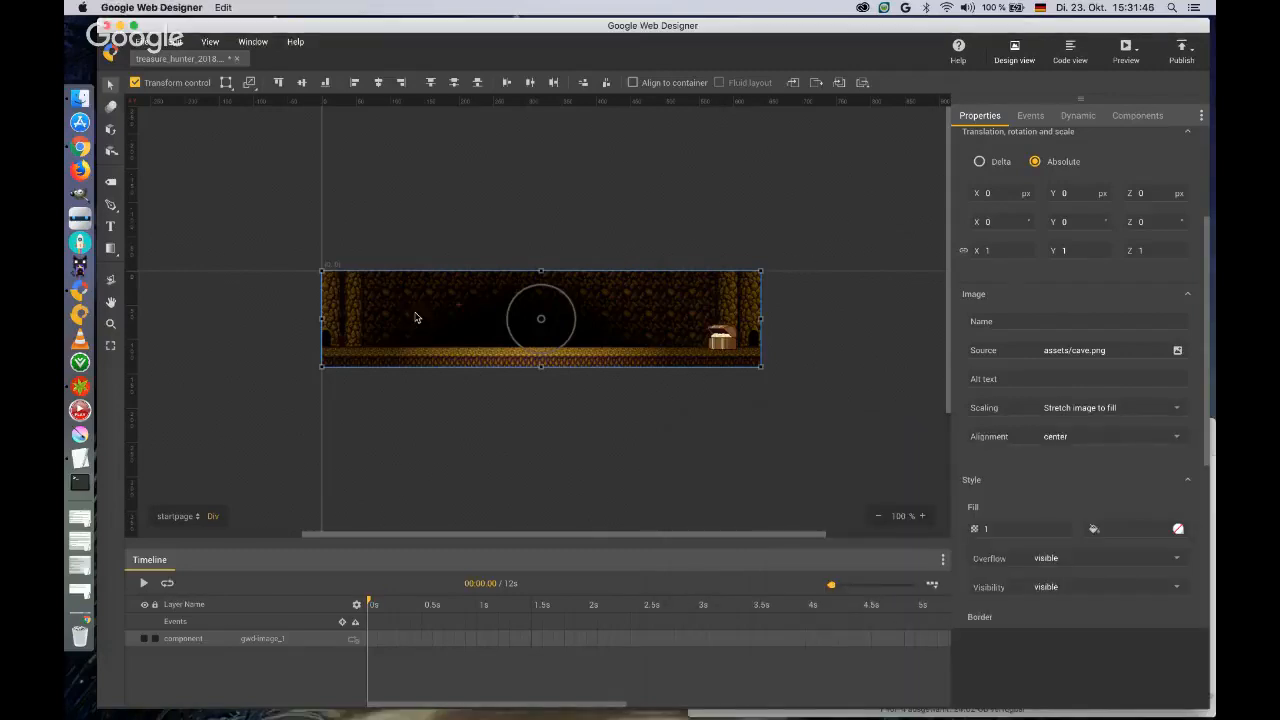
Draw a text box about 417 x 52 px over the cave background and fill it with TREASURE HUNTER.
{"action": "left_click", "coordinate": [390, 257]}
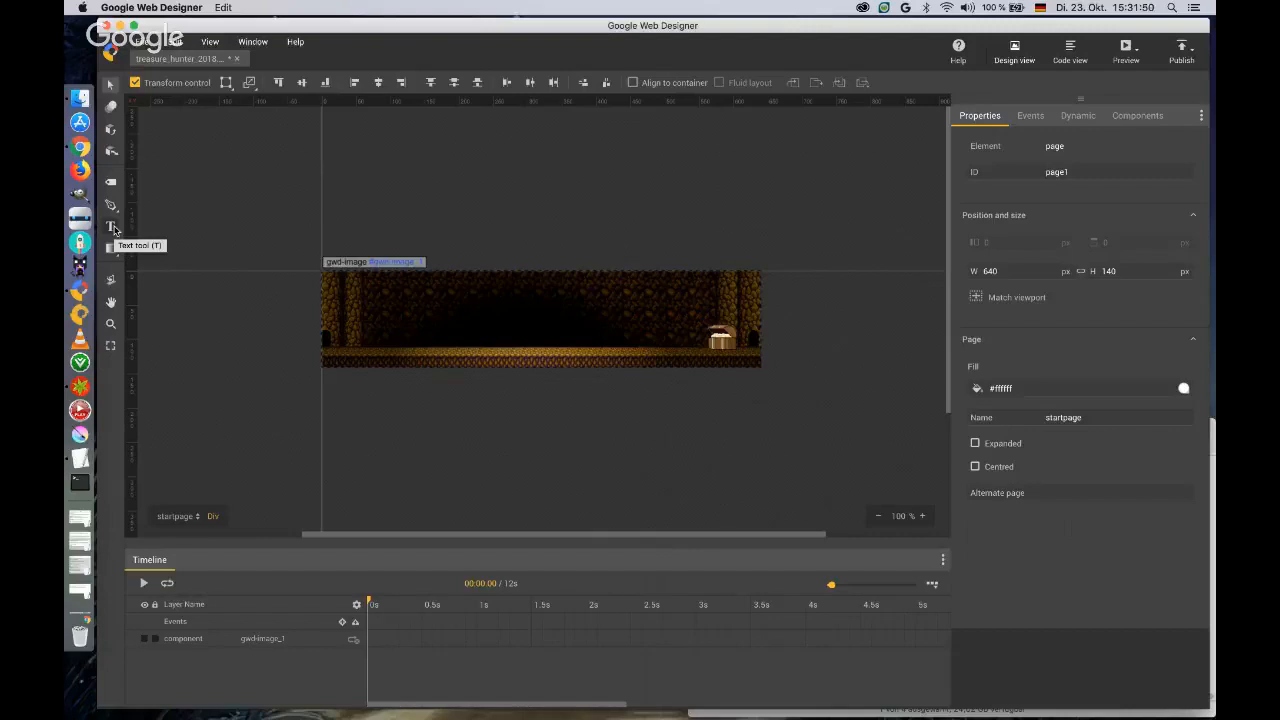
{"action": "left_click", "coordinate": [111, 227]}
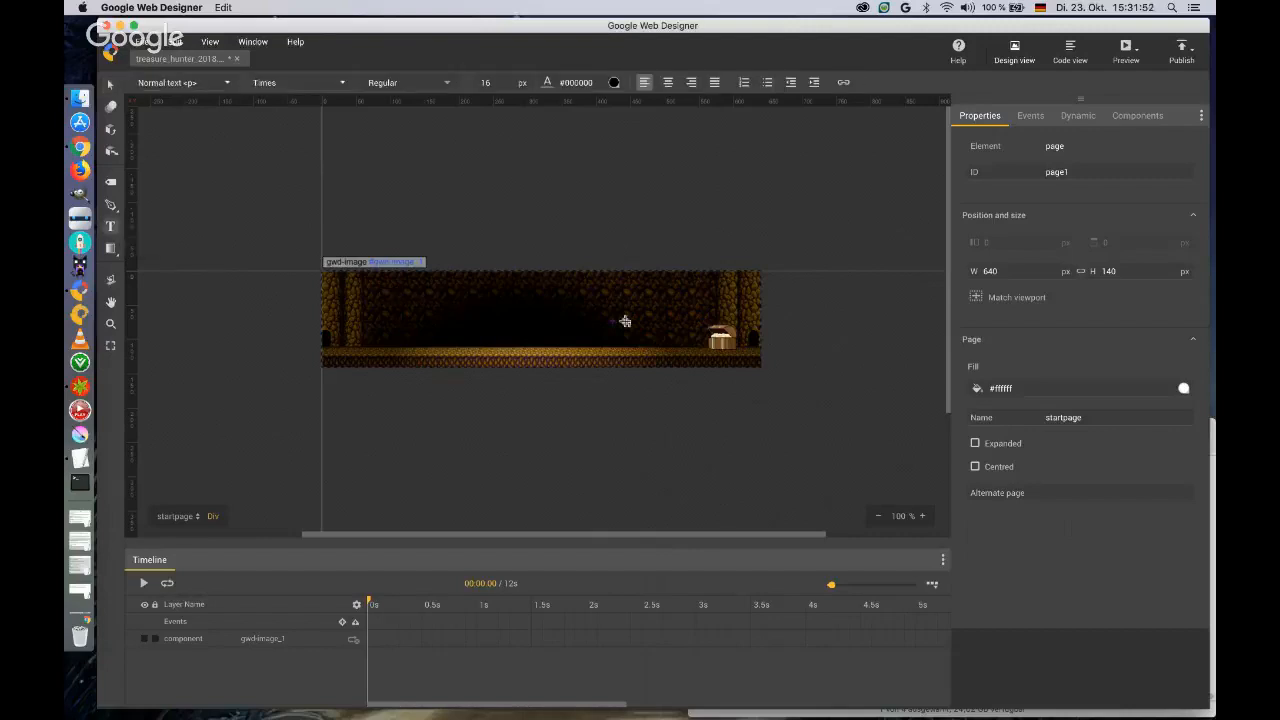
{"action": "mouse_move", "coordinate": [669, 324]}
{"action": "left_mouse_down"}
{"action": "mouse_move", "coordinate": [469, 310]}
{"action": "mouse_move", "coordinate": [383, 288]}
{"action": "left_mouse_up"}
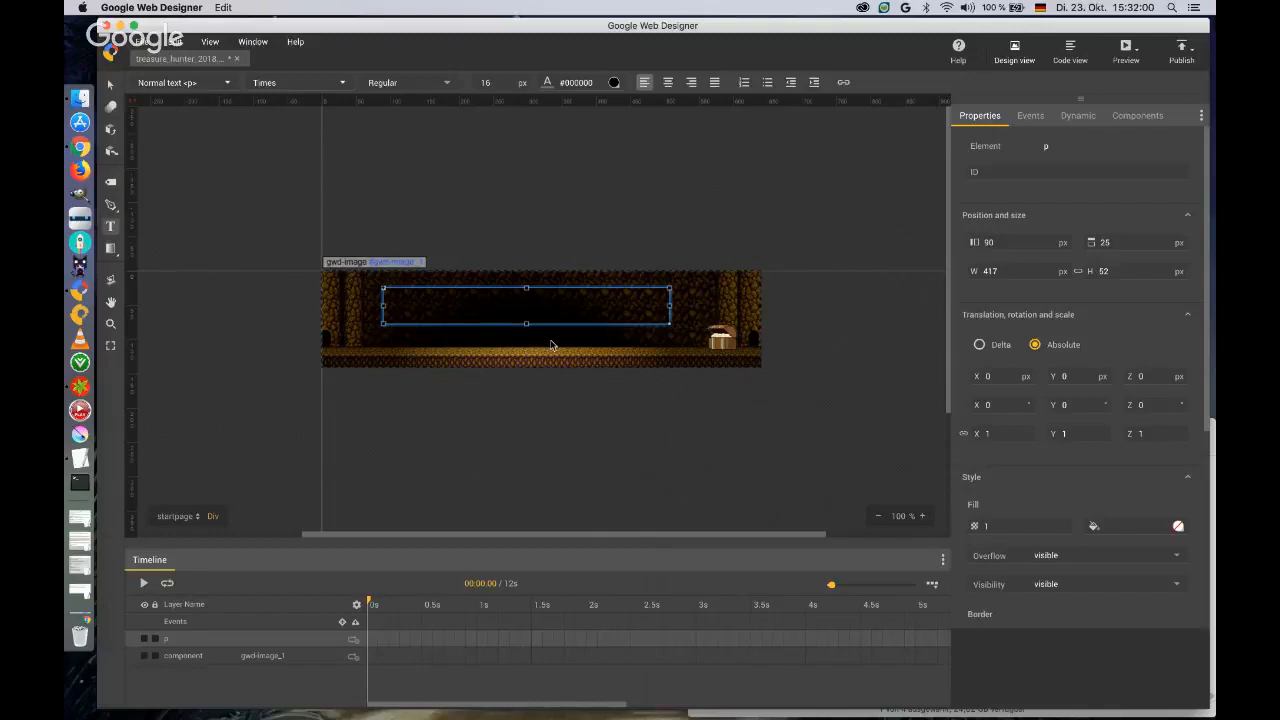
{"action": "type", "text": "TREASURE HUNTER"}
Add the Google font Skranji to the document and apply it to the TREASURE HUNTER text.
{"action": "key", "text": "ctrl+a"}
{"action": "left_click", "coordinate": [346, 83]}
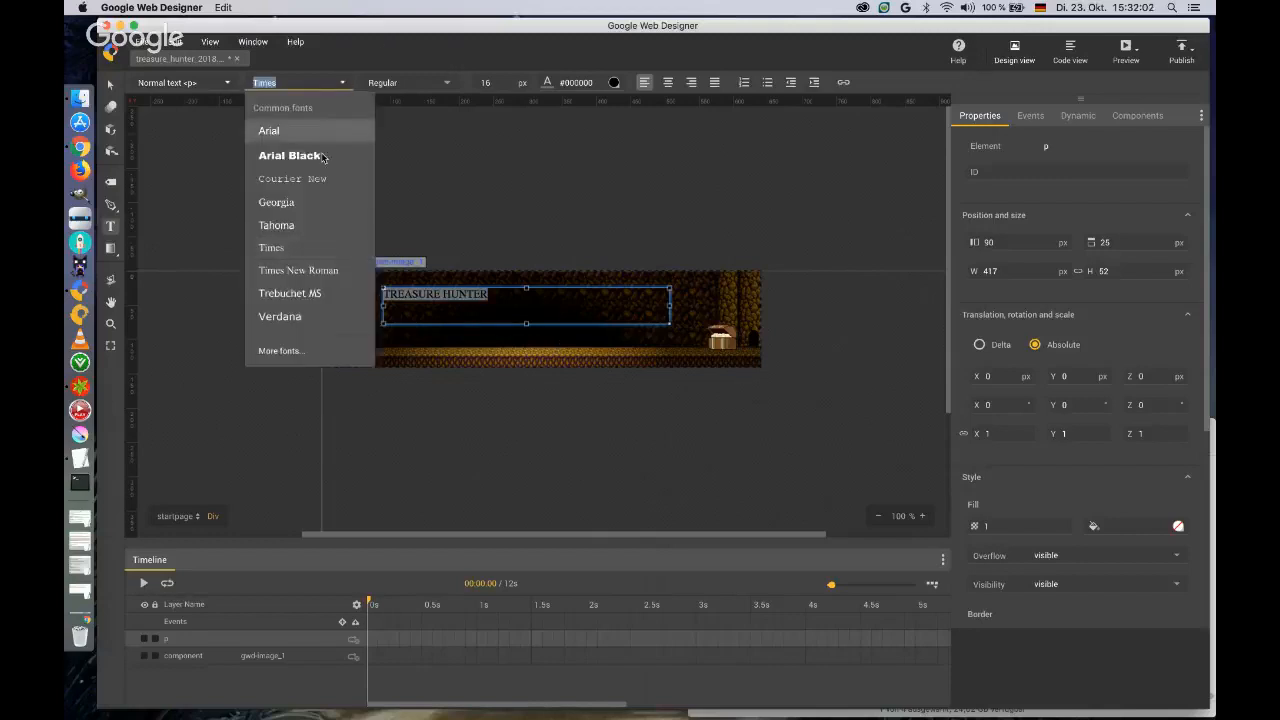
{"action": "left_click", "coordinate": [290, 351]}
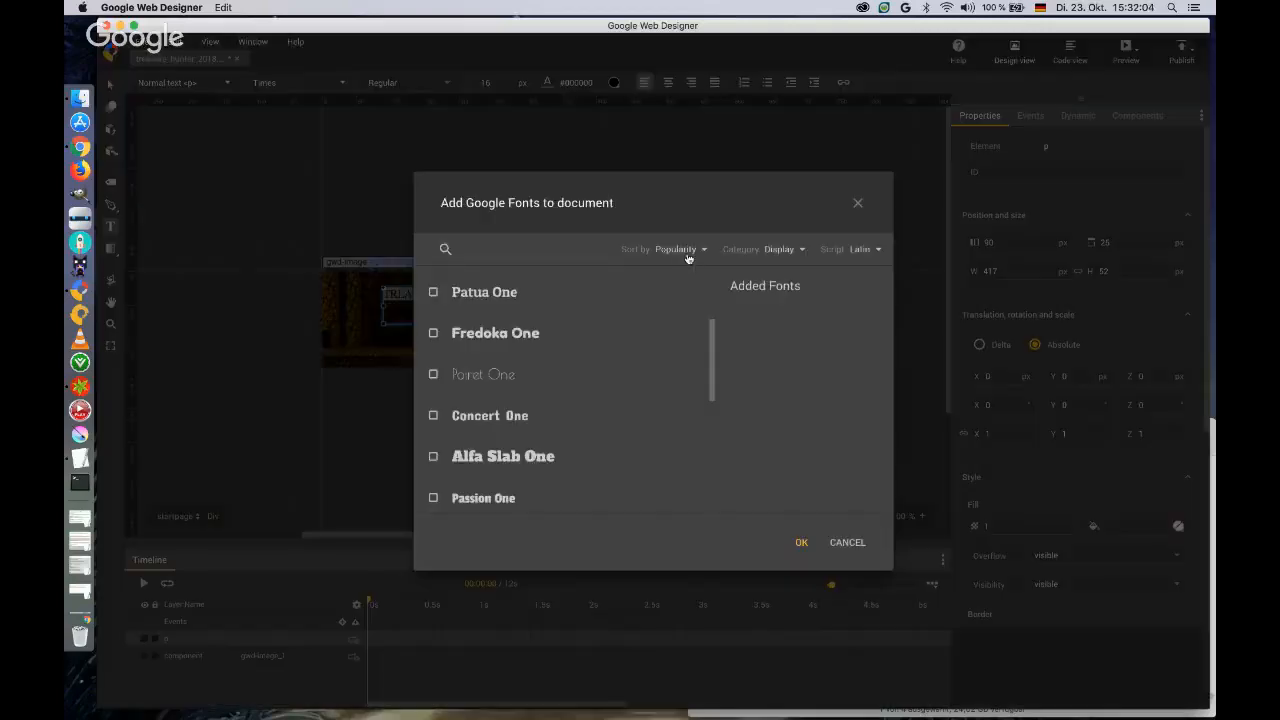
{"action": "left_click", "coordinate": [492, 250]}
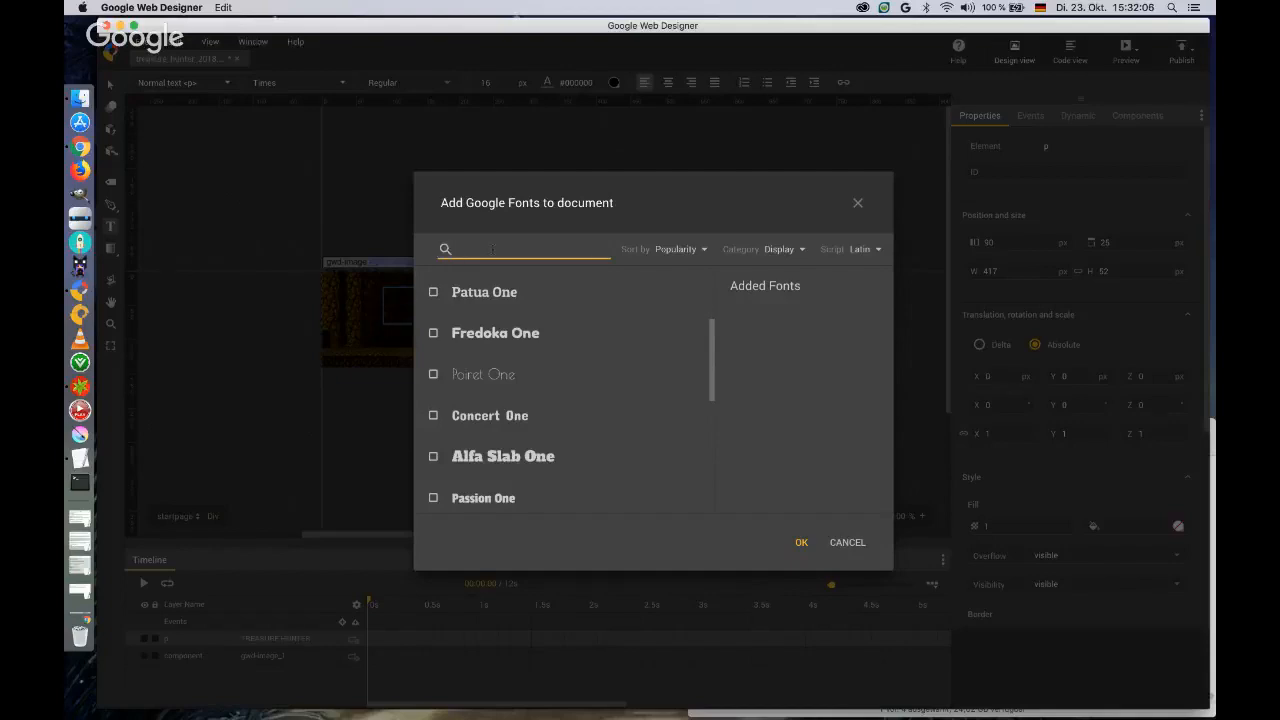
{"action": "type", "text": "skranji"}
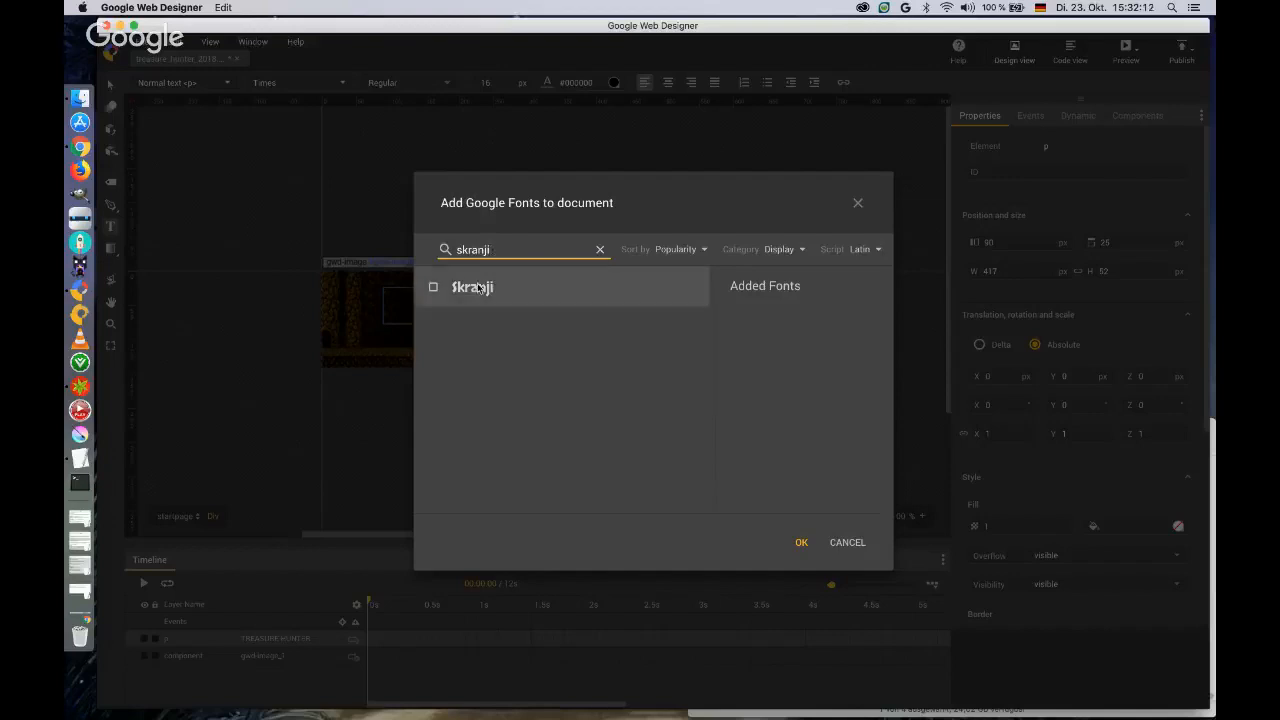
{"action": "left_click", "coordinate": [434, 289]}
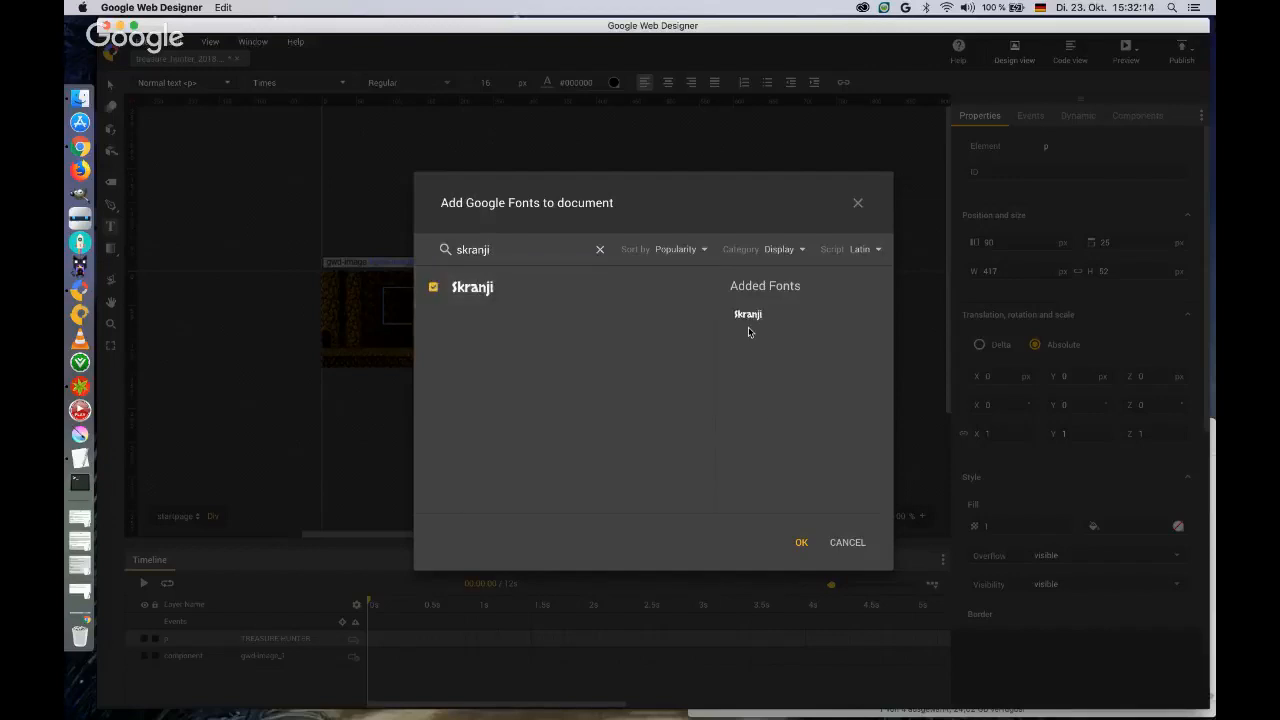
{"action": "left_click", "coordinate": [799, 543]}
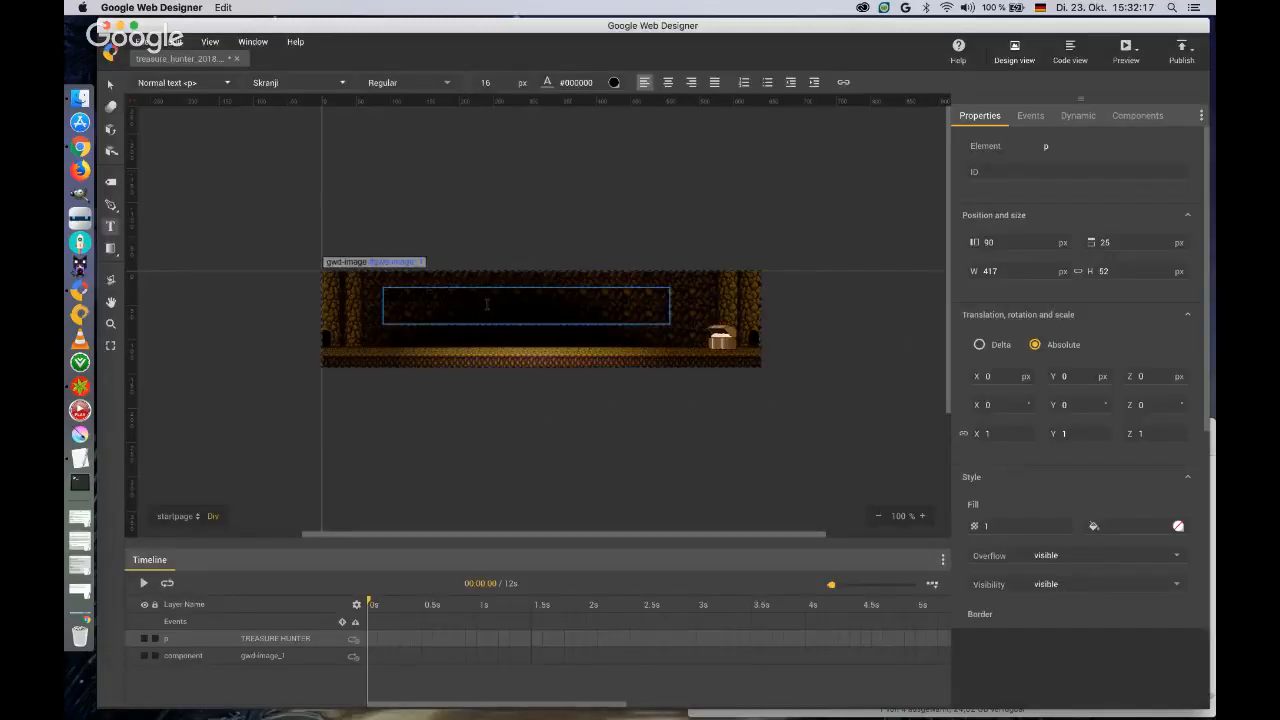
Color the TREASURE HUNTER text golden brown, #77580f.
{"action": "triple_click", "coordinate": [487, 304]}
{"action": "left_click", "coordinate": [613, 82]}
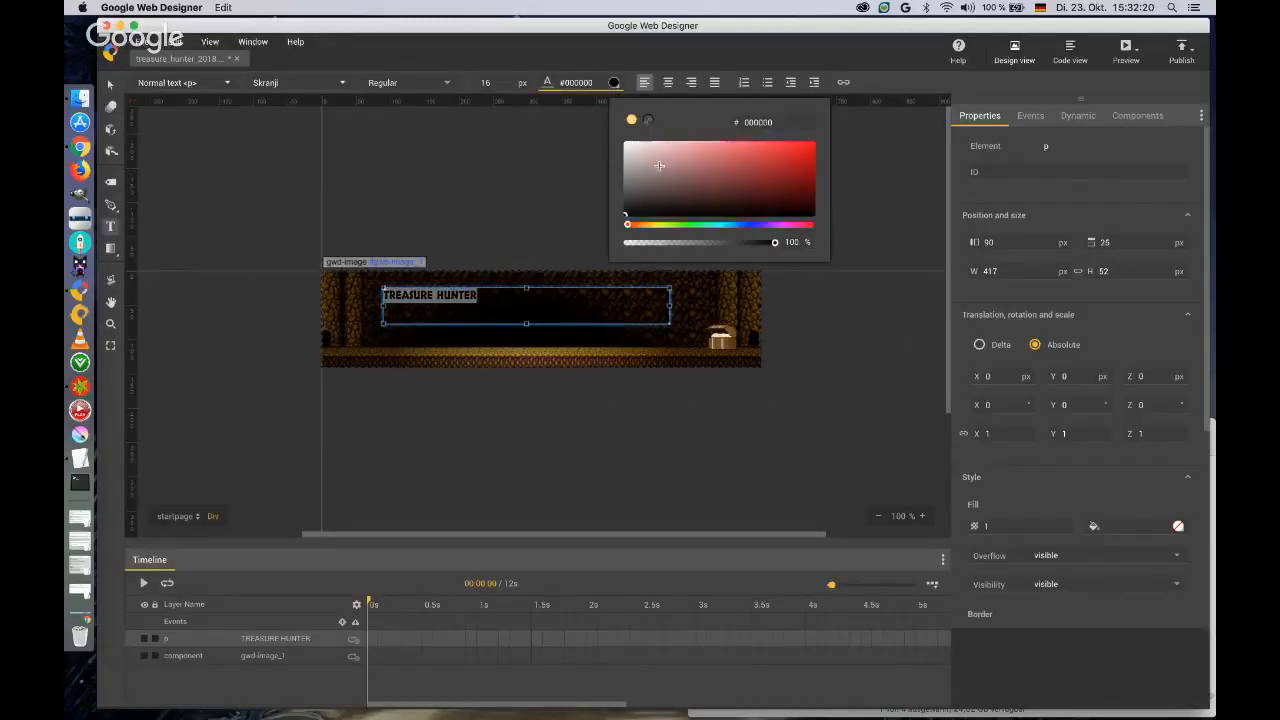
{"action": "left_click", "coordinate": [648, 226]}
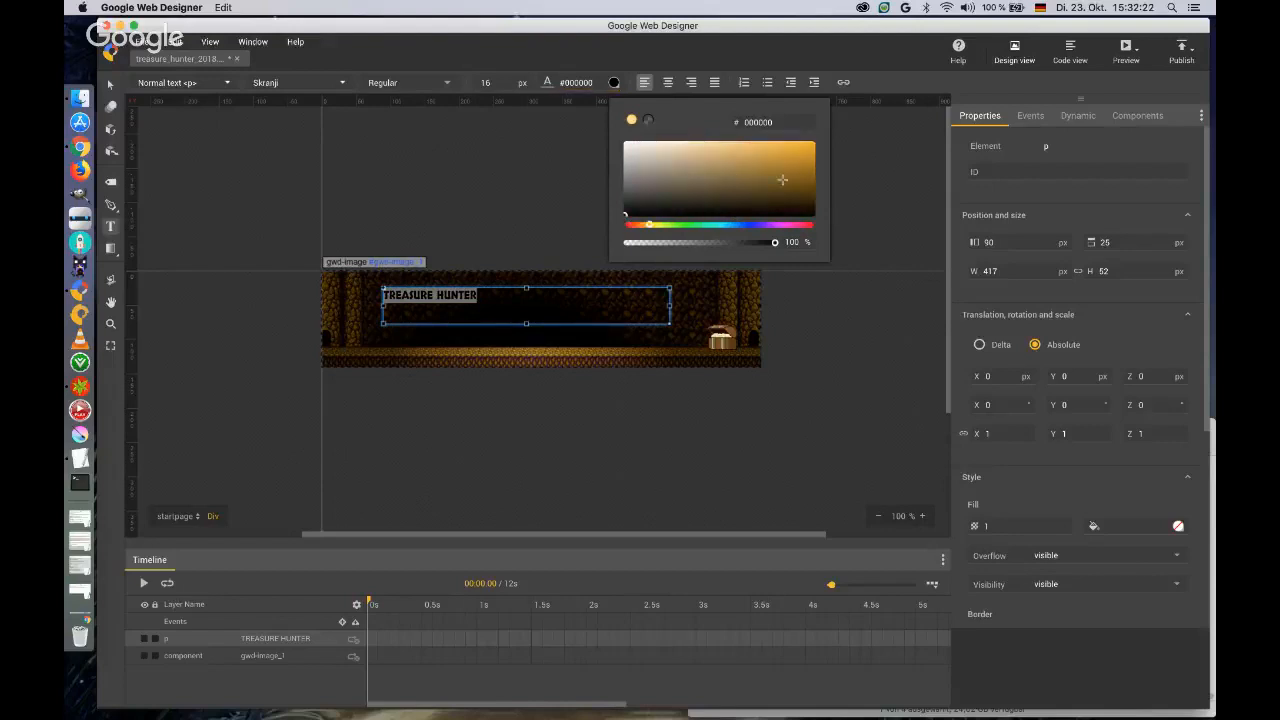
{"action": "left_click", "coordinate": [790, 180]}
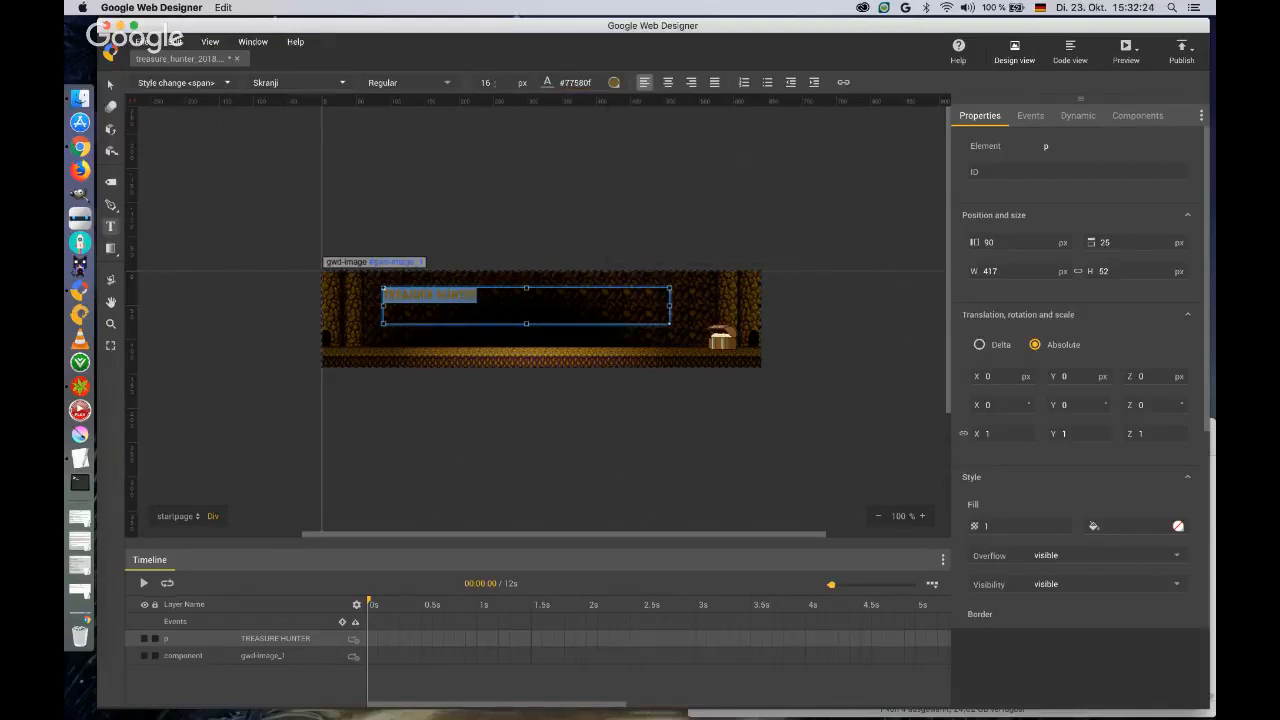
Center the TREASURE HUNTER text and increase its font size until it nearly fills the width of its box.
{"action": "left_click_drag", "start_coordinate": [487, 84], "coordinate": [496, 68]}
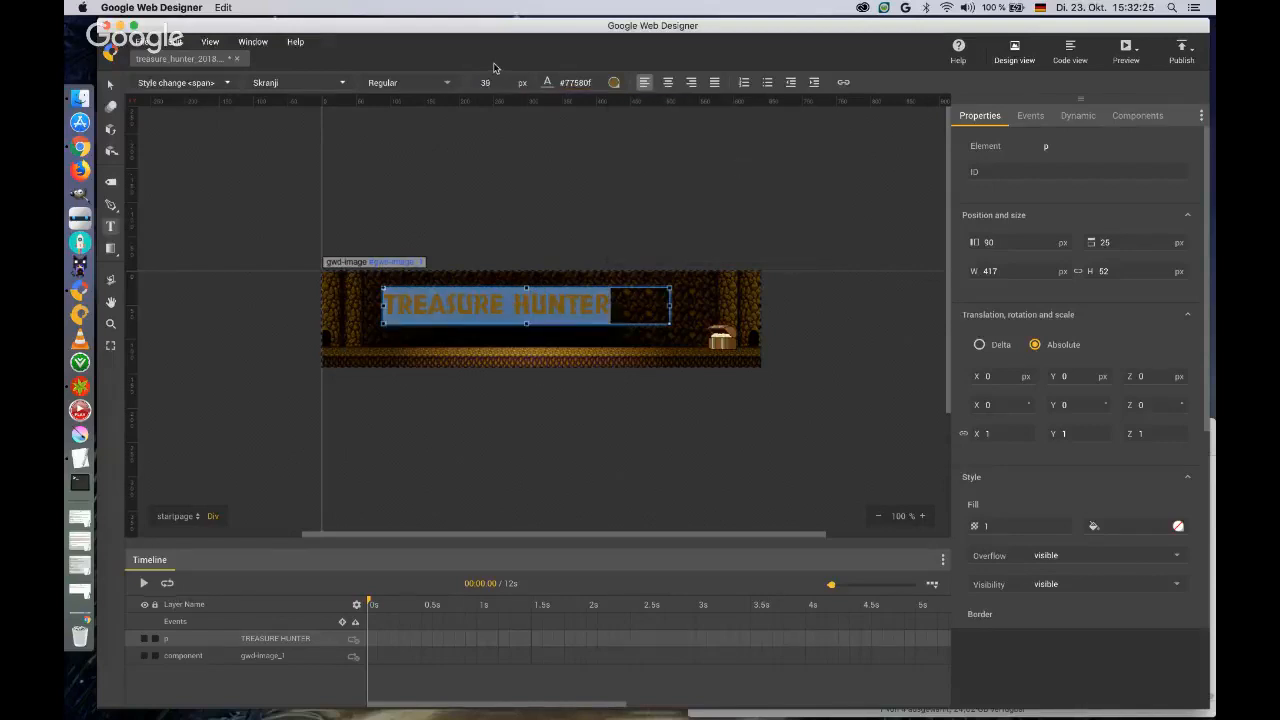
{"action": "left_click", "coordinate": [668, 82]}
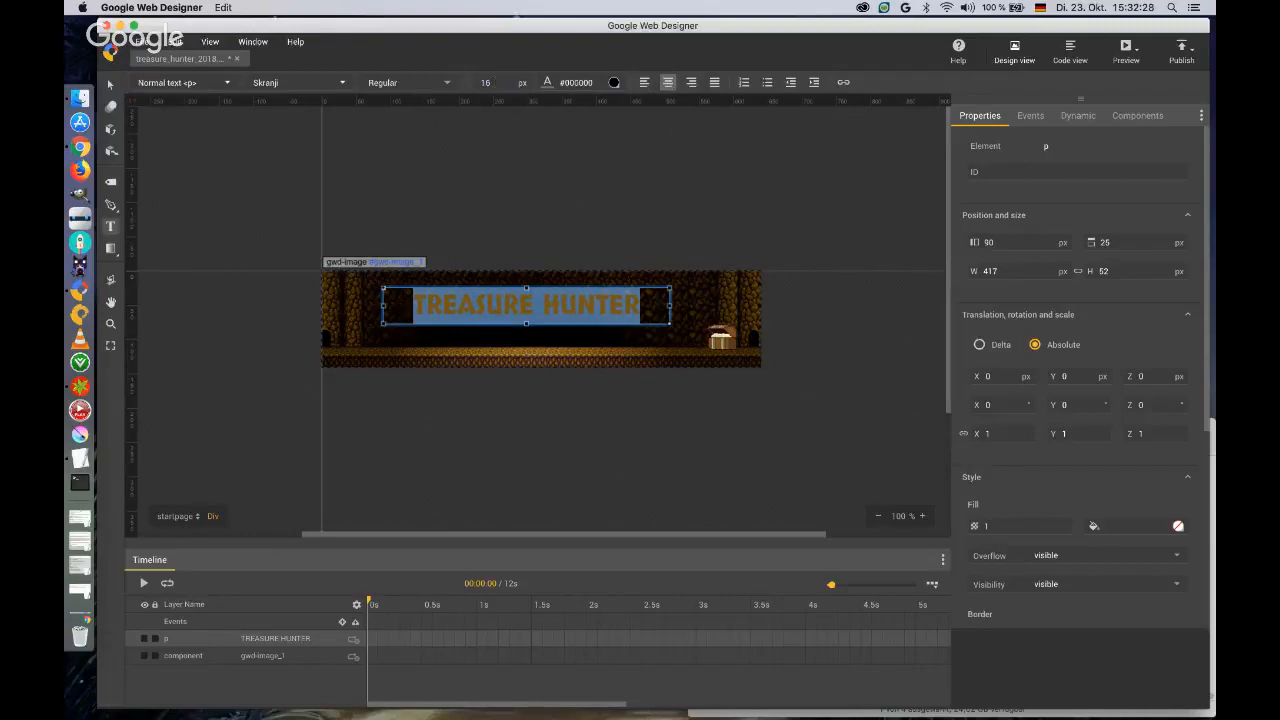
{"action": "left_click_drag", "start_coordinate": [487, 83], "coordinate": [497, 63]}
Move the TREASURE HUNTER text box with the Selection tool to about 106 px from the left and 31 px from the top.
{"action": "left_click", "coordinate": [112, 88]}
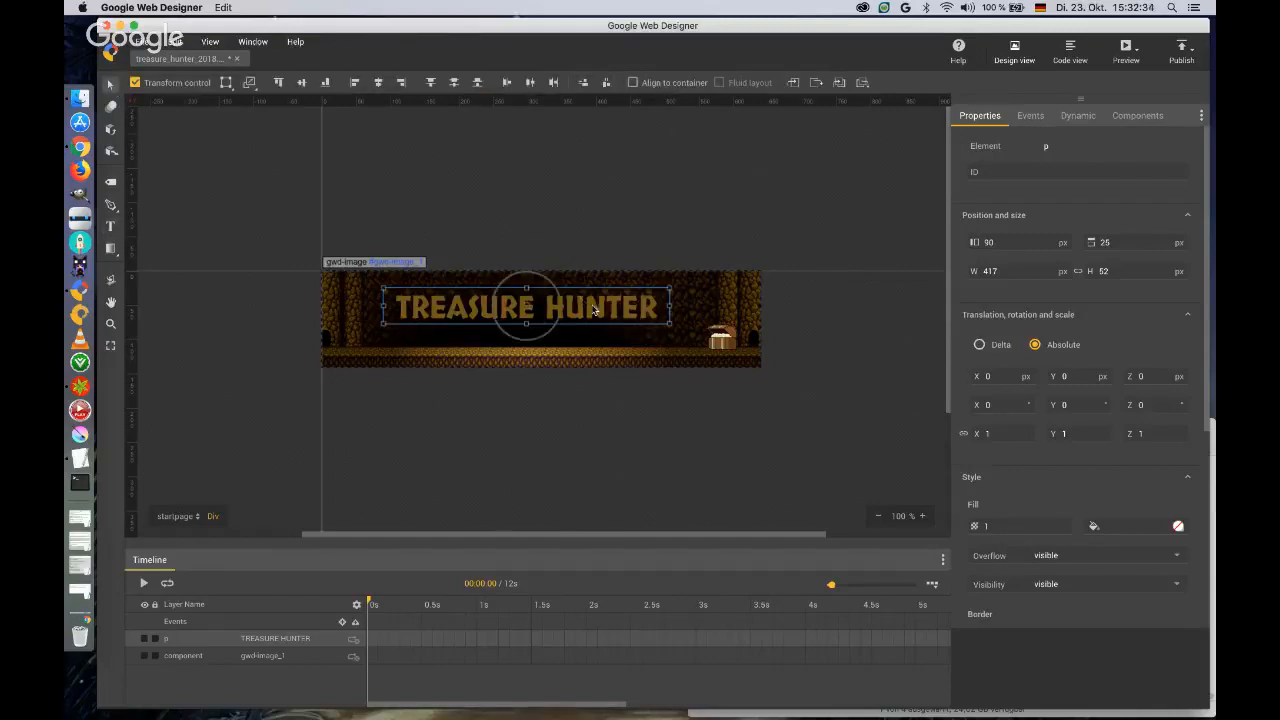
{"action": "left_click_drag", "start_coordinate": [594, 311], "coordinate": [603, 315]}
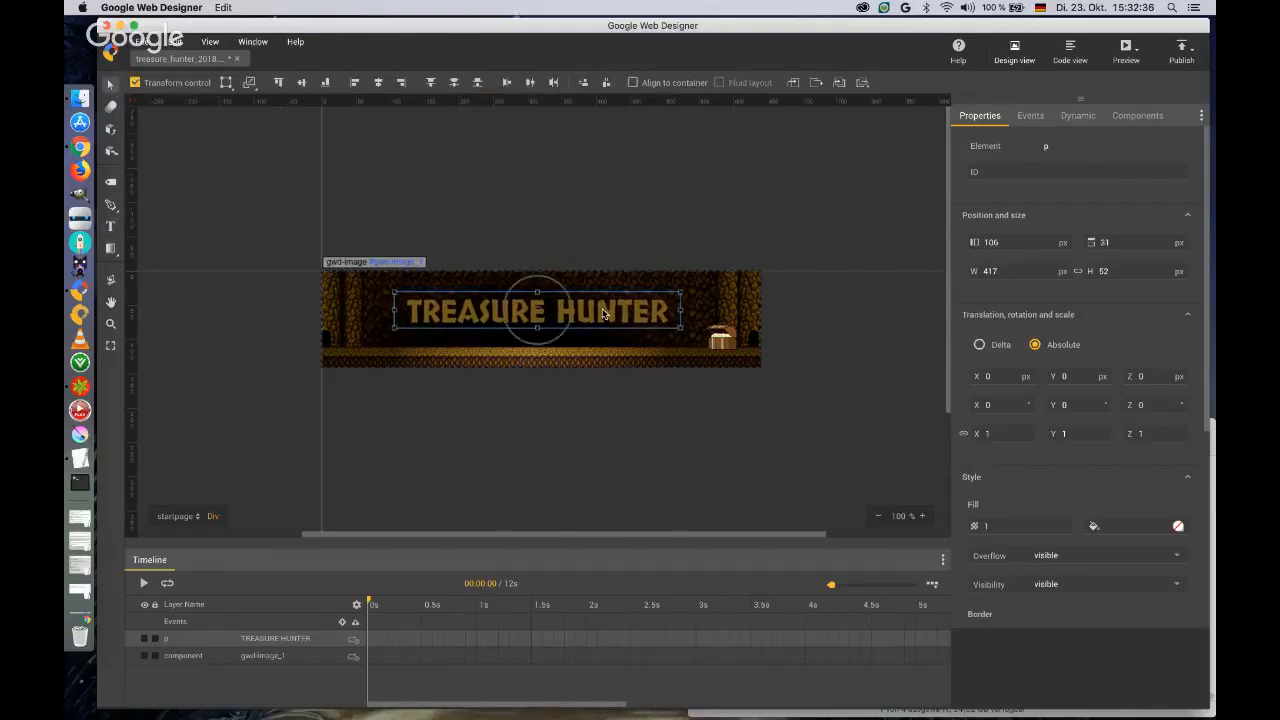
Add a Tap Area component over the left part of the banner, overlapping the start of the headline.
{"action": "left_click", "coordinate": [1136, 116]}
{"action": "left_click_drag", "start_coordinate": [1020, 350], "coordinate": [343, 284]}
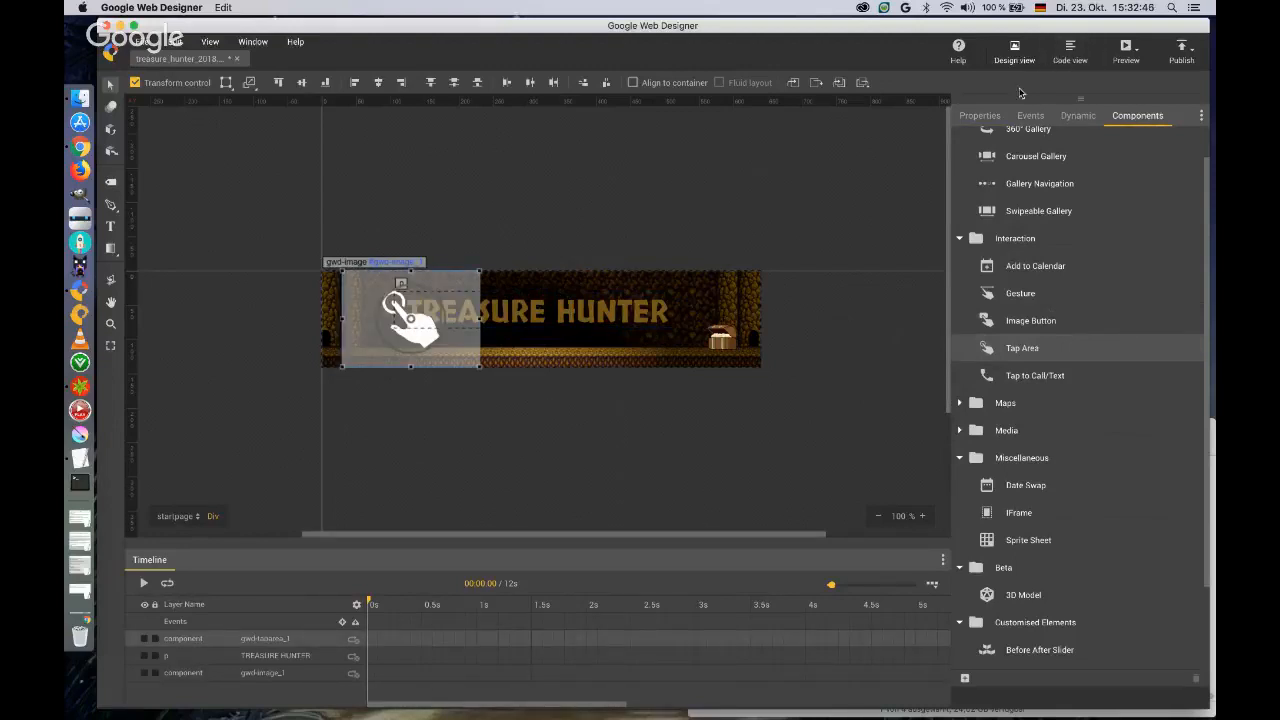
Give the tap area the ID button_start and set its left position to 0 px.
{"action": "left_click", "coordinate": [989, 117]}
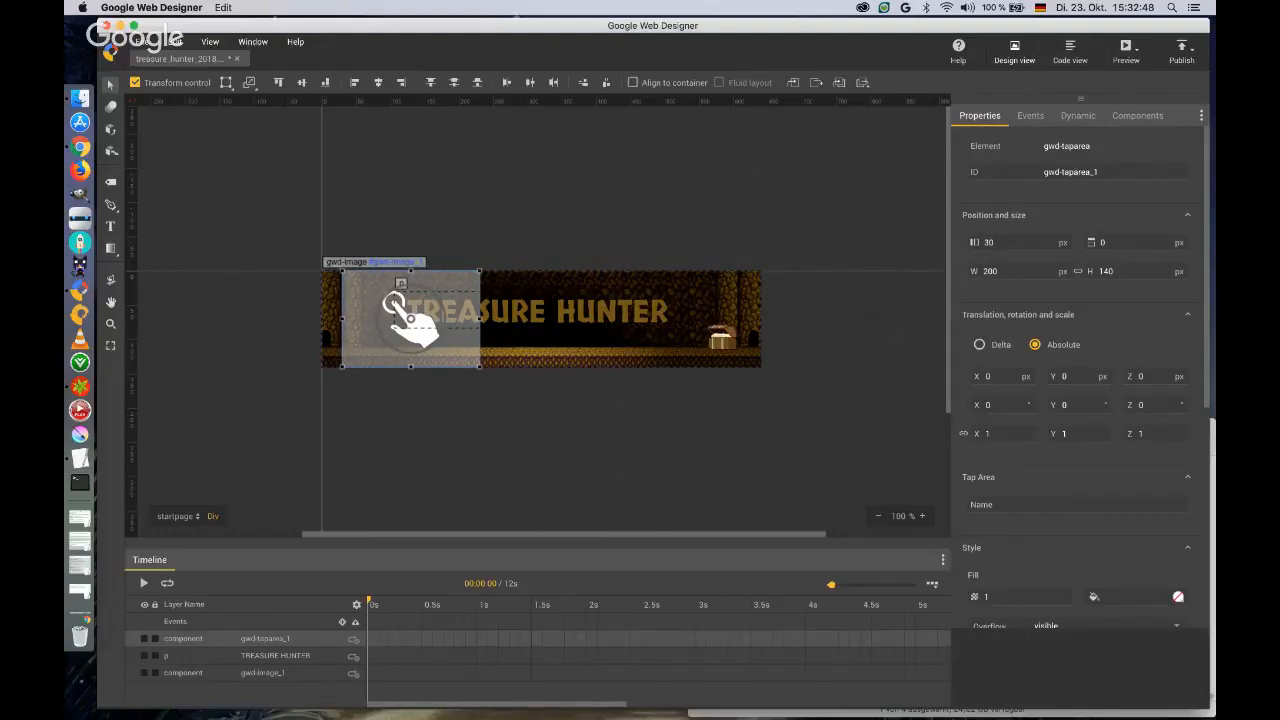
{"action": "left_click", "coordinate": [1092, 171]}
{"action": "type", "text": "butt"}
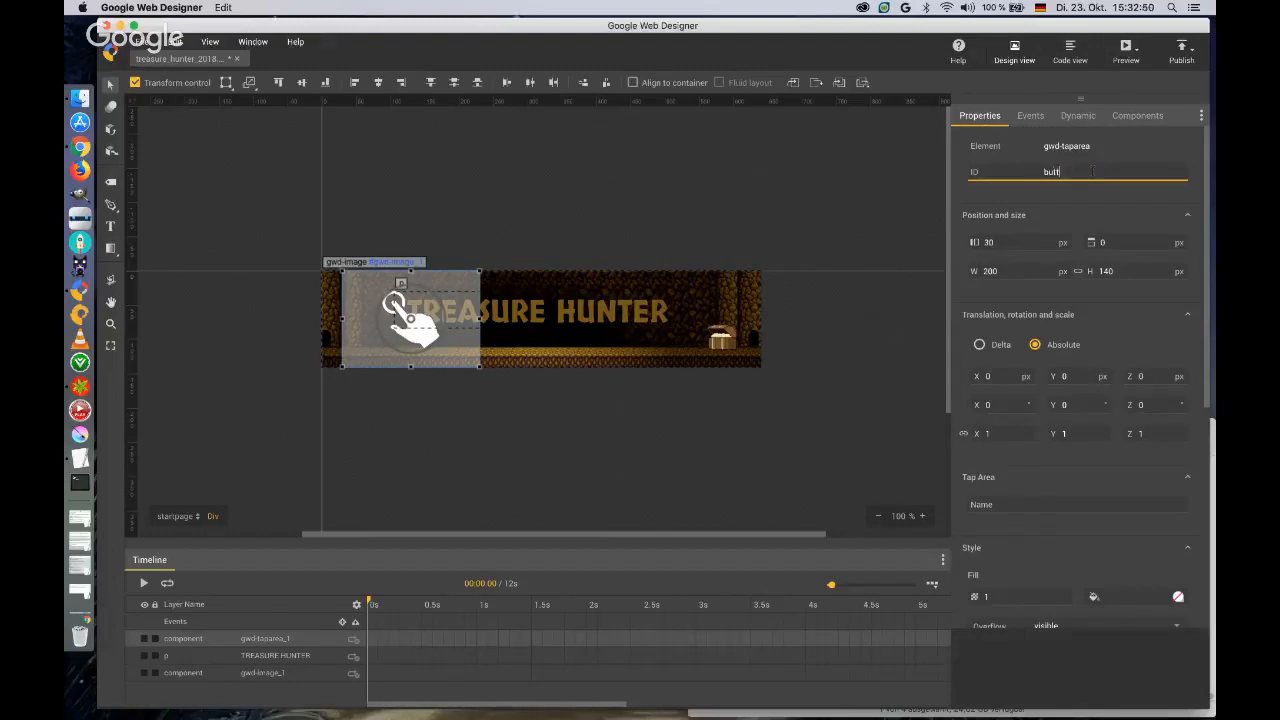
{"action": "type", "text": "on_start"}
{"action": "key", "text": "Tab"}
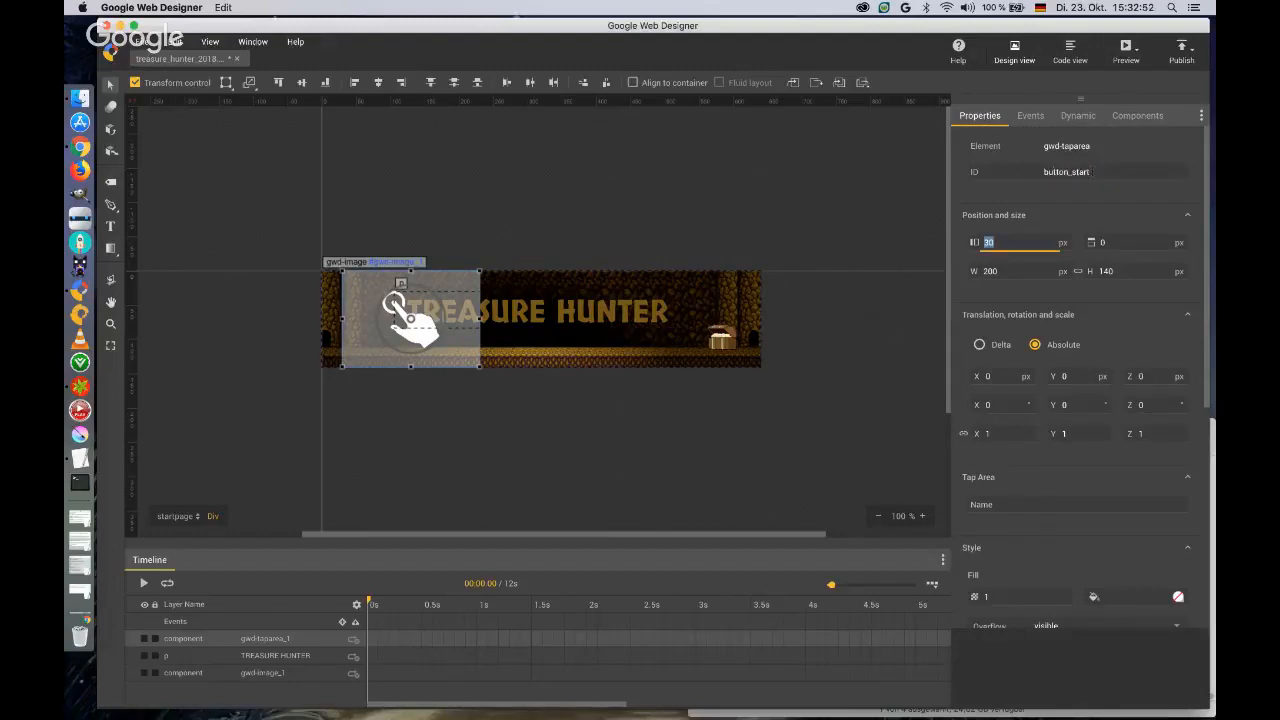
{"action": "type", "text": "0"}
{"action": "key", "text": "Return"}
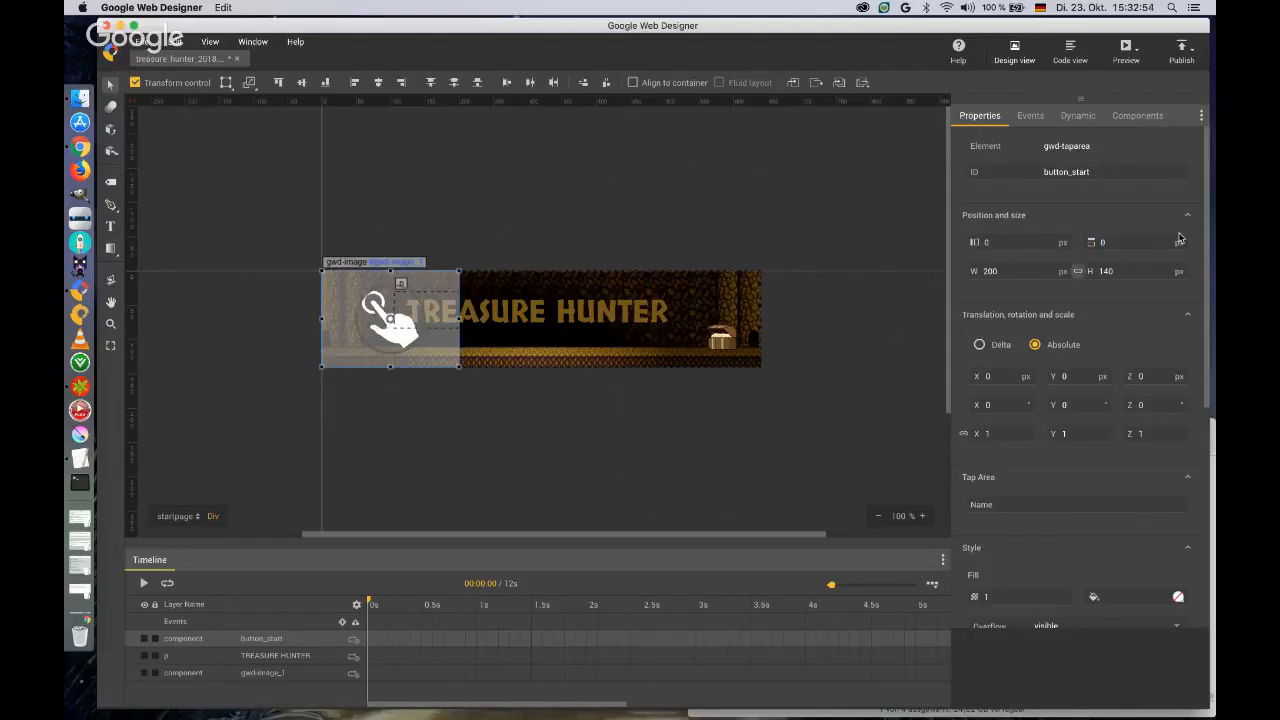
Switch the tap area's width and height units to percent and set both to 100 % to cover the banner.
{"action": "left_click", "coordinate": [1062, 275]}
{"action": "left_click", "coordinate": [1050, 313]}
{"action": "left_click", "coordinate": [1178, 273]}
{"action": "left_click", "coordinate": [1169, 314]}
{"action": "left_click", "coordinate": [1013, 271]}
{"action": "type", "text": "100"}
{"action": "key", "text": "Tab"}
{"action": "type", "text": "100"}
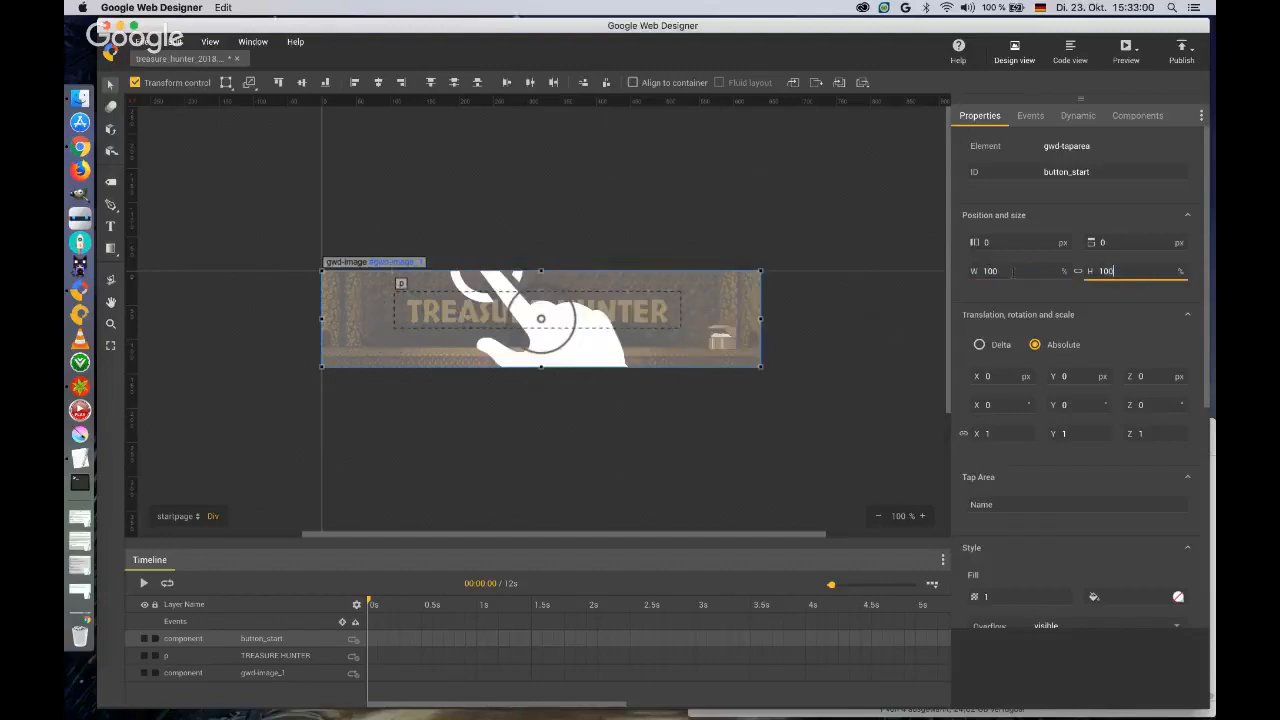
{"action": "key", "text": "Tab"}
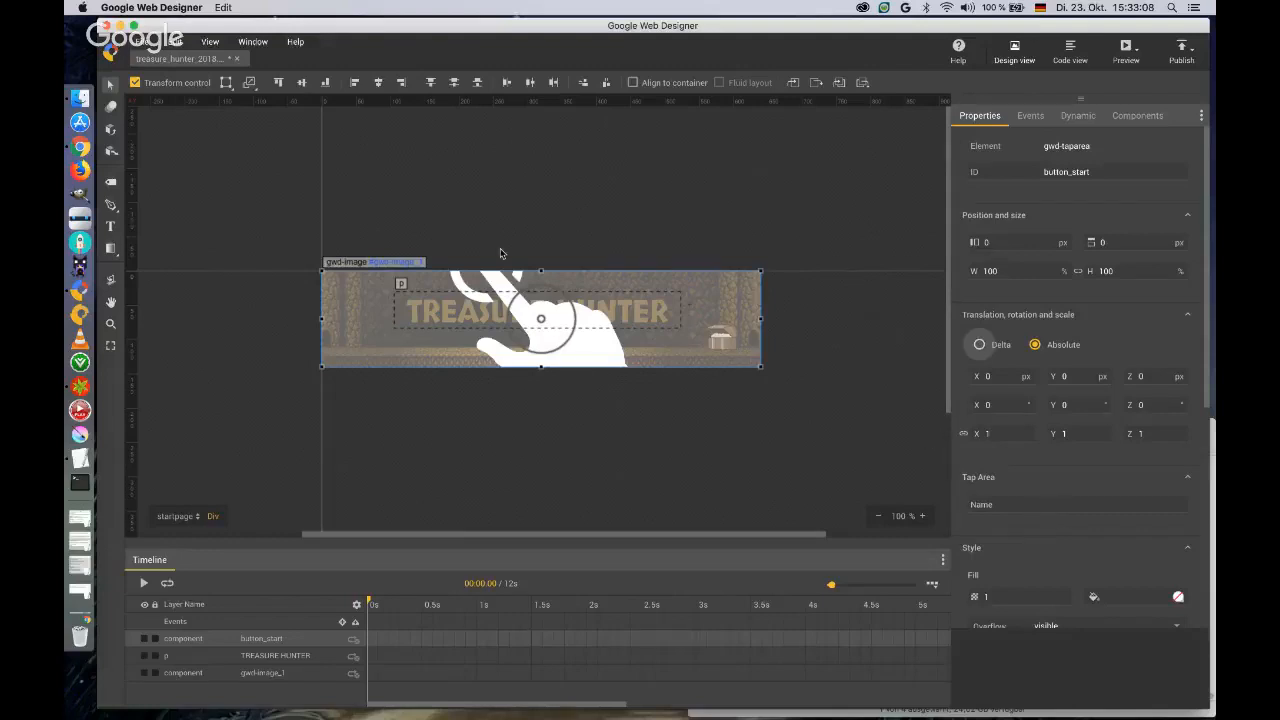
{"action": "left_click", "coordinate": [197, 516]}
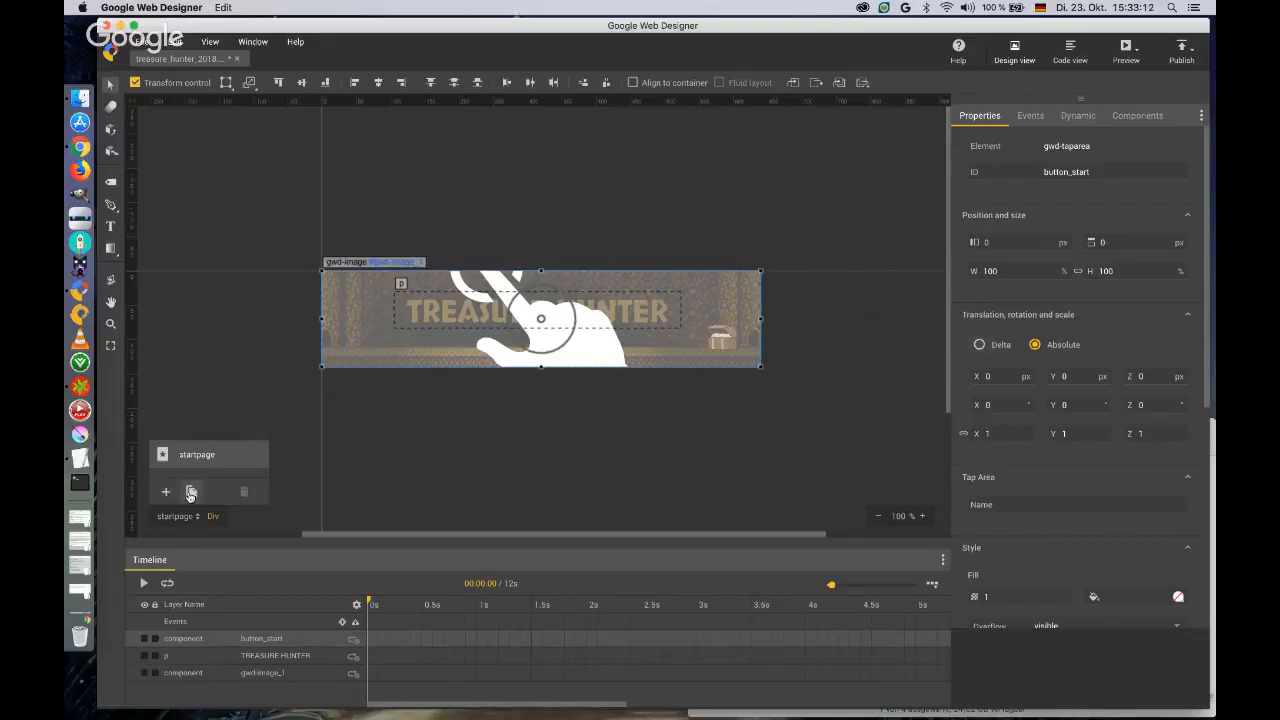
{"action": "left_click", "coordinate": [191, 492]}
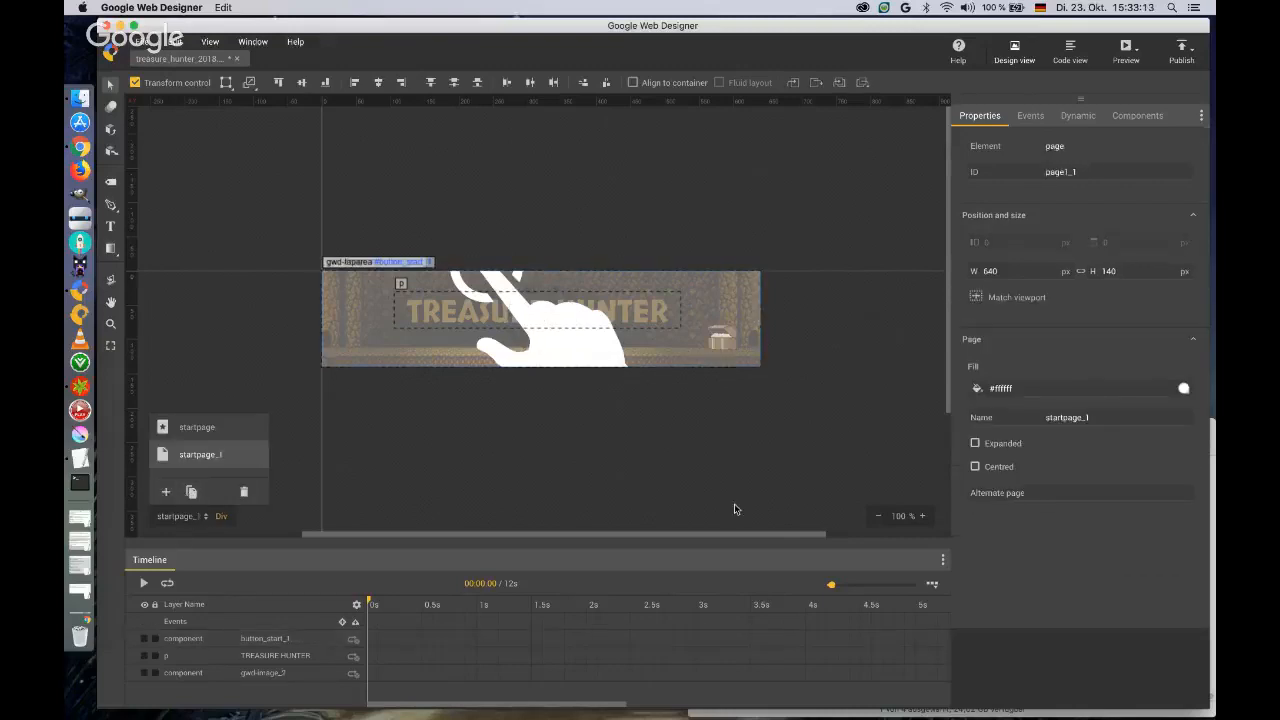
{"action": "left_click", "coordinate": [243, 491]}
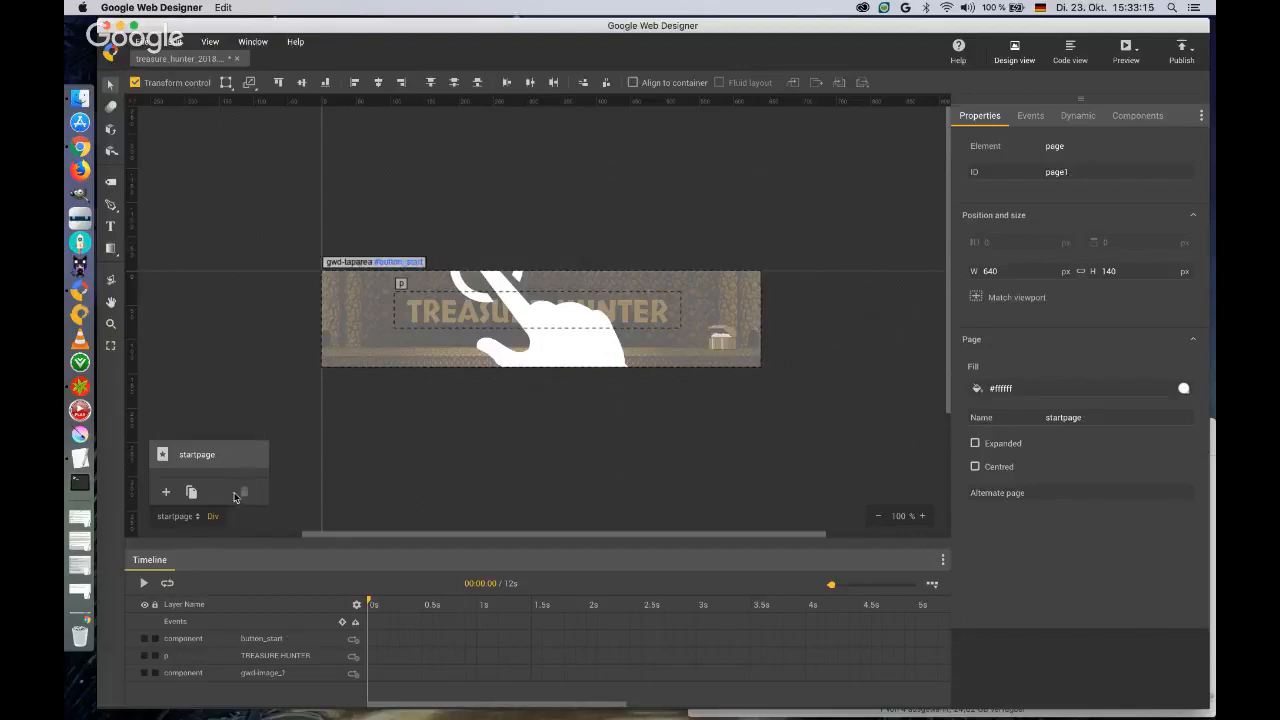
Add a blank second page and copy the cave background image from startpage onto it.
{"action": "left_click", "coordinate": [167, 494]}
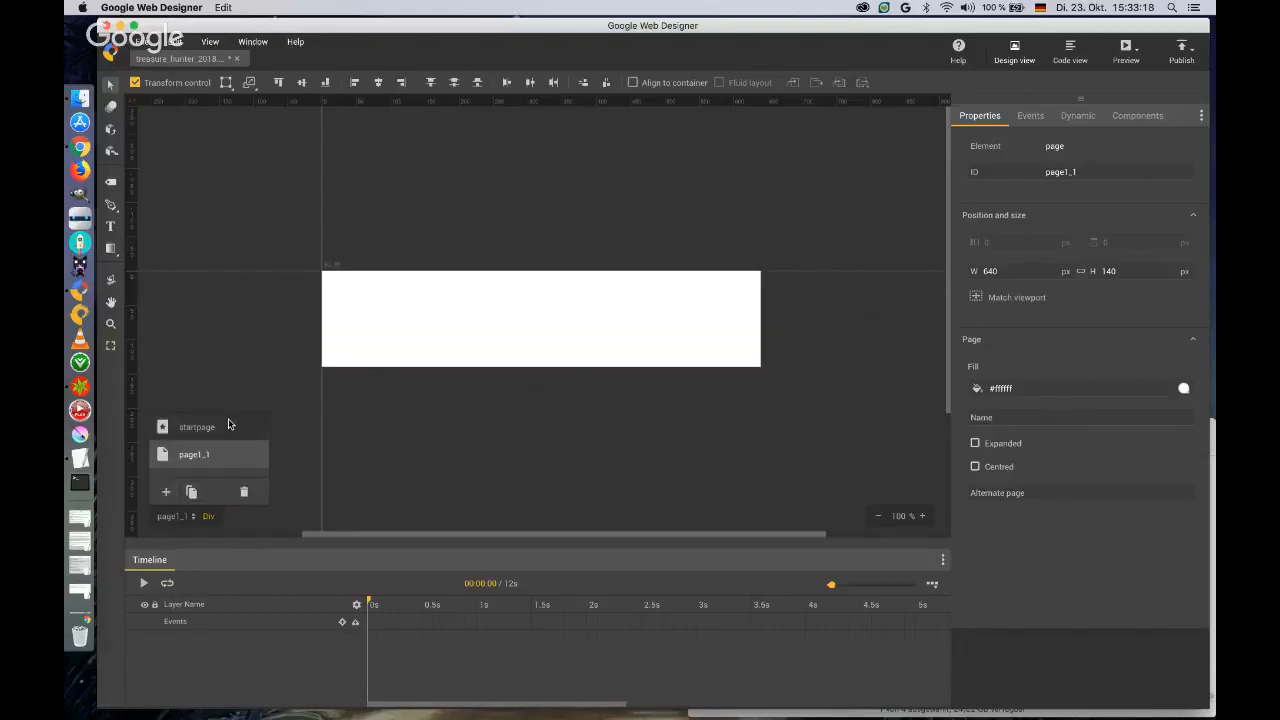
{"action": "left_click", "coordinate": [206, 427]}
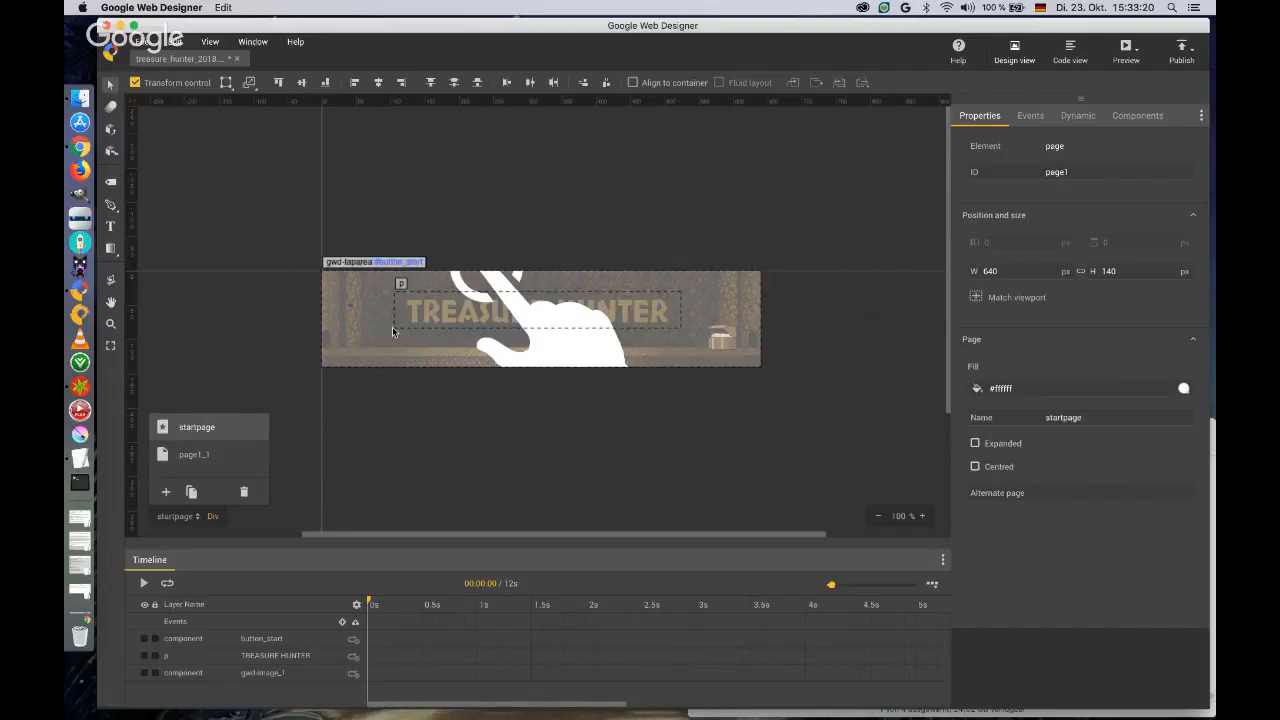
{"action": "left_click", "coordinate": [393, 332]}
{"action": "left_click", "coordinate": [349, 312]}
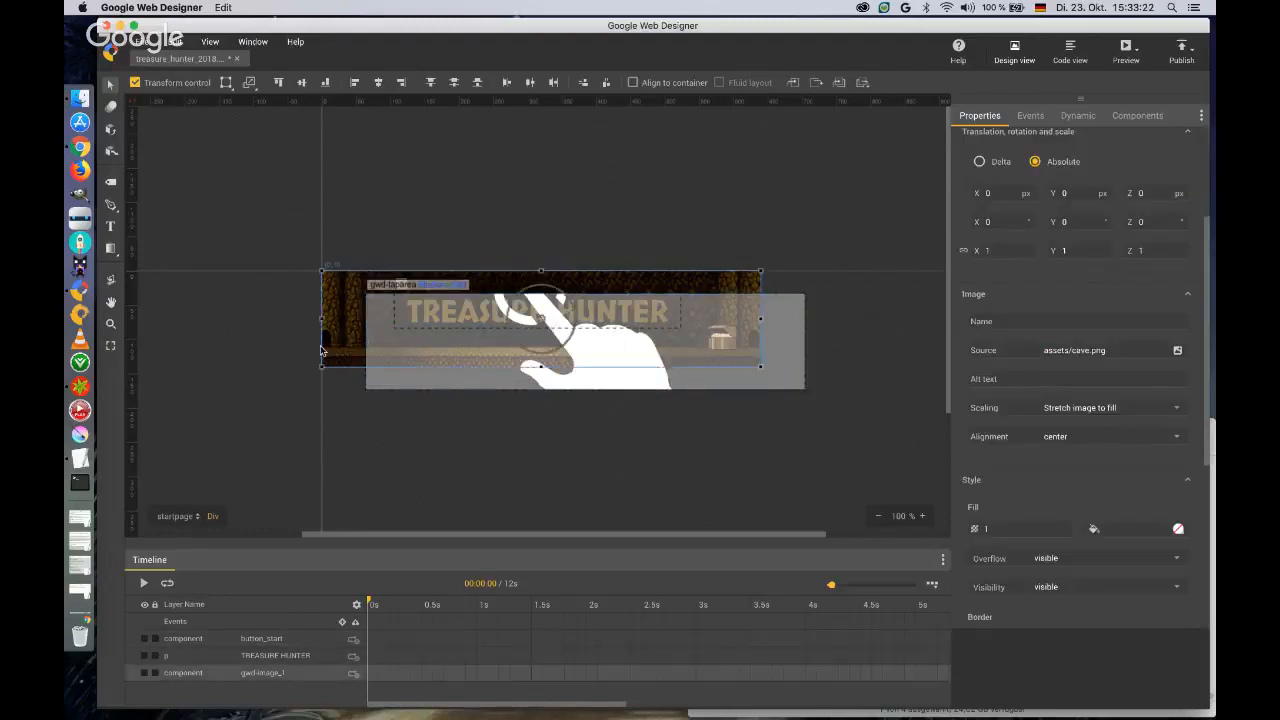
{"action": "left_click", "coordinate": [178, 516]}
{"action": "left_click", "coordinate": [194, 460]}
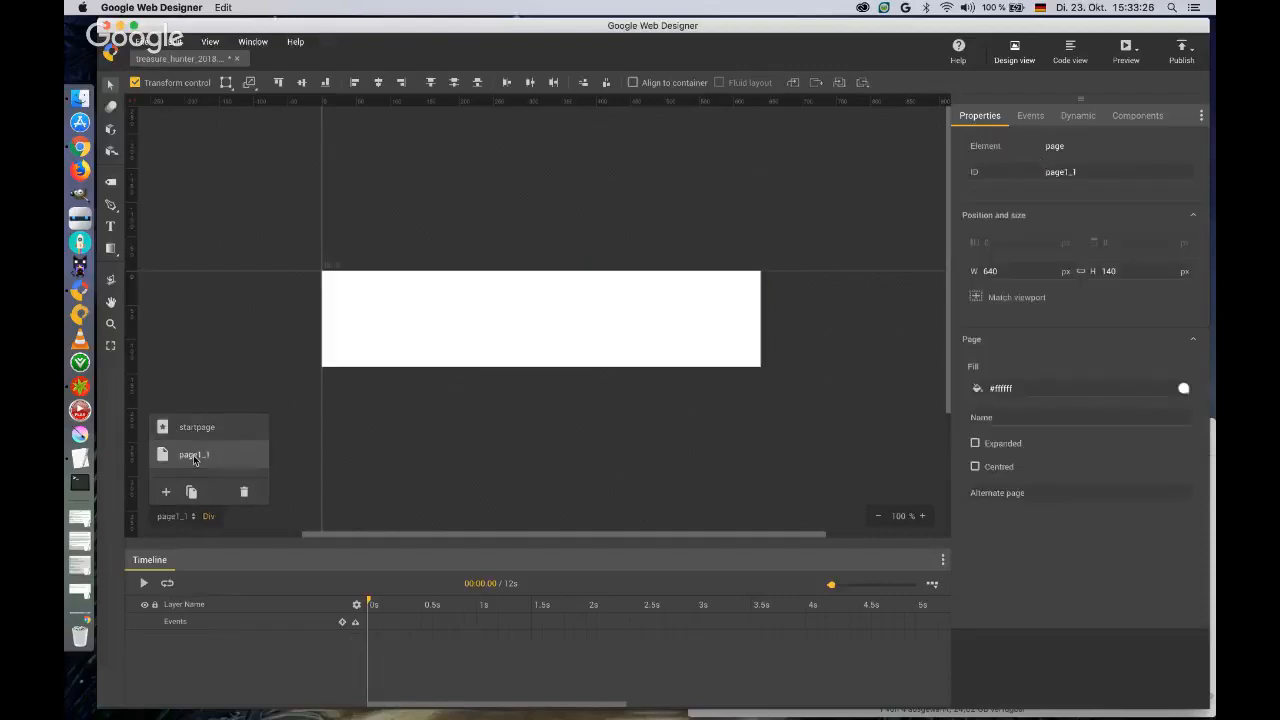
{"action": "left_click", "coordinate": [371, 418]}
{"action": "key", "text": "super+v"}
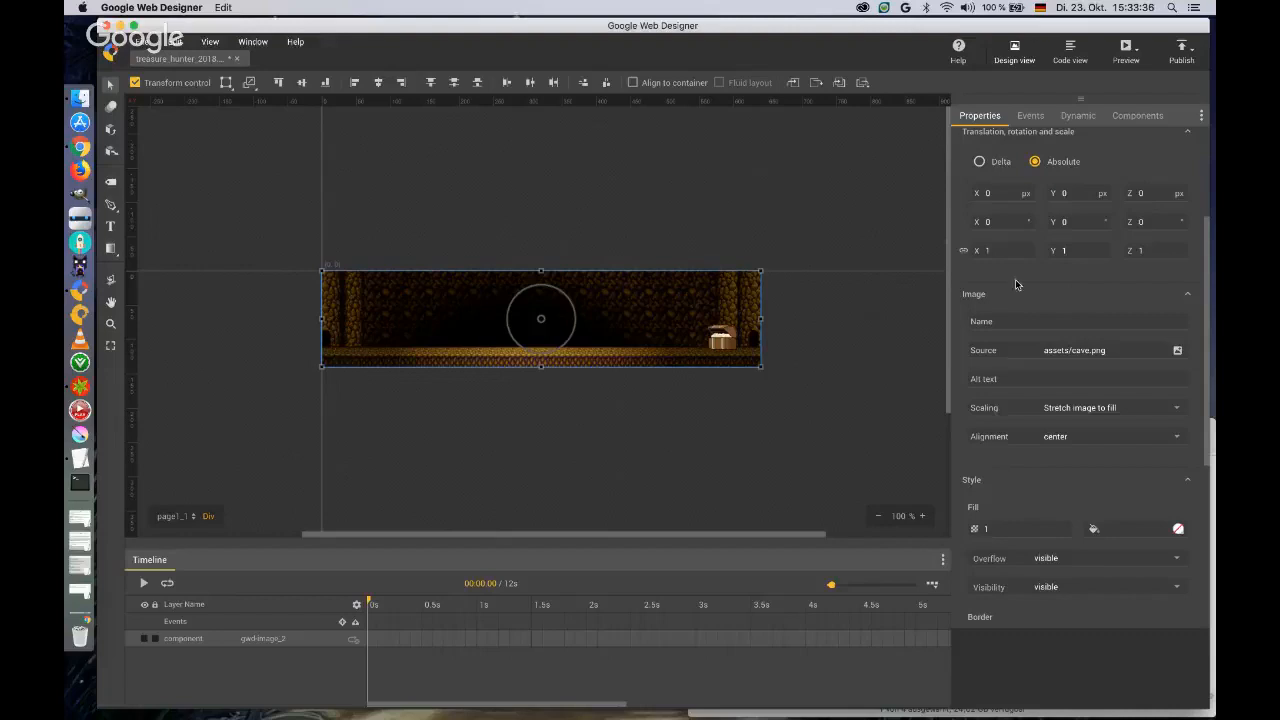
Set the ID of the copied background image on the second page to cave.
{"action": "scroll", "coordinate": [1022, 283], "scroll_direction": "up", "scroll_amount": 5}
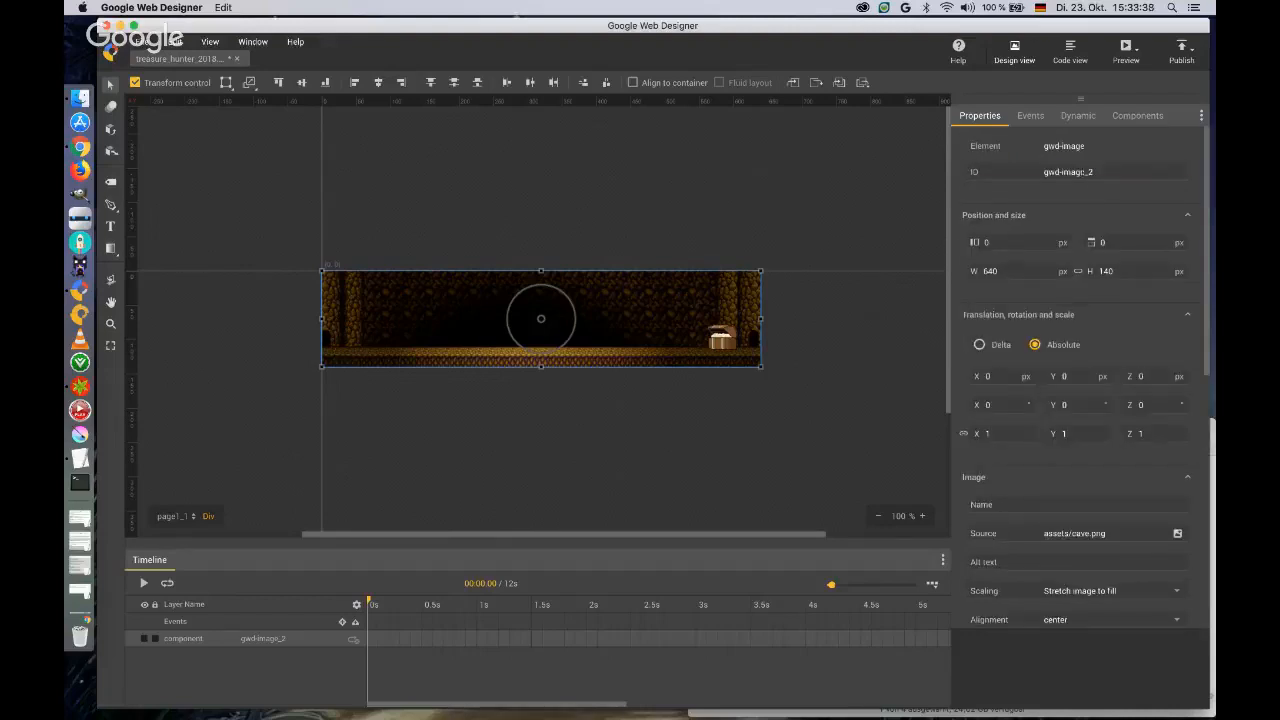
{"action": "left_click", "coordinate": [1083, 172]}
{"action": "type", "text": "background"}
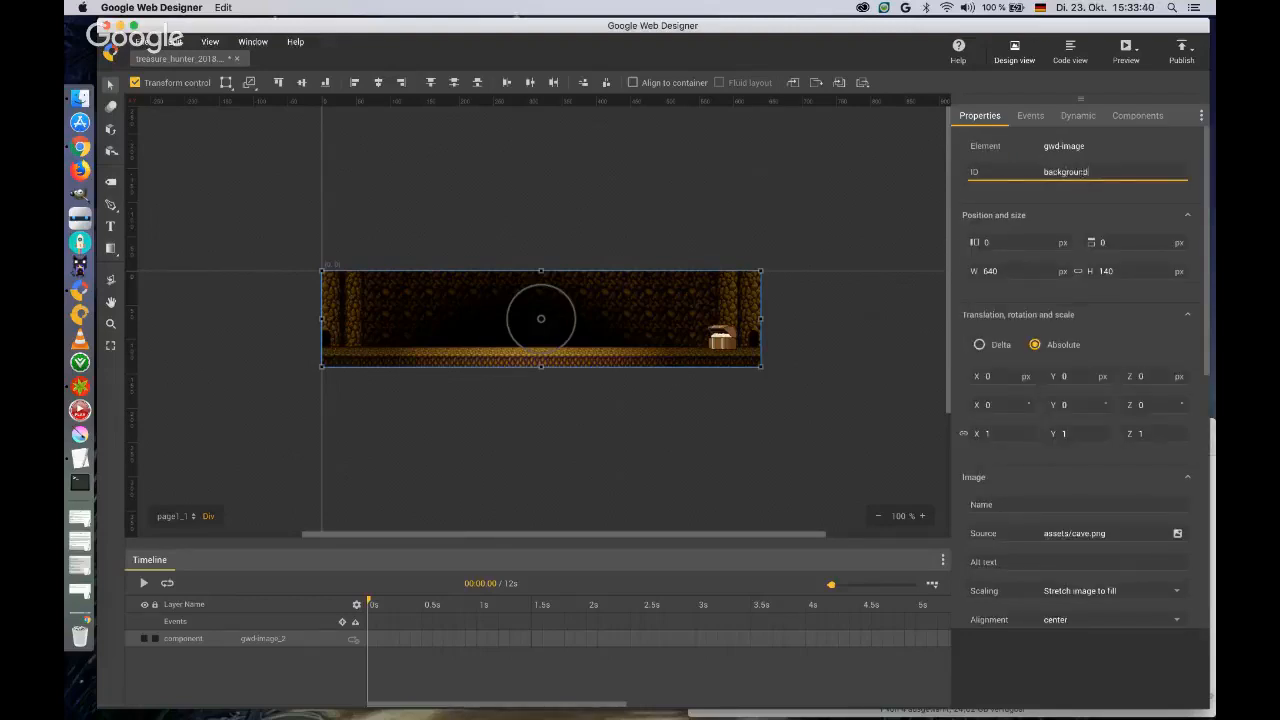
{"action": "type", "text": "_"}
{"action": "double_click", "coordinate": [1083, 172]}
{"action": "type", "text": "cave"}
{"action": "key", "text": "Return"}
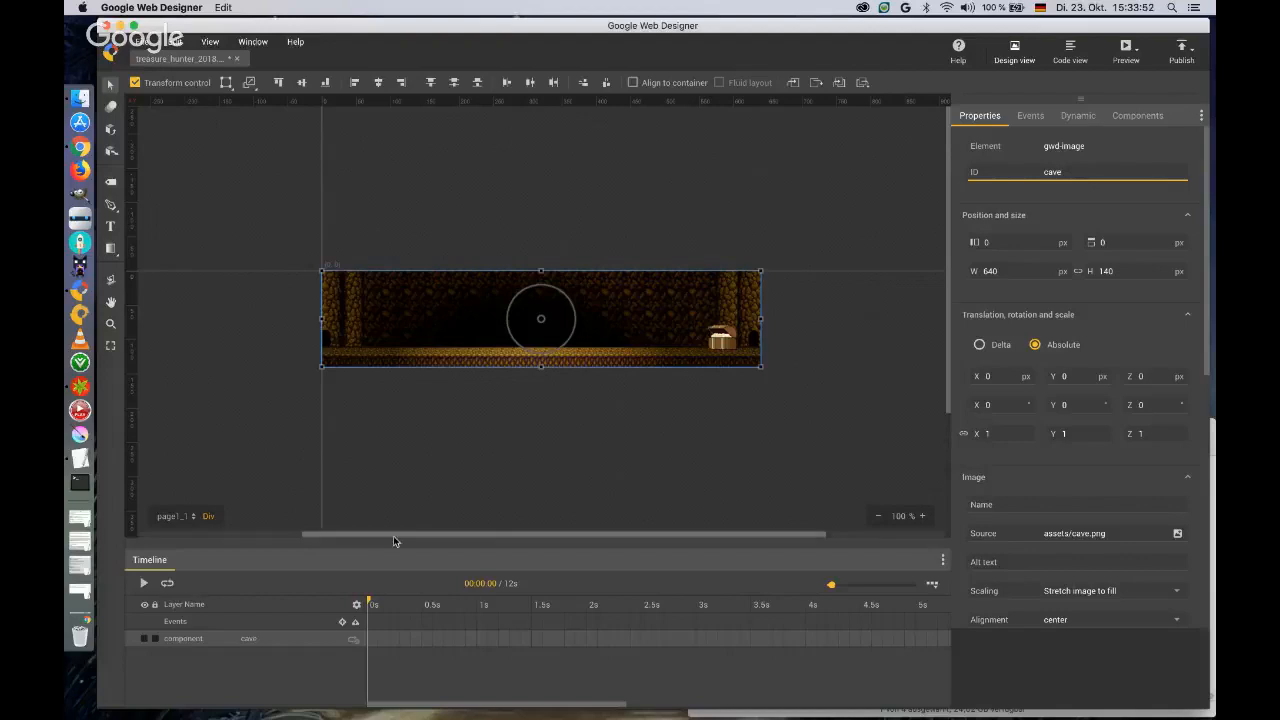
Name the second page game.
{"action": "left_click", "coordinate": [193, 516]}
{"action": "left_click", "coordinate": [865, 450]}
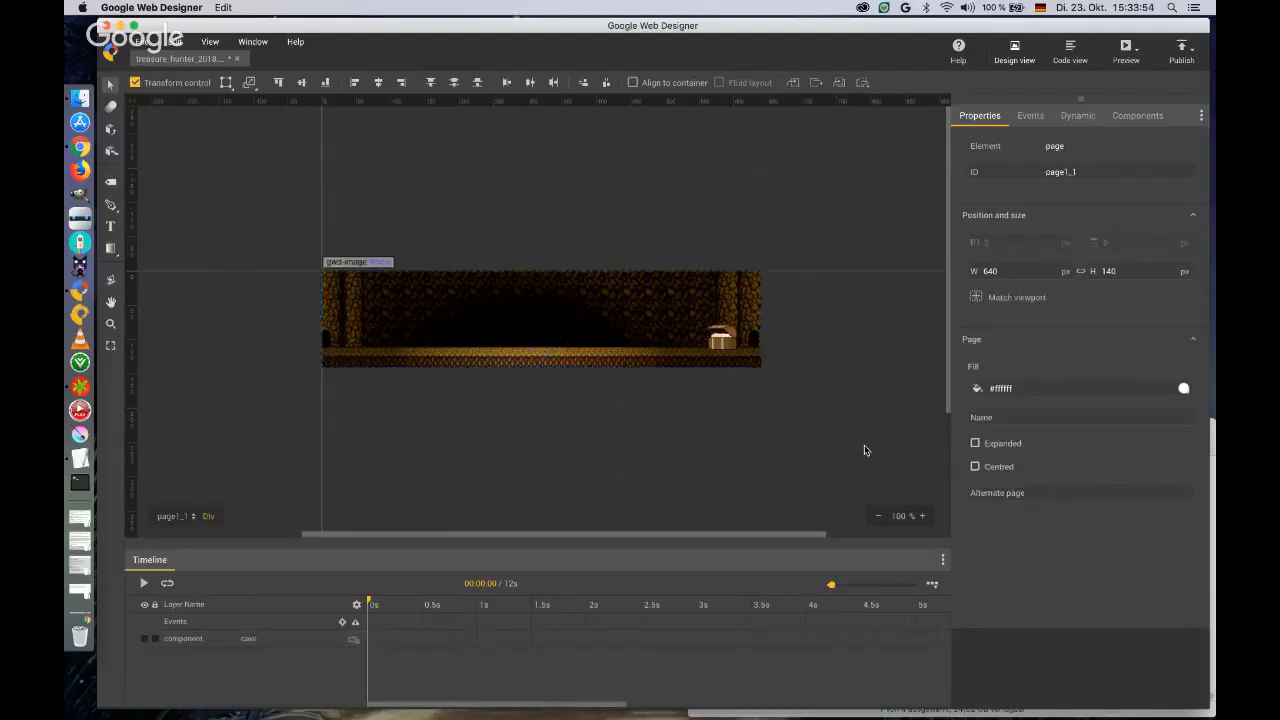
{"action": "left_click", "coordinate": [1071, 416]}
{"action": "type", "text": "game"}
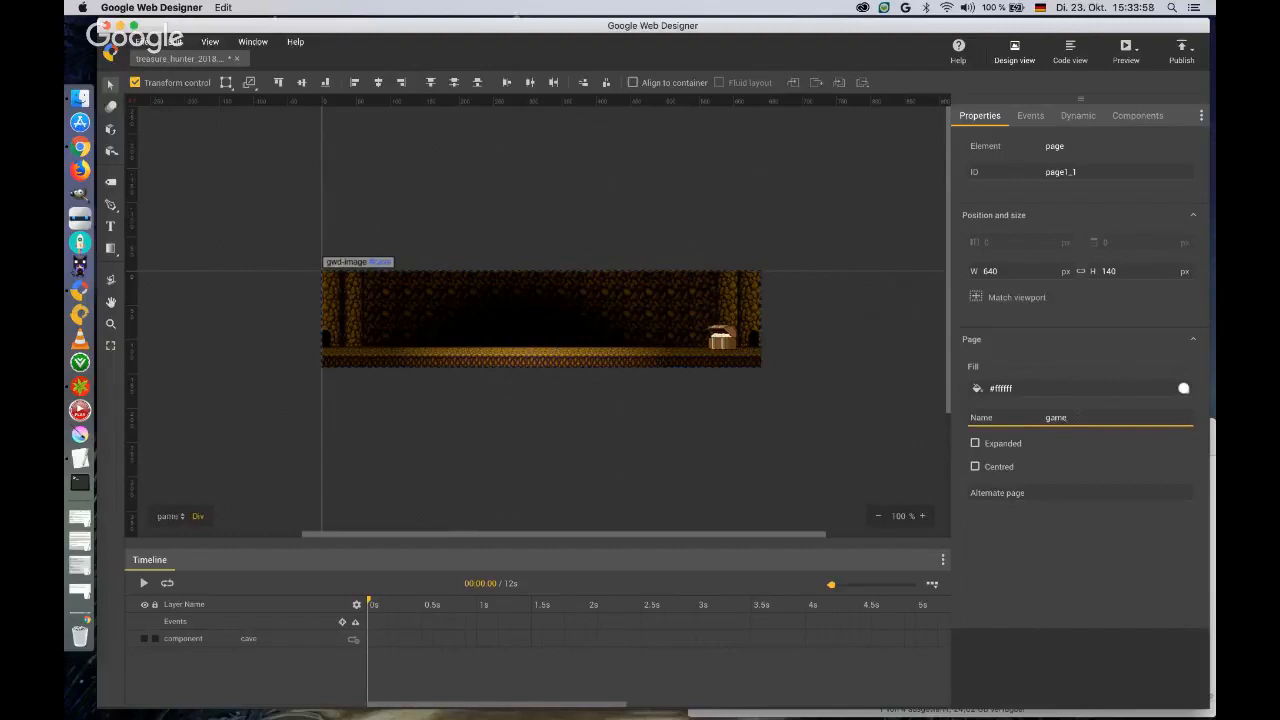
On startpage, add an event for button_start with the Tap Area Touch/Click trigger, Go to page action and pagedeck receiver.
{"action": "left_click", "coordinate": [168, 516]}
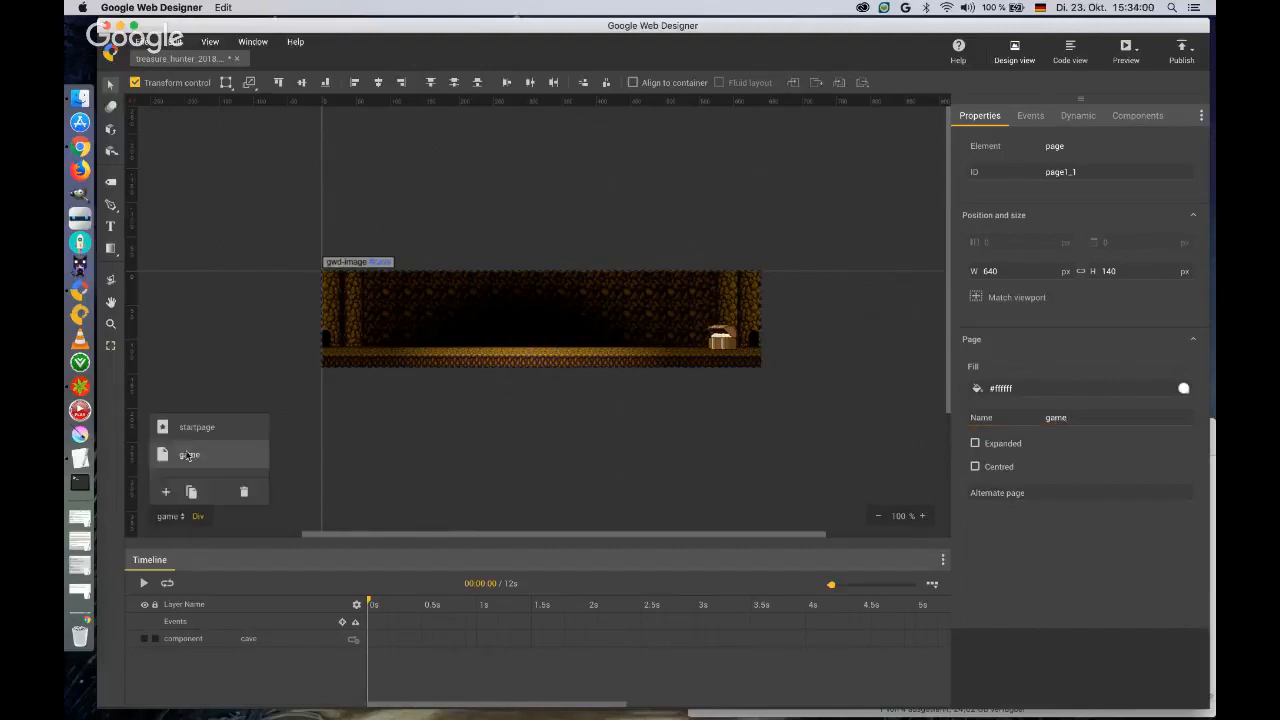
{"action": "left_click", "coordinate": [189, 427]}
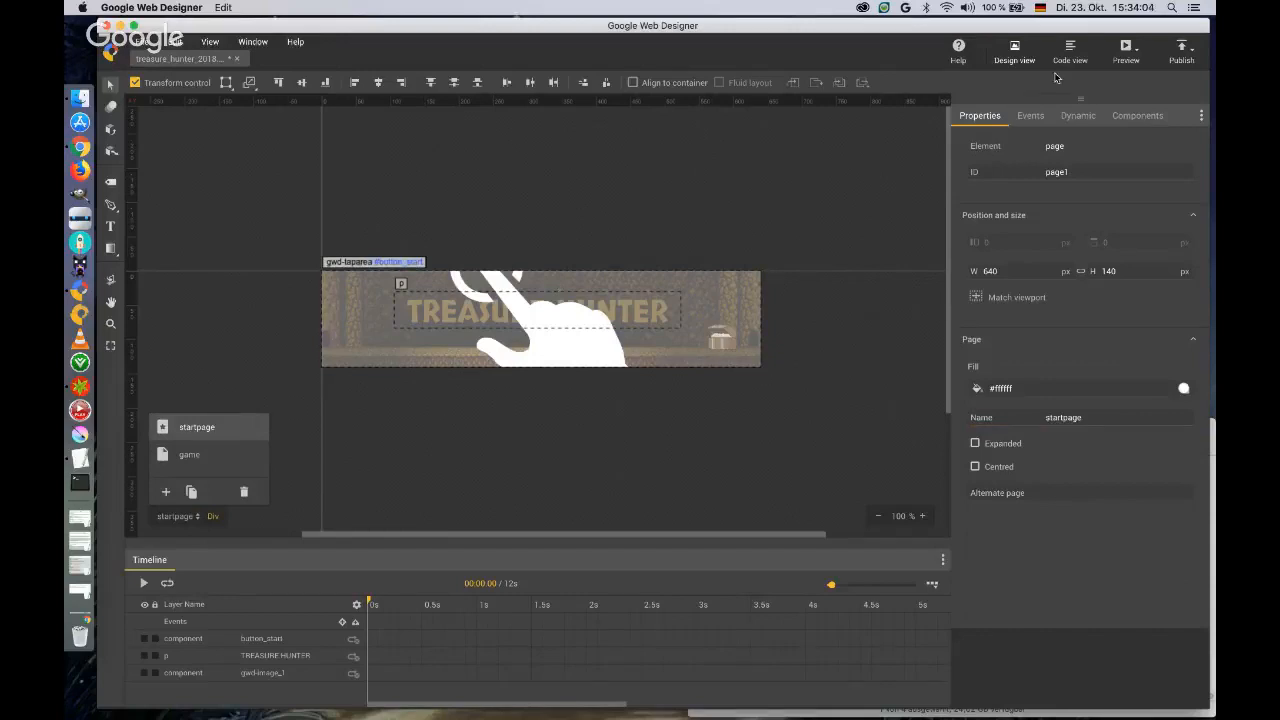
{"action": "left_click", "coordinate": [1033, 115]}
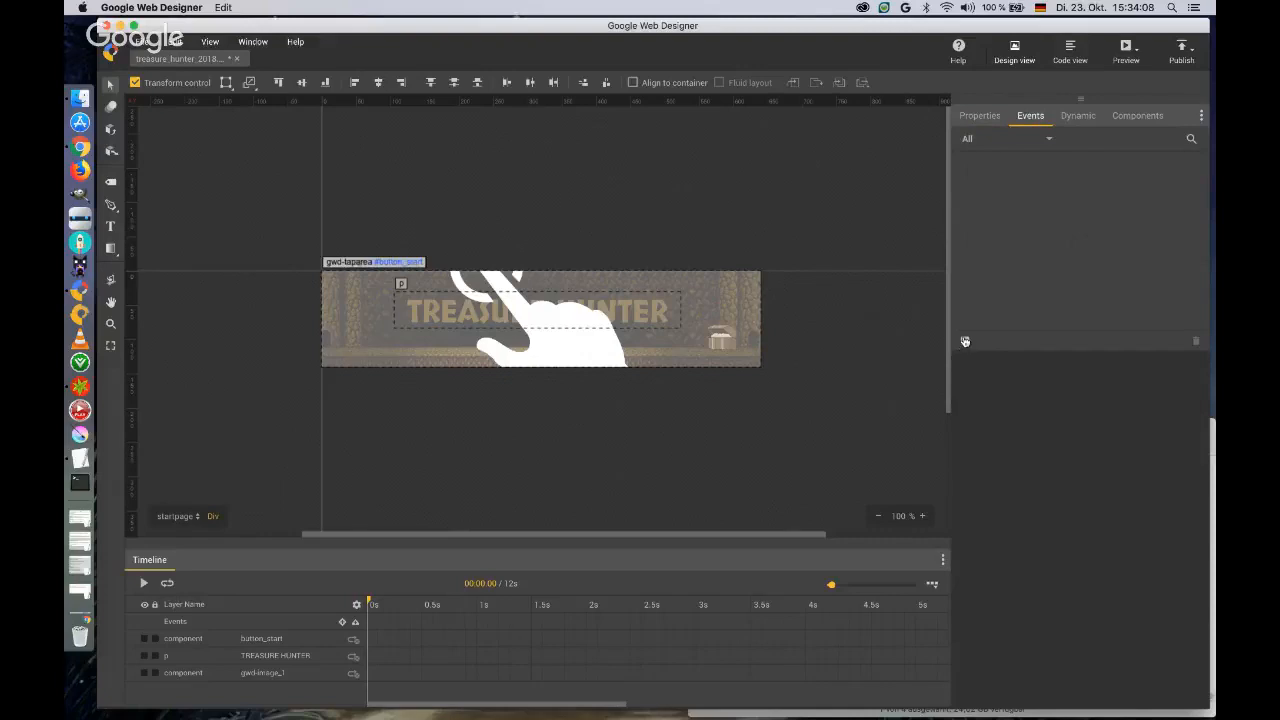
{"action": "left_click", "coordinate": [964, 343]}
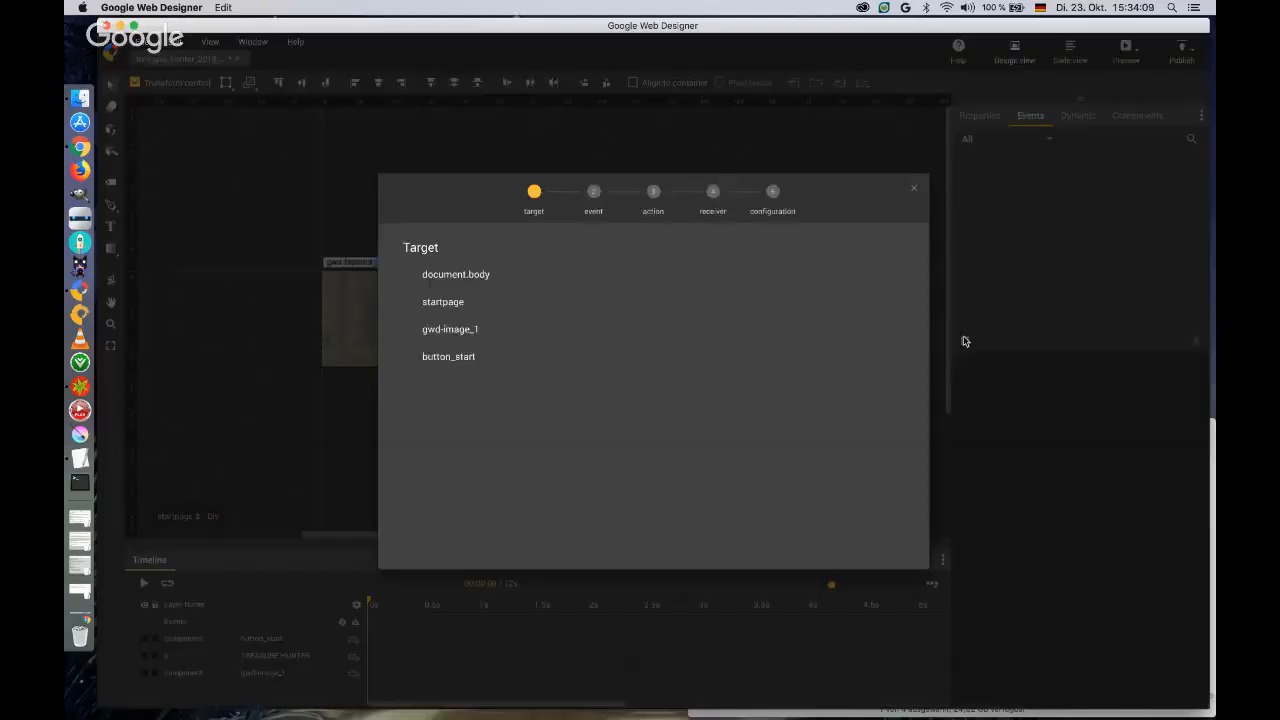
{"action": "left_click", "coordinate": [456, 358]}
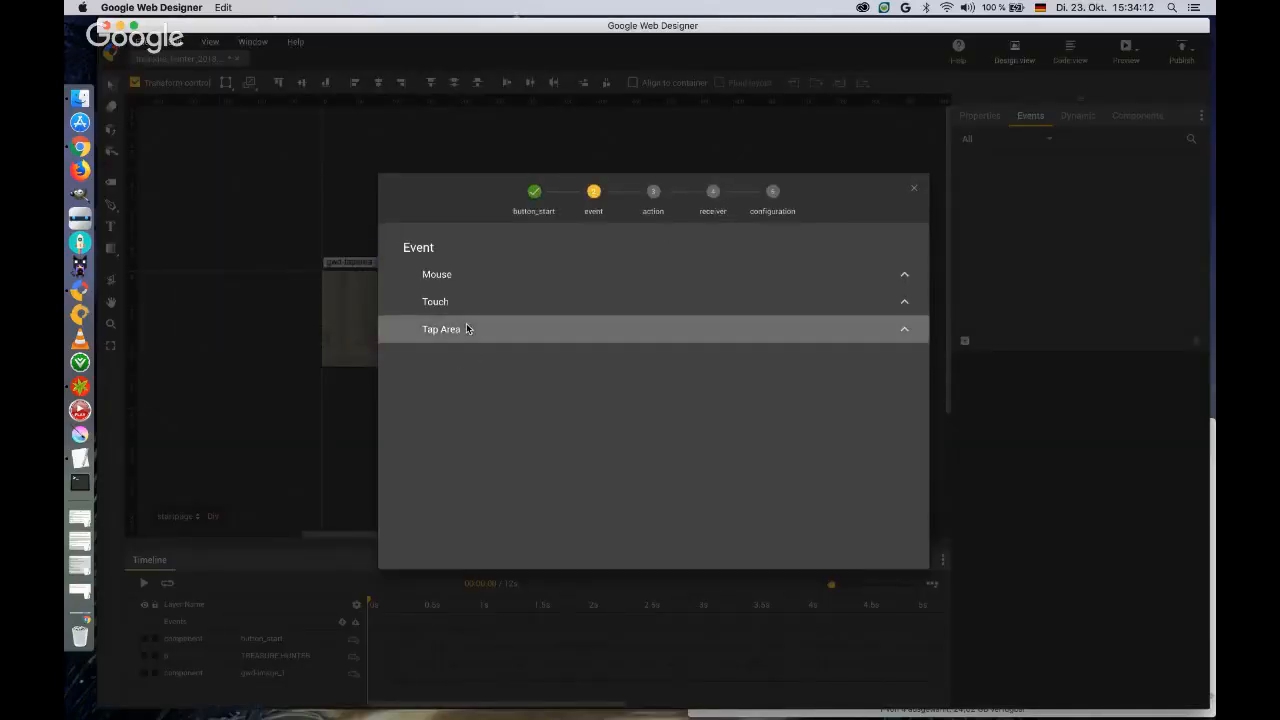
{"action": "left_click", "coordinate": [471, 331]}
{"action": "left_click", "coordinate": [471, 360]}
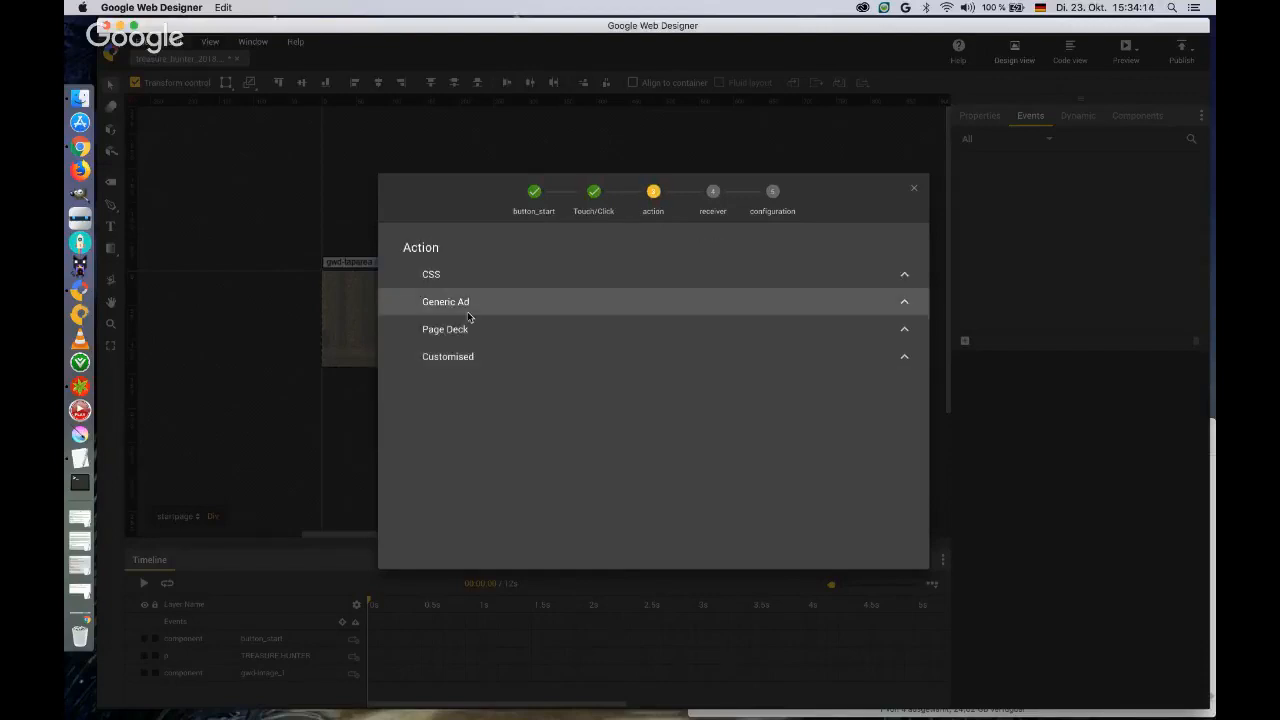
{"action": "left_click", "coordinate": [469, 329]}
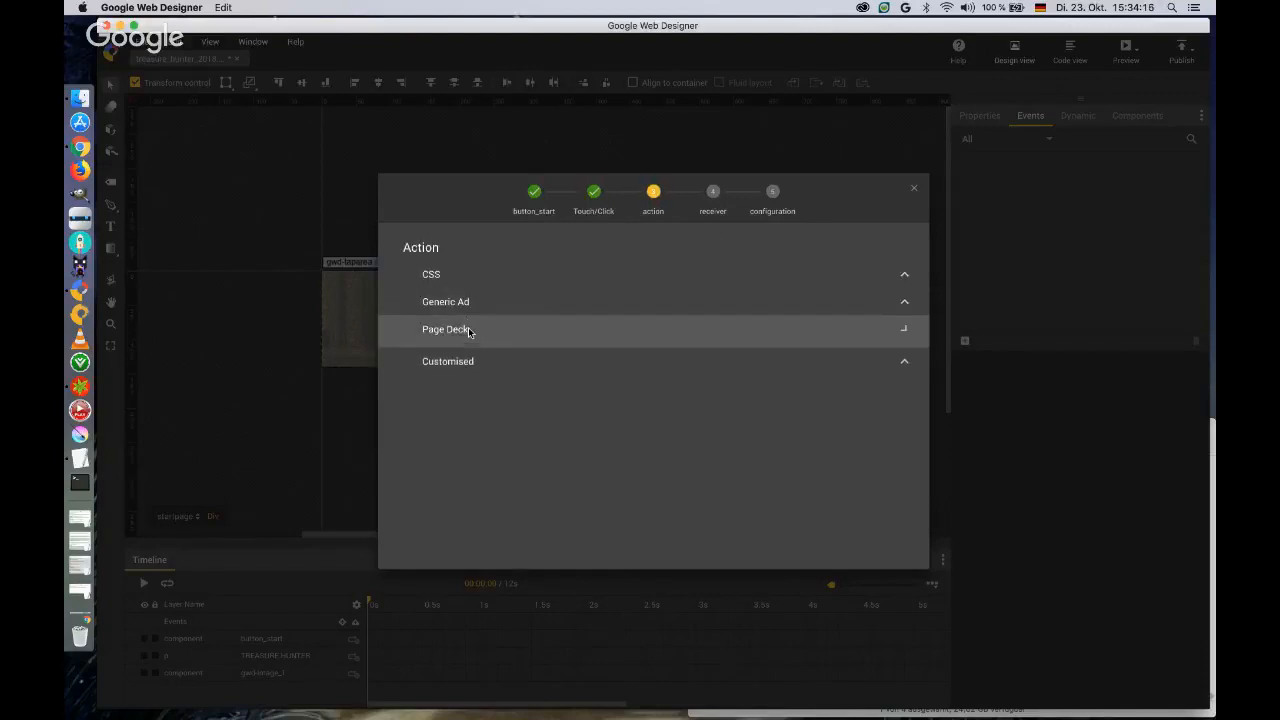
{"action": "left_click", "coordinate": [474, 358]}
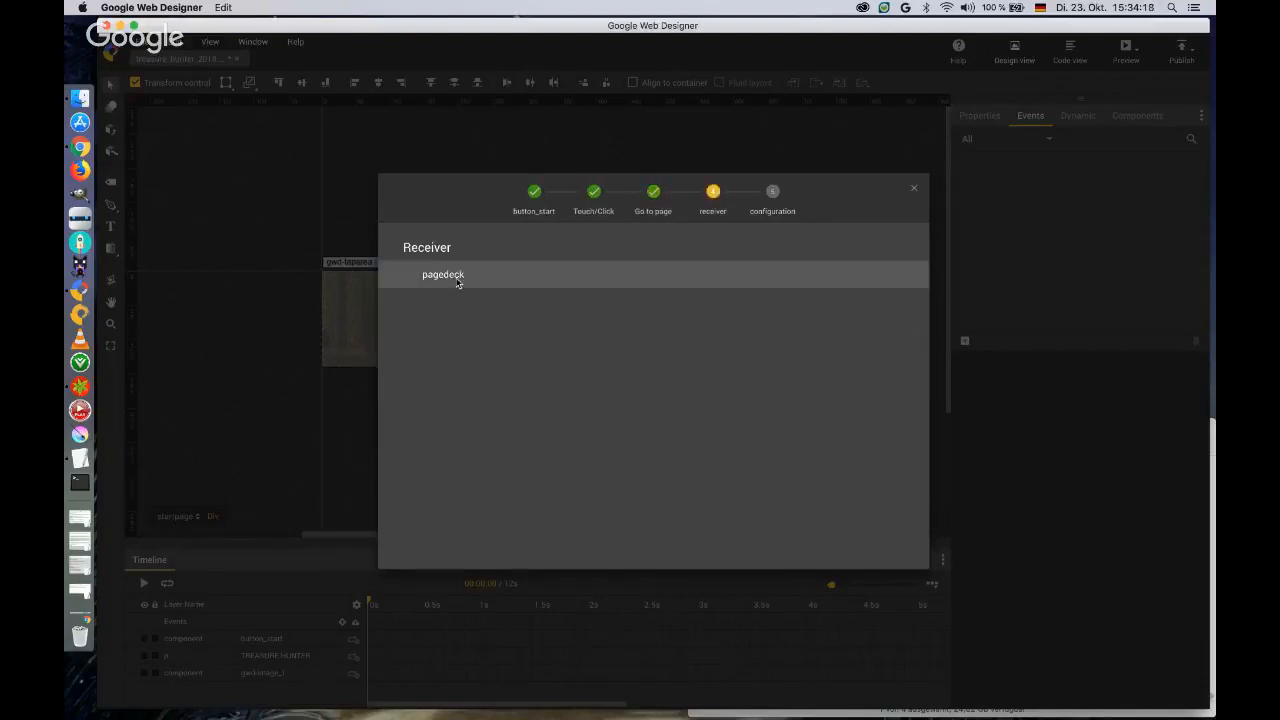
{"action": "left_click", "coordinate": [459, 277]}
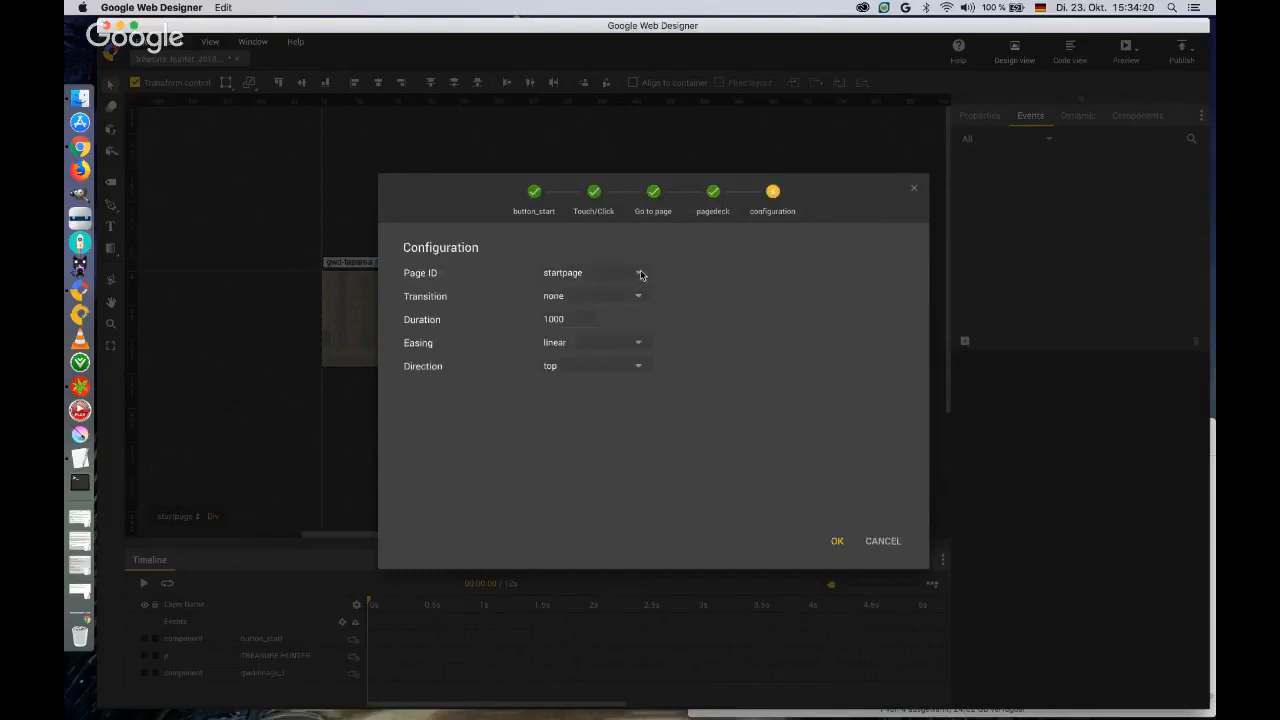
Configure the event to open the game page with a slide transition, ease-in-out easing and top direction.
{"action": "left_click", "coordinate": [629, 274]}
{"action": "left_click", "coordinate": [599, 317]}
{"action": "left_click", "coordinate": [637, 300]}
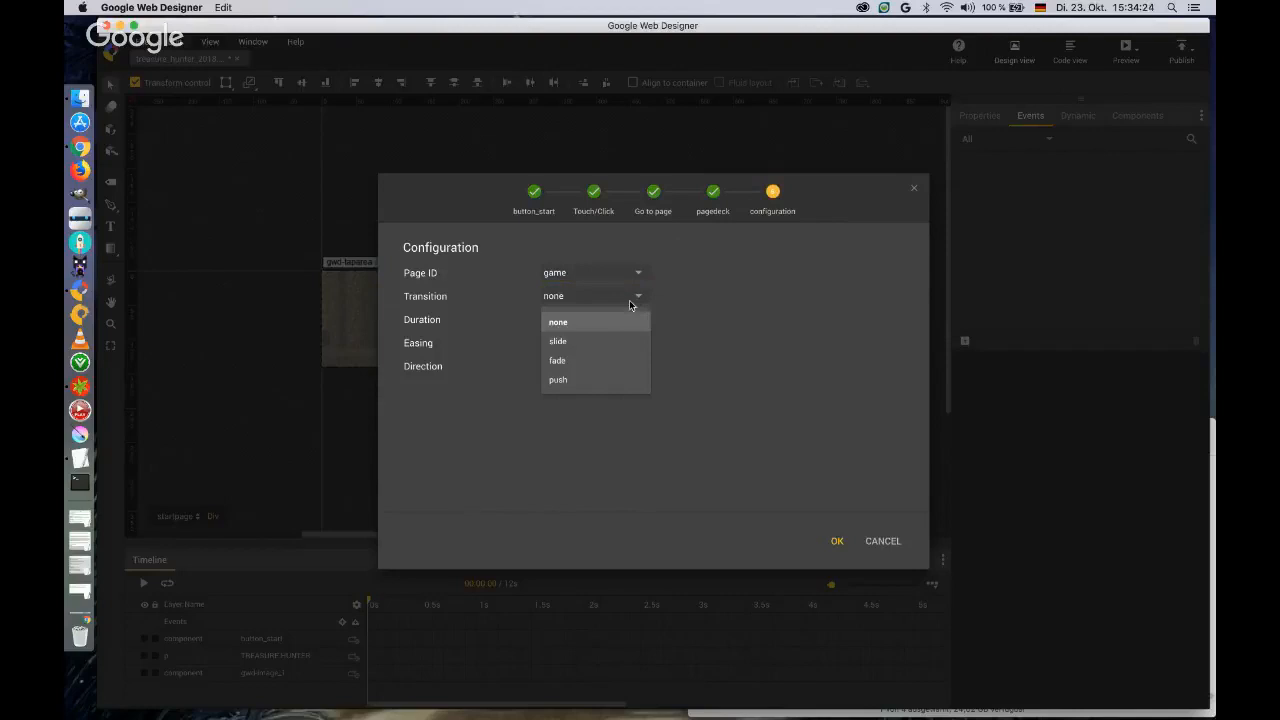
{"action": "left_click", "coordinate": [558, 341]}
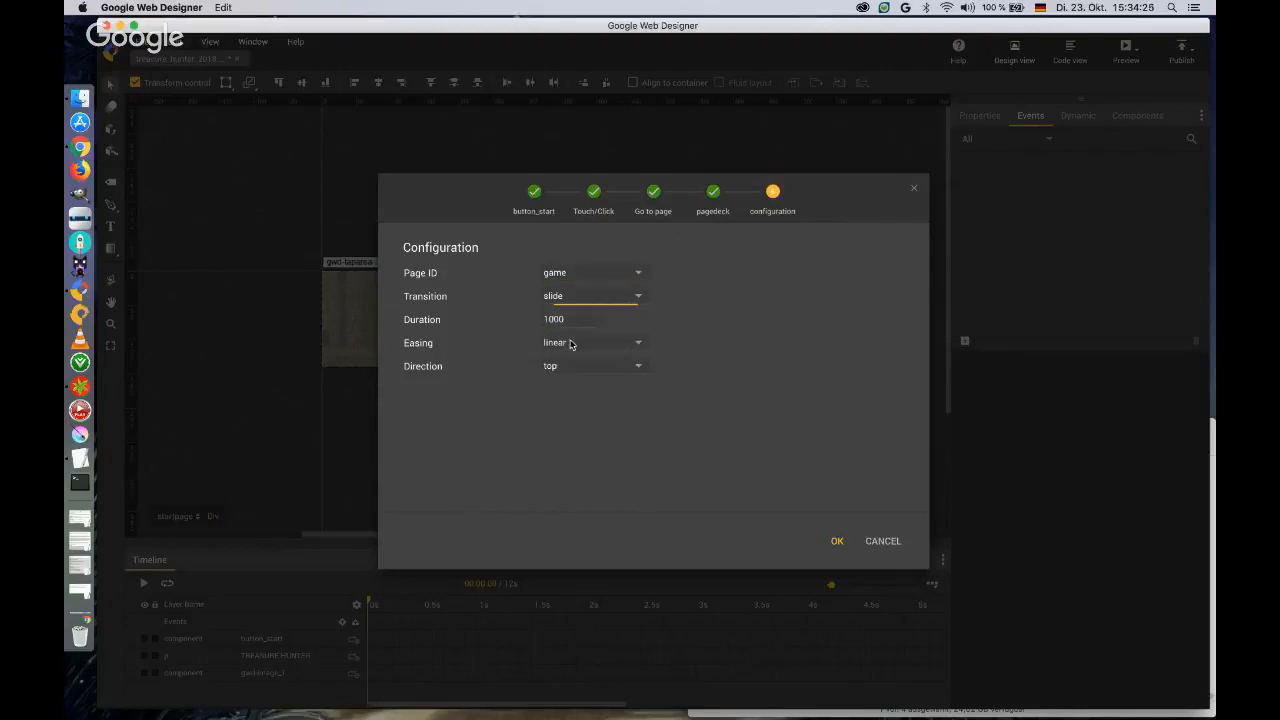
{"action": "left_click", "coordinate": [640, 367]}
{"action": "left_click", "coordinate": [557, 389]}
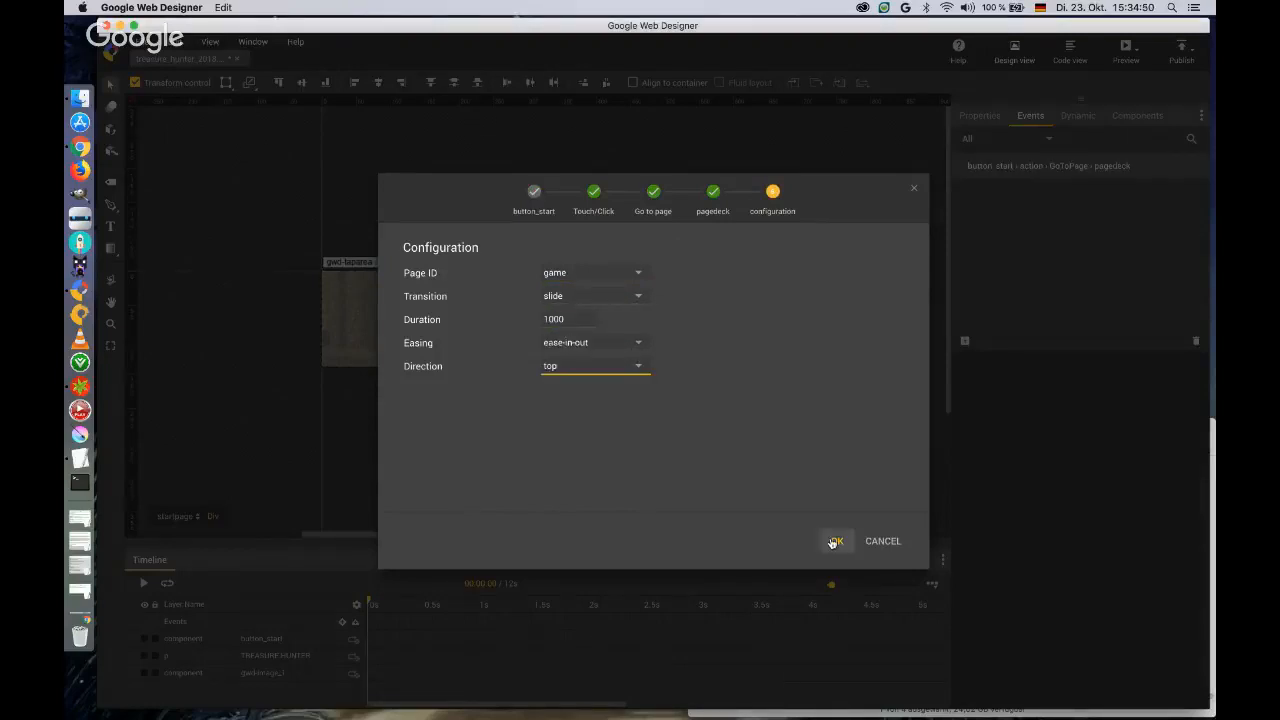
{"action": "left_click", "coordinate": [837, 541]}
Preview the banner in Chrome, test the start page's tap area, and close both Treasure Hunter preview tabs.
{"action": "left_click", "coordinate": [1125, 50]}
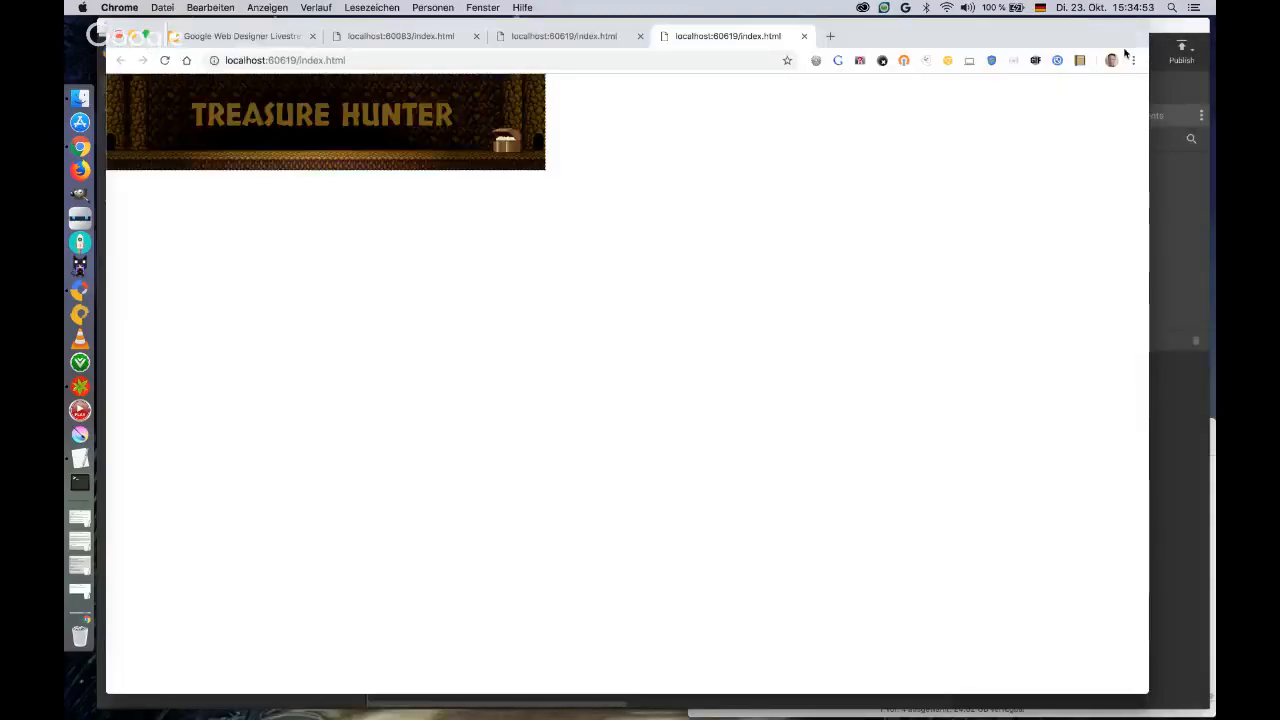
{"action": "left_click", "coordinate": [469, 109]}
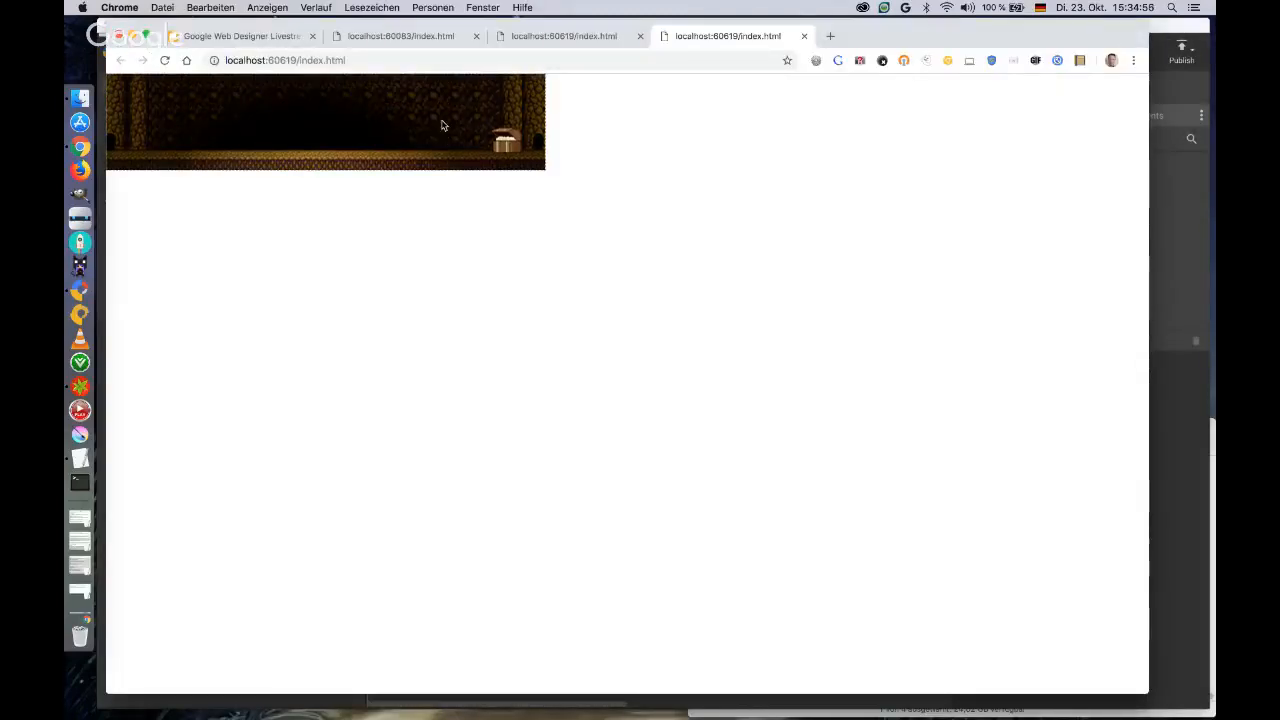
{"action": "left_click", "coordinate": [804, 36]}
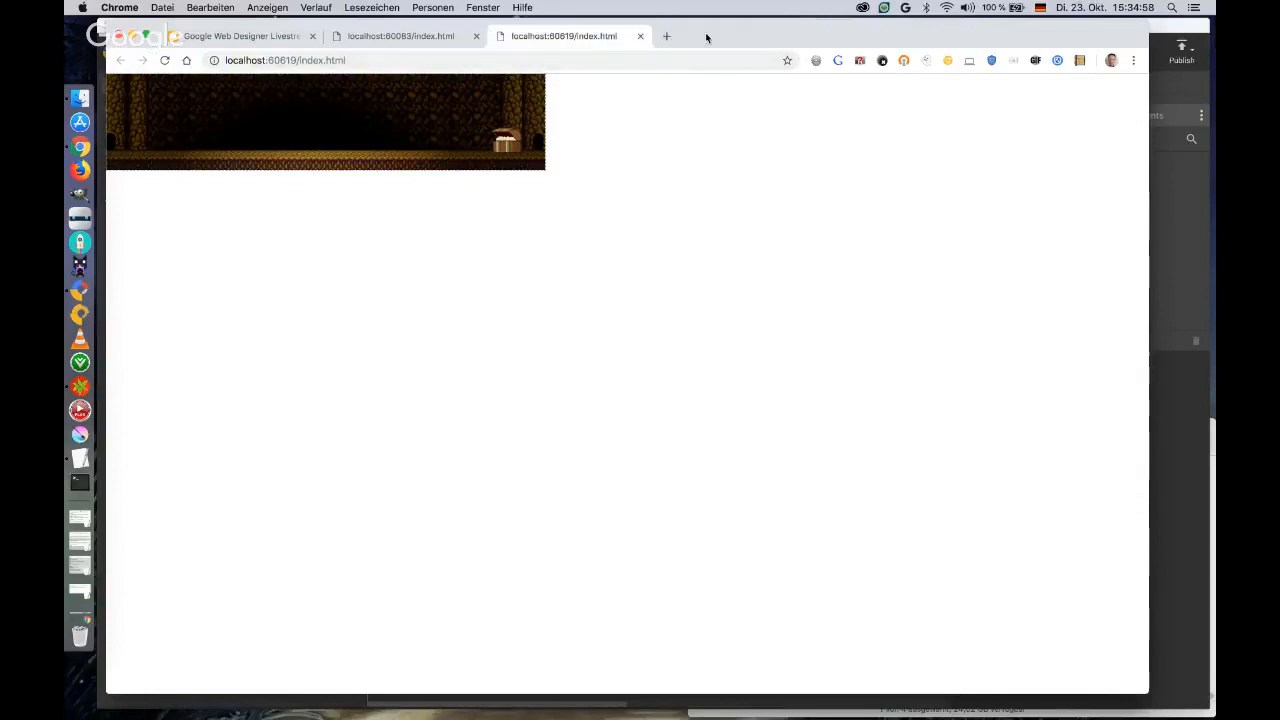
{"action": "left_click", "coordinate": [640, 36]}
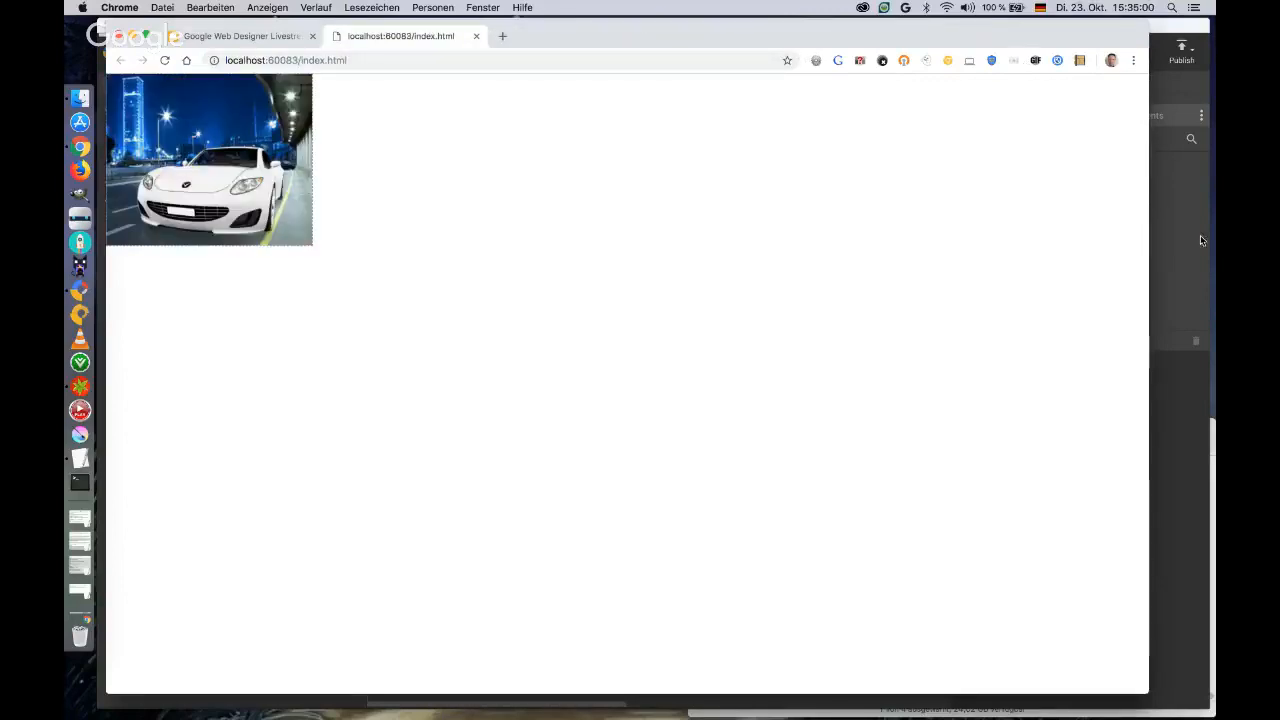
Bring indianabones.png from the Treasure_Hunter folder onto the startpage and place it off the banner, above its upper-right corner.
{"action": "left_click", "coordinate": [1174, 259]}
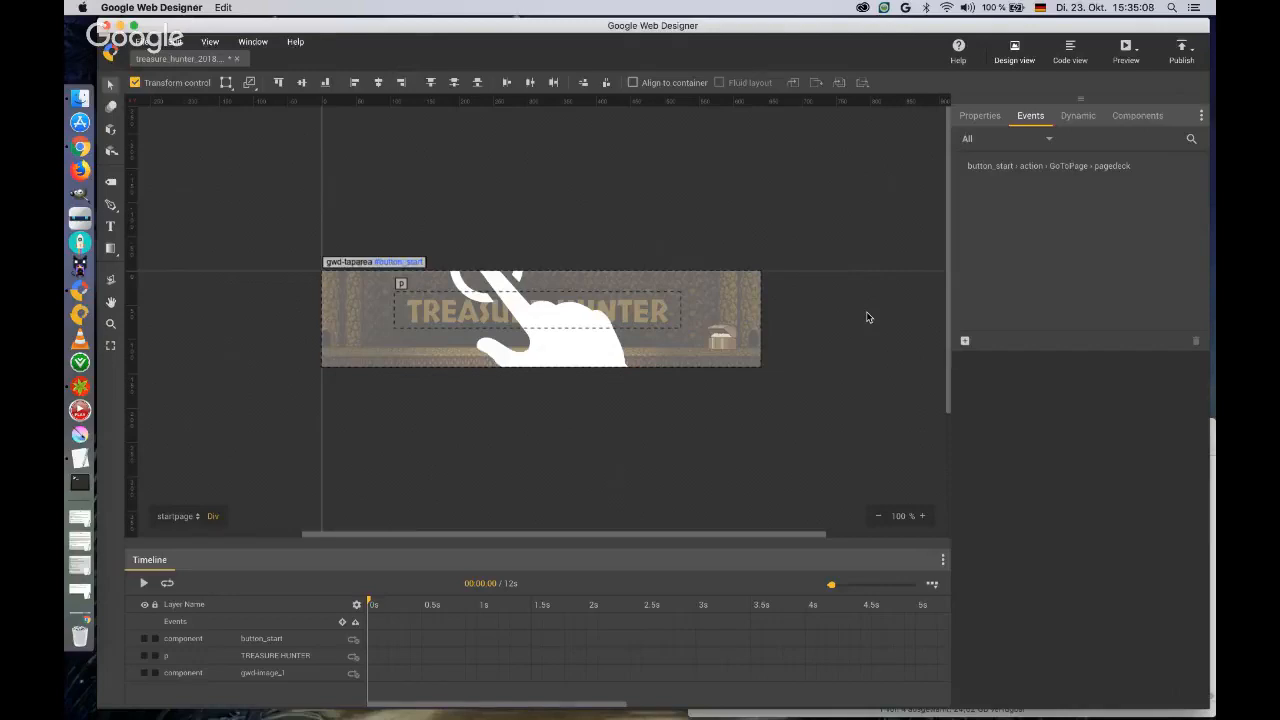
{"action": "key", "text": "ctrl+Up"}
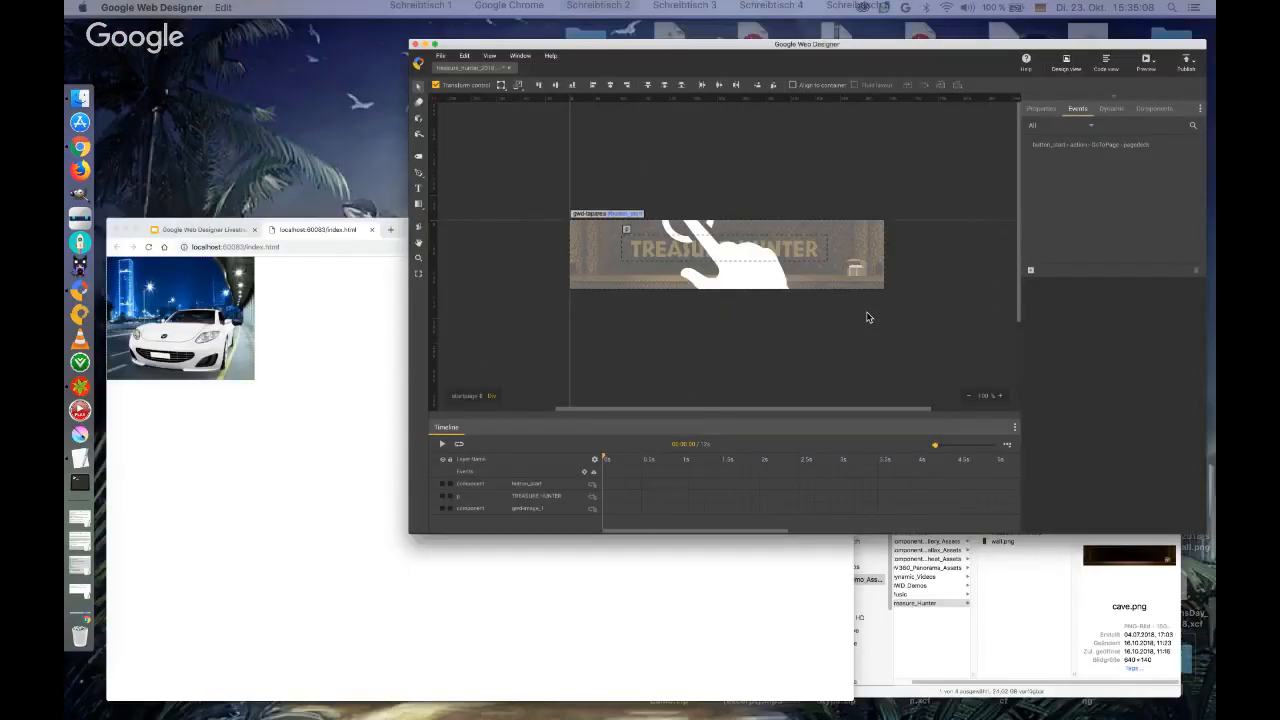
{"action": "key", "text": "ctrl+Up"}
{"action": "left_click", "coordinate": [970, 476]}
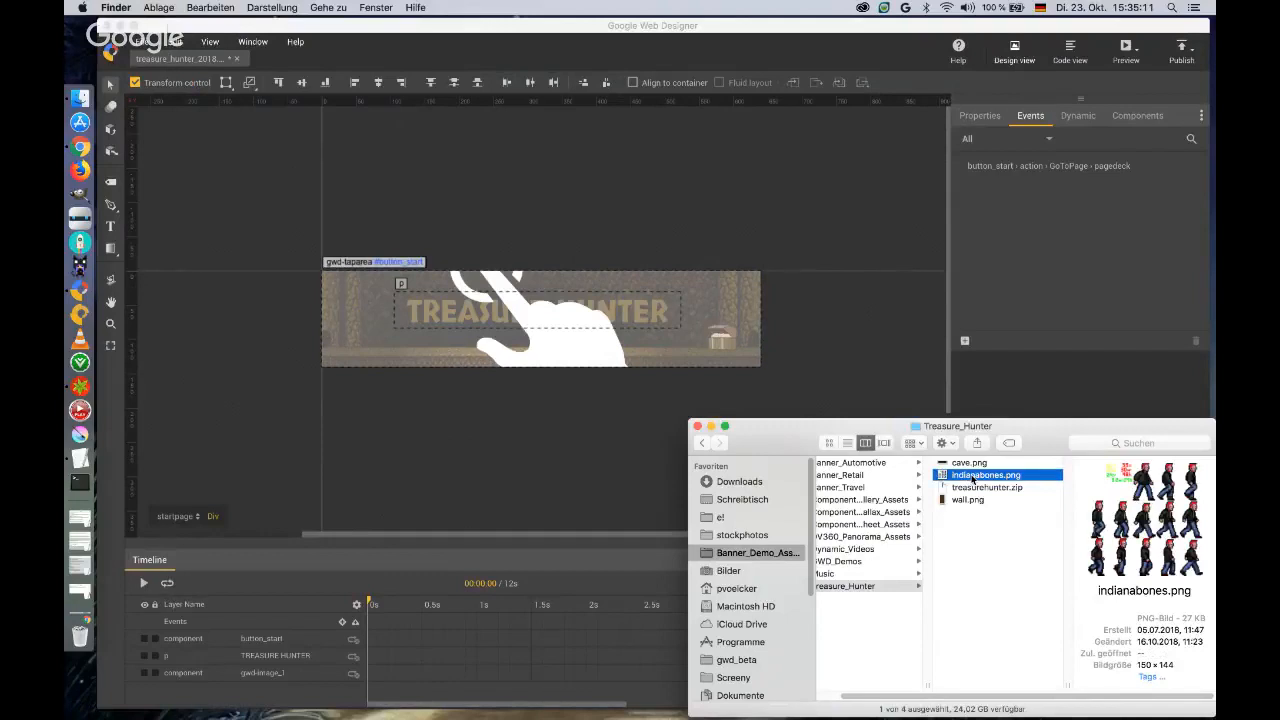
{"action": "left_click_drag", "start_coordinate": [972, 480], "coordinate": [737, 207]}
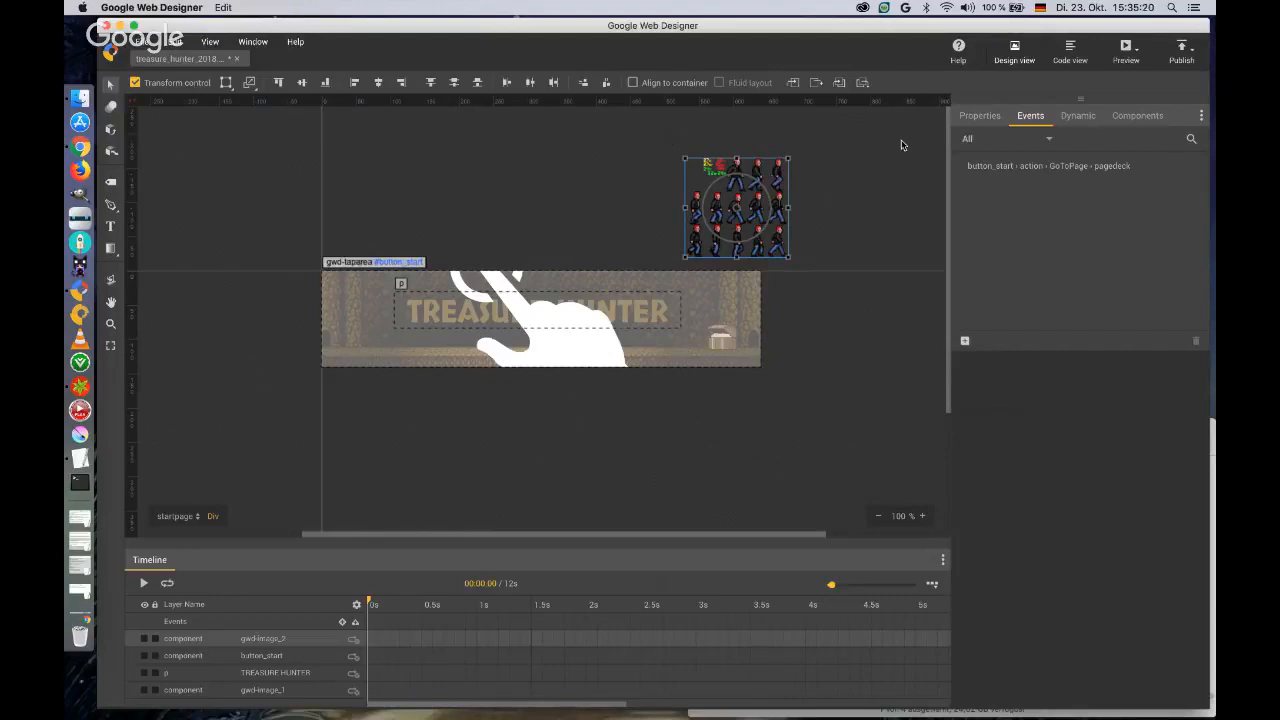
{"action": "left_click_drag", "start_coordinate": [754, 189], "coordinate": [819, 174]}
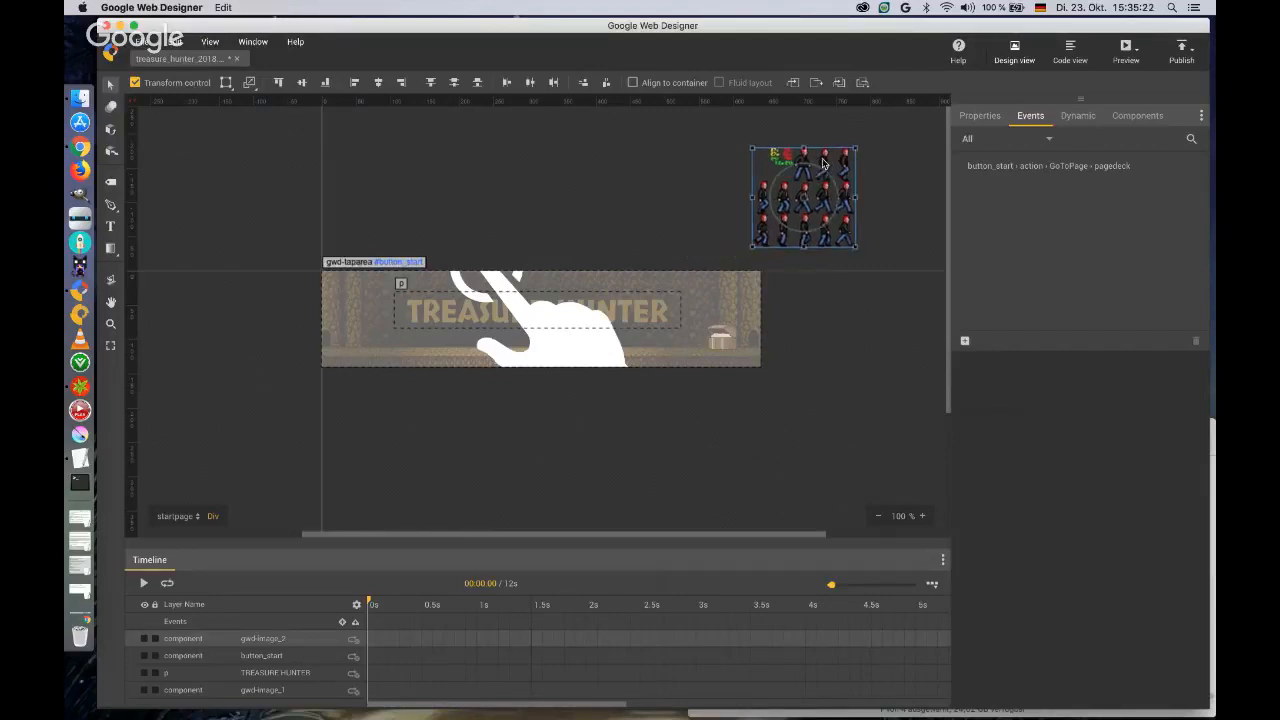
Cut the indianabones image from startpage and paste it onto the game page, outside the banner.
{"action": "key", "text": "Delete"}
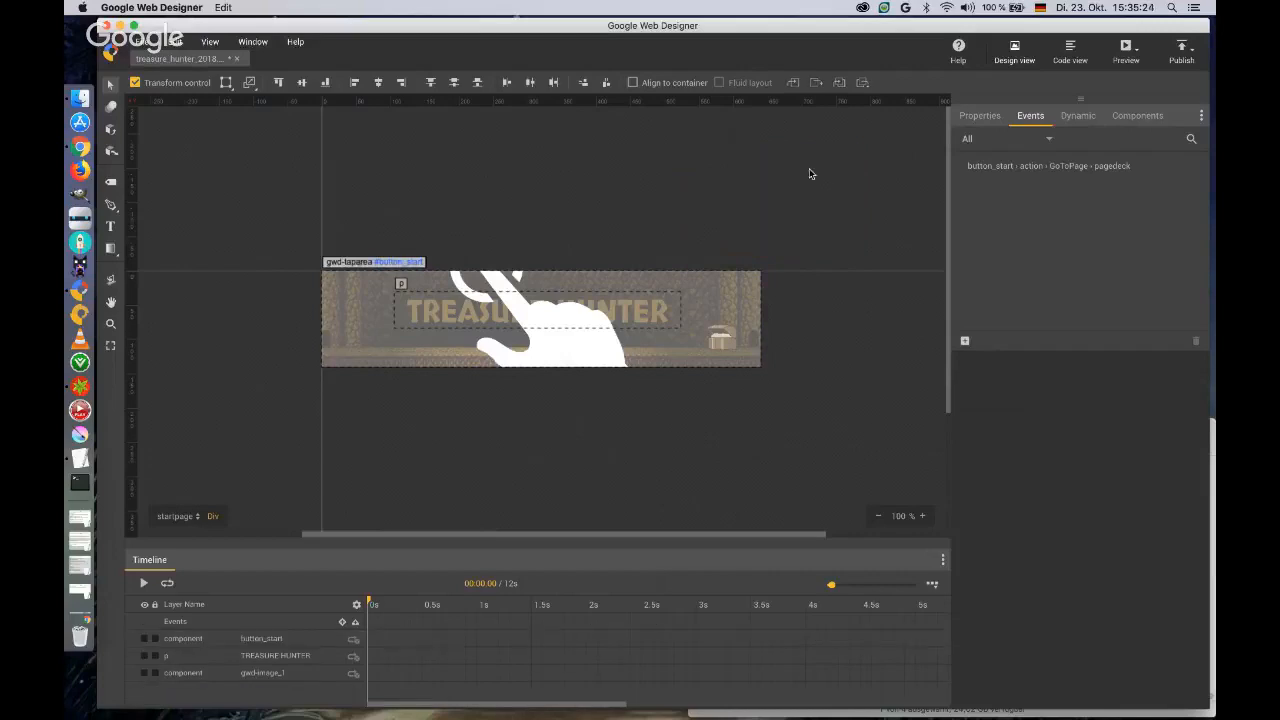
{"action": "left_click", "coordinate": [180, 516]}
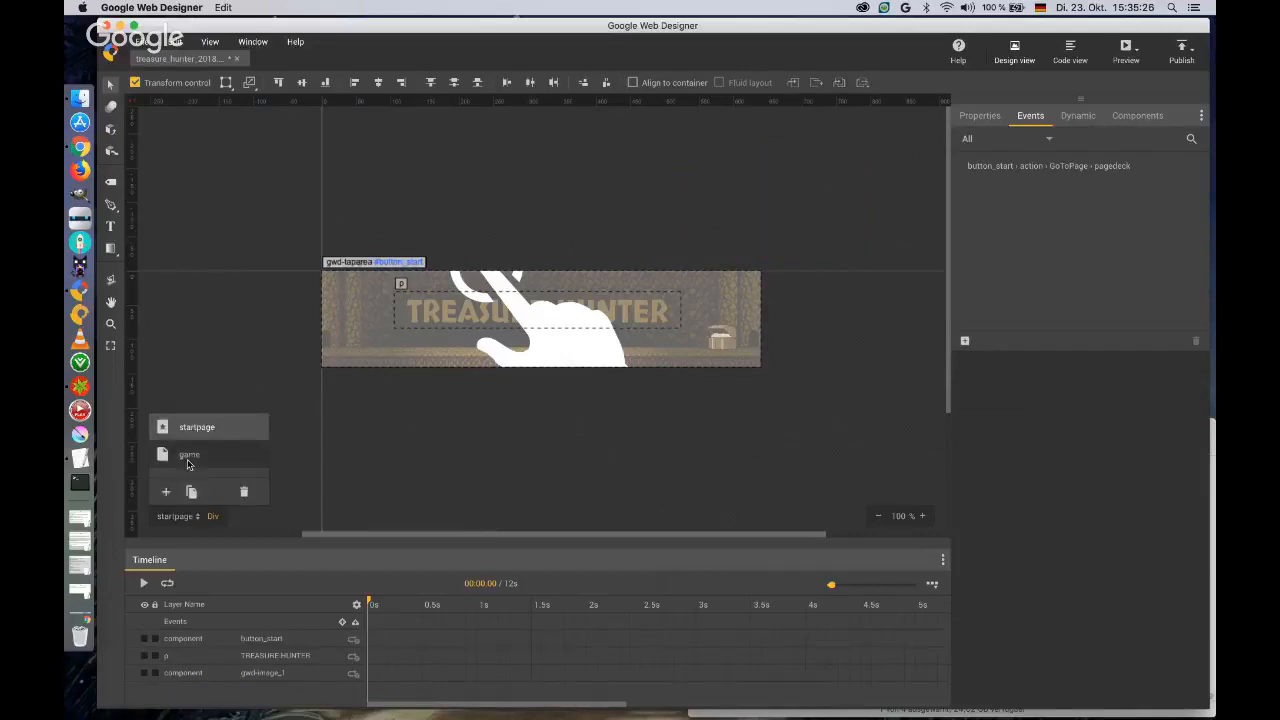
{"action": "left_click", "coordinate": [189, 455]}
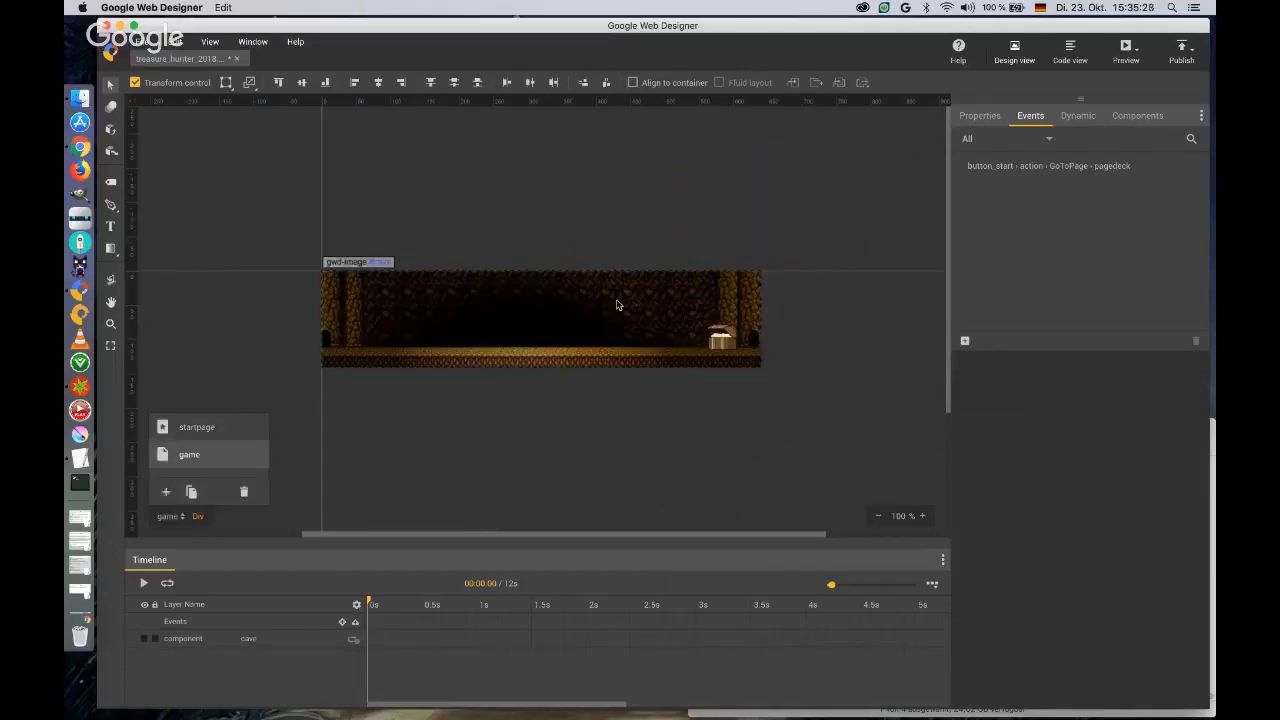
{"action": "key", "text": "super+v"}
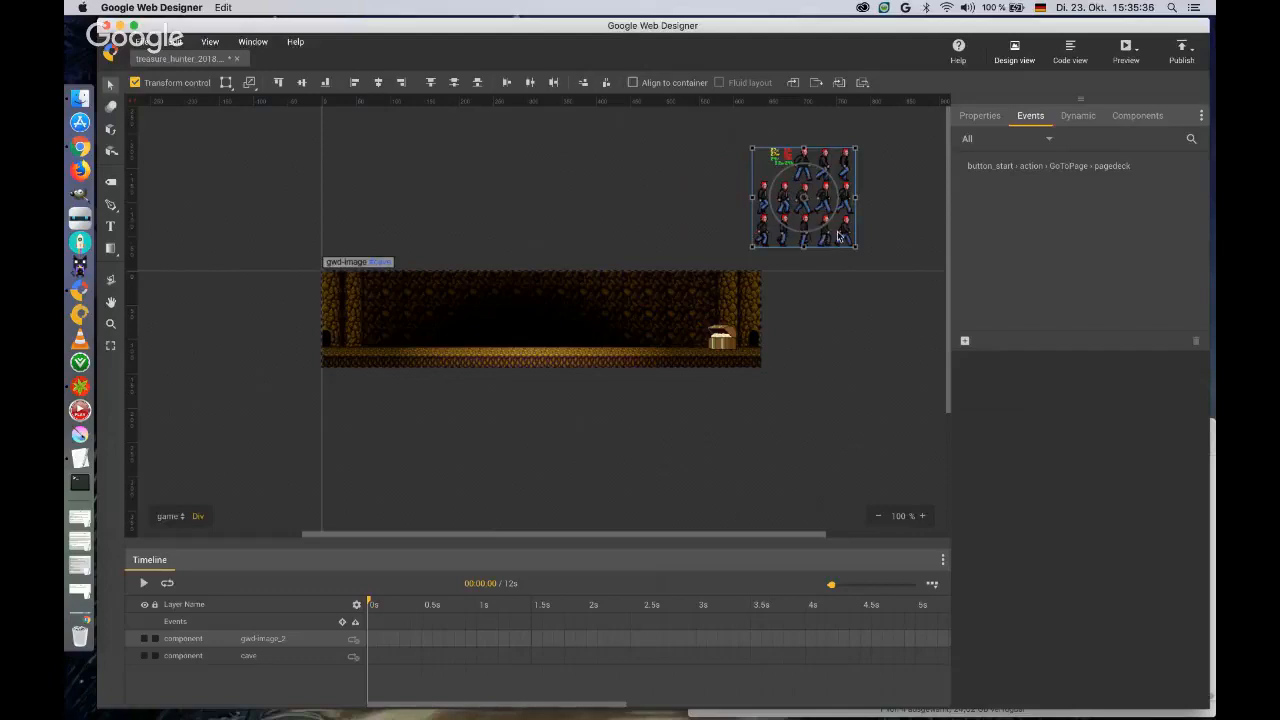
{"action": "left_click", "coordinate": [880, 232]}
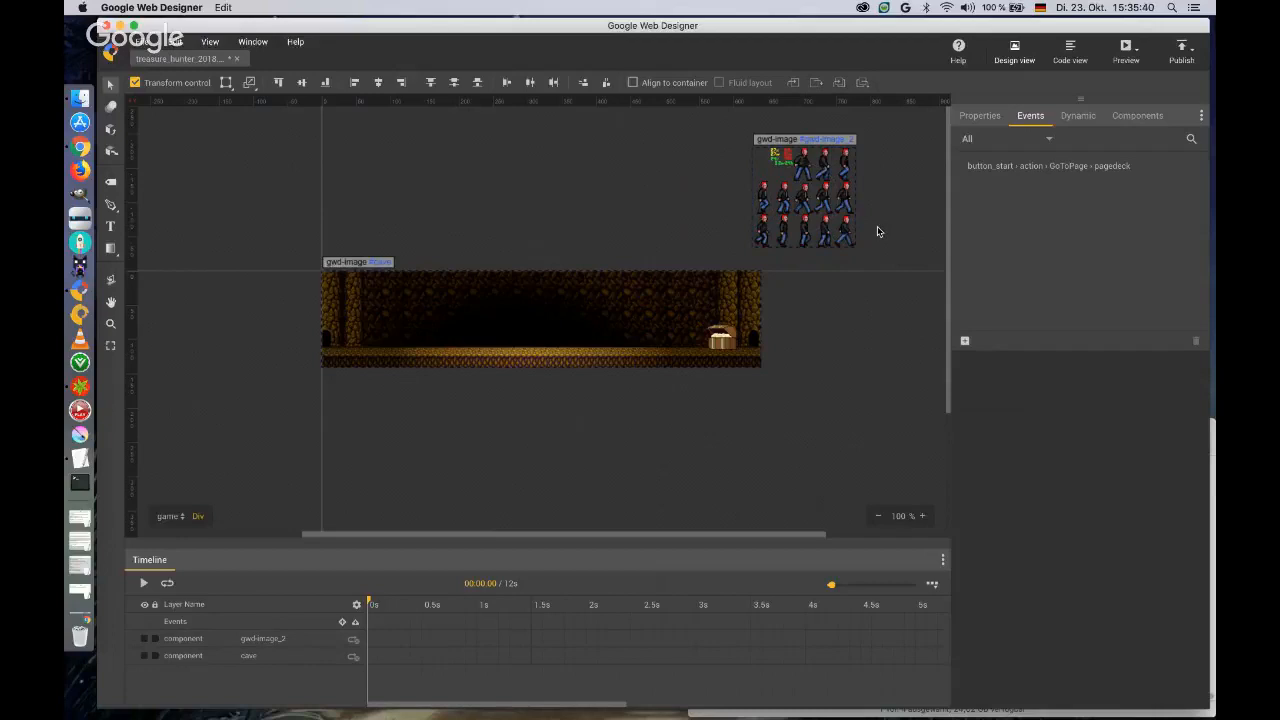
Draw a div about 490 x 52 px across the cave on the game page and give it the ID player.
{"action": "left_click", "coordinate": [1124, 117]}
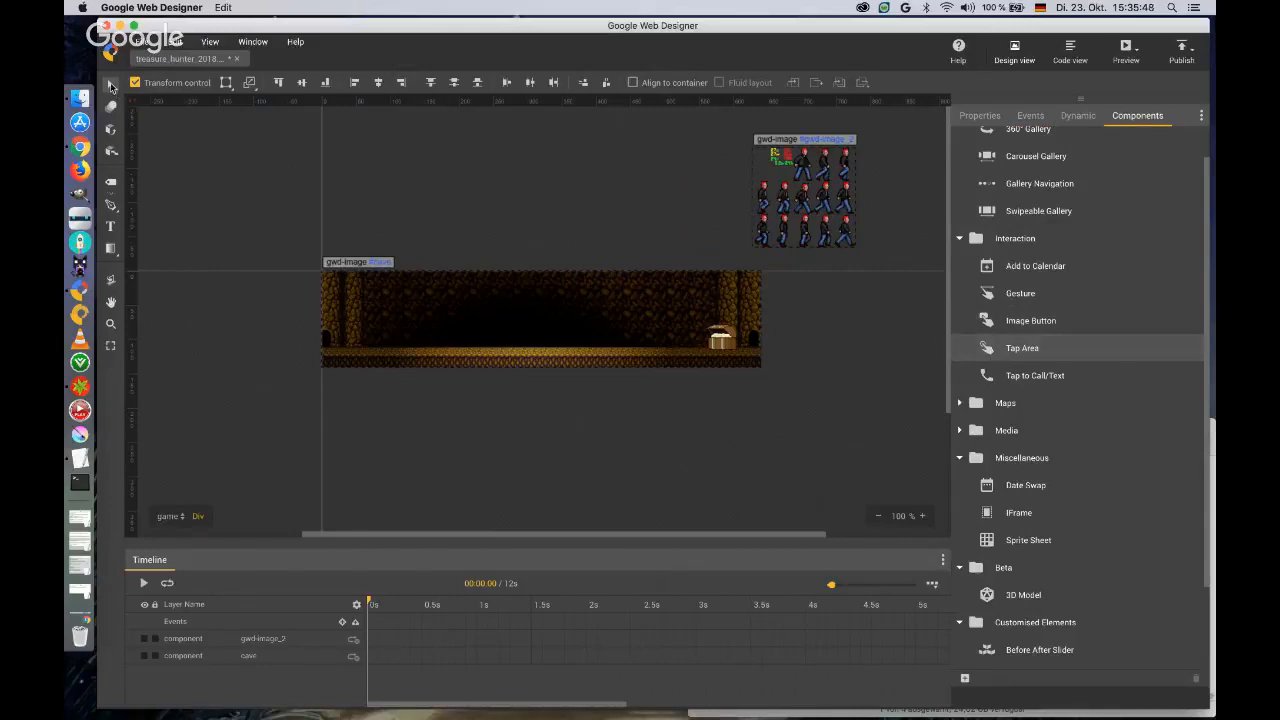
{"action": "left_click", "coordinate": [111, 181]}
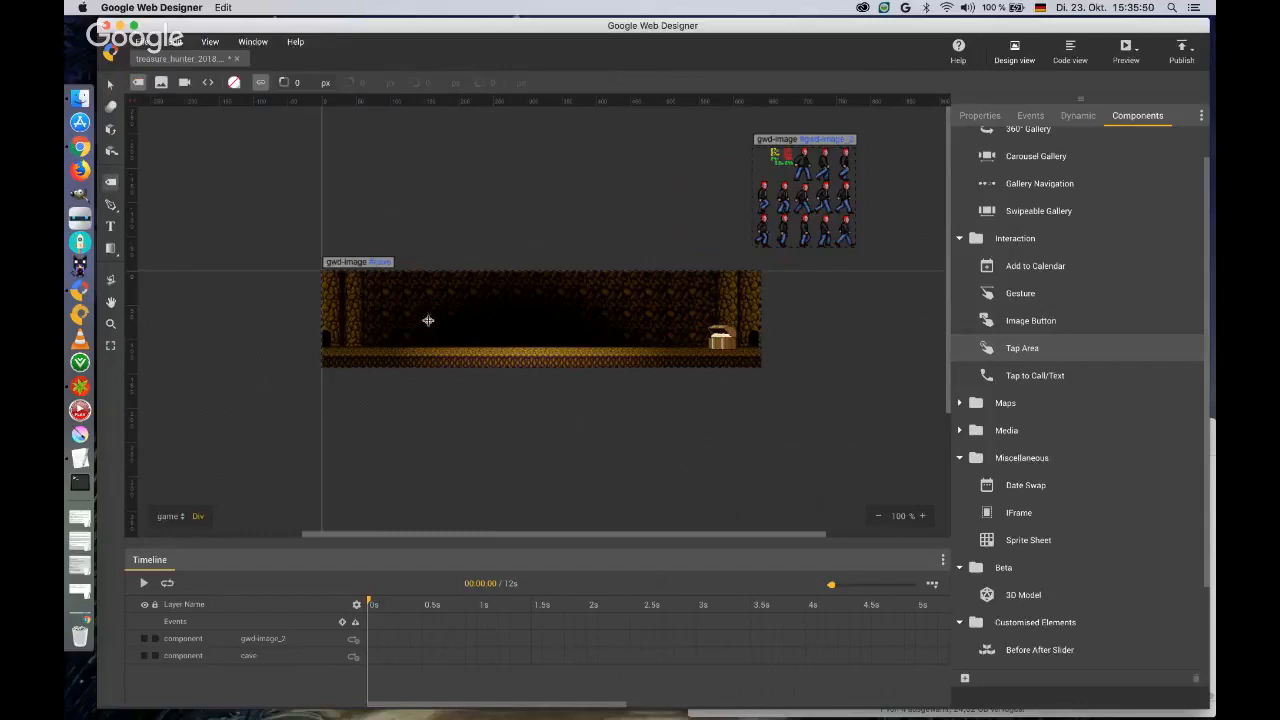
{"action": "left_click_drag", "start_coordinate": [360, 310], "coordinate": [697, 346]}
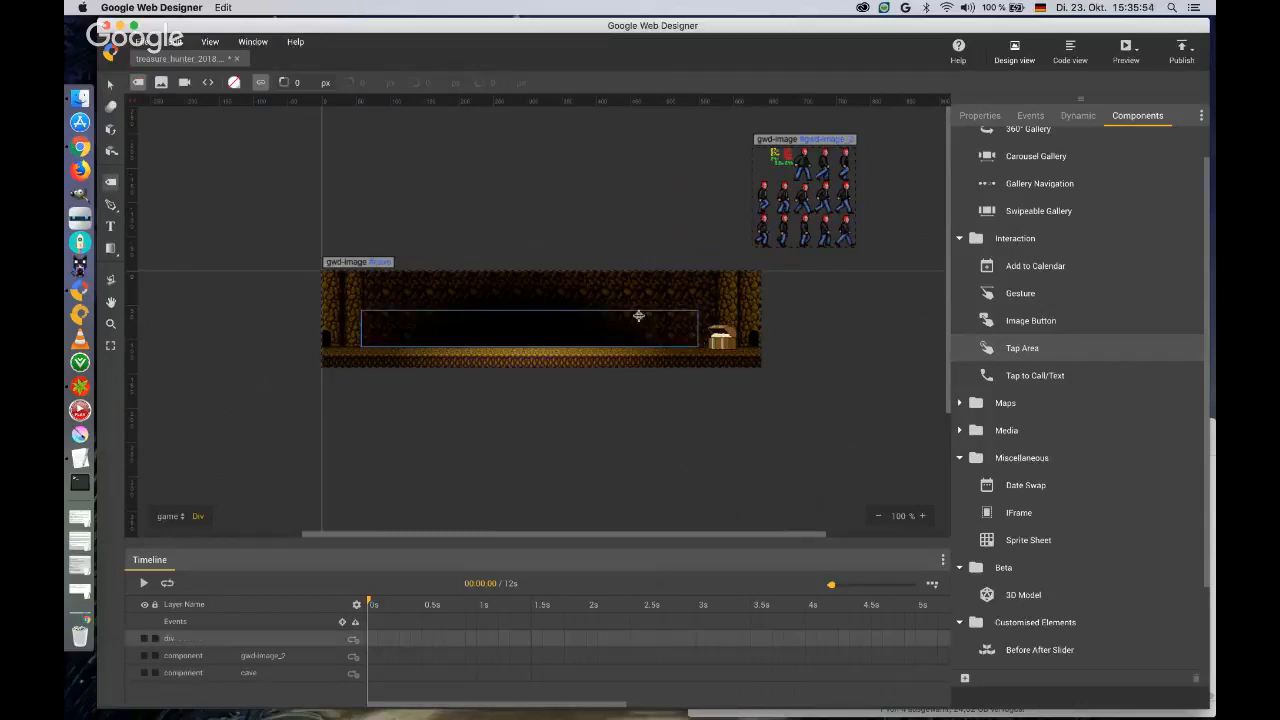
{"action": "left_click", "coordinate": [980, 116]}
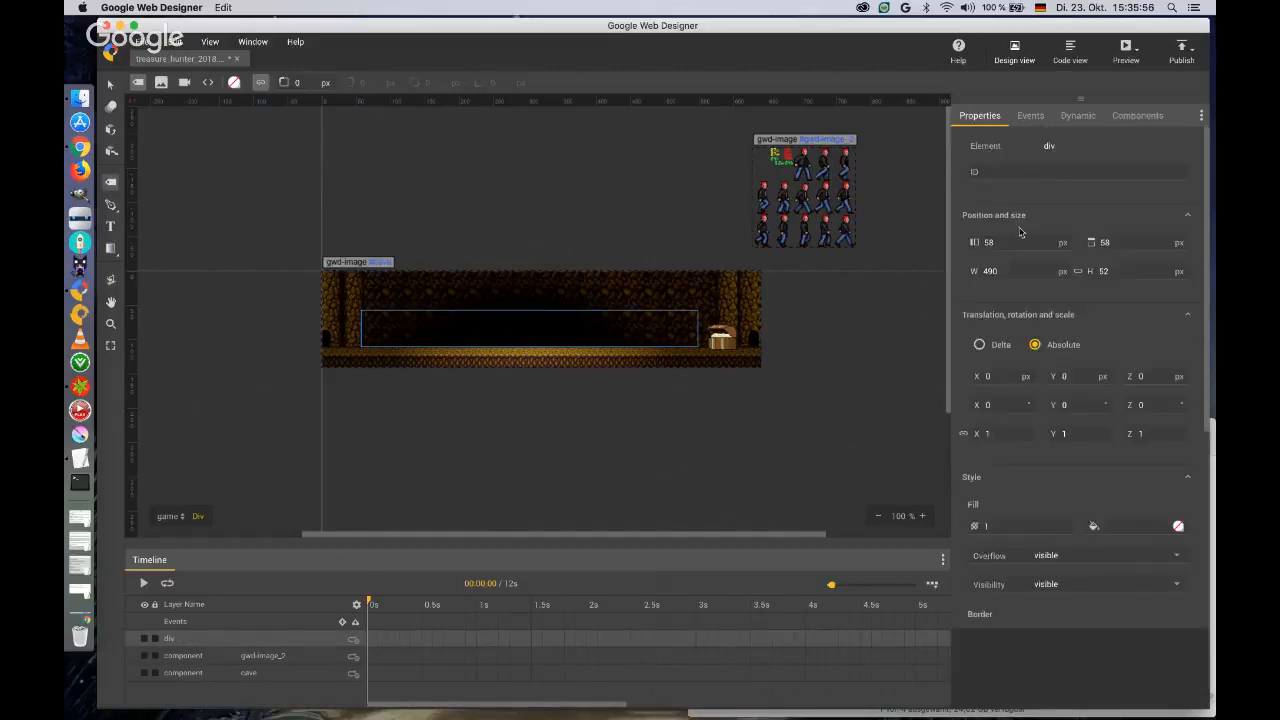
{"action": "type", "text": "player"}
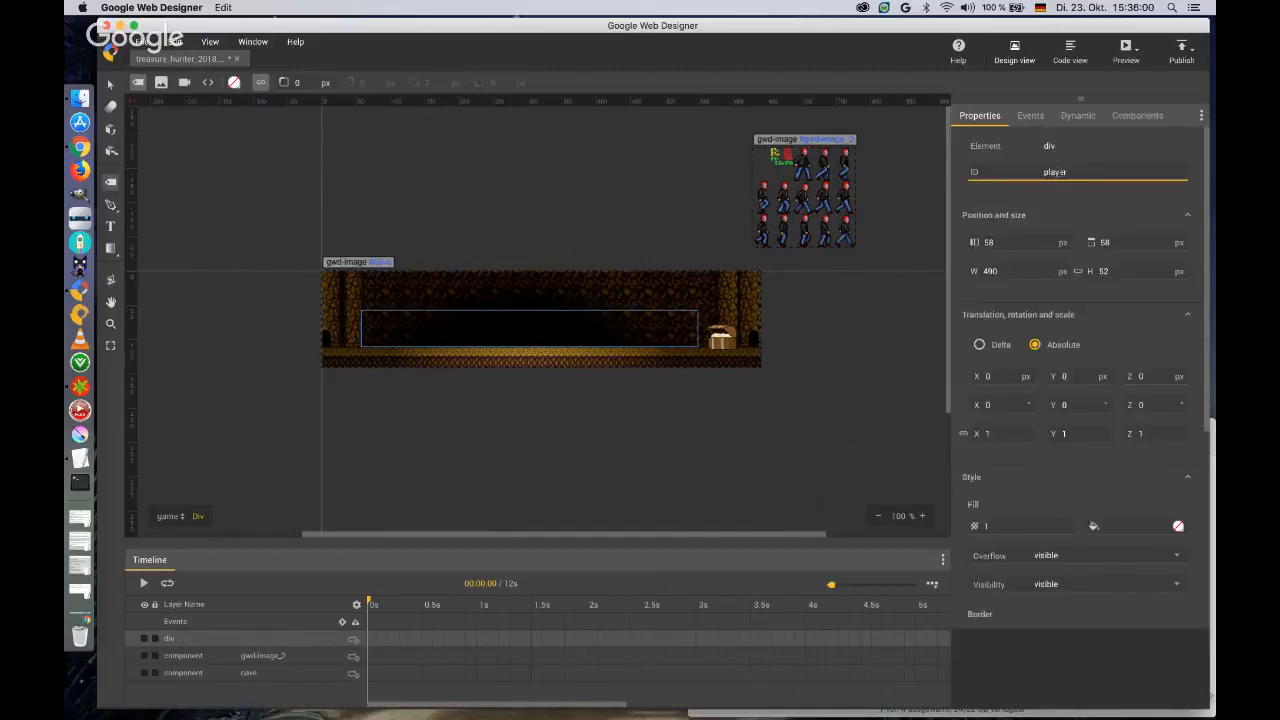
{"action": "key", "text": "Tab"}
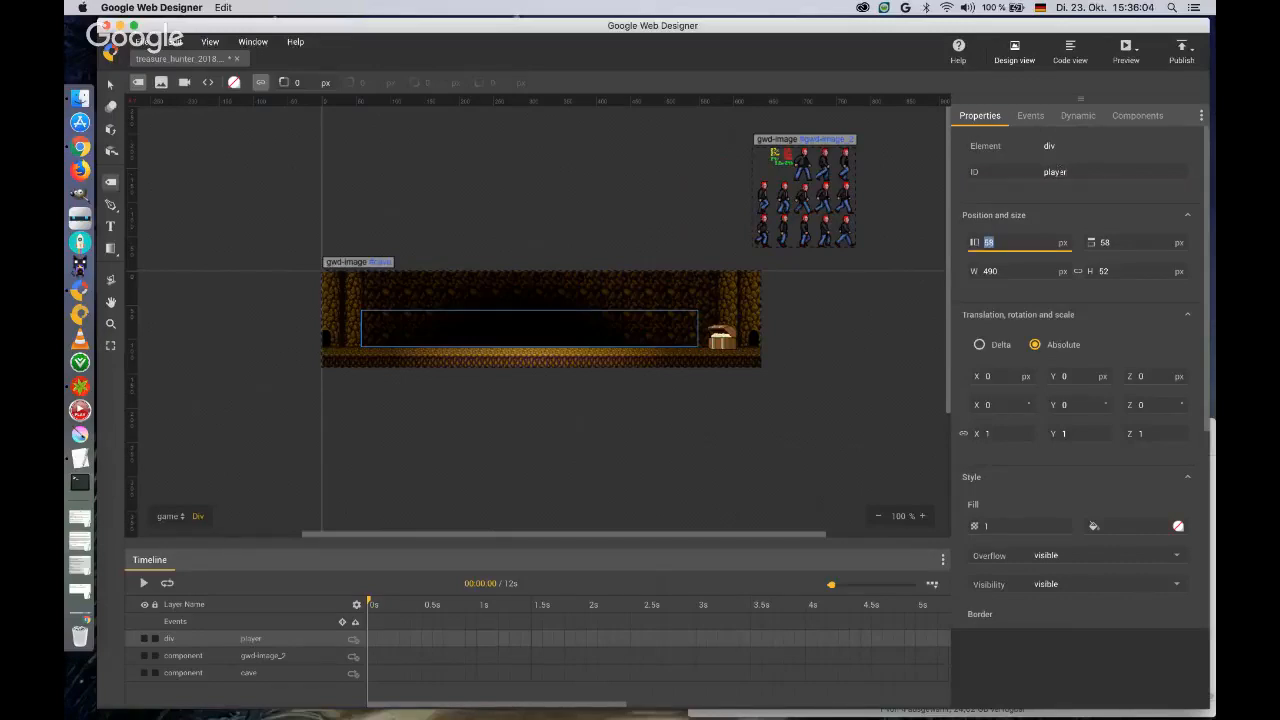
Set the player div's left position to 35 px, top to 70 px, width to 600 px and height to 48 px.
{"action": "type", "text": "35"}
{"action": "key", "text": "Tab"}
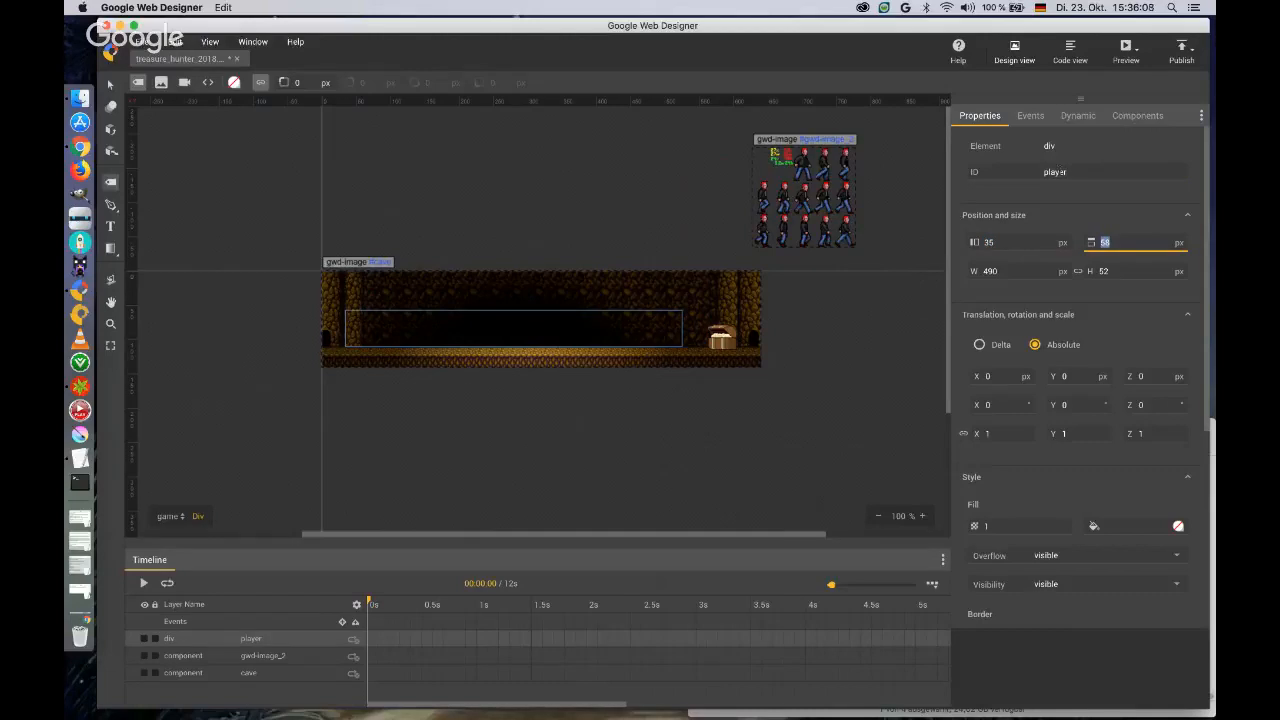
{"action": "type", "text": "70"}
{"action": "key", "text": "Return"}
{"action": "key", "text": "Tab"}
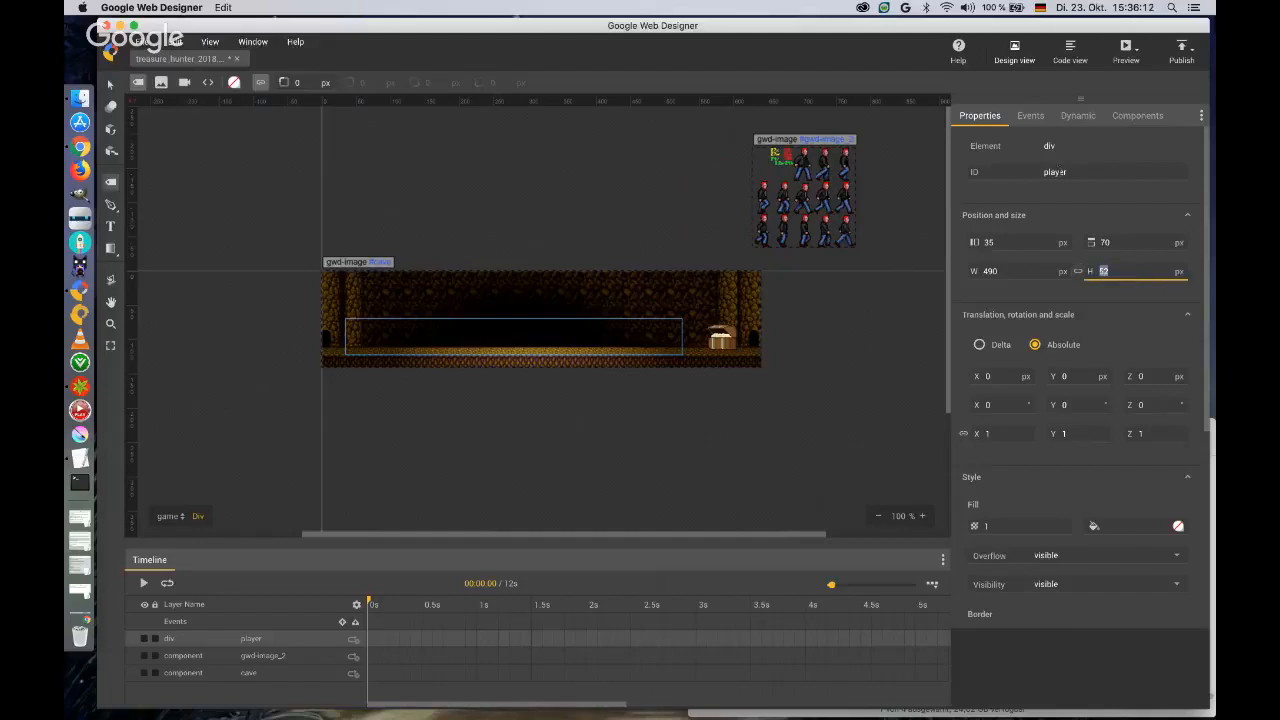
{"action": "key", "text": "shift+Tab"}
{"action": "key", "text": "shift+Tab"}
{"action": "type", "text": "600"}
{"action": "key", "text": "Tab"}
{"action": "key", "text": "Tab"}
{"action": "type", "text": "48"}
{"action": "key", "text": "Return"}
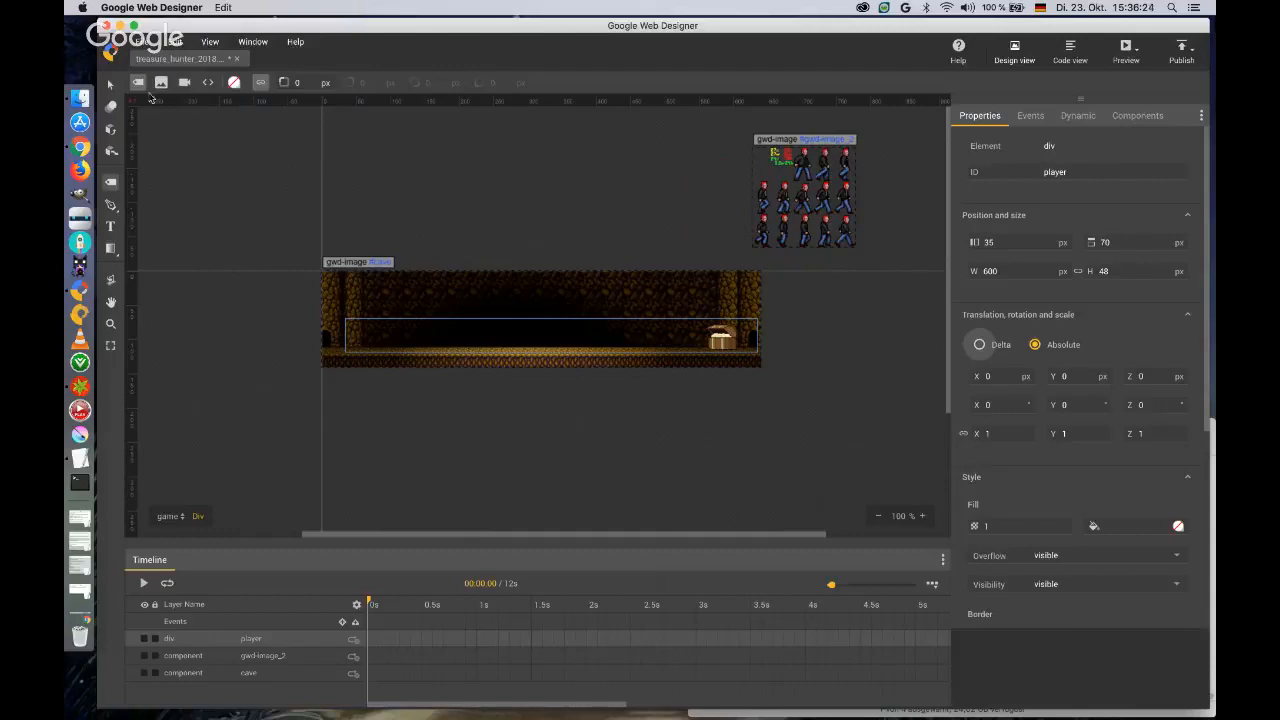
Enter the player div and add a Sprite Sheet component inside it.
{"action": "left_click", "coordinate": [110, 84]}
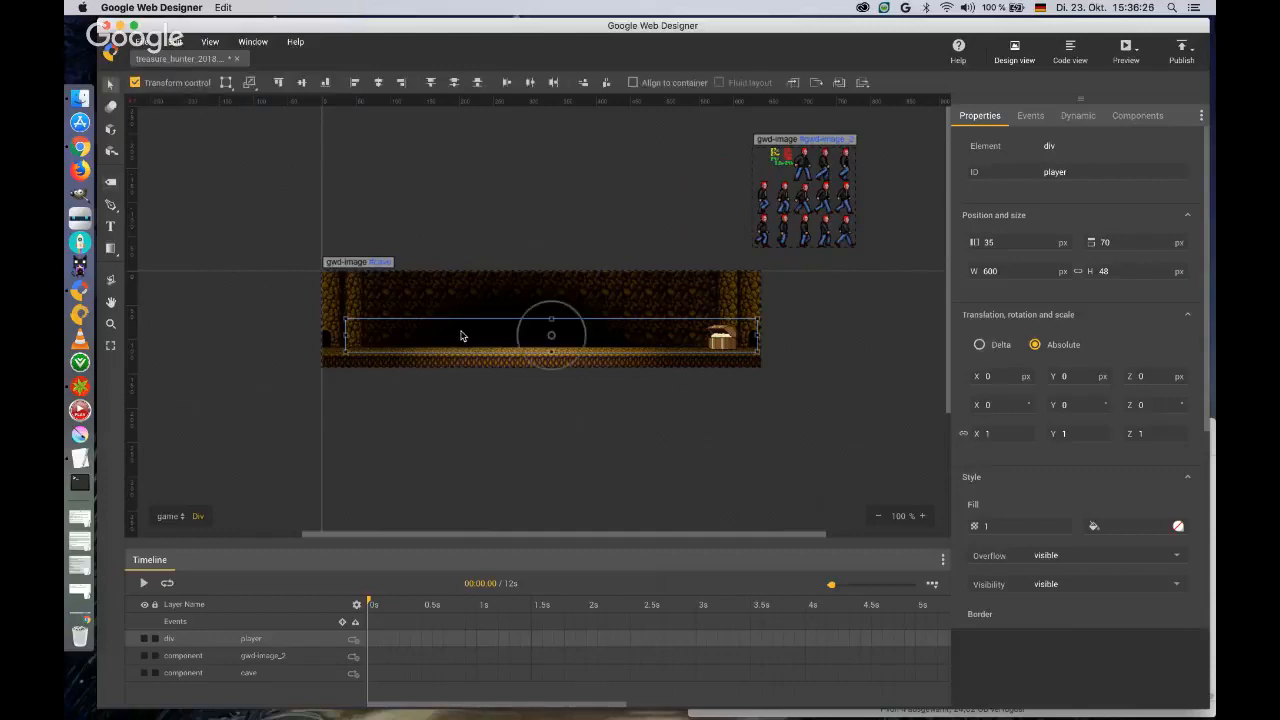
{"action": "double_click", "coordinate": [461, 336]}
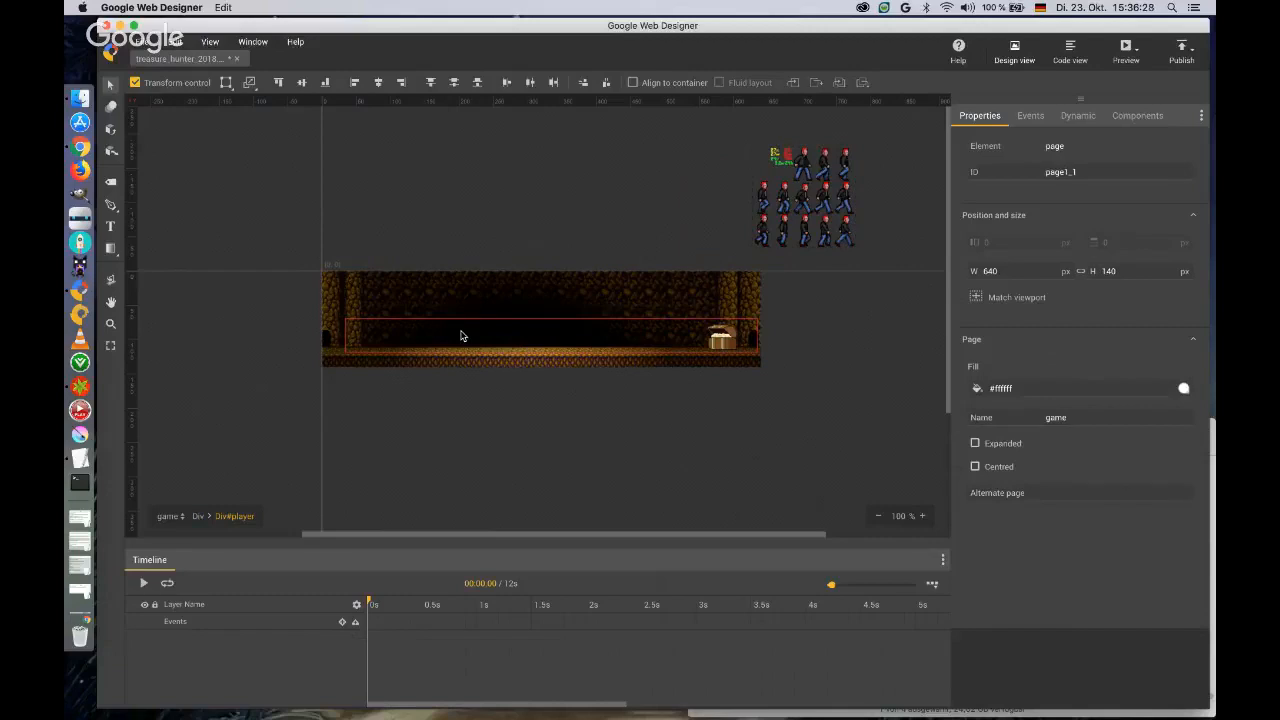
{"action": "left_click", "coordinate": [1148, 117]}
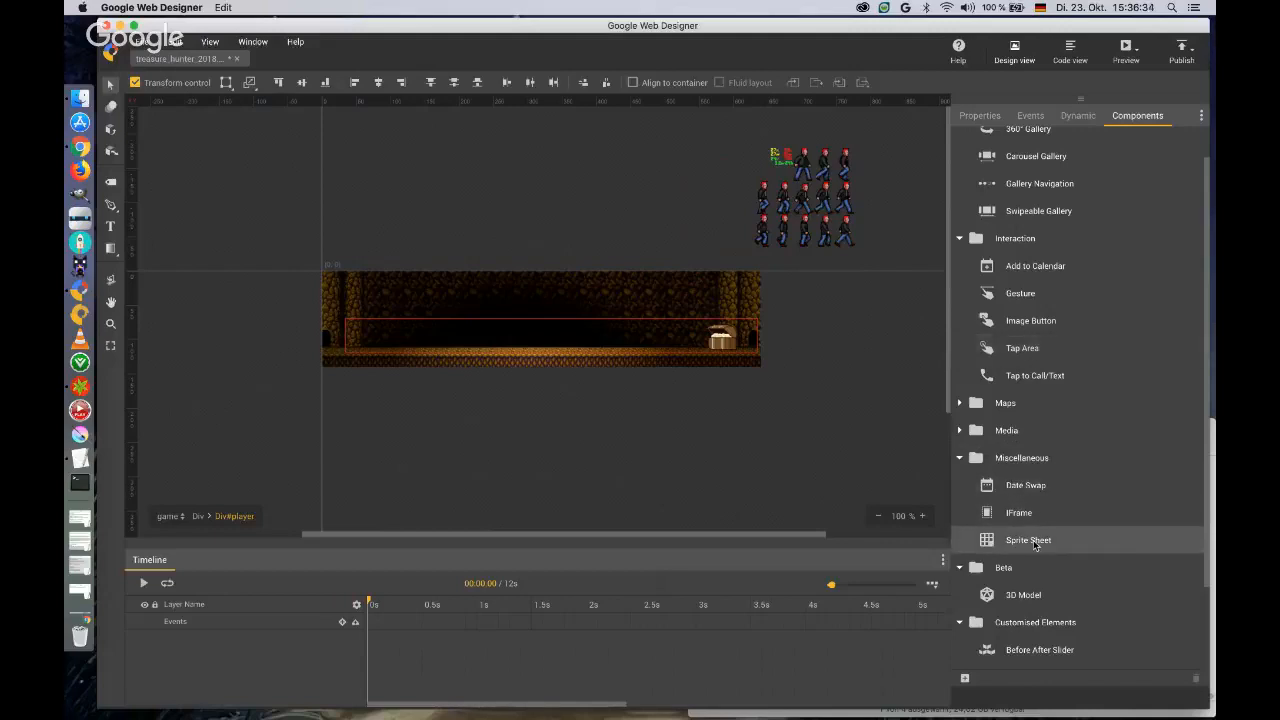
{"action": "left_click_drag", "start_coordinate": [1038, 542], "coordinate": [517, 306]}
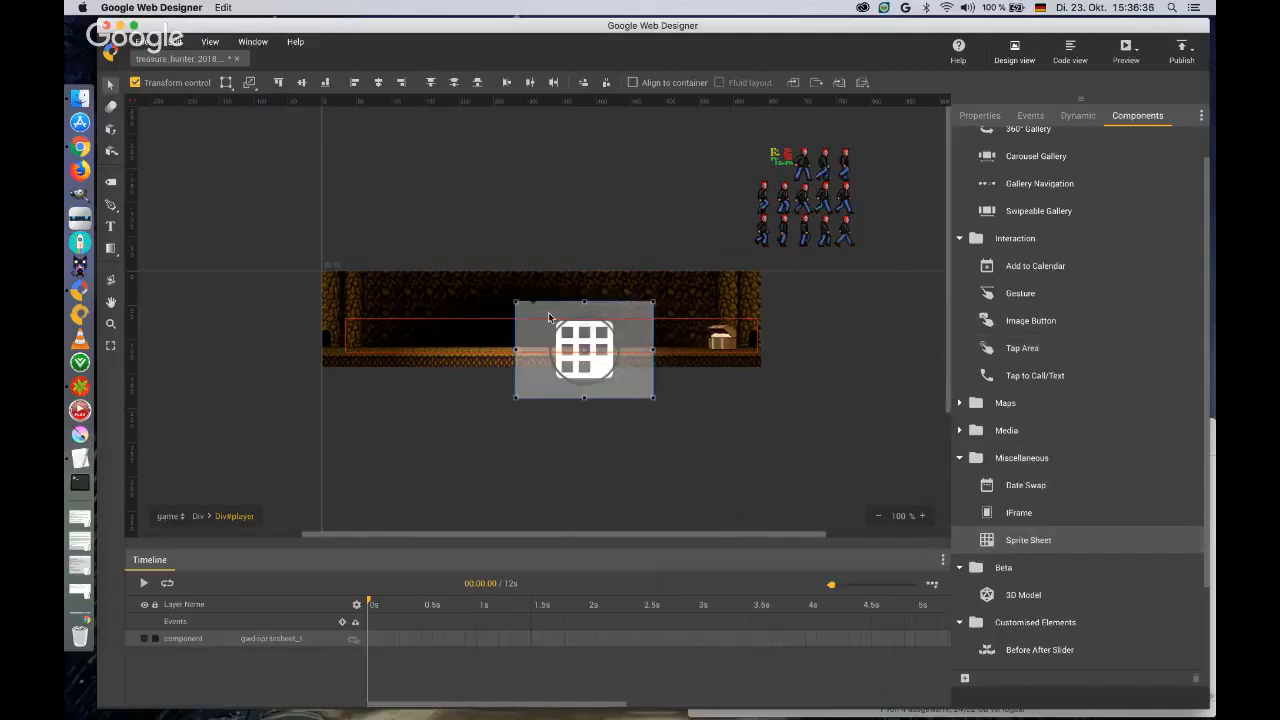
Set the sprite sheet component's ID to indiana.
{"action": "left_click", "coordinate": [980, 116]}
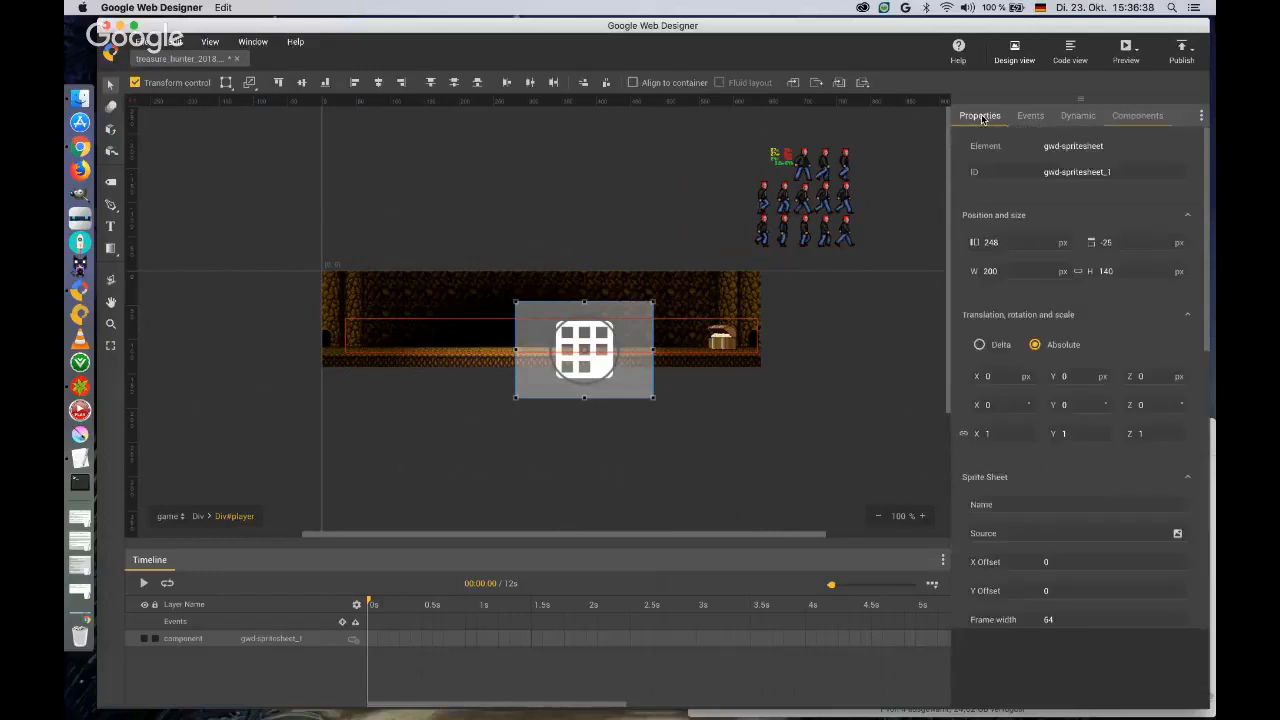
{"action": "left_click", "coordinate": [1125, 172]}
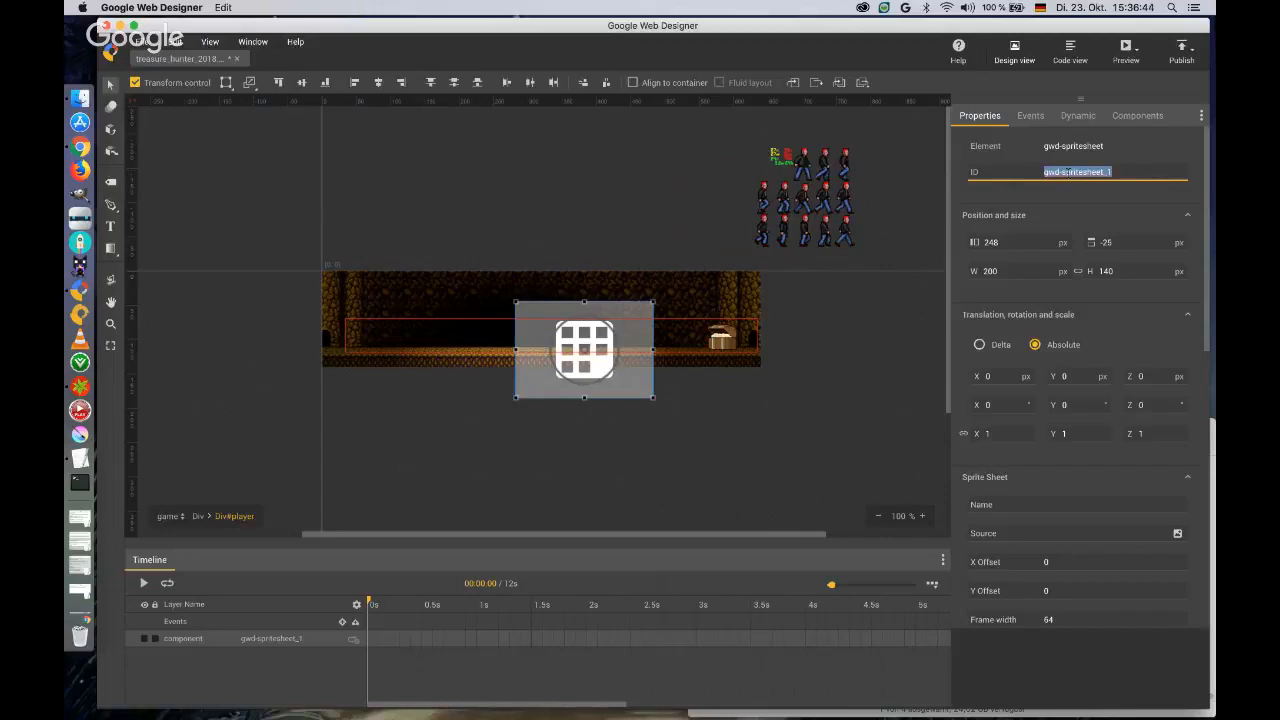
{"action": "type", "text": "indianan"}
{"action": "key", "text": "Tab"}
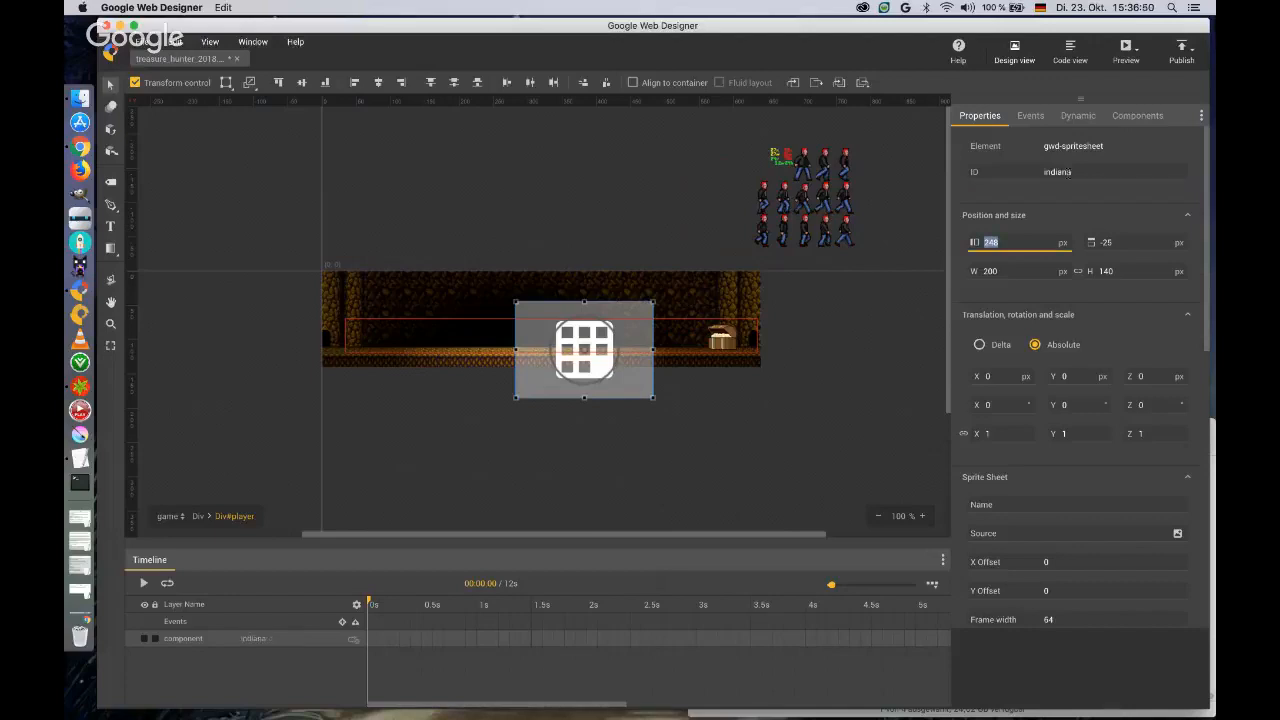
Position the indiana sprite sheet at left 0 and top 0 px, and size it 30 x 48 px.
{"action": "type", "text": "0"}
{"action": "key", "text": "Tab"}
{"action": "type", "text": "0"}
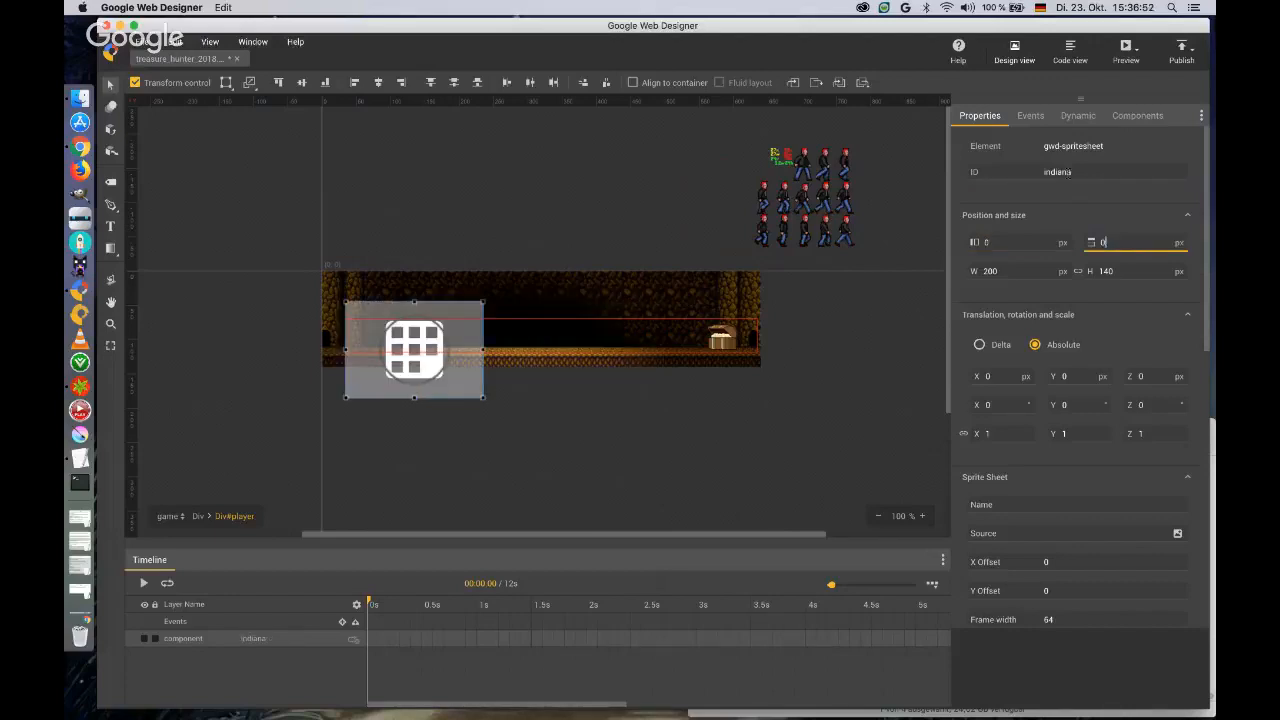
{"action": "key", "text": "Tab"}
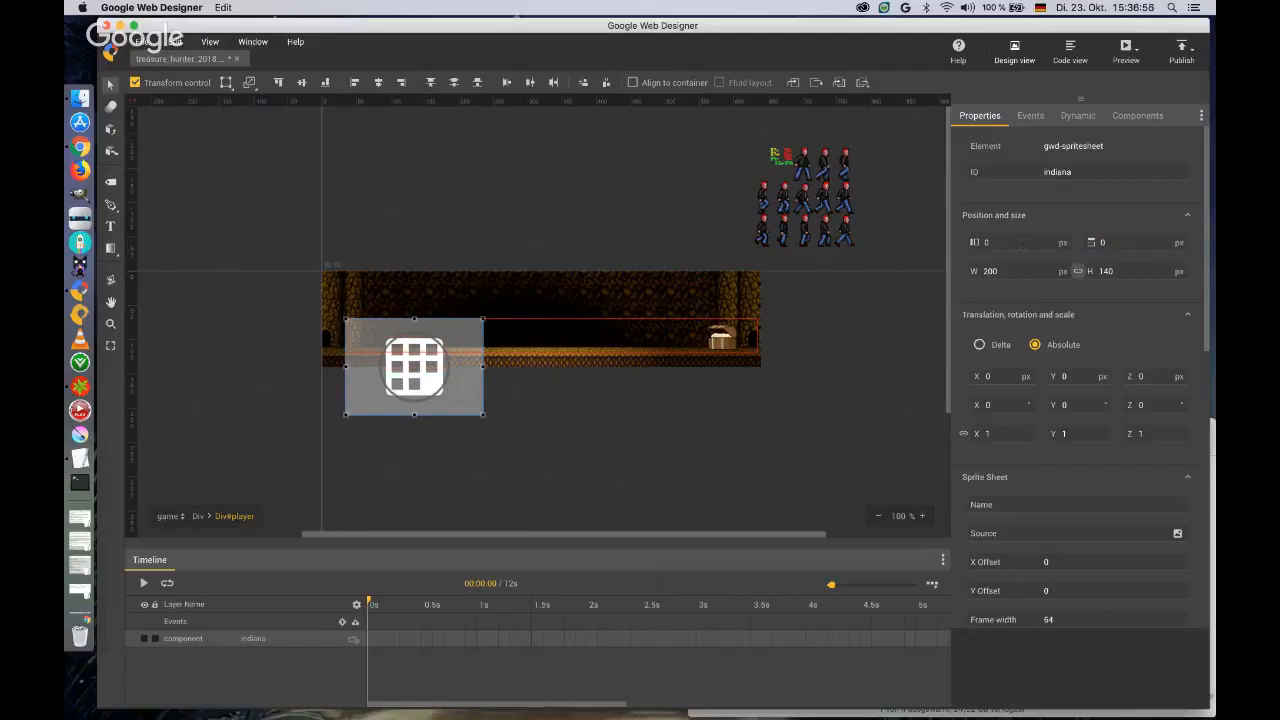
{"action": "left_click", "coordinate": [1010, 270]}
{"action": "type", "text": "30"}
{"action": "key", "text": "Tab"}
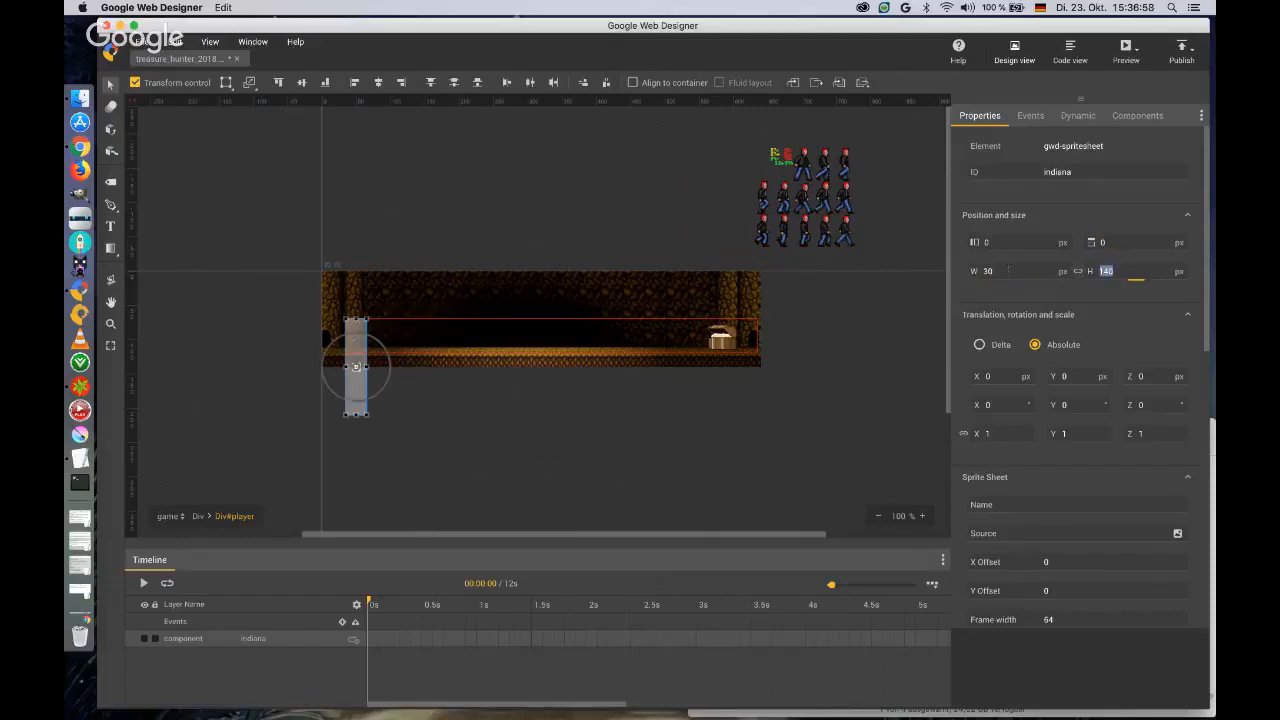
{"action": "type", "text": "48"}
{"action": "key", "text": "Tab"}
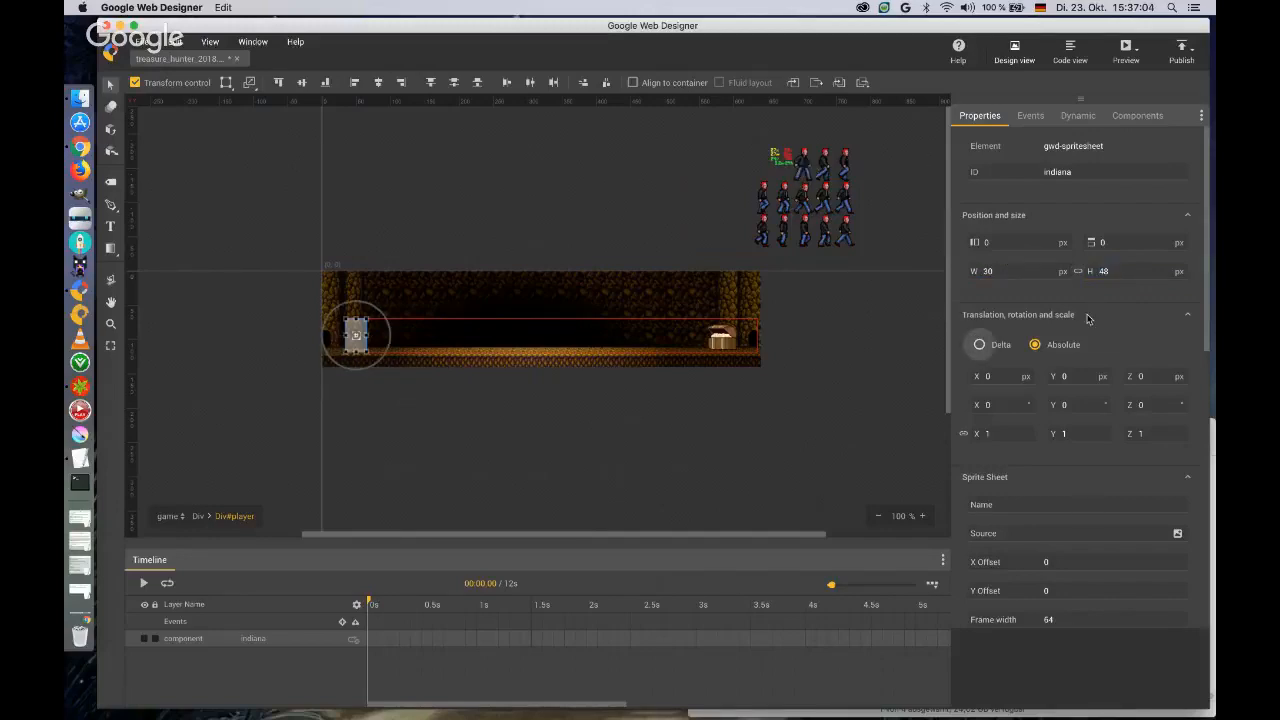
Set the sprite sheet's source to indianabones.png from the Treasure_Hunter folder in Banner_Demo_Assets.
{"action": "scroll", "coordinate": [1089, 319], "scroll_direction": "down", "scroll_amount": 4}
{"action": "scroll", "coordinate": [1089, 319], "scroll_direction": "down", "scroll_amount": 2}
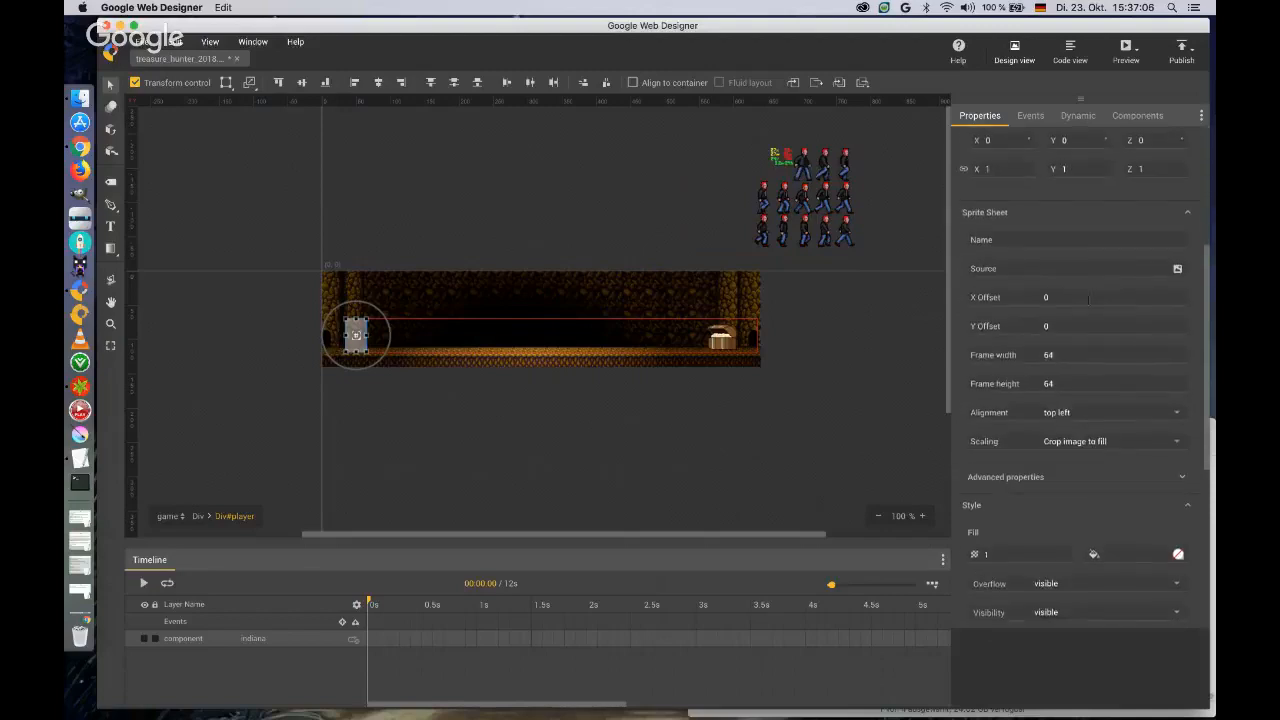
{"action": "left_click", "coordinate": [1176, 270]}
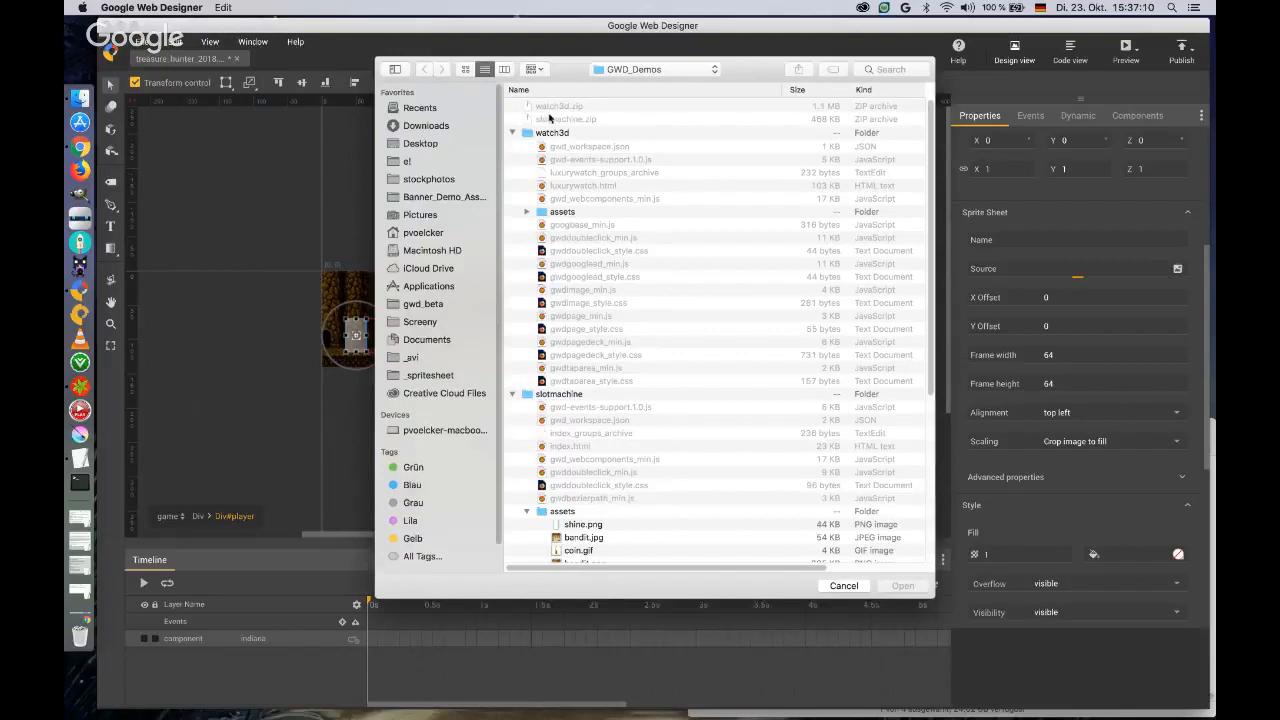
{"action": "left_click", "coordinate": [413, 198]}
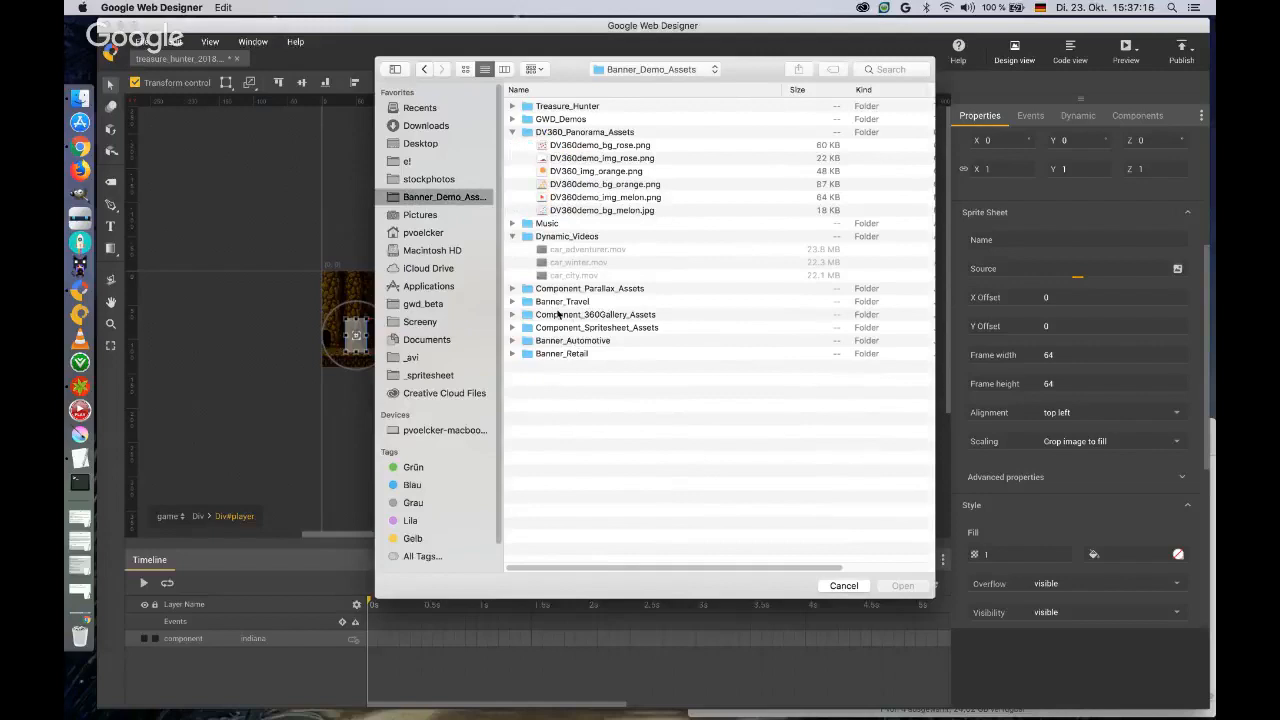
{"action": "double_click", "coordinate": [545, 106]}
{"action": "left_click", "coordinate": [550, 119]}
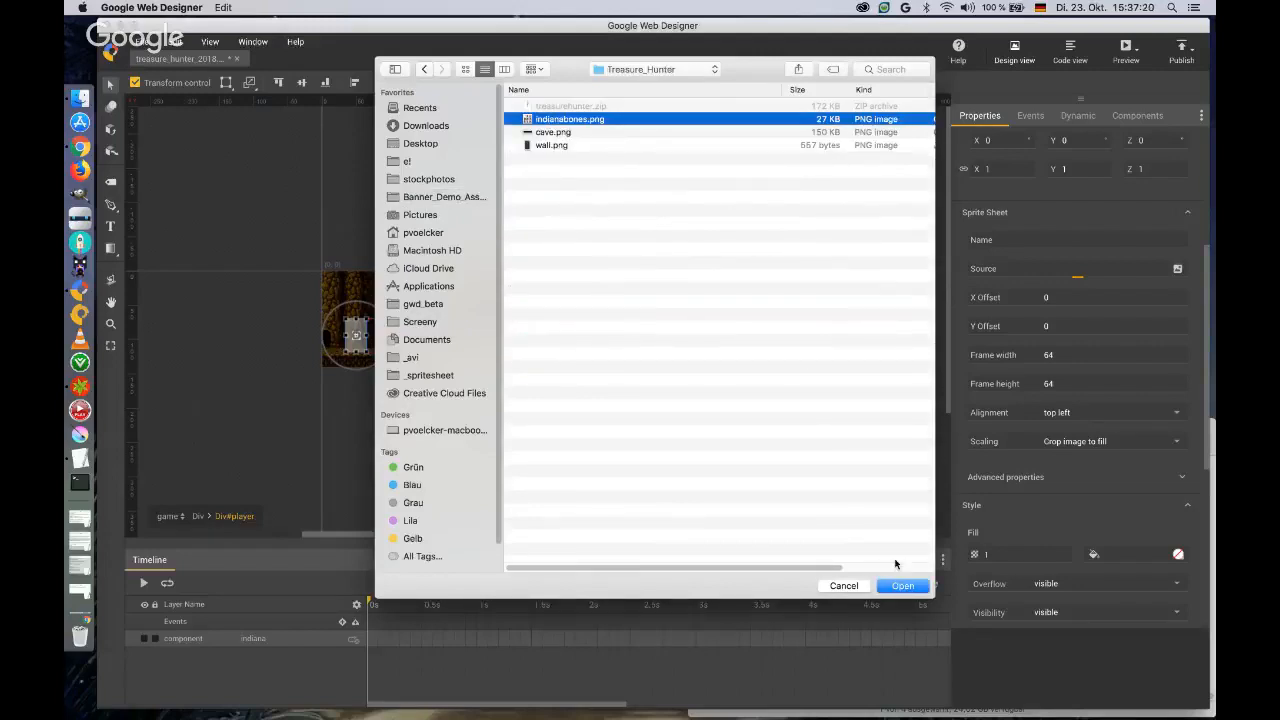
{"action": "left_click", "coordinate": [901, 586]}
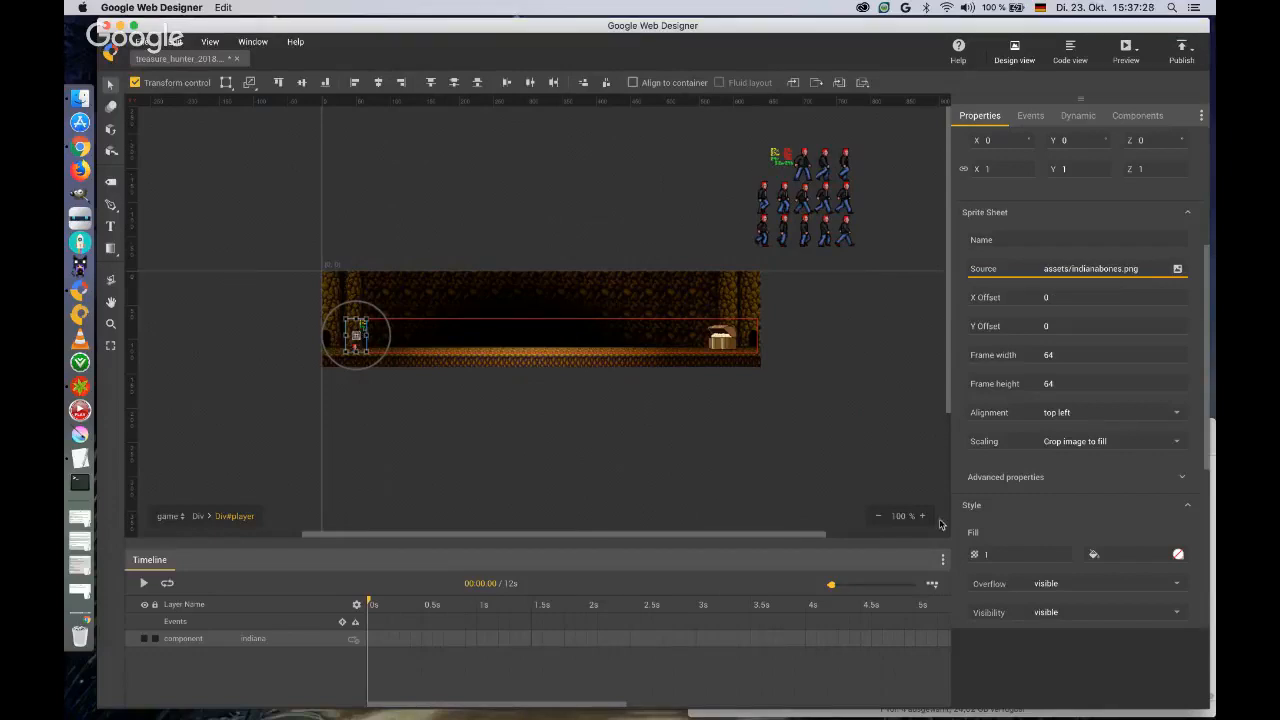
Set the indiana sprite sheet's X offset to 59.
{"action": "left_click", "coordinate": [900, 516]}
{"action": "key", "text": "Return"}
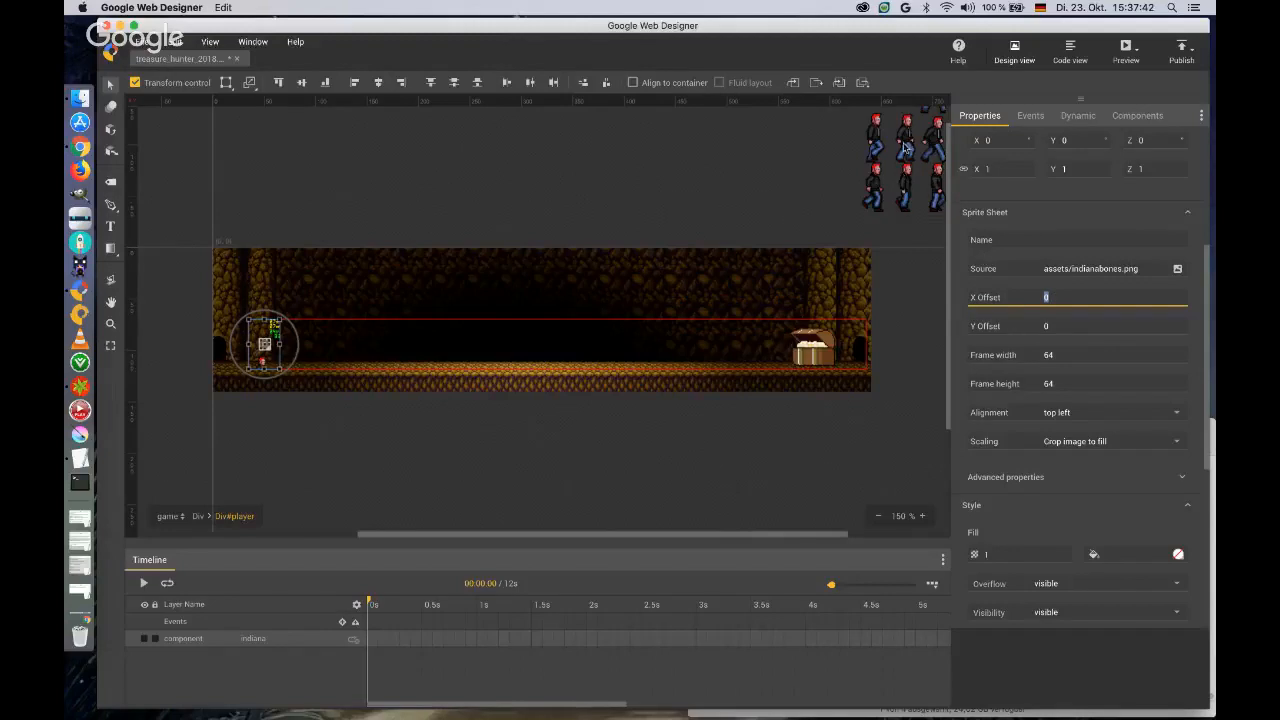
{"action": "left_click", "coordinate": [830, 192]}
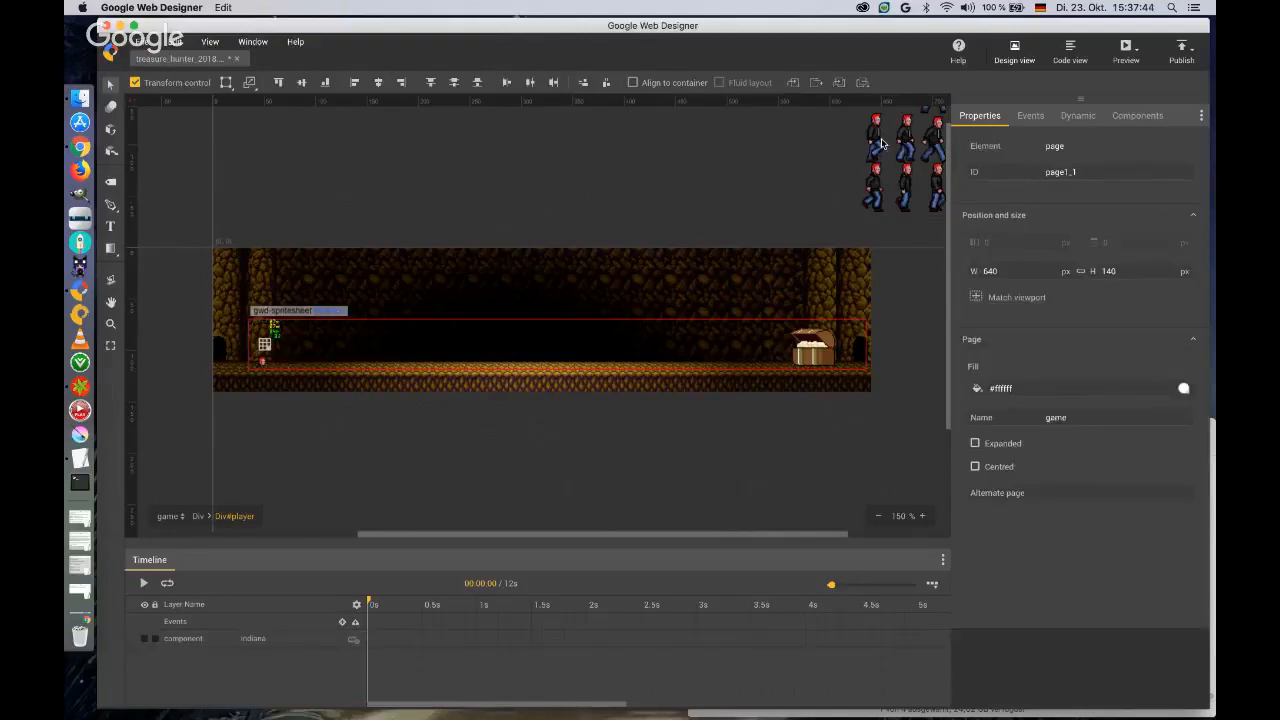
{"action": "left_click_drag", "start_coordinate": [676, 537], "coordinate": [737, 537]}
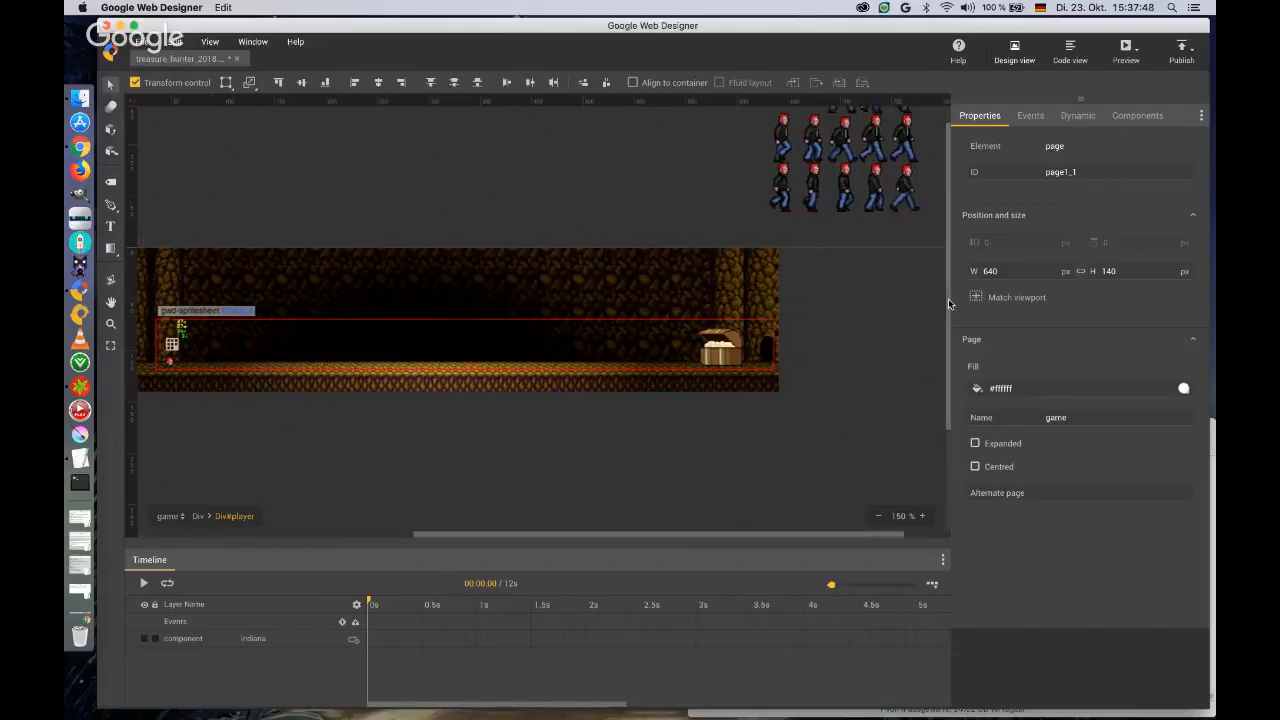
{"action": "left_click_drag", "start_coordinate": [950, 304], "coordinate": [951, 280]}
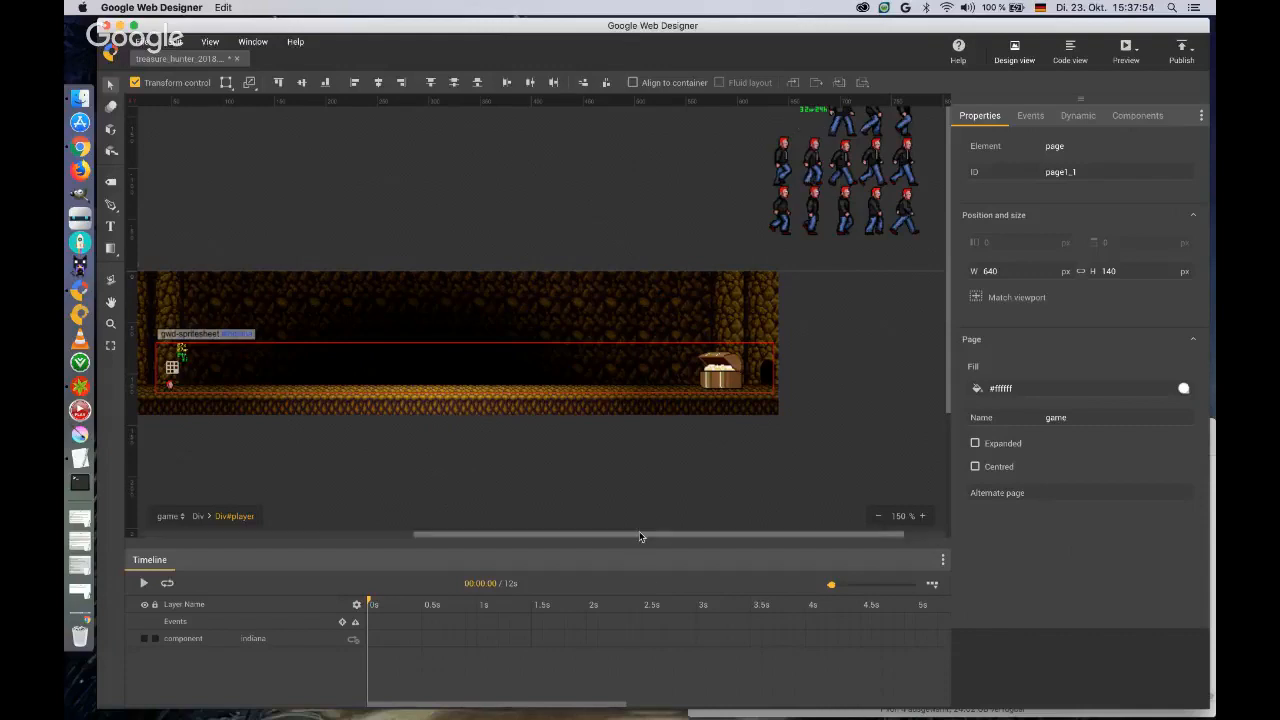
{"action": "left_click_drag", "start_coordinate": [639, 531], "coordinate": [609, 531]}
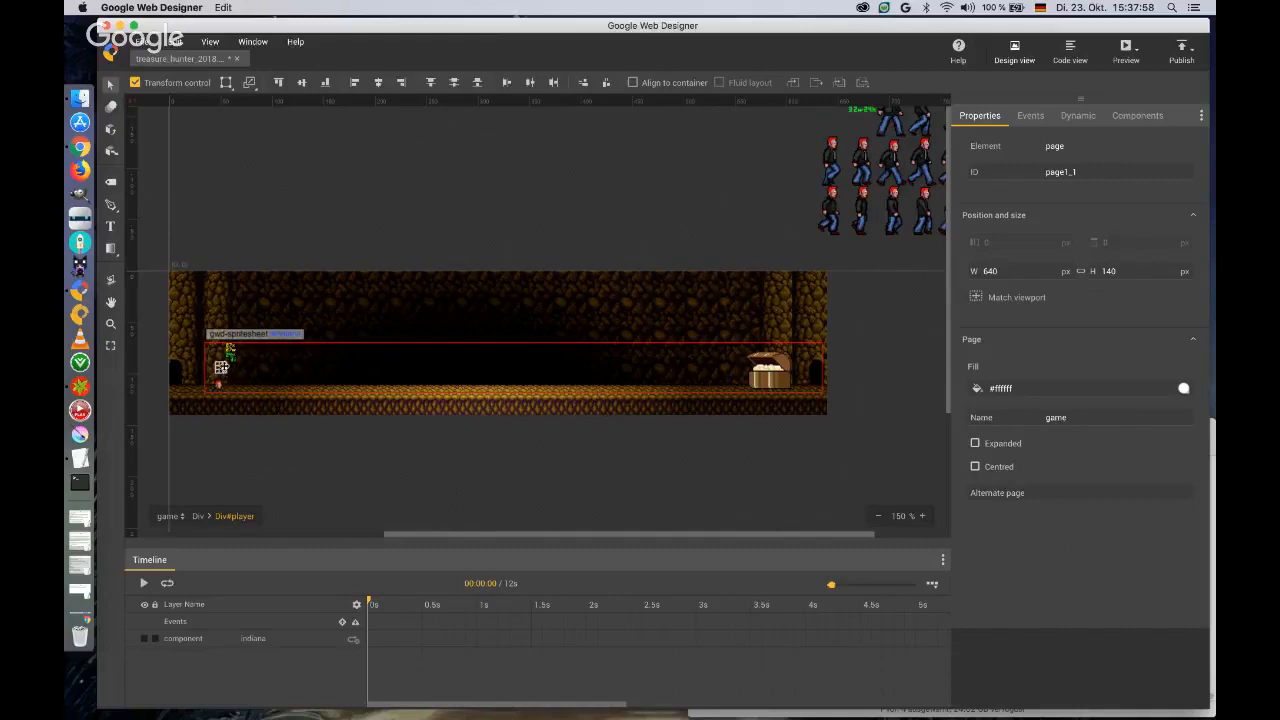
{"action": "left_click", "coordinate": [225, 368]}
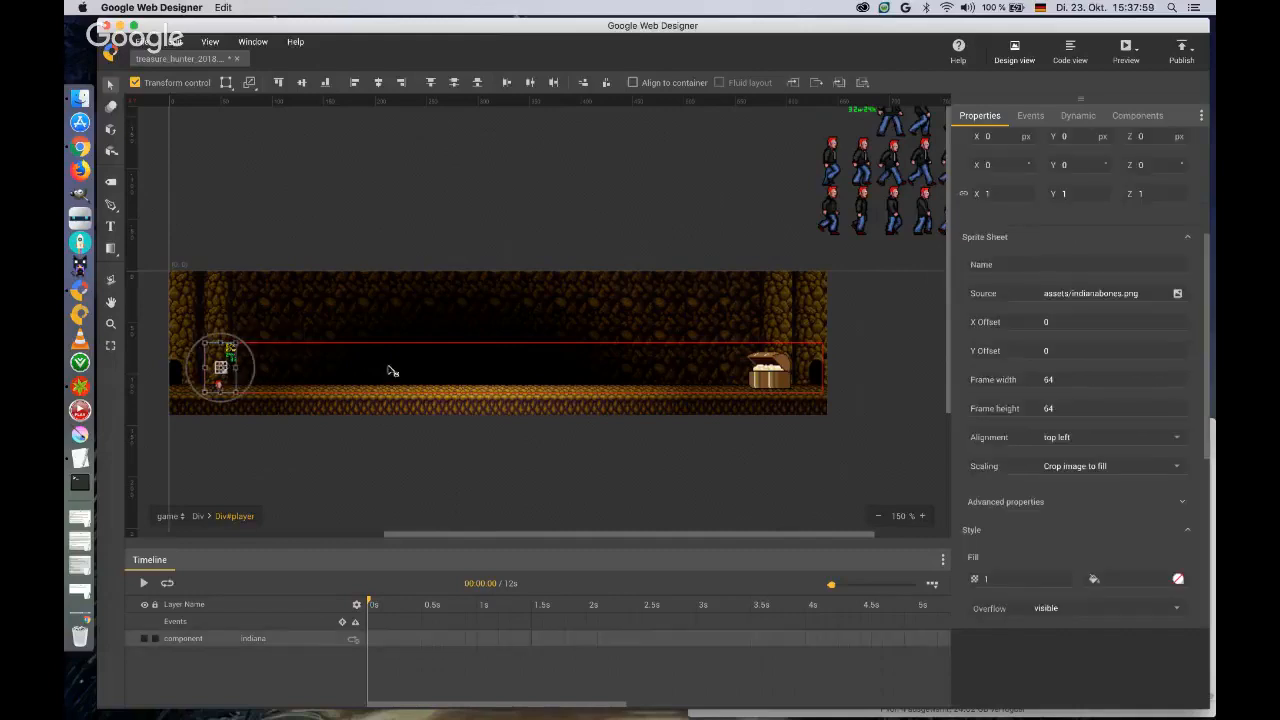
{"action": "left_click", "coordinate": [1065, 321]}
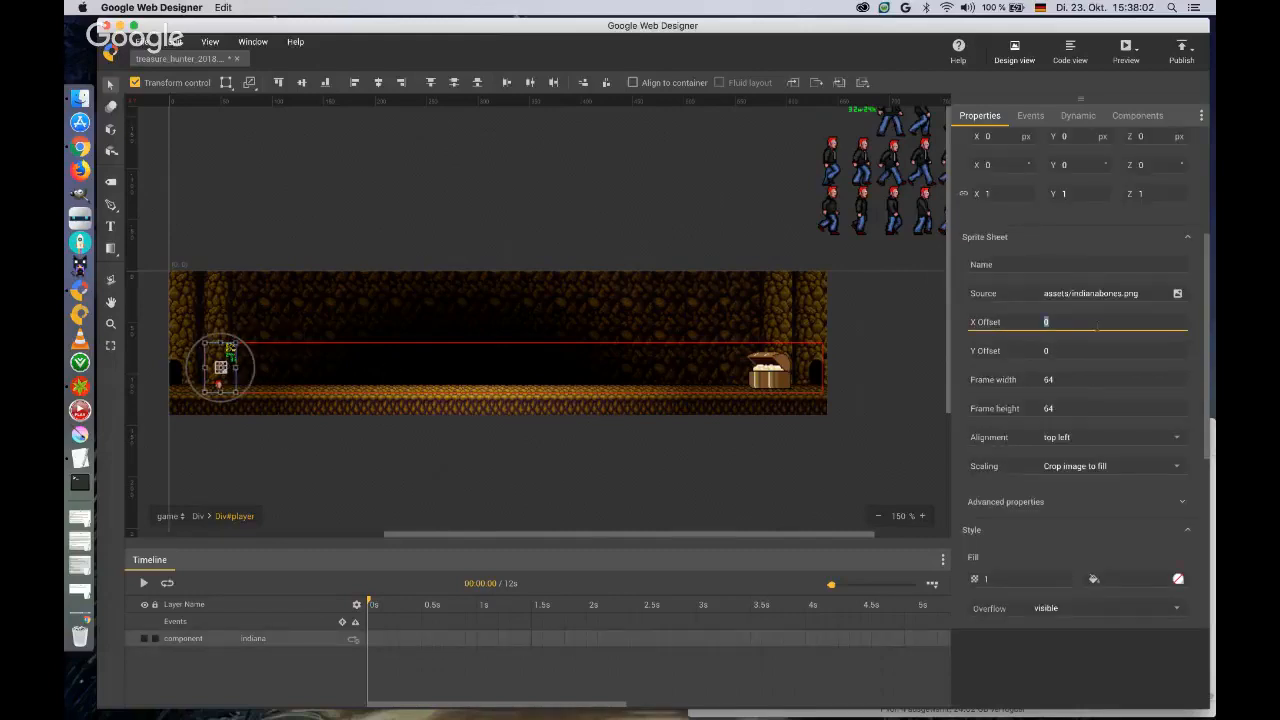
{"action": "type", "text": "59"}
{"action": "key", "text": "Tab"}
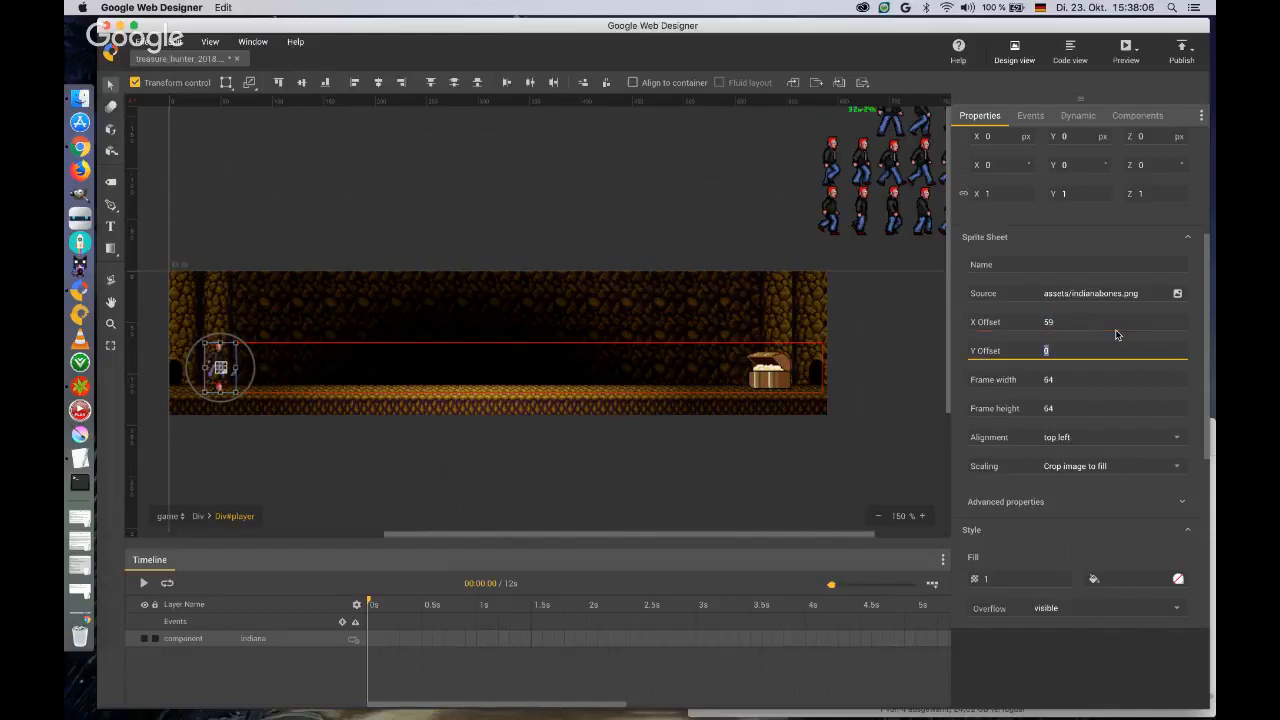
Set the sprite sheet's frame width to 30 and frame height to 48, with bottom alignment.
{"action": "key", "text": "Tab"}
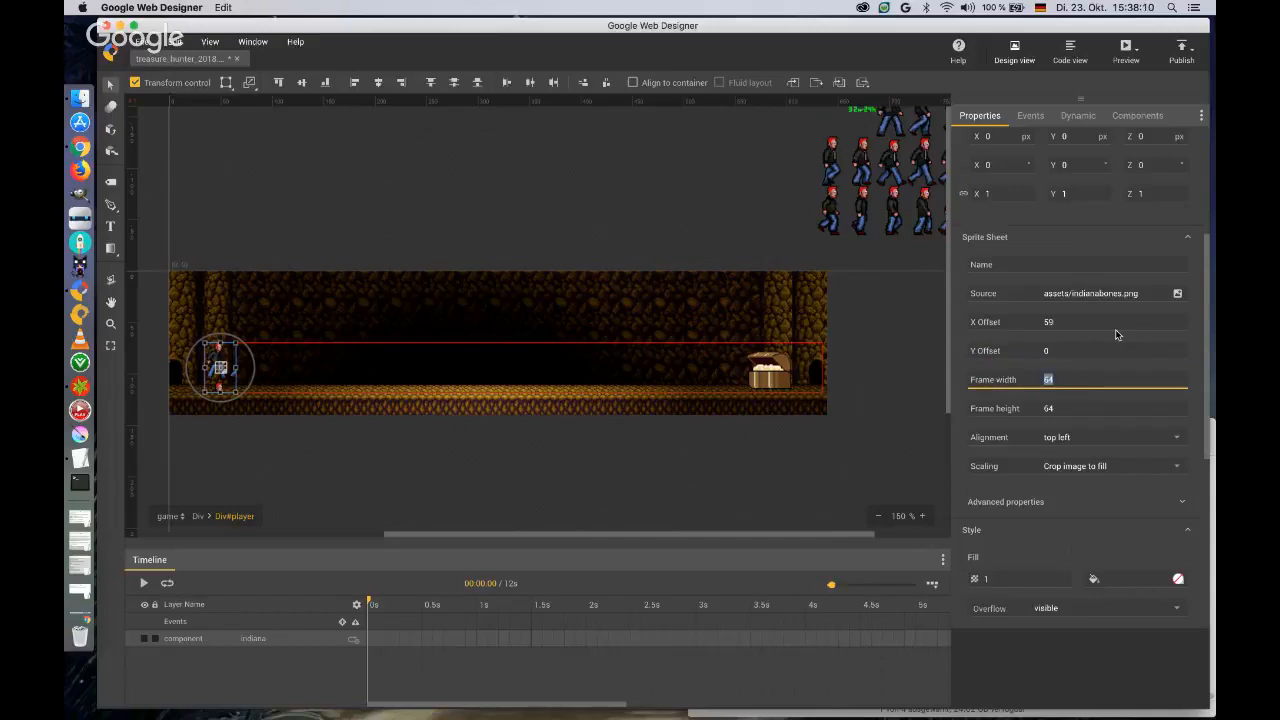
{"action": "type", "text": "30"}
{"action": "key", "text": "Tab"}
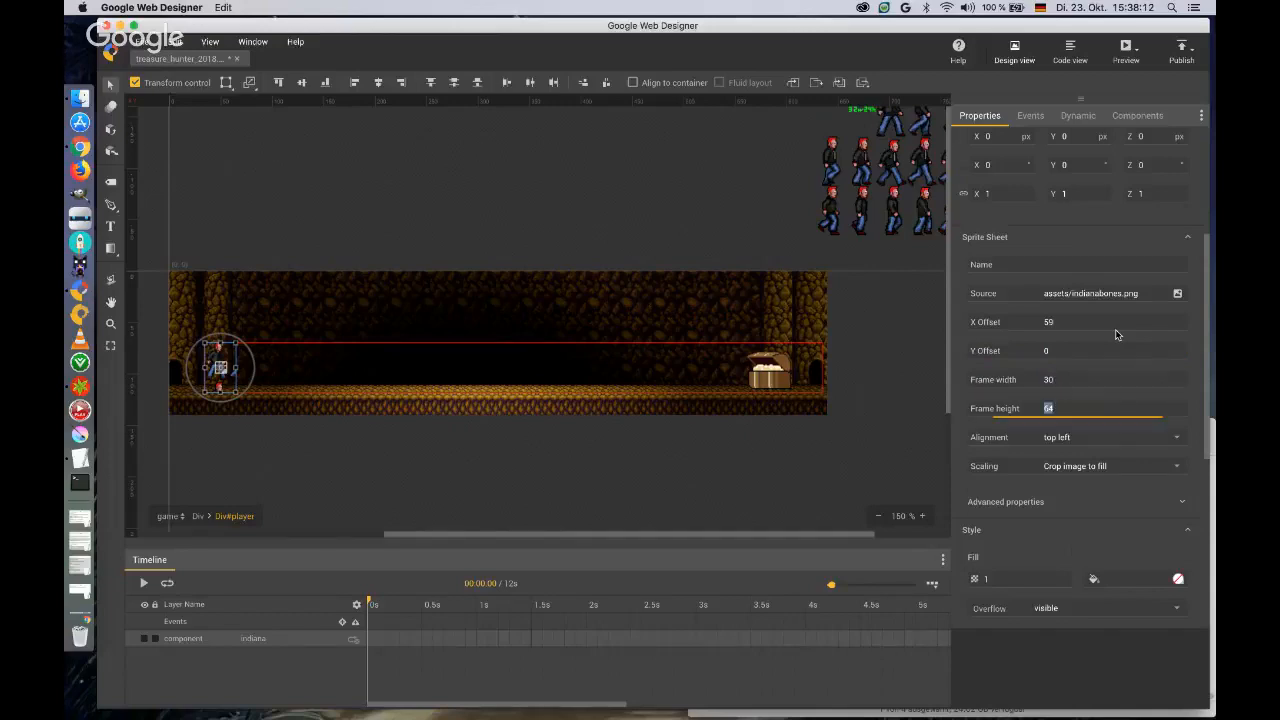
{"action": "type", "text": "48"}
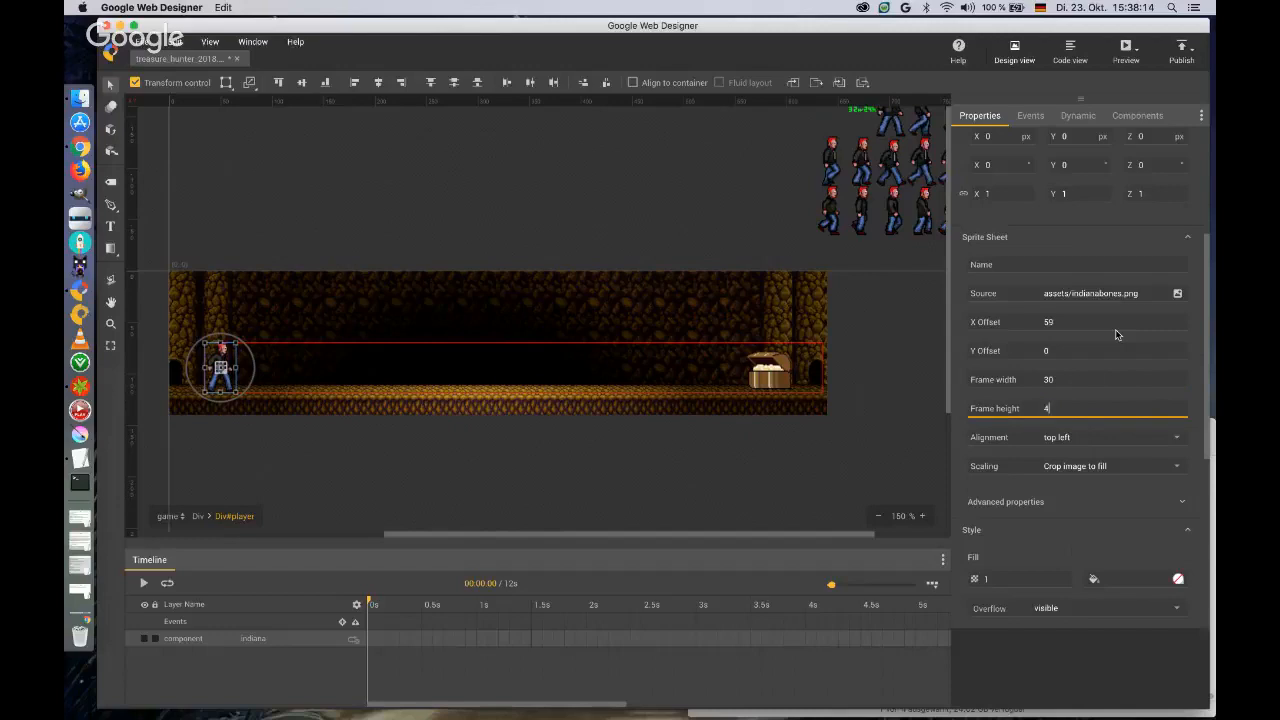
{"action": "key", "text": "Tab"}
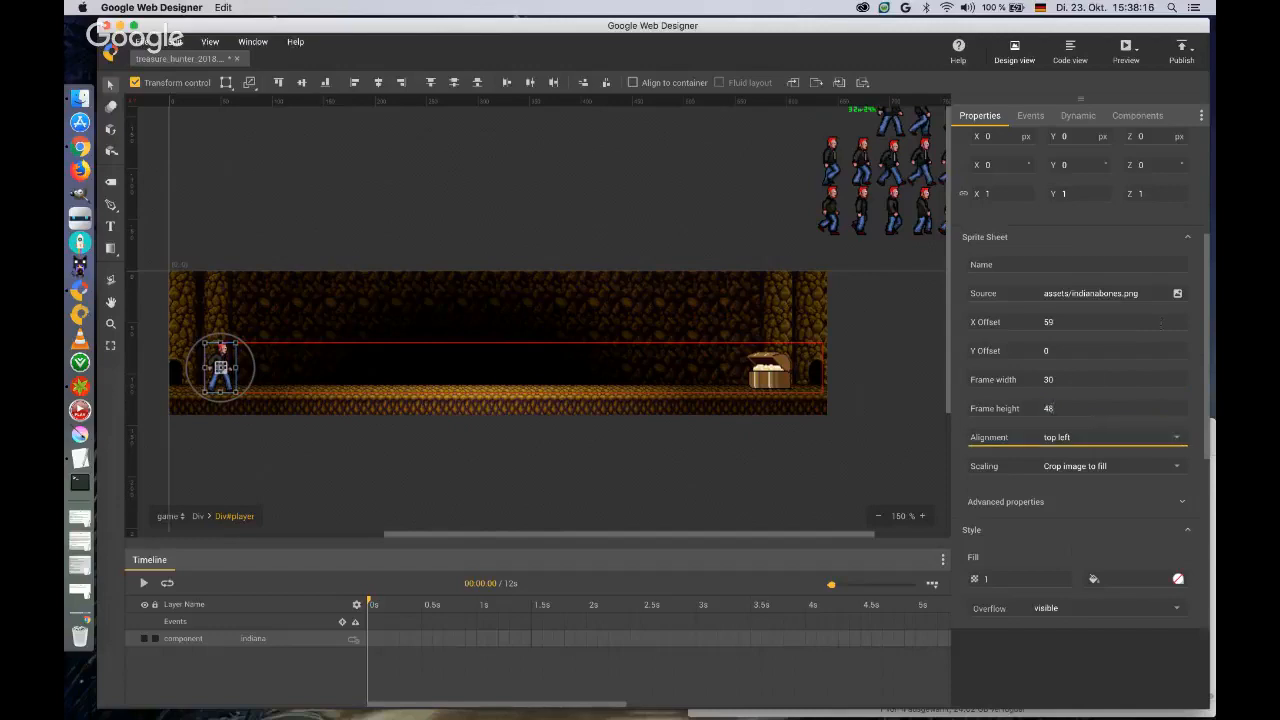
{"action": "left_click", "coordinate": [1178, 440]}
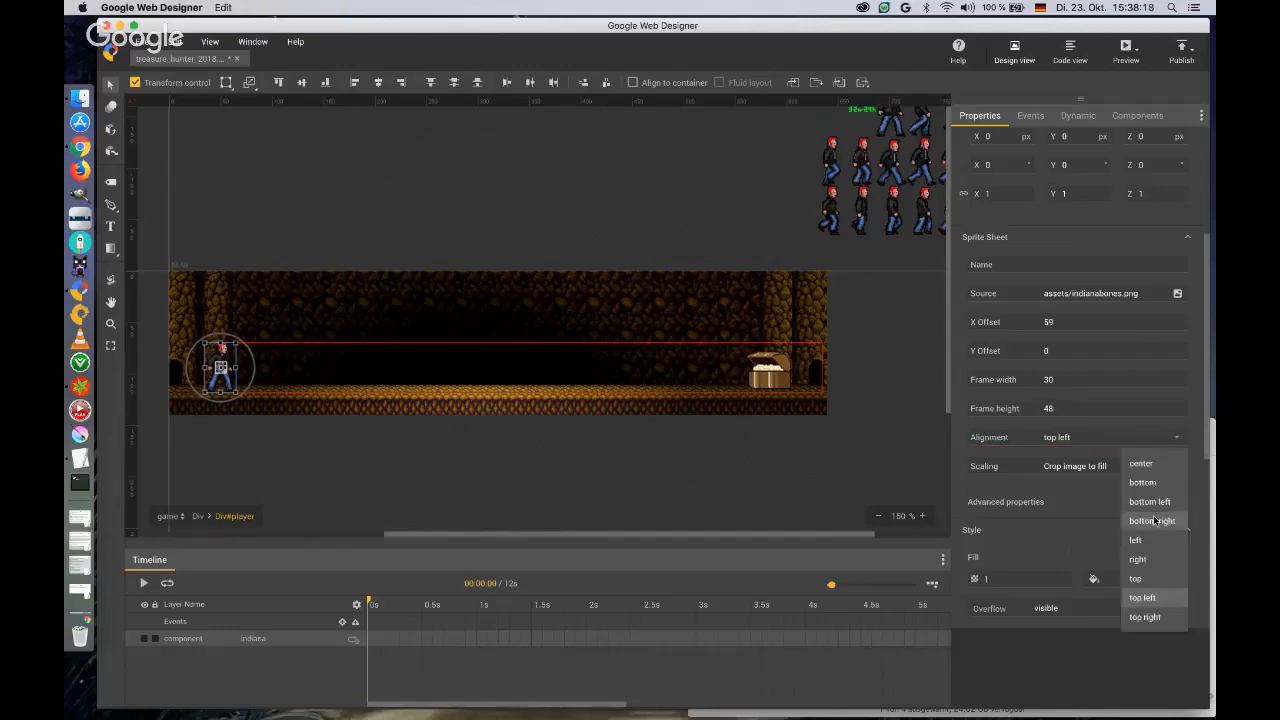
{"action": "left_click", "coordinate": [1140, 483]}
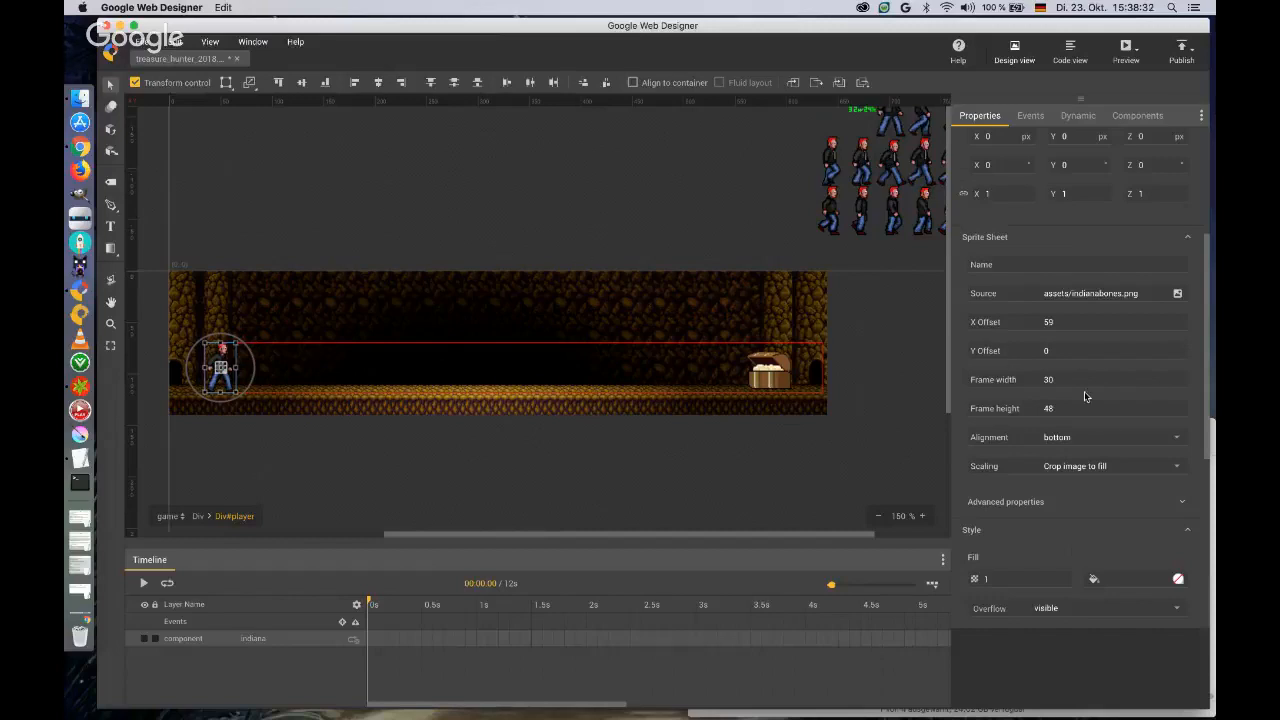
Set the sprite sheet's advanced properties to 13 frames and a duration of 25, and enable End on frame one.
{"action": "scroll", "coordinate": [1100, 428], "scroll_direction": "down", "scroll_amount": 3}
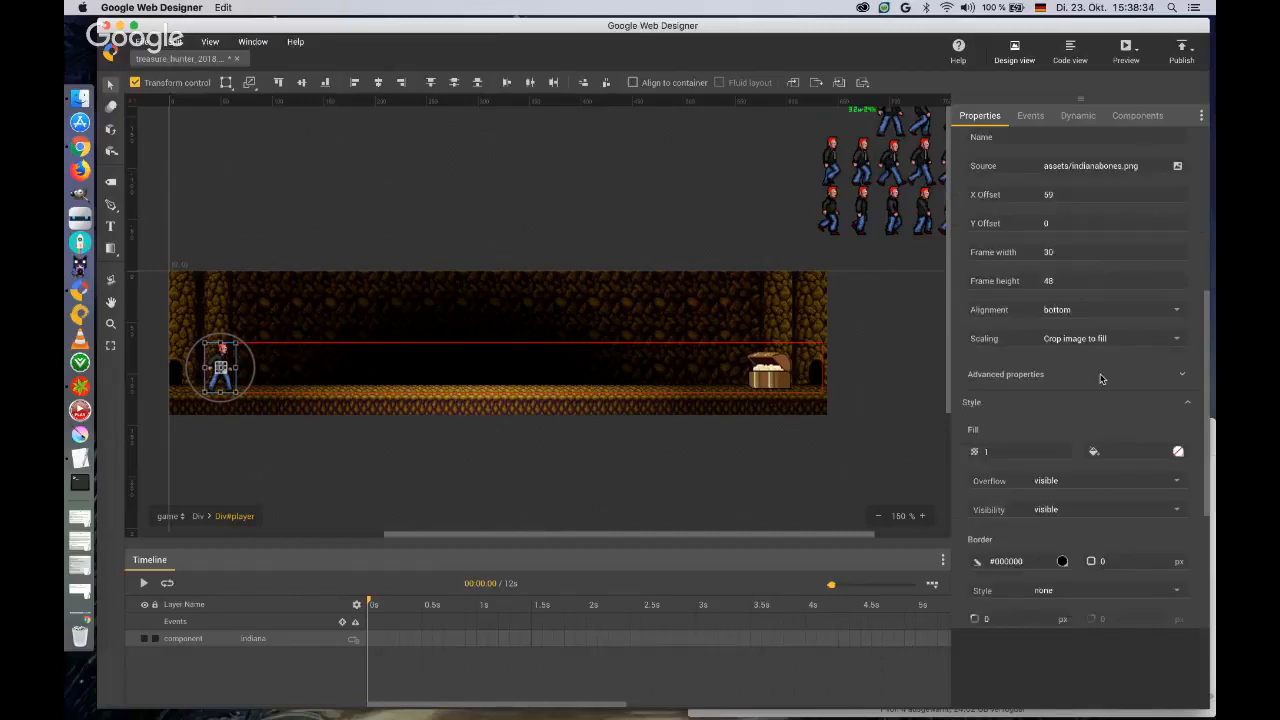
{"action": "left_click", "coordinate": [1182, 375]}
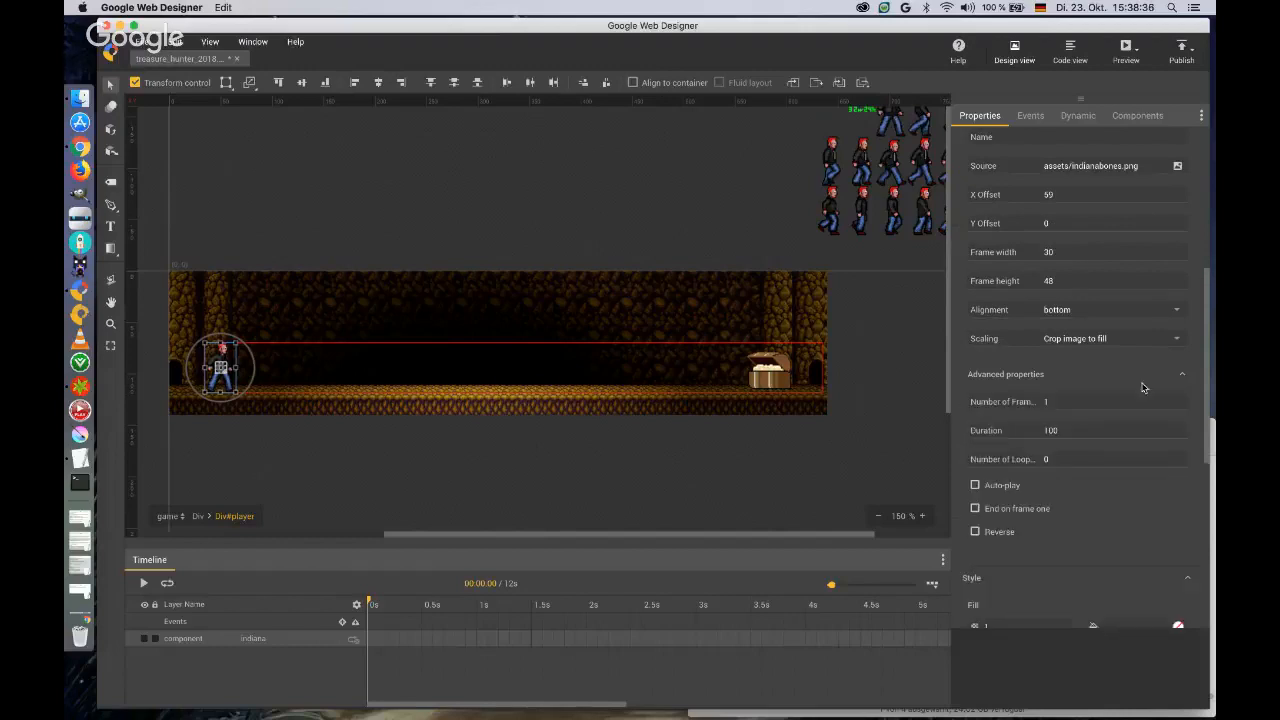
{"action": "left_click", "coordinate": [1067, 400]}
{"action": "type", "text": "13"}
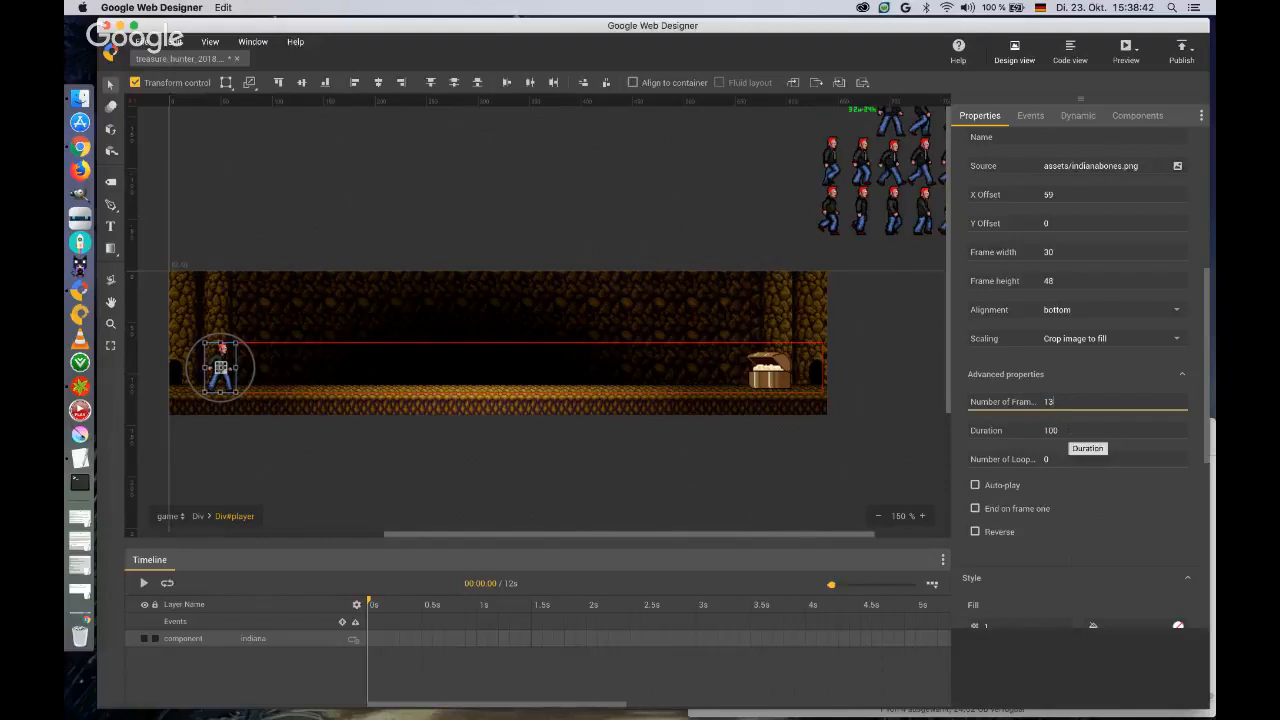
{"action": "key", "text": "Tab"}
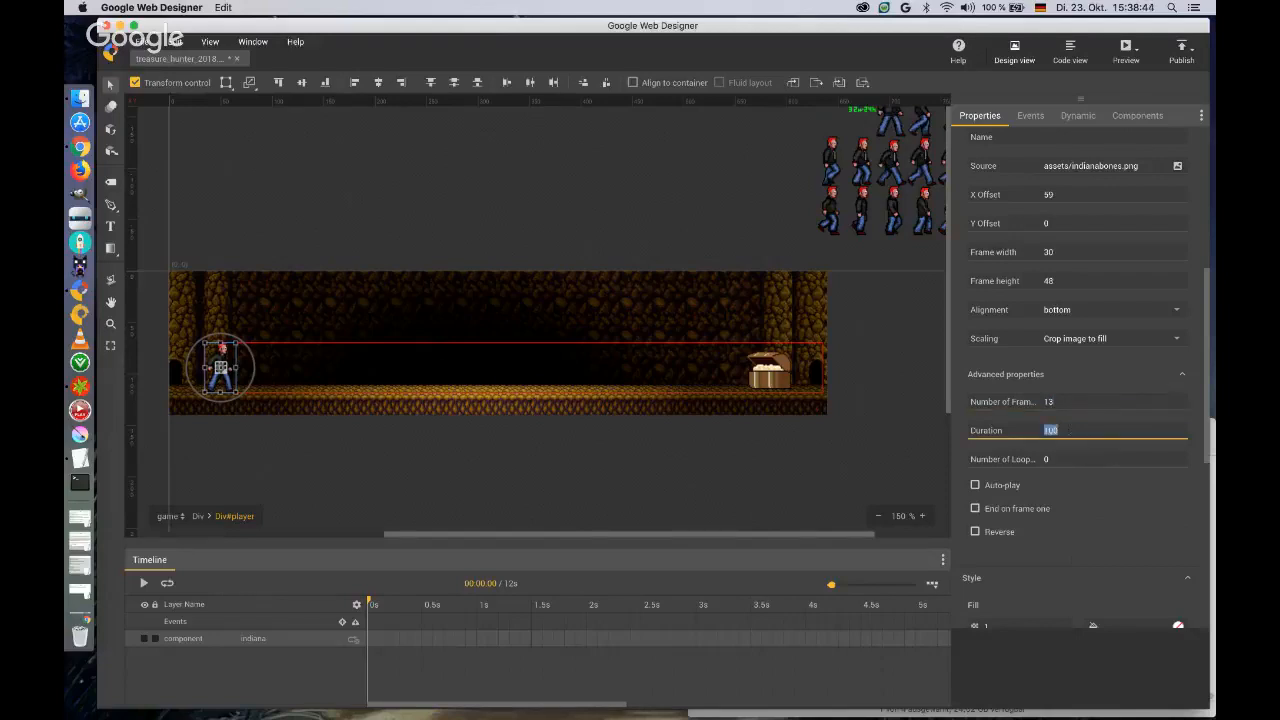
{"action": "type", "text": "25"}
{"action": "key", "text": "Tab"}
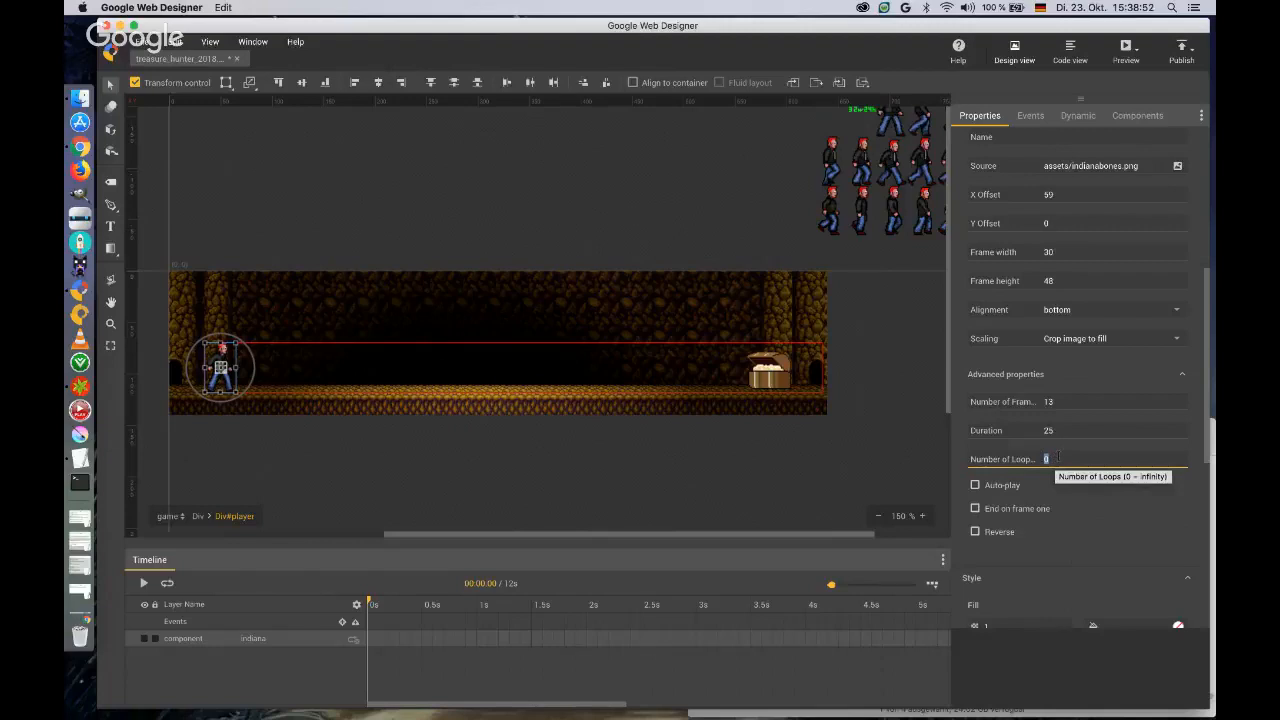
{"action": "left_click", "coordinate": [975, 508]}
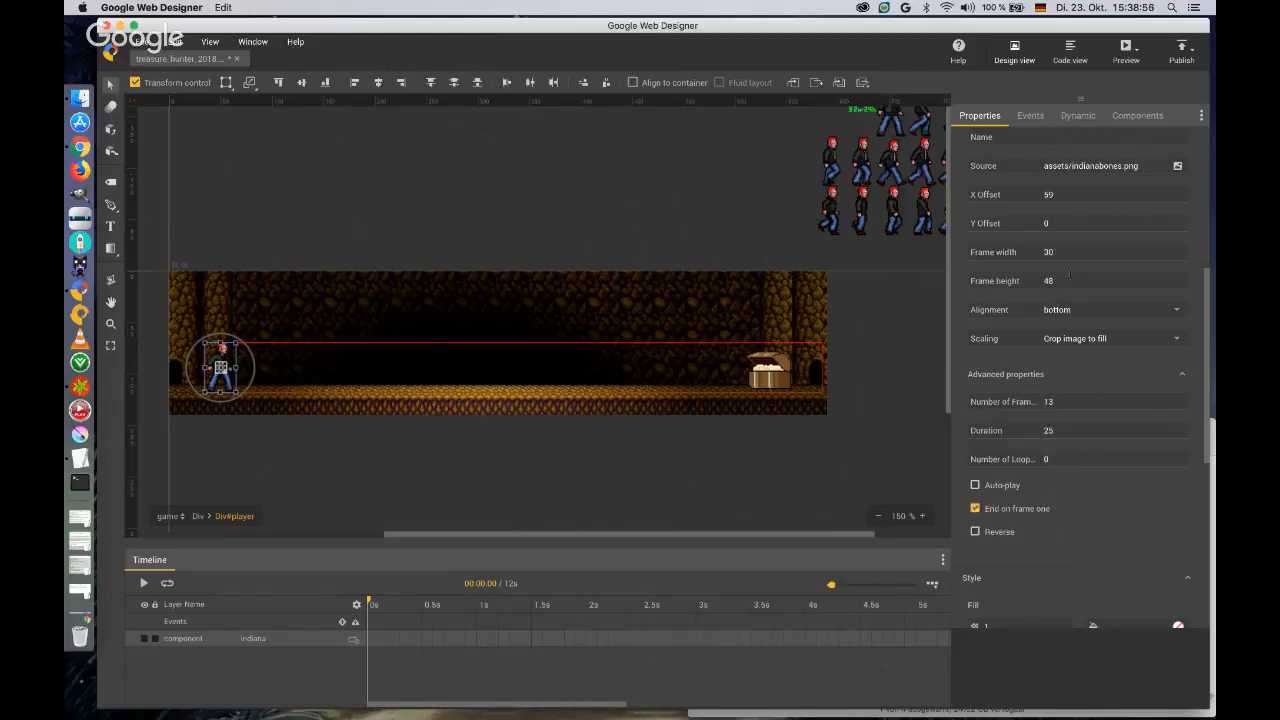
Preview the banner in the browser, close the preview and return to the design.
{"action": "left_click", "coordinate": [1125, 47]}
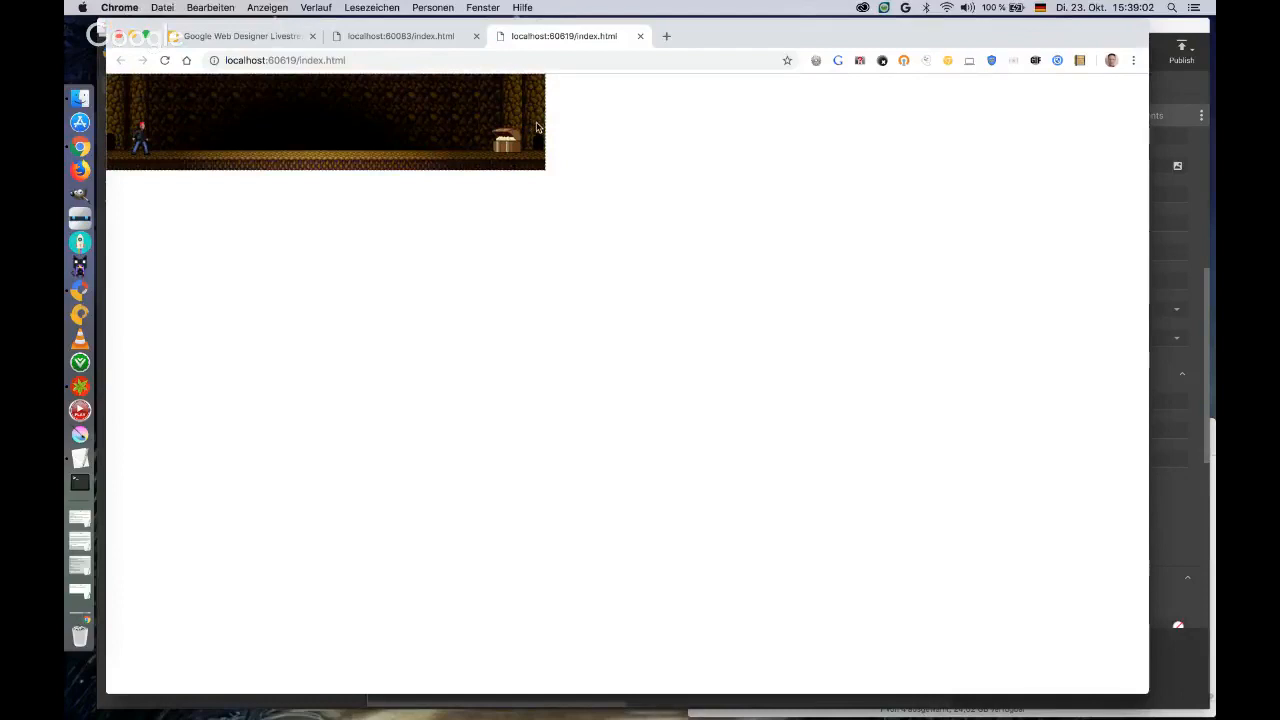
{"action": "left_click", "coordinate": [640, 37]}
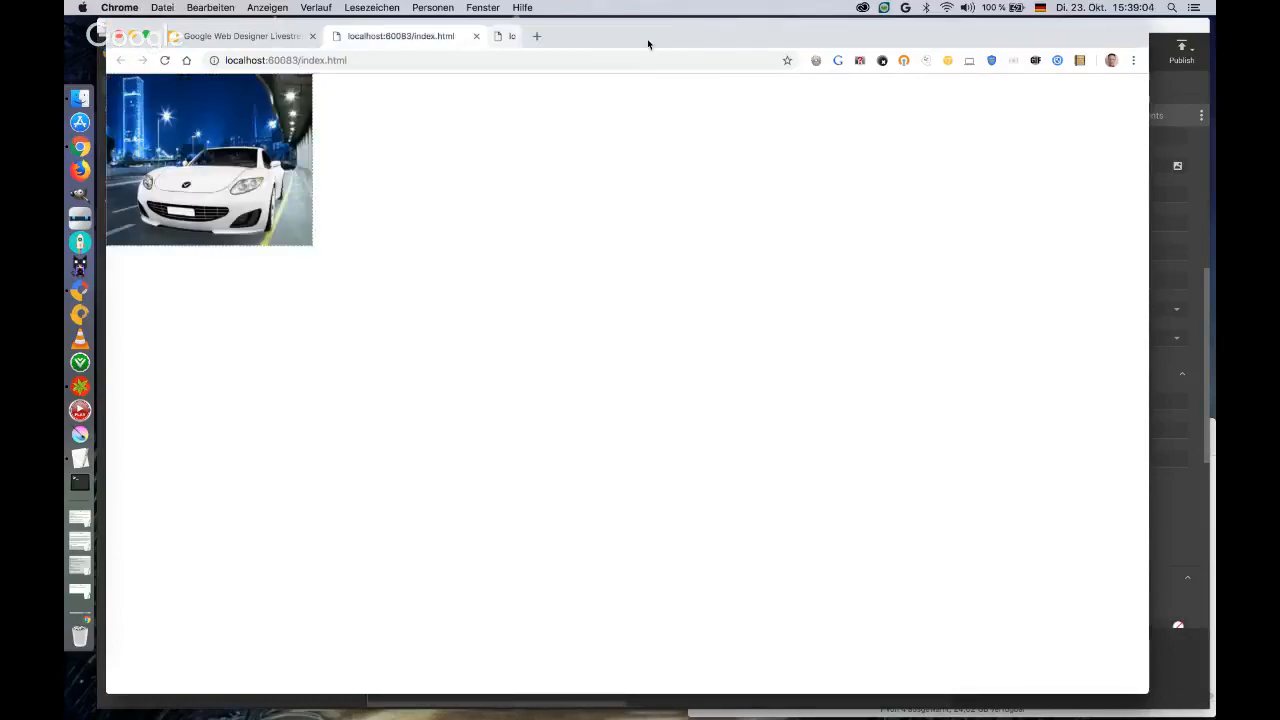
{"action": "left_click", "coordinate": [1160, 28]}
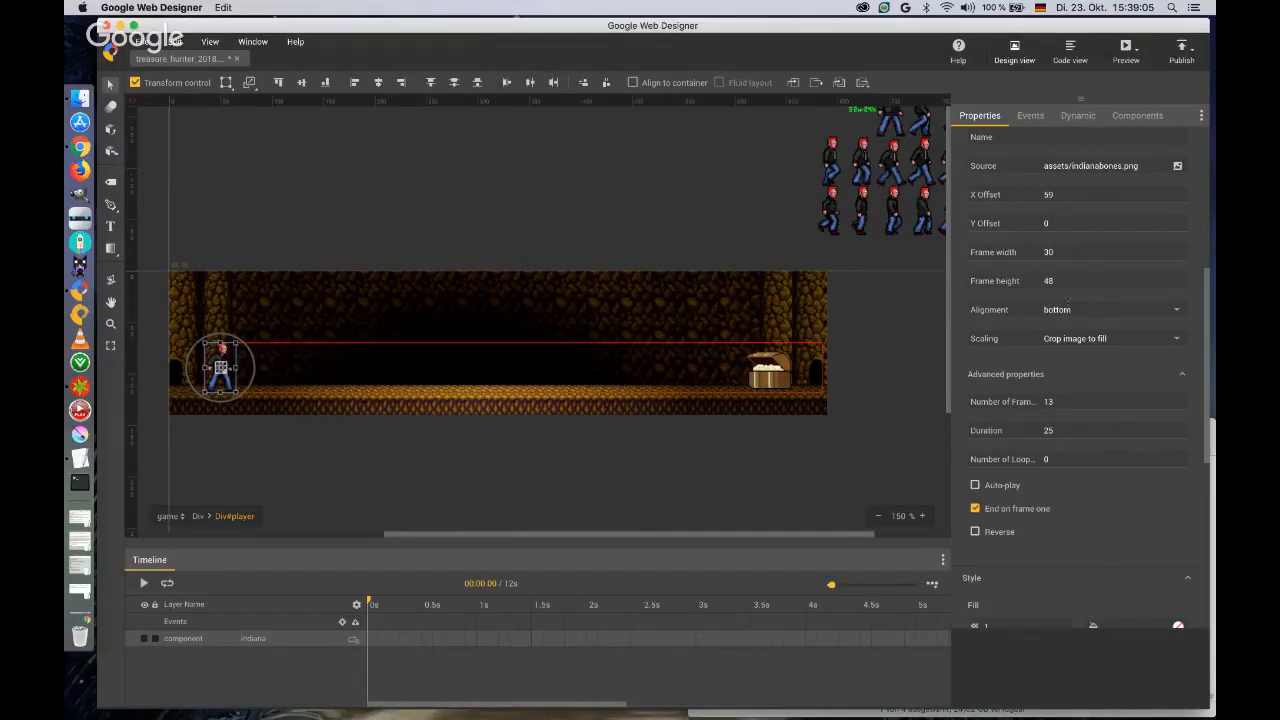
Enable Auto-play for the indiana sprite sheet and check its walking animation in a browser preview.
{"action": "left_click", "coordinate": [1126, 52]}
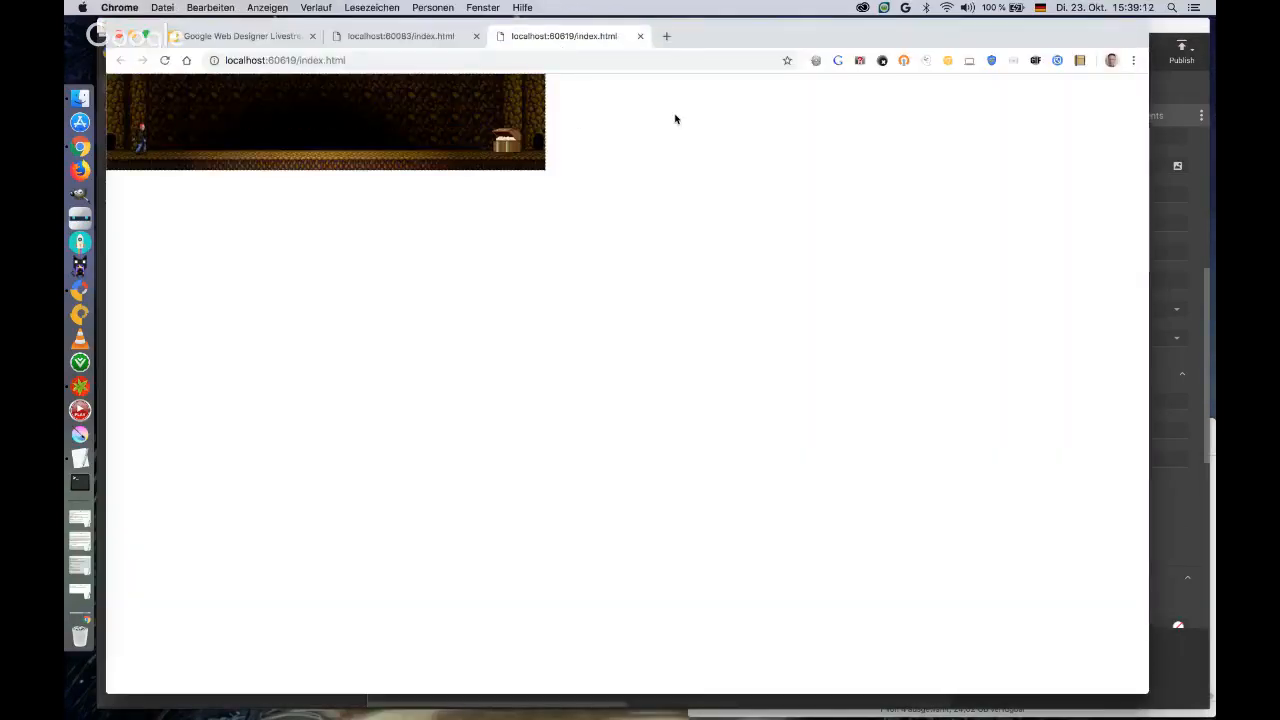
{"action": "left_click", "coordinate": [641, 37]}
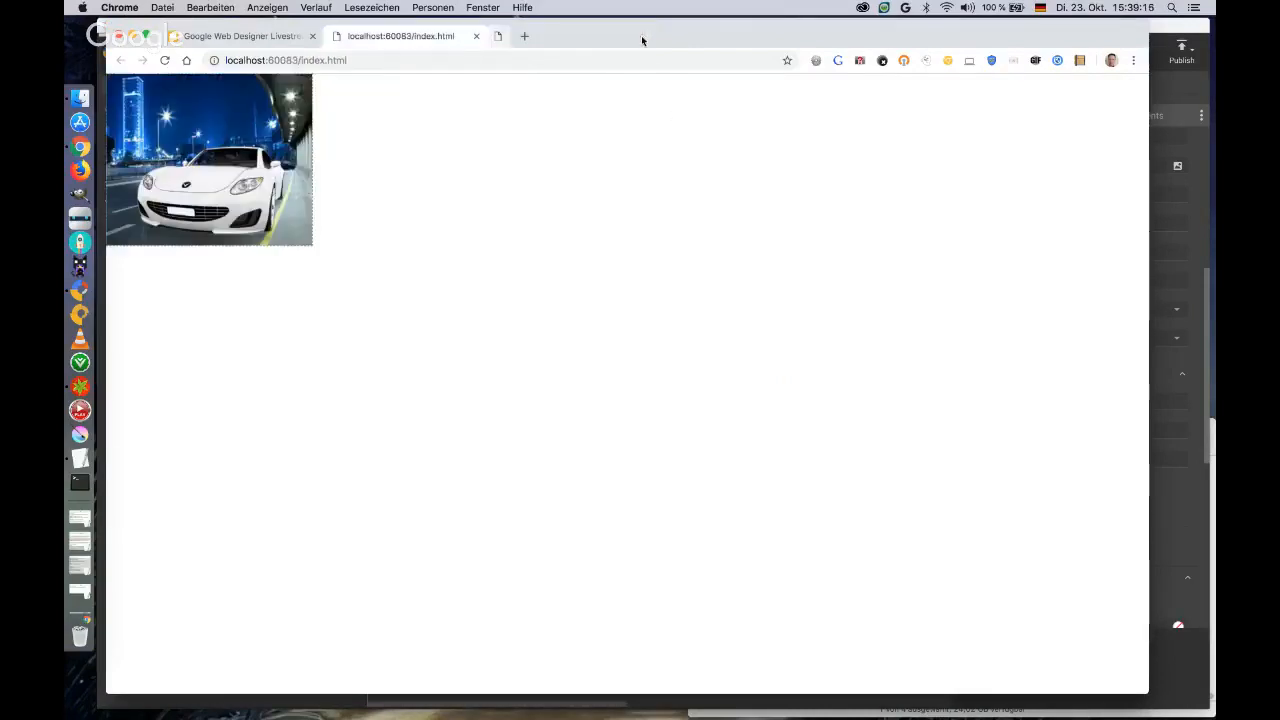
{"action": "left_click", "coordinate": [1161, 27]}
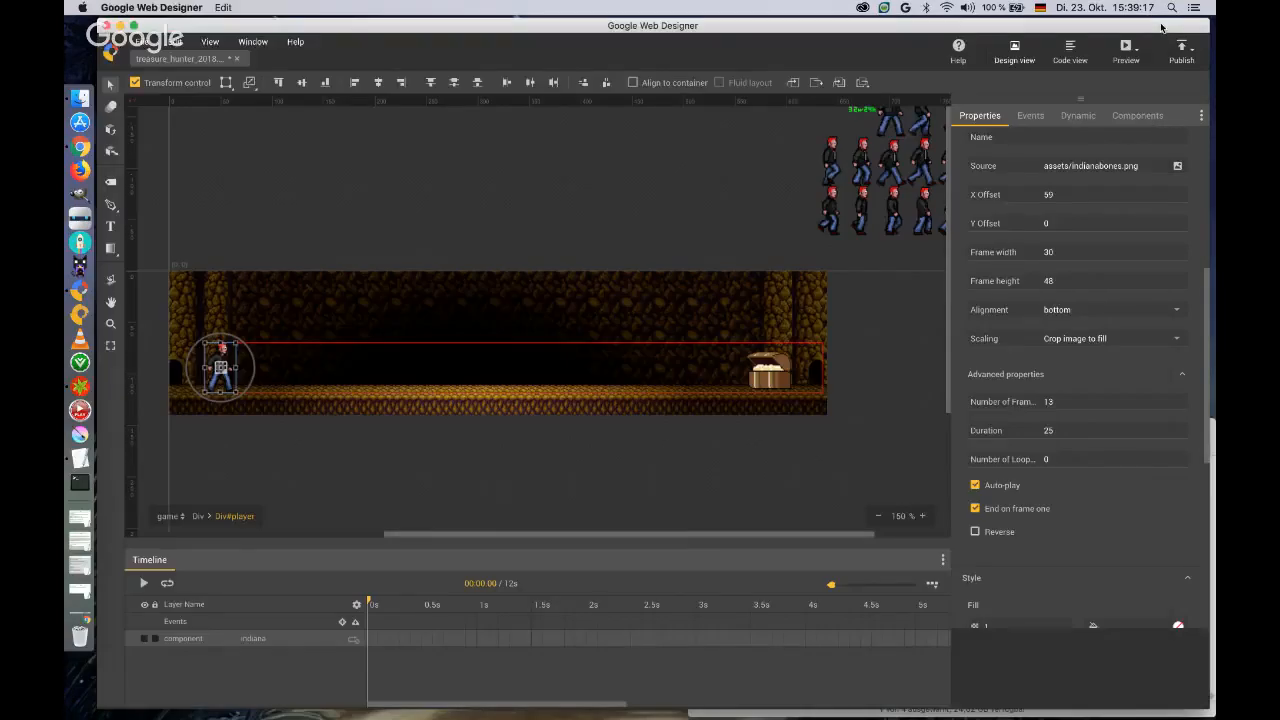
Try a sprite sheet duration of 50 and check the walking animation on the game page in a browser preview.
{"action": "double_click", "coordinate": [1048, 430]}
{"action": "type", "text": "50"}
{"action": "key", "text": "Return"}
{"action": "left_click", "coordinate": [1124, 55]}
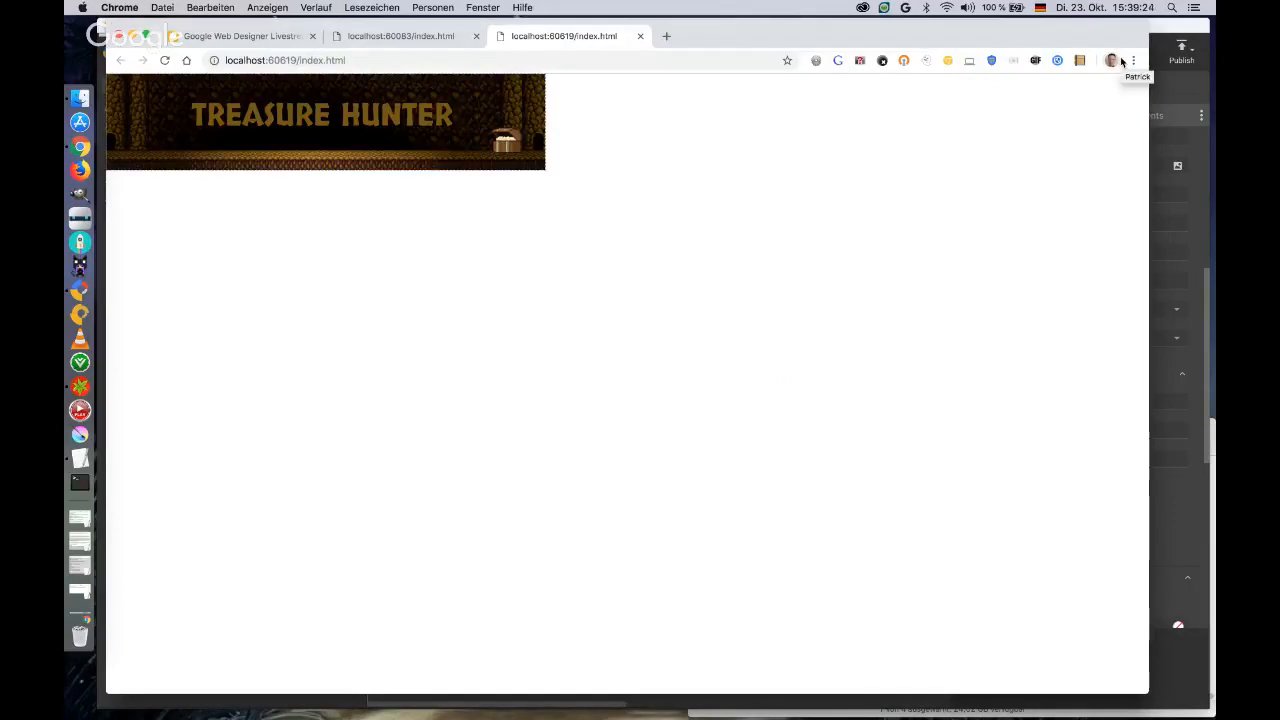
{"action": "left_click", "coordinate": [471, 137]}
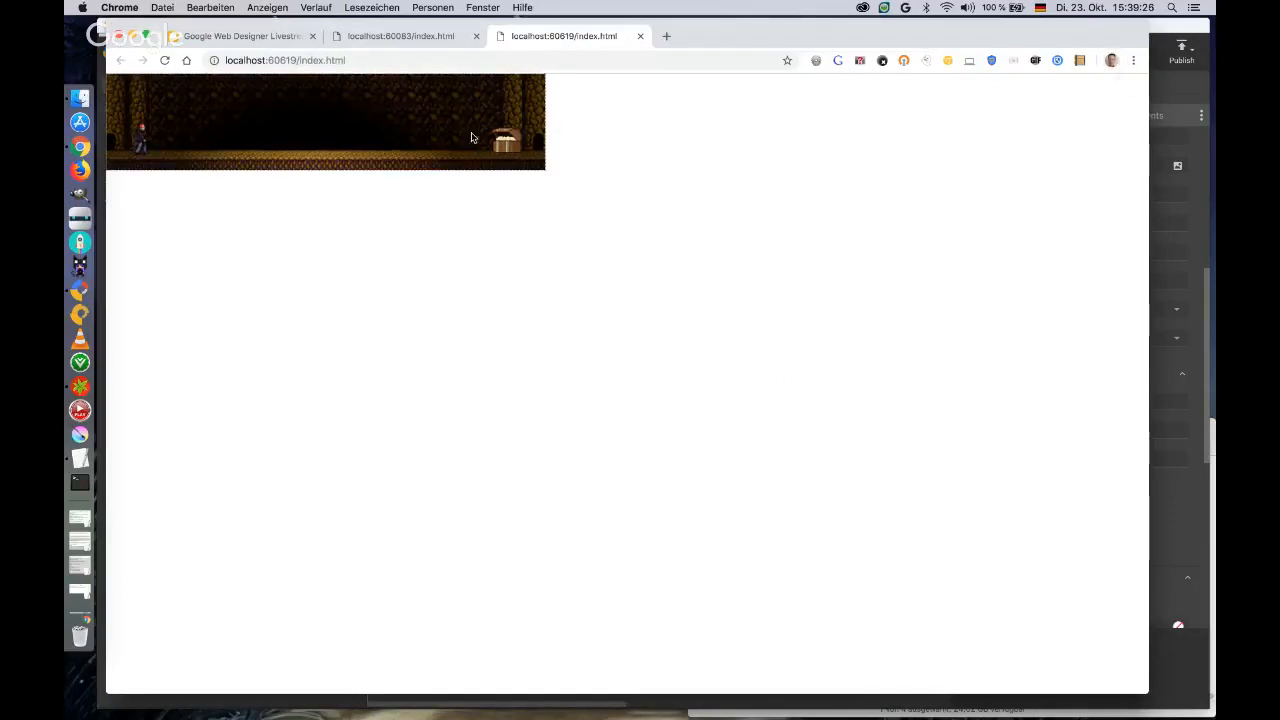
{"action": "left_click", "coordinate": [640, 36]}
{"action": "left_click", "coordinate": [1169, 35]}
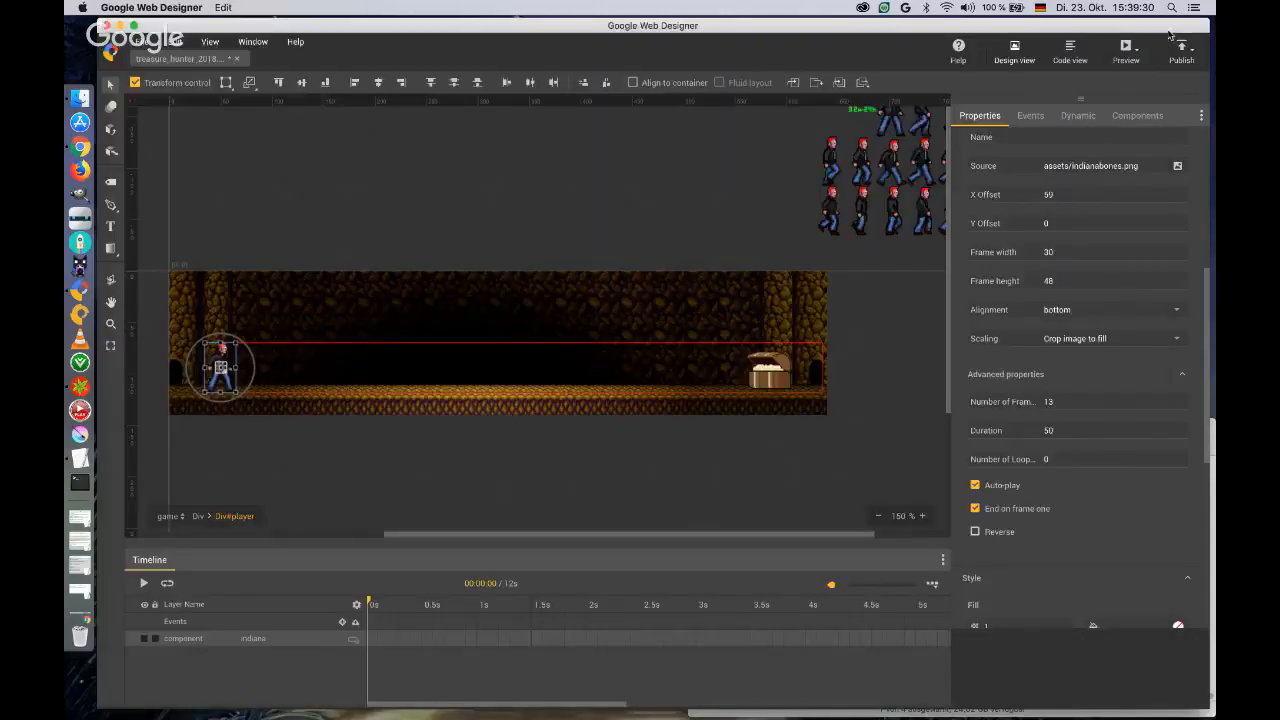
Set the sprite sheet's duration to 40 and its number of loops to 1.
{"action": "double_click", "coordinate": [1049, 431]}
{"action": "type", "text": "40"}
{"action": "key", "text": "Tab"}
{"action": "type", "text": "1"}
{"action": "key", "text": "Return"}
Leave the player div and draw a new div about 403 x 113 px over the middle of the cave.
{"action": "left_click", "coordinate": [198, 517]}
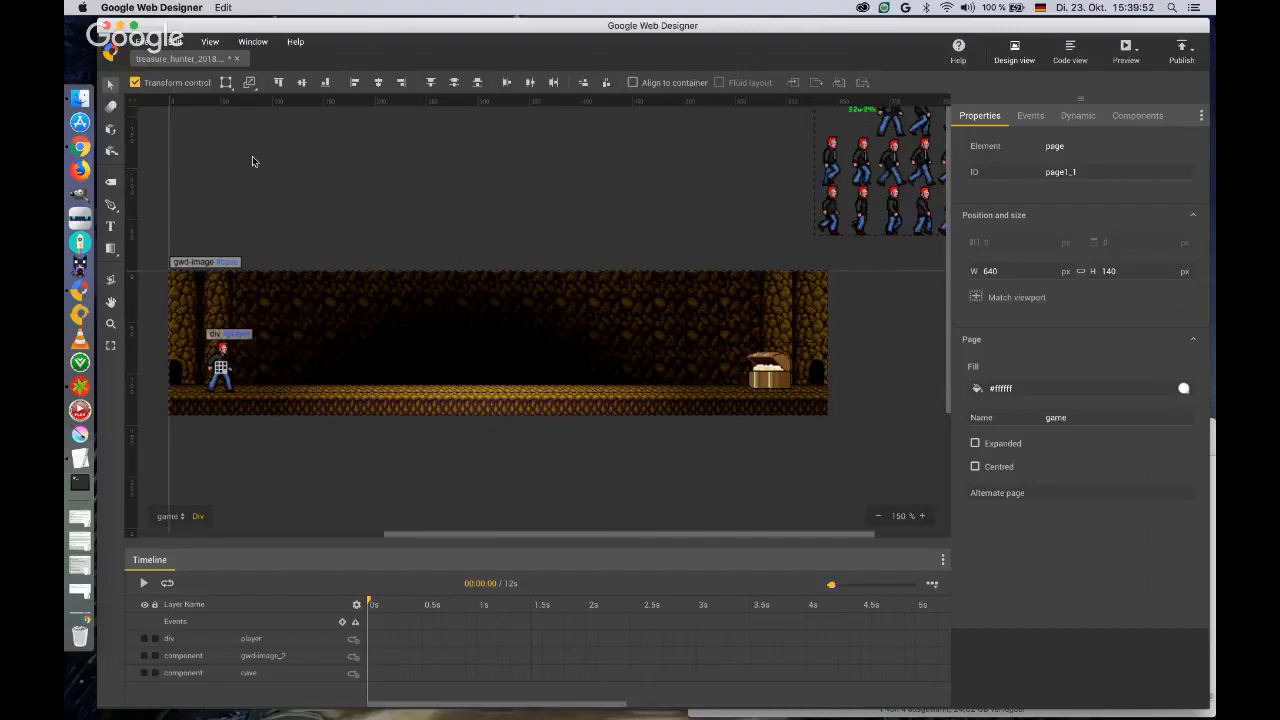
{"action": "left_click", "coordinate": [111, 181]}
{"action": "left_click_drag", "start_coordinate": [283, 255], "coordinate": [696, 368]}
{"action": "key", "text": "v"}
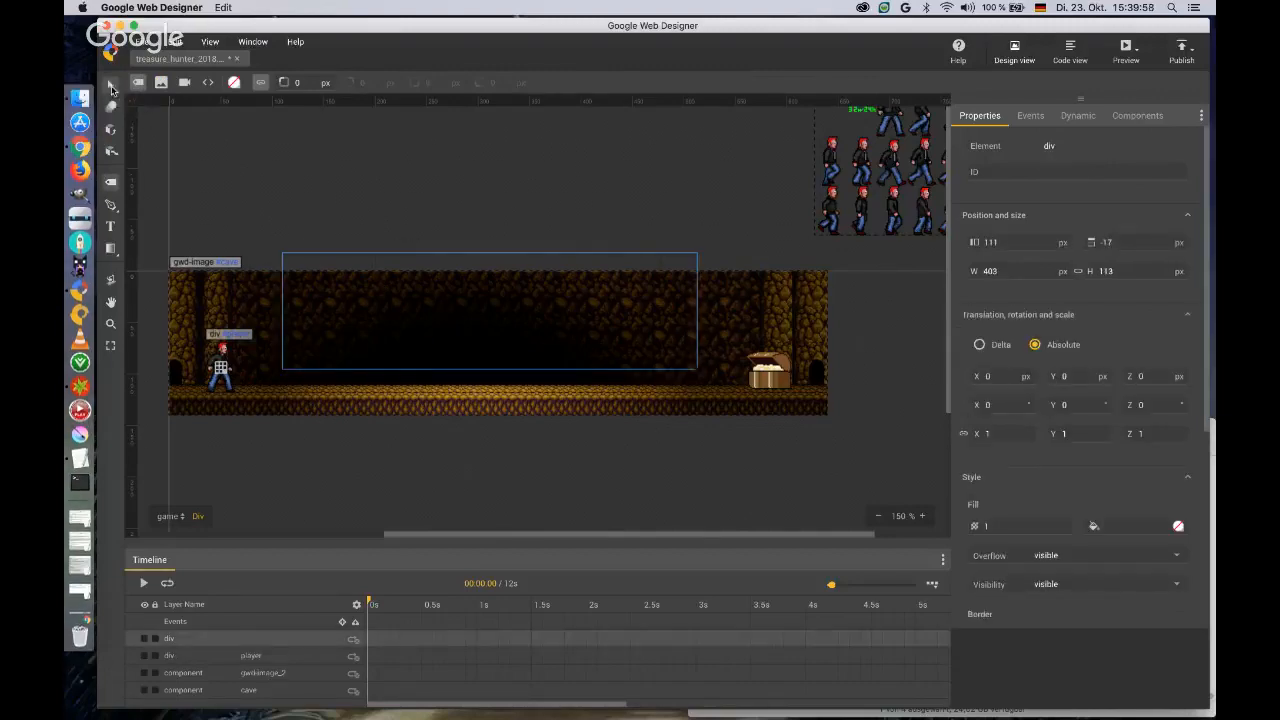
Delete the reference sprite sheet image placed outside the stage.
{"action": "left_click", "coordinate": [867, 200]}
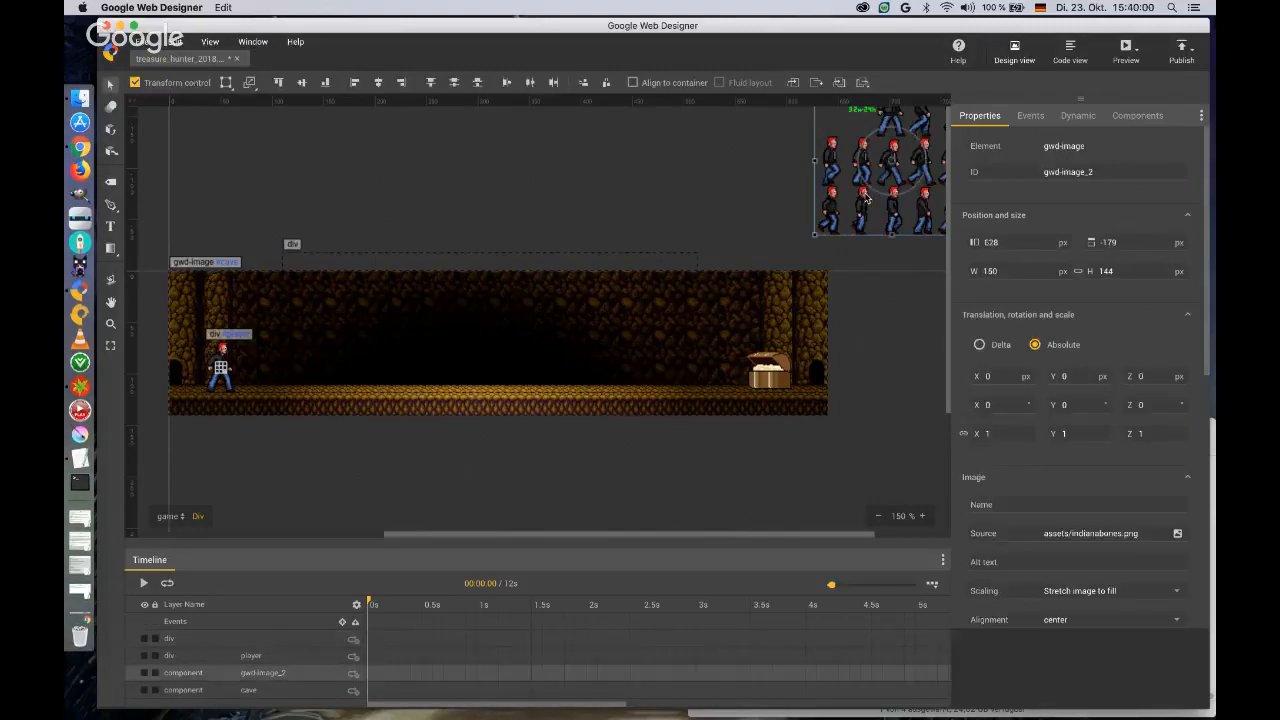
{"action": "key", "text": "Delete"}
Set the newly drawn div's ID to wall0.
{"action": "left_click", "coordinate": [543, 265]}
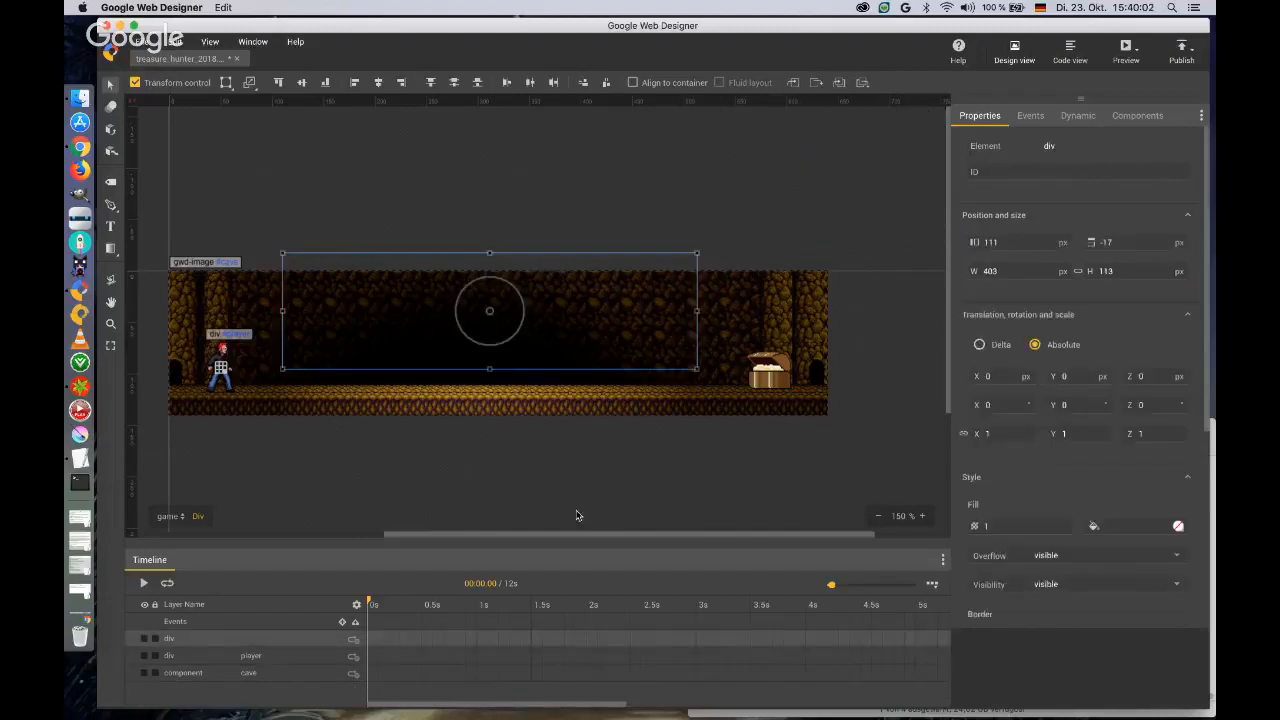
{"action": "scroll", "coordinate": [577, 533], "scroll_direction": "left", "scroll_amount": 2}
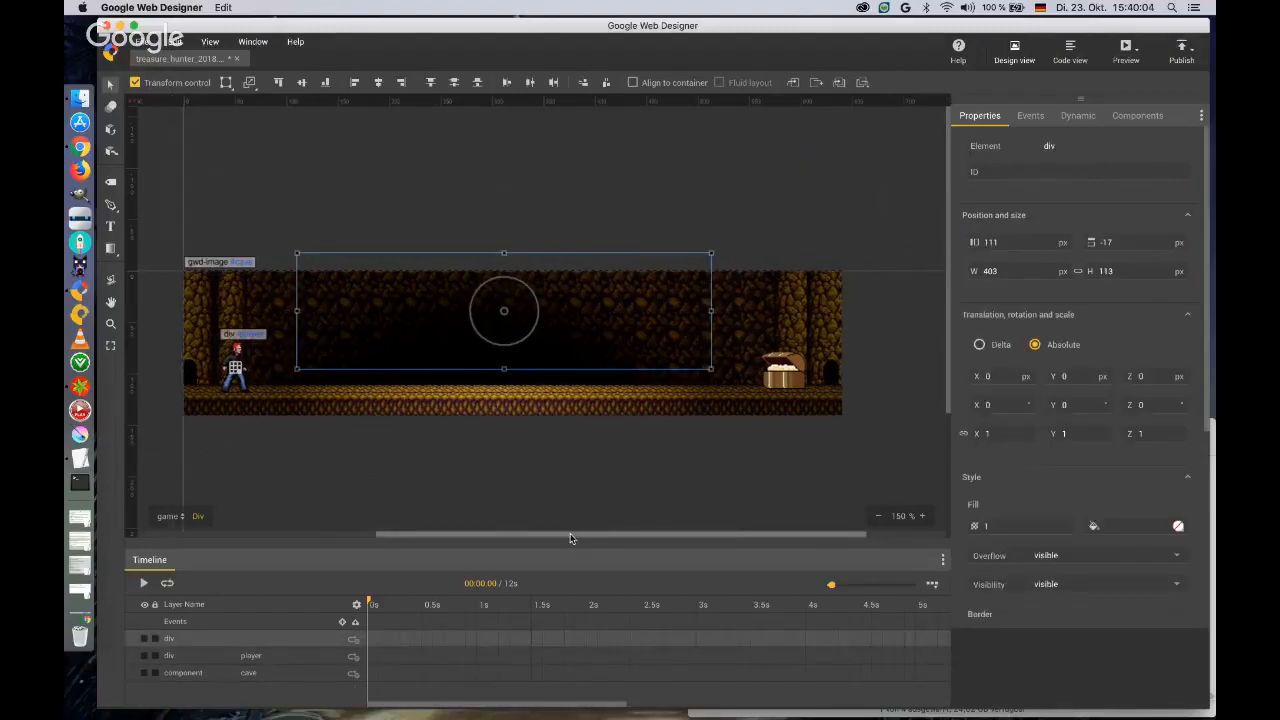
{"action": "left_click", "coordinate": [1057, 171]}
{"action": "type", "text": "wal"}
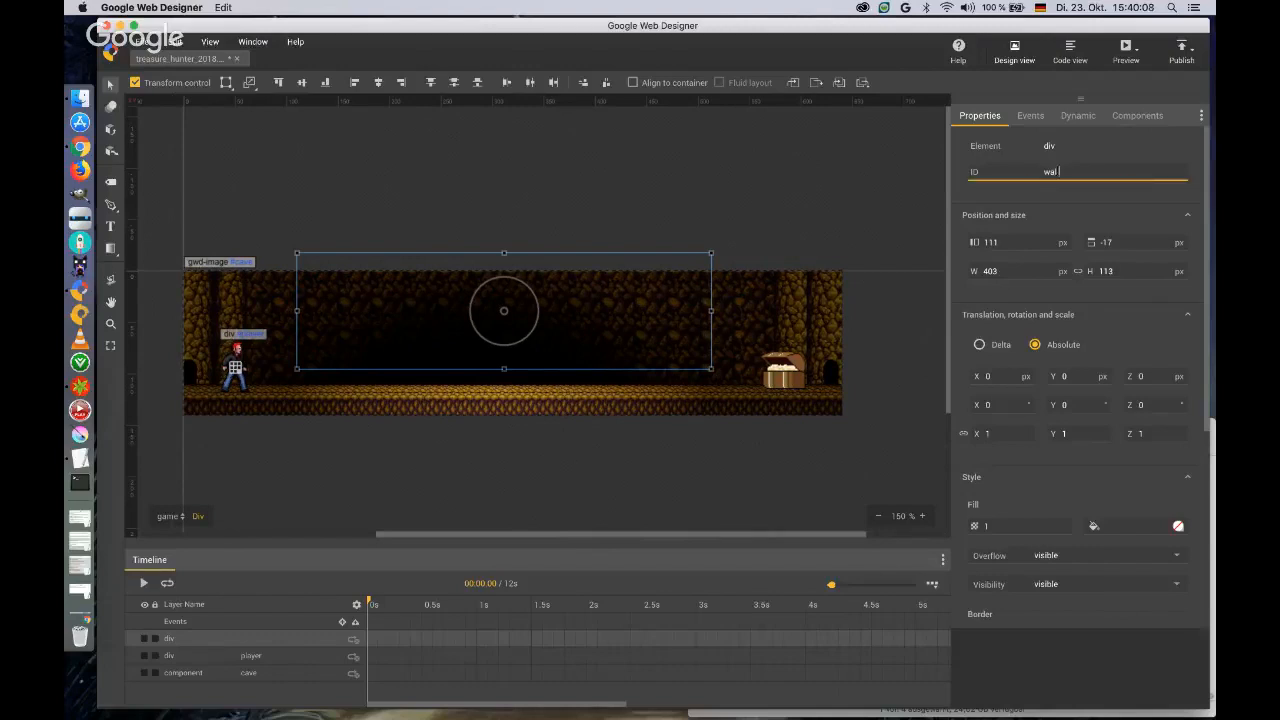
{"action": "type", "text": "l0"}
{"action": "left_click", "coordinate": [1024, 242]}
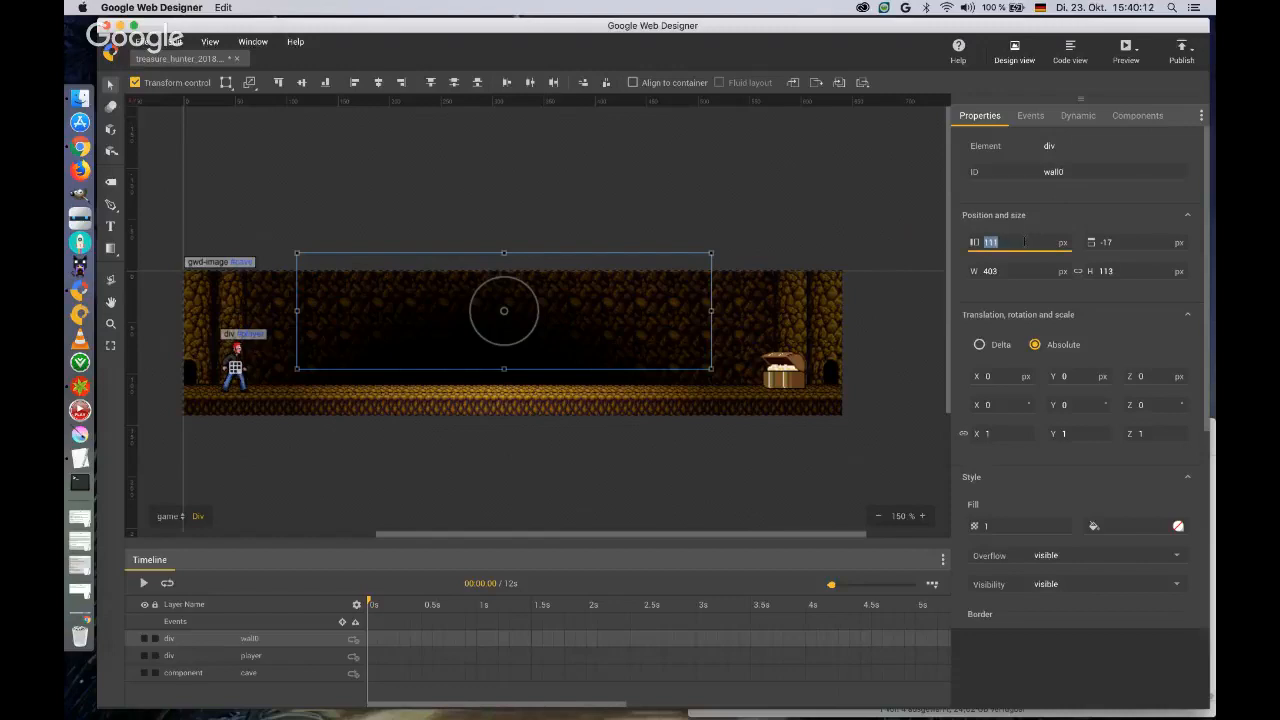
Position the wall0 div at 140 px from the left and 0 px from the top.
{"action": "type", "text": "140"}
{"action": "key", "text": "Tab"}
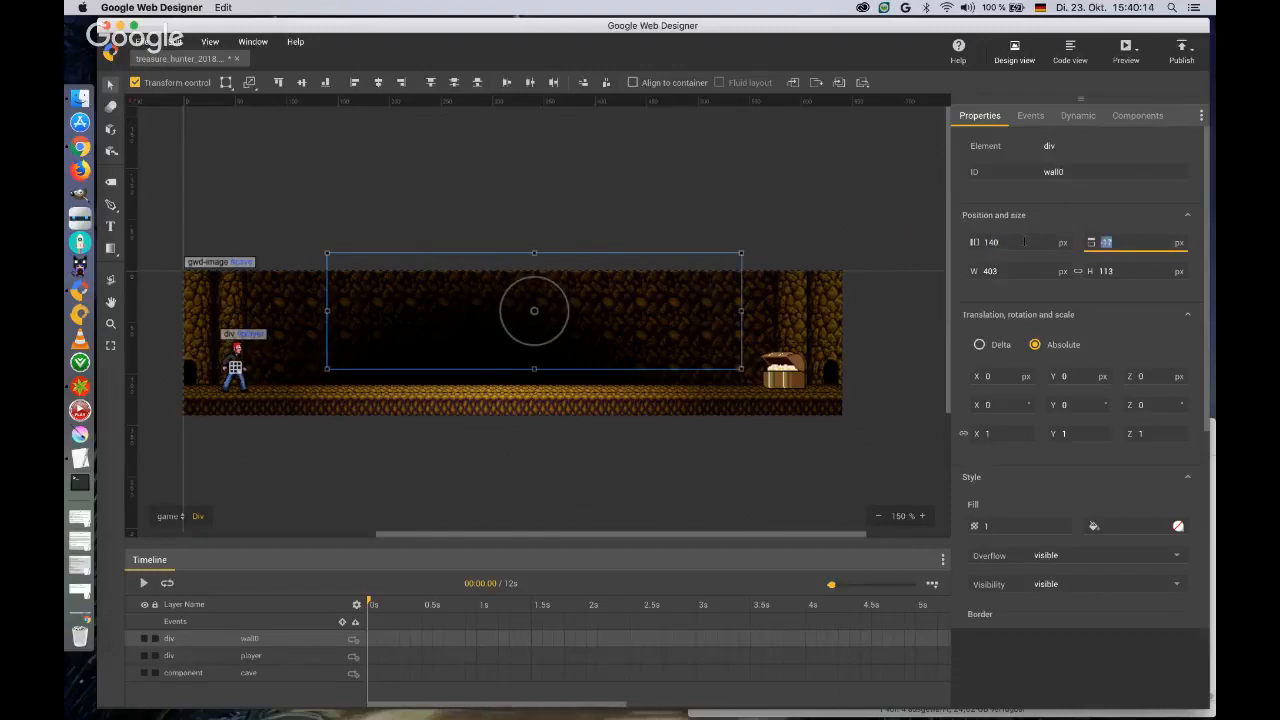
{"action": "type", "text": "0"}
{"action": "key", "text": "Return"}
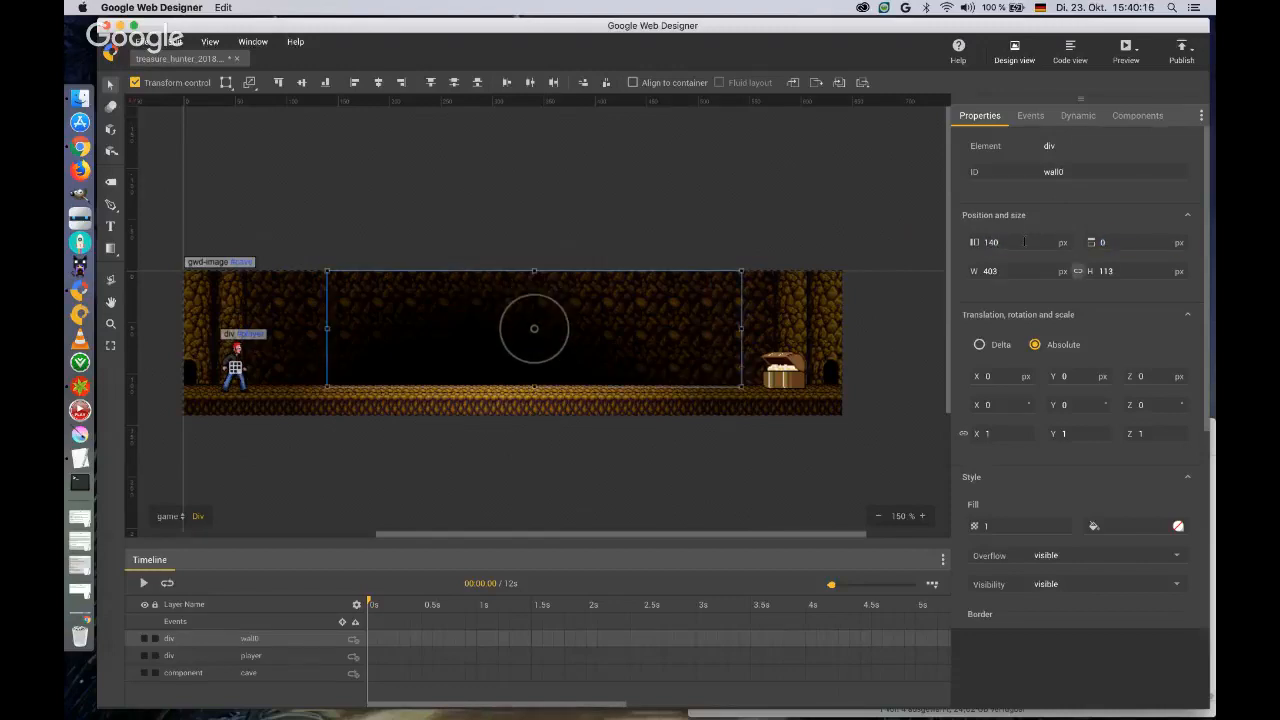
{"action": "key", "text": "Tab"}
{"action": "key", "text": "Tab"}
{"action": "key", "text": "Tab"}
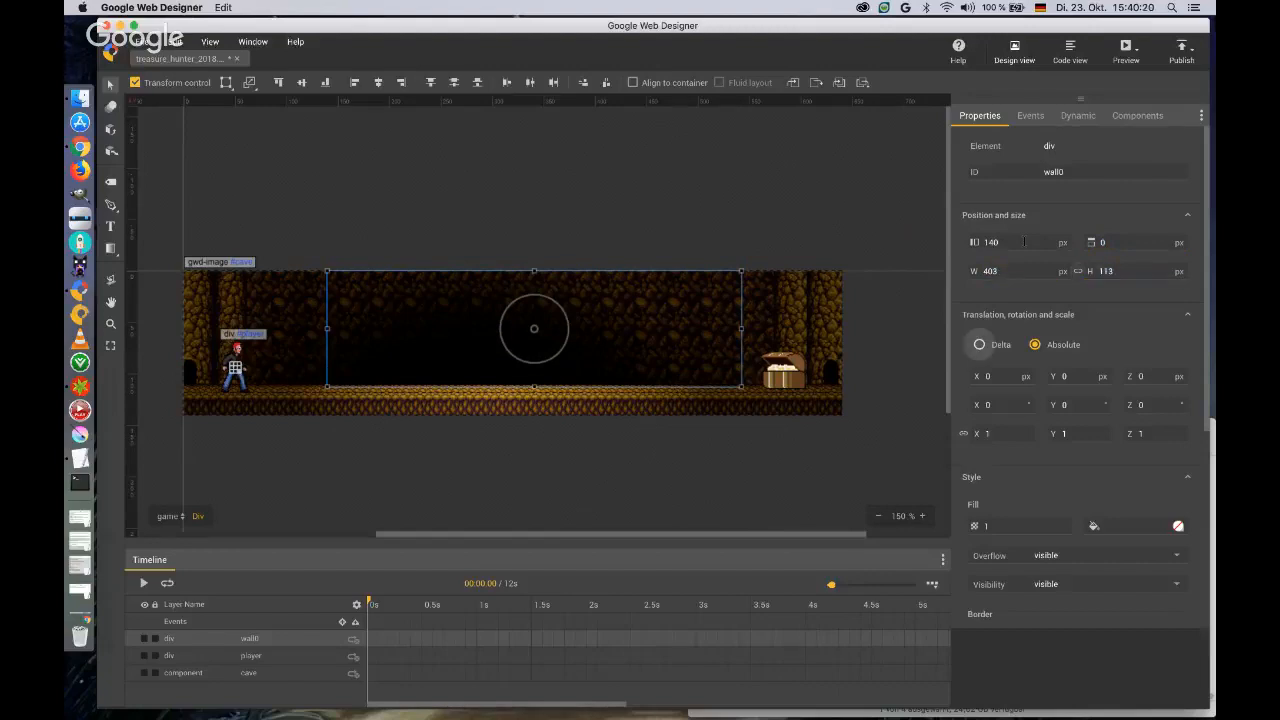
Set the wall0 div's size to 62 px wide and 121 px high.
{"action": "left_click", "coordinate": [997, 271]}
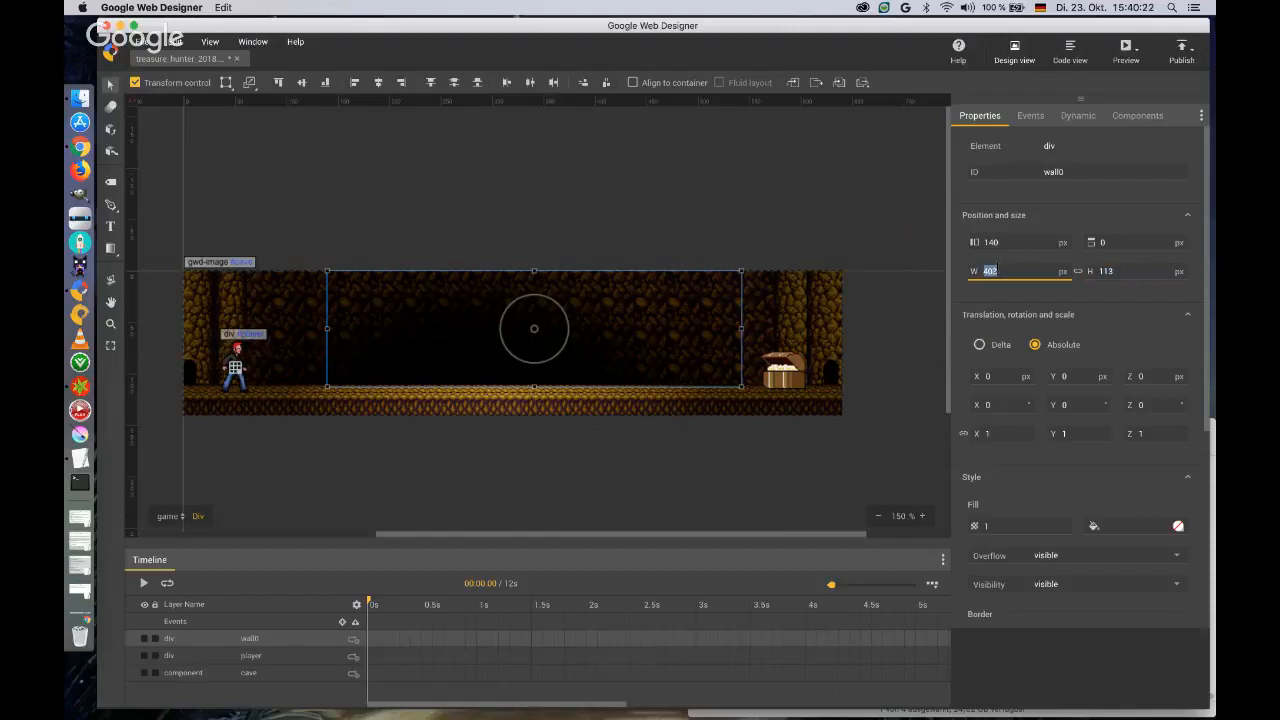
{"action": "type", "text": "62"}
{"action": "key", "text": "Tab"}
{"action": "type", "text": "121"}
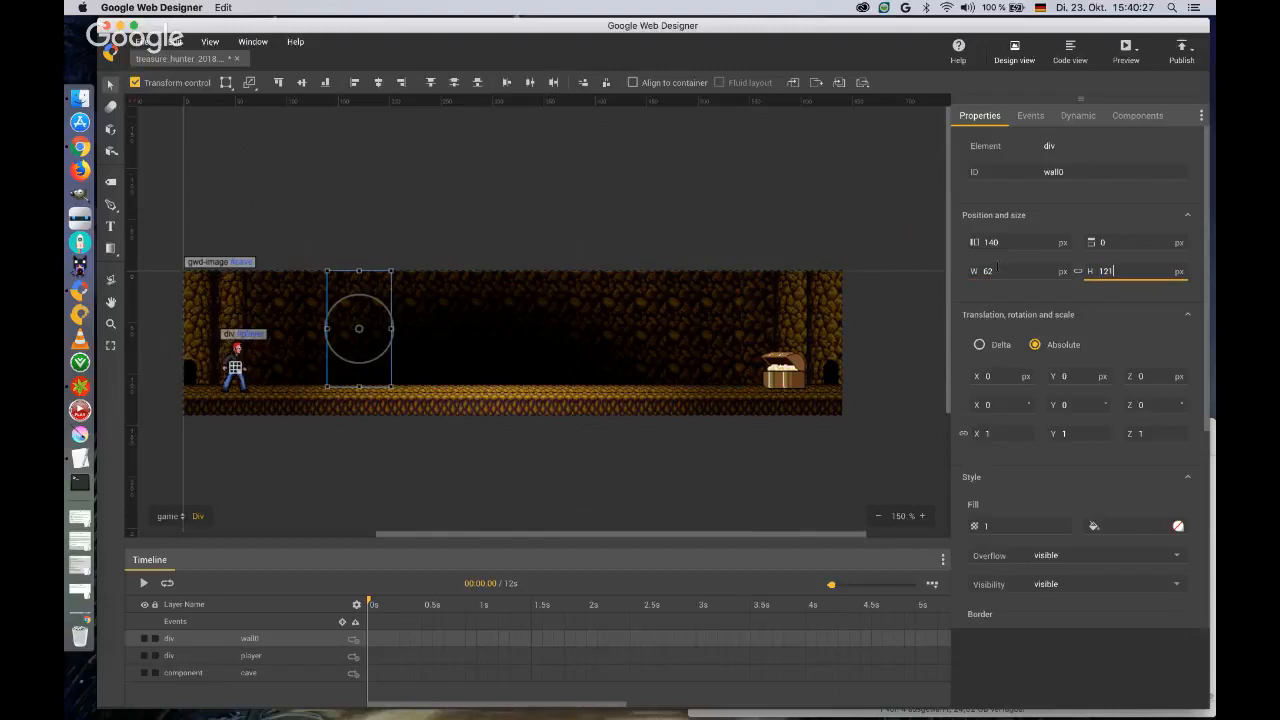
{"action": "key", "text": "Tab"}
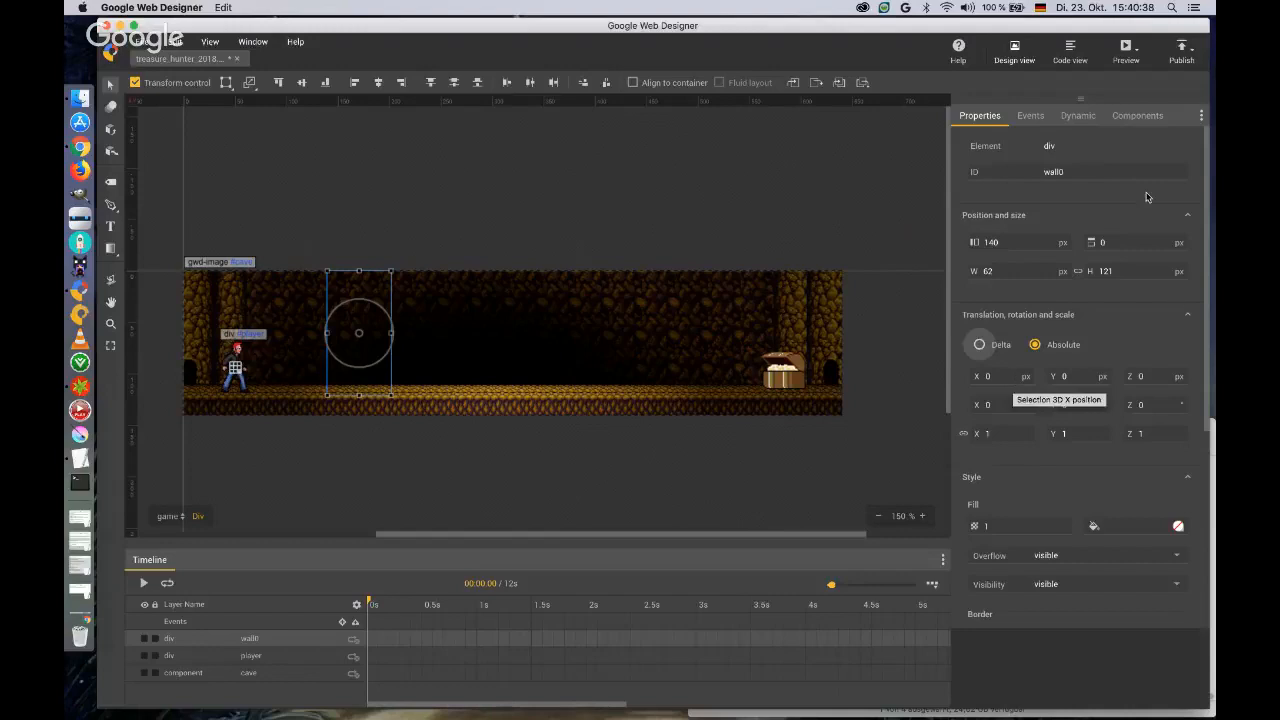
{"action": "left_click", "coordinate": [1006, 172]}
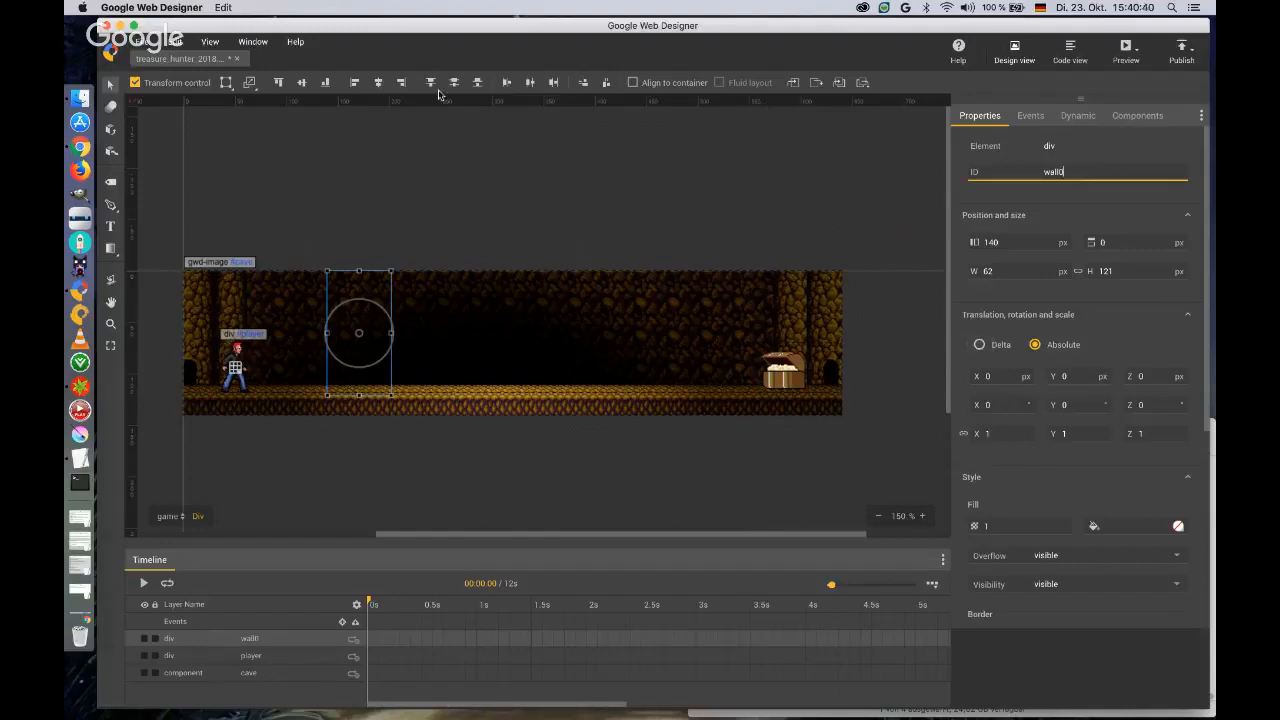
Enter the wall0 div for editing and place the wall.png image from the Treasure_Hunter folder in Finder inside it.
{"action": "left_click", "coordinate": [371, 292]}
{"action": "double_click", "coordinate": [370, 291]}
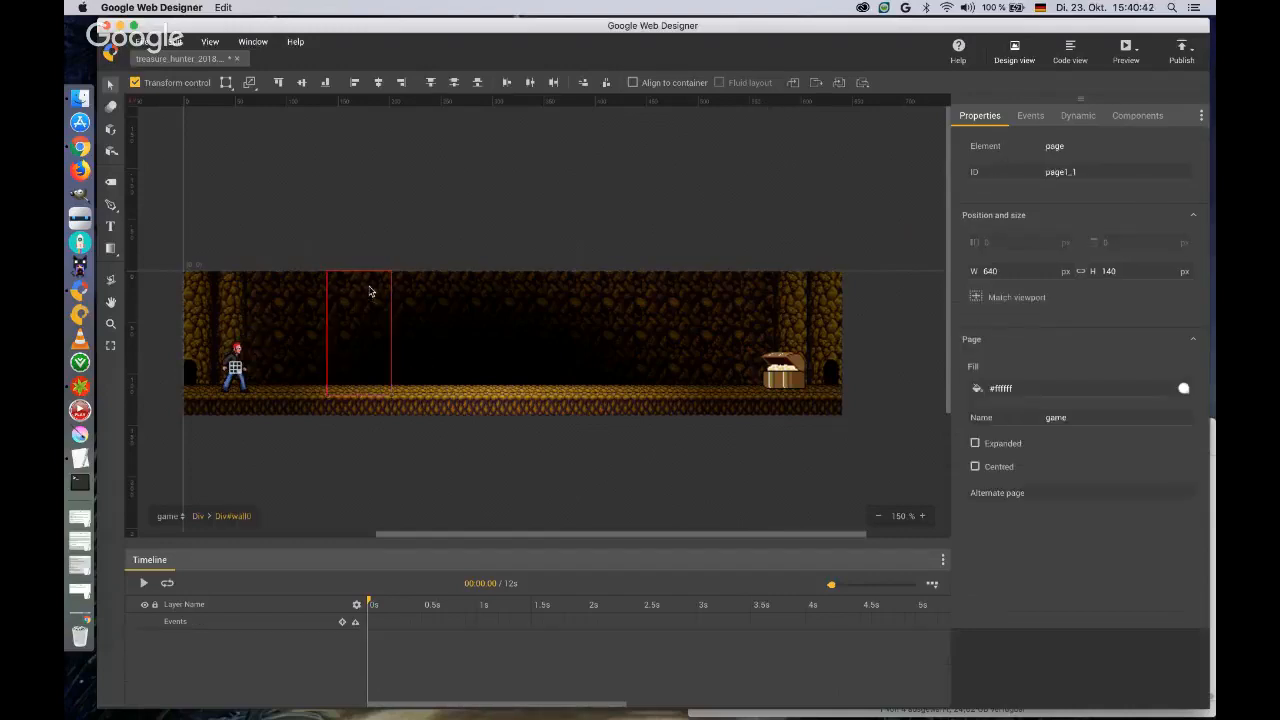
{"action": "left_click", "coordinate": [1212, 692]}
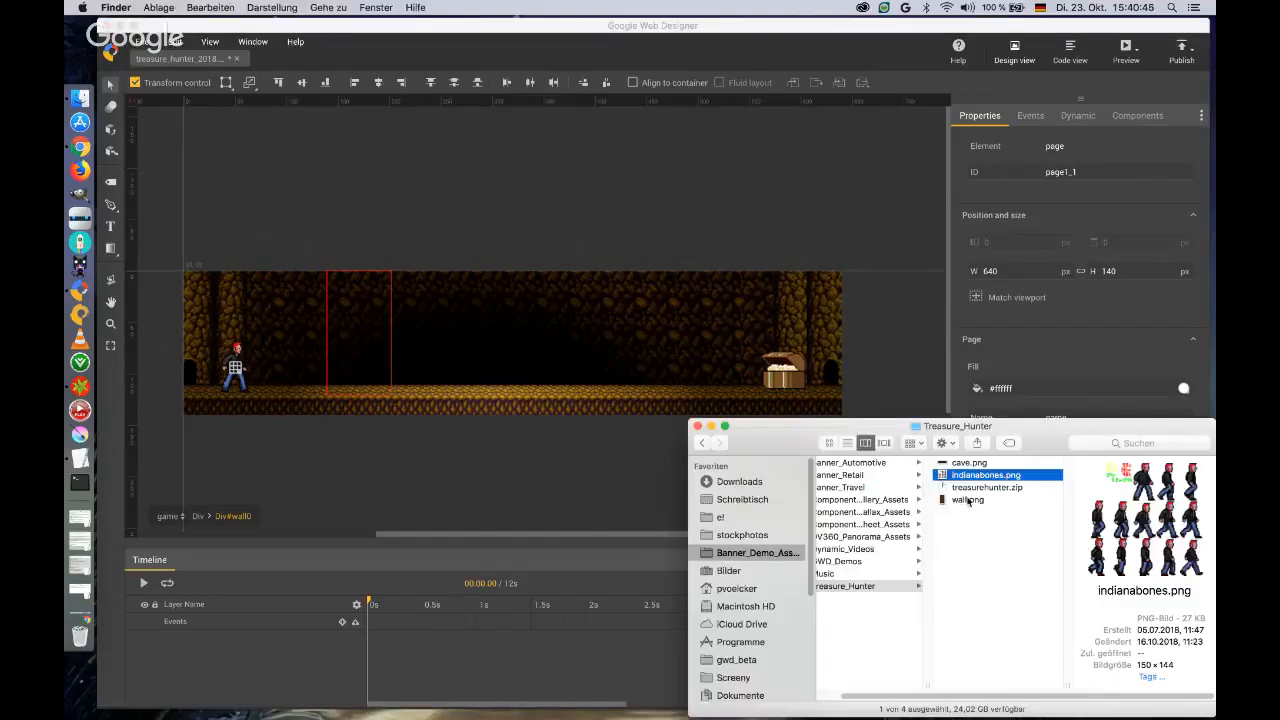
{"action": "left_click_drag", "start_coordinate": [966, 500], "coordinate": [343, 281]}
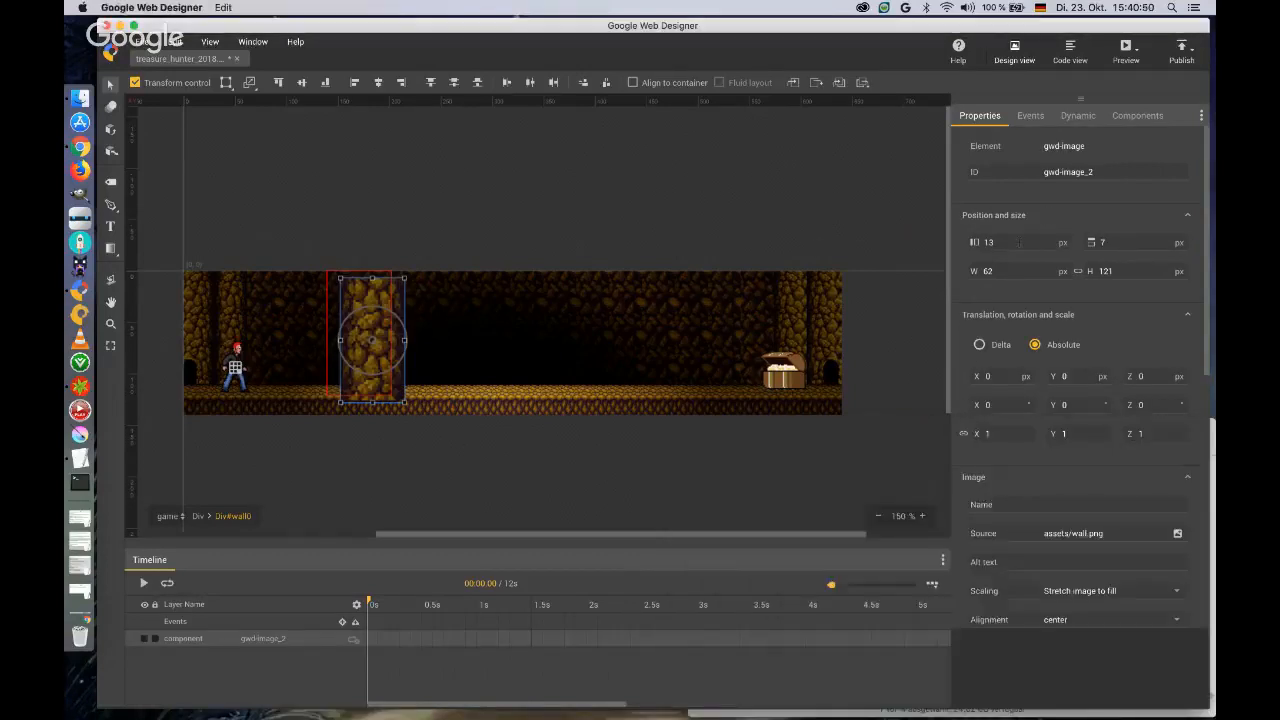
Align the wall image with its container by setting its left and top positions to 0 px.
{"action": "left_click", "coordinate": [988, 242]}
{"action": "type", "text": "0"}
{"action": "key", "text": "Tab"}
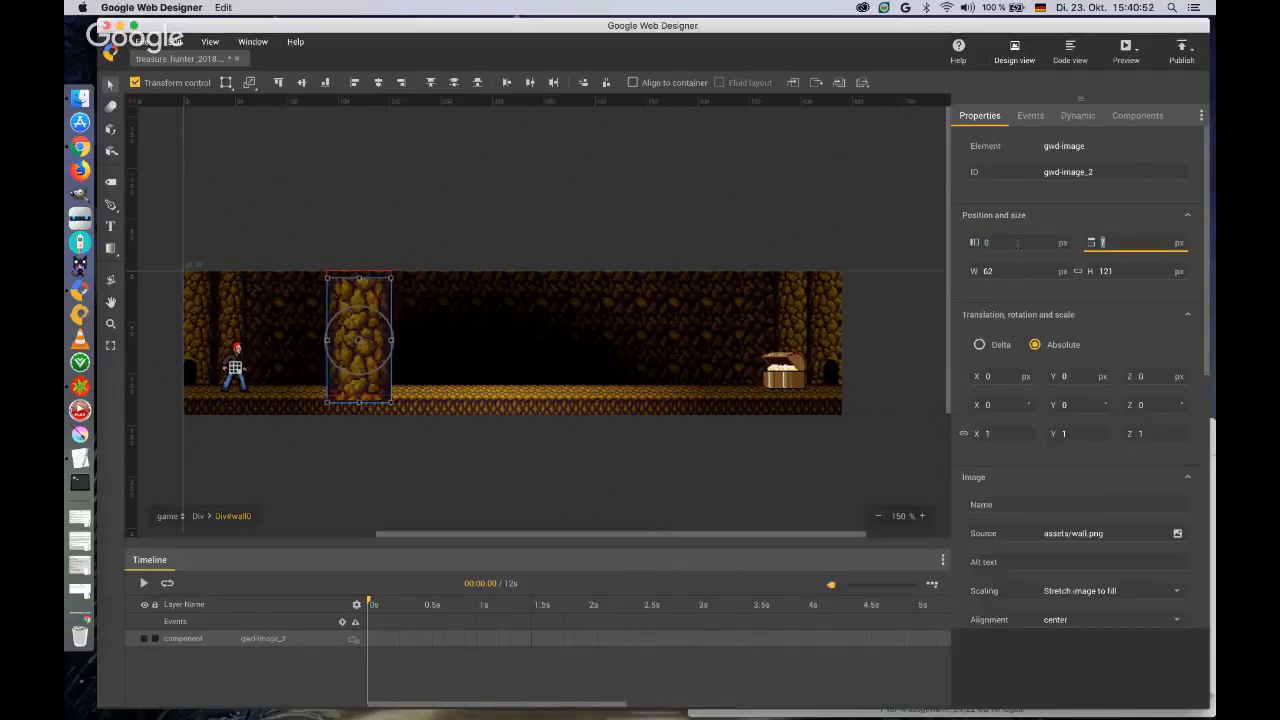
{"action": "type", "text": "0"}
{"action": "key", "text": "Return"}
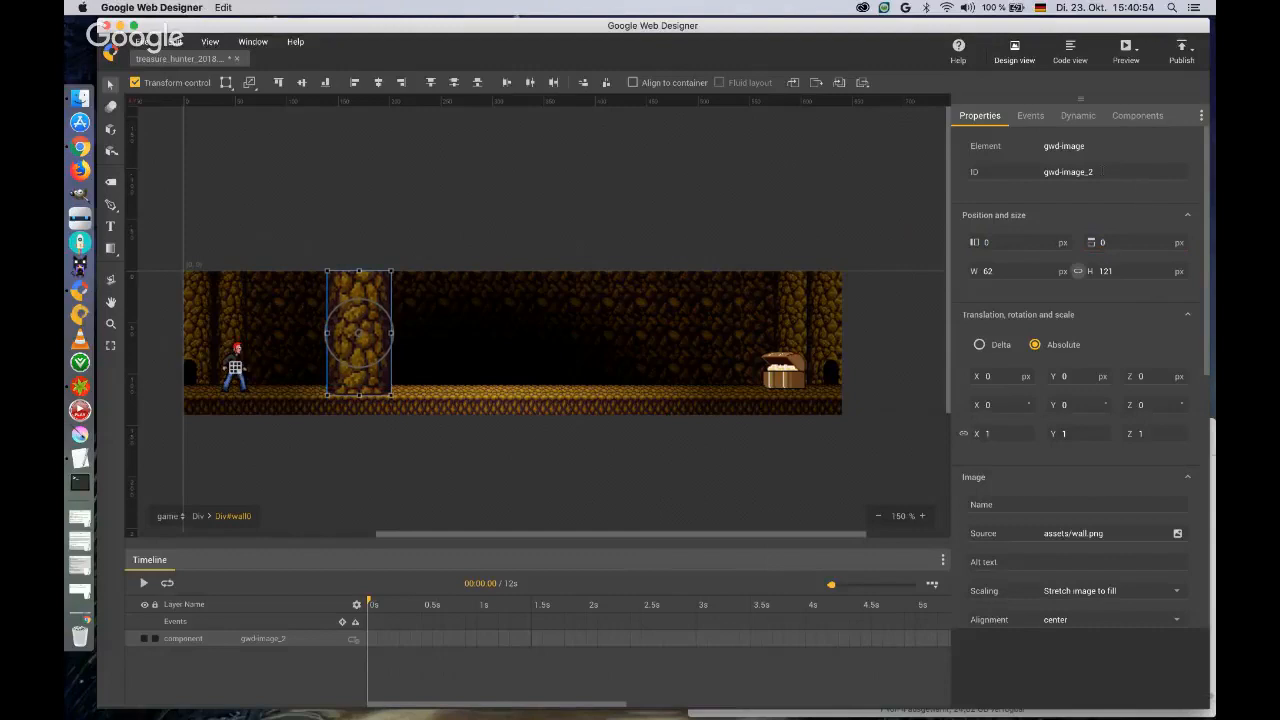
Give the wall image the ID wall and raise it with a Y translation of -80 px.
{"action": "left_click", "coordinate": [1030, 174]}
{"action": "type", "text": "wall"}
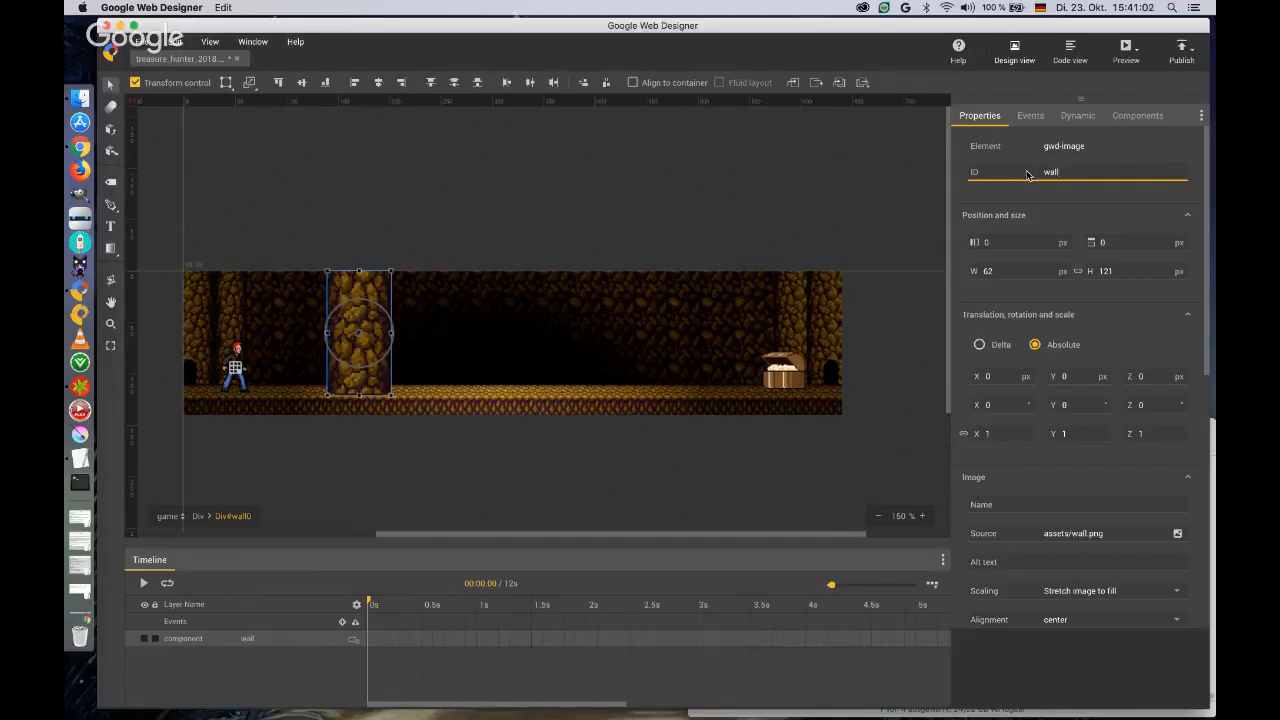
{"action": "left_click", "coordinate": [1069, 376]}
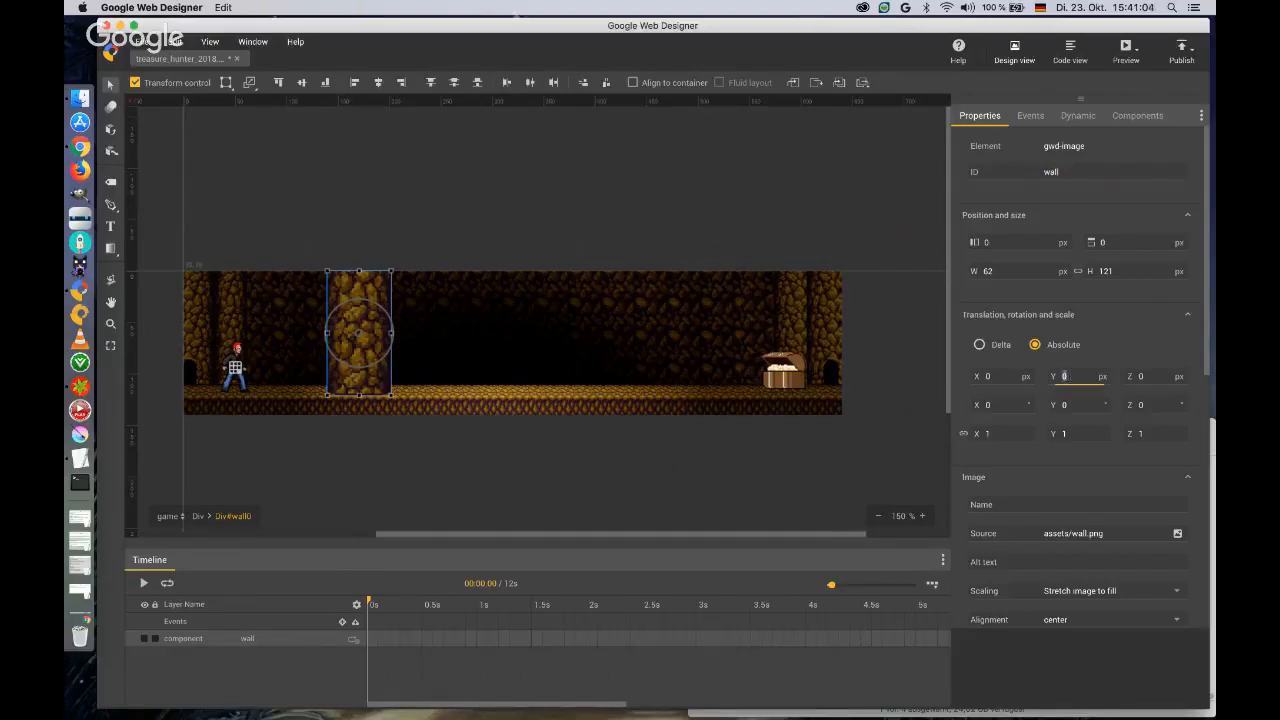
{"action": "type", "text": "-8"}
{"action": "key", "text": "Return"}
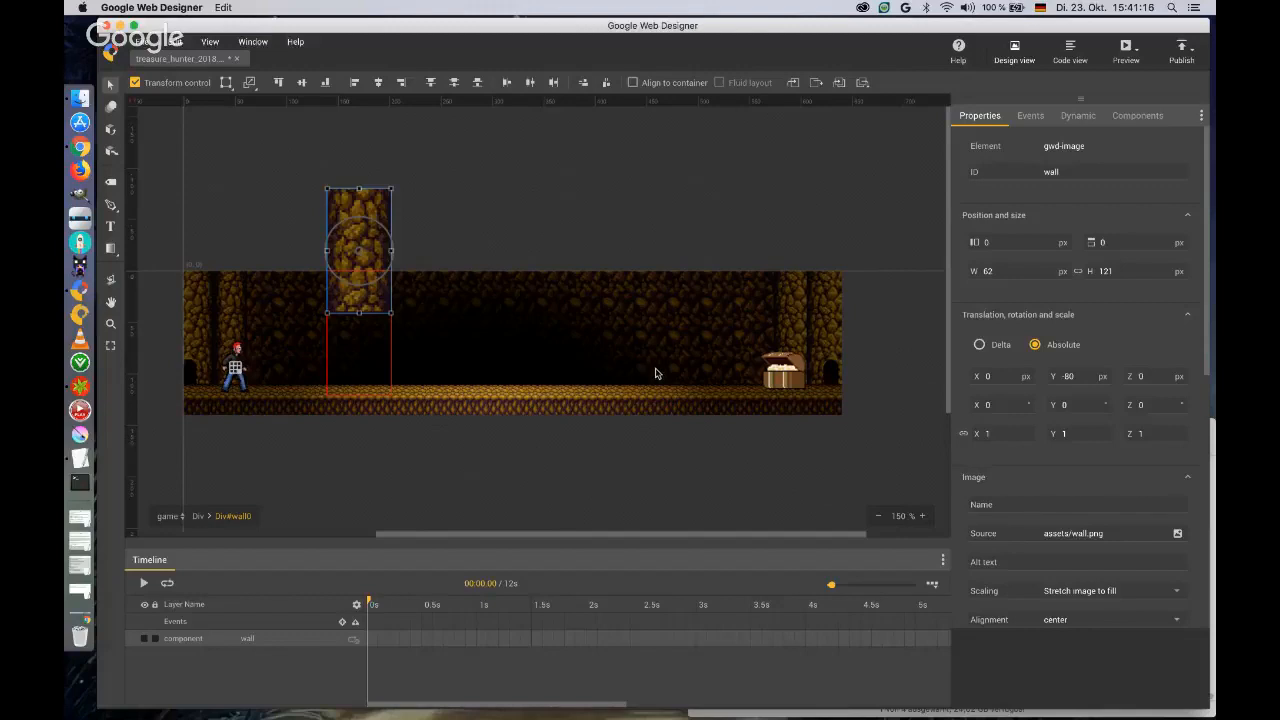
Insert a keyframe for the wall at 1 s and set its Y translation there to 0 px.
{"action": "left_click", "coordinate": [477, 639]}
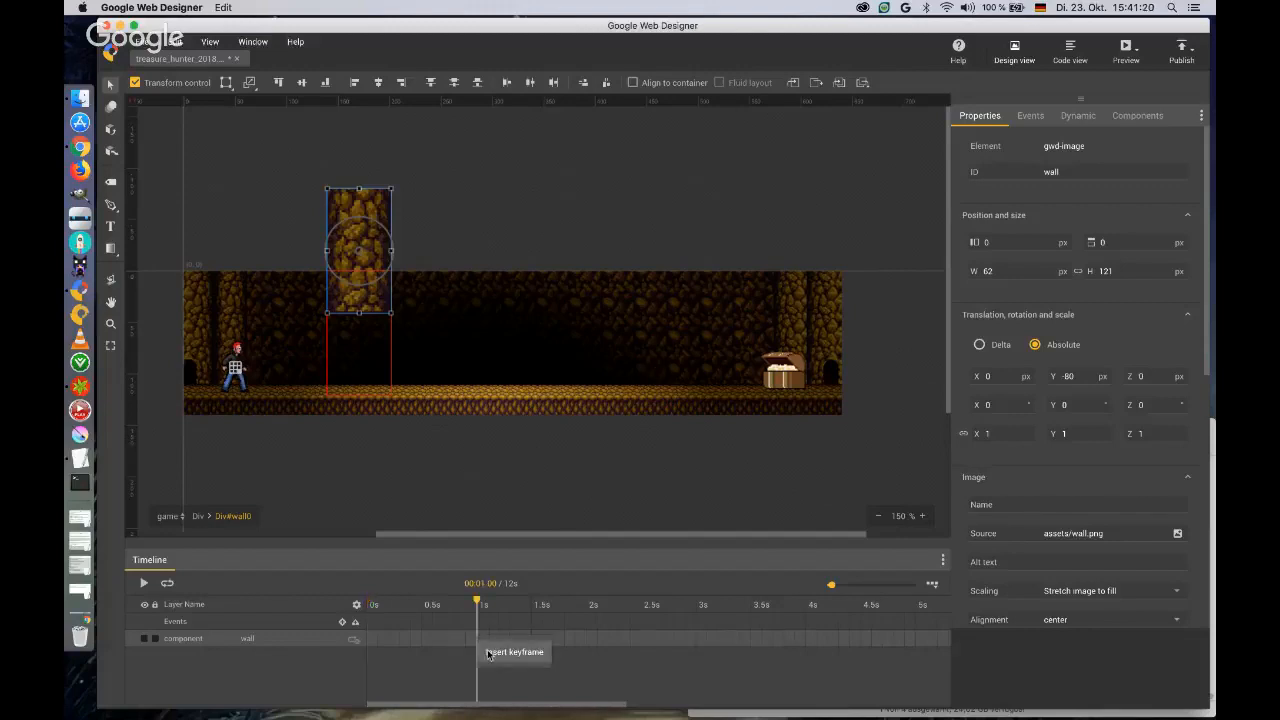
{"action": "left_click", "coordinate": [488, 653]}
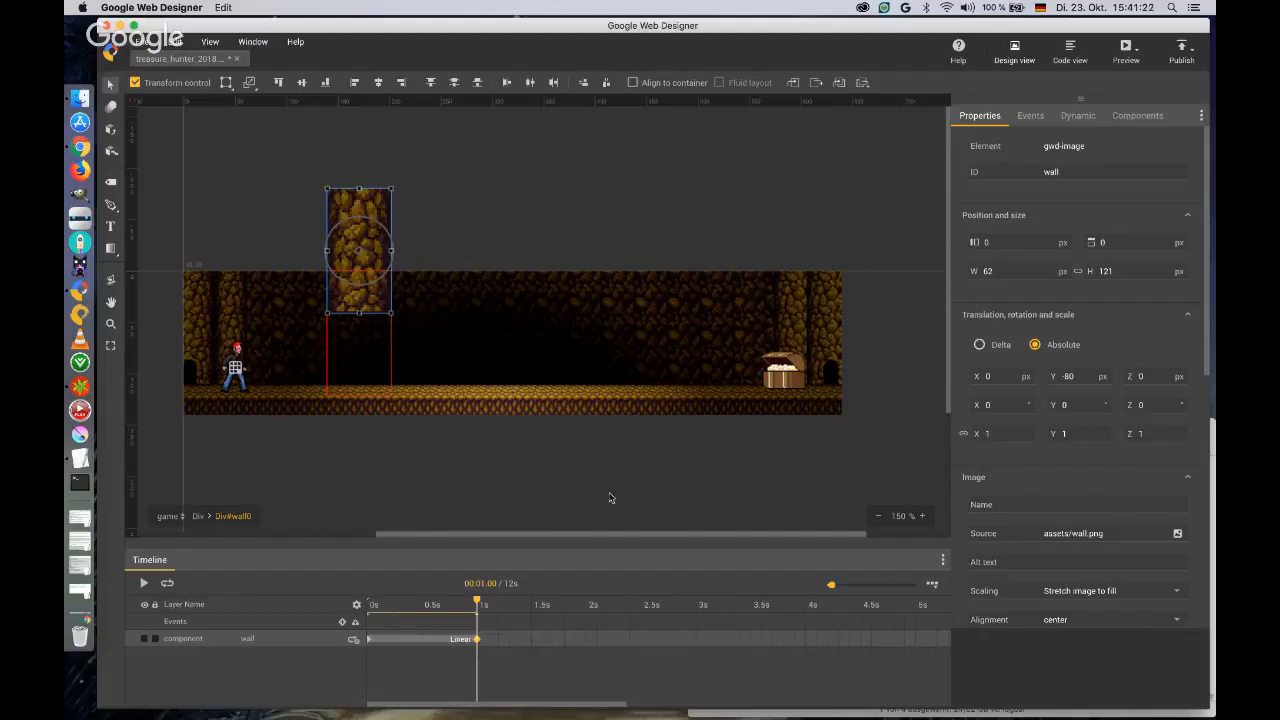
{"action": "left_click", "coordinate": [1068, 376]}
{"action": "type", "text": "0"}
{"action": "key", "text": "Tab"}
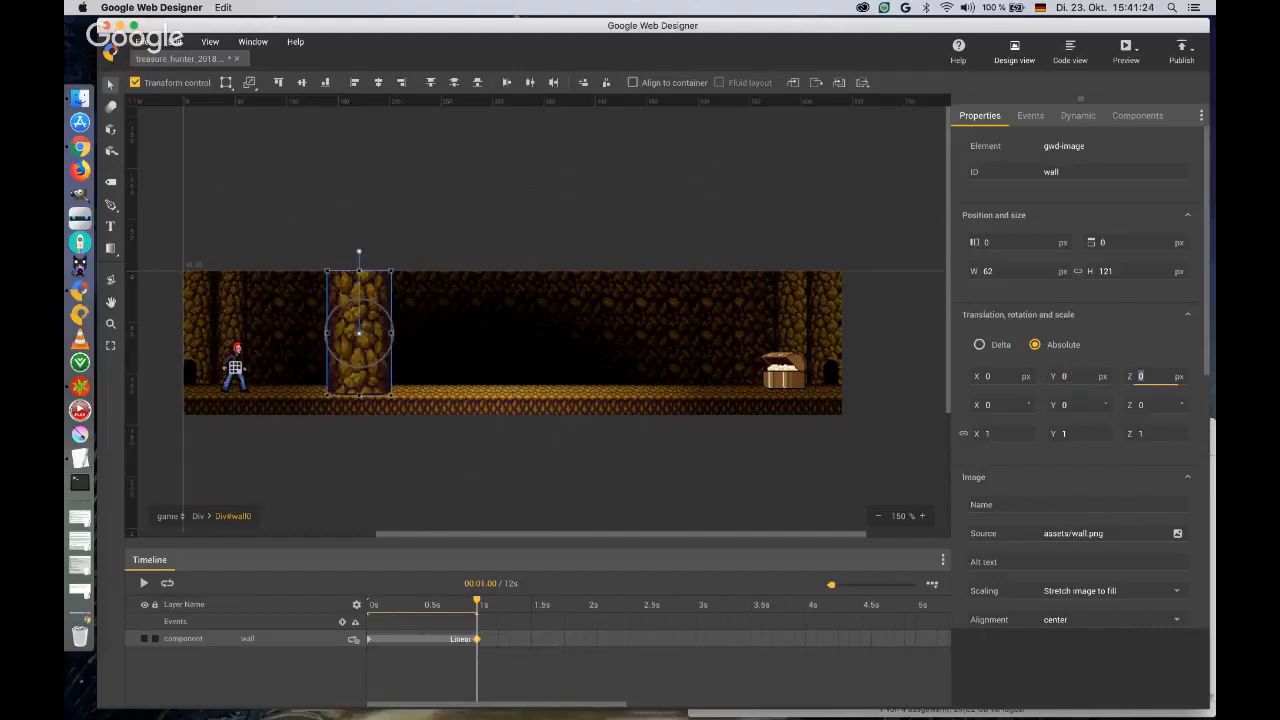
Change the easing of the wall's animation between 0 s and 1 s to ease-in-out.
{"action": "right_click", "coordinate": [457, 642]}
{"action": "left_click", "coordinate": [486, 576]}
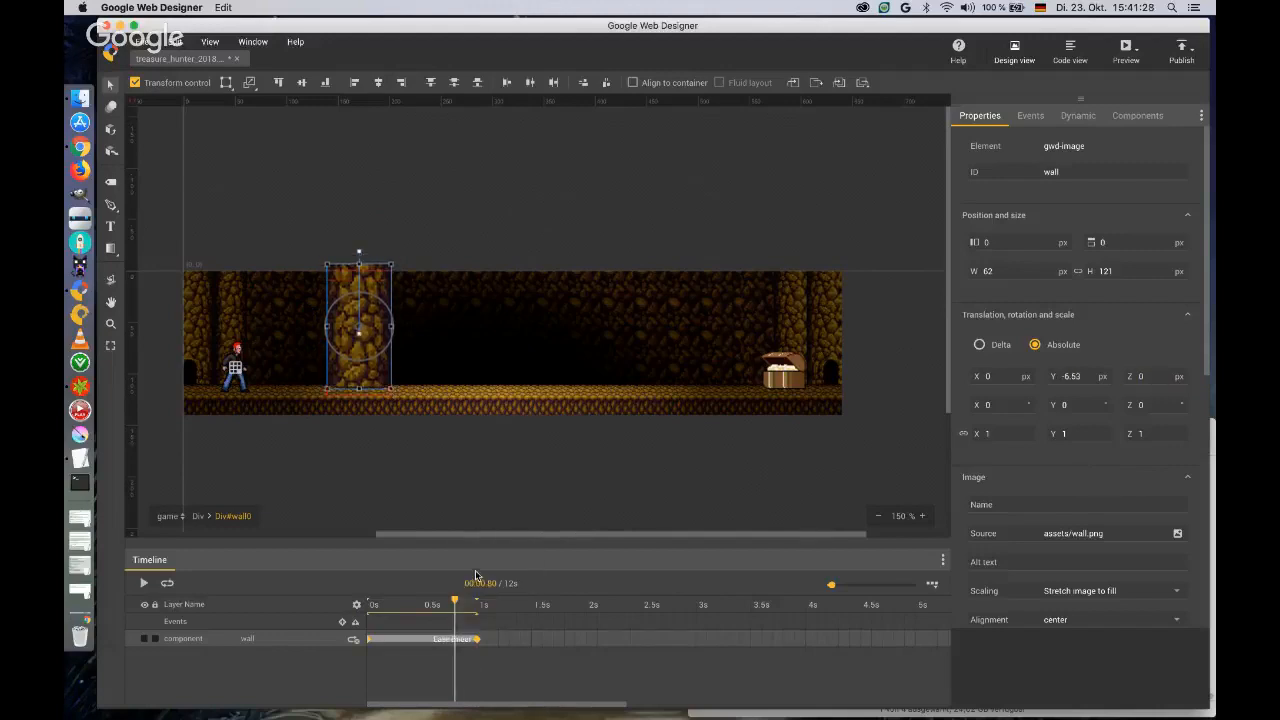
{"action": "mouse_move", "coordinate": [455, 601]}
{"action": "left_mouse_down"}
{"action": "mouse_move", "coordinate": [366, 600]}
{"action": "mouse_move", "coordinate": [477, 600]}
{"action": "left_mouse_up"}
Insert a keyframe for the wall at 2 s and set its Y translation there to -80 px.
{"action": "left_click", "coordinate": [586, 636]}
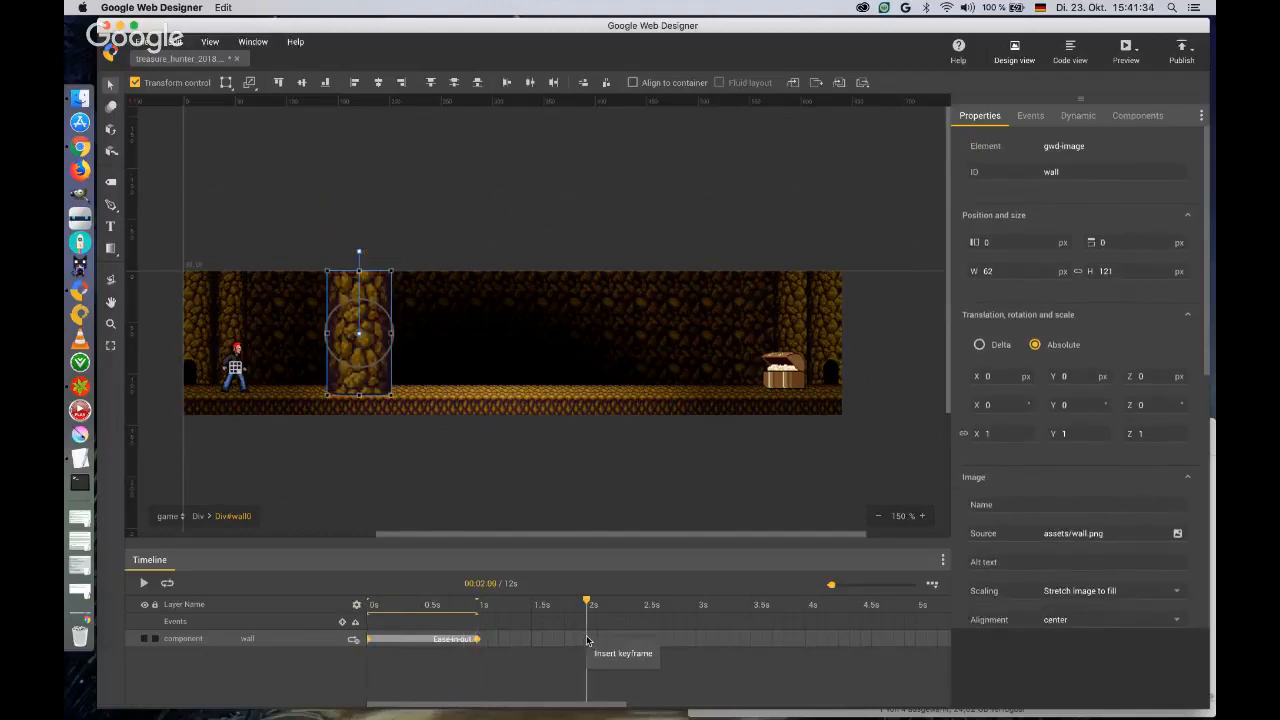
{"action": "left_click", "coordinate": [603, 654]}
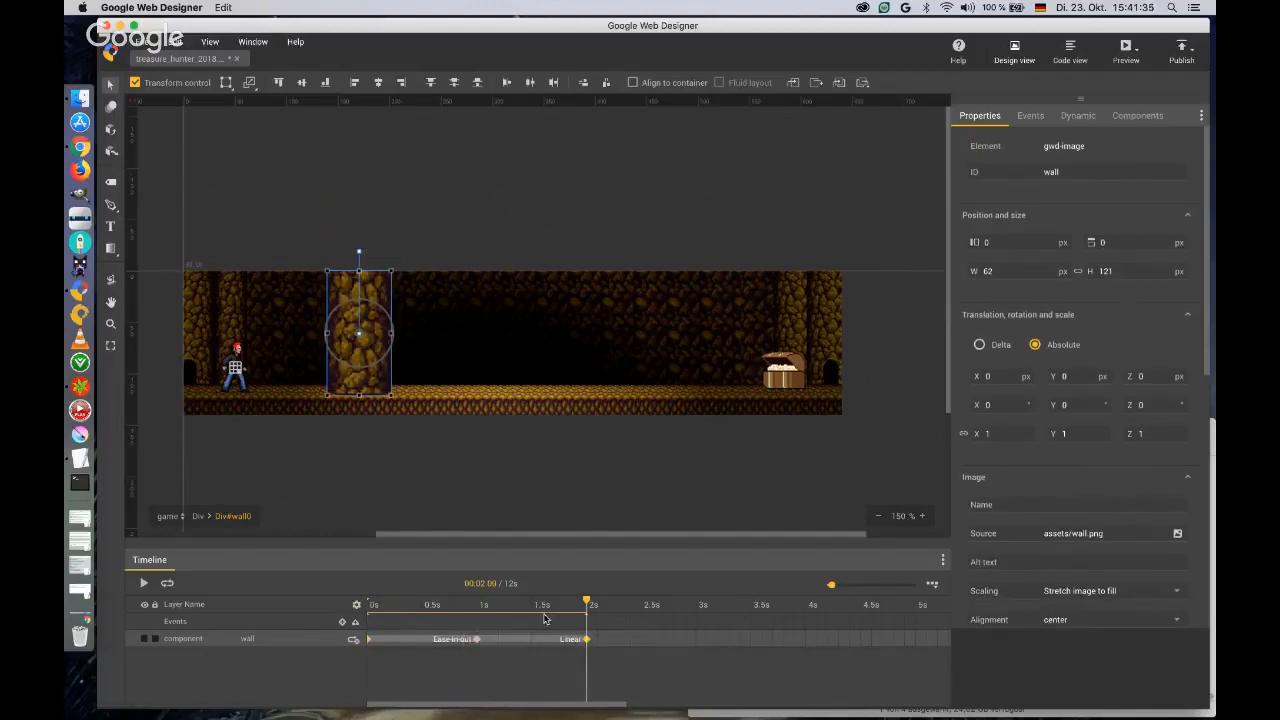
{"action": "left_click", "coordinate": [1064, 376]}
{"action": "type", "text": "-60"}
{"action": "key", "text": "Return"}
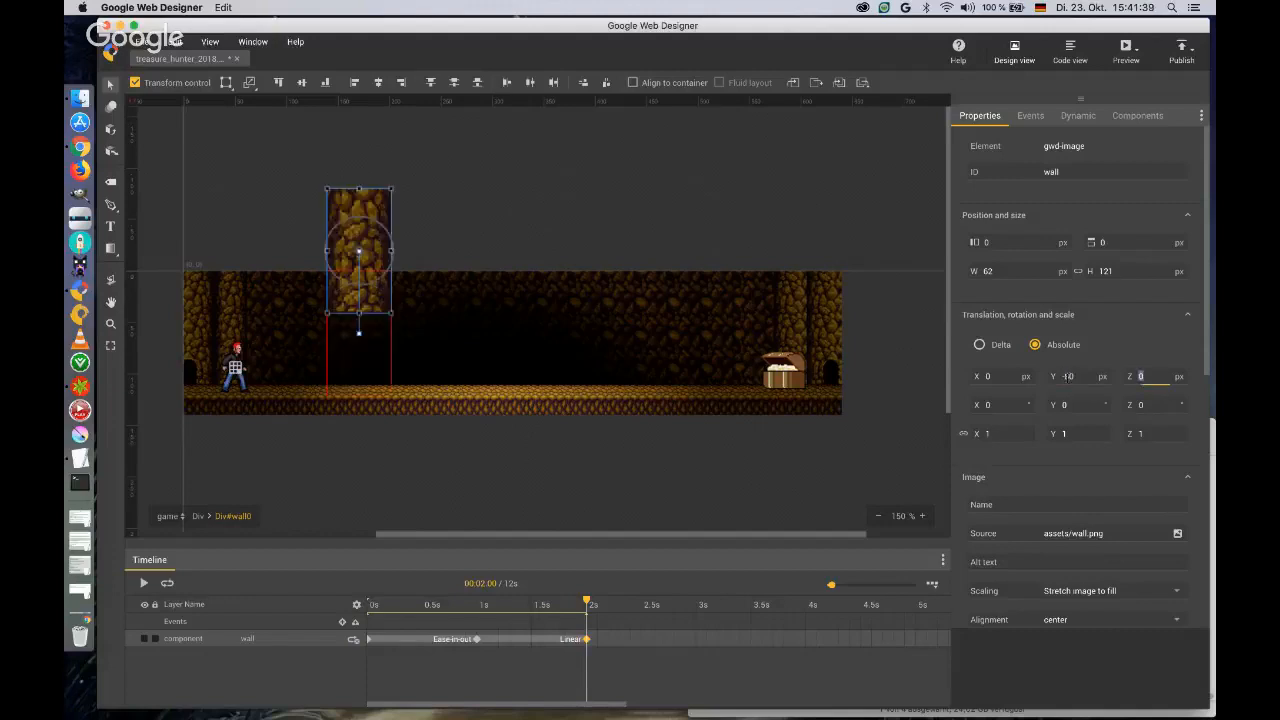
Change the easing of the wall's animation between 1 s and 2 s to ease-in-out.
{"action": "right_click", "coordinate": [571, 641]}
{"action": "left_click", "coordinate": [578, 582]}
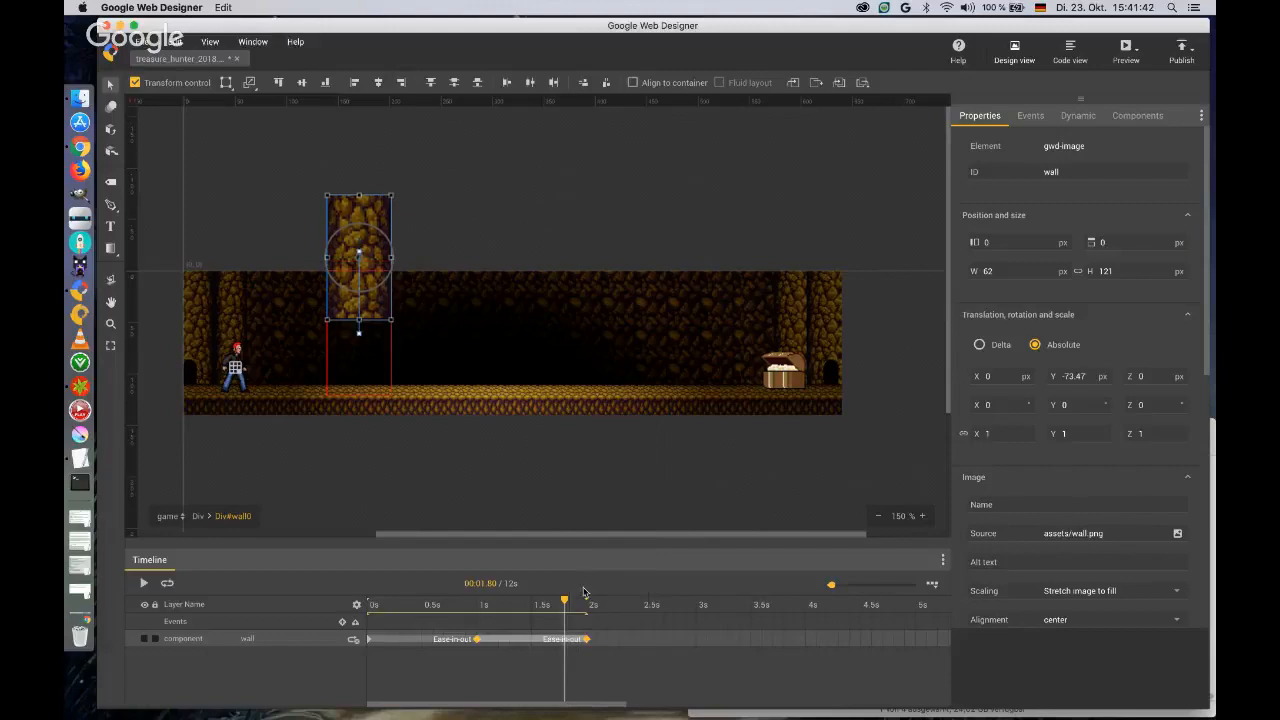
{"action": "mouse_move", "coordinate": [566, 602]}
{"action": "left_mouse_down"}
{"action": "mouse_move", "coordinate": [360, 606]}
{"action": "mouse_move", "coordinate": [582, 612]}
{"action": "left_mouse_up"}
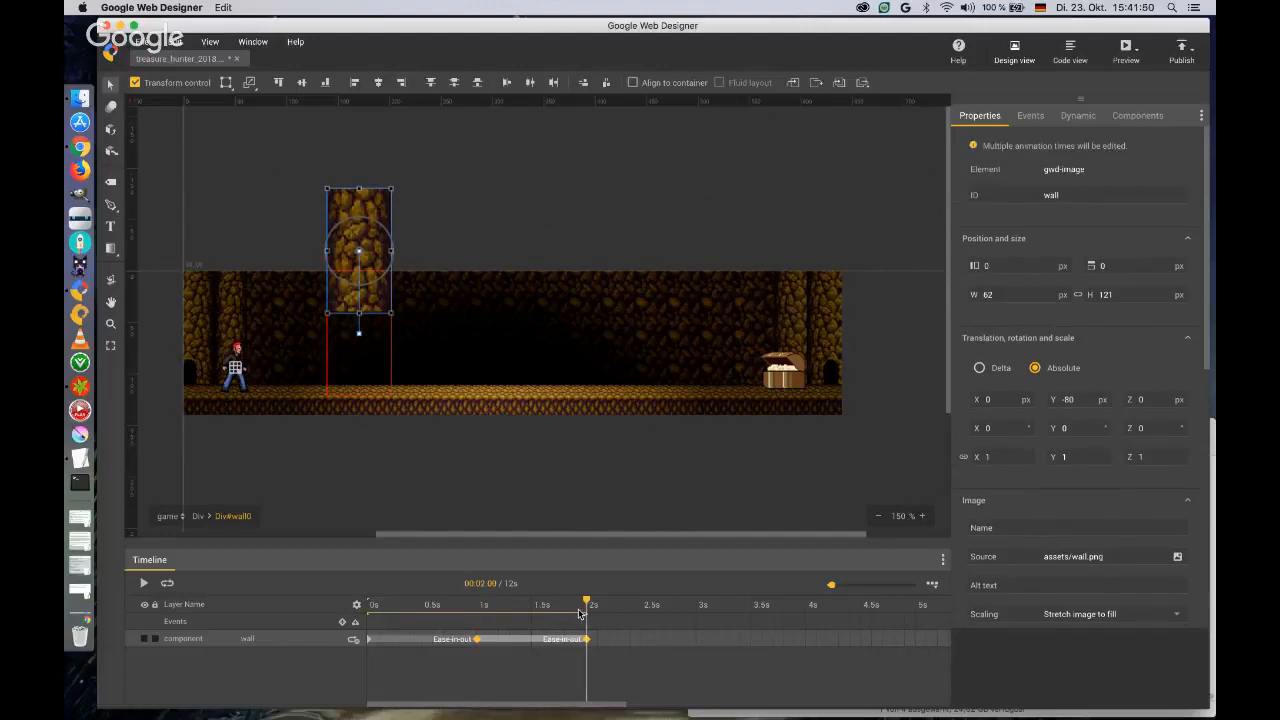
Insert another keyframe for the wall at 3 s to hold its raised position.
{"action": "right_click", "coordinate": [697, 640]}
{"action": "left_click", "coordinate": [709, 654]}
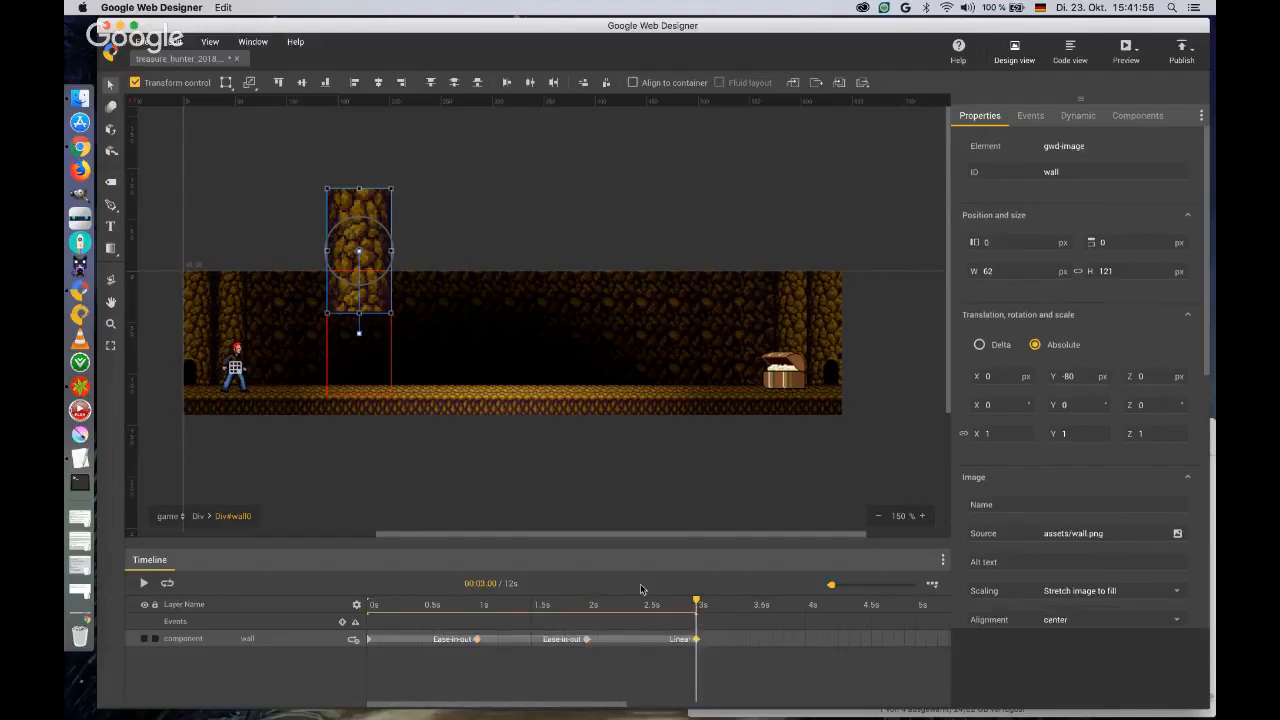
{"action": "mouse_move", "coordinate": [697, 604]}
{"action": "left_mouse_down"}
{"action": "mouse_move", "coordinate": [340, 608]}
{"action": "mouse_move", "coordinate": [697, 608]}
{"action": "left_mouse_up"}
Add a timeline label named start at 0 s.
{"action": "right_click", "coordinate": [369, 626]}
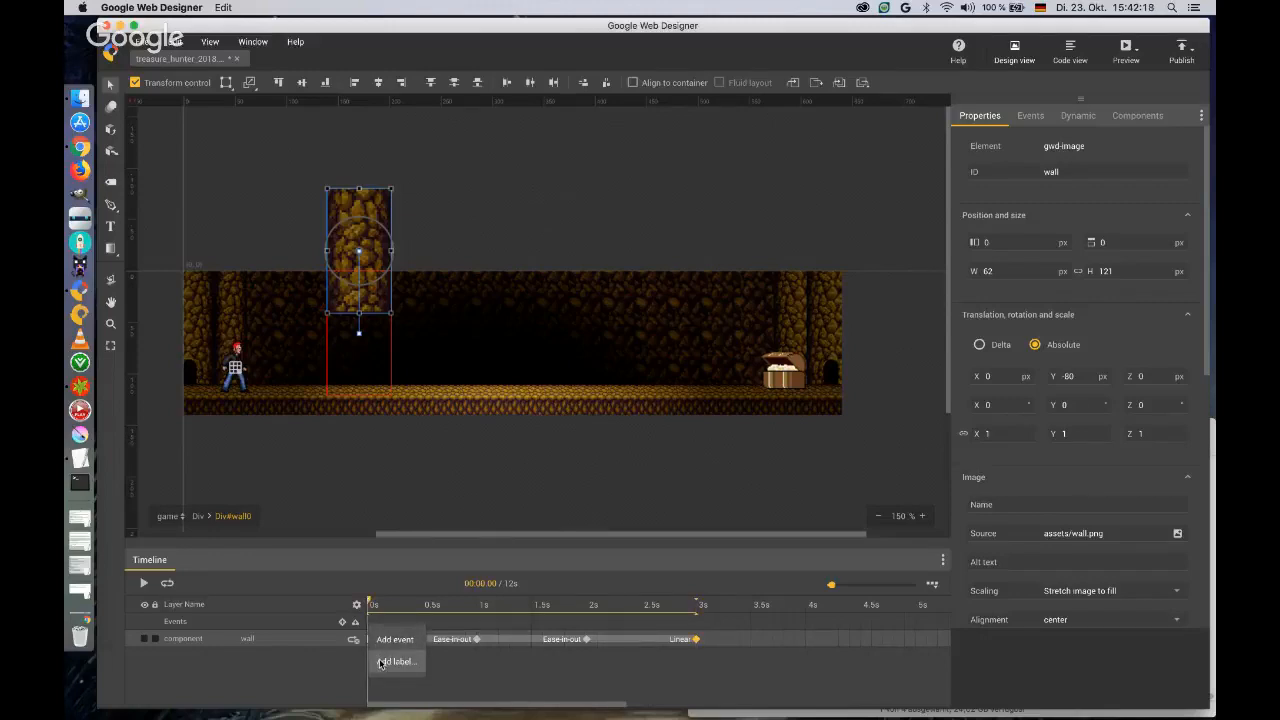
{"action": "left_click", "coordinate": [392, 662]}
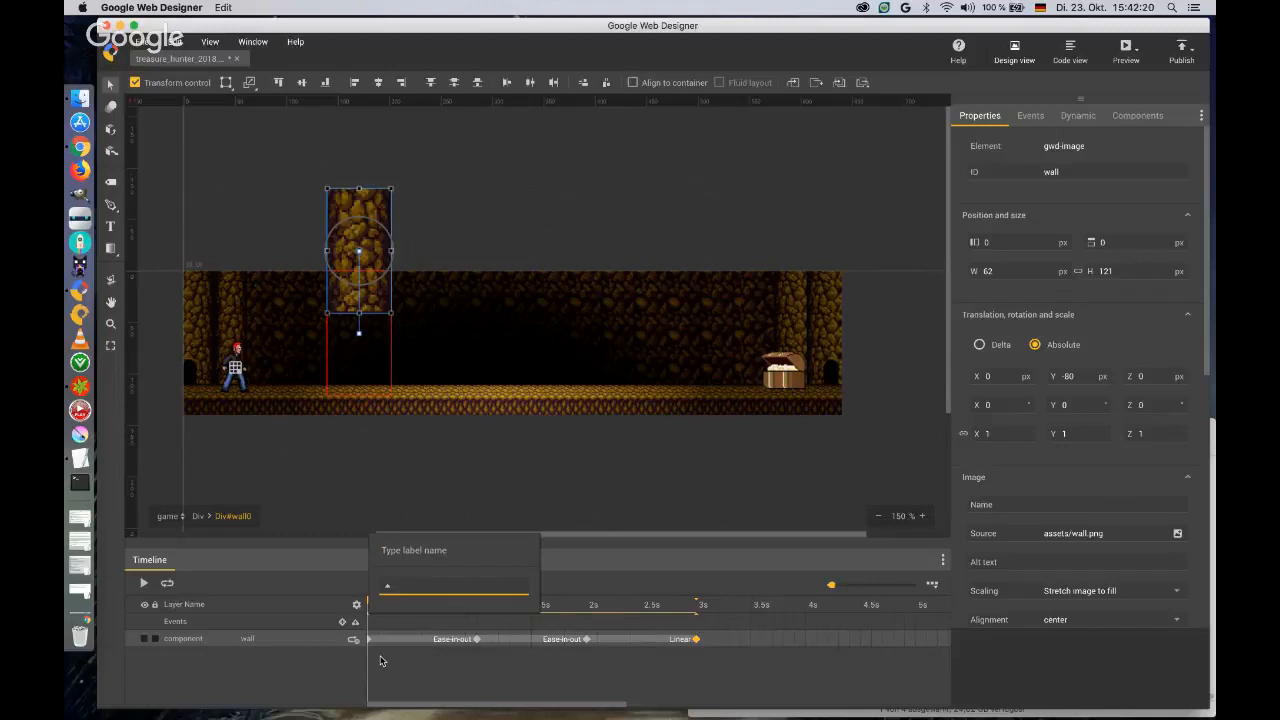
{"action": "type", "text": "start"}
{"action": "key", "text": "Return"}
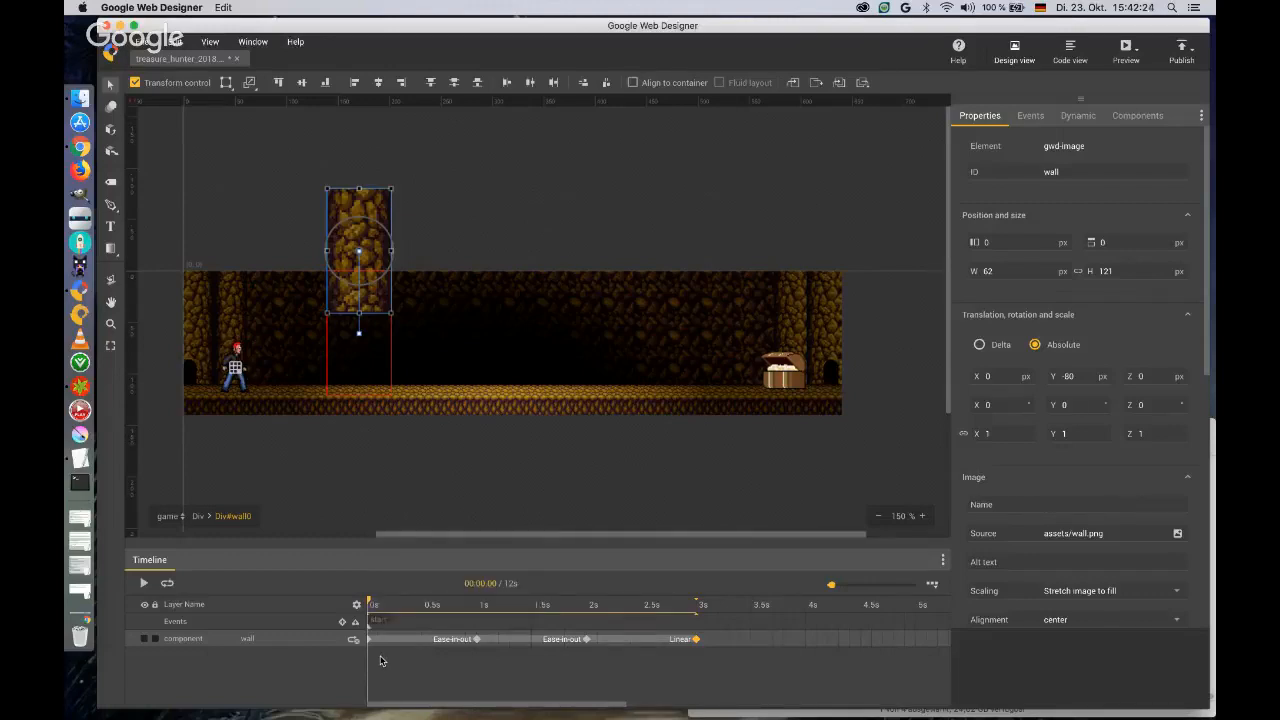
Add a timeline label named wait at 2 s.
{"action": "right_click", "coordinate": [586, 626]}
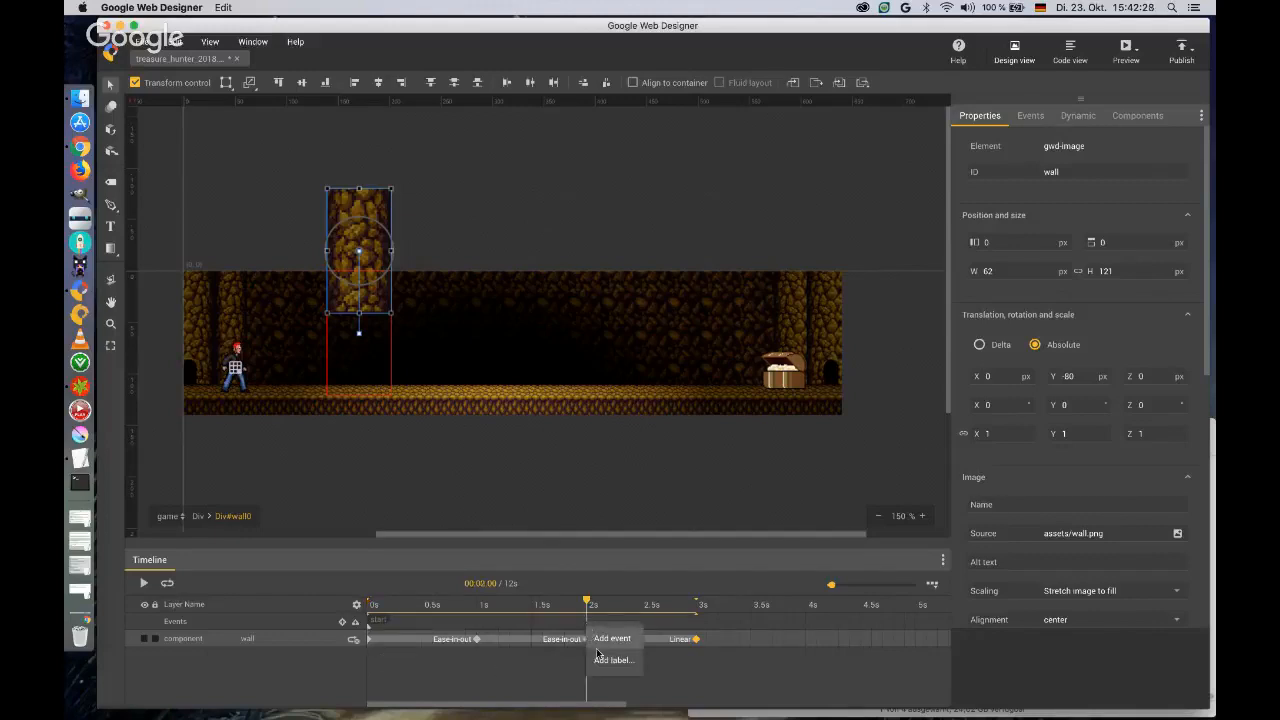
{"action": "left_click", "coordinate": [612, 659]}
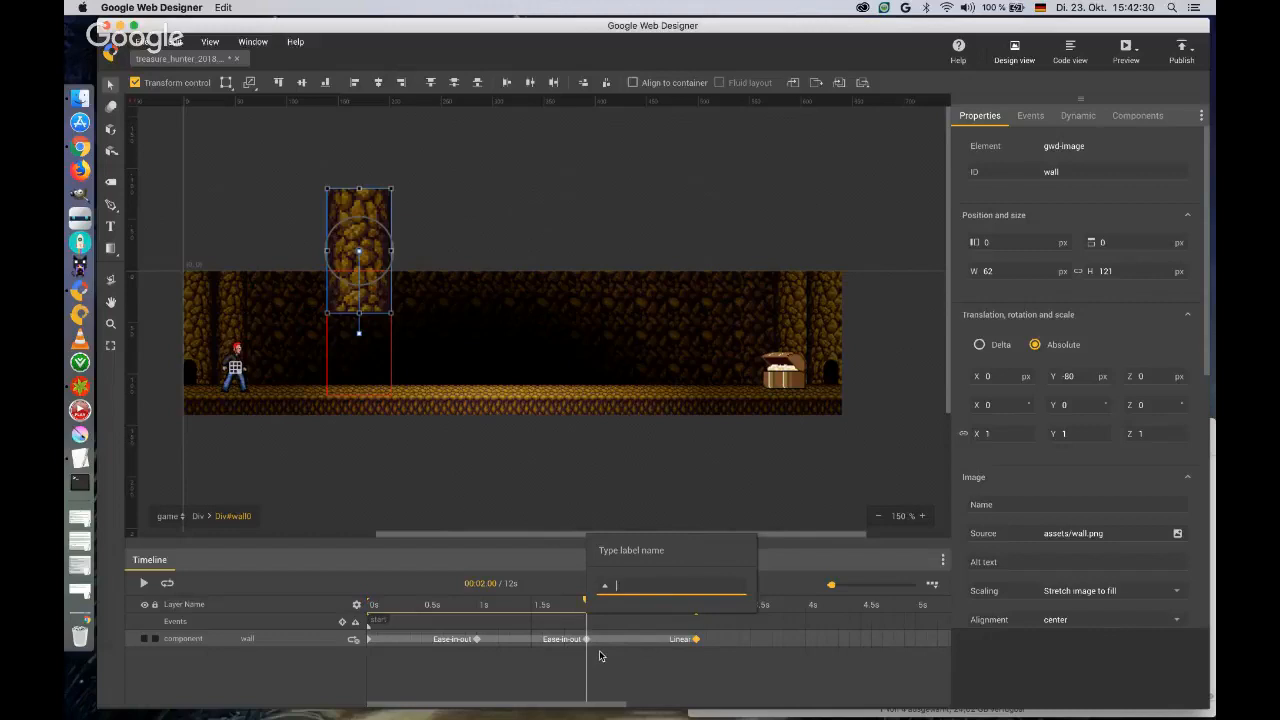
{"action": "type", "text": "wall"}
{"action": "key", "text": "Return"}
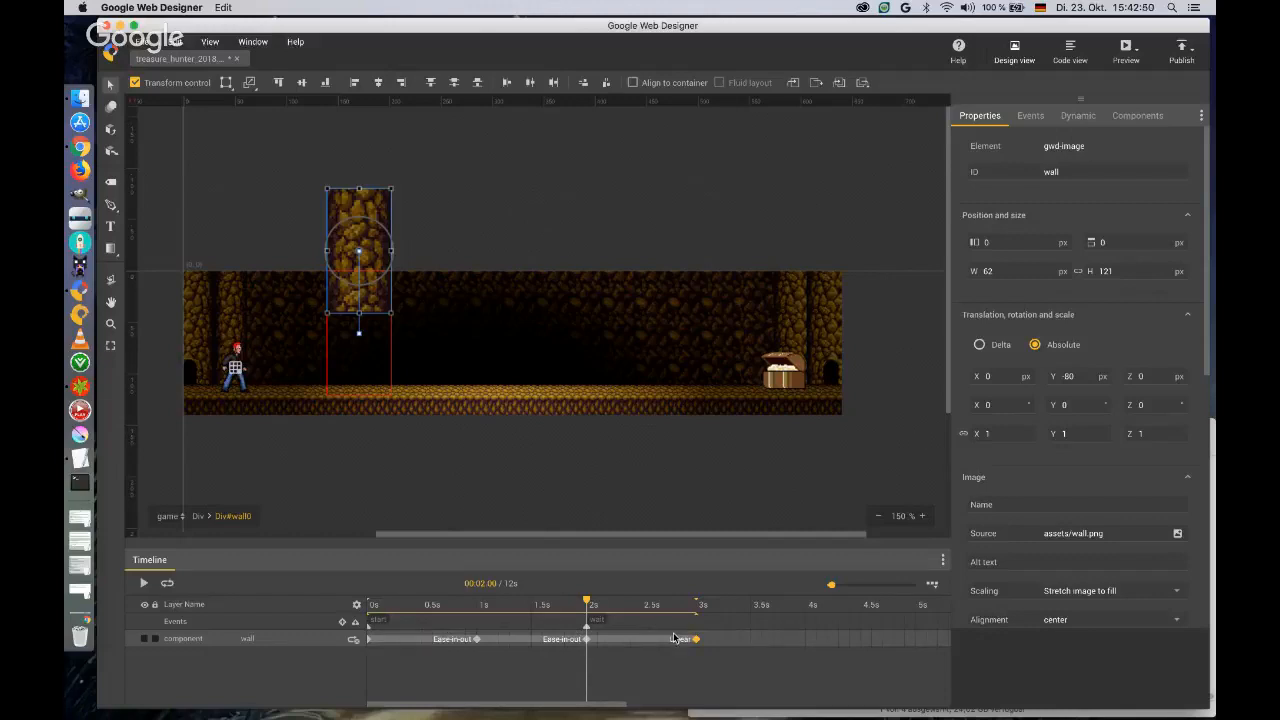
Add an event marker at 1 s on the wall's timeline and name it wall_is_down.
{"action": "right_click", "coordinate": [477, 625]}
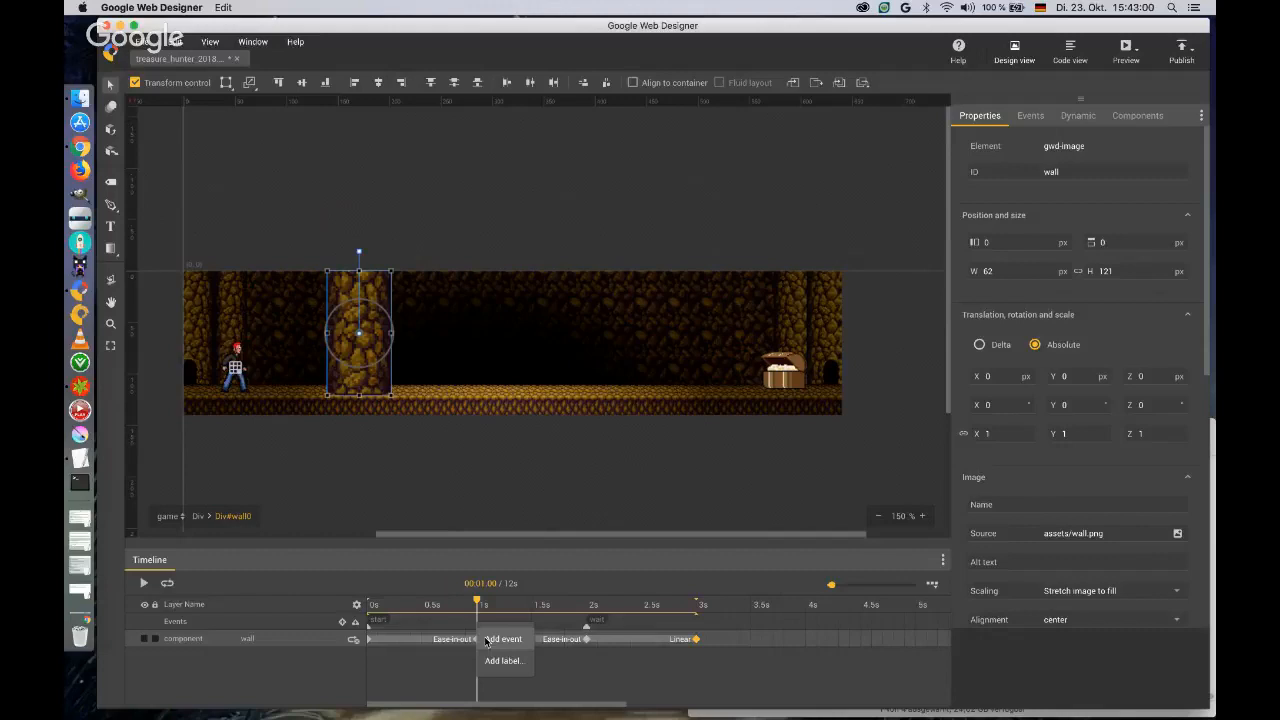
{"action": "left_click", "coordinate": [489, 640]}
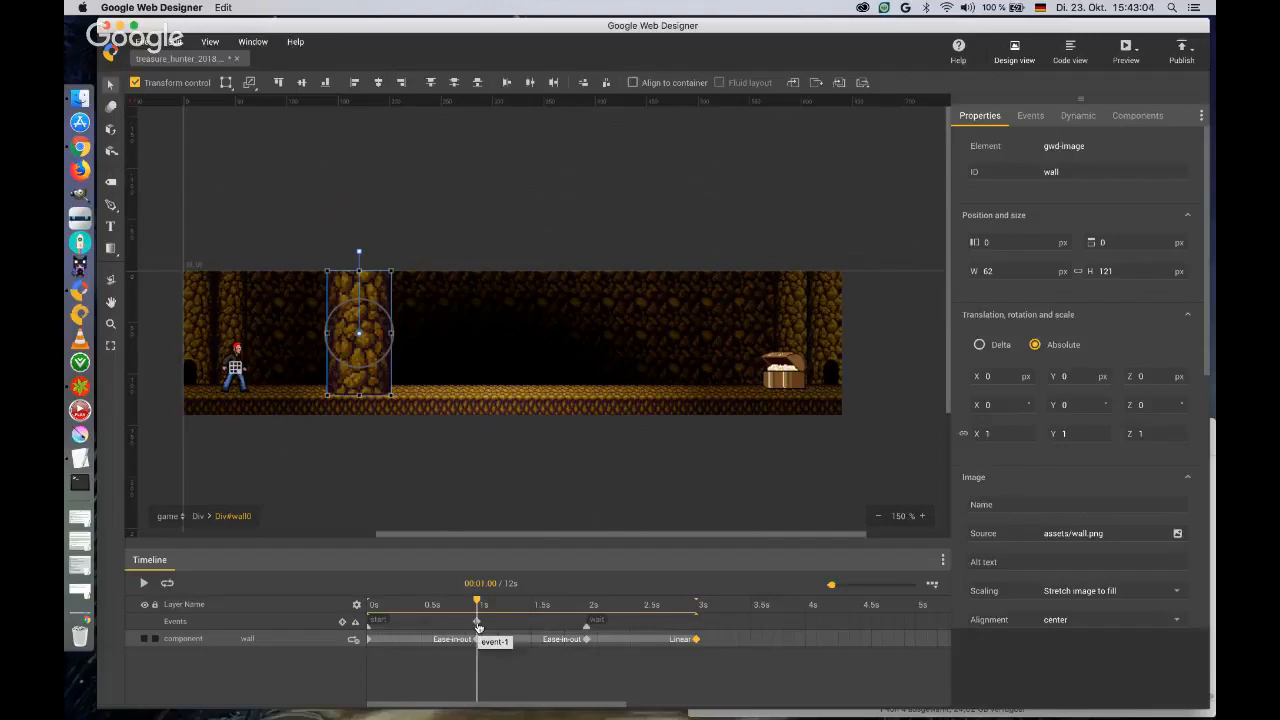
{"action": "right_click", "coordinate": [478, 623]}
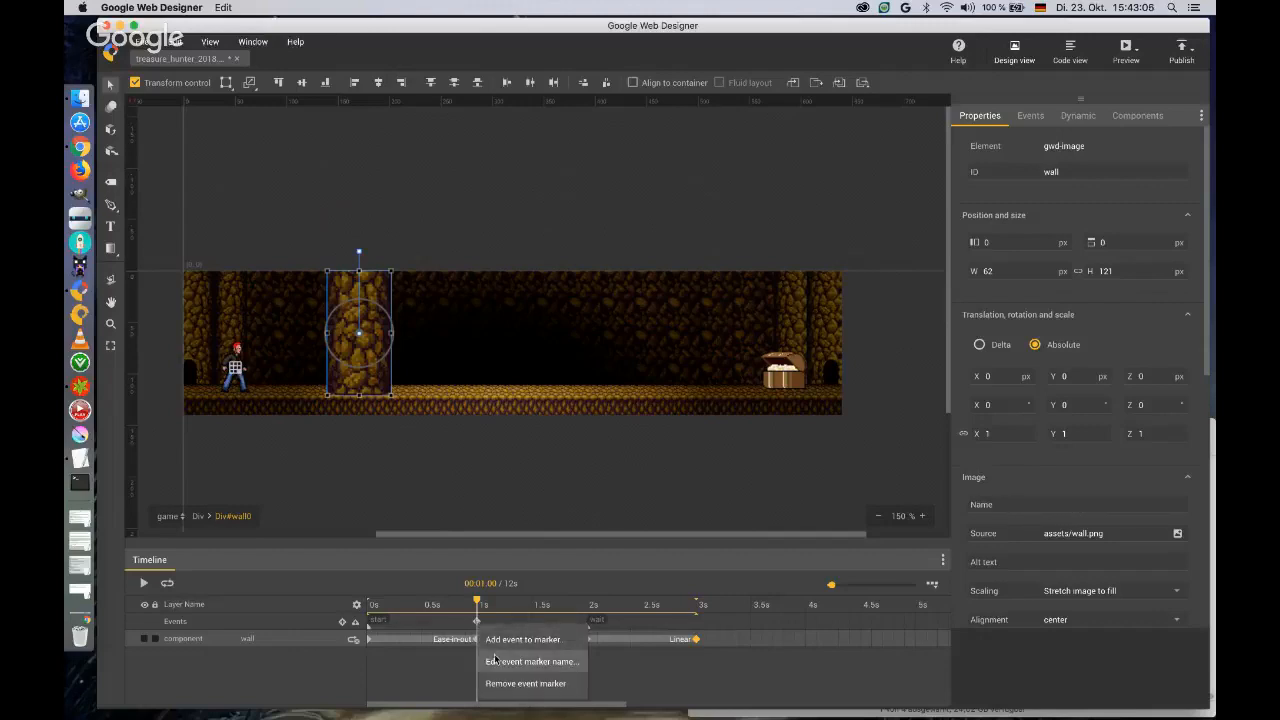
{"action": "left_click", "coordinate": [497, 662]}
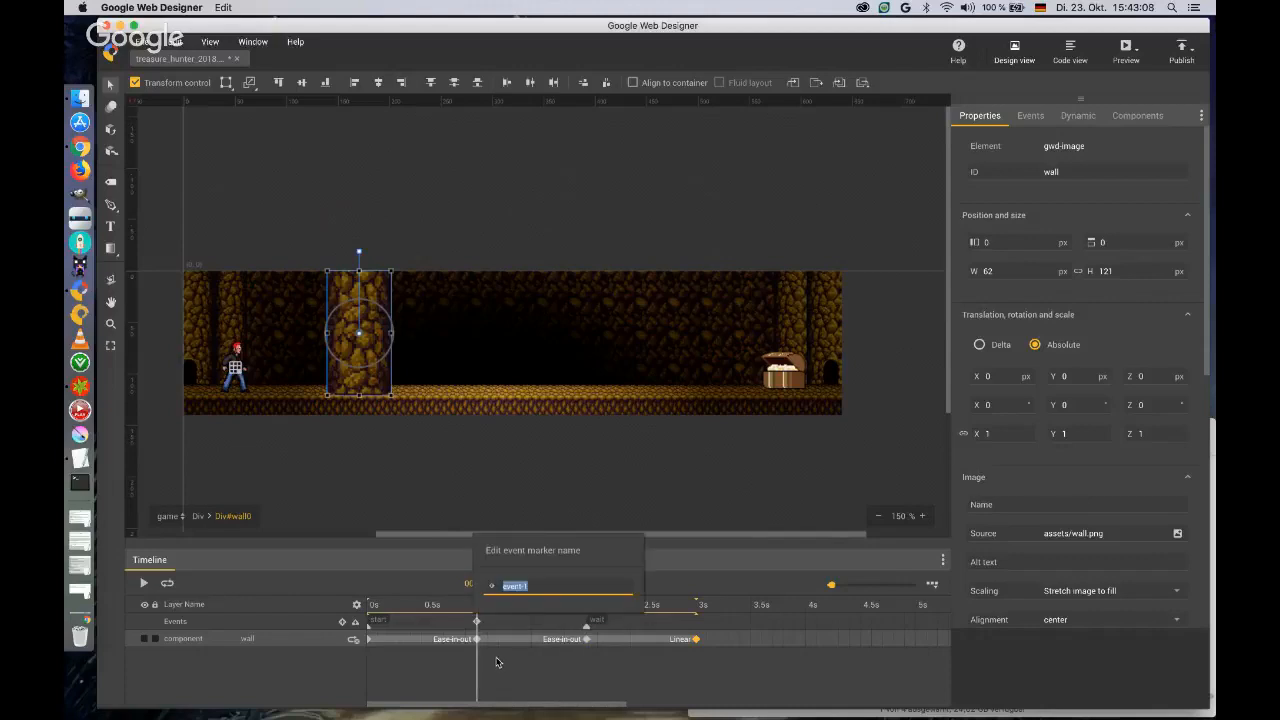
{"action": "type", "text": "wall_is_down"}
{"action": "key", "text": "Return"}
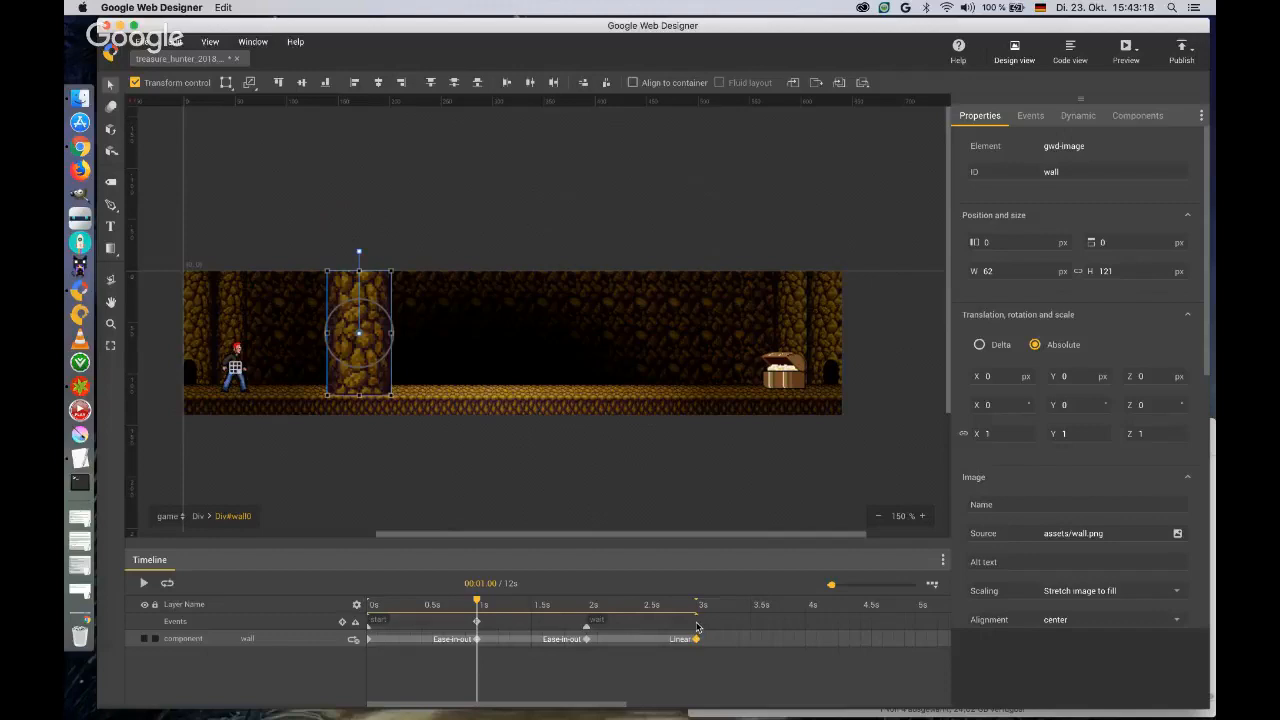
Add an event marker at 3 s on the wall's timeline and name it restart.
{"action": "right_click", "coordinate": [697, 630]}
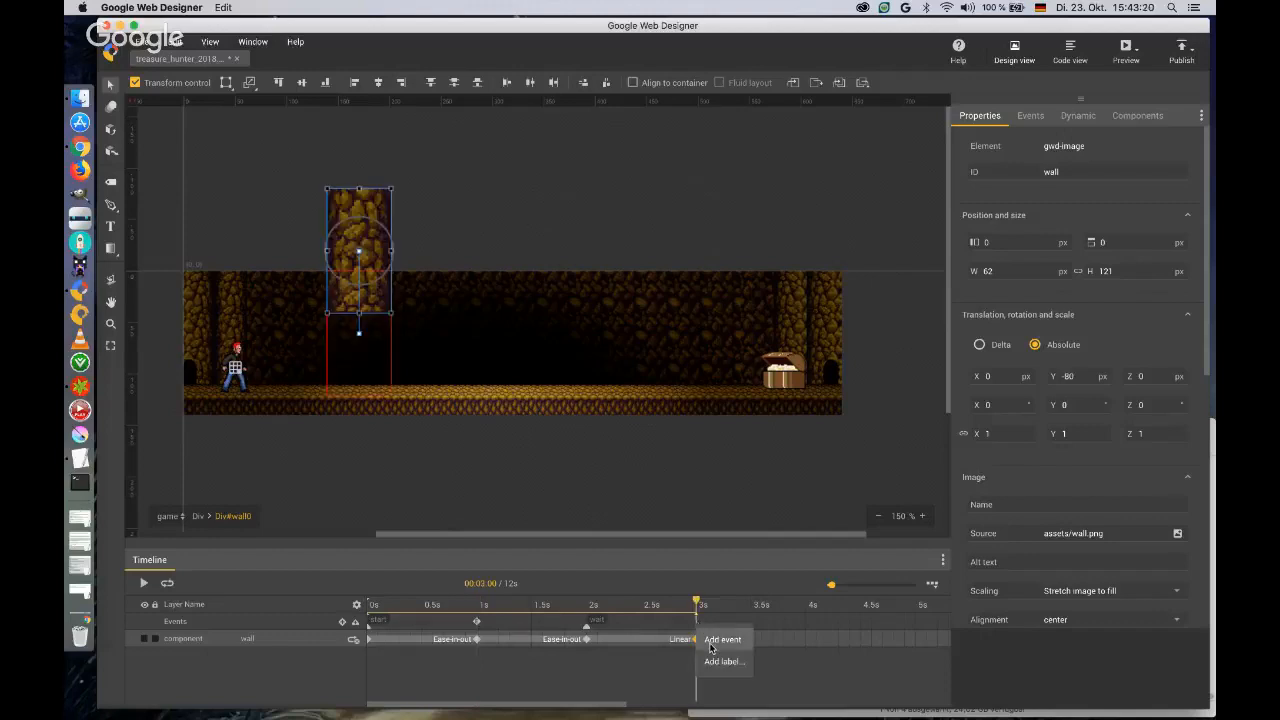
{"action": "left_click", "coordinate": [710, 644]}
{"action": "right_click", "coordinate": [699, 630]}
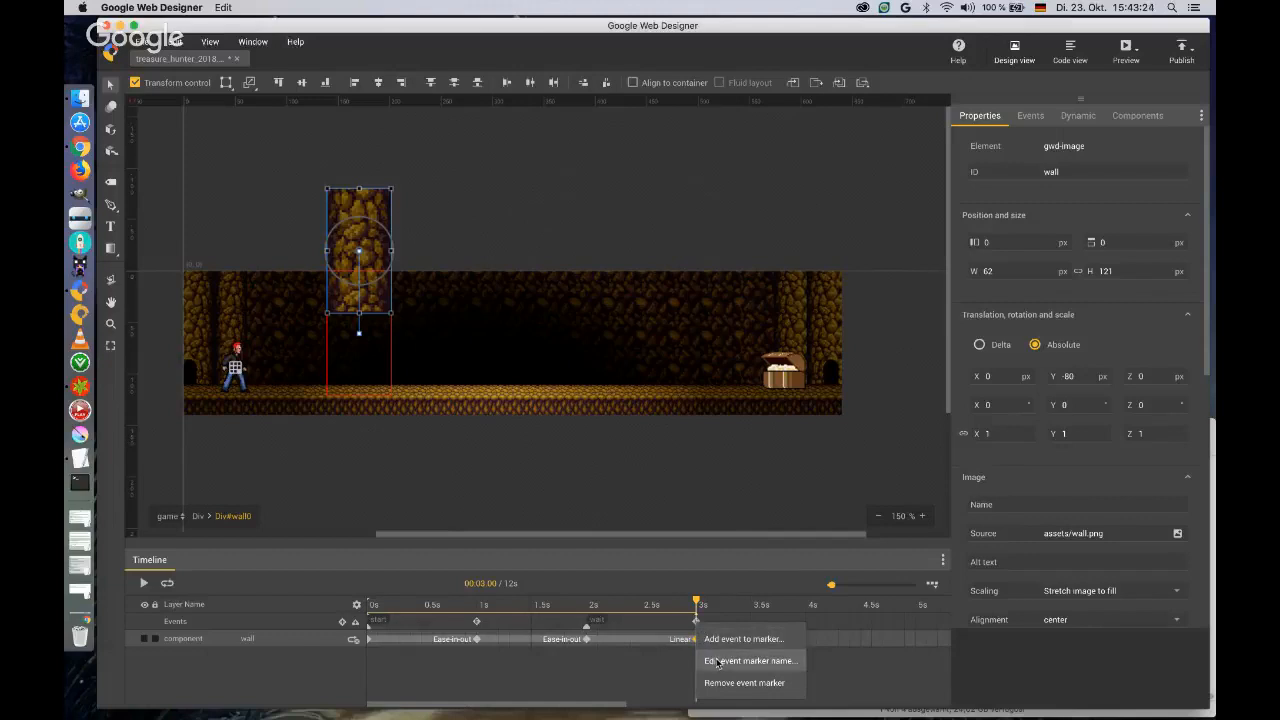
{"action": "left_click", "coordinate": [718, 661]}
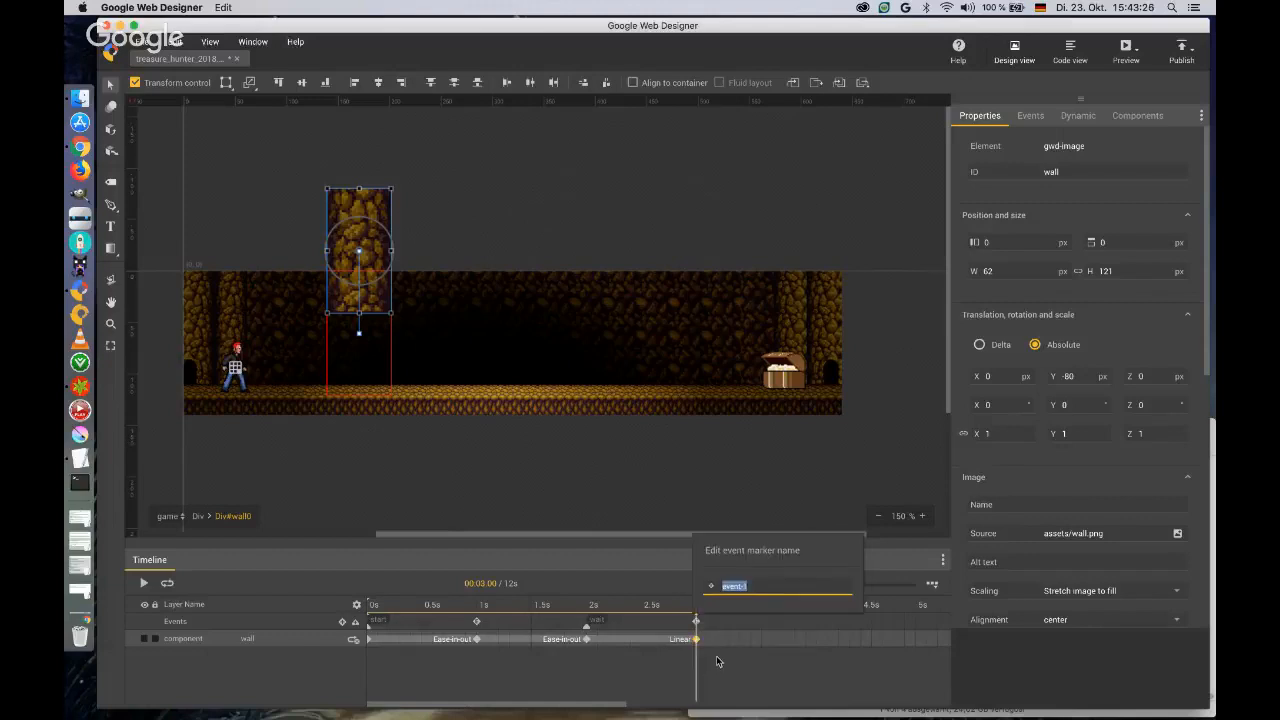
{"action": "type", "text": "restart"}
{"action": "key", "text": "Return"}
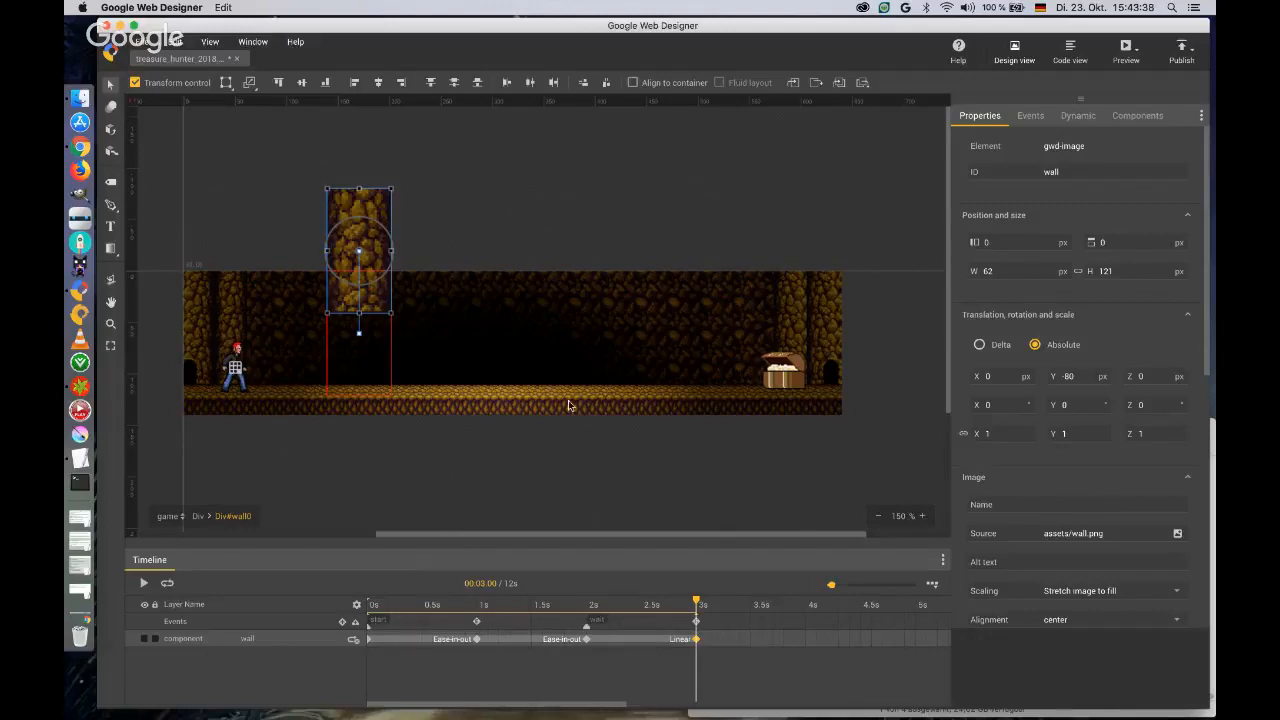
Limit the event list to the current page and add an event making wall0's restart marker run gotoAndPlay on wall0 at label start.
{"action": "left_click", "coordinate": [473, 459]}
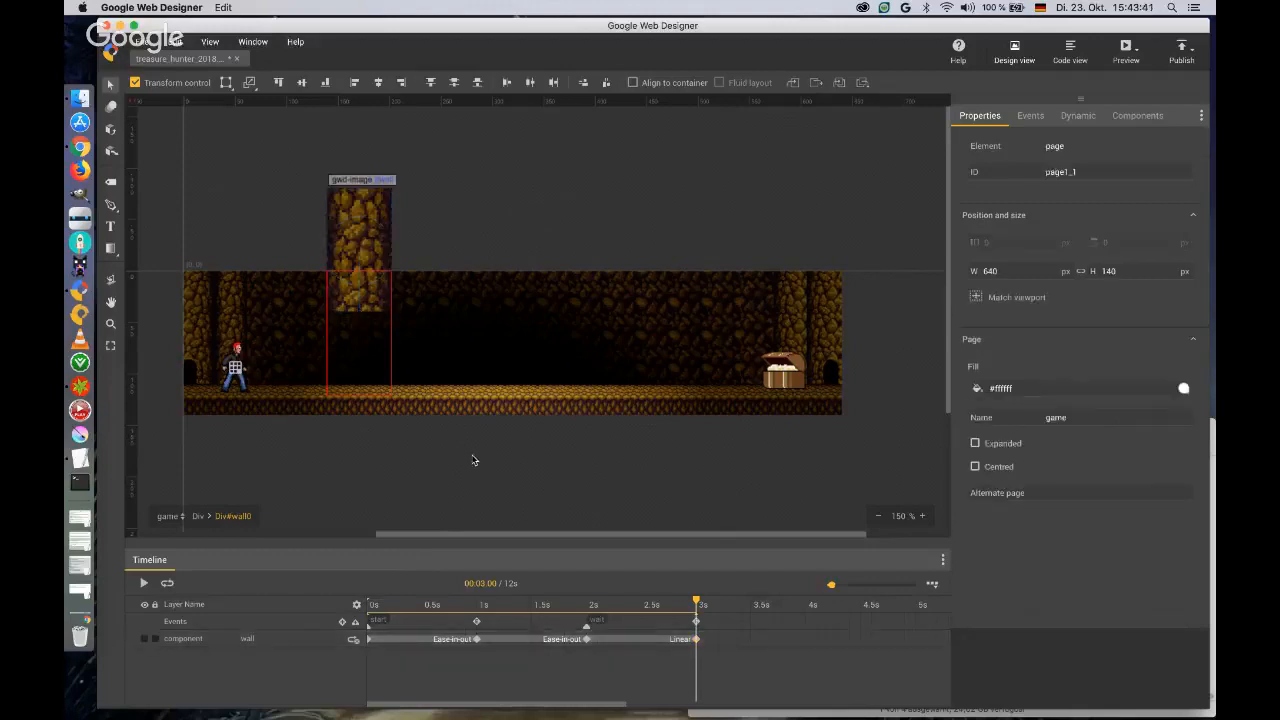
{"action": "left_click", "coordinate": [1036, 118]}
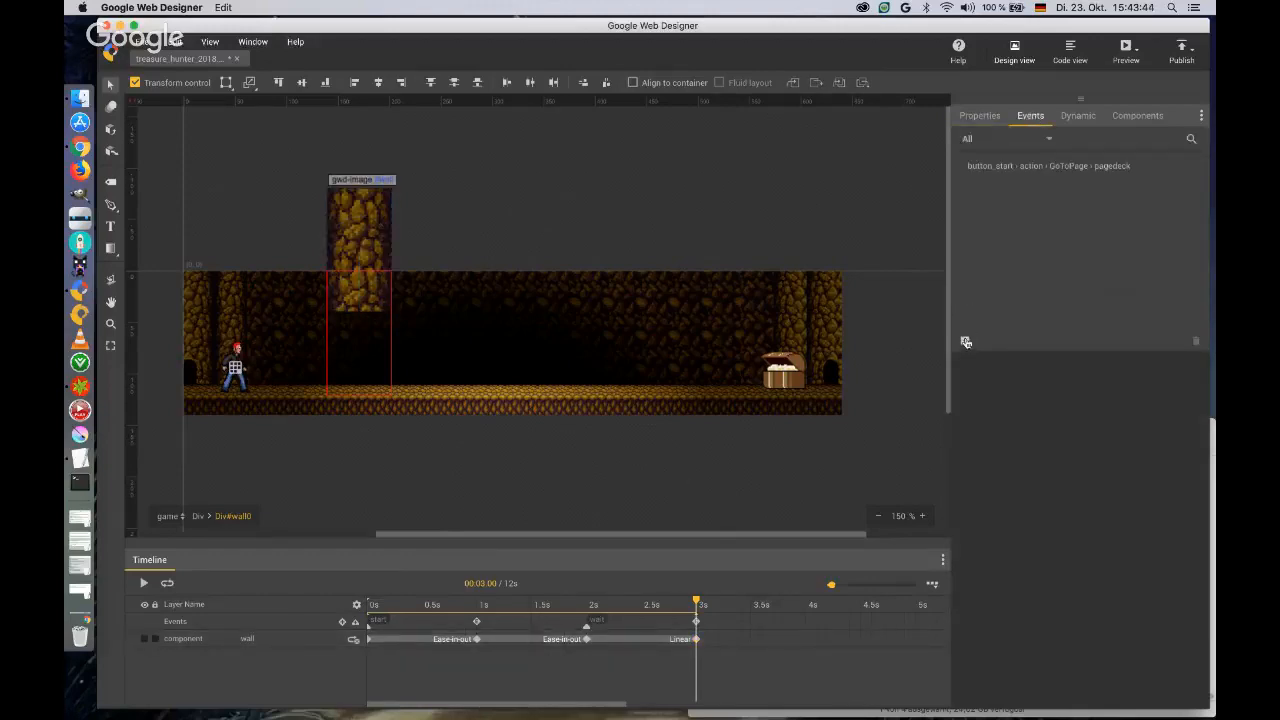
{"action": "left_click", "coordinate": [978, 139]}
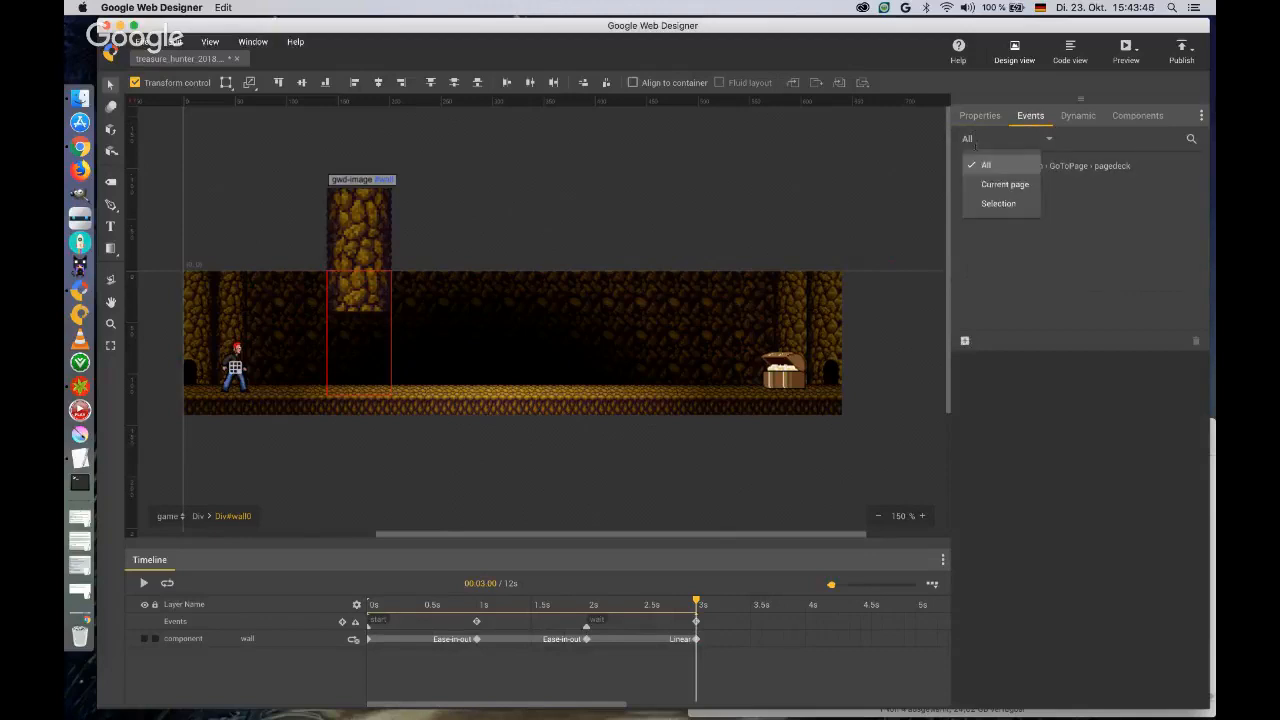
{"action": "left_click", "coordinate": [994, 185]}
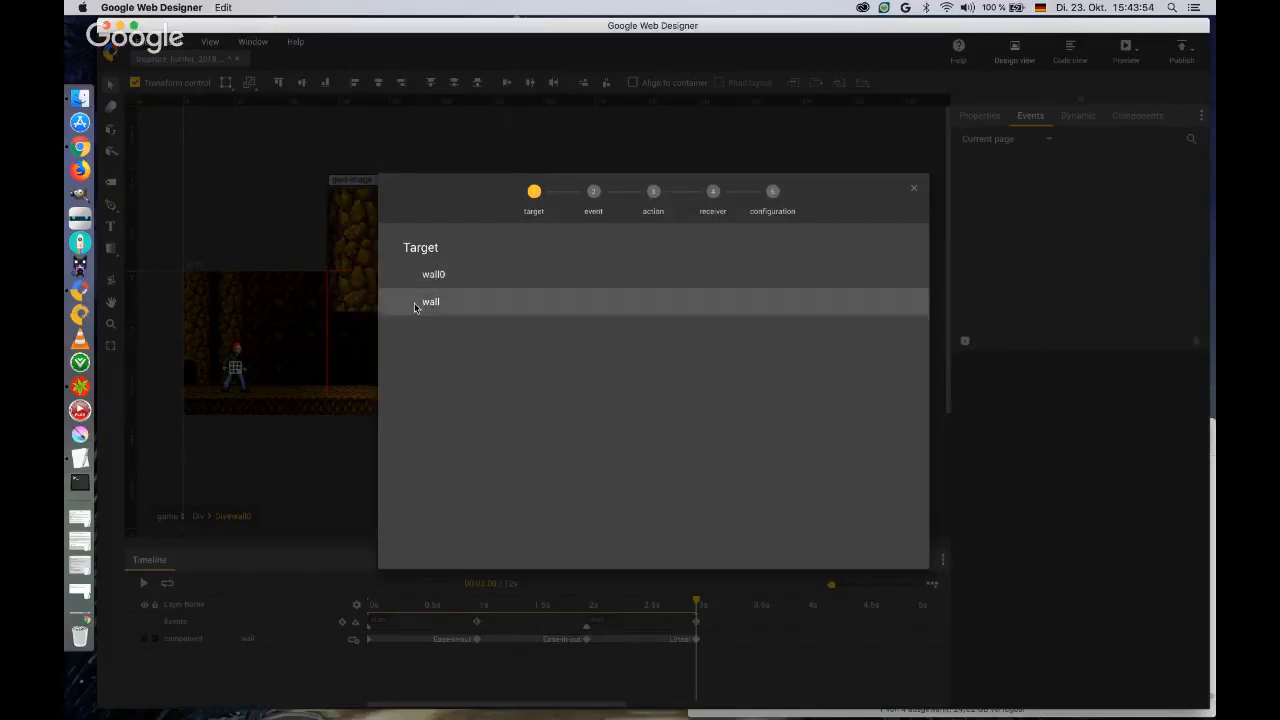
{"action": "left_click", "coordinate": [434, 275]}
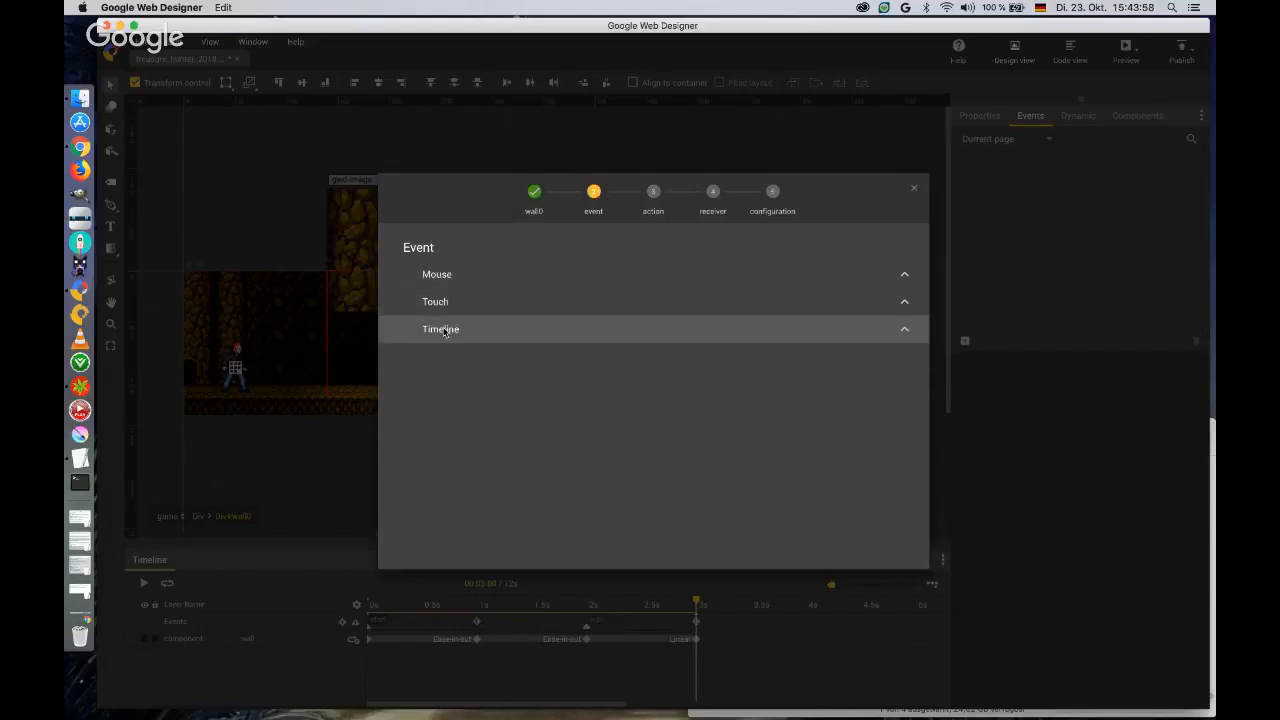
{"action": "left_click", "coordinate": [444, 331]}
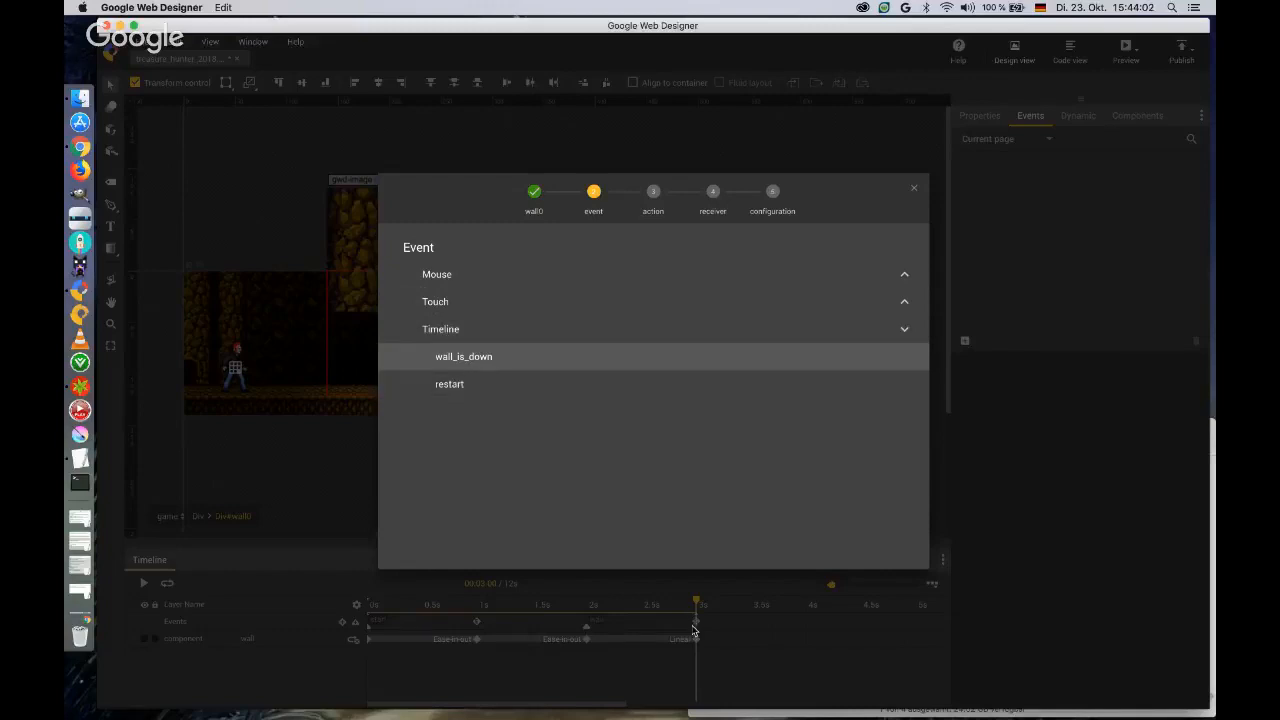
{"action": "left_click", "coordinate": [452, 386]}
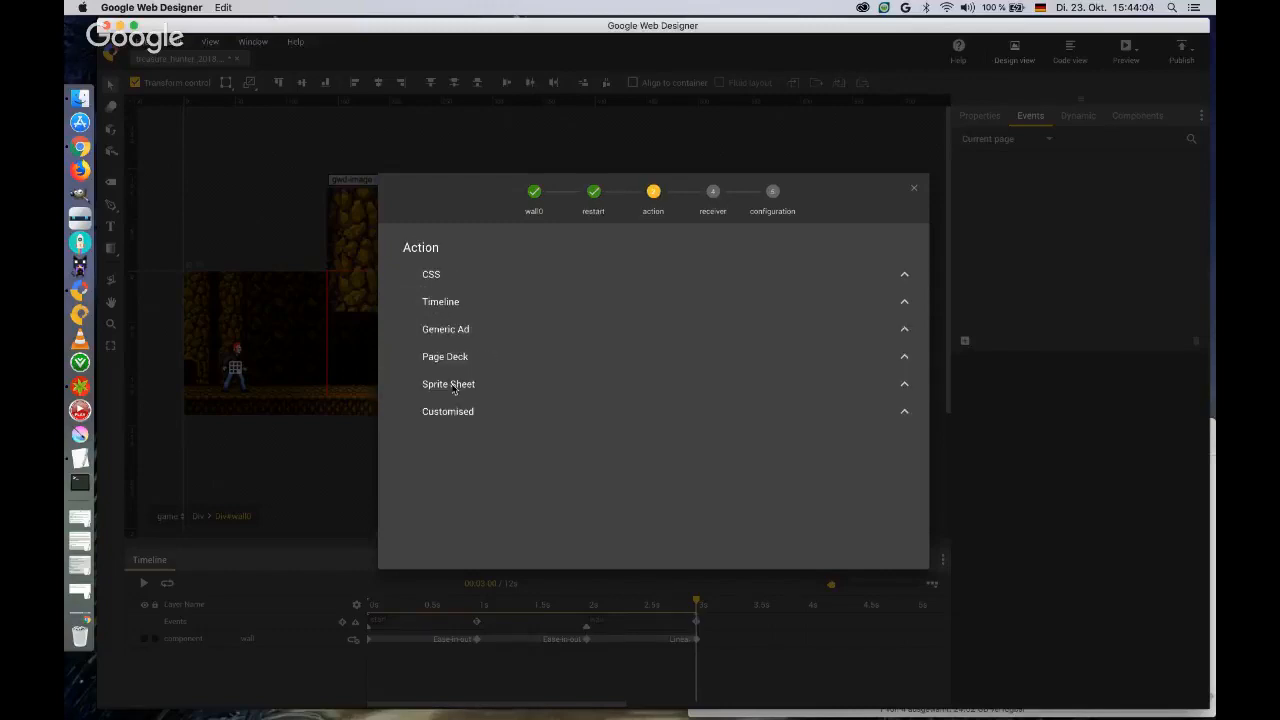
{"action": "left_click", "coordinate": [456, 304]}
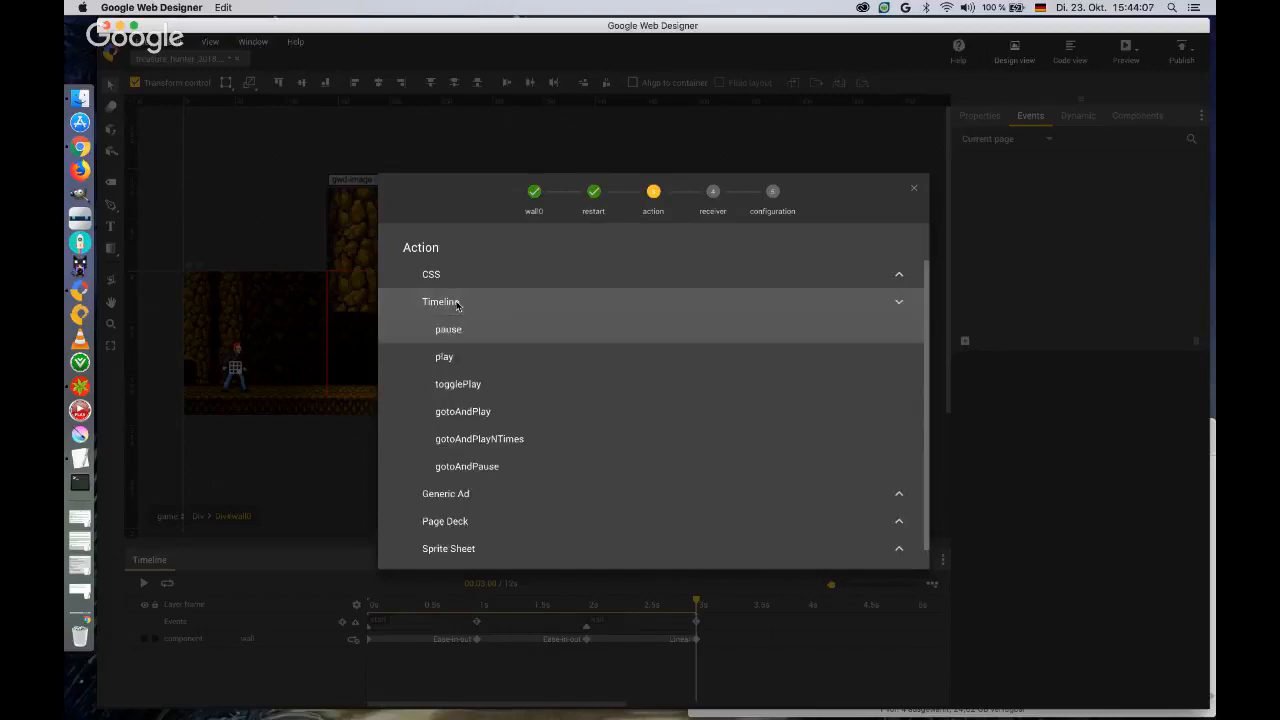
{"action": "left_click", "coordinate": [457, 411]}
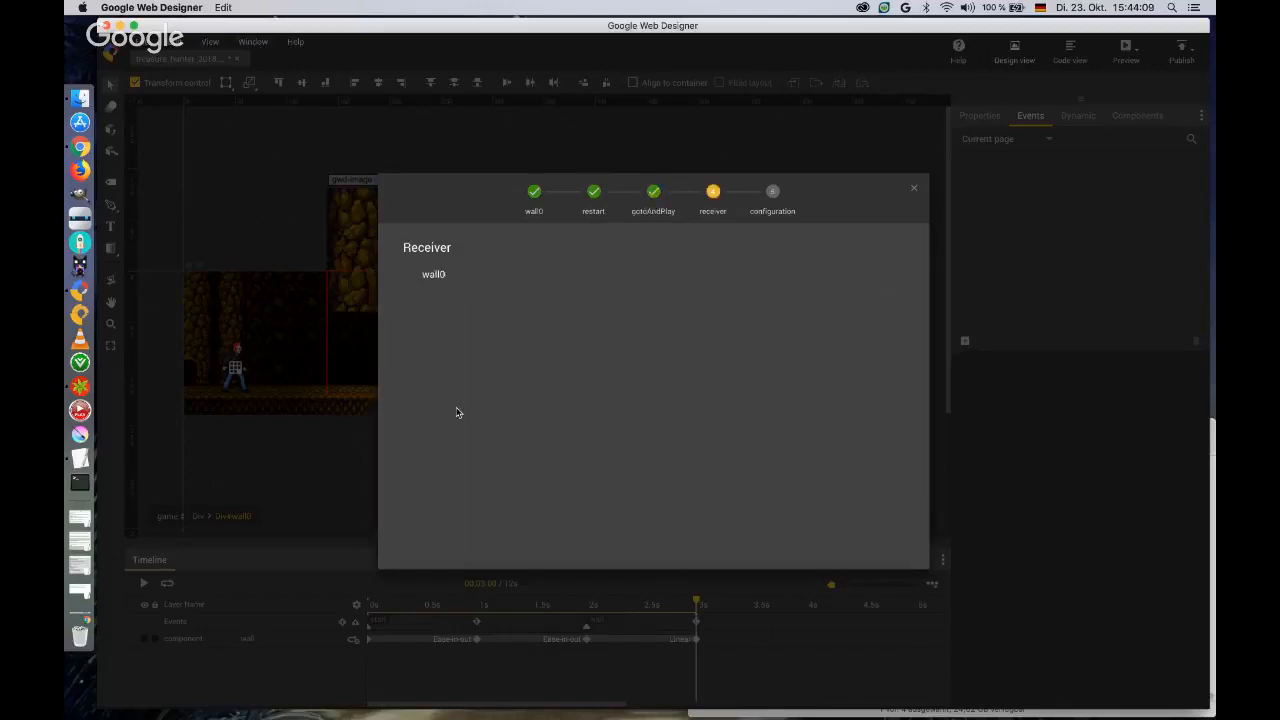
{"action": "left_click", "coordinate": [441, 277]}
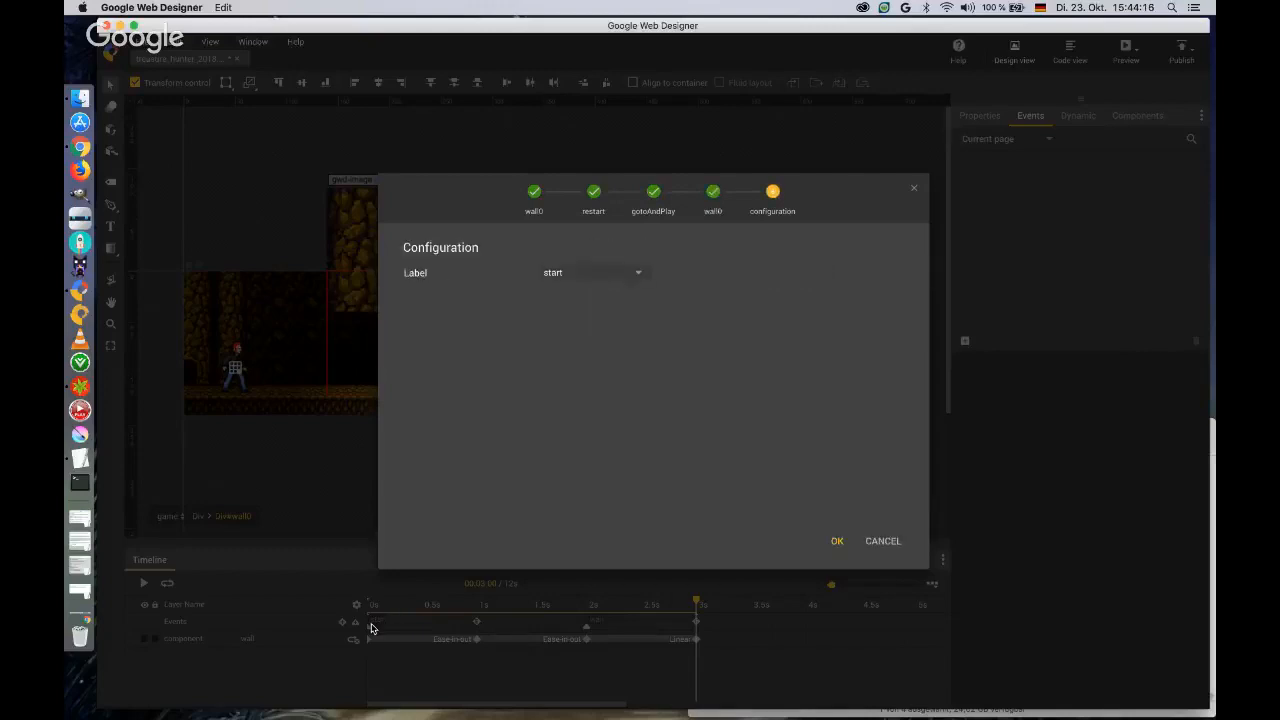
{"action": "left_click", "coordinate": [838, 541]}
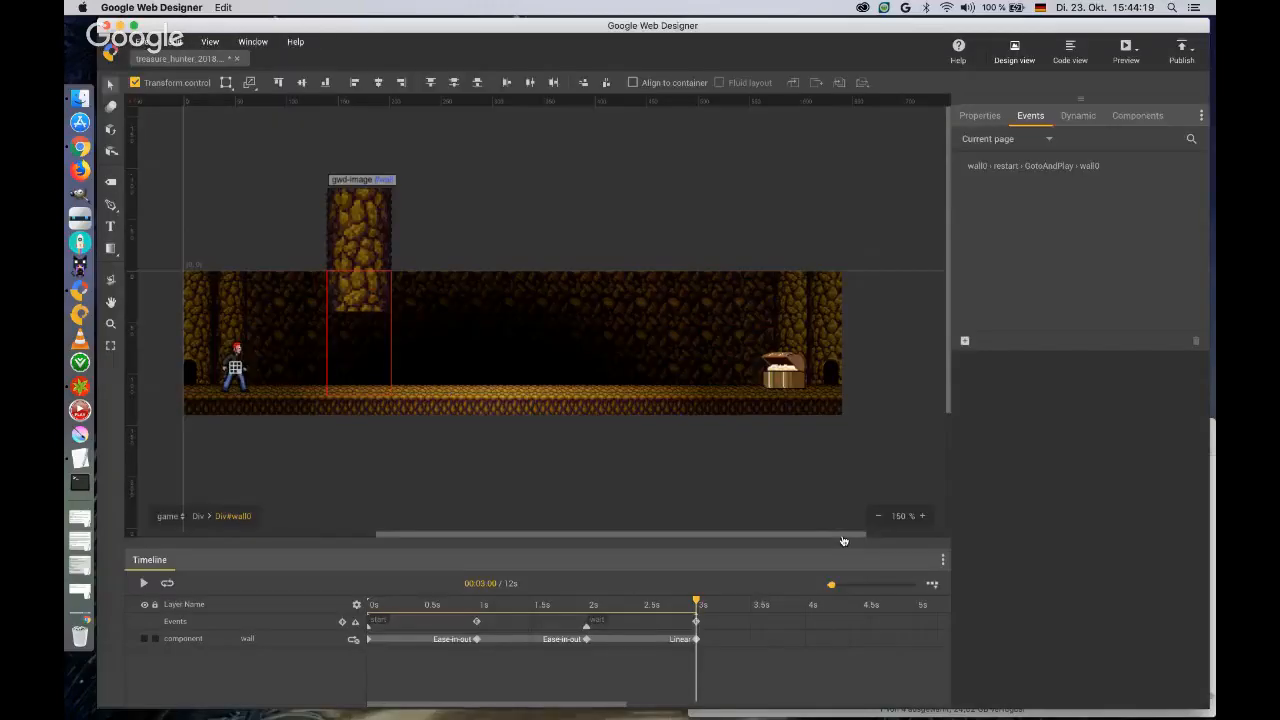
Preview the banner in the browser, close the preview, and check the wall layer's animation looping setting.
{"action": "left_click", "coordinate": [1125, 50]}
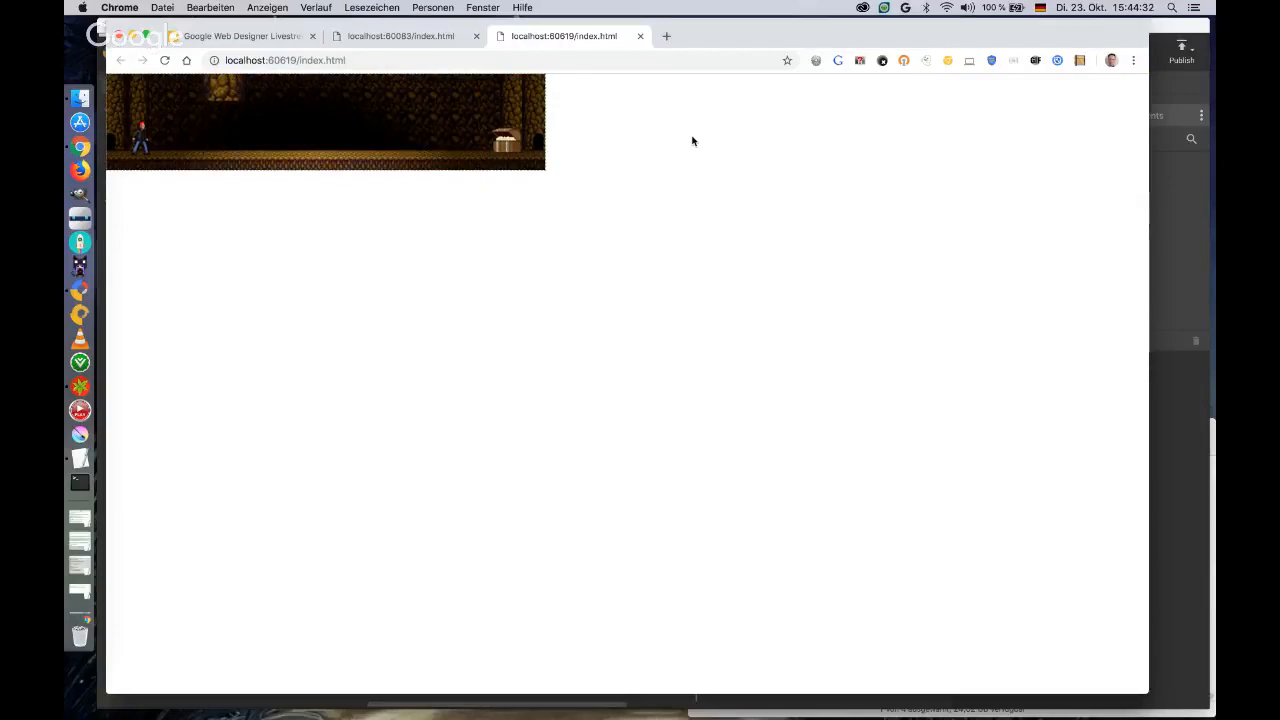
{"action": "left_click", "coordinate": [641, 40]}
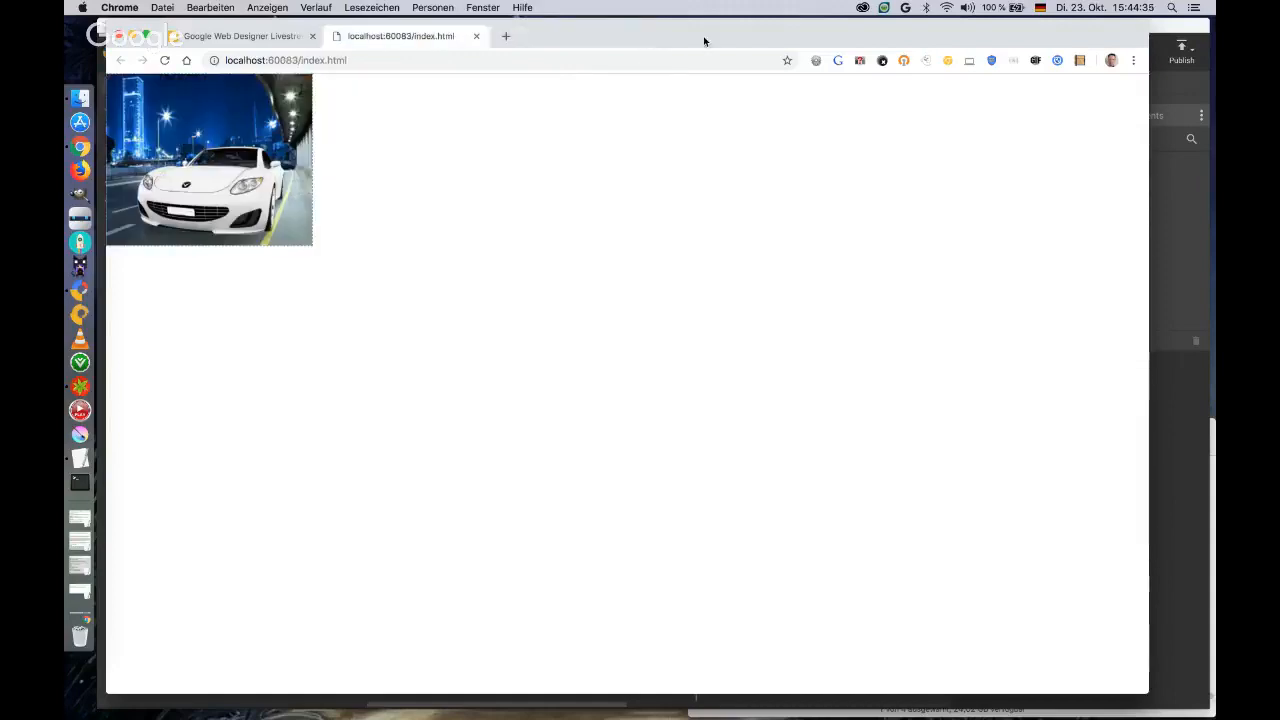
{"action": "left_click", "coordinate": [1178, 32]}
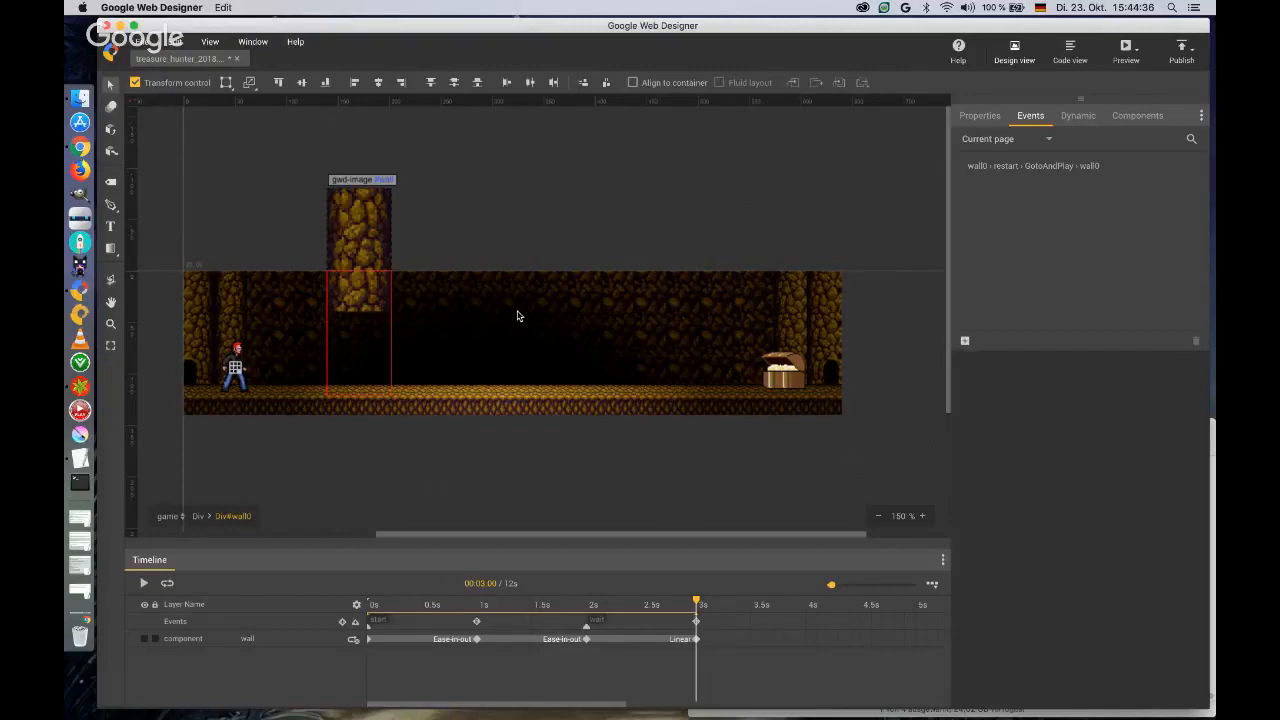
{"action": "left_click", "coordinate": [353, 639]}
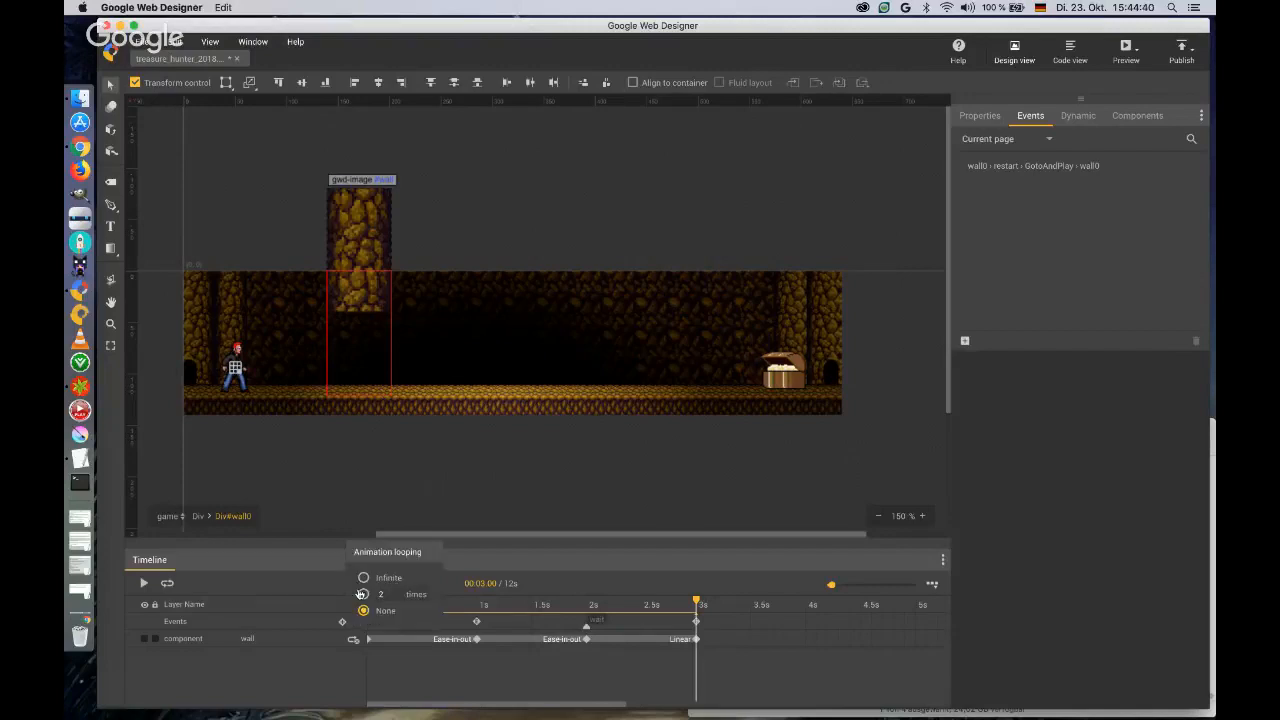
{"action": "left_click", "coordinate": [337, 647]}
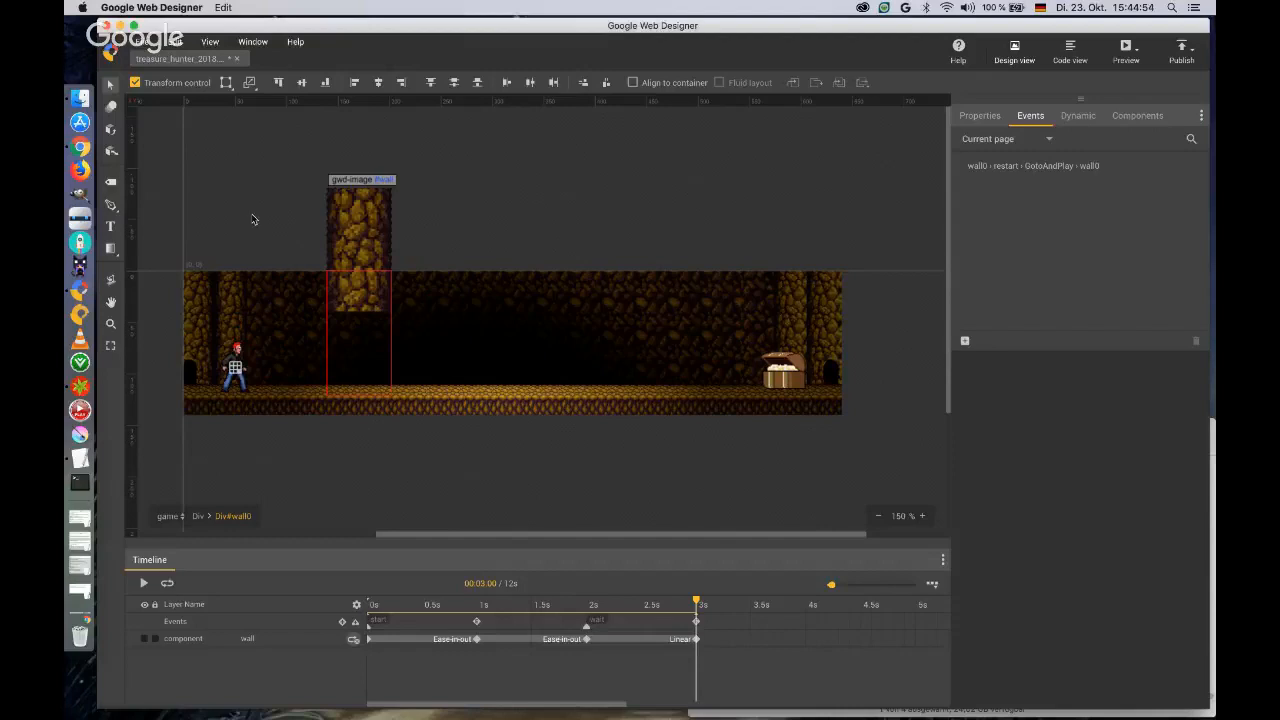
Go back up to the game page's parent div and create a group named wall from the wall0 element.
{"action": "left_click", "coordinate": [199, 516]}
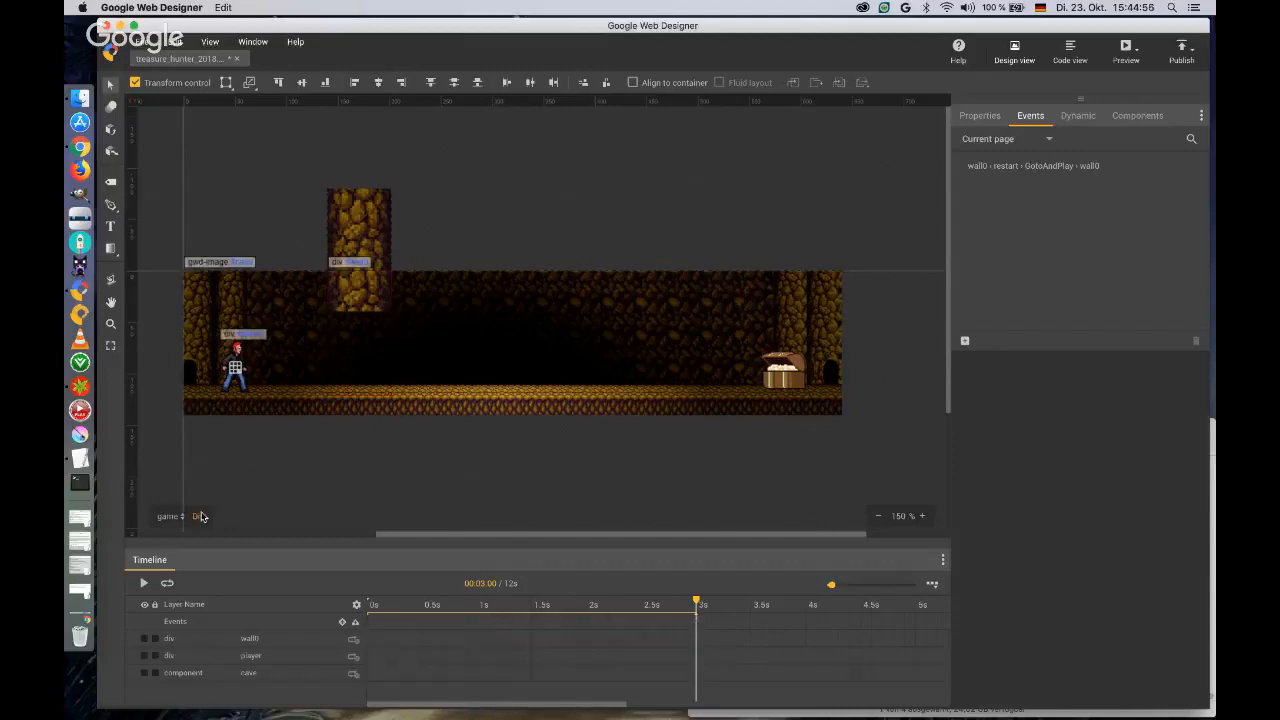
{"action": "right_click", "coordinate": [355, 296]}
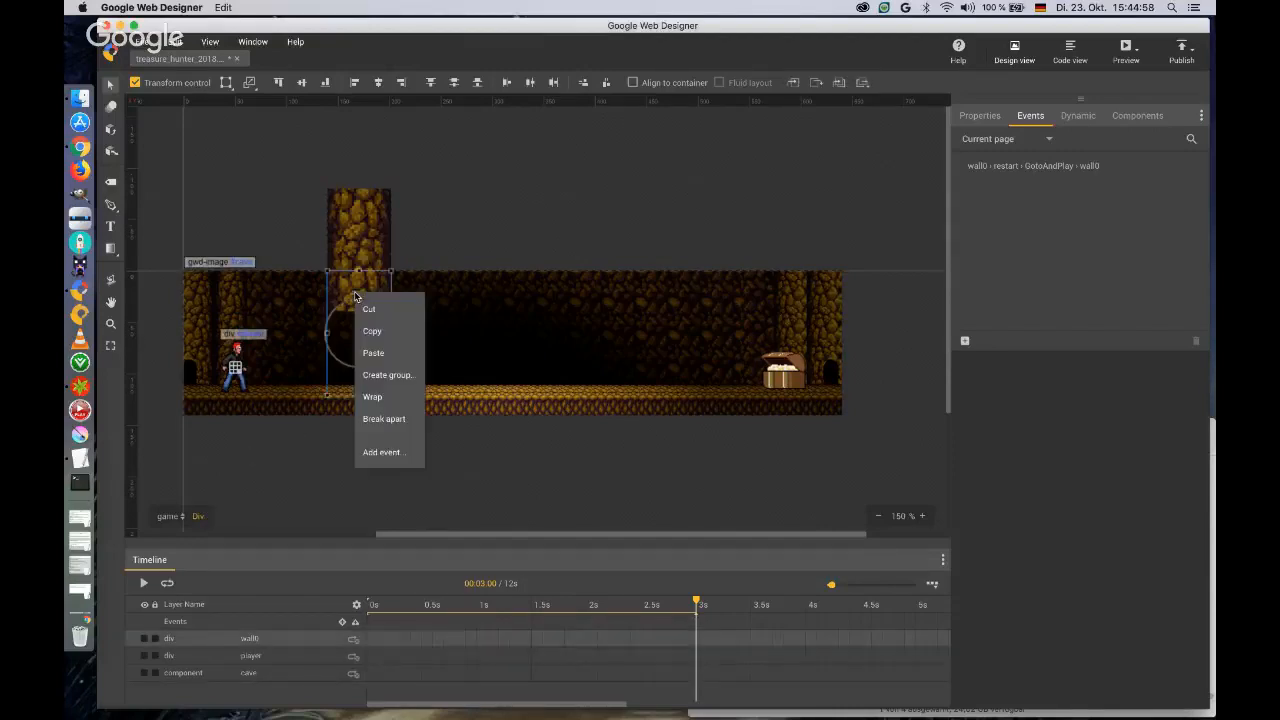
{"action": "left_click", "coordinate": [391, 379]}
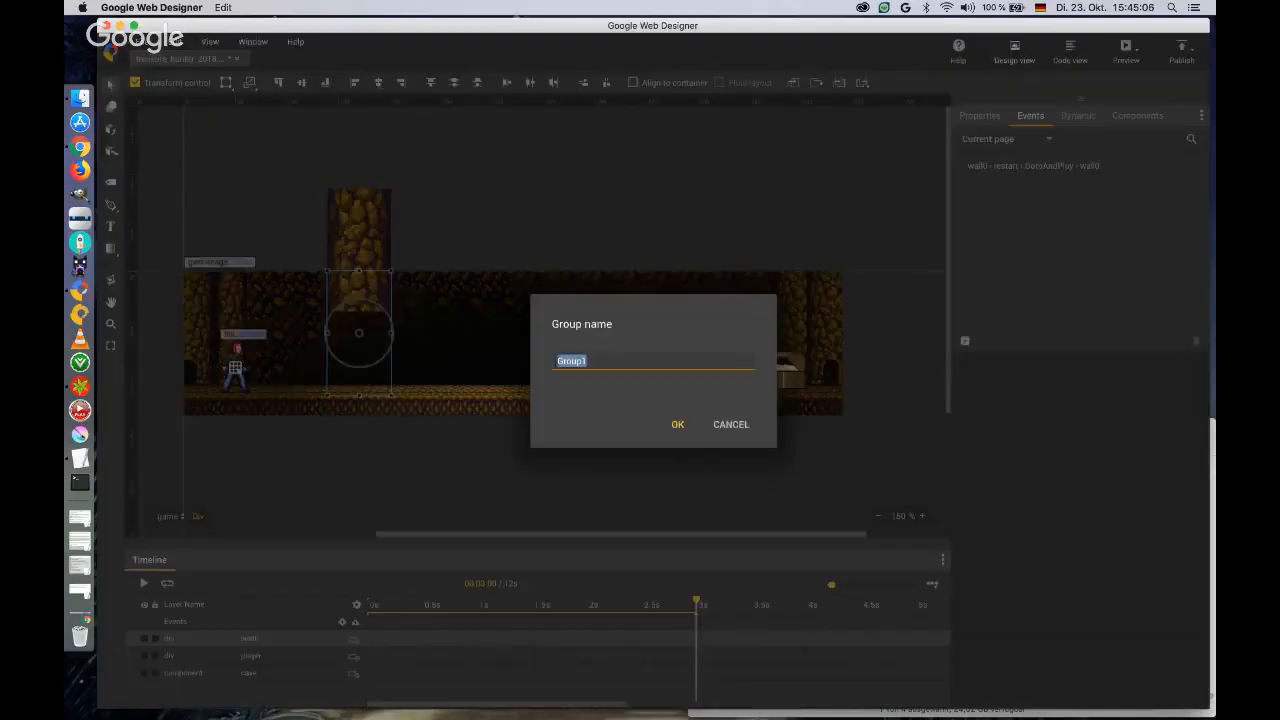
{"action": "type", "text": "wall"}
{"action": "key", "text": "Return"}
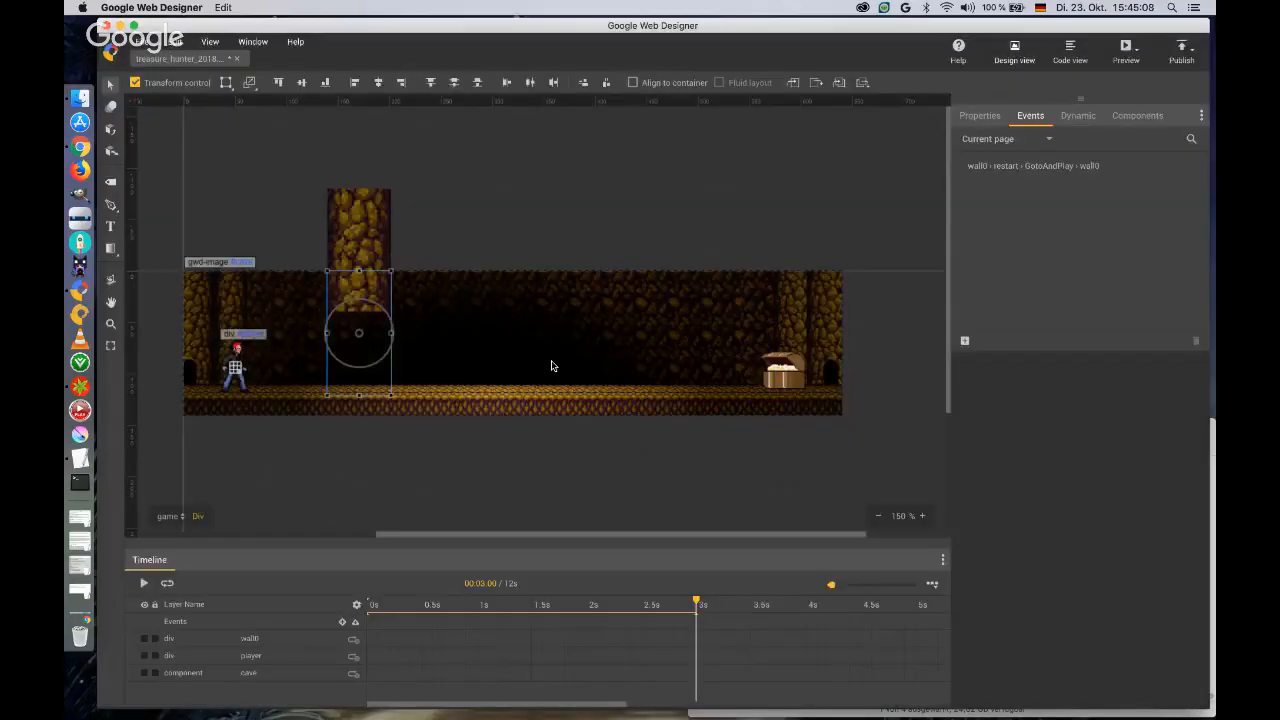
Show the library and place two more instances of the wall group side by side on the stage, between the first wall and the chest.
{"action": "left_click", "coordinate": [210, 41]}
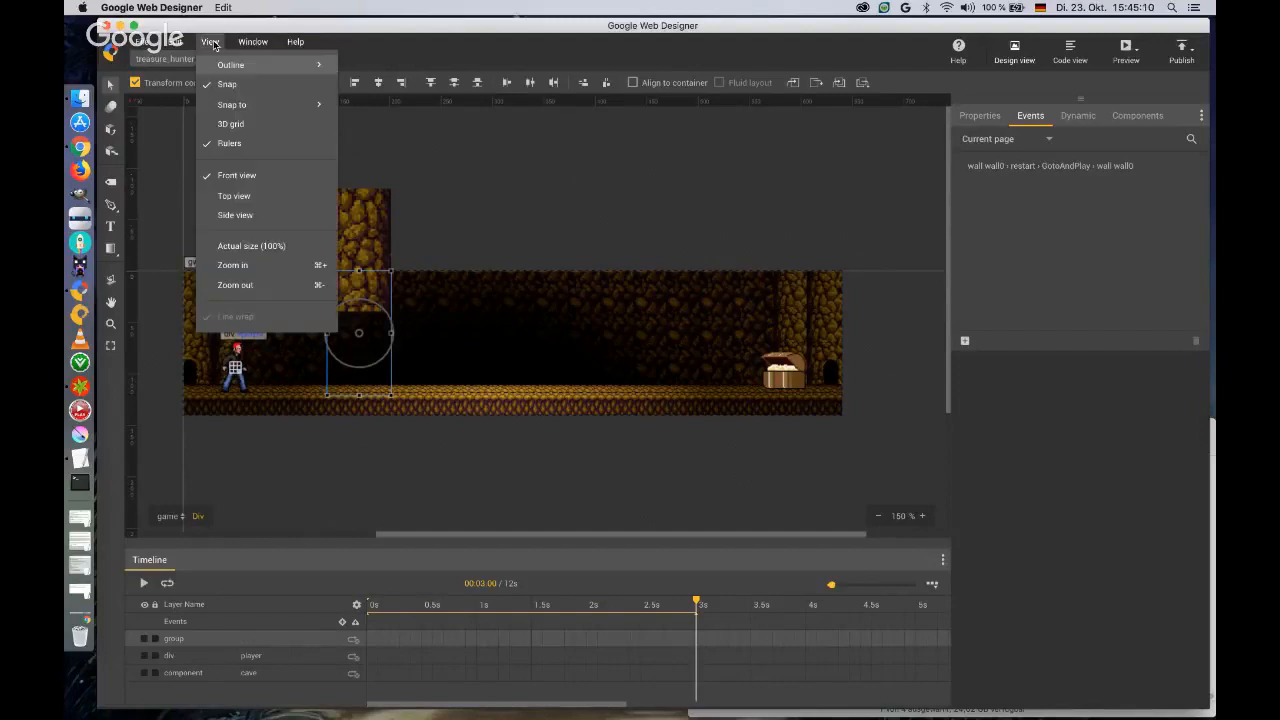
{"action": "mouse_move", "coordinate": [253, 41]}
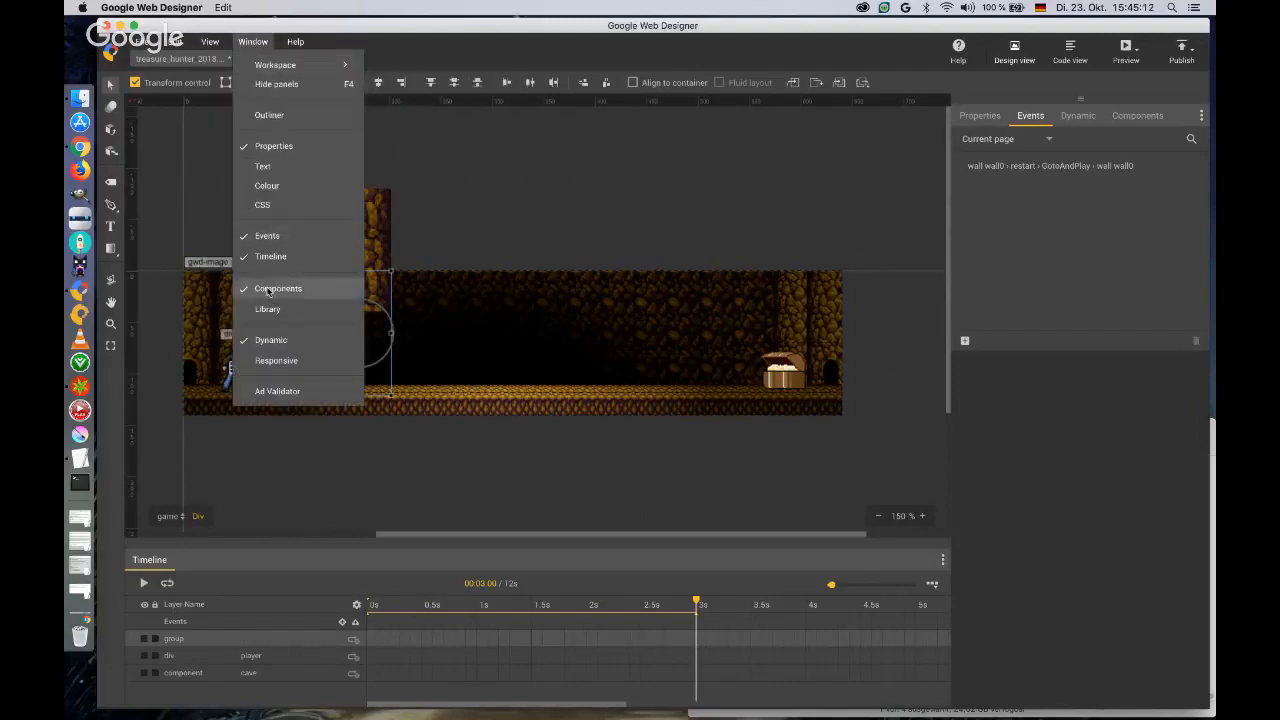
{"action": "left_click", "coordinate": [268, 310]}
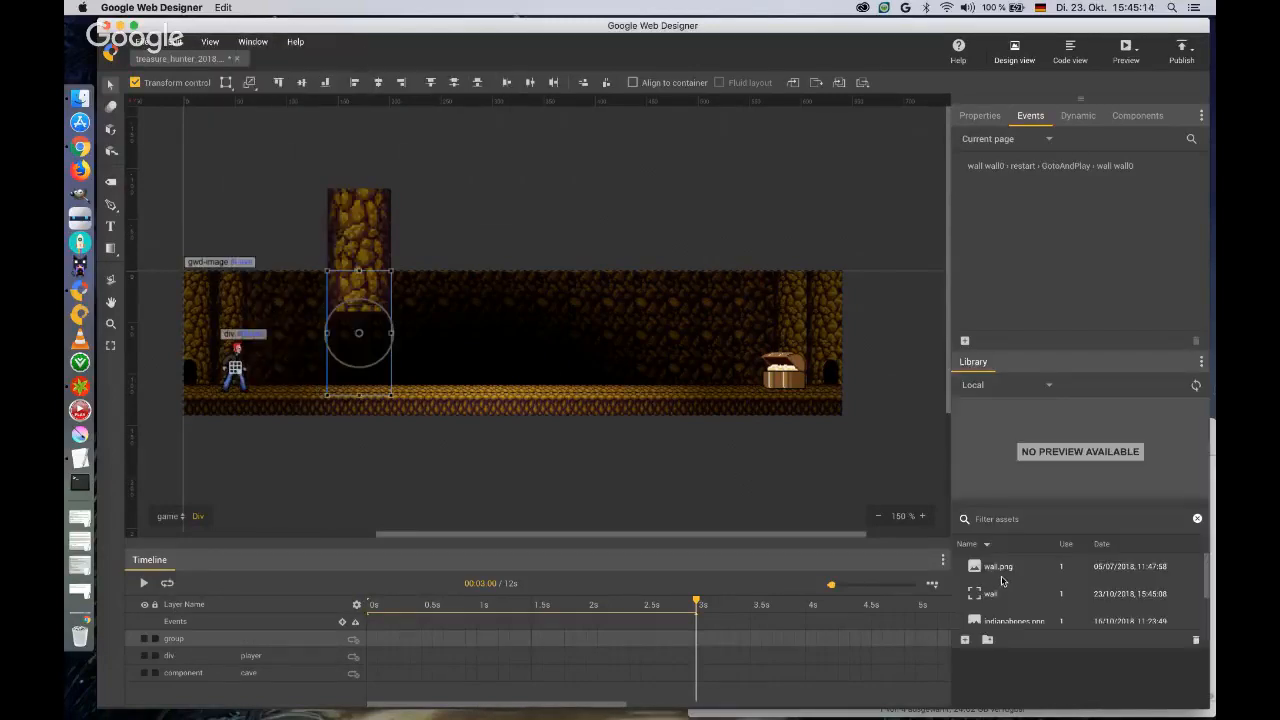
{"action": "left_click", "coordinate": [990, 594]}
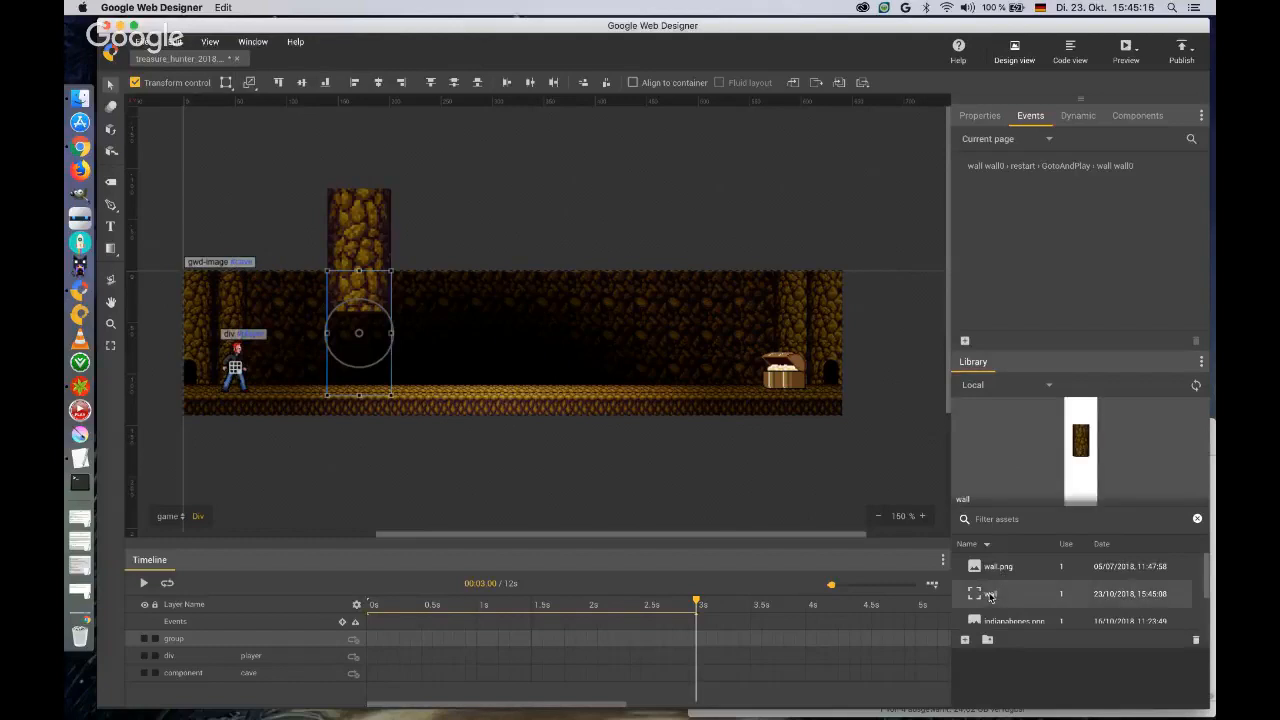
{"action": "left_click_drag", "start_coordinate": [990, 596], "coordinate": [424, 233]}
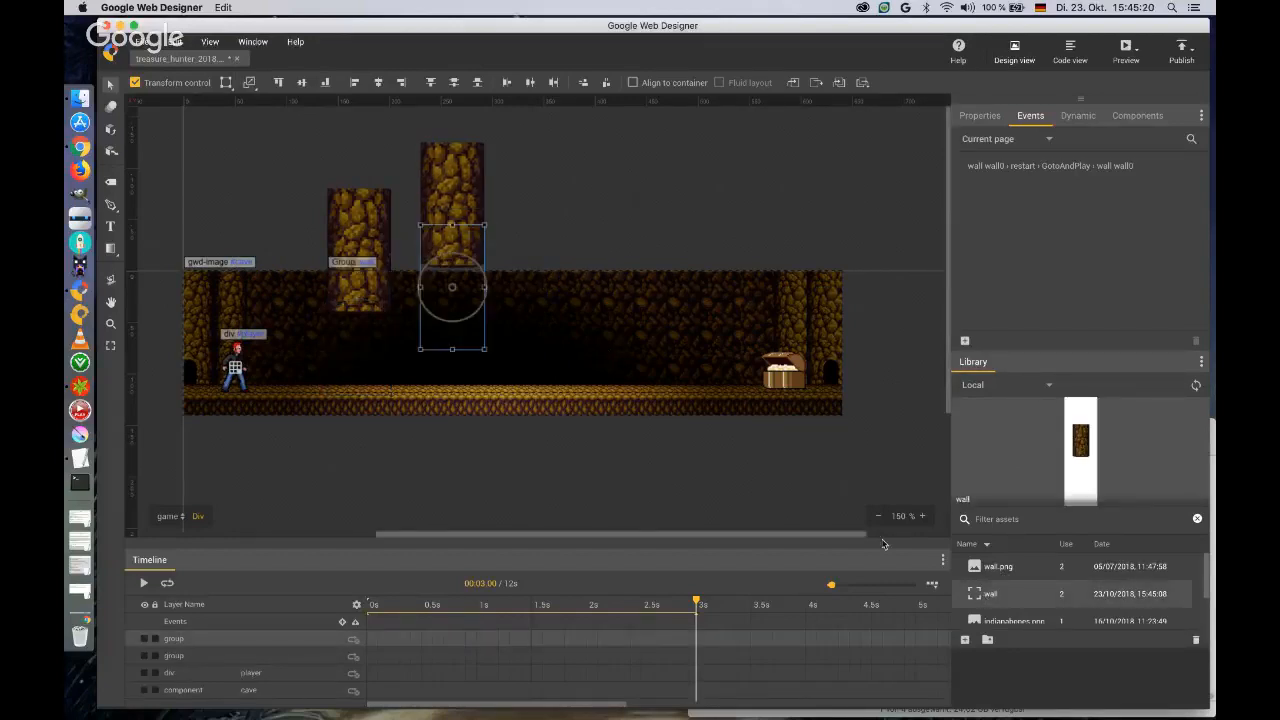
{"action": "left_click_drag", "start_coordinate": [990, 594], "coordinate": [516, 230]}
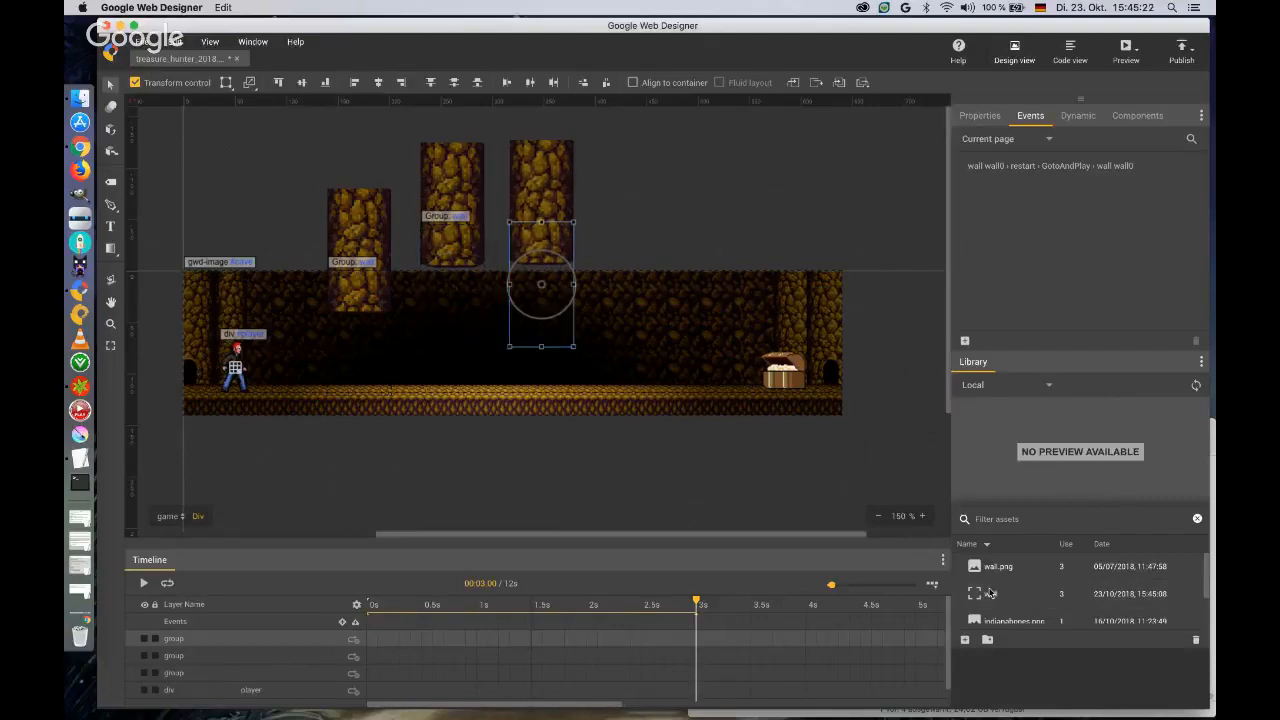
Place a fourth instance of the wall group between the third wall and the chest, and preview the banner in the browser, closing the preview.
{"action": "left_click_drag", "start_coordinate": [990, 594], "coordinate": [619, 232]}
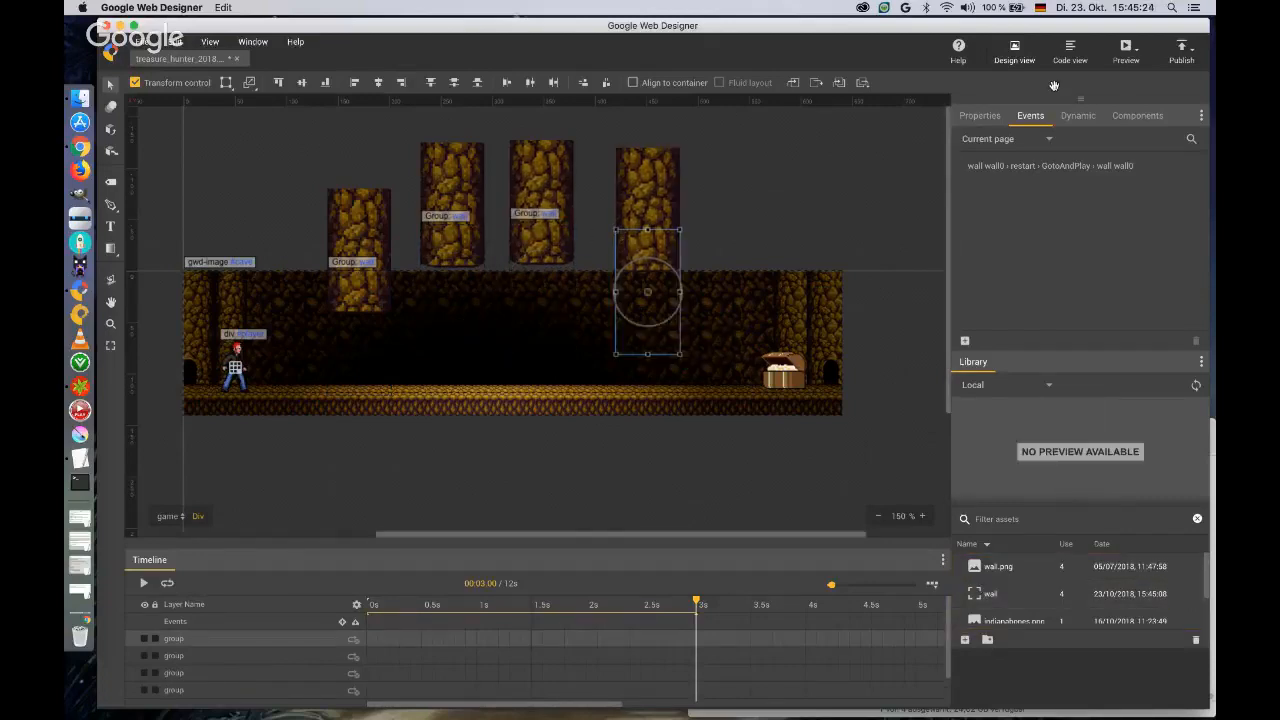
{"action": "left_click", "coordinate": [1125, 62]}
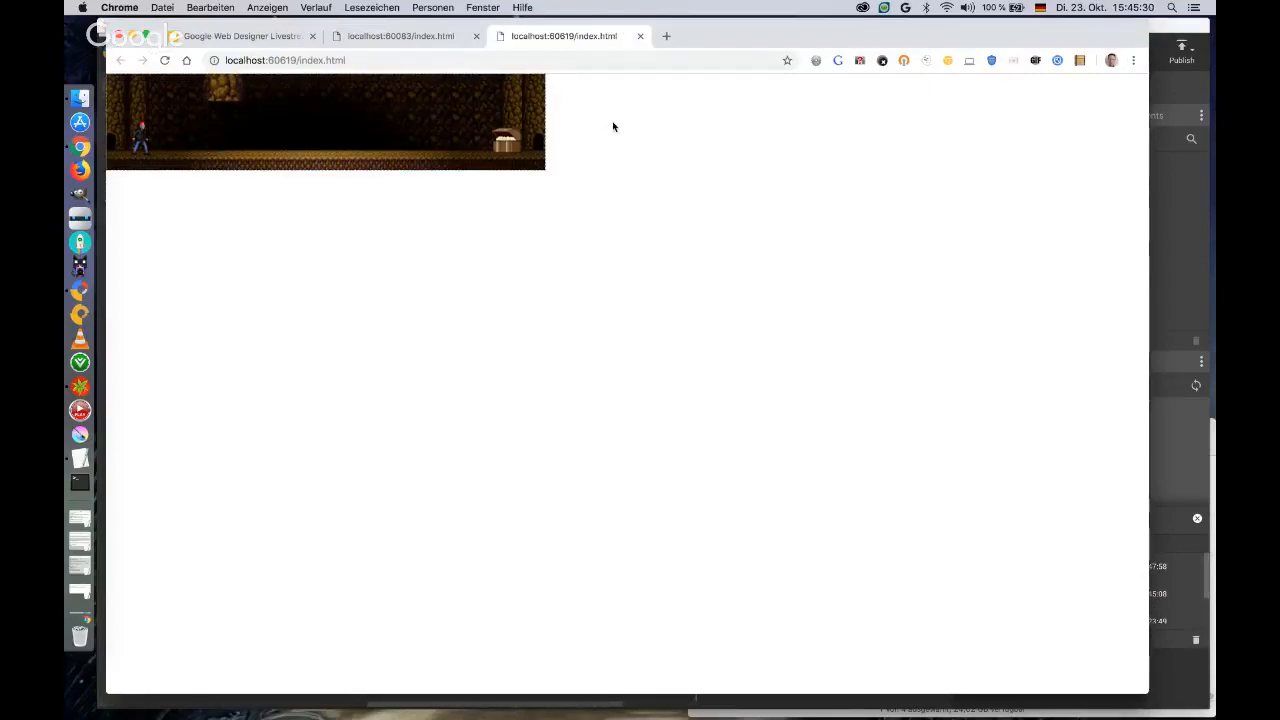
{"action": "left_click", "coordinate": [640, 36]}
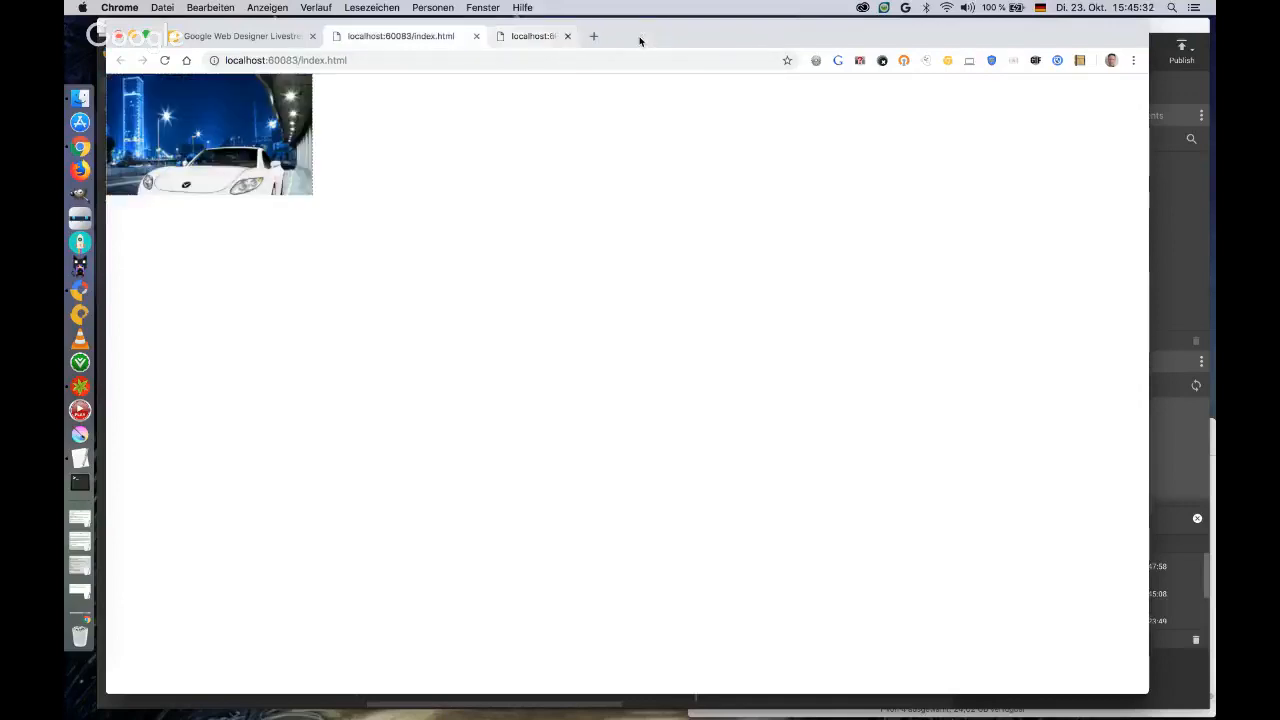
{"action": "left_click", "coordinate": [1175, 33]}
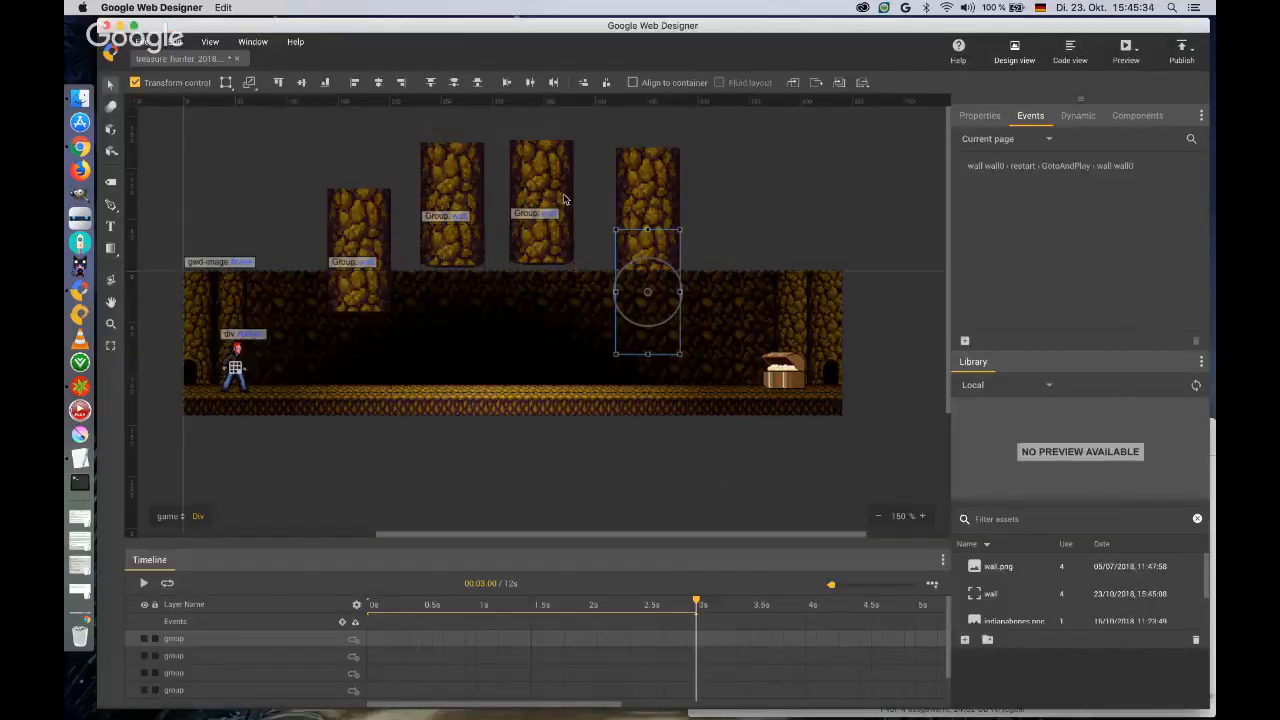
Place two more wall group instances, one above the chest and one at the cave's far end, and close the library.
{"action": "left_click_drag", "start_coordinate": [990, 593], "coordinate": [731, 263]}
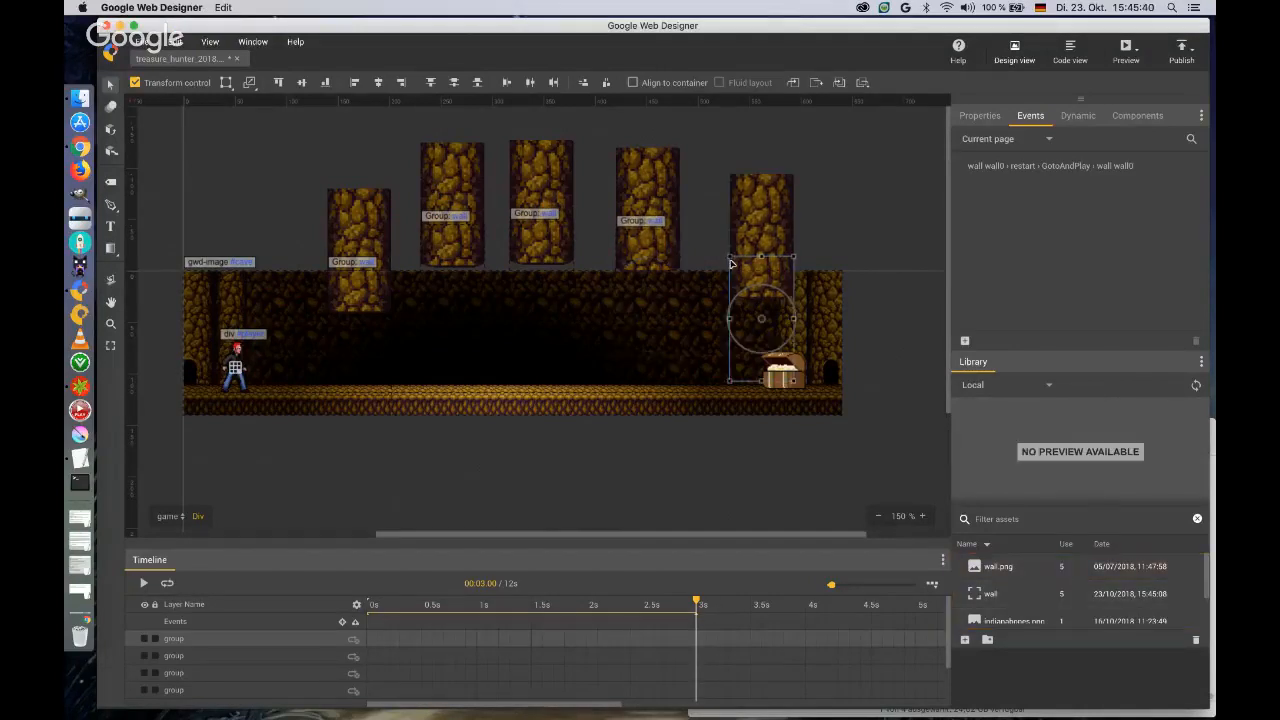
{"action": "left_click_drag", "start_coordinate": [992, 594], "coordinate": [843, 275]}
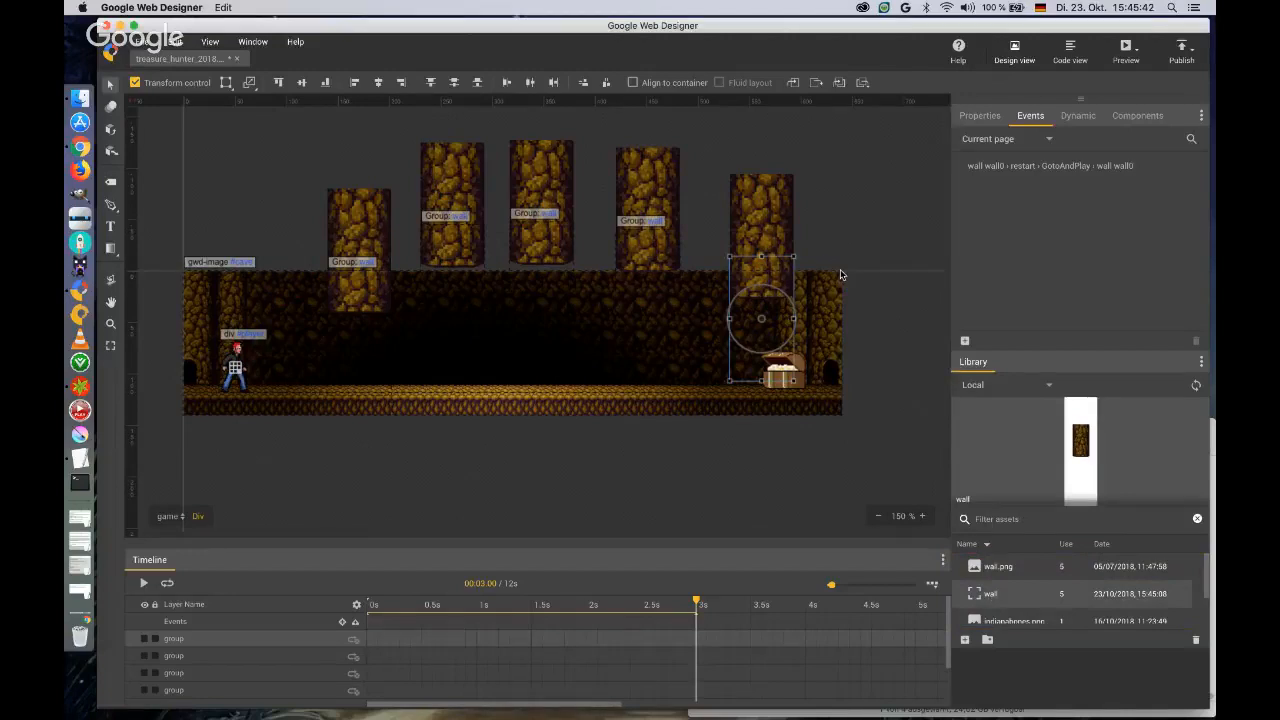
{"action": "left_click", "coordinate": [367, 244]}
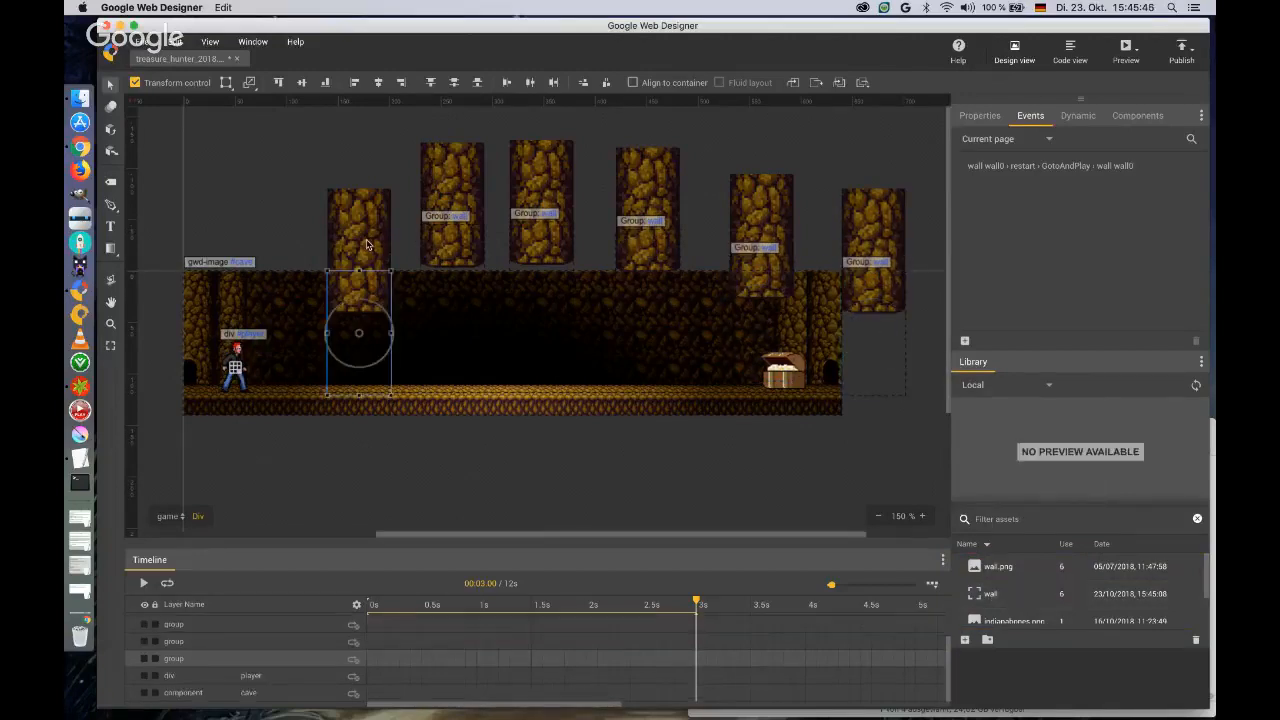
{"action": "left_click", "coordinate": [1201, 362]}
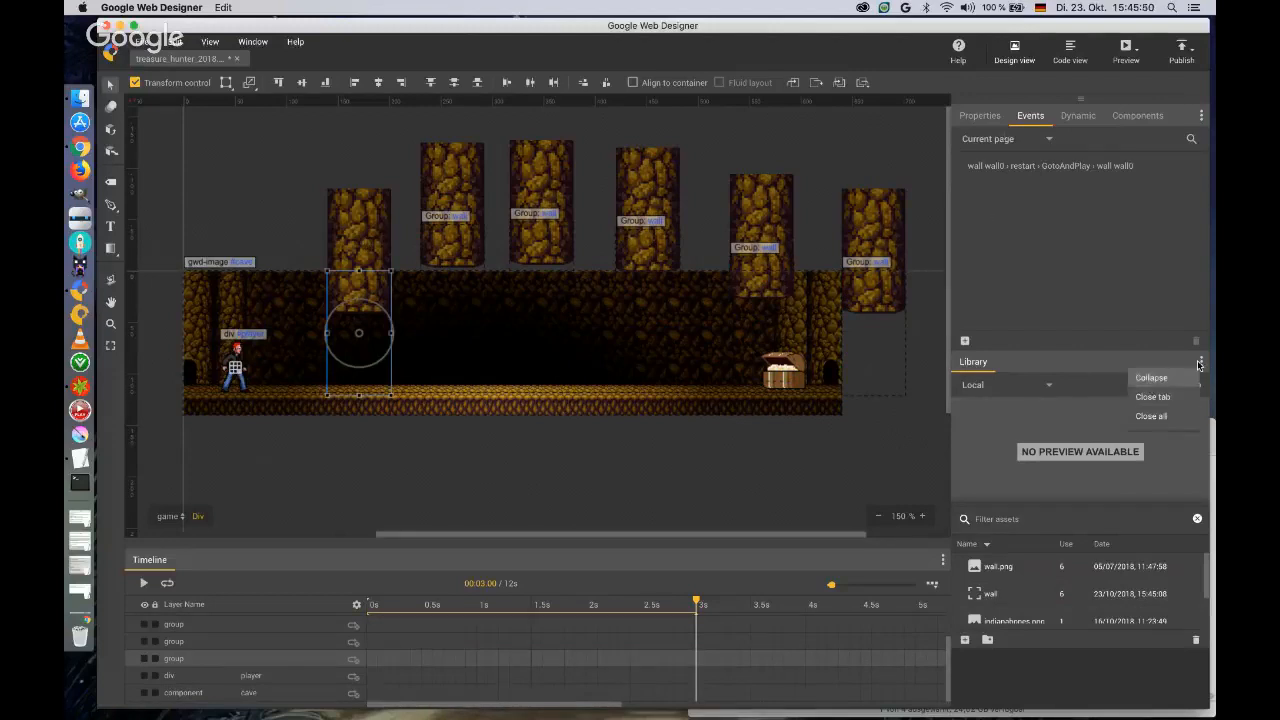
{"action": "left_click", "coordinate": [1152, 396]}
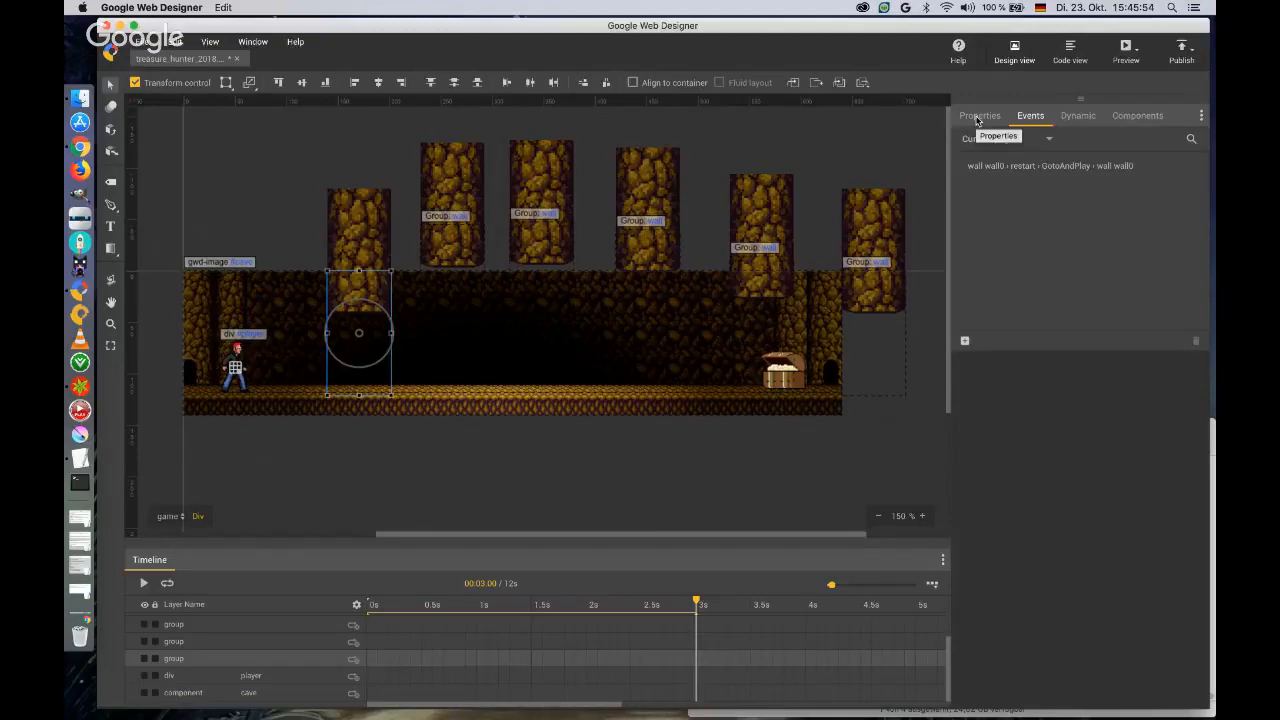
Show the first wall's properties and give it the ID wall_1.
{"action": "left_click", "coordinate": [978, 118]}
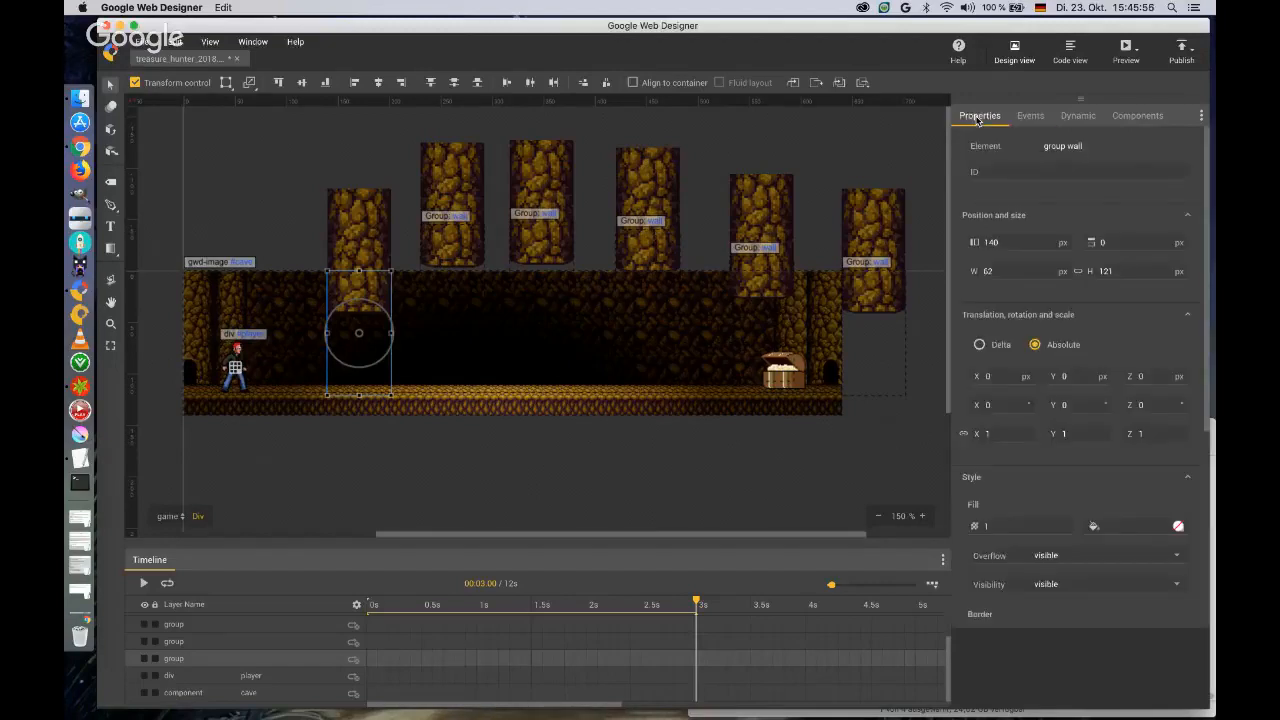
{"action": "left_click", "coordinate": [1046, 172]}
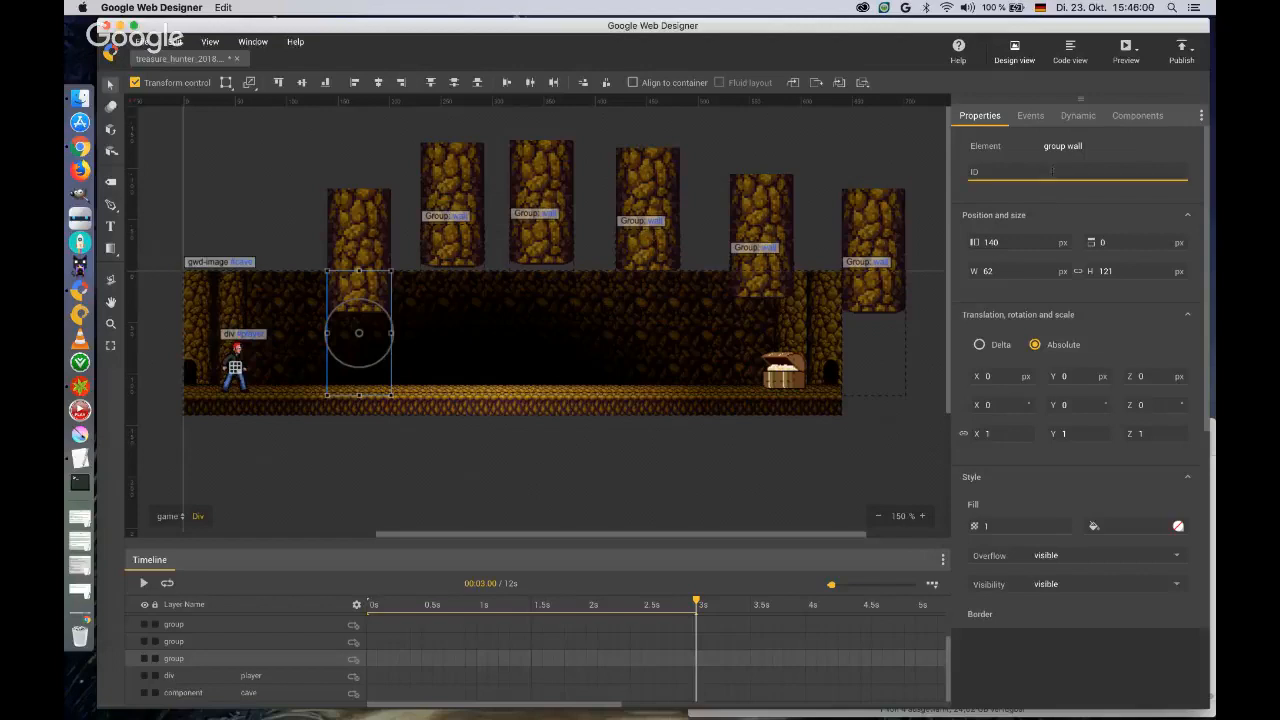
{"action": "type", "text": "wall_1"}
{"action": "key", "text": "Tab"}
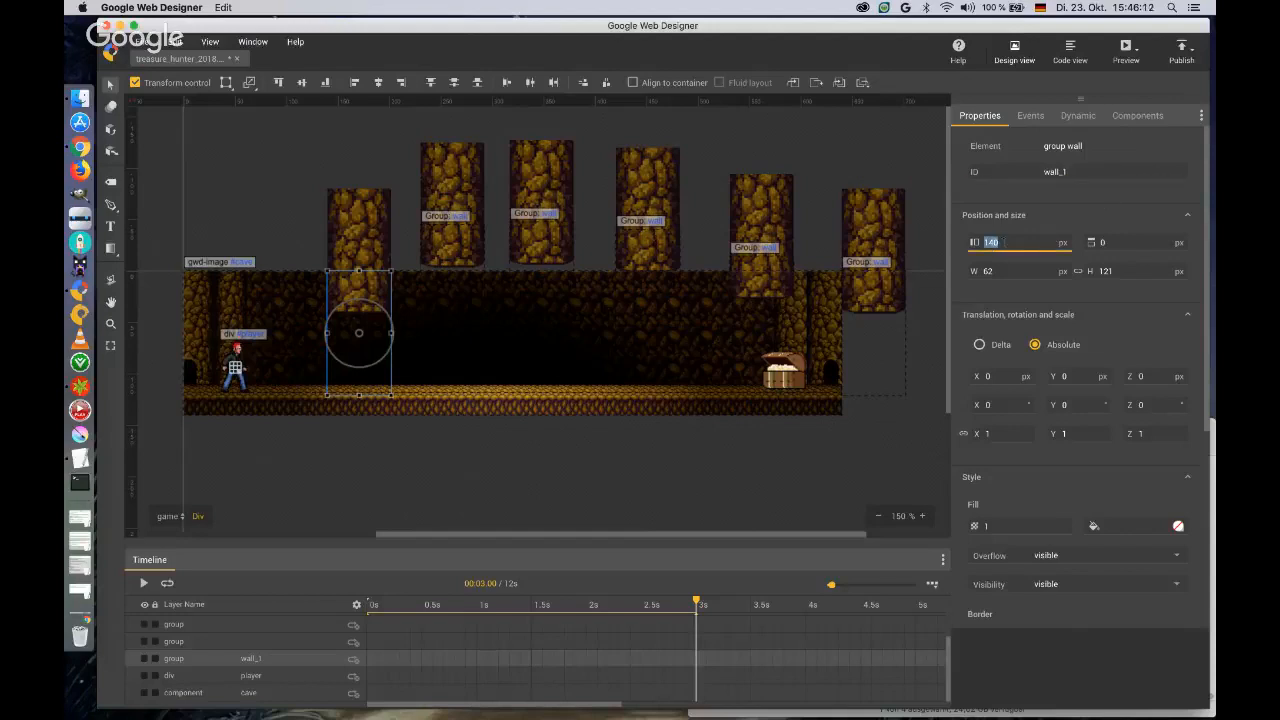
{"action": "type", "text": "200"}
{"action": "key", "text": "Tab"}
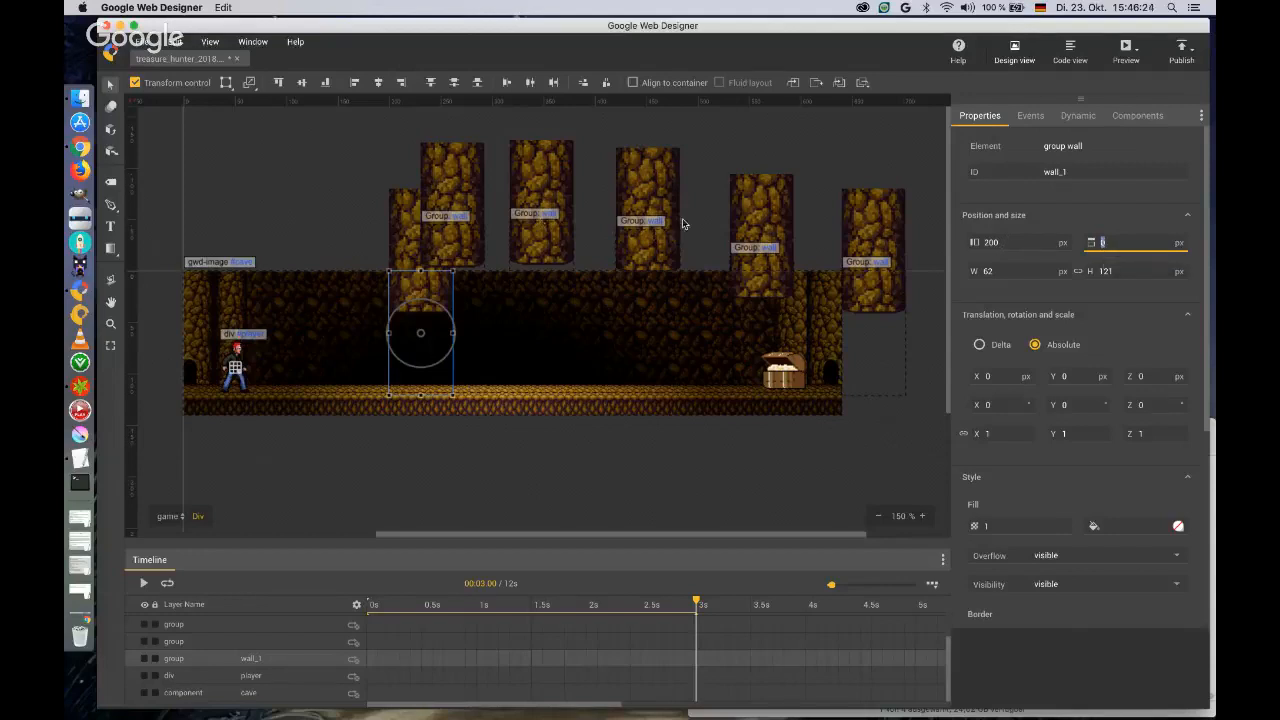
{"action": "key", "text": "shift+Tab"}
{"action": "type", "text": "140"}
{"action": "key", "text": "Return"}
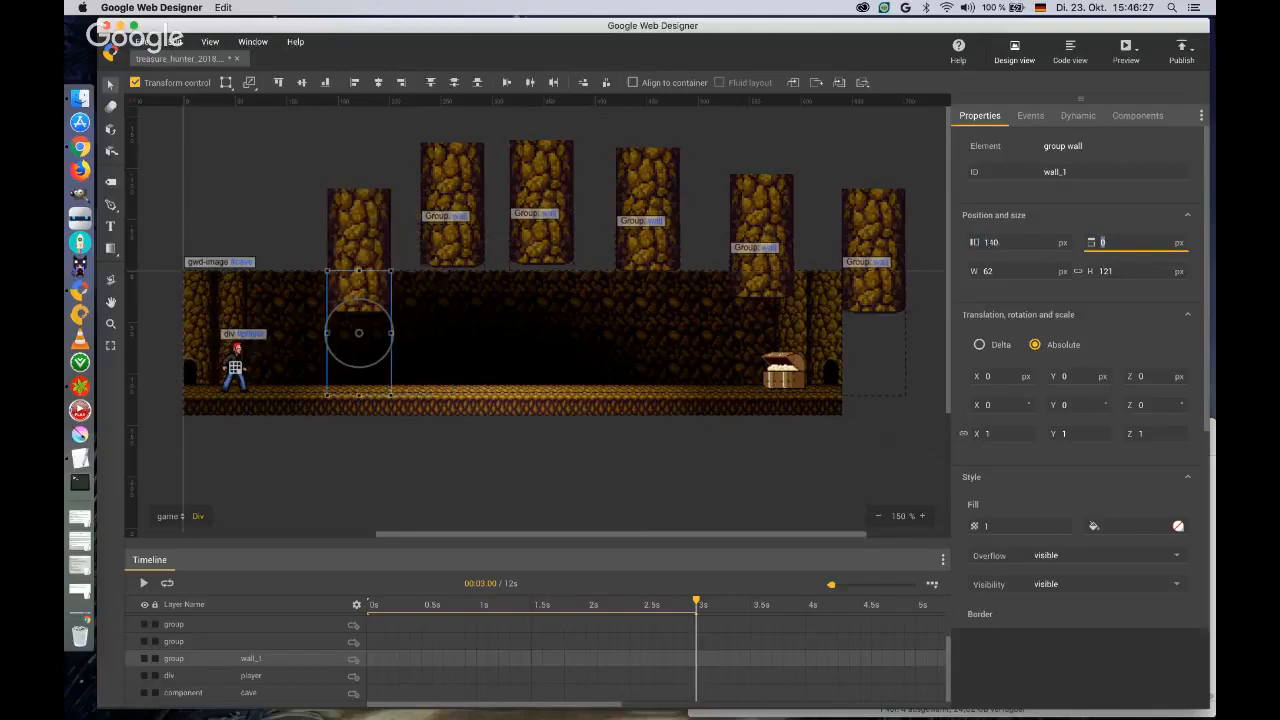
Position the second wall at left 200 px and top 0 px, and give it the ID wall_2.
{"action": "left_click", "coordinate": [458, 248]}
{"action": "double_click", "coordinate": [990, 242]}
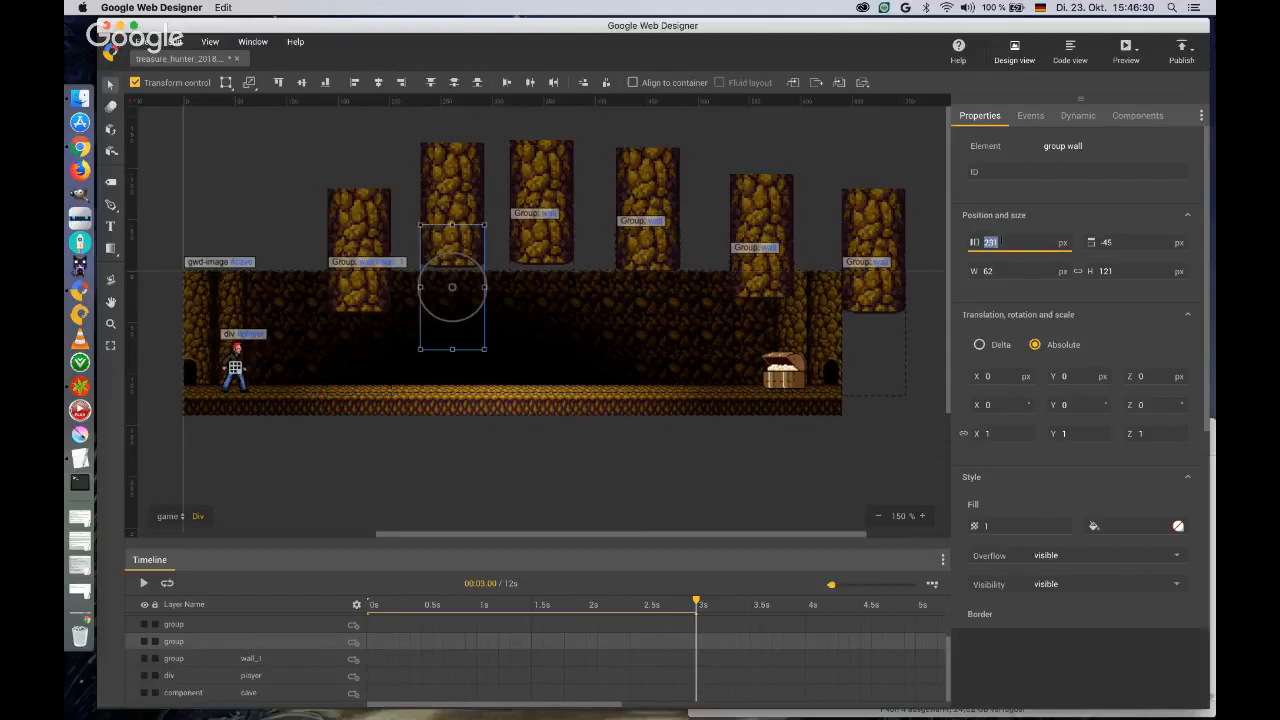
{"action": "type", "text": "200"}
{"action": "key", "text": "Tab"}
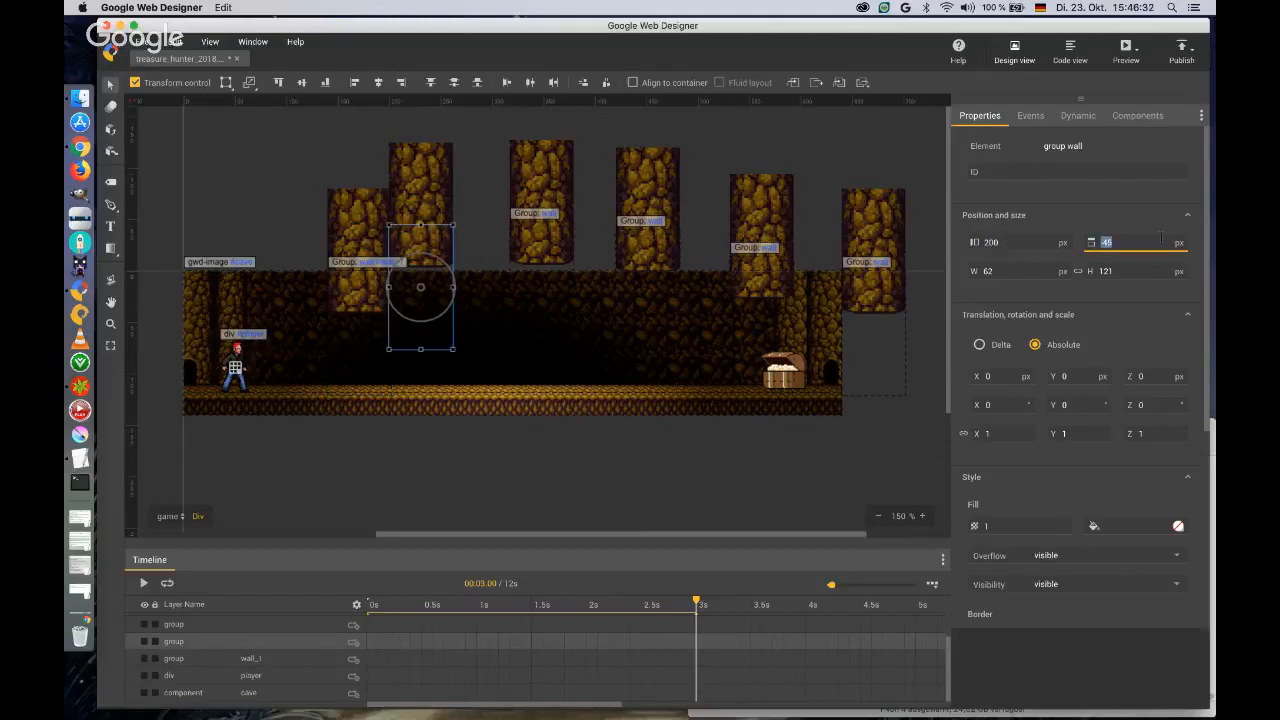
{"action": "type", "text": "0"}
{"action": "key", "text": "Return"}
{"action": "left_click", "coordinate": [1095, 172]}
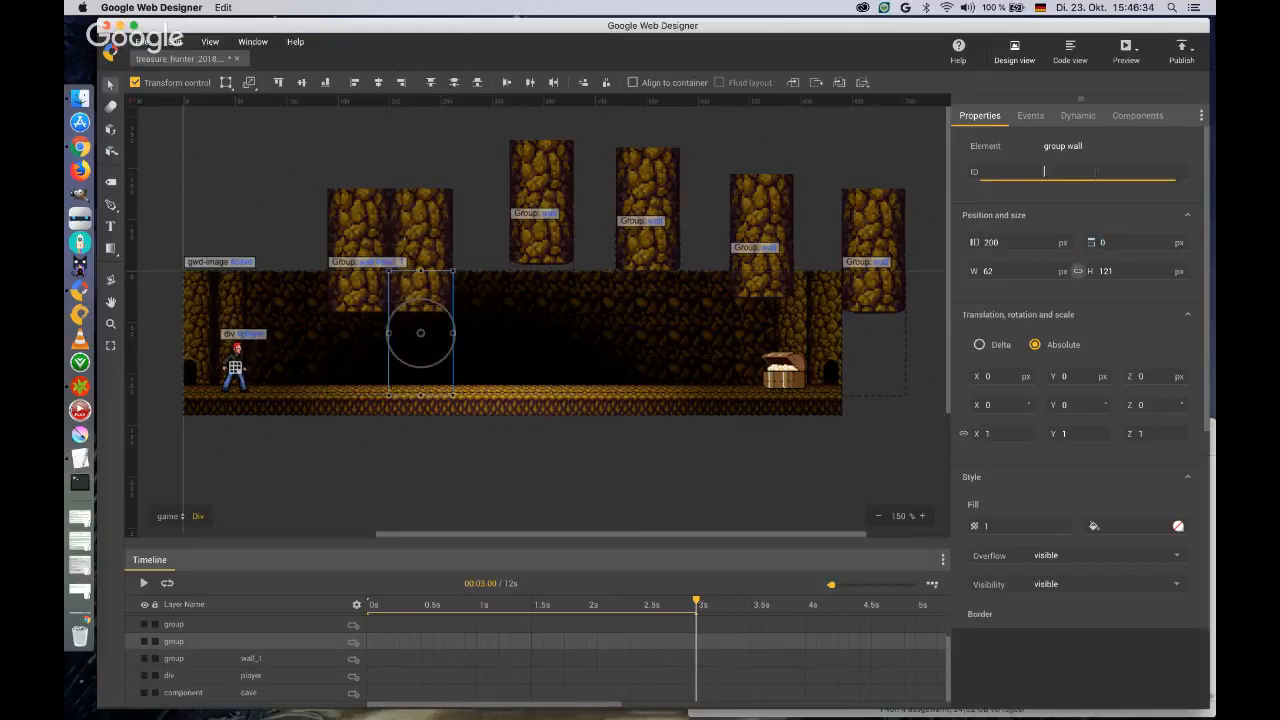
{"action": "type", "text": "wall_2"}
Give the third wall the ID wall_3 and position it at left 260 px and top 0 px.
{"action": "left_click", "coordinate": [546, 242]}
{"action": "left_click", "coordinate": [1050, 172]}
{"action": "type", "text": "wall"}
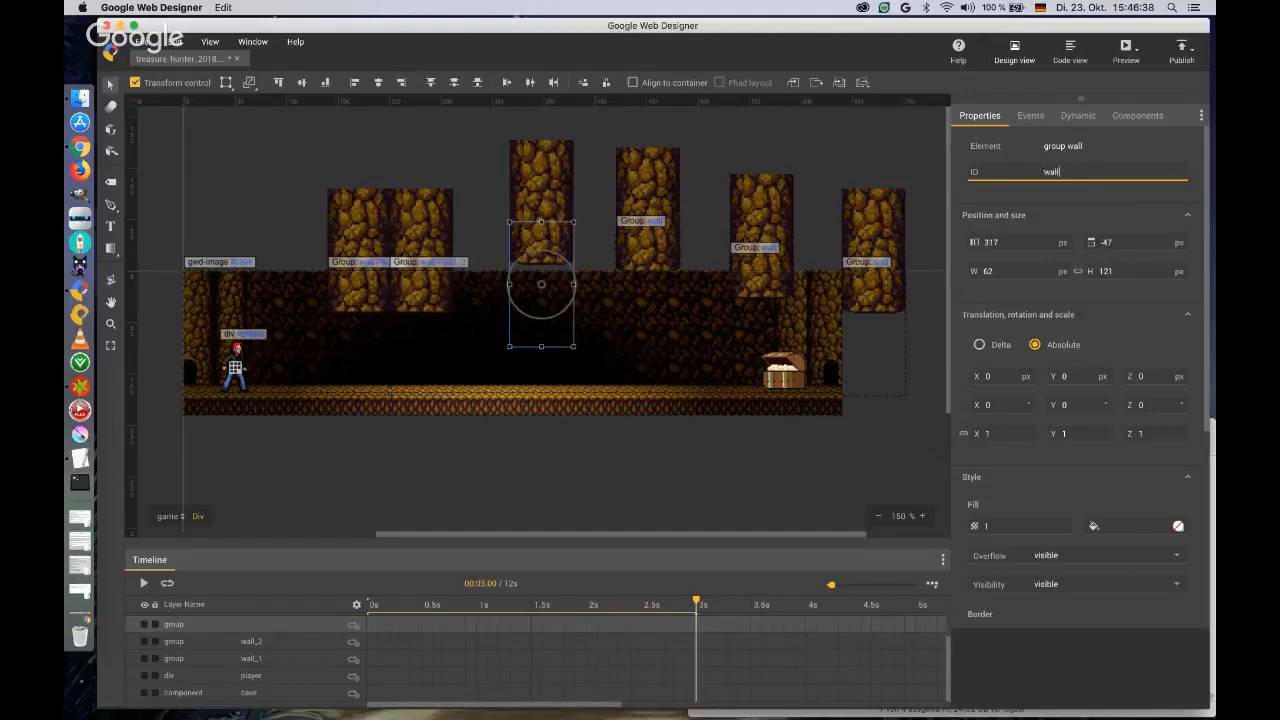
{"action": "type", "text": "_3"}
{"action": "key", "text": "Tab"}
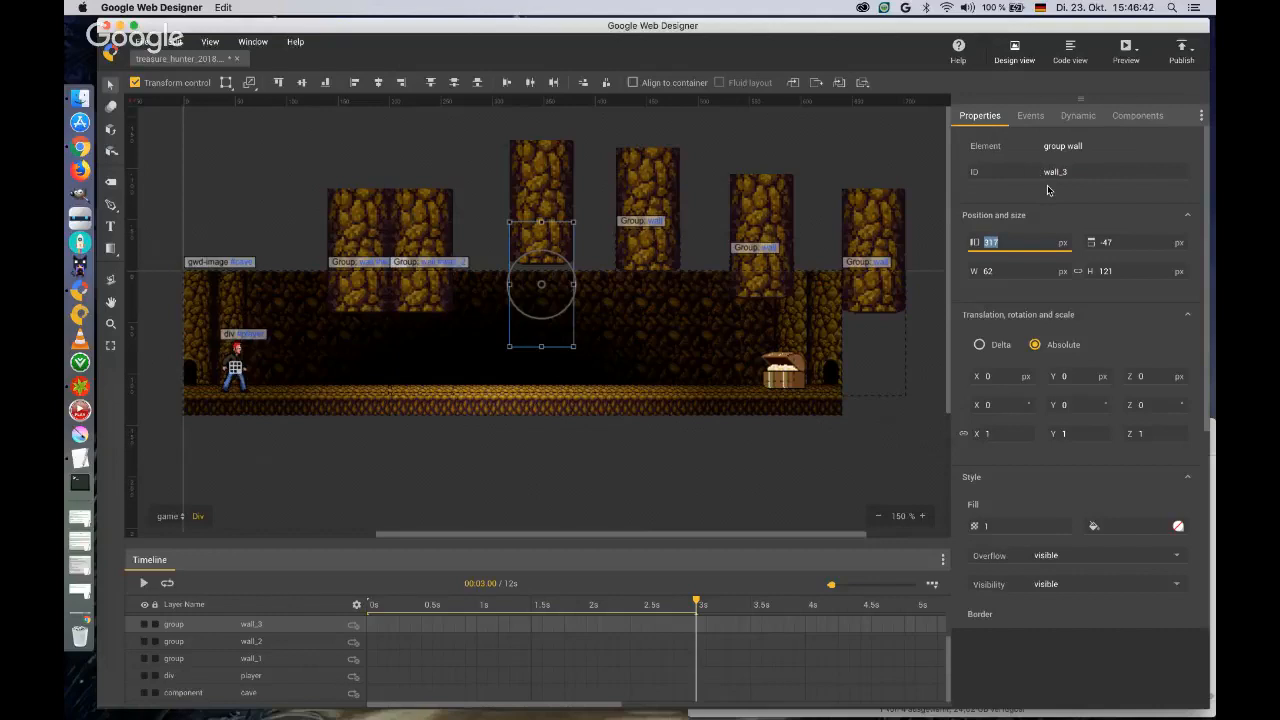
{"action": "type", "text": "320"}
{"action": "key", "text": "Tab"}
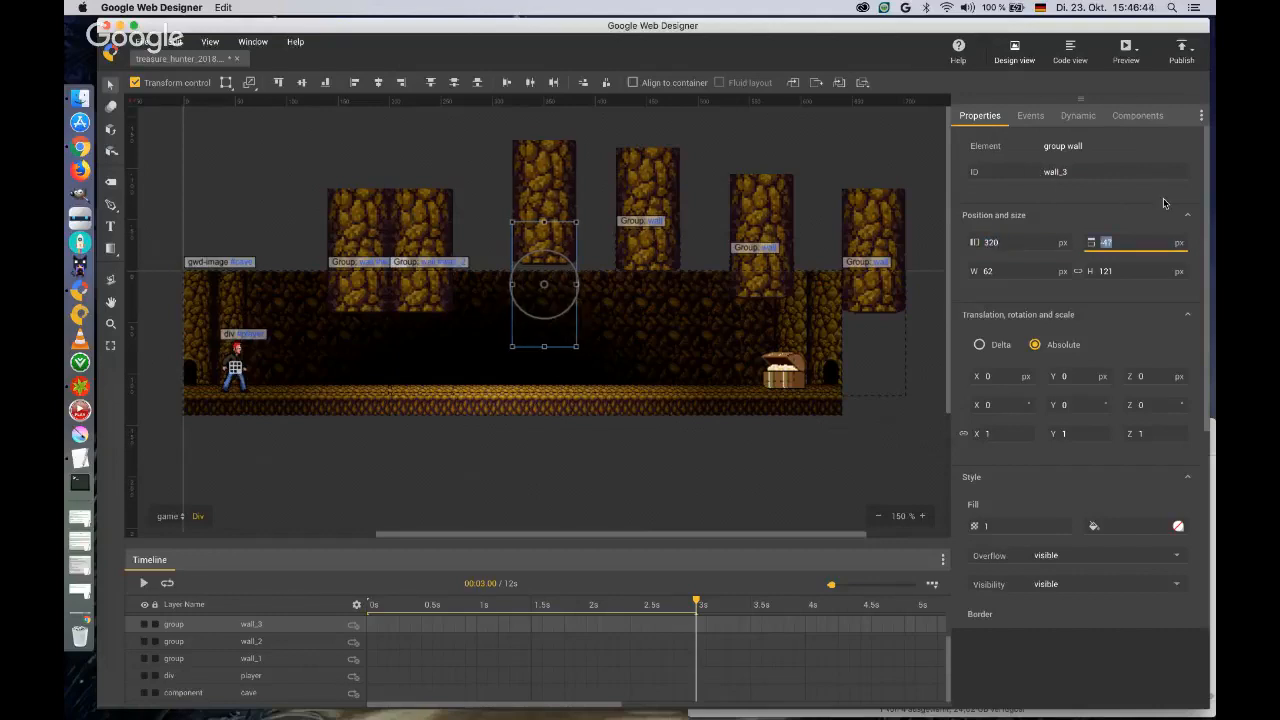
{"action": "type", "text": "0"}
{"action": "key", "text": "Return"}
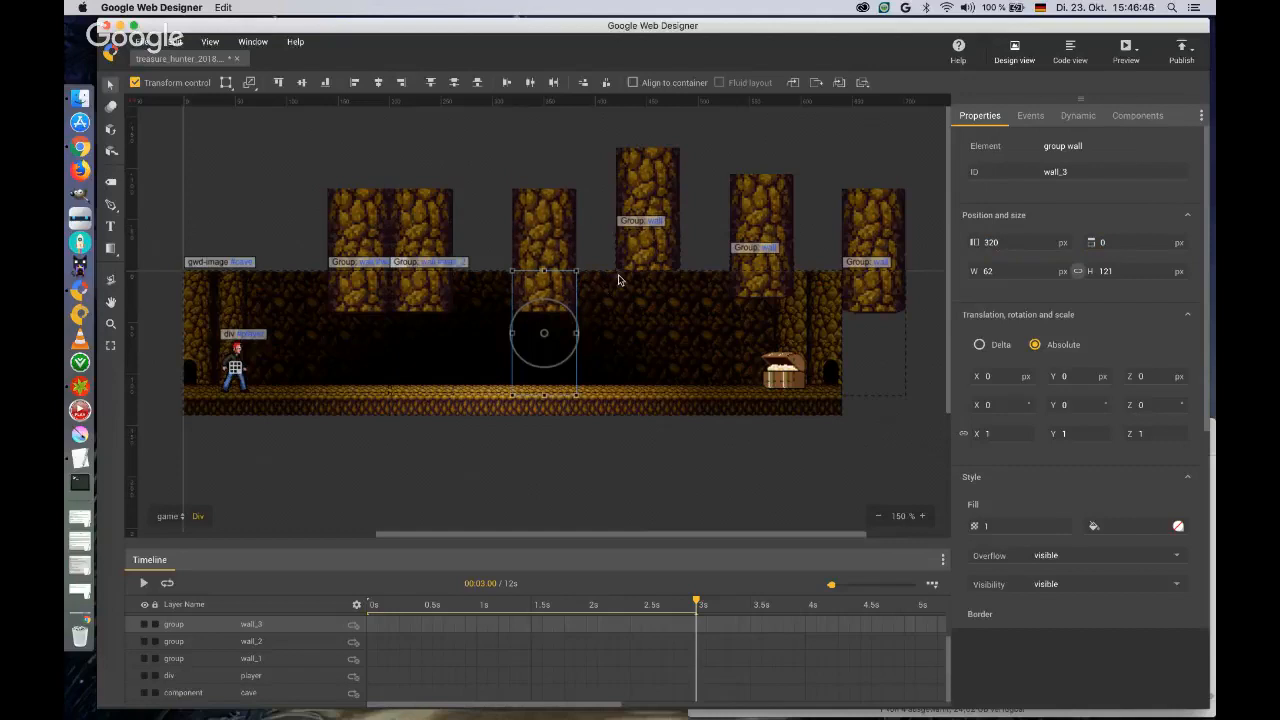
{"action": "left_click", "coordinate": [988, 242]}
{"action": "type", "text": "260"}
{"action": "key", "text": "Tab"}
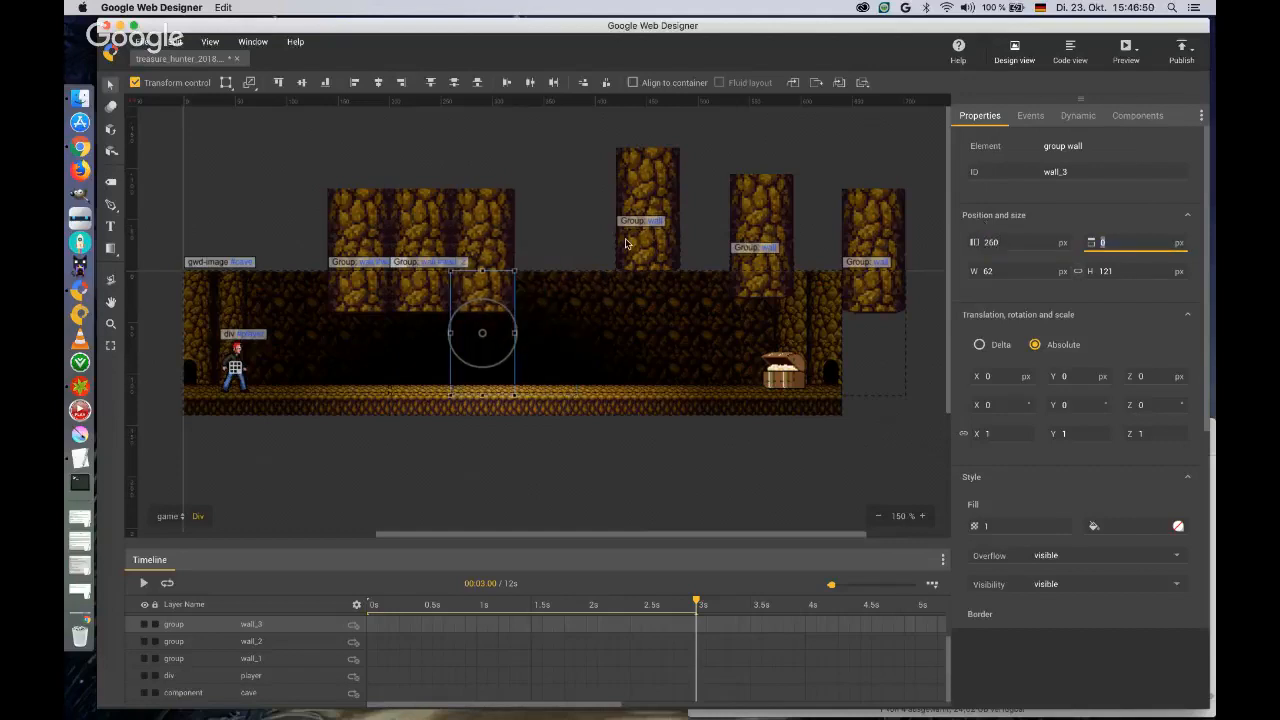
Set the left position of the fourth wall to 320 px and of the fifth wall to 380 px.
{"action": "left_click", "coordinate": [626, 244]}
{"action": "left_click", "coordinate": [1005, 242]}
{"action": "type", "text": "4"}
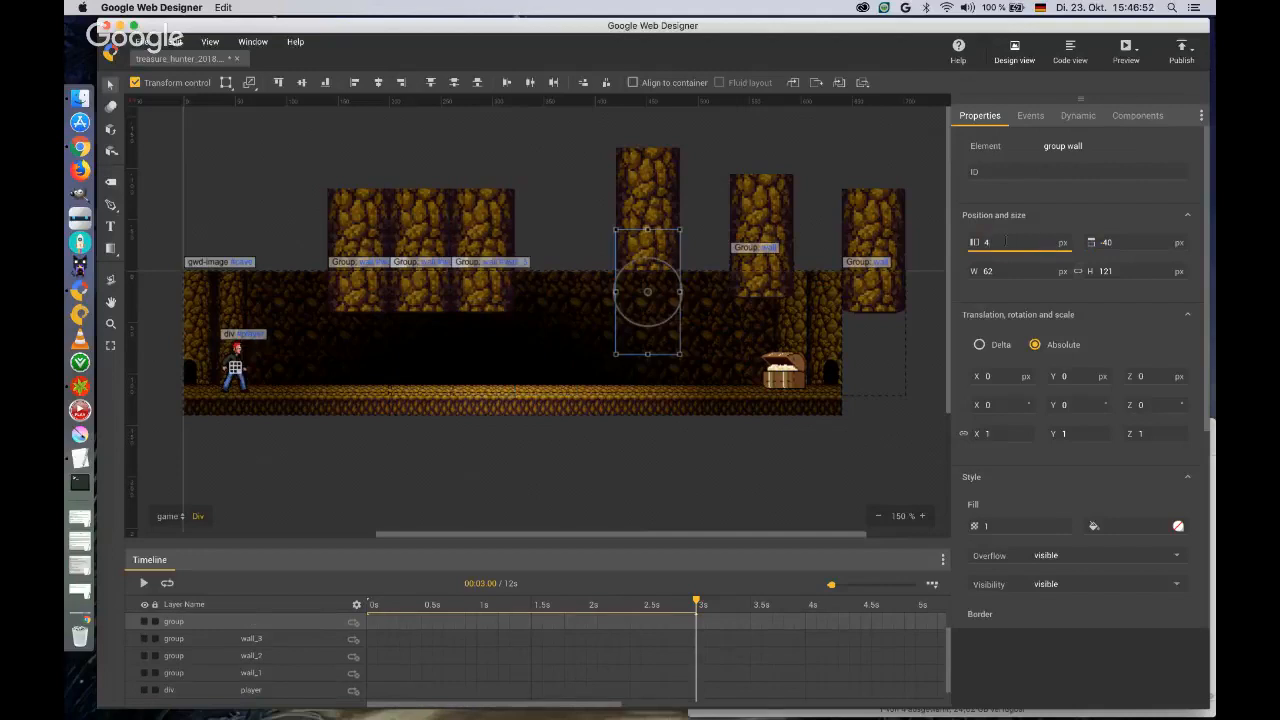
{"action": "type", "text": "320"}
{"action": "key", "text": "Tab"}
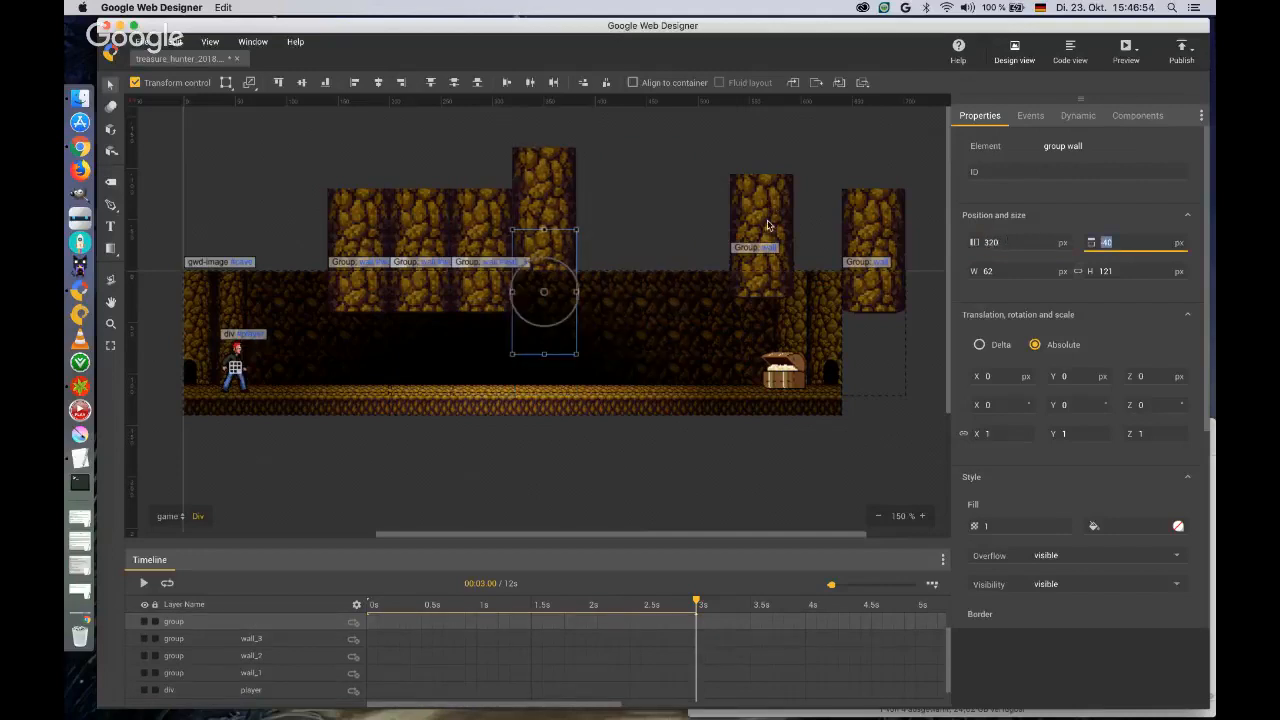
{"action": "left_click", "coordinate": [767, 222]}
{"action": "left_click", "coordinate": [1026, 242]}
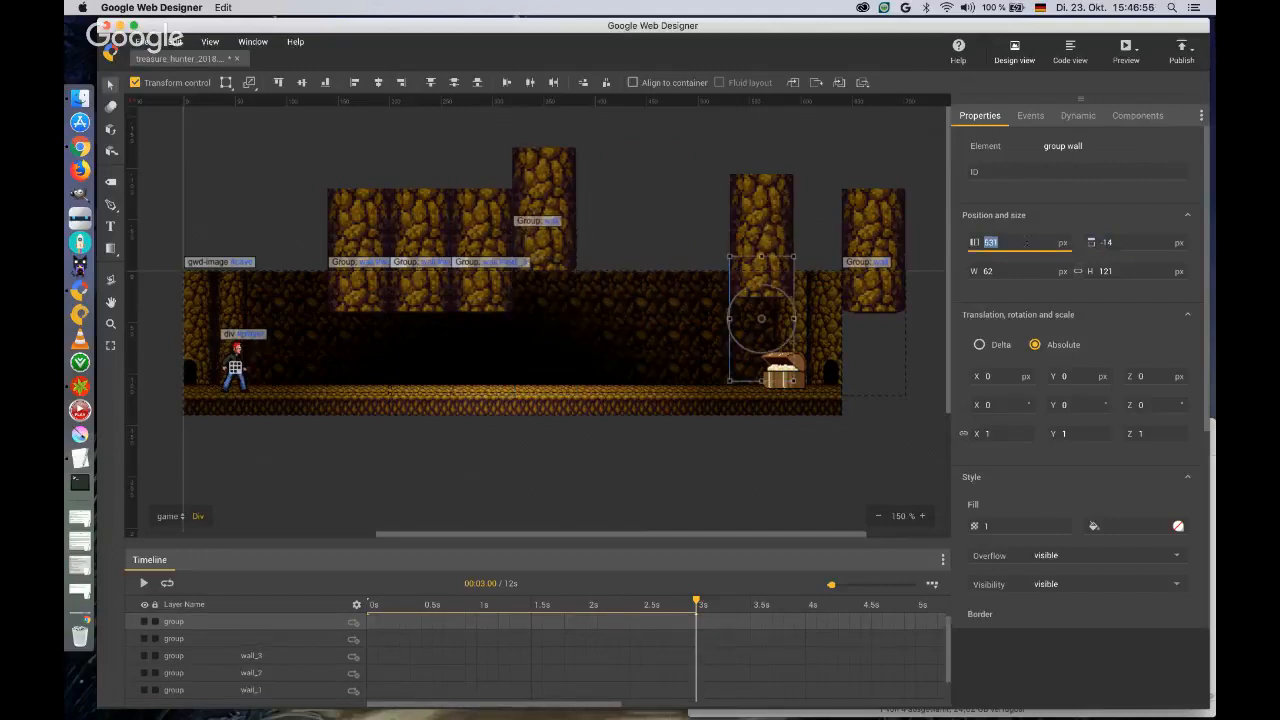
{"action": "type", "text": "380"}
{"action": "key", "text": "Tab"}
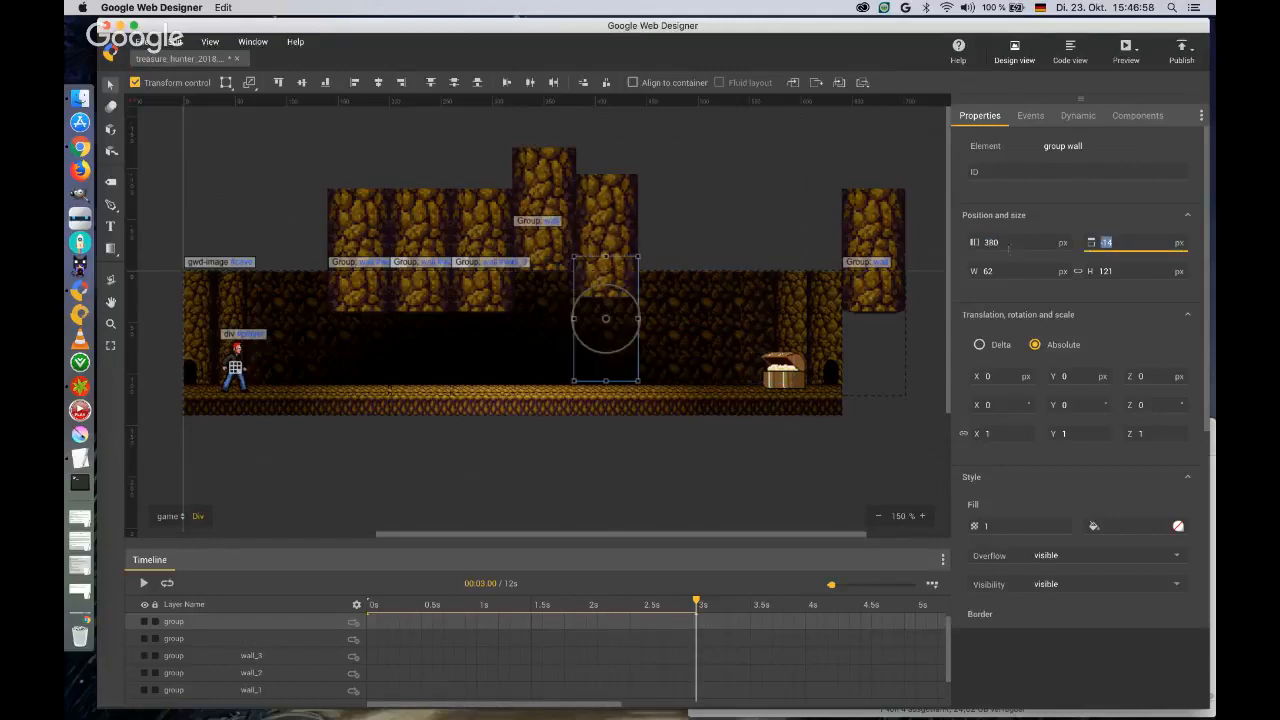
{"action": "left_click", "coordinate": [1008, 242]}
Position the sixth wall, beyond the cave's far end, at left 440 px and top 0 px.
{"action": "left_click", "coordinate": [884, 292]}
{"action": "left_click", "coordinate": [1010, 242]}
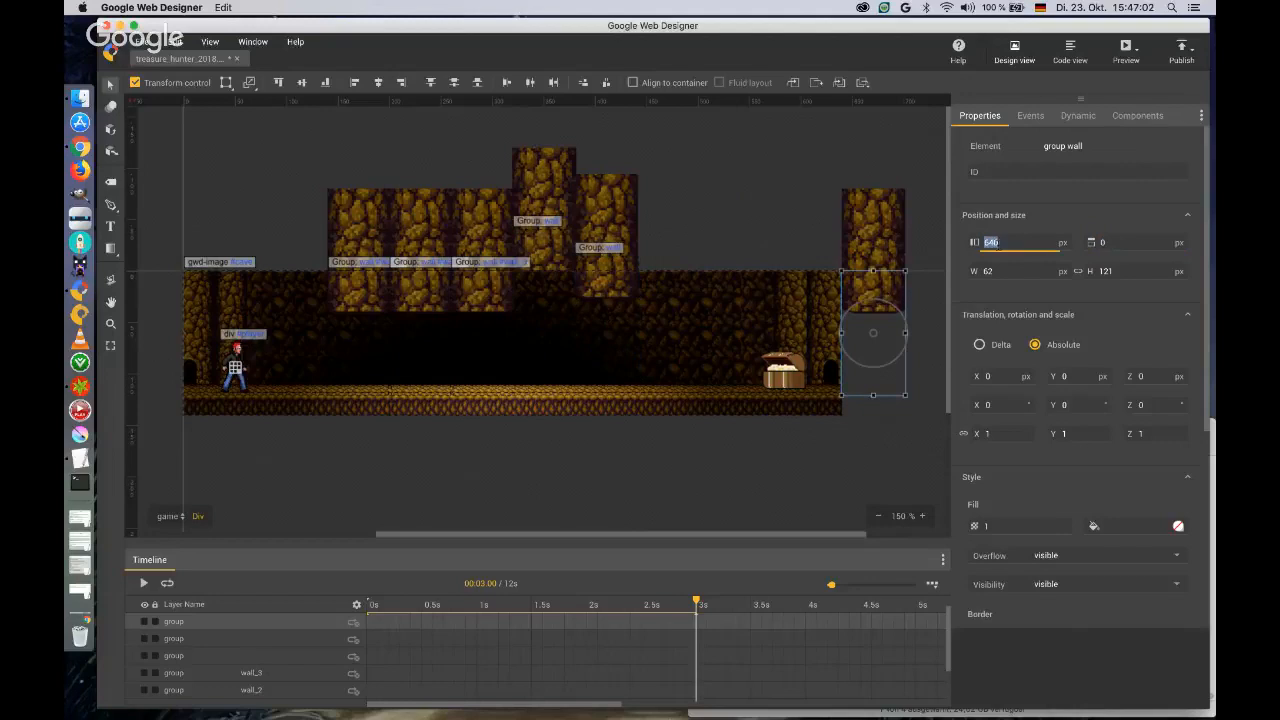
{"action": "type", "text": "440"}
{"action": "key", "text": "Tab"}
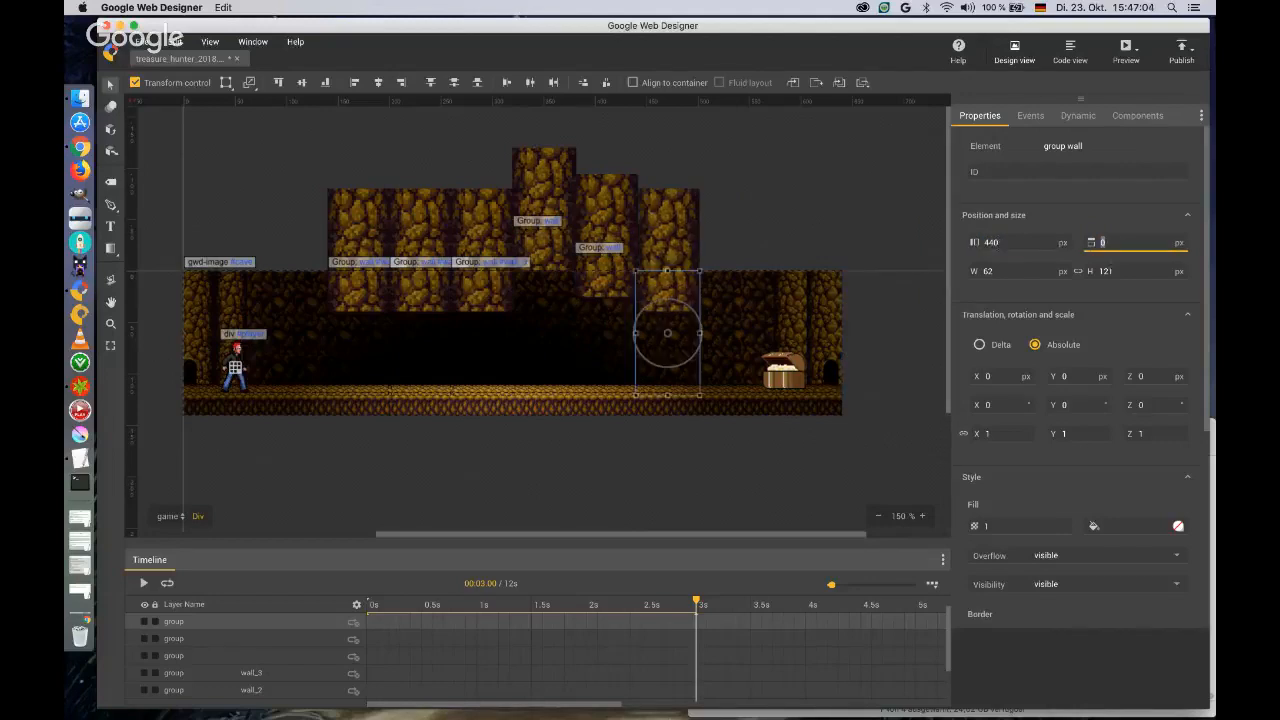
{"action": "type", "text": "0"}
Set the top position of the fifth and fourth walls to 0 px so they line up with the others.
{"action": "left_click", "coordinate": [613, 224]}
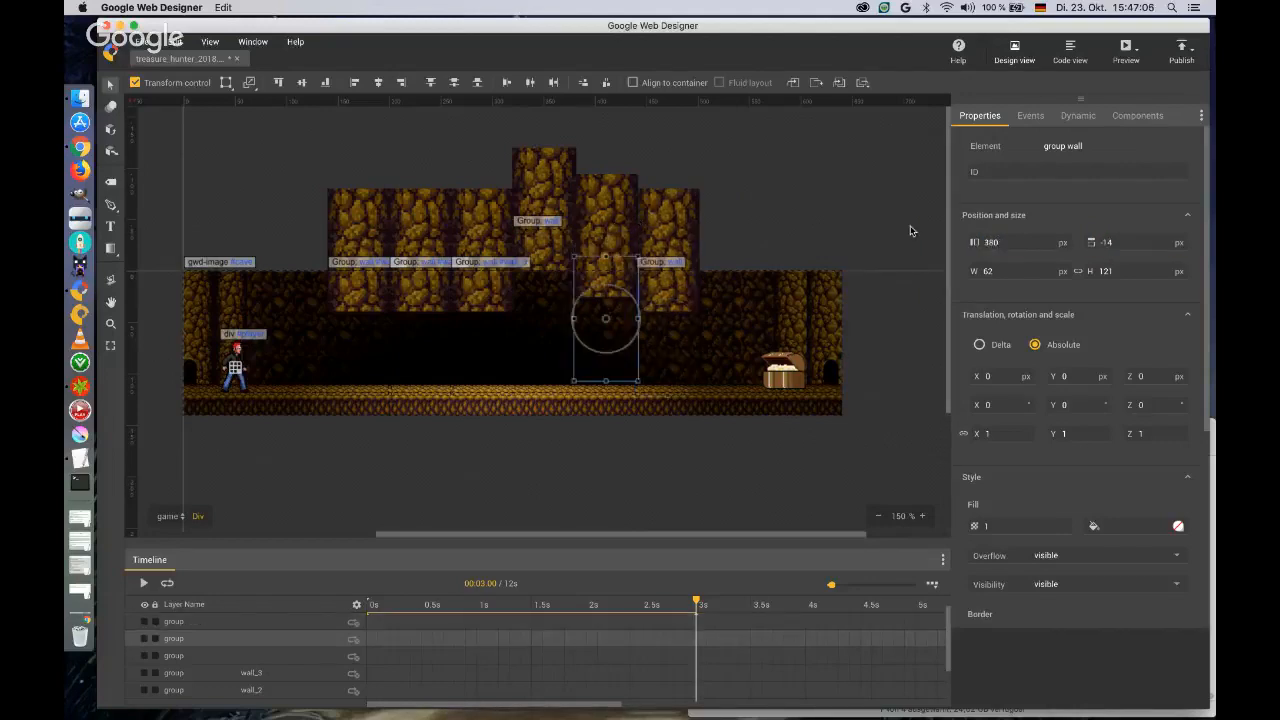
{"action": "left_click", "coordinate": [1116, 243]}
{"action": "type", "text": "0"}
{"action": "key", "text": "Return"}
{"action": "left_click", "coordinate": [537, 243]}
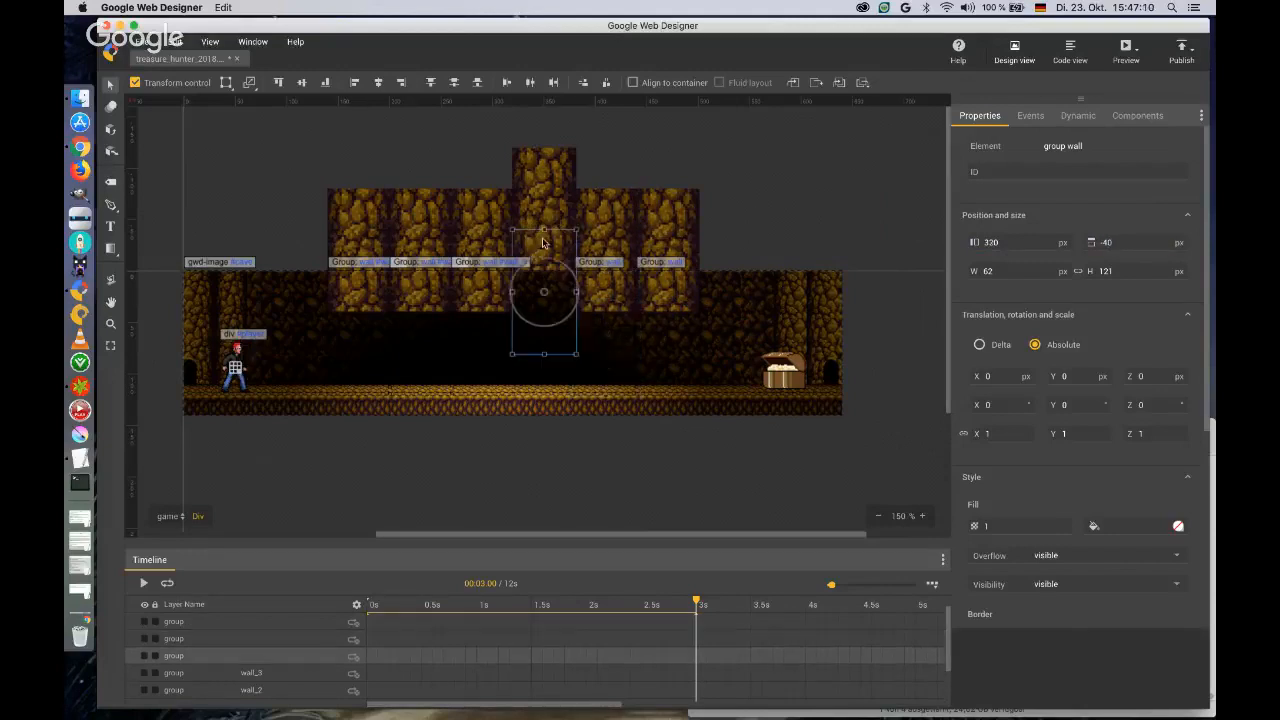
{"action": "left_click", "coordinate": [1106, 242]}
{"action": "type", "text": "0"}
{"action": "key", "text": "Return"}
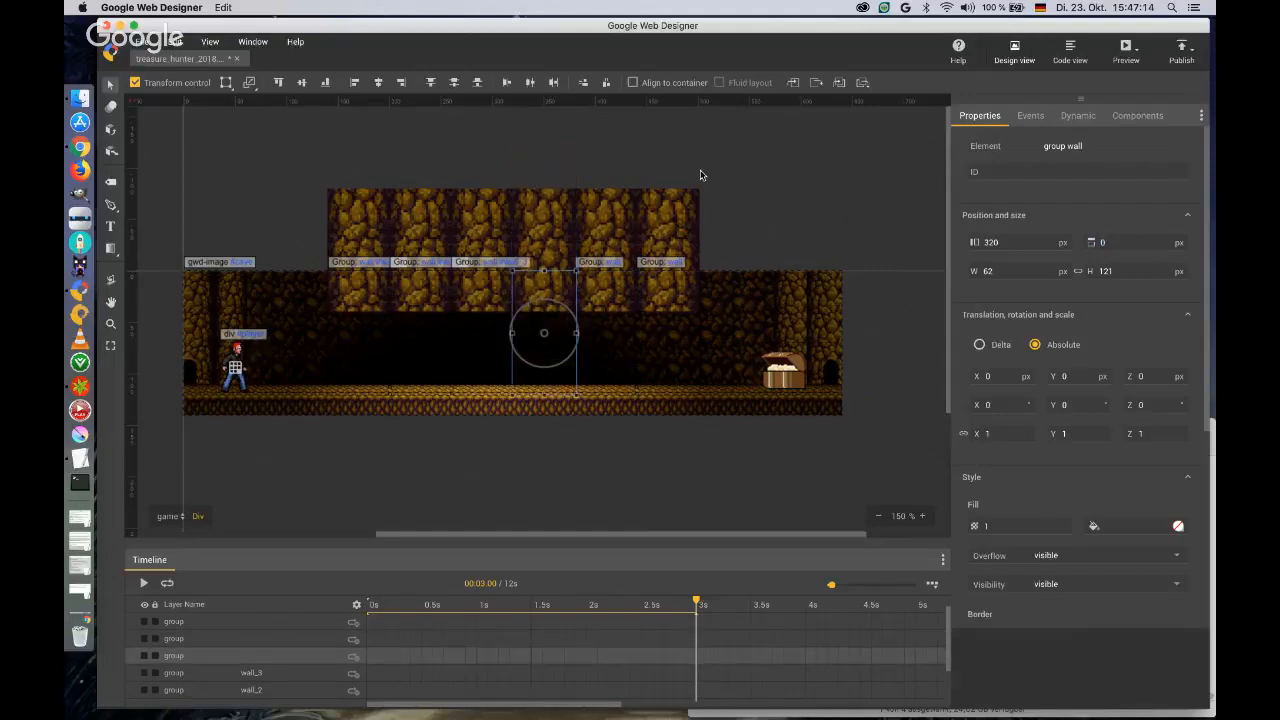
Give the fourth, fifth and sixth walls the IDs wall_4, wall_5 and wall_6.
{"action": "left_click", "coordinate": [420, 240]}
{"action": "left_click", "coordinate": [493, 241]}
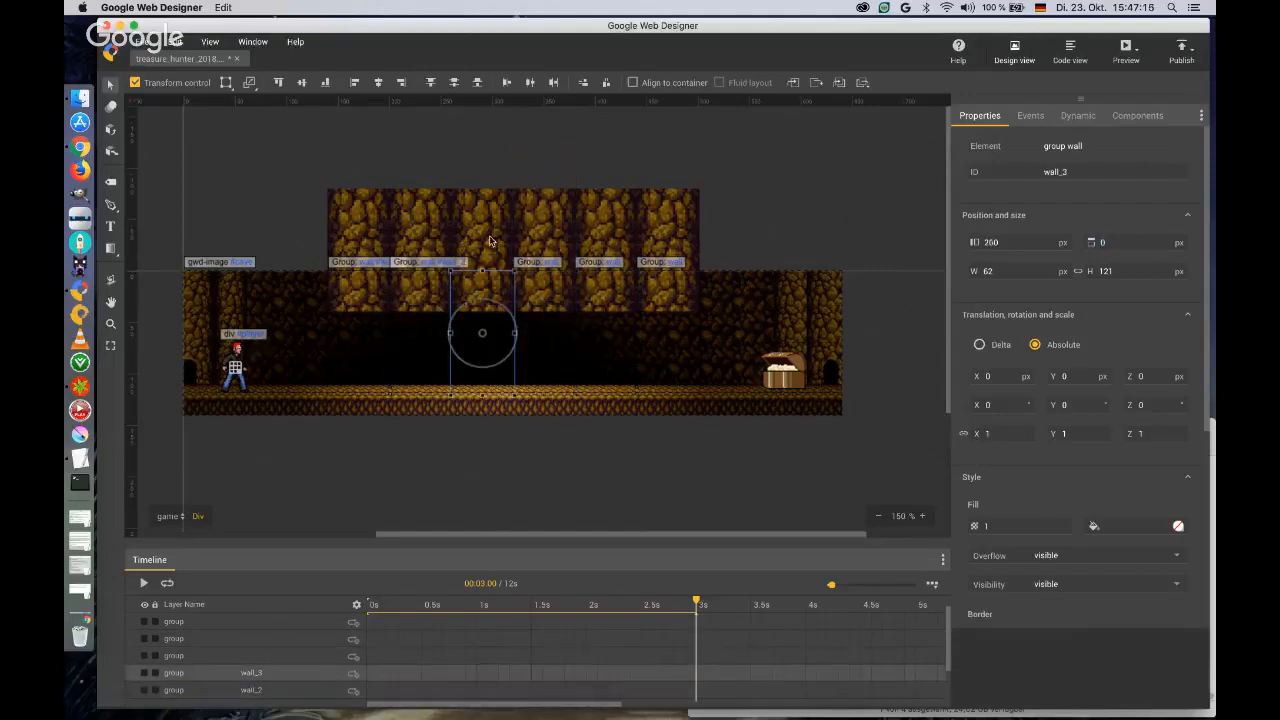
{"action": "left_click", "coordinate": [542, 244]}
{"action": "left_click", "coordinate": [1047, 176]}
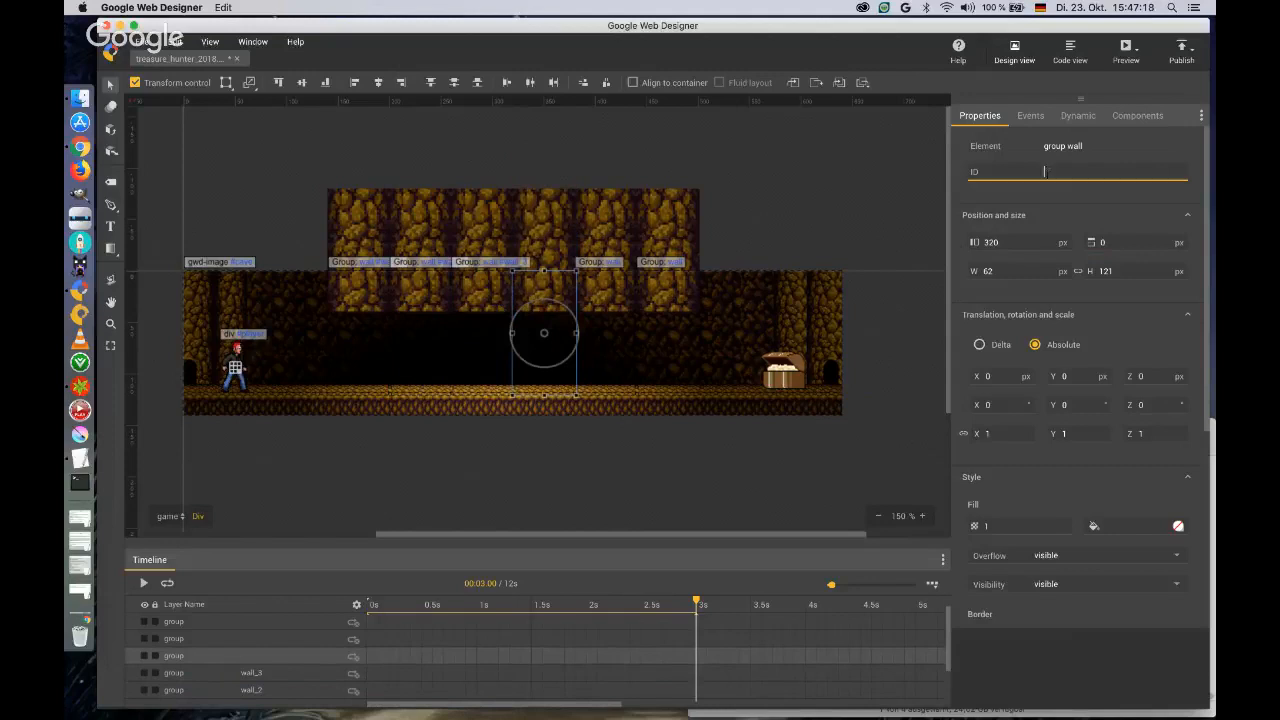
{"action": "type", "text": "wall_4"}
{"action": "left_click", "coordinate": [601, 246]}
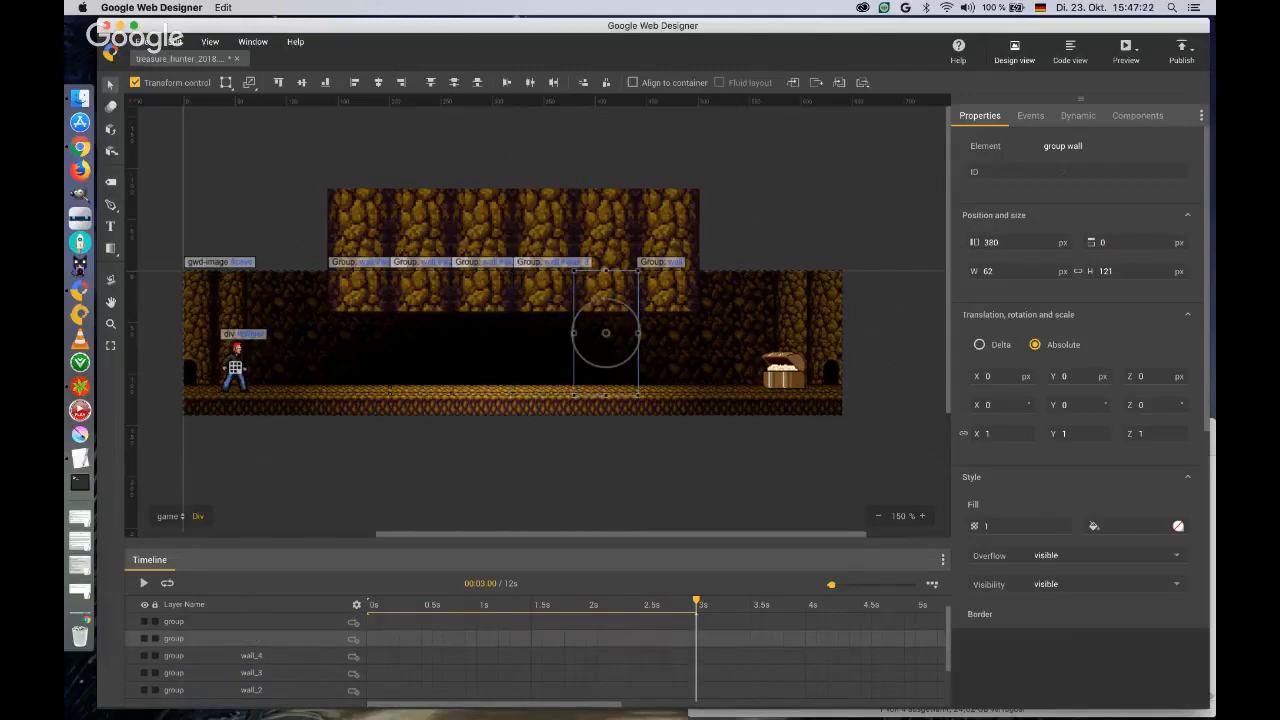
{"action": "left_click", "coordinate": [1060, 172]}
{"action": "type", "text": "wall_5"}
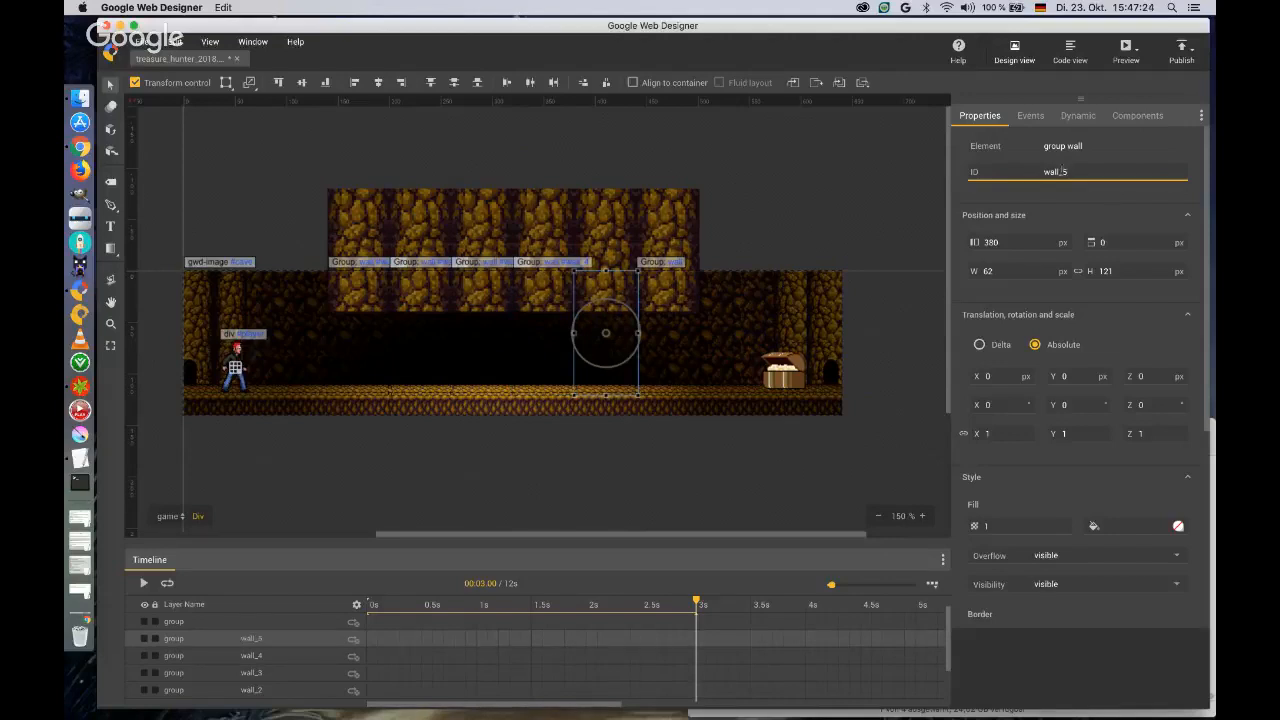
{"action": "left_click", "coordinate": [673, 246]}
{"action": "left_click", "coordinate": [1055, 172]}
{"action": "type", "text": "wa"}
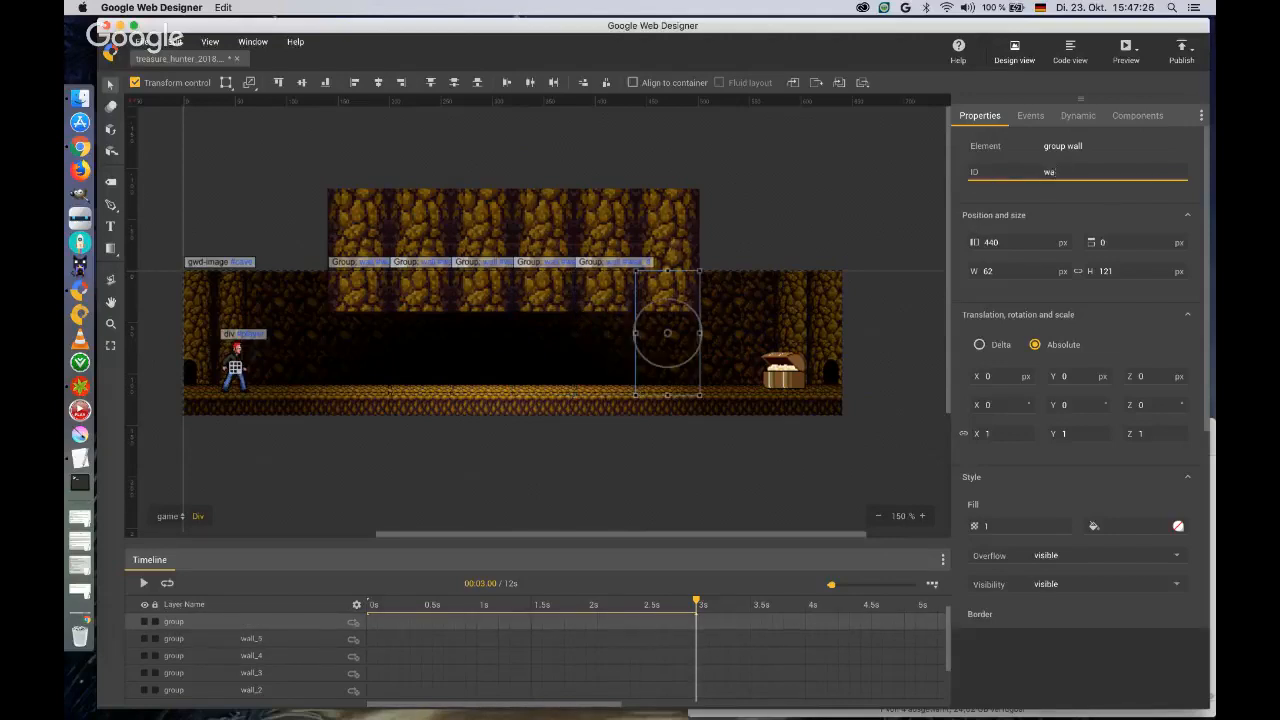
{"action": "type", "text": "ll_6"}
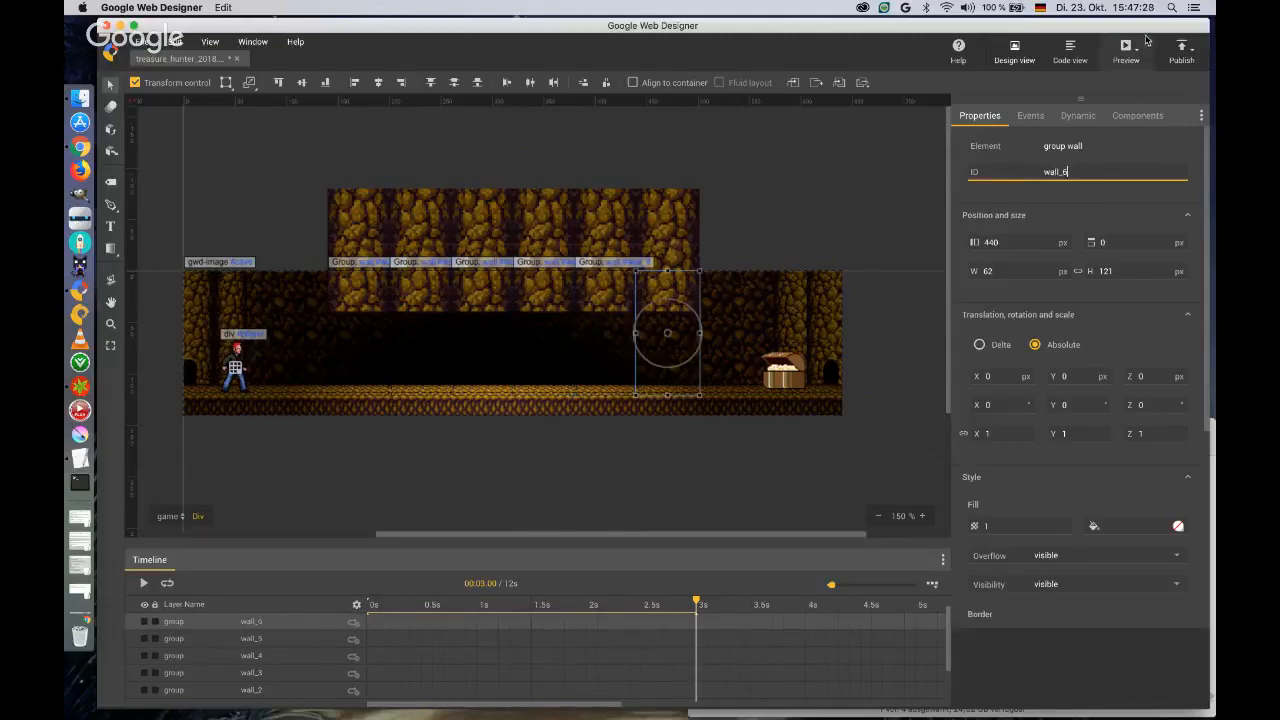
Preview the row of six walls in the browser, close the preview and return to Google Web Designer.
{"action": "left_click", "coordinate": [1126, 50]}
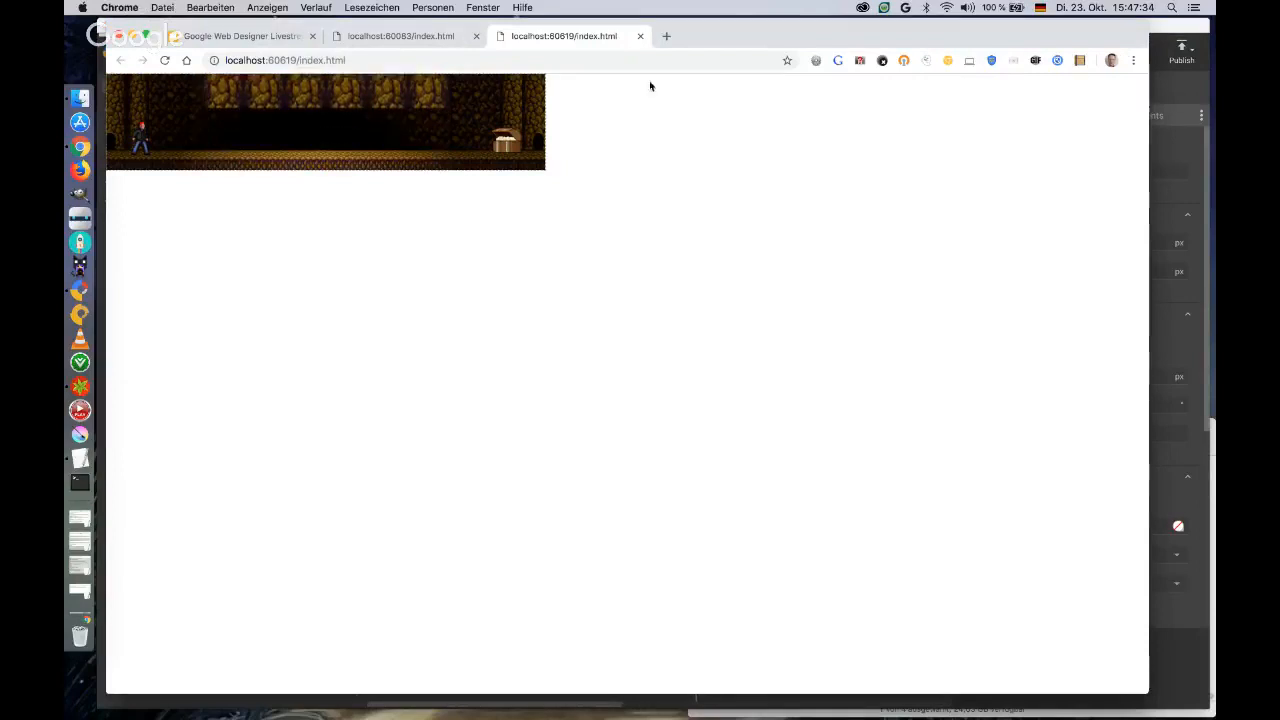
{"action": "left_click", "coordinate": [641, 36]}
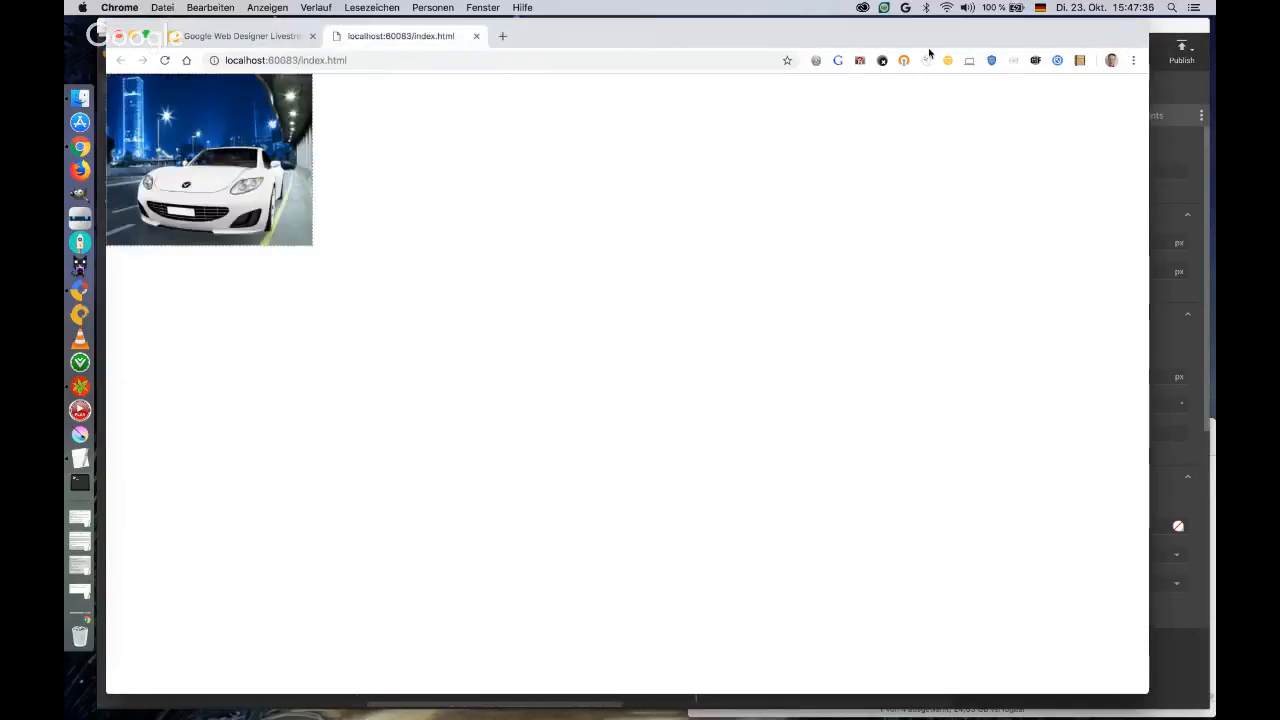
{"action": "left_click", "coordinate": [1160, 51]}
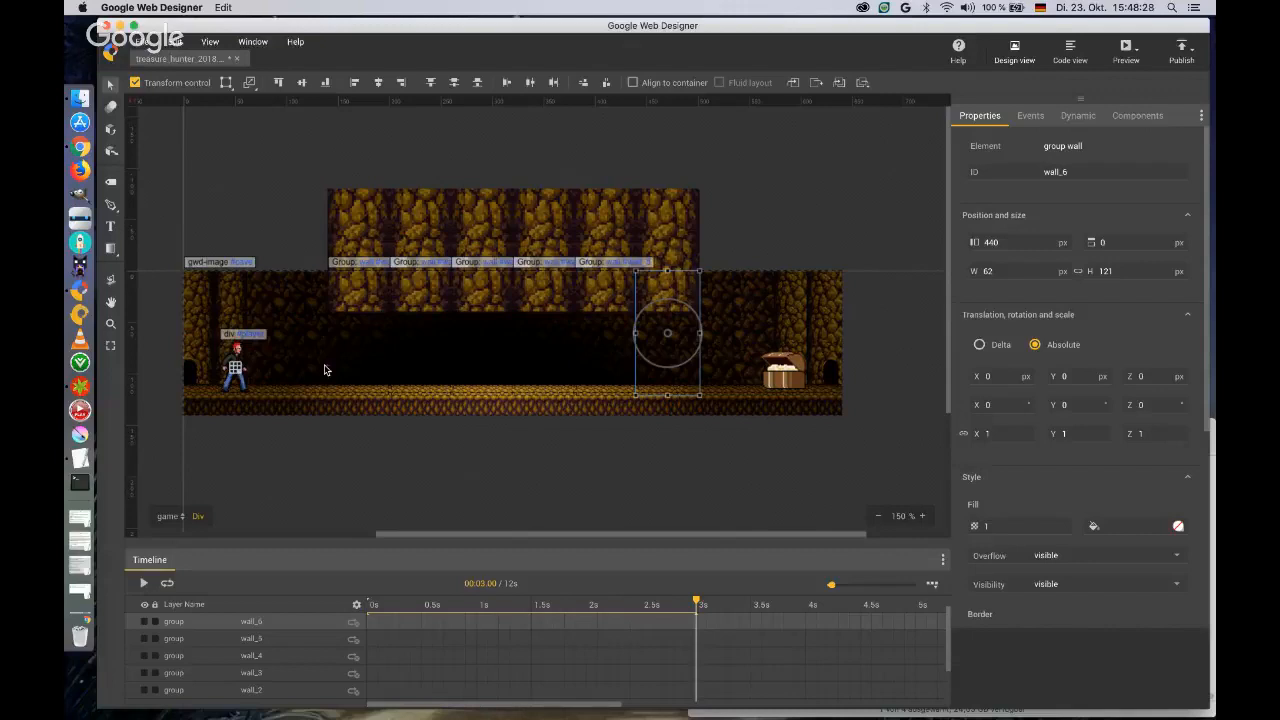
On the startpage, begin a new event targeting startpage with the Ready to present the page trigger and a new customised action.
{"action": "left_click", "coordinate": [167, 516]}
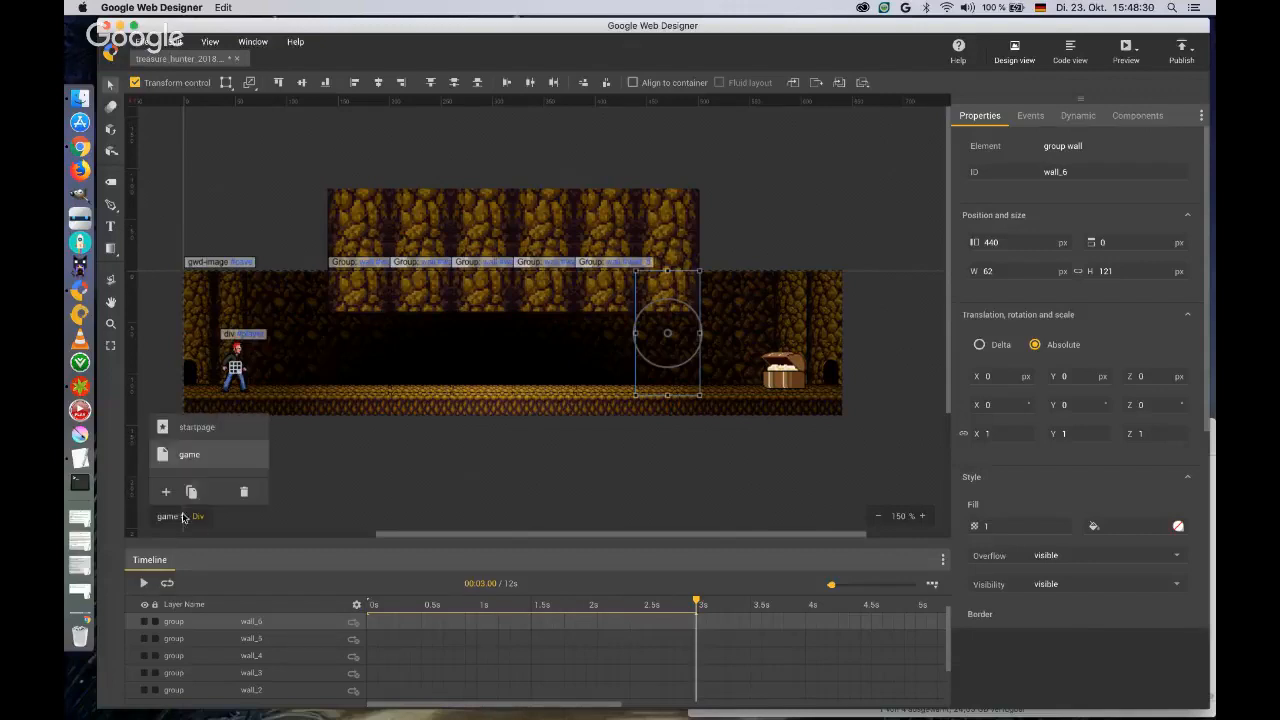
{"action": "left_click", "coordinate": [190, 428]}
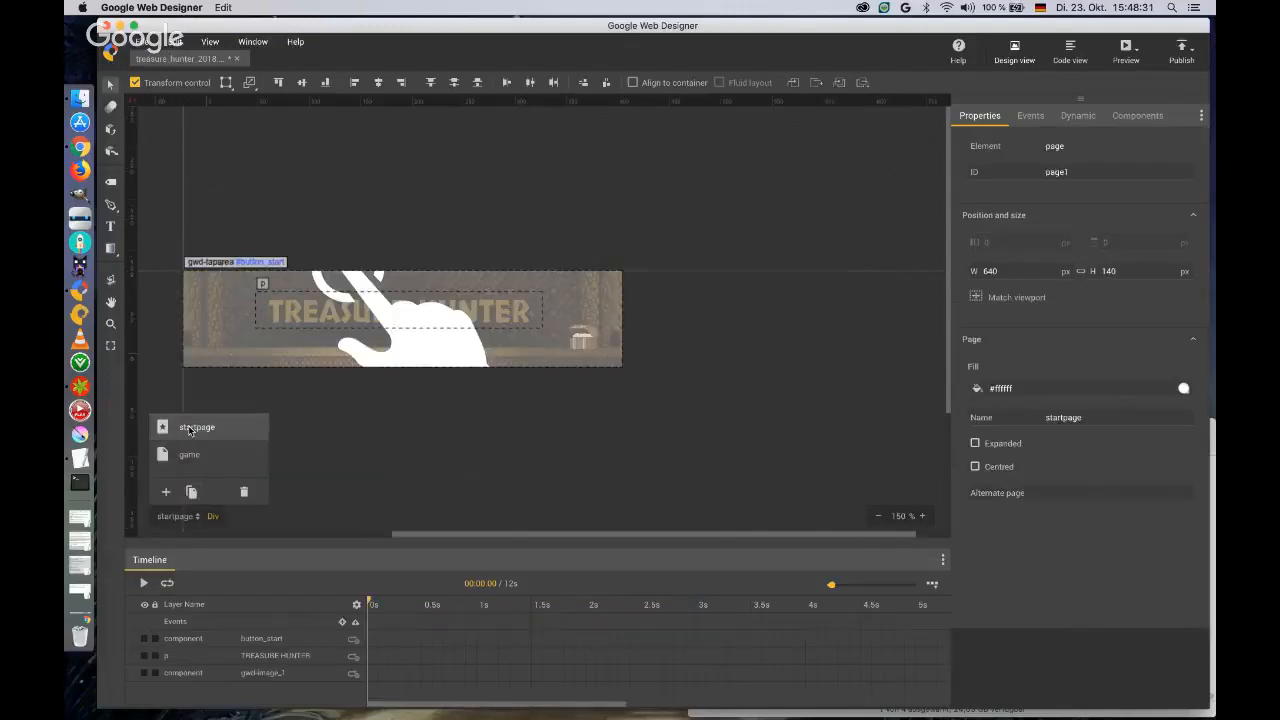
{"action": "left_click", "coordinate": [1031, 117]}
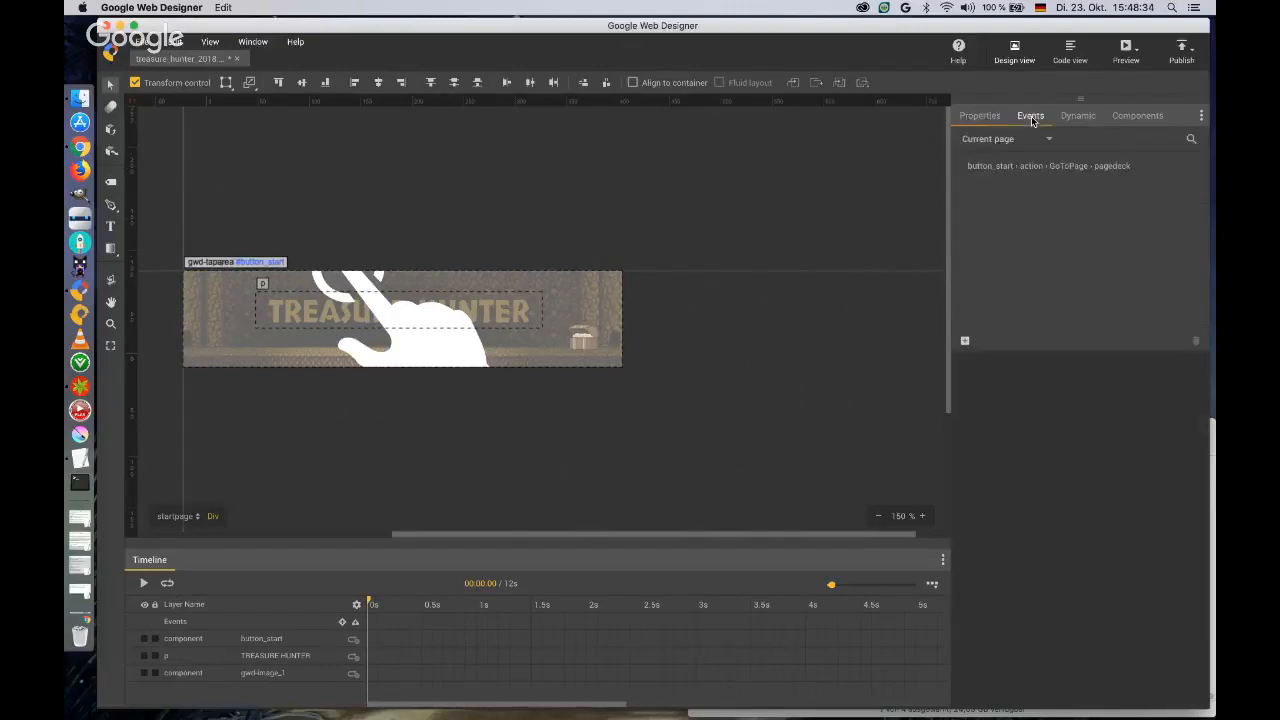
{"action": "left_click", "coordinate": [966, 342]}
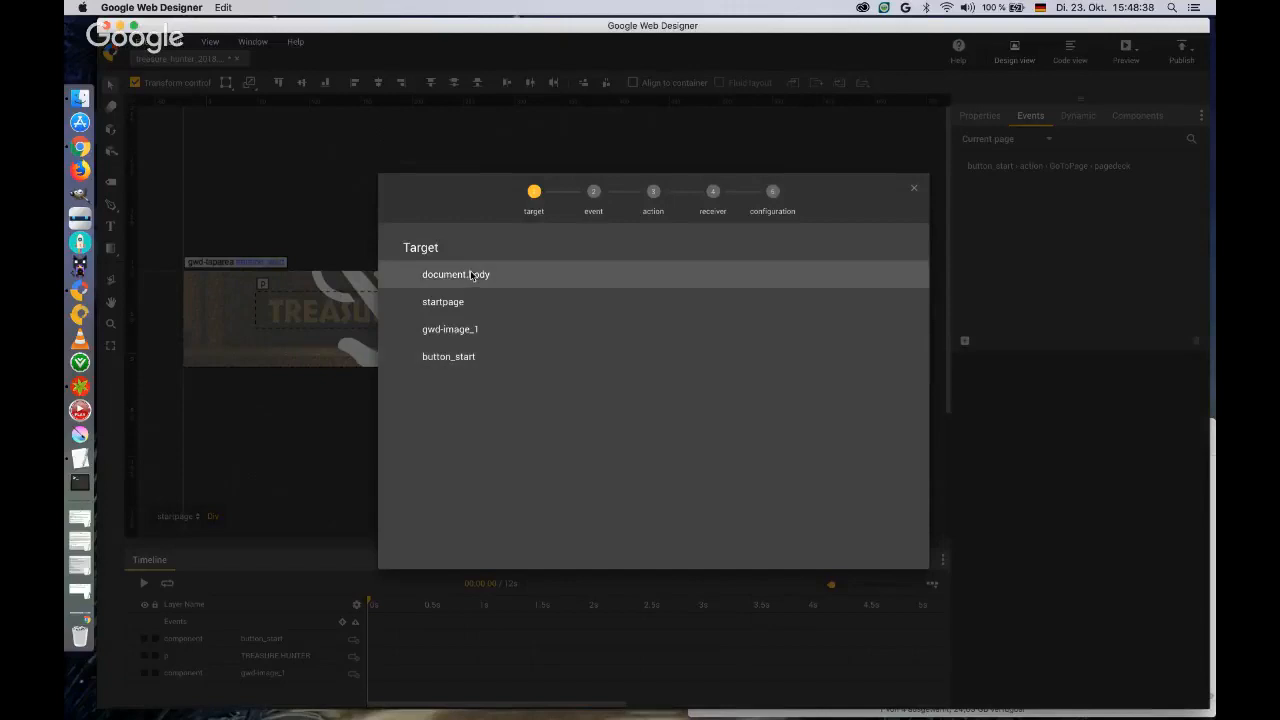
{"action": "left_click", "coordinate": [458, 302]}
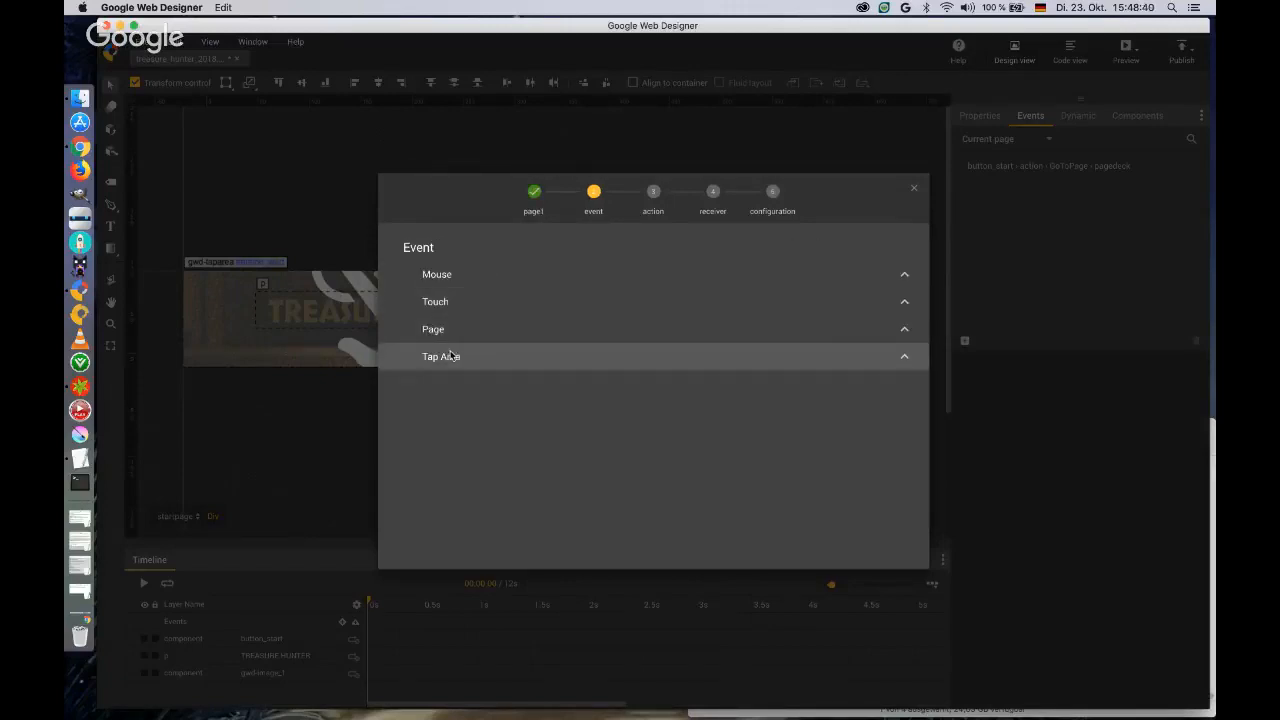
{"action": "left_click", "coordinate": [450, 330]}
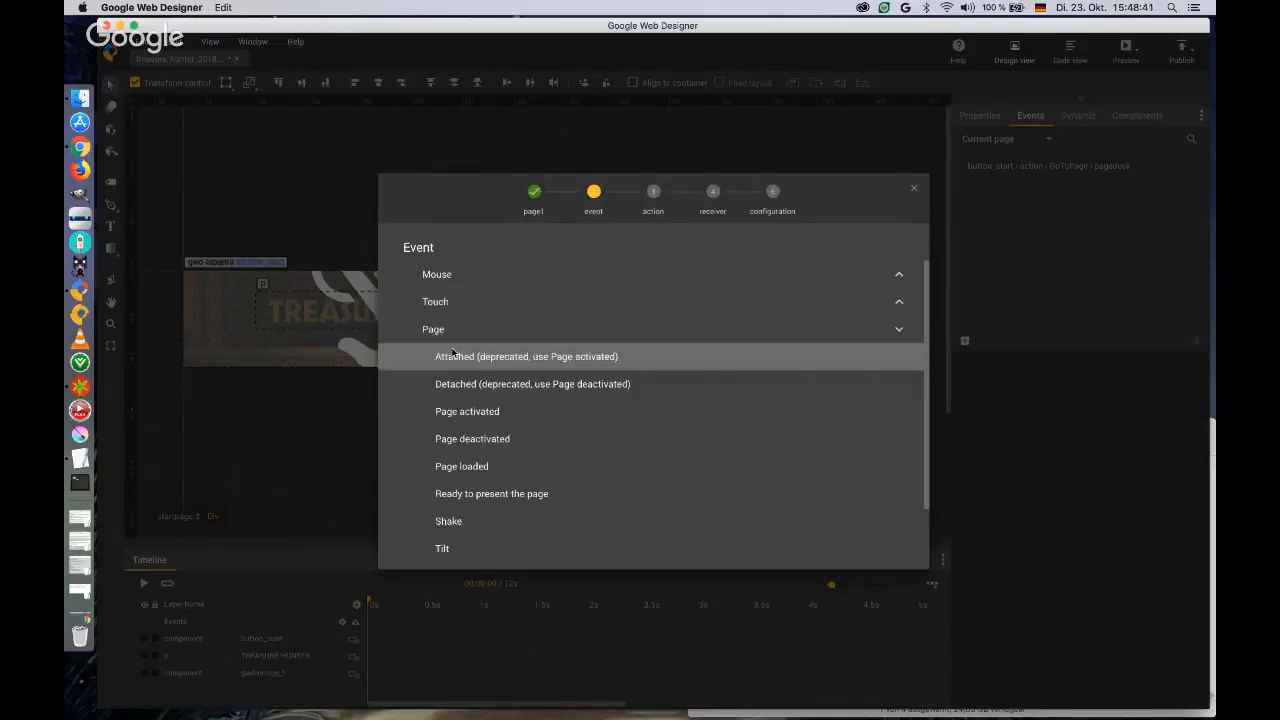
{"action": "left_click", "coordinate": [477, 495]}
{"action": "left_click", "coordinate": [458, 414]}
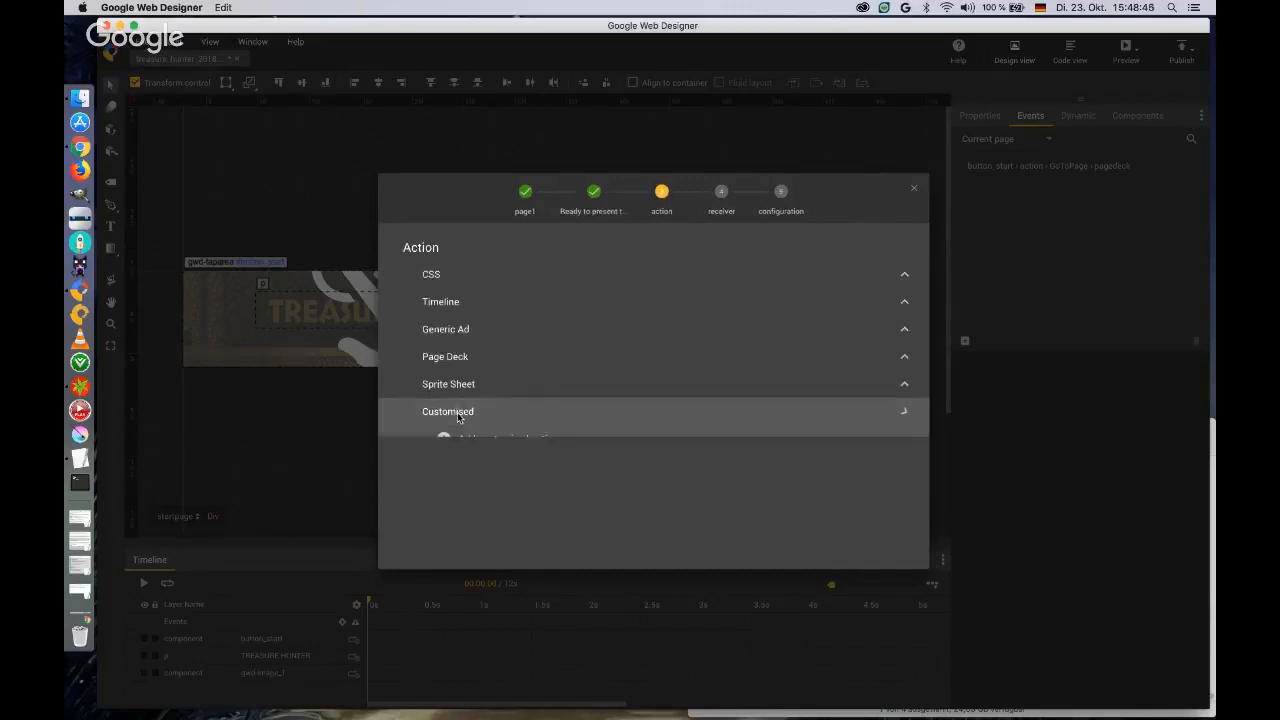
{"action": "left_click", "coordinate": [468, 440]}
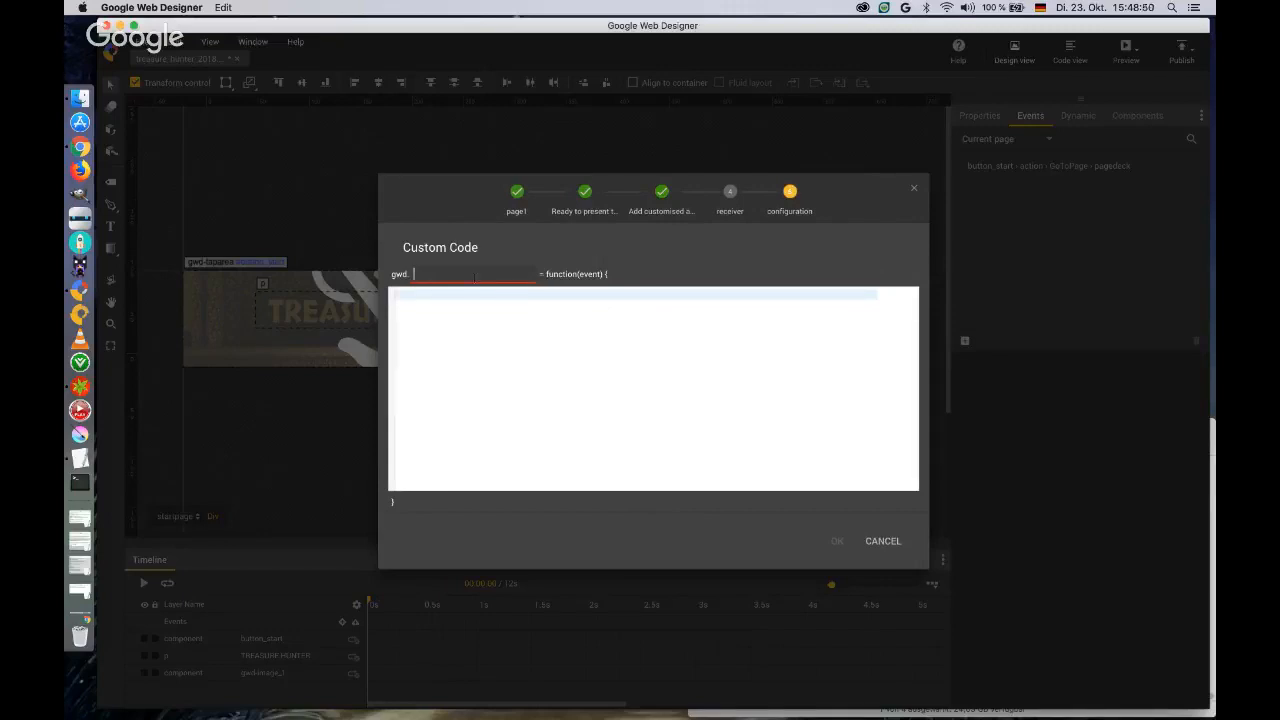
Name the custom function init, give it the code "gwd.playerPosition = -1;", and save the event.
{"action": "type", "text": "_init"}
{"action": "left_click", "coordinate": [755, 376]}
{"action": "type", "text": "gwd.player"}
{"action": "type", "text": "Postion"}
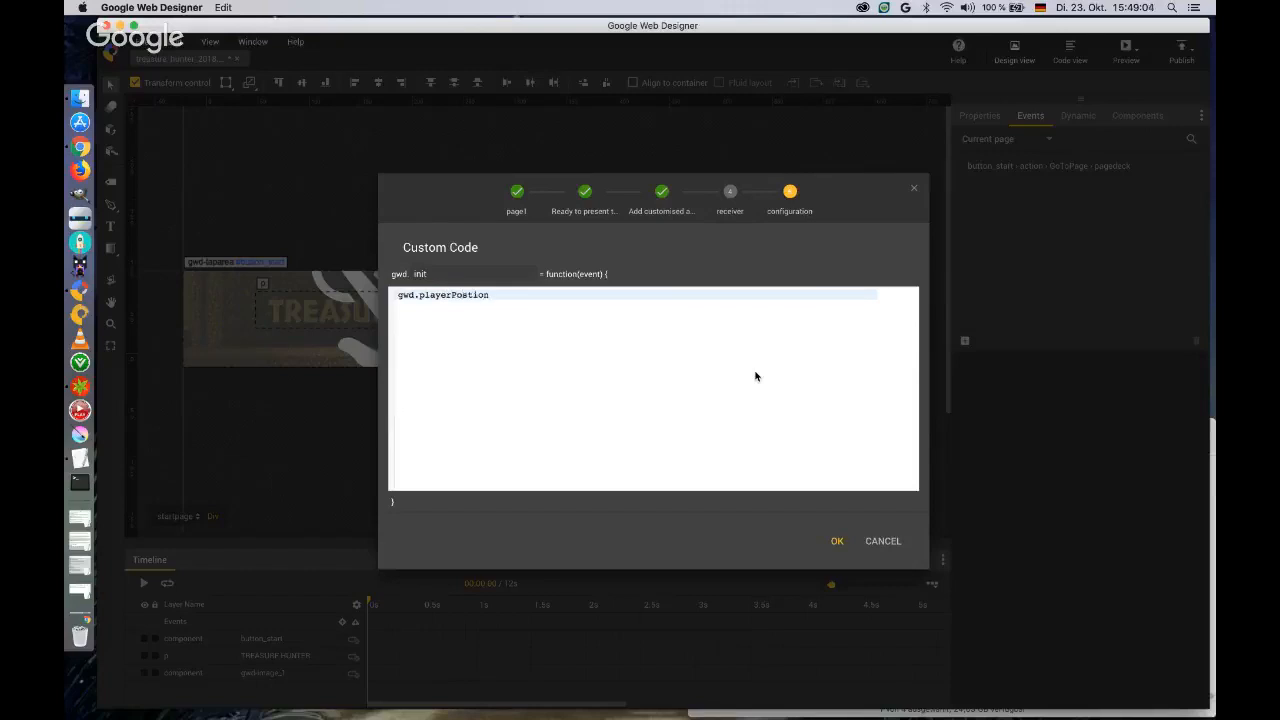
{"action": "type", "text": " = -1;"}
{"action": "left_click", "coordinate": [469, 295]}
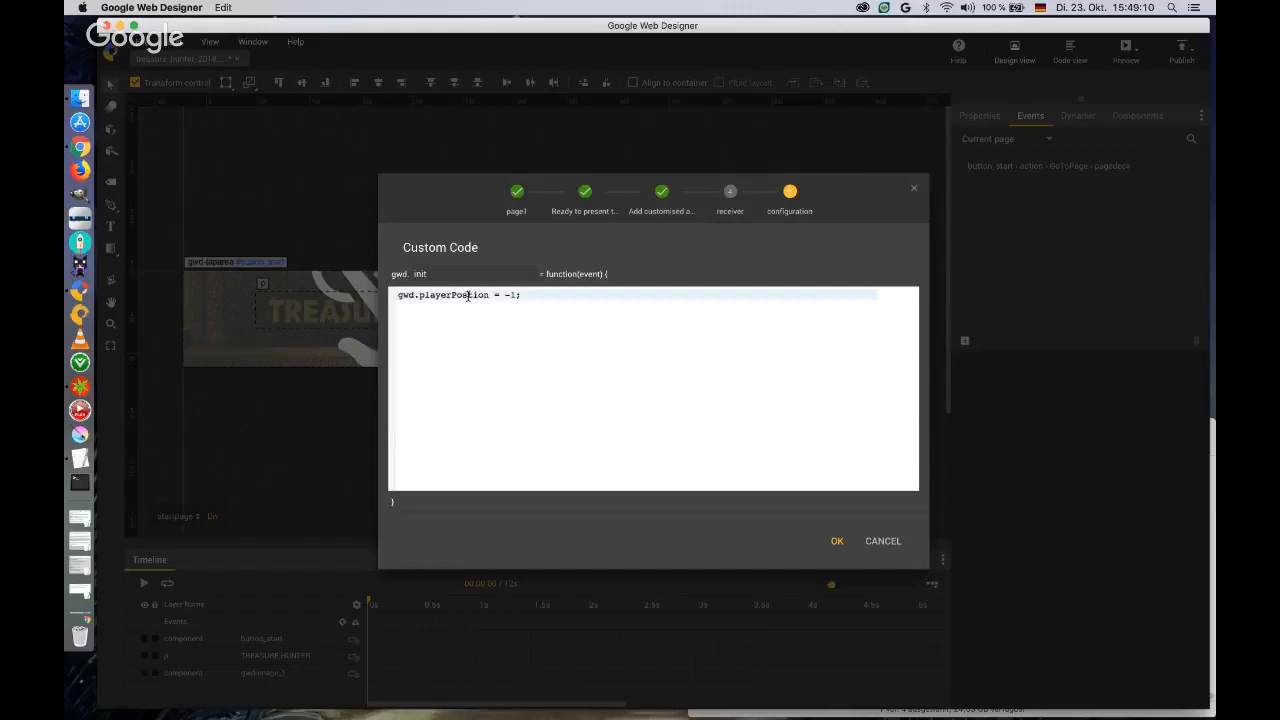
{"action": "type", "text": "i"}
{"action": "left_click", "coordinate": [527, 295]}
{"action": "left_click", "coordinate": [837, 542]}
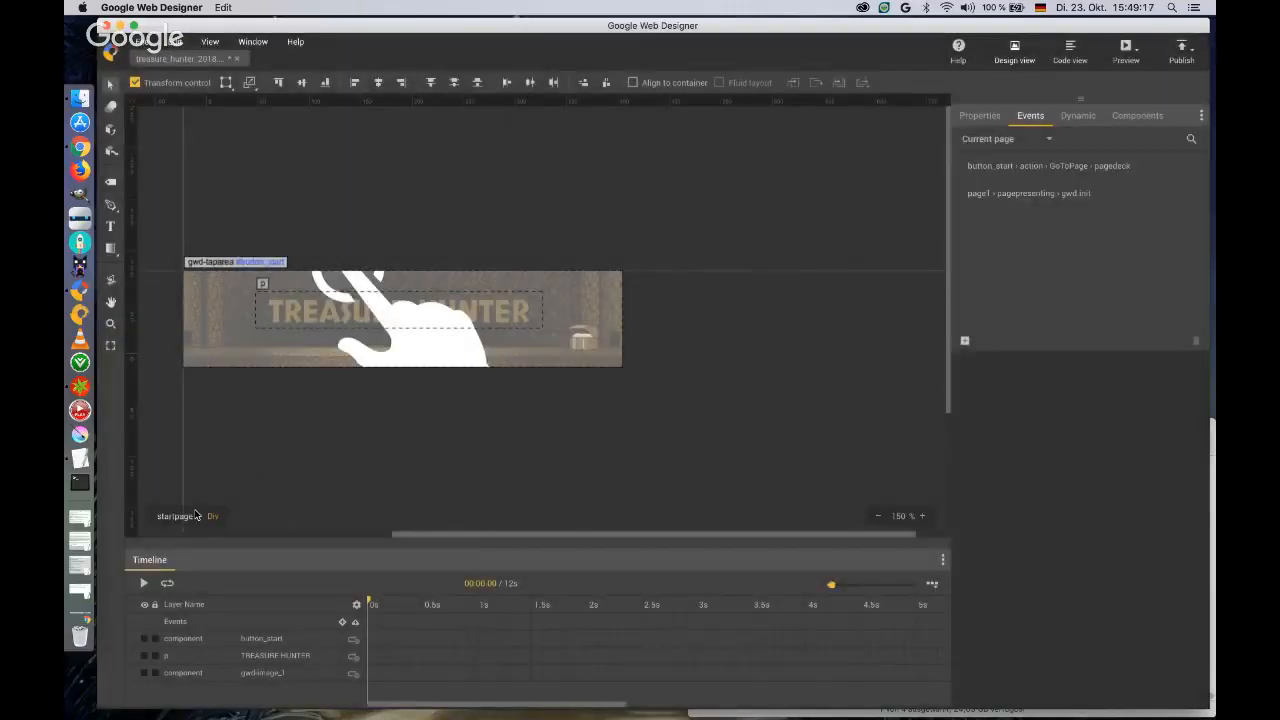
On the game page, enter the player div and insert a keyframe at 2.4 s on the indiana layer.
{"action": "left_click", "coordinate": [197, 515]}
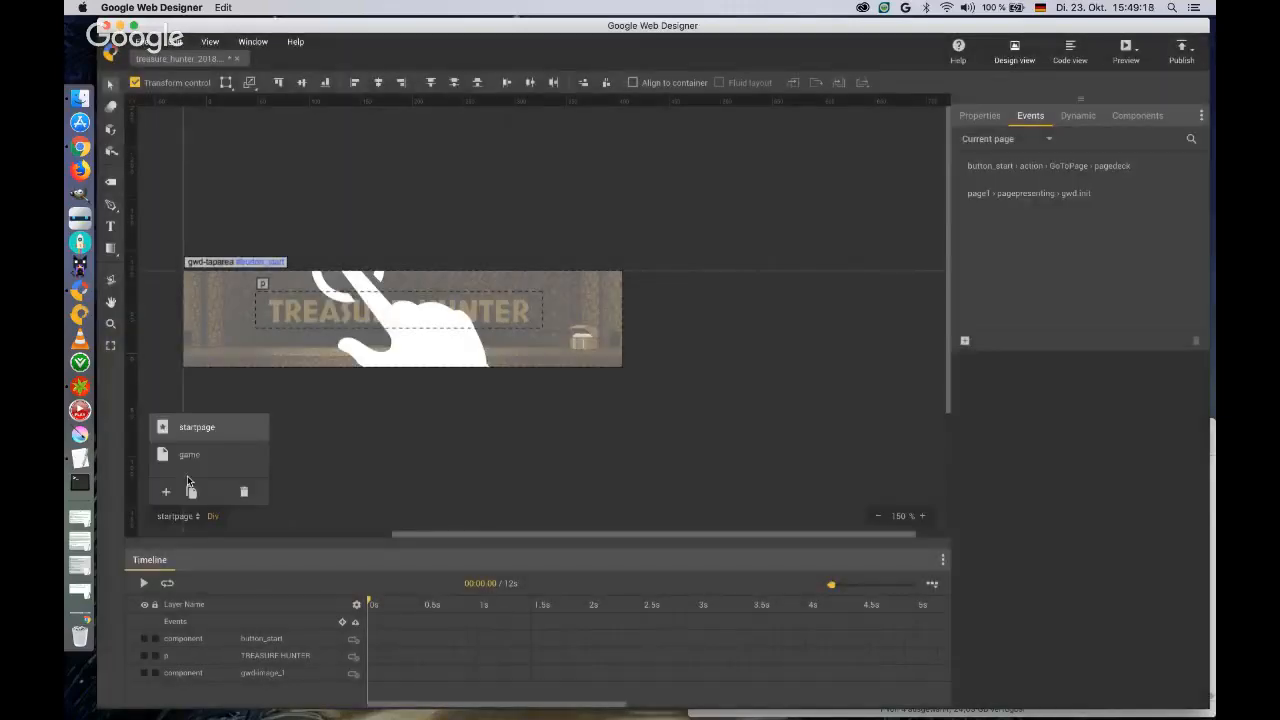
{"action": "left_click", "coordinate": [187, 456]}
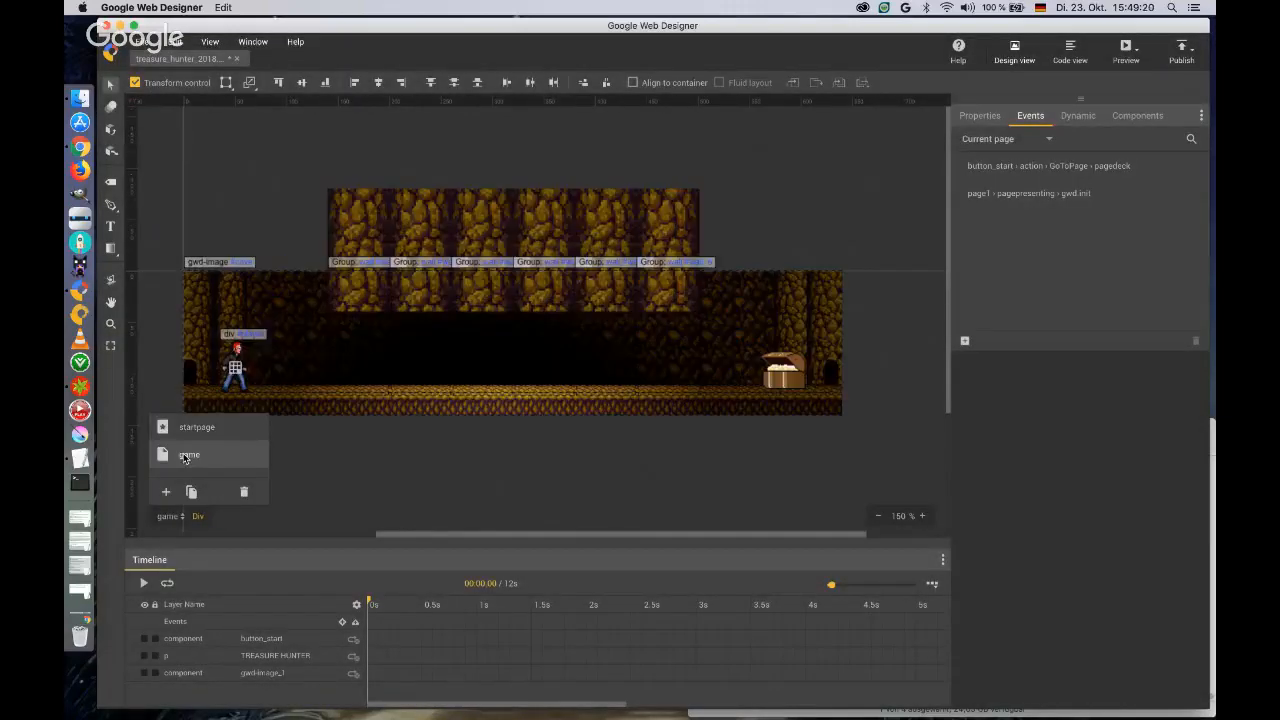
{"action": "left_click", "coordinate": [252, 380]}
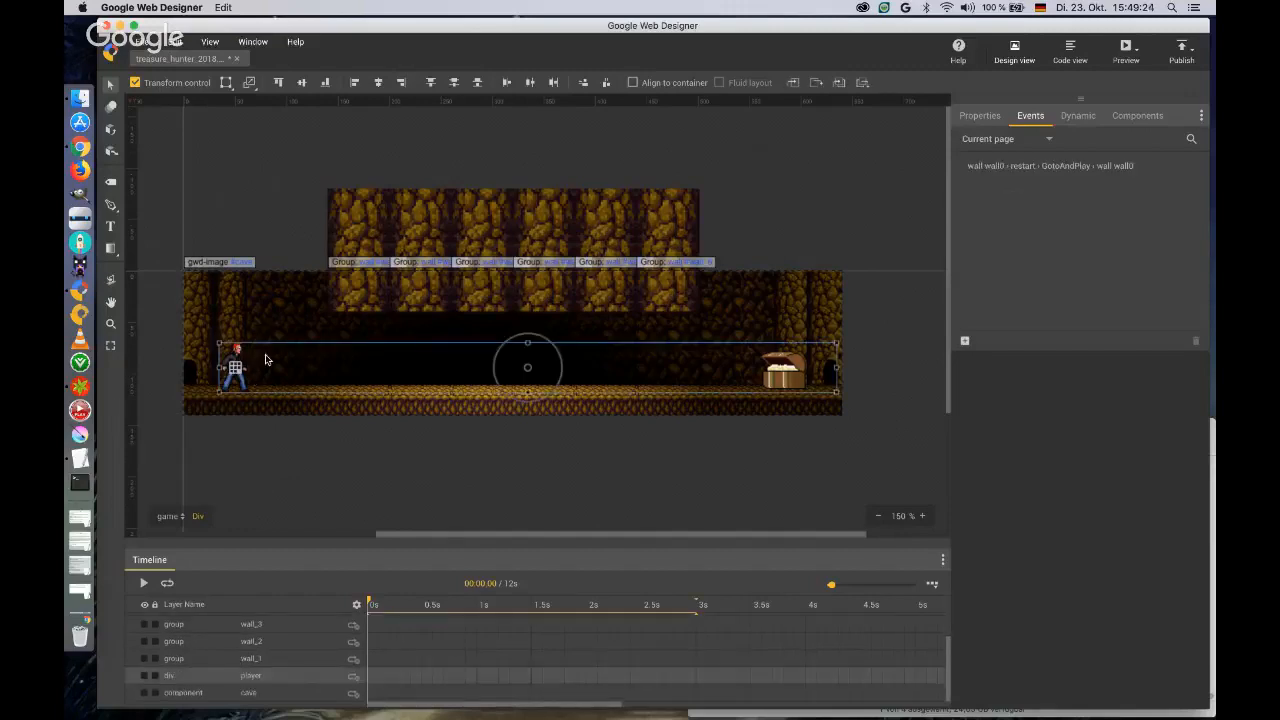
{"action": "double_click", "coordinate": [265, 360]}
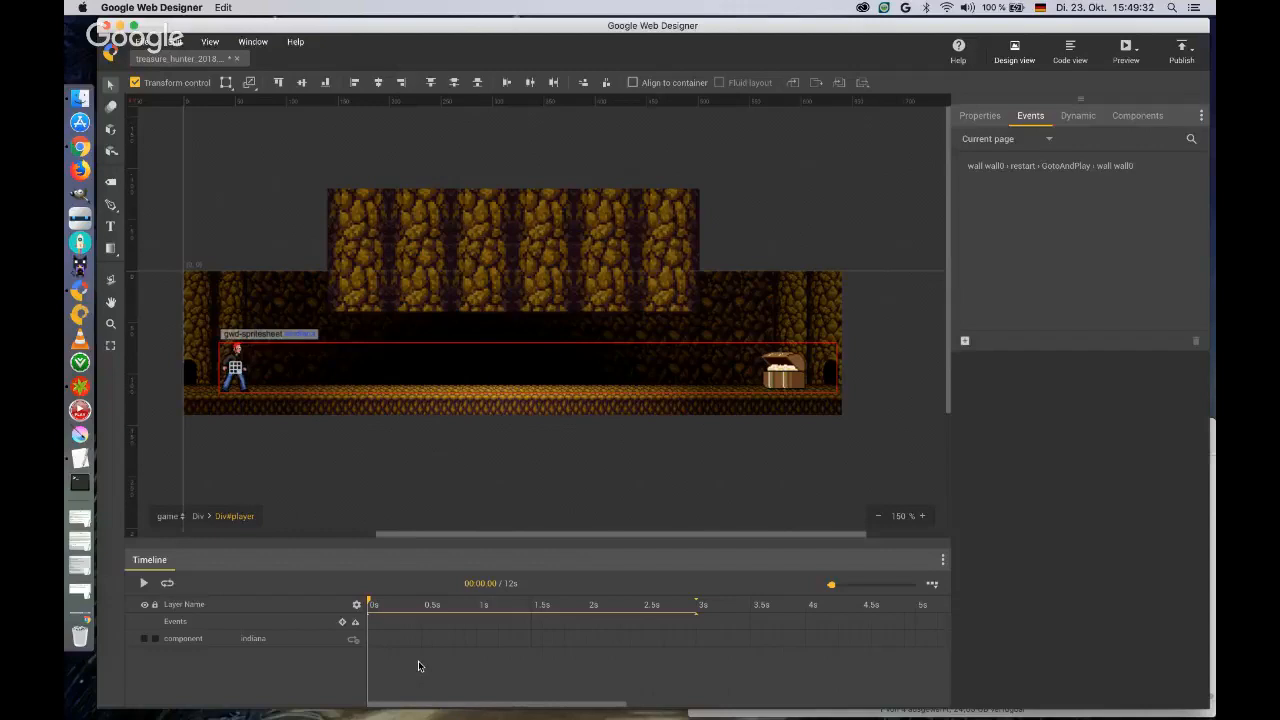
{"action": "left_click", "coordinate": [629, 639]}
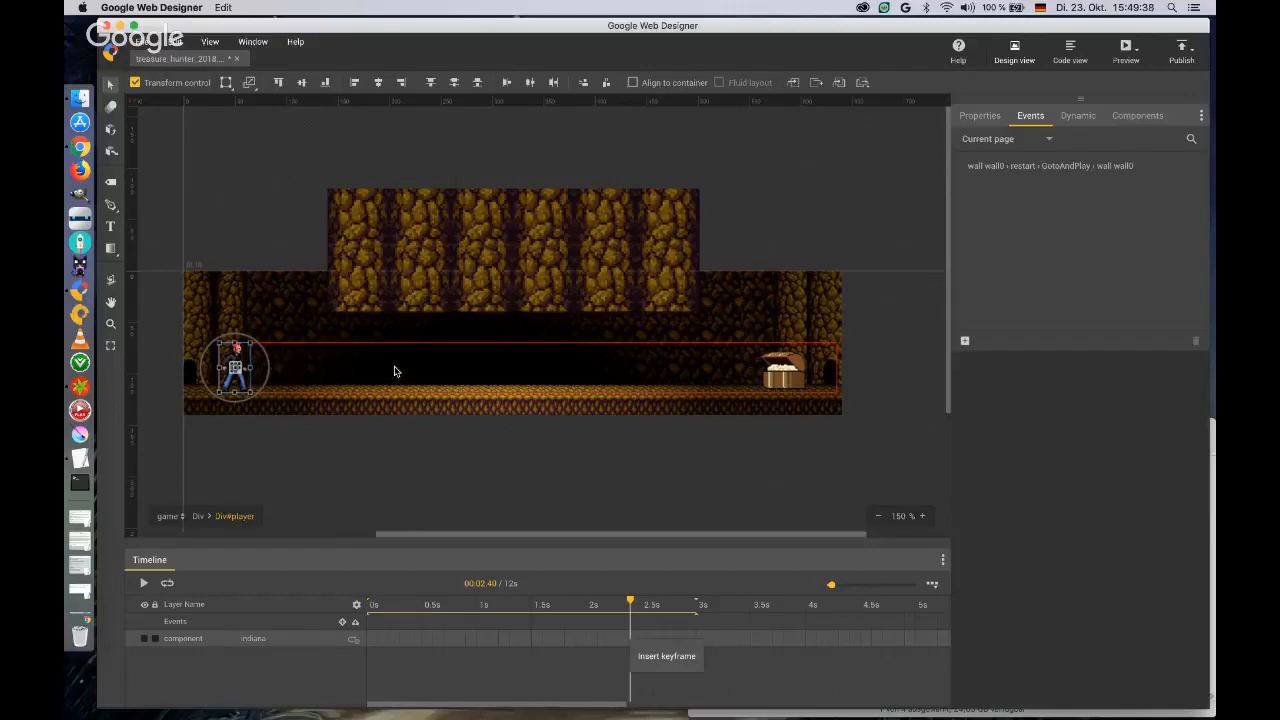
{"action": "left_click", "coordinate": [655, 656]}
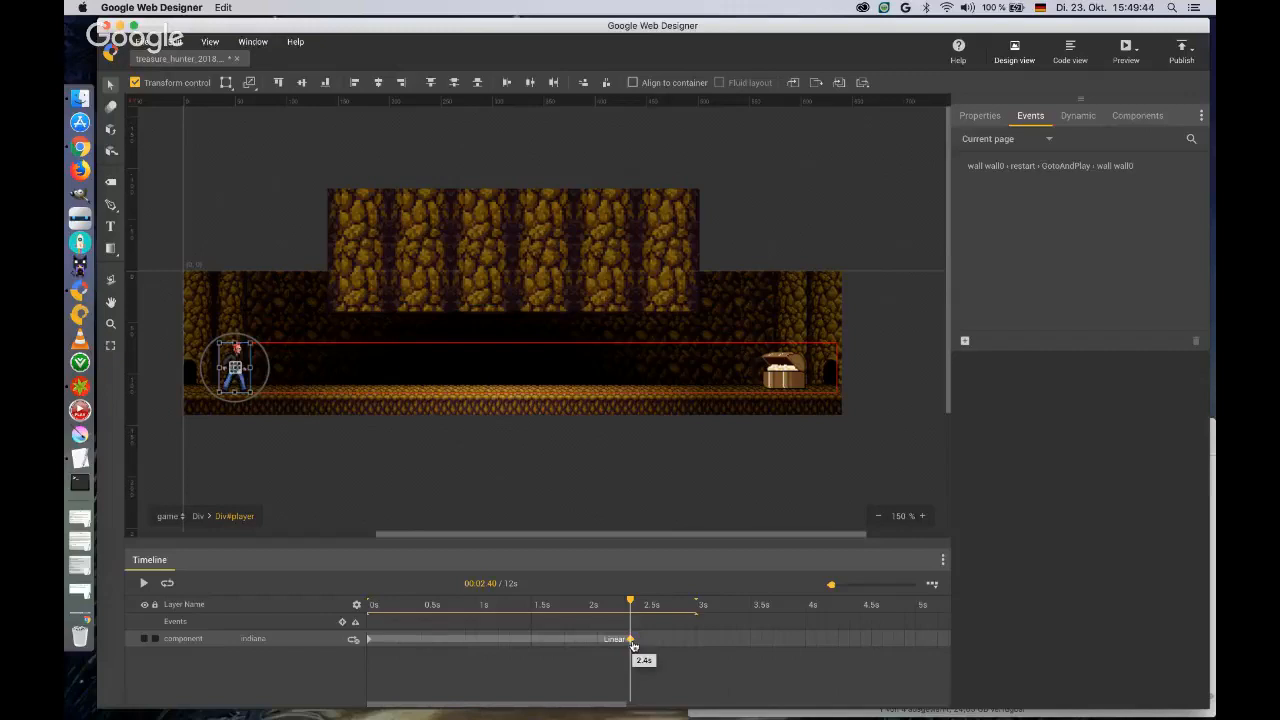
Set the indiana sprite's X translation to 480 px at the 2.4 s keyframe.
{"action": "left_click", "coordinate": [990, 117]}
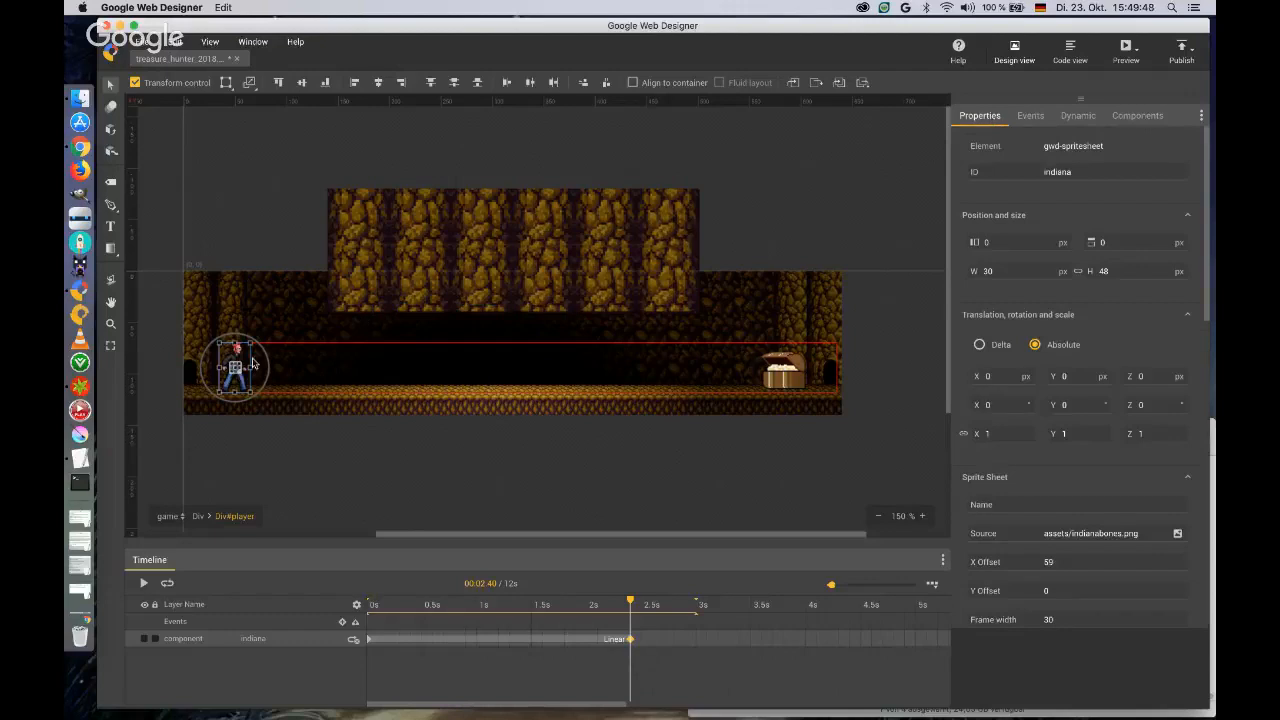
{"action": "left_click", "coordinate": [993, 377]}
{"action": "type", "text": "430"}
{"action": "key", "text": "Tab"}
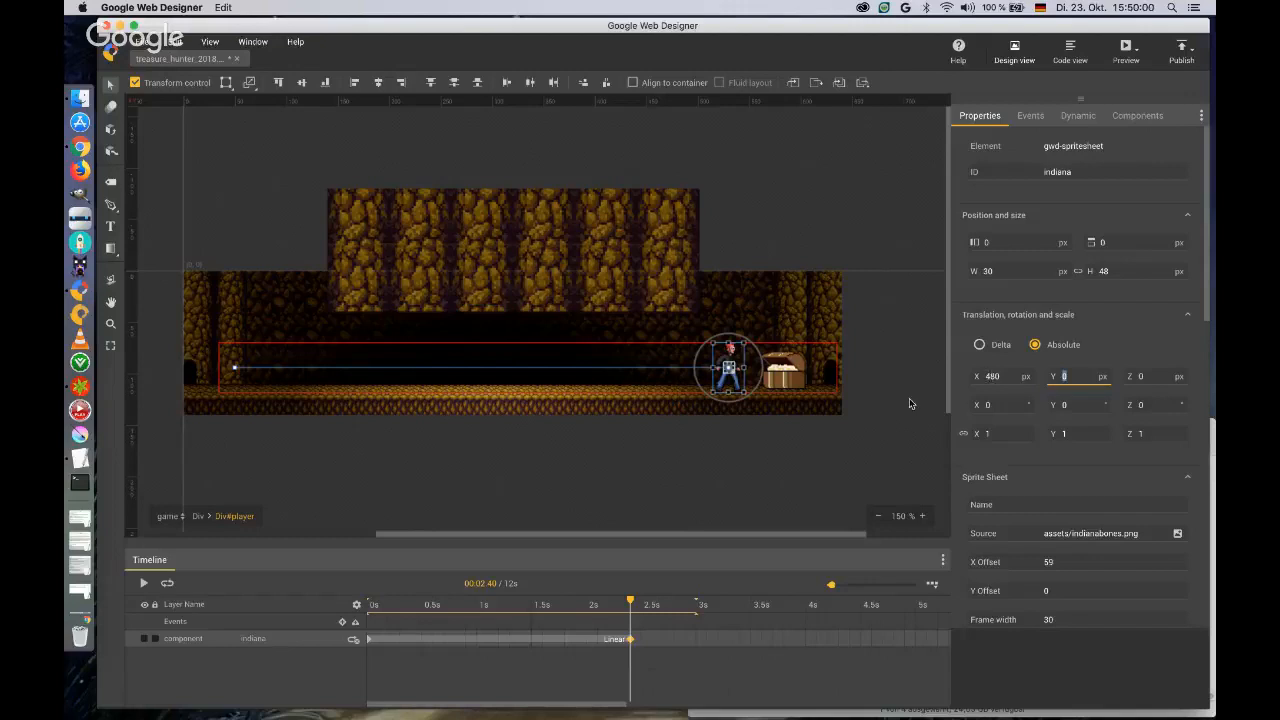
Insert keyframes at 0.3 s, 0.6 s and 0.9 s on the indiana layer.
{"action": "right_click", "coordinate": [400, 638]}
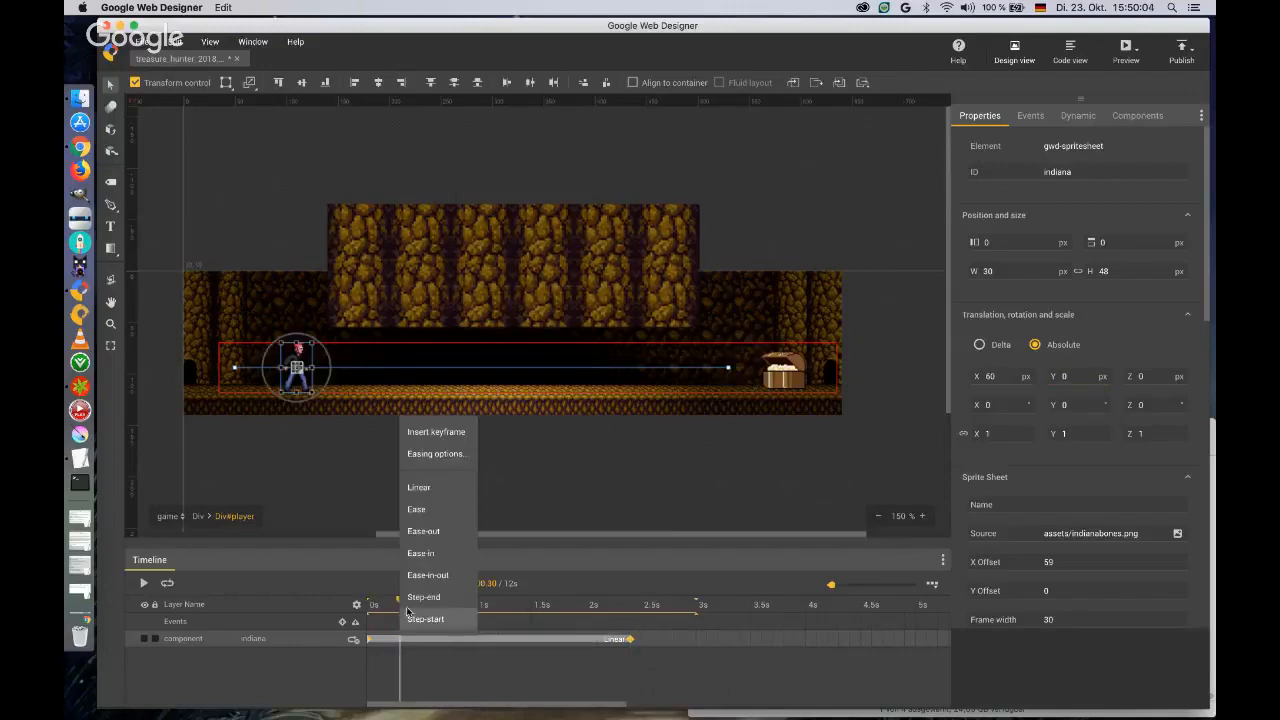
{"action": "left_click", "coordinate": [430, 433]}
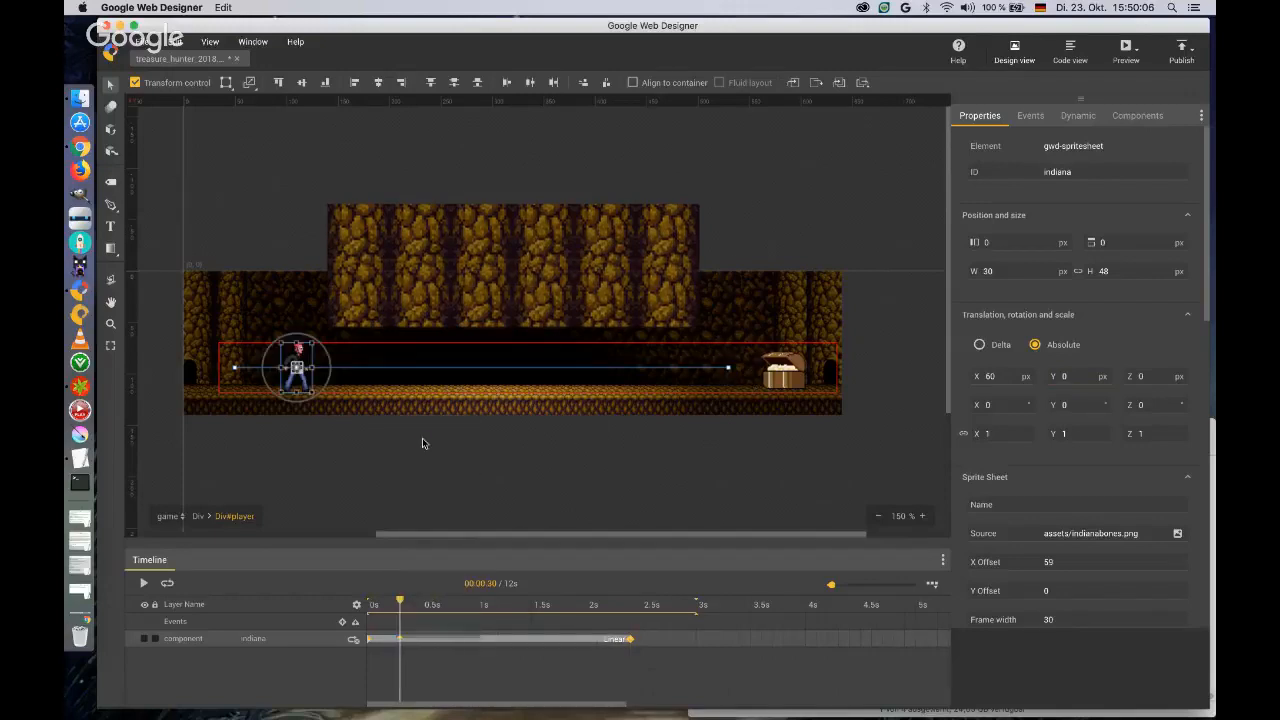
{"action": "right_click", "coordinate": [432, 639]}
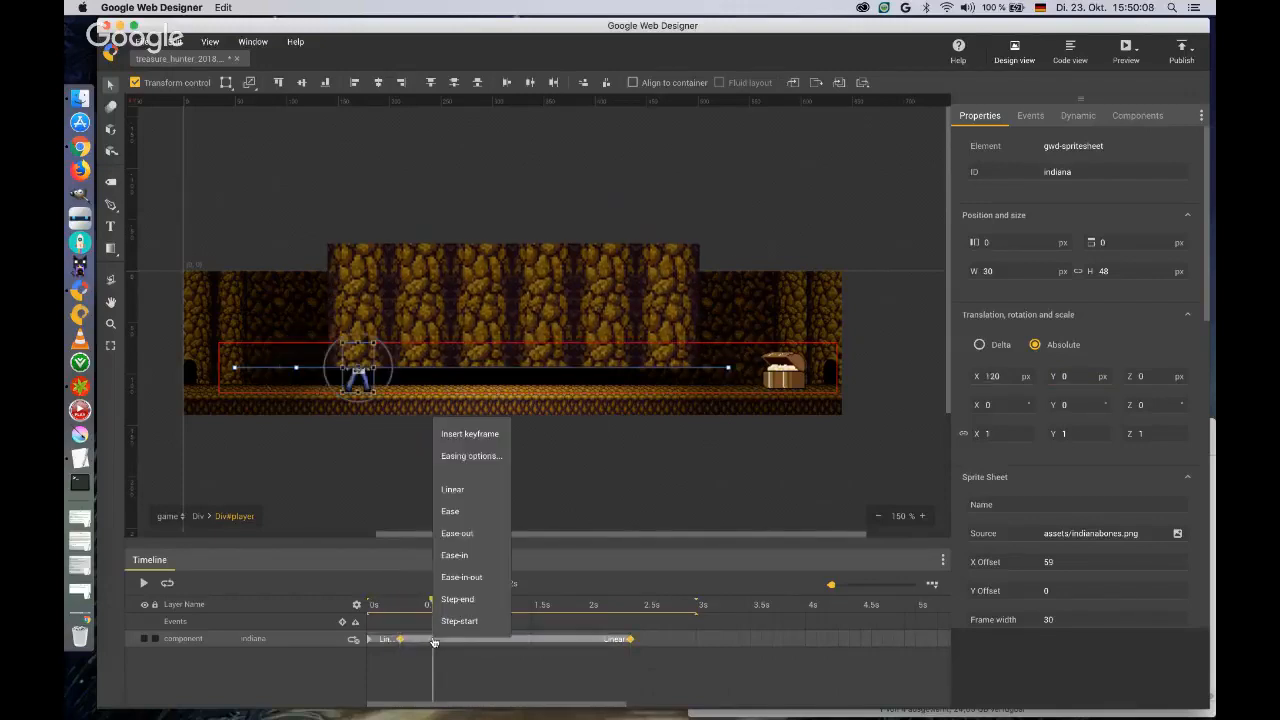
{"action": "left_click", "coordinate": [459, 438]}
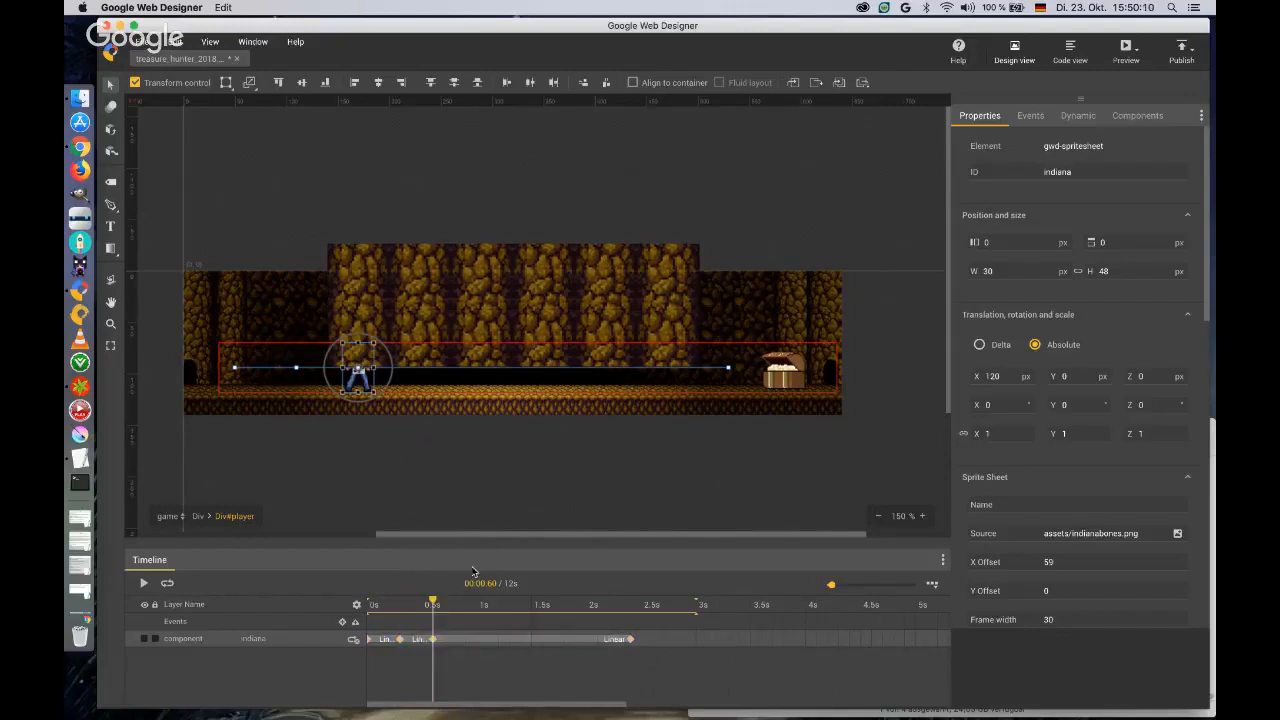
{"action": "right_click", "coordinate": [466, 640]}
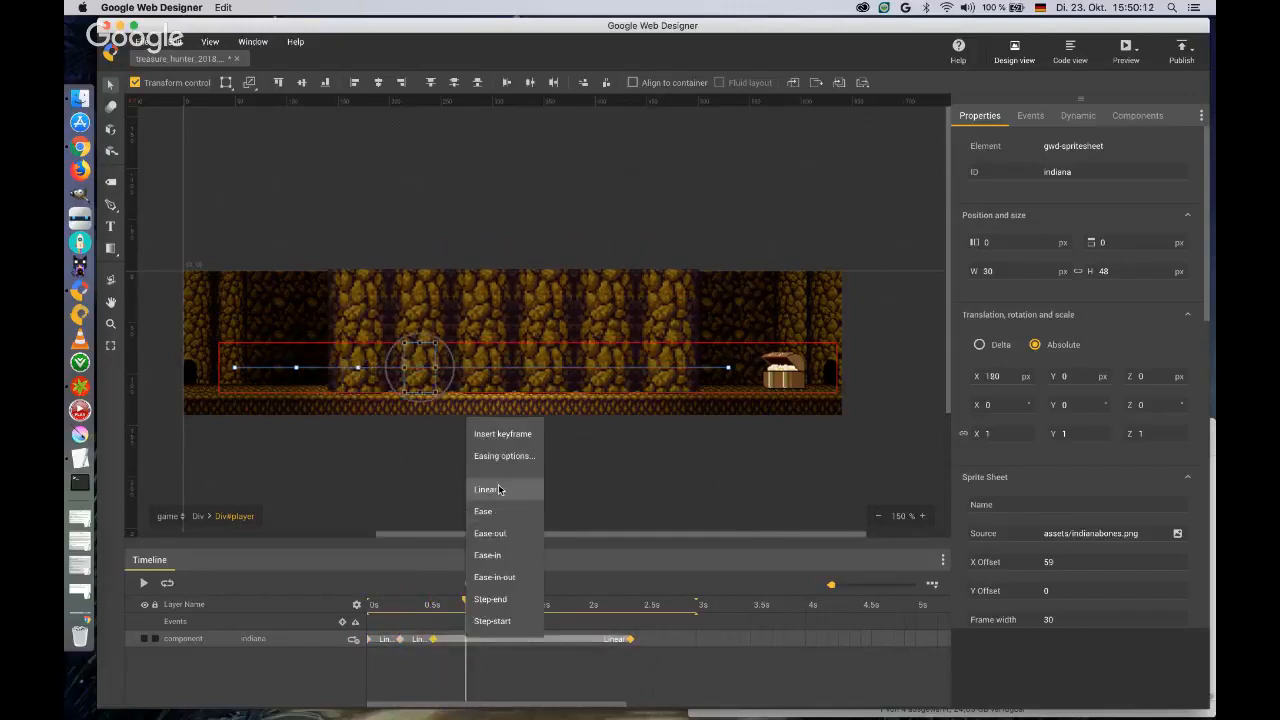
{"action": "left_click", "coordinate": [498, 490]}
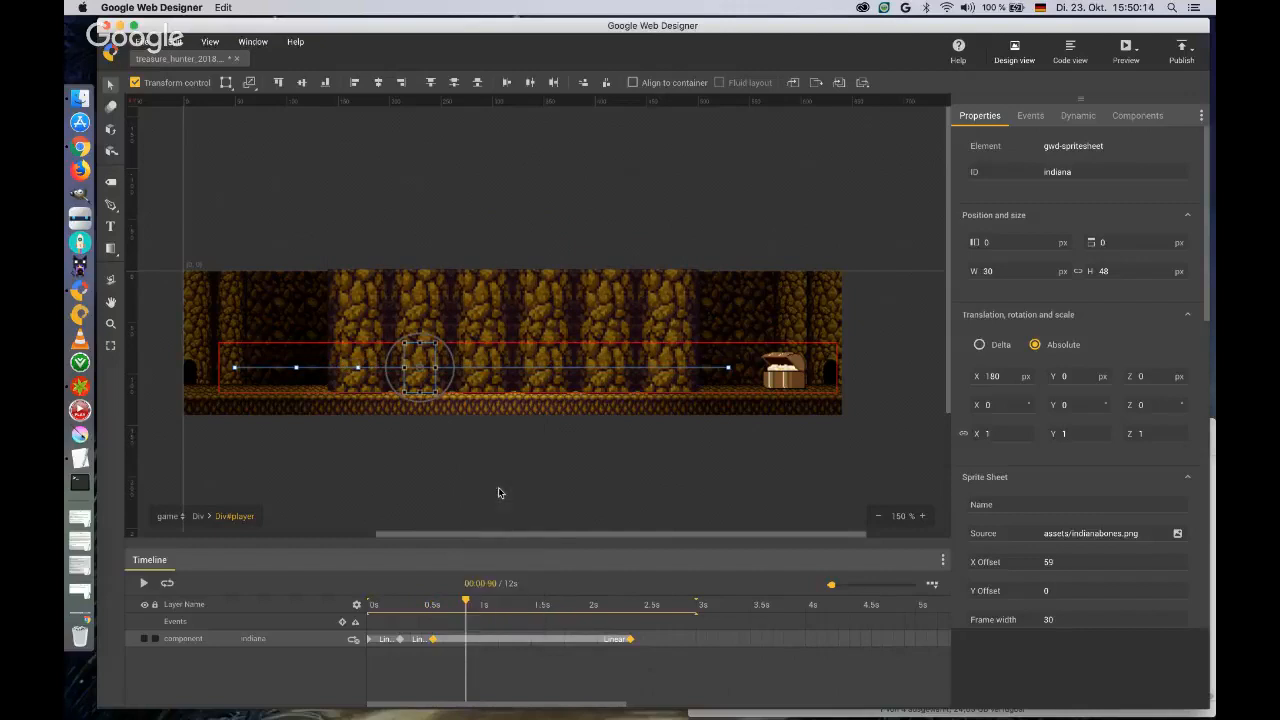
{"action": "right_click", "coordinate": [468, 641]}
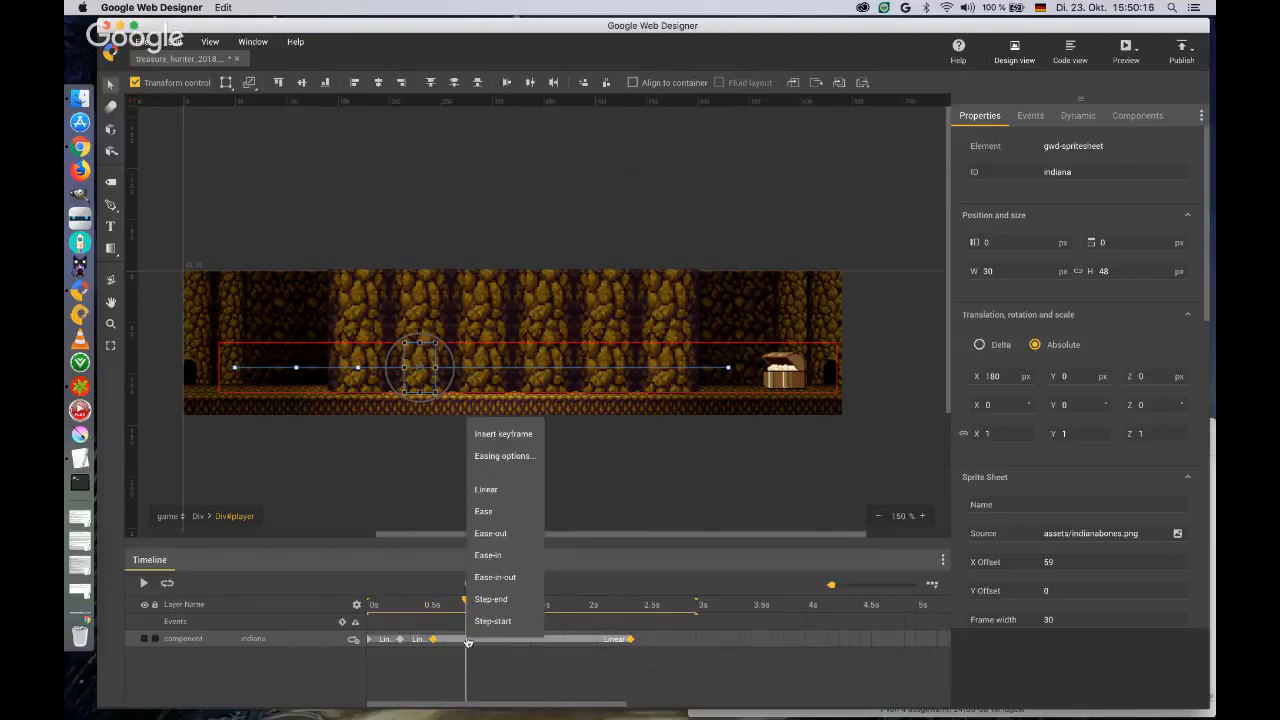
{"action": "left_click", "coordinate": [501, 438]}
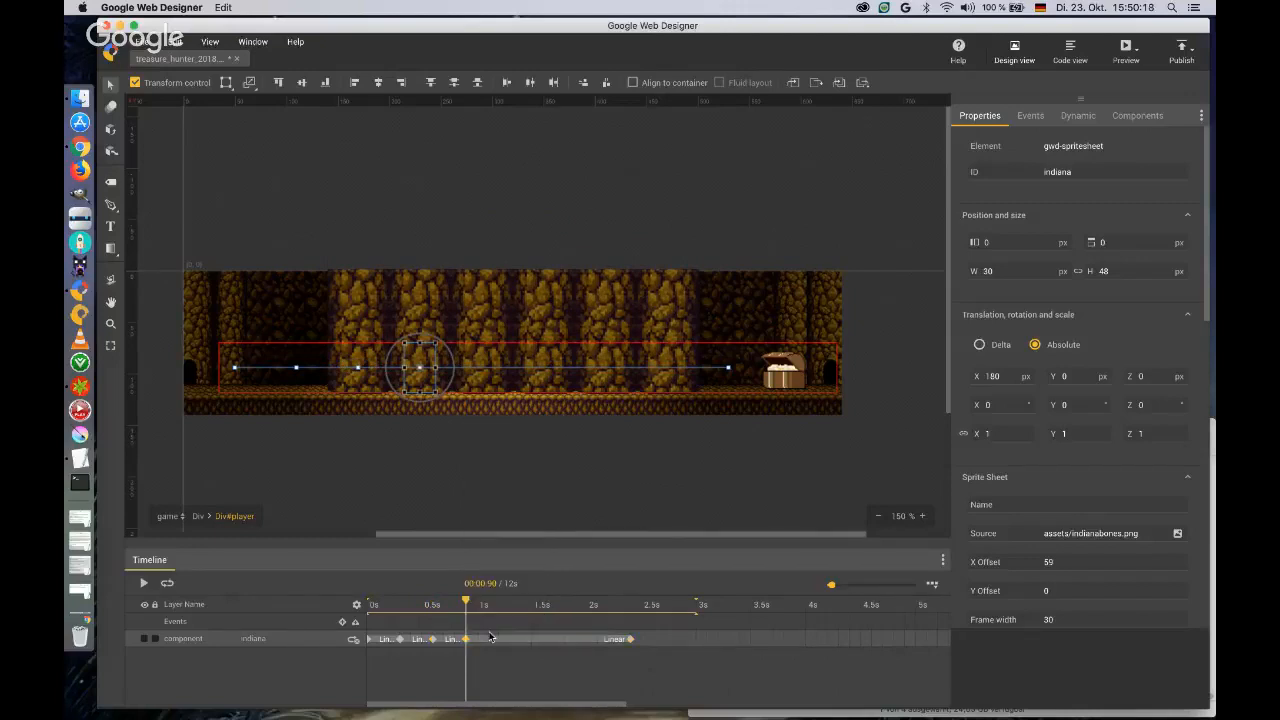
Insert keyframes at 1.2 s, 1.5 s, 1.8 s and 2.1 s on the indiana layer.
{"action": "right_click", "coordinate": [498, 641]}
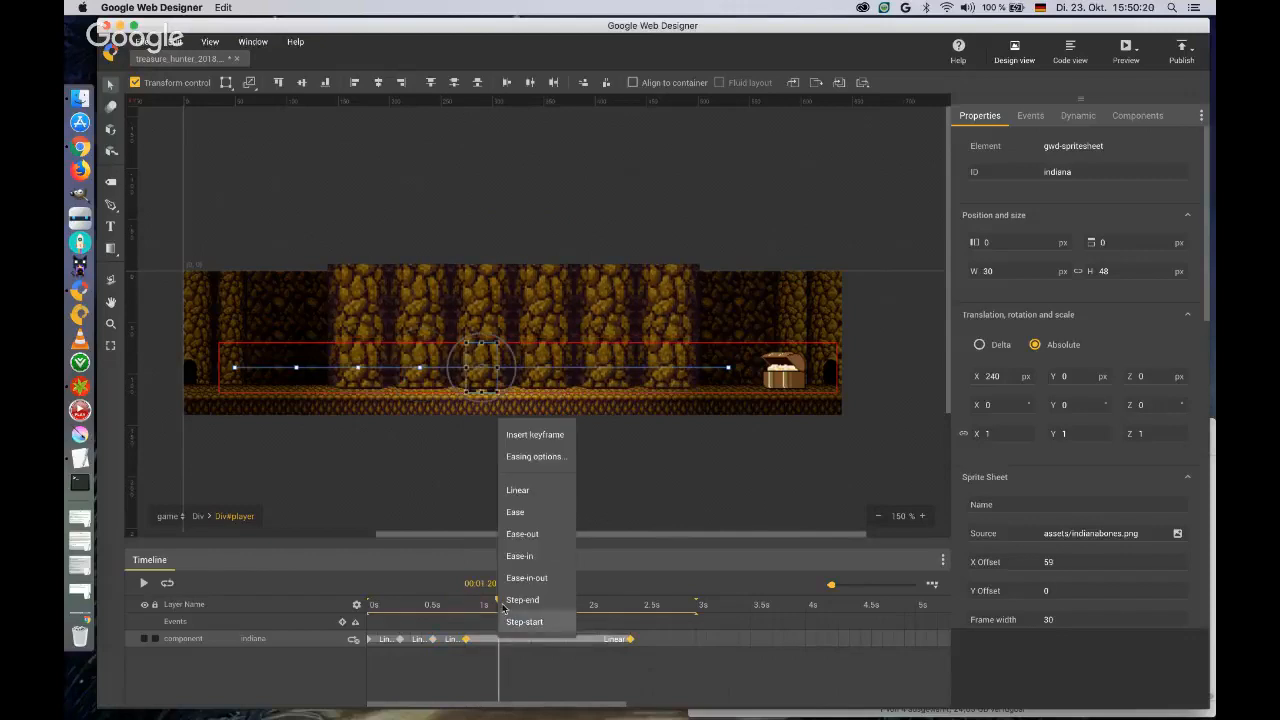
{"action": "left_click", "coordinate": [526, 435]}
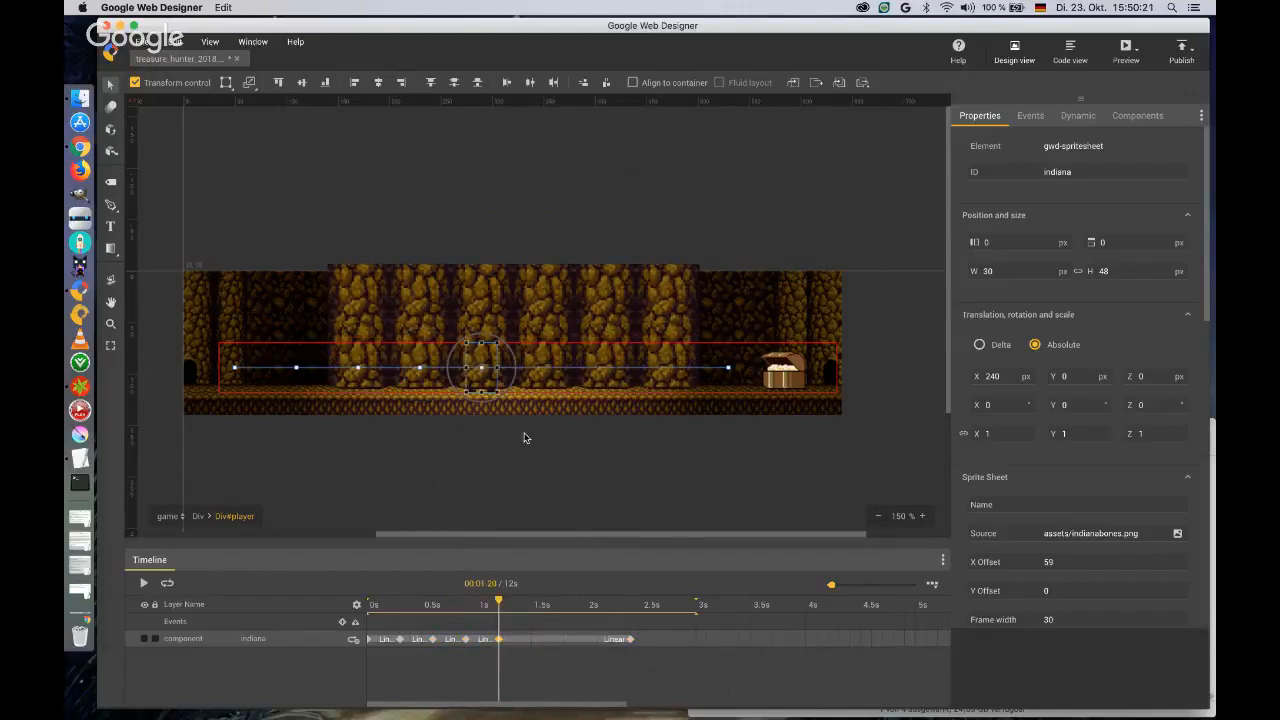
{"action": "right_click", "coordinate": [530, 641]}
{"action": "left_click", "coordinate": [545, 432]}
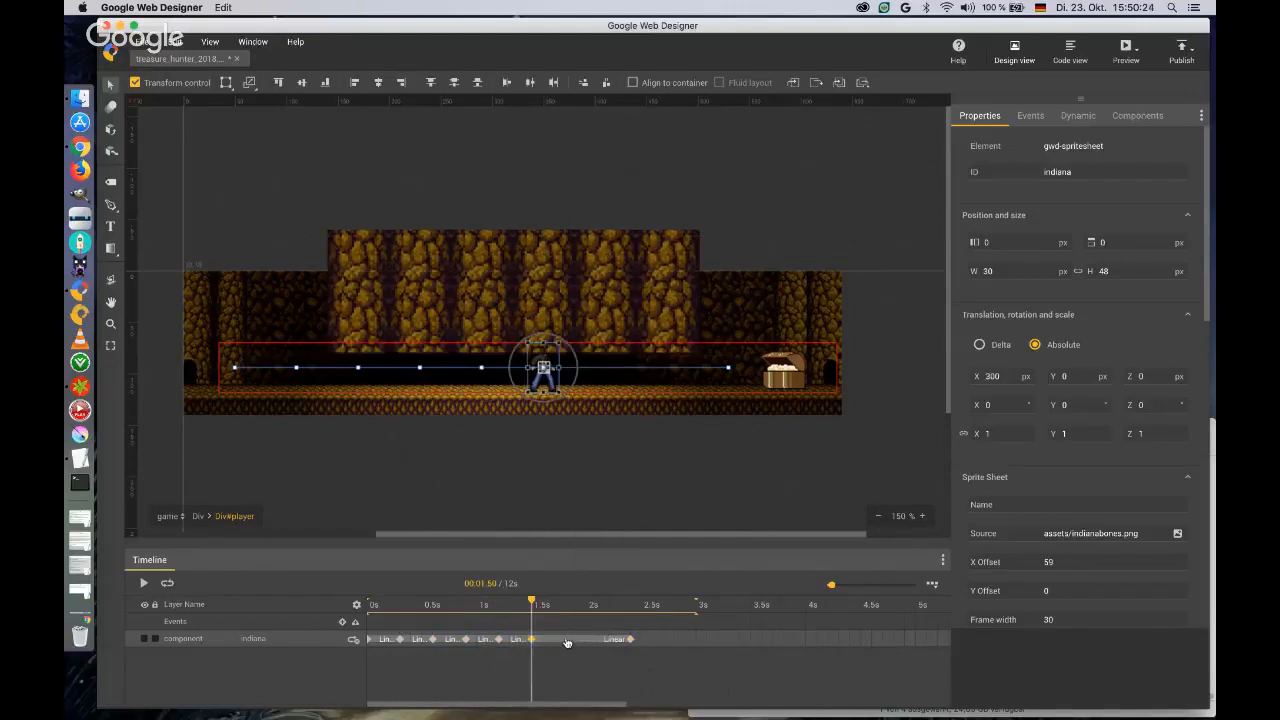
{"action": "right_click", "coordinate": [566, 641]}
{"action": "left_click", "coordinate": [603, 435]}
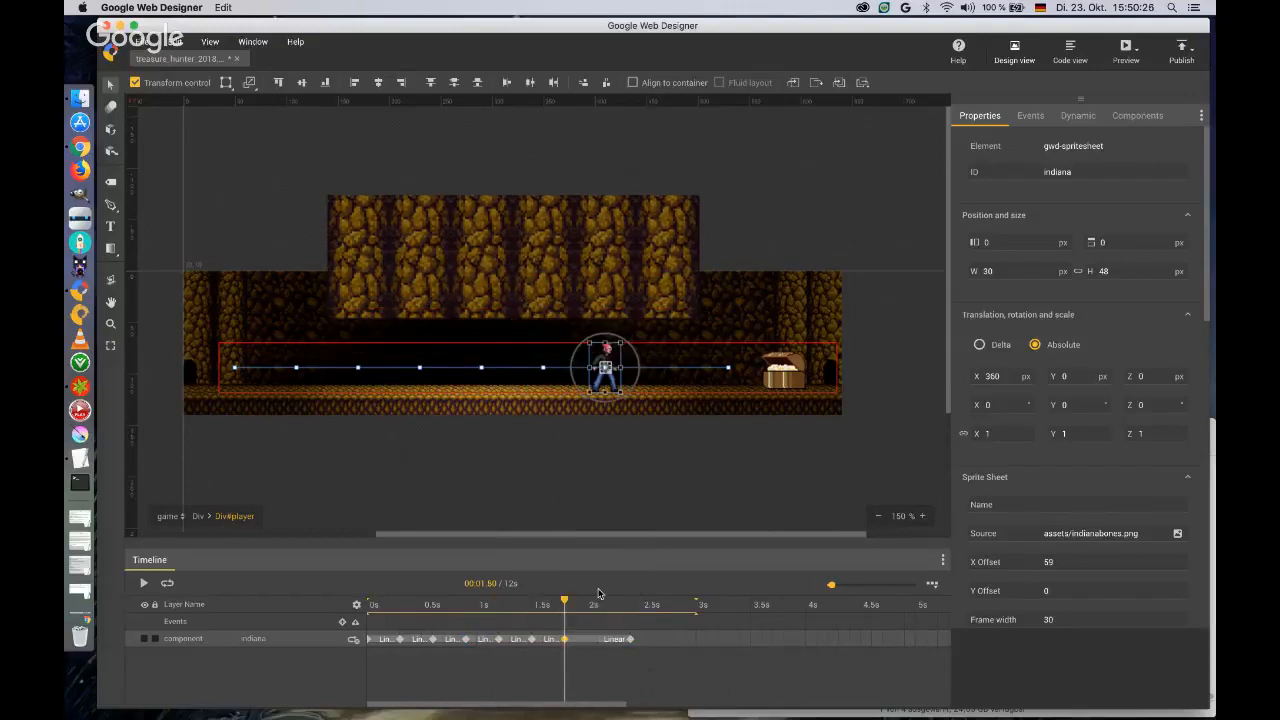
{"action": "right_click", "coordinate": [598, 641]}
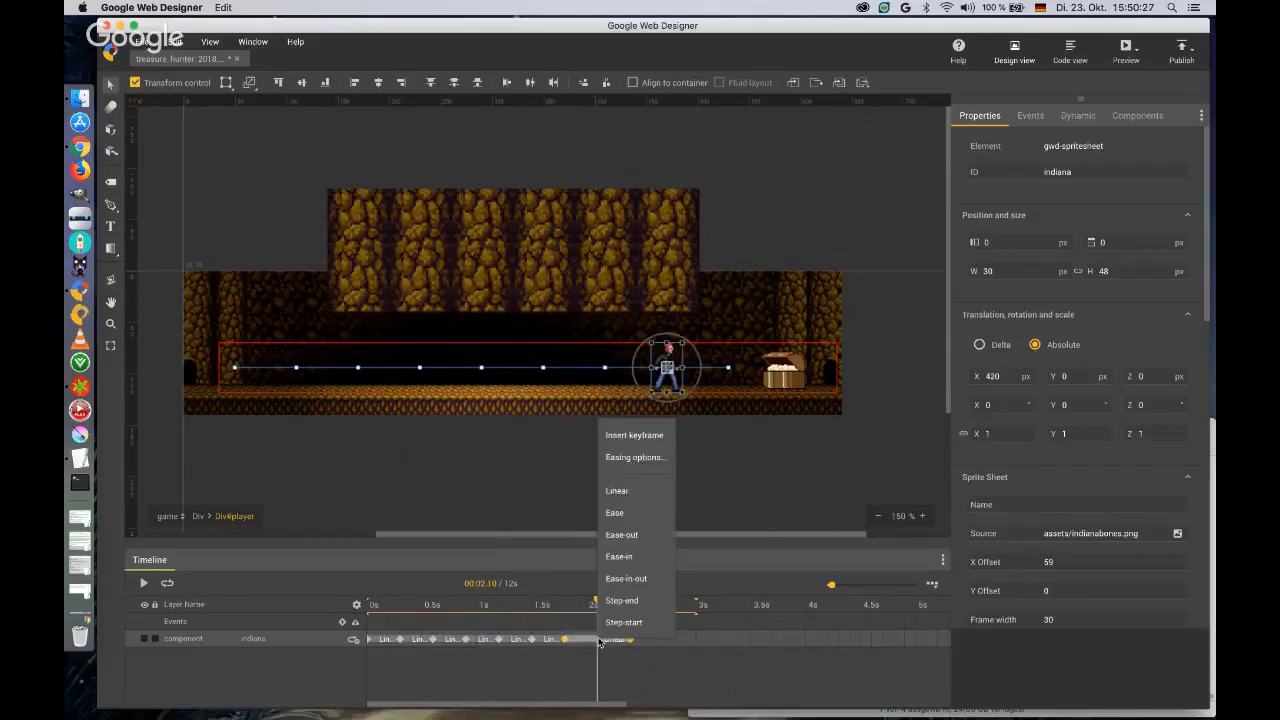
{"action": "left_click", "coordinate": [629, 437]}
Set Ease-in-out easing on the indiana layer's four animation segments between 0 s and 1.2 s.
{"action": "left_click_drag", "start_coordinate": [597, 601], "coordinate": [340, 628]}
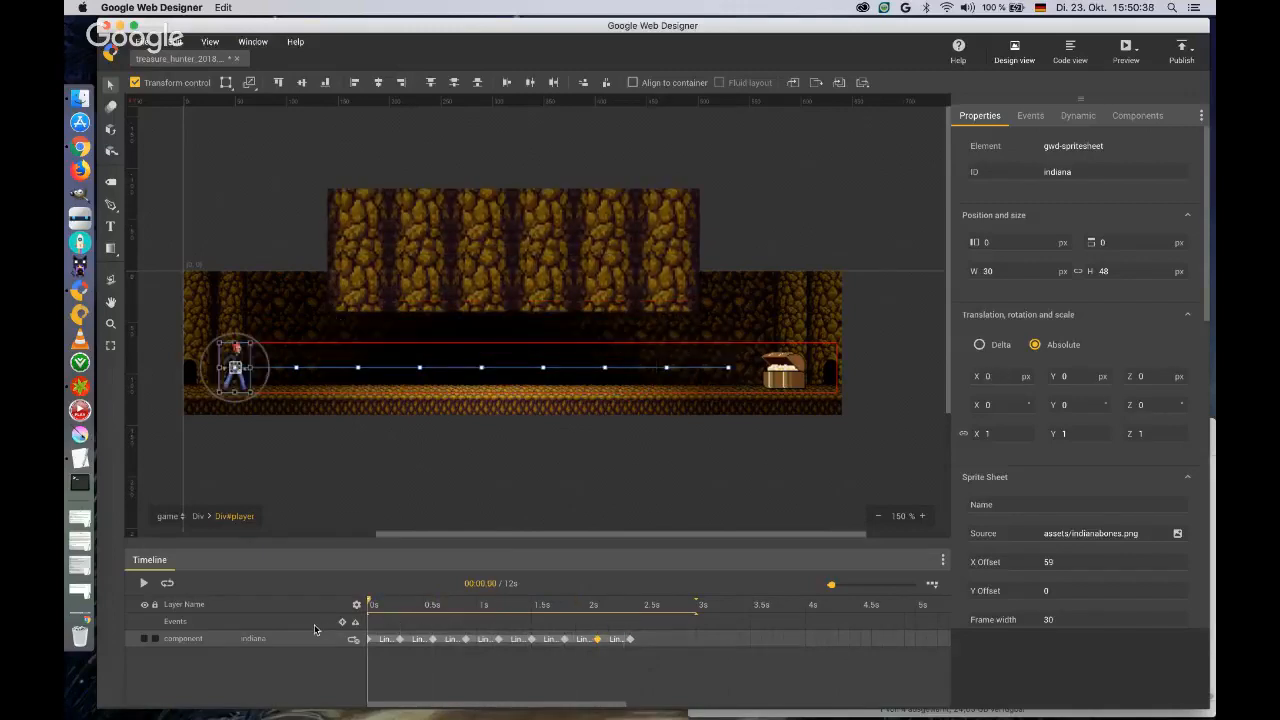
{"action": "right_click", "coordinate": [365, 640]}
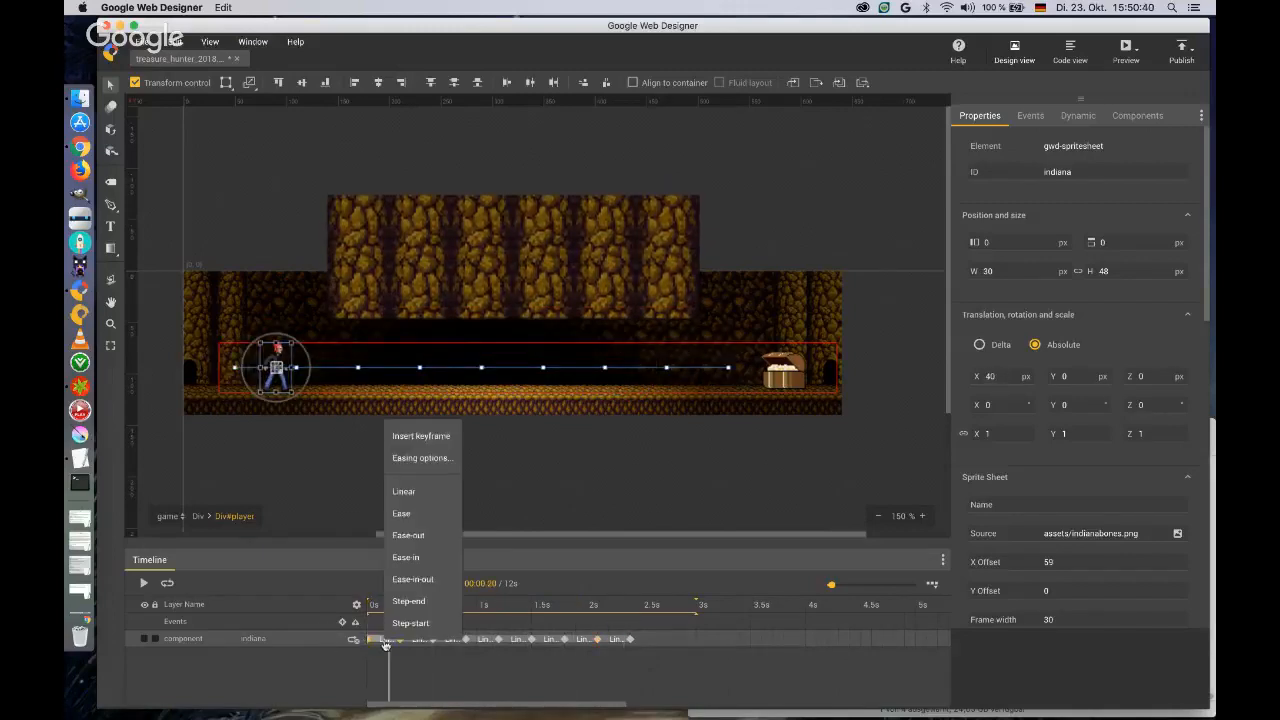
{"action": "left_click", "coordinate": [393, 580]}
{"action": "right_click", "coordinate": [420, 640]}
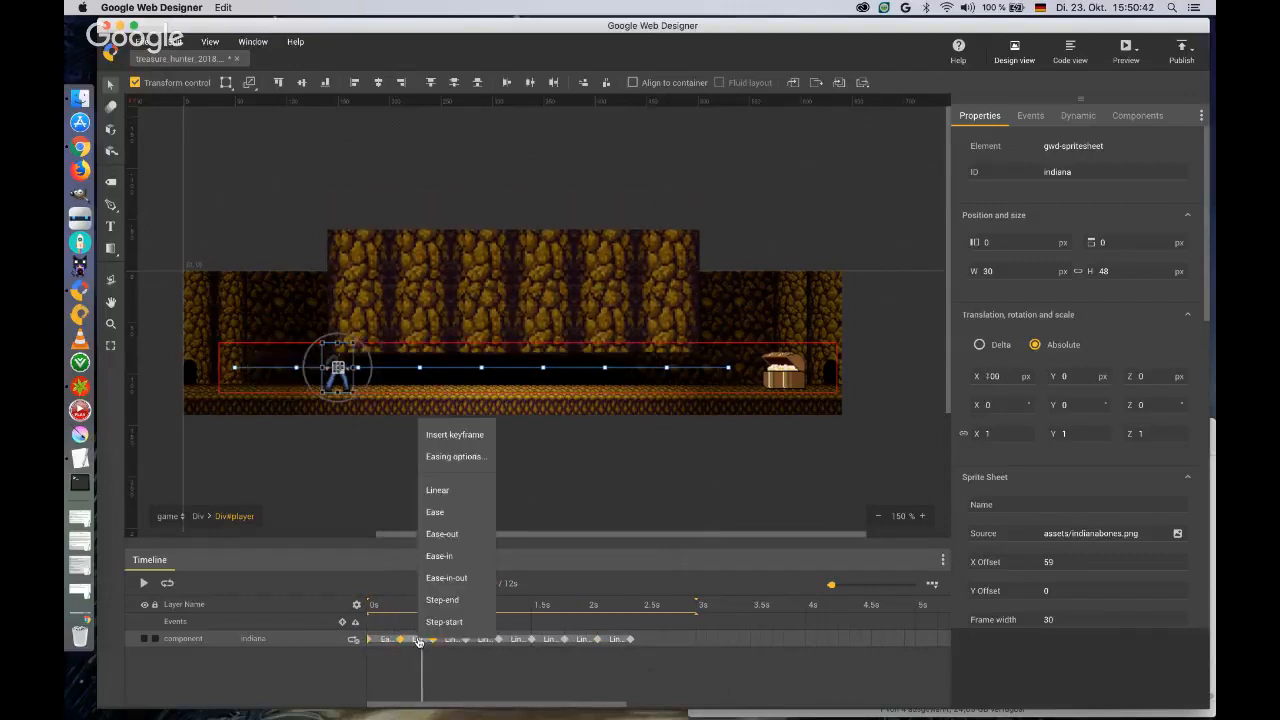
{"action": "left_click", "coordinate": [447, 588]}
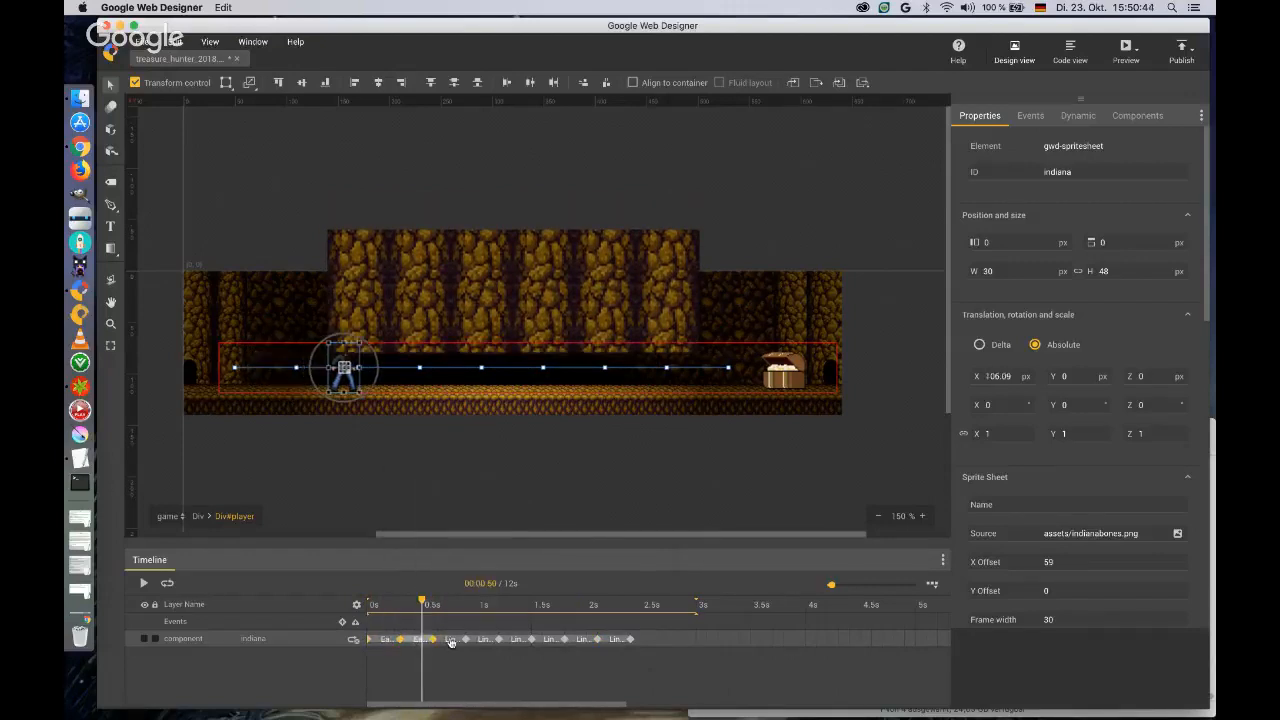
{"action": "right_click", "coordinate": [451, 638]}
{"action": "left_click", "coordinate": [468, 587]}
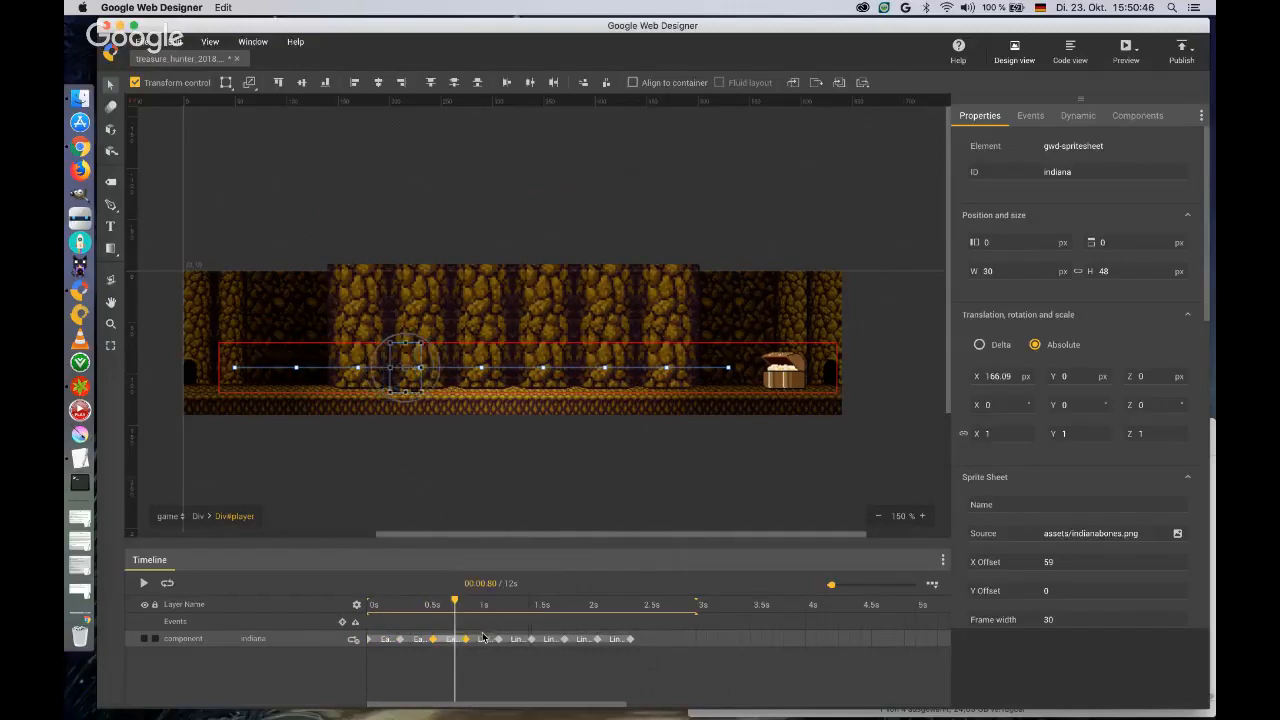
{"action": "right_click", "coordinate": [485, 639]}
{"action": "left_click", "coordinate": [494, 586]}
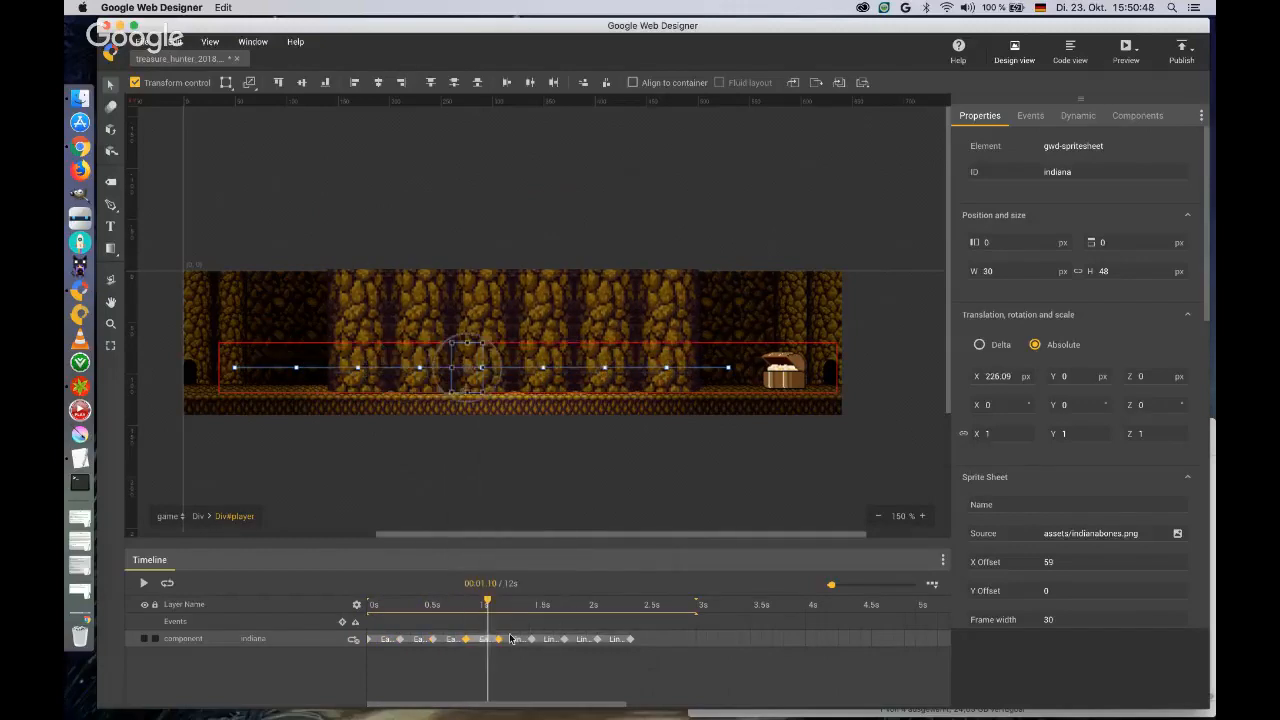
Set Ease-in-out easing on the indiana layer's four animation segments between 1.2 s and 2.4 s.
{"action": "right_click", "coordinate": [516, 639]}
{"action": "left_click", "coordinate": [530, 586]}
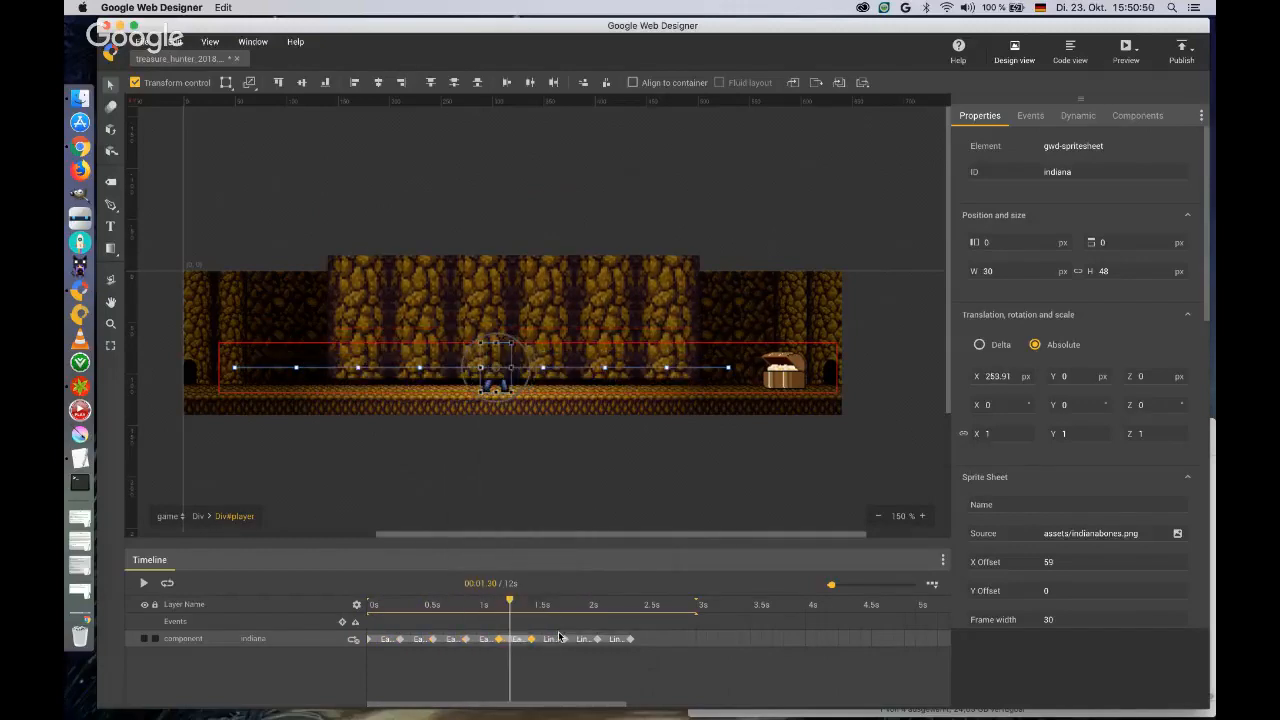
{"action": "right_click", "coordinate": [553, 639]}
{"action": "left_click", "coordinate": [572, 588]}
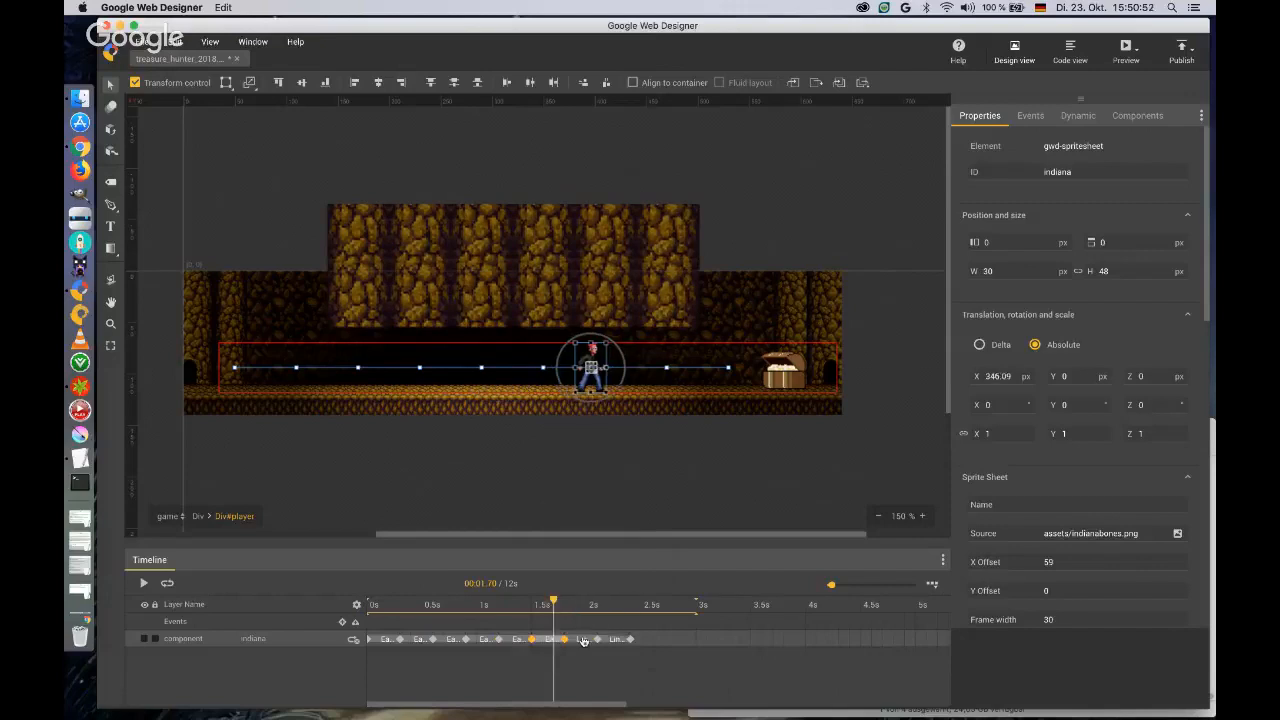
{"action": "right_click", "coordinate": [583, 639]}
{"action": "left_click", "coordinate": [605, 579]}
{"action": "right_click", "coordinate": [616, 641]}
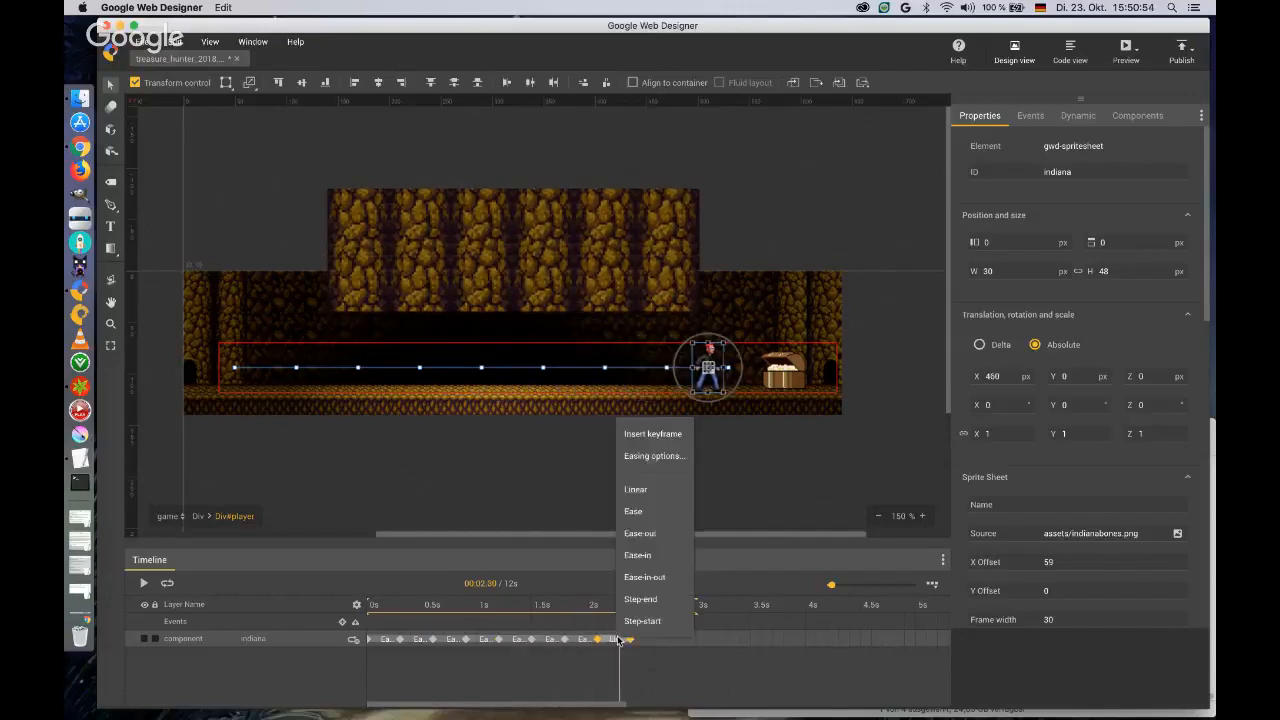
{"action": "left_click", "coordinate": [636, 585]}
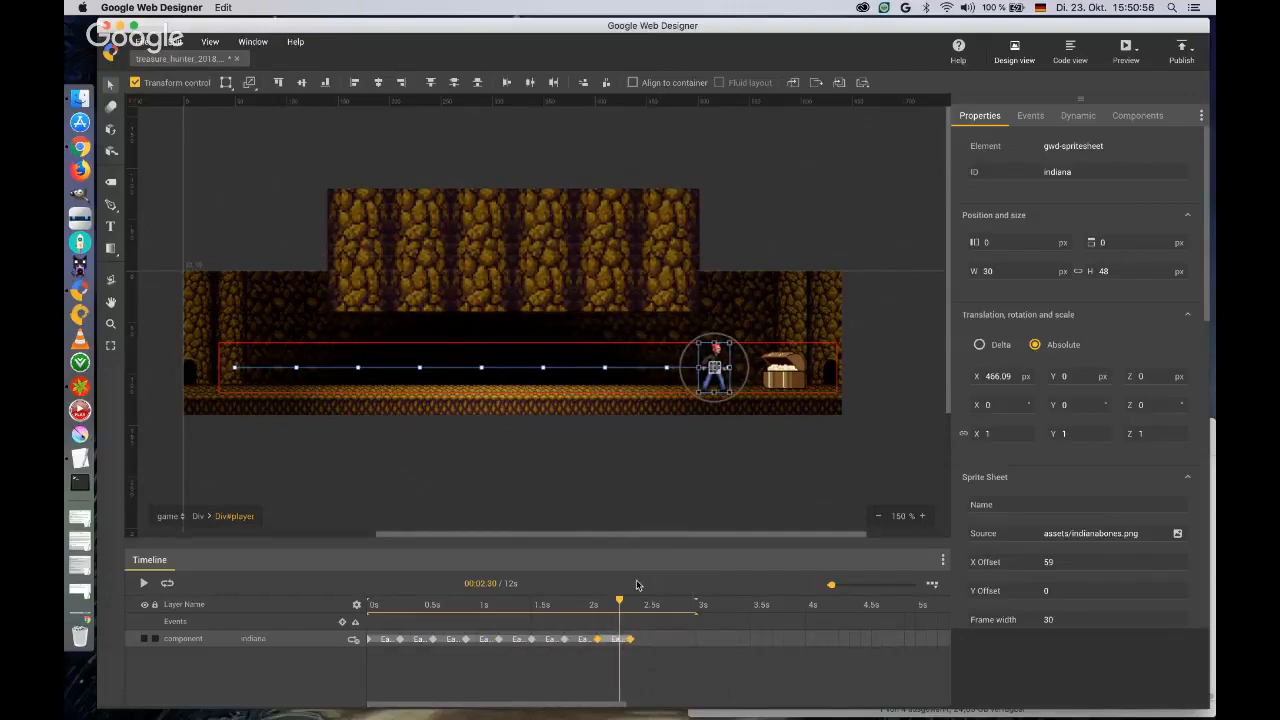
Add event markers at 0.3 s, 0.6 s, 0.9 s and 1.2 s on the player timeline.
{"action": "left_click", "coordinate": [400, 626]}
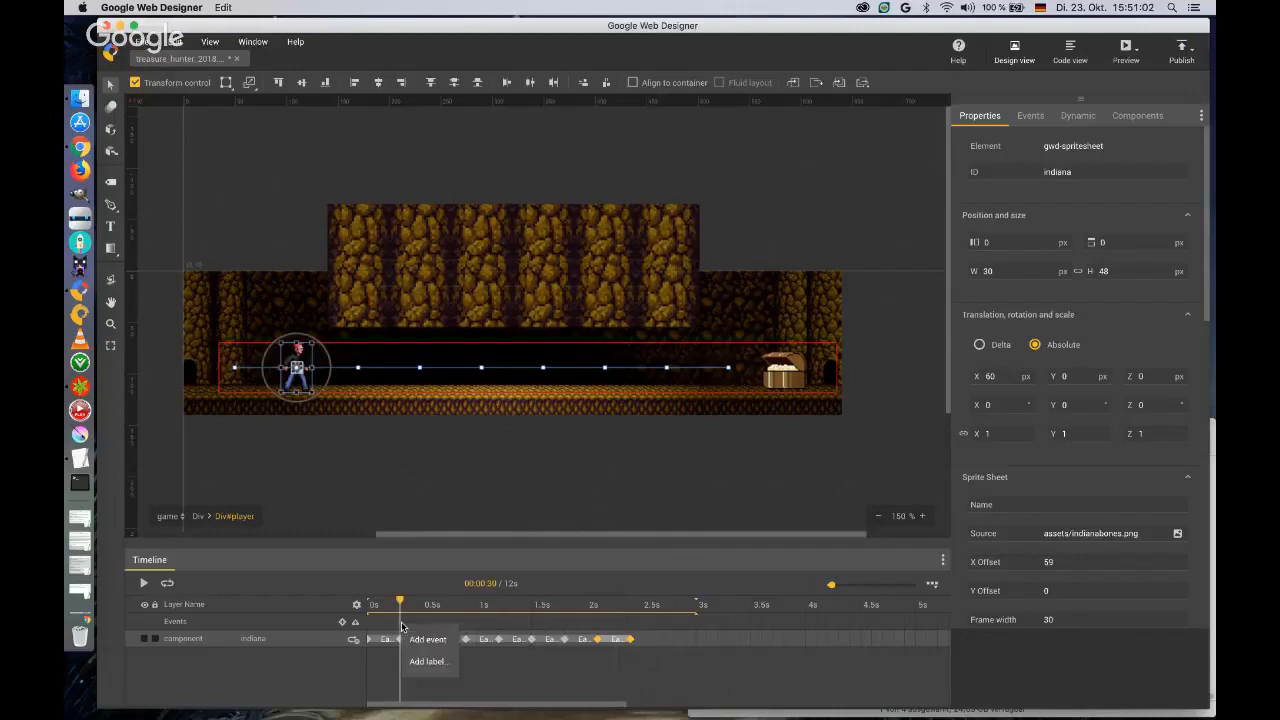
{"action": "left_click", "coordinate": [432, 626]}
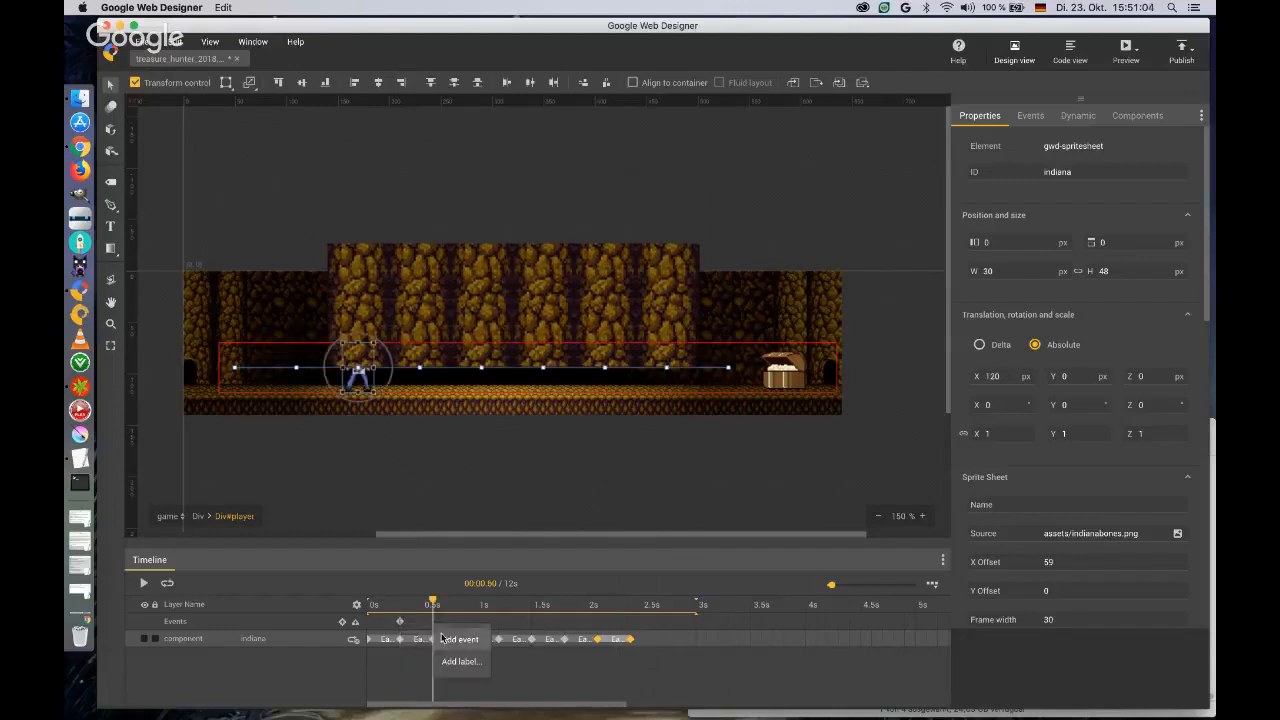
{"action": "left_click", "coordinate": [465, 626]}
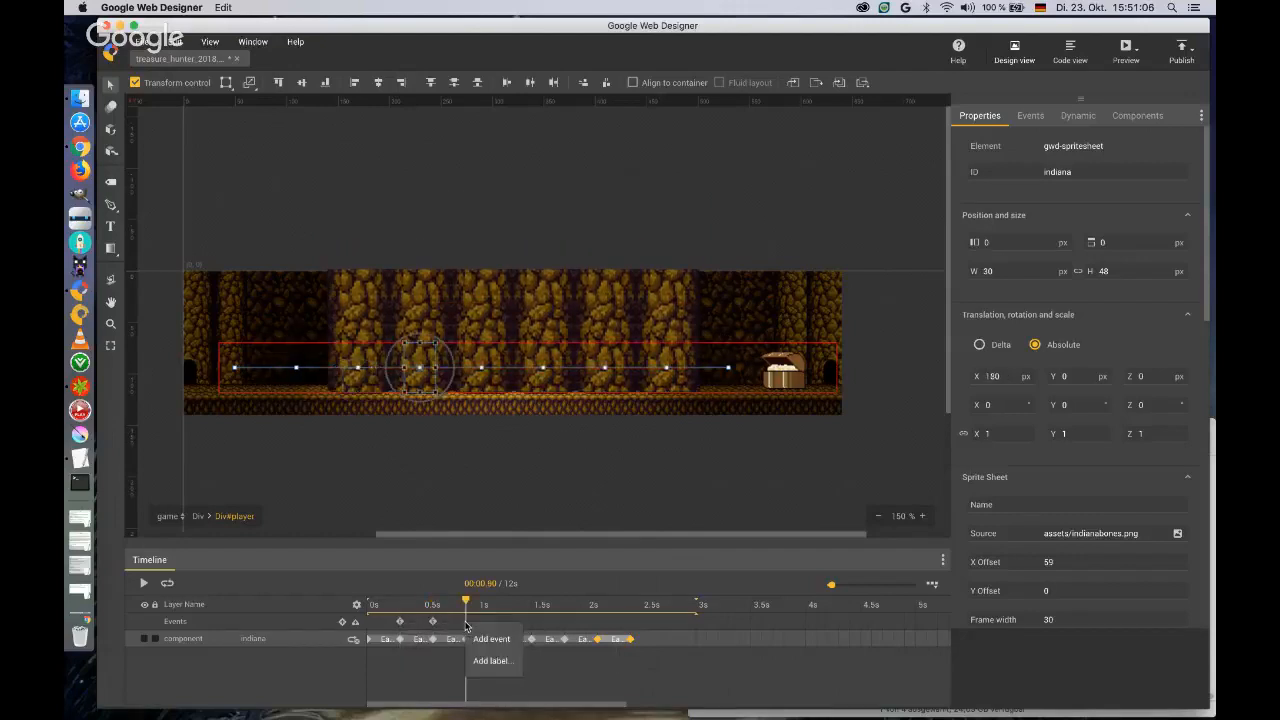
{"action": "left_click", "coordinate": [498, 624]}
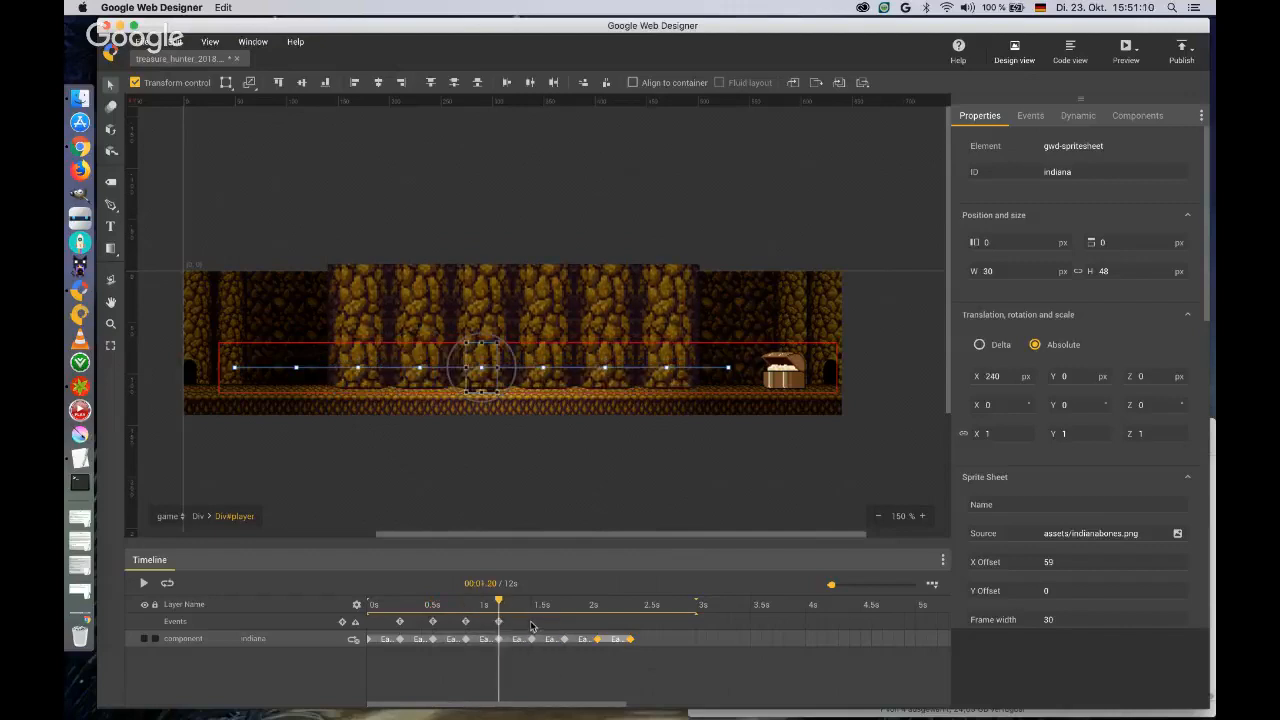
Add event markers at 1.5 s, 1.8 s, 2.1 s and 2.4 s on the player timeline.
{"action": "left_click", "coordinate": [531, 625]}
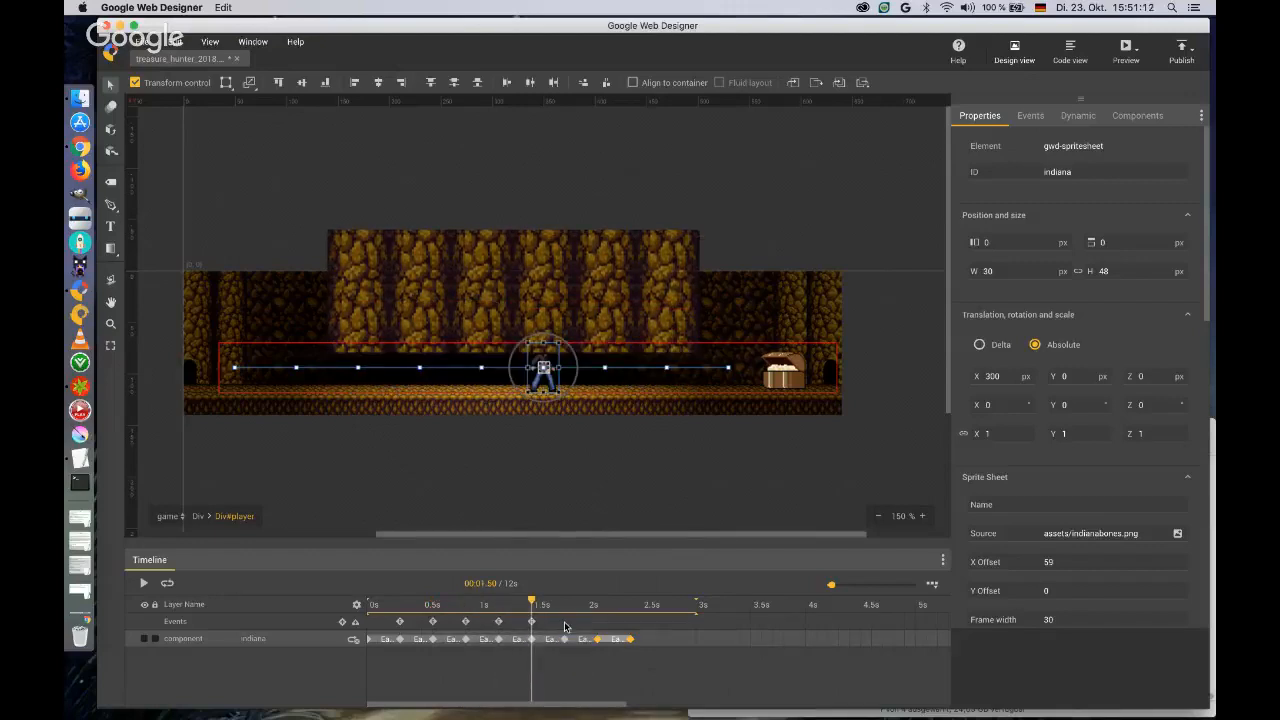
{"action": "right_click", "coordinate": [570, 638]}
{"action": "left_click", "coordinate": [578, 639]}
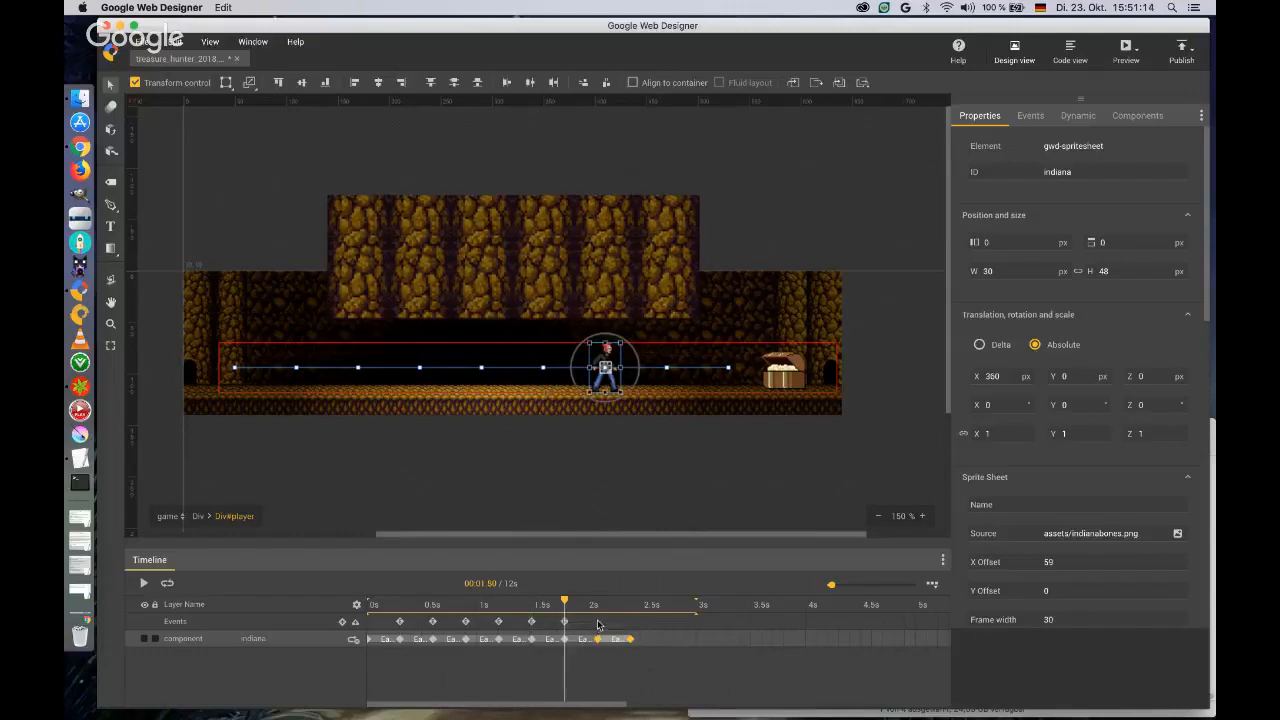
{"action": "right_click", "coordinate": [597, 638]}
{"action": "left_click", "coordinate": [620, 638]}
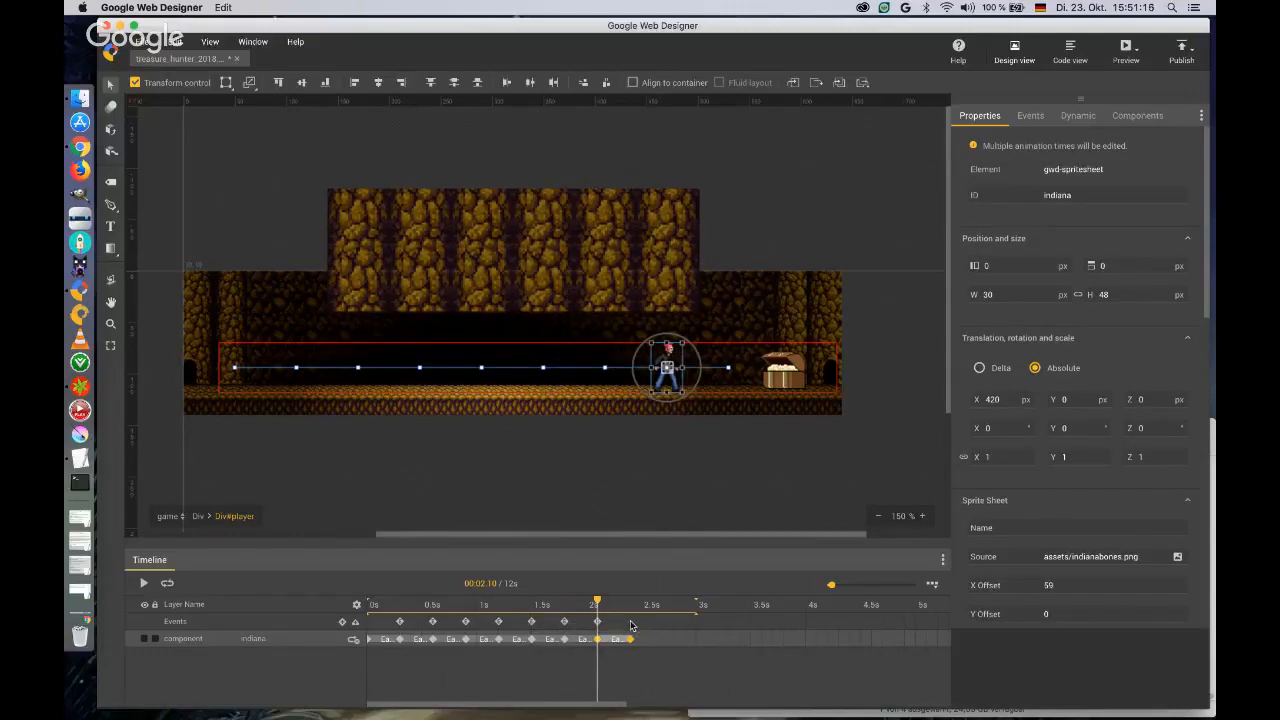
{"action": "right_click", "coordinate": [630, 638]}
{"action": "left_click", "coordinate": [650, 645]}
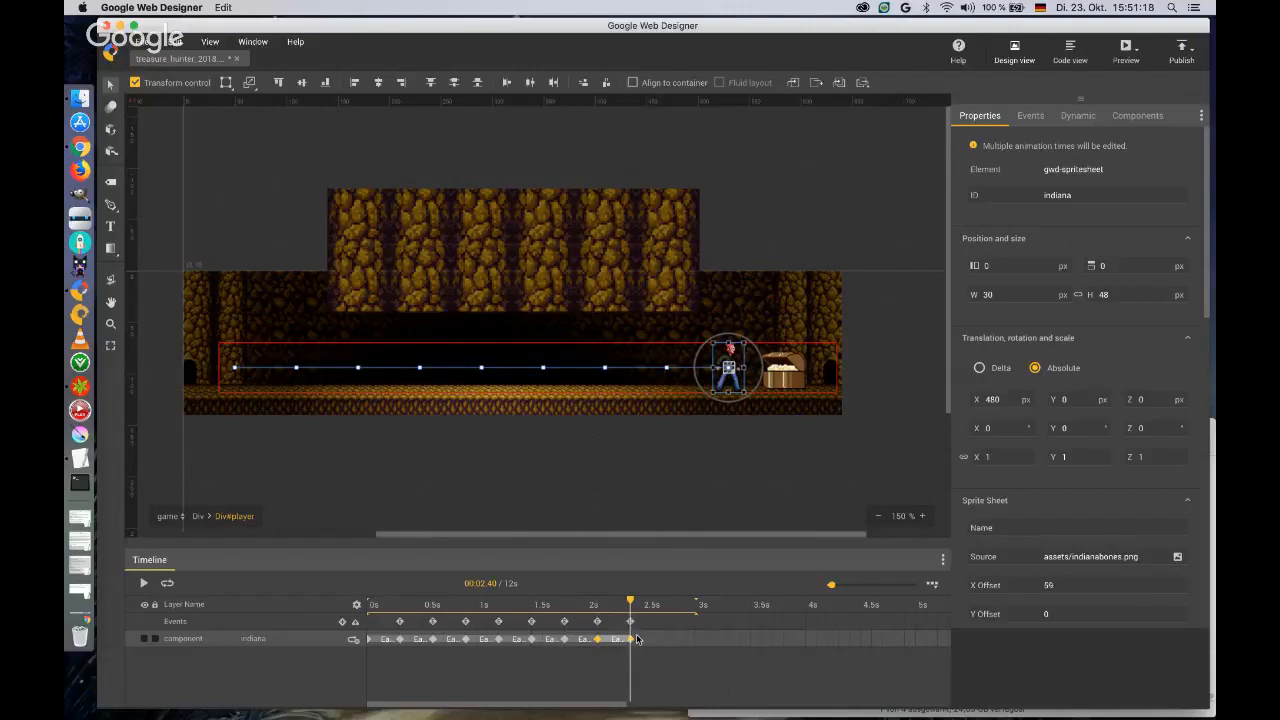
Check the name of the event marker at 2.1 s.
{"action": "right_click", "coordinate": [600, 627]}
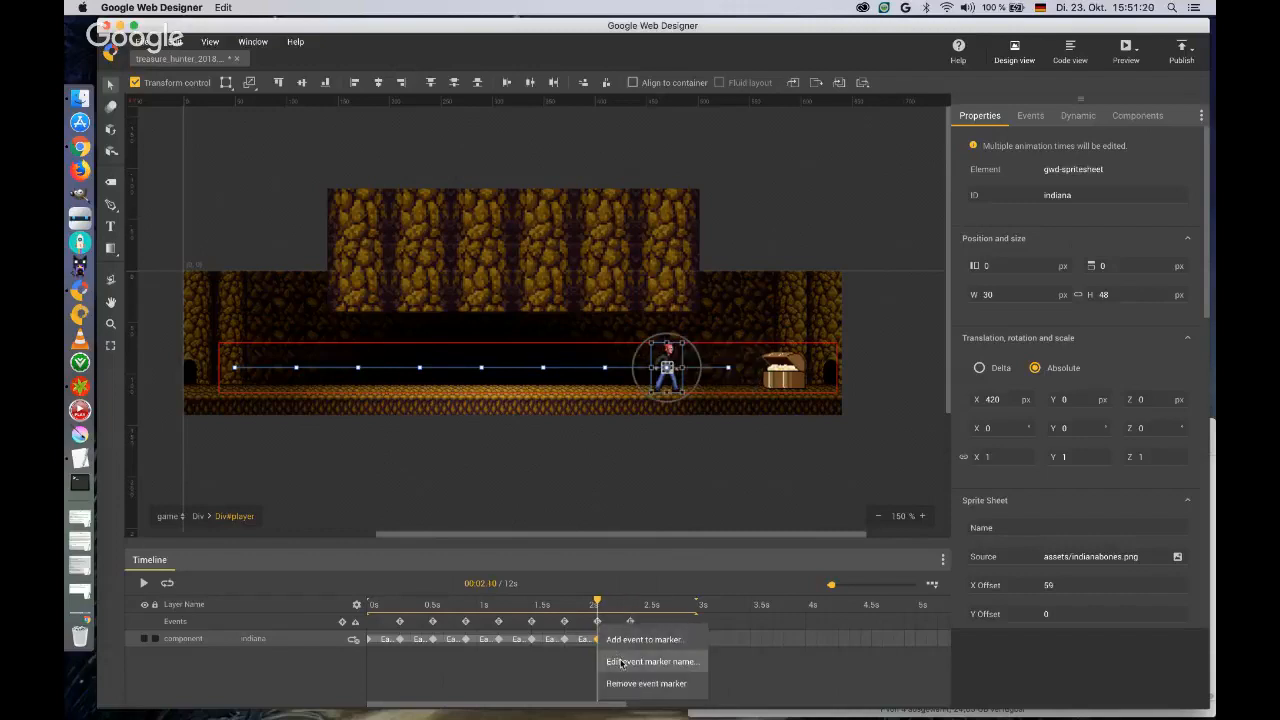
{"action": "left_click", "coordinate": [620, 663]}
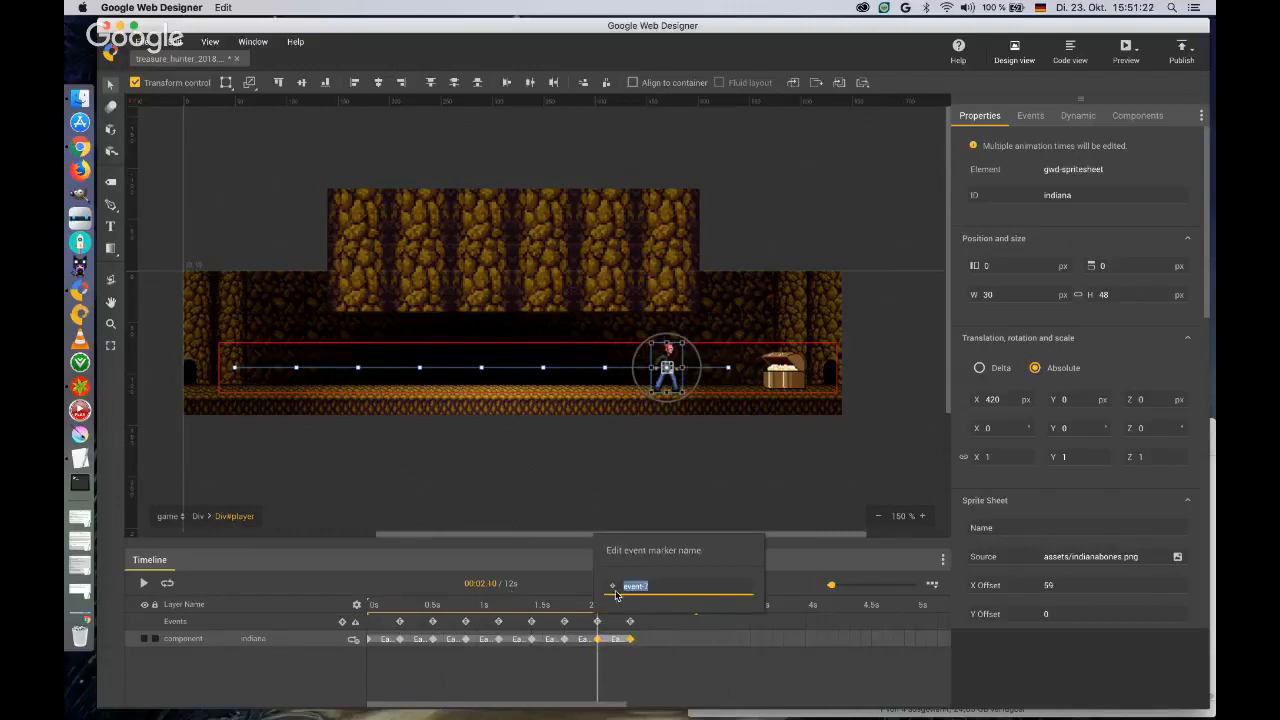
{"action": "left_click", "coordinate": [704, 586]}
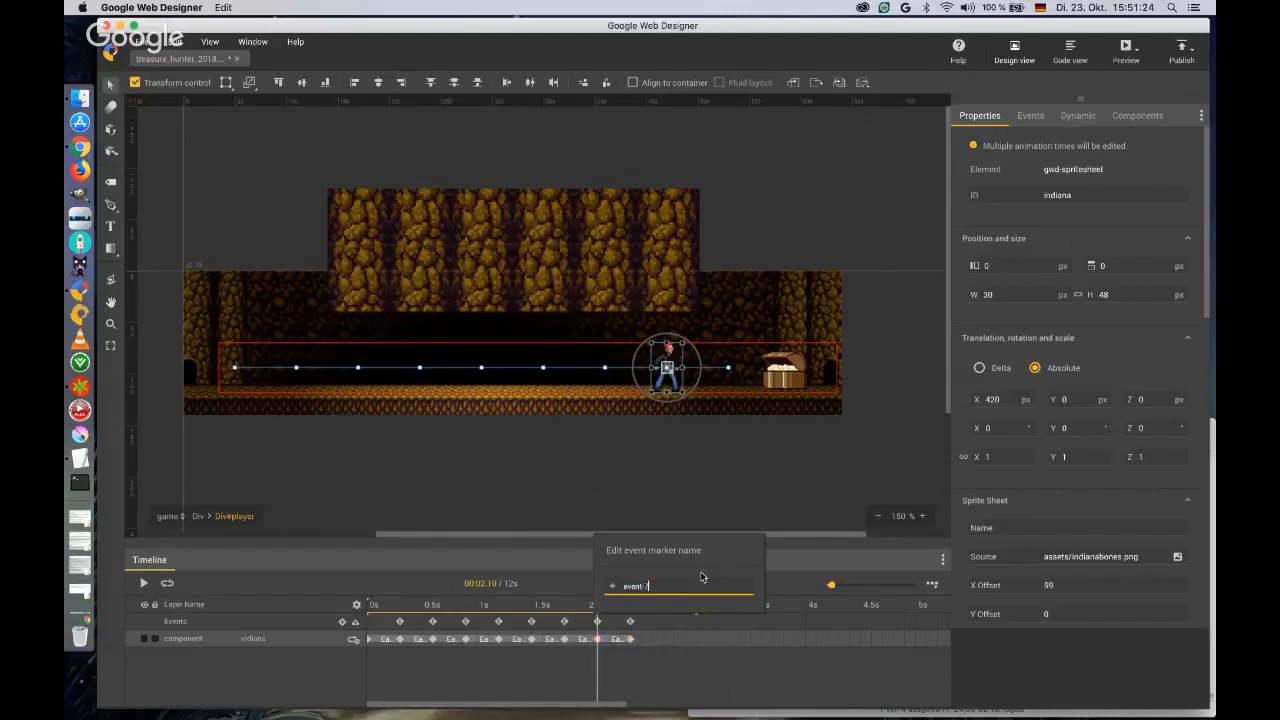
{"action": "left_click", "coordinate": [692, 509]}
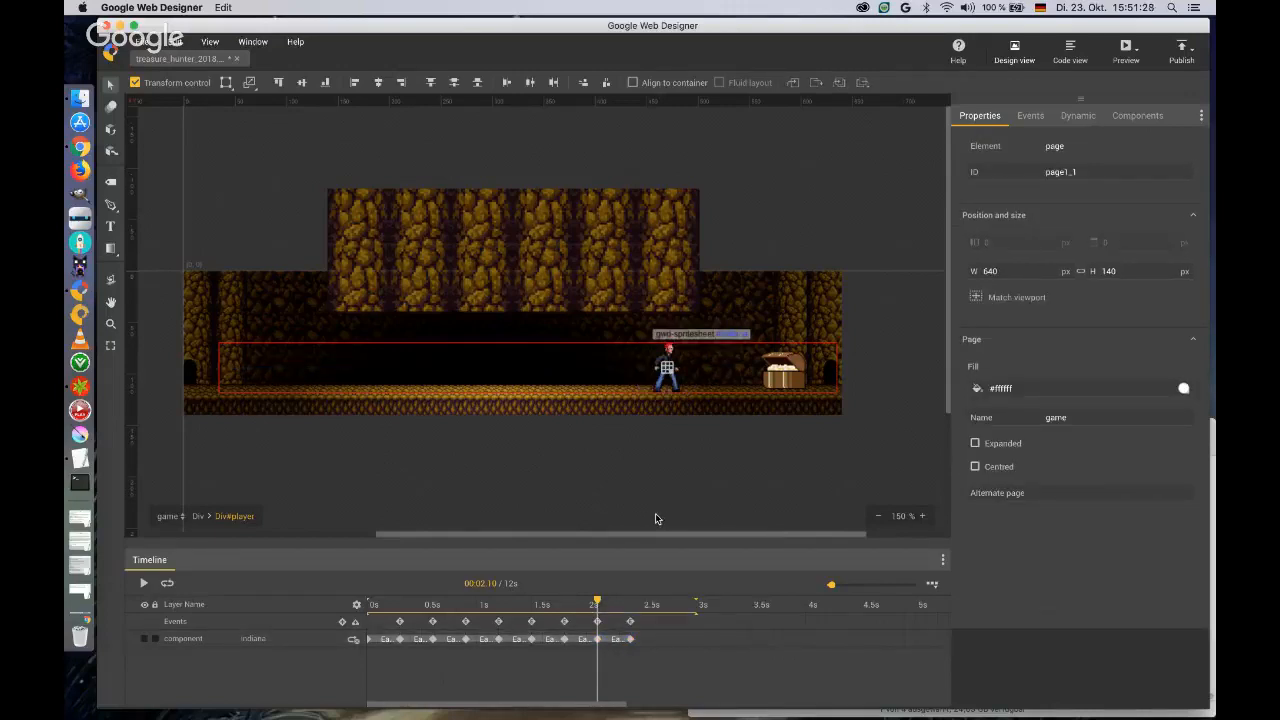
Create an event for the player div on timeline marker event-1 with a new customised action.
{"action": "left_click", "coordinate": [1036, 118]}
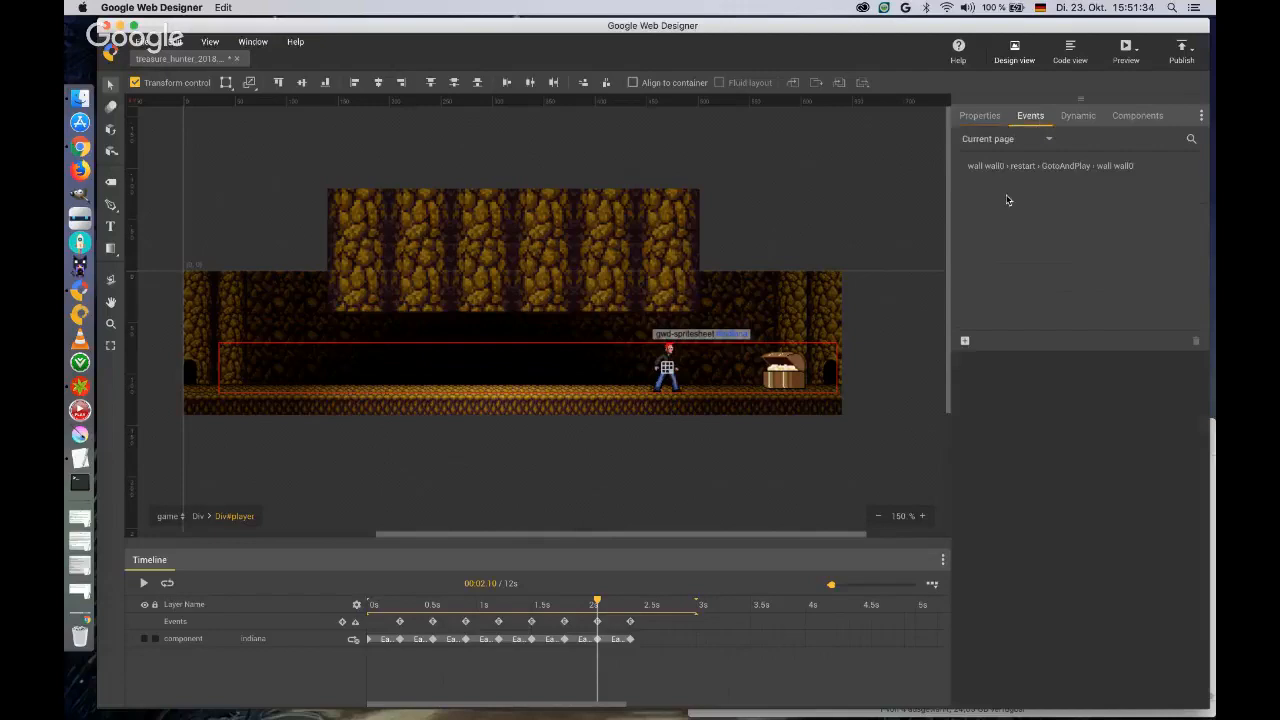
{"action": "left_click", "coordinate": [966, 342]}
{"action": "left_click", "coordinate": [428, 276]}
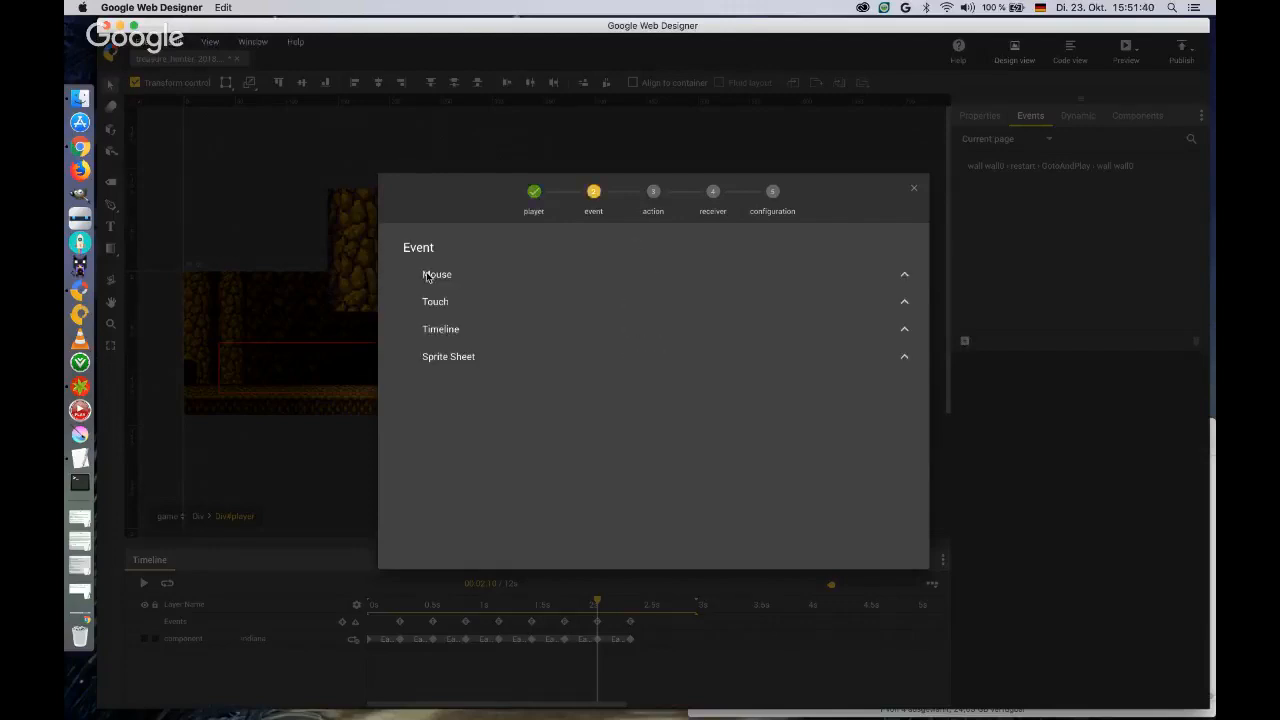
{"action": "left_click", "coordinate": [441, 329]}
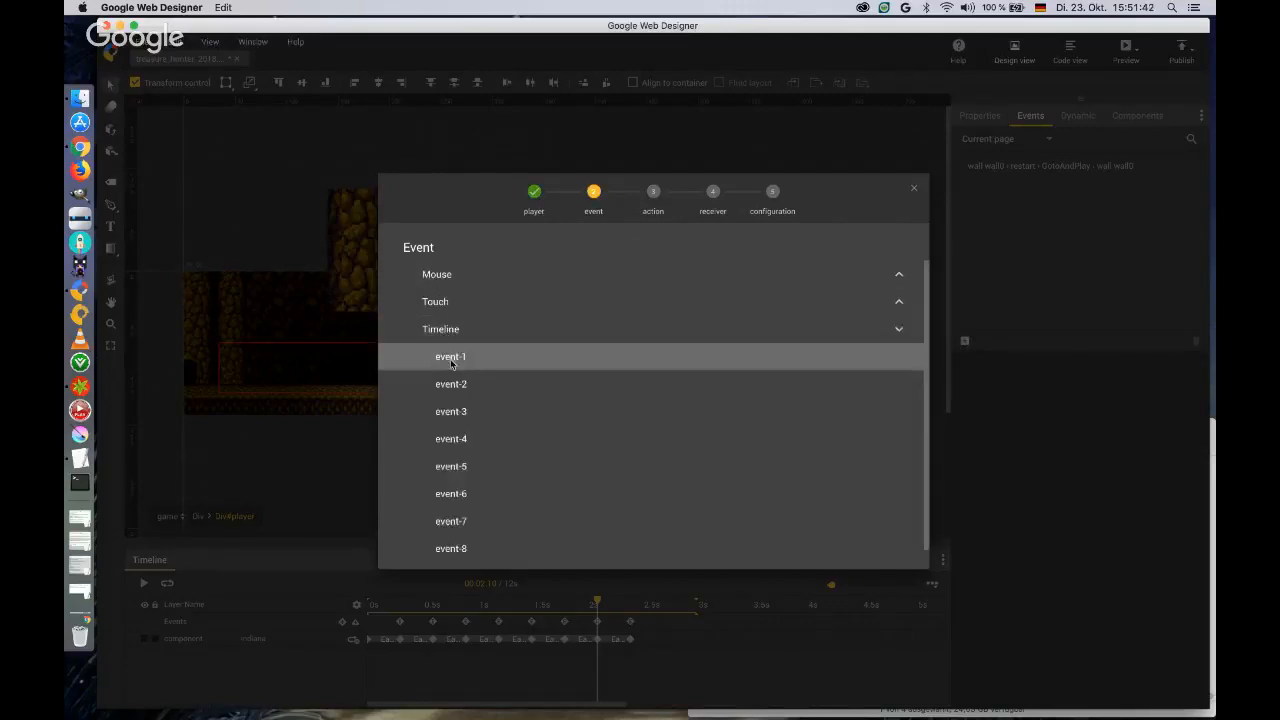
{"action": "left_click", "coordinate": [452, 356]}
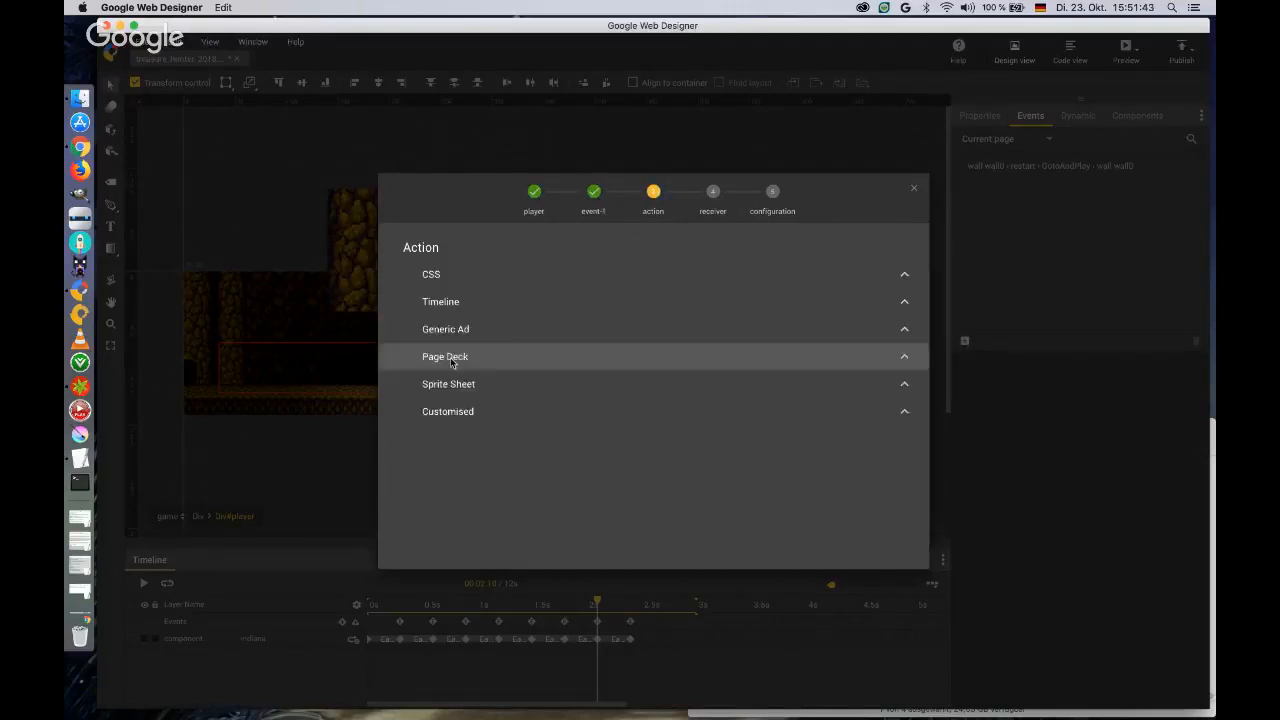
{"action": "left_click", "coordinate": [452, 412]}
{"action": "left_click", "coordinate": [475, 468]}
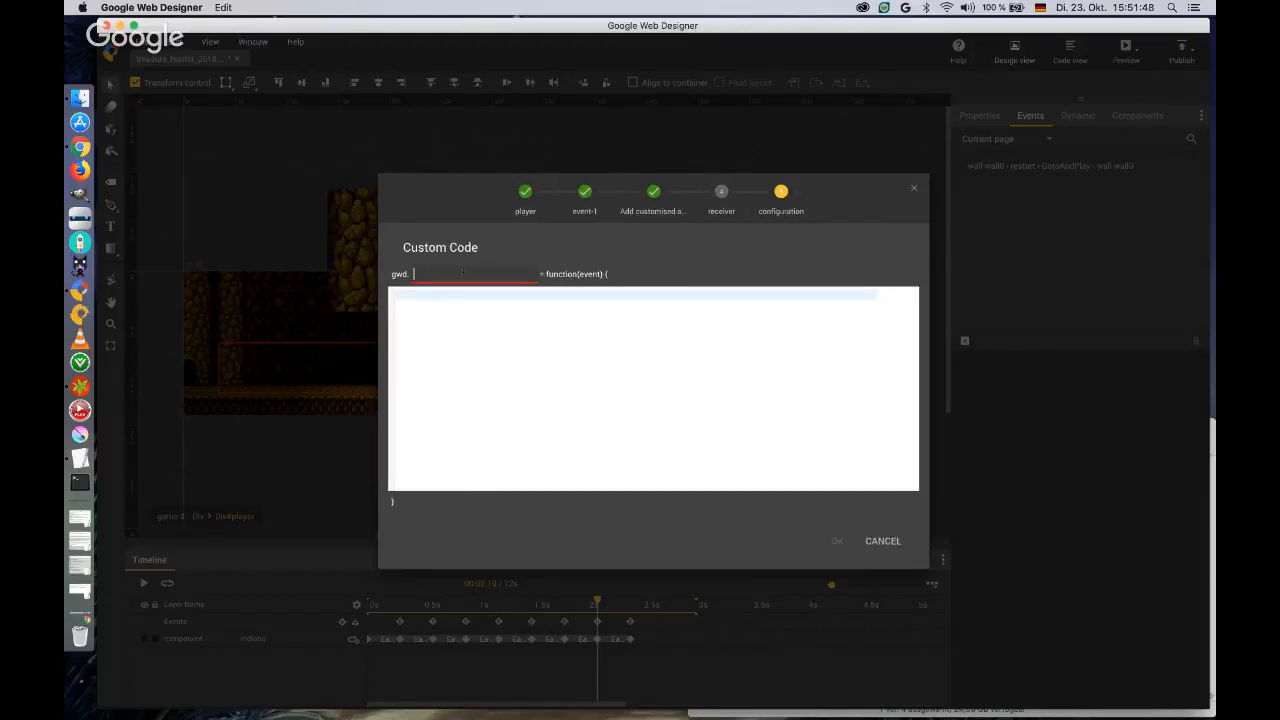
Name the custom function moveRight and enter gwd.playerPosition++; as its first code line.
{"action": "type", "text": "moveRight"}
{"action": "key", "text": "Tab"}
{"action": "type", "text": "gwd.player"}
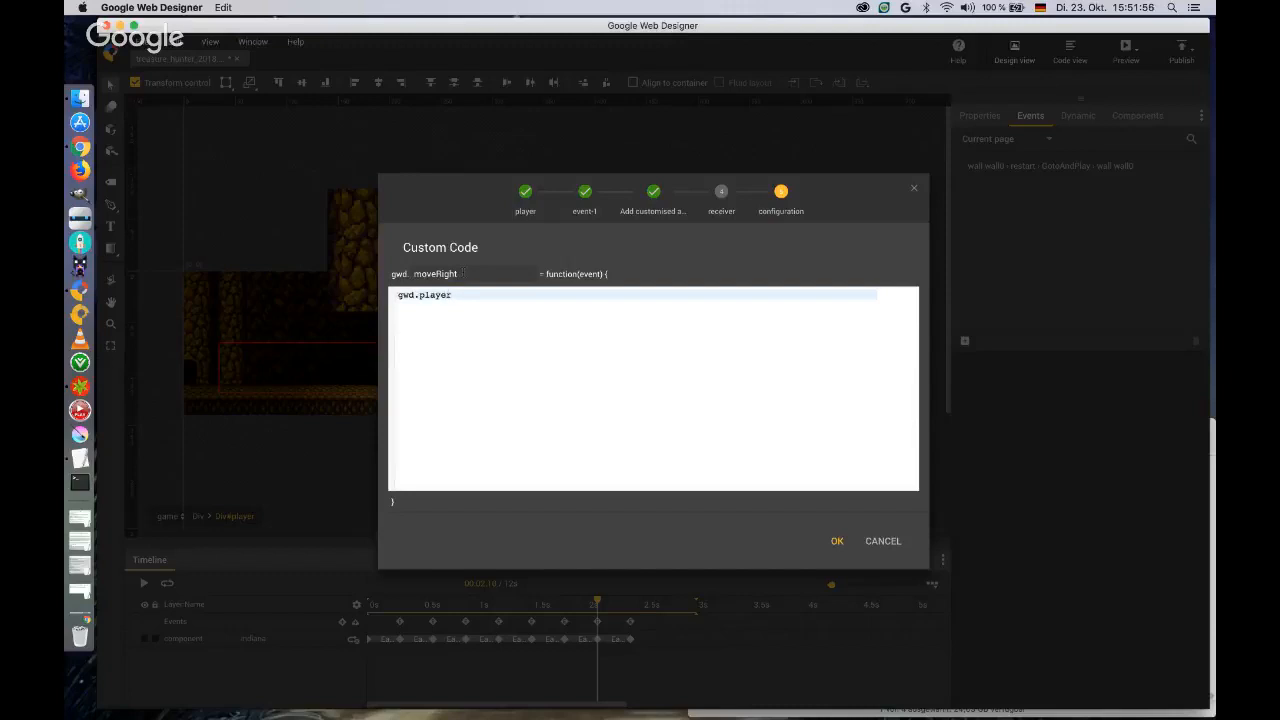
{"action": "type", "text": "Position++;"}
{"action": "key", "text": "Return"}
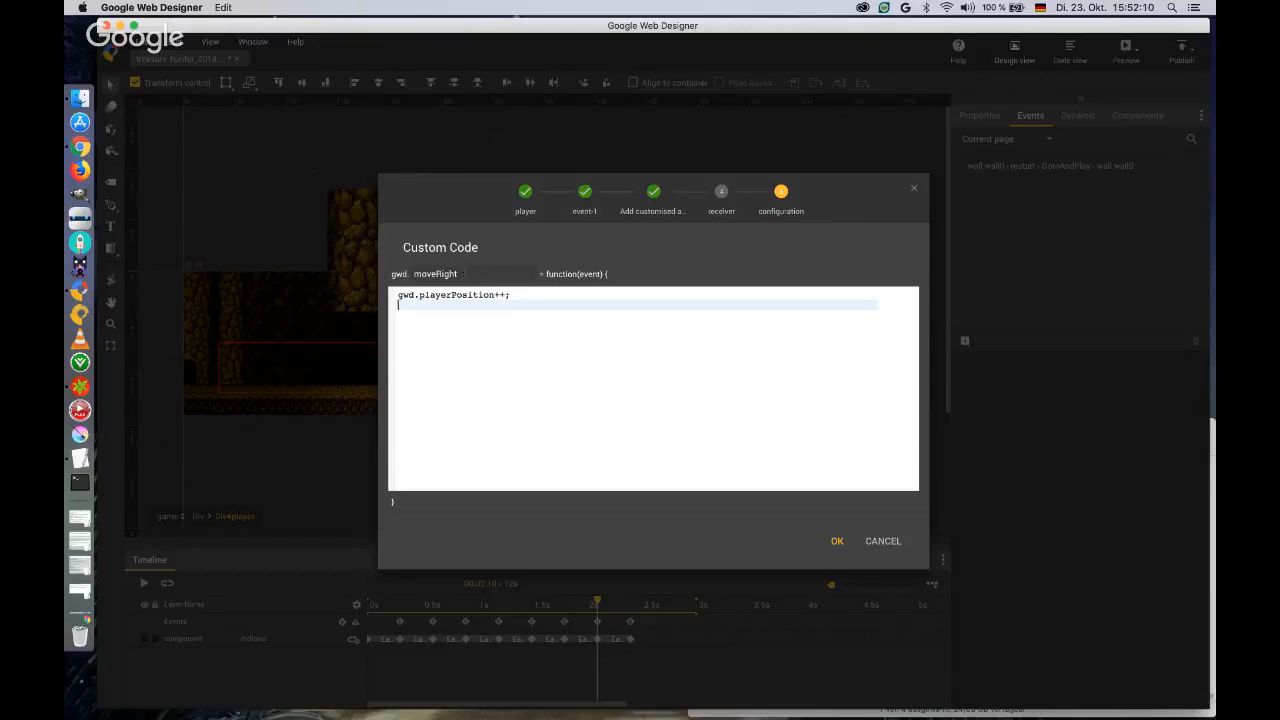
Add the code line gwd.actions.timeline.pause('player') to moveRight and save the event.
{"action": "type", "text": "gwd"}
{"action": "type", "text": ".action.timelin"}
{"action": "type", "text": "e"}
{"action": "type", "text": "s"}
{"action": "type", "text": ".timeline.pause("}
{"action": "type", "text": "'player')"}
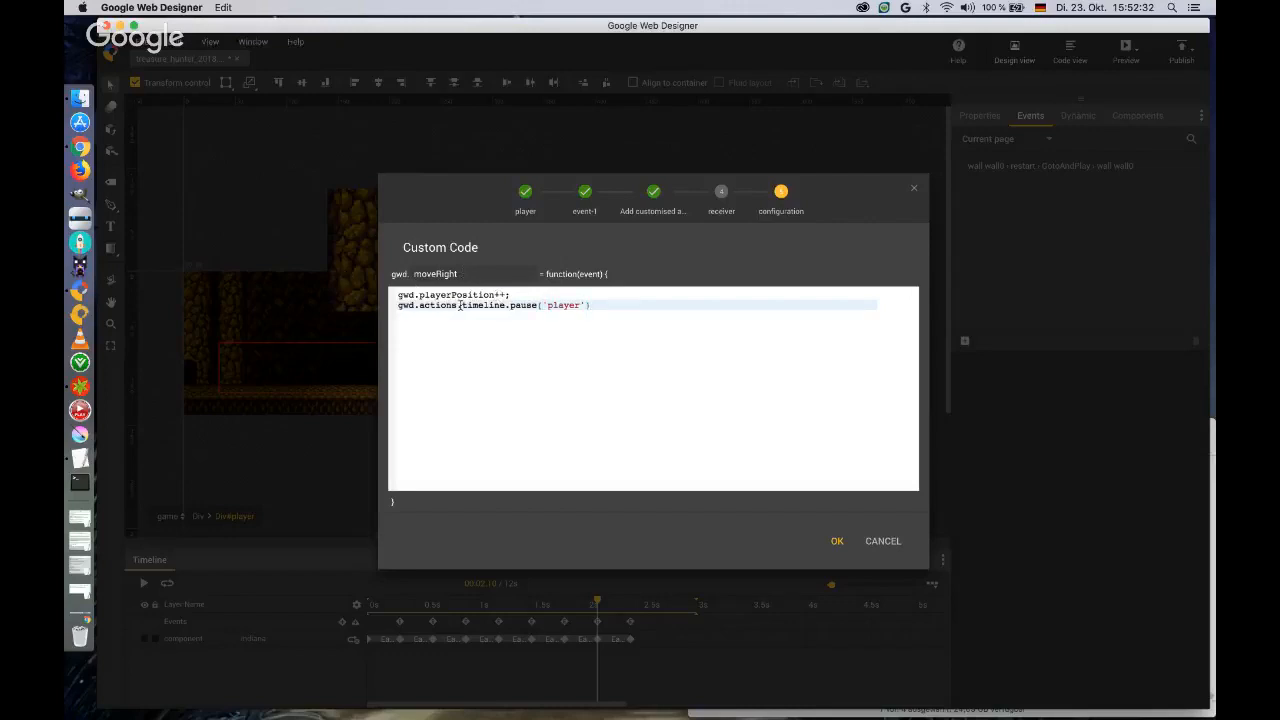
{"action": "left_click", "coordinate": [836, 541]}
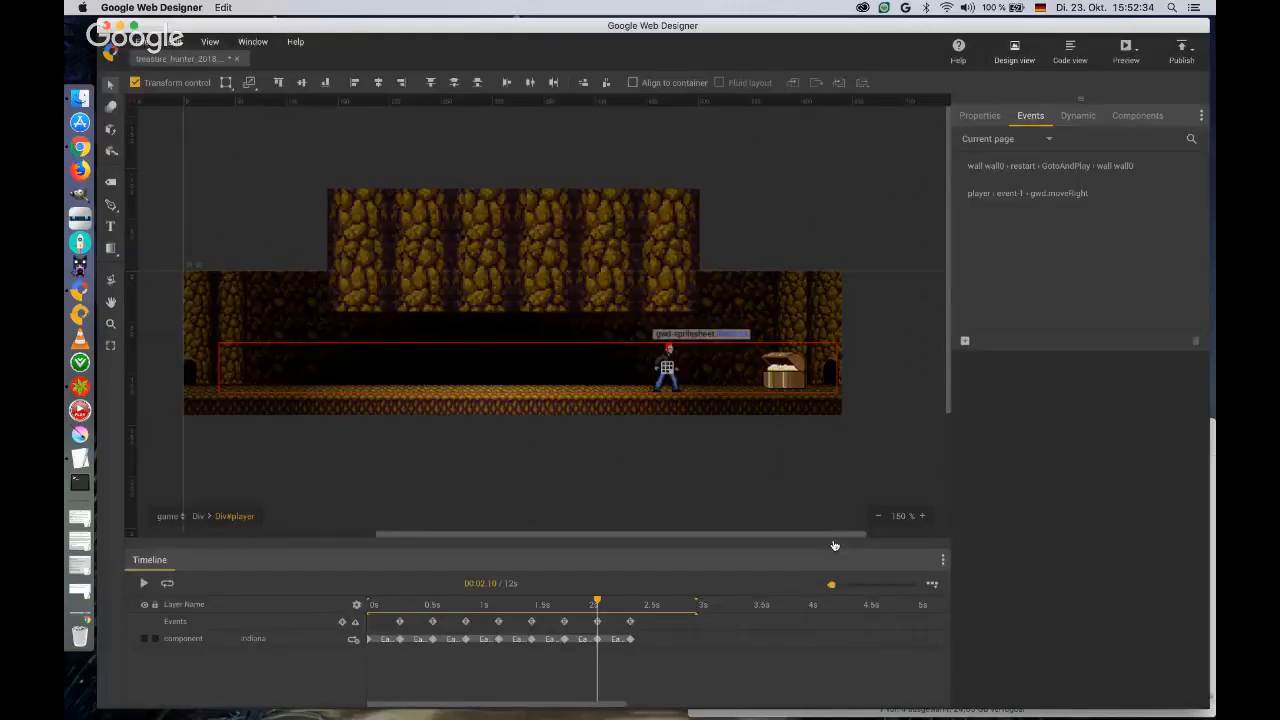
Create an event for the player div that runs the customised action gwd.moveRight on timeline marker event-2.
{"action": "left_click", "coordinate": [965, 341]}
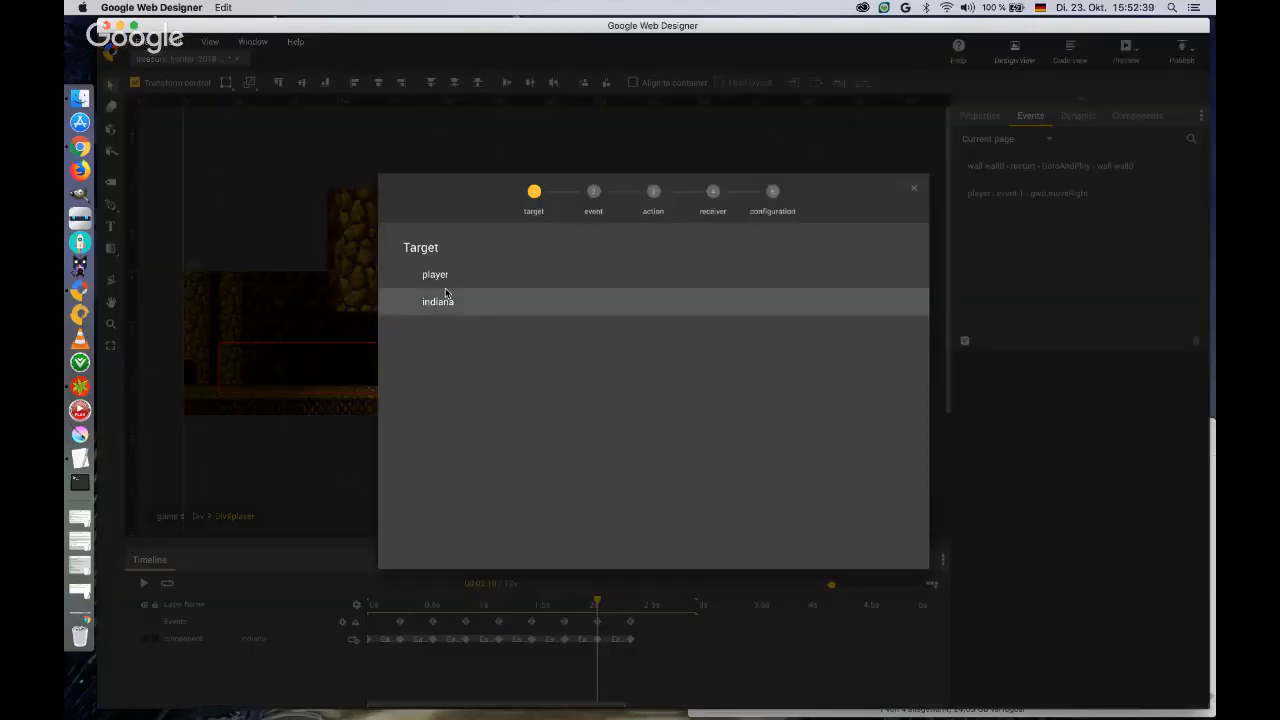
{"action": "left_click", "coordinate": [442, 300]}
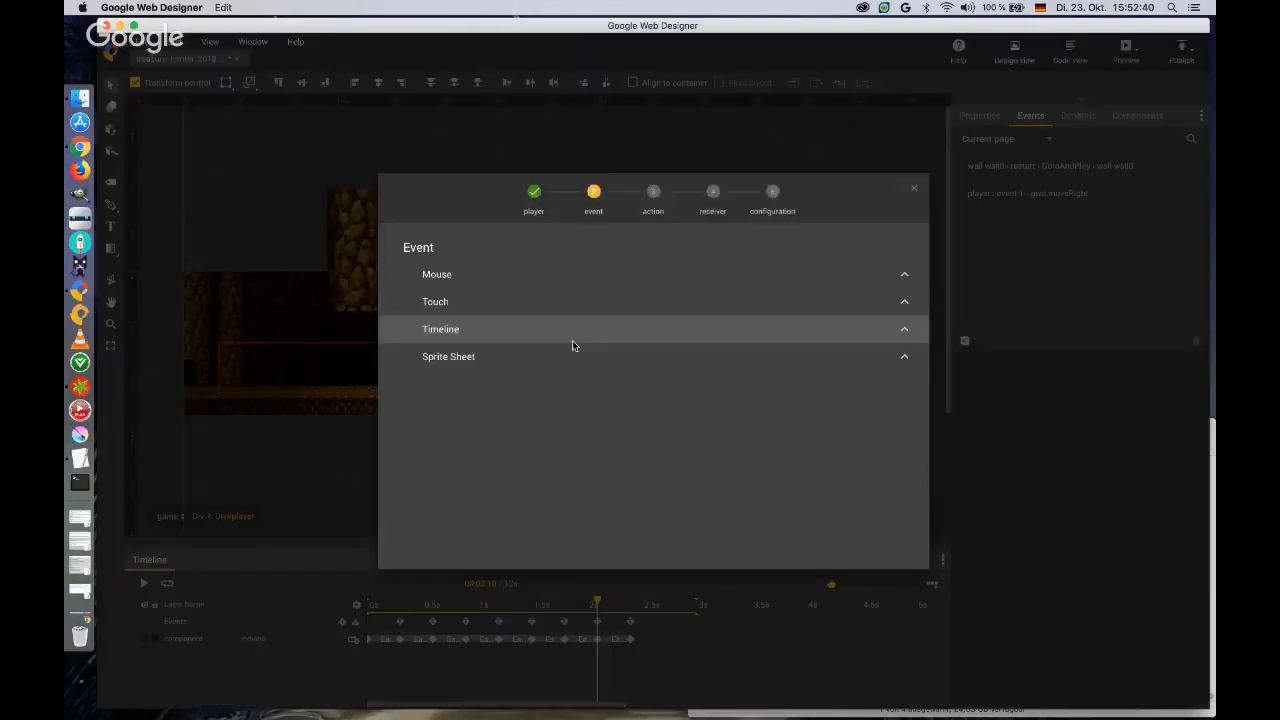
{"action": "left_click", "coordinate": [472, 360]}
{"action": "left_click", "coordinate": [457, 329]}
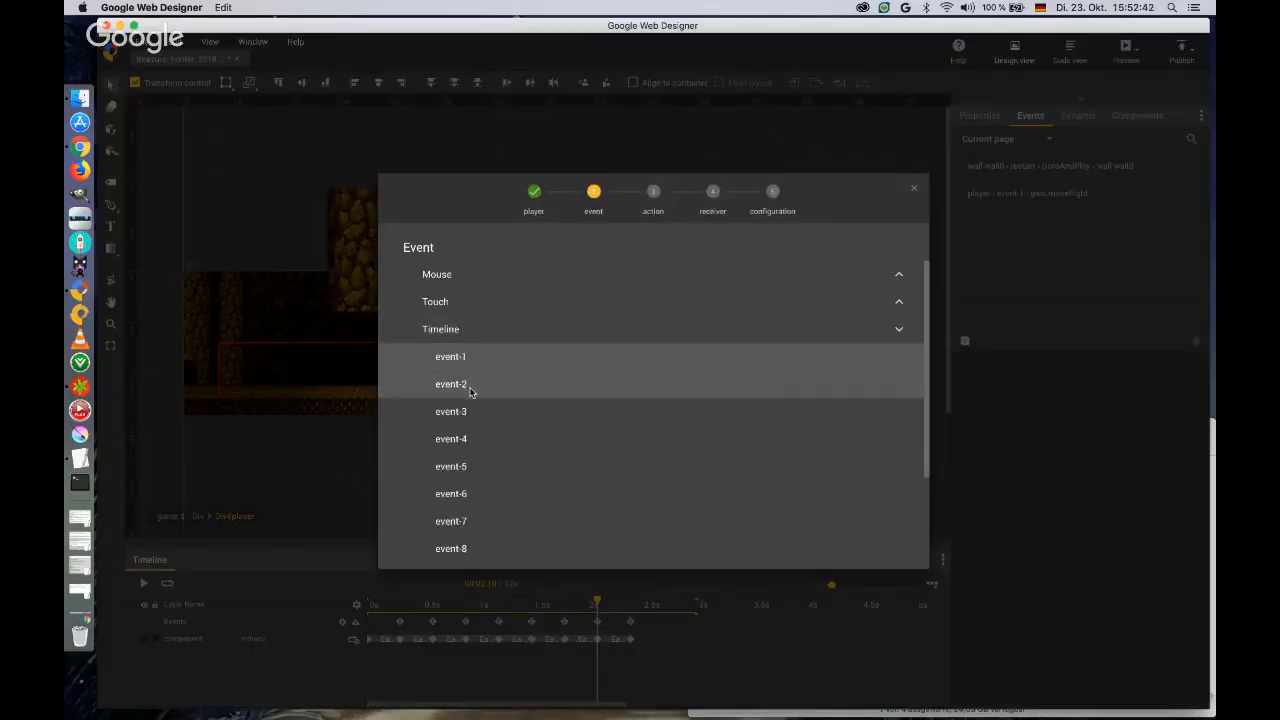
{"action": "left_click", "coordinate": [470, 386]}
{"action": "left_click", "coordinate": [489, 413]}
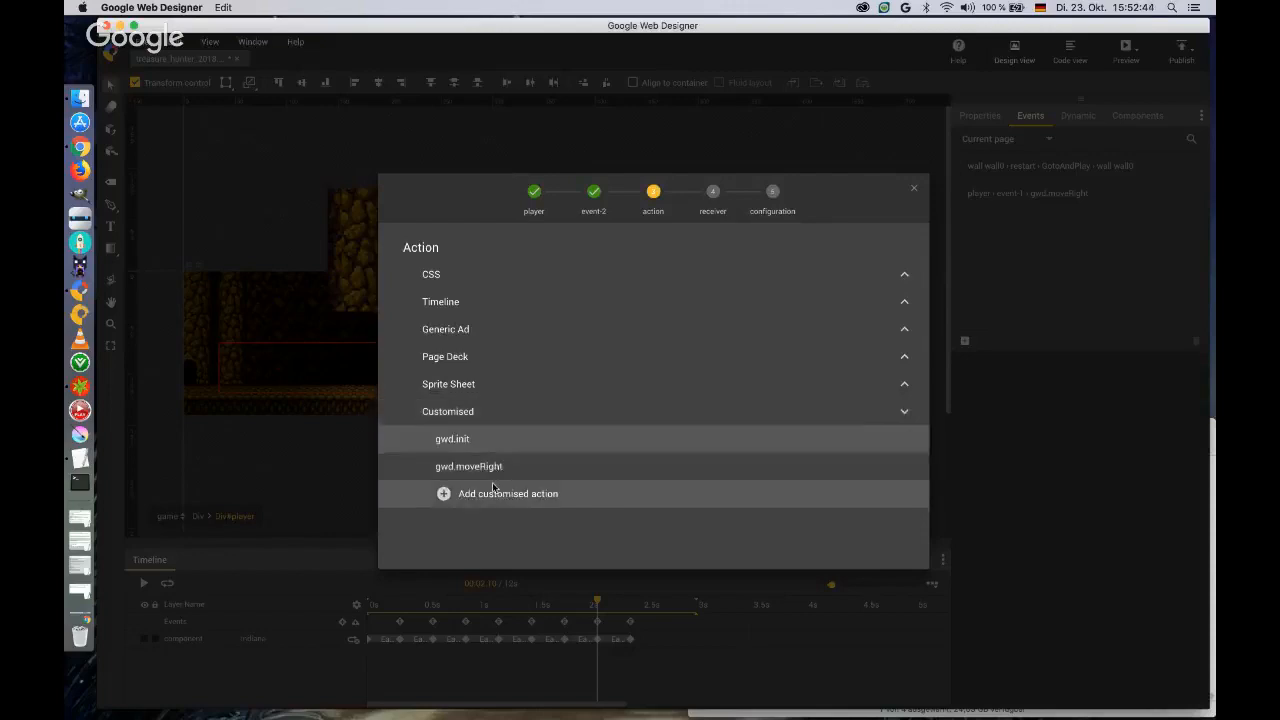
{"action": "left_click", "coordinate": [484, 468]}
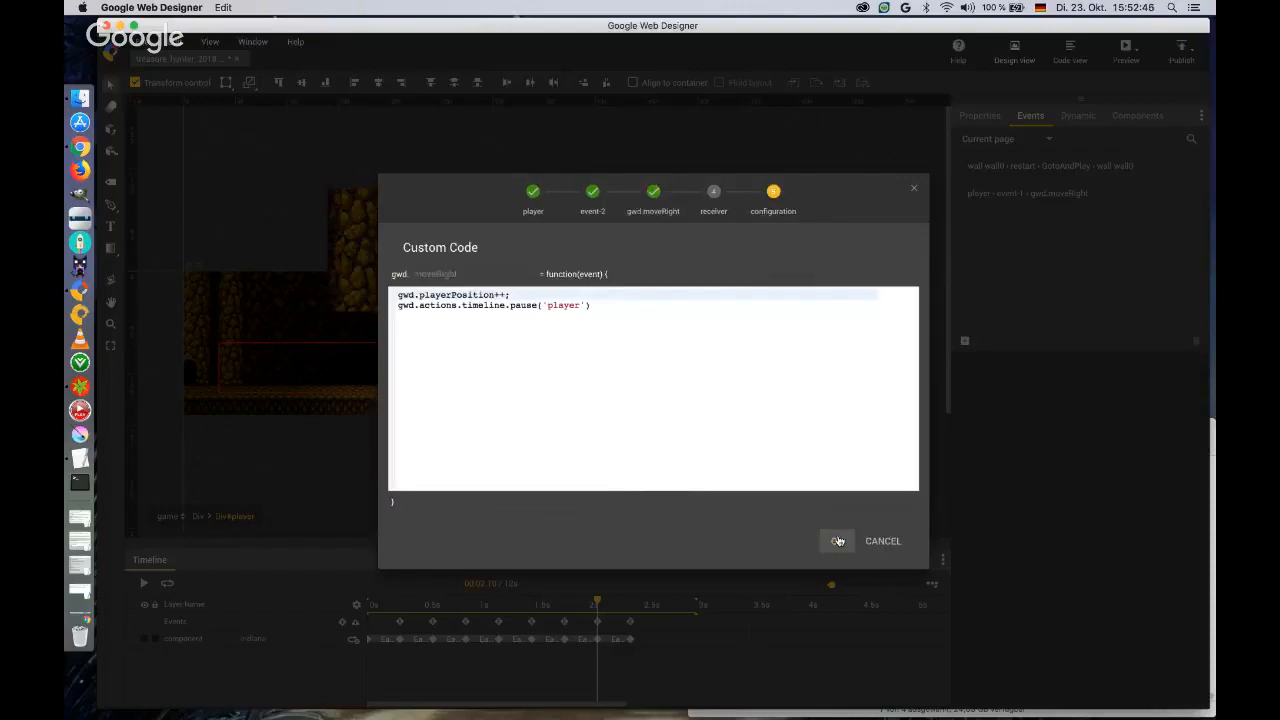
{"action": "left_click", "coordinate": [837, 541]}
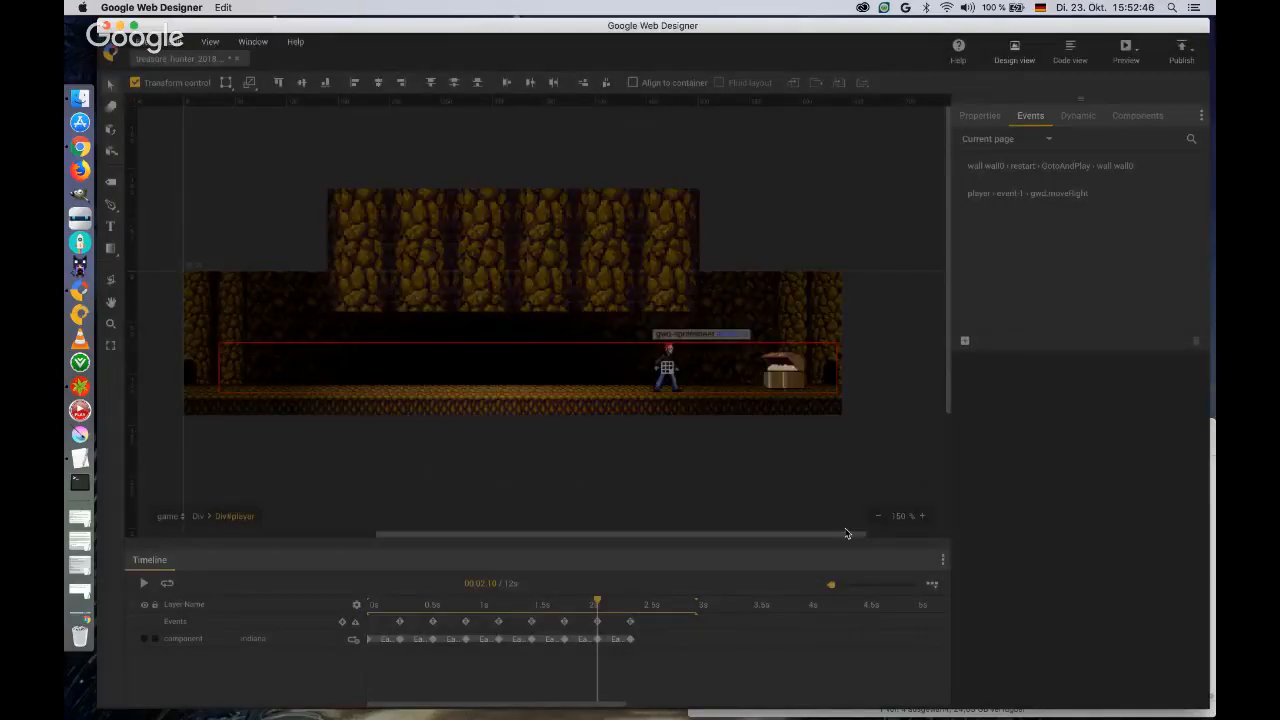
Add an event that makes the player's timeline marker event-3 call the existing gwd.moveRight function.
{"action": "left_click", "coordinate": [965, 341]}
{"action": "left_click", "coordinate": [432, 279]}
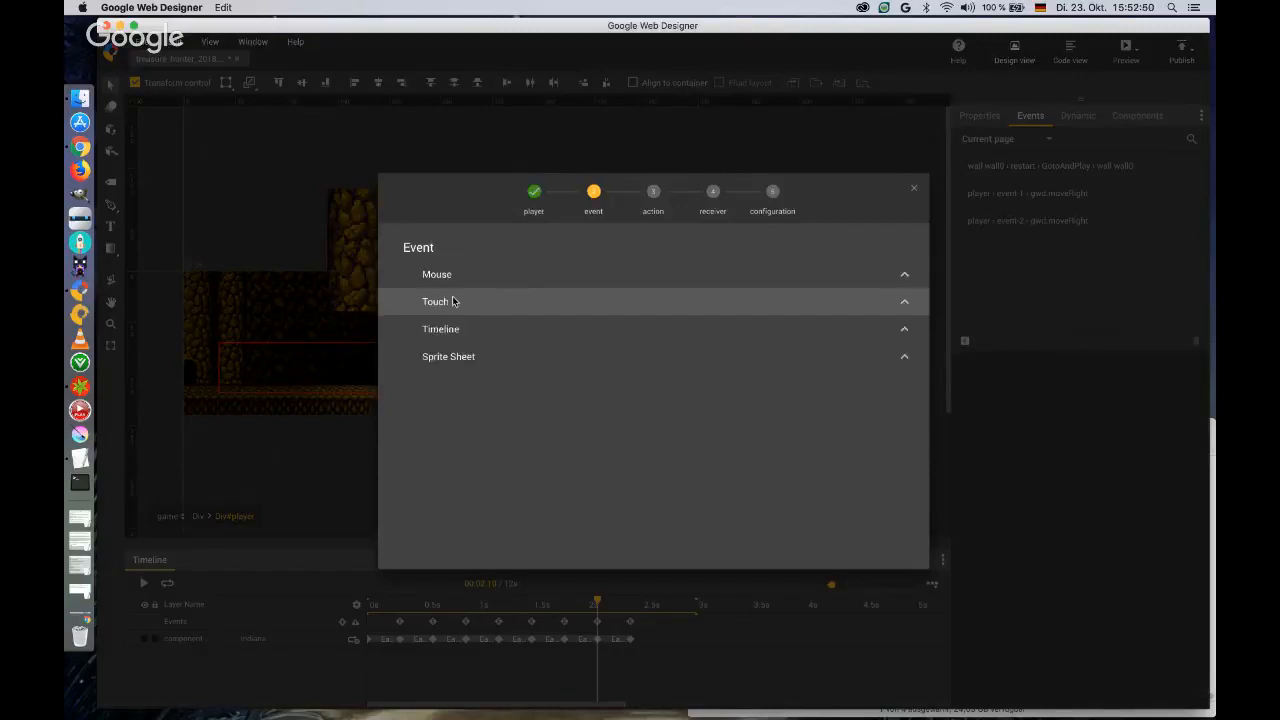
{"action": "left_click", "coordinate": [447, 330]}
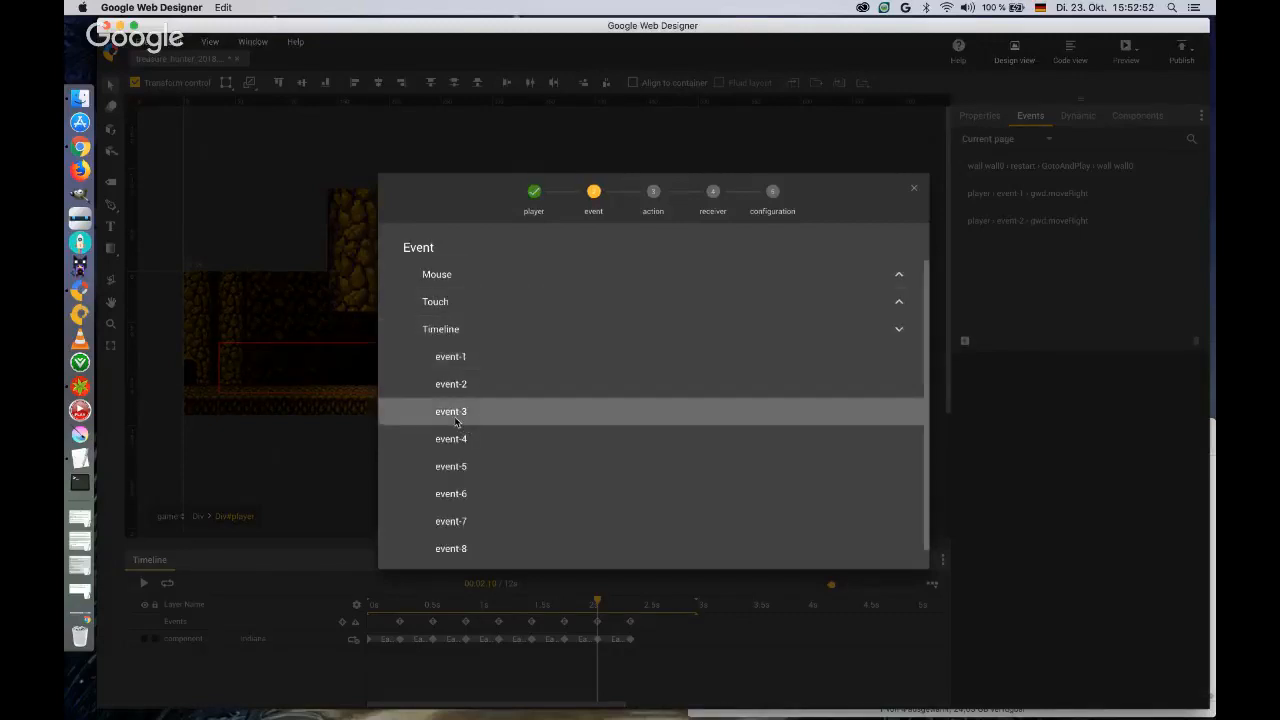
{"action": "left_click", "coordinate": [455, 412]}
{"action": "left_click", "coordinate": [465, 413]}
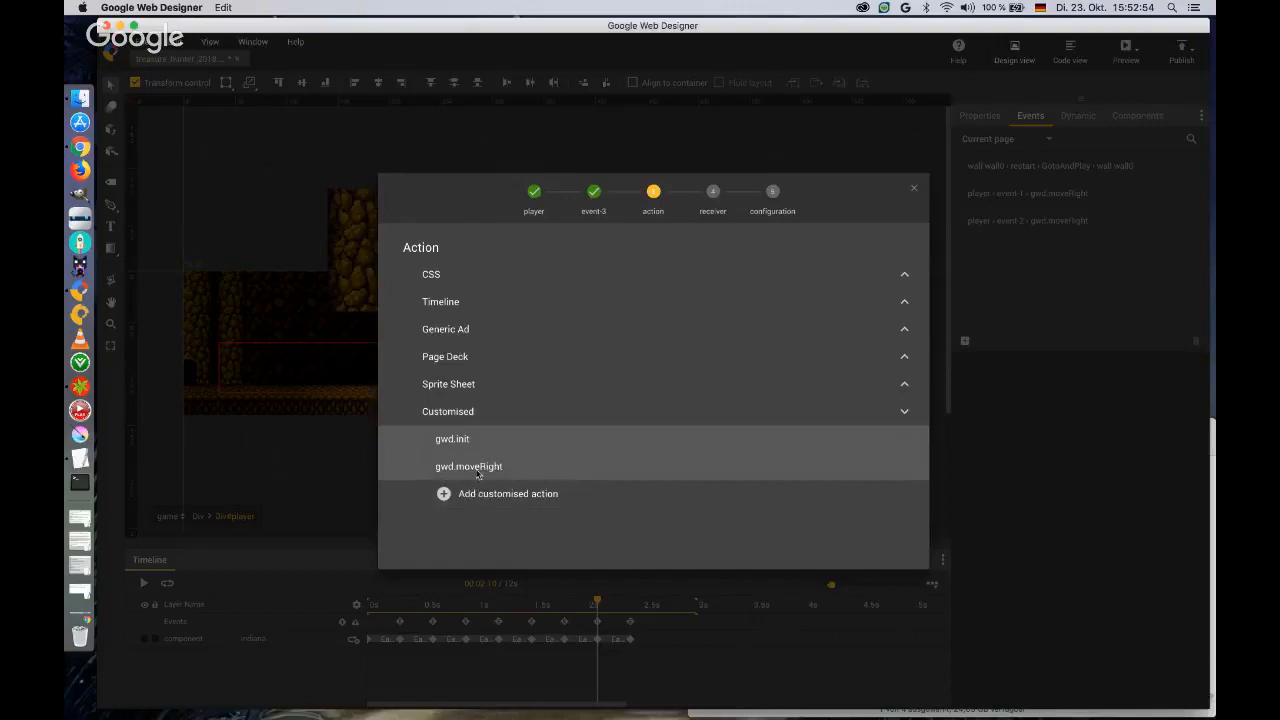
{"action": "left_click", "coordinate": [478, 475]}
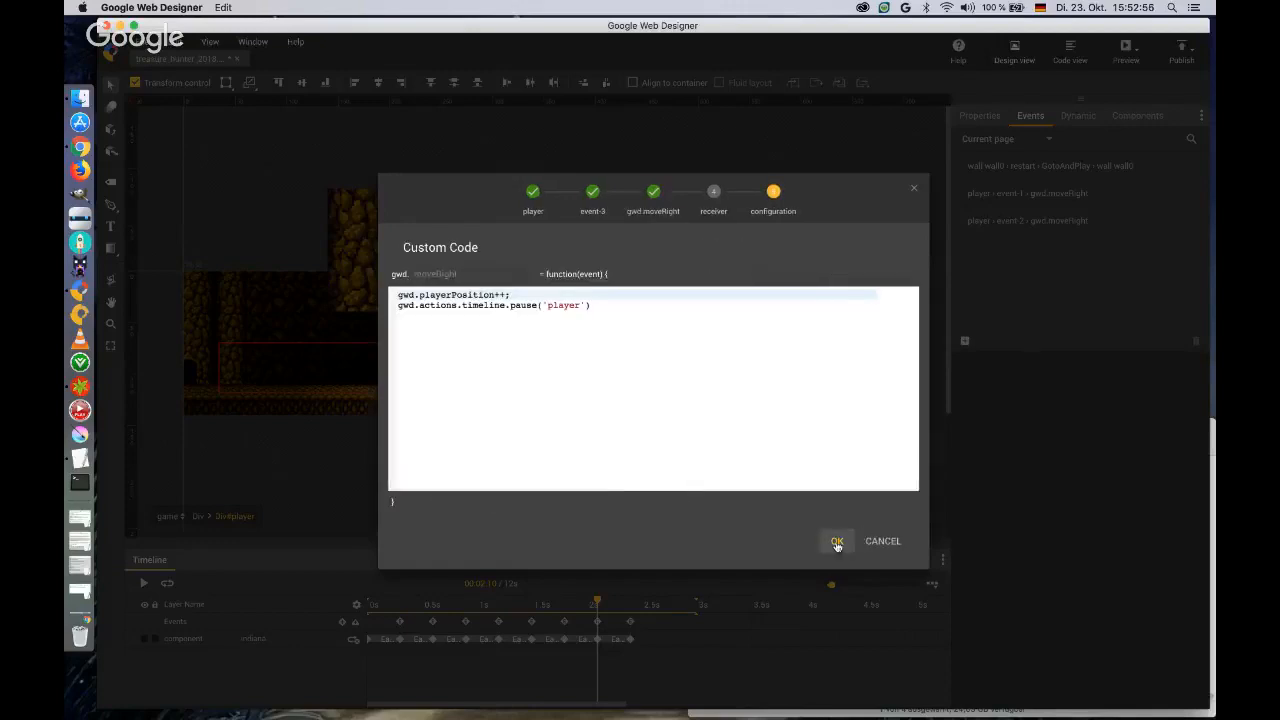
{"action": "left_click", "coordinate": [837, 542]}
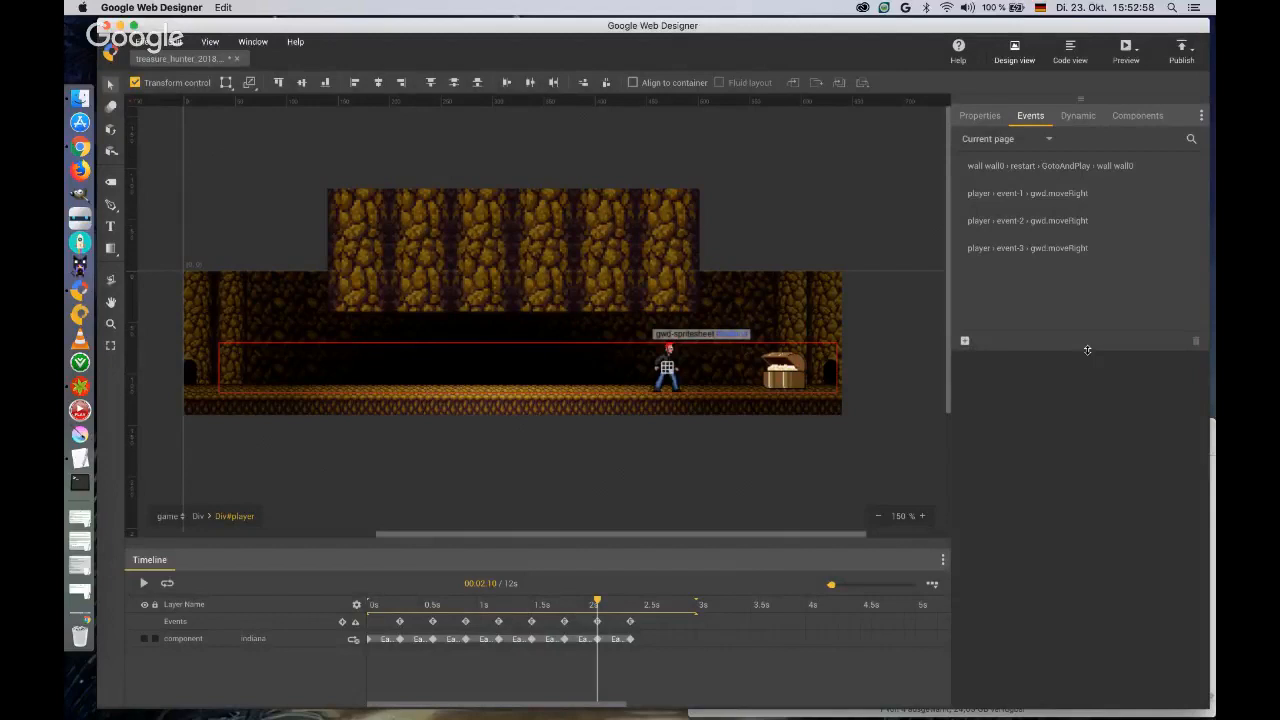
Enlarge the event list's area and add an event running gwd.moveRight on the player's timeline marker event-4.
{"action": "left_click_drag", "start_coordinate": [1087, 349], "coordinate": [966, 503]}
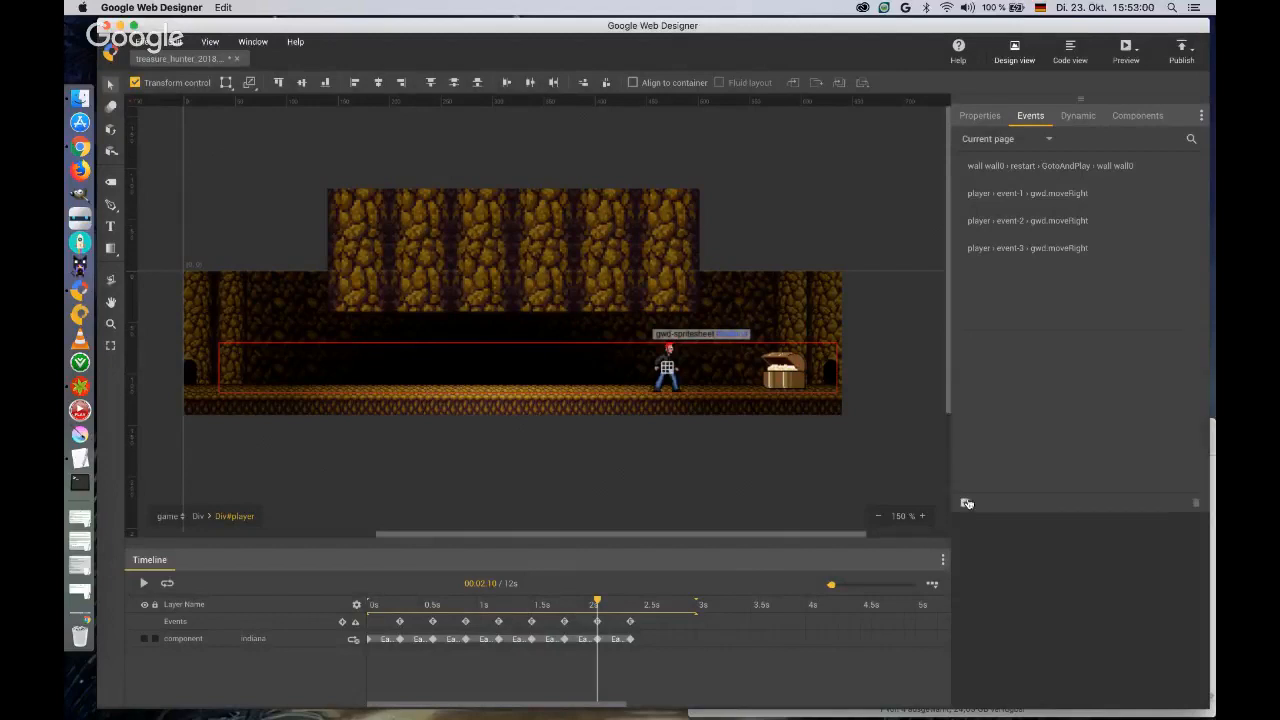
{"action": "left_click", "coordinate": [964, 505]}
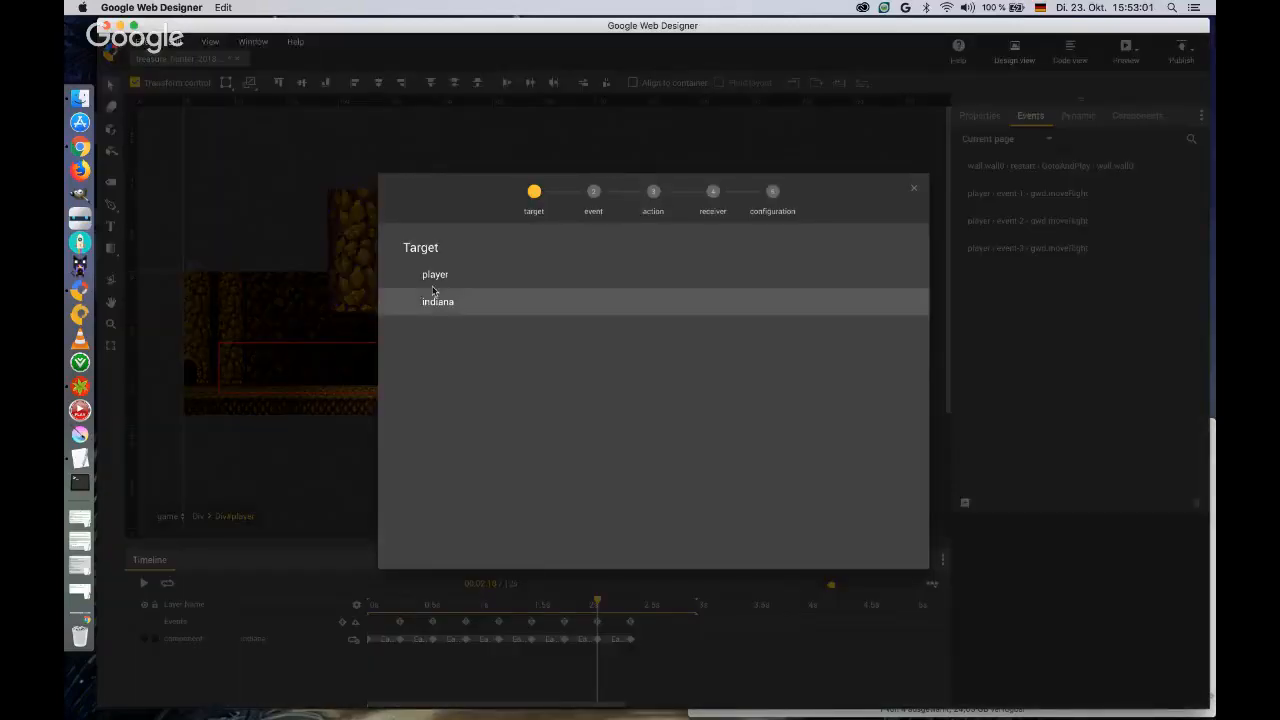
{"action": "left_click", "coordinate": [434, 276]}
{"action": "left_click", "coordinate": [480, 330]}
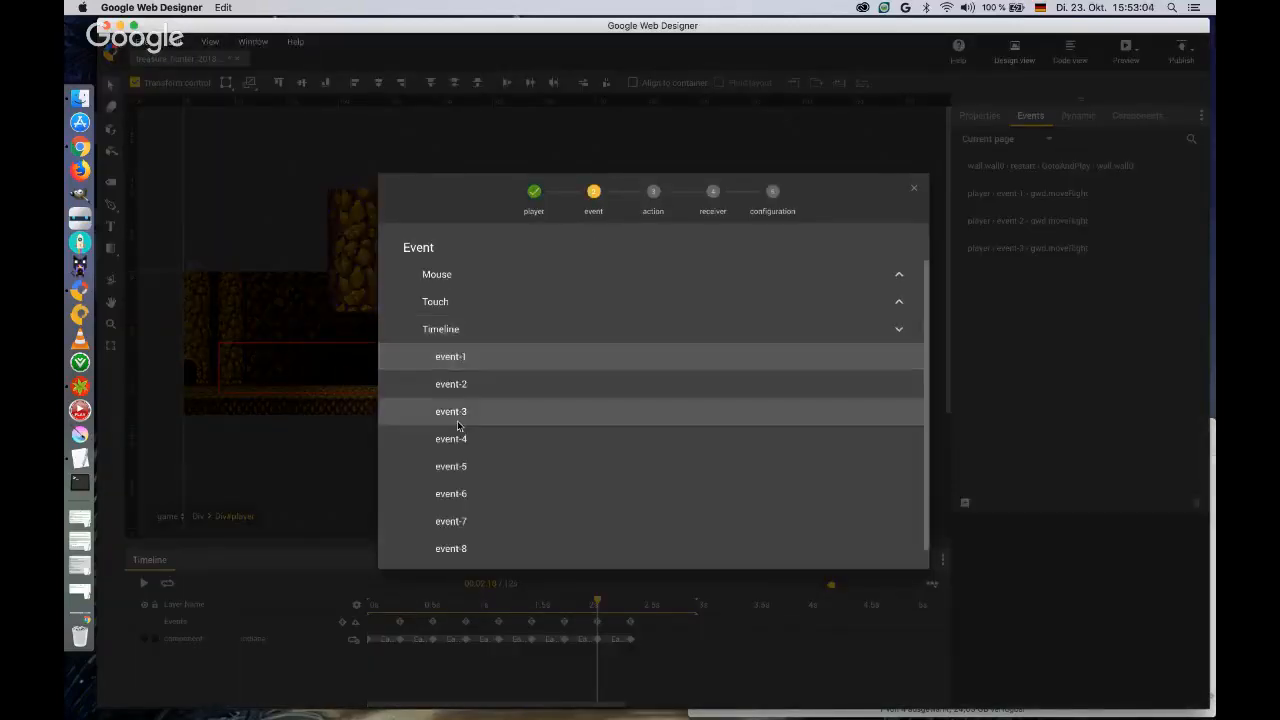
{"action": "left_click", "coordinate": [458, 438]}
{"action": "left_click", "coordinate": [463, 413]}
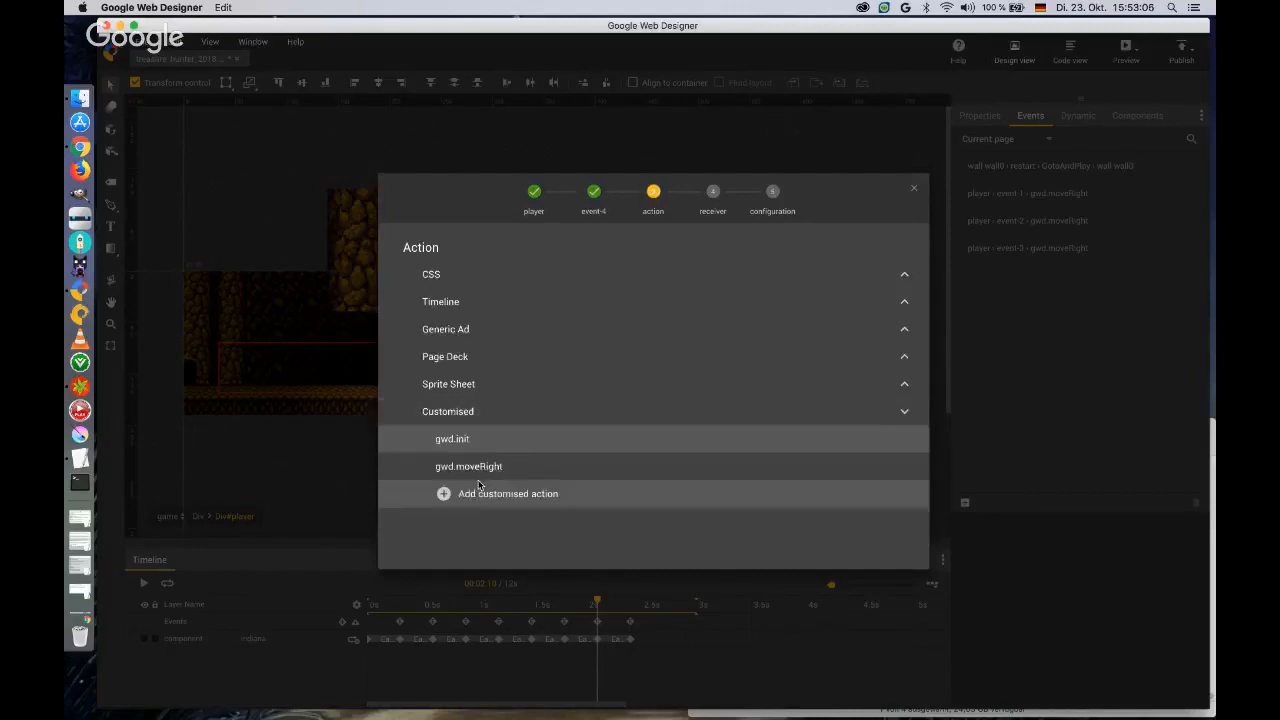
{"action": "left_click", "coordinate": [470, 467]}
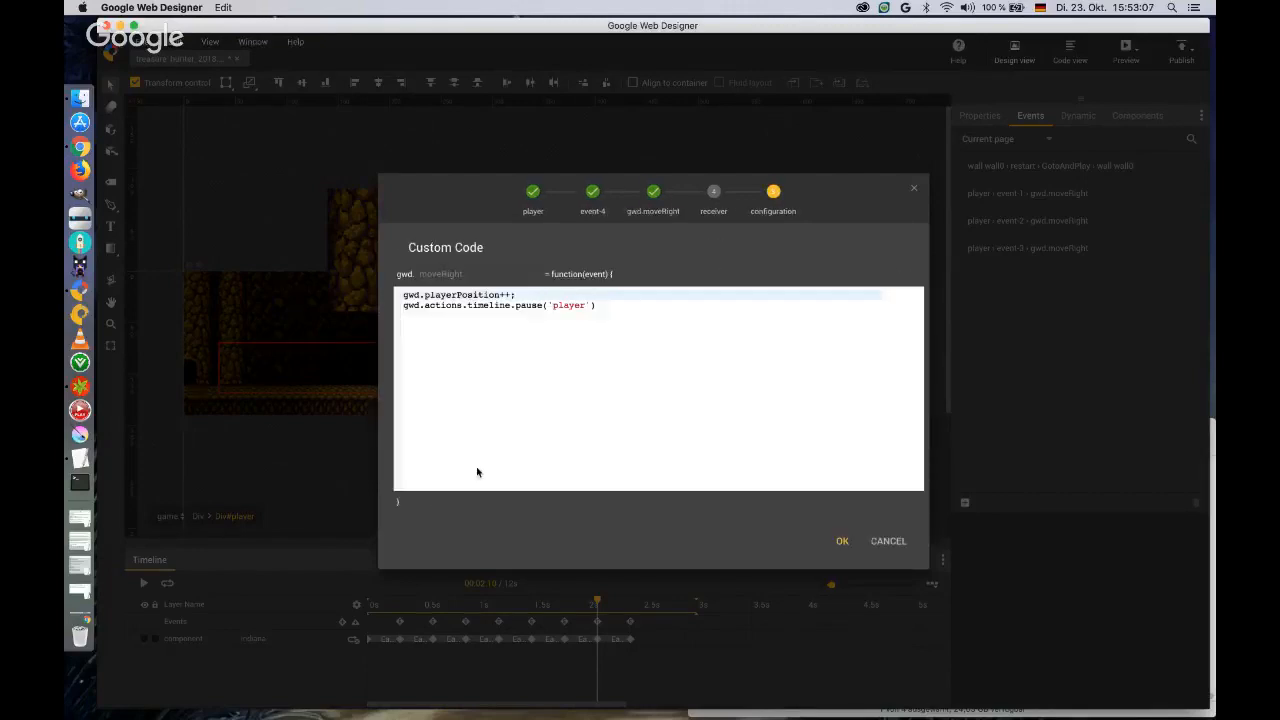
{"action": "left_click", "coordinate": [836, 541]}
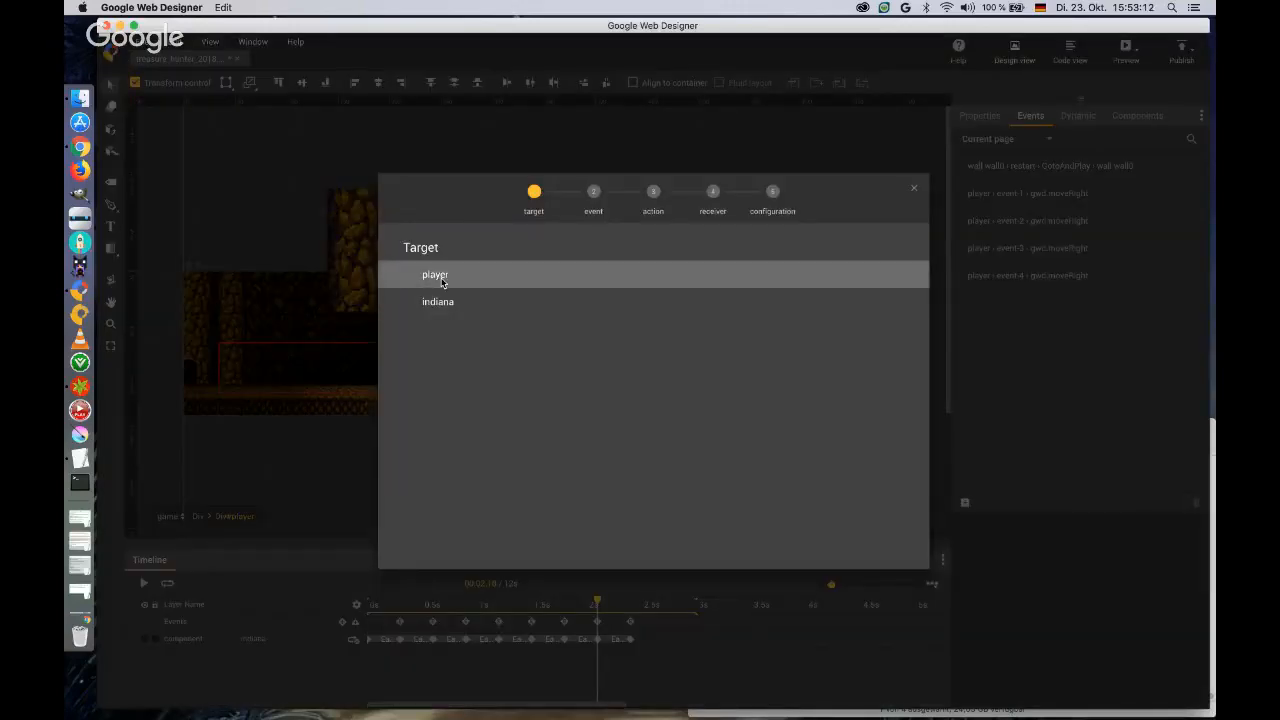
Set up a player event that triggers gwd.moveRight on timeline marker event-5 and save it.
{"action": "left_click", "coordinate": [442, 280]}
{"action": "left_click", "coordinate": [442, 330]}
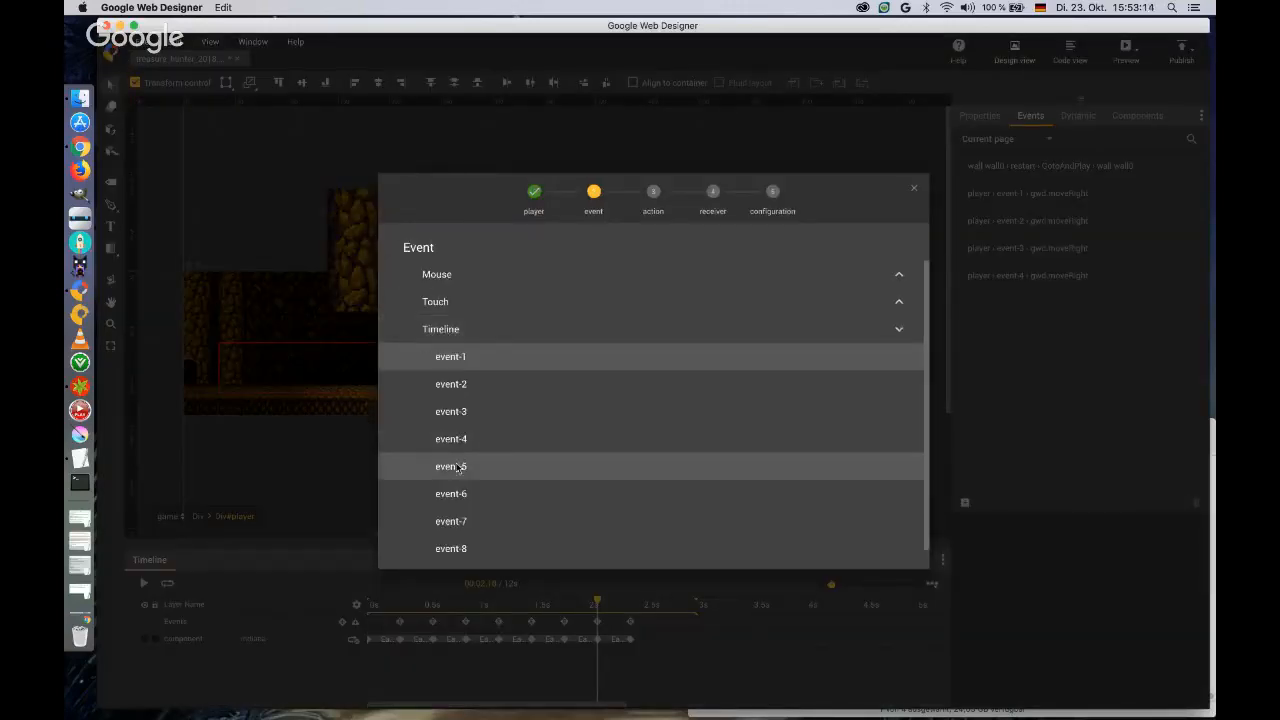
{"action": "left_click", "coordinate": [457, 474]}
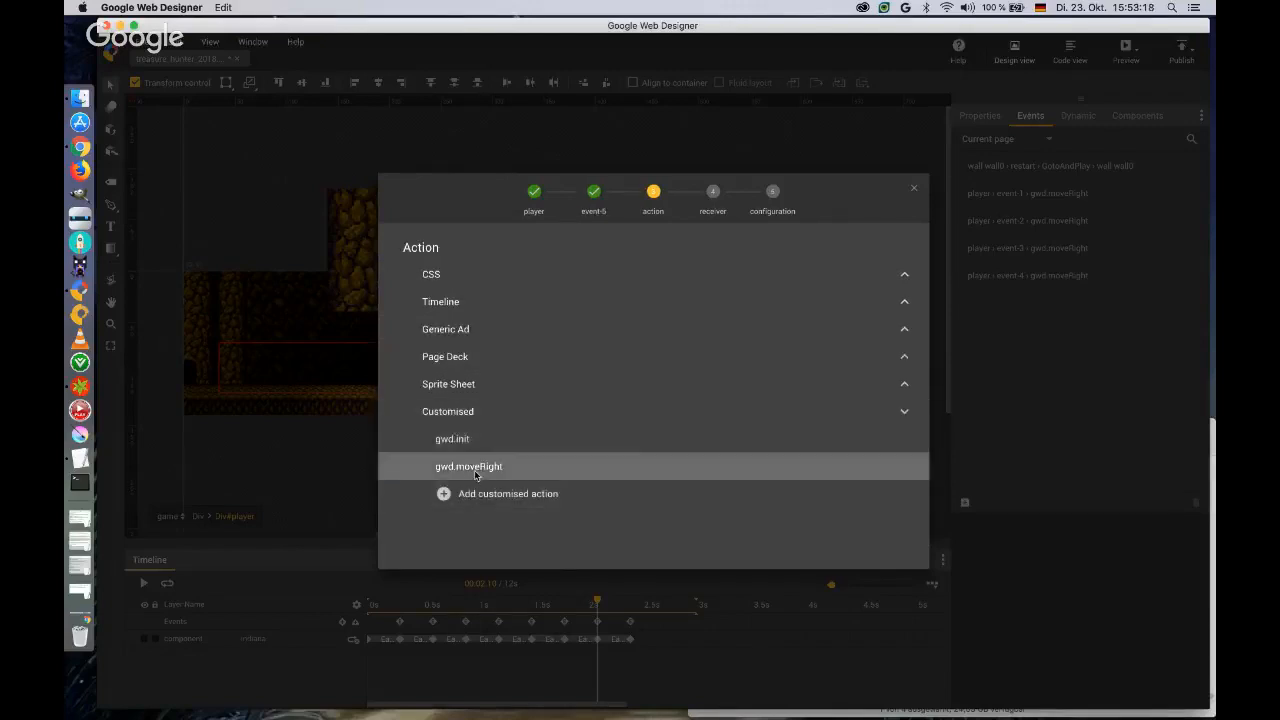
{"action": "left_click", "coordinate": [474, 466]}
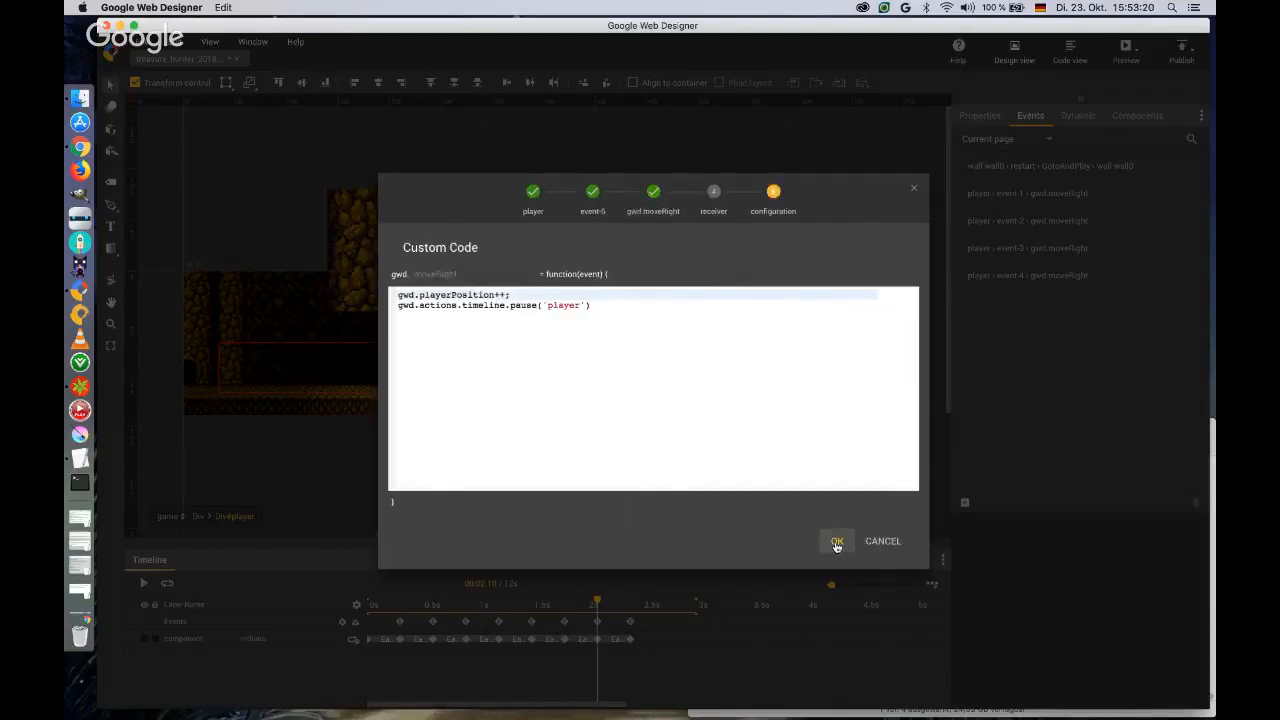
{"action": "left_click", "coordinate": [836, 541]}
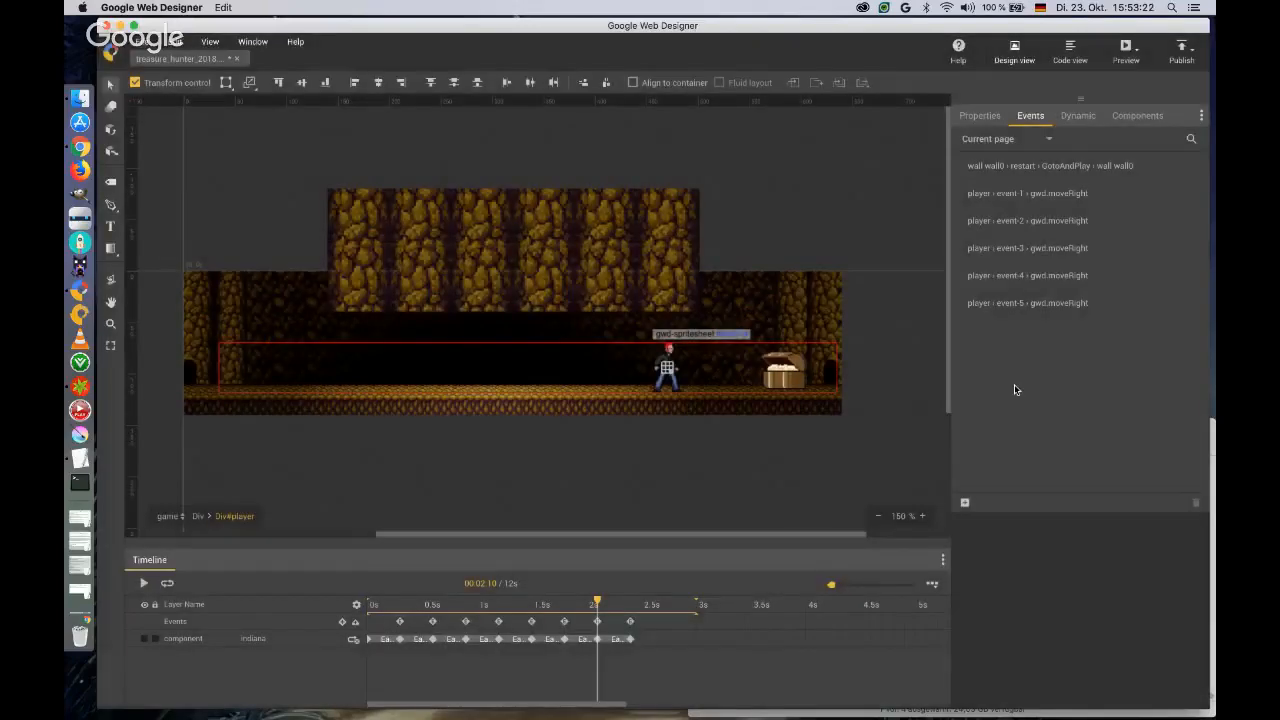
Create a further player event linking timeline marker event-6 to the customised action gwd.moveRight.
{"action": "left_click", "coordinate": [966, 505]}
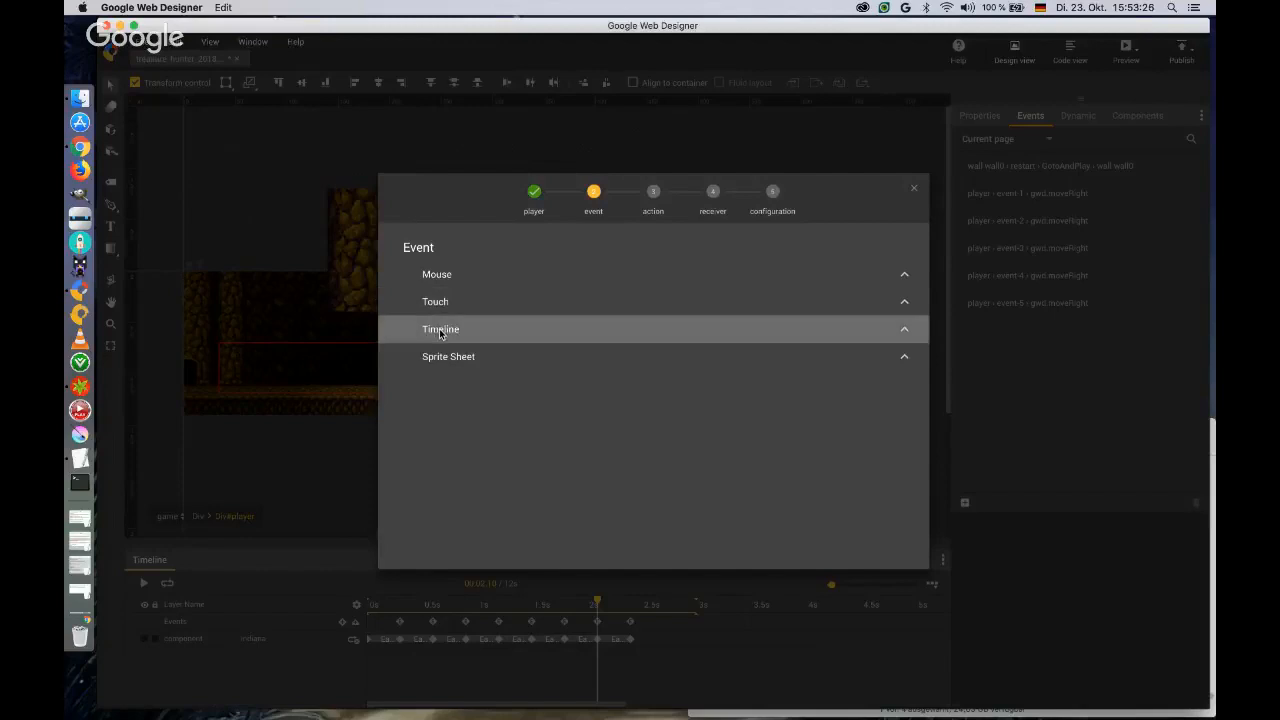
{"action": "left_click", "coordinate": [441, 331]}
{"action": "left_click", "coordinate": [454, 497]}
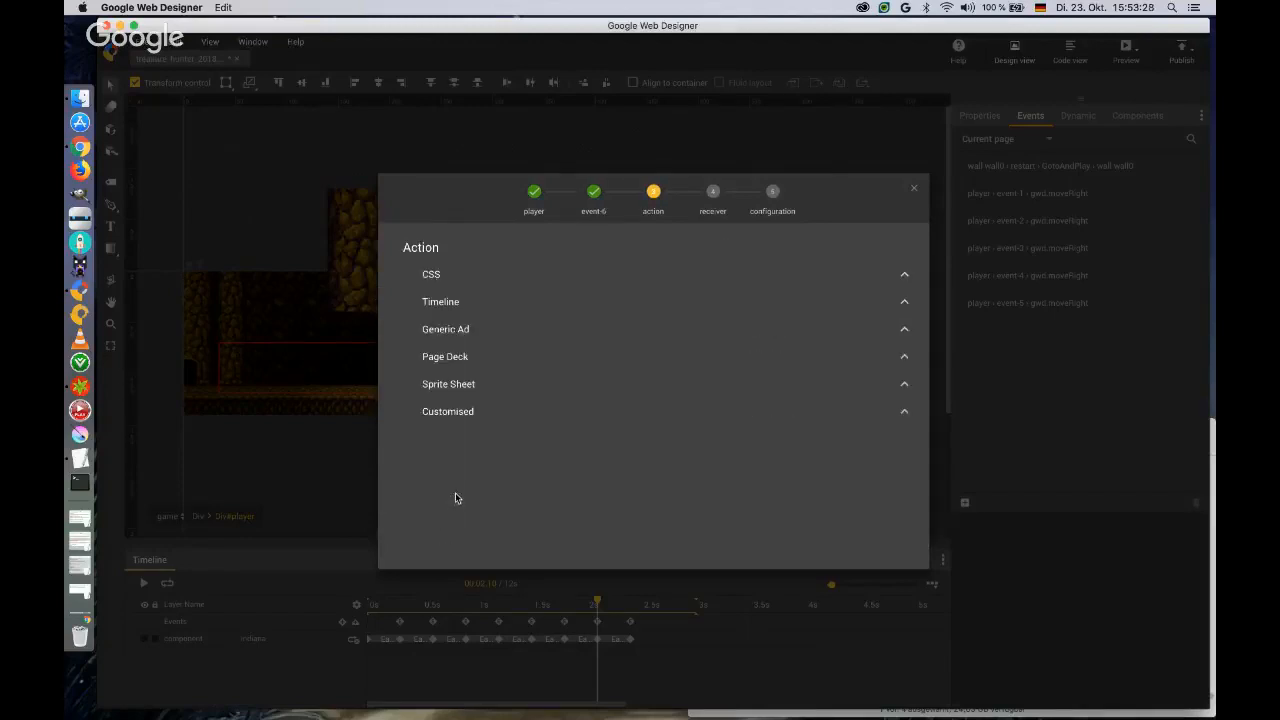
{"action": "left_click", "coordinate": [459, 412]}
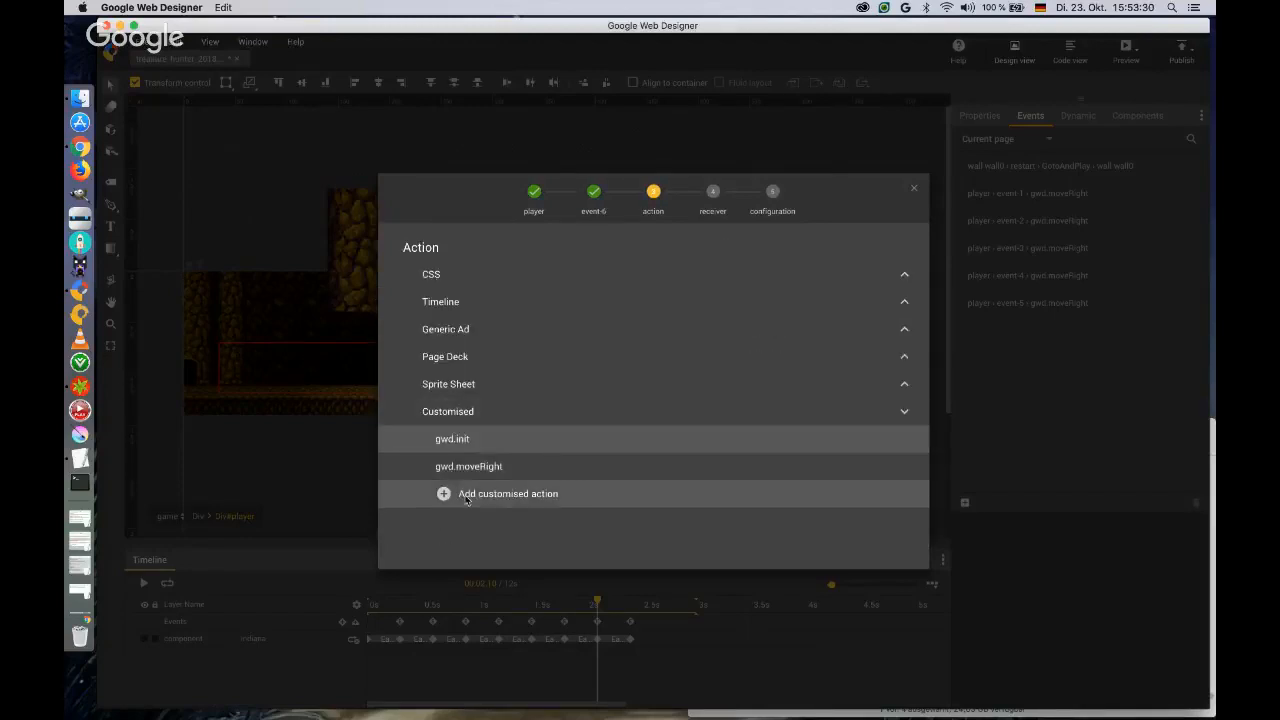
{"action": "left_click", "coordinate": [463, 467]}
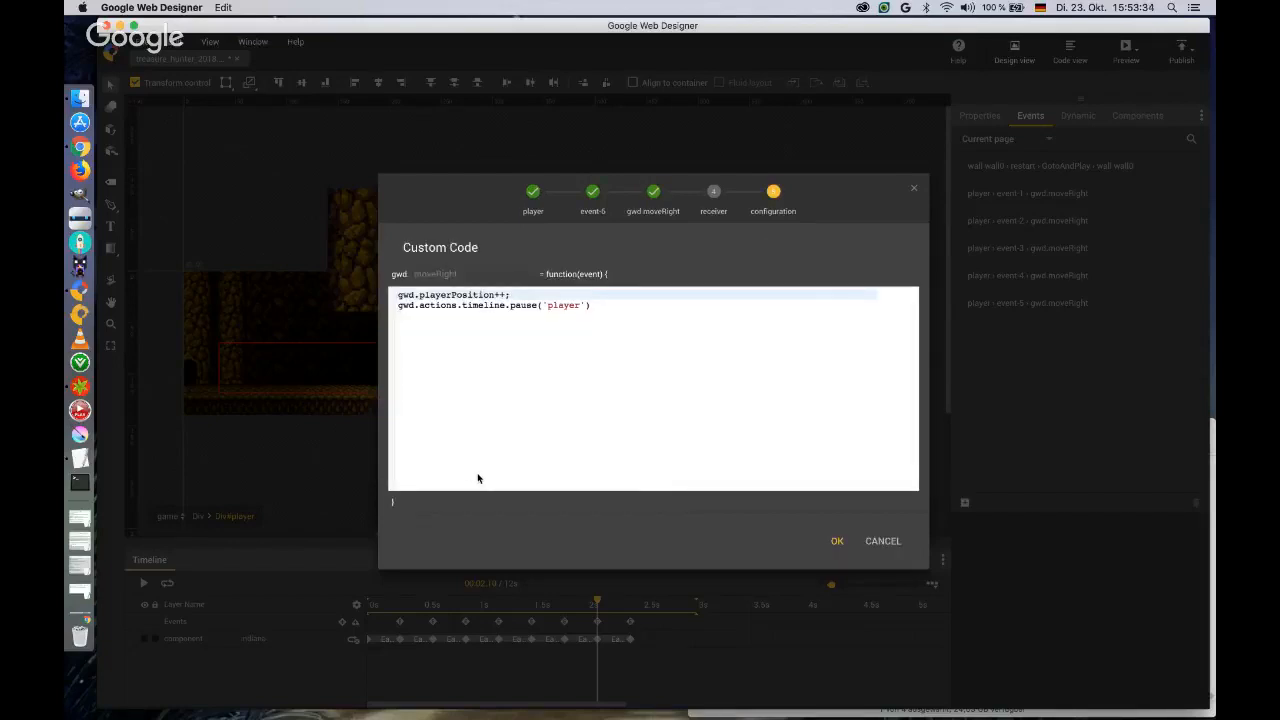
{"action": "left_click", "coordinate": [834, 540]}
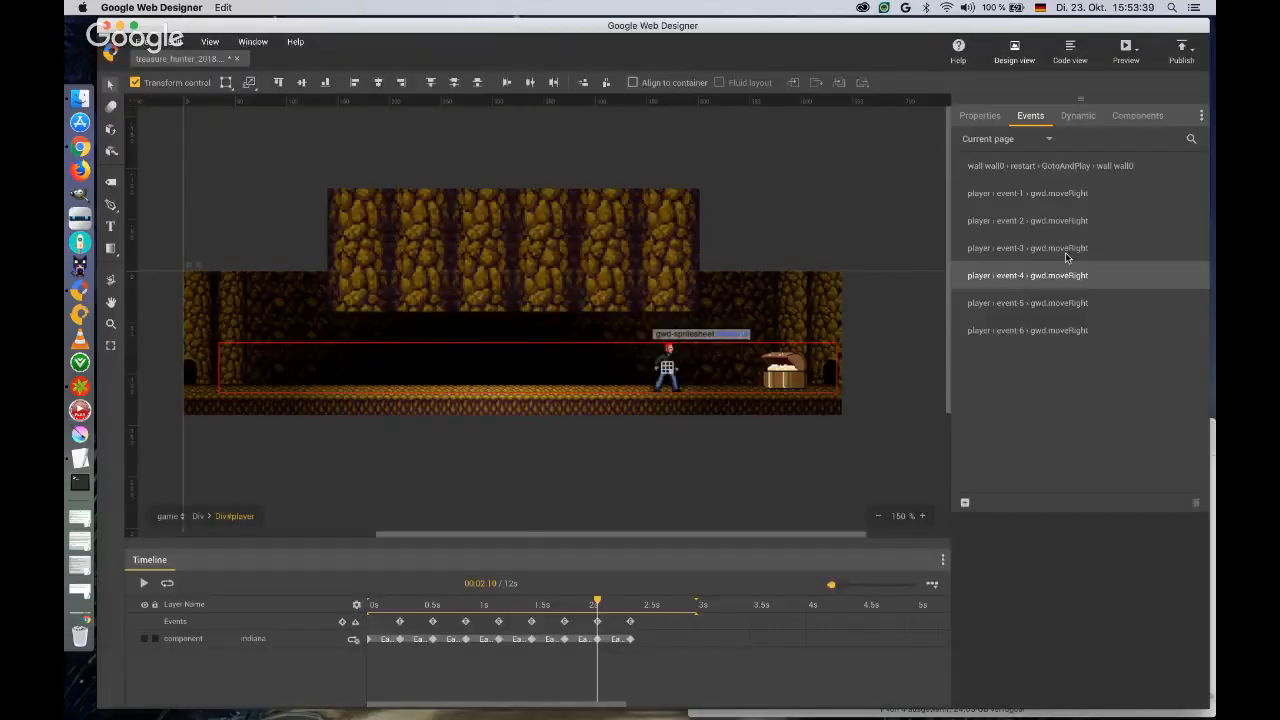
{"action": "left_click", "coordinate": [1049, 331]}
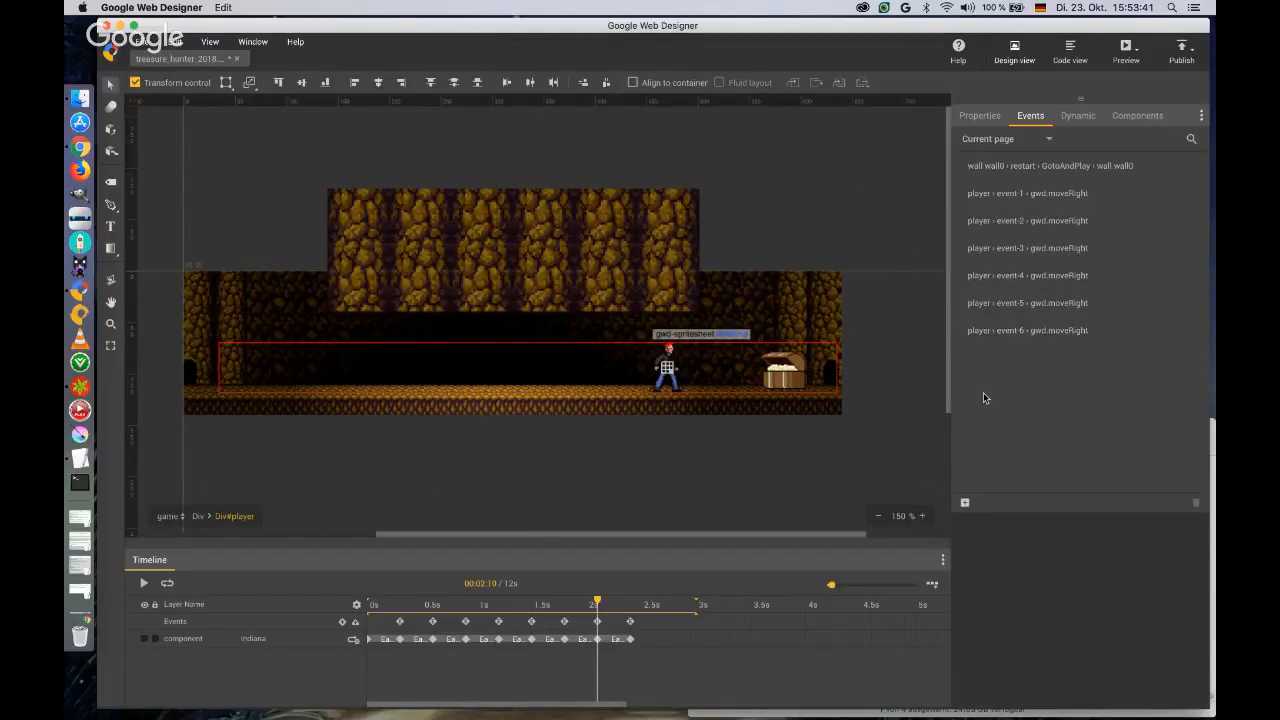
Begin a new event for the player target, triggered by timeline marker event-7.
{"action": "left_click", "coordinate": [964, 504]}
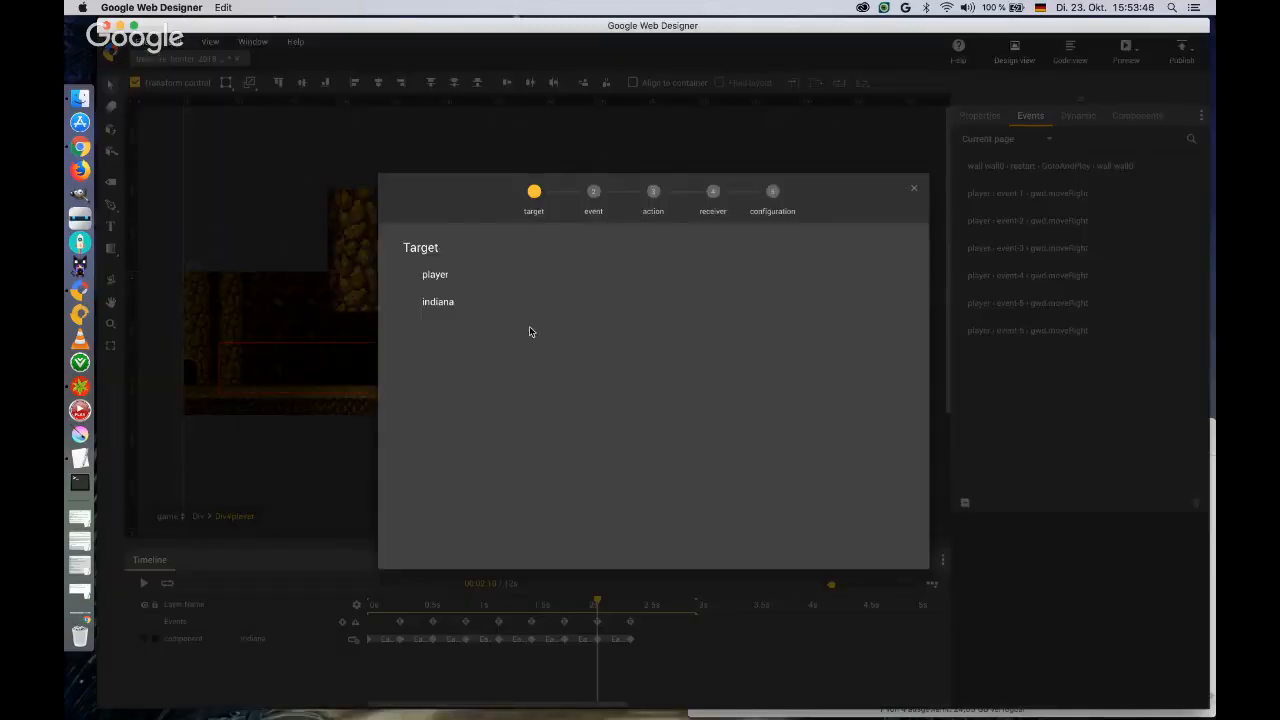
{"action": "left_click", "coordinate": [440, 276]}
{"action": "left_click", "coordinate": [450, 332]}
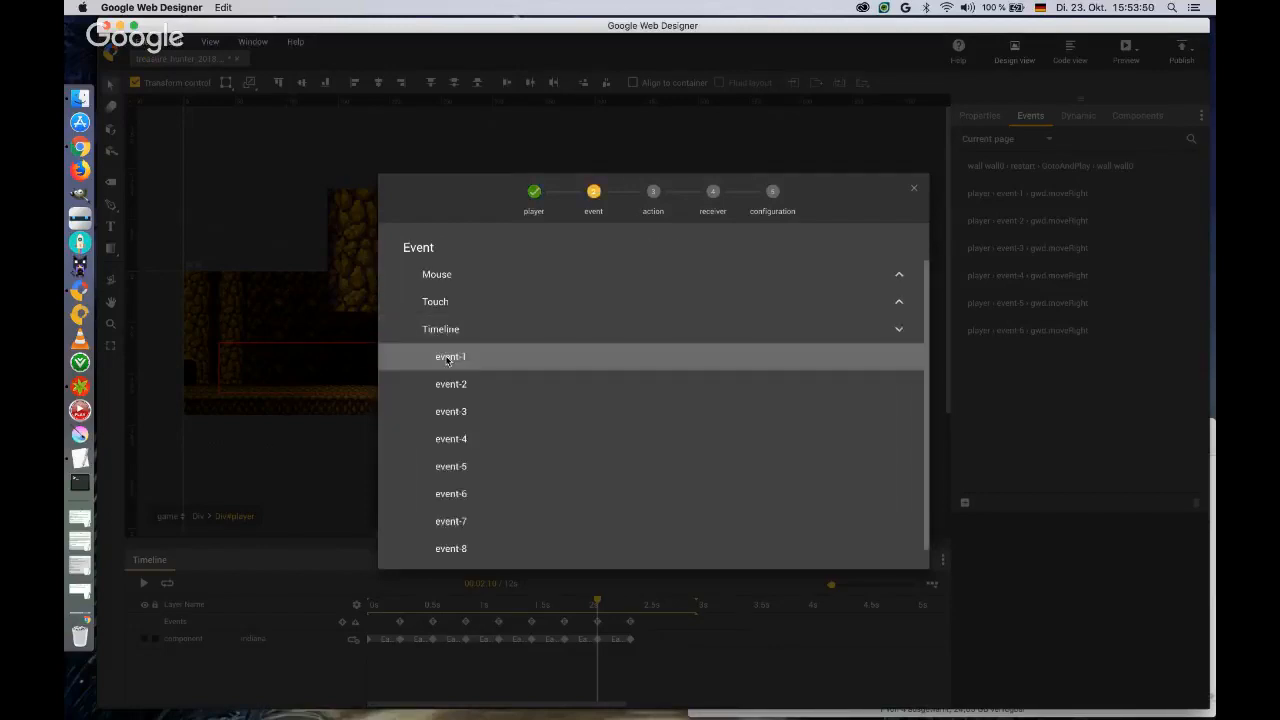
{"action": "scroll", "coordinate": [458, 498], "scroll_direction": "down", "scroll_amount": 1}
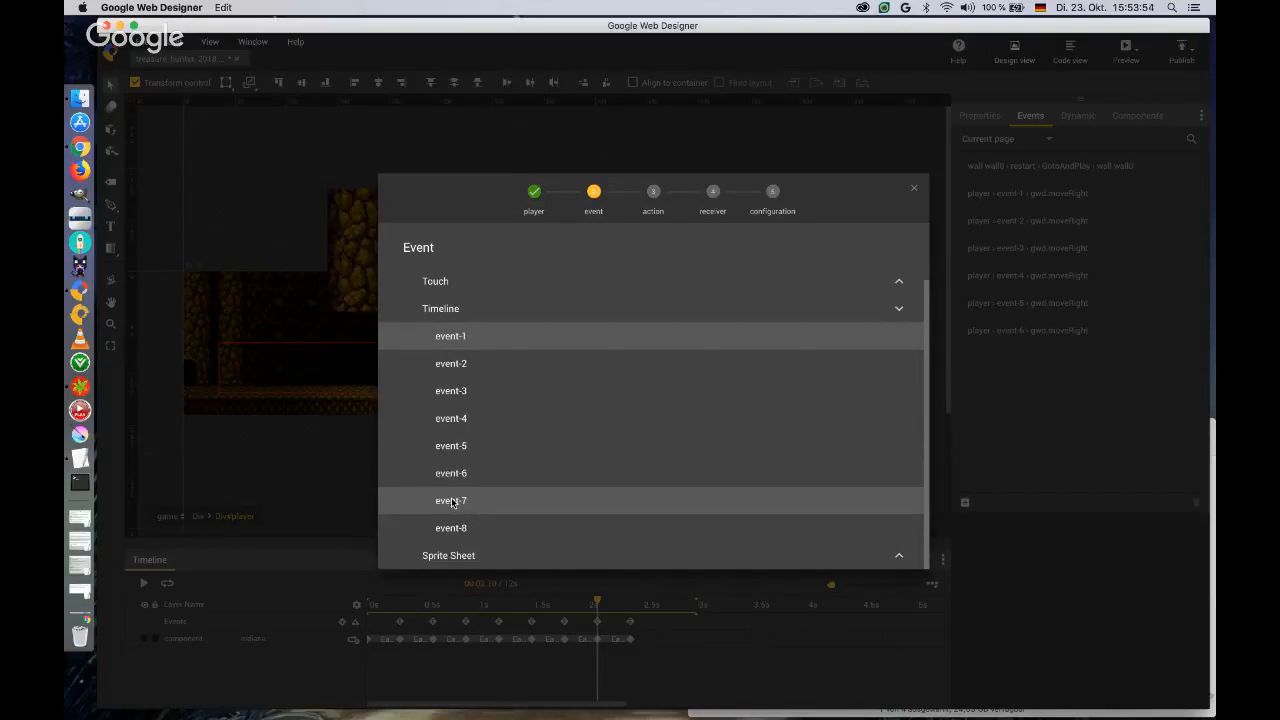
{"action": "left_click", "coordinate": [452, 503]}
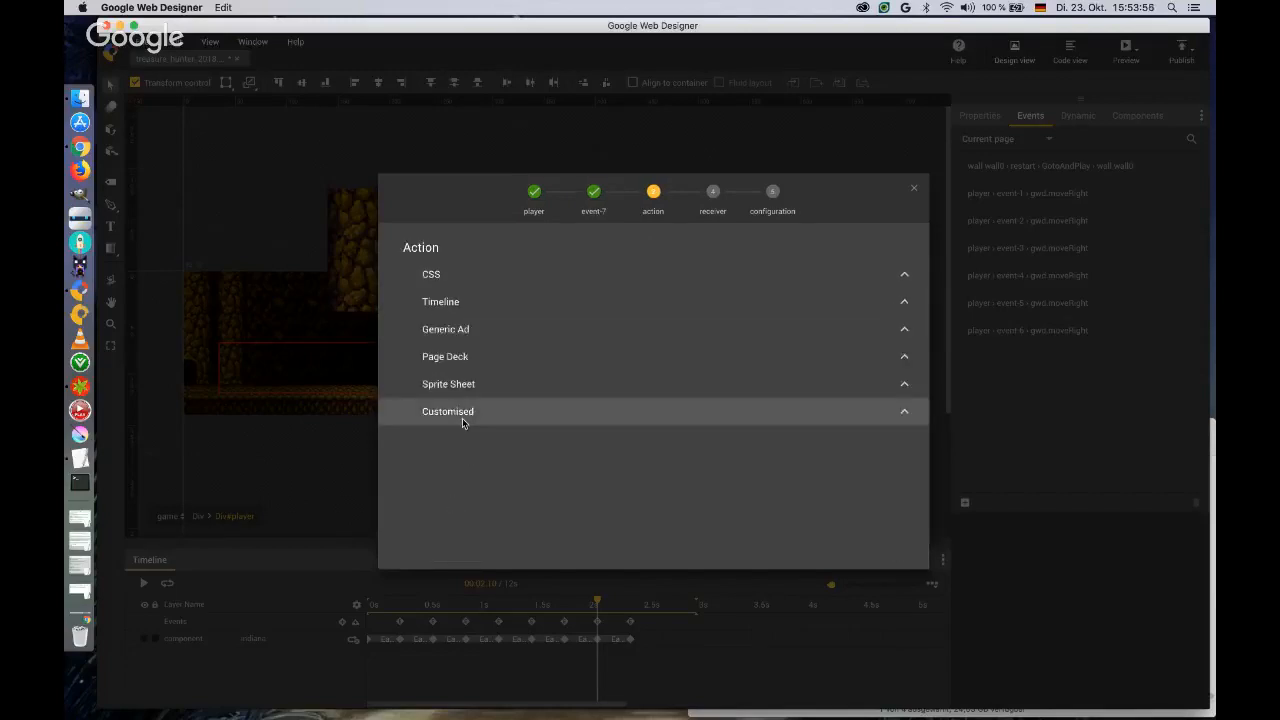
{"action": "left_click", "coordinate": [461, 412]}
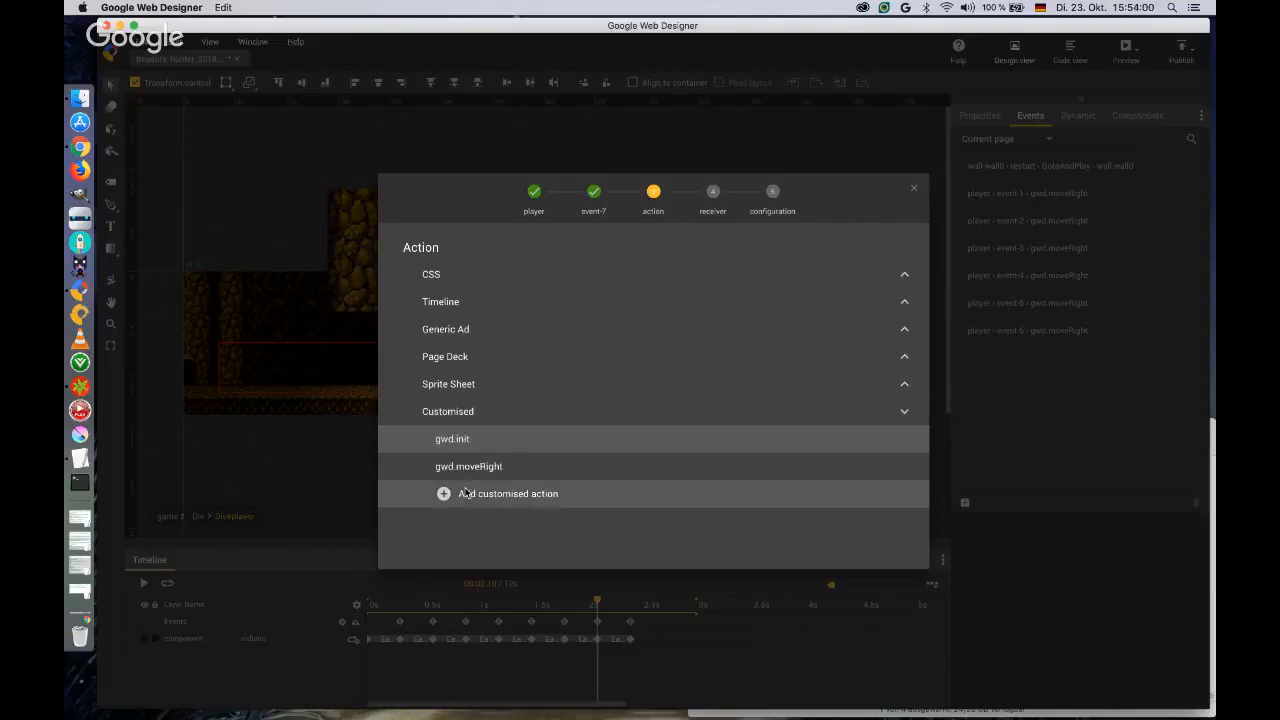
{"action": "left_click", "coordinate": [596, 196]}
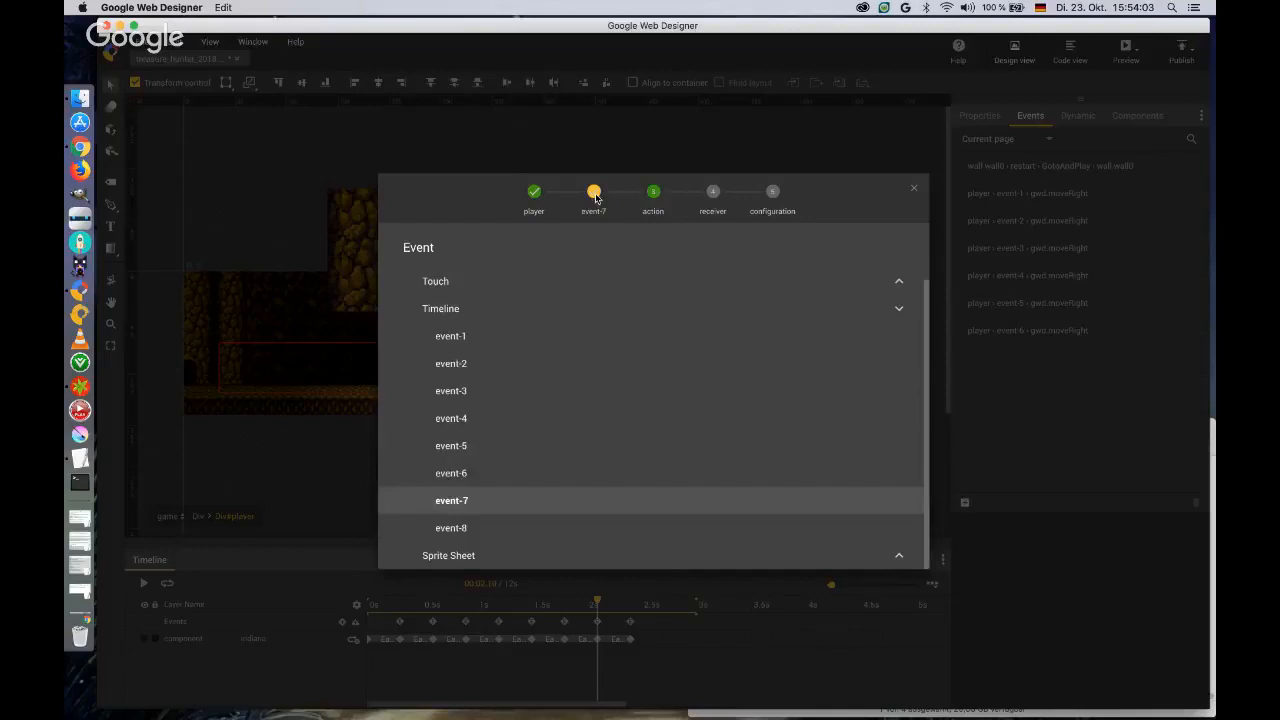
{"action": "left_click", "coordinate": [652, 196]}
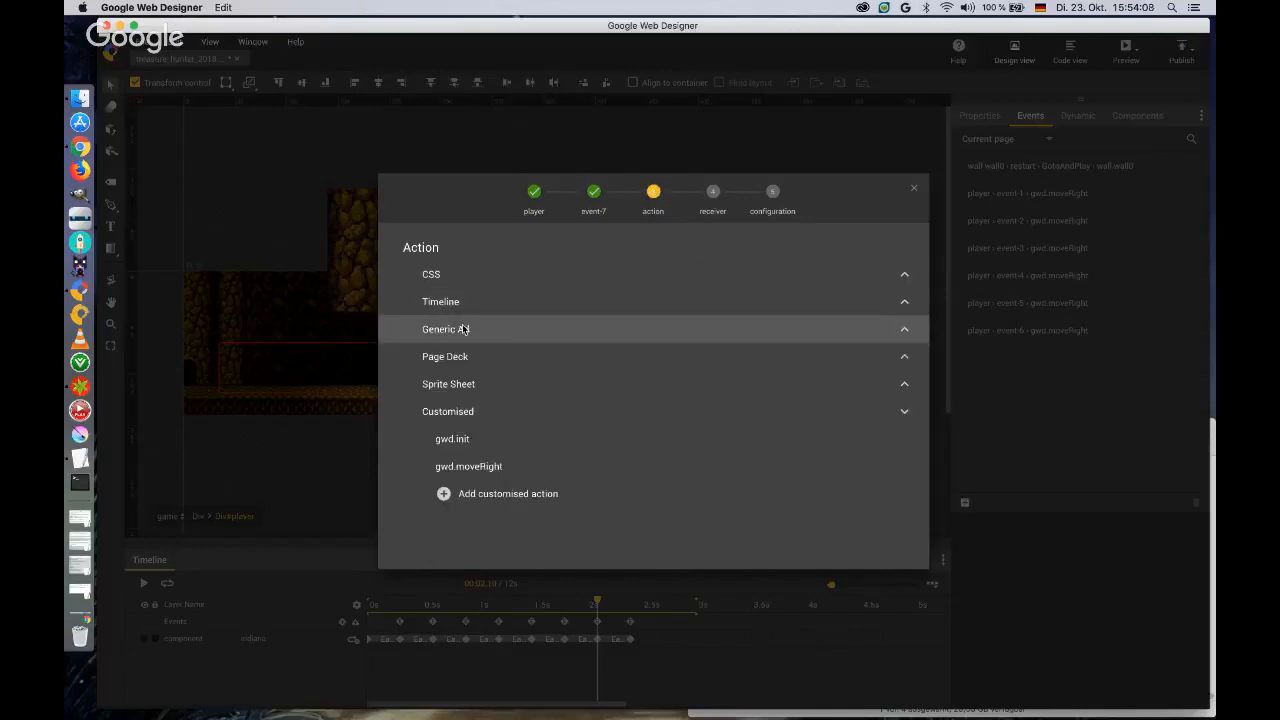
Make the event go to the startpage page of the pagedeck with a fade transition, and save it.
{"action": "left_click", "coordinate": [464, 356]}
{"action": "left_click", "coordinate": [465, 382]}
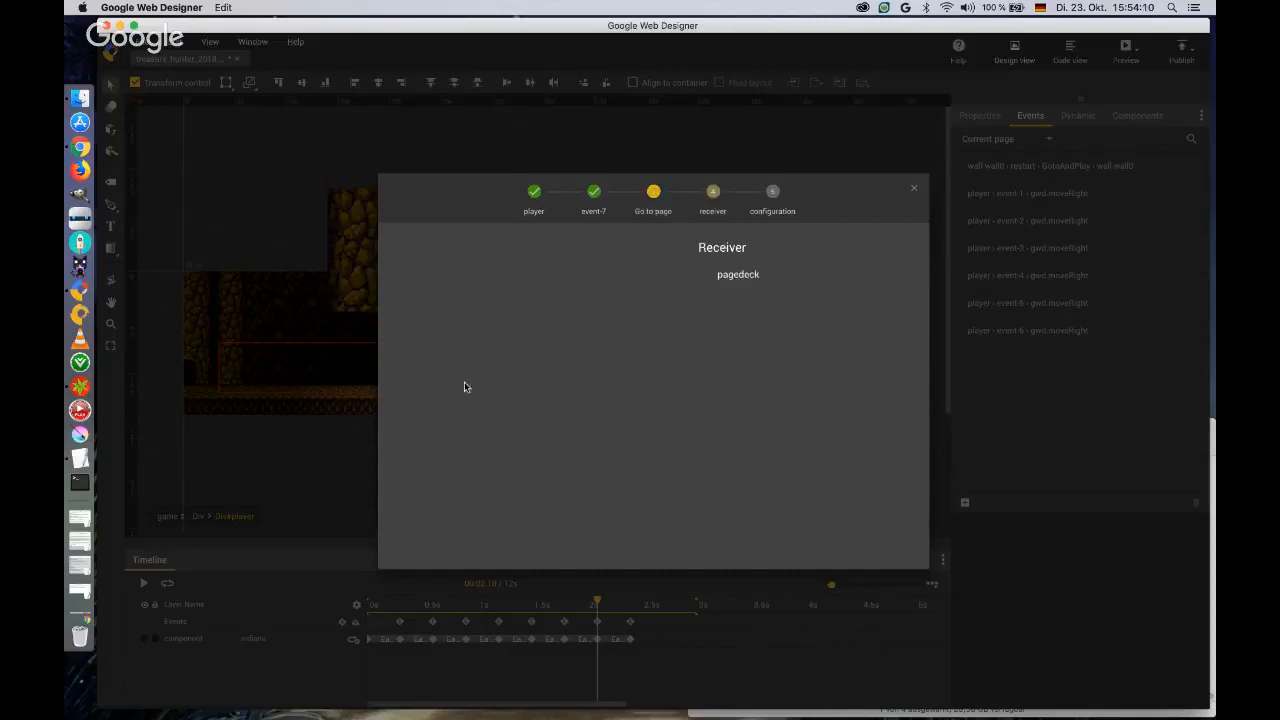
{"action": "left_click", "coordinate": [460, 277]}
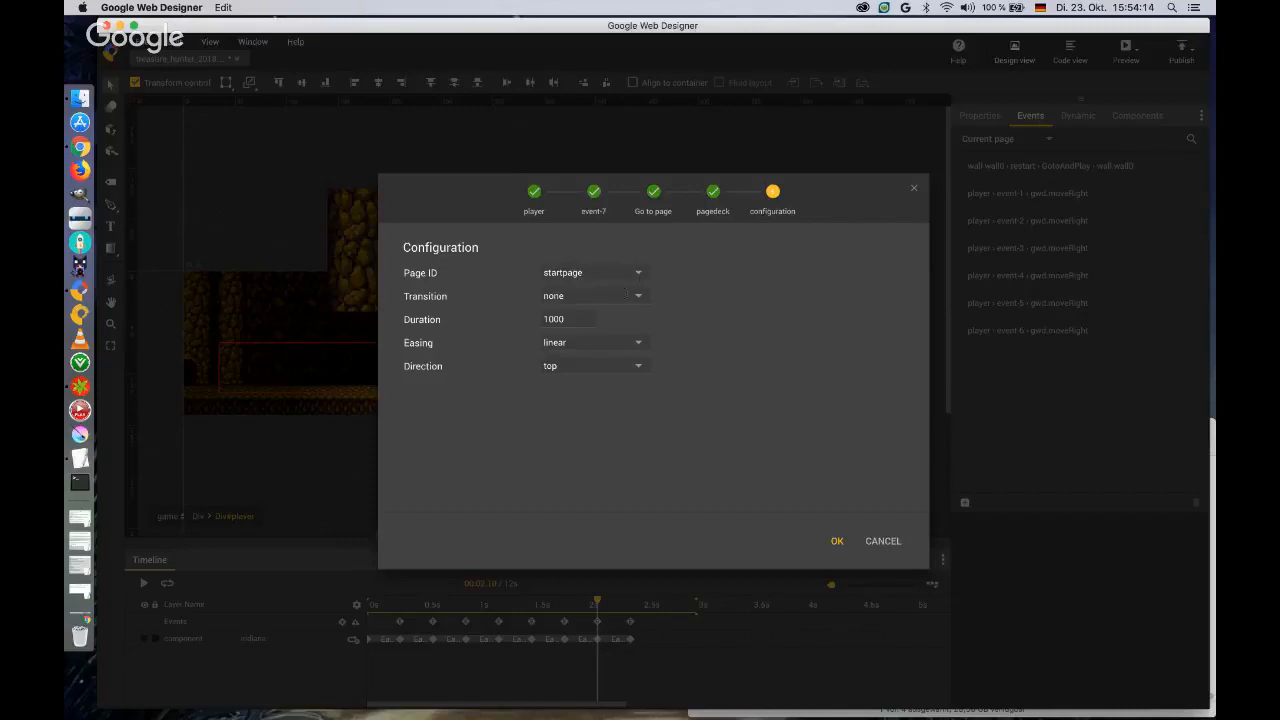
{"action": "left_click", "coordinate": [640, 297]}
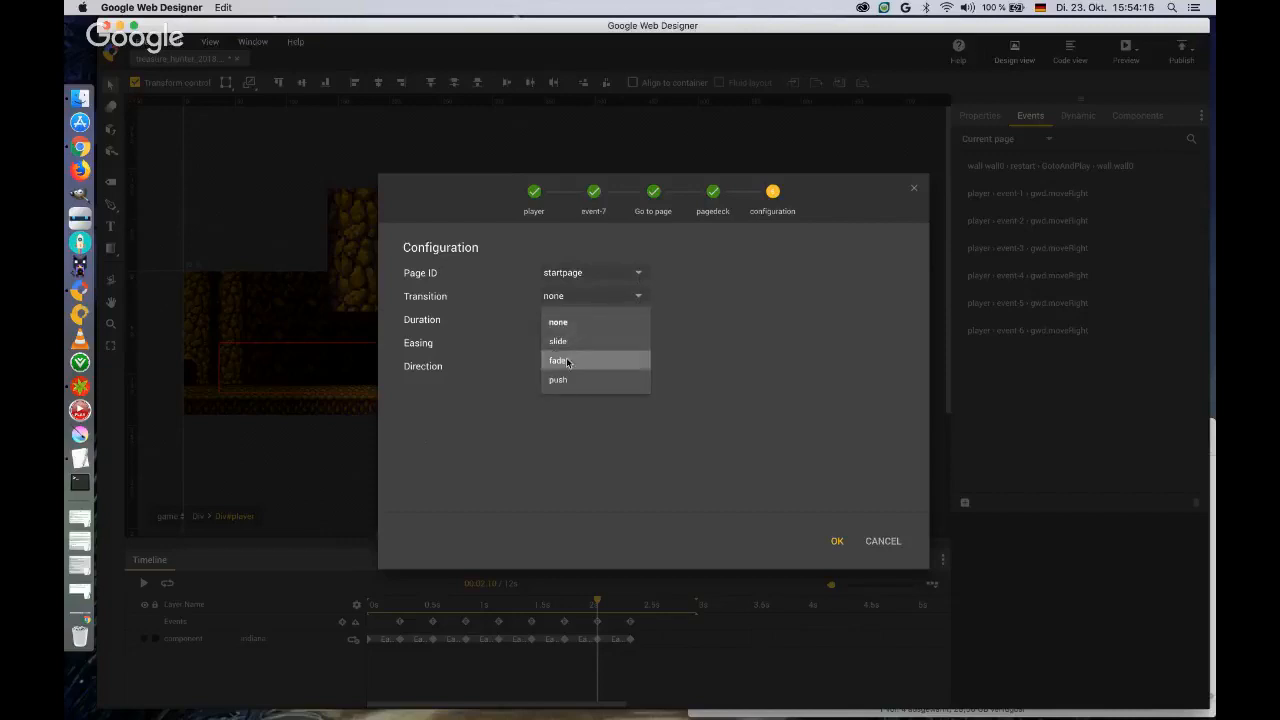
{"action": "left_click", "coordinate": [563, 360]}
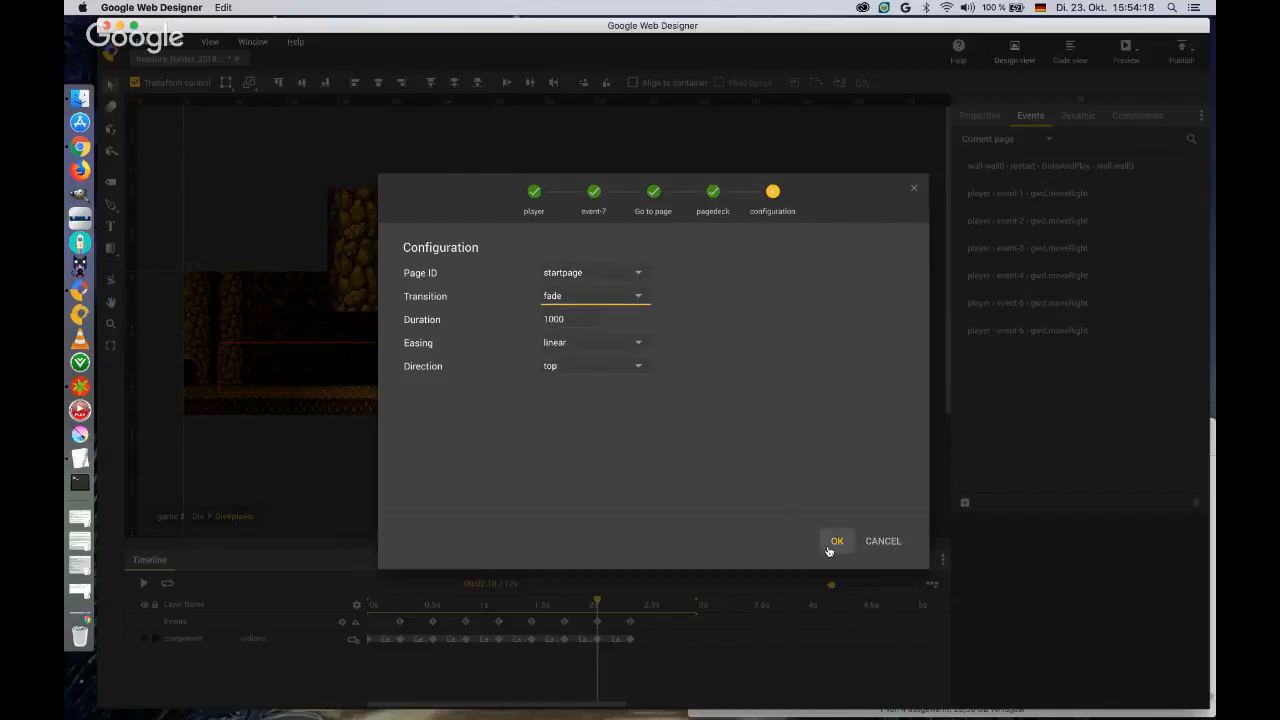
{"action": "left_click", "coordinate": [836, 543]}
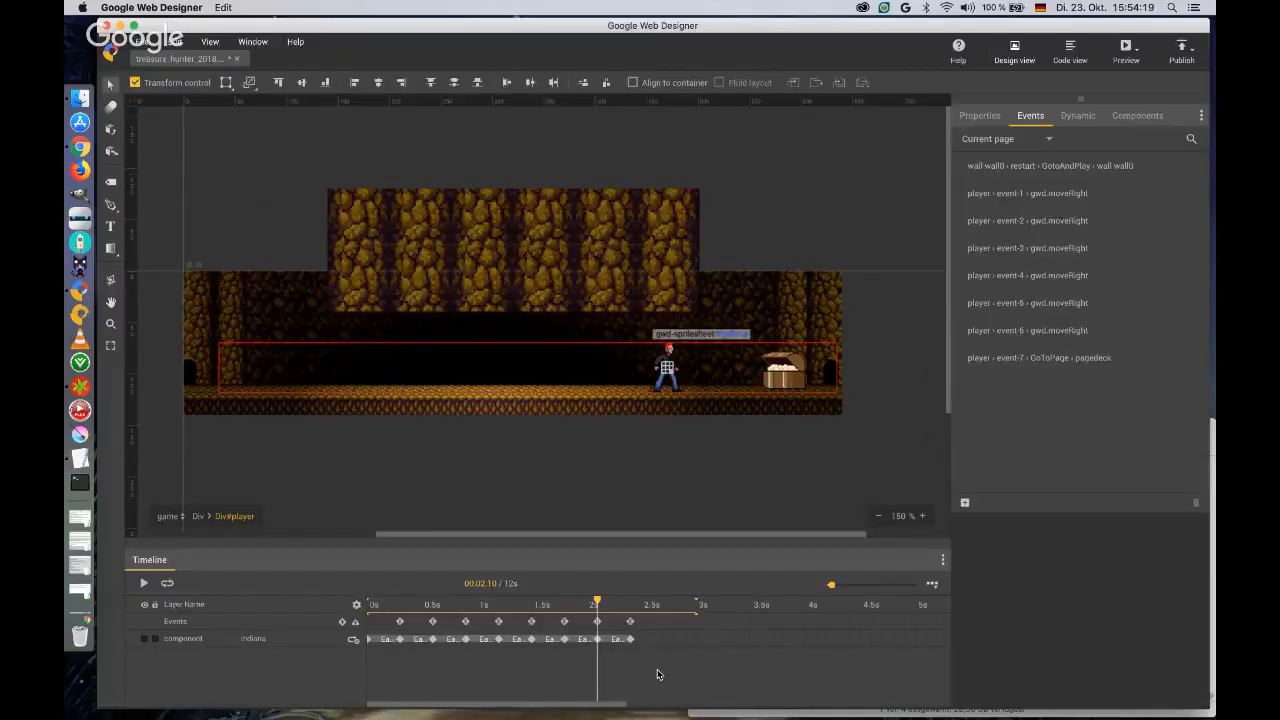
Check the name of the player's event marker at the playhead without changing it.
{"action": "right_click", "coordinate": [600, 624]}
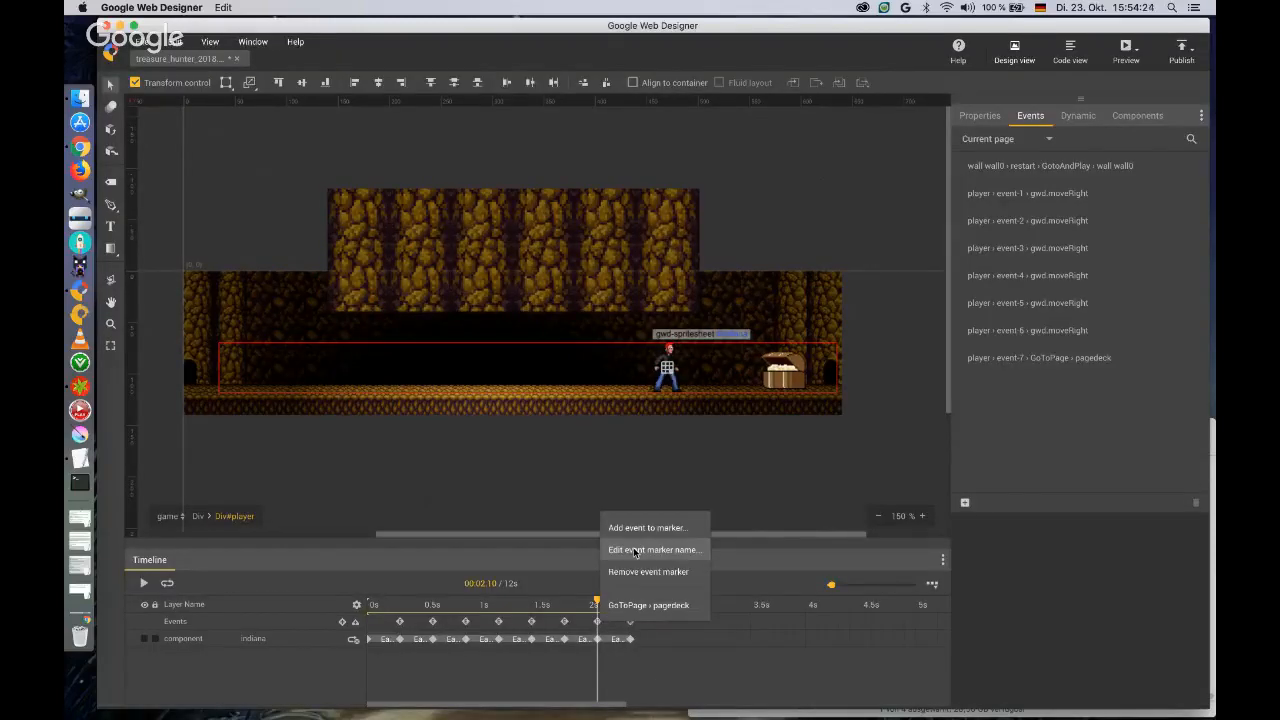
{"action": "left_click", "coordinate": [634, 550]}
{"action": "left_click", "coordinate": [670, 522]}
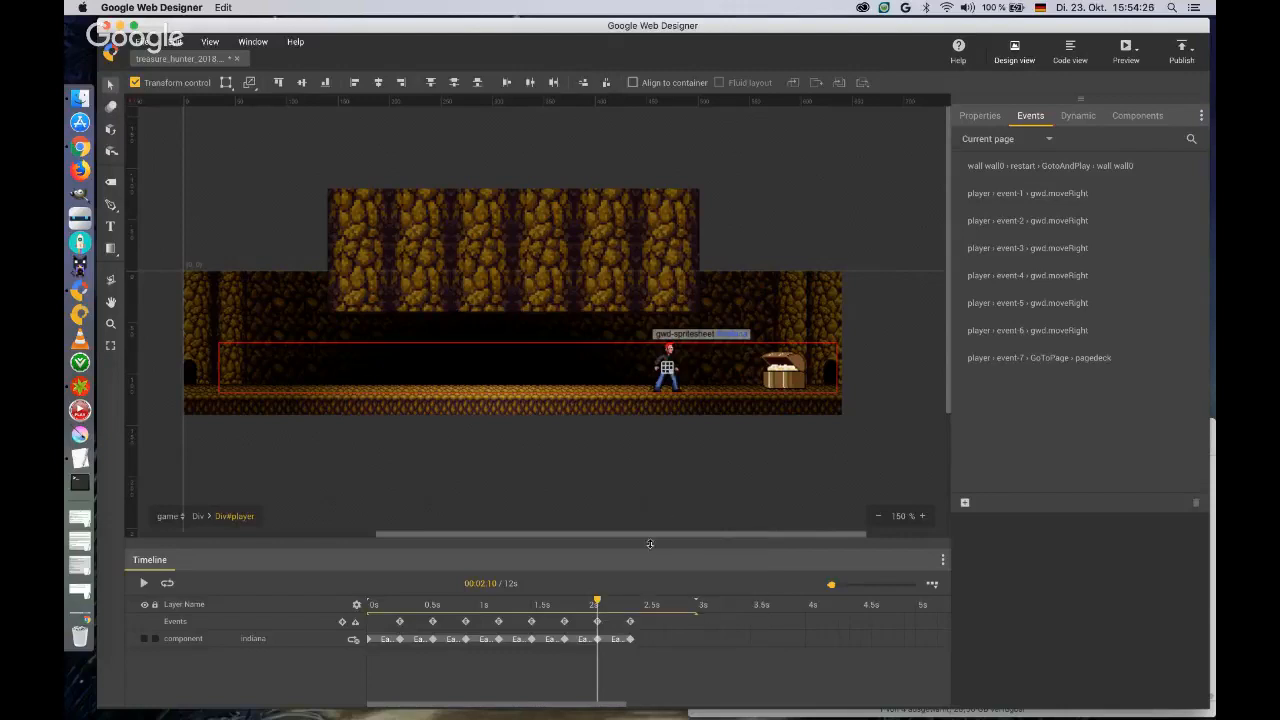
Edit the player's event-7 event so that it runs the customised action gwd.moveRight instead of going to a page.
{"action": "left_click", "coordinate": [1000, 364]}
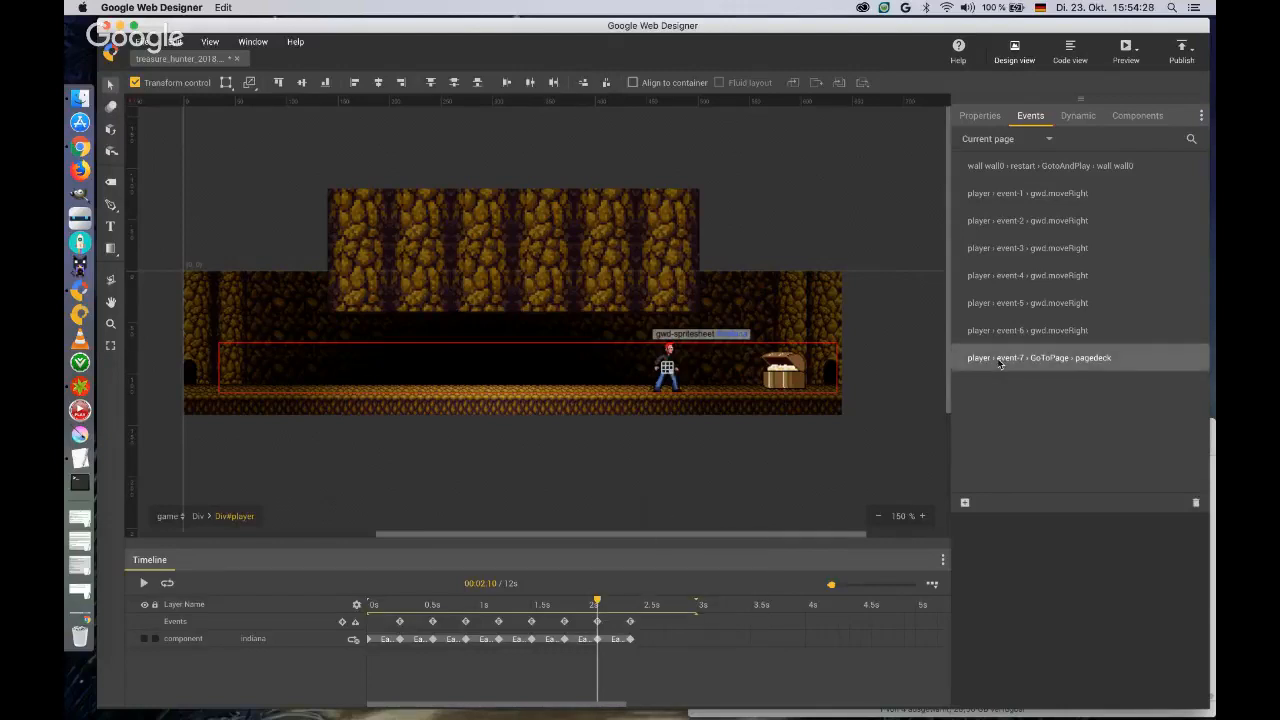
{"action": "double_click", "coordinate": [1000, 364]}
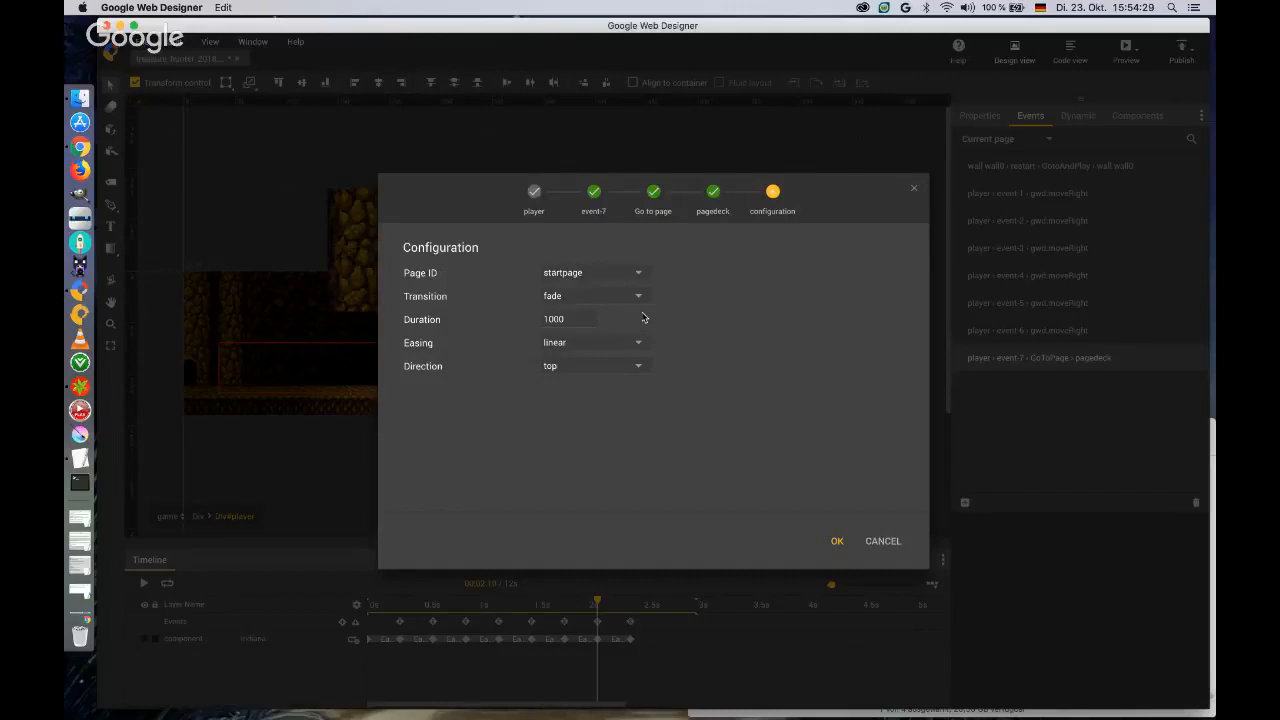
{"action": "left_click", "coordinate": [594, 191]}
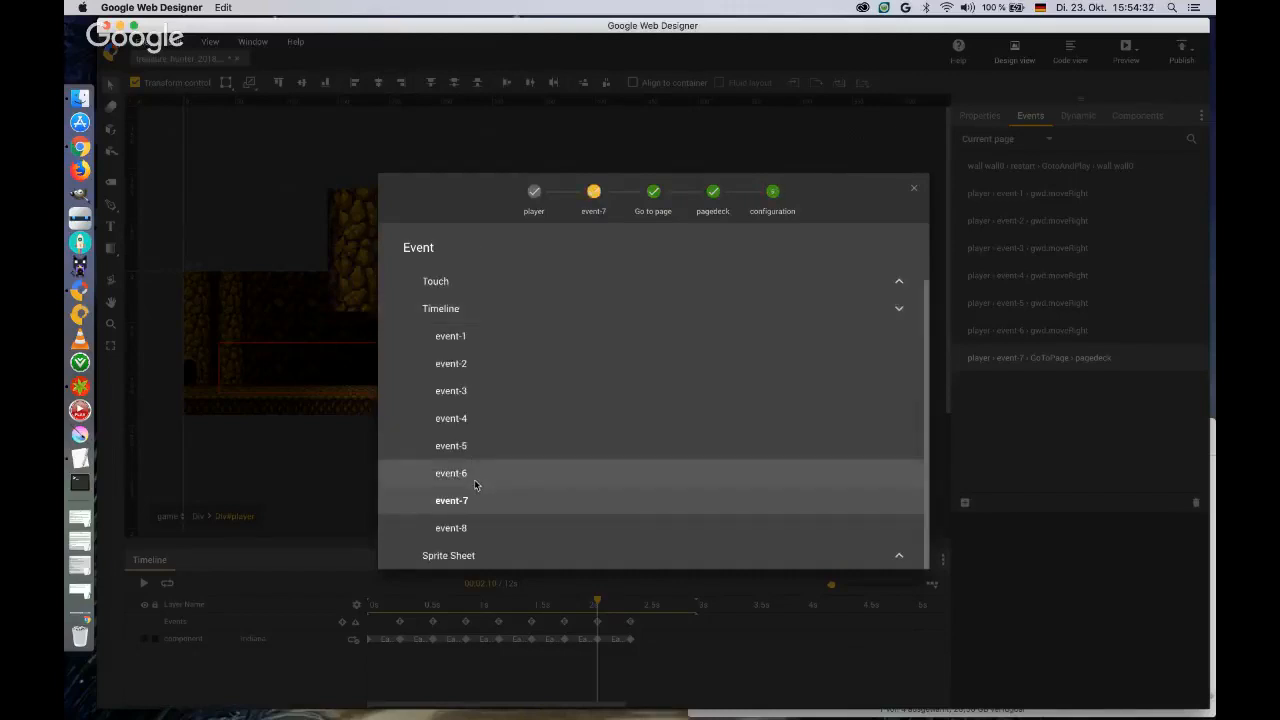
{"action": "left_click", "coordinate": [449, 308]}
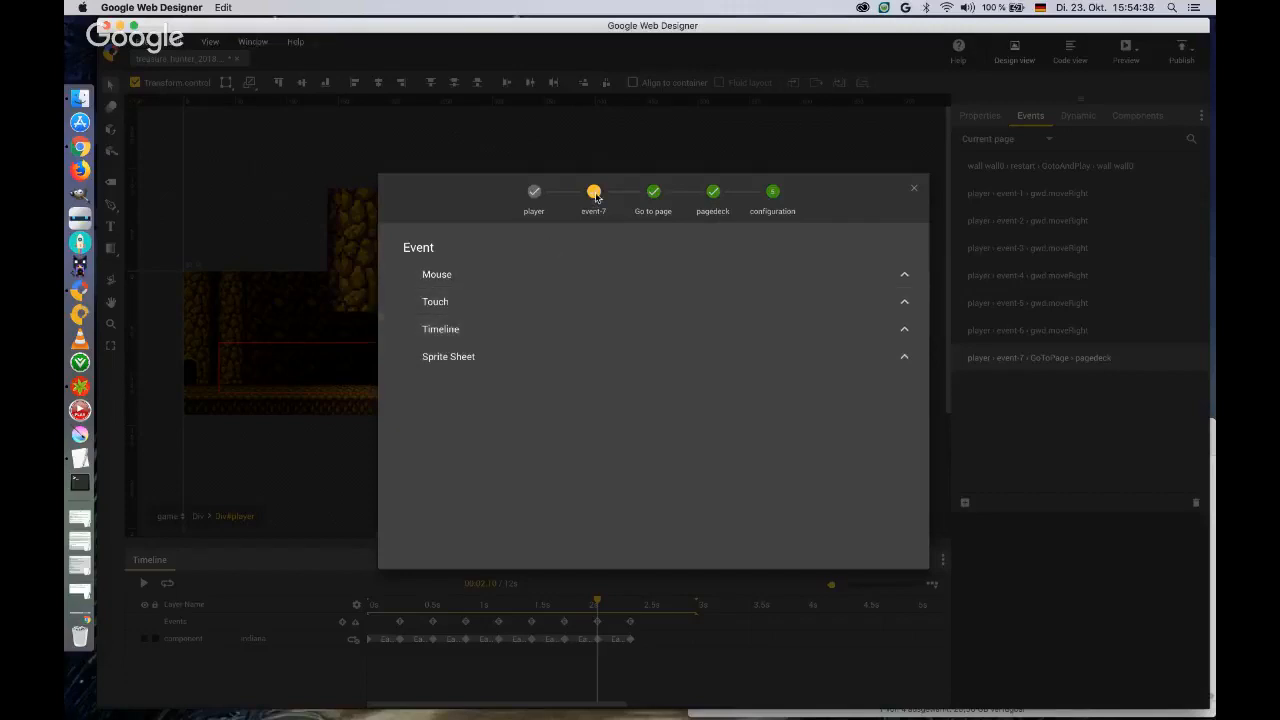
{"action": "left_click", "coordinate": [465, 329]}
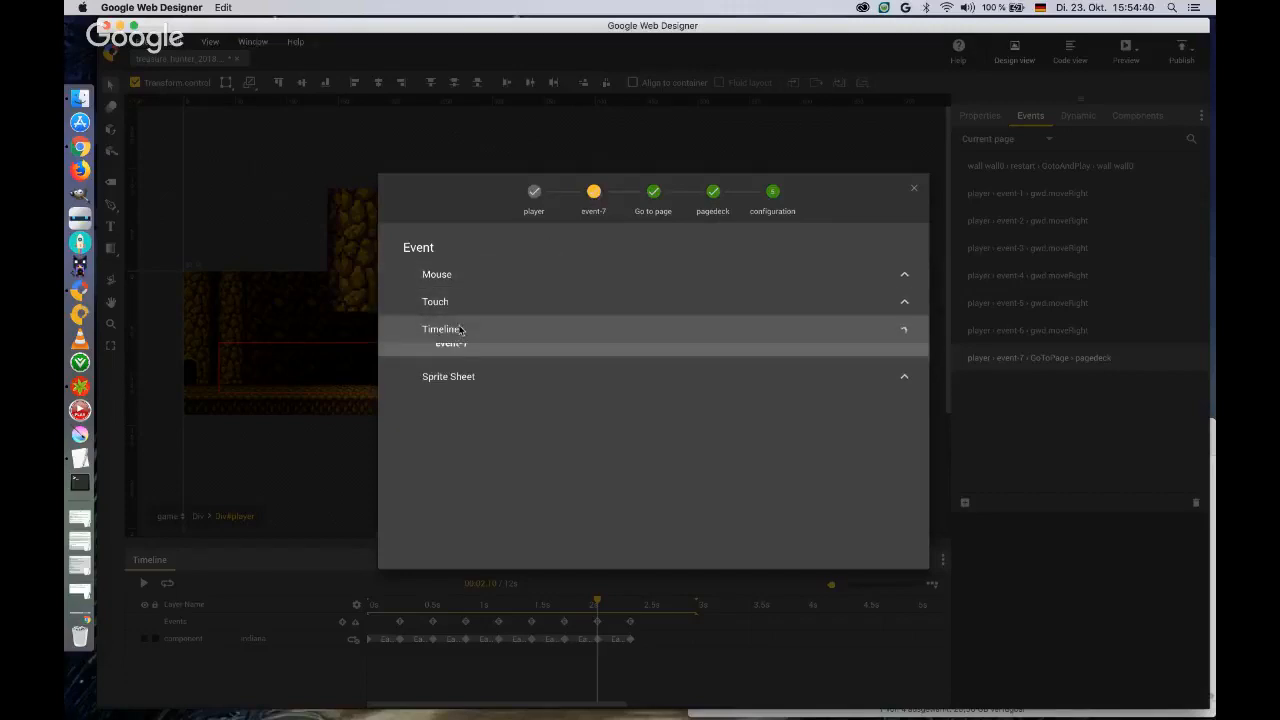
{"action": "left_click", "coordinate": [466, 500]}
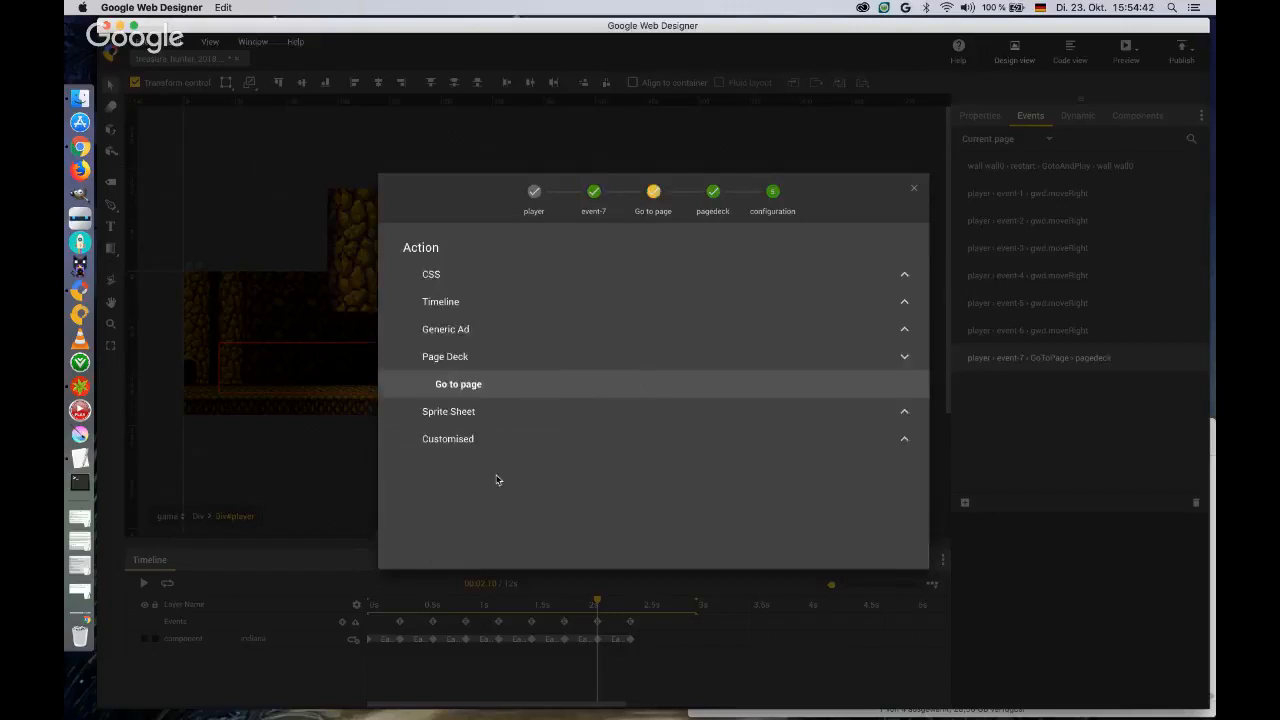
{"action": "left_click", "coordinate": [481, 442]}
{"action": "left_click", "coordinate": [492, 490]}
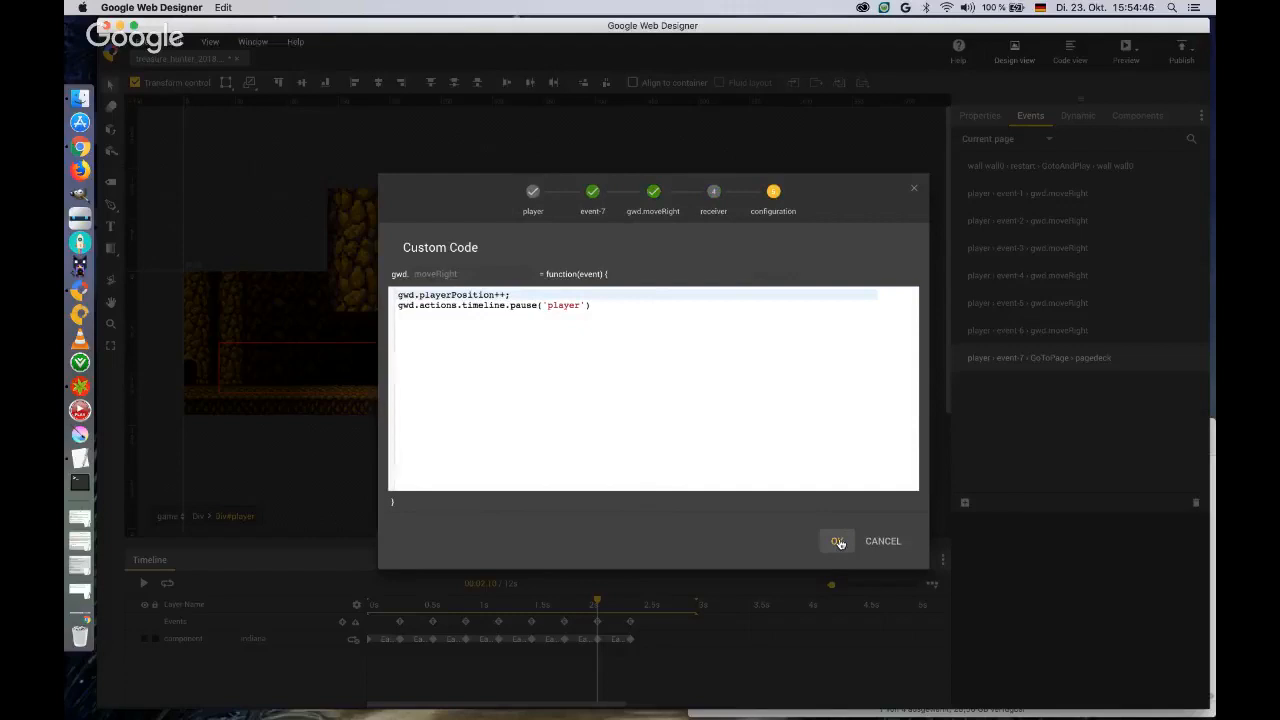
{"action": "left_click", "coordinate": [838, 541]}
Add a player event on timeline marker event-8 that goes to startpage in the pagedeck with a fade transition.
{"action": "left_click", "coordinate": [965, 503]}
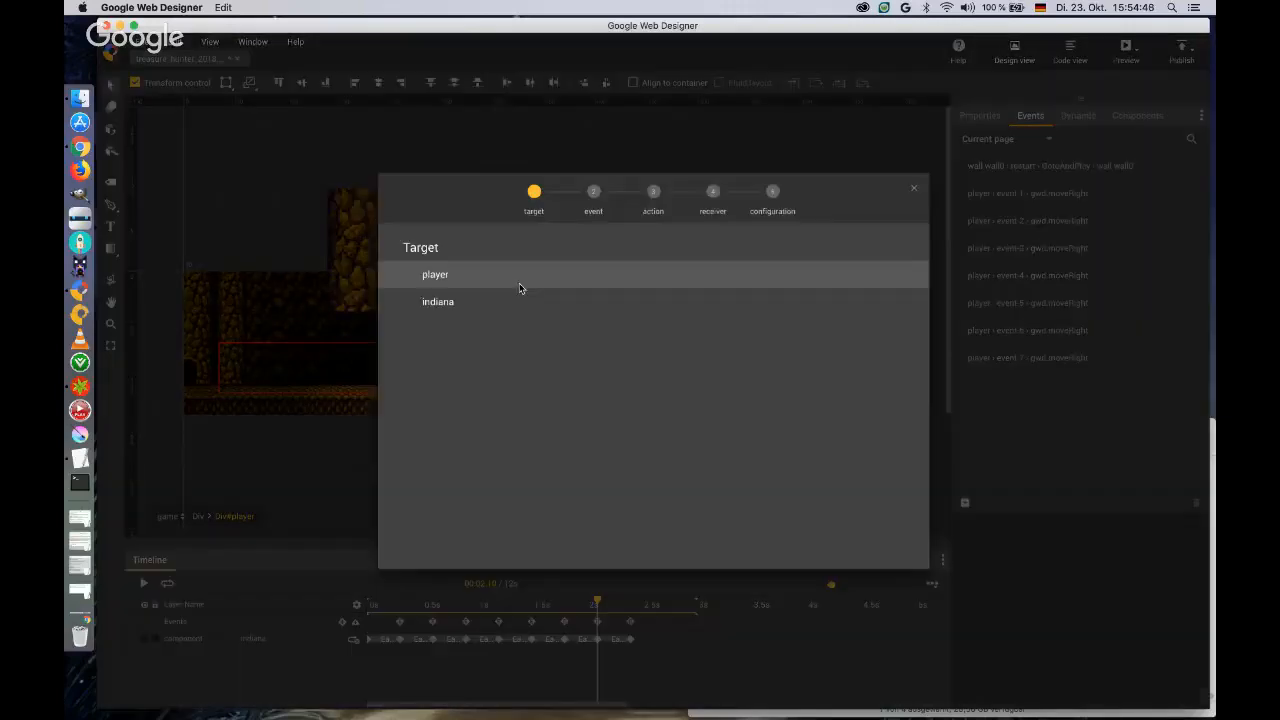
{"action": "left_click", "coordinate": [454, 275]}
{"action": "left_click", "coordinate": [445, 329]}
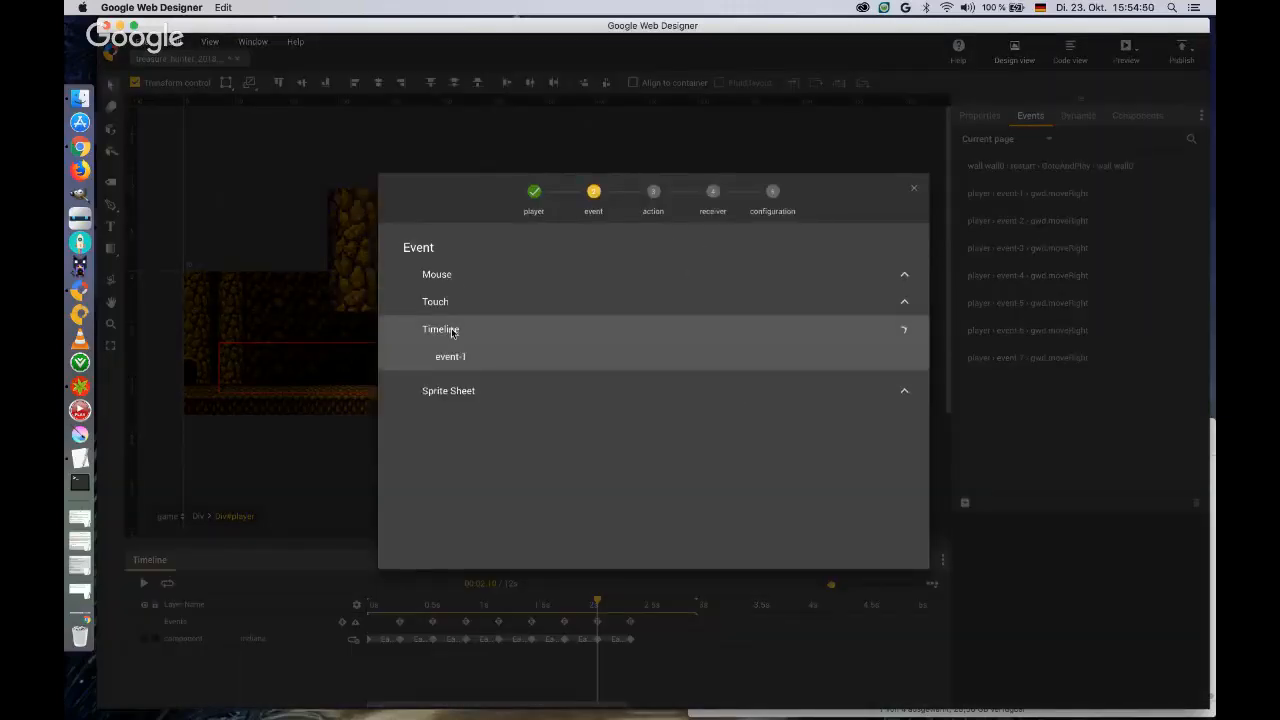
{"action": "left_click", "coordinate": [457, 527]}
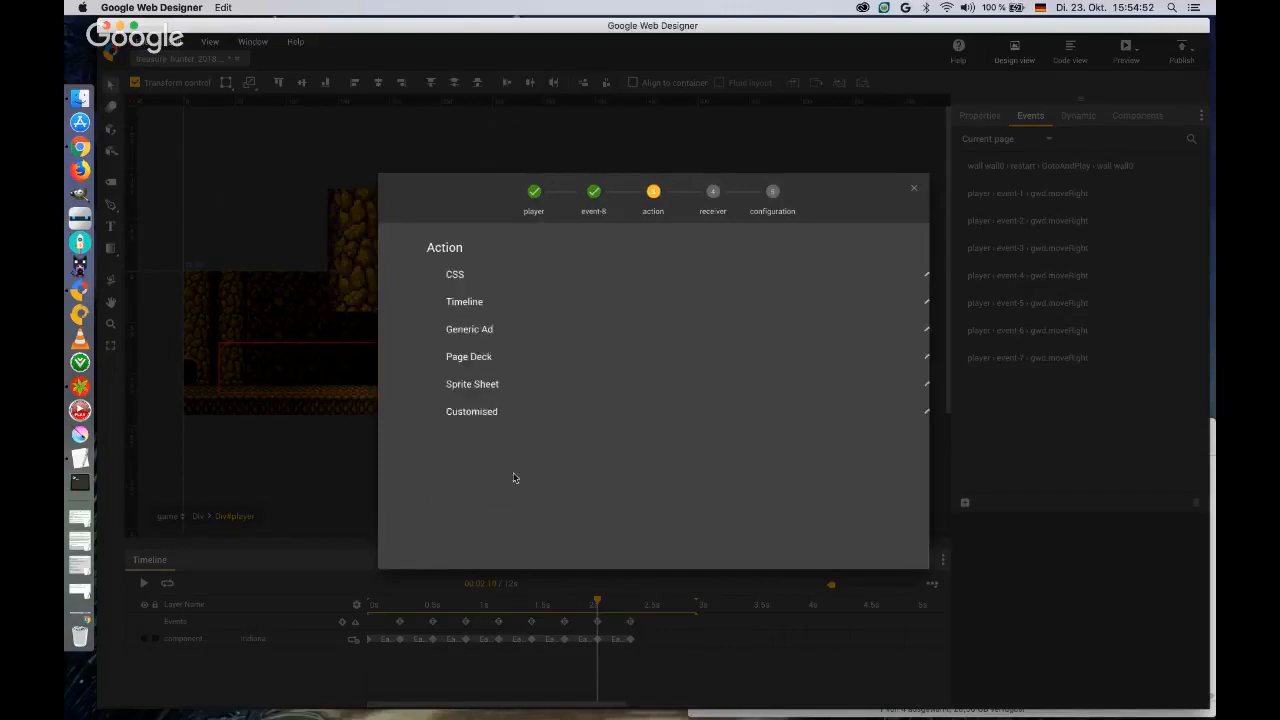
{"action": "left_click", "coordinate": [466, 358]}
{"action": "left_click", "coordinate": [473, 385]}
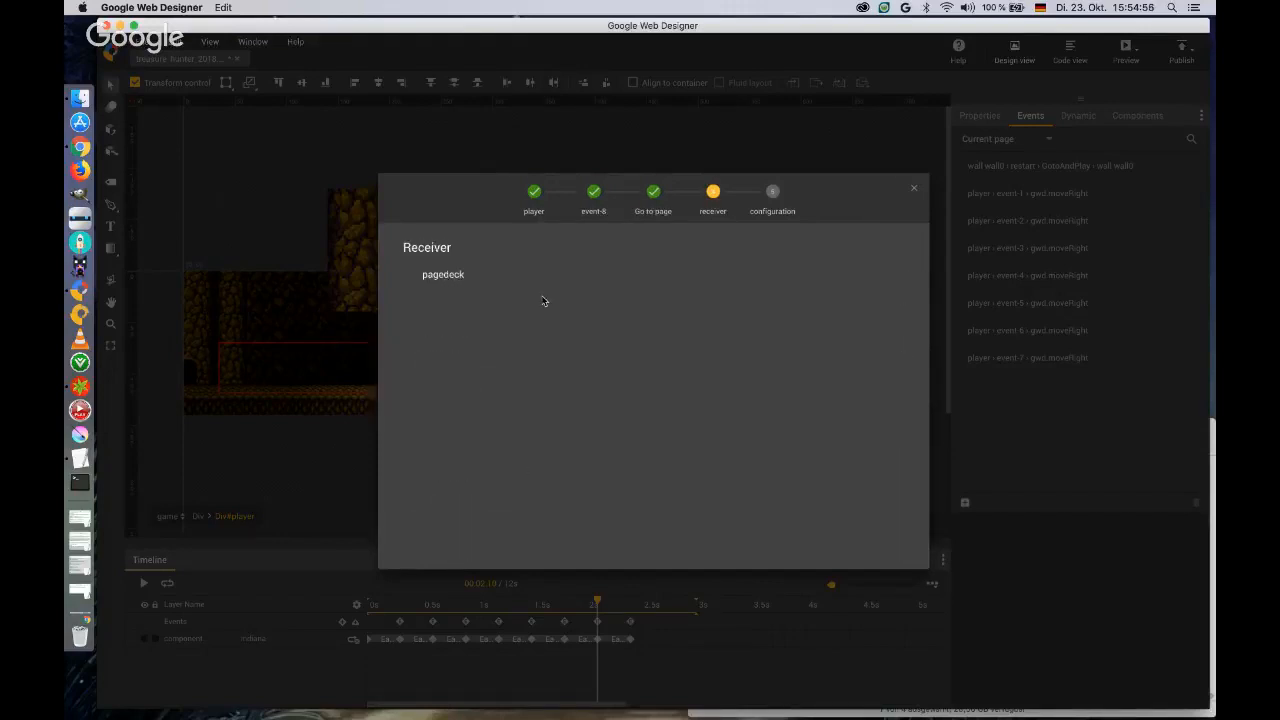
{"action": "left_click", "coordinate": [460, 275]}
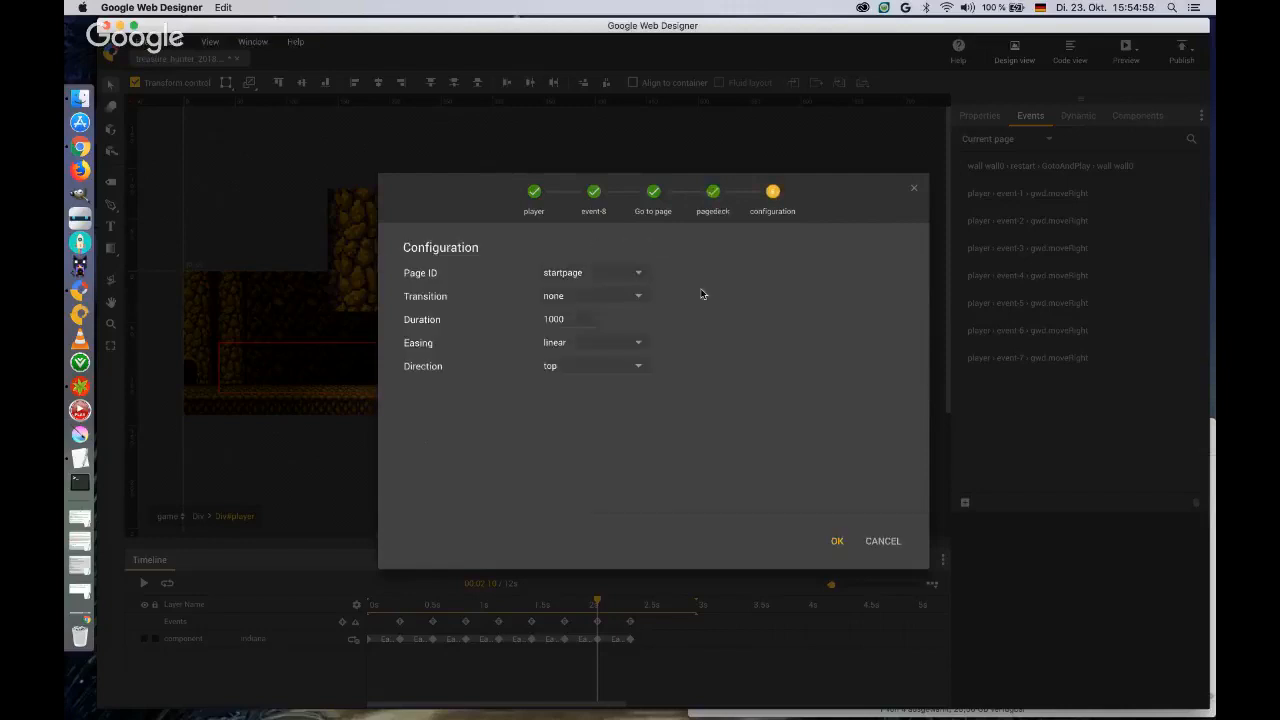
{"action": "left_click", "coordinate": [639, 296]}
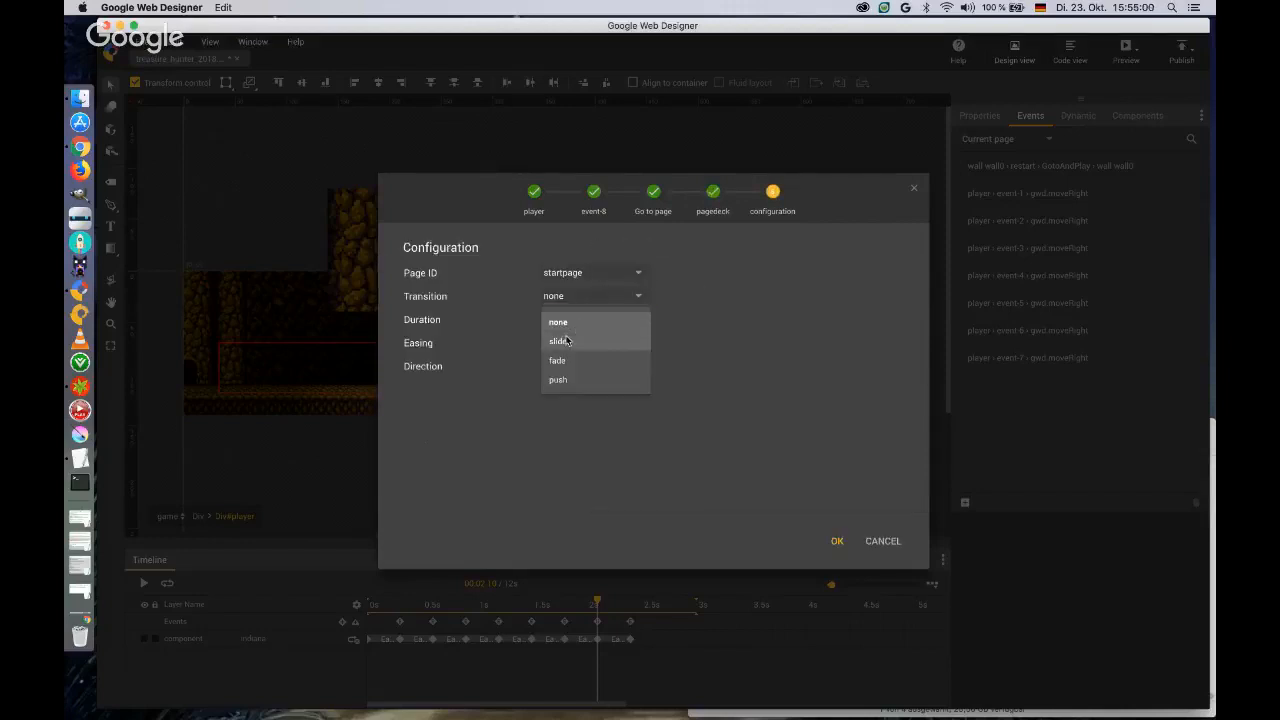
{"action": "left_click", "coordinate": [562, 360]}
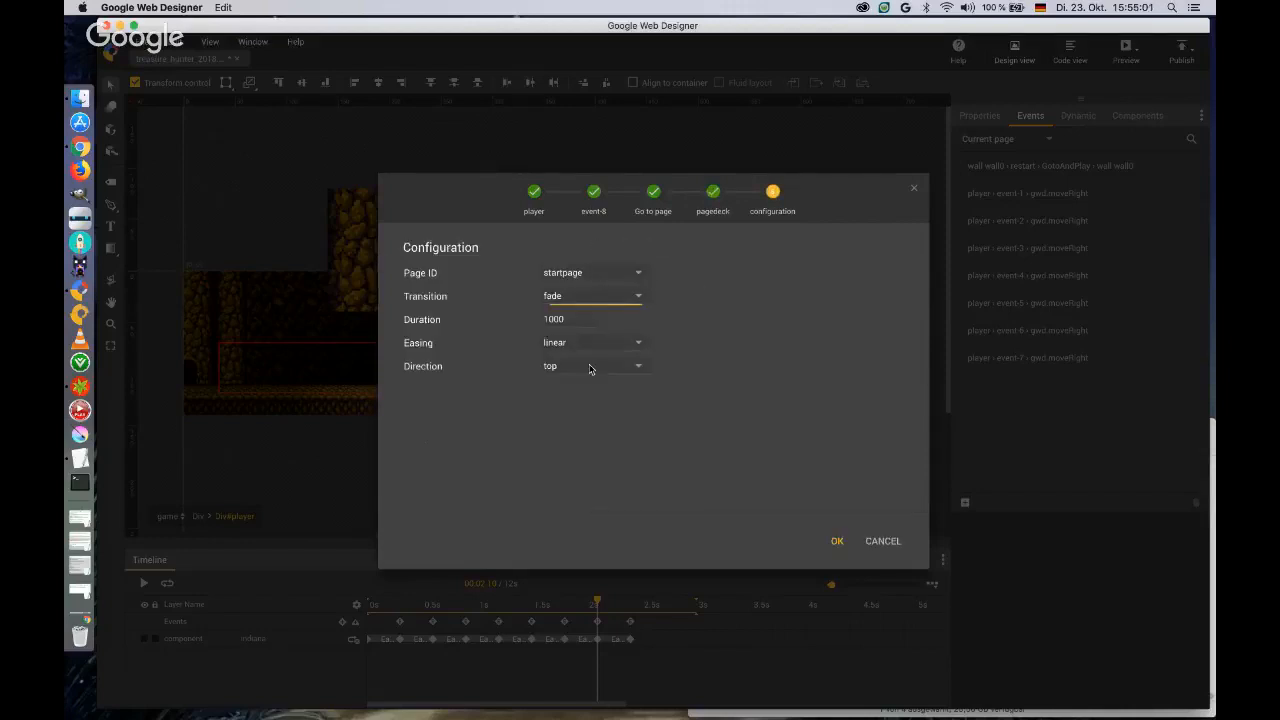
{"action": "left_click", "coordinate": [837, 542]}
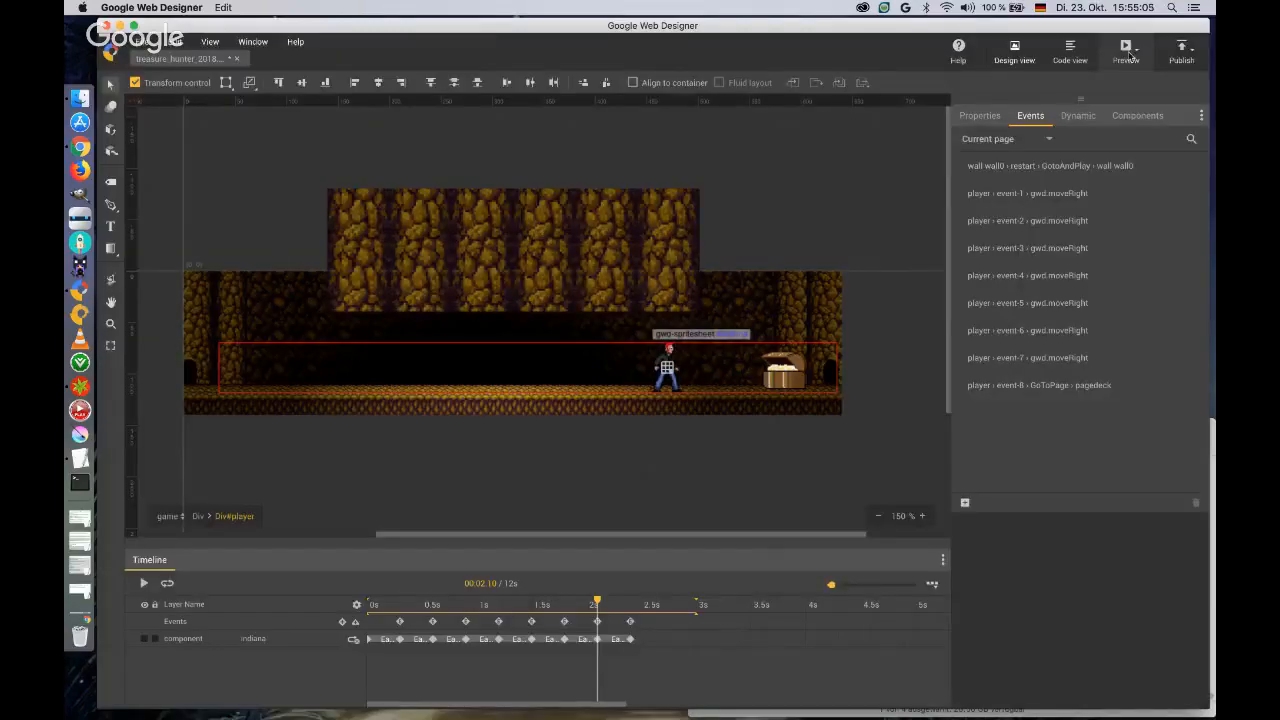
Preview the banner in the browser, start the game from the title page, and return to Google Web Designer after closing the preview.
{"action": "left_click", "coordinate": [1126, 52]}
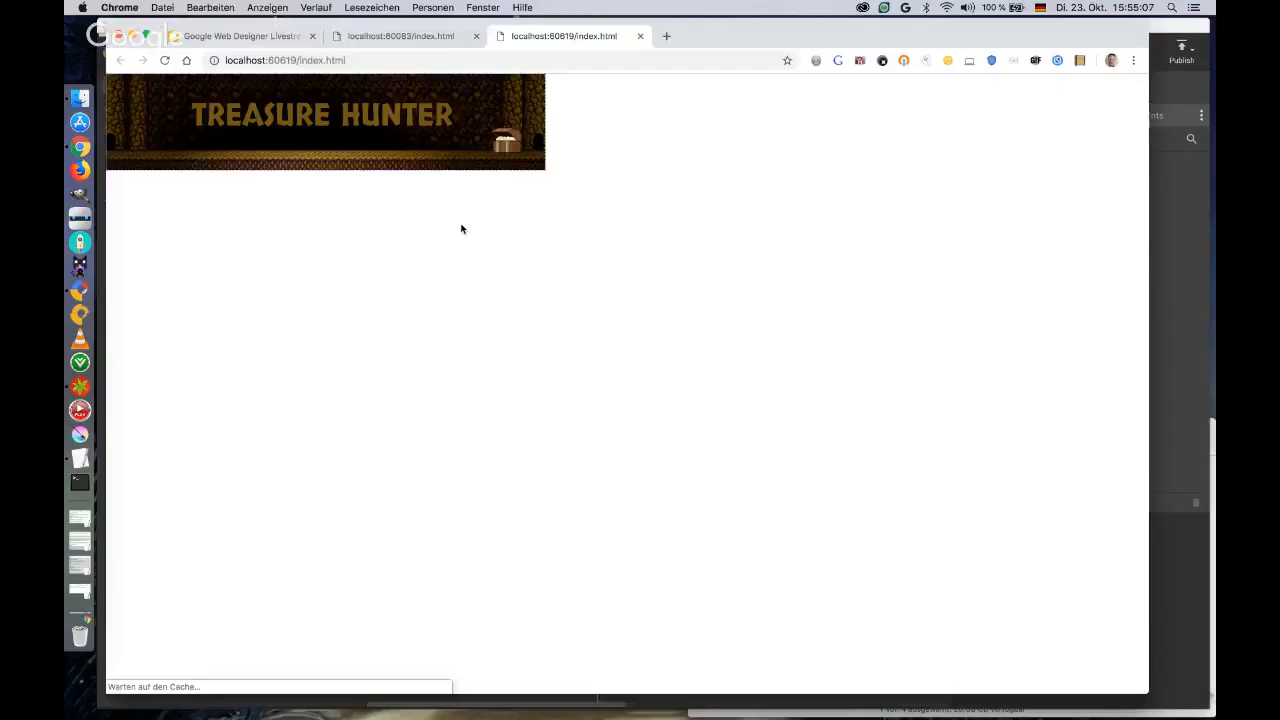
{"action": "left_click", "coordinate": [475, 141]}
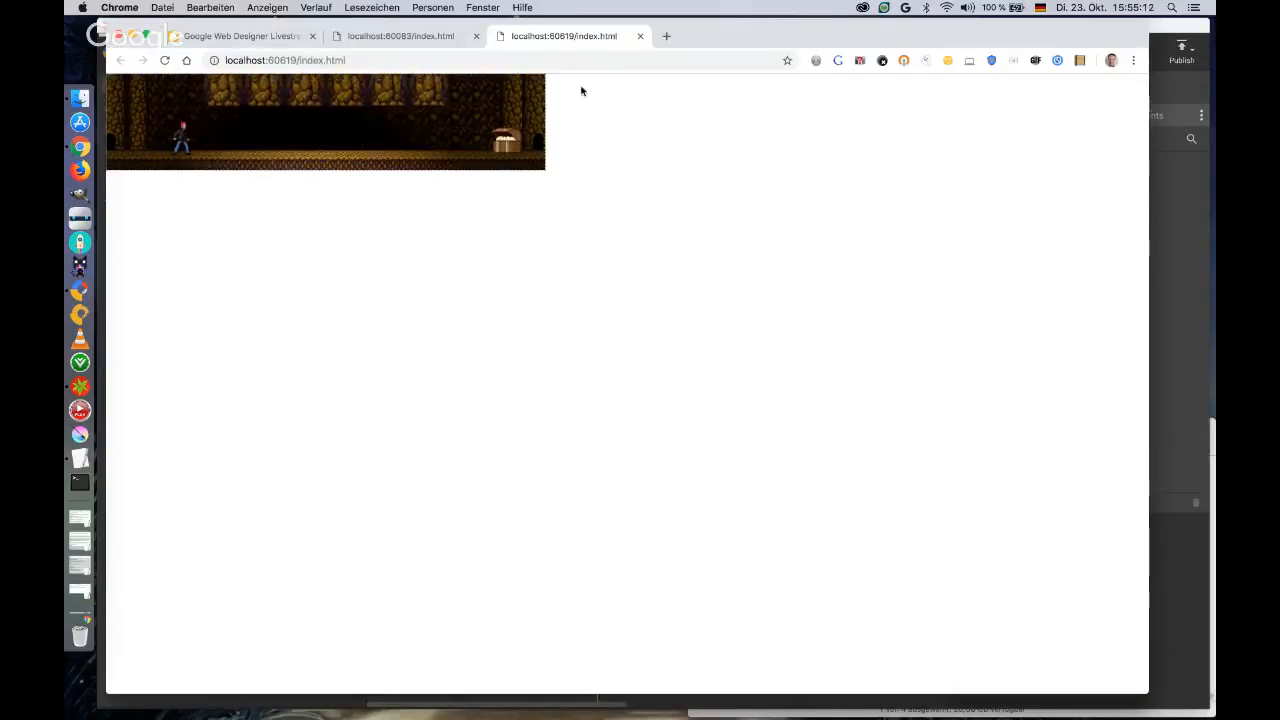
{"action": "left_click", "coordinate": [640, 36]}
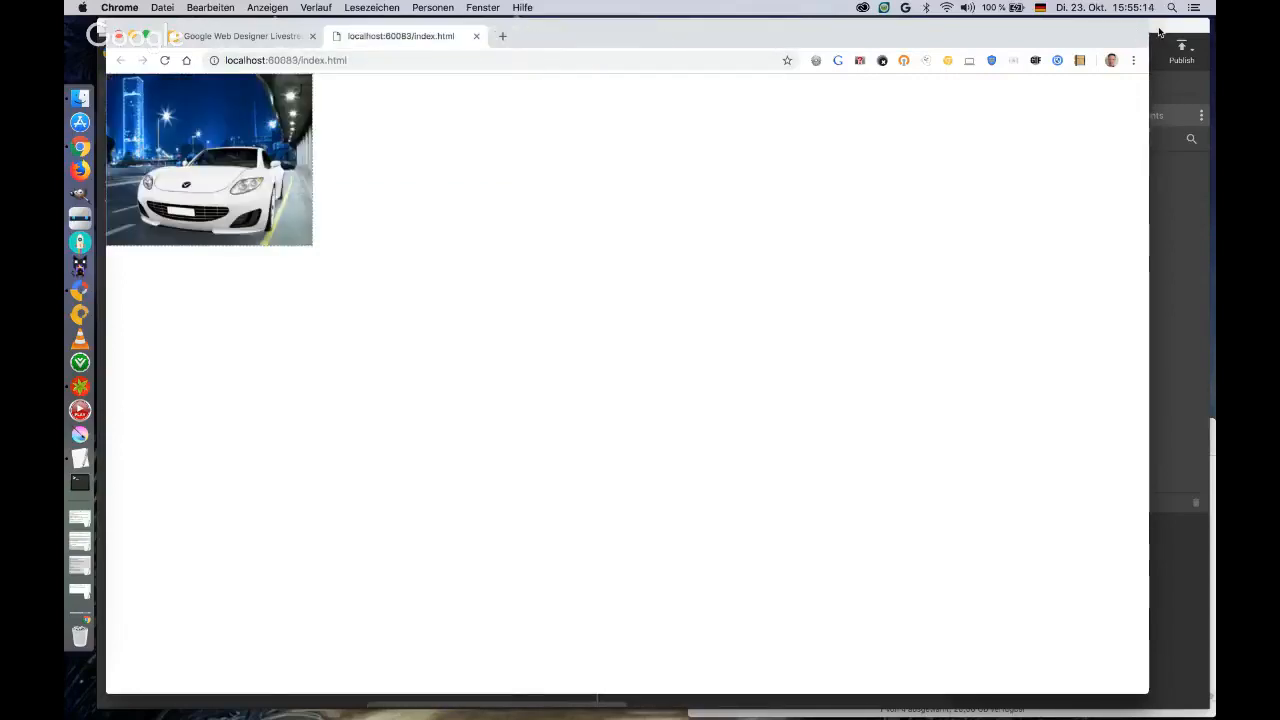
{"action": "left_click", "coordinate": [1159, 33]}
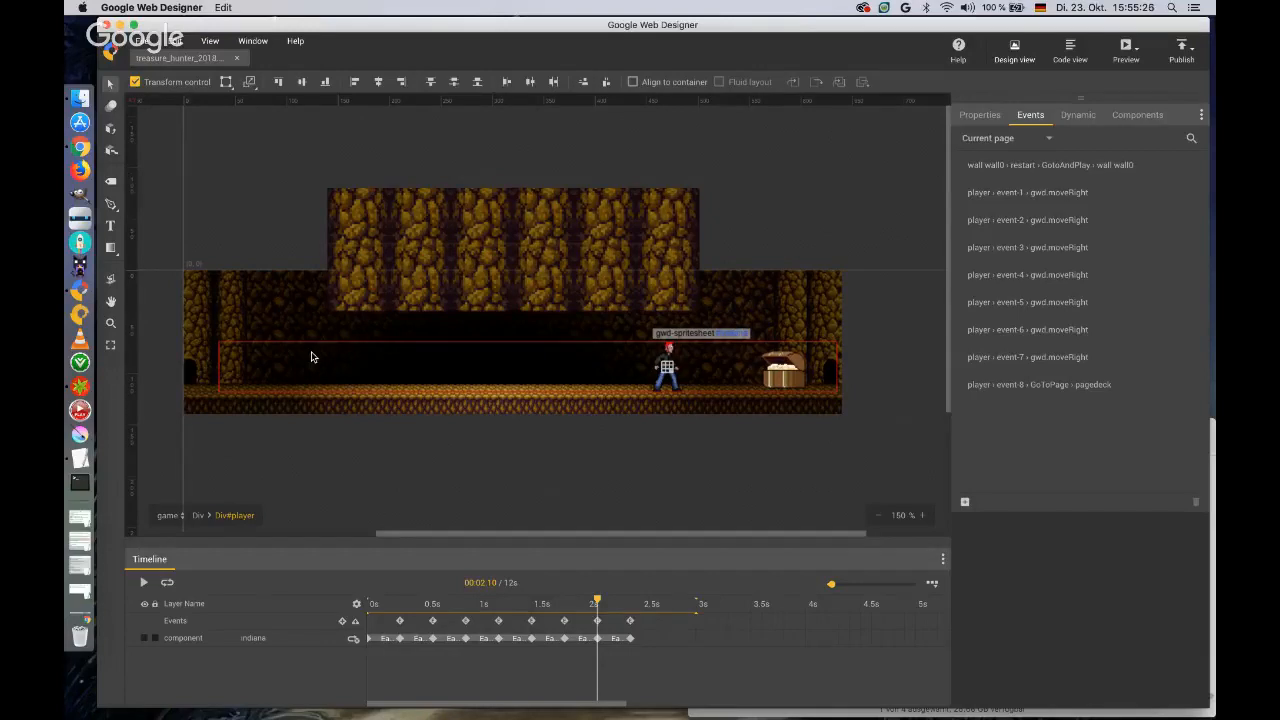
Leave the player group and add a Tap Area component over the cave on the game page.
{"action": "left_click", "coordinate": [981, 116]}
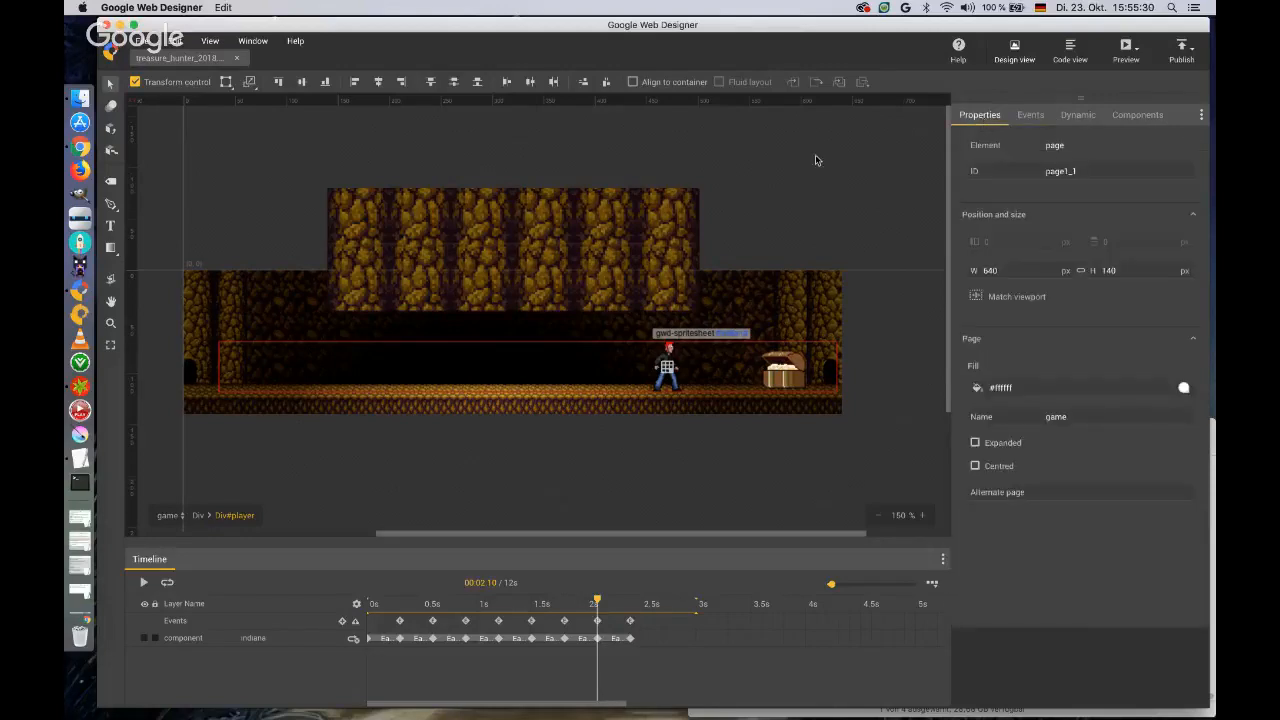
{"action": "left_click", "coordinate": [198, 515]}
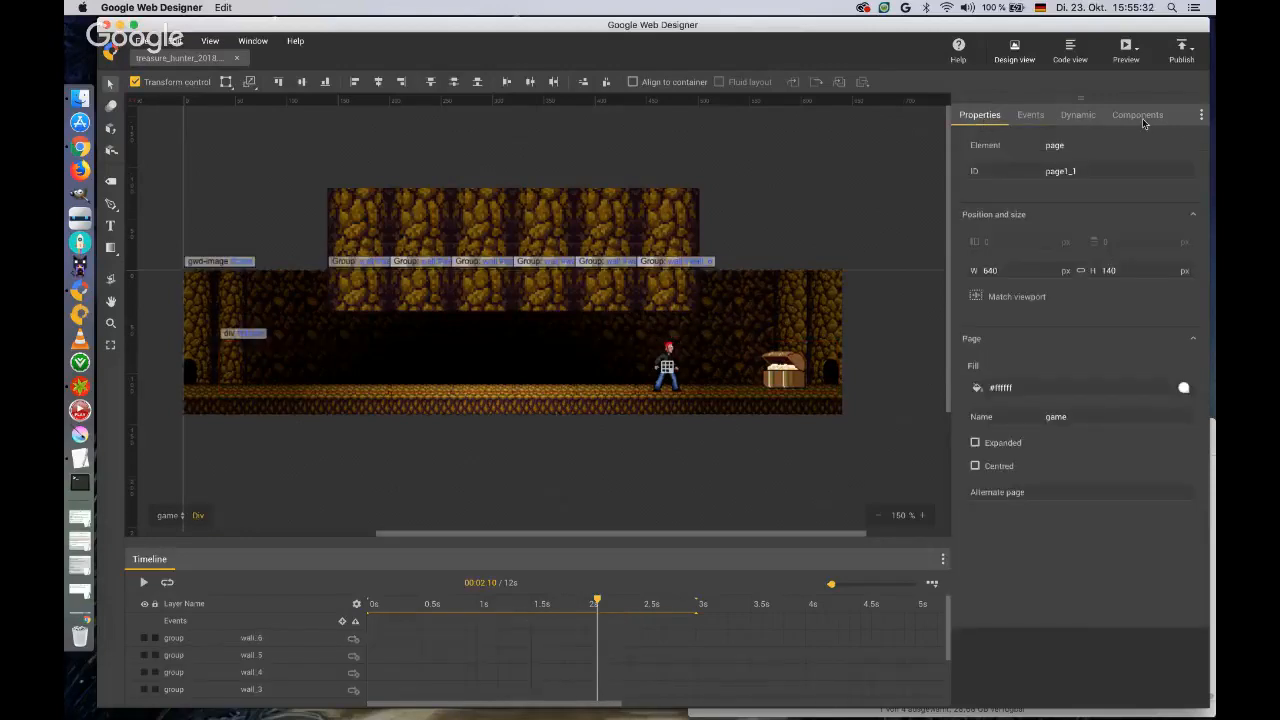
{"action": "left_click", "coordinate": [1138, 115]}
{"action": "left_click_drag", "start_coordinate": [1022, 347], "coordinate": [203, 285]}
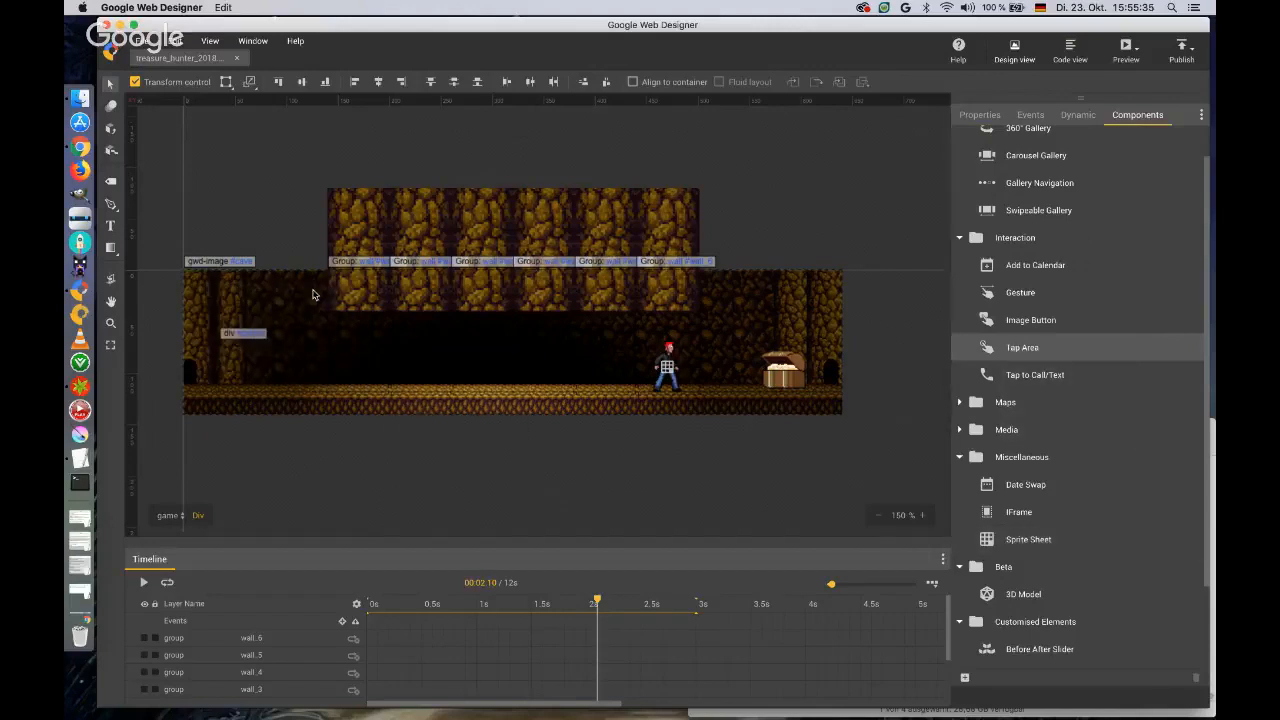
Set the new tap area's ID to button_play.
{"action": "left_click", "coordinate": [980, 115]}
{"action": "left_click_drag", "start_coordinate": [1099, 171], "coordinate": [1016, 174]}
{"action": "type", "text": "button_"}
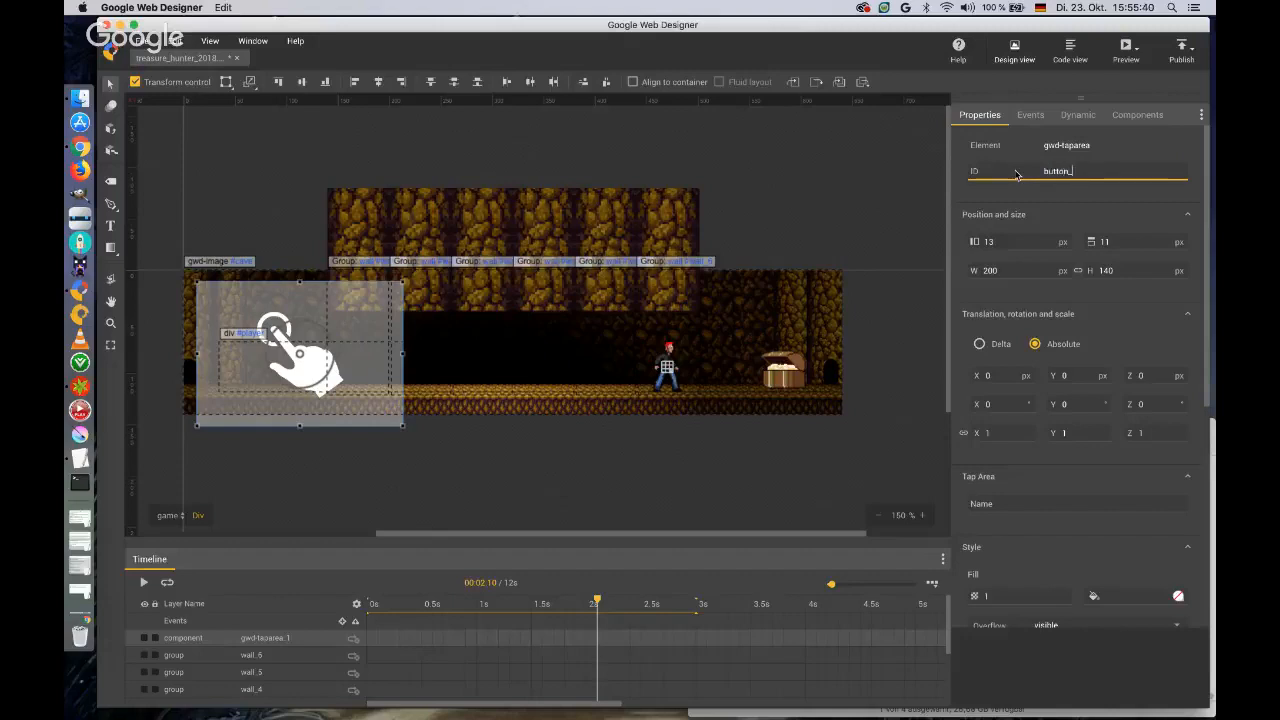
{"action": "type", "text": "play"}
{"action": "key", "text": "Tab"}
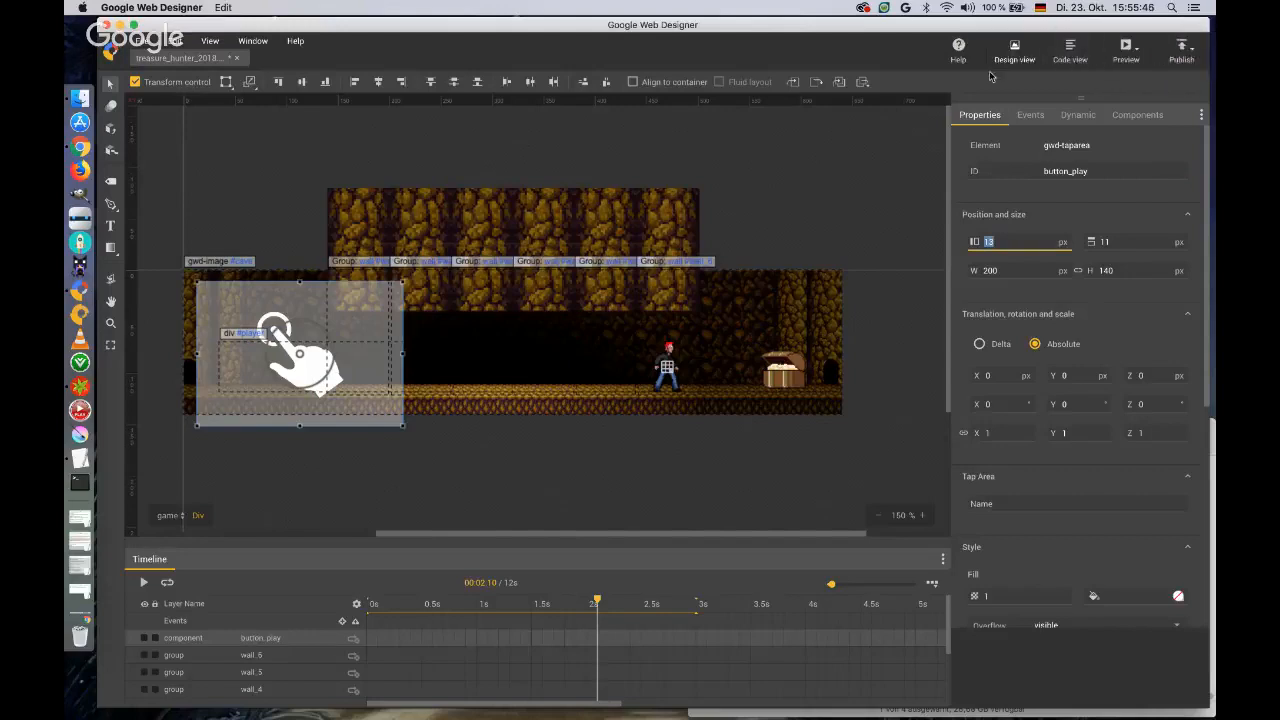
Position the button_play tap area at 0 px from the left and 0 px from the top.
{"action": "type", "text": "0"}
{"action": "key", "text": "Tab"}
{"action": "type", "text": "0"}
{"action": "key", "text": "Return"}
Switch the tap area's size units to percent and set both its width and height to 100%.
{"action": "left_click", "coordinate": [1064, 271]}
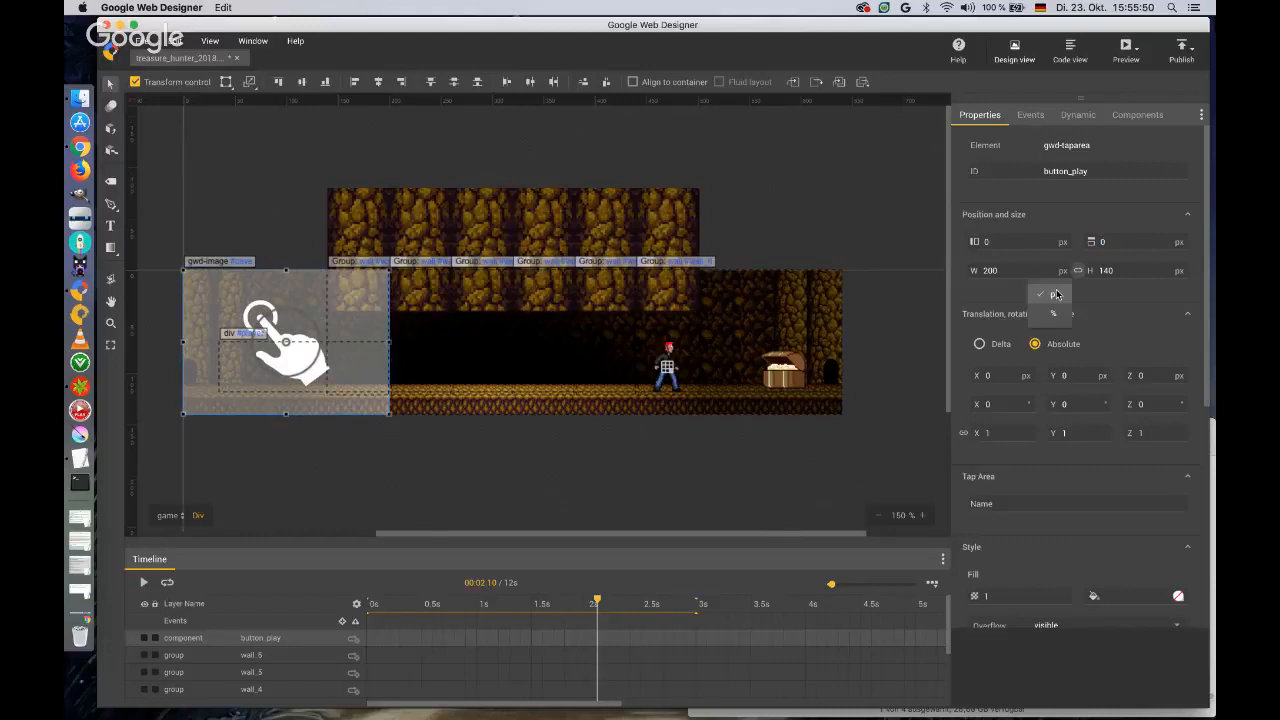
{"action": "left_click", "coordinate": [1050, 315]}
{"action": "left_click", "coordinate": [1178, 274]}
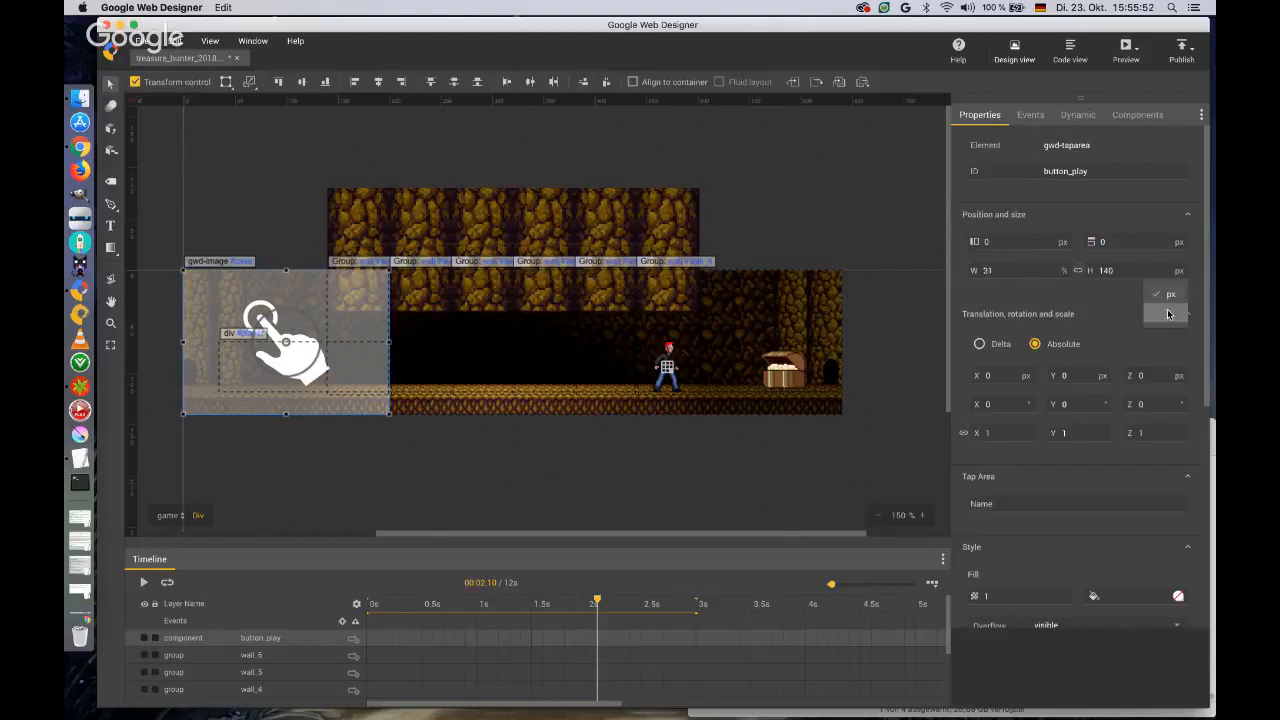
{"action": "left_click", "coordinate": [1170, 310]}
{"action": "double_click", "coordinate": [1011, 270]}
{"action": "type", "text": "100"}
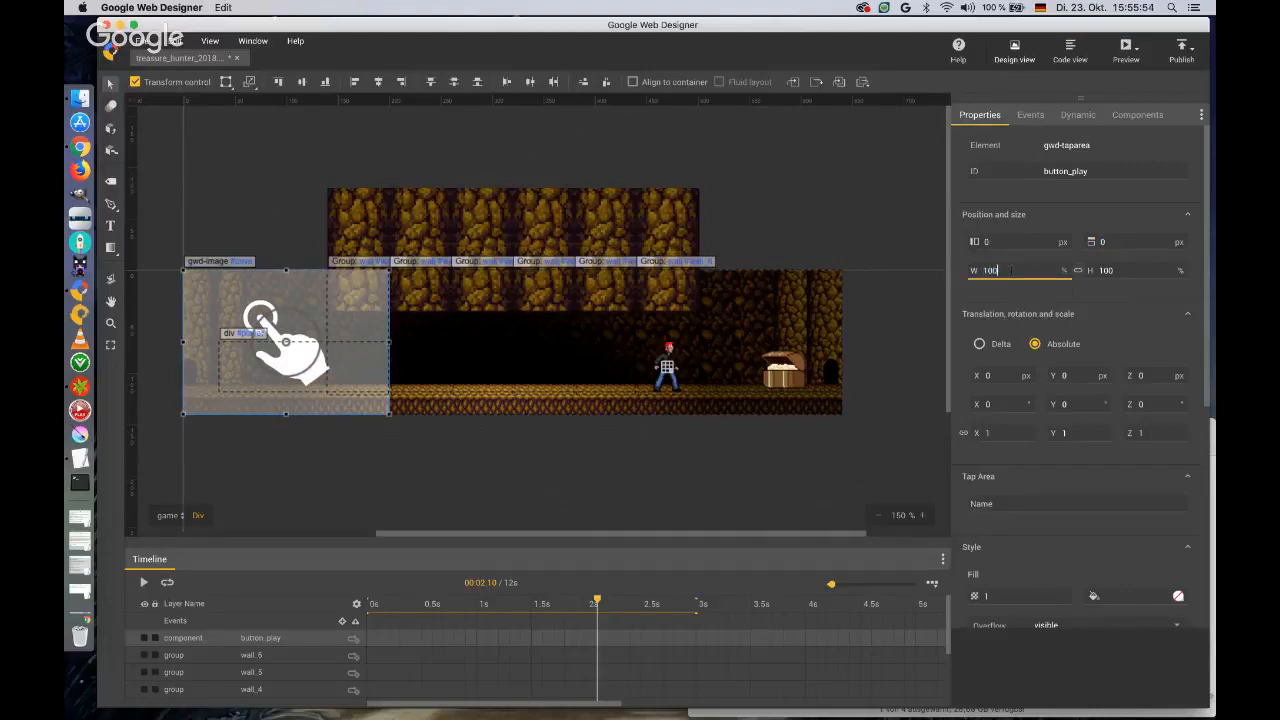
{"action": "key", "text": "Tab"}
{"action": "type", "text": "1"}
{"action": "key", "text": "Tab"}
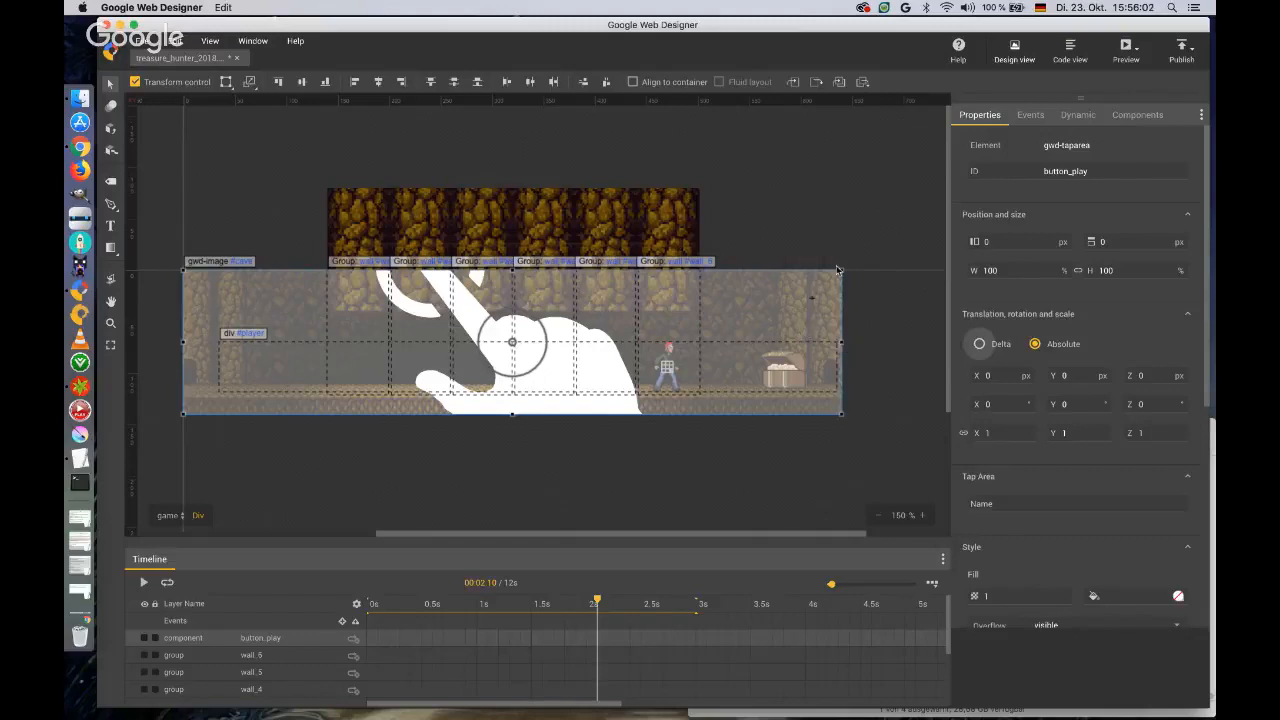
Add a Touch/Click event on button_play that plays the timeline of the player.
{"action": "left_click", "coordinate": [1032, 116]}
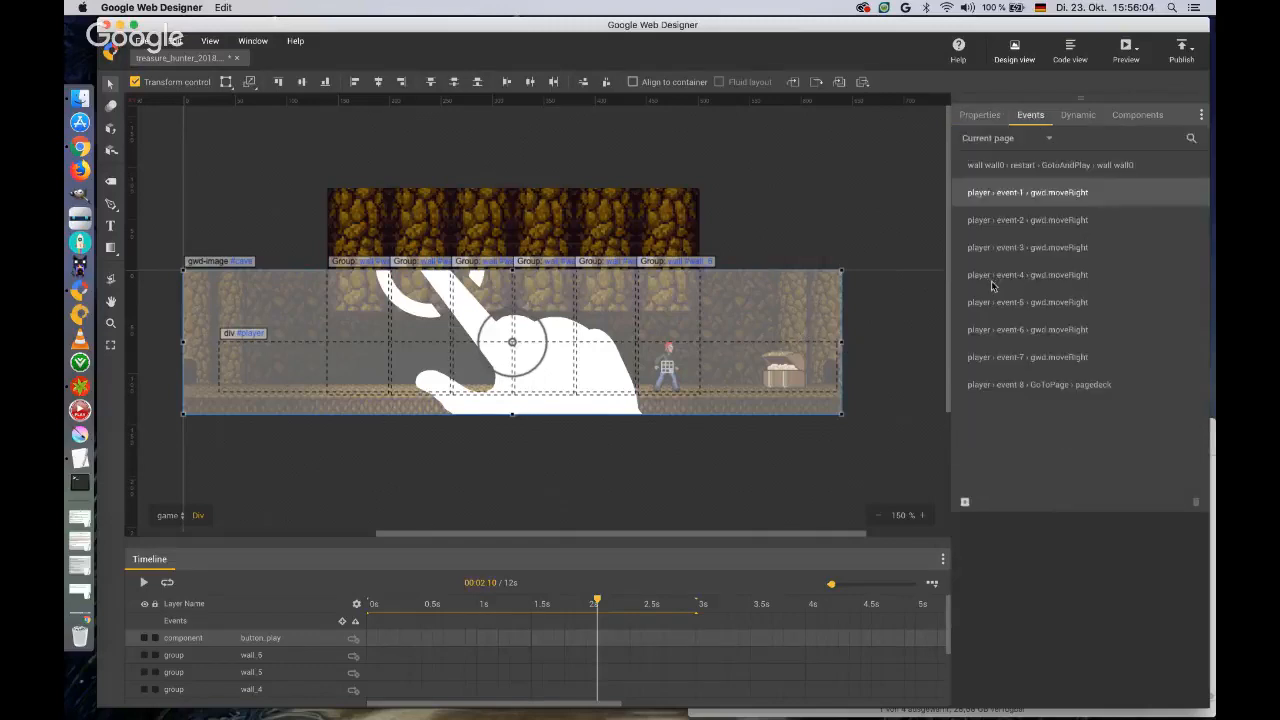
{"action": "left_click", "coordinate": [965, 503]}
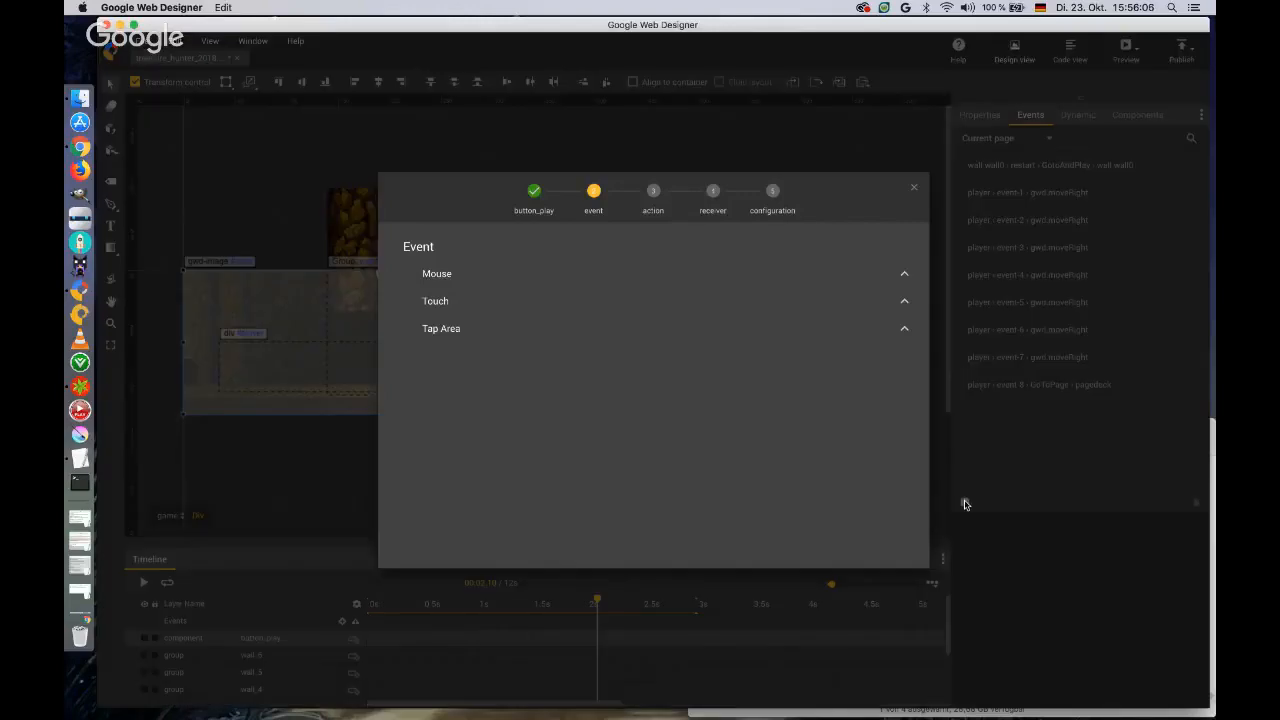
{"action": "left_click", "coordinate": [457, 330]}
{"action": "left_click", "coordinate": [466, 357]}
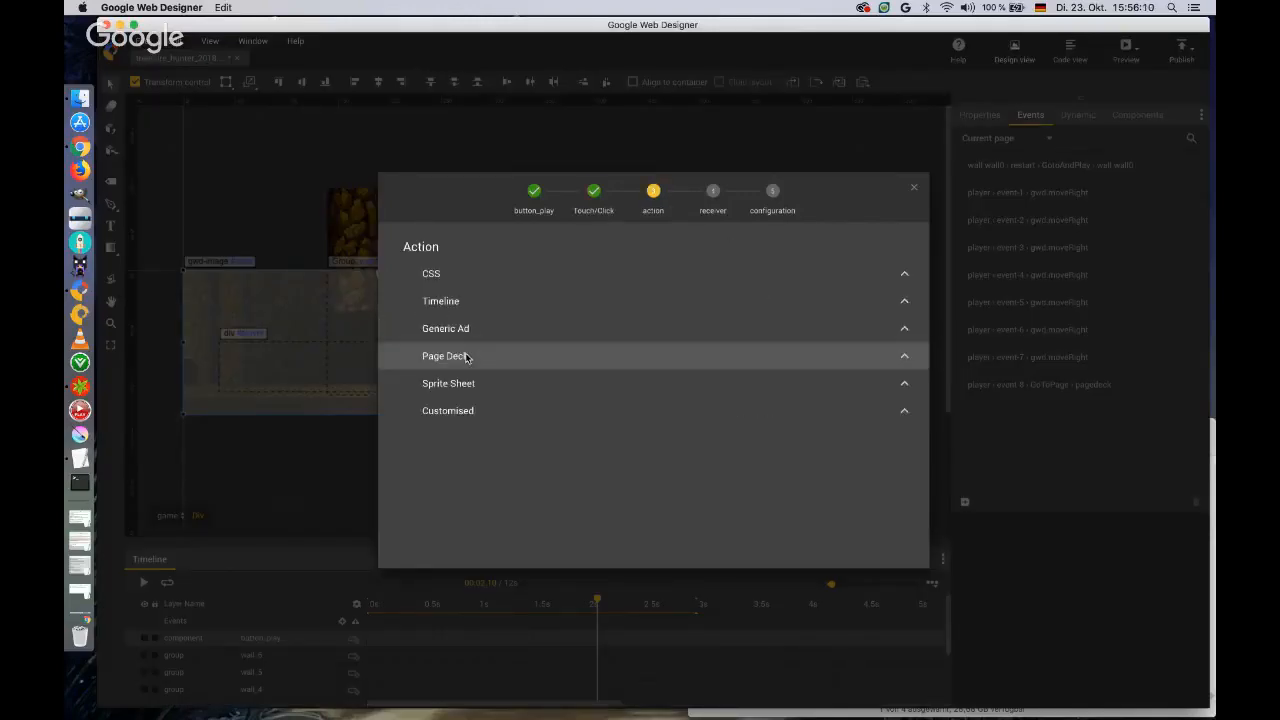
{"action": "left_click", "coordinate": [451, 304]}
{"action": "left_click", "coordinate": [458, 356]}
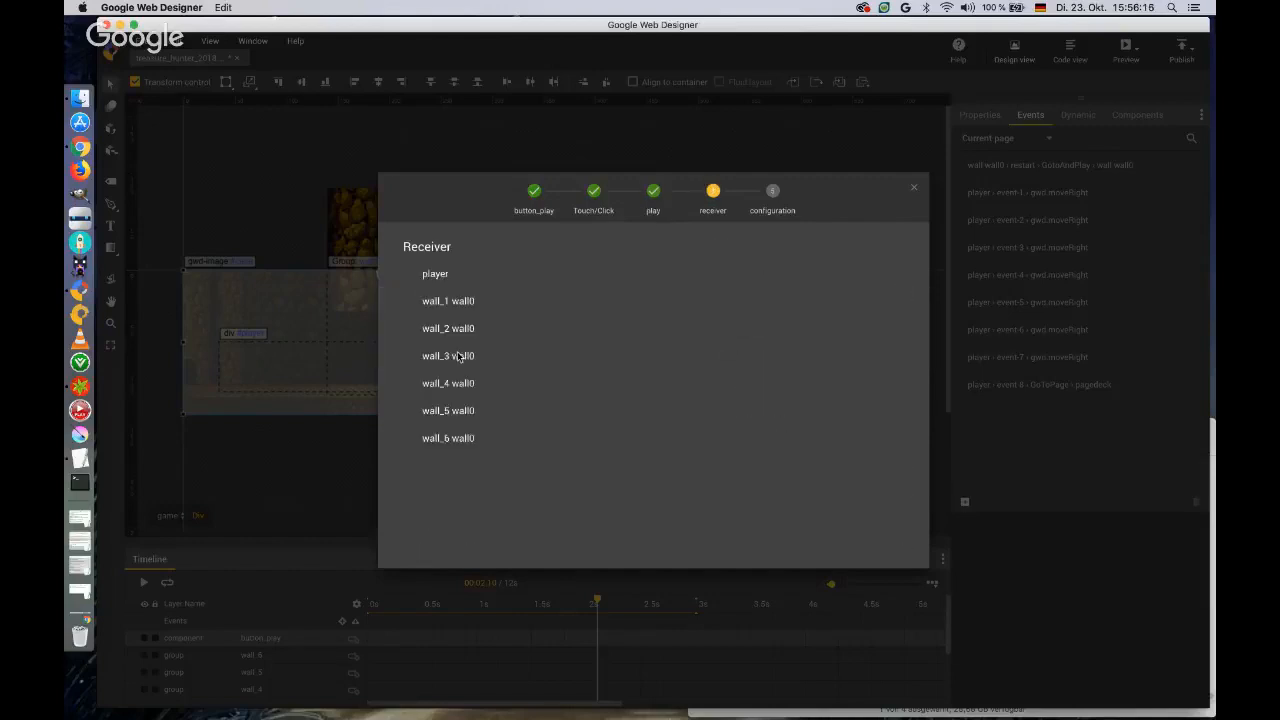
{"action": "left_click", "coordinate": [440, 274]}
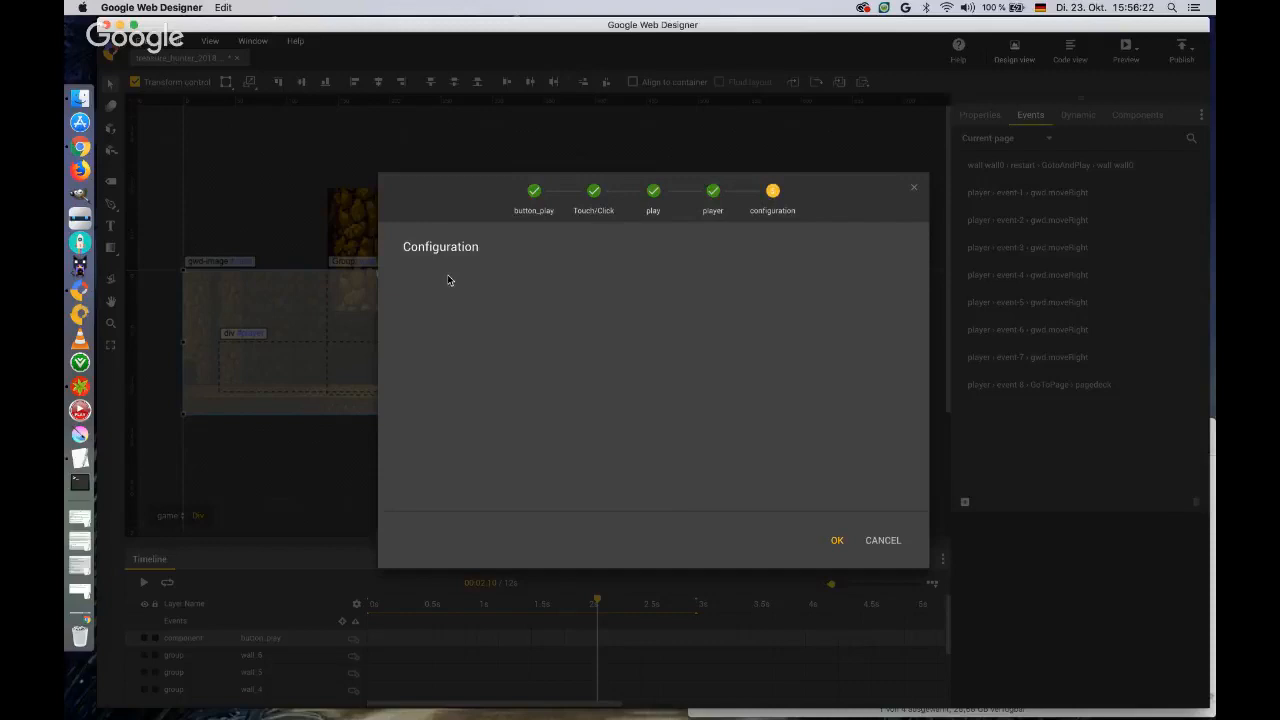
{"action": "left_click", "coordinate": [836, 541]}
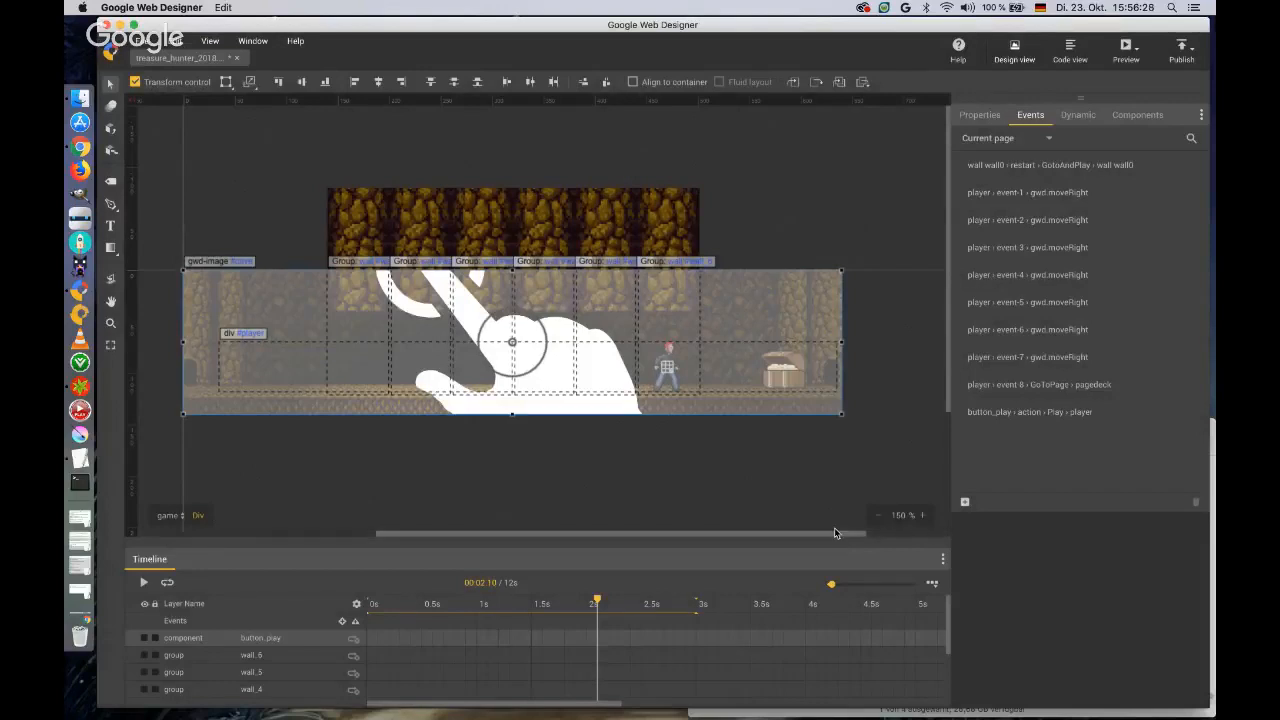
Preview the banner in the browser to test the player's movement on tapping, and return to Google Web Designer after closing the preview.
{"action": "left_click", "coordinate": [1126, 50]}
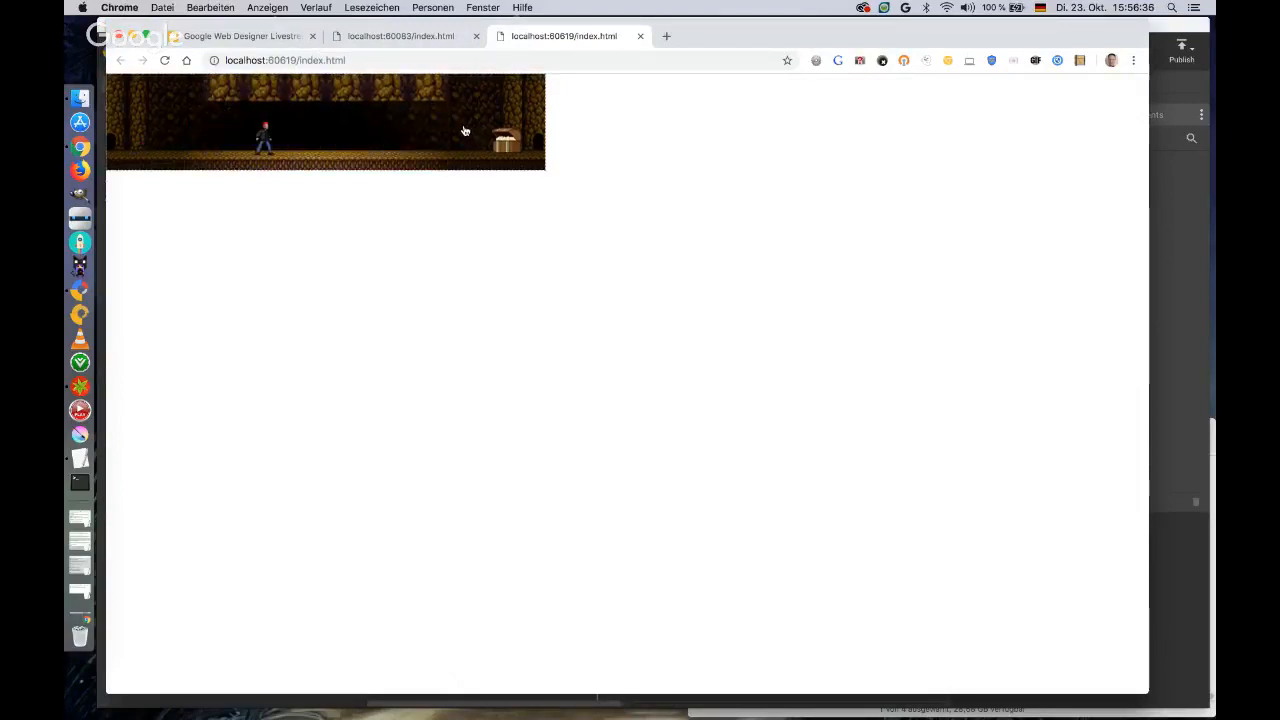
{"action": "left_click", "coordinate": [640, 36]}
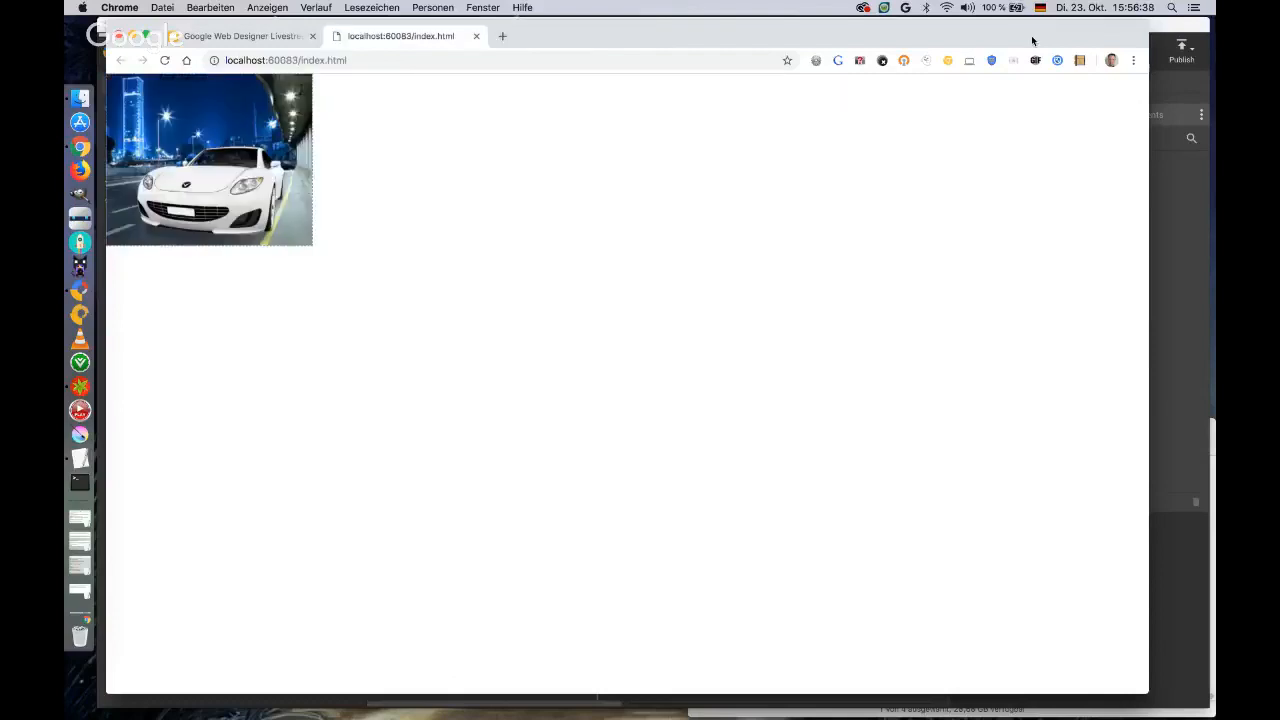
{"action": "left_click", "coordinate": [1162, 29]}
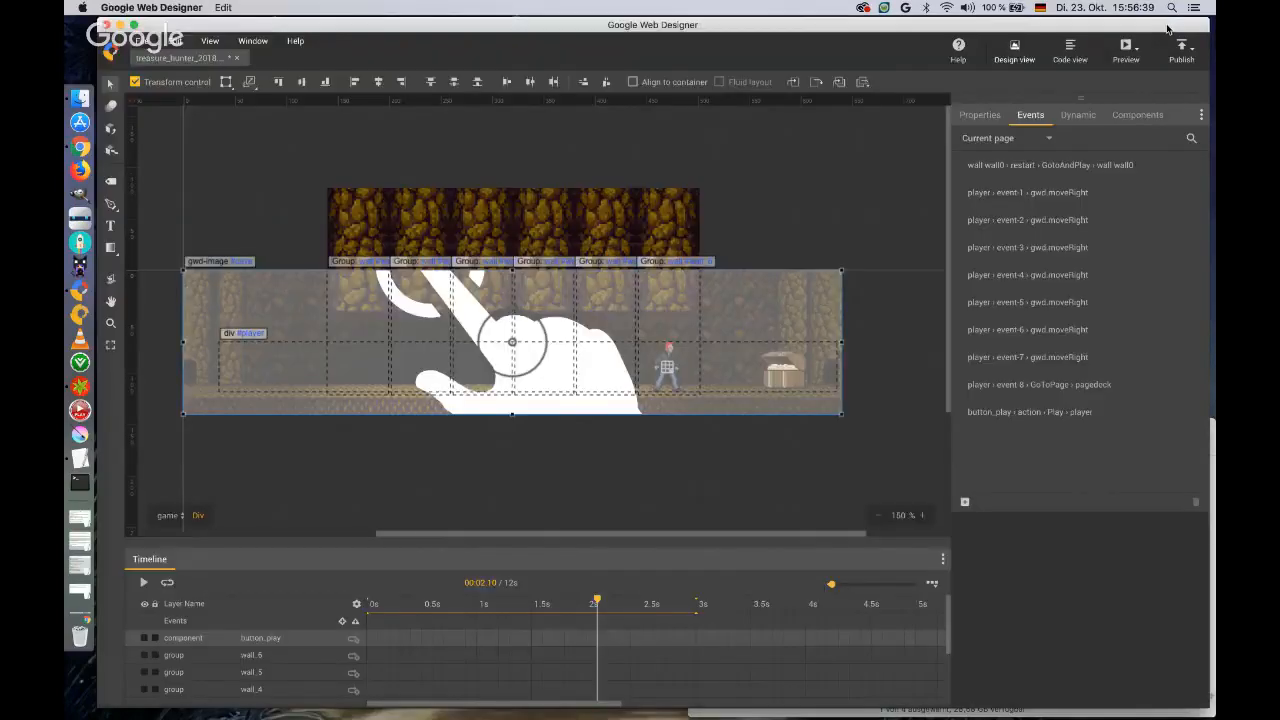
Add a second Touch/Click event on button_play that replays the indiana sprite sheet.
{"action": "left_click", "coordinate": [965, 504]}
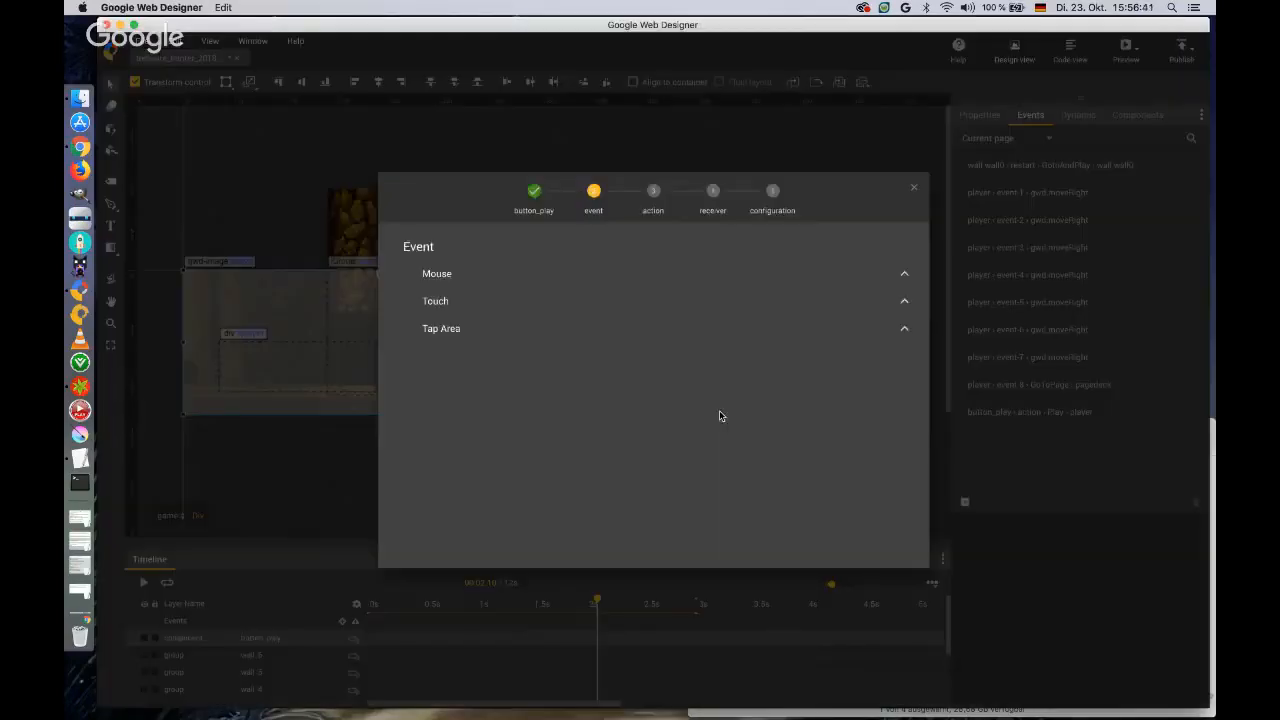
{"action": "left_click", "coordinate": [497, 335]}
{"action": "left_click", "coordinate": [468, 362]}
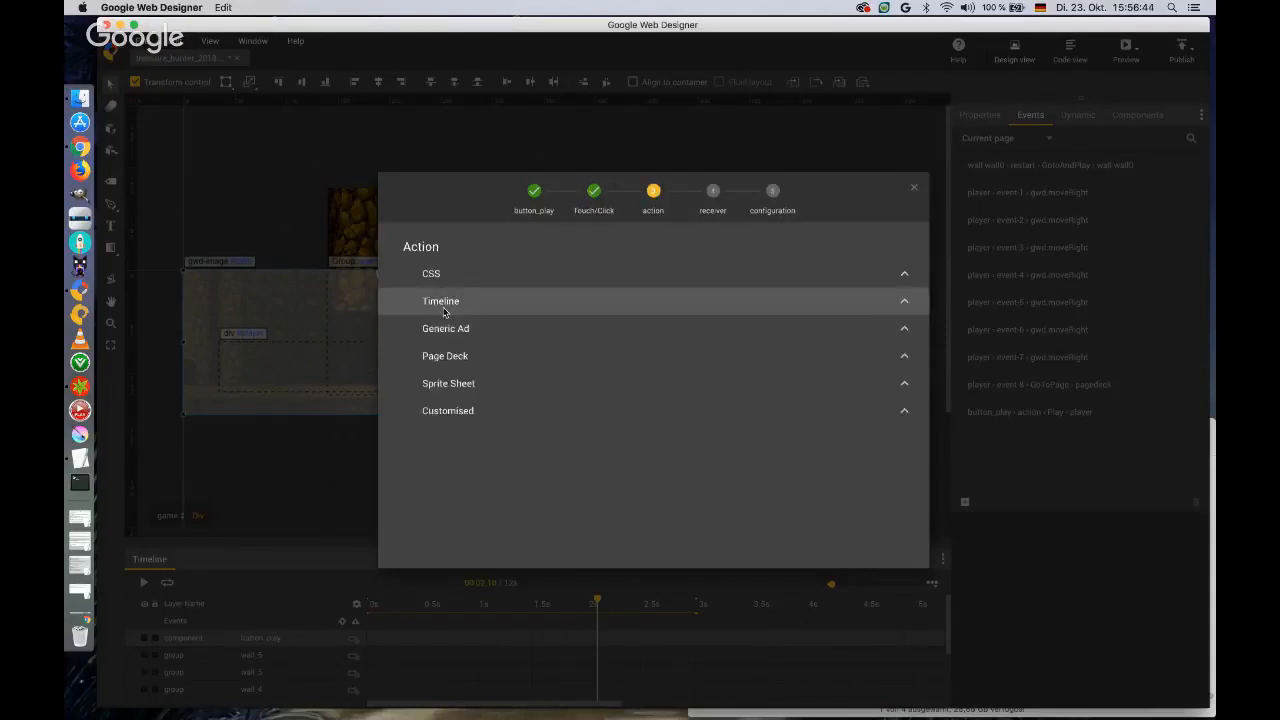
{"action": "left_click", "coordinate": [456, 384]}
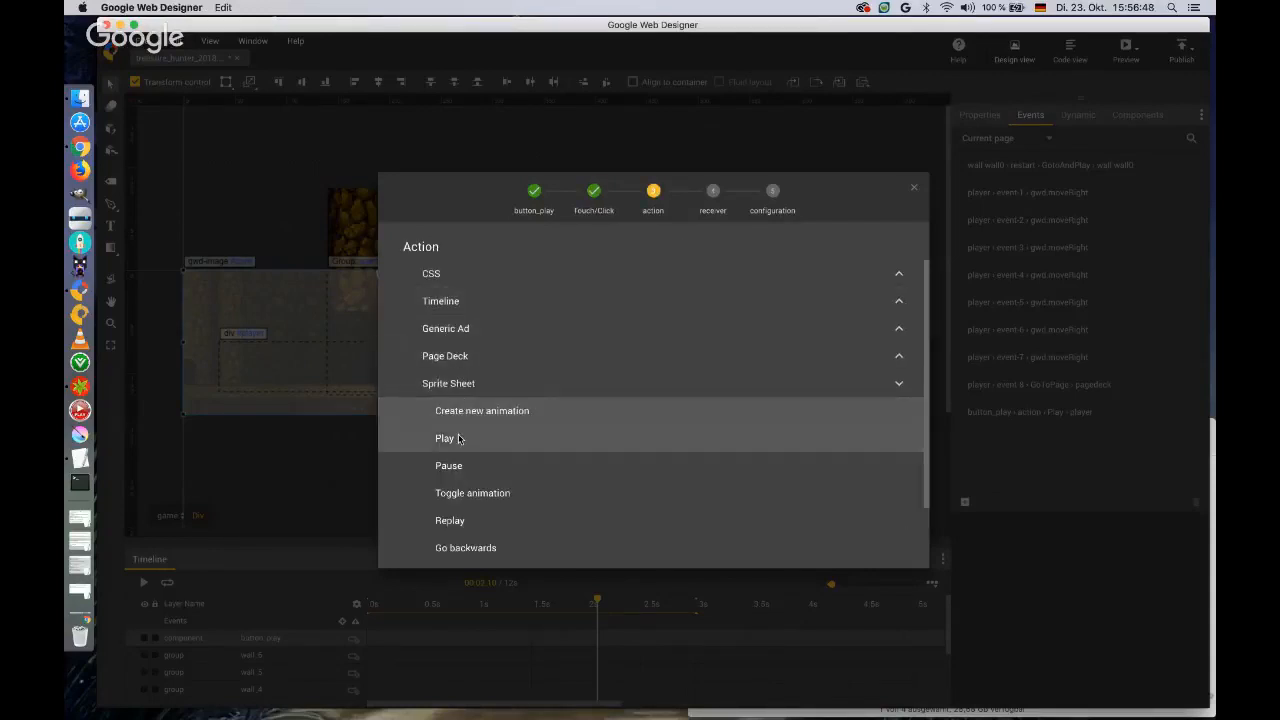
{"action": "left_click", "coordinate": [451, 520]}
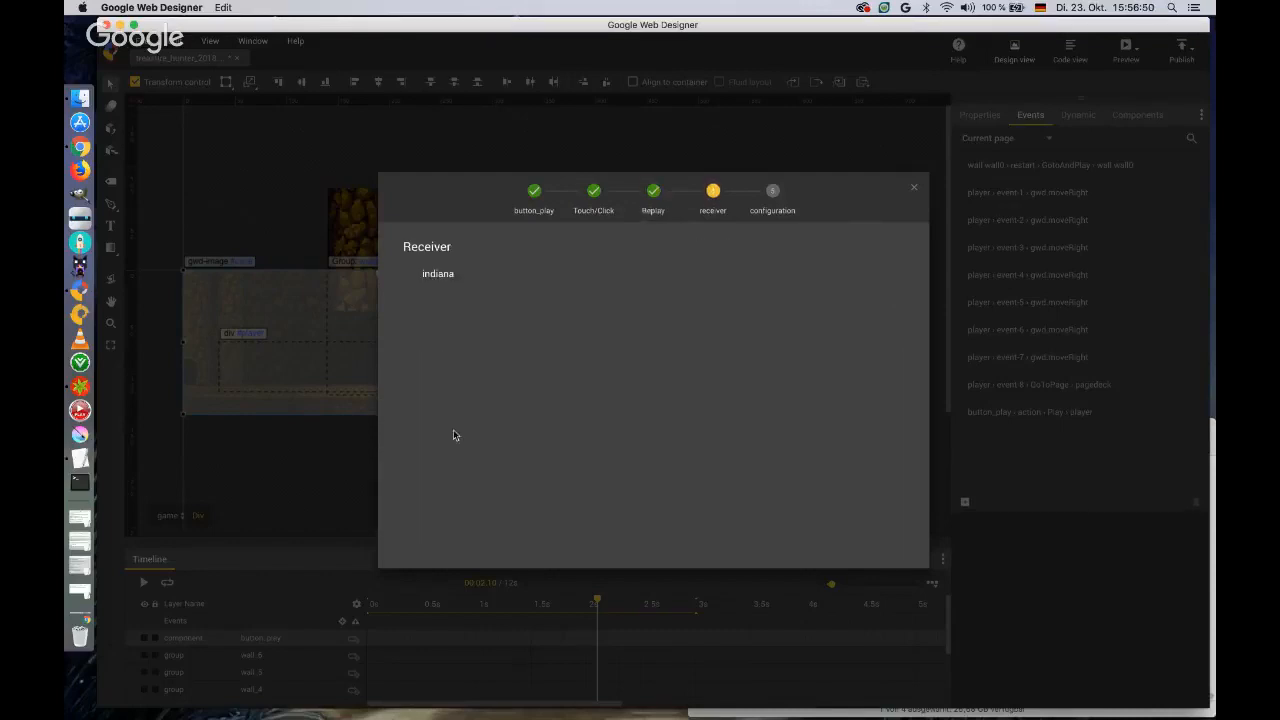
{"action": "left_click", "coordinate": [440, 279]}
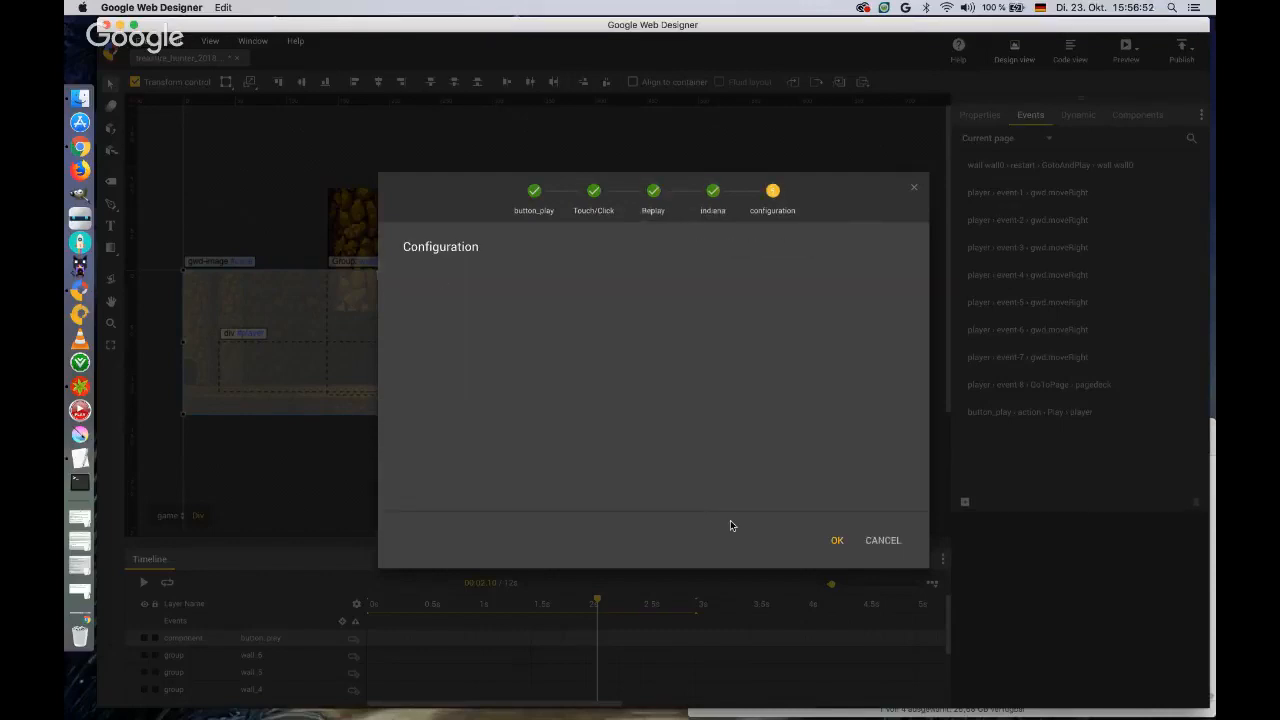
{"action": "left_click", "coordinate": [838, 541]}
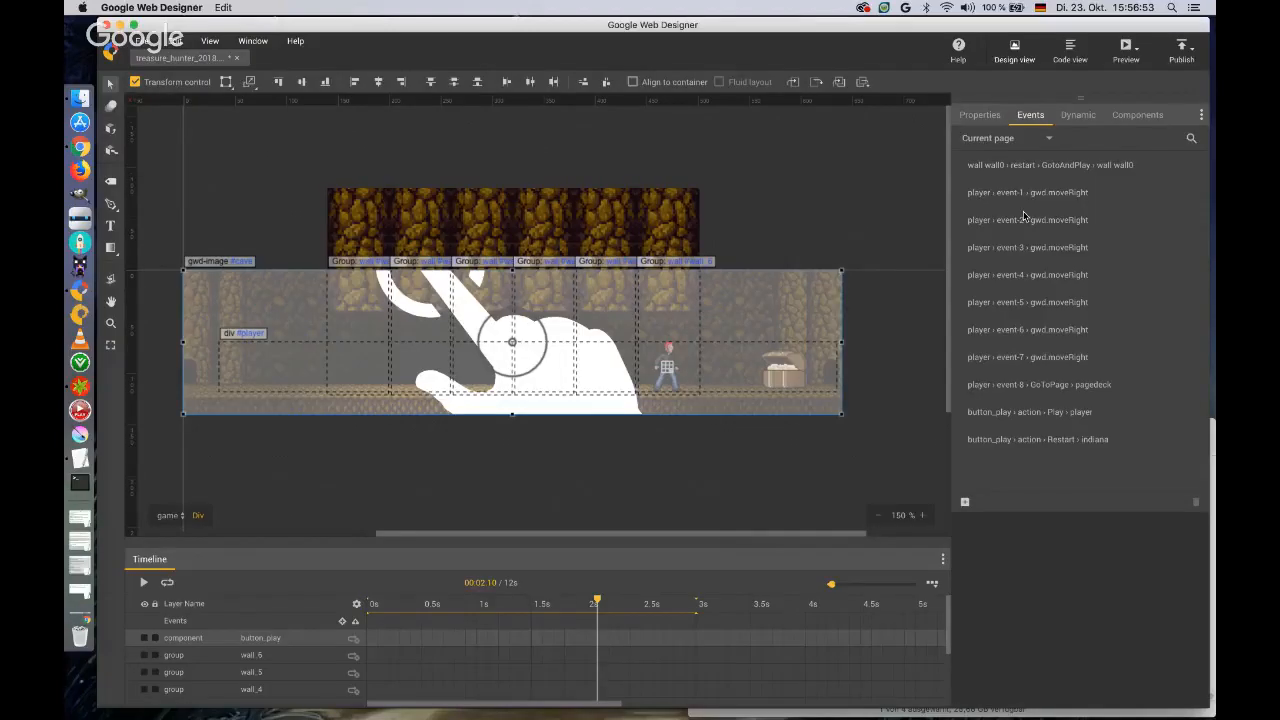
Preview the banner again to check the sprite animation on tapping, and return to Google Web Designer.
{"action": "left_click", "coordinate": [1126, 50]}
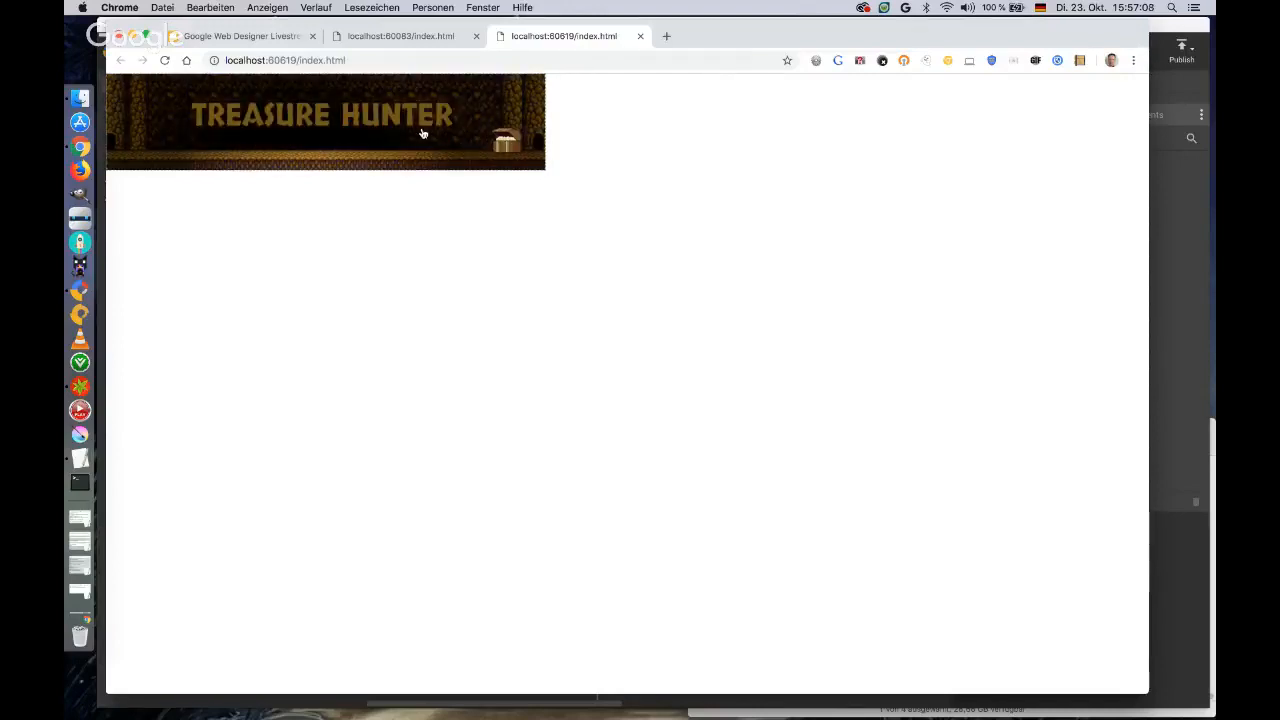
{"action": "left_click", "coordinate": [1165, 27]}
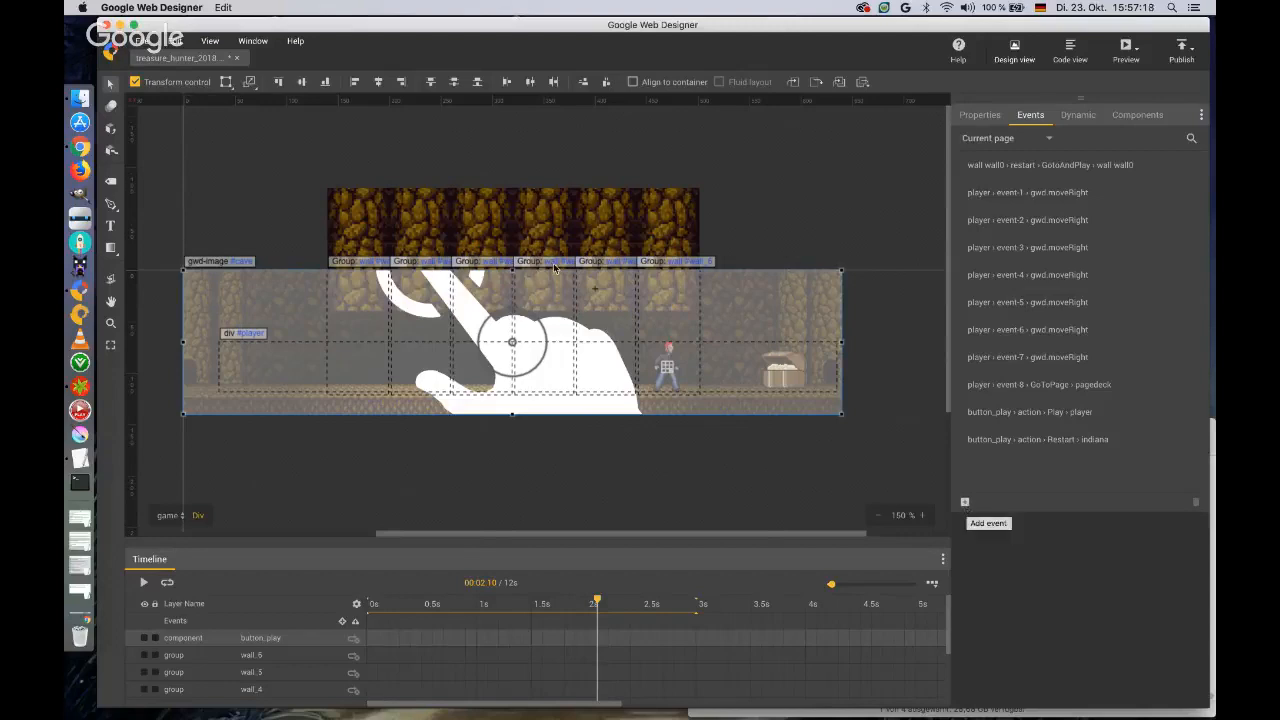
Inside the wall group's wall0 div, start an event on timeline marker wall_is_down with a new customised action named collisionTest.
{"action": "double_click", "coordinate": [347, 240]}
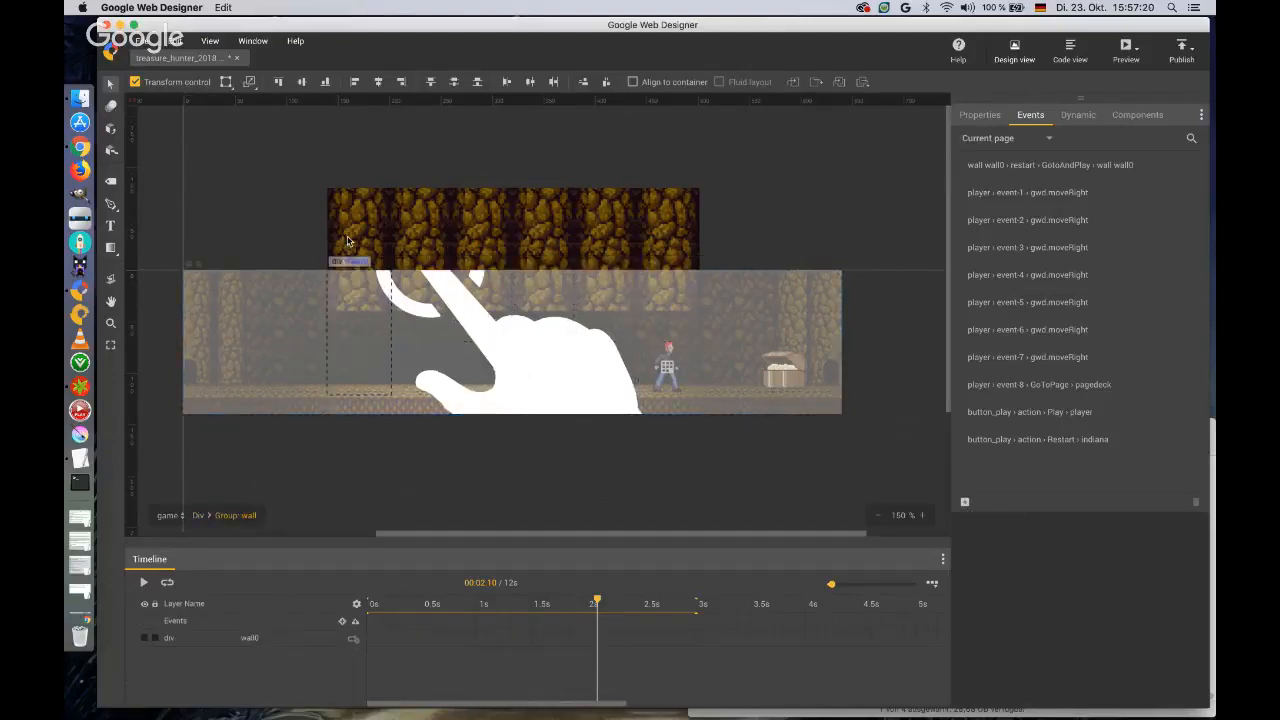
{"action": "left_click", "coordinate": [270, 640]}
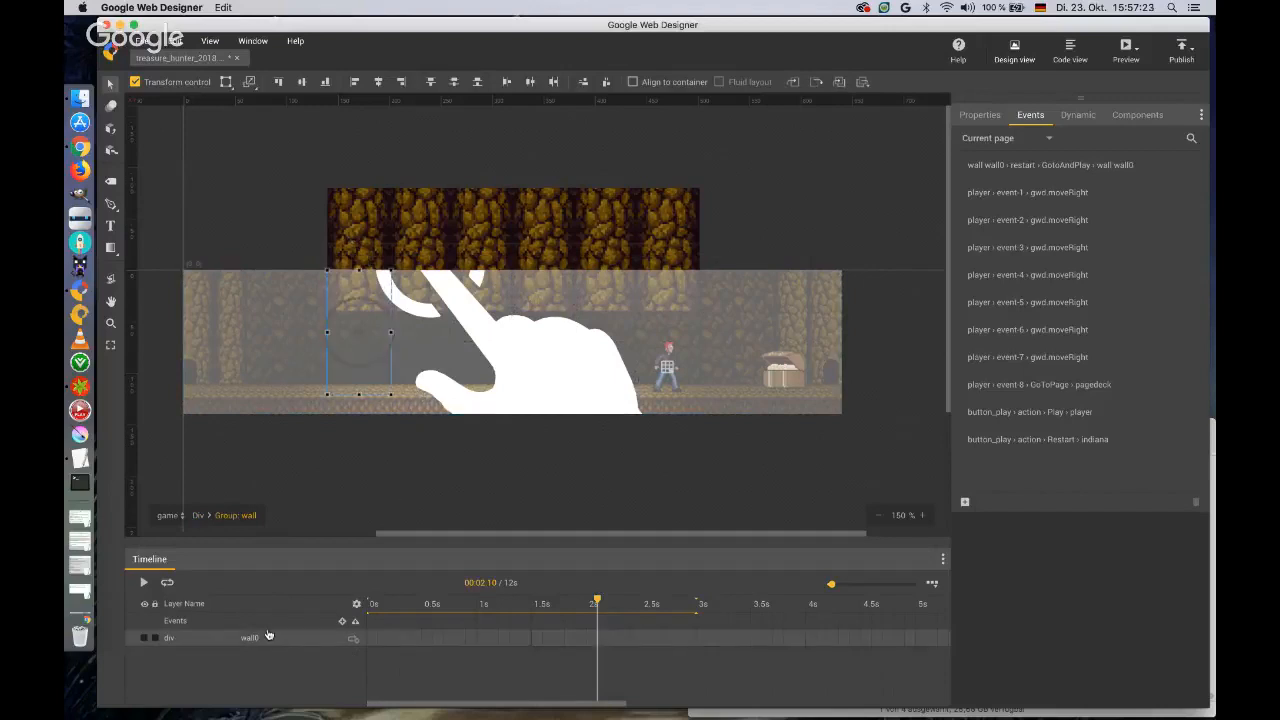
{"action": "double_click", "coordinate": [364, 254]}
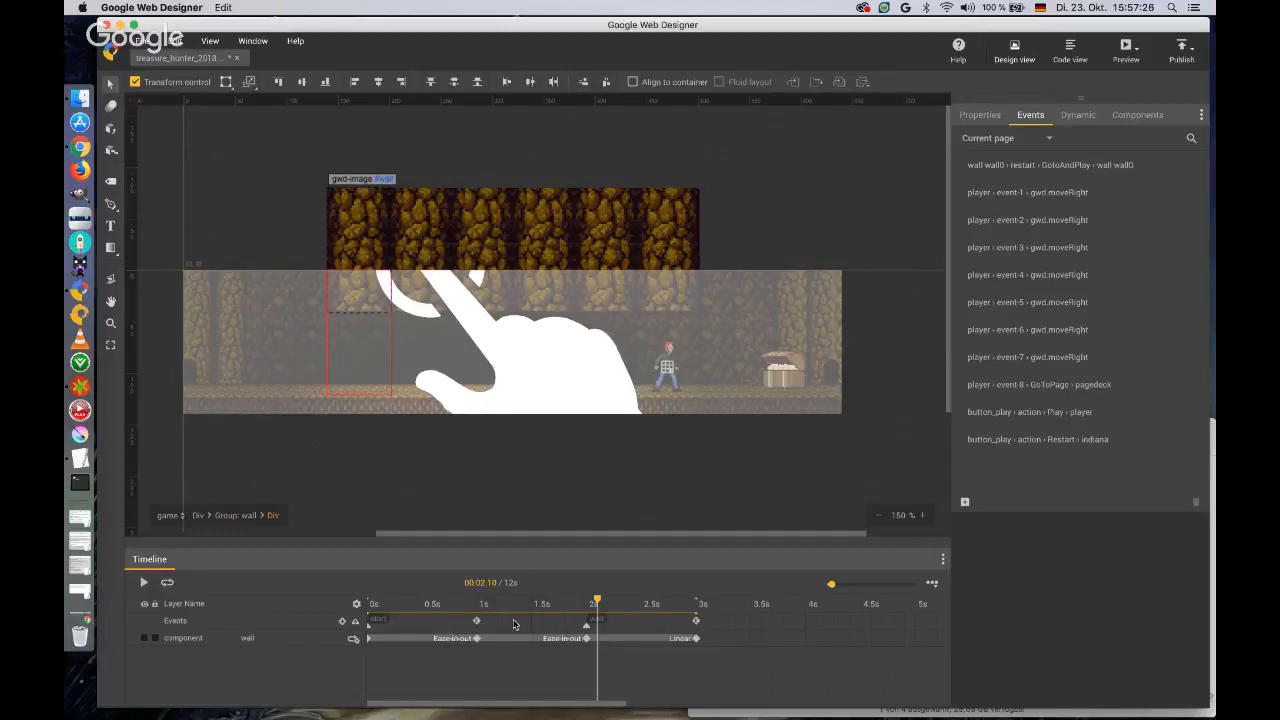
{"action": "left_click", "coordinate": [964, 502]}
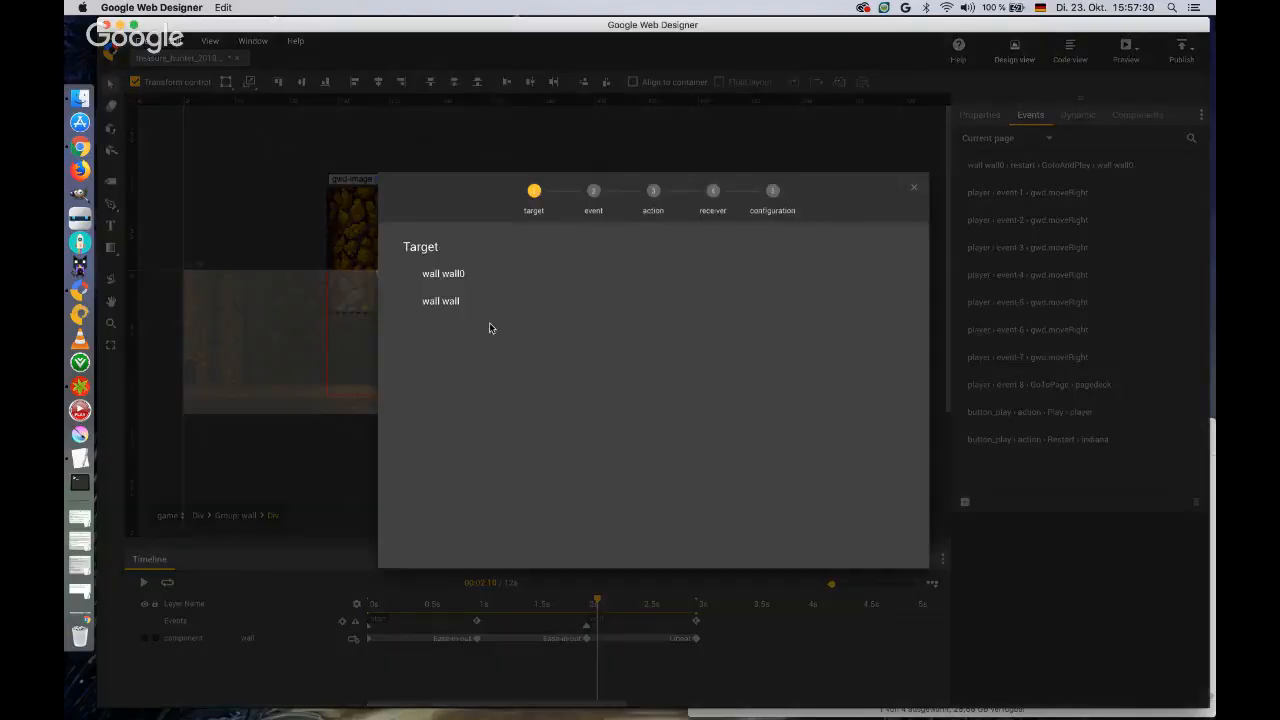
{"action": "left_click", "coordinate": [455, 277]}
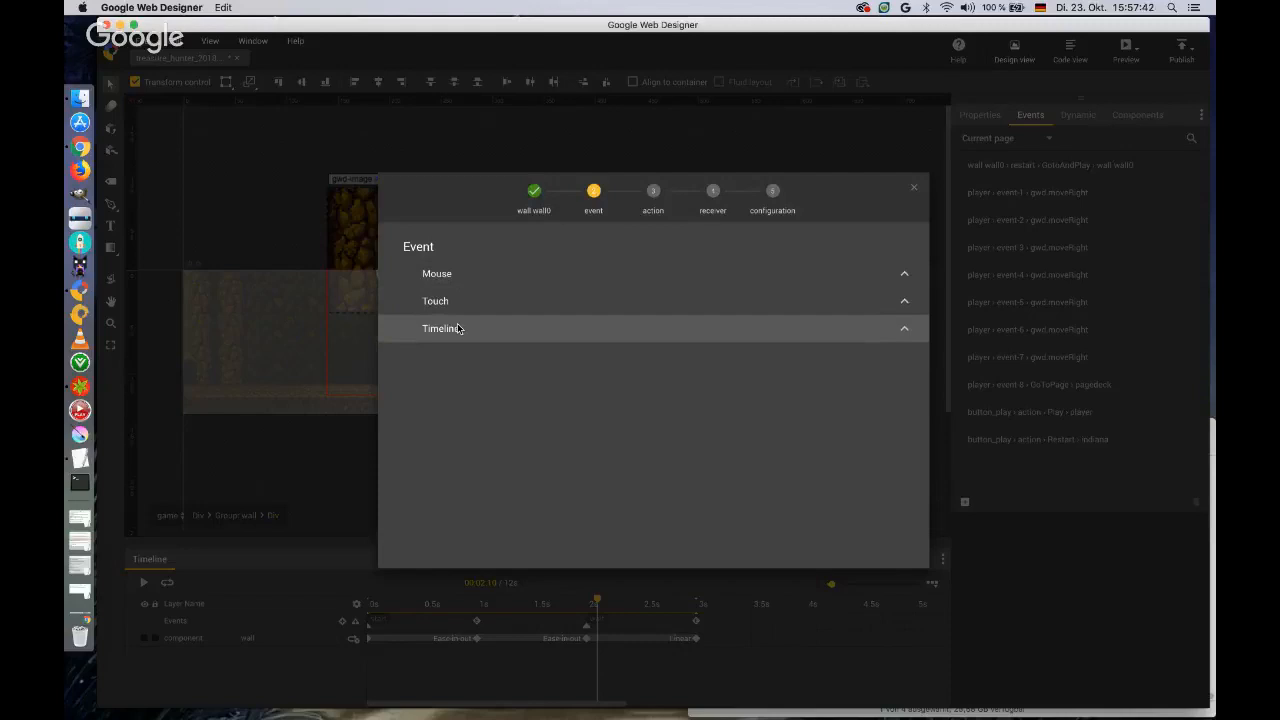
{"action": "left_click", "coordinate": [457, 328]}
{"action": "left_click", "coordinate": [466, 356]}
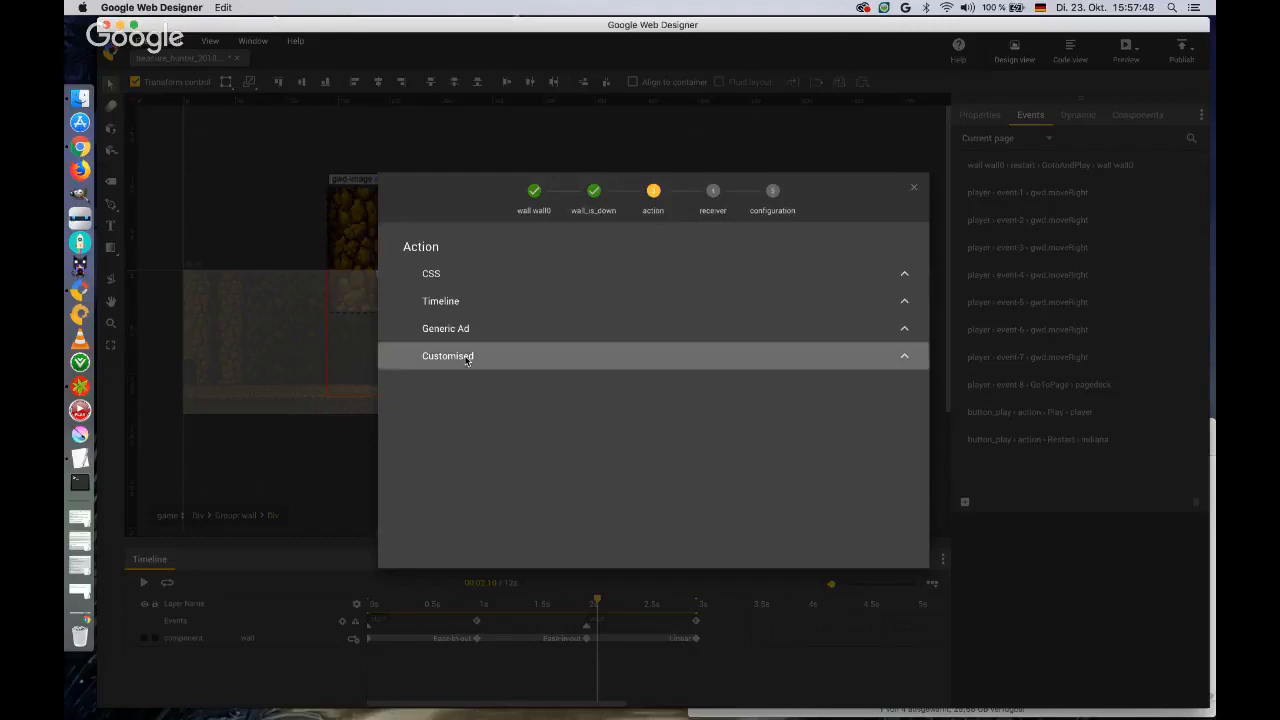
{"action": "left_click", "coordinate": [466, 357]}
{"action": "left_click", "coordinate": [483, 437]}
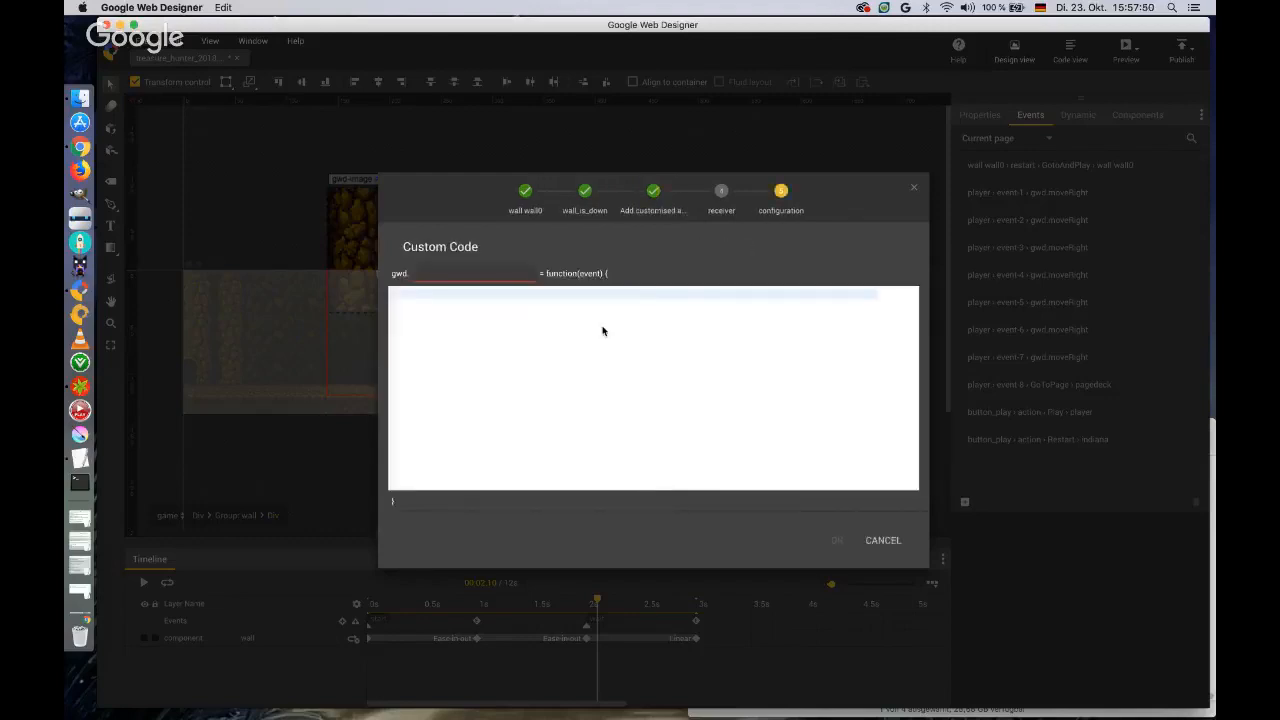
{"action": "type", "text": "collisionTest"}
In collisionTest, declare a variable id that reads event.currentTarget.parentElement.id.substr(5).
{"action": "left_click", "coordinate": [459, 295]}
{"action": "type", "text": "var id ="}
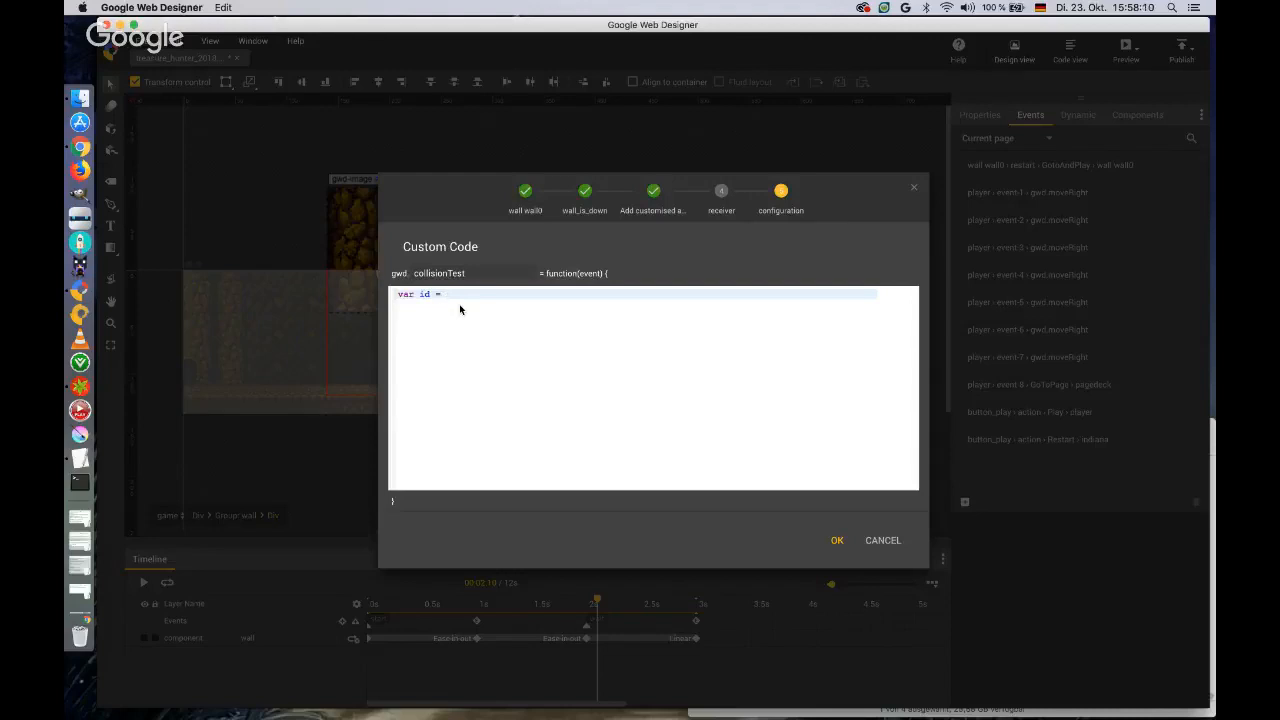
{"action": "type", "text": "event.currentTarget.parentElement.id.sub"}
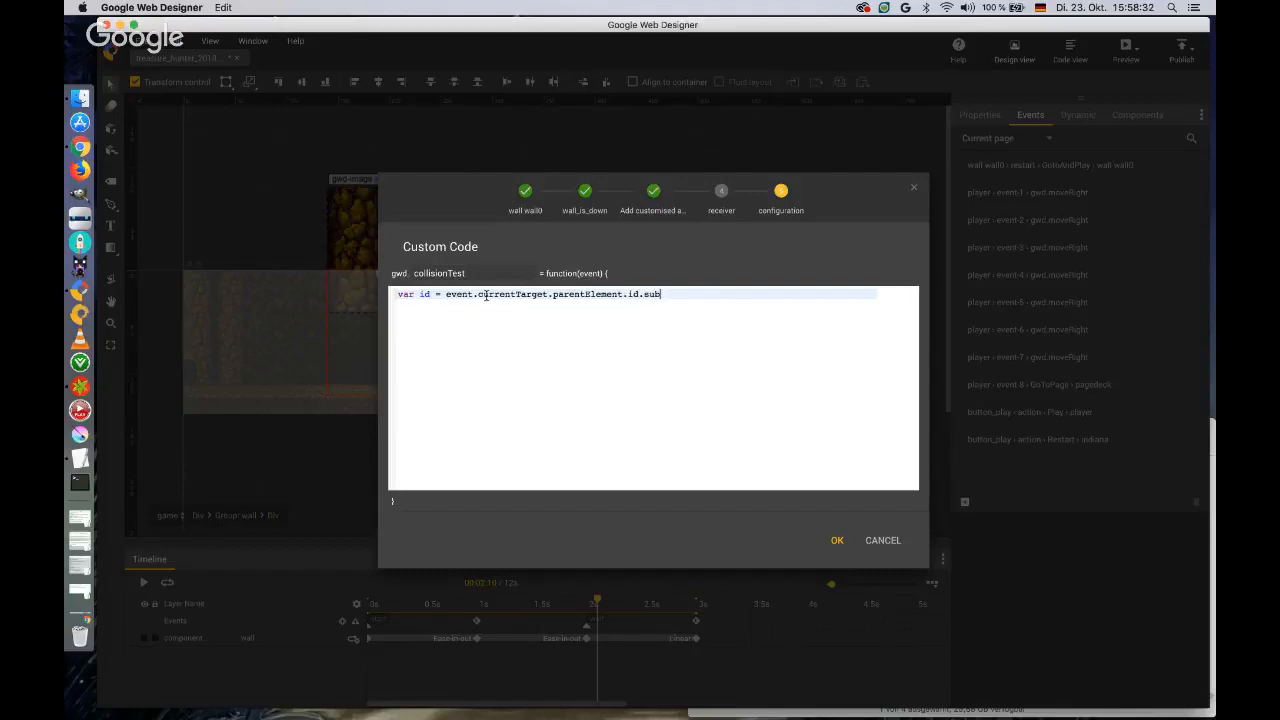
{"action": "type", "text": "str(5)"}
{"action": "type", "text": ");"}
Wrap the id variable's expression in parseInt() so the value is converted to an integer.
{"action": "left_click", "coordinate": [447, 294]}
{"action": "type", "text": "parseInt("}
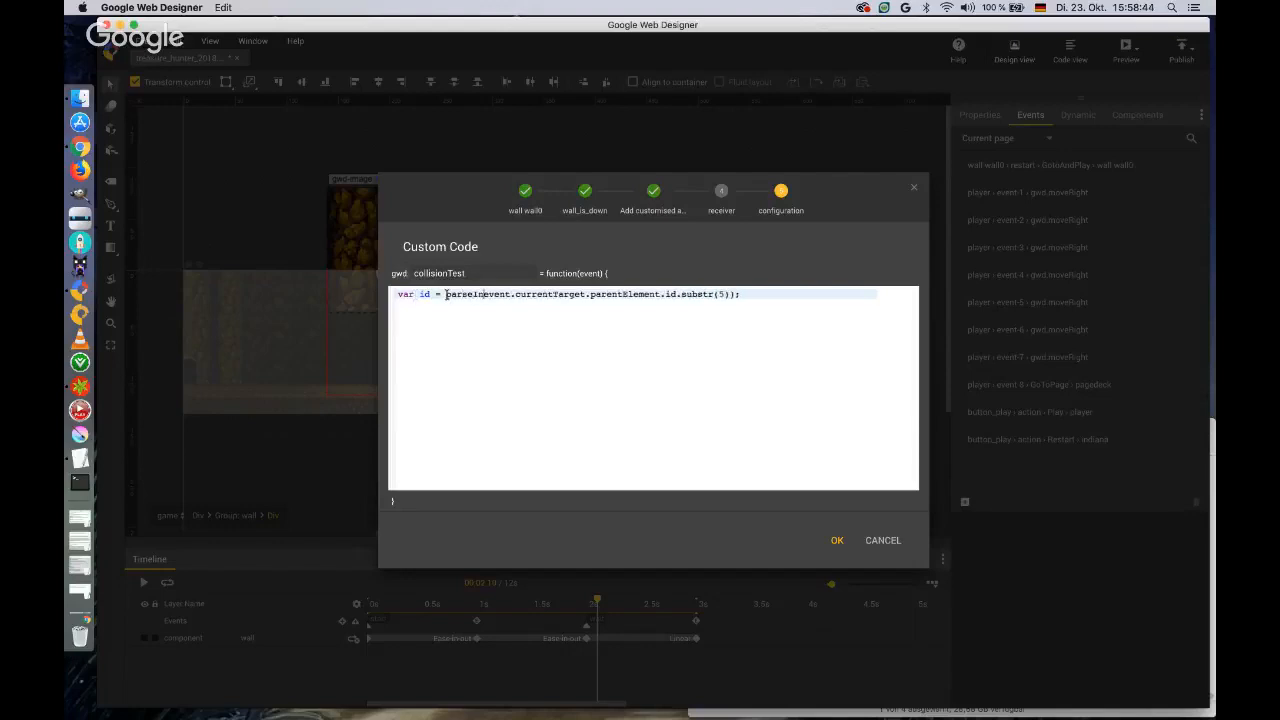
{"action": "left_click", "coordinate": [762, 294]}
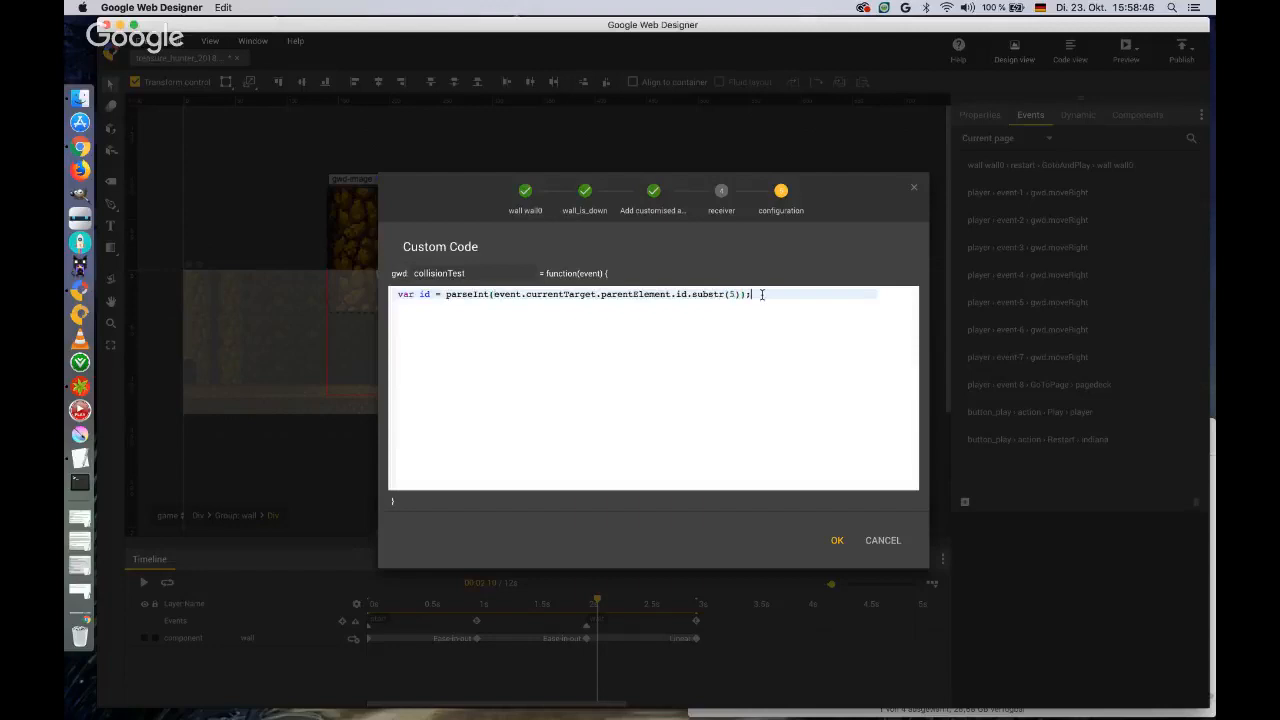
Below the id declaration, add an if block with the condition id == gwd.playerPosition.
{"action": "key", "text": "Return"}
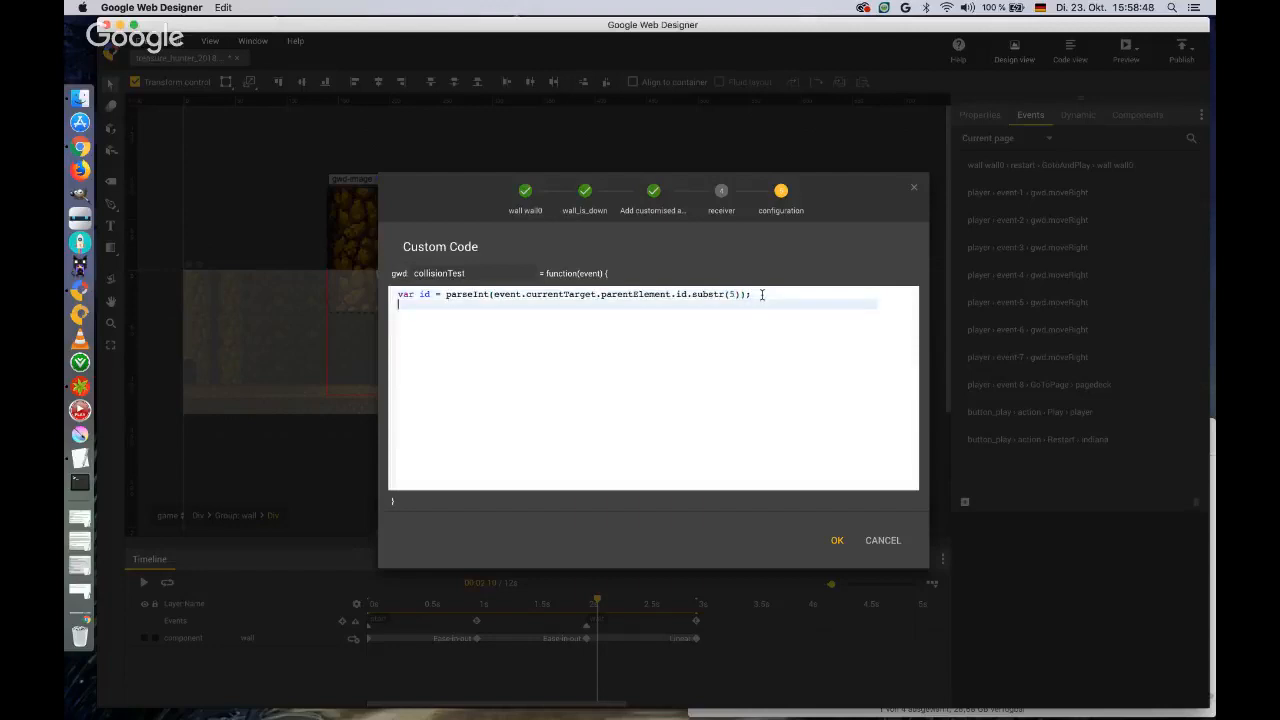
{"action": "type", "text": "if (id == gwd.playerPosition"}
{"action": "type", "text": ") {"}
{"action": "key", "text": "Return"}
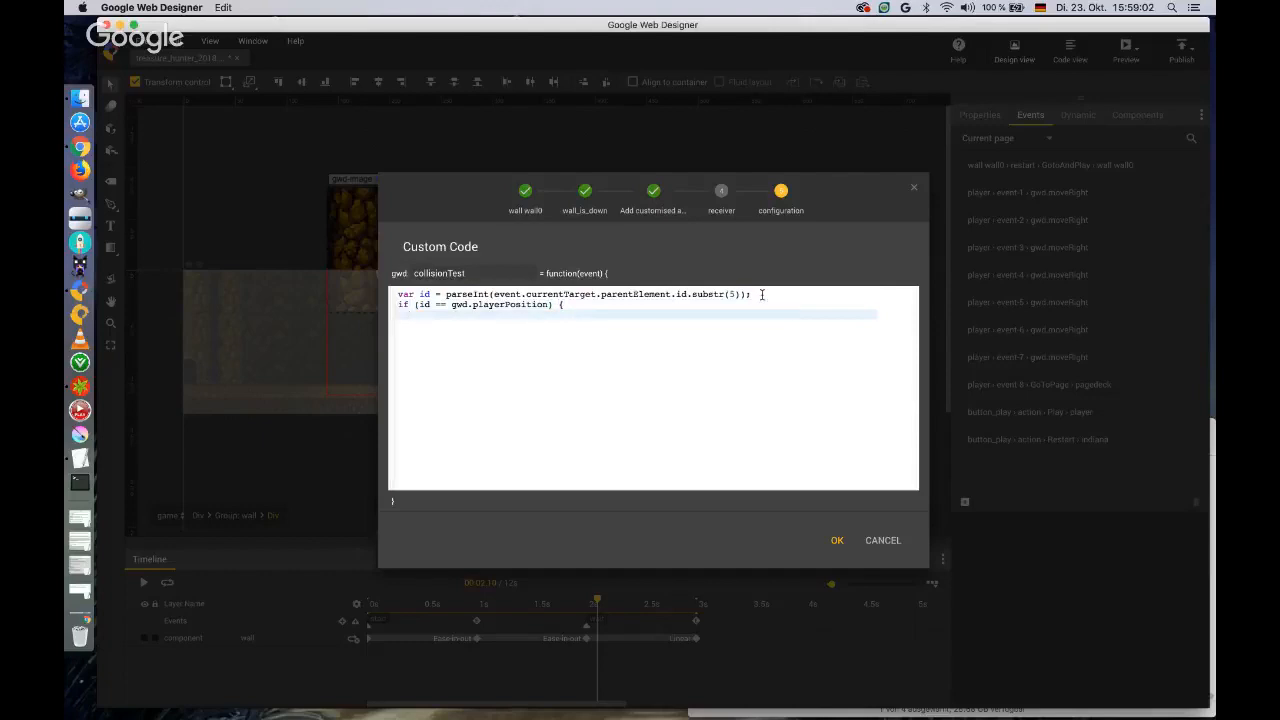
{"action": "type", "text": "}"}
{"action": "left_click", "coordinate": [622, 303]}
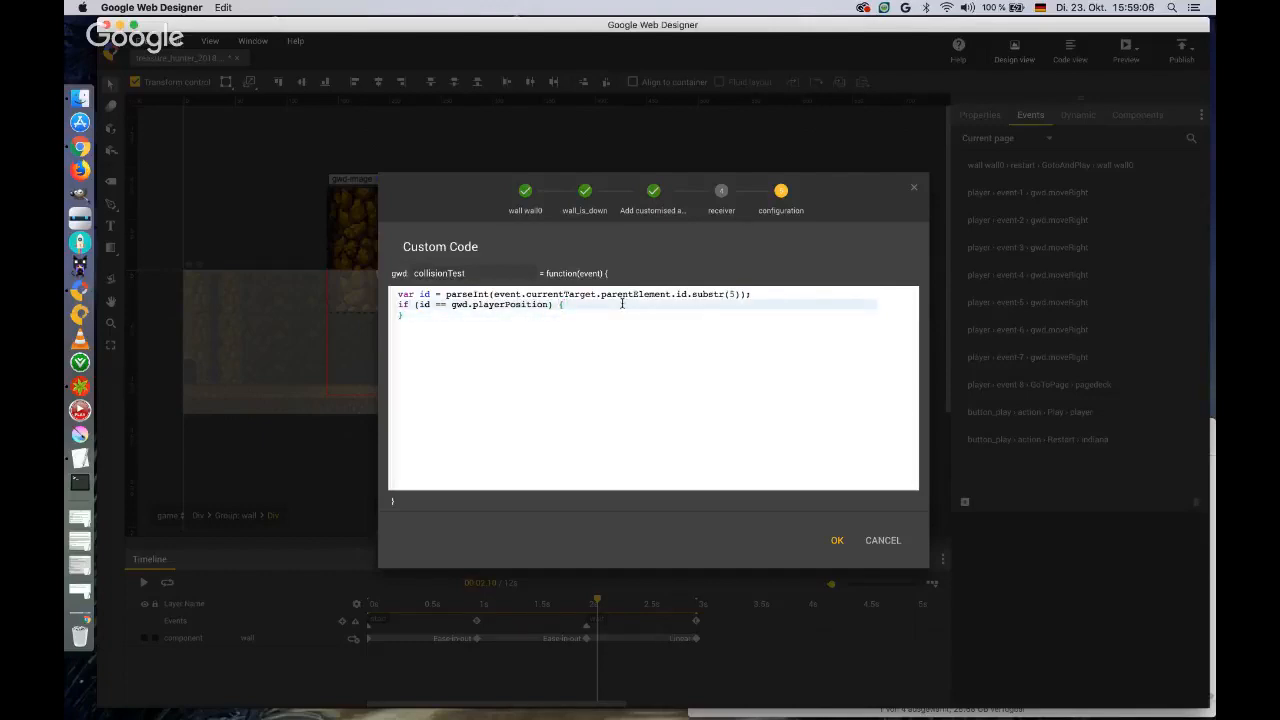
{"action": "key", "text": "Return"}
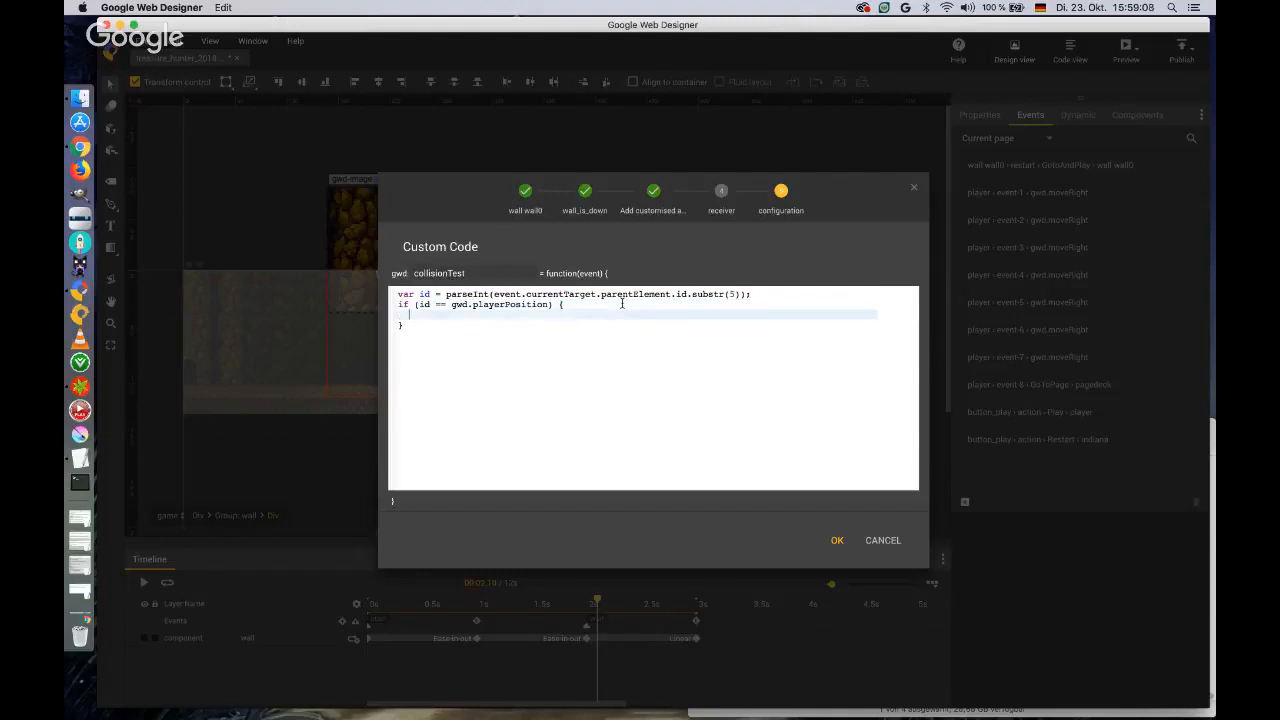
Inside the if block, add the statement gwd.actions.timeline.pause('player');.
{"action": "type", "text": "gwd.actions.timeline.pause("}
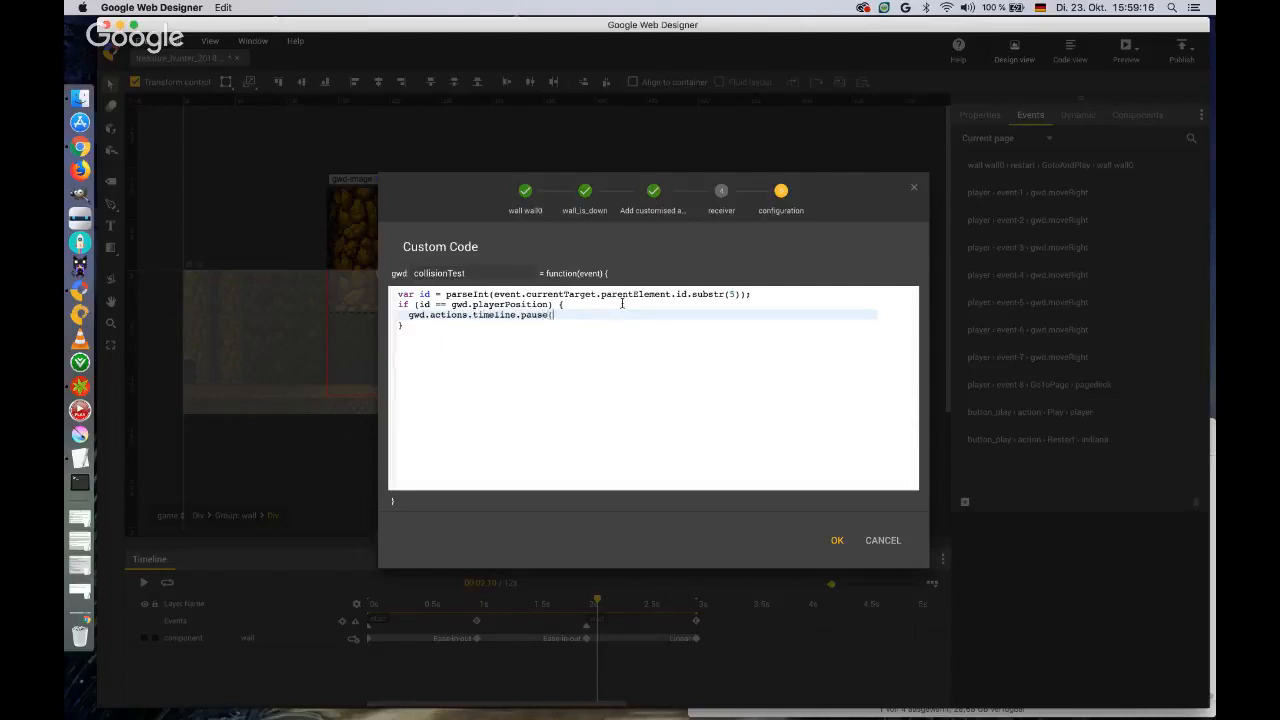
{"action": "type", "text": "'player');"}
Add gwd.actions.gwdPageDeck.goToPage('pagedeck', 'page1', 'fade', 1000, 'linear', 'top'); inside the if block and save the collisionTest event.
{"action": "key", "text": "Return"}
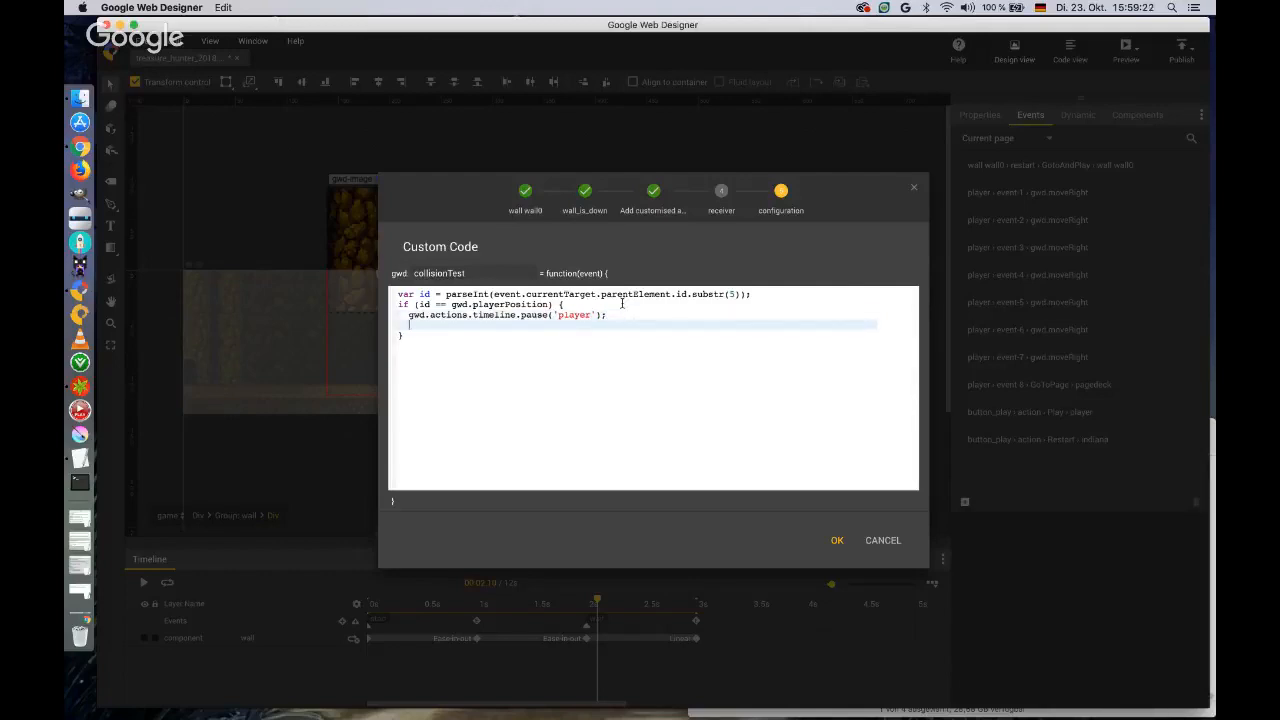
{"action": "type", "text": "gwd.actions.gwdPageDeck.goToPage("}
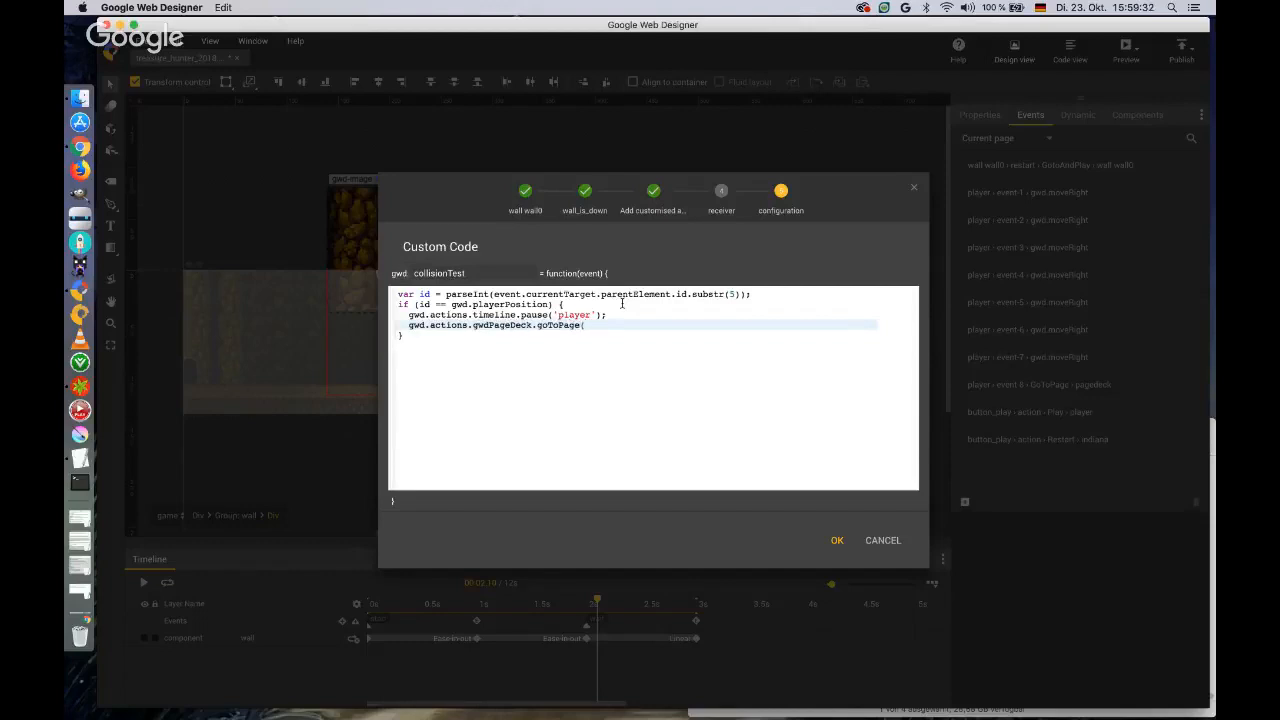
{"action": "type", "text": "'pagedeck',  'page1', 'fade', 1000"}
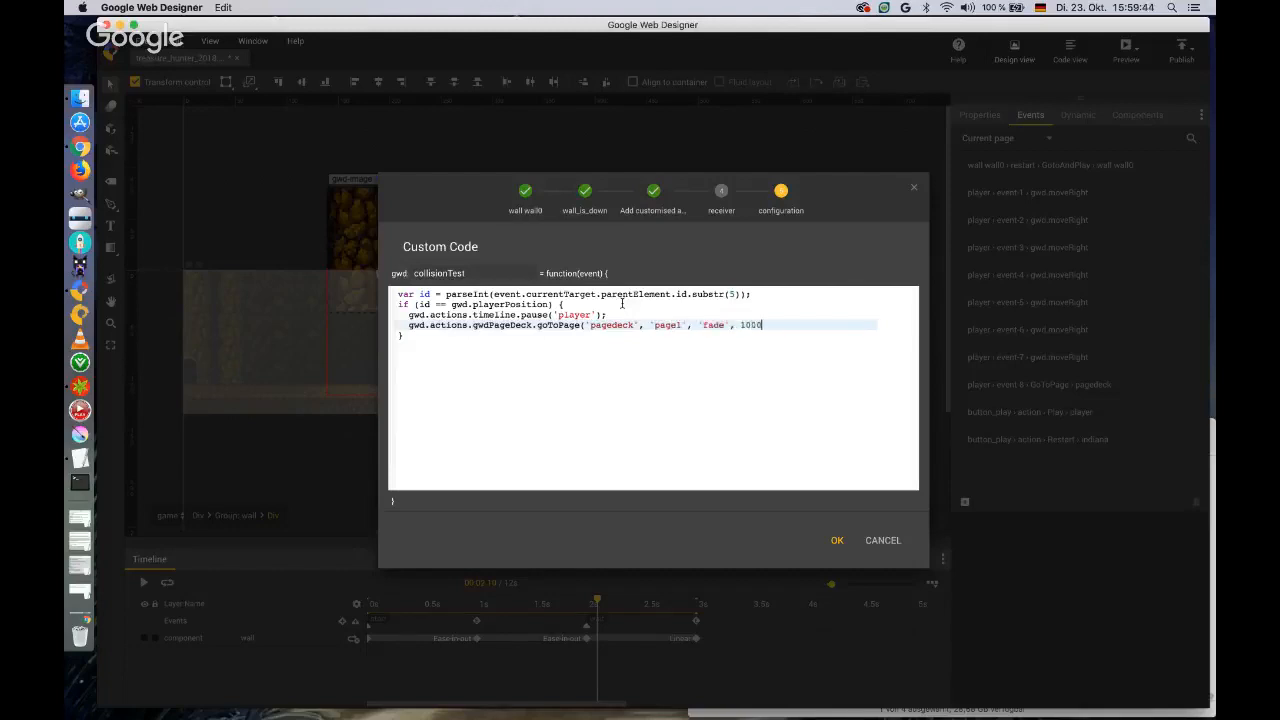
{"action": "type", "text": ", 'linear', top"}
{"action": "key", "text": "BackSpace"}
{"action": "key", "text": "BackSpace"}
{"action": "key", "text": "BackSpace"}
{"action": "type", "text": "top');"}
{"action": "left_click", "coordinate": [838, 541]}
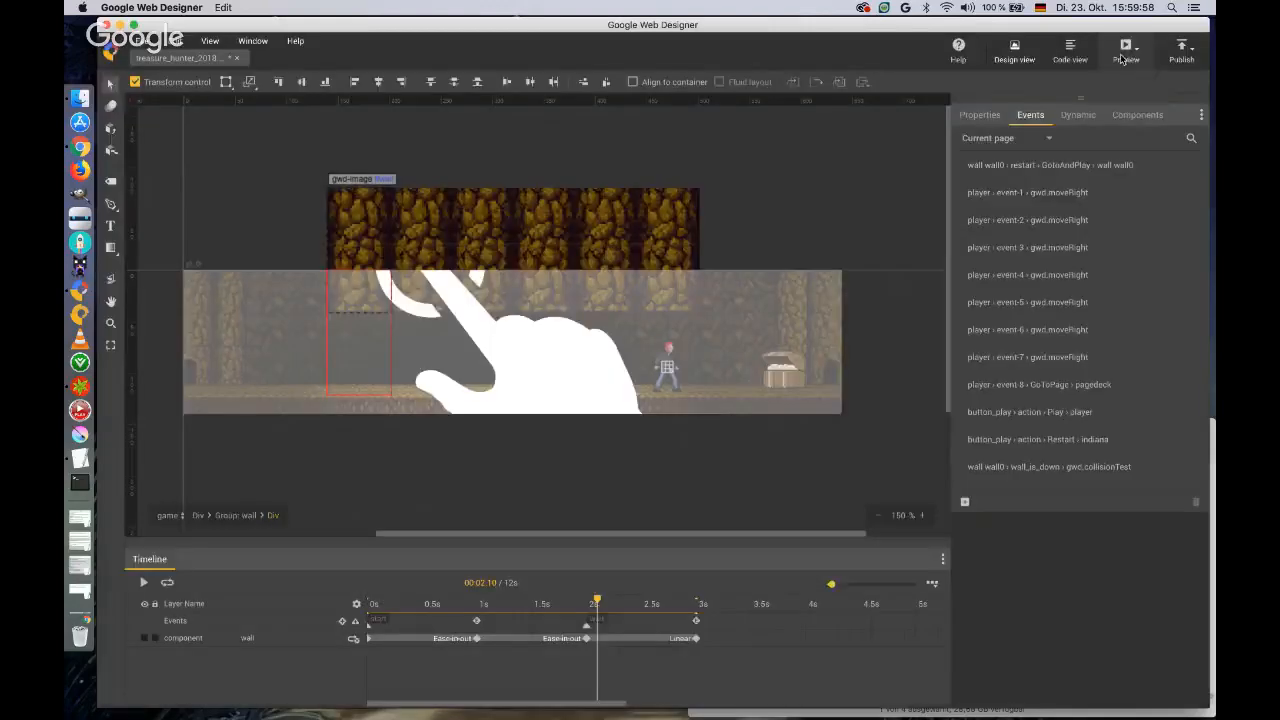
Preview the banner in the browser, play the game to test the wall collision, and reload the preview.
{"action": "left_click", "coordinate": [1125, 52]}
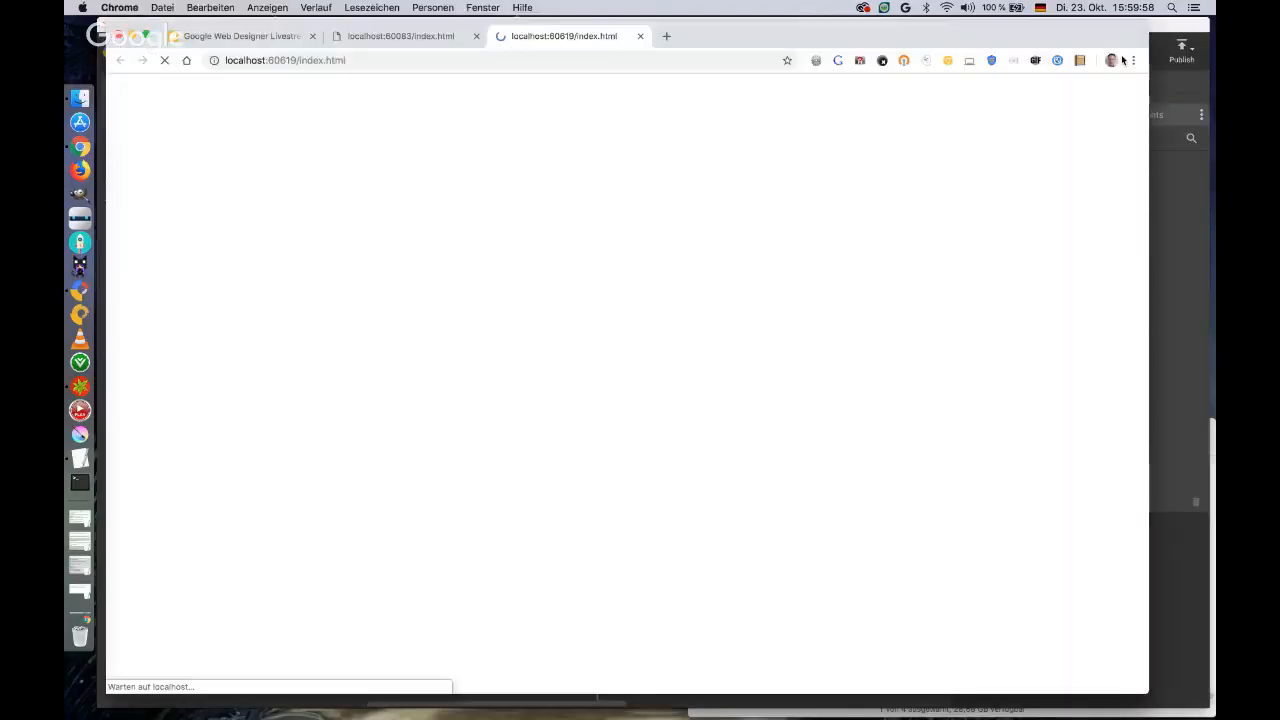
{"action": "left_click", "coordinate": [469, 126]}
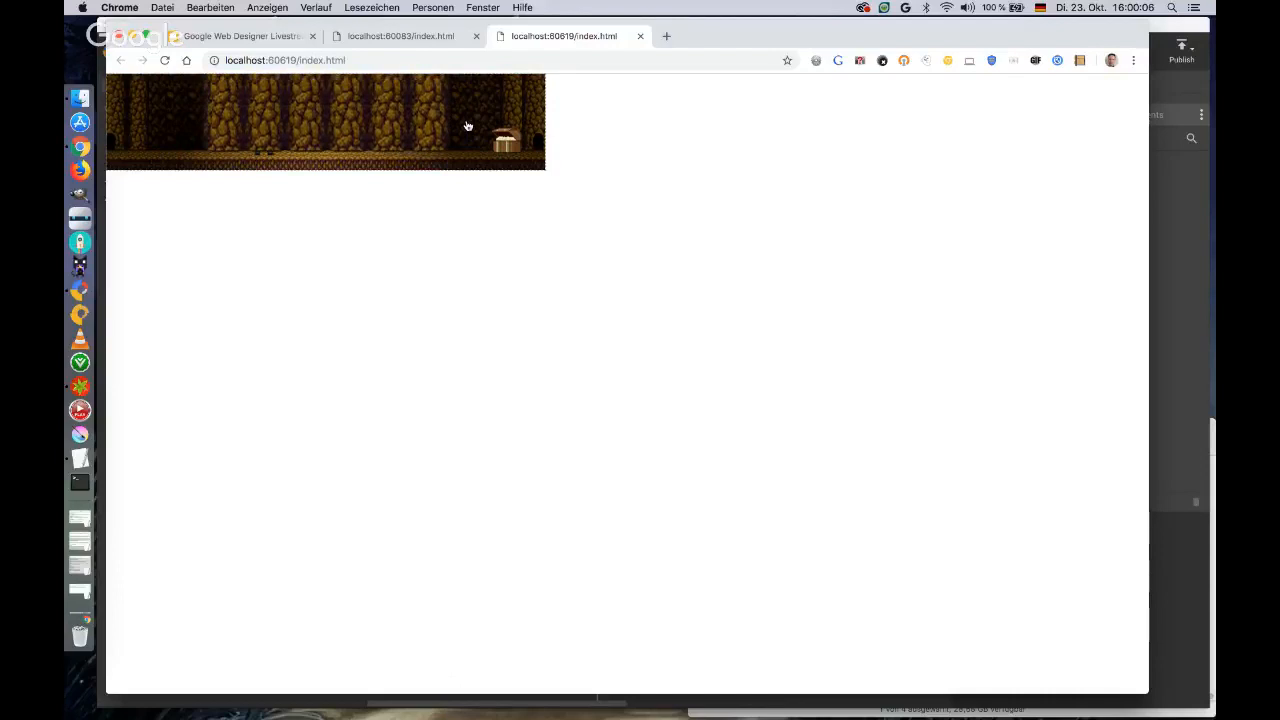
{"action": "left_click", "coordinate": [640, 36]}
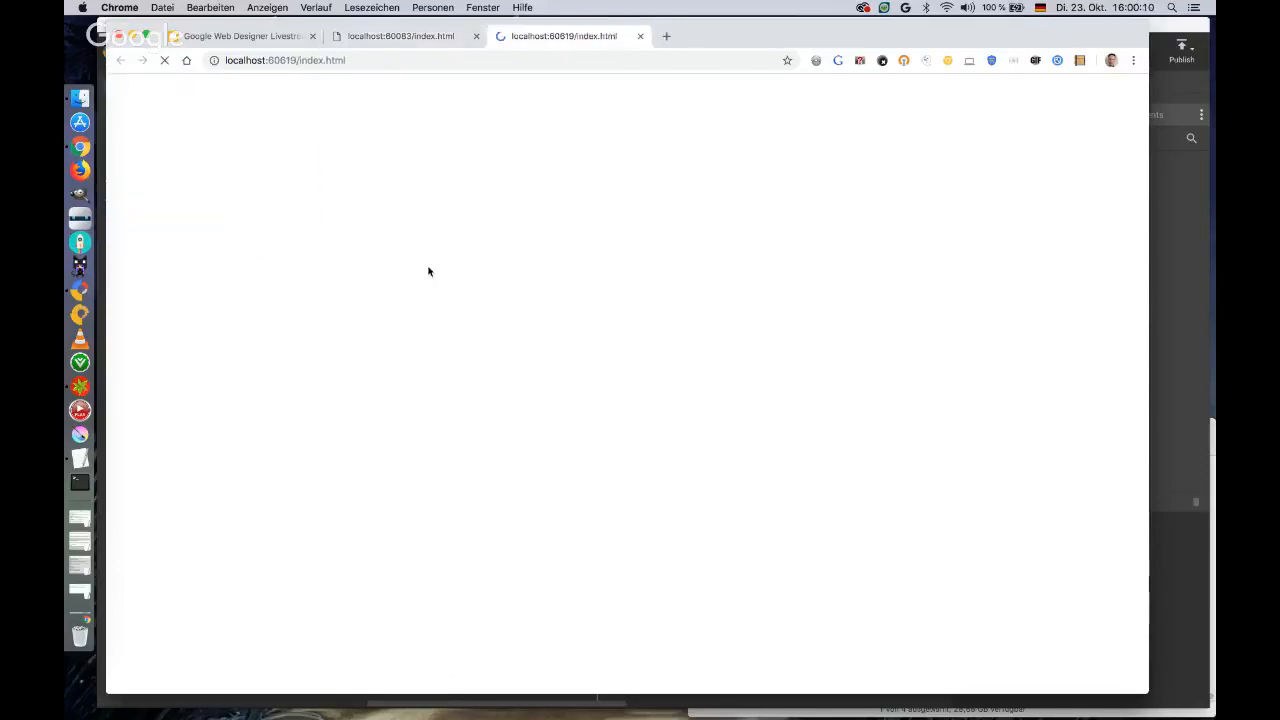
Open the browser's developer console on the preview and play the game again to check for script errors.
{"action": "right_click", "coordinate": [426, 379]}
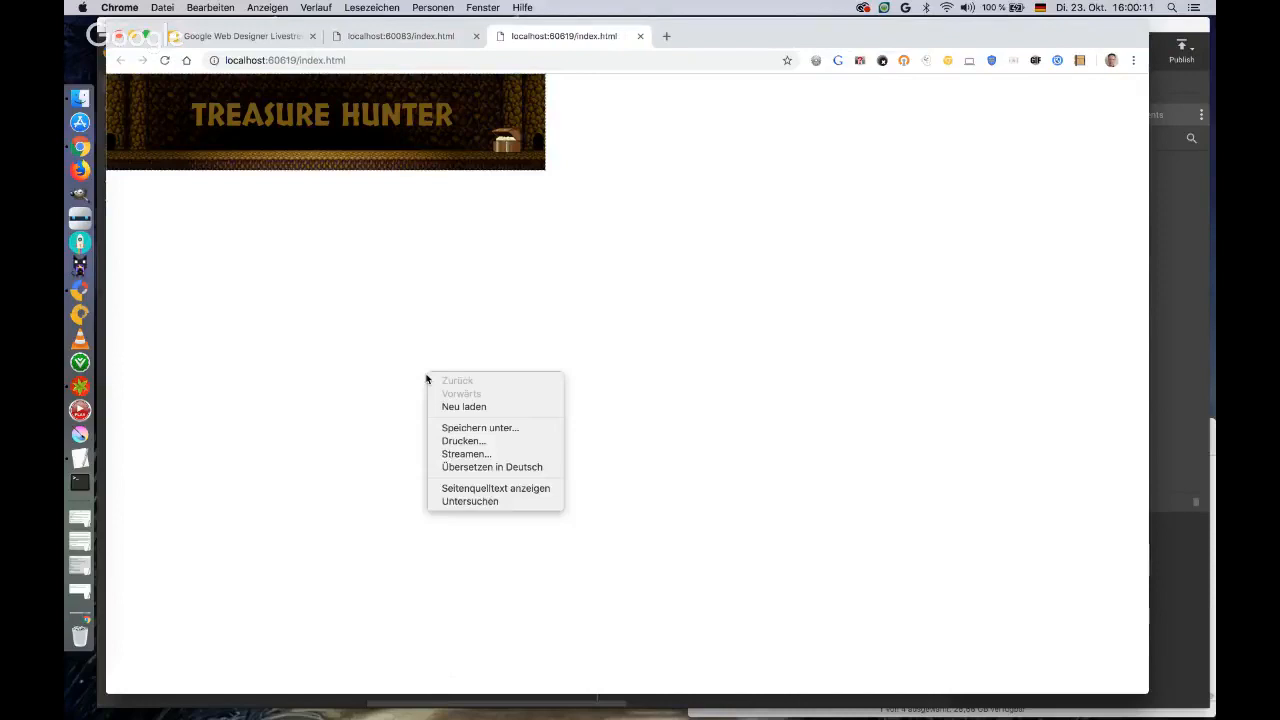
{"action": "left_click", "coordinate": [466, 501]}
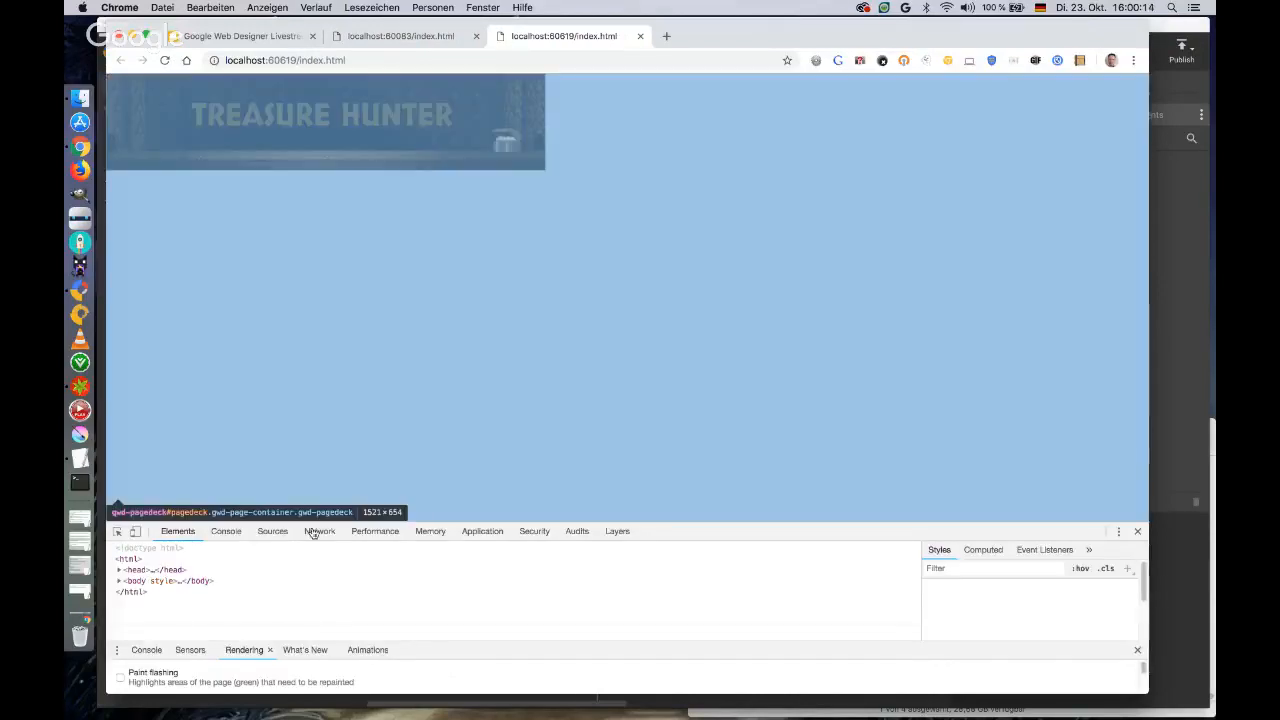
{"action": "left_click", "coordinate": [274, 535]}
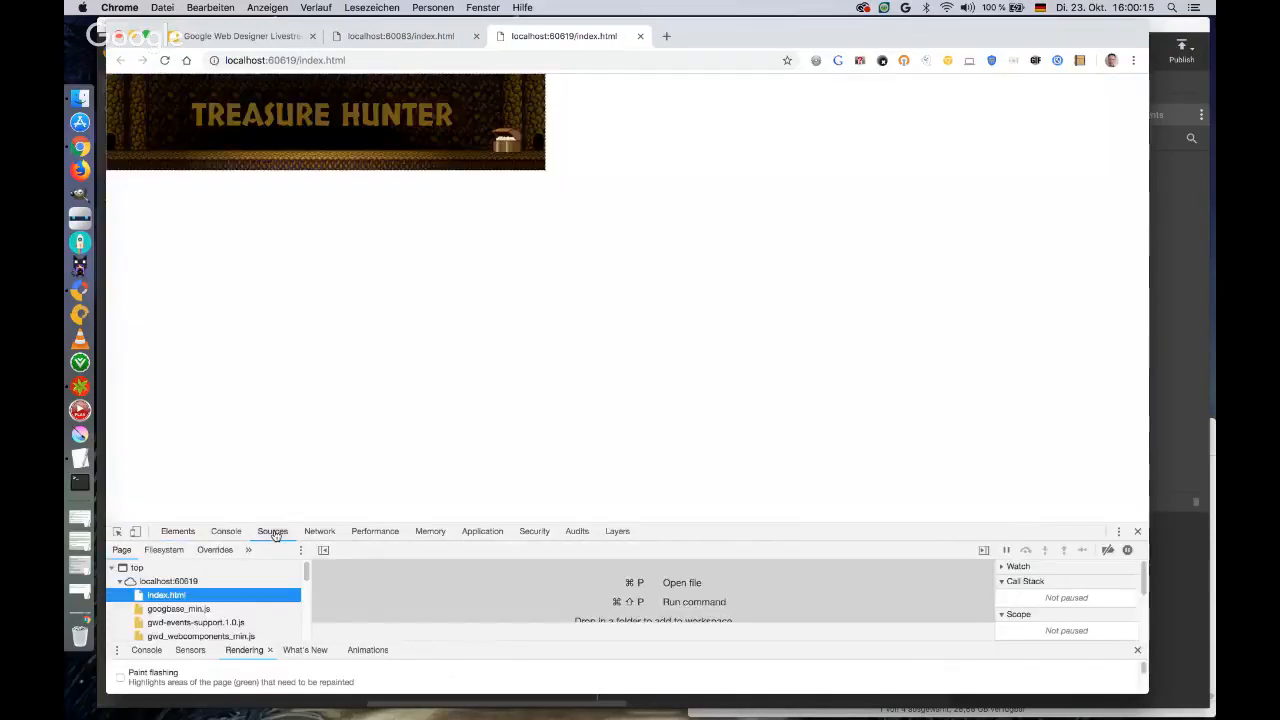
{"action": "left_click", "coordinate": [226, 531]}
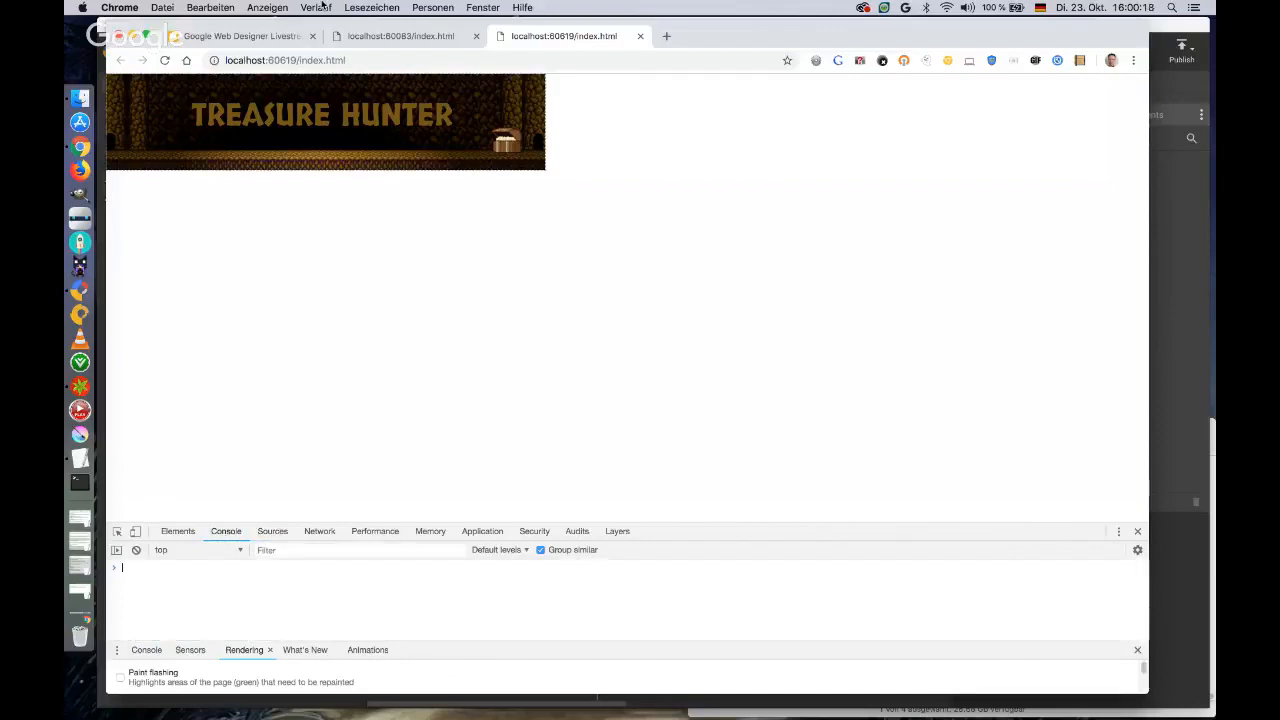
{"action": "left_click", "coordinate": [444, 124]}
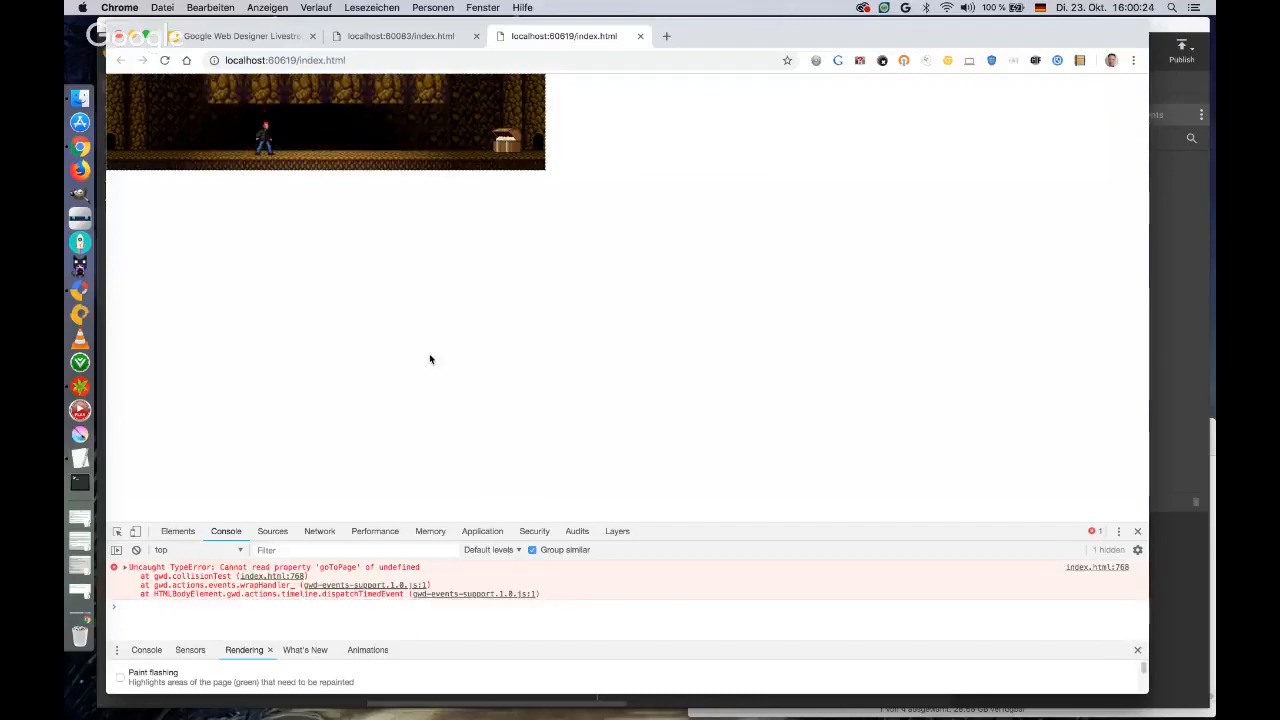
Back in Google Web Designer, edit the collisionTest code to change gwdPageDeck to gwdPagedeck and save the event.
{"action": "left_click", "coordinate": [1166, 28]}
{"action": "left_click", "coordinate": [1081, 468]}
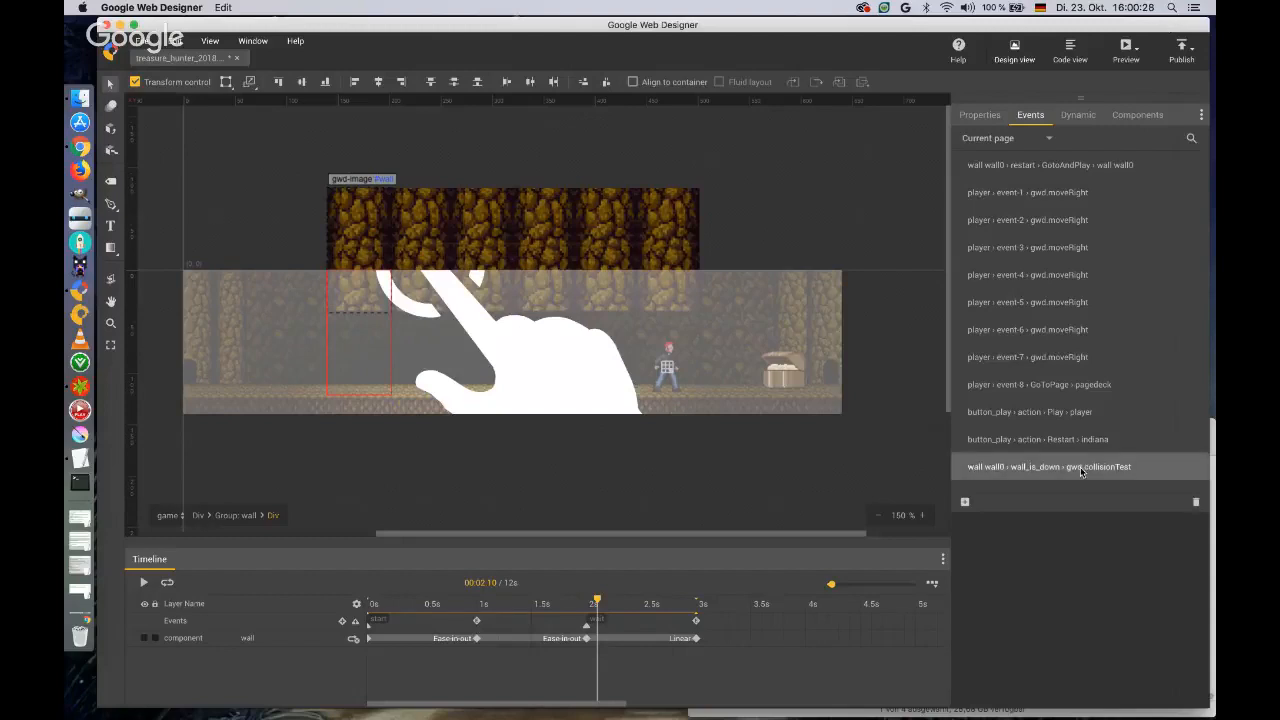
{"action": "double_click", "coordinate": [1081, 468]}
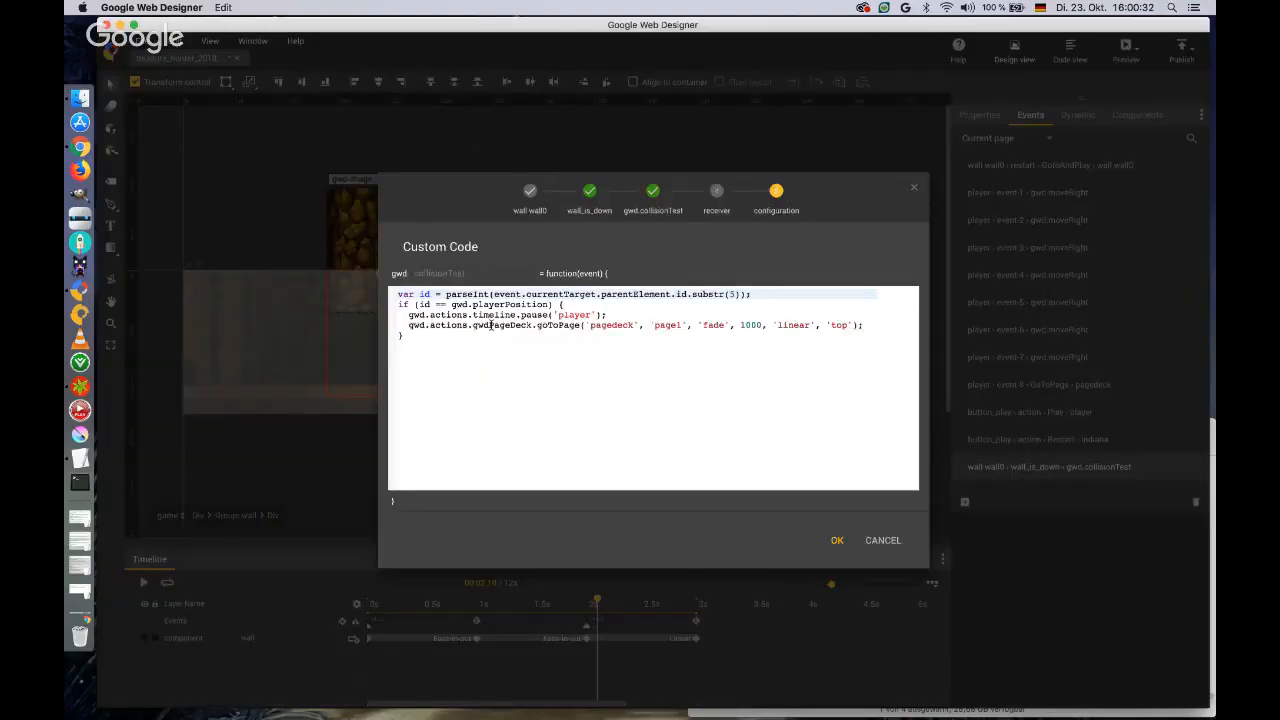
{"action": "left_click", "coordinate": [490, 325]}
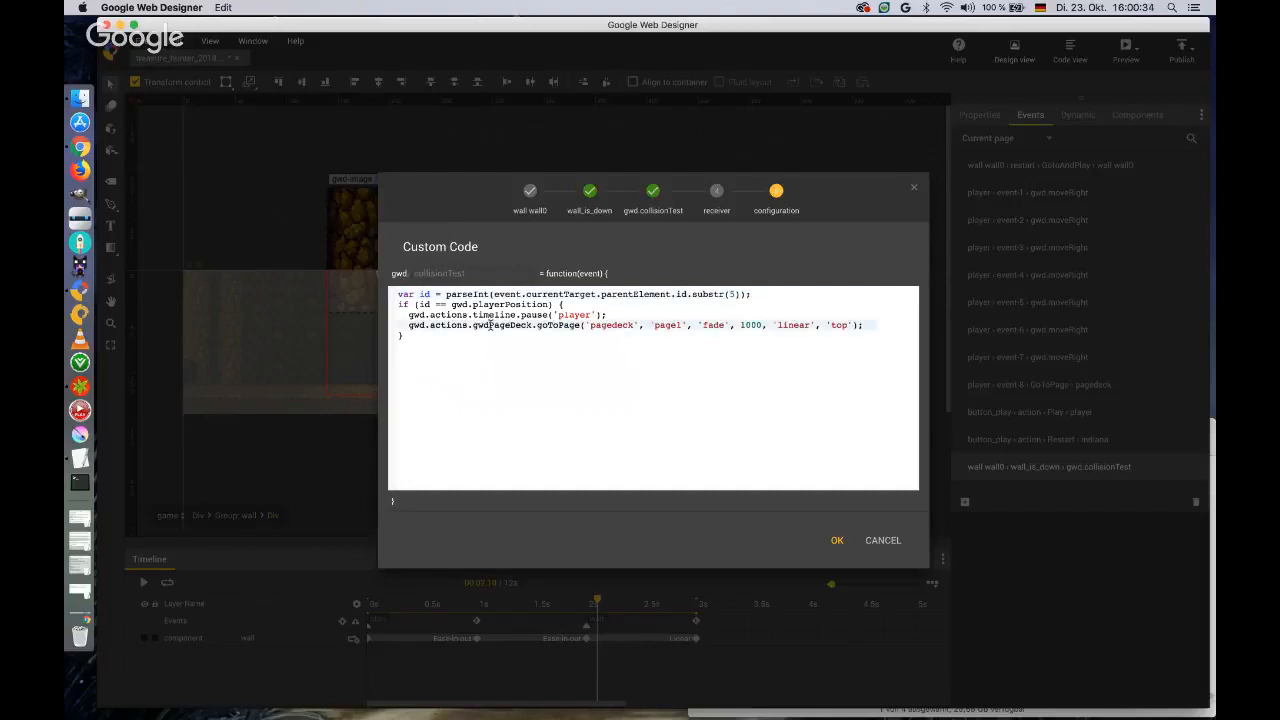
{"action": "type", "text": "d"}
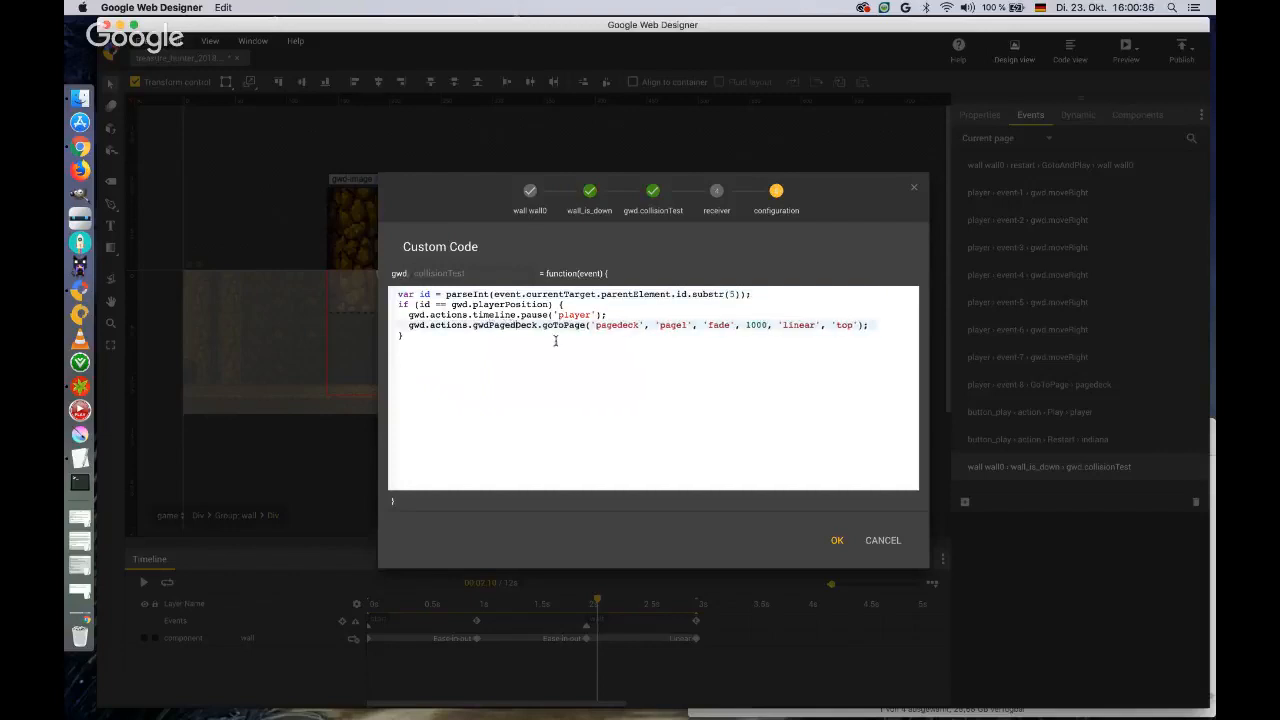
{"action": "key", "text": "Delete"}
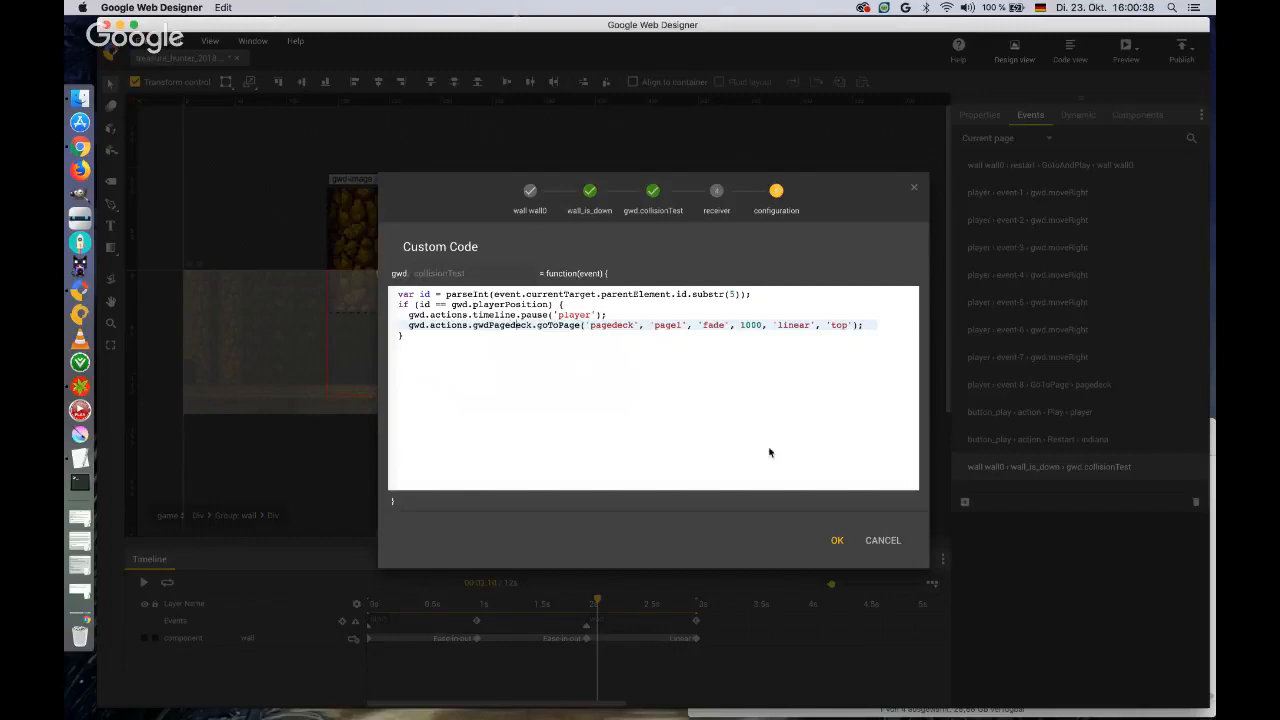
{"action": "left_click", "coordinate": [837, 543]}
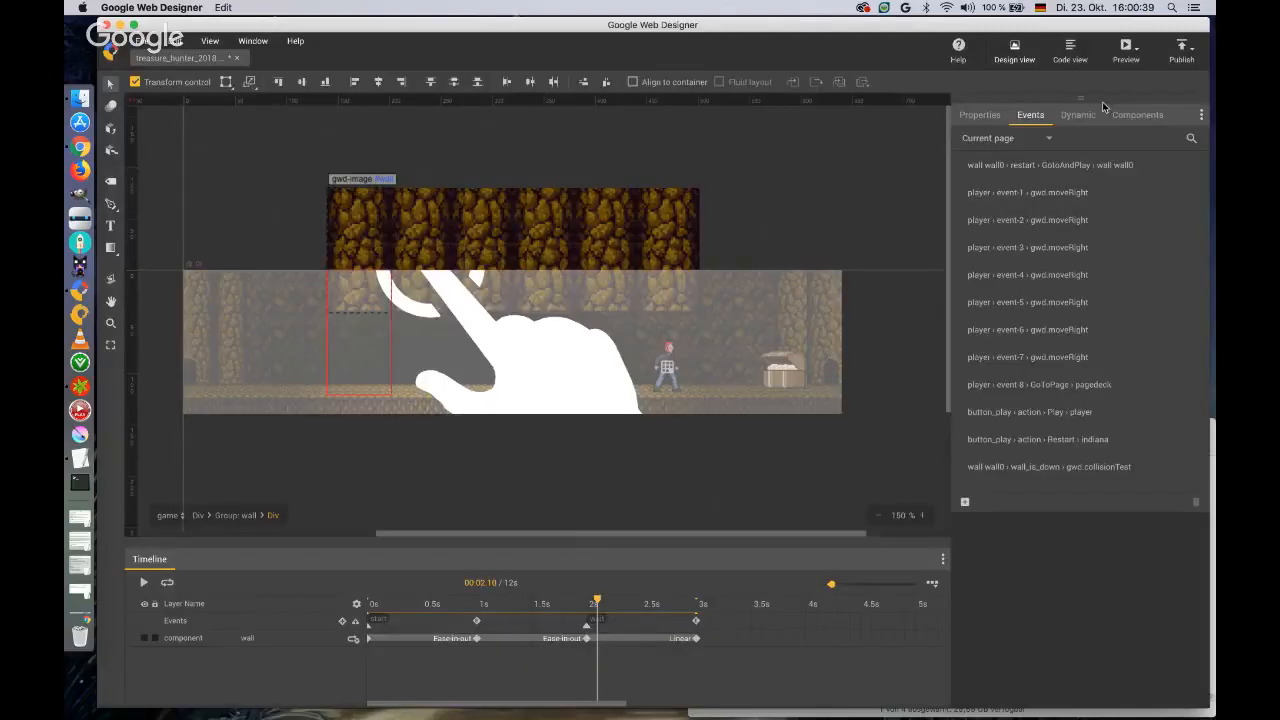
Preview the banner again to check the corrected collision test, close both game previews, and return to Google Web Designer.
{"action": "left_click", "coordinate": [1125, 47]}
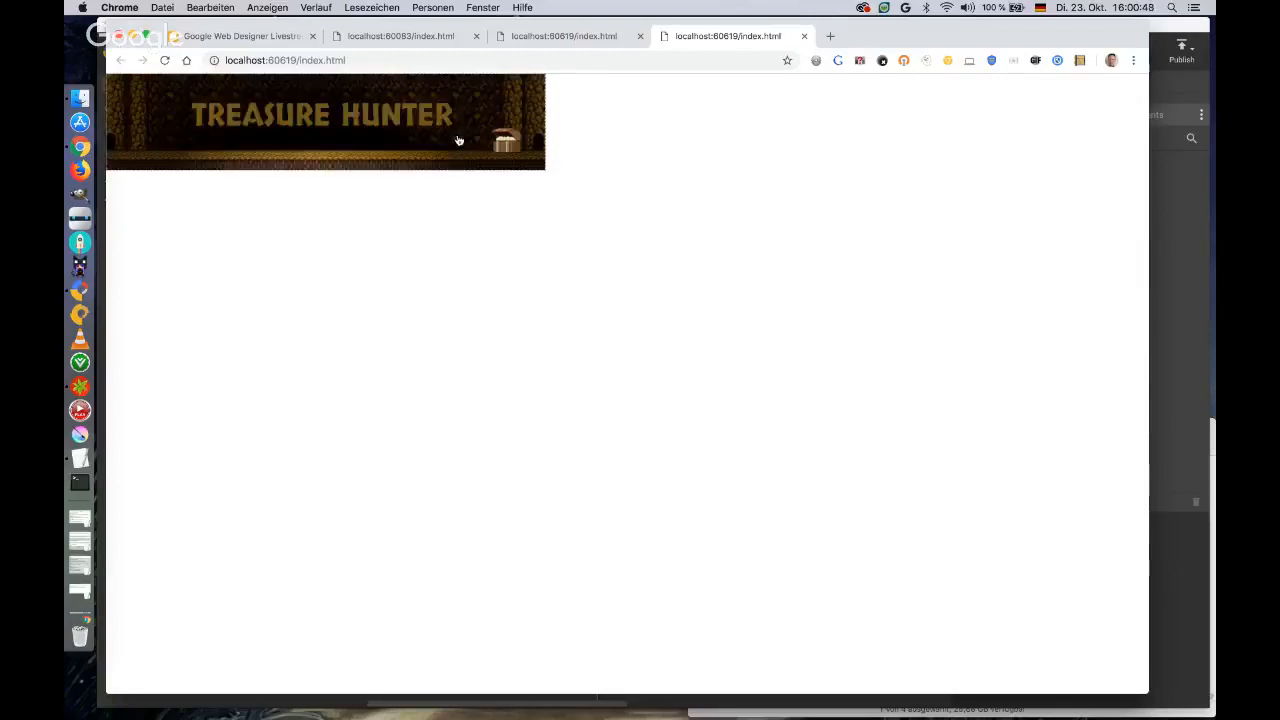
{"action": "left_click", "coordinate": [804, 37]}
{"action": "left_click", "coordinate": [640, 37]}
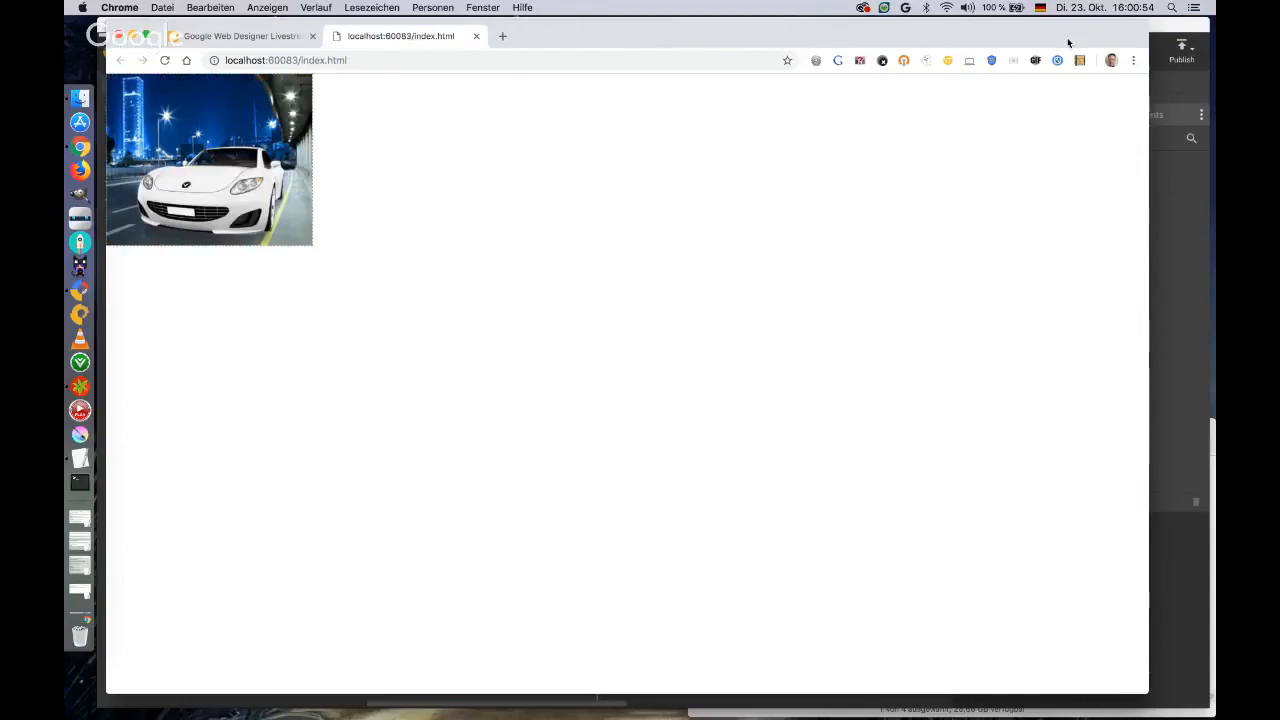
{"action": "left_click", "coordinate": [1157, 29]}
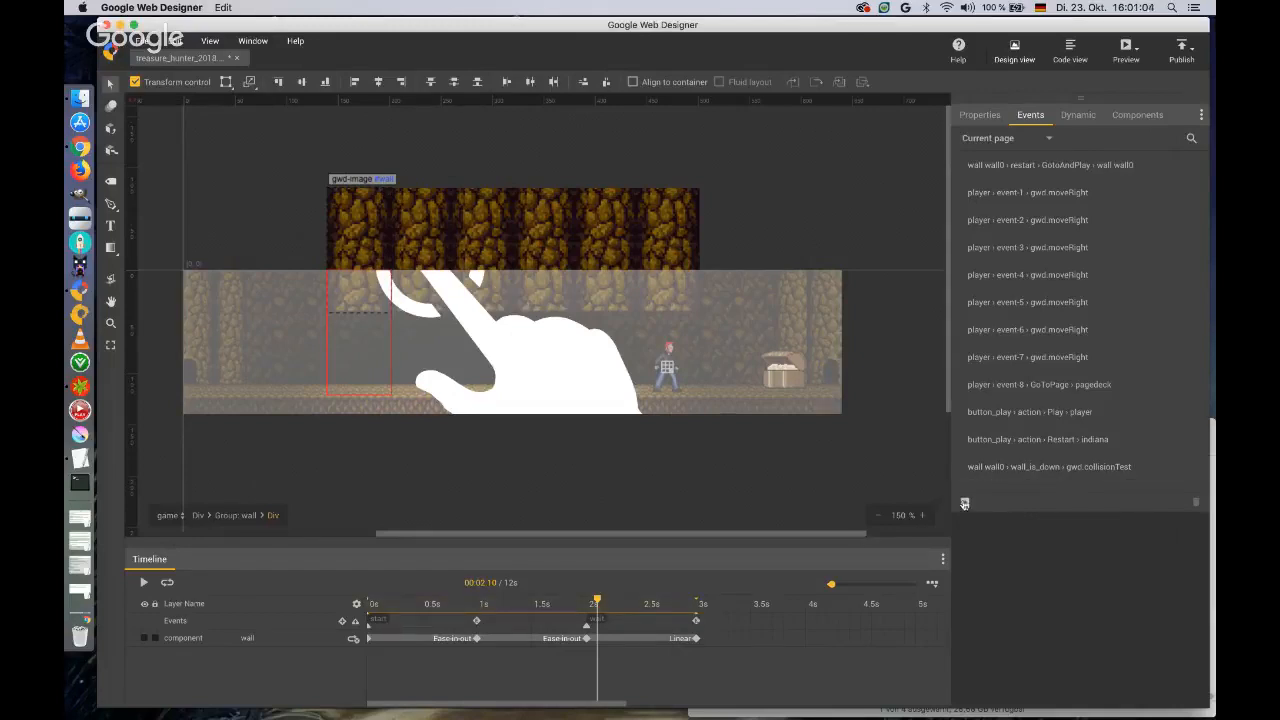
Change the wall0 restart event's action from gotoAndPlay to a new customised action named randomWallAction, ready for its code.
{"action": "double_click", "coordinate": [1051, 167]}
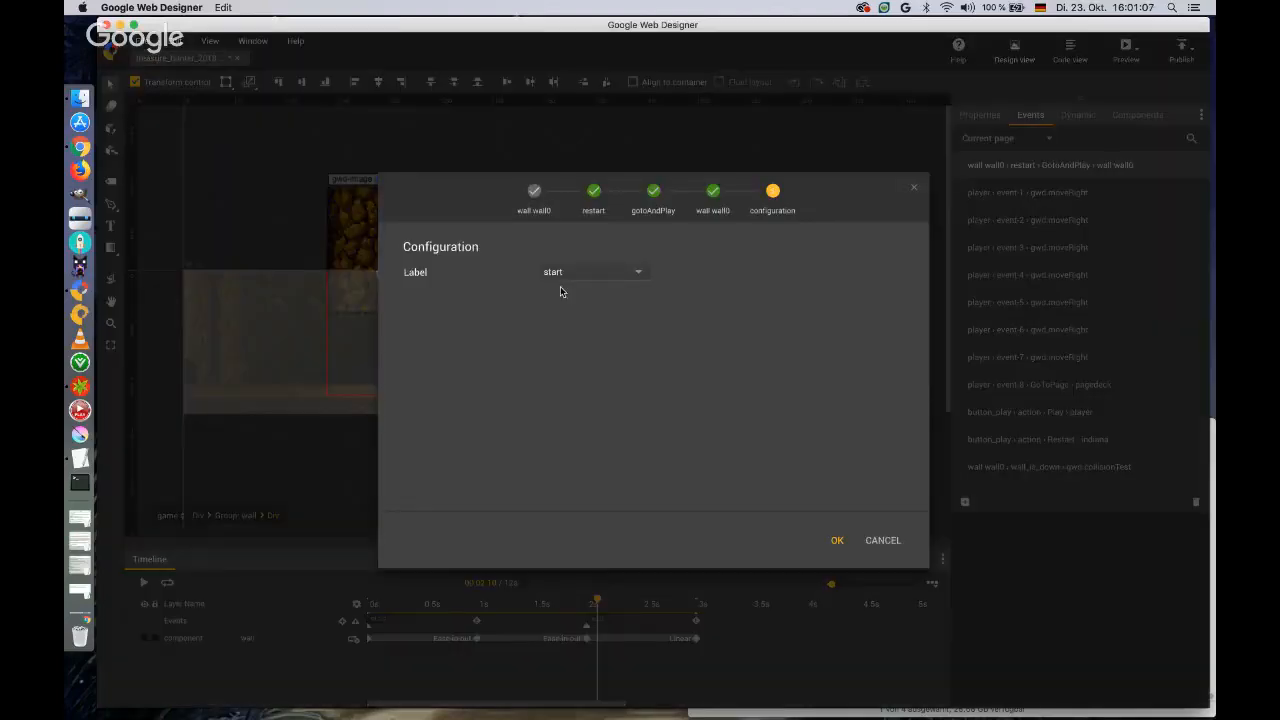
{"action": "left_click", "coordinate": [712, 192]}
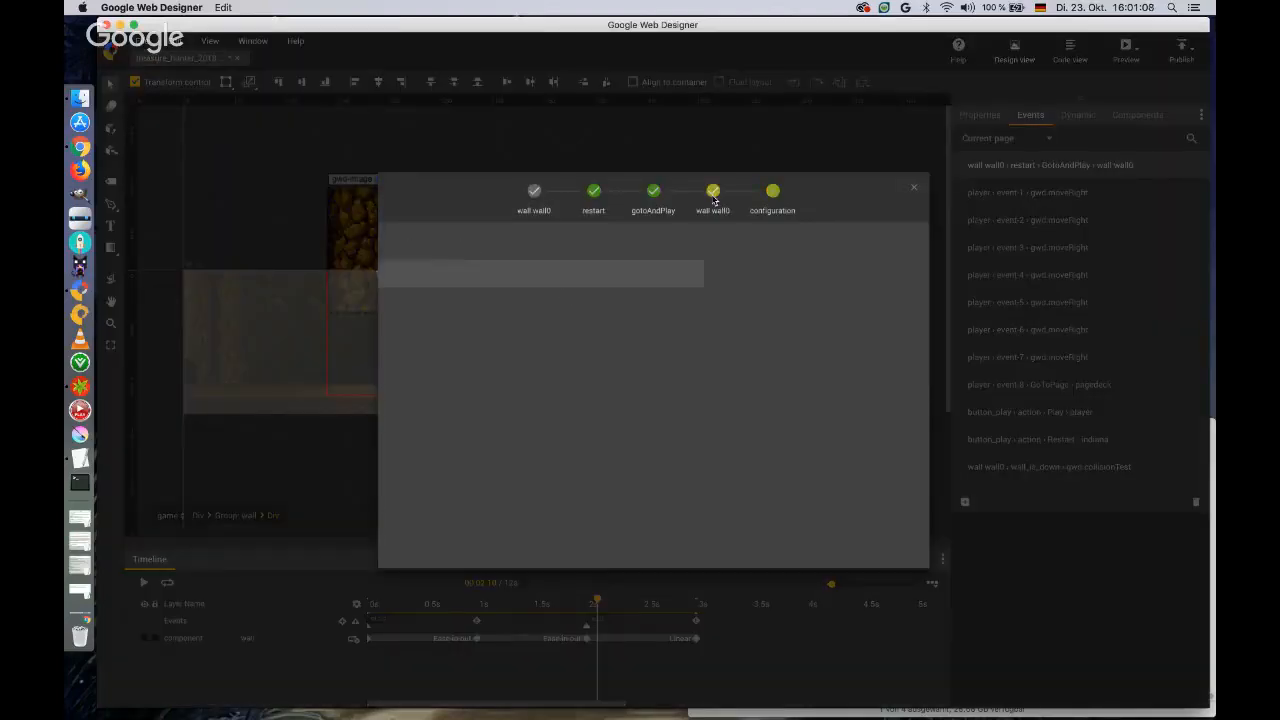
{"action": "left_click", "coordinate": [654, 192]}
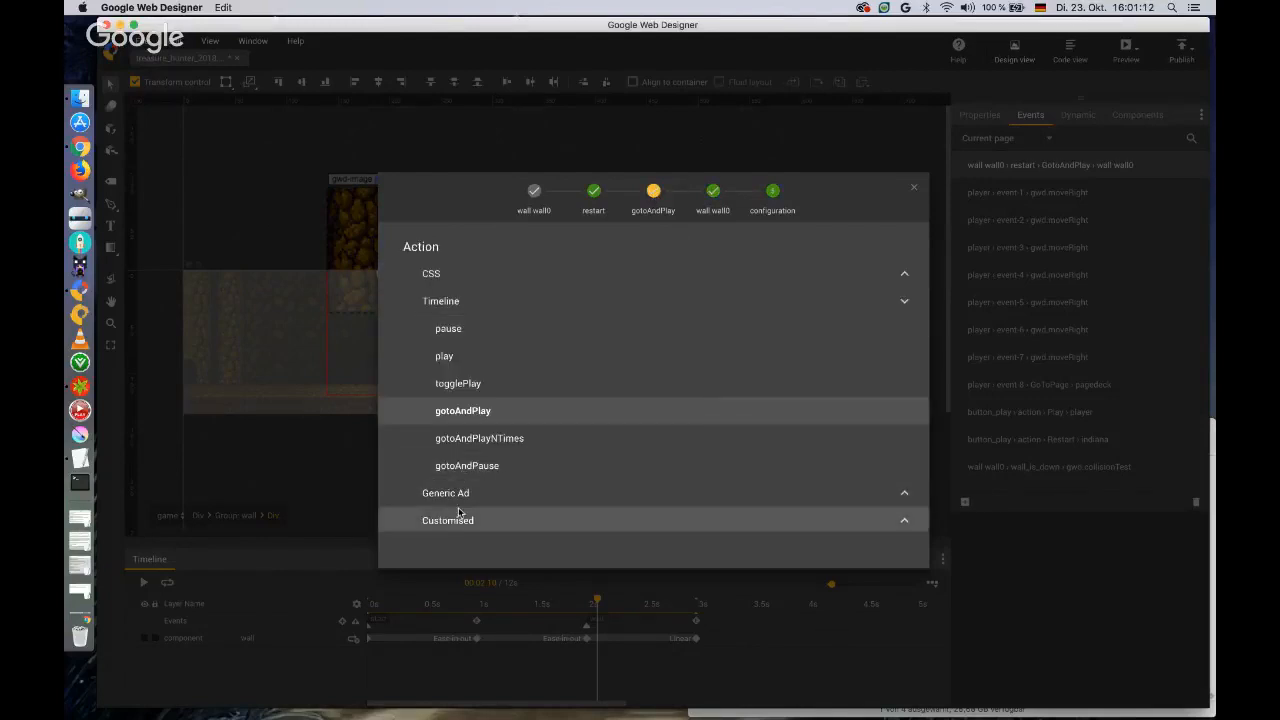
{"action": "left_click", "coordinate": [458, 520]}
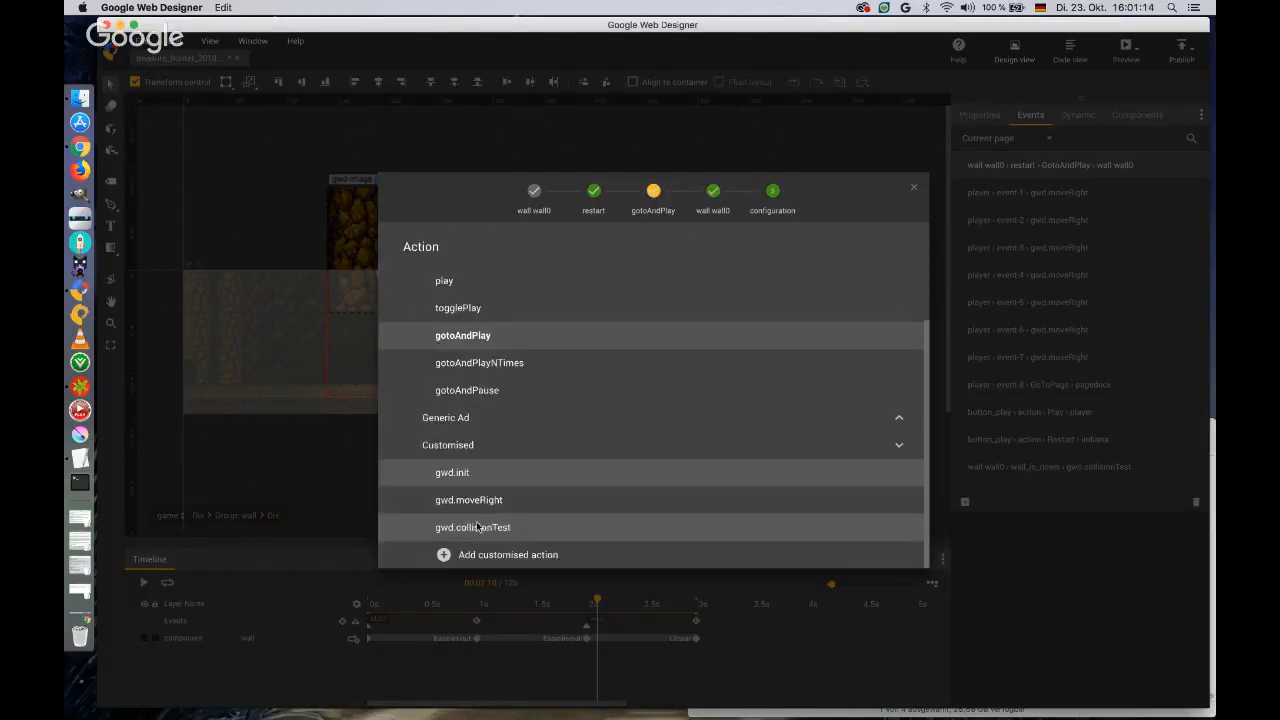
{"action": "left_click", "coordinate": [486, 554]}
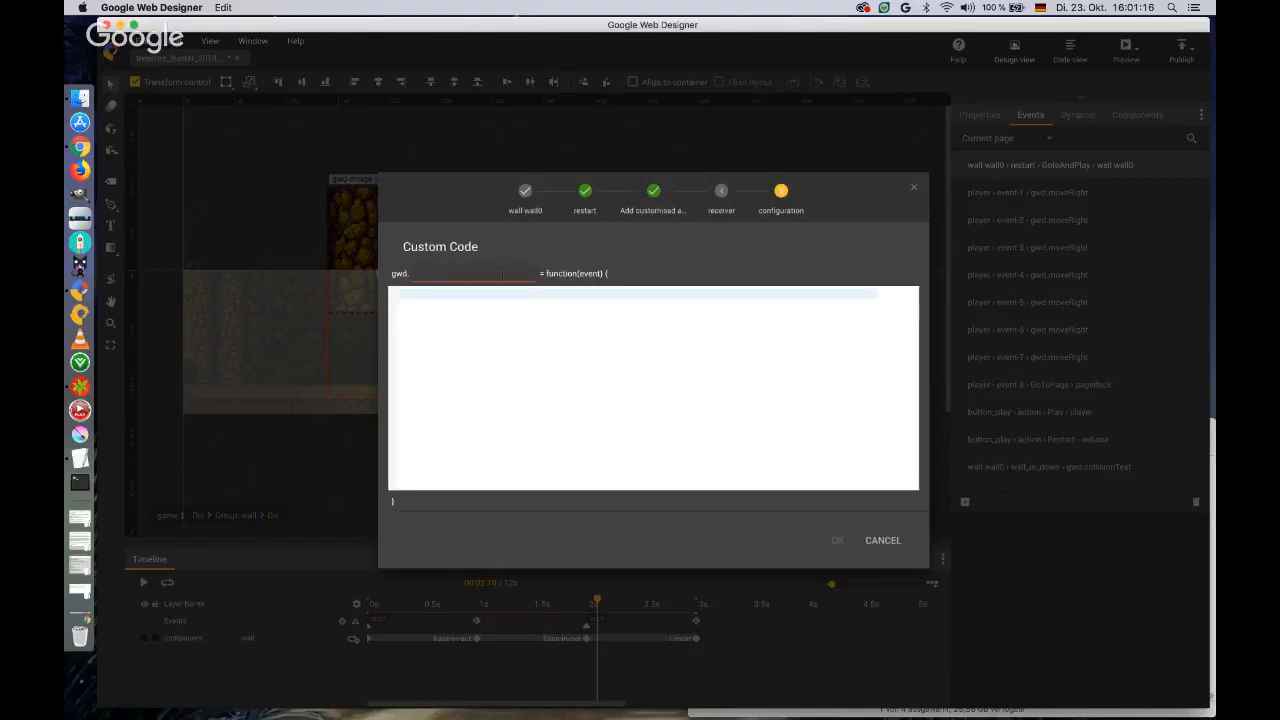
{"action": "type", "text": "randoMWa"}
{"action": "key", "text": "BackSpace"}
{"action": "key", "text": "BackSpace"}
{"action": "key", "text": "BackSpace"}
{"action": "type", "text": "mWallAction"}
{"action": "left_click", "coordinate": [503, 299]}
{"action": "type", "text": "gwd.rand"}
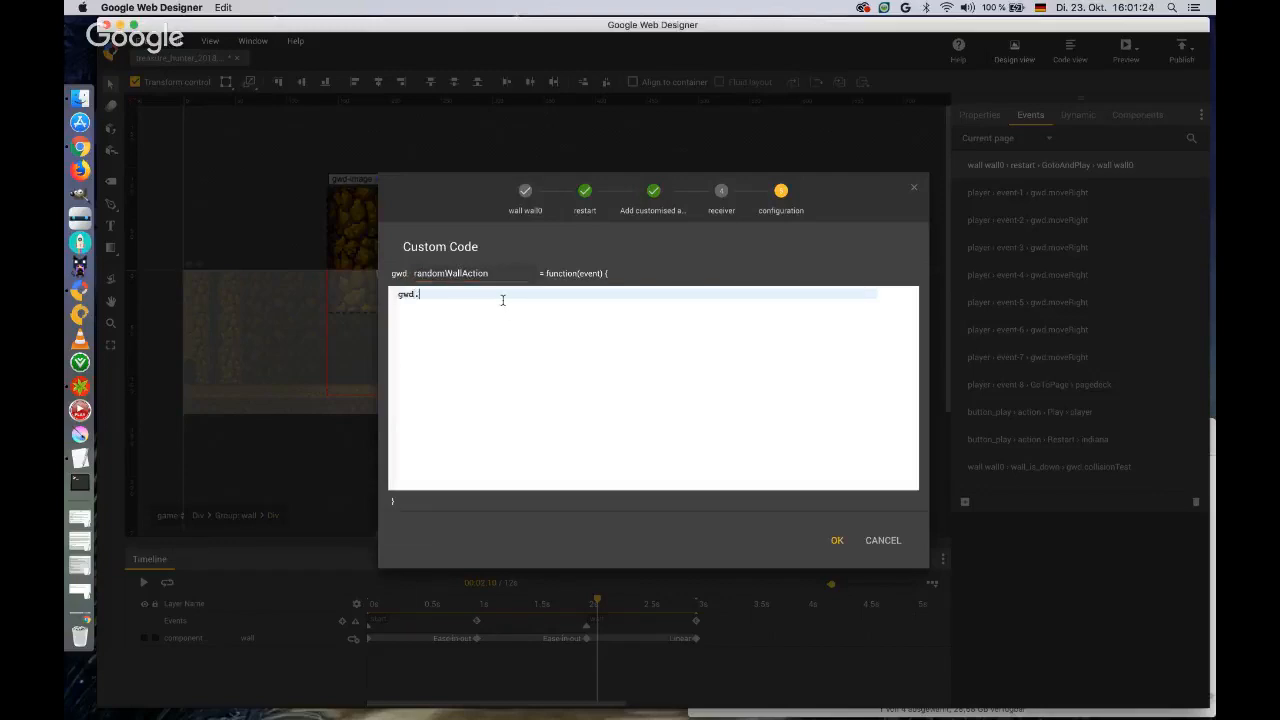
{"action": "key", "text": "BackSpace"}
{"action": "key", "text": "BackSpace"}
{"action": "key", "text": "BackSpace"}
{"action": "key", "text": "BackSpace"}
{"action": "key", "text": "BackSpace"}
{"action": "key", "text": "BackSpace"}
{"action": "key", "text": "BackSpace"}
{"action": "key", "text": "BackSpace"}
Write the first line of randomWallAction as var rnd = parseInt(Math.random() * 2);.
{"action": "type", "text": "var rnd = parseInt(Math.random() * 2"}
{"action": "key", "text": "Return"}
Open a conditional block in randomWallAction with if (rnd == 1) {.
{"action": "type", "text": "if ("}
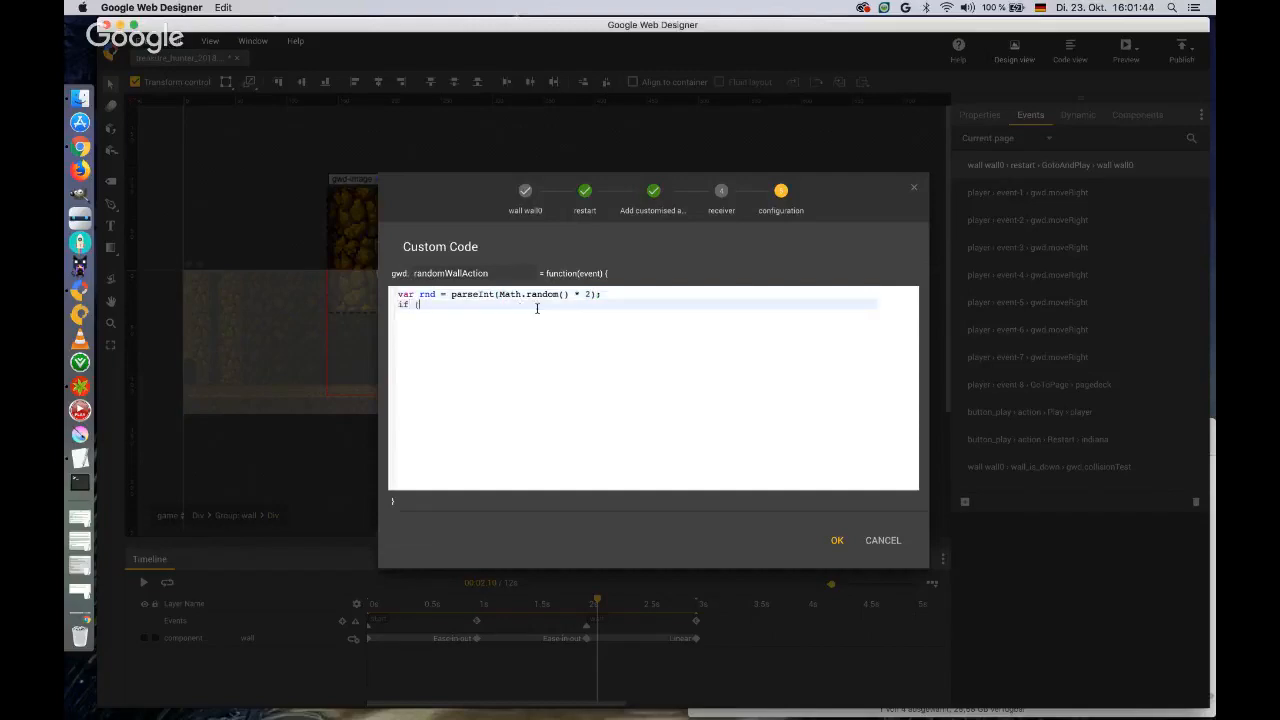
{"action": "type", "text": "rnd ==1 )"}
{"action": "key", "text": "BackSpace"}
{"action": "key", "text": "BackSpace"}
{"action": "type", "text": "1) {"}
{"action": "key", "text": "Return"}
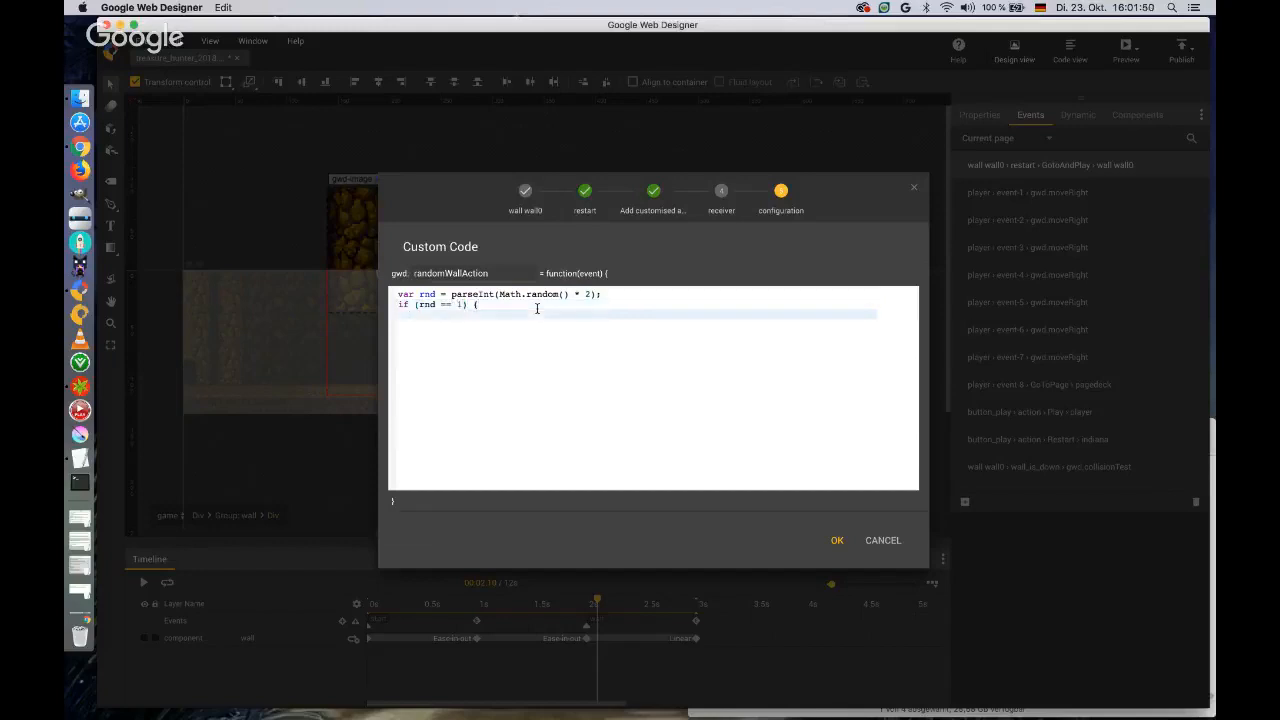
Fill the if block with gwd.actions.timeline.gotoAndPlay(' wall wall0', 'wait'); and close its brace.
{"action": "type", "text": "gwd.actions.timeline.gotoAndPlay"}
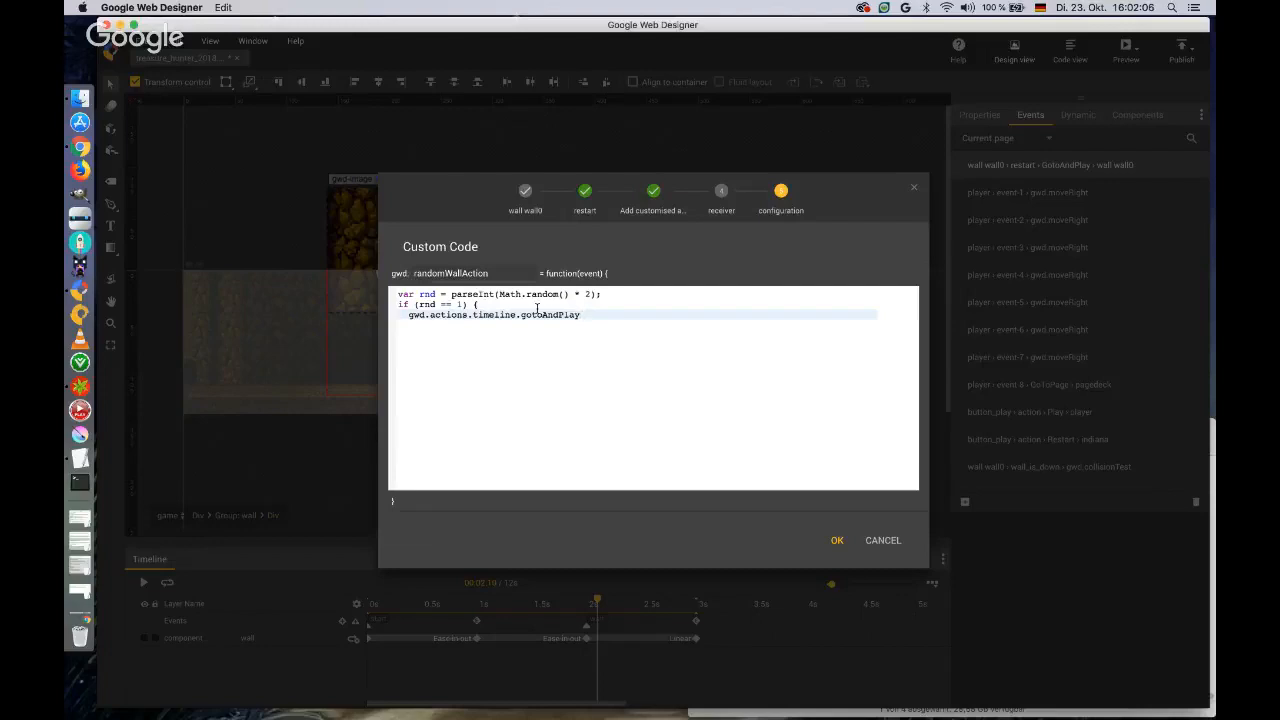
{"action": "type", "text": "(' wall wall0', 'wait');"}
{"action": "key", "text": "Return"}
{"action": "type", "text": "}"}
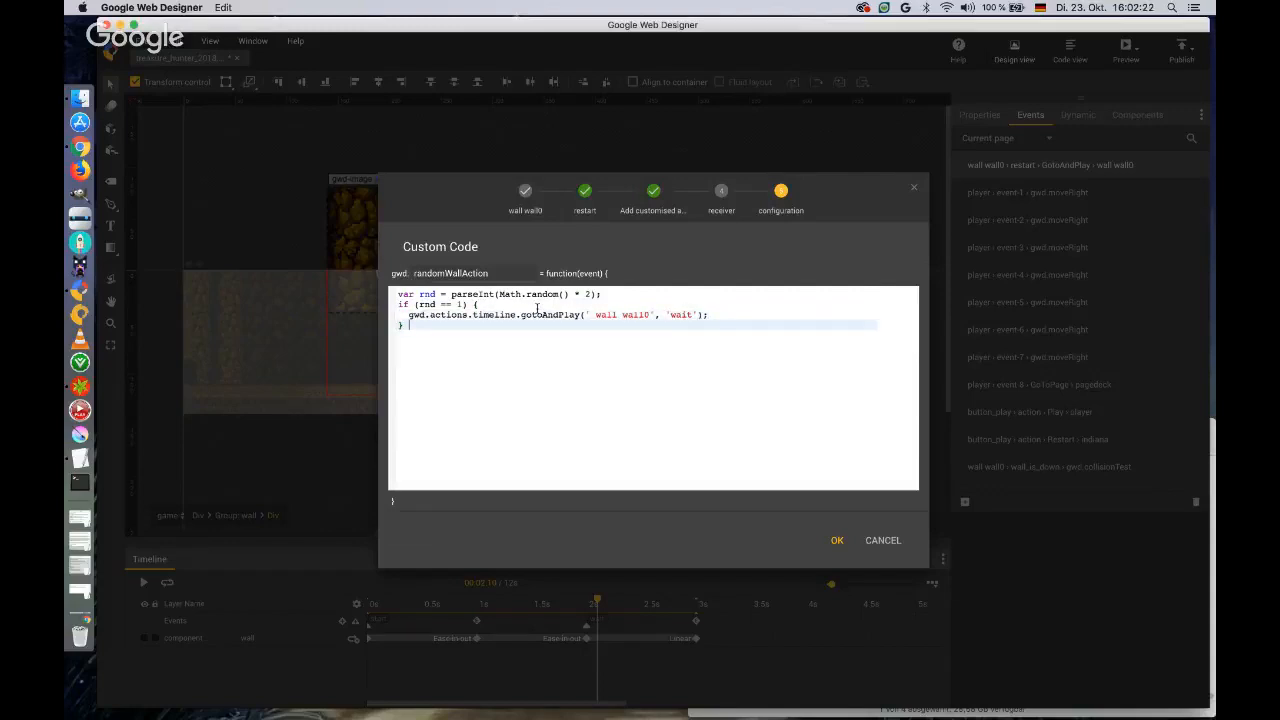
{"action": "type", "text": " else {"}
Add an else block with the same gotoAndPlay call using the 'start' label, and save the event.
{"action": "key", "text": "Return"}
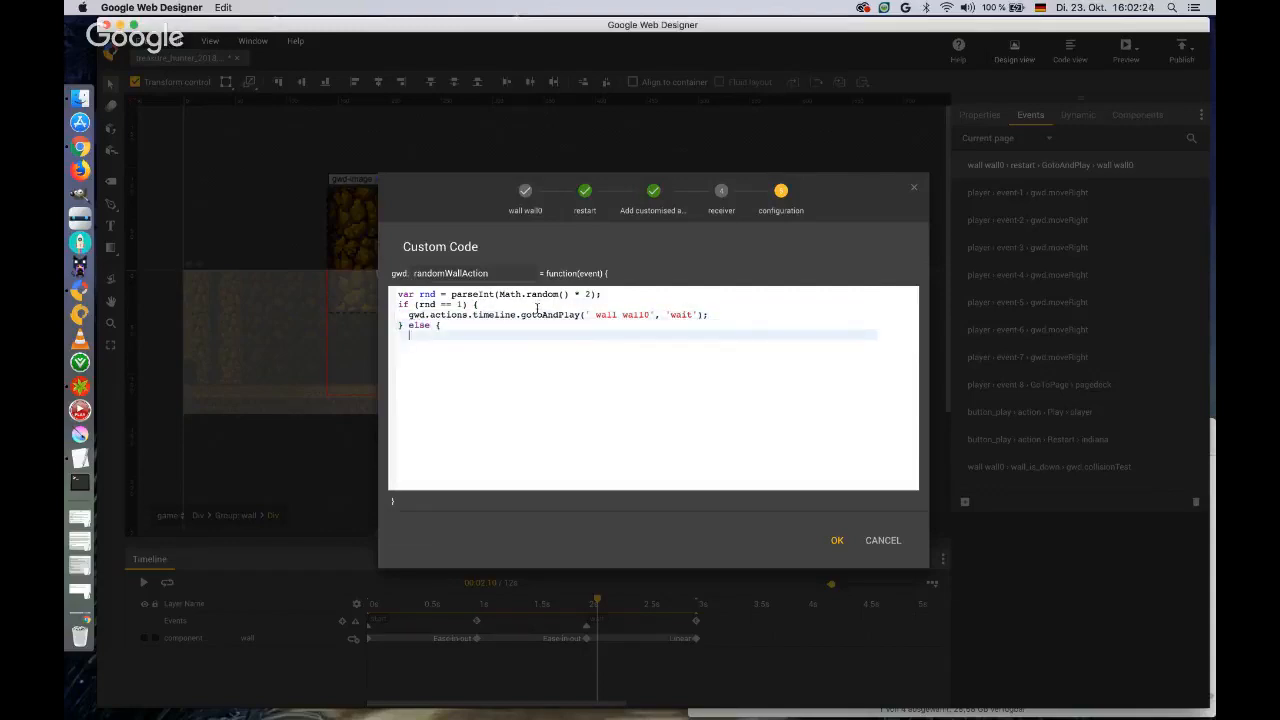
{"action": "type", "text": "gwd.actions.timeline.gotoAndPlay(' wall wall0', 'wait');"}
{"action": "key", "text": "Return"}
{"action": "type", "text": "}"}
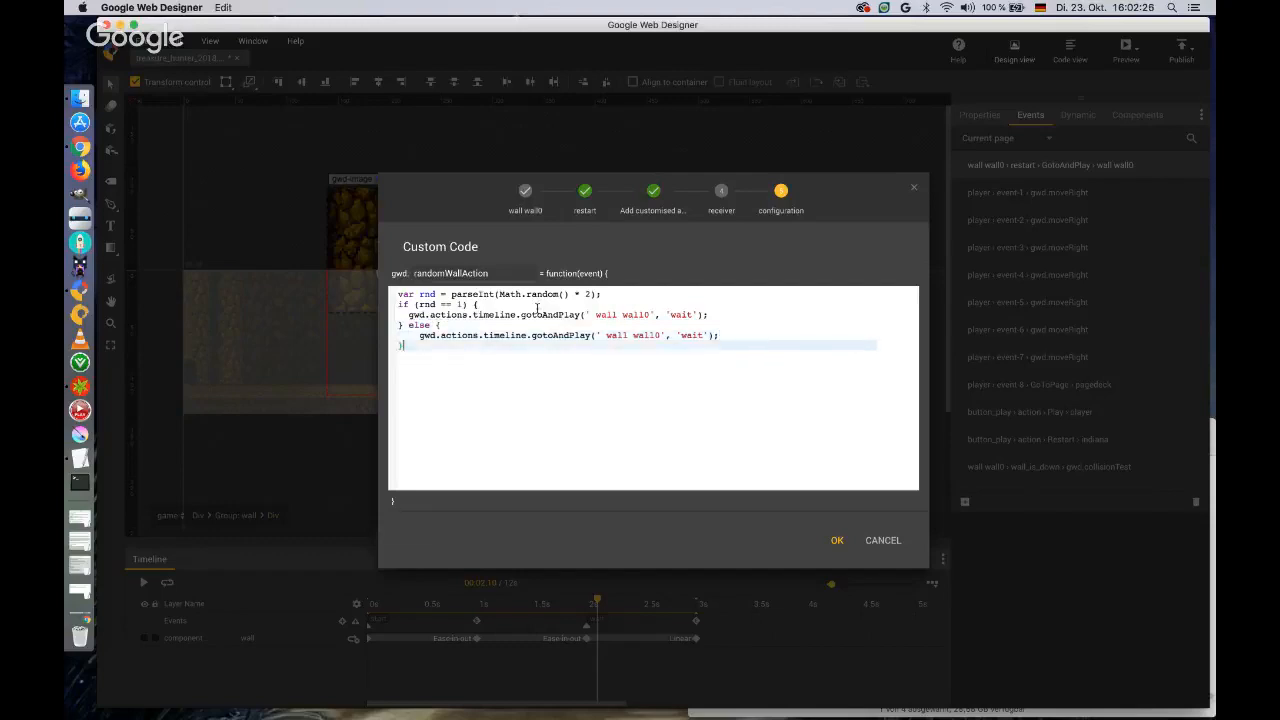
{"action": "left_click", "coordinate": [693, 335]}
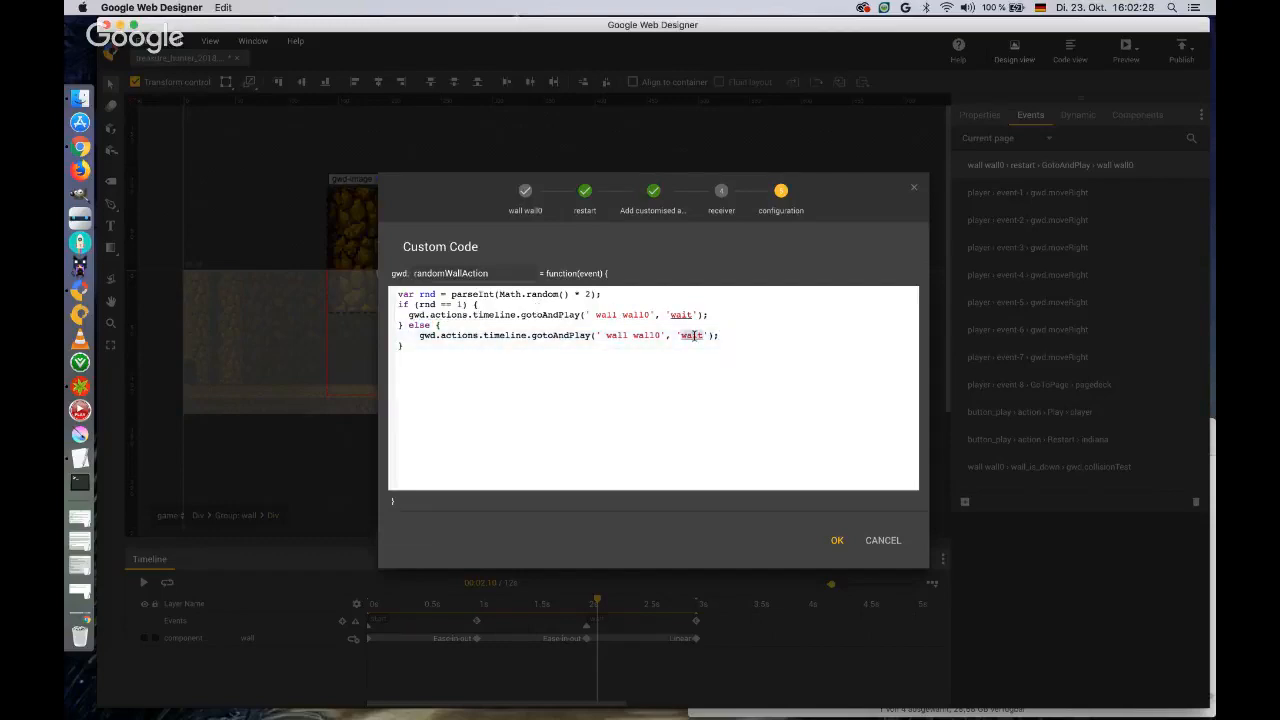
{"action": "double_click", "coordinate": [693, 335]}
{"action": "type", "text": "start"}
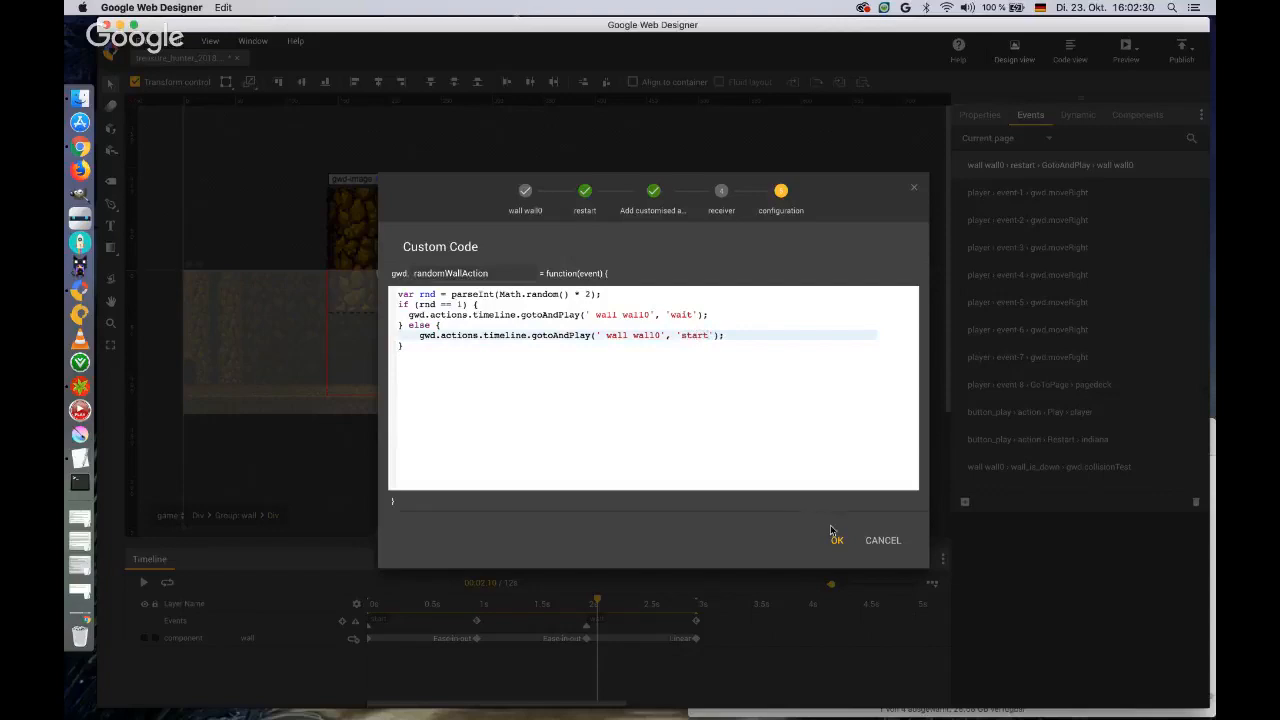
{"action": "left_click", "coordinate": [834, 537]}
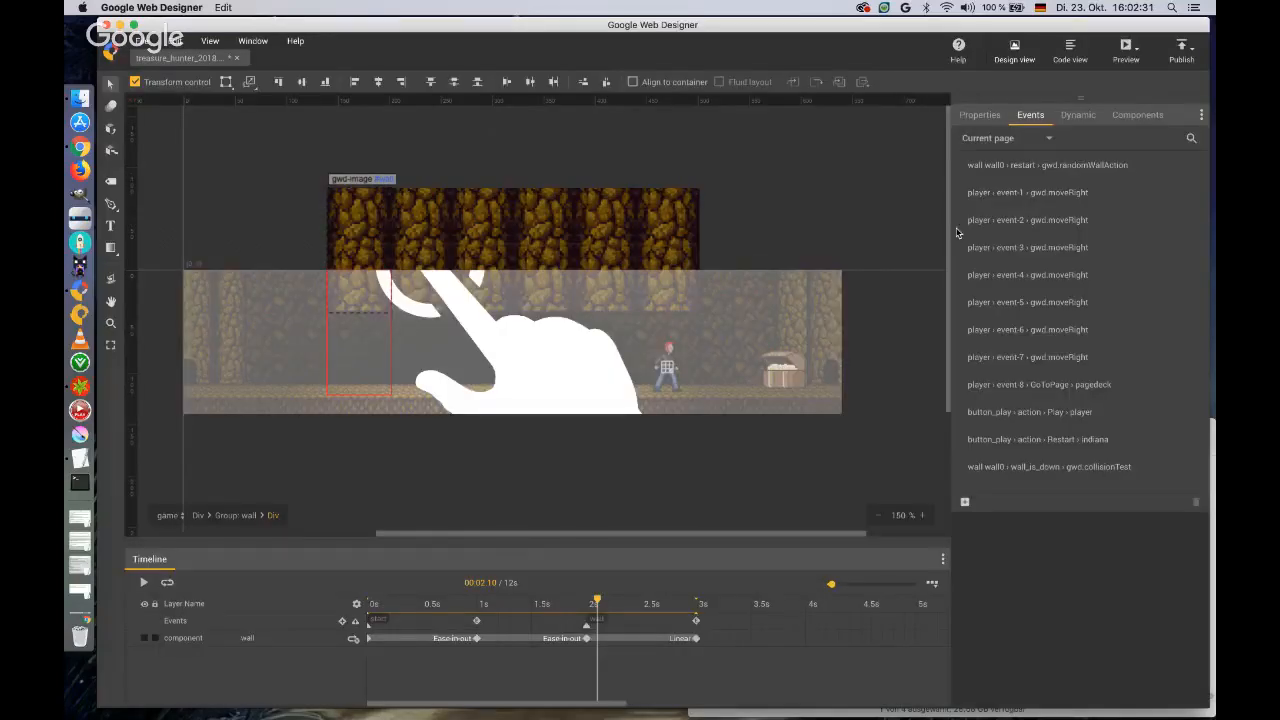
Preview the banner in Chrome to check the random wall behaviour, and close the preview.
{"action": "left_click", "coordinate": [1126, 50]}
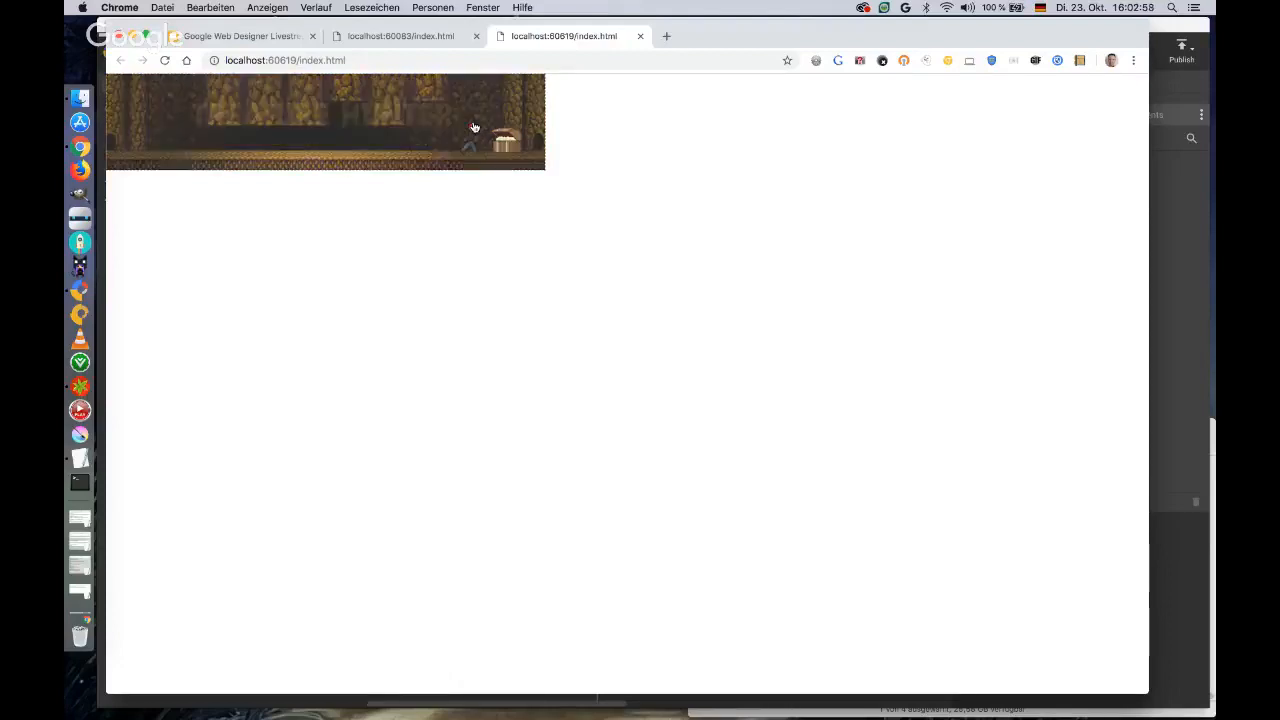
{"action": "left_click", "coordinate": [640, 36]}
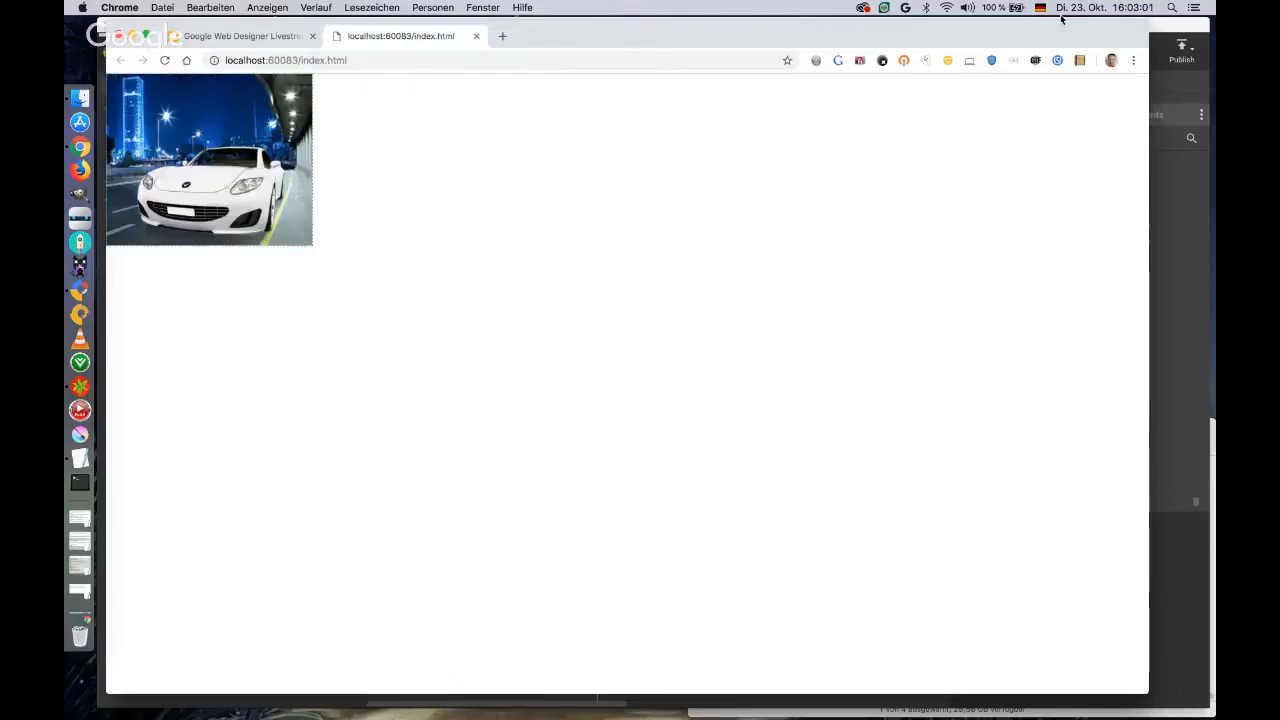
Switch to the Google Web Designer Livestream presentation, advance to the Google Web Designer Demos slide and open the pizza pazza demo.
{"action": "left_click", "coordinate": [274, 36]}
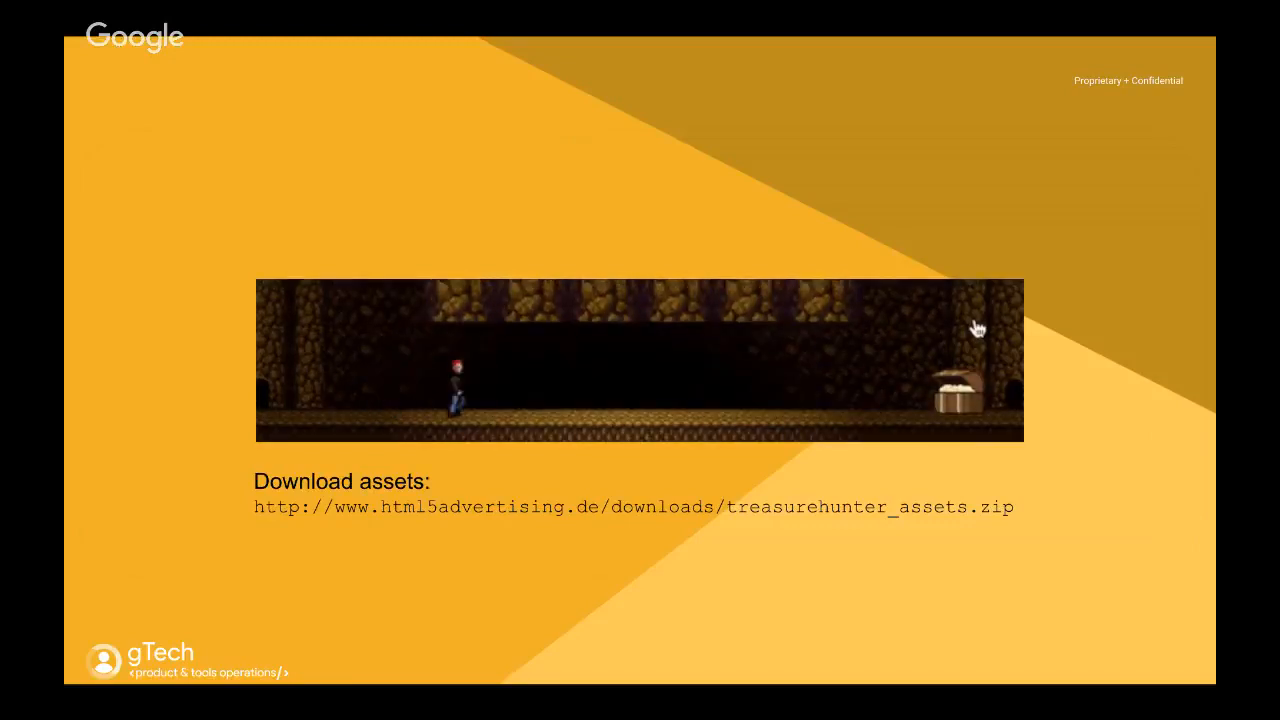
{"action": "key", "text": "Right"}
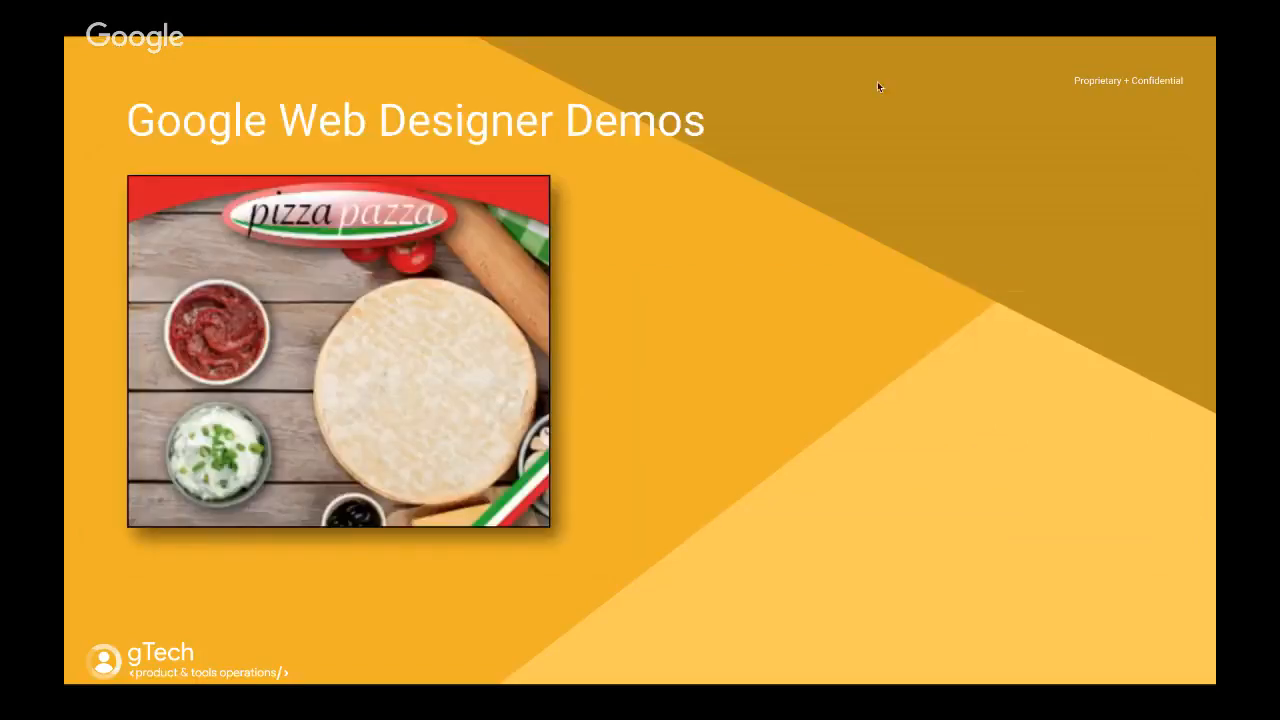
{"action": "left_click", "coordinate": [392, 305]}
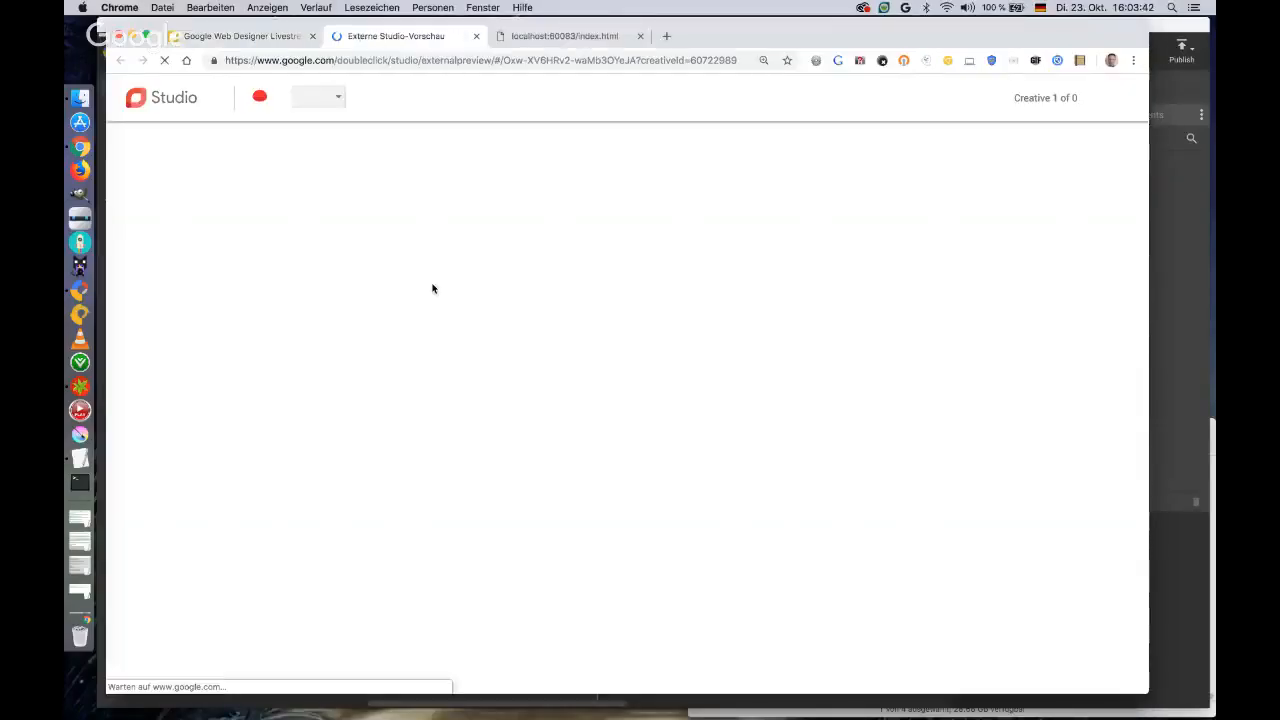
Try the pizza pazza creative by adding the tomato sauce and toppings to the pizza, and close its Studio preview.
{"action": "left_click_drag", "start_coordinate": [718, 32], "coordinate": [732, 37]}
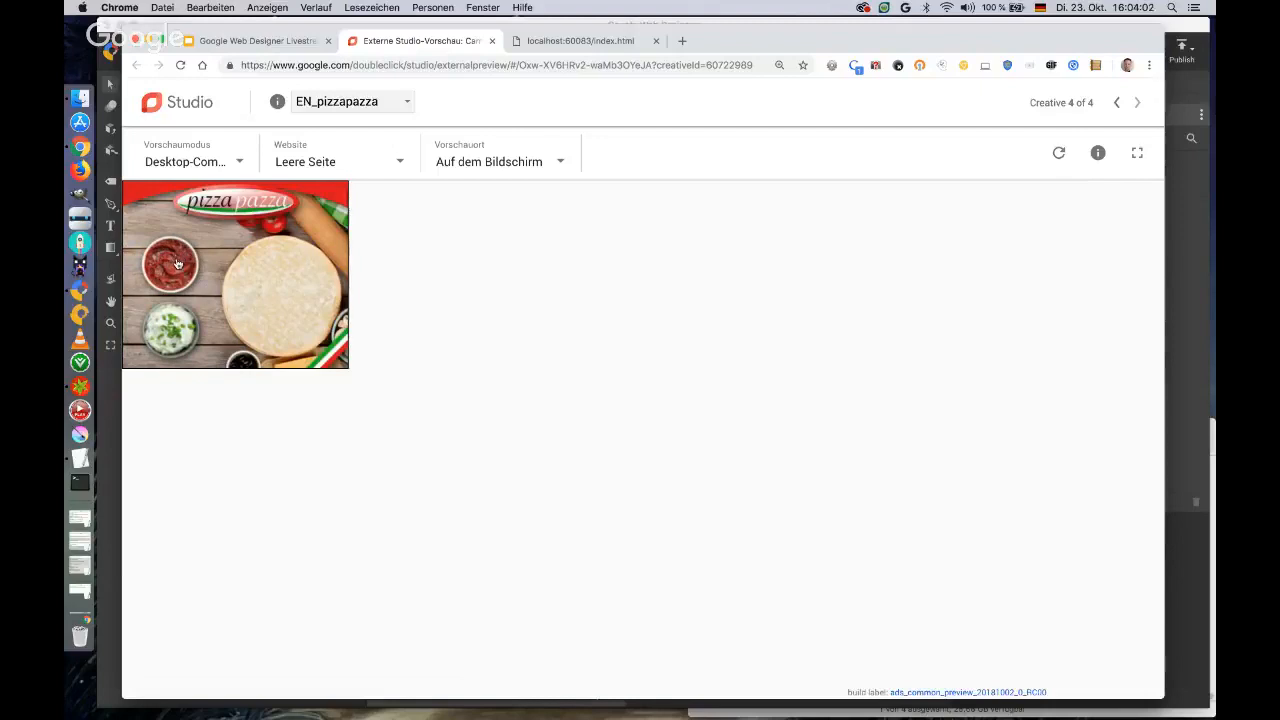
{"action": "left_click", "coordinate": [176, 263]}
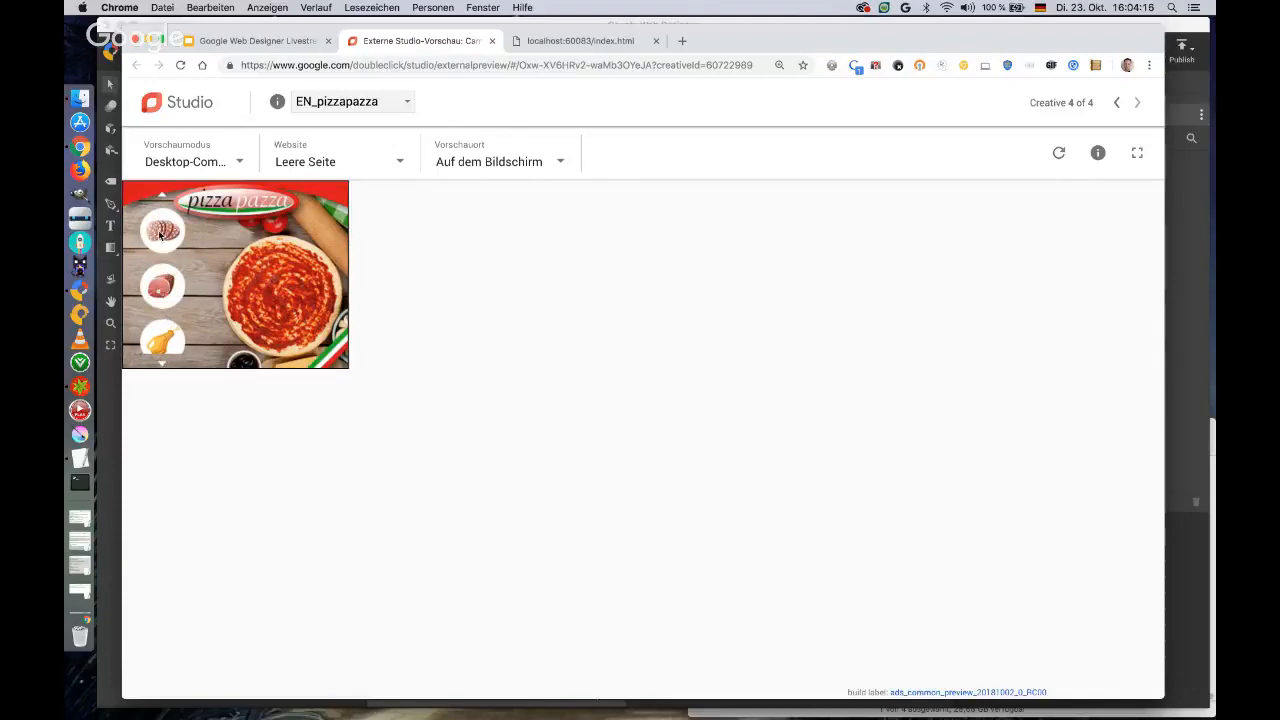
{"action": "left_click_drag", "start_coordinate": [164, 294], "coordinate": [167, 276]}
{"action": "left_click", "coordinate": [165, 233]}
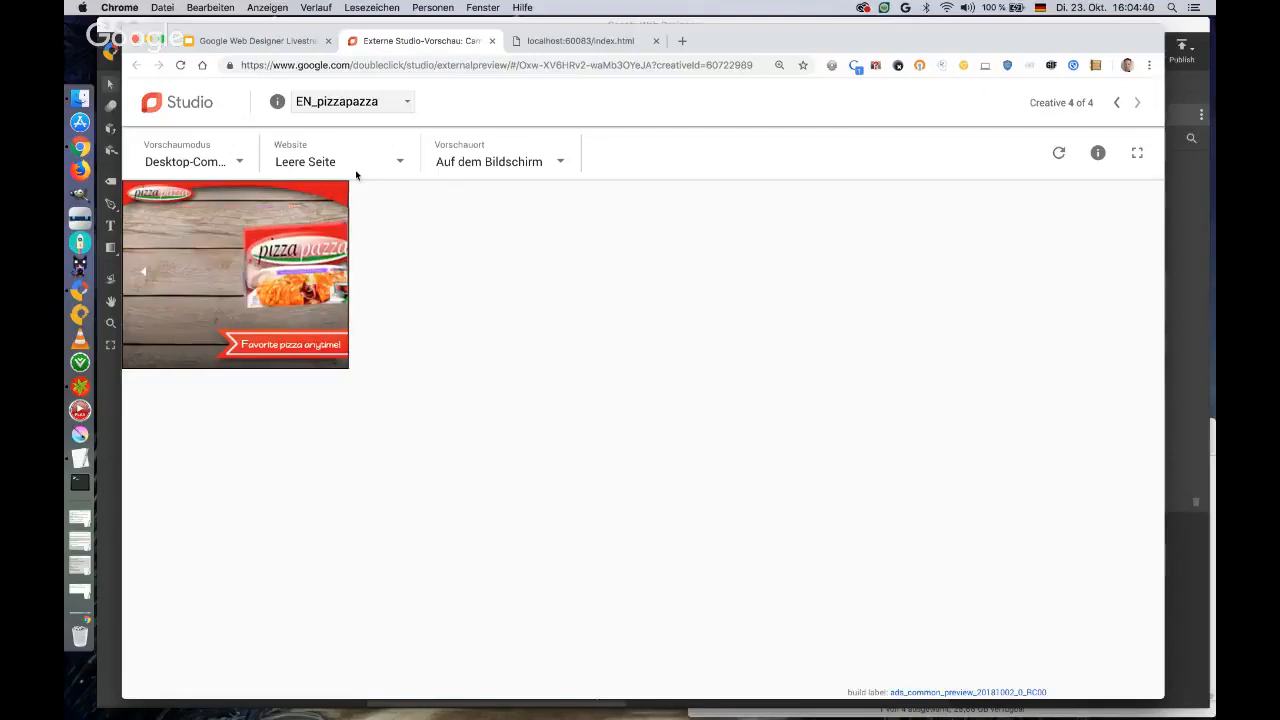
{"action": "left_click", "coordinate": [491, 41]}
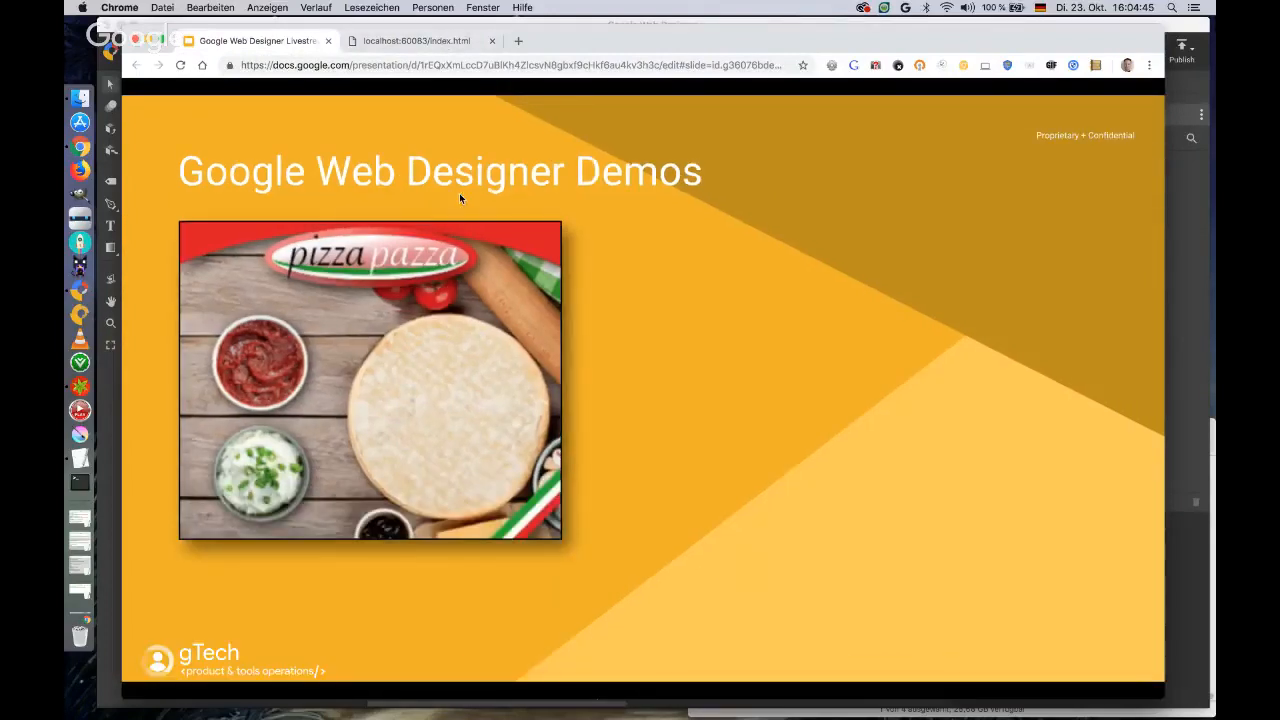
Advance the presentation to the slide with the phone creative and open its nexus5x demo page.
{"action": "left_click", "coordinate": [460, 198]}
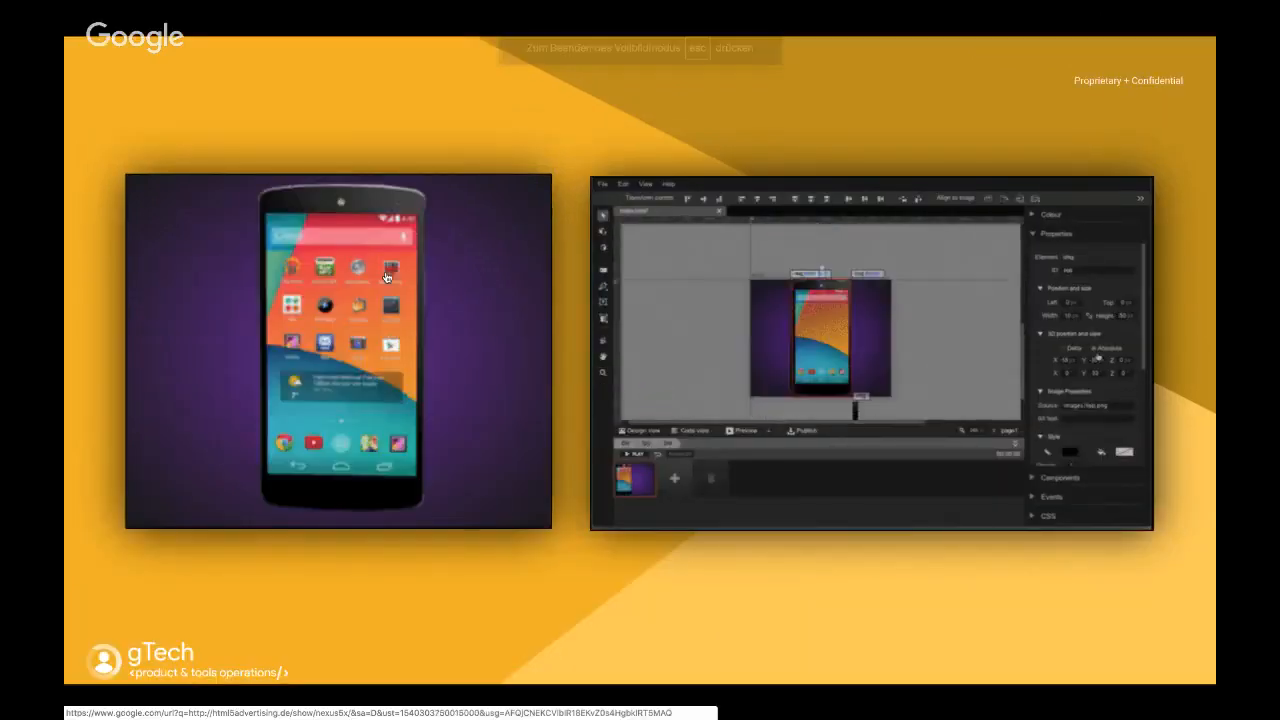
{"action": "left_click", "coordinate": [386, 275]}
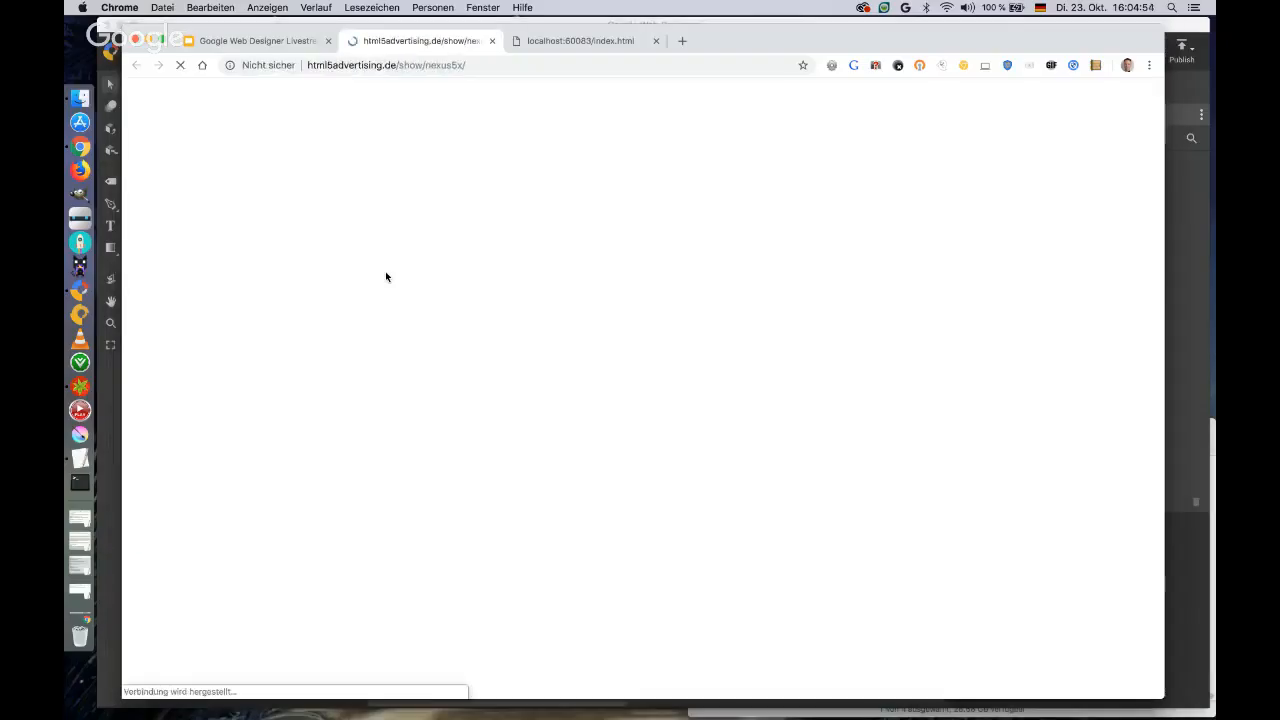
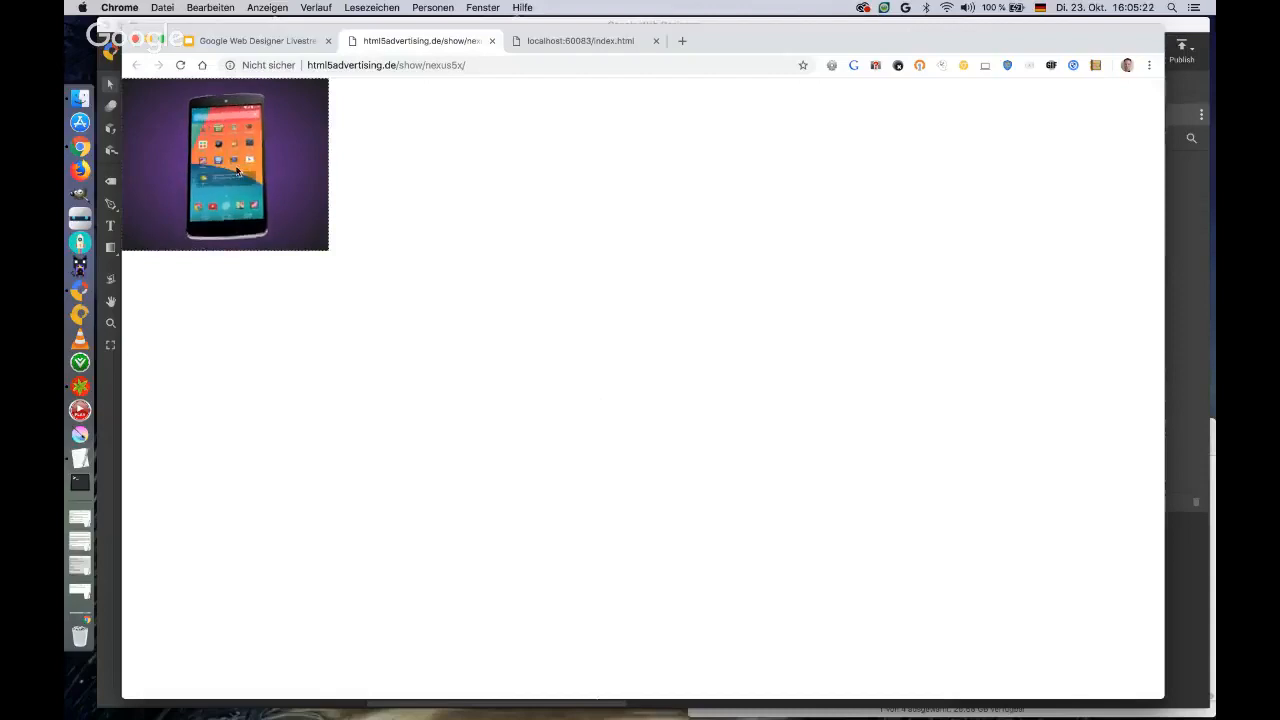
Try the nexus5x phone creative by opening the YouTube screen and a second app screen, returning to the home screen each time, and close the demo.
{"action": "left_click", "coordinate": [215, 212]}
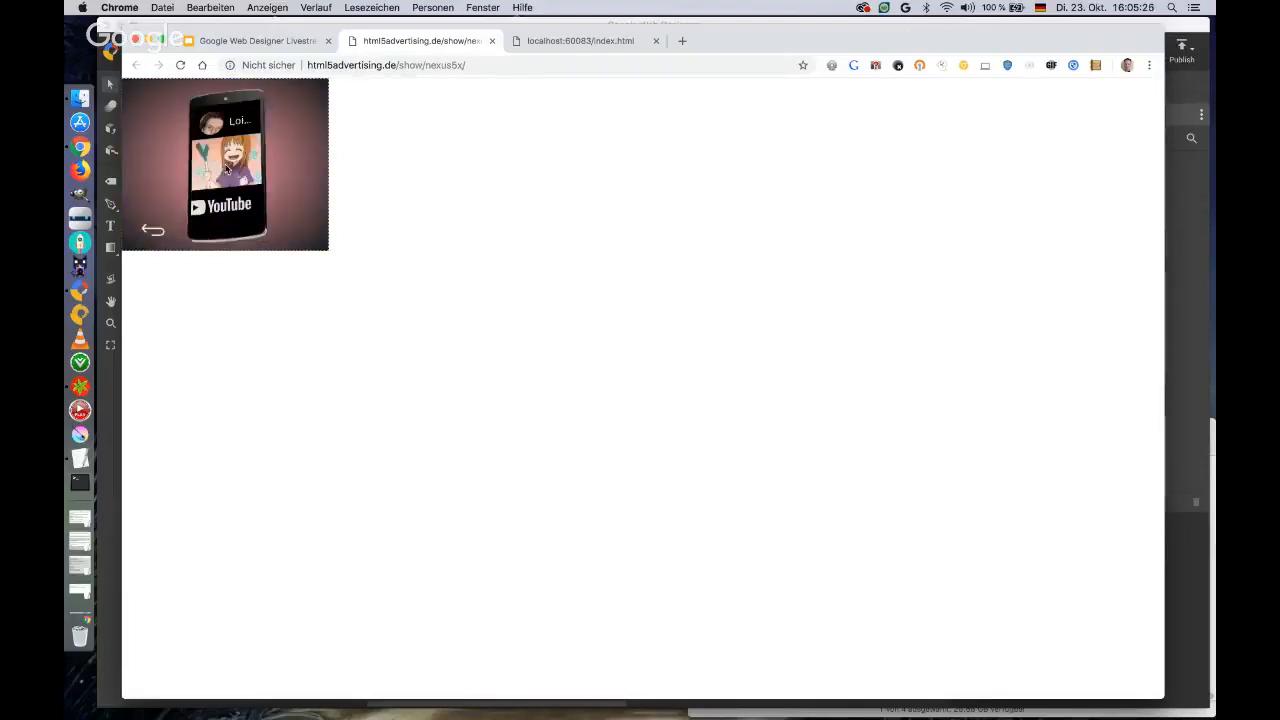
{"action": "left_click", "coordinate": [153, 230]}
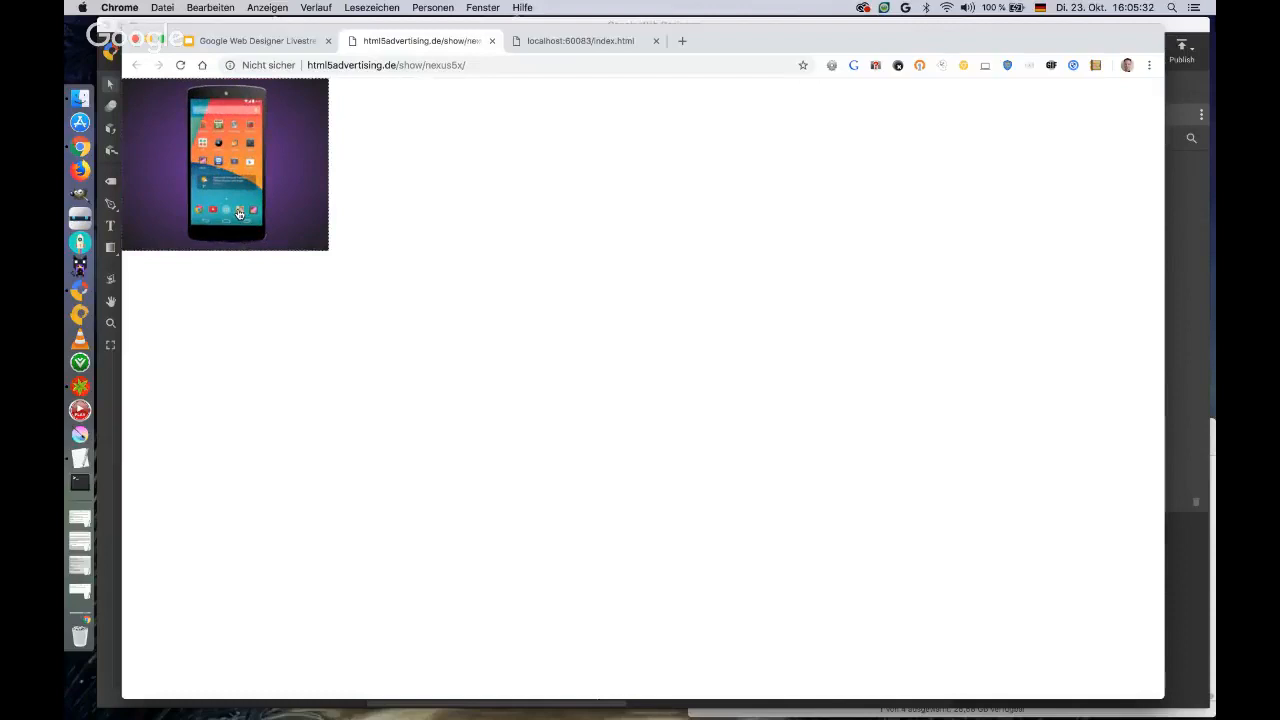
{"action": "left_click", "coordinate": [239, 214]}
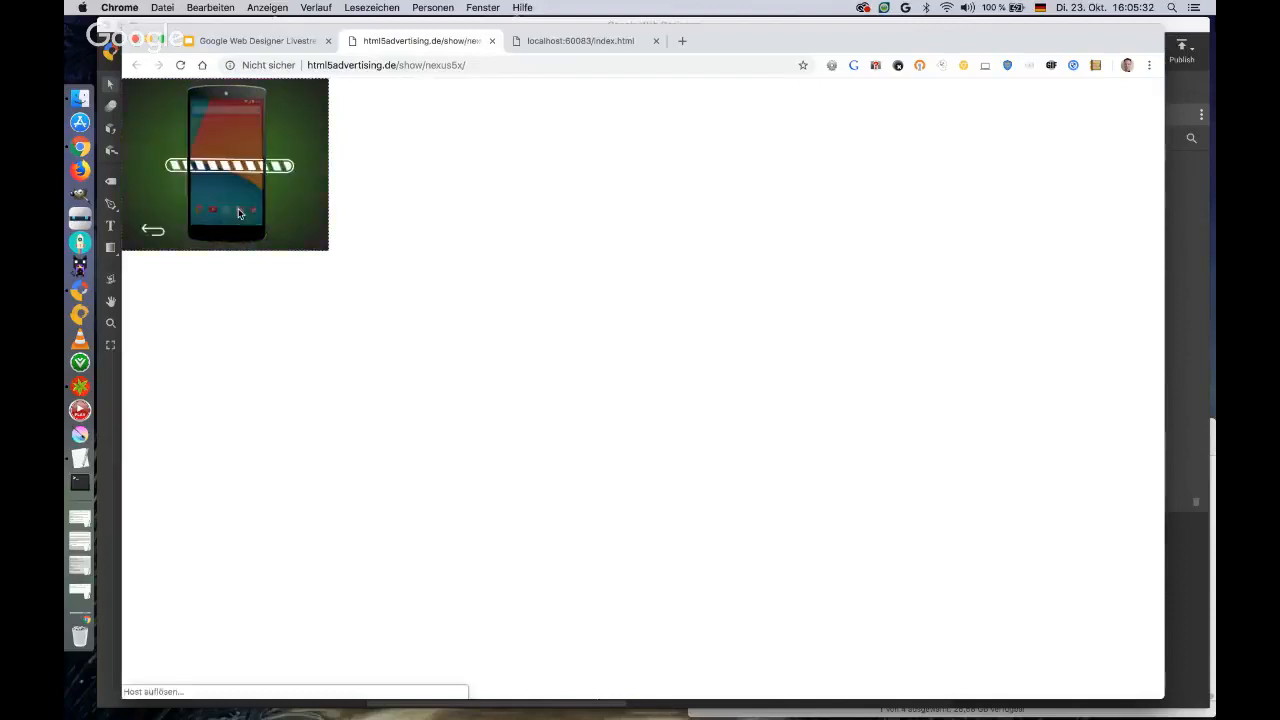
{"action": "left_click", "coordinate": [153, 231]}
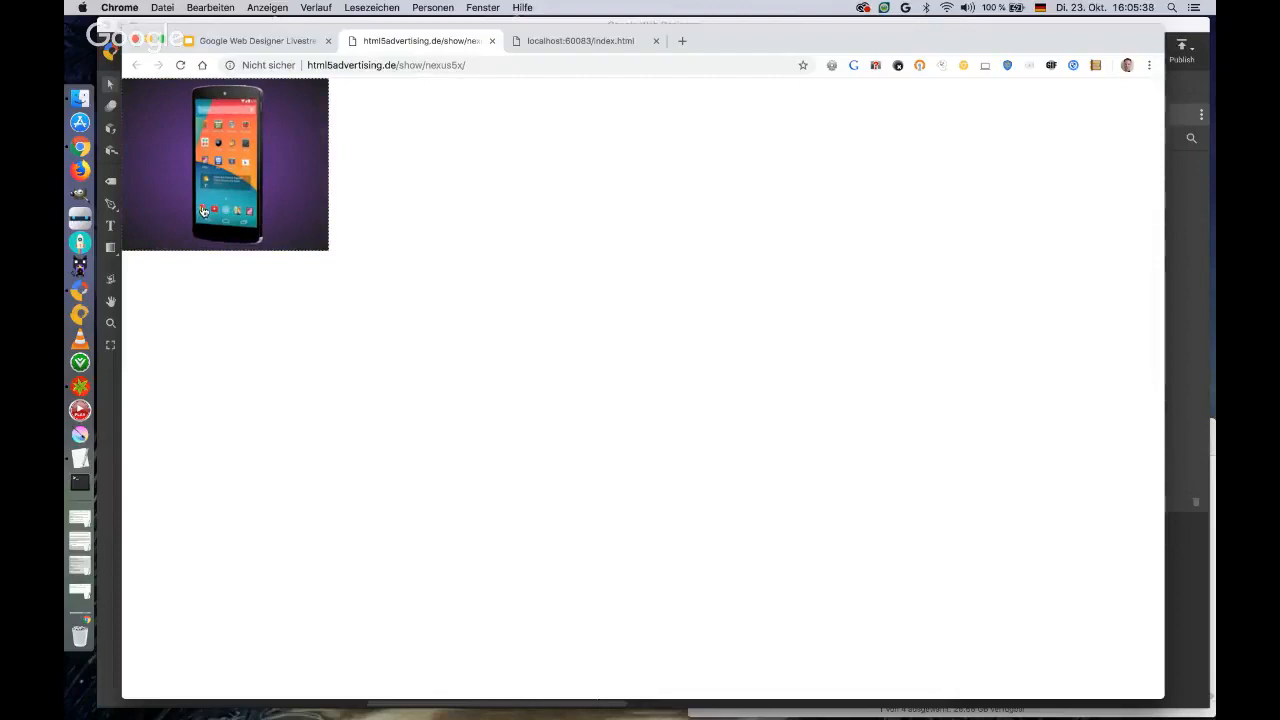
{"action": "left_click", "coordinate": [492, 41]}
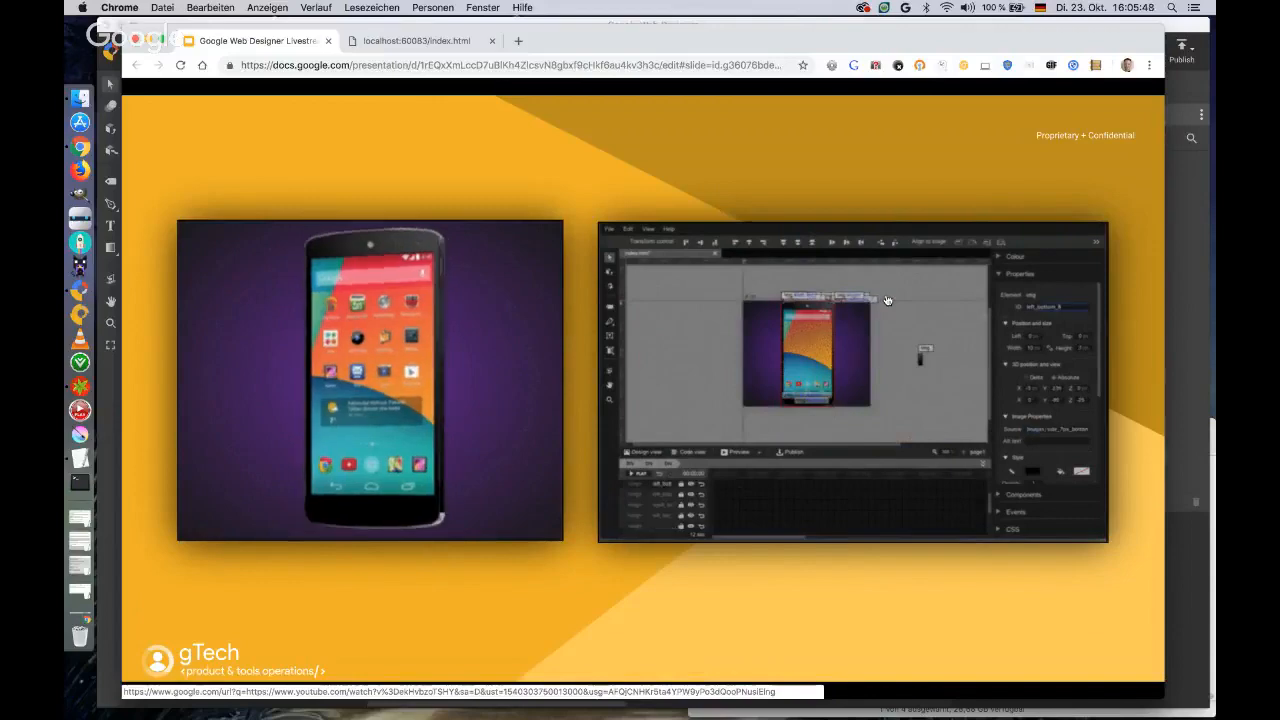
Show the presentation full screen at the slide with the slot machine, winter games and watch creatives, and open the slotmachine demo.
{"action": "key", "text": "shift+super+f"}
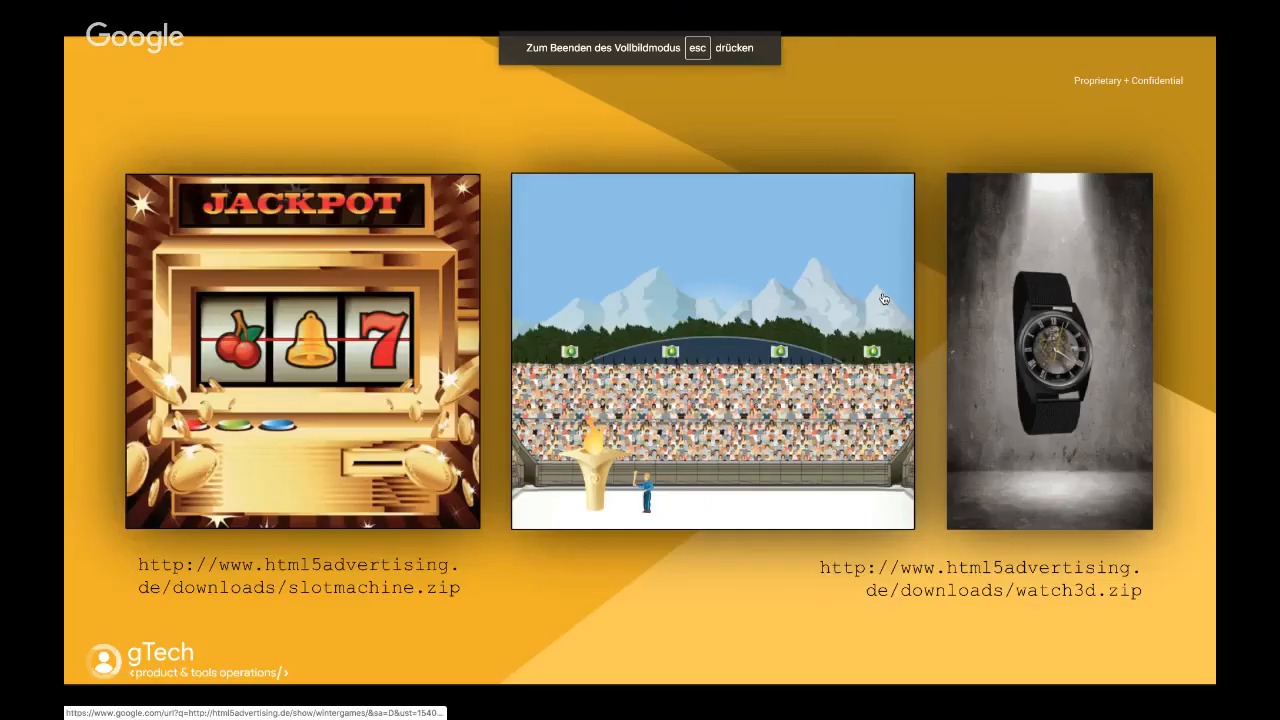
{"action": "left_click", "coordinate": [369, 286]}
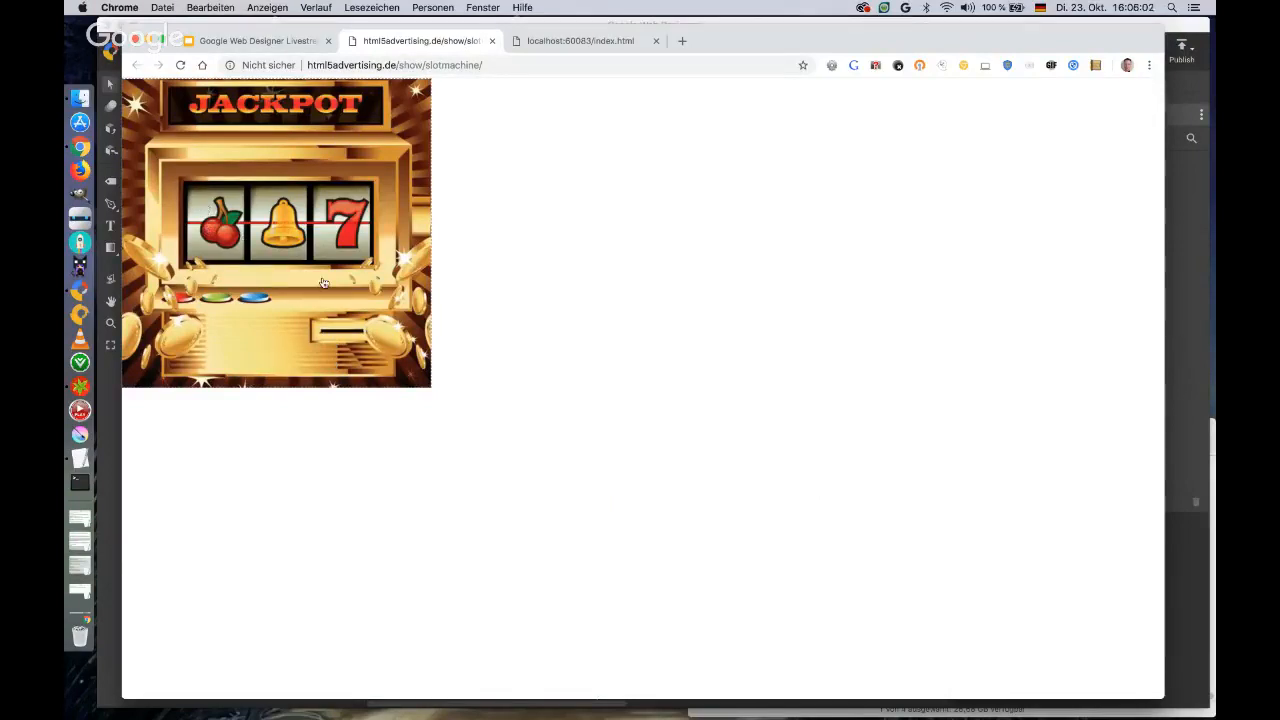
Spin the reels of the slot machine creative repeatedly and close its demo page.
{"action": "left_click", "coordinate": [336, 334]}
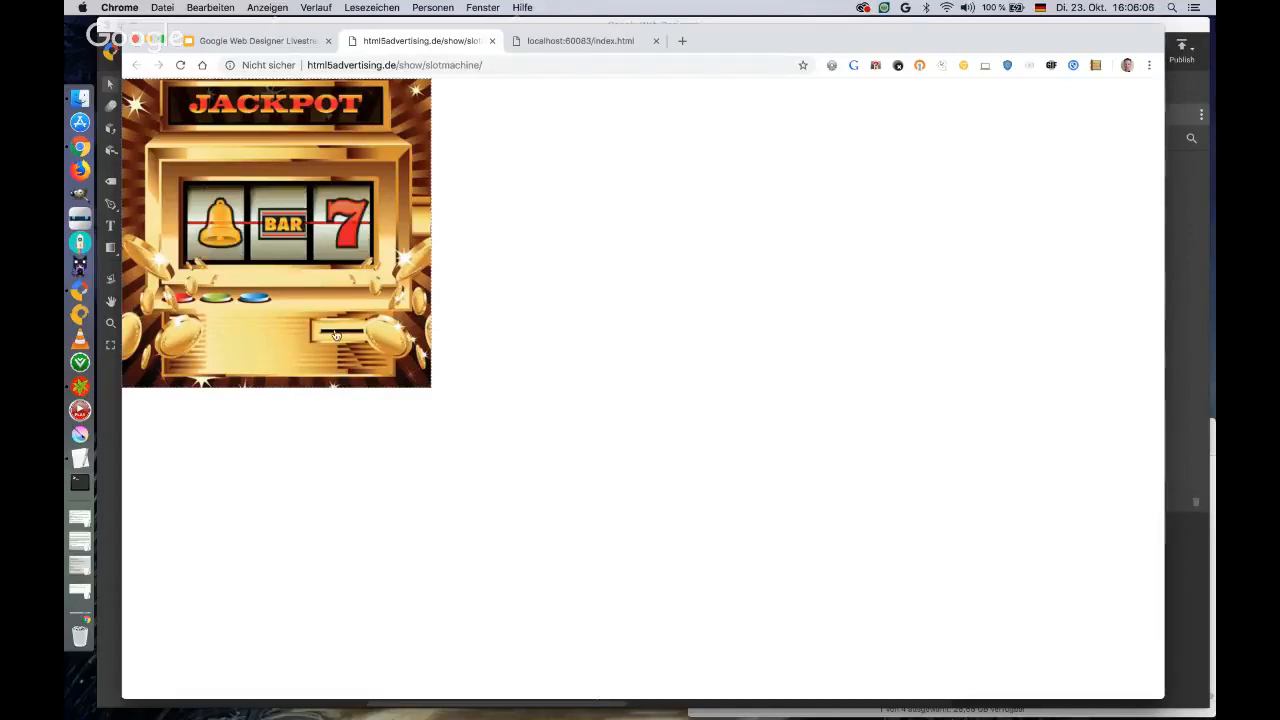
{"action": "left_click", "coordinate": [336, 334]}
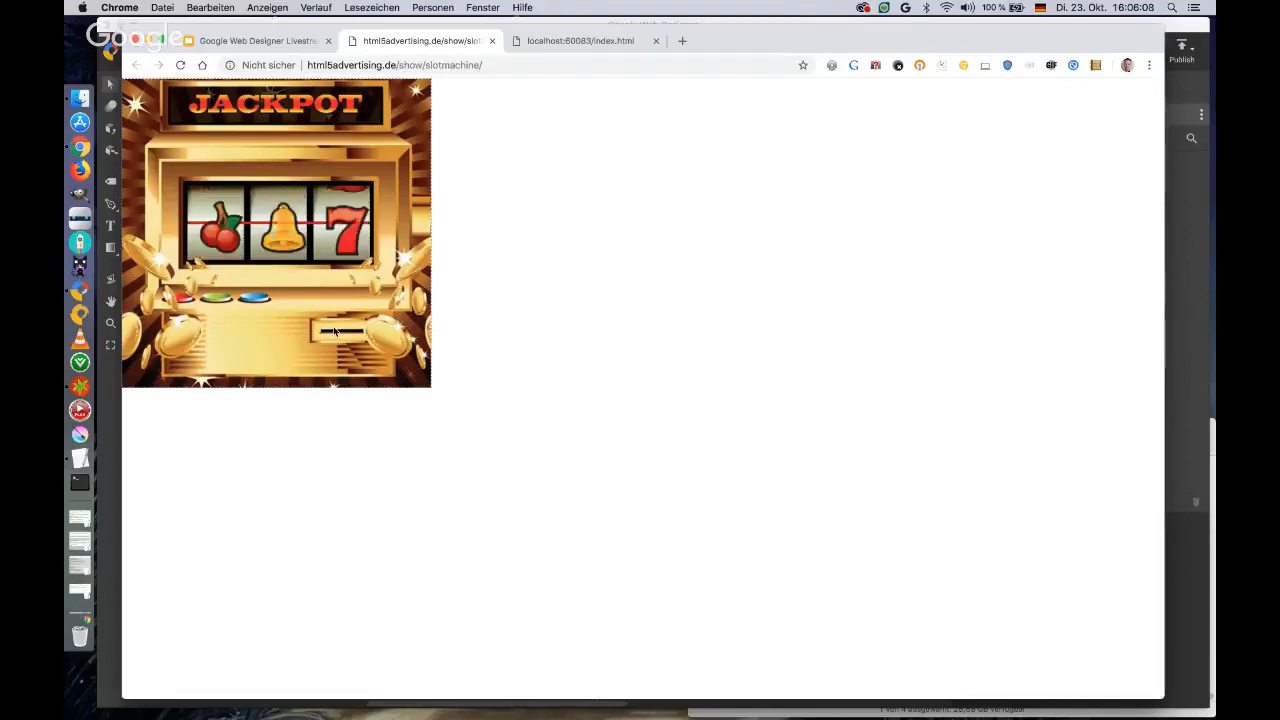
{"action": "left_click", "coordinate": [336, 334]}
{"action": "left_click", "coordinate": [336, 334]}
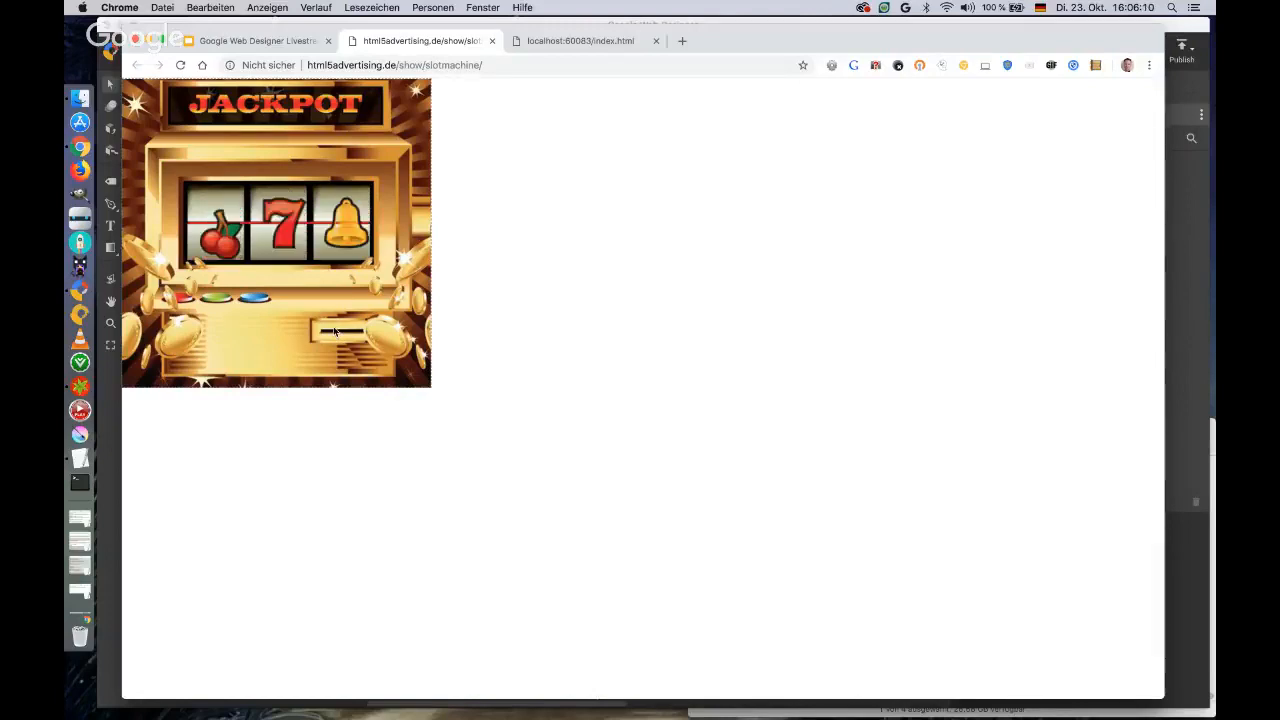
{"action": "left_click", "coordinate": [336, 334]}
{"action": "left_click", "coordinate": [336, 334]}
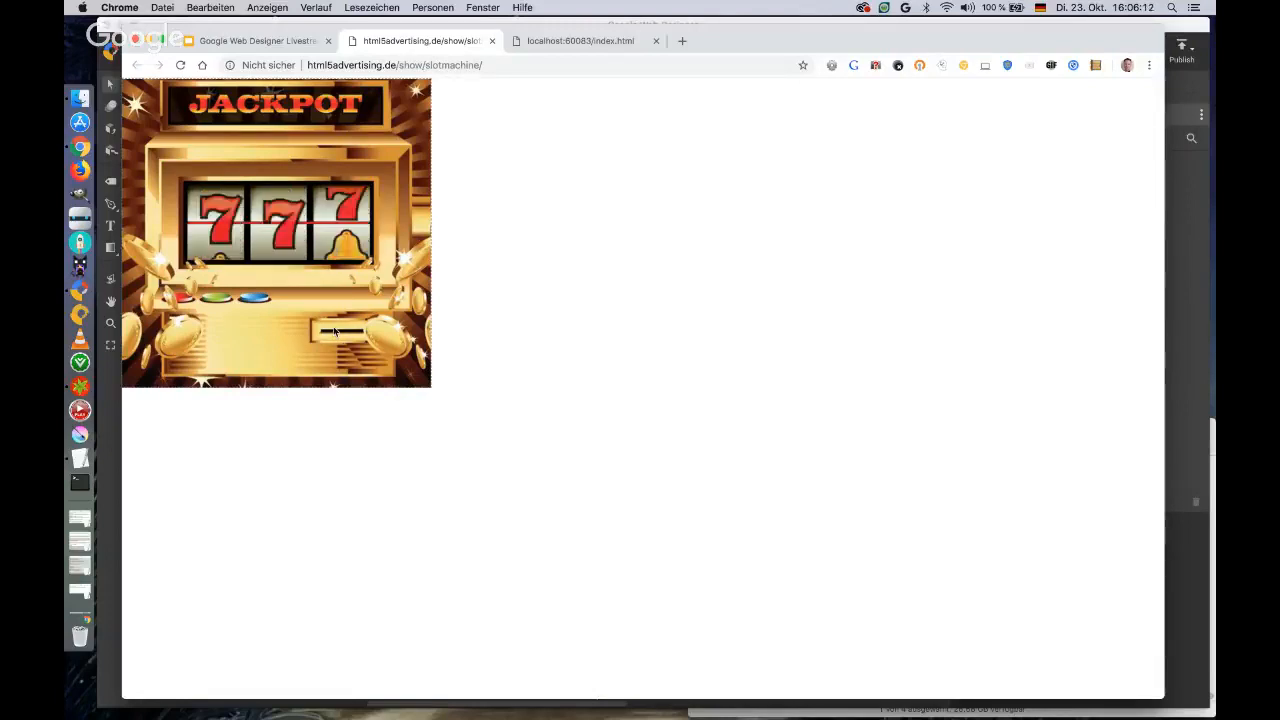
{"action": "left_click", "coordinate": [336, 334]}
{"action": "left_click", "coordinate": [336, 334]}
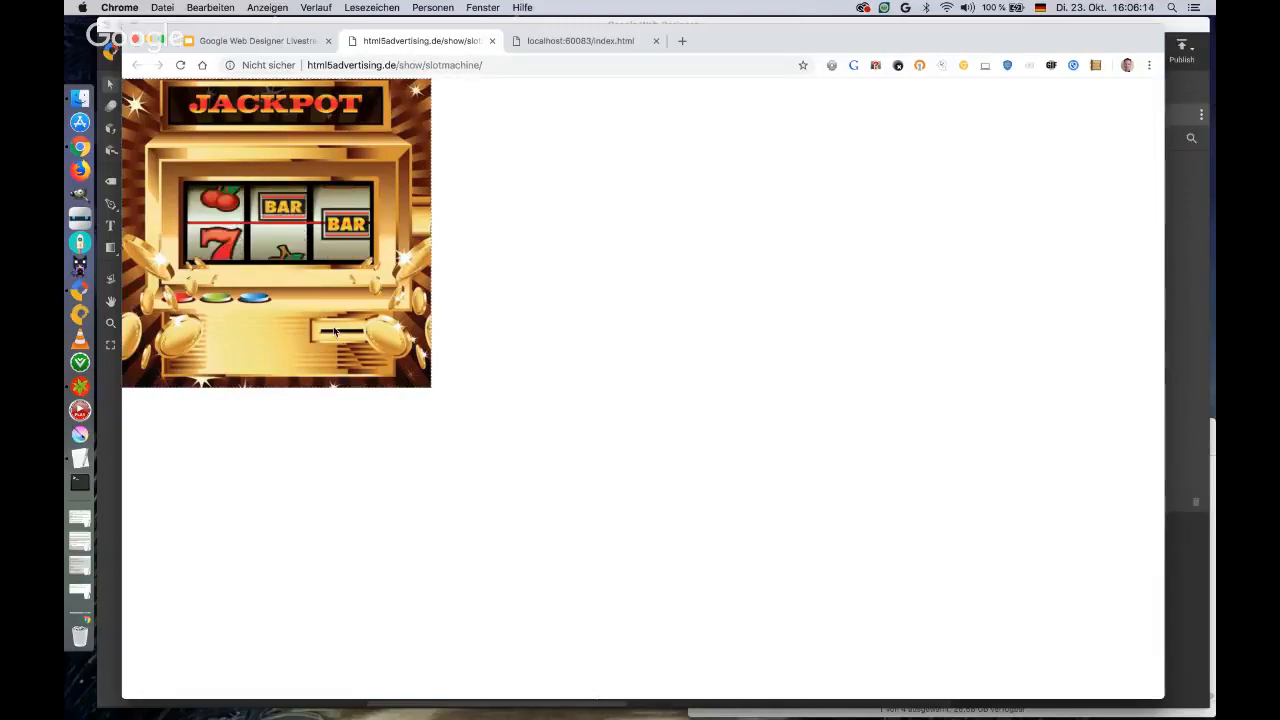
{"action": "left_click", "coordinate": [336, 334]}
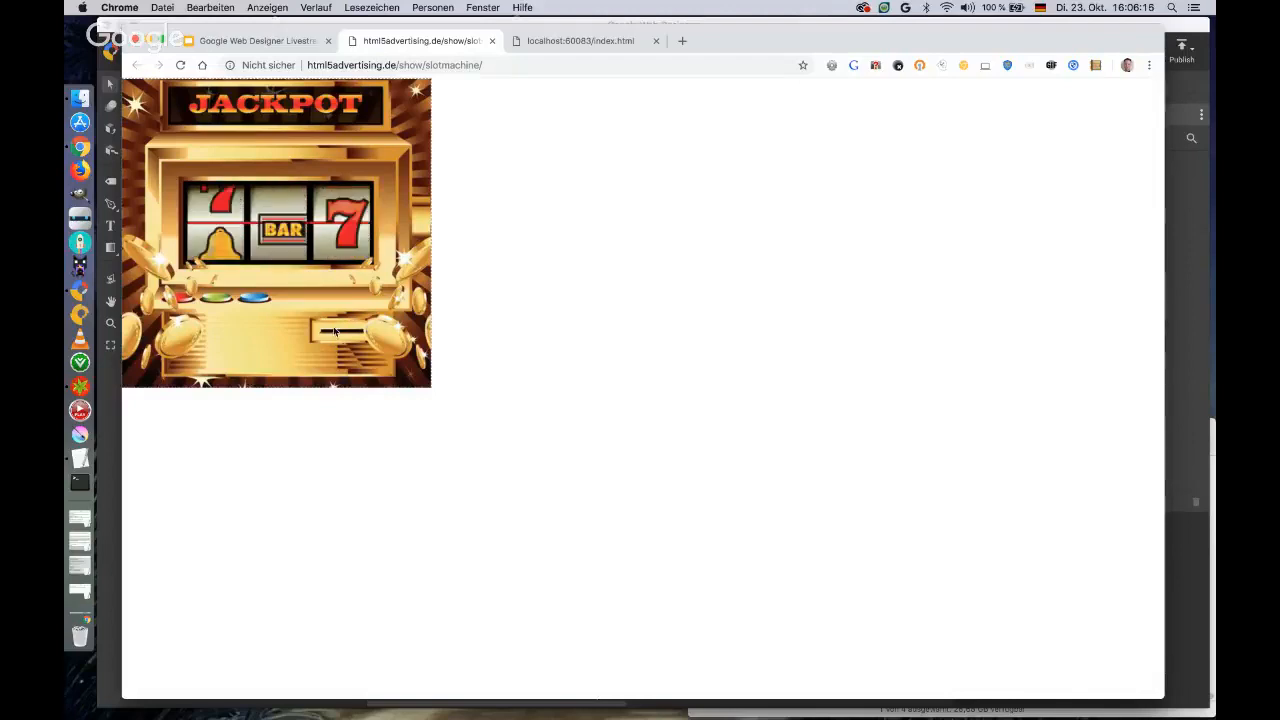
{"action": "left_click", "coordinate": [336, 334]}
{"action": "left_click", "coordinate": [336, 334]}
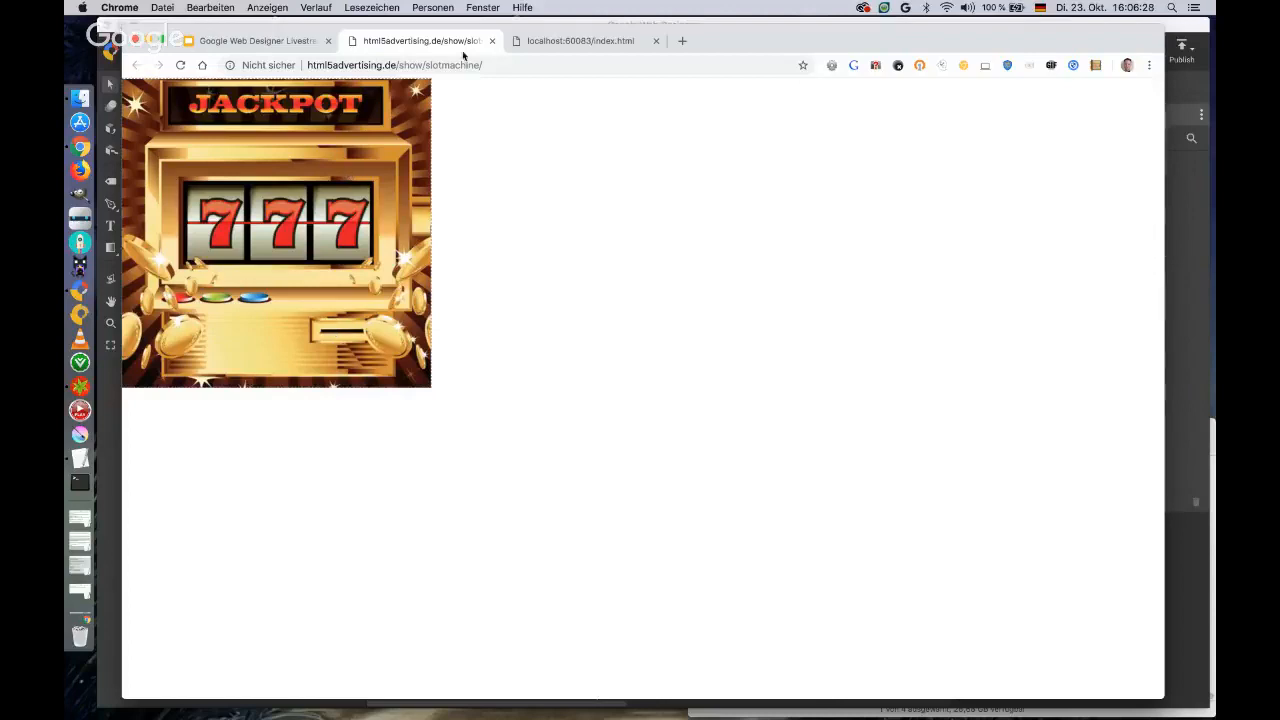
{"action": "left_click", "coordinate": [491, 41]}
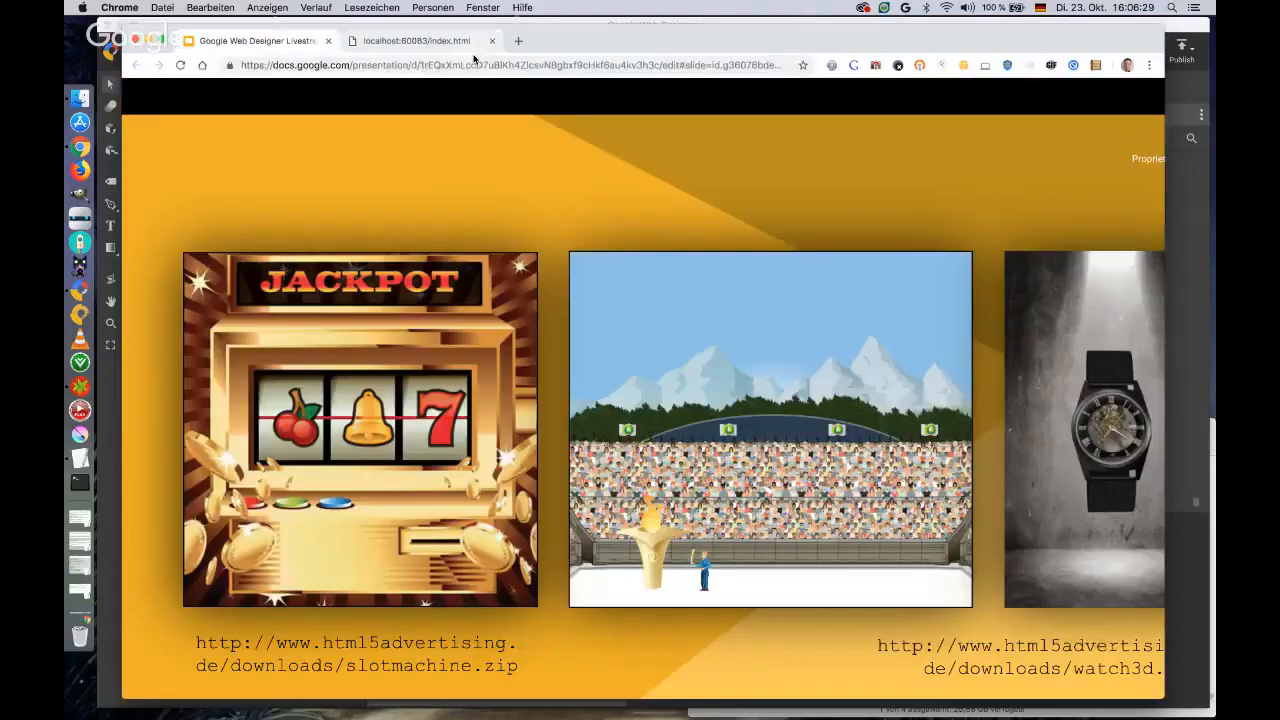
Open the wintergames demo and narrow and widen the browser window to check the responsive layout of the challenge selection.
{"action": "left_click", "coordinate": [666, 426]}
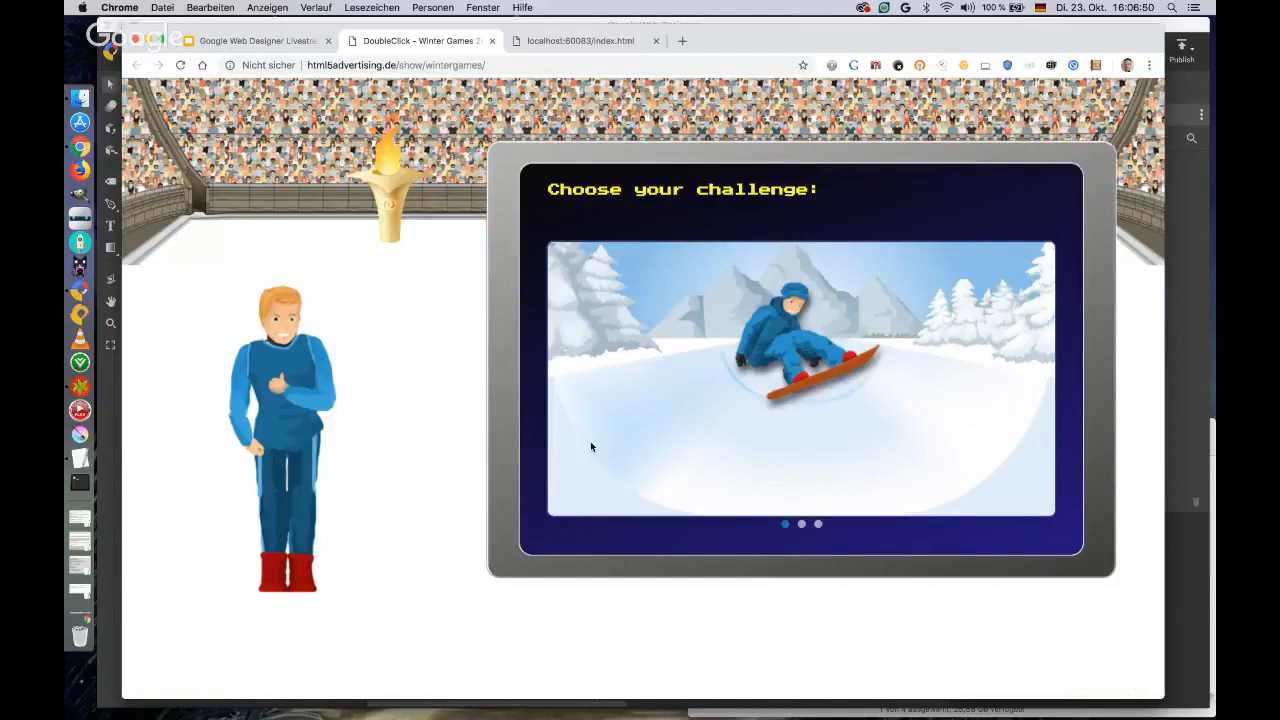
{"action": "left_click_drag", "start_coordinate": [1164, 529], "coordinate": [869, 529]}
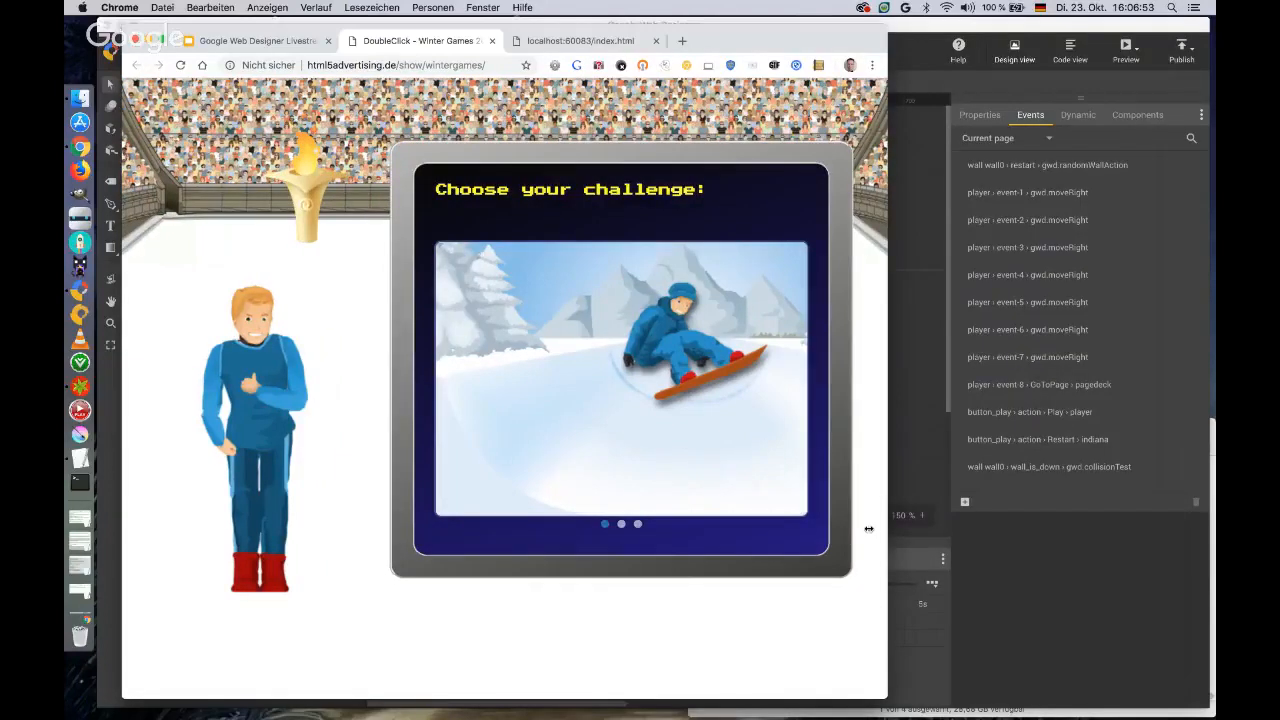
{"action": "left_click_drag", "start_coordinate": [869, 529], "coordinate": [1144, 529]}
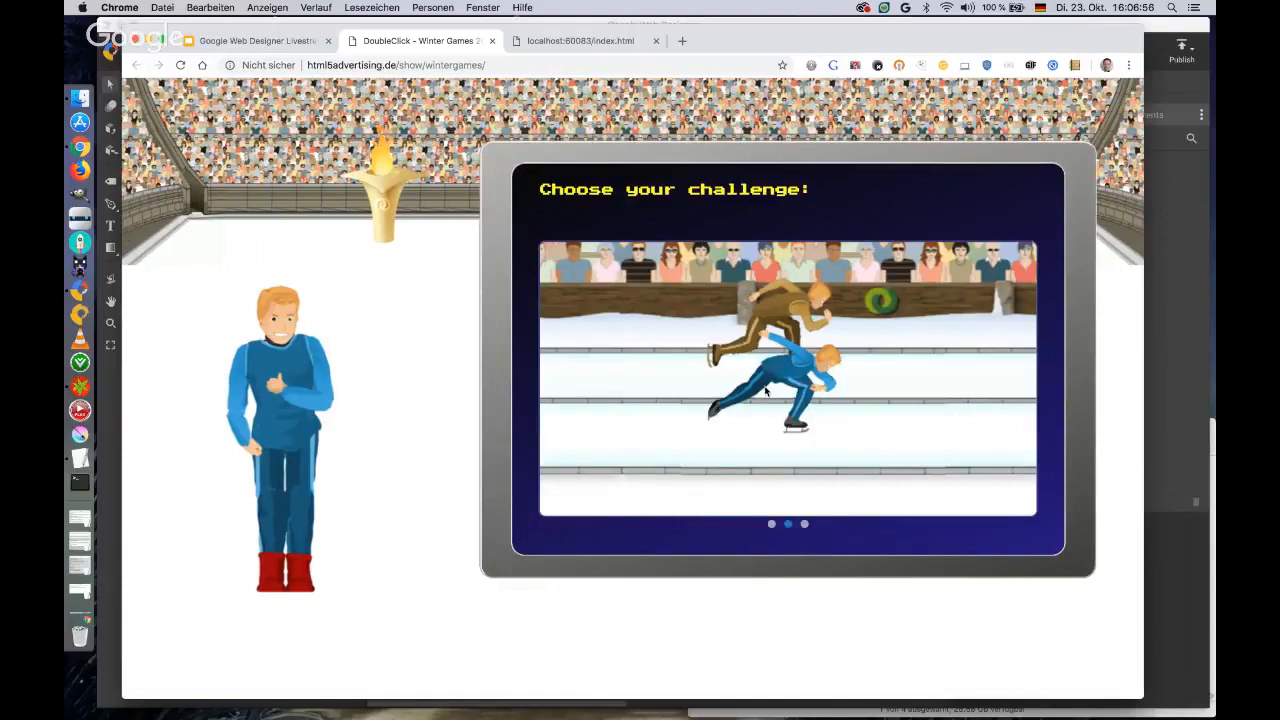
Play the speed skating challenge of the winter games creative by swiping alternately right and left to the finish, and close the demo.
{"action": "left_click", "coordinate": [766, 391]}
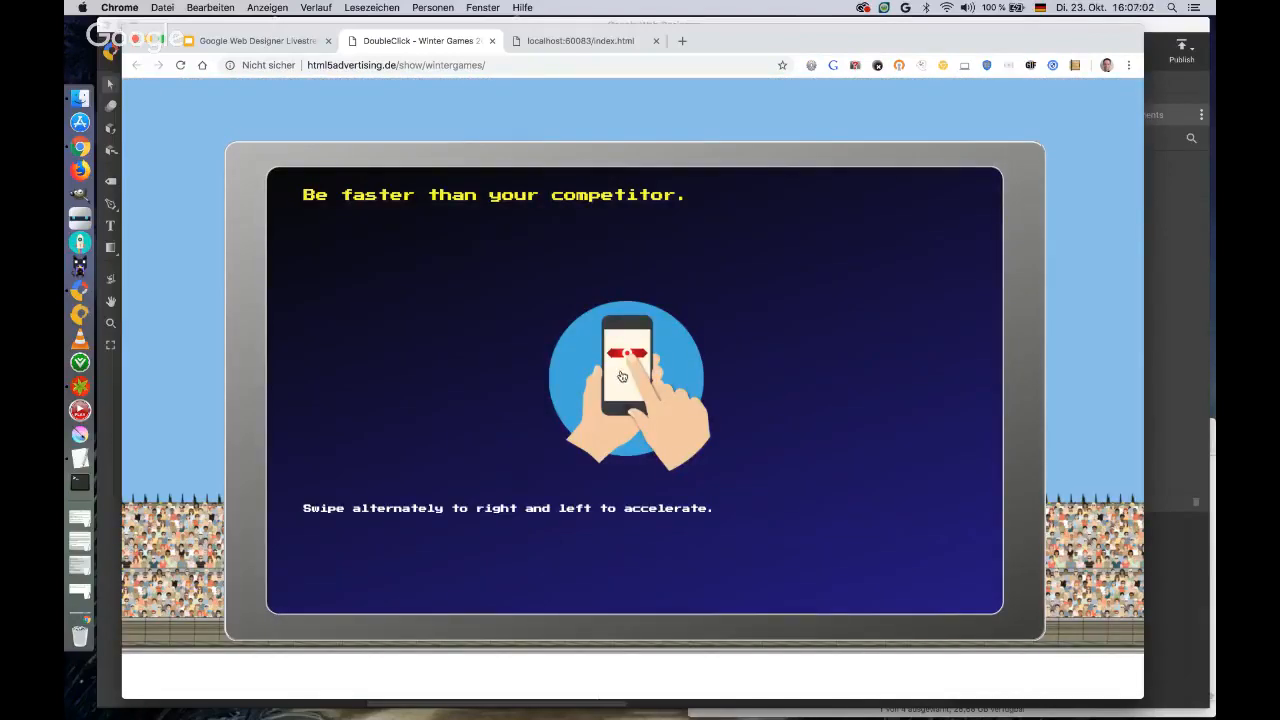
{"action": "left_click", "coordinate": [621, 376]}
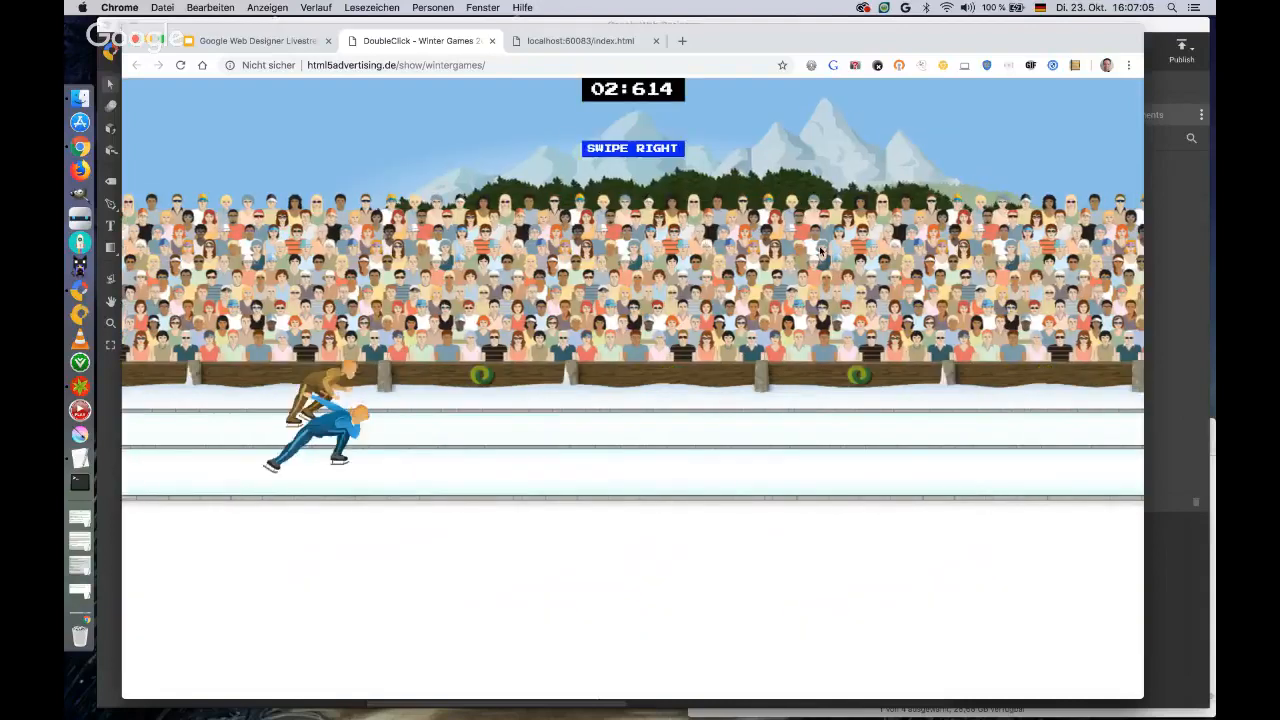
{"action": "left_click_drag", "start_coordinate": [720, 255], "coordinate": [826, 251]}
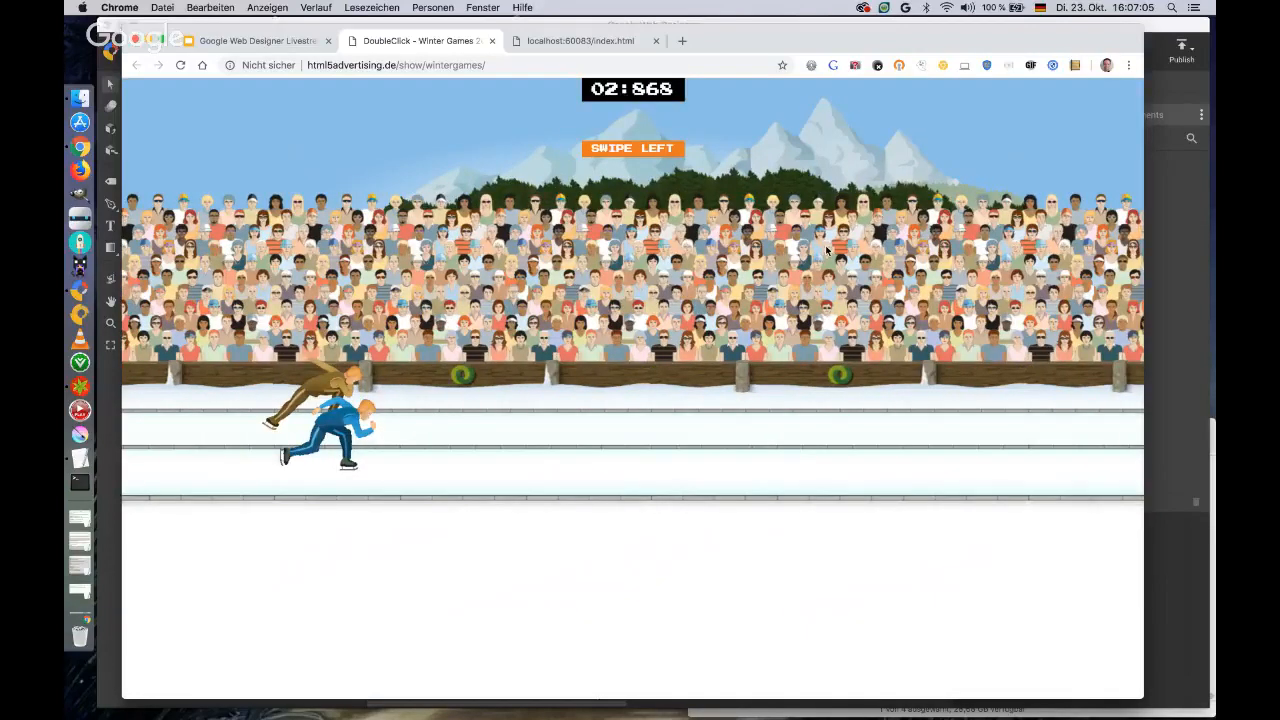
{"action": "left_click_drag", "start_coordinate": [826, 250], "coordinate": [785, 257]}
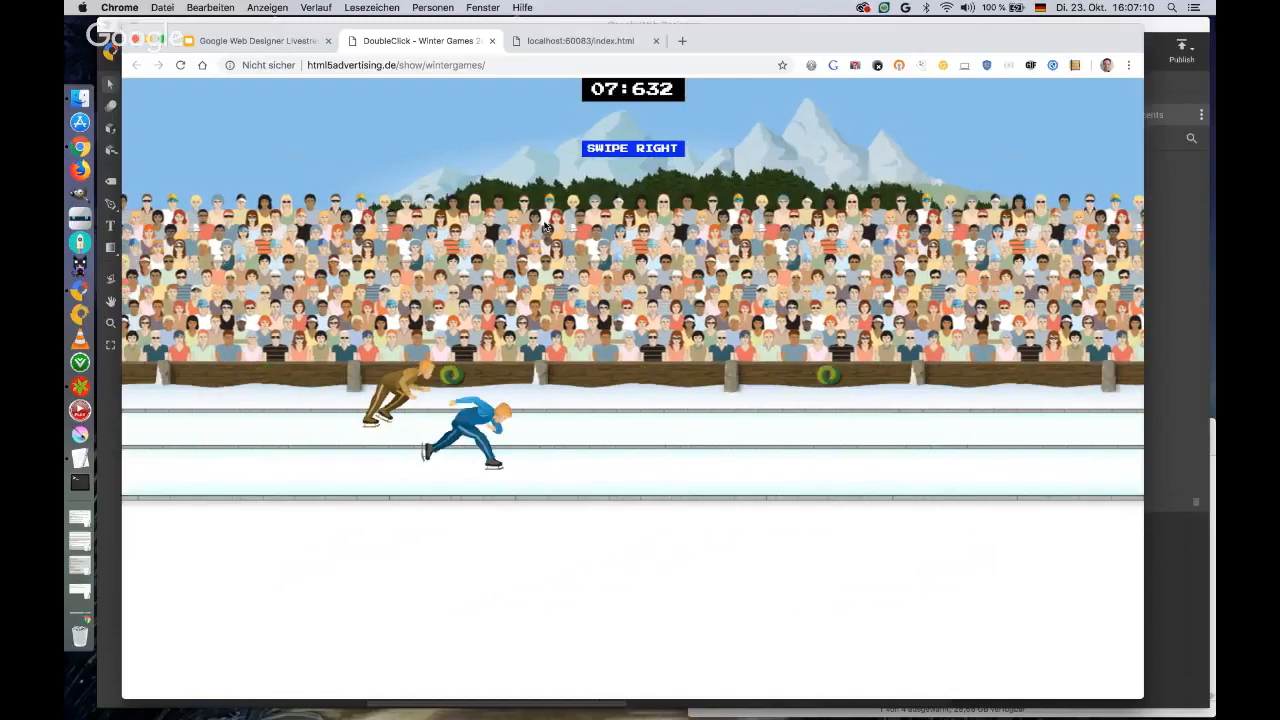
{"action": "left_click_drag", "start_coordinate": [781, 238], "coordinate": [520, 237]}
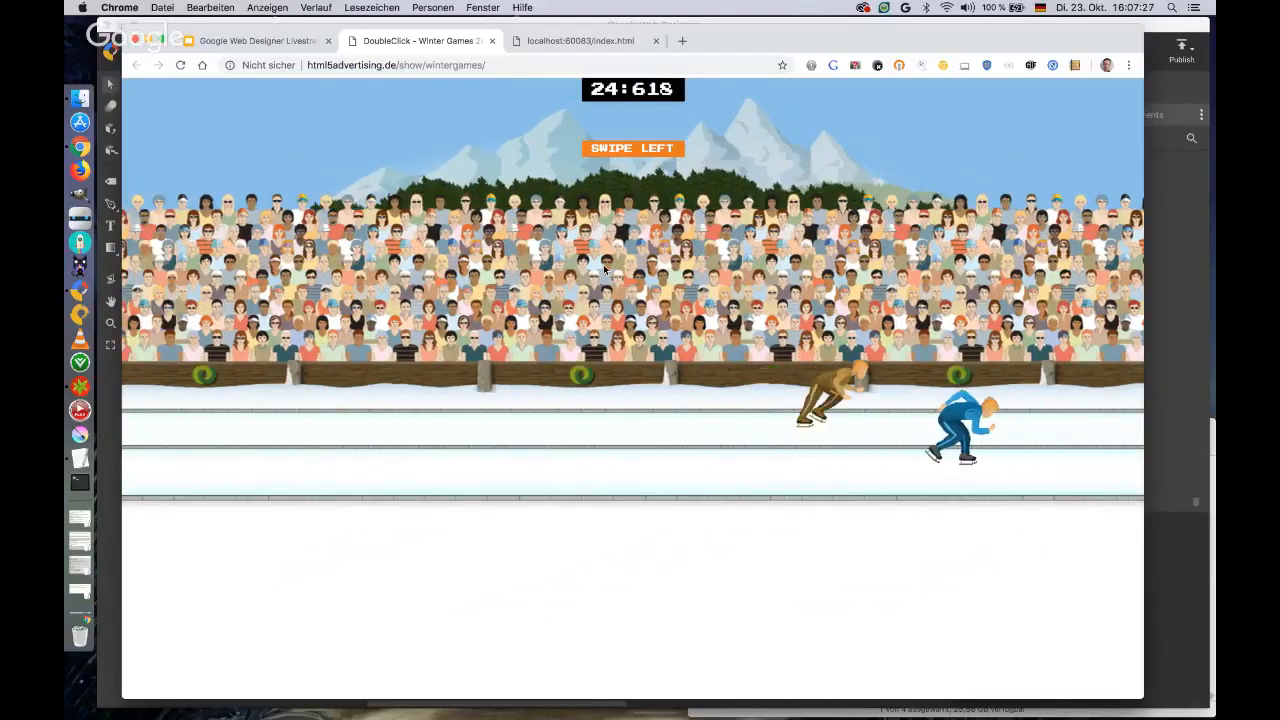
{"action": "left_click_drag", "start_coordinate": [604, 268], "coordinate": [724, 272]}
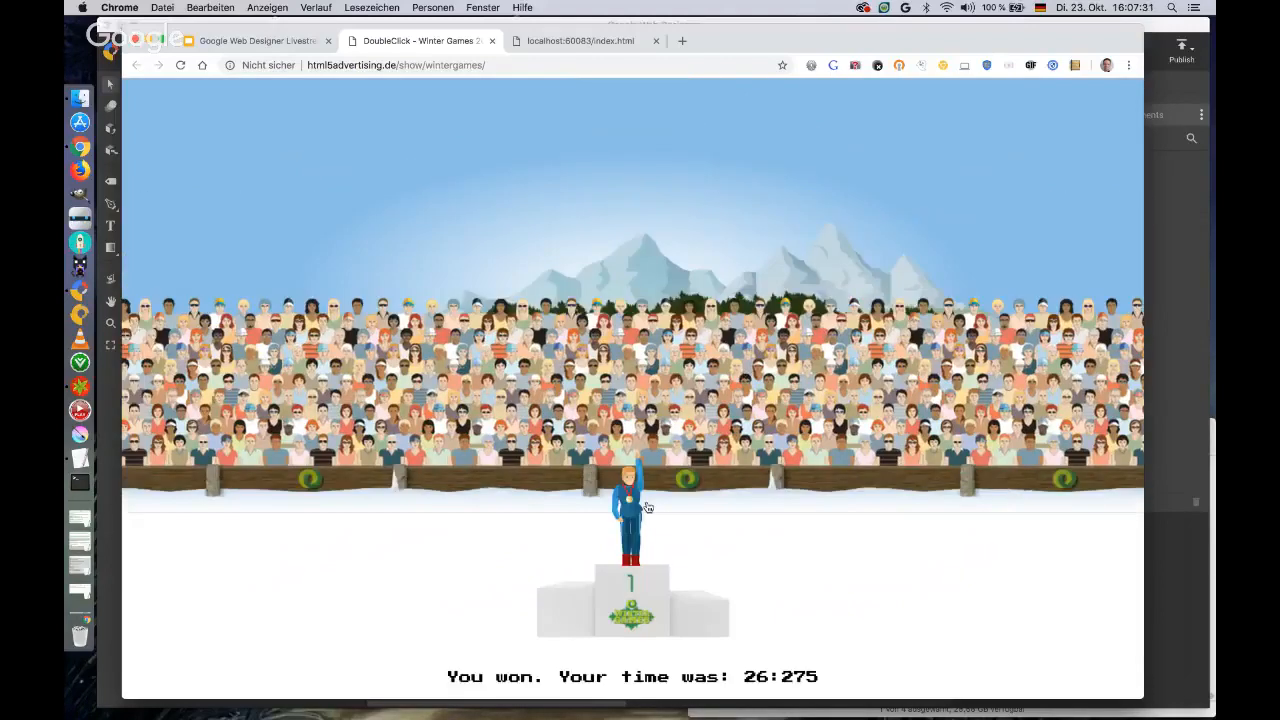
{"action": "left_click", "coordinate": [491, 41]}
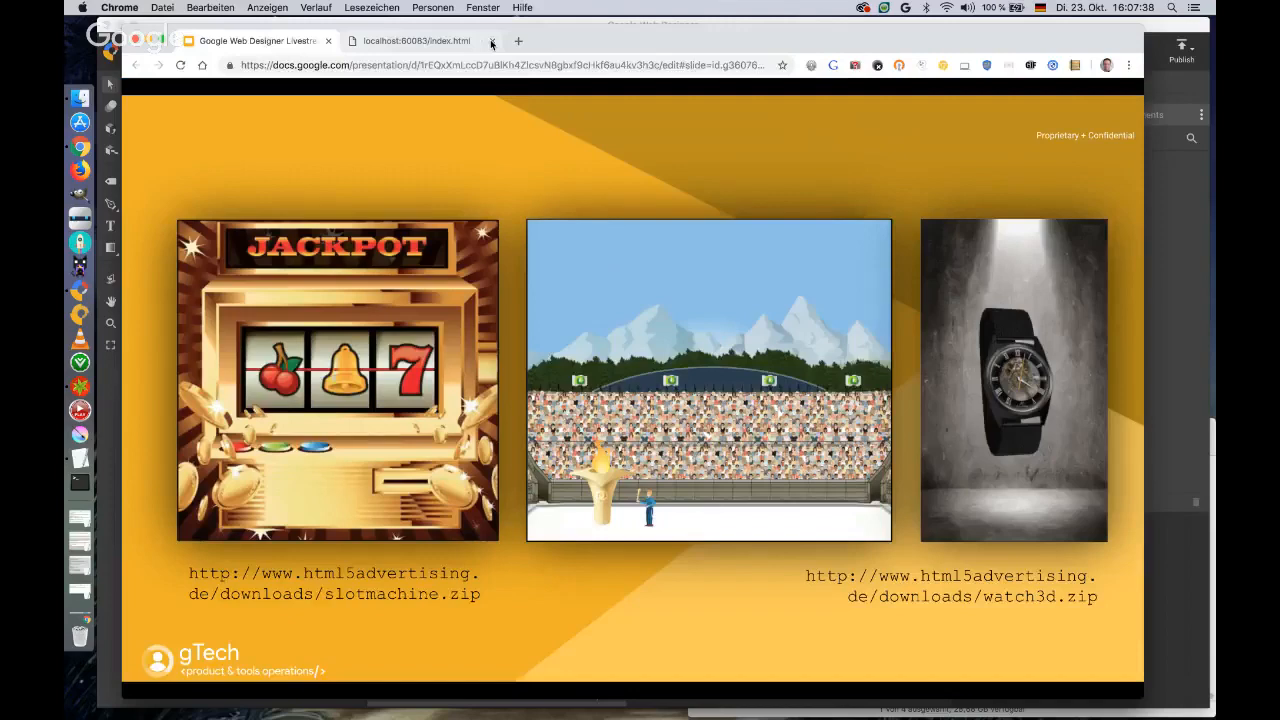
Open the watch3d demo, narrow the browser window to check how the watch scales, and move the window over the centre of the workspace.
{"action": "left_click", "coordinate": [991, 403]}
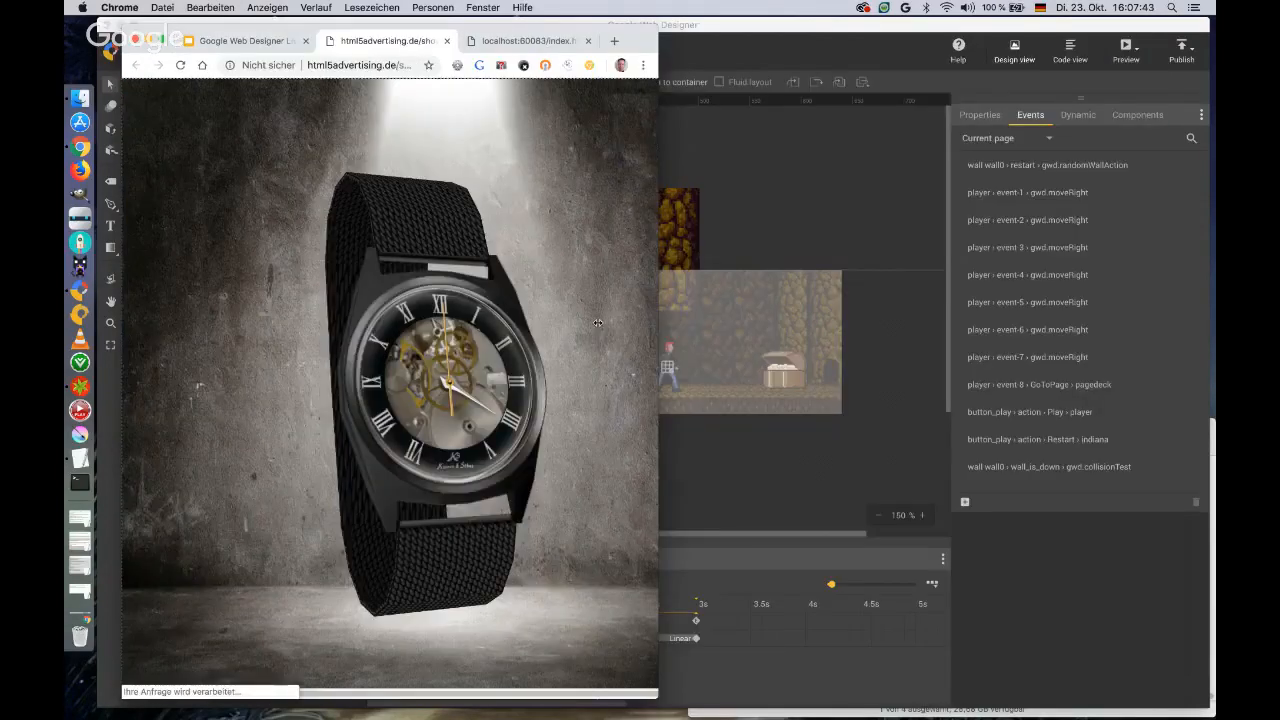
{"action": "left_click_drag", "start_coordinate": [598, 323], "coordinate": [597, 323]}
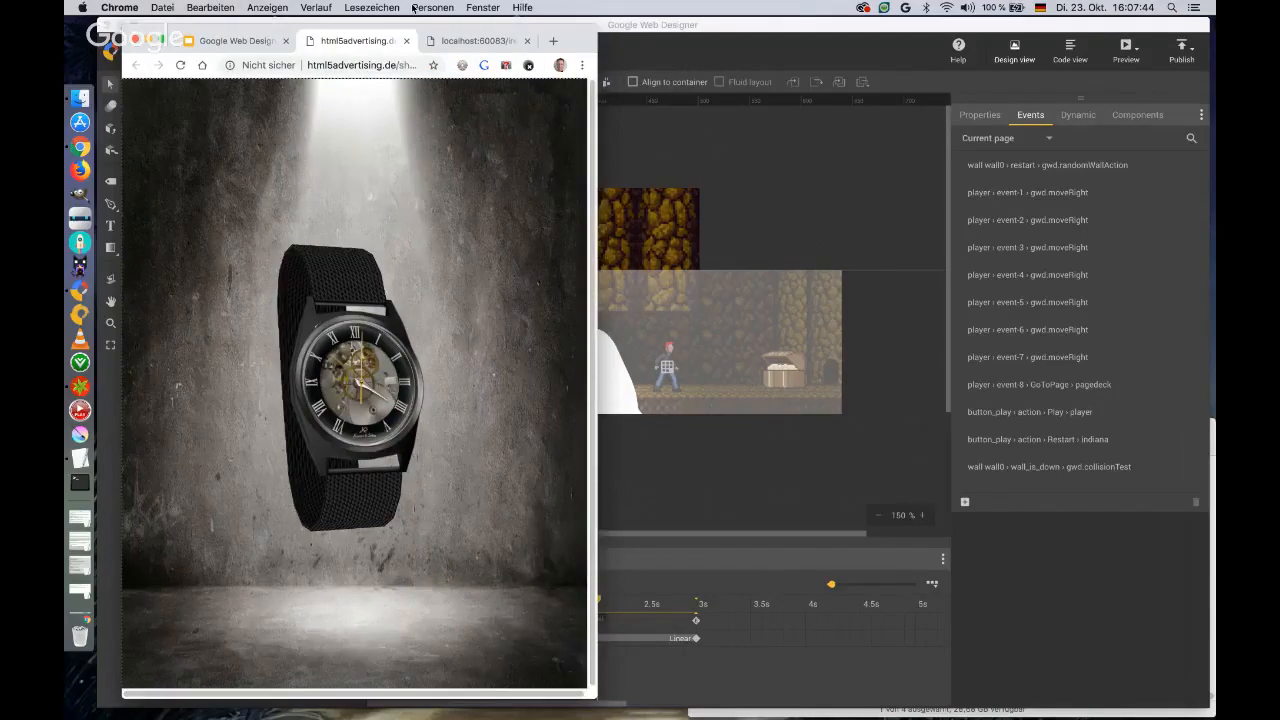
{"action": "left_click_drag", "start_coordinate": [576, 40], "coordinate": [874, 48]}
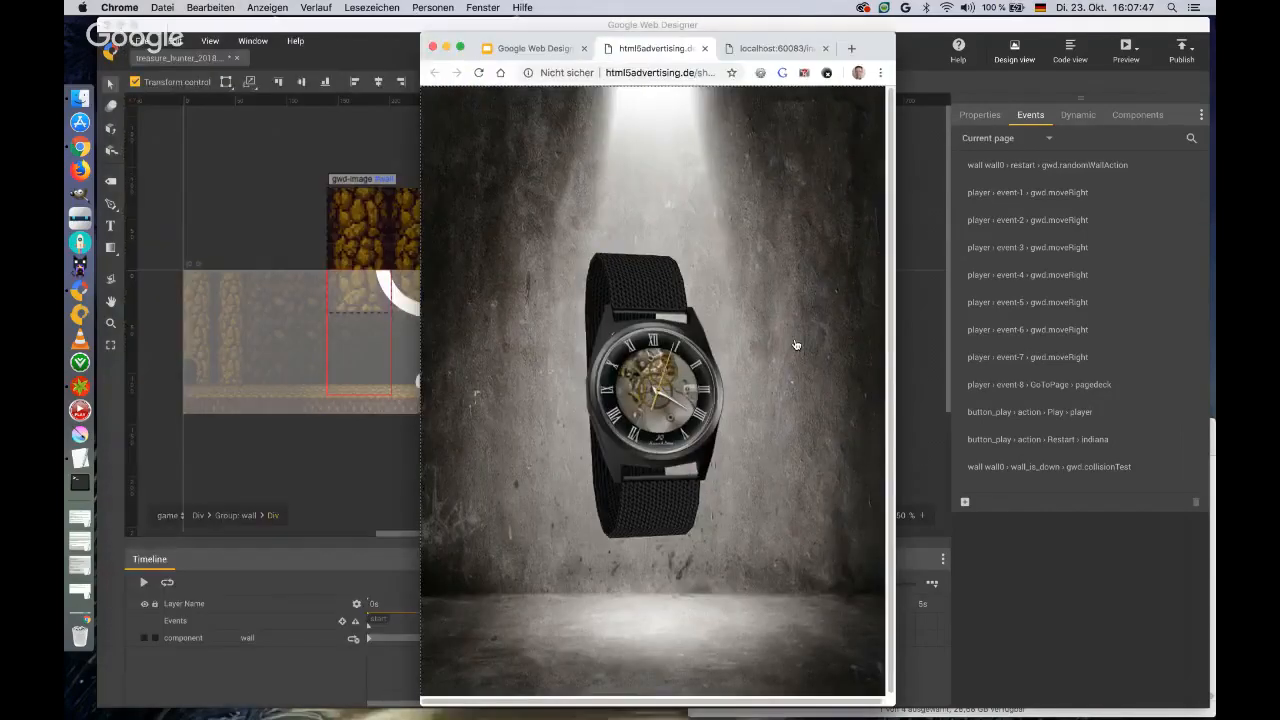
Rotate the 3D watch to view it from several sides and separate it into its dial, glass and movement layers.
{"action": "left_click_drag", "start_coordinate": [795, 345], "coordinate": [686, 491]}
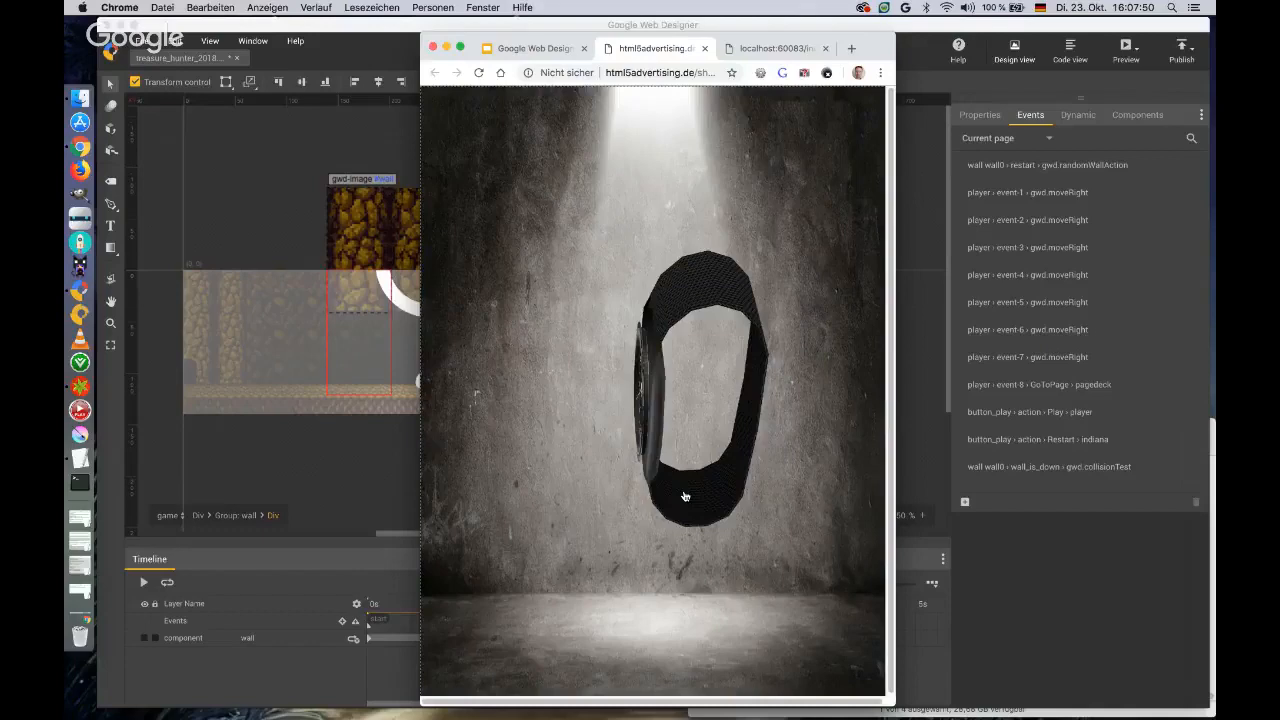
{"action": "left_click_drag", "start_coordinate": [686, 497], "coordinate": [705, 530]}
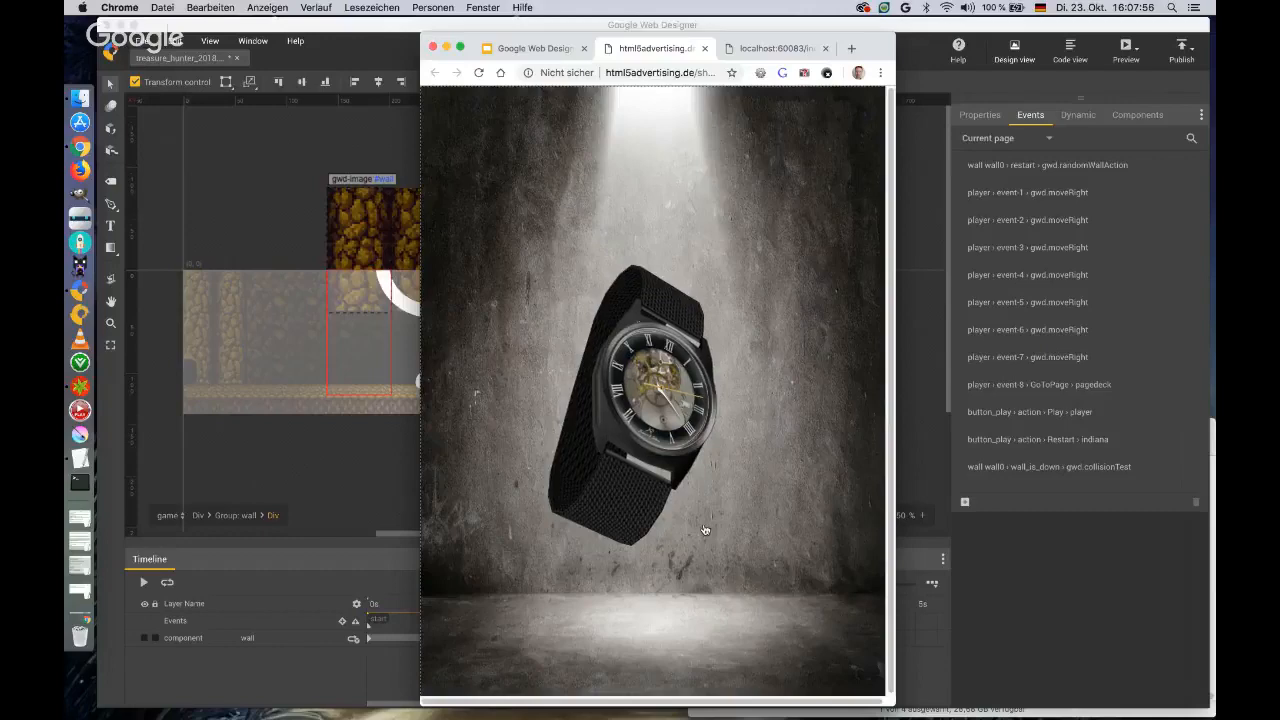
{"action": "left_click", "coordinate": [706, 529]}
{"action": "mouse_move", "coordinate": [754, 378]}
{"action": "left_mouse_down"}
{"action": "mouse_move", "coordinate": [711, 403]}
{"action": "mouse_move", "coordinate": [750, 390]}
{"action": "mouse_move", "coordinate": [783, 423]}
{"action": "mouse_move", "coordinate": [786, 404]}
{"action": "mouse_move", "coordinate": [752, 390]}
{"action": "left_mouse_up"}
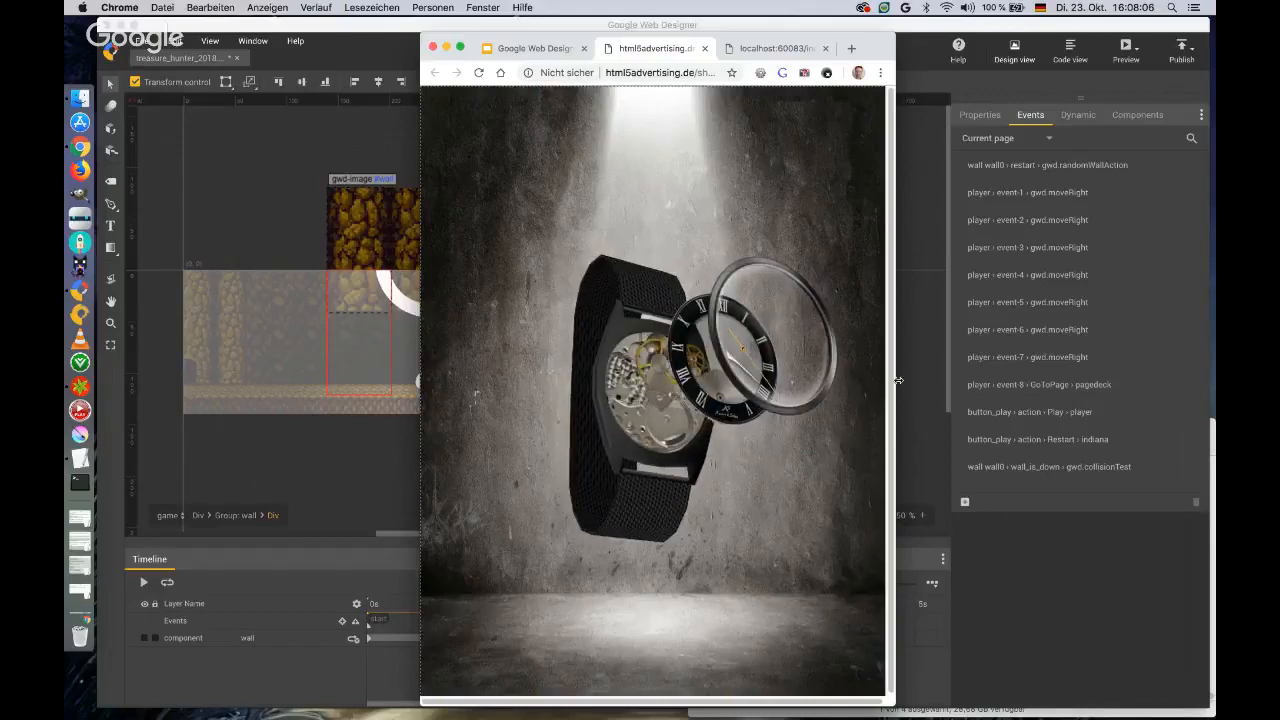
Widen the browser window to enlarge the separated watch, rotate it towards the front, and close the demo.
{"action": "left_click_drag", "start_coordinate": [895, 380], "coordinate": [1097, 347]}
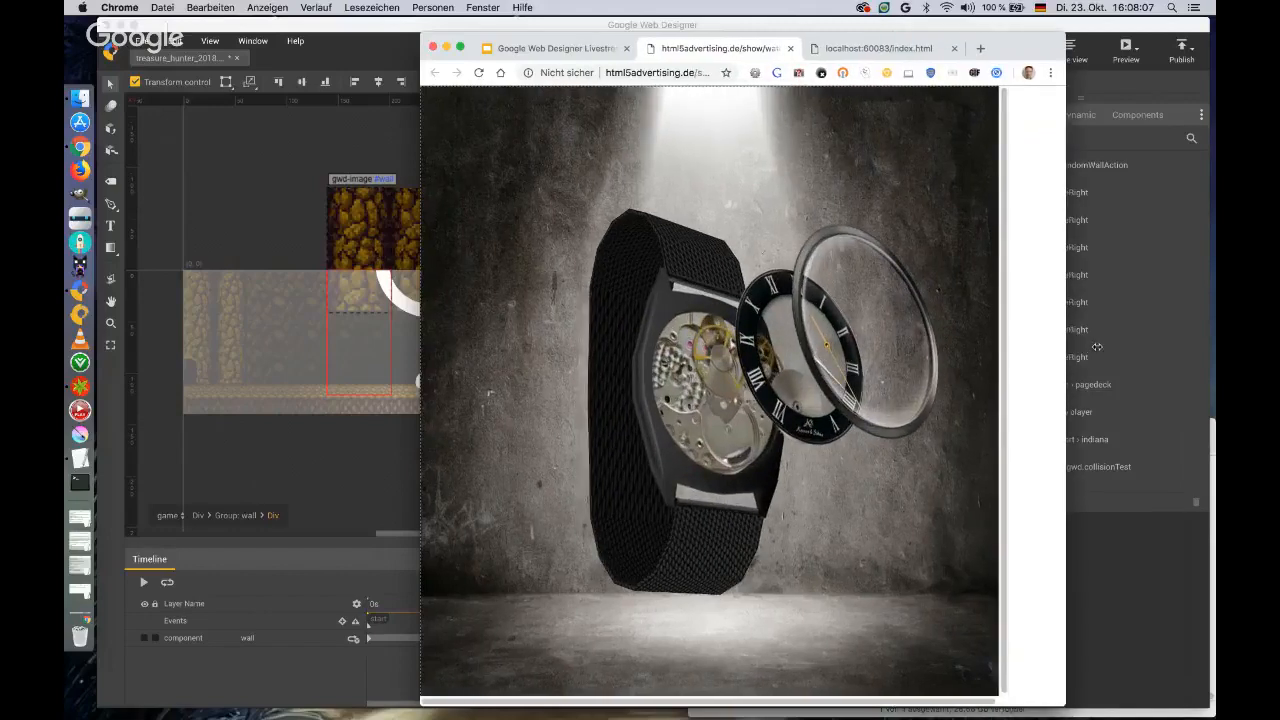
{"action": "left_click_drag", "start_coordinate": [1097, 347], "coordinate": [1110, 346]}
{"action": "left_click_drag", "start_coordinate": [830, 340], "coordinate": [745, 324]}
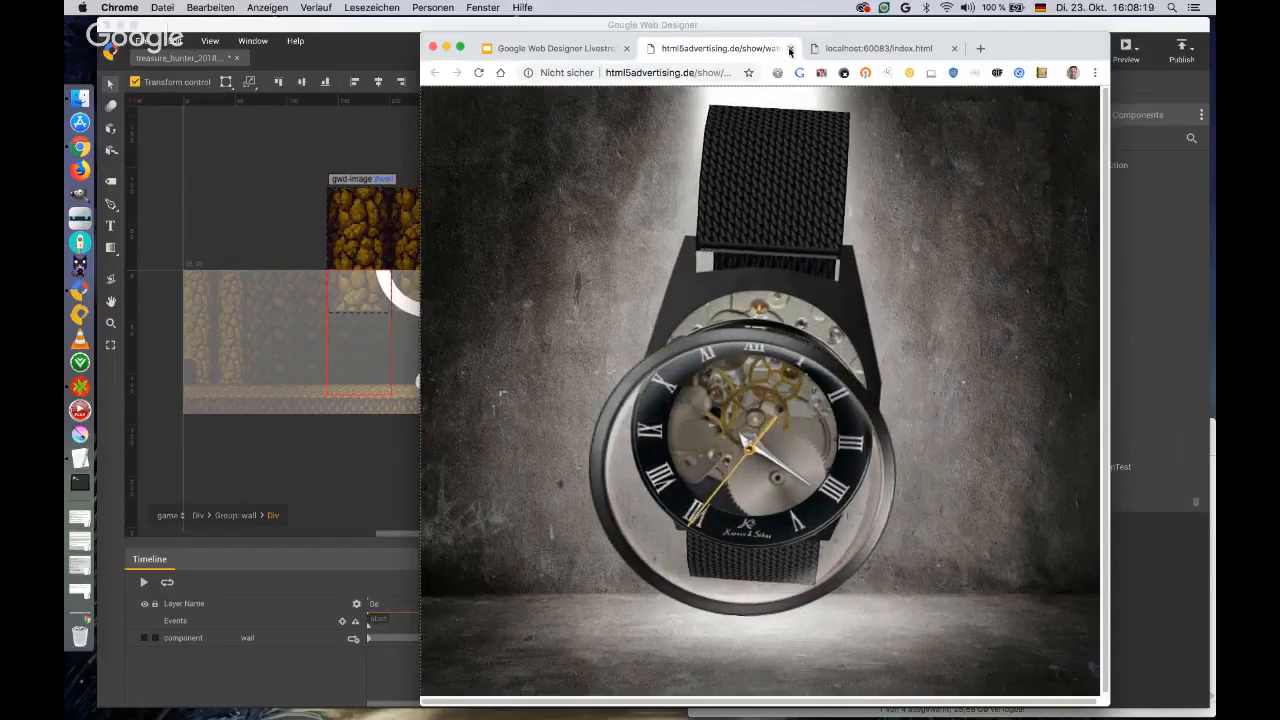
{"action": "left_click", "coordinate": [790, 49]}
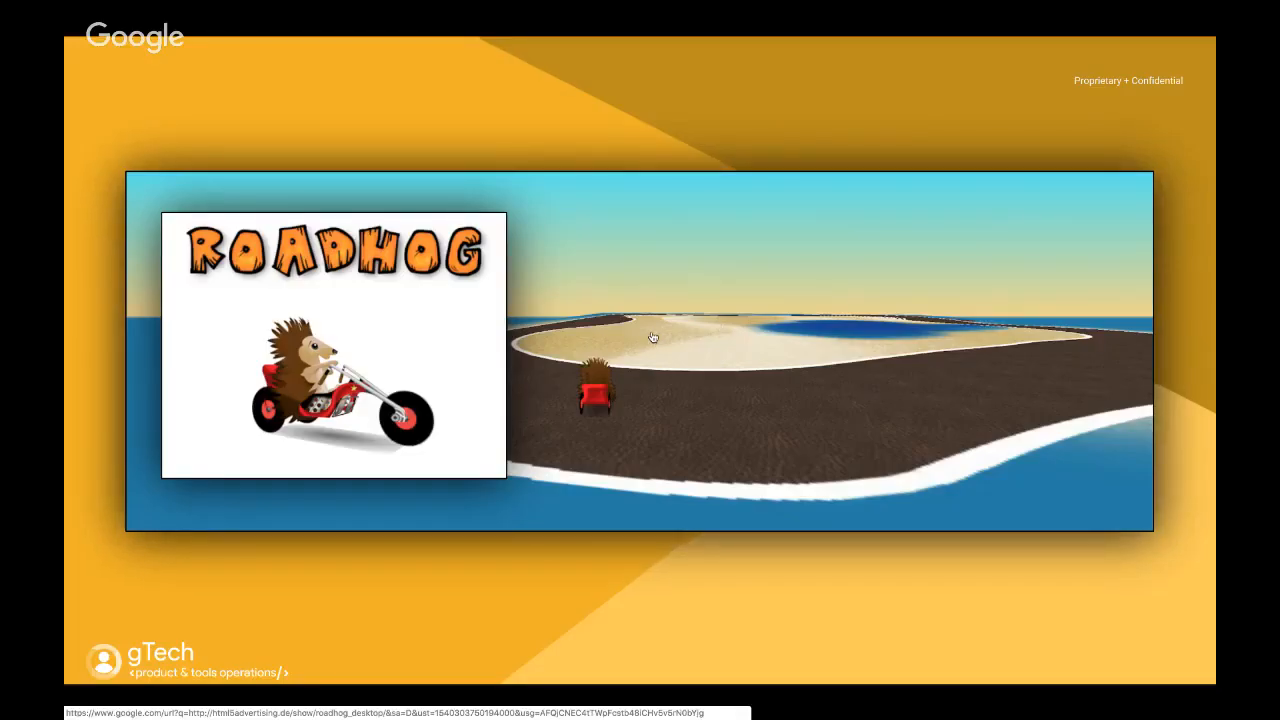
Open the roadhog_desktop demo from its slide, reposition and widen the browser window, try the driving game, and close the demo.
{"action": "left_click", "coordinate": [652, 337]}
{"action": "left_click_drag", "start_coordinate": [1019, 43], "coordinate": [799, 43]}
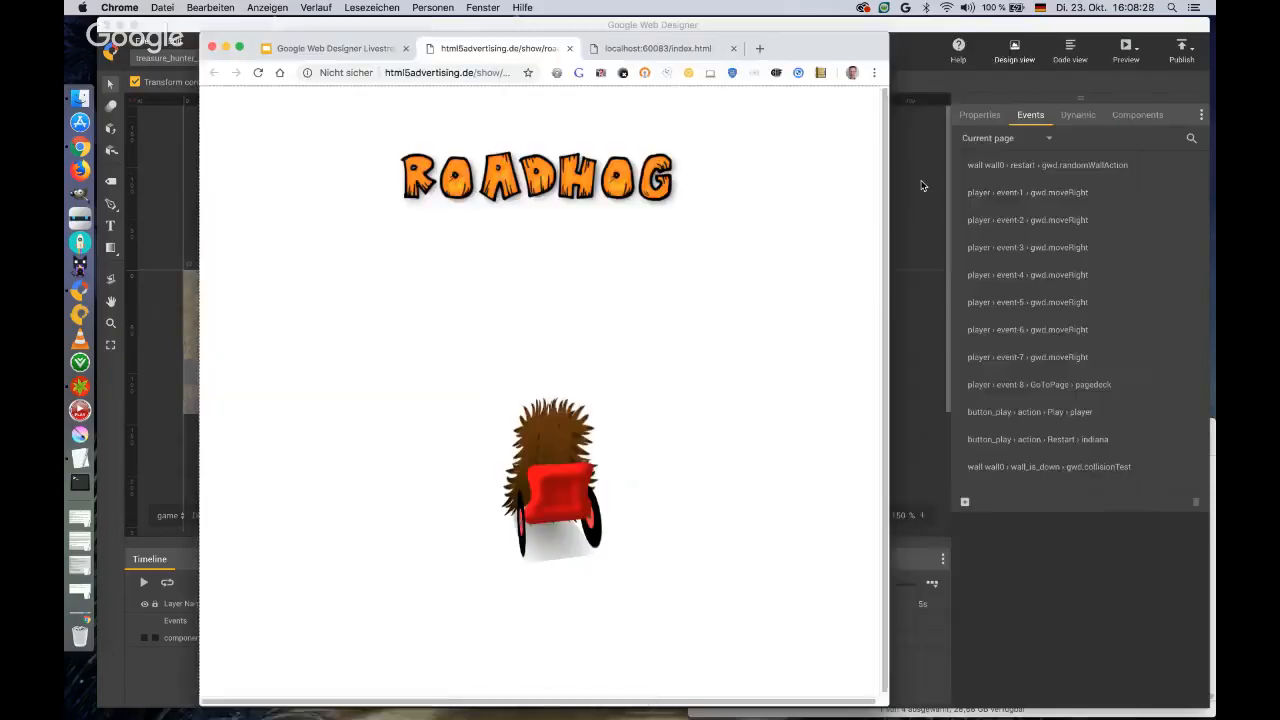
{"action": "left_click_drag", "start_coordinate": [887, 205], "coordinate": [1155, 225]}
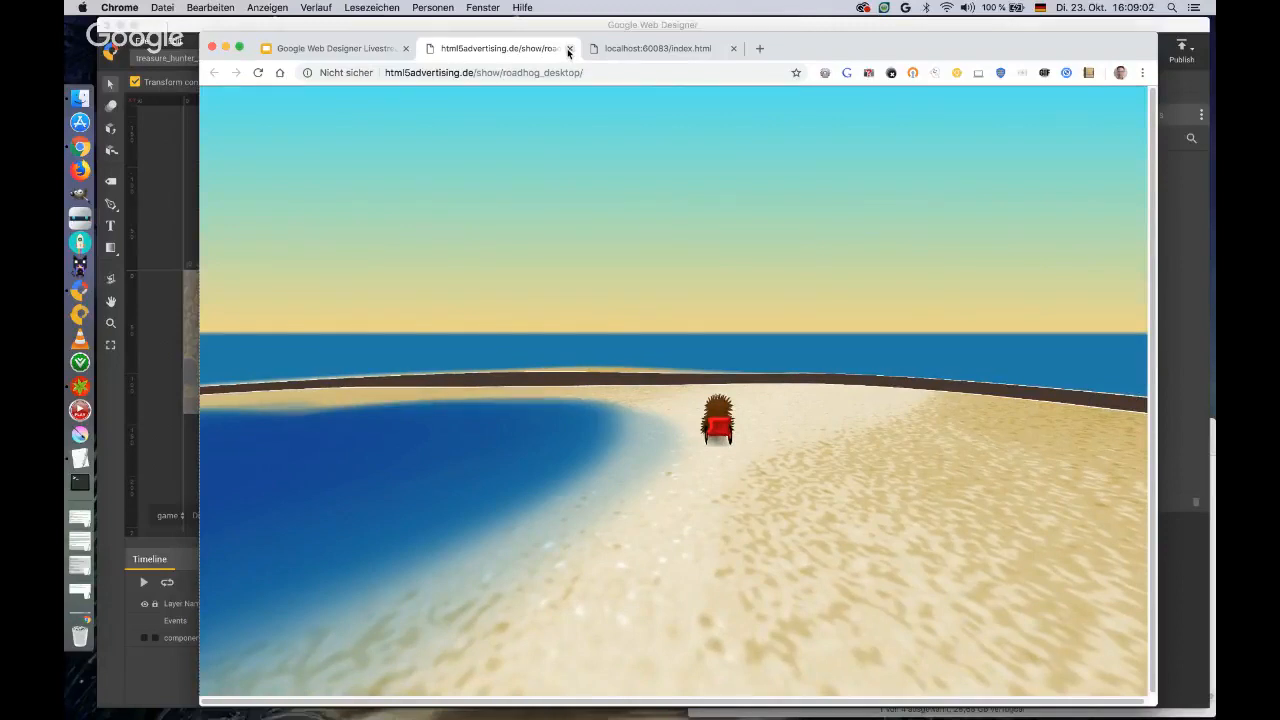
{"action": "left_click", "coordinate": [569, 48]}
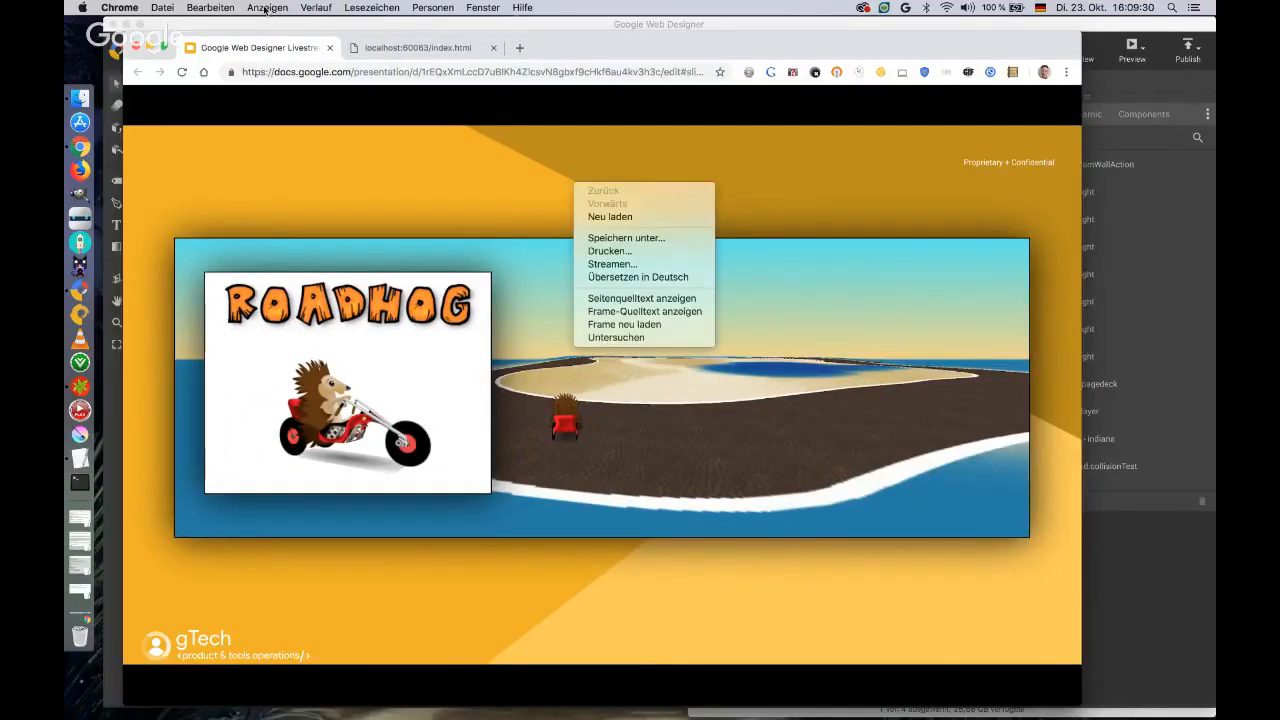
Switch the presentation back to full screen and advance to the Google Web Designer + Adobe PhoneGap slide.
{"action": "left_click", "coordinate": [266, 8]}
{"action": "left_click", "coordinate": [266, 8]}
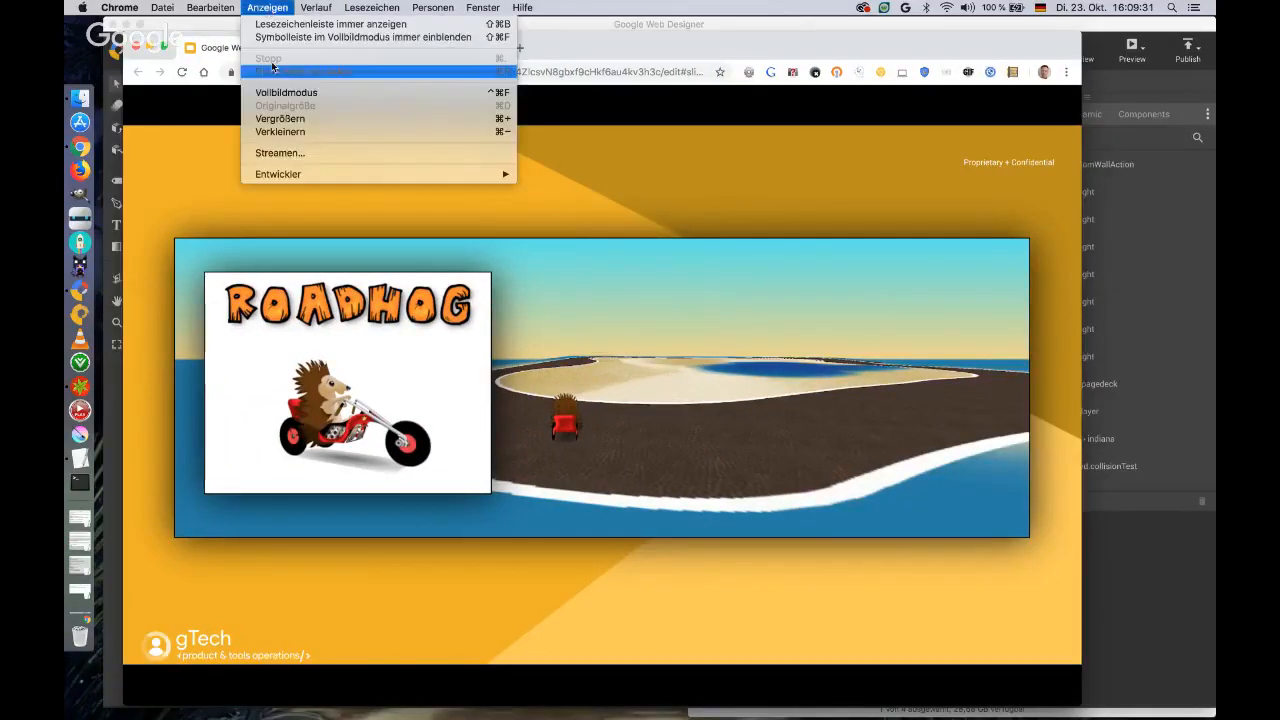
{"action": "left_click", "coordinate": [285, 93]}
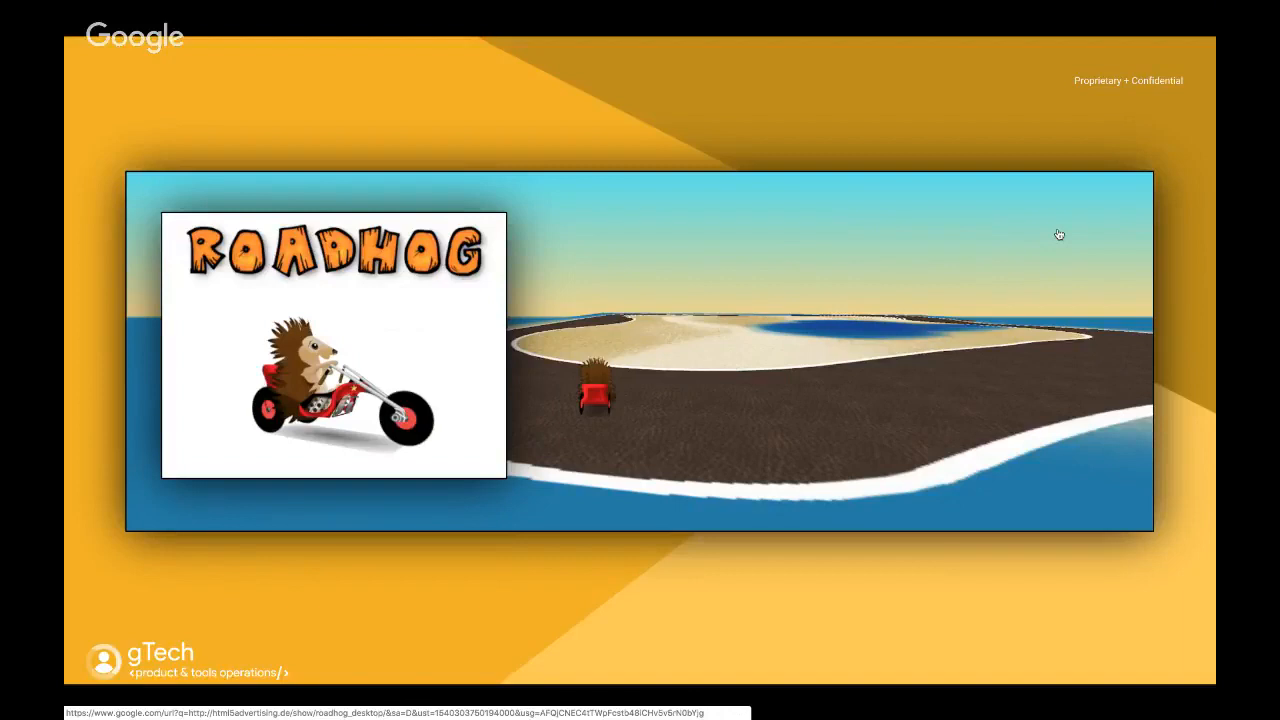
{"action": "key", "text": "Right"}
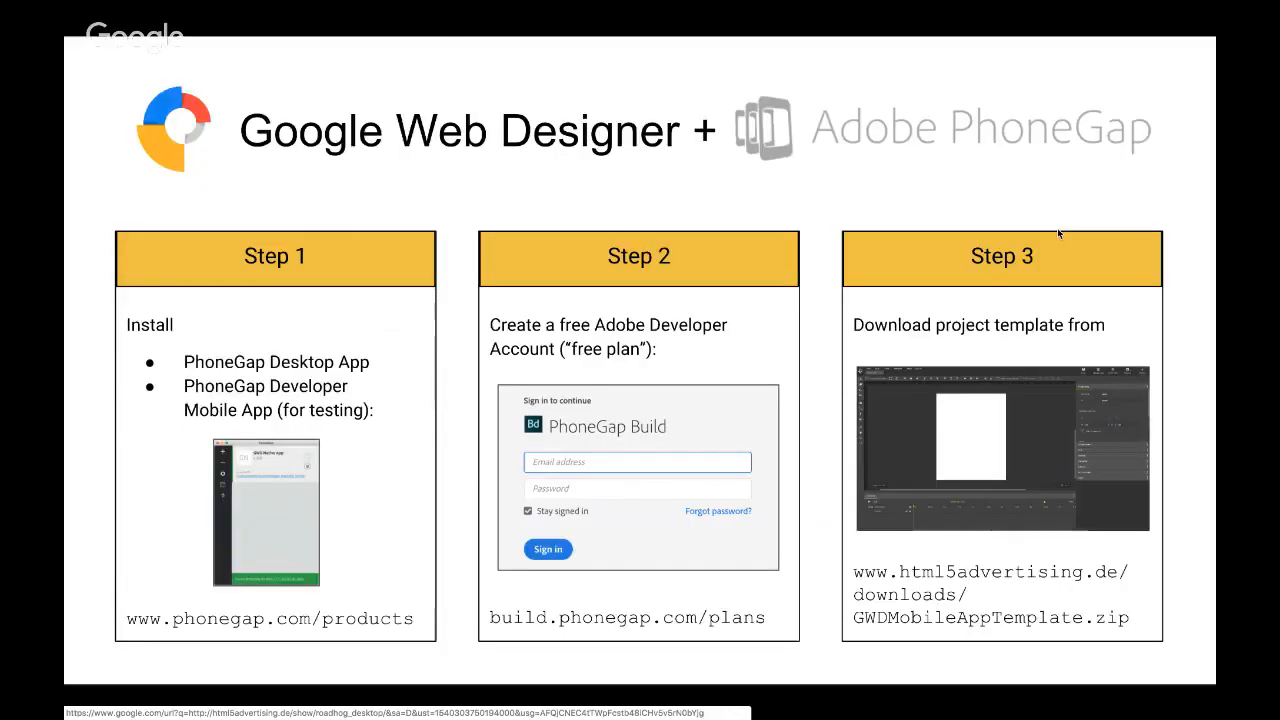